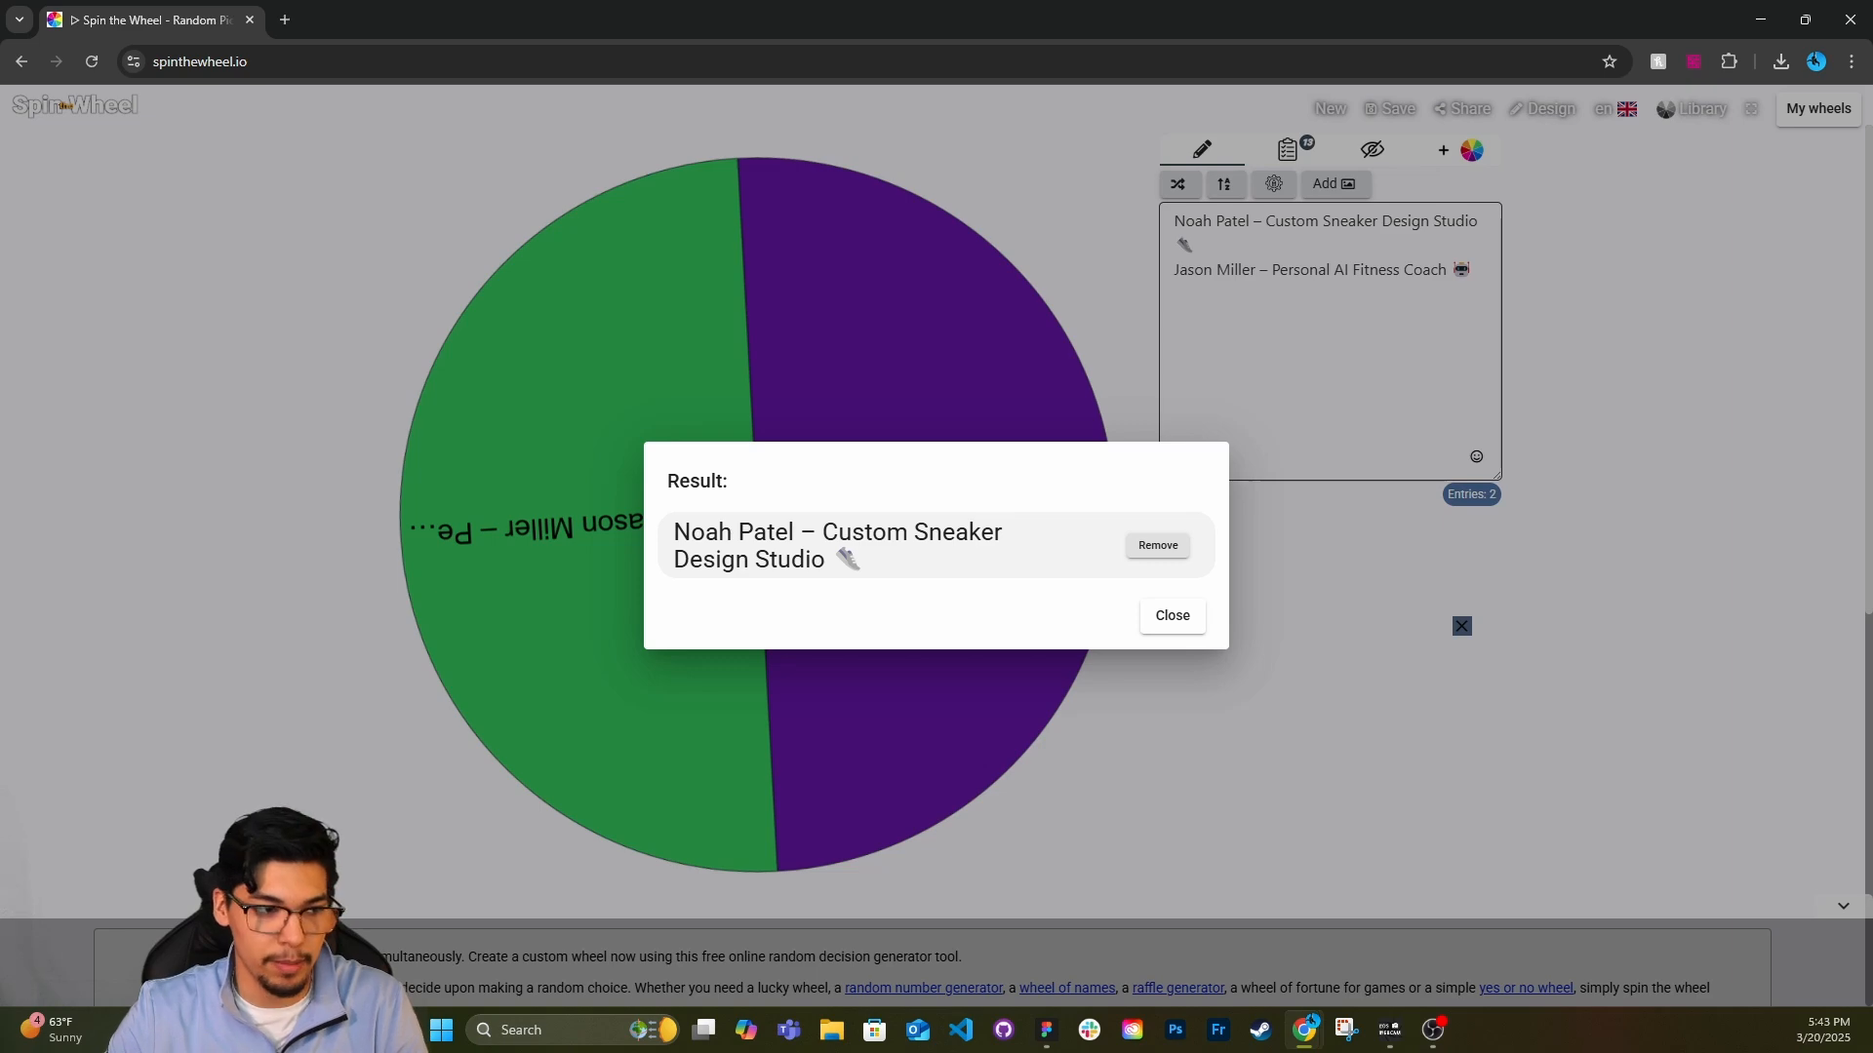
Leave the spin-the-wheel browser page and switch to the design file in Figma.
click(1760, 19)
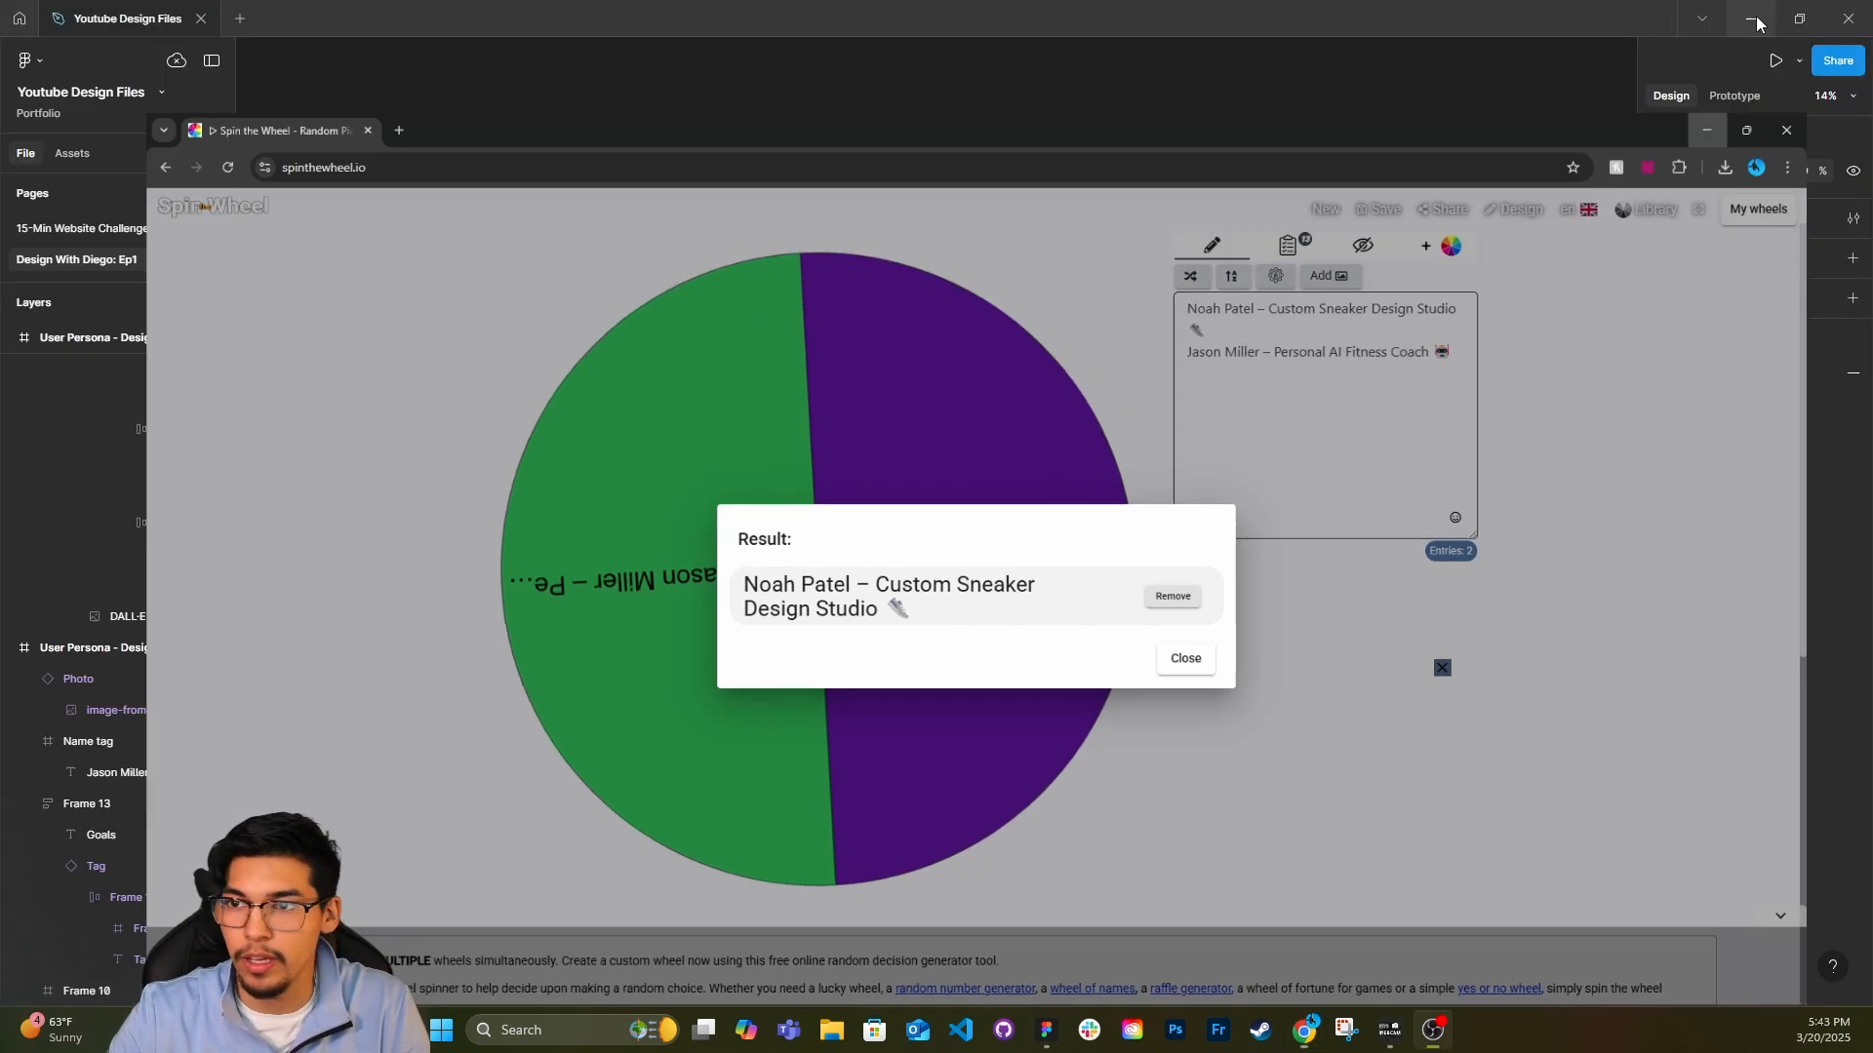
key(shift+2)
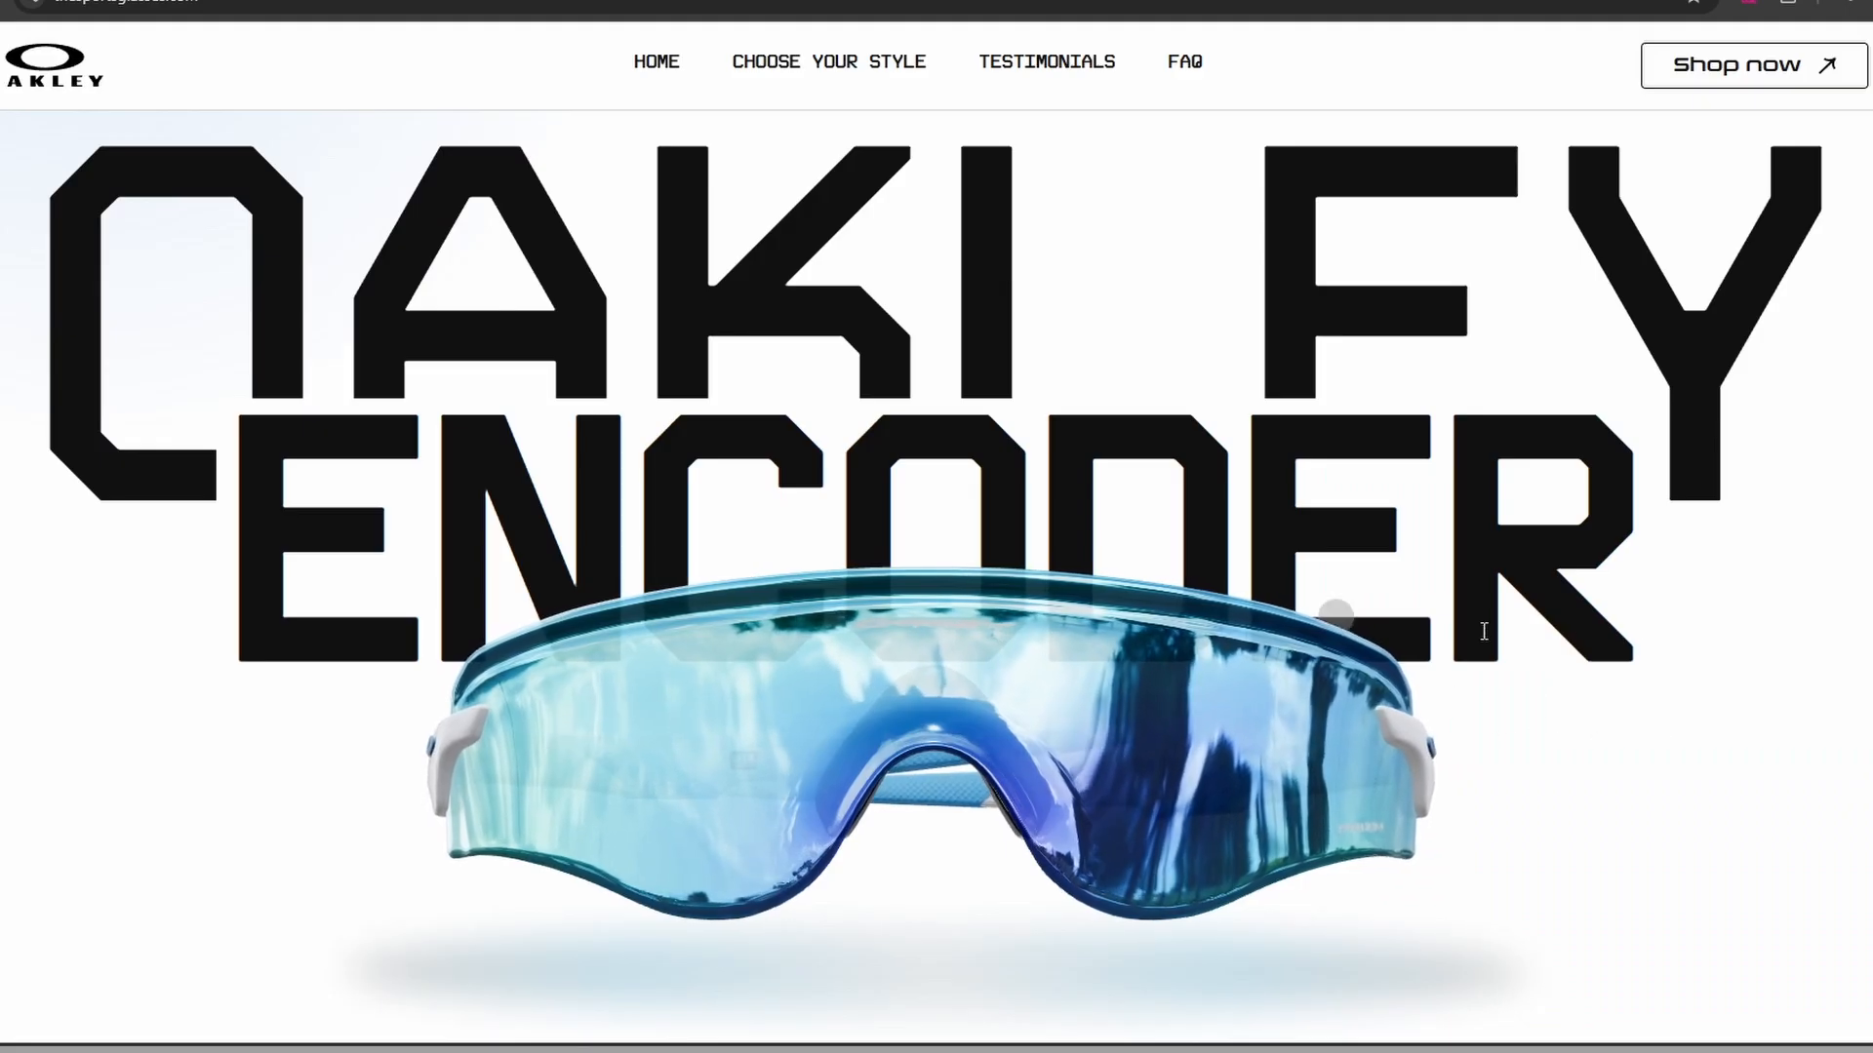
scroll(293, 758, down, 5)
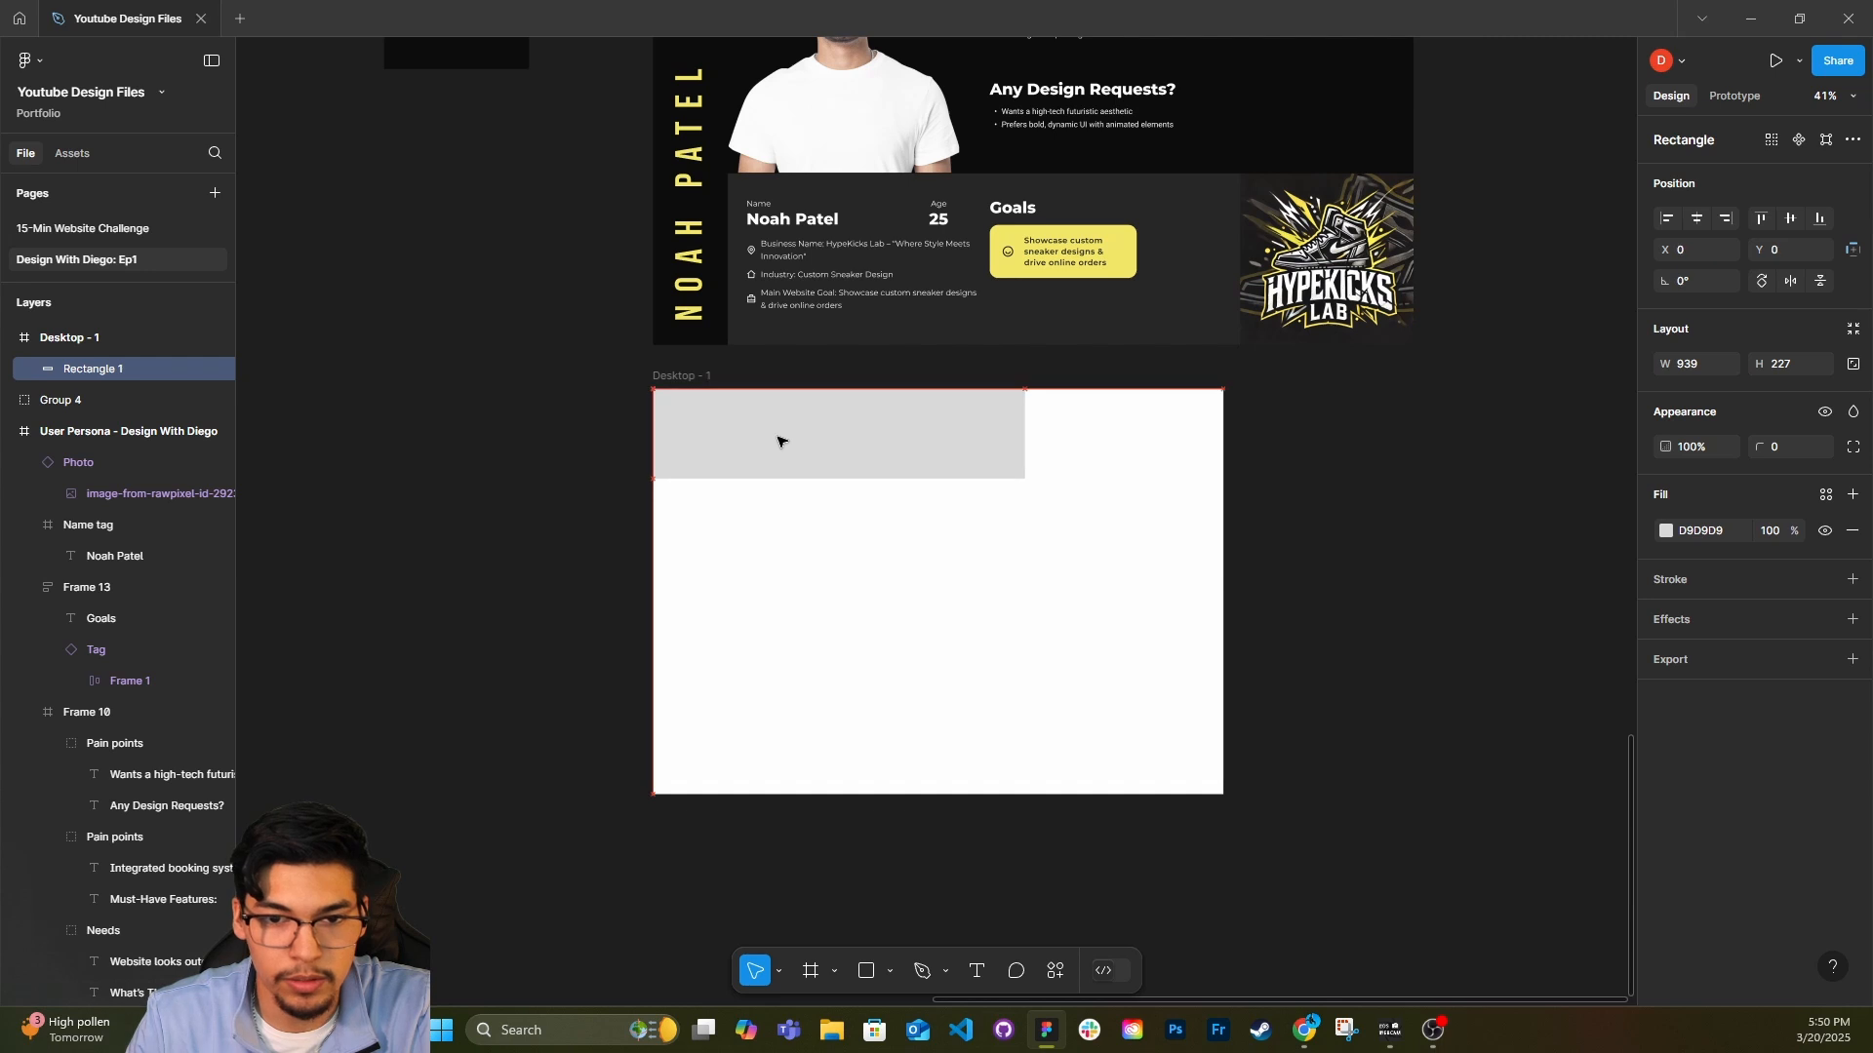
Resize the gray rectangle at the top of the Desktop - 1 frame to the full 1440 width and a height of 75.
click(781, 439)
drag(1024, 448, 1227, 448)
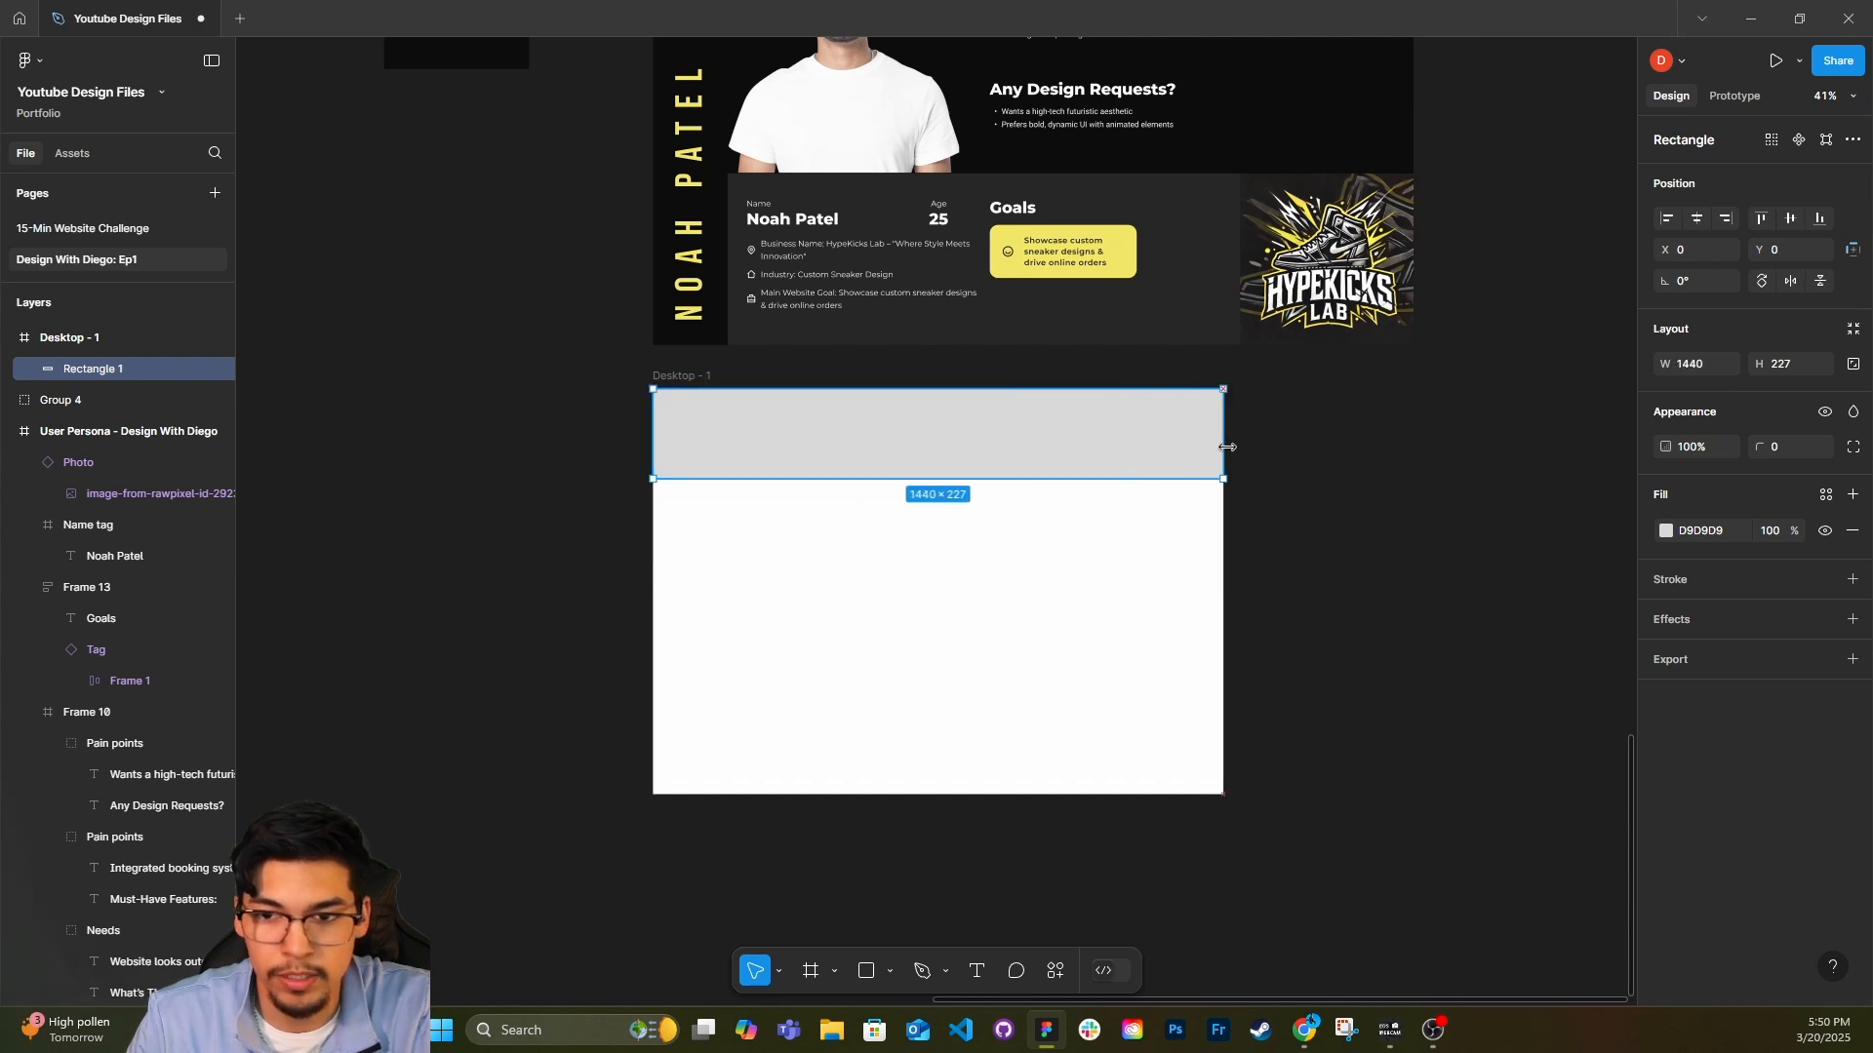
drag(1103, 479, 1119, 420)
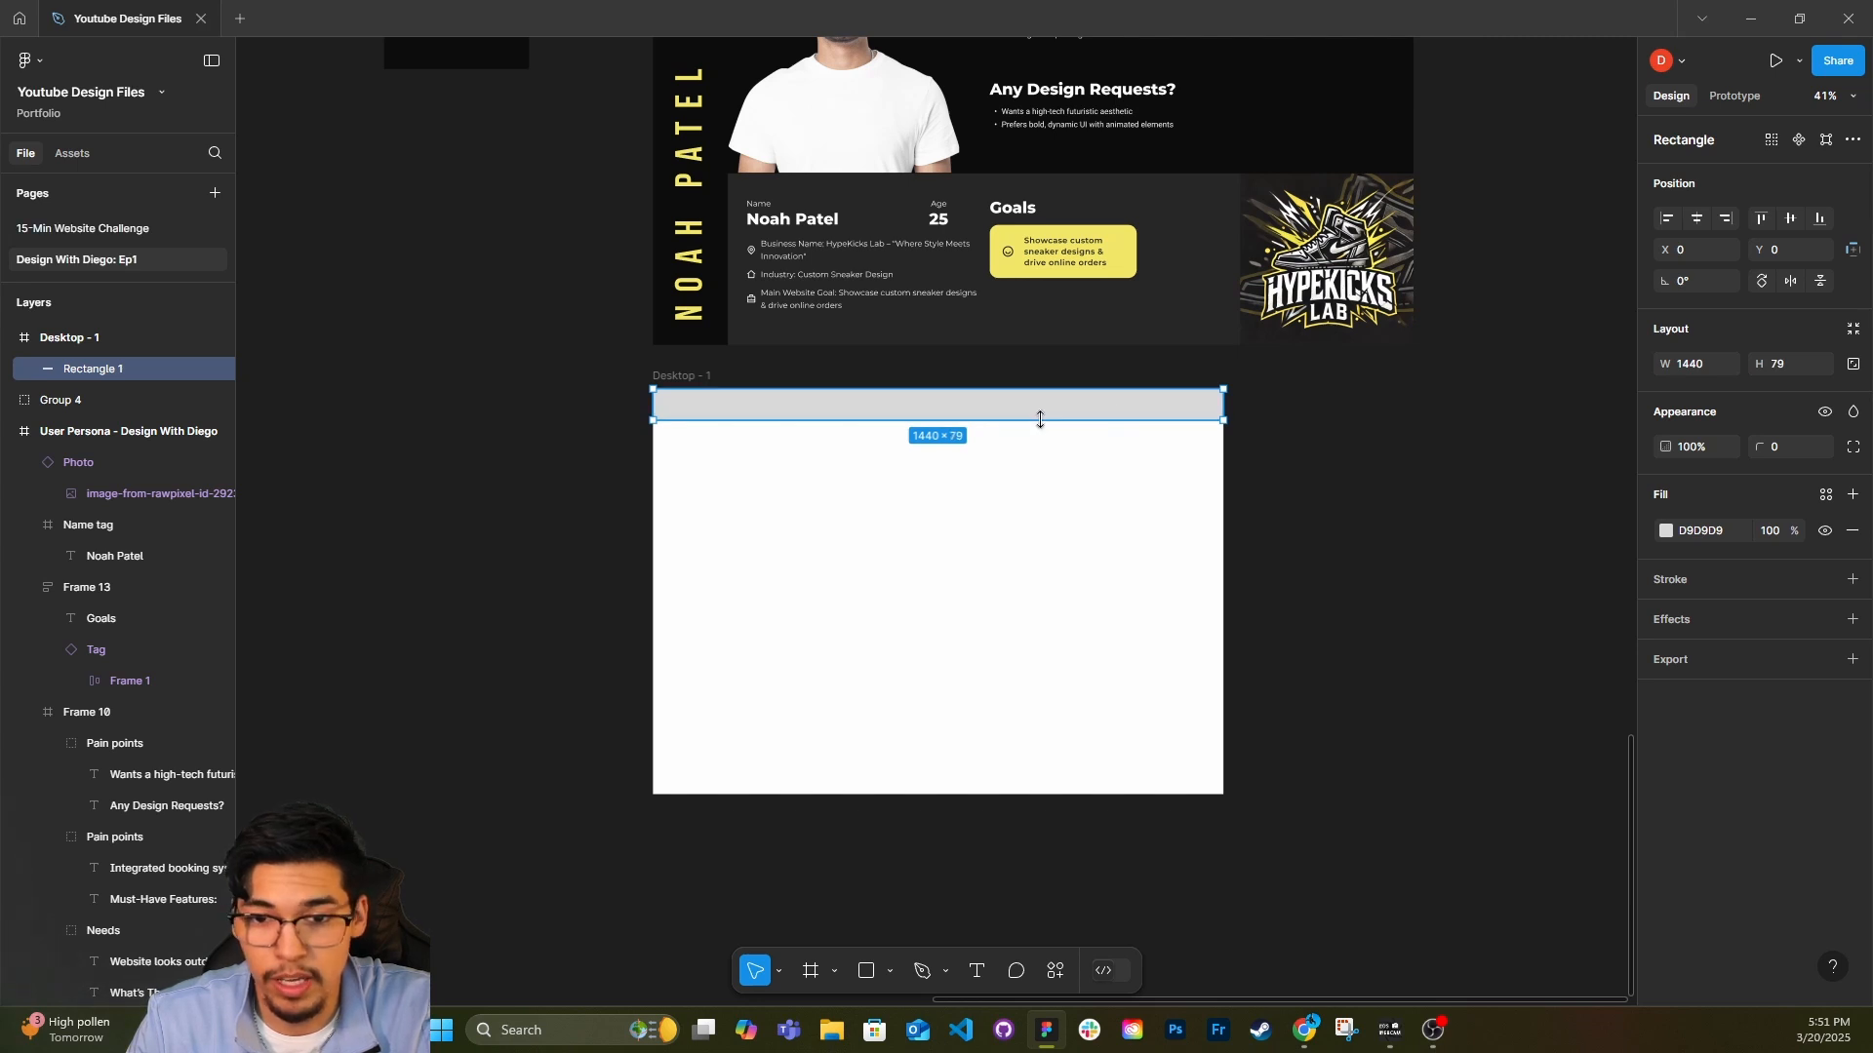
click(1787, 365)
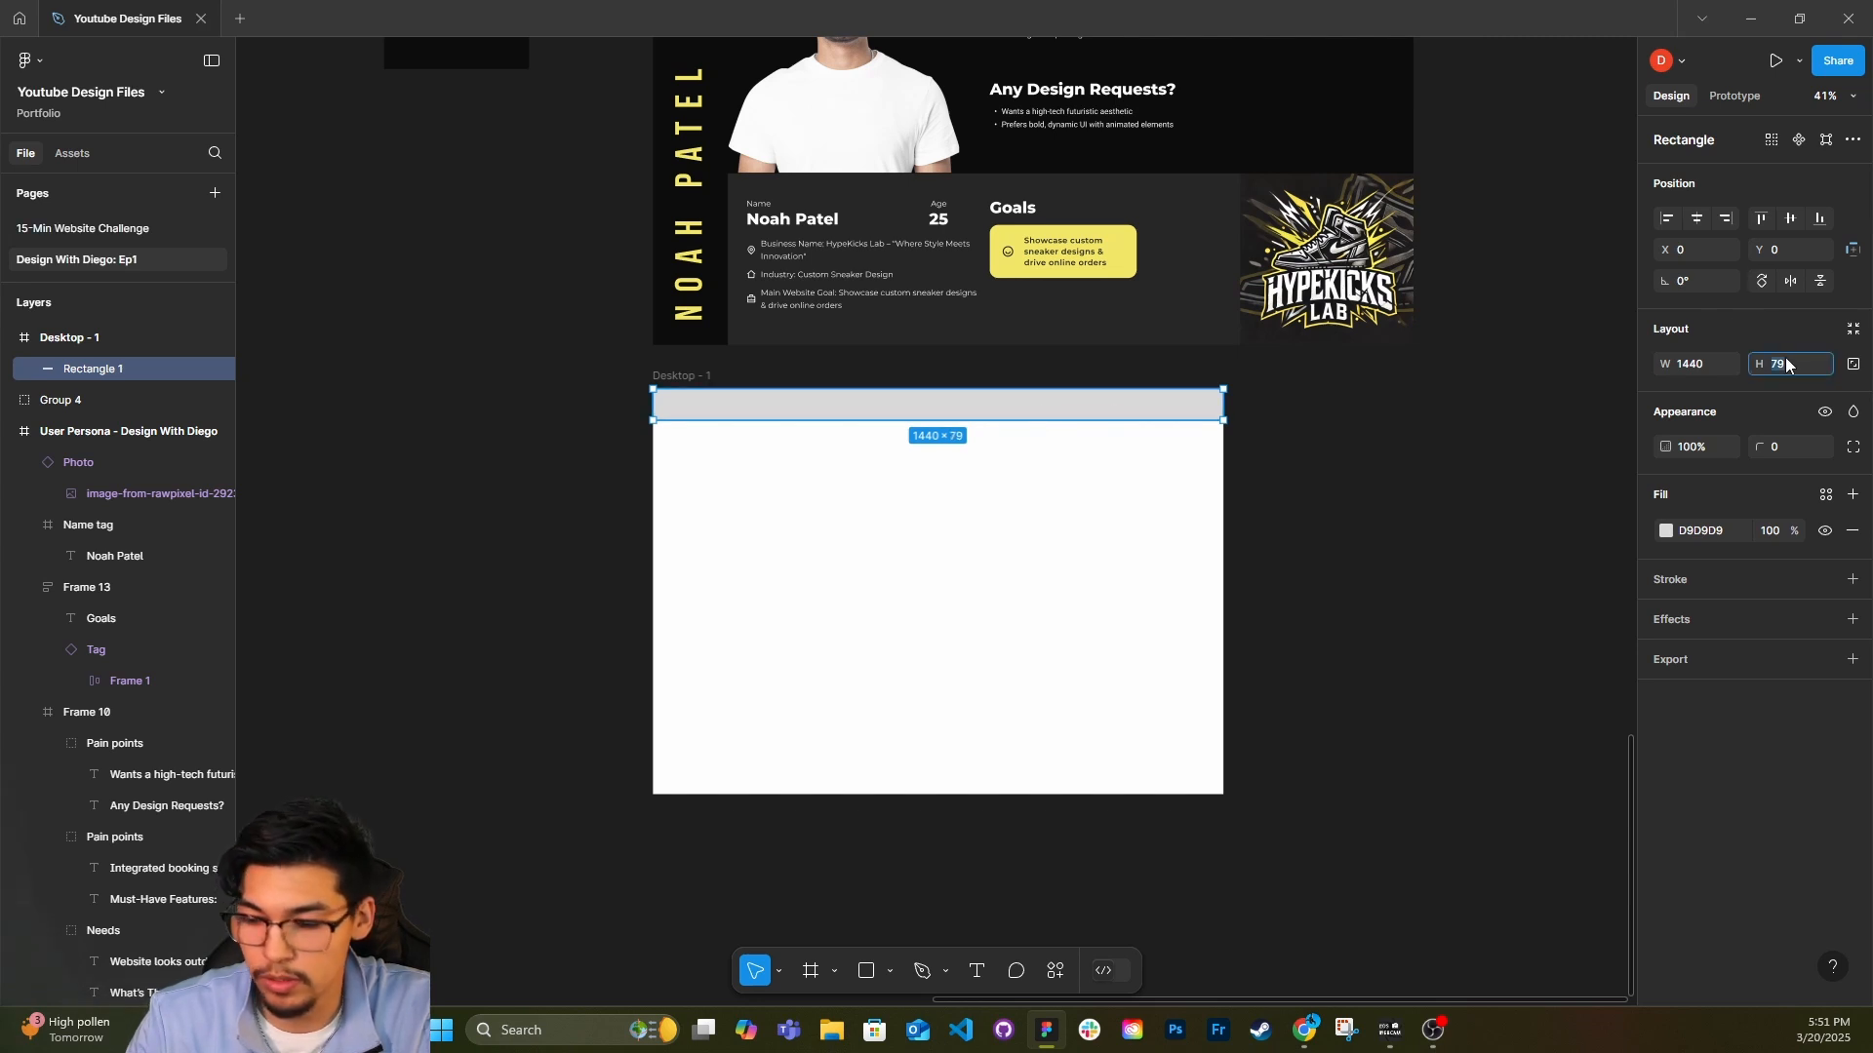
click(1033, 492)
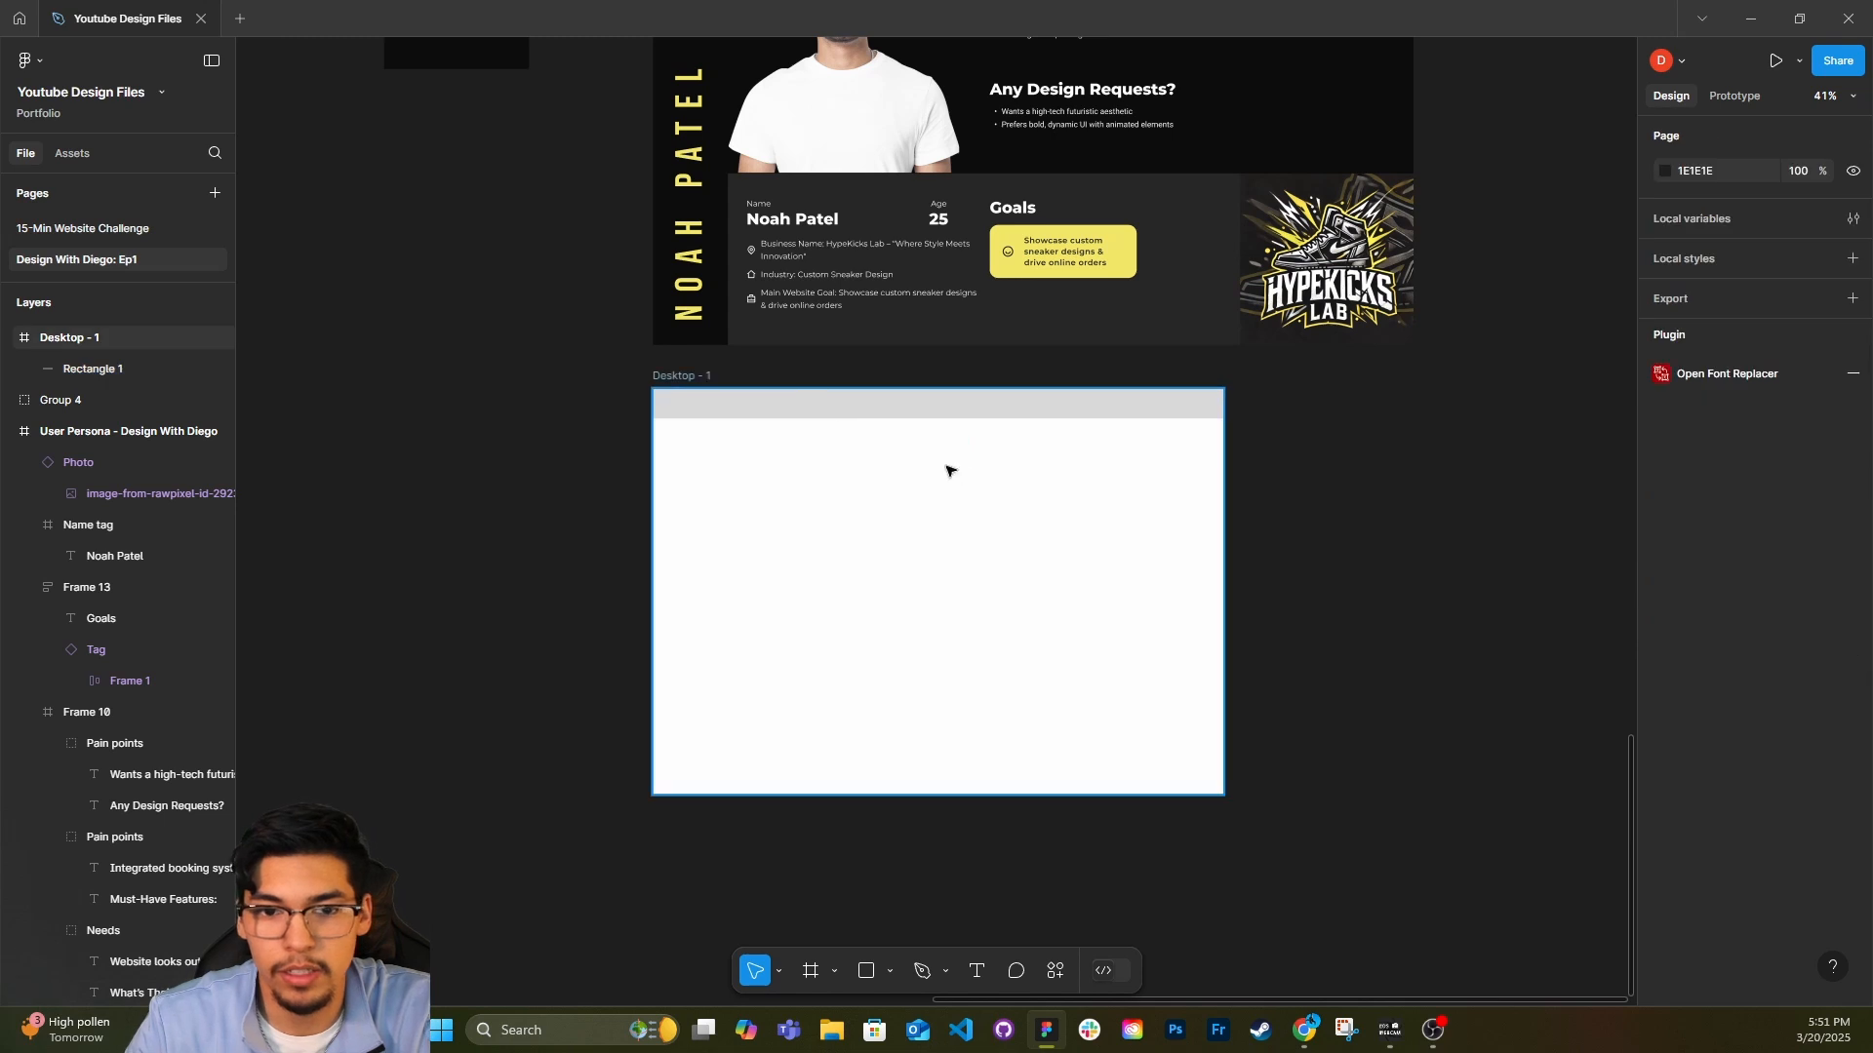
Duplicate the gray header bar directly beneath itself and stretch the copy to 1440 wide and about 621 high.
scroll(951, 468, up, 3)
click(964, 379)
scroll(972, 554, down, 1)
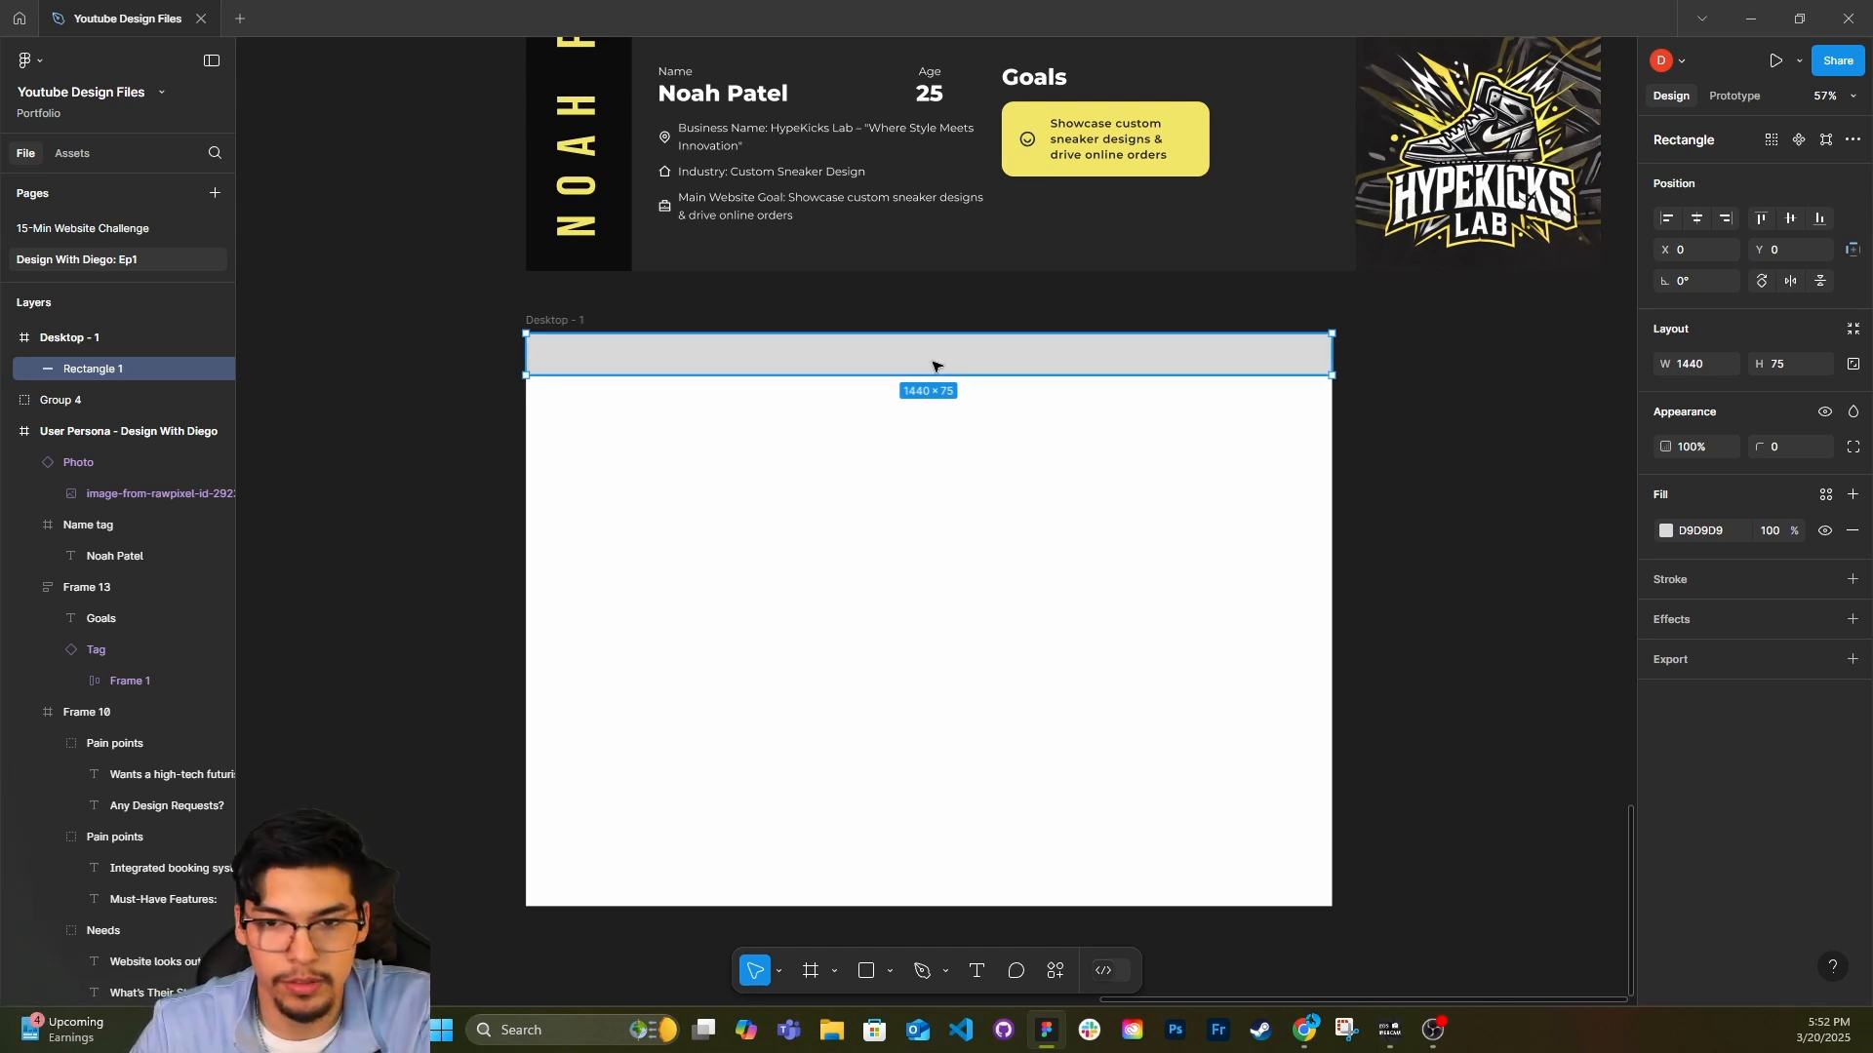
drag(935, 358, 908, 725)
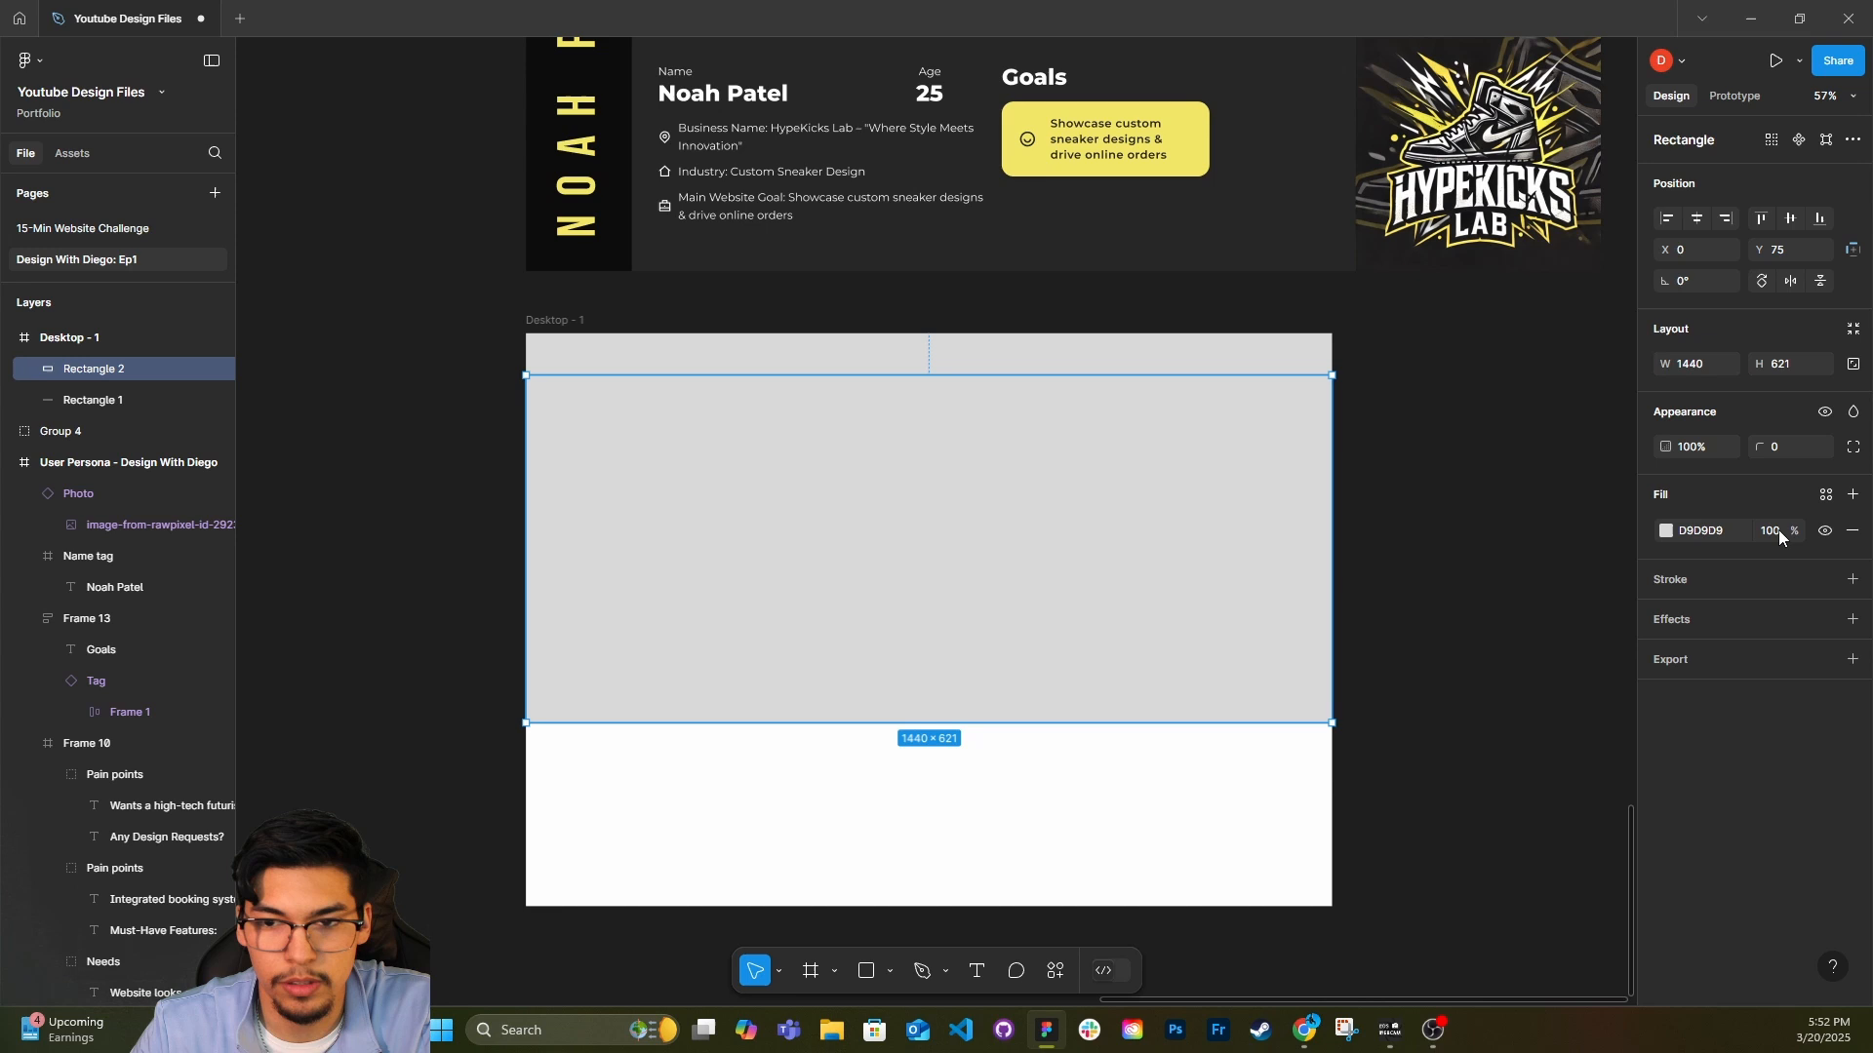
Change the fill of the large hero rectangle to light gray F3F3F3.
click(1665, 533)
drag(1419, 535, 1384, 523)
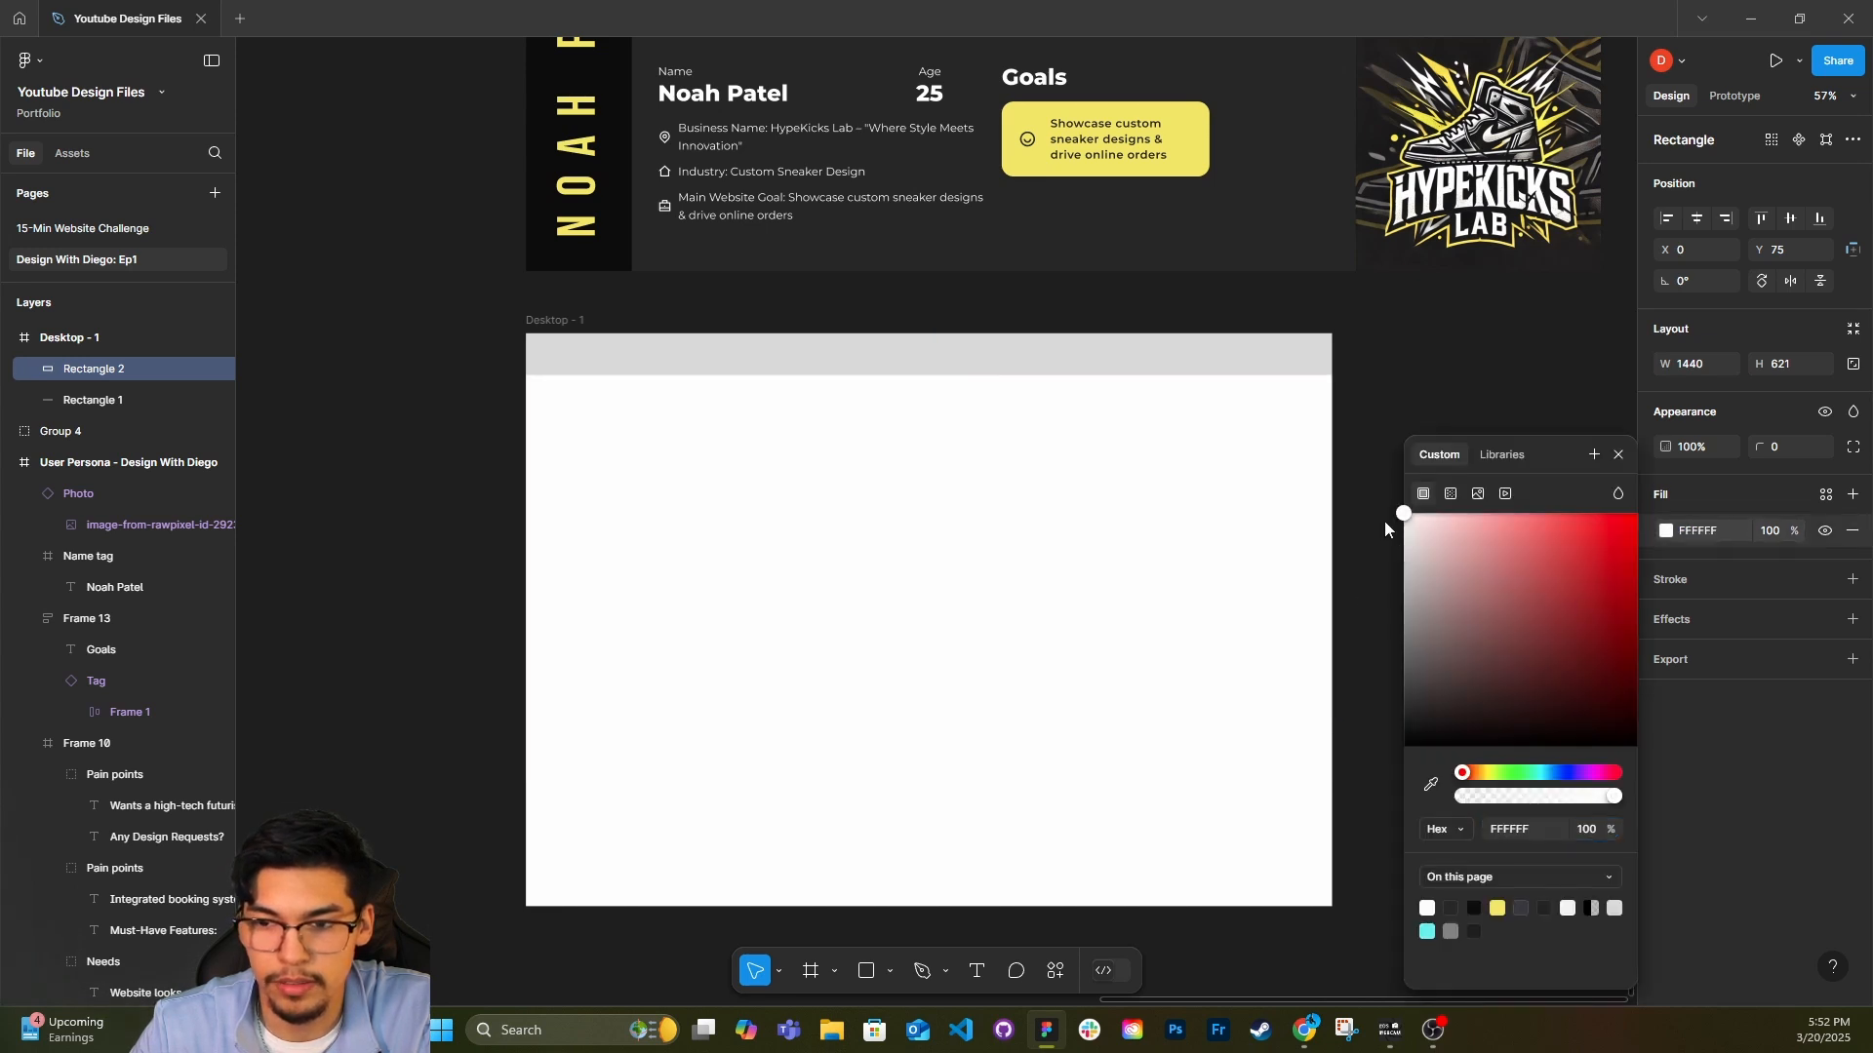
click(1618, 455)
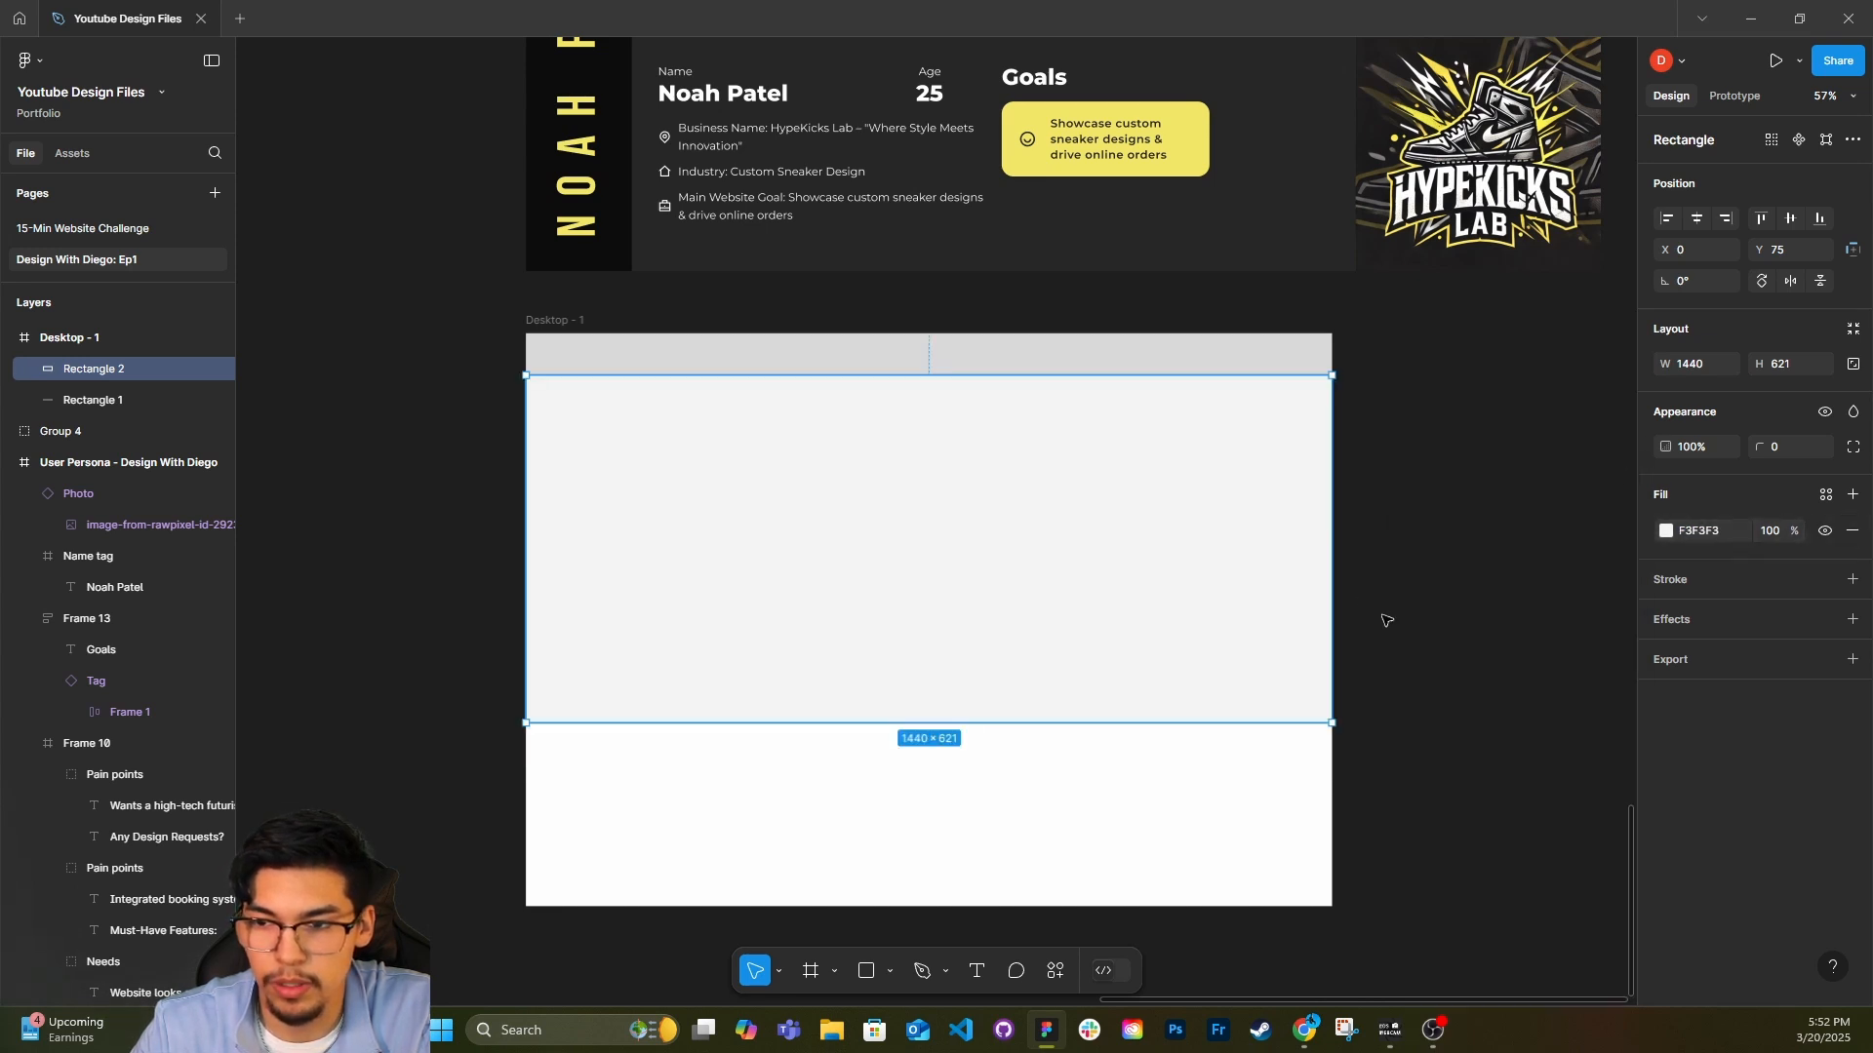
click(1391, 594)
Duplicate the hero rectangle, shrink the copy to about 817 × 352, and move it to the hero area's lower middle.
click(934, 673)
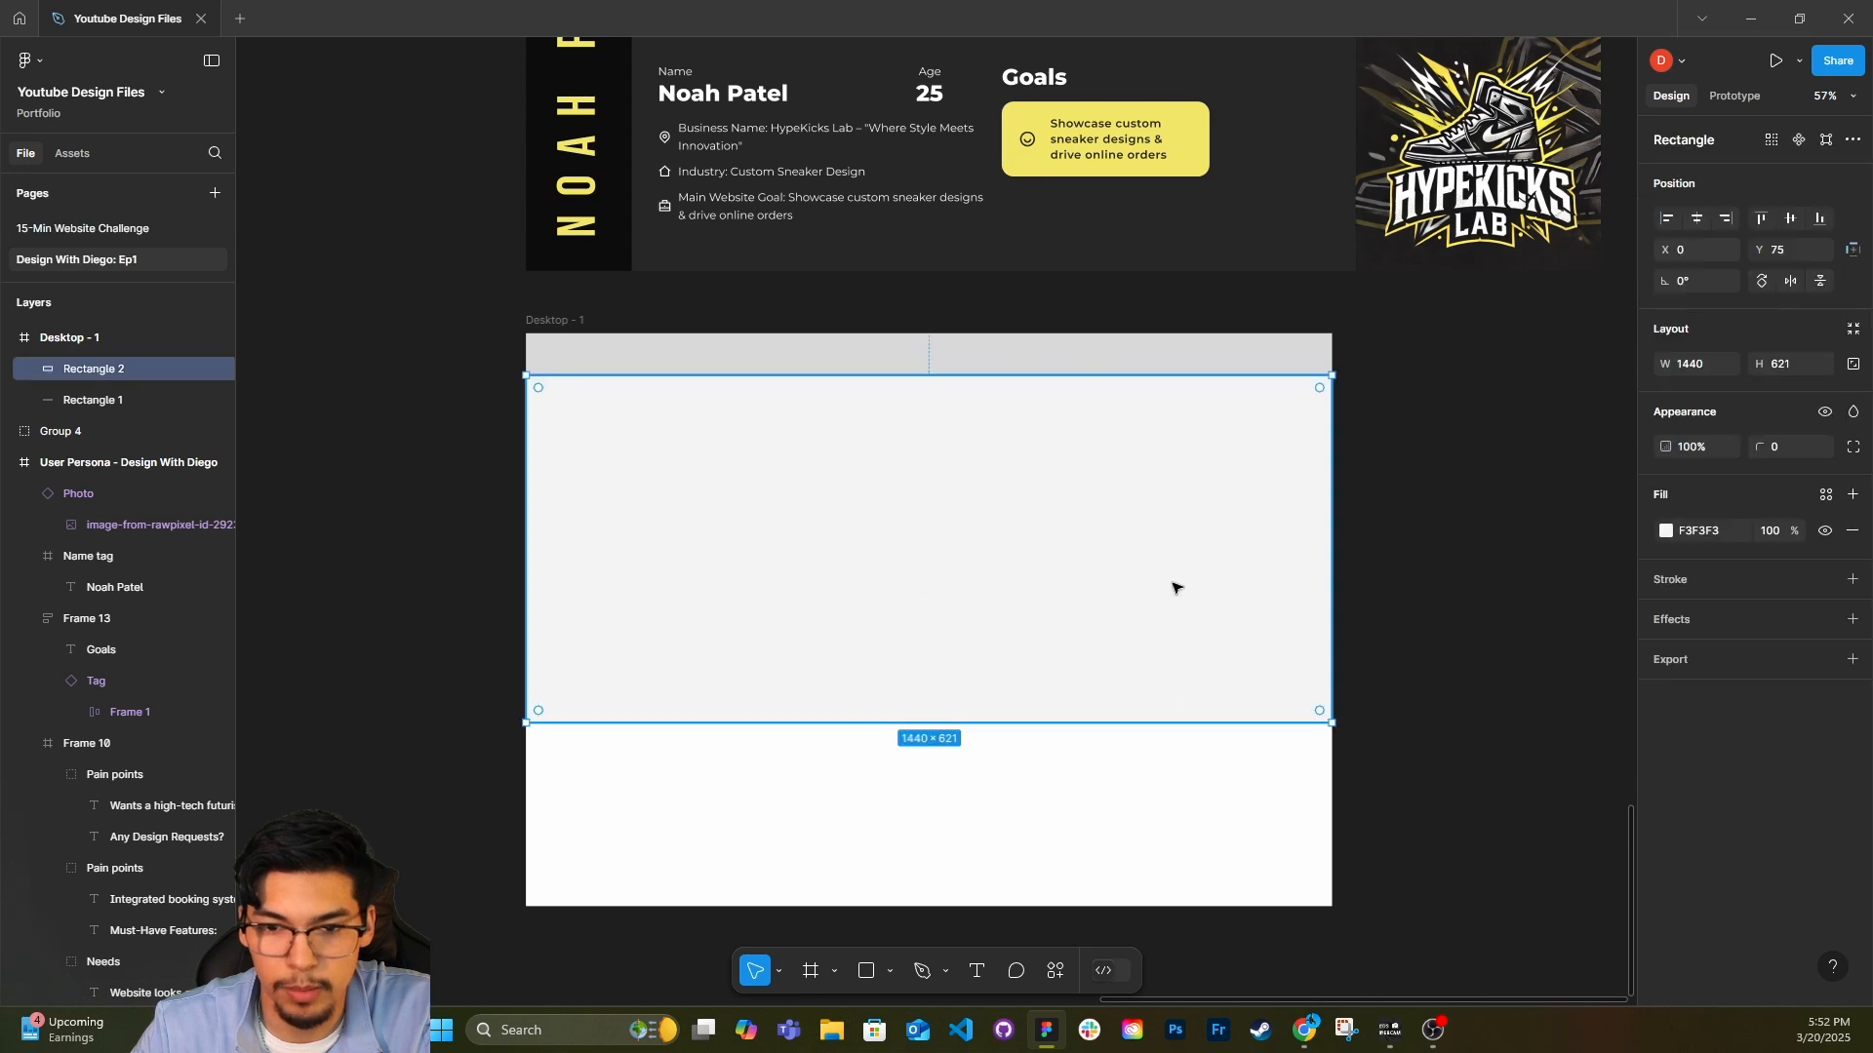
key(ctrl+d)
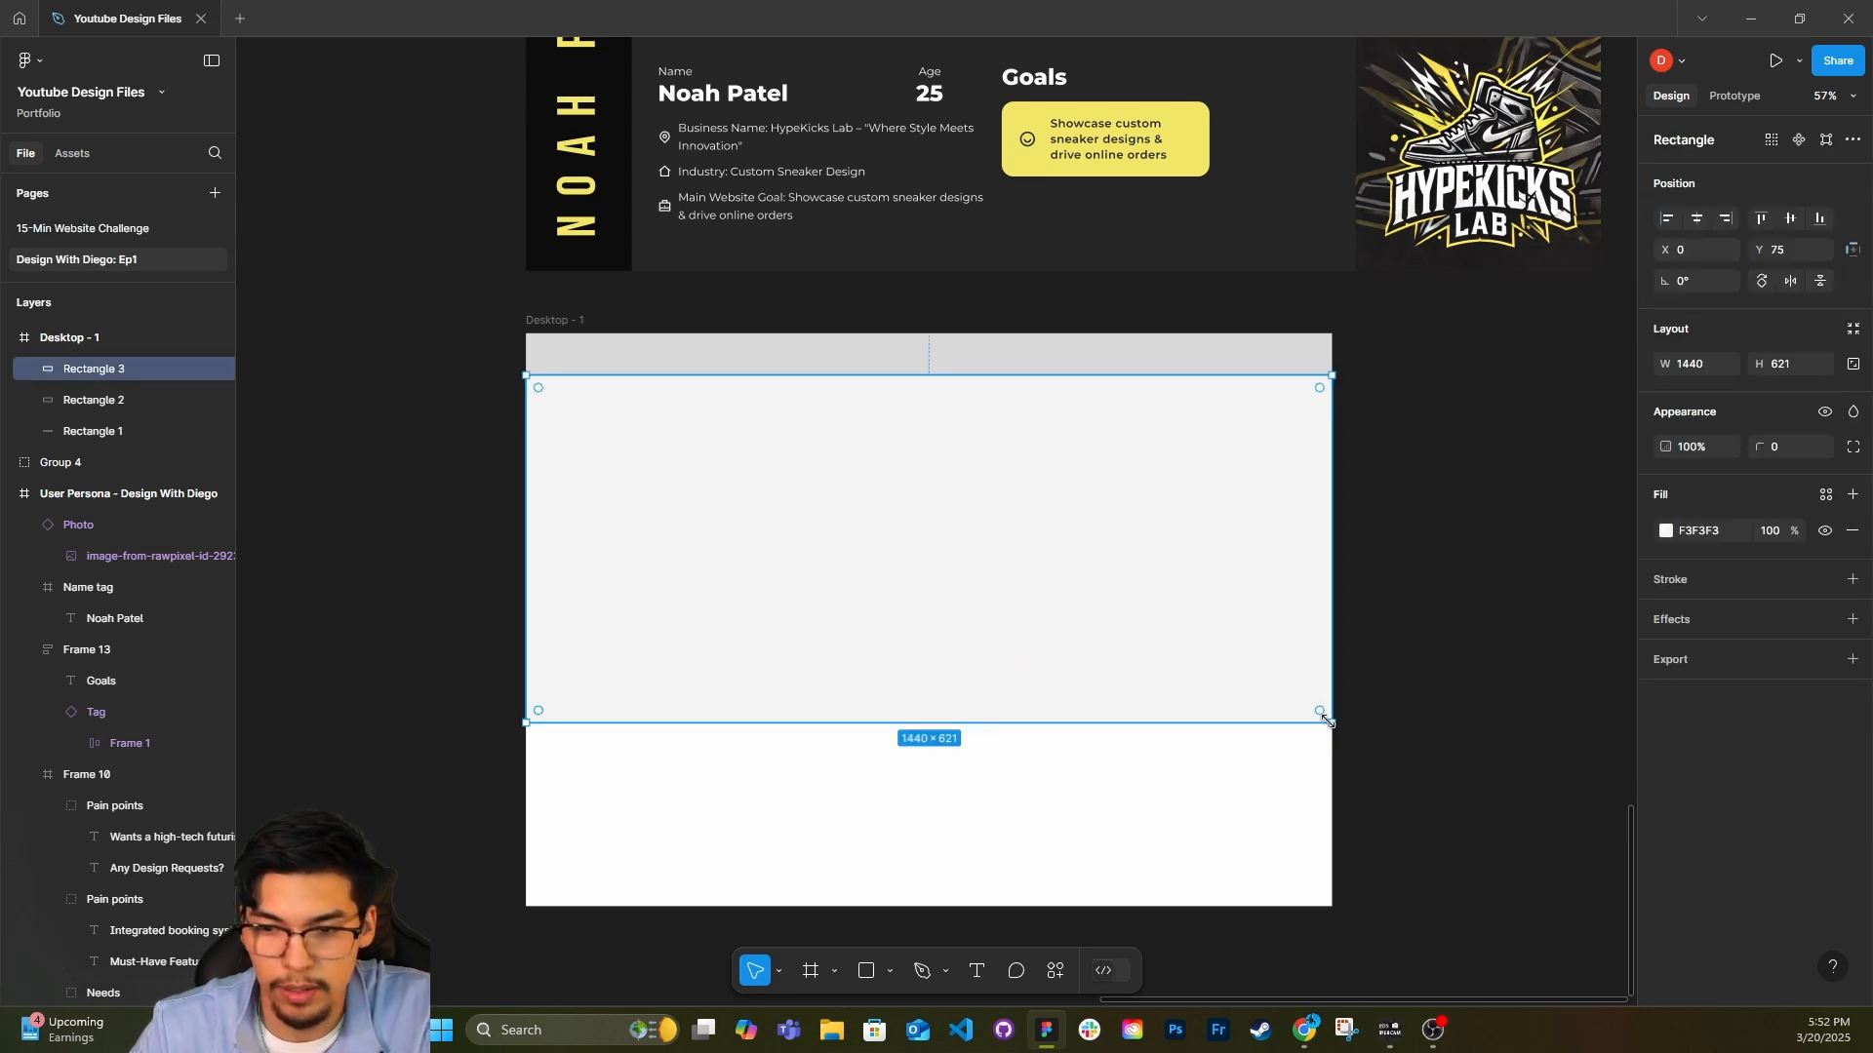
drag(1327, 719, 964, 528)
drag(878, 519, 1067, 676)
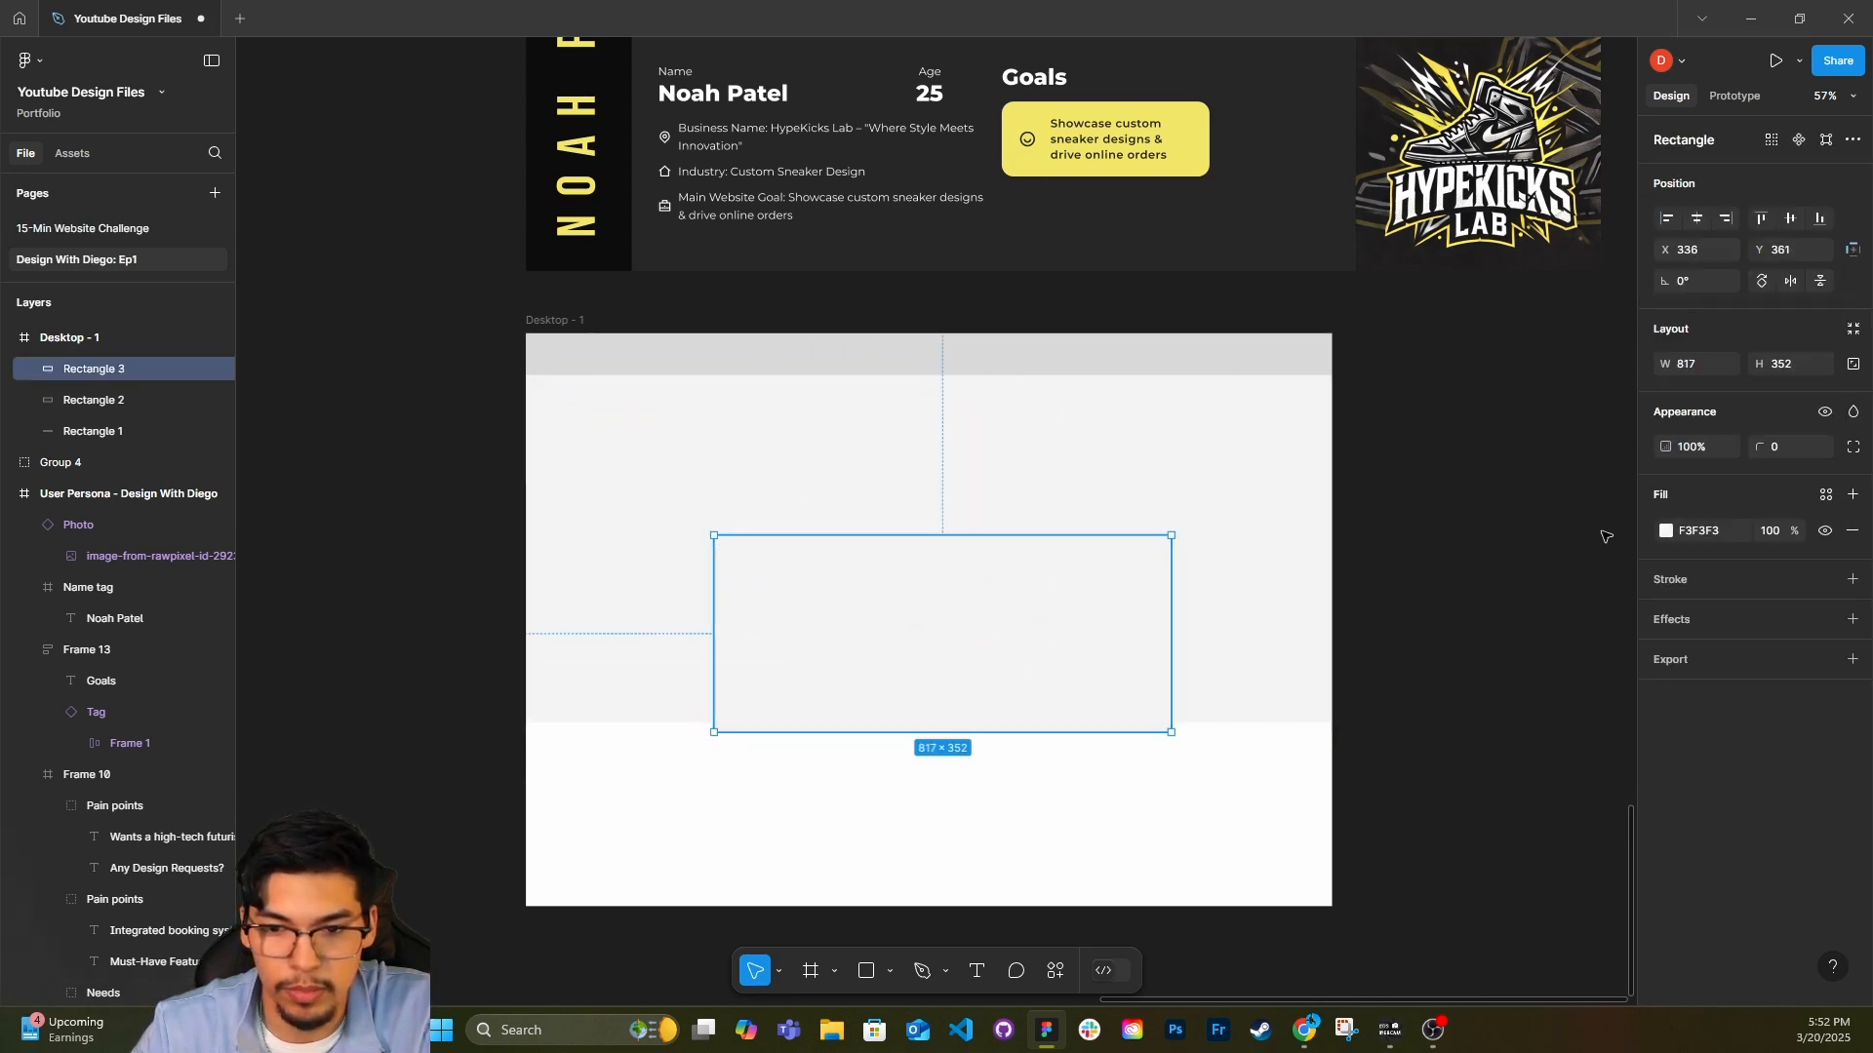
Fill the smaller rectangle with CDC5C5 and move it to about X 322, Y 344, flush with the hero's lower edge.
click(1665, 531)
click(1420, 560)
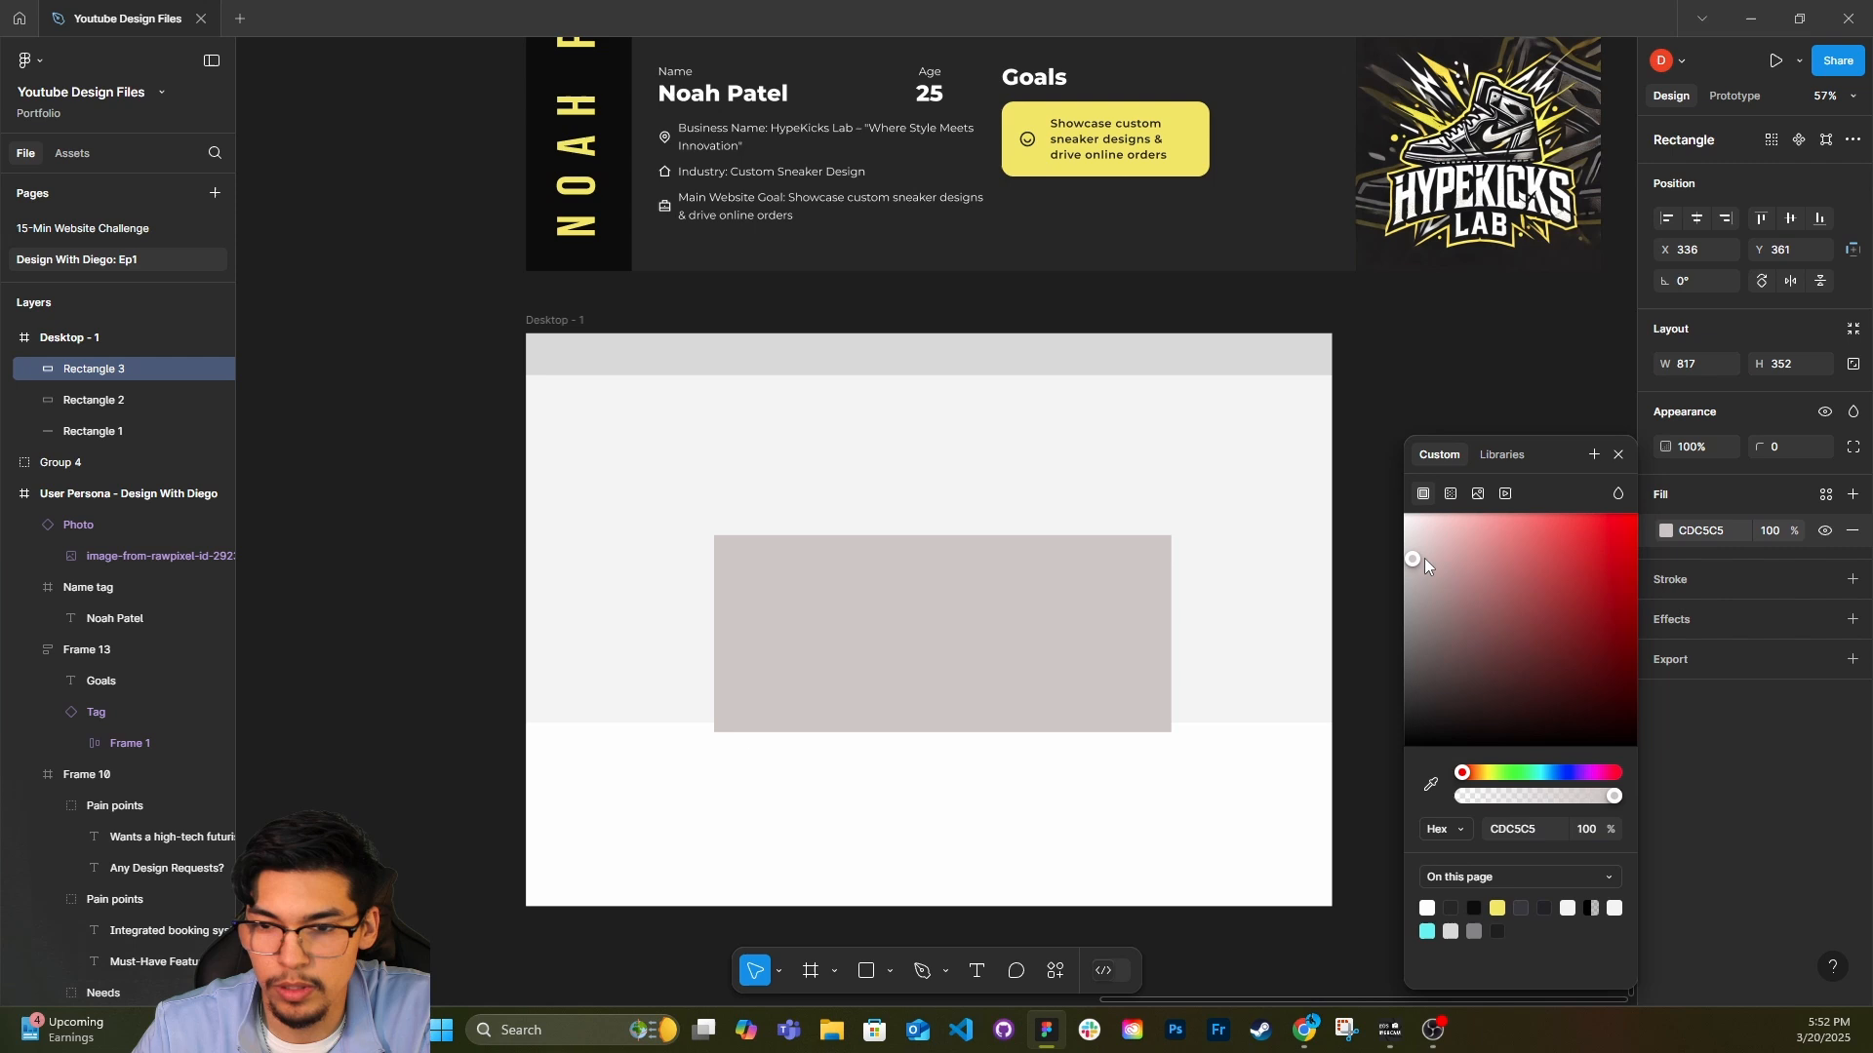
click(1615, 462)
drag(895, 648, 945, 628)
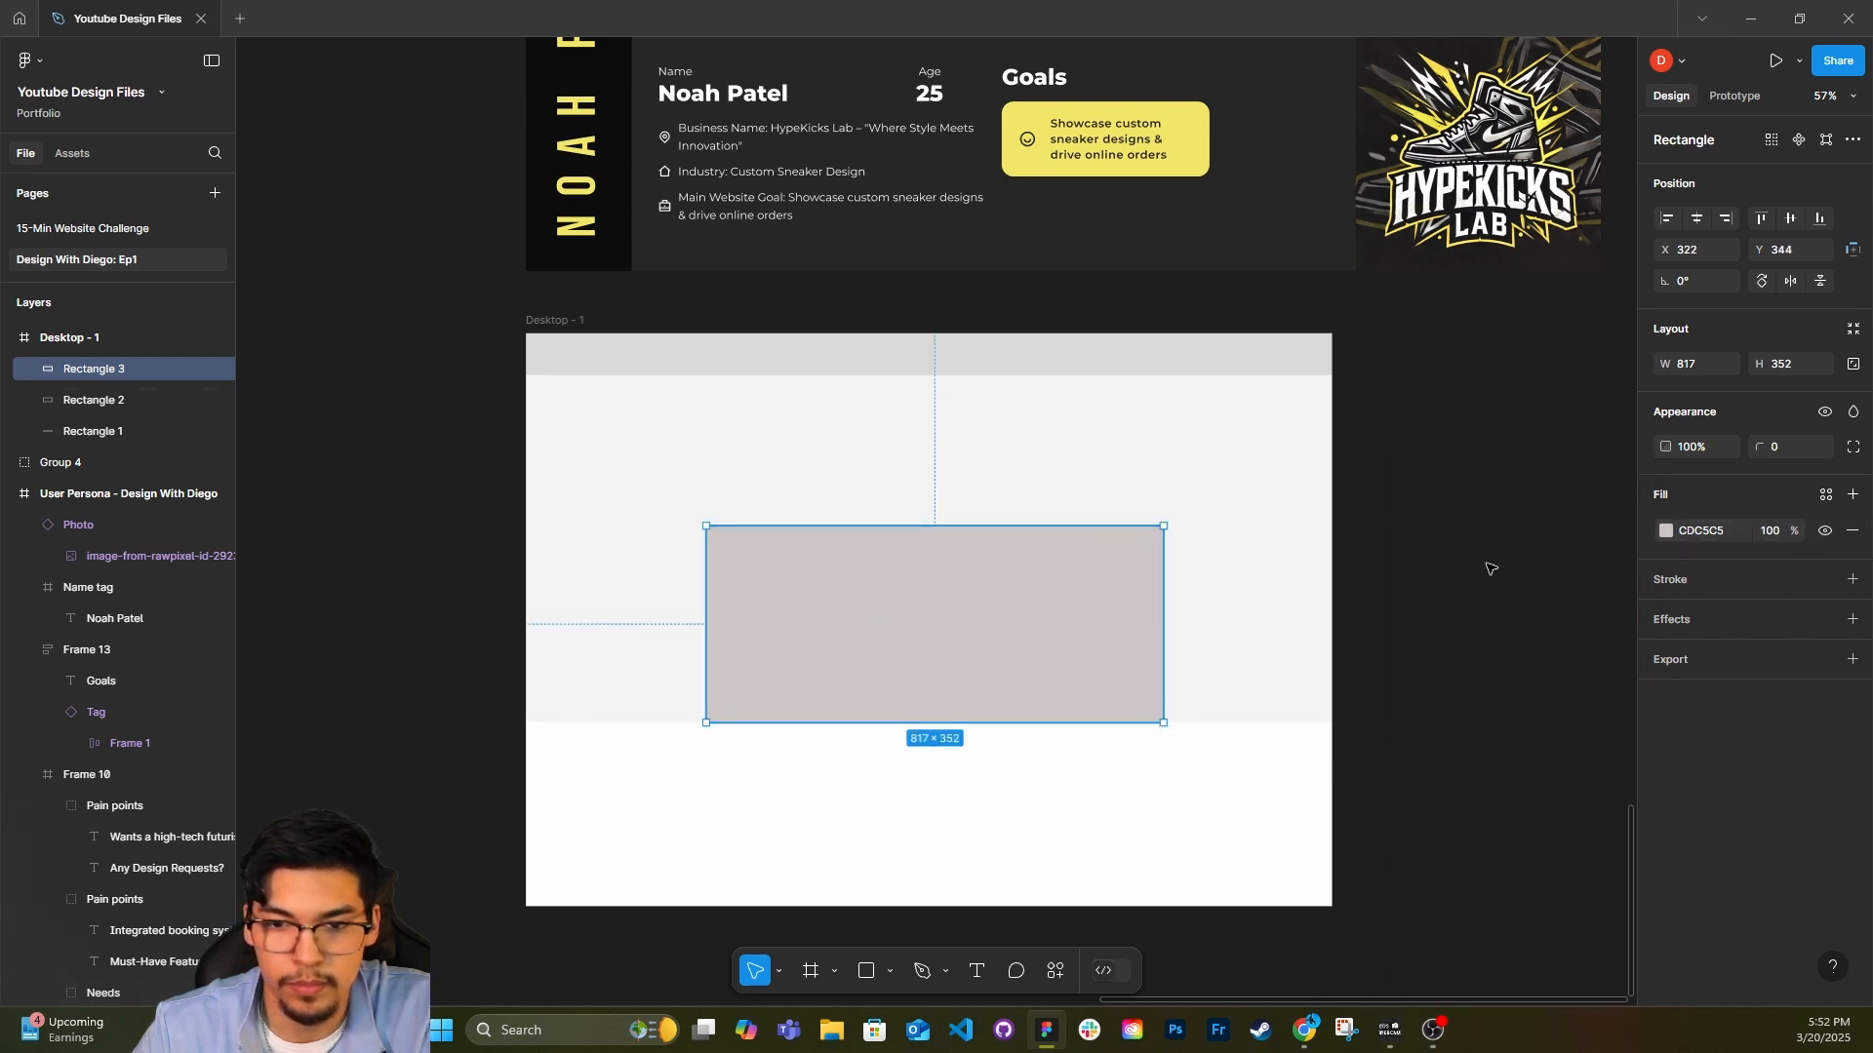
click(1361, 746)
scroll(1361, 746, down, 1)
scroll(794, 769, left, 2)
scroll(794, 770, down, 1)
click(945, 615)
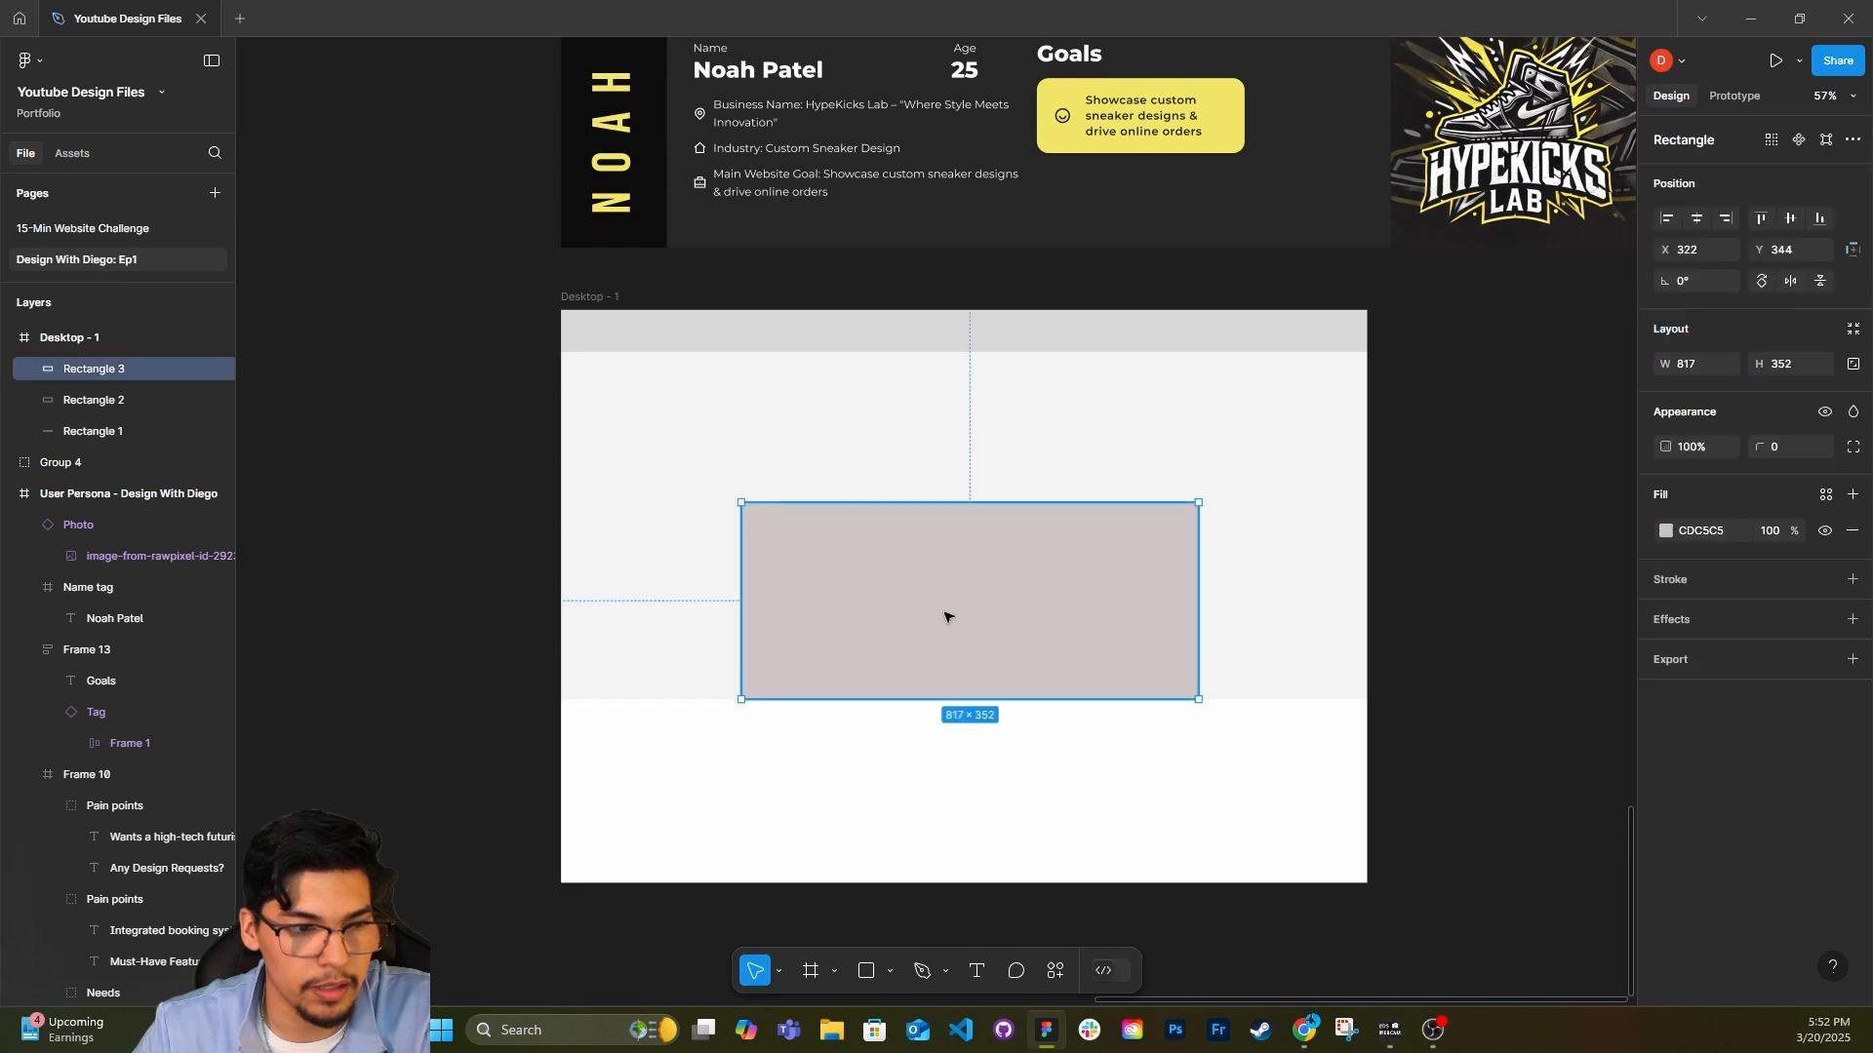
click(790, 723)
scroll(790, 722, down, 2)
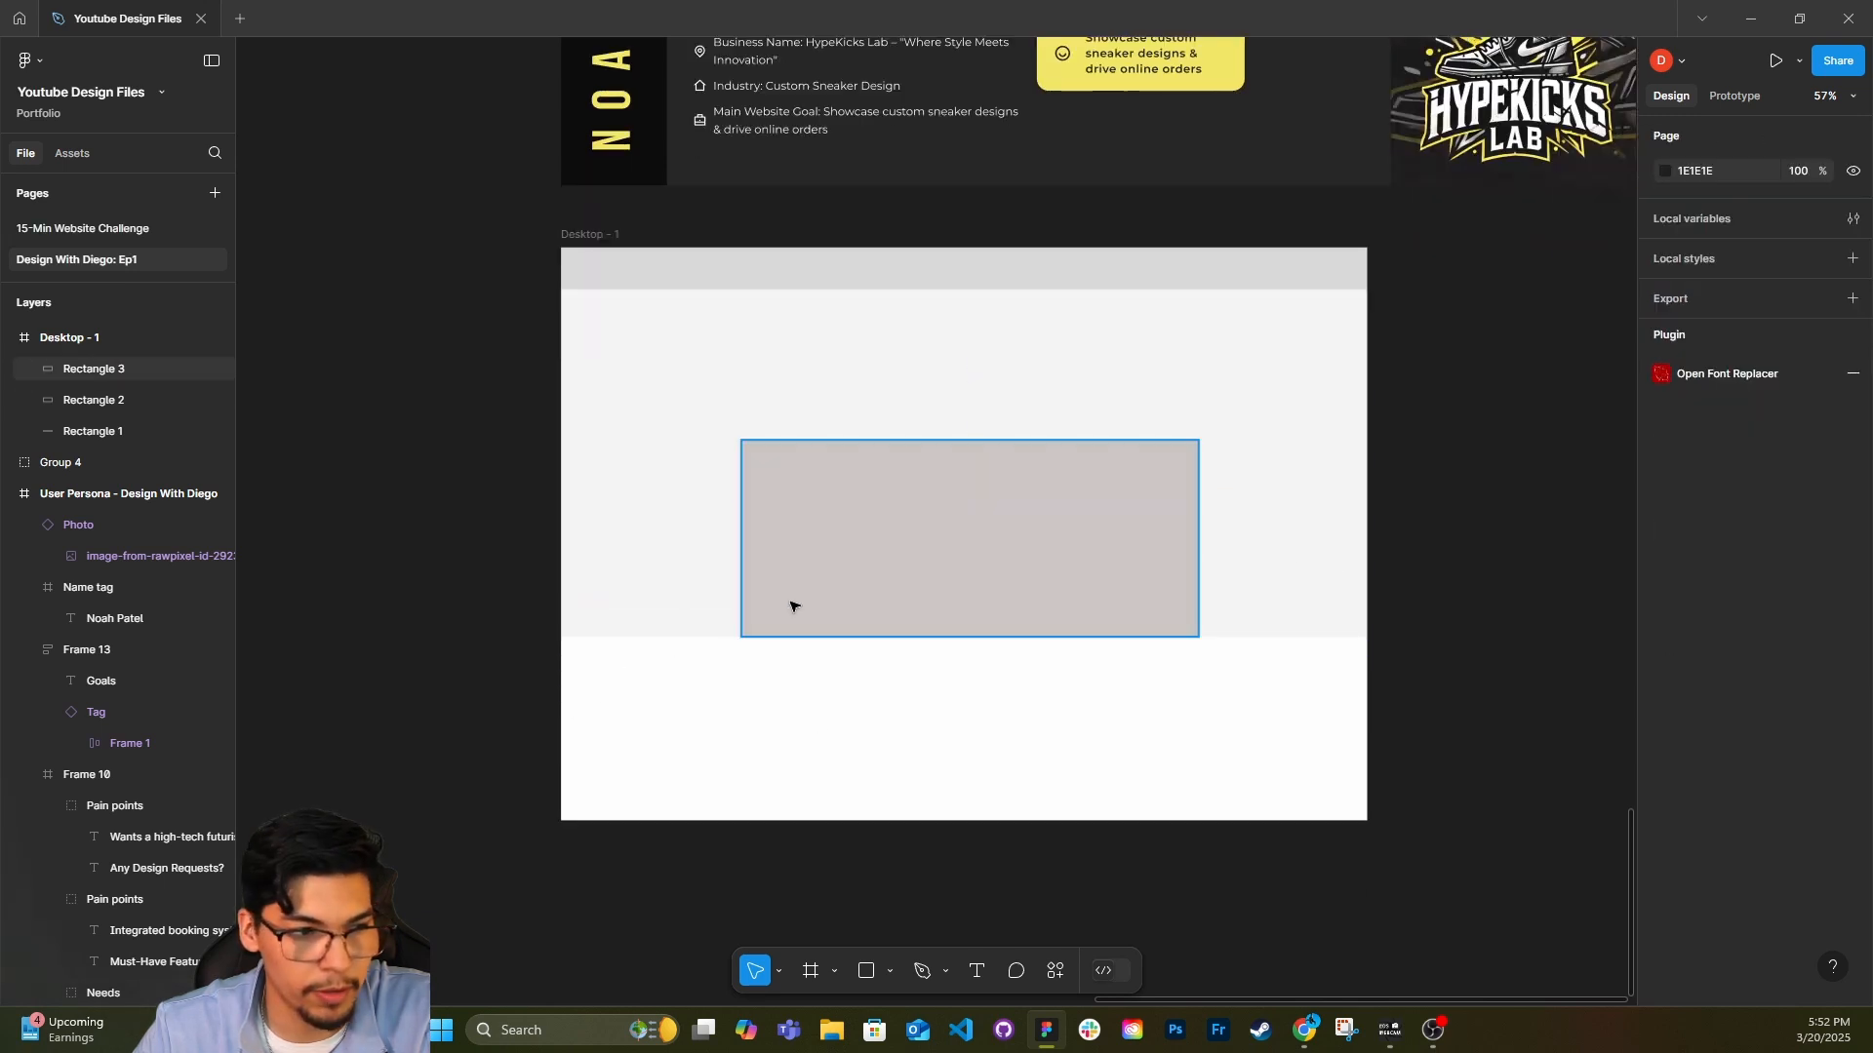
click(790, 610)
click(758, 705)
Duplicate the inner rectangle, shift the copy to about X 294, and place it behind the original in the layer order.
click(807, 594)
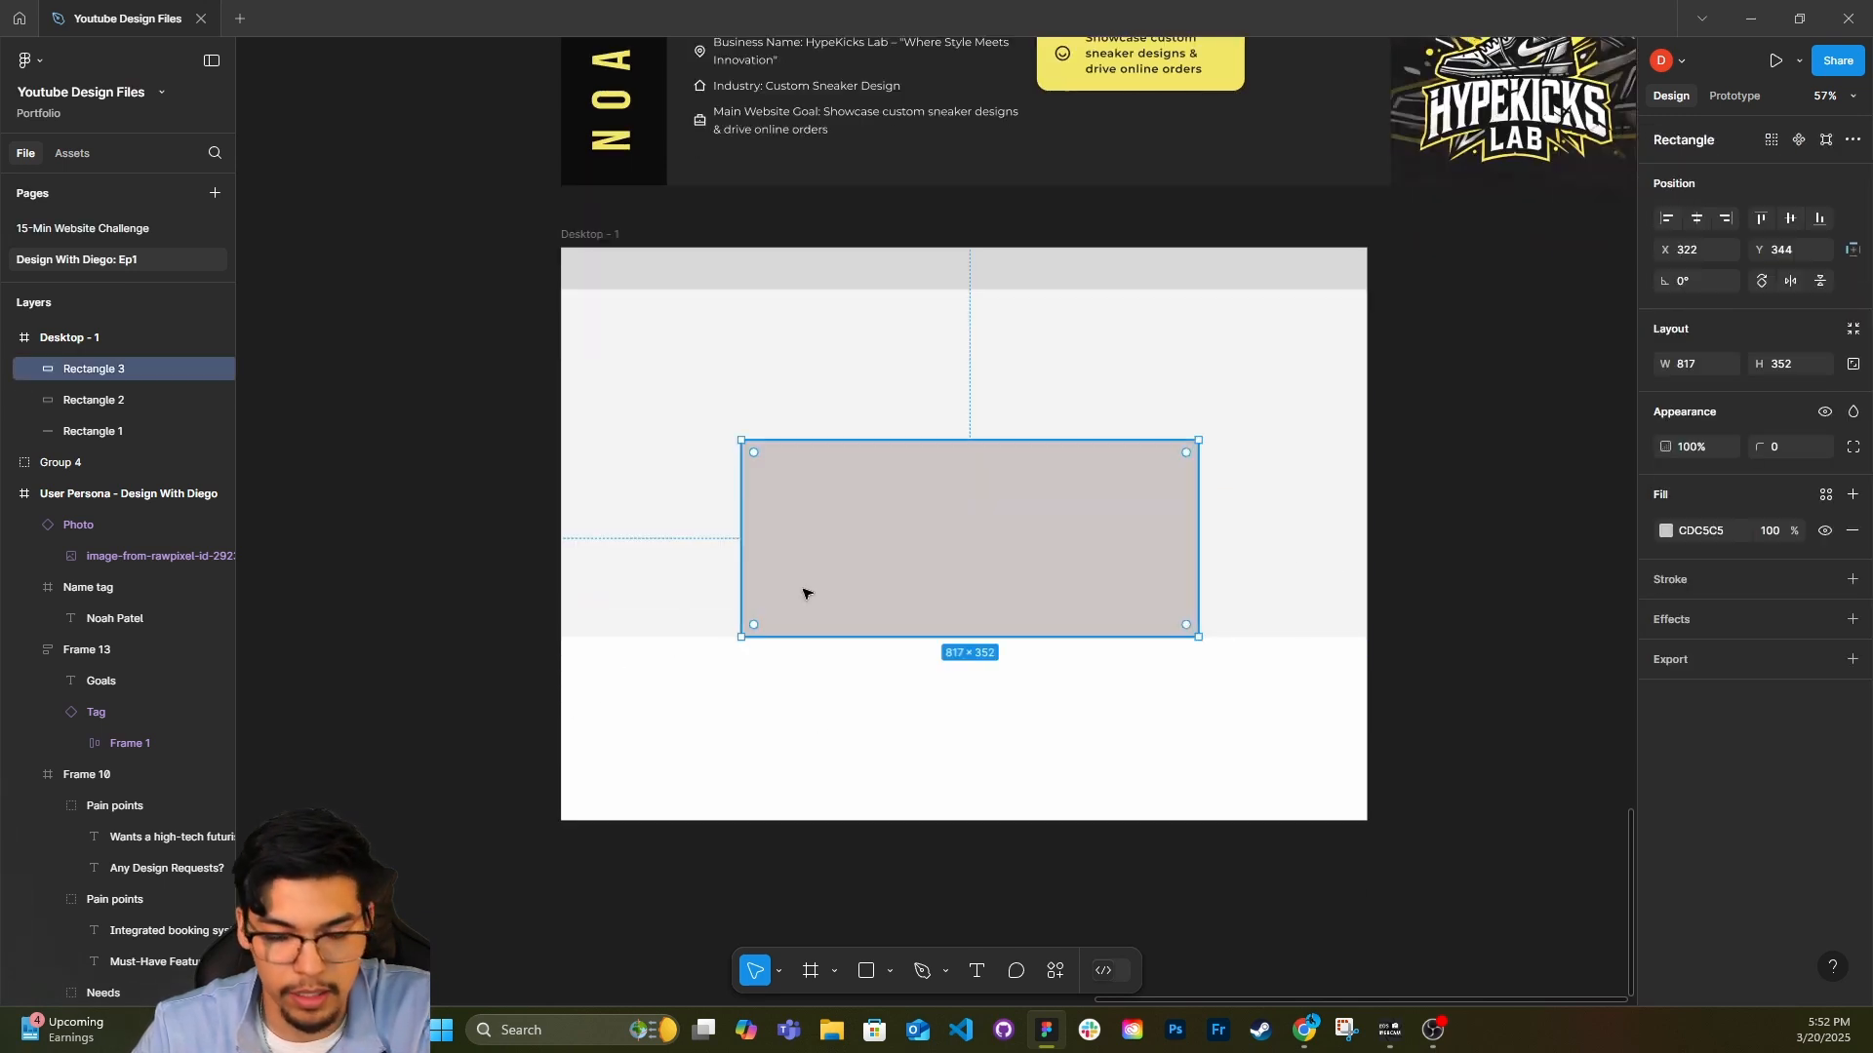
key(ctrl+d)
mouse_move(831, 573)
mouse_down()
mouse_move(794, 598)
mouse_move(819, 568)
mouse_up()
right_click(819, 568)
click(766, 555)
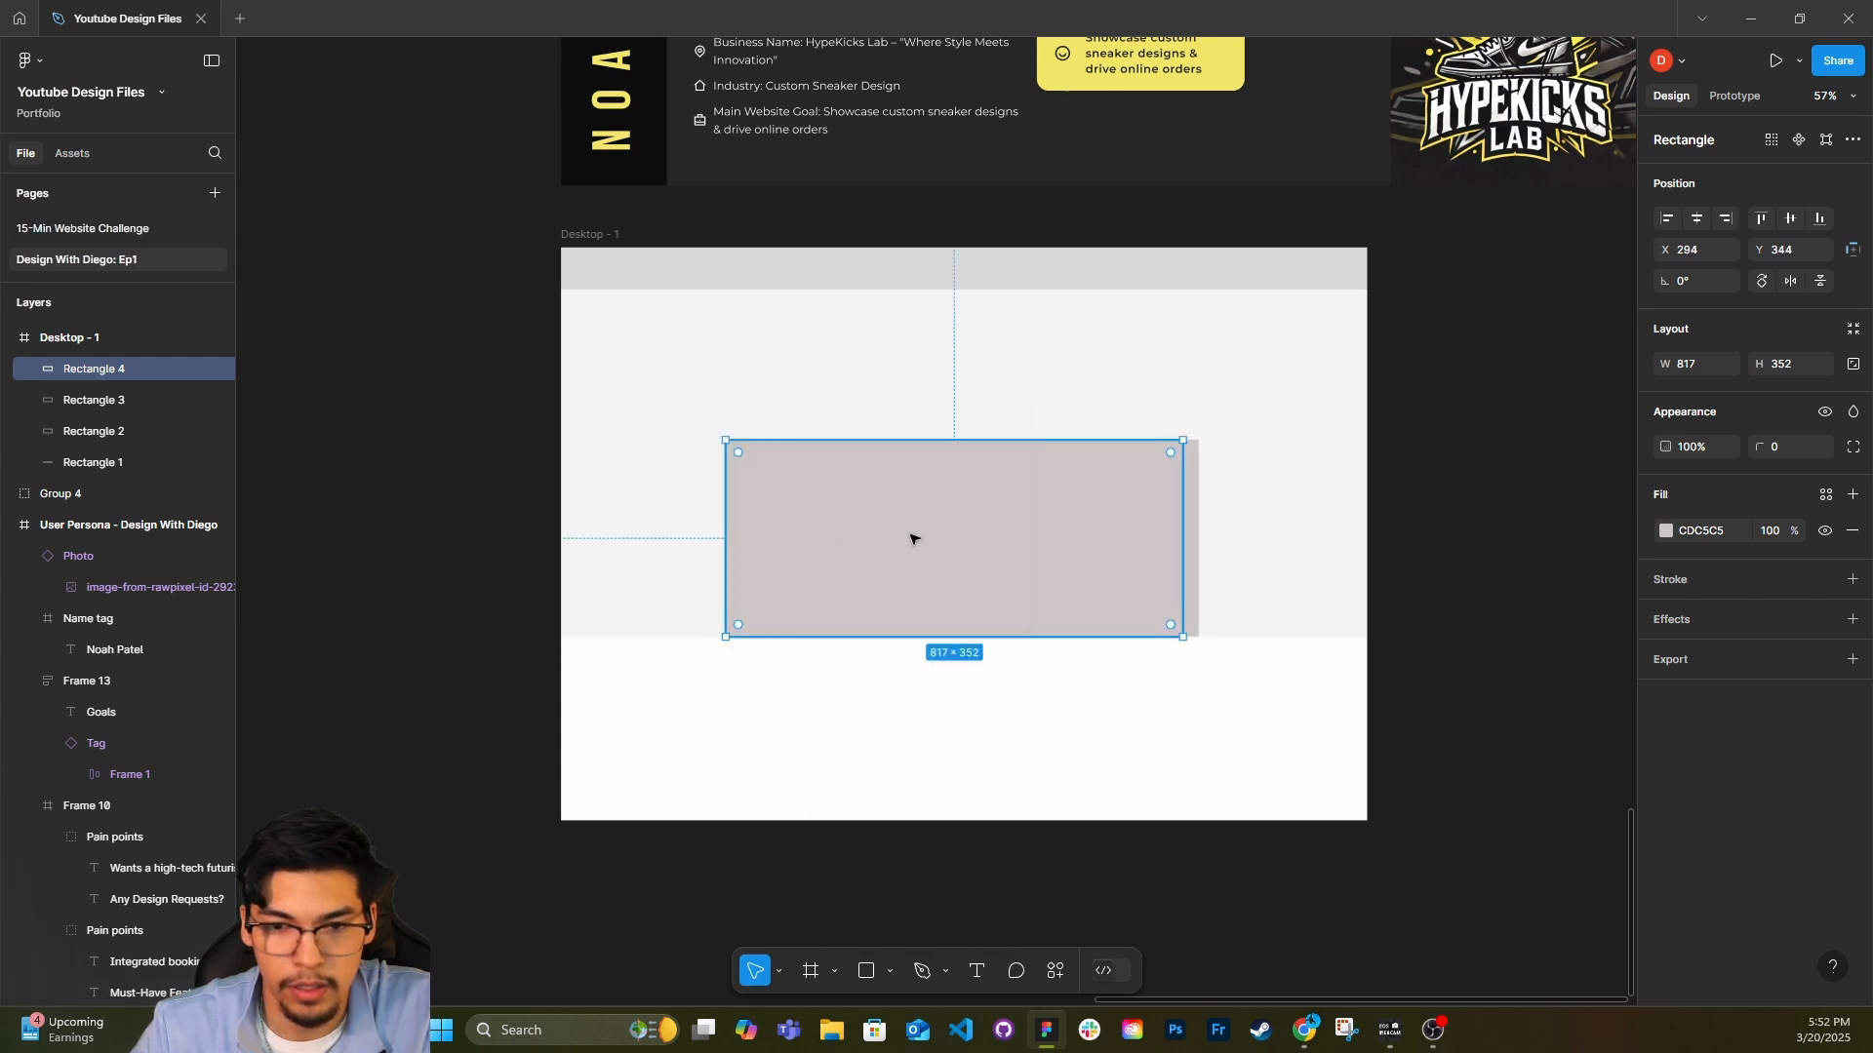
click(1191, 525)
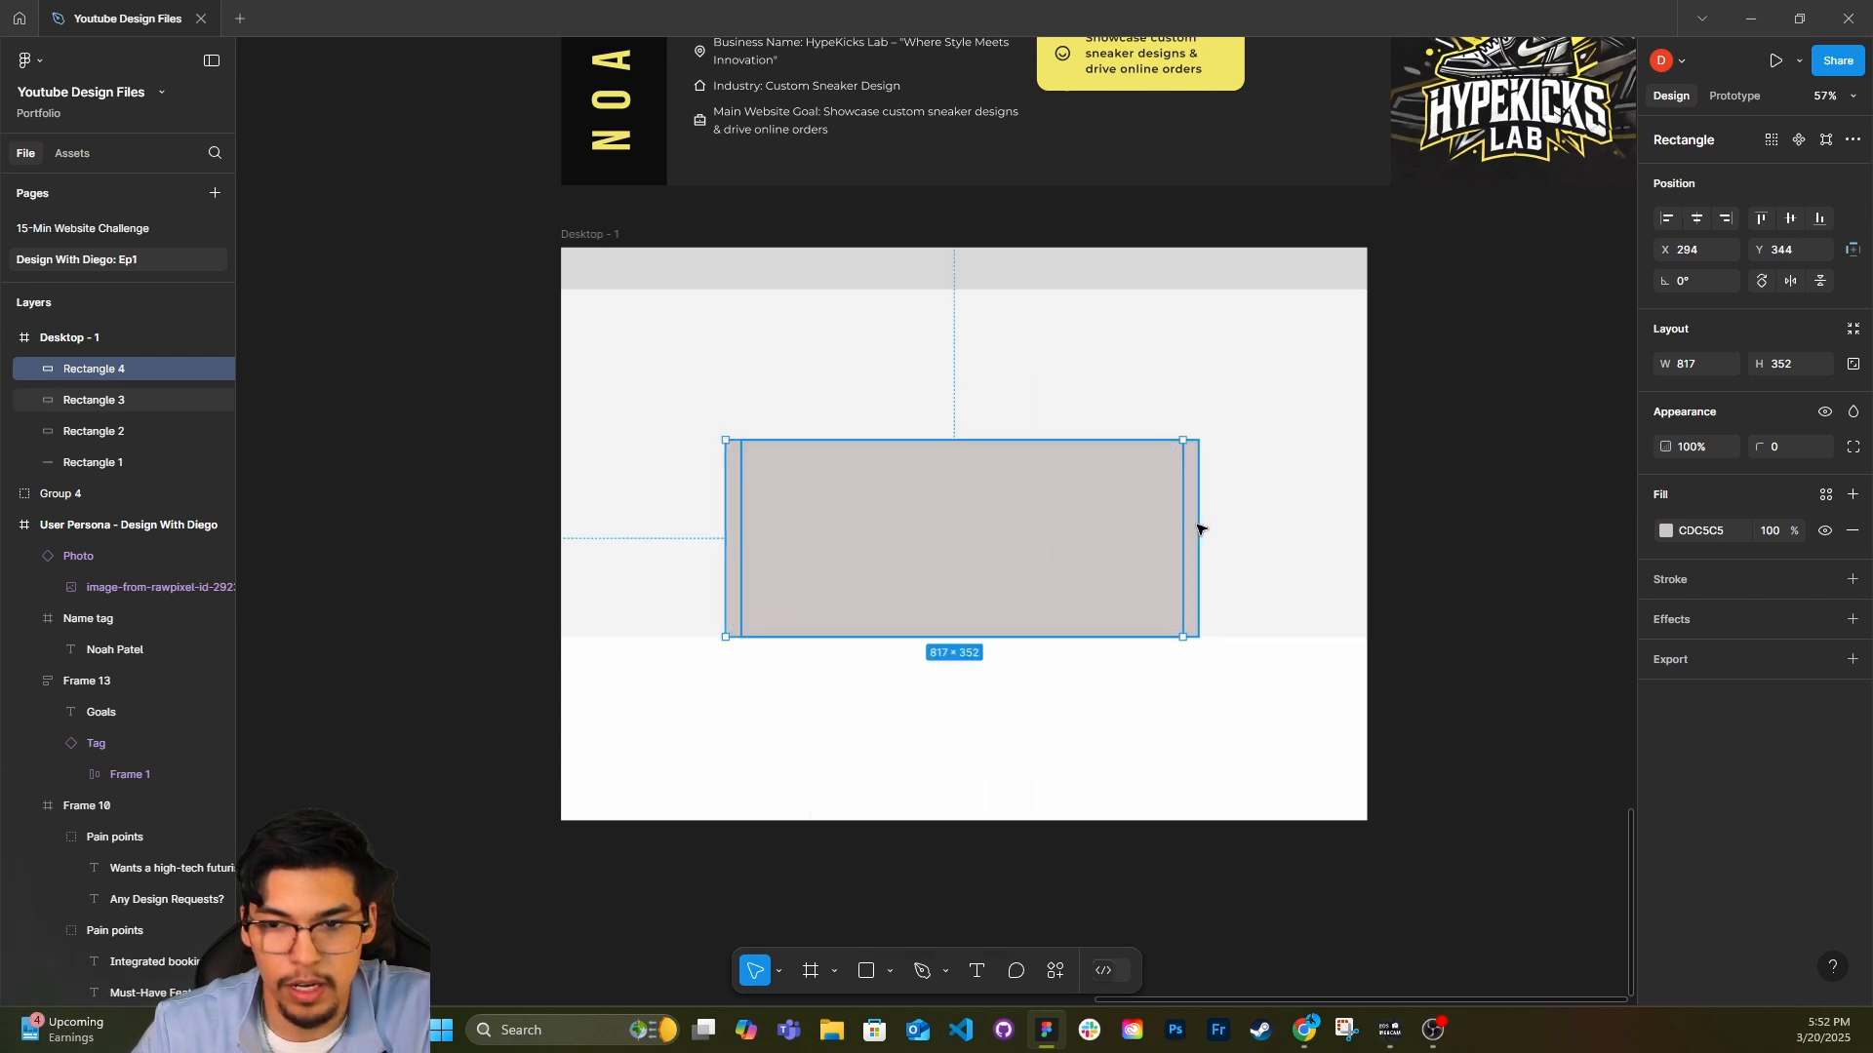
drag(171, 396, 174, 360)
click(148, 394)
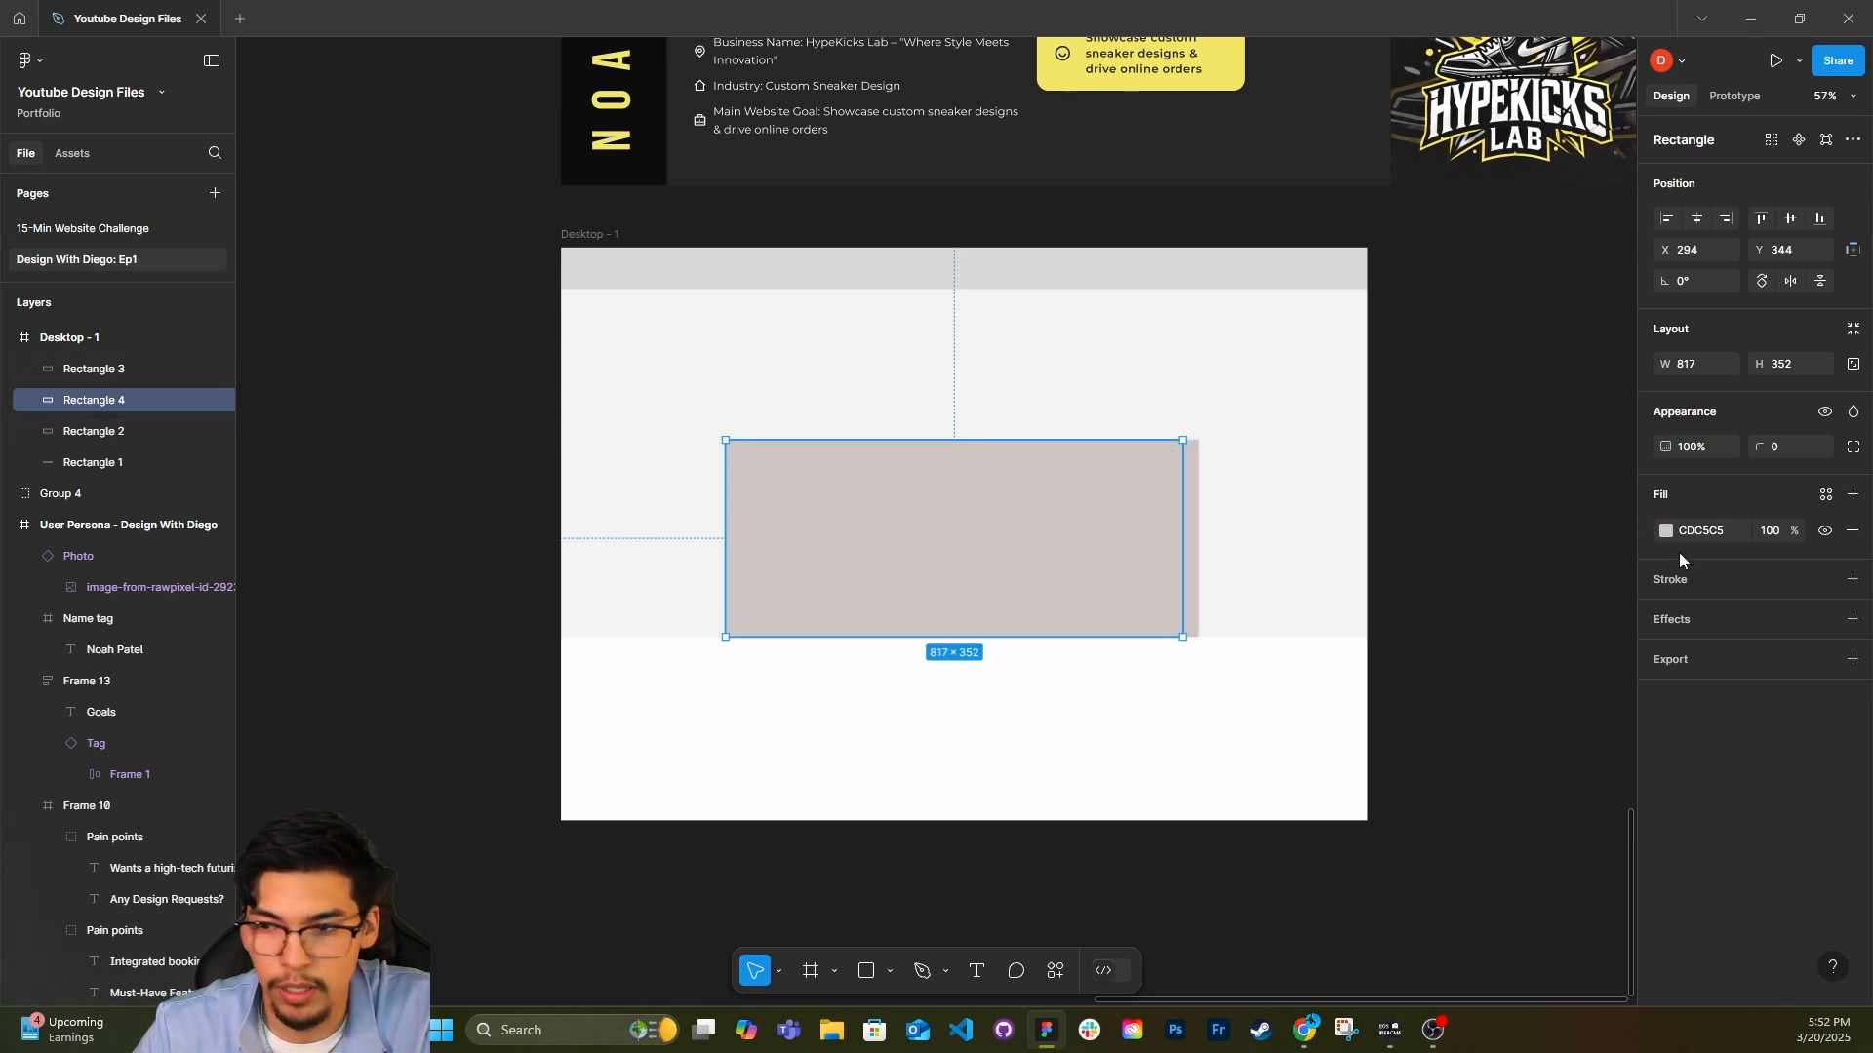
Try a BABABA gray fill on the rear copy of the inner rectangle, and delete that copy.
click(1666, 531)
drag(1418, 568, 1372, 584)
click(1619, 456)
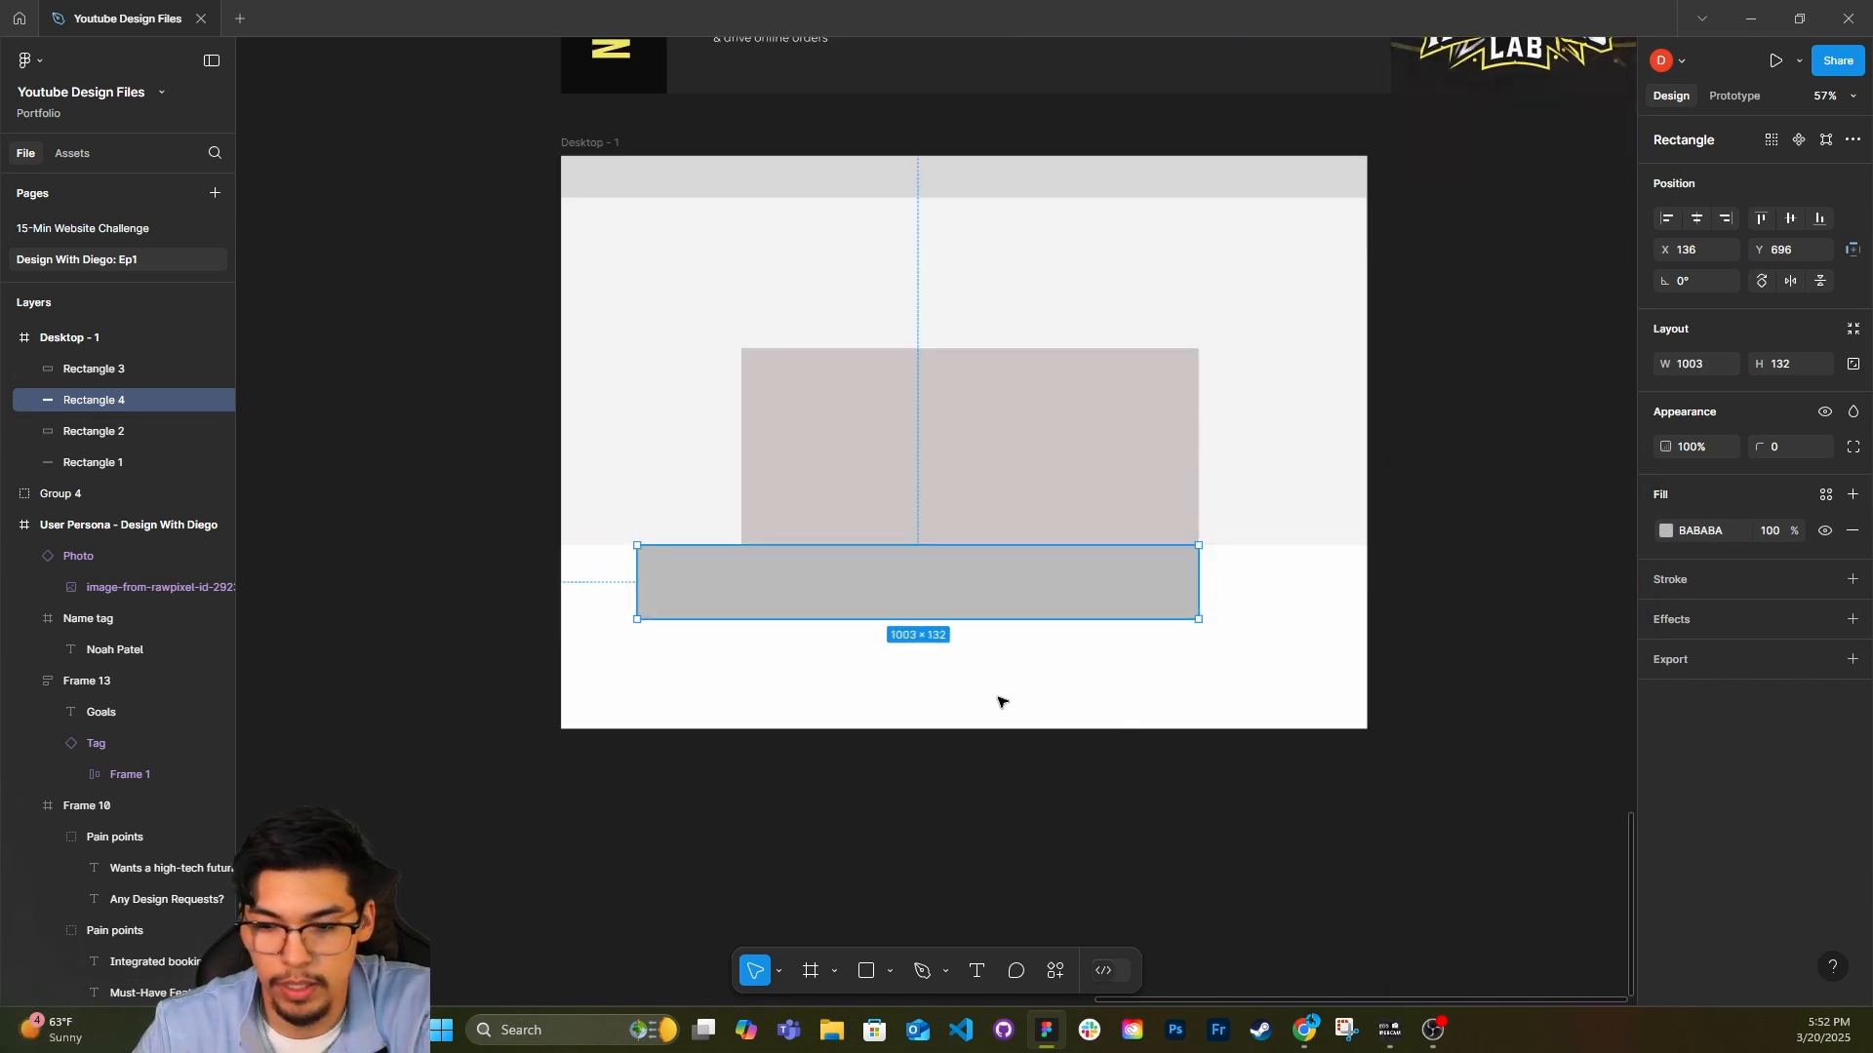
key(Delete)
Move the inner rectangle up to about X 311, Y 210, centered horizontally in the hero area.
drag(1112, 517, 1099, 443)
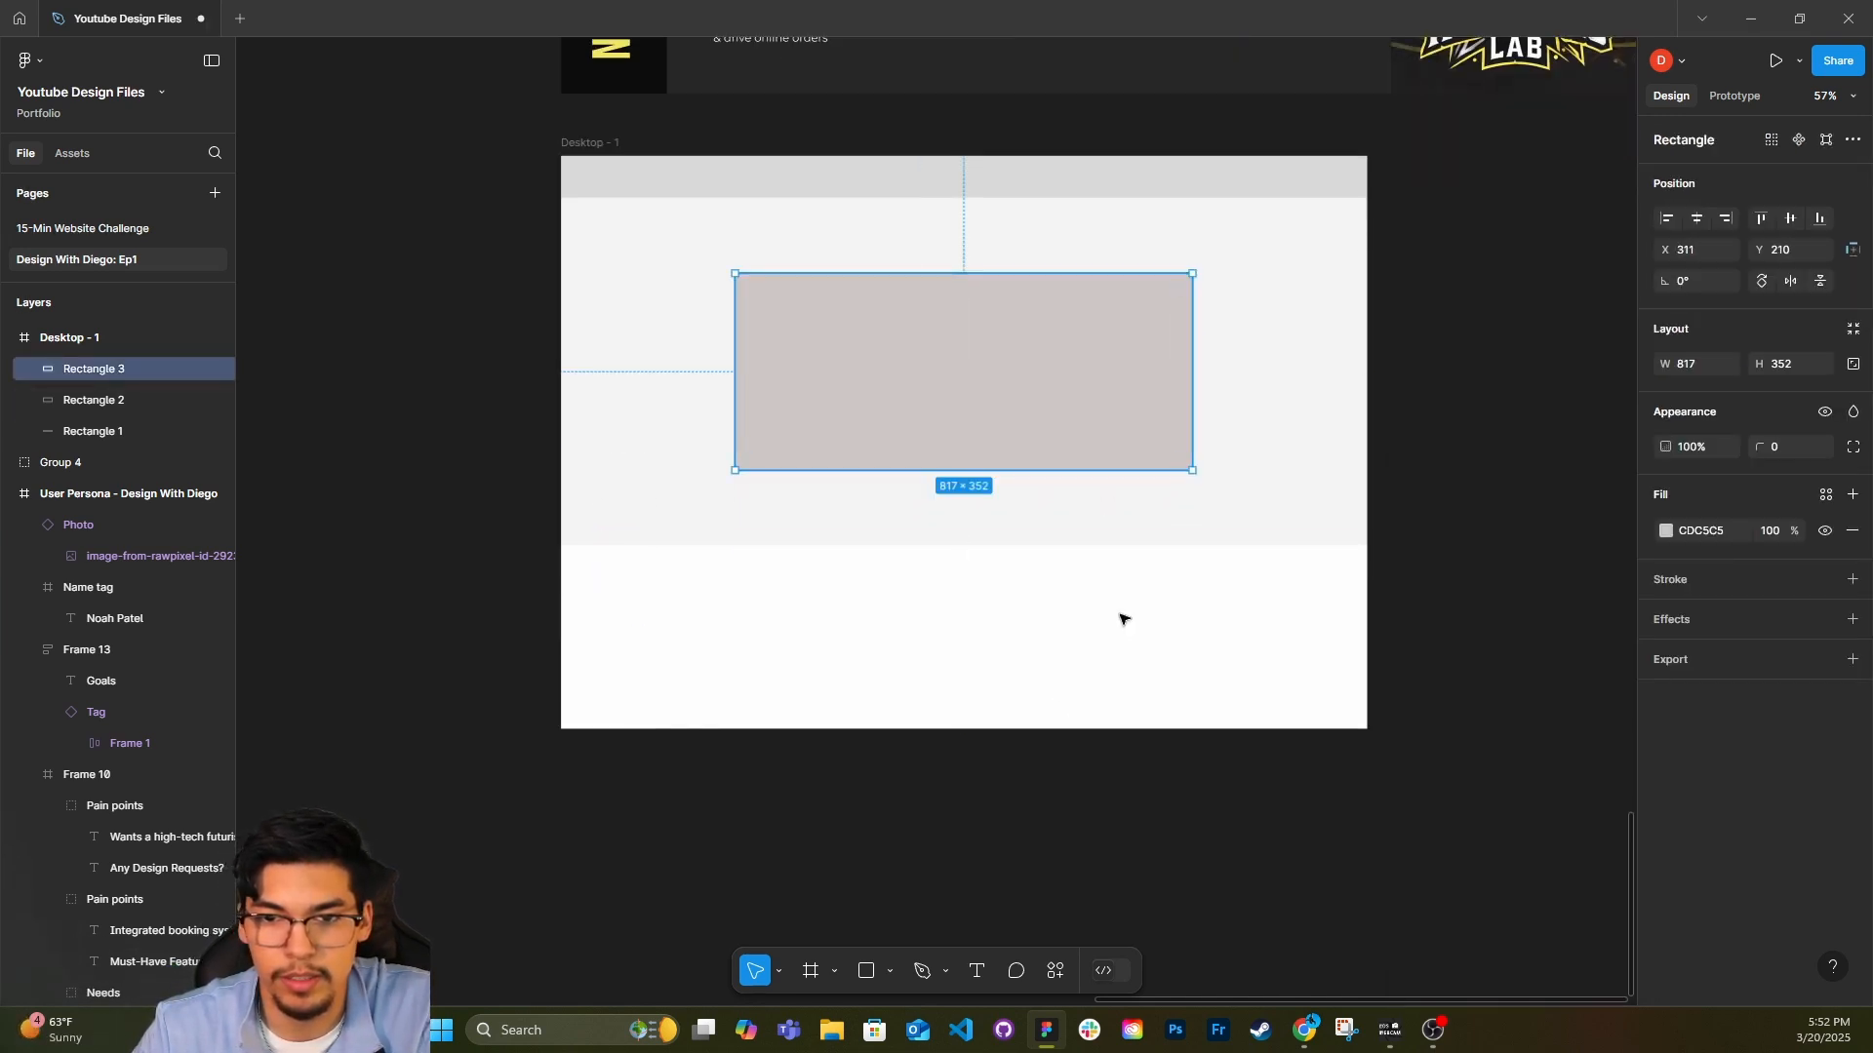
click(1117, 634)
click(956, 390)
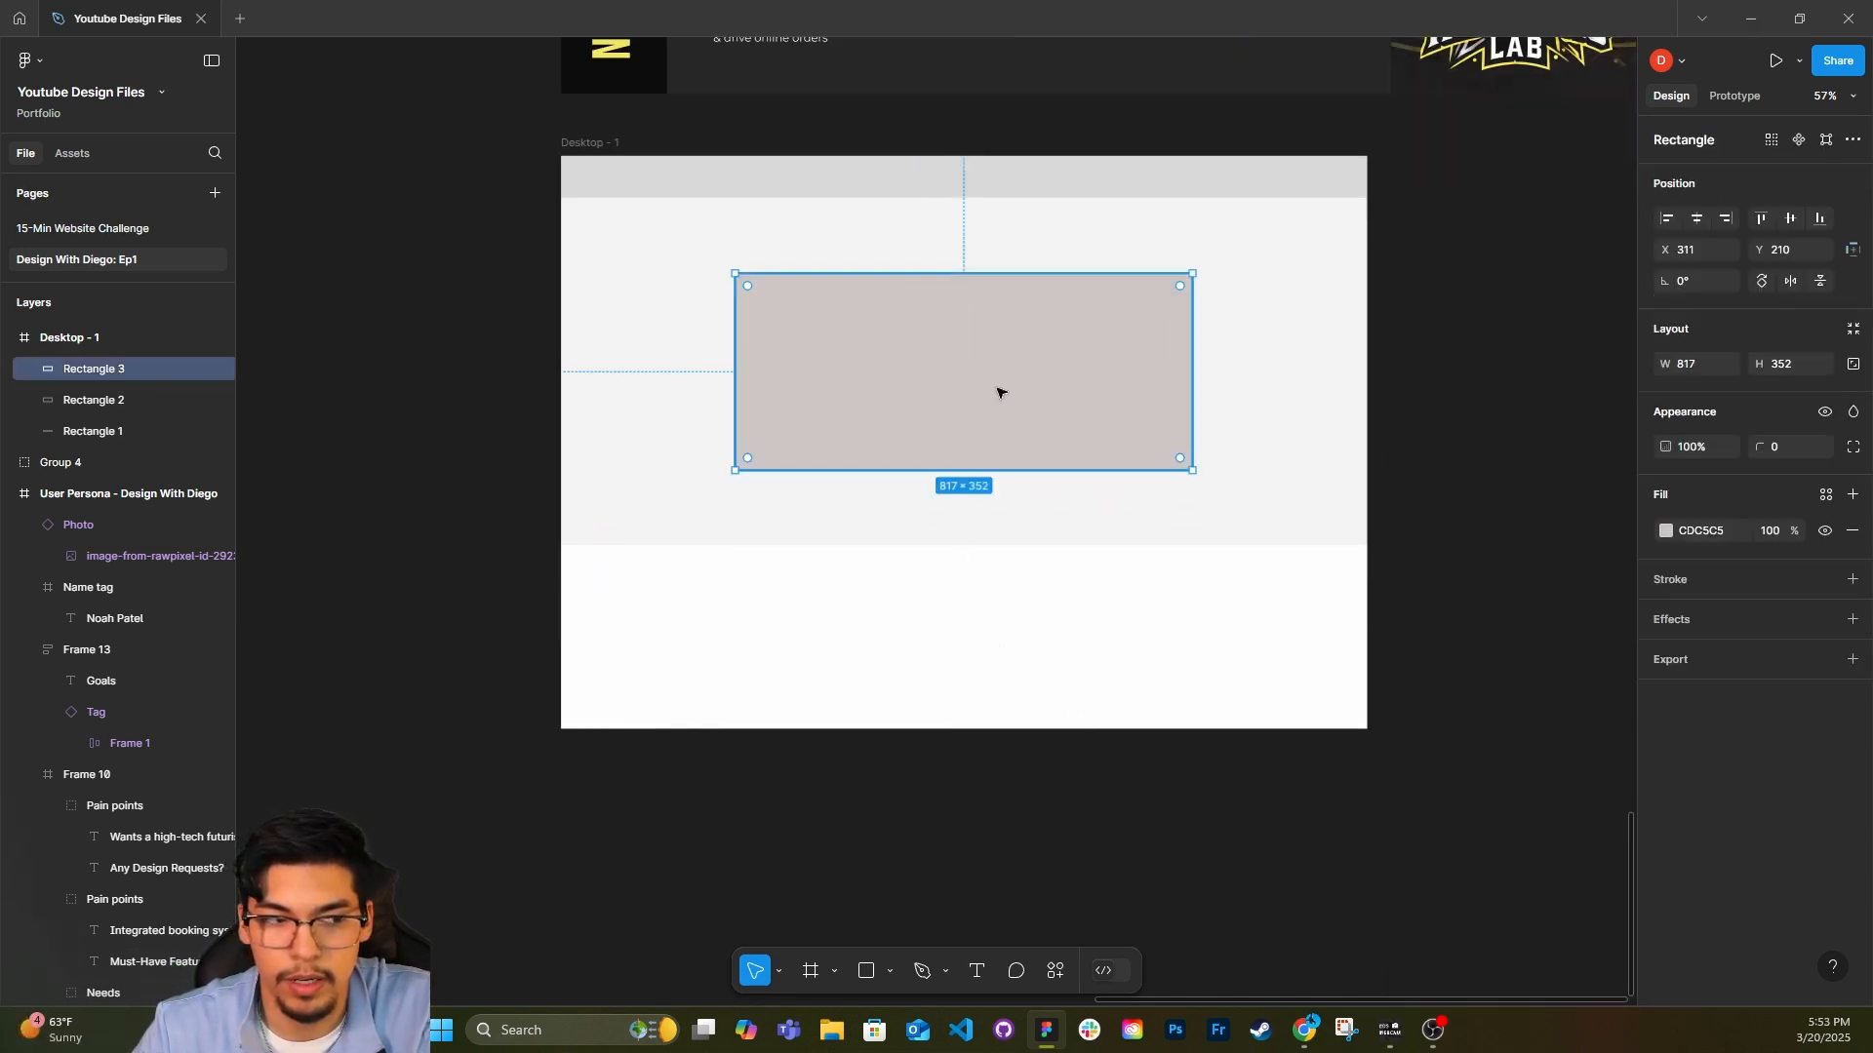
click(869, 648)
click(925, 453)
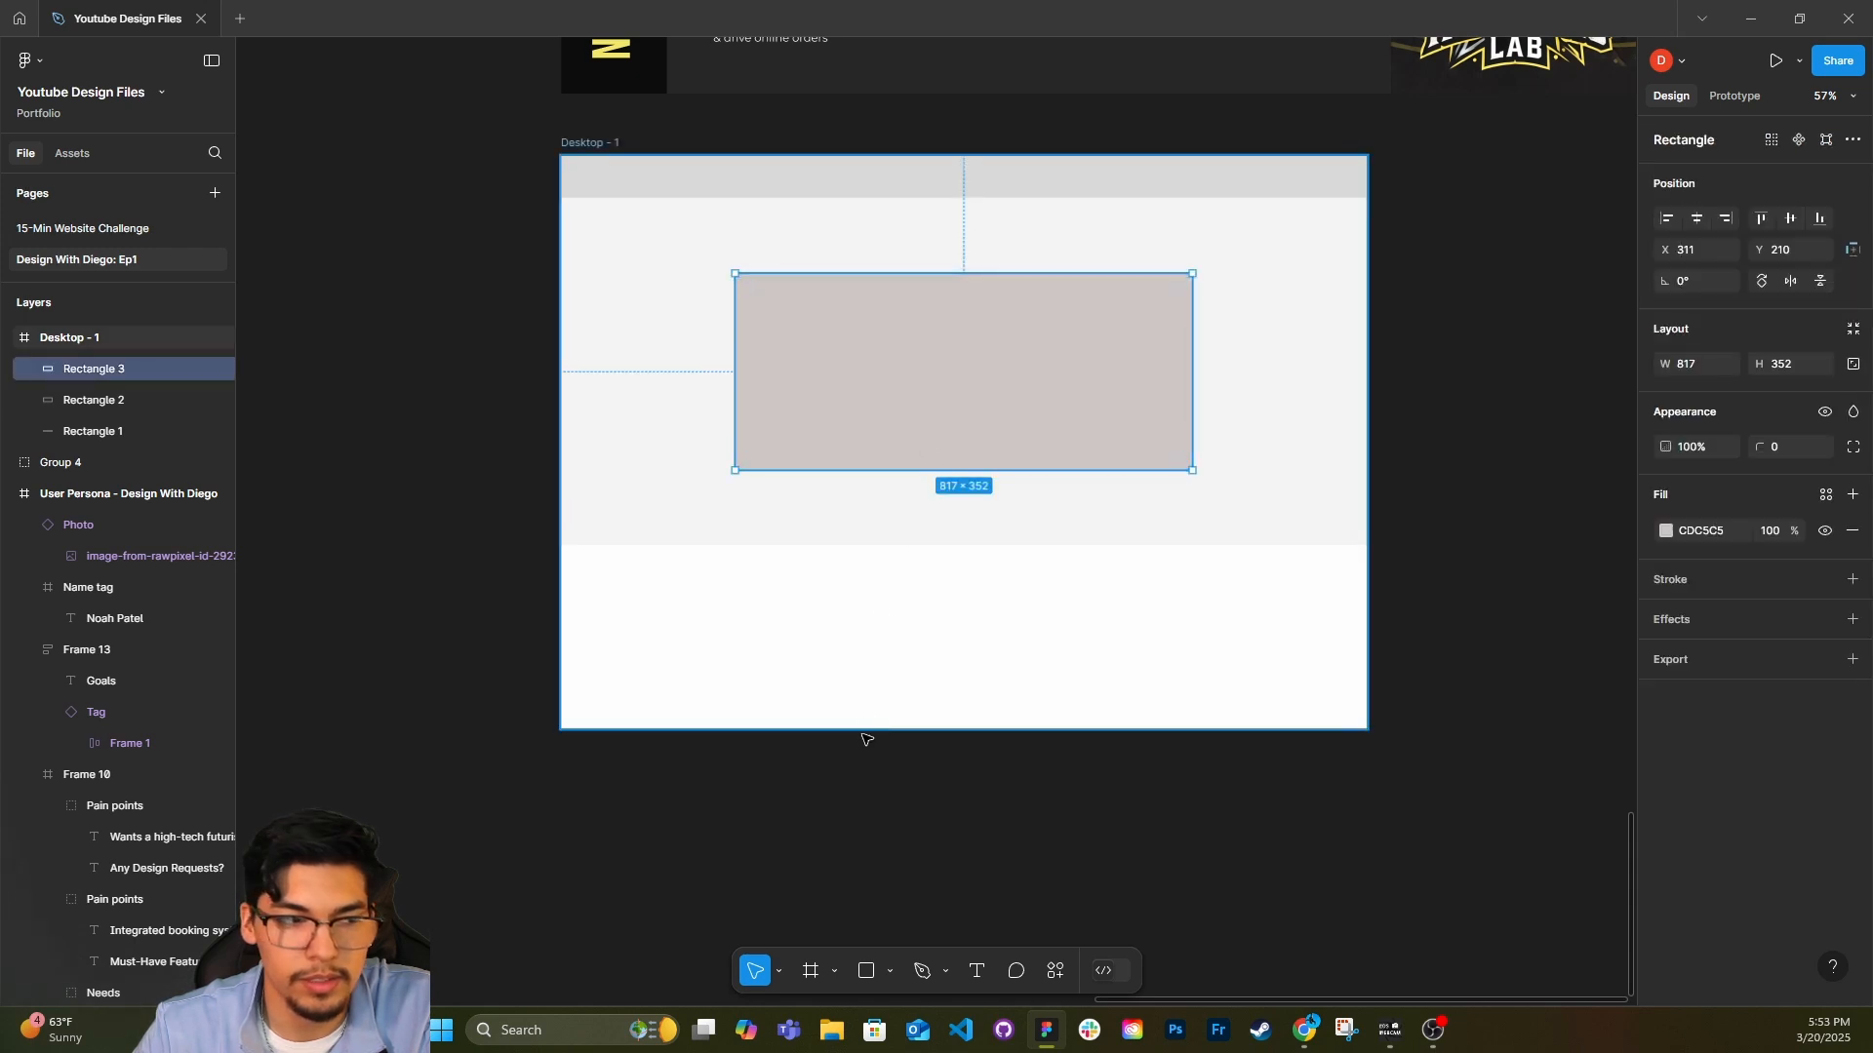
Shrink the inner rectangle and place it as an image placeholder in the right half of the hero area.
key(ctrl+d)
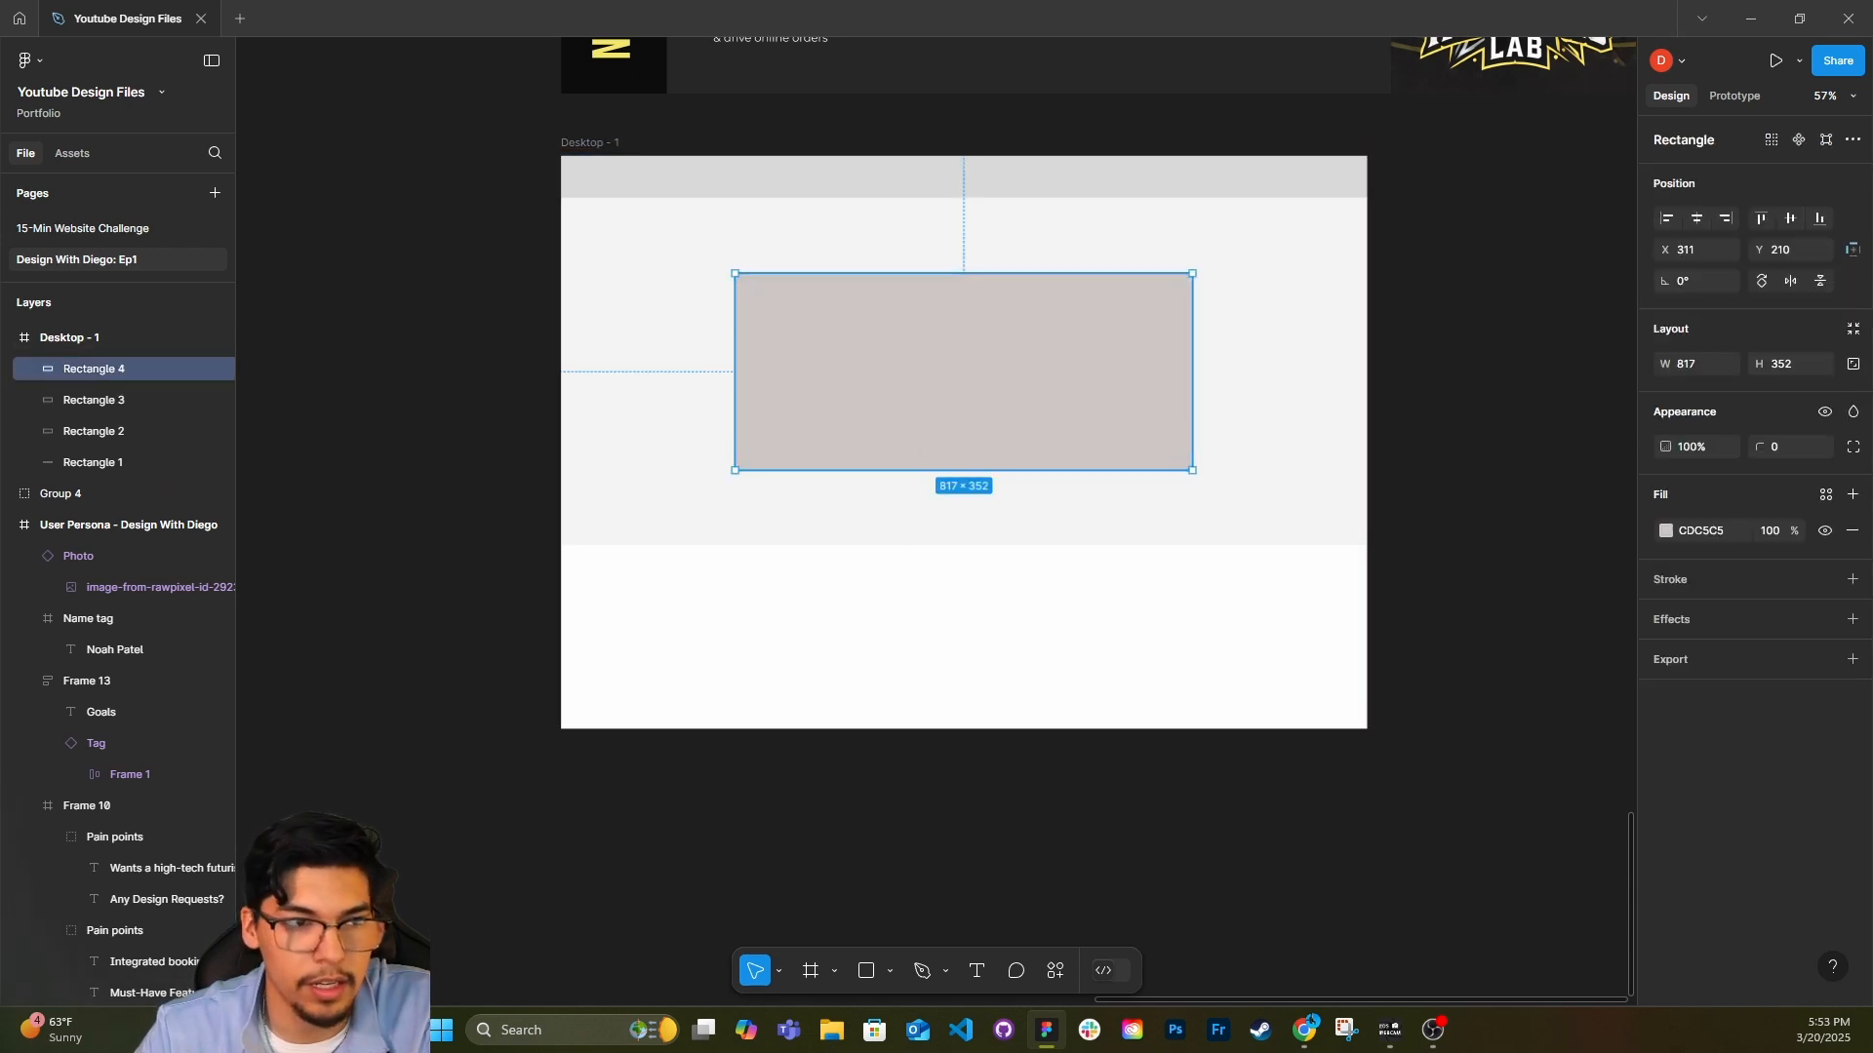
key(alt+Tab)
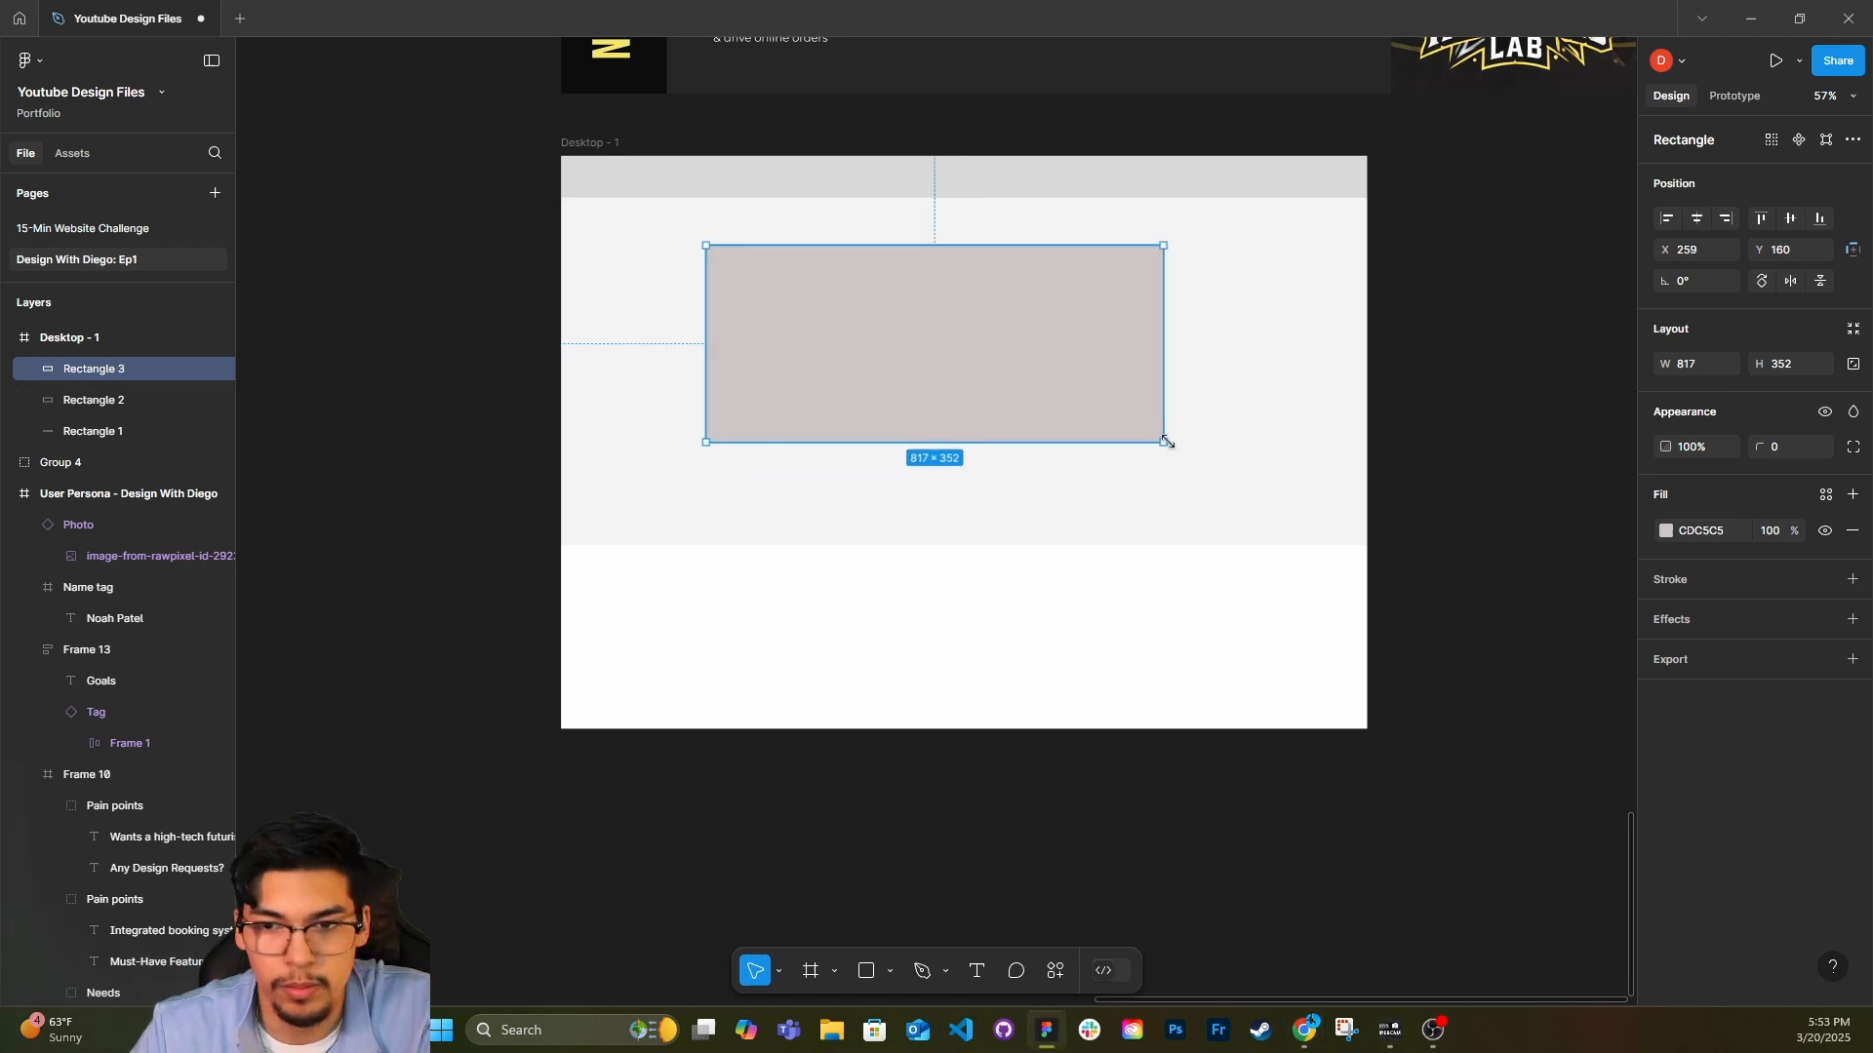
drag(1165, 441, 1071, 371)
drag(932, 305, 1093, 370)
drag(1256, 422, 1230, 416)
mouse_move(1168, 381)
mouse_down()
mouse_move(1196, 367)
mouse_move(1199, 400)
mouse_move(1237, 385)
mouse_move(1161, 480)
mouse_move(1178, 389)
mouse_up()
click(907, 364)
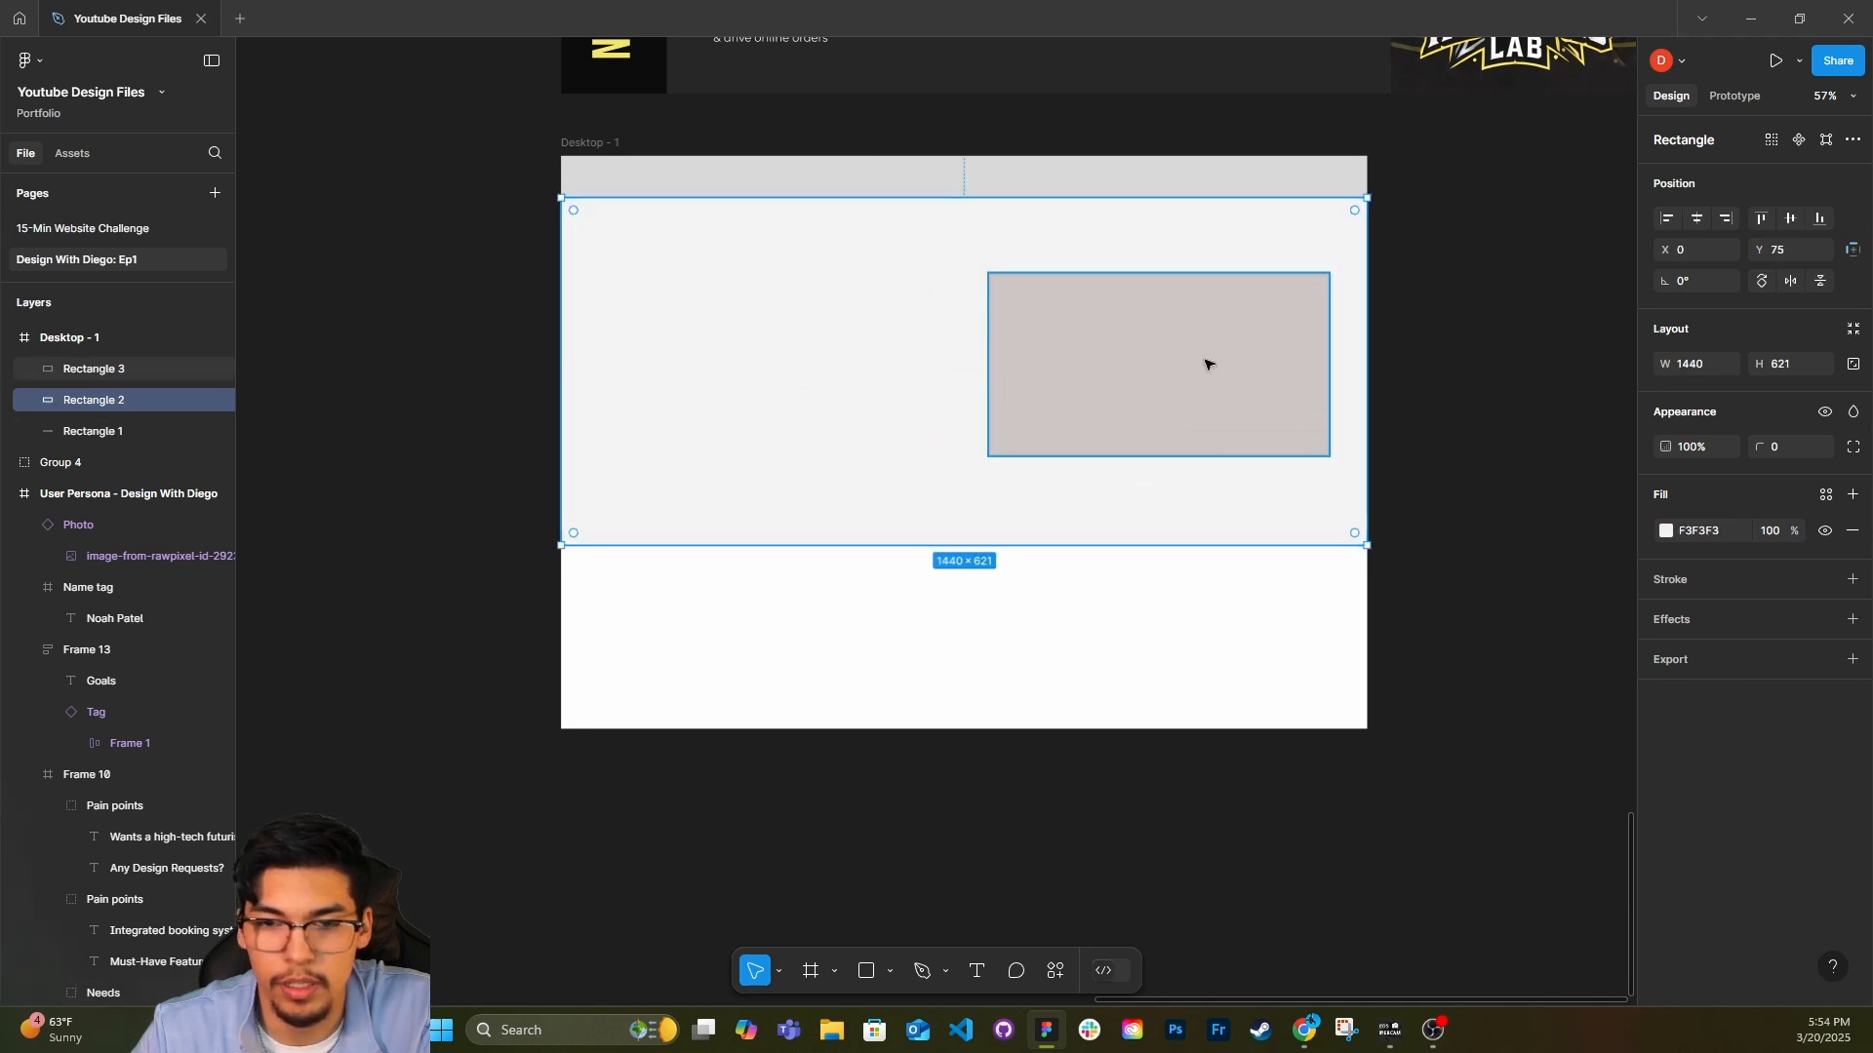
Draw an empty text box about 626 × 197 in the left half of the hero area.
click(731, 623)
key(t)
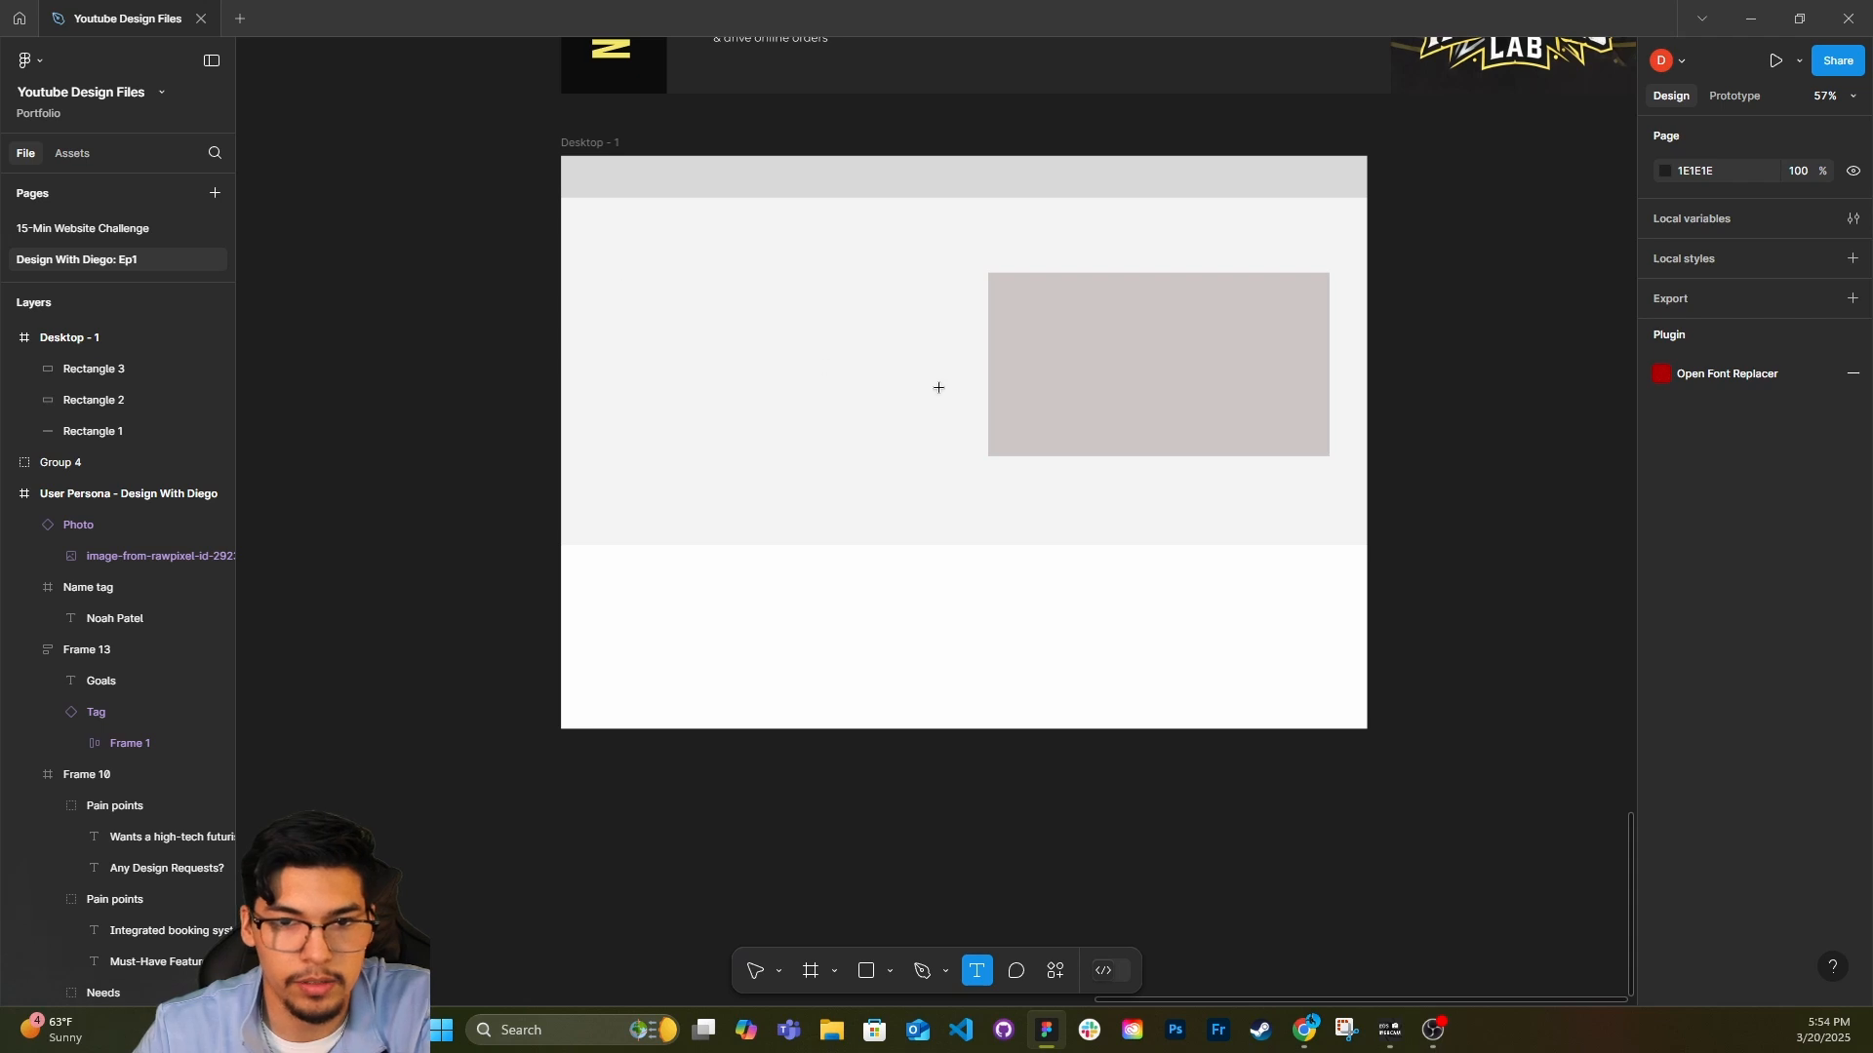
drag(938, 387, 588, 278)
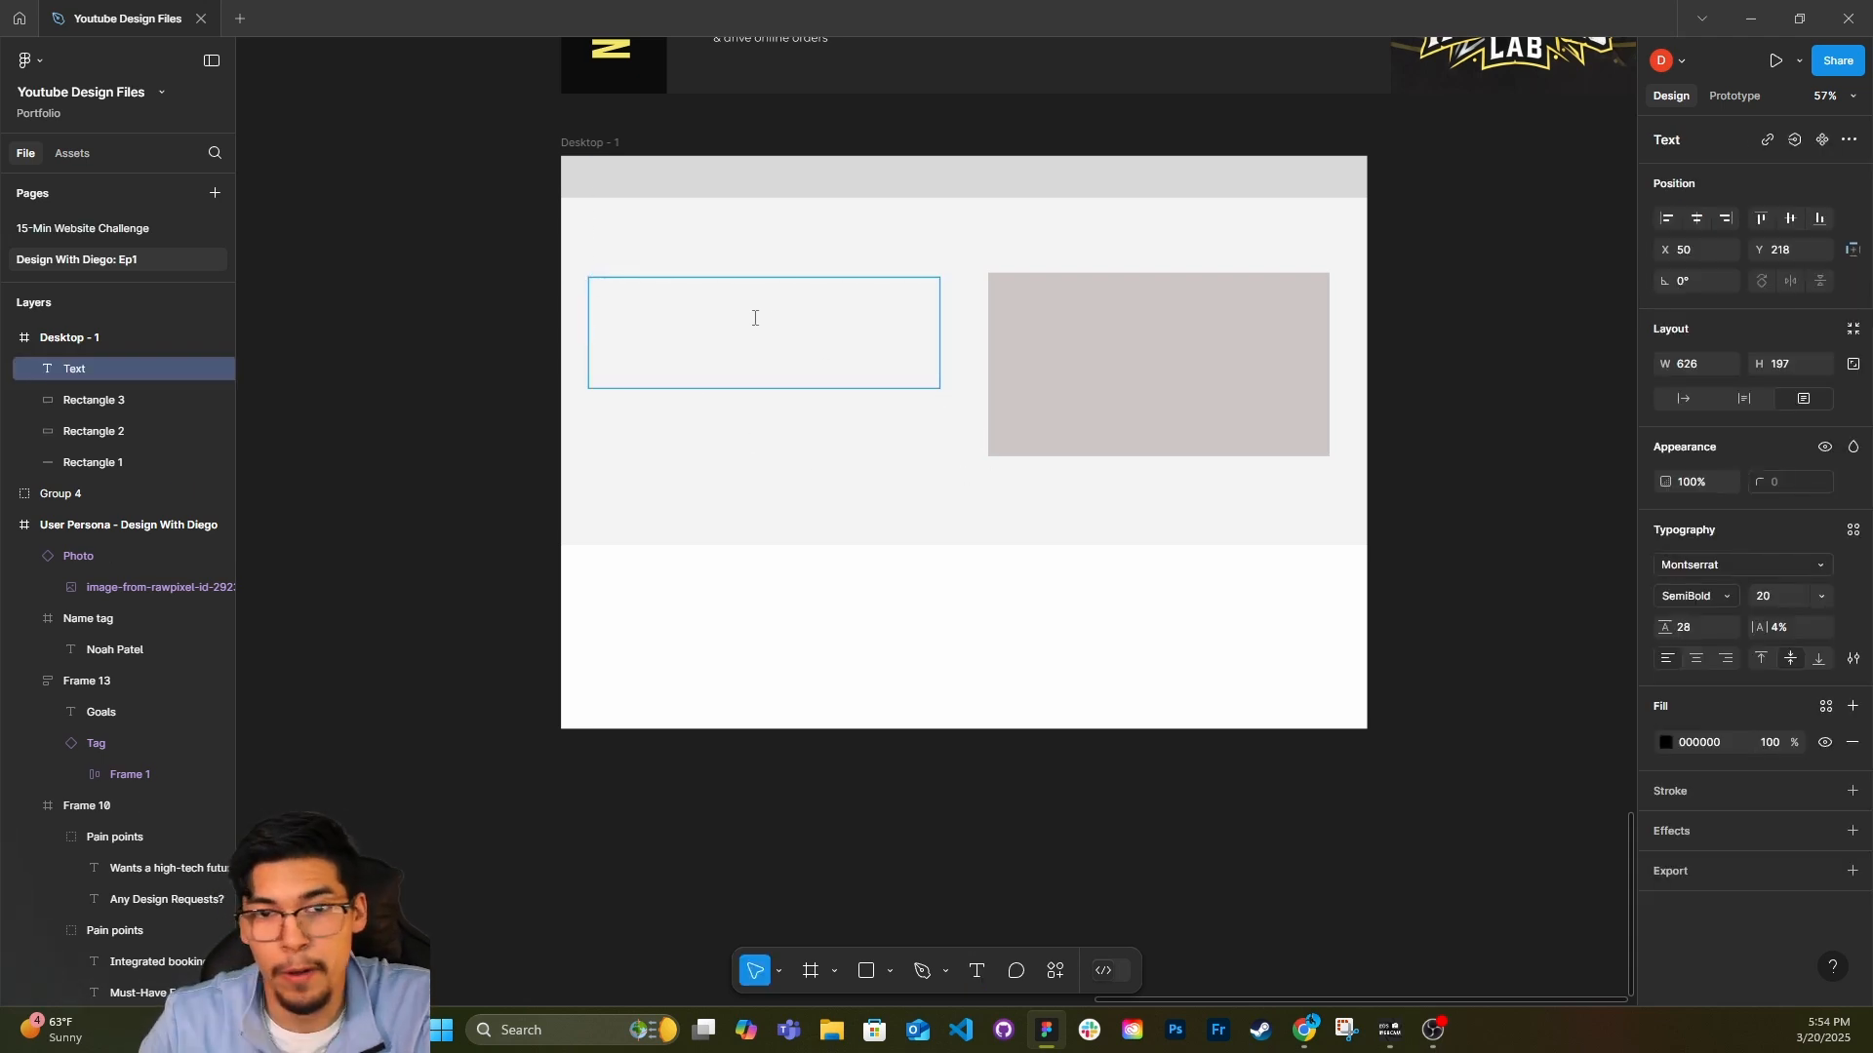
Copy the tagline "Where Style Meets Innovation" from the business name text on the user persona.
scroll(1041, 360, down, 3)
scroll(931, 312, up, 2)
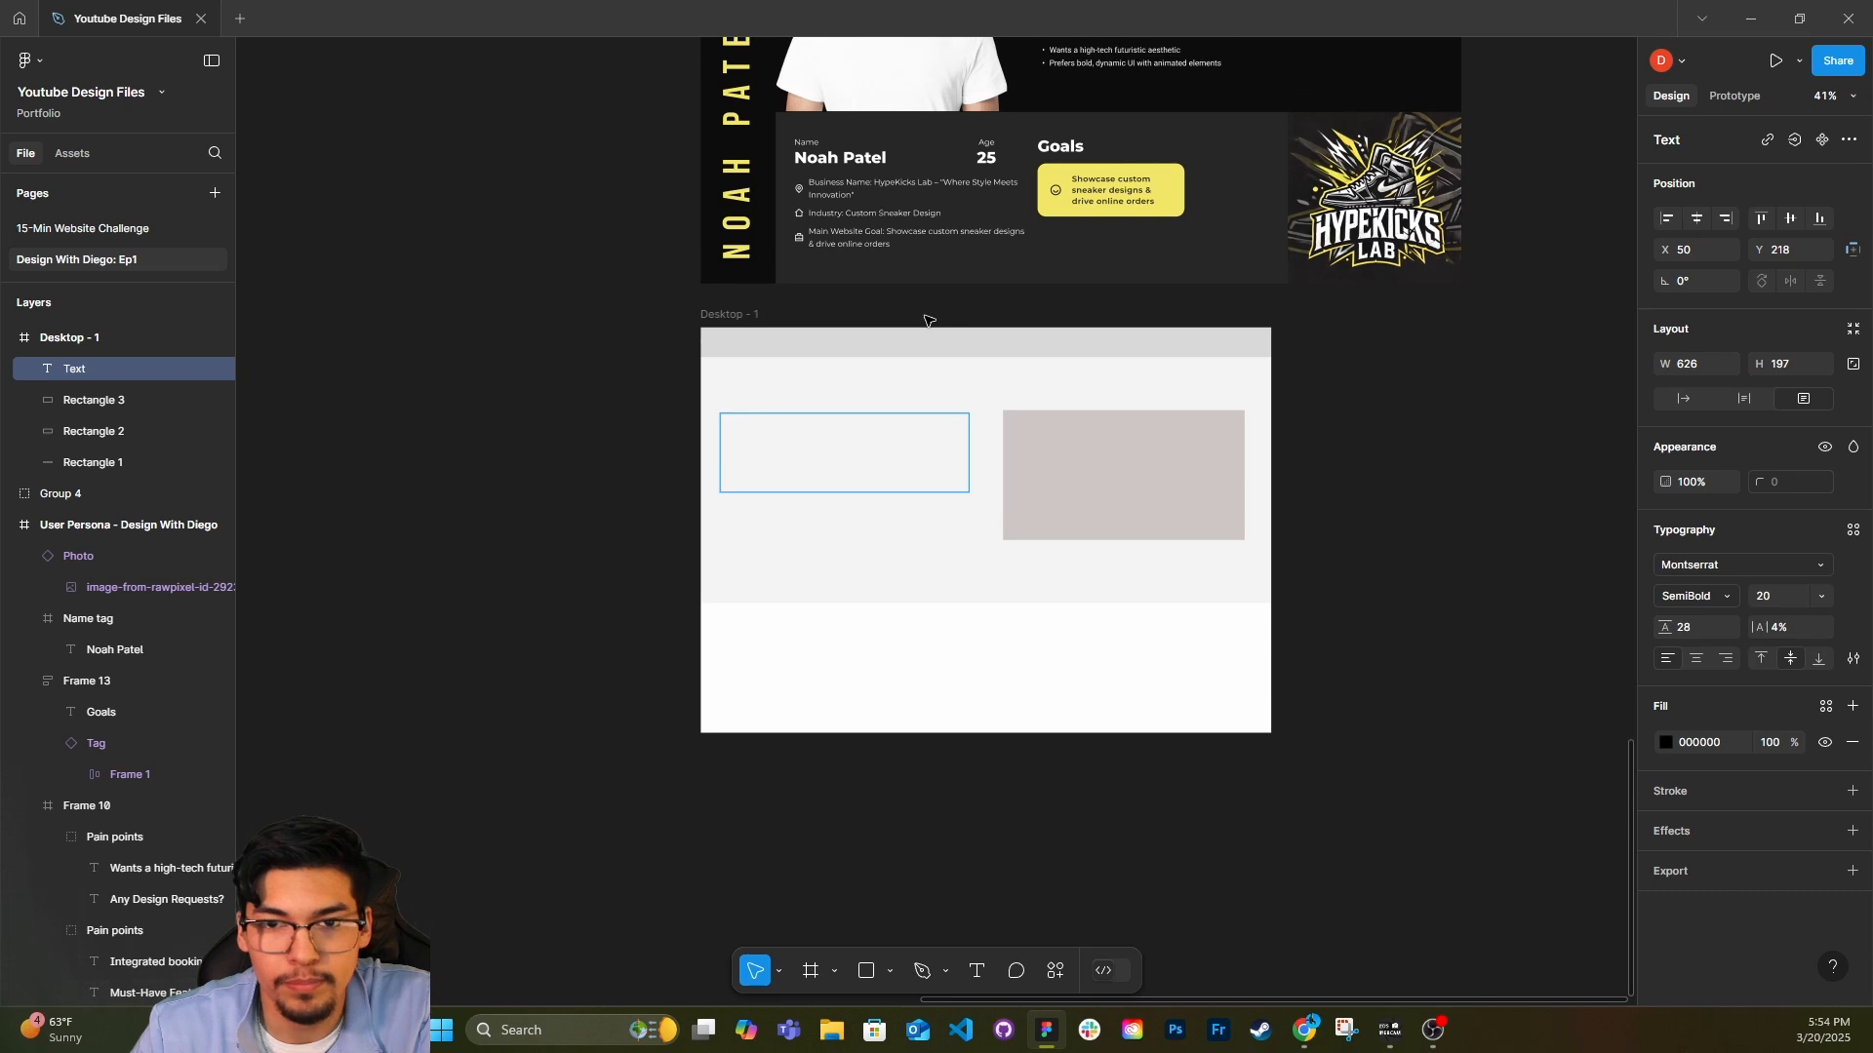
scroll(865, 187, up, 3)
double_click(866, 188)
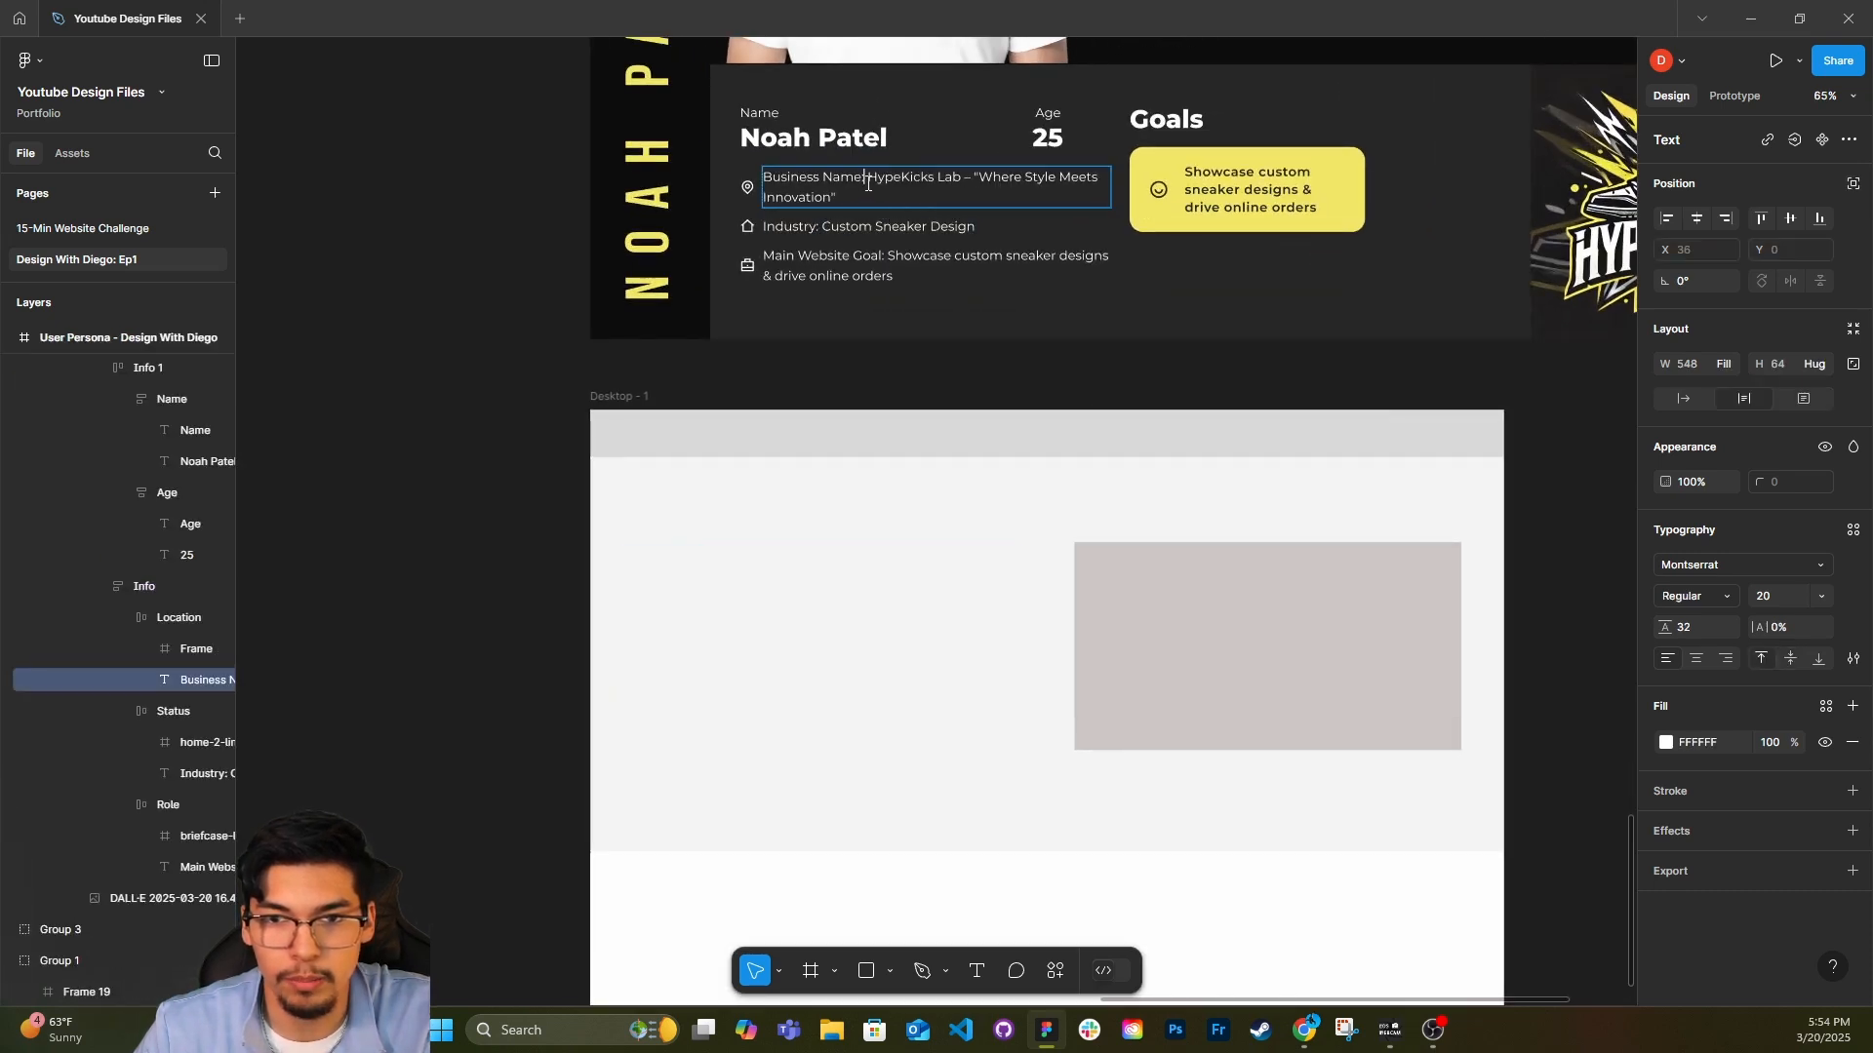
click(974, 180)
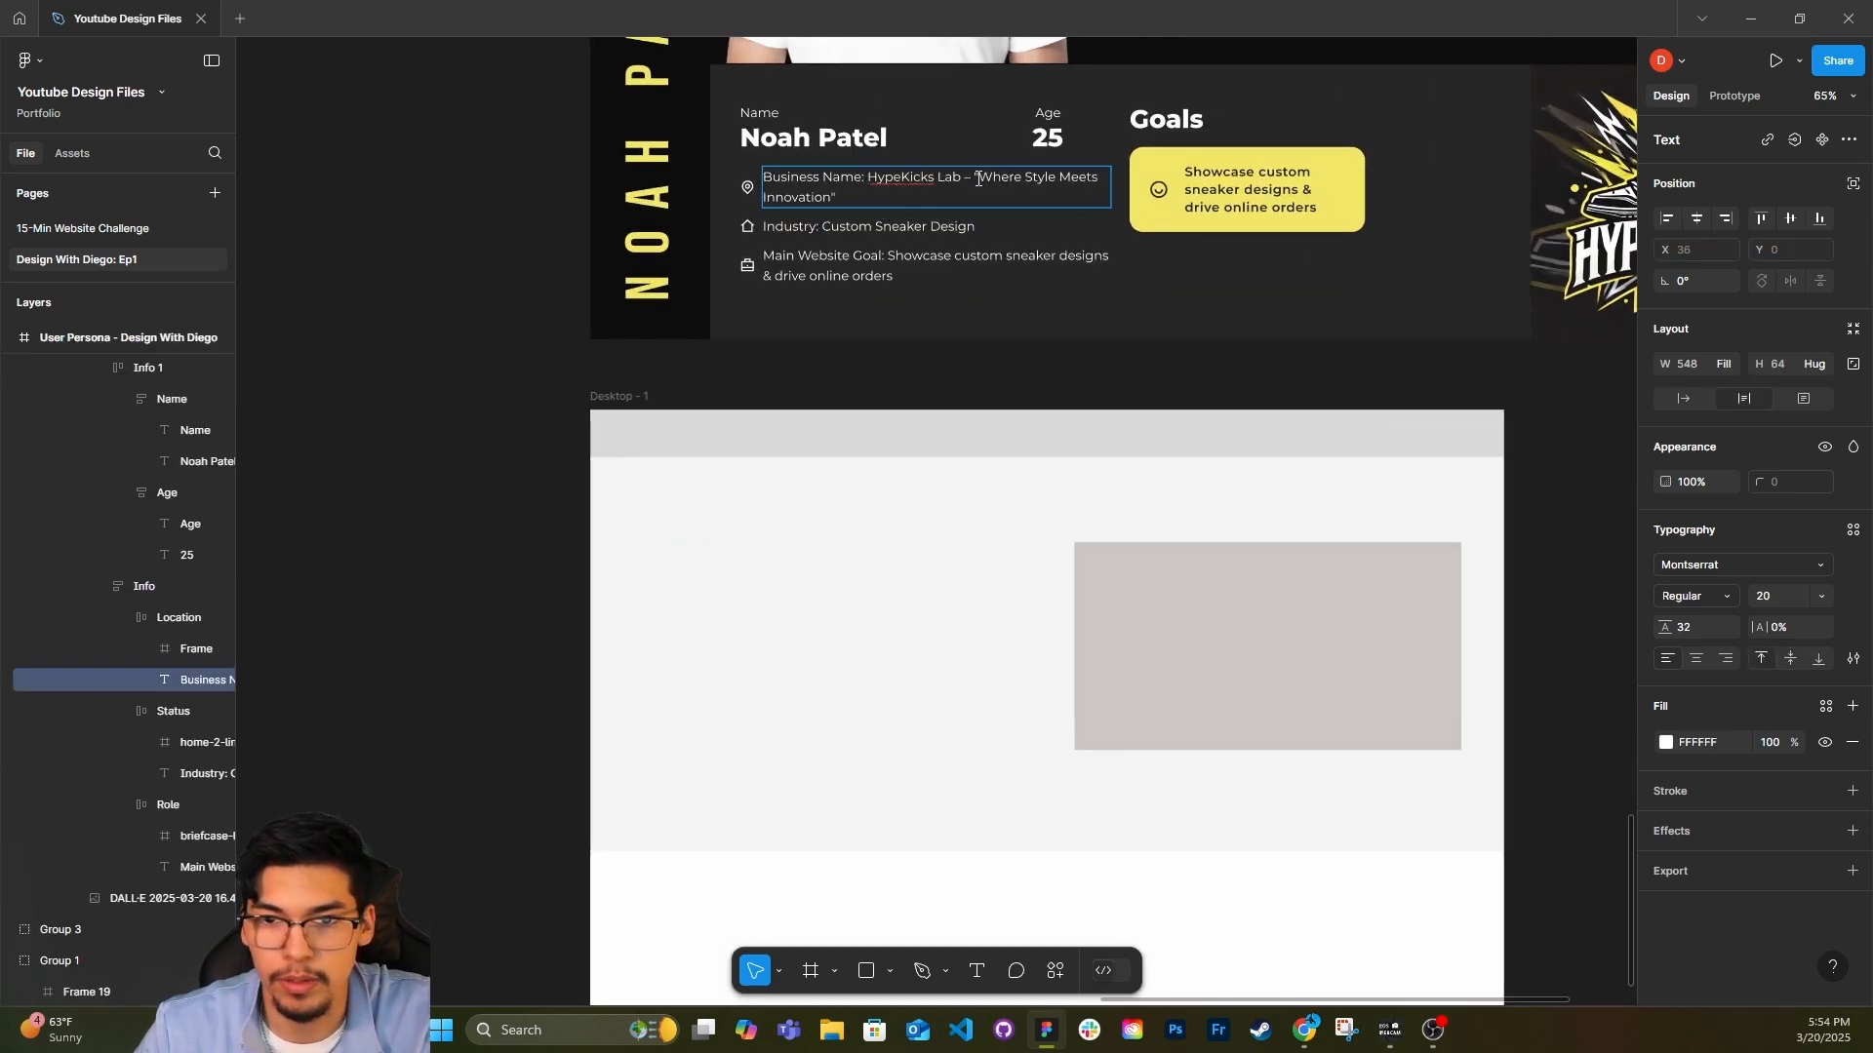
drag(981, 180, 981, 202)
key(ctrl+c)
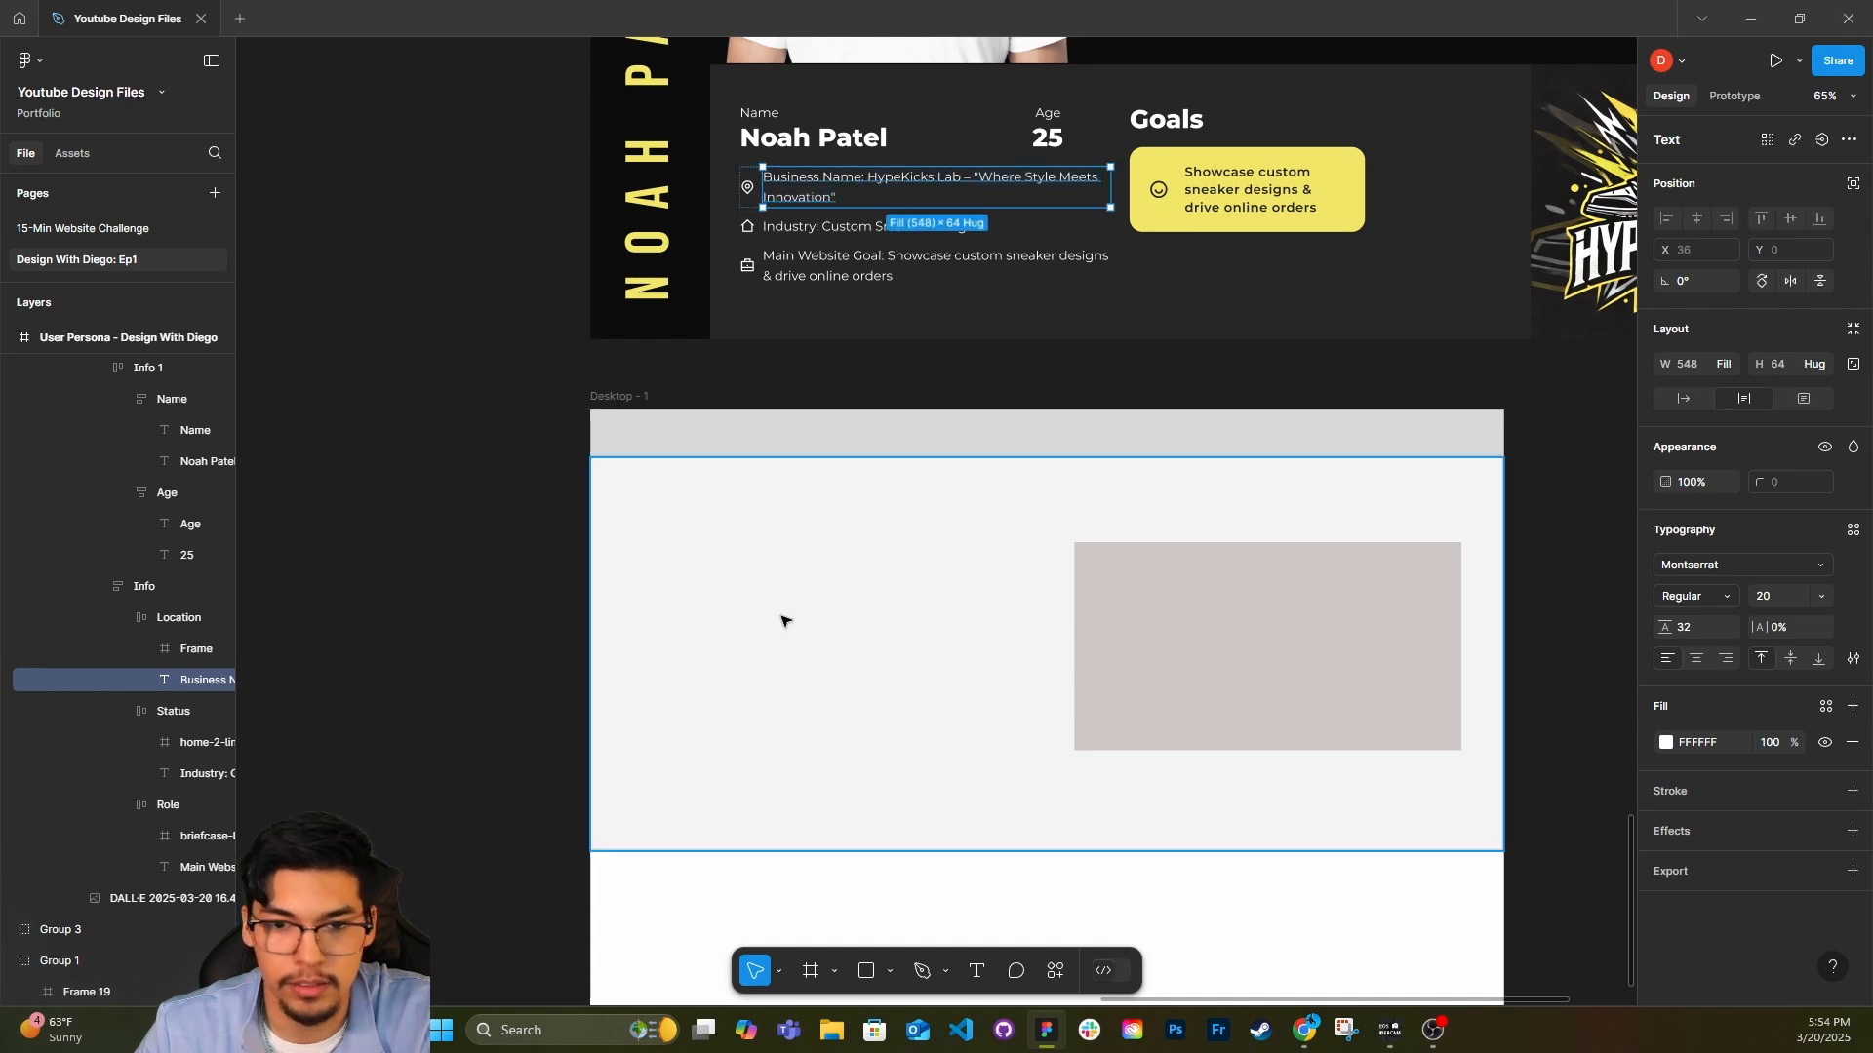
Draw a text box about 306 × 212 in the left half of the hero area and paste the copied tagline into it.
click(695, 629)
key(t)
drag(659, 564, 849, 697)
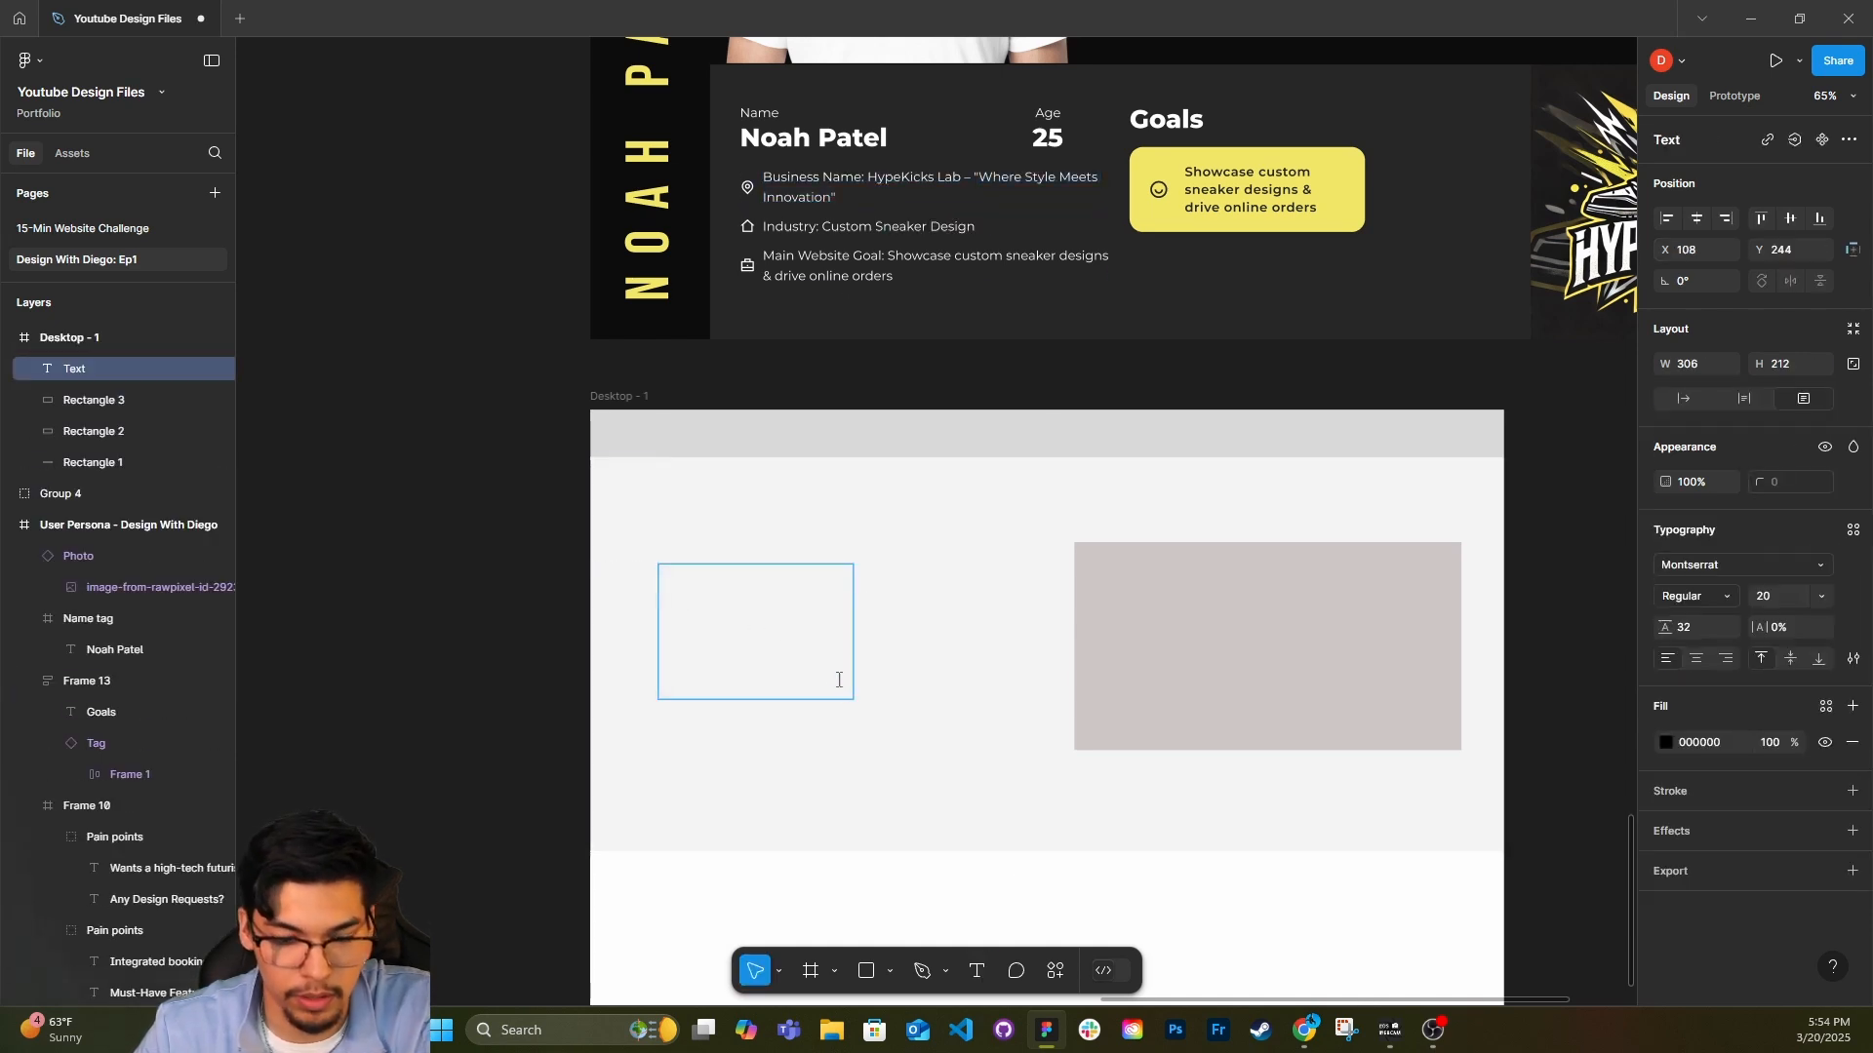
key(ctrl+v)
key(Escape)
Format the tagline in black 000000 at size 48 with line height 54, and move it to about X 85, Y 193.
click(1665, 742)
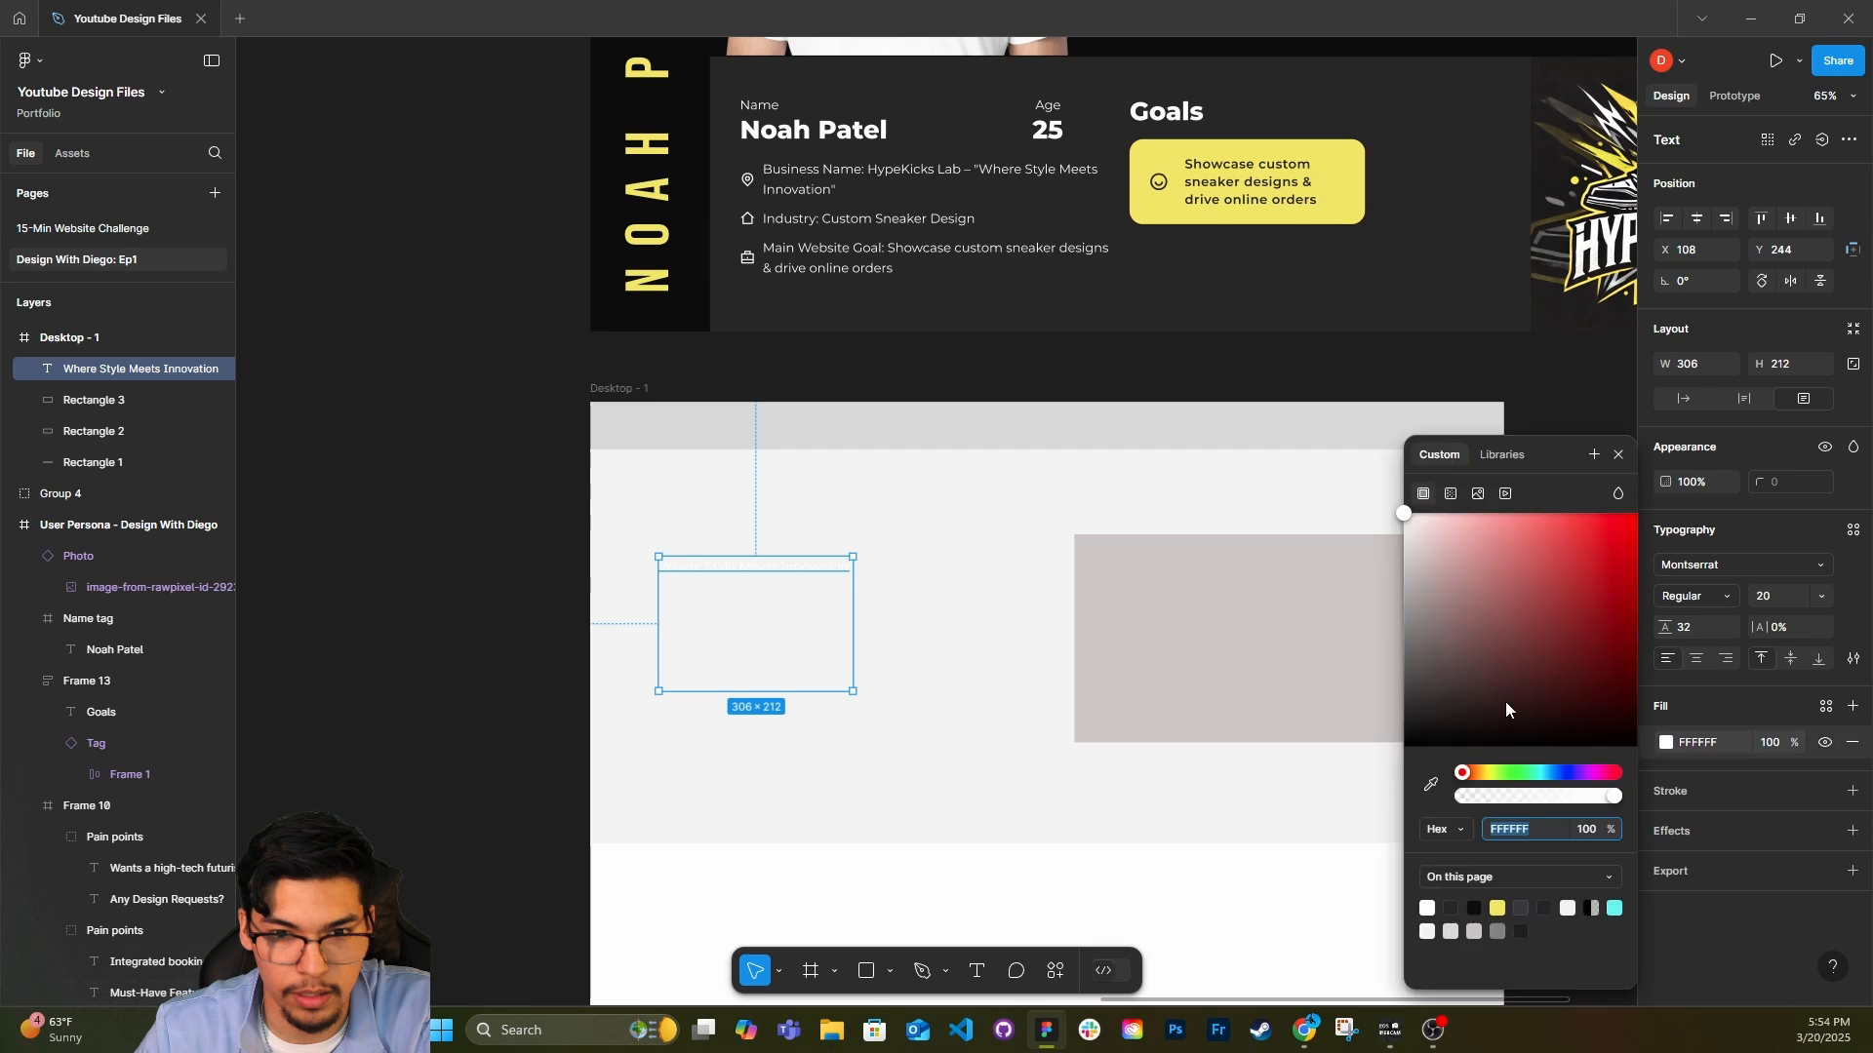
drag(1506, 700, 1158, 808)
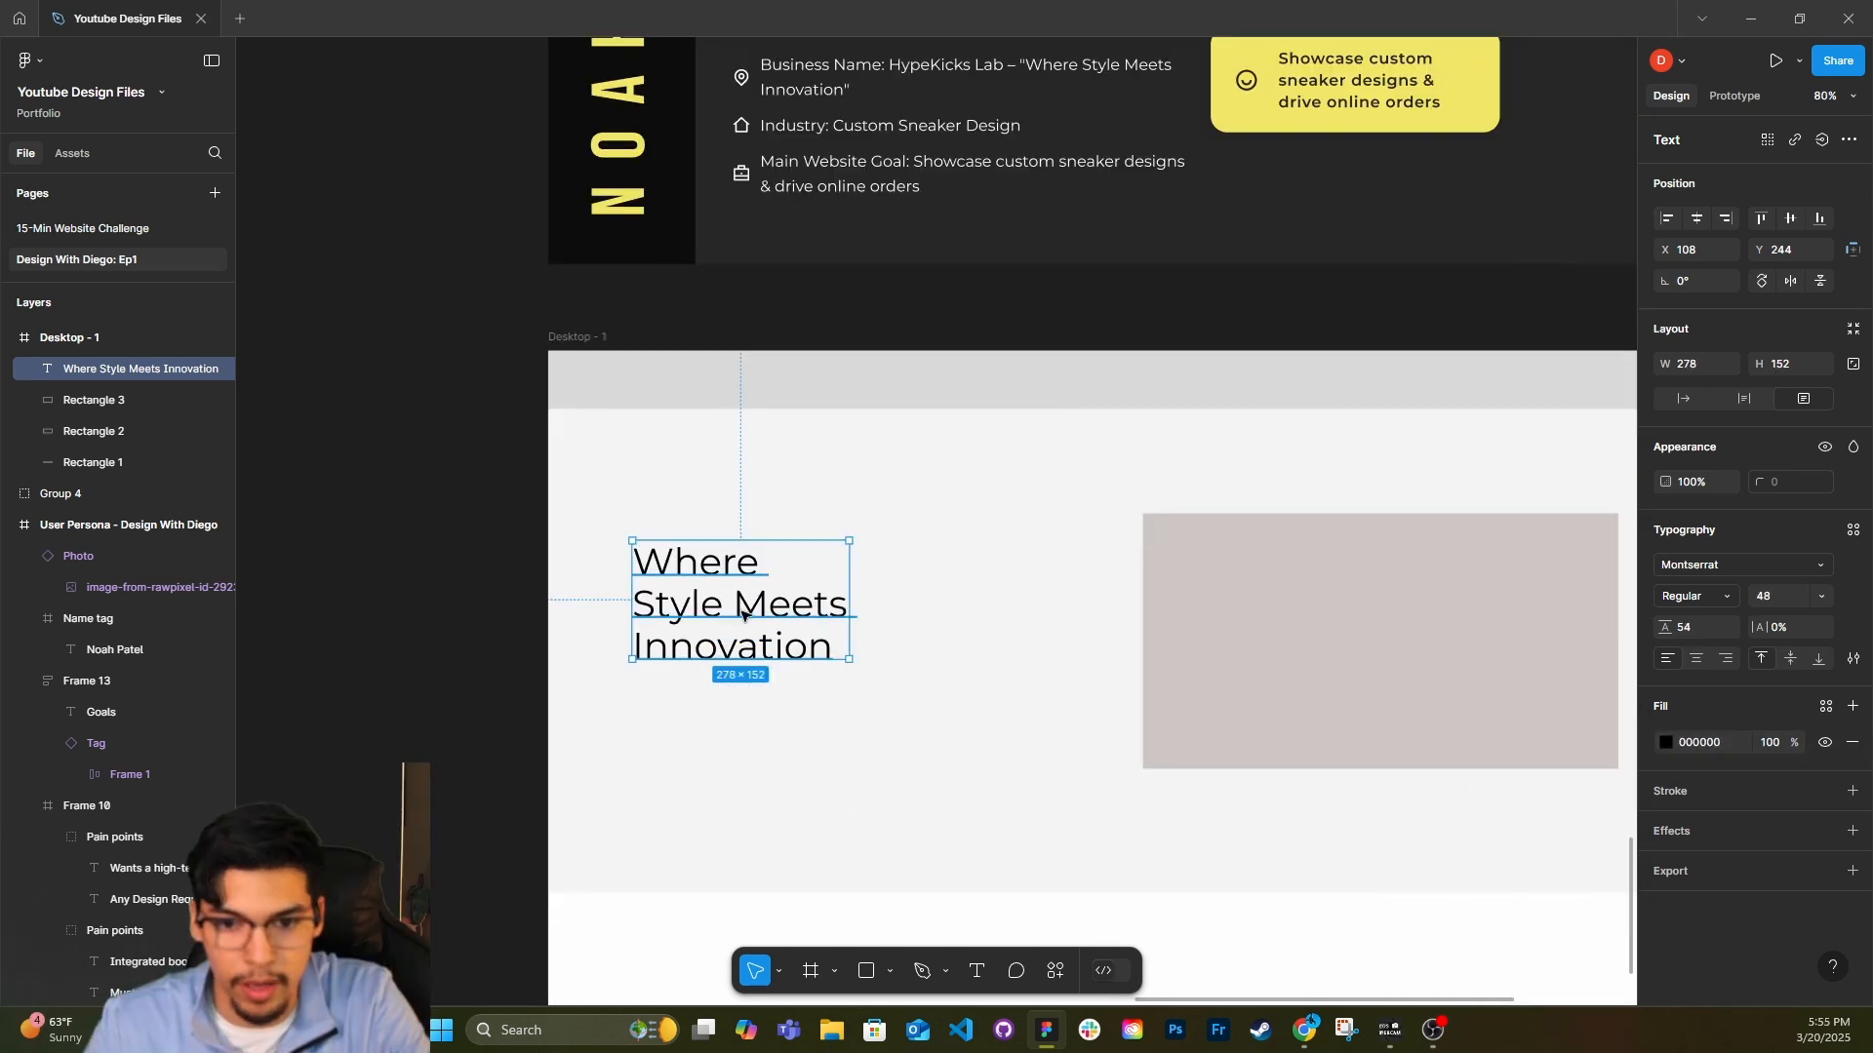
key(Return)
key(Escape)
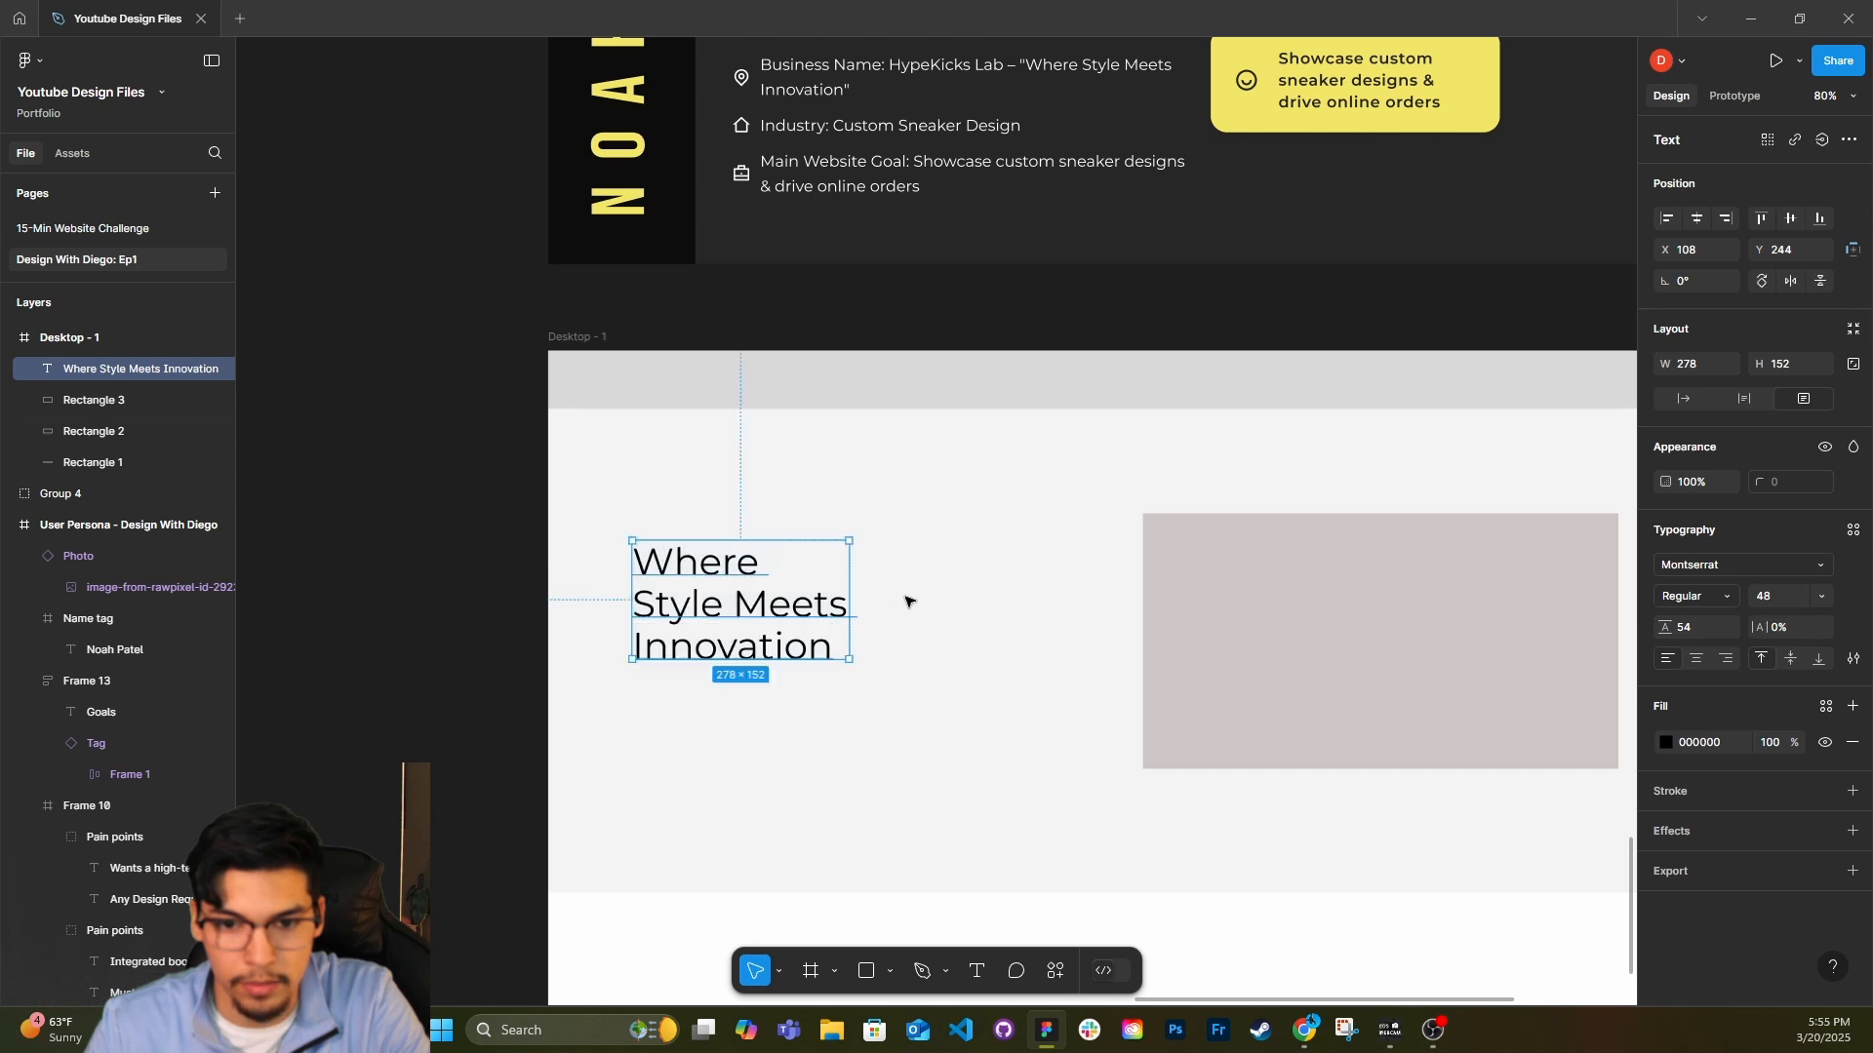
drag(701, 582, 682, 543)
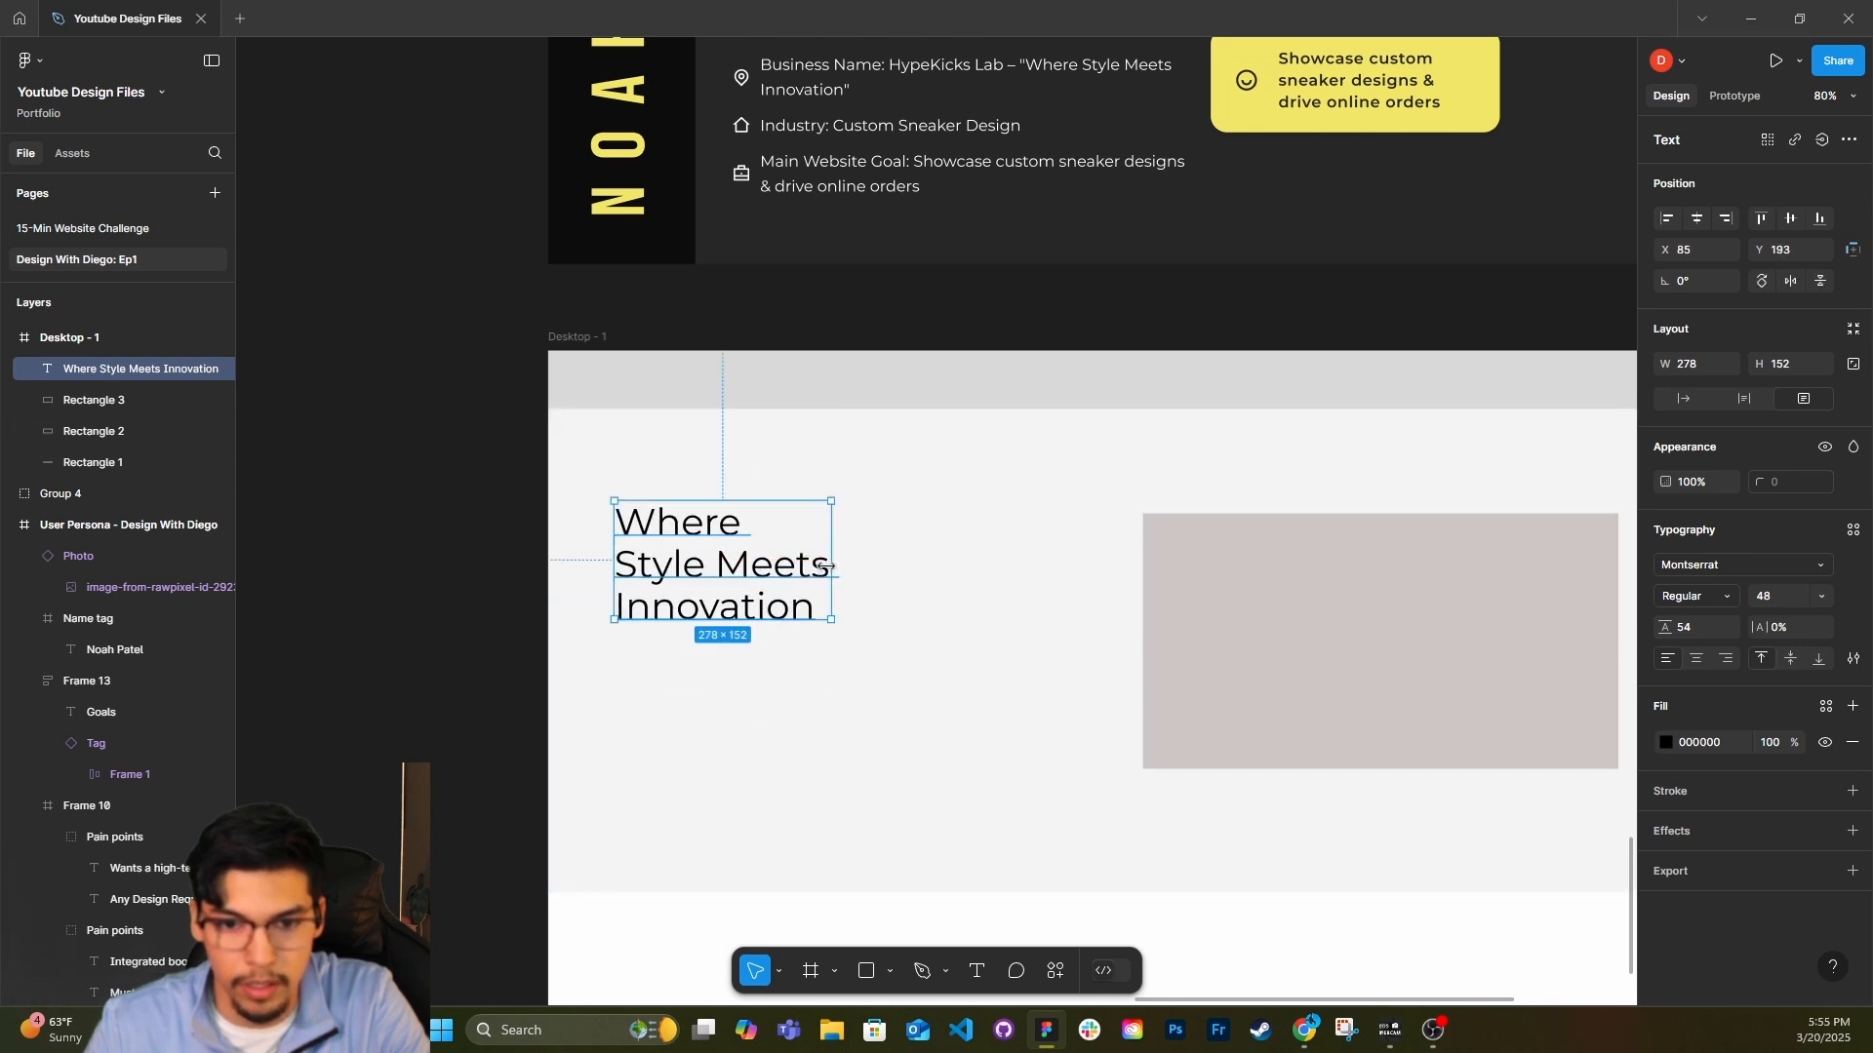
Set the tagline's weight to Bold and resize its box to about 446 × 98 so it wraps onto two lines.
click(1678, 593)
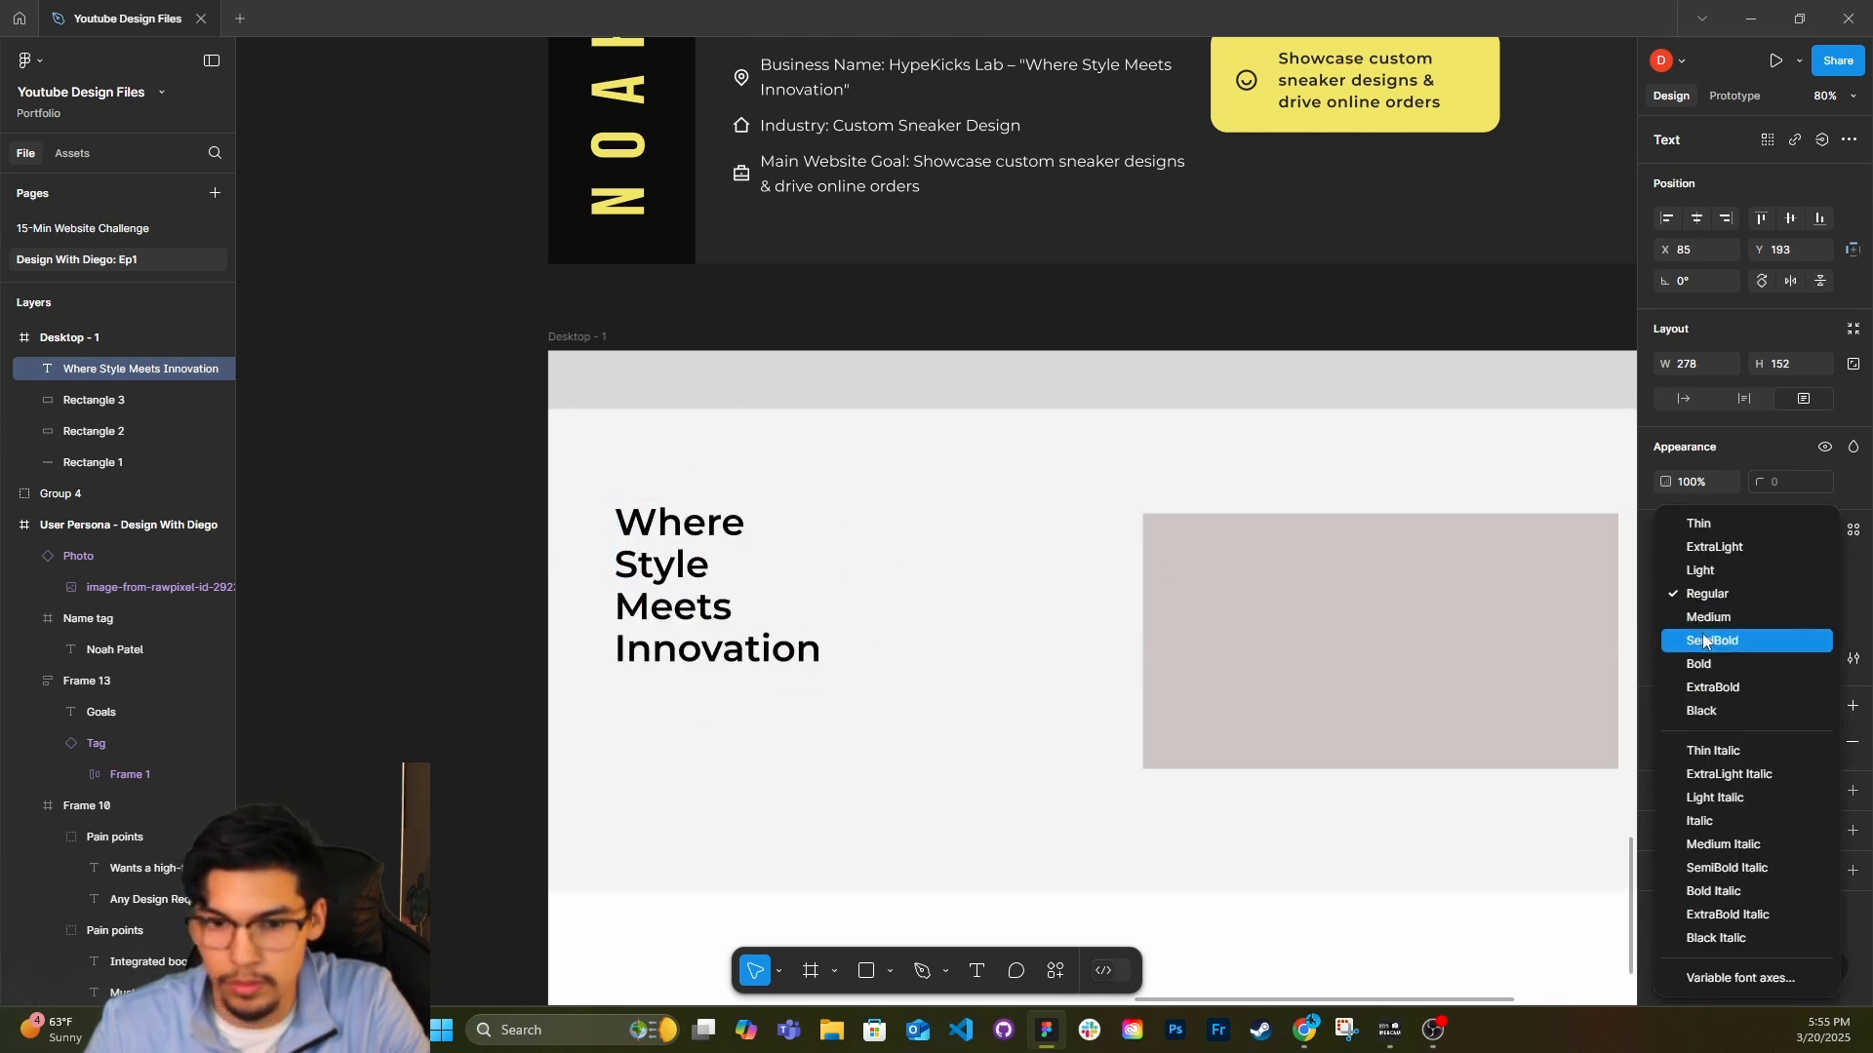
click(1698, 663)
drag(824, 583, 908, 576)
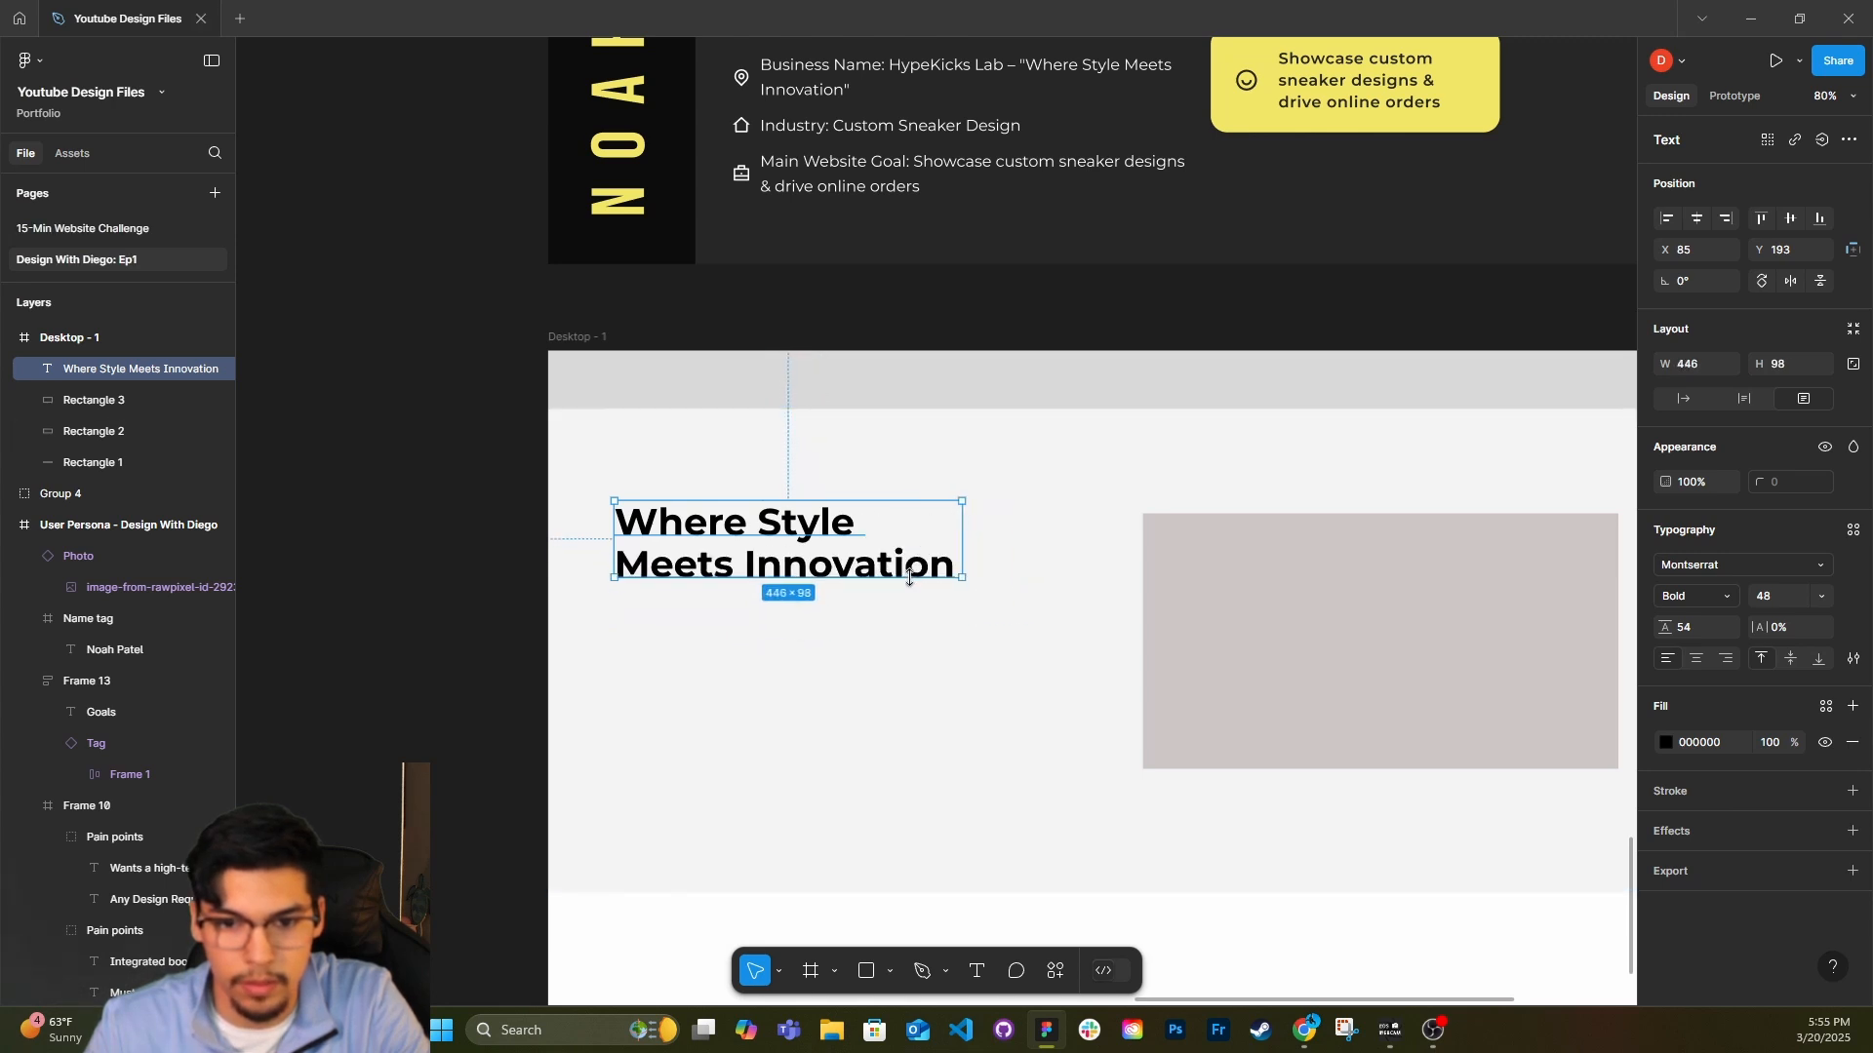
Duplicate the headline beneath itself as a Regular, size 16 paragraph with line height 24 and two sentences of "Office ipsum" filler text.
key(ctrl+d)
click(1821, 598)
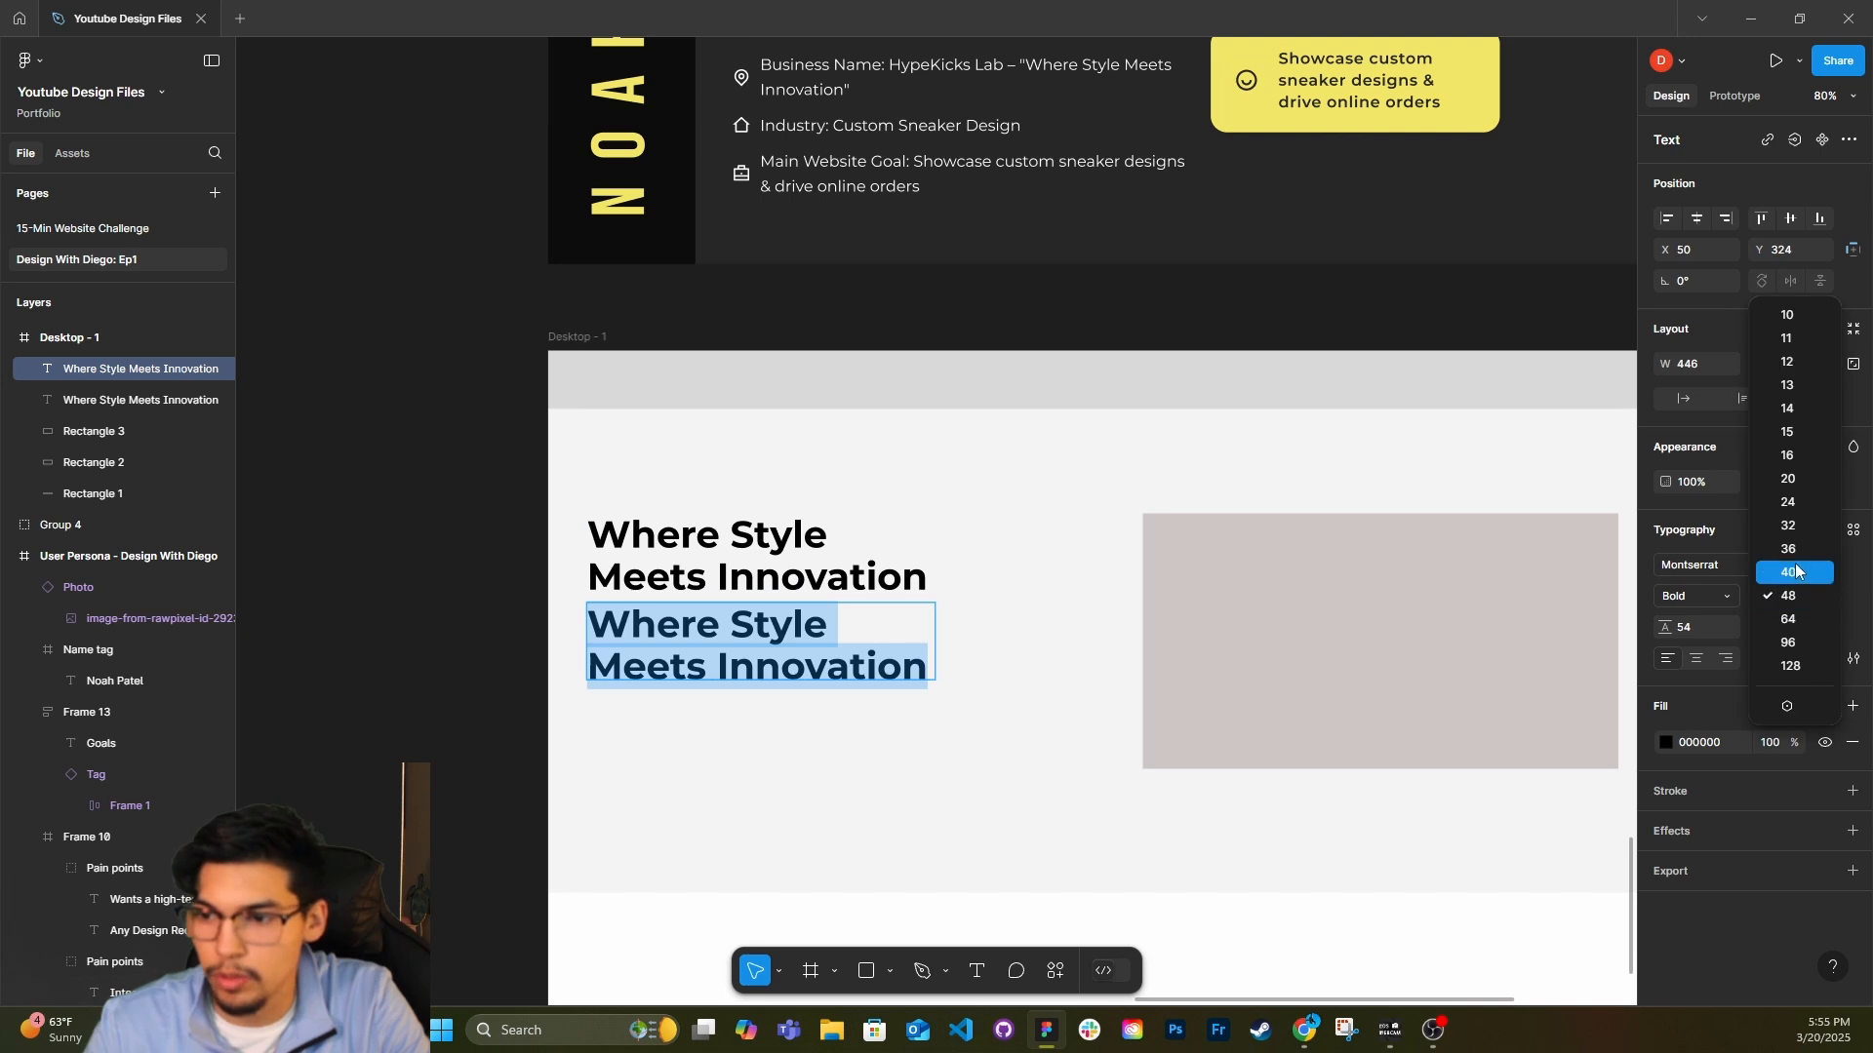
click(1790, 457)
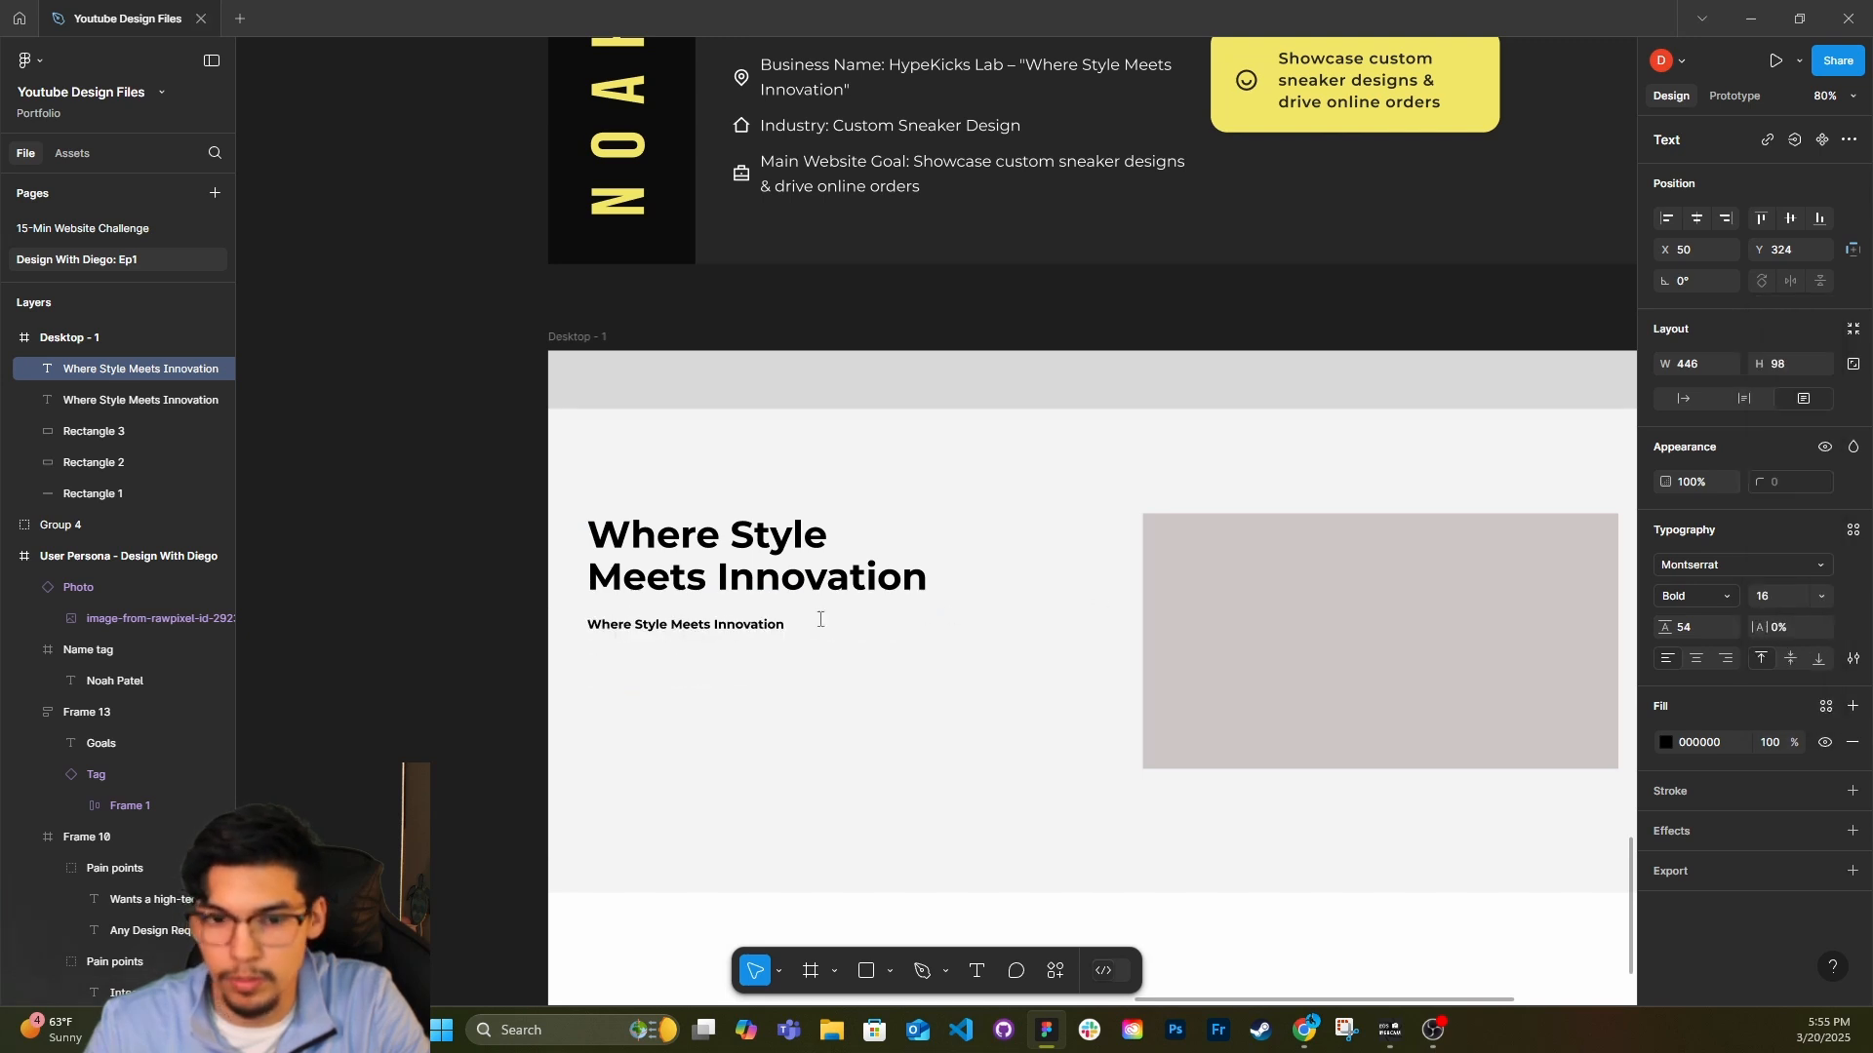
click(1702, 598)
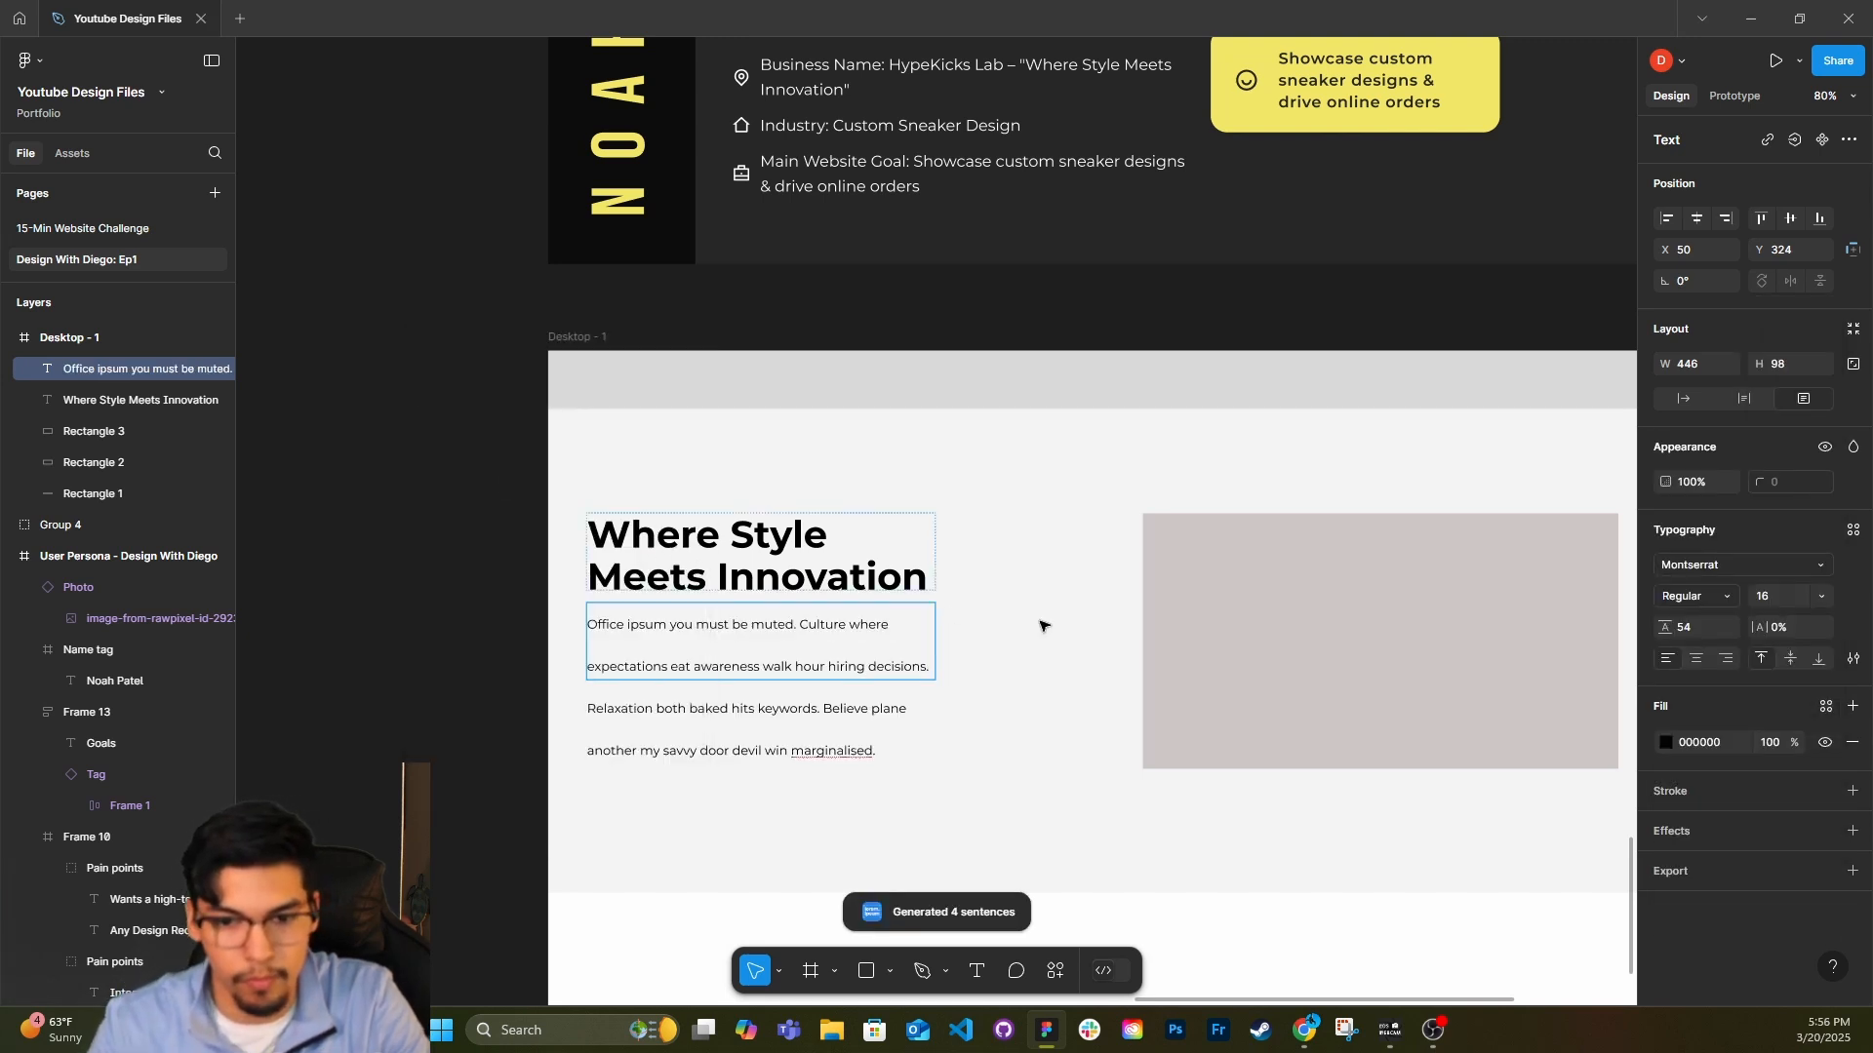
drag(1665, 628, 1602, 618)
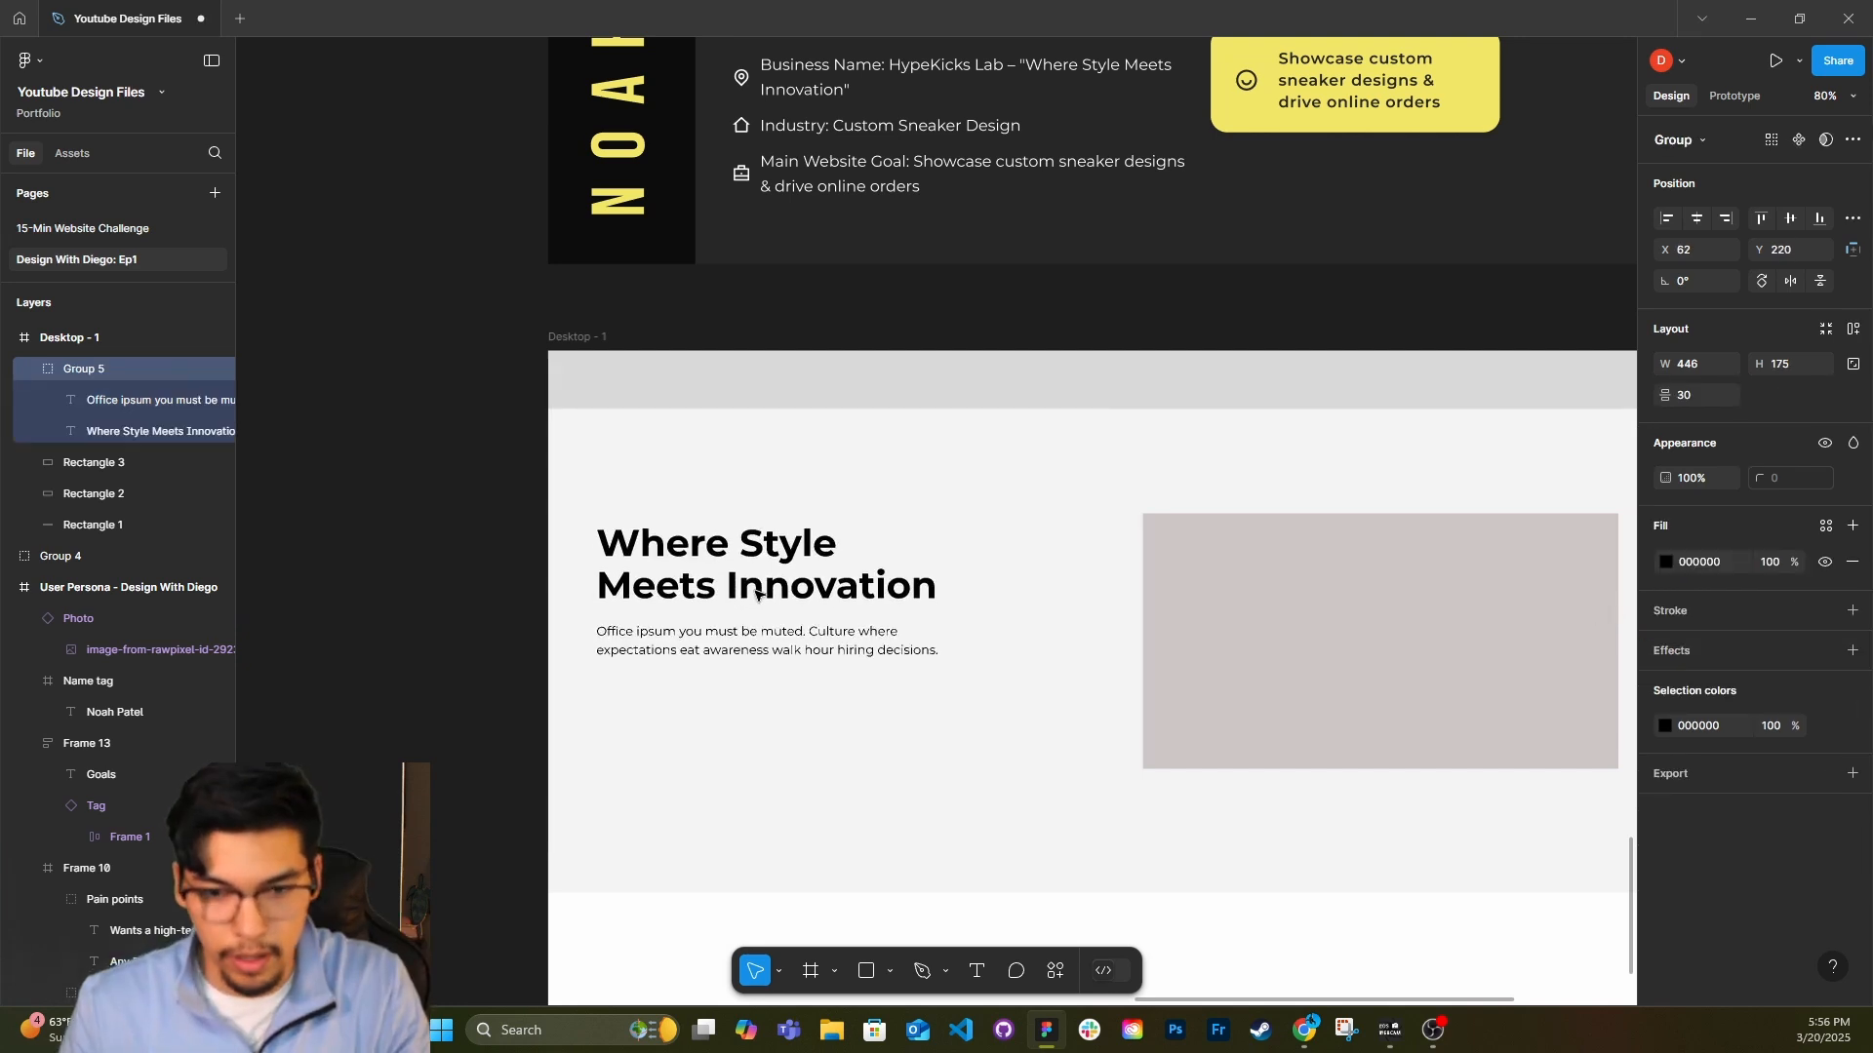
Group the headline and paragraph, and move the group to about X 49, Y 211 in the hero area.
drag(754, 598, 745, 591)
click(1044, 639)
drag(1044, 639, 810, 557)
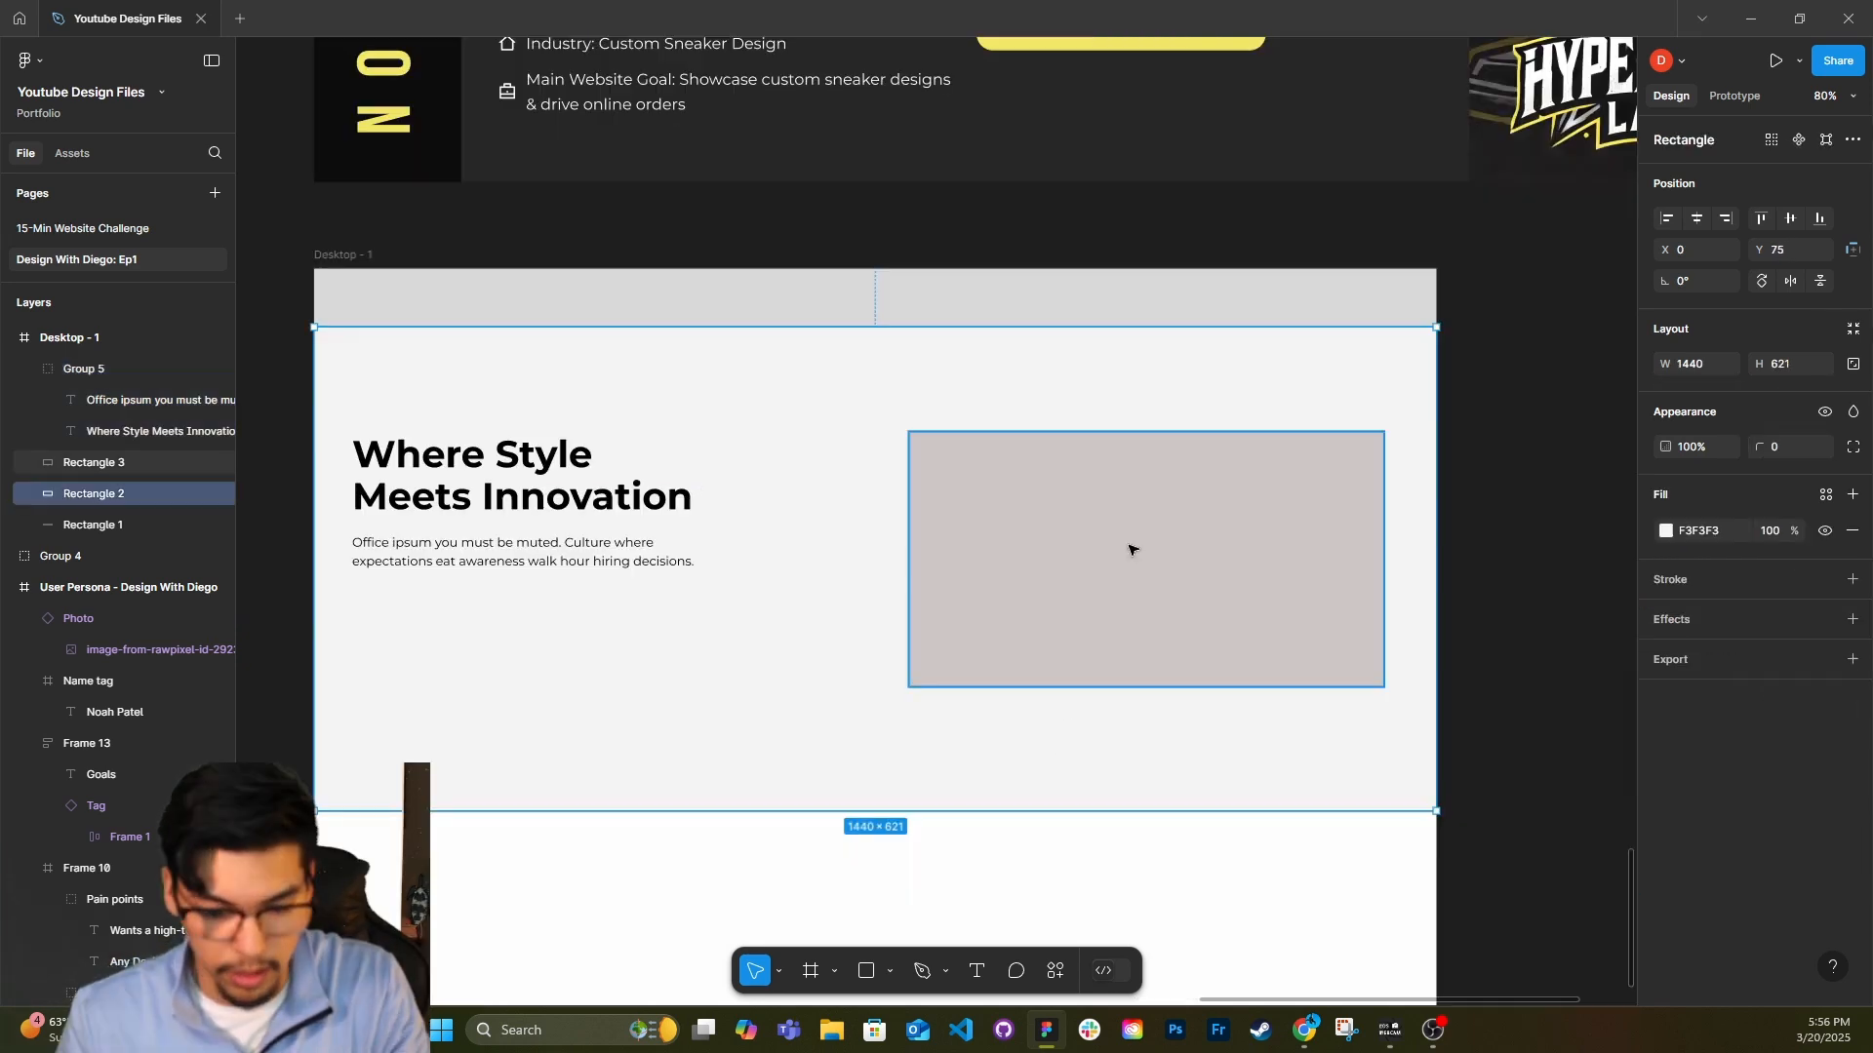
Duplicate the image placeholder below the paragraph and shrink the copy to about 233 × 71 at X 49, Y 466 as a button placeholder.
drag(1129, 549, 435, 676)
drag(690, 702, 866, 656)
drag(796, 788, 527, 626)
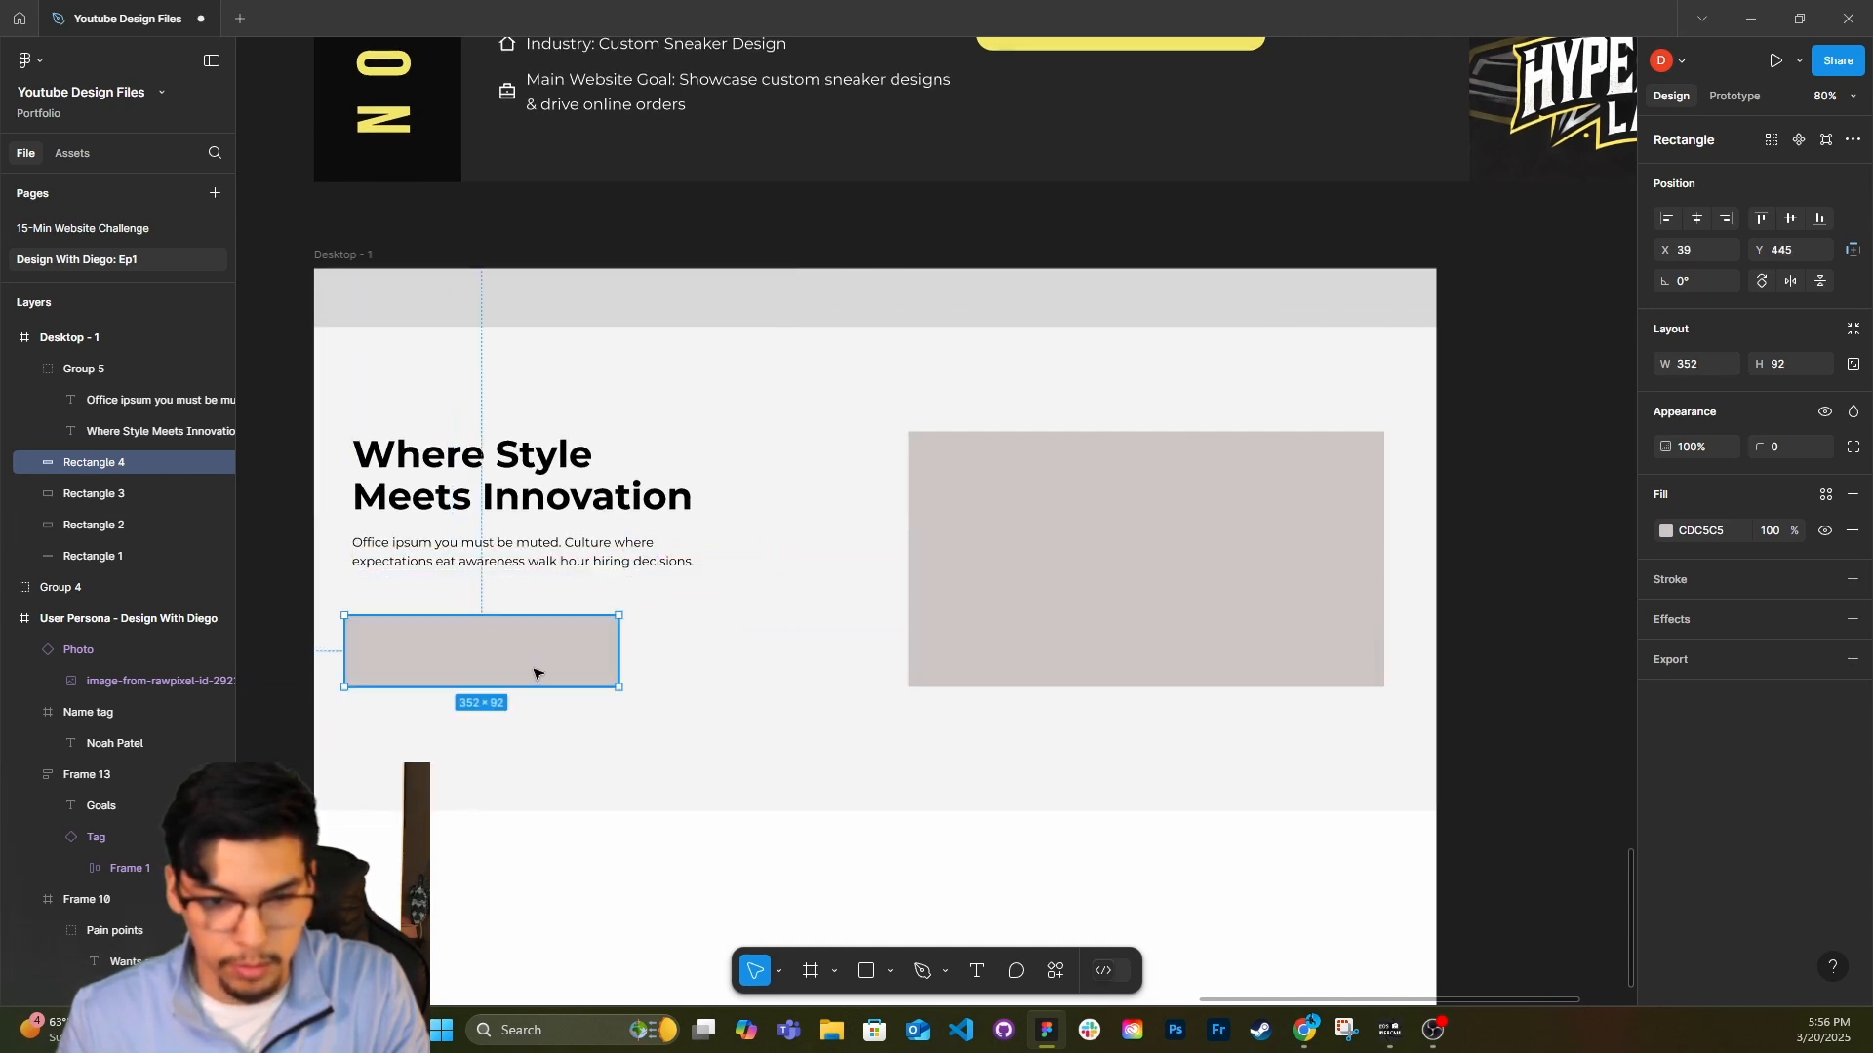
drag(623, 661, 477, 658)
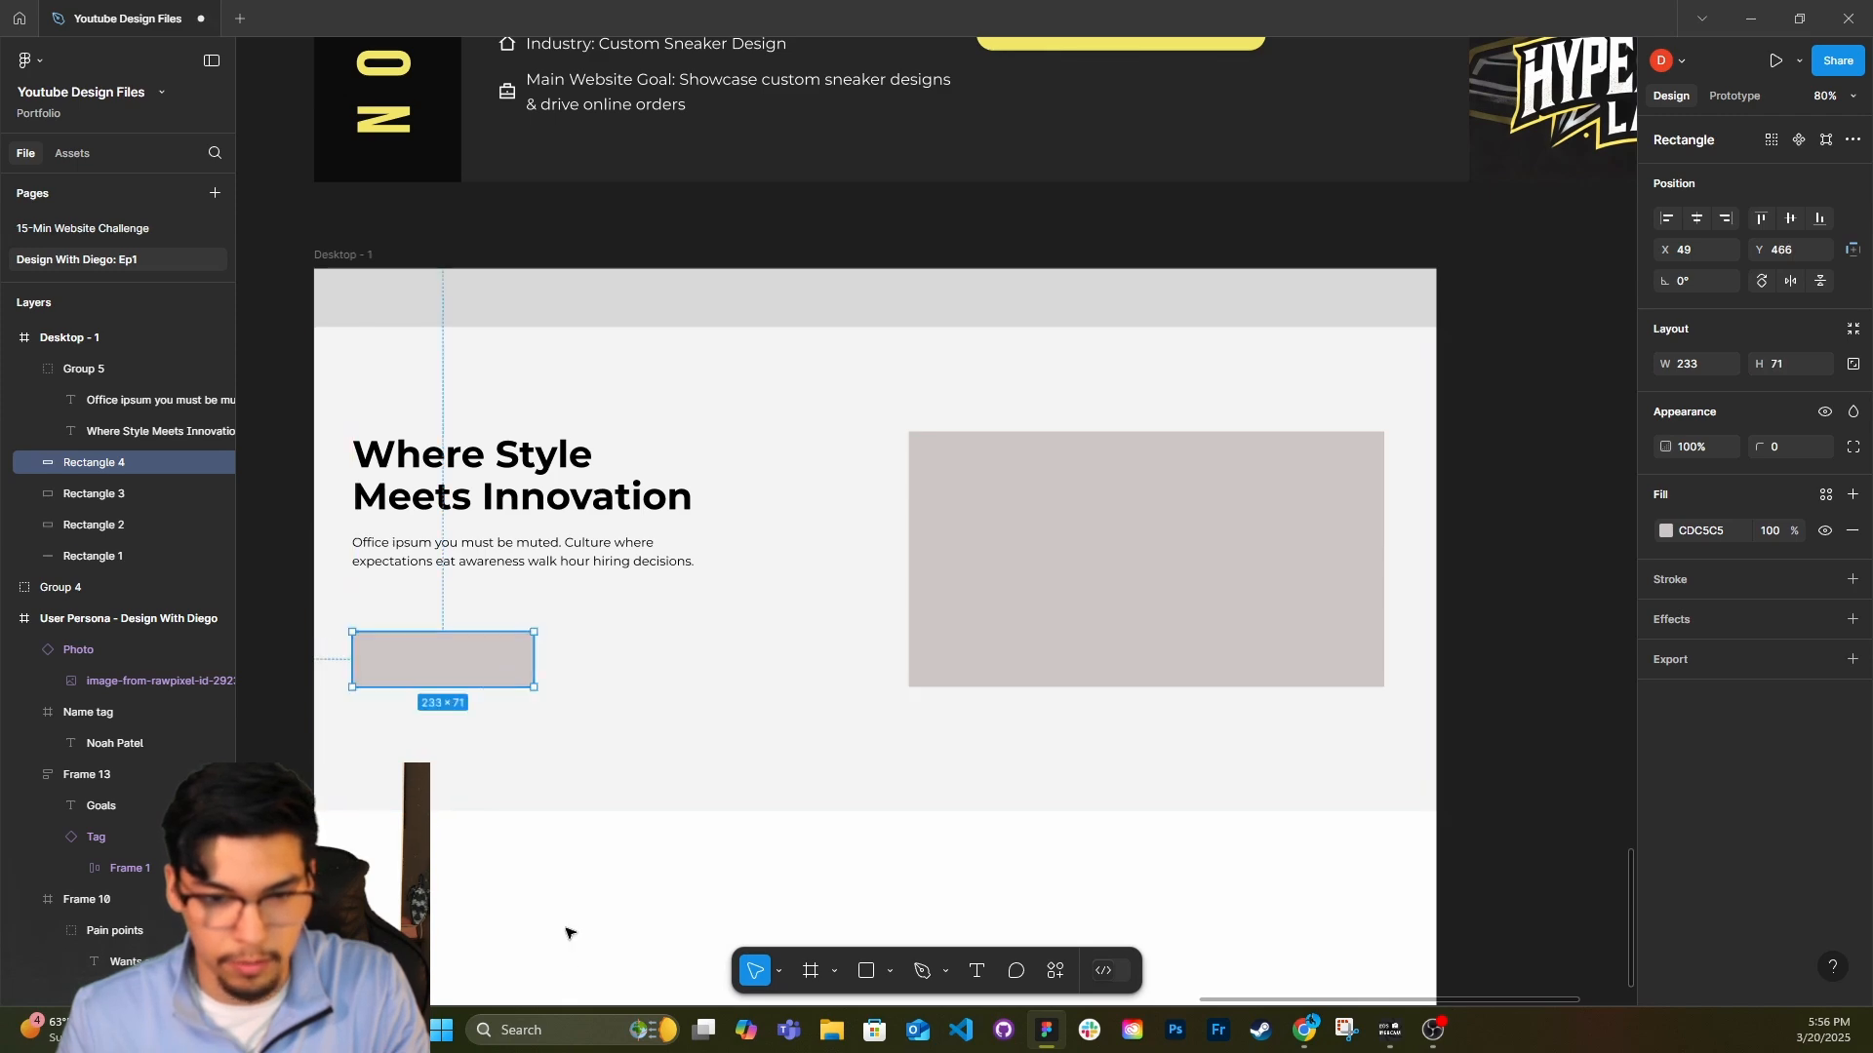
Extend the Desktop - 1 frame downward to a height of about 1813.
click(571, 934)
scroll(578, 937, down, 1)
scroll(610, 788, right, 1)
scroll(627, 757, down, 6)
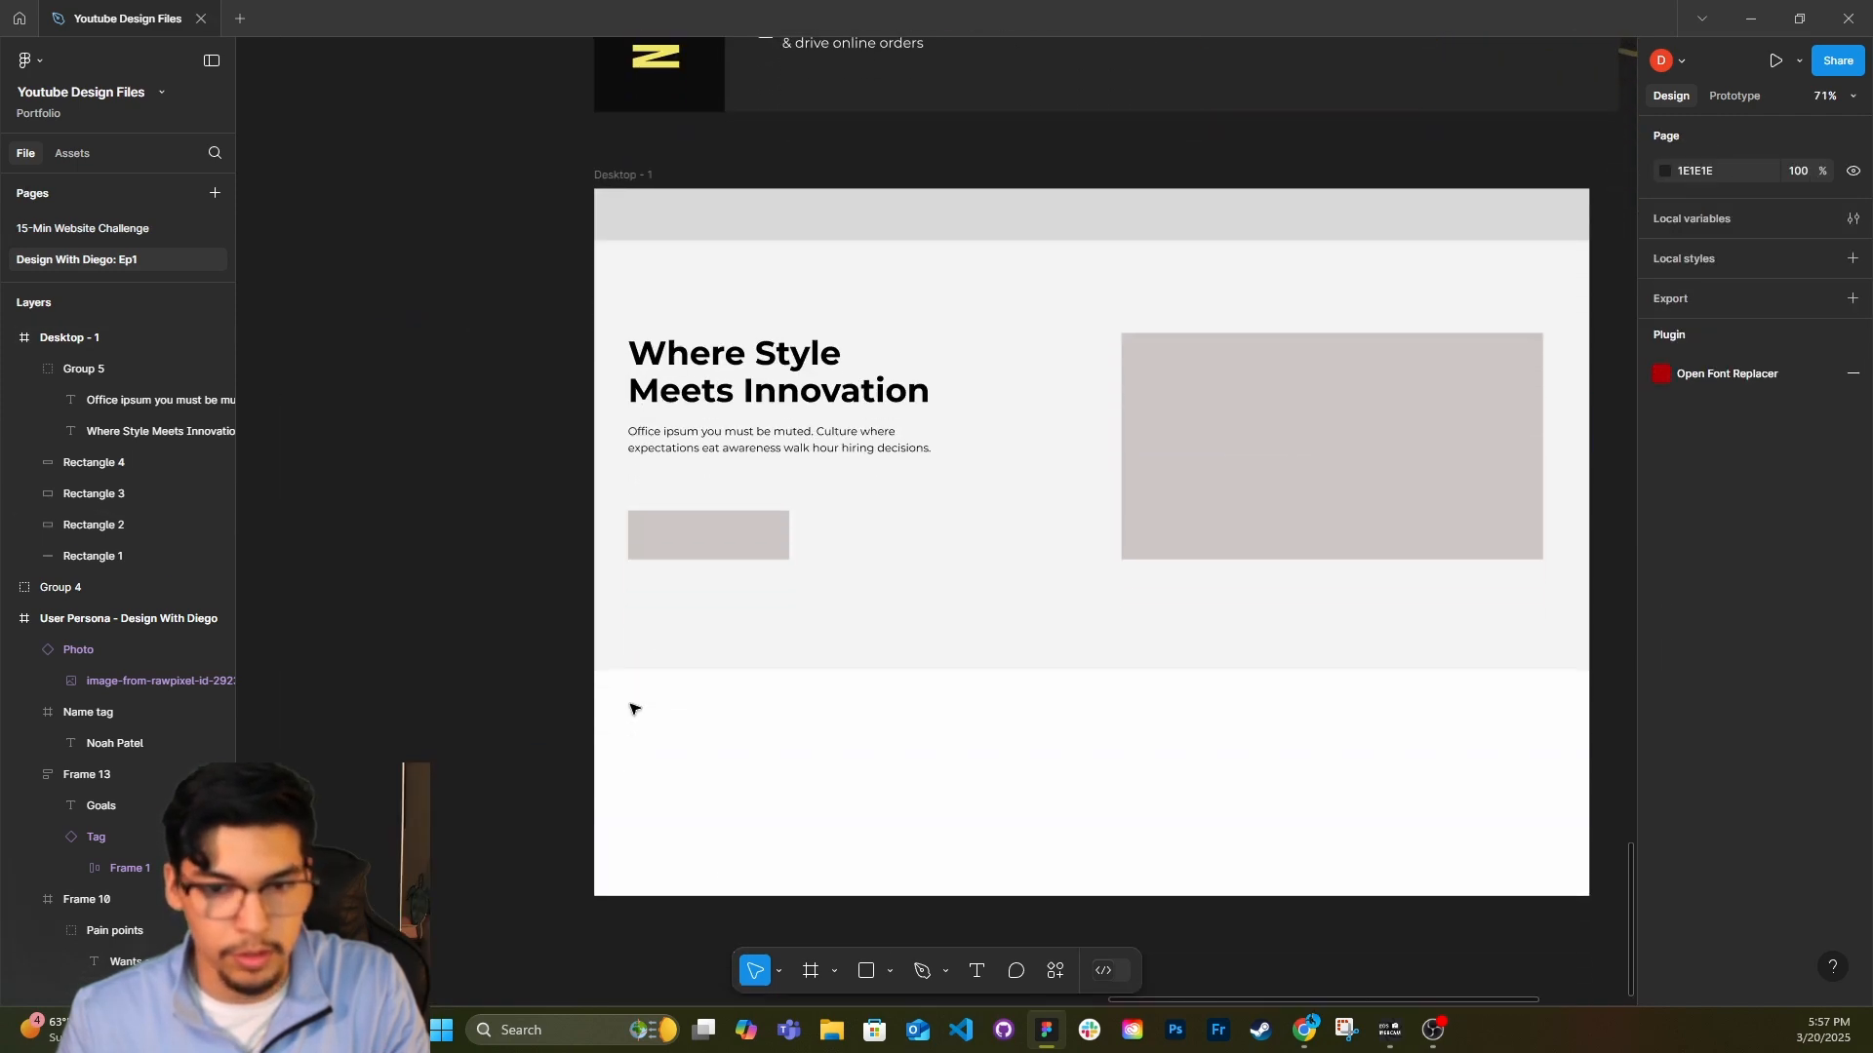
scroll(698, 654, down, 2)
scroll(732, 609, down, 1)
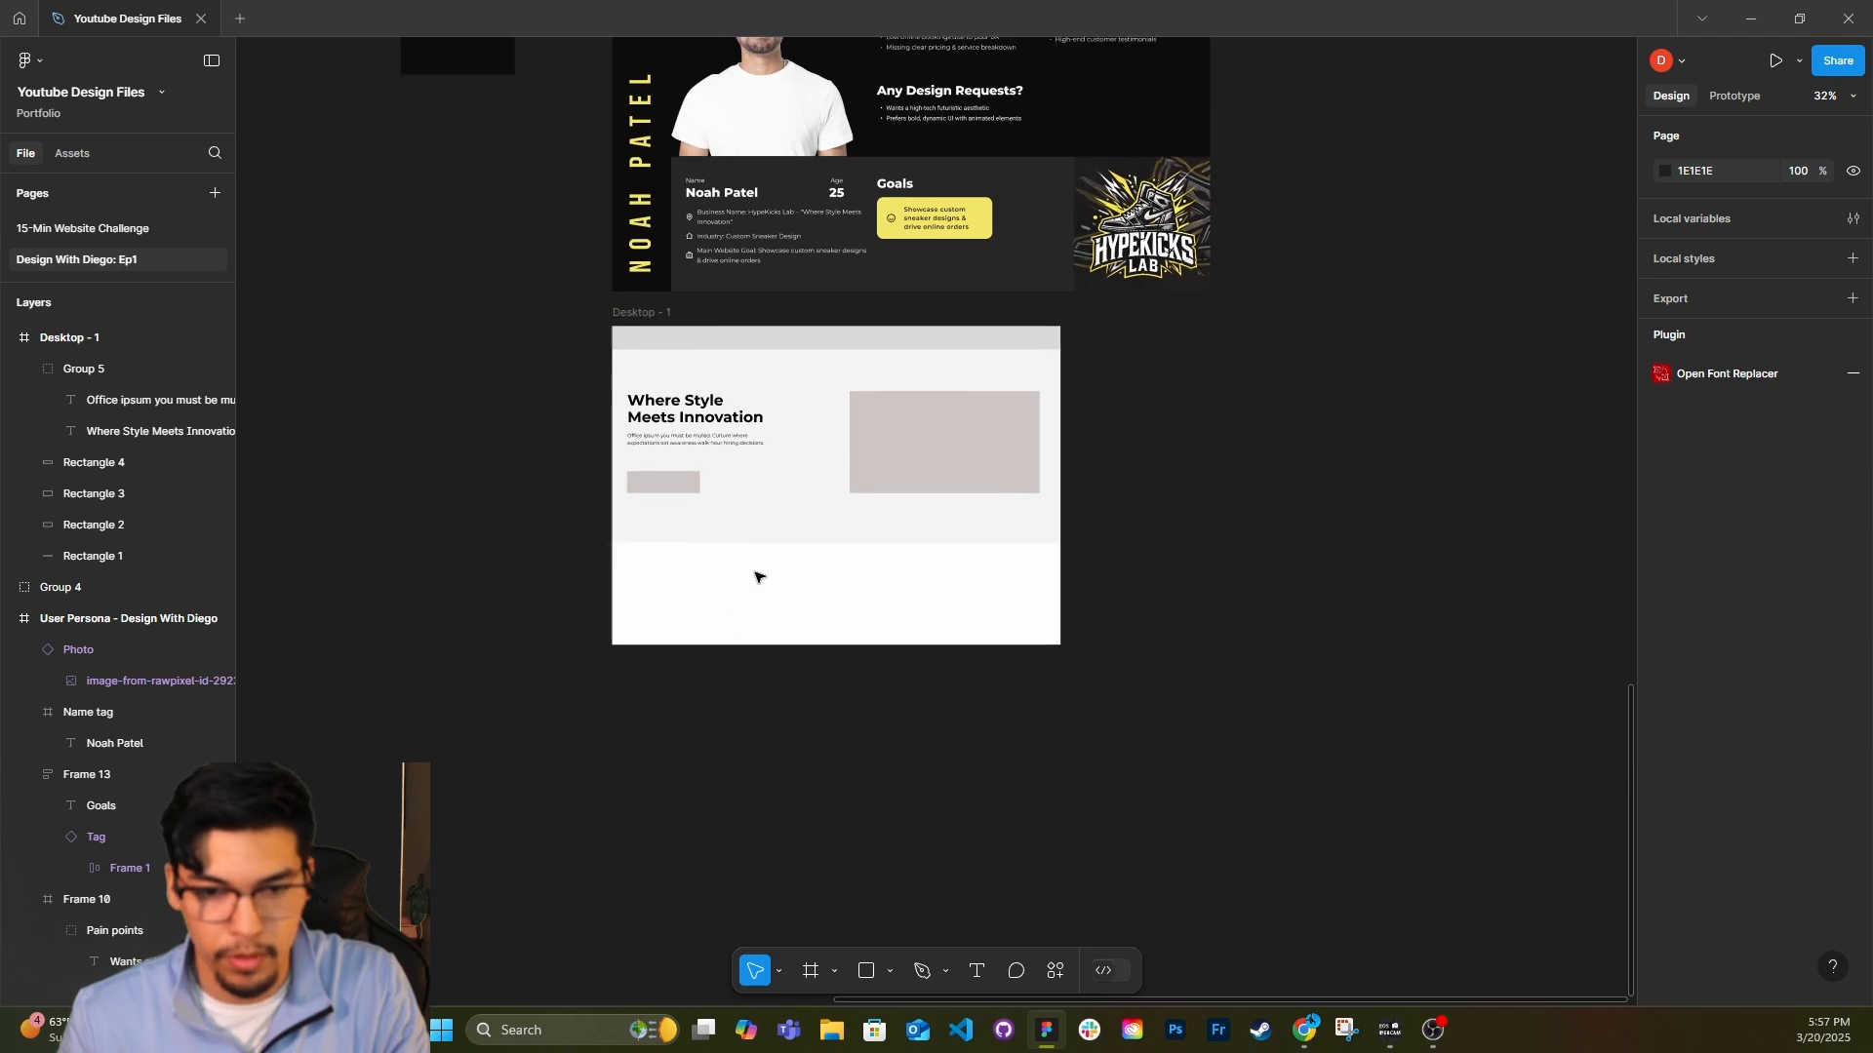
click(761, 636)
drag(762, 669, 698, 752)
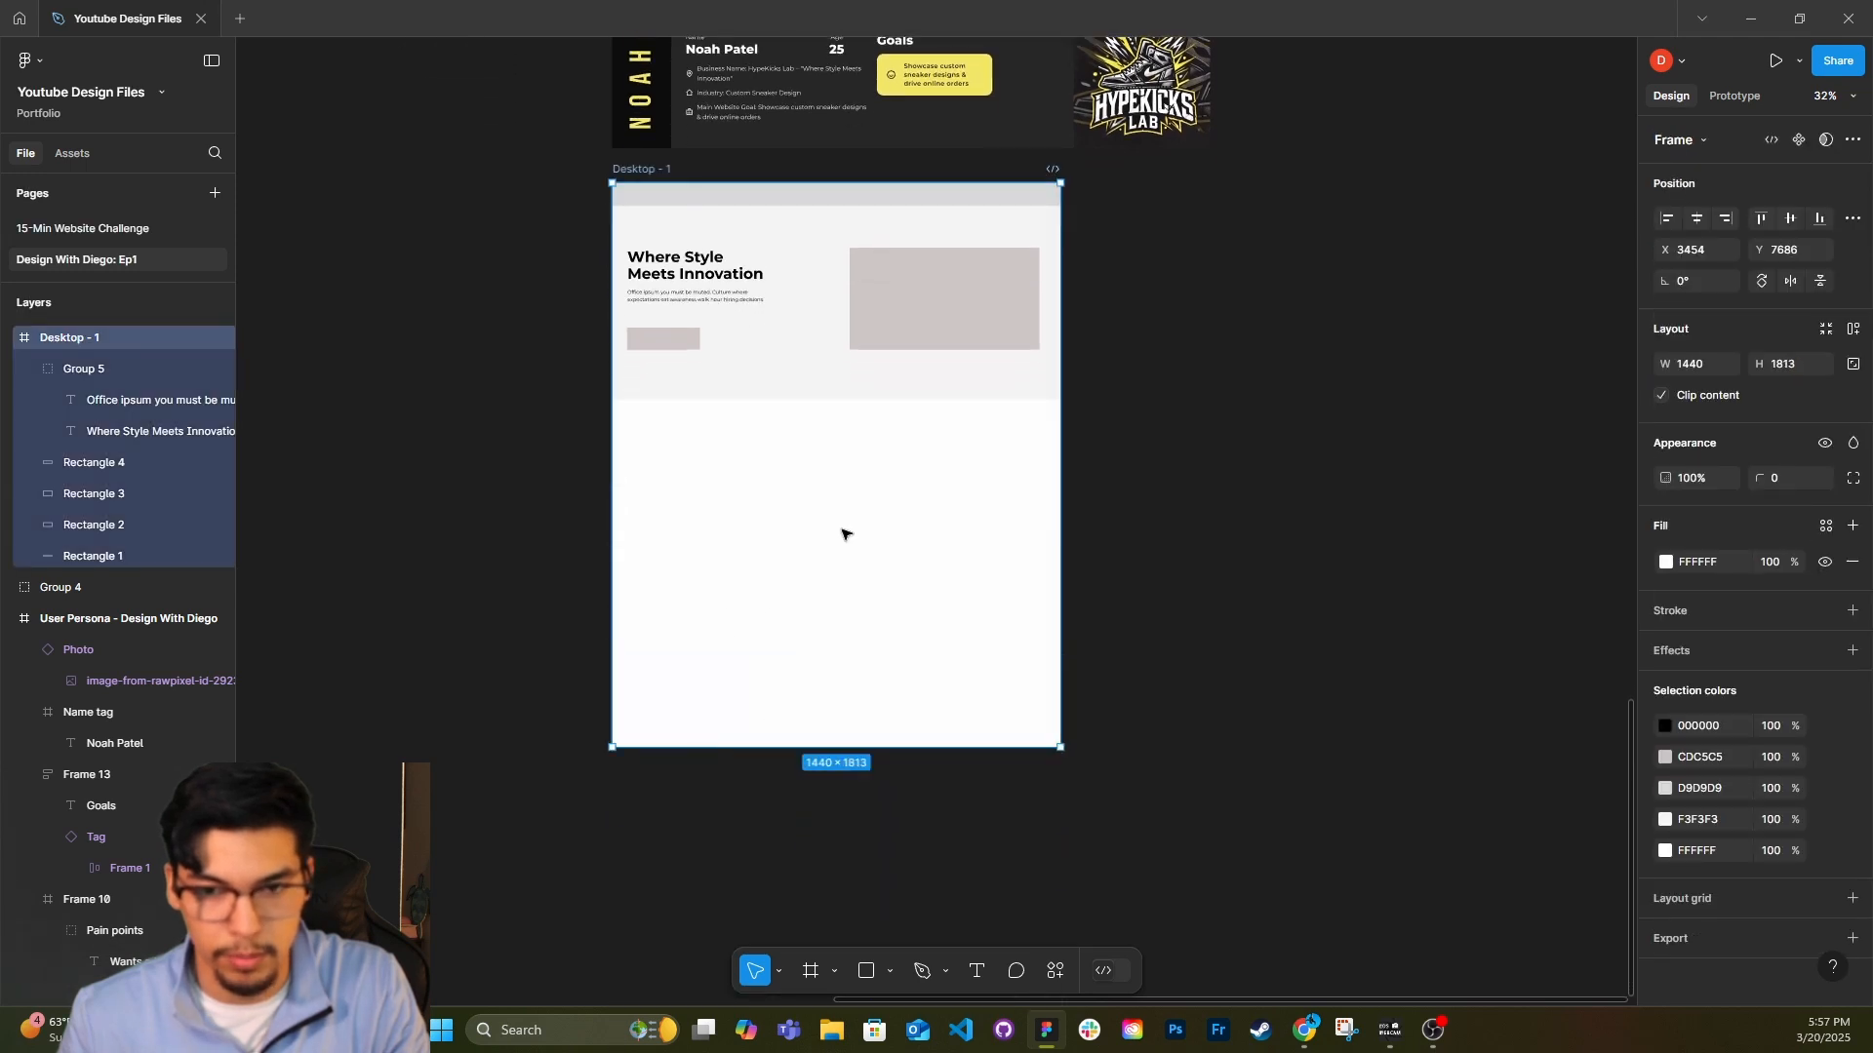
click(845, 530)
scroll(965, 406, up, 2)
scroll(965, 406, up, 2)
scroll(711, 561, up, 2)
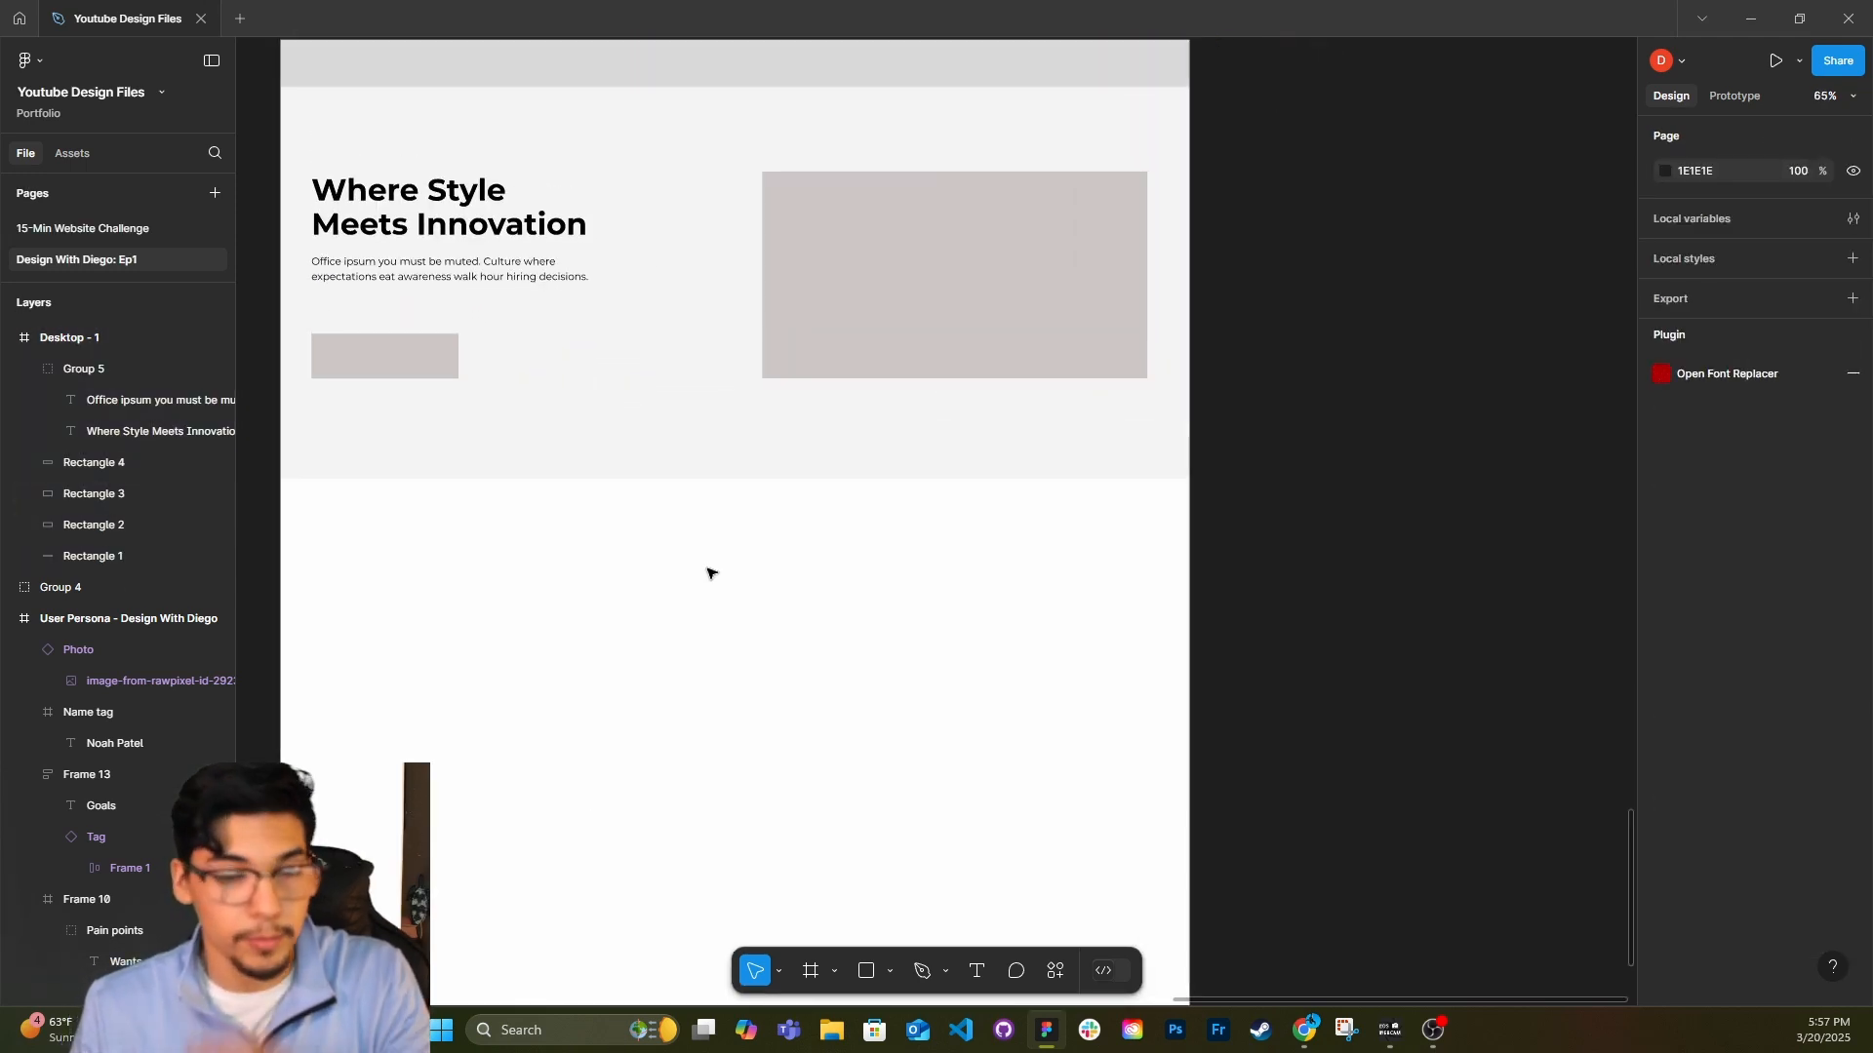
scroll(723, 552, left, 3)
scroll(689, 611, up, 1)
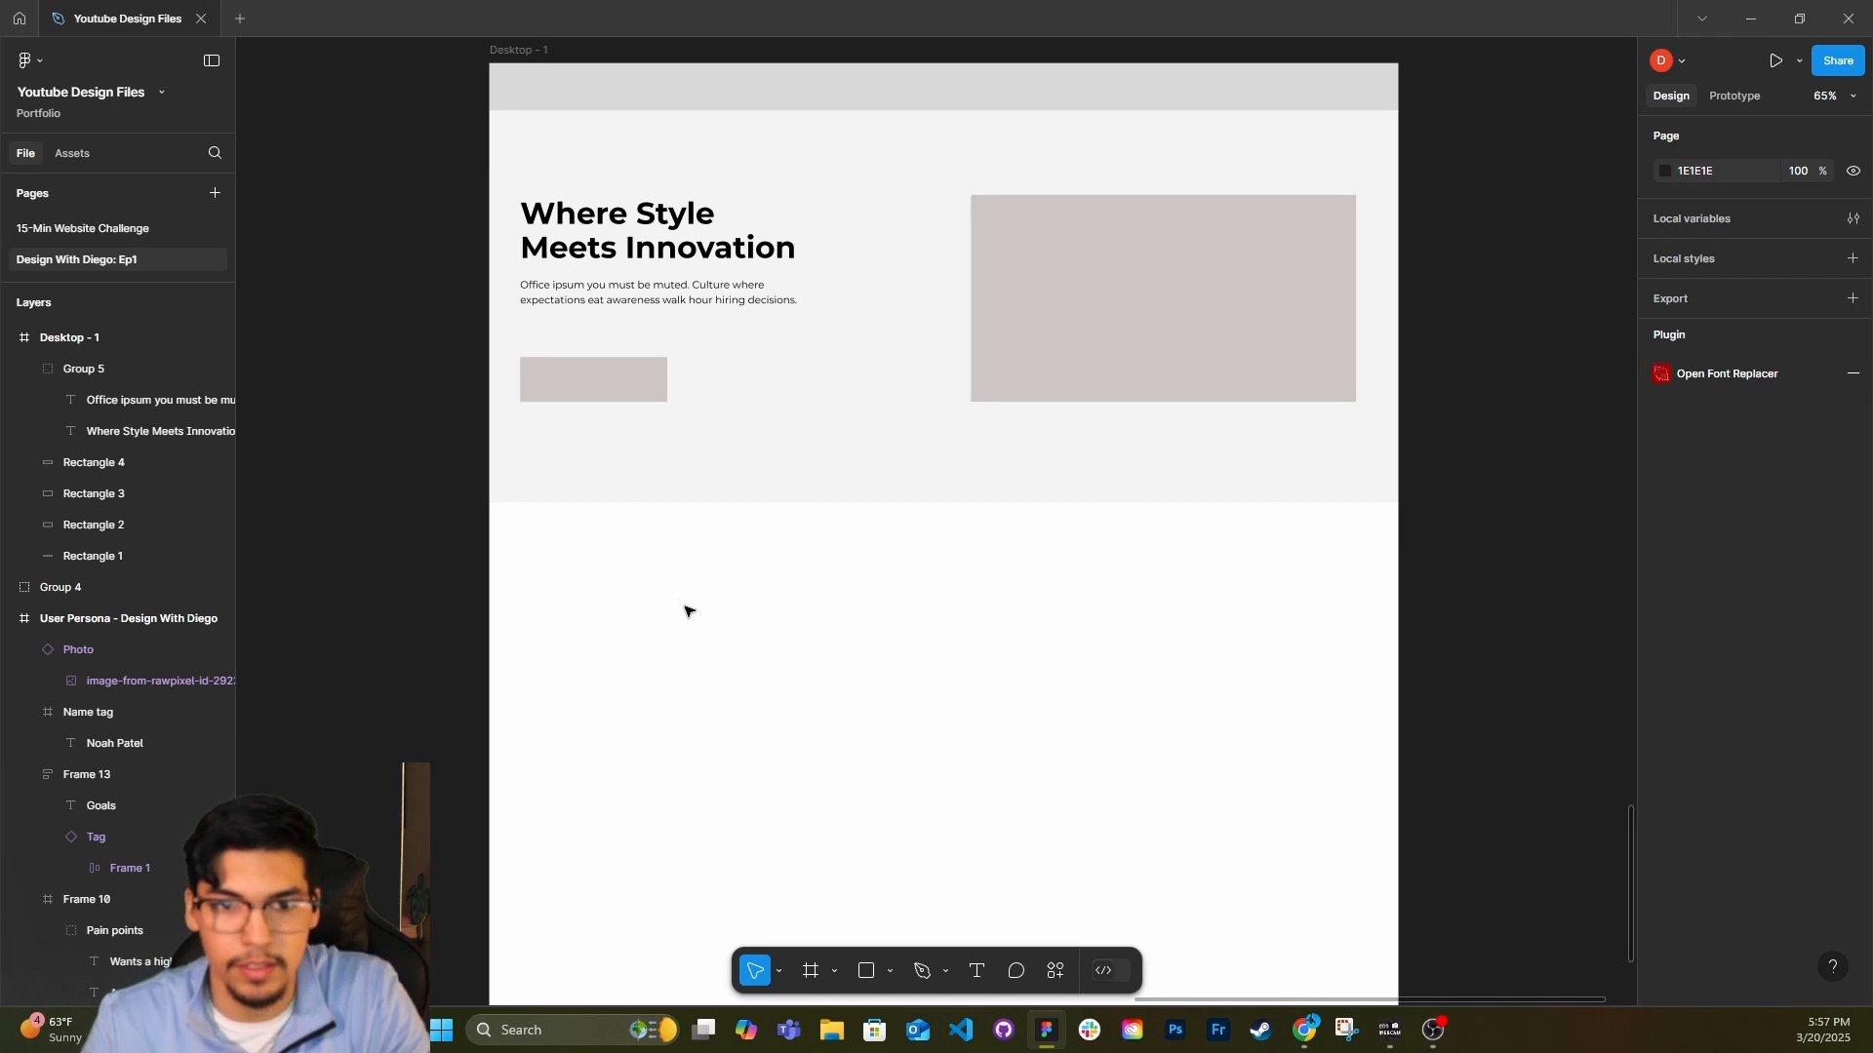
scroll(777, 610, down, 1)
scroll(777, 609, down, 1)
scroll(841, 431, up, 2)
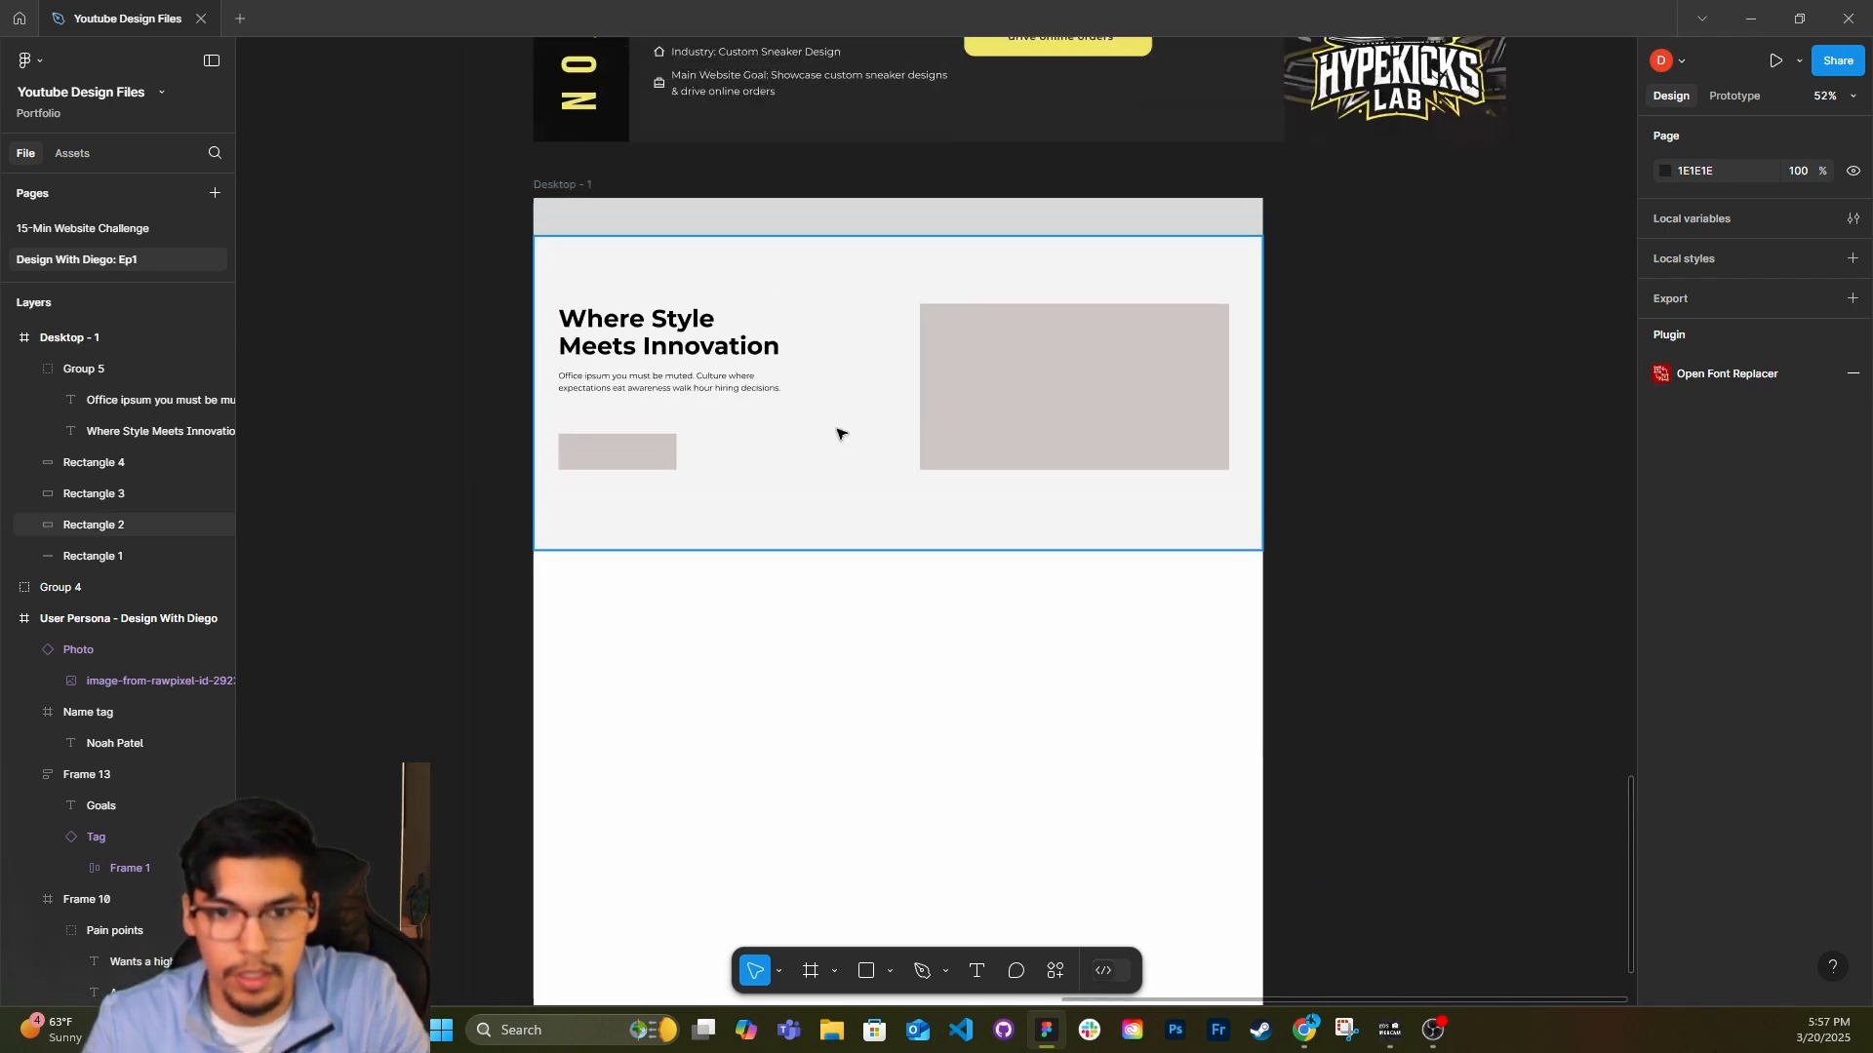
Duplicate the hero paragraph and turn the copy into header navigation labels: Home, About, Store, Testimonials and Customize.
scroll(795, 406, up, 3)
click(649, 628)
double_click(648, 627)
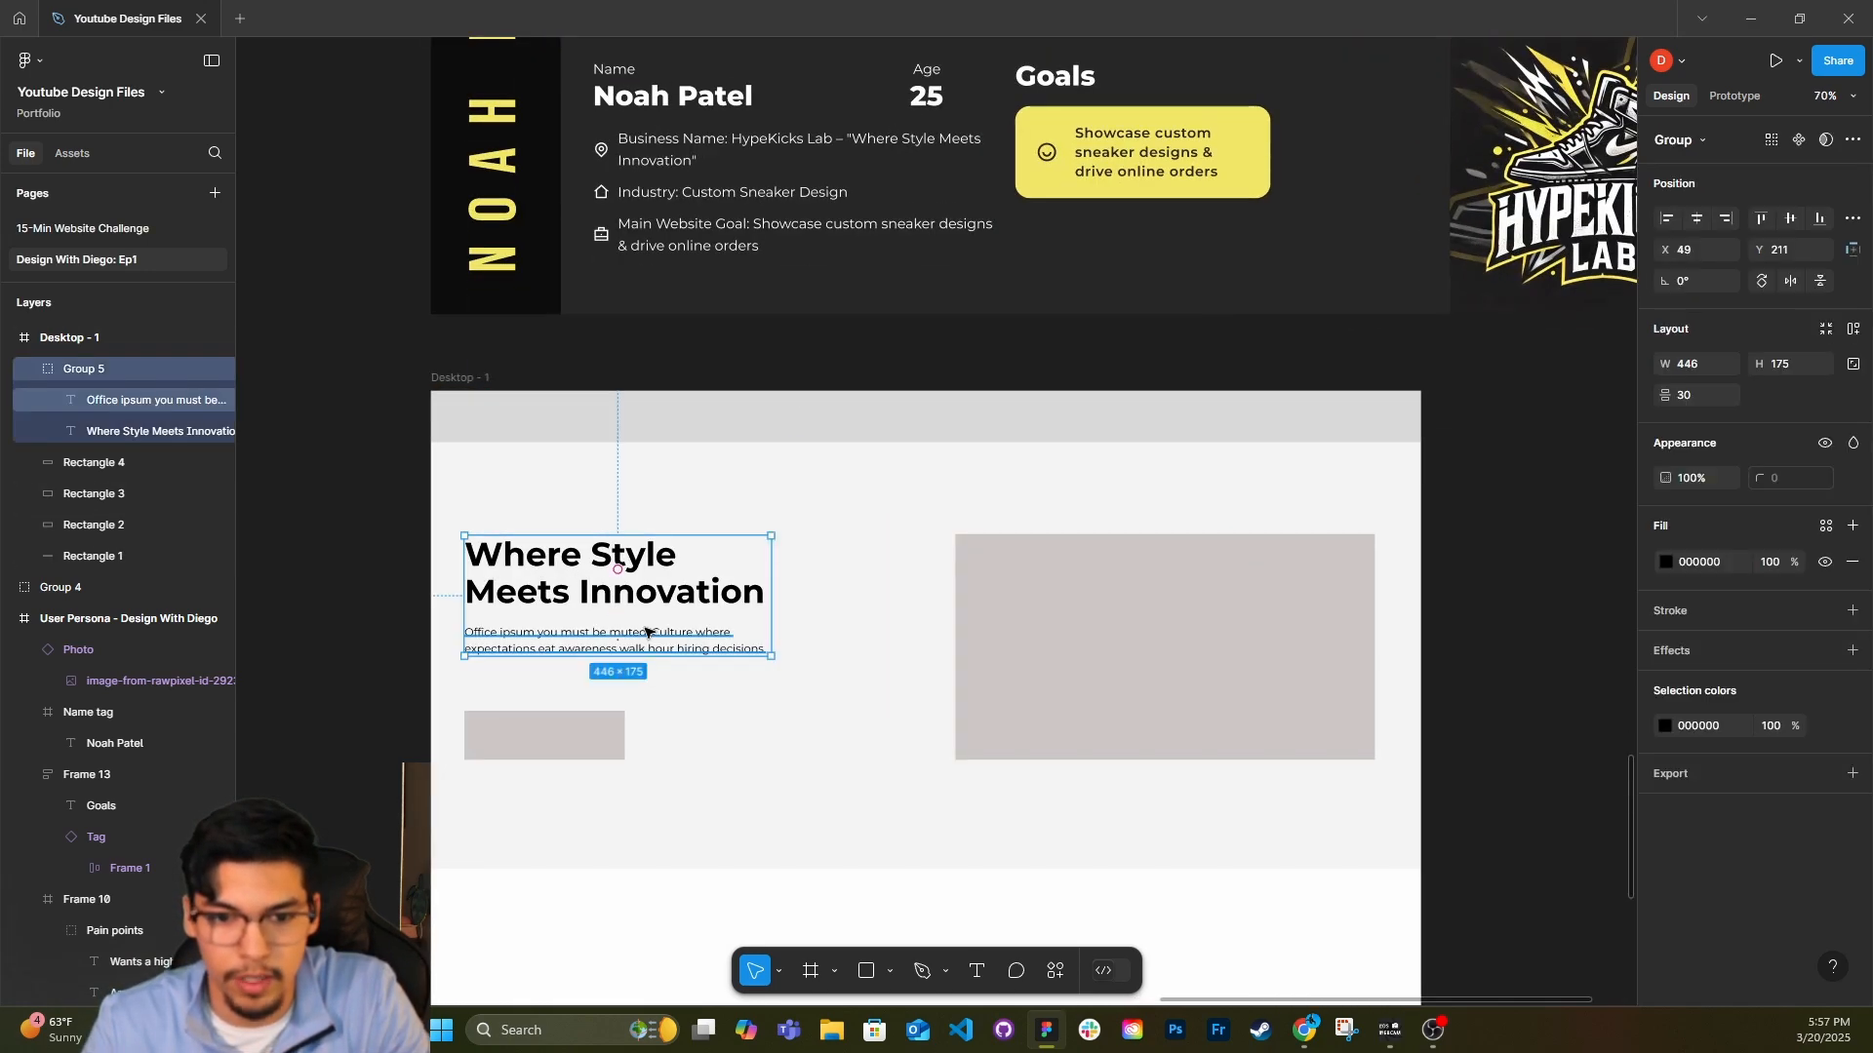
drag(599, 641, 1004, 476)
double_click(948, 481)
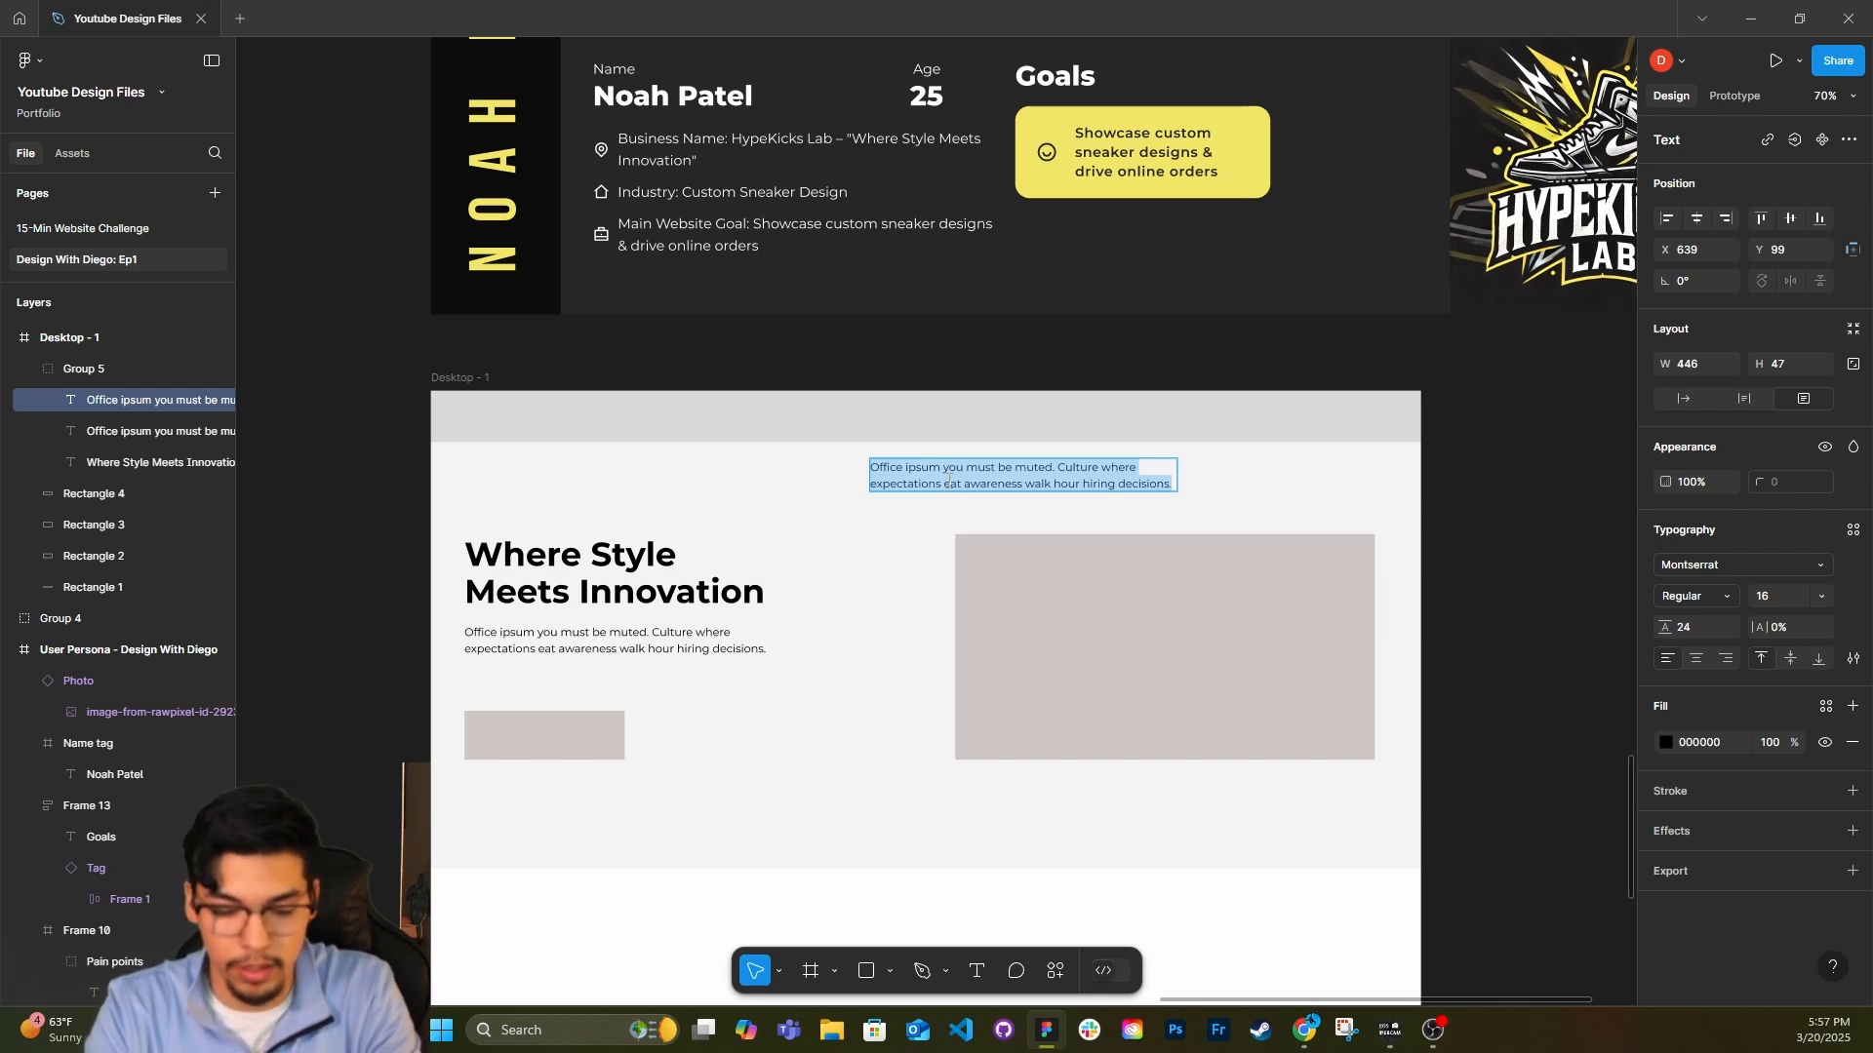
text(Nav)
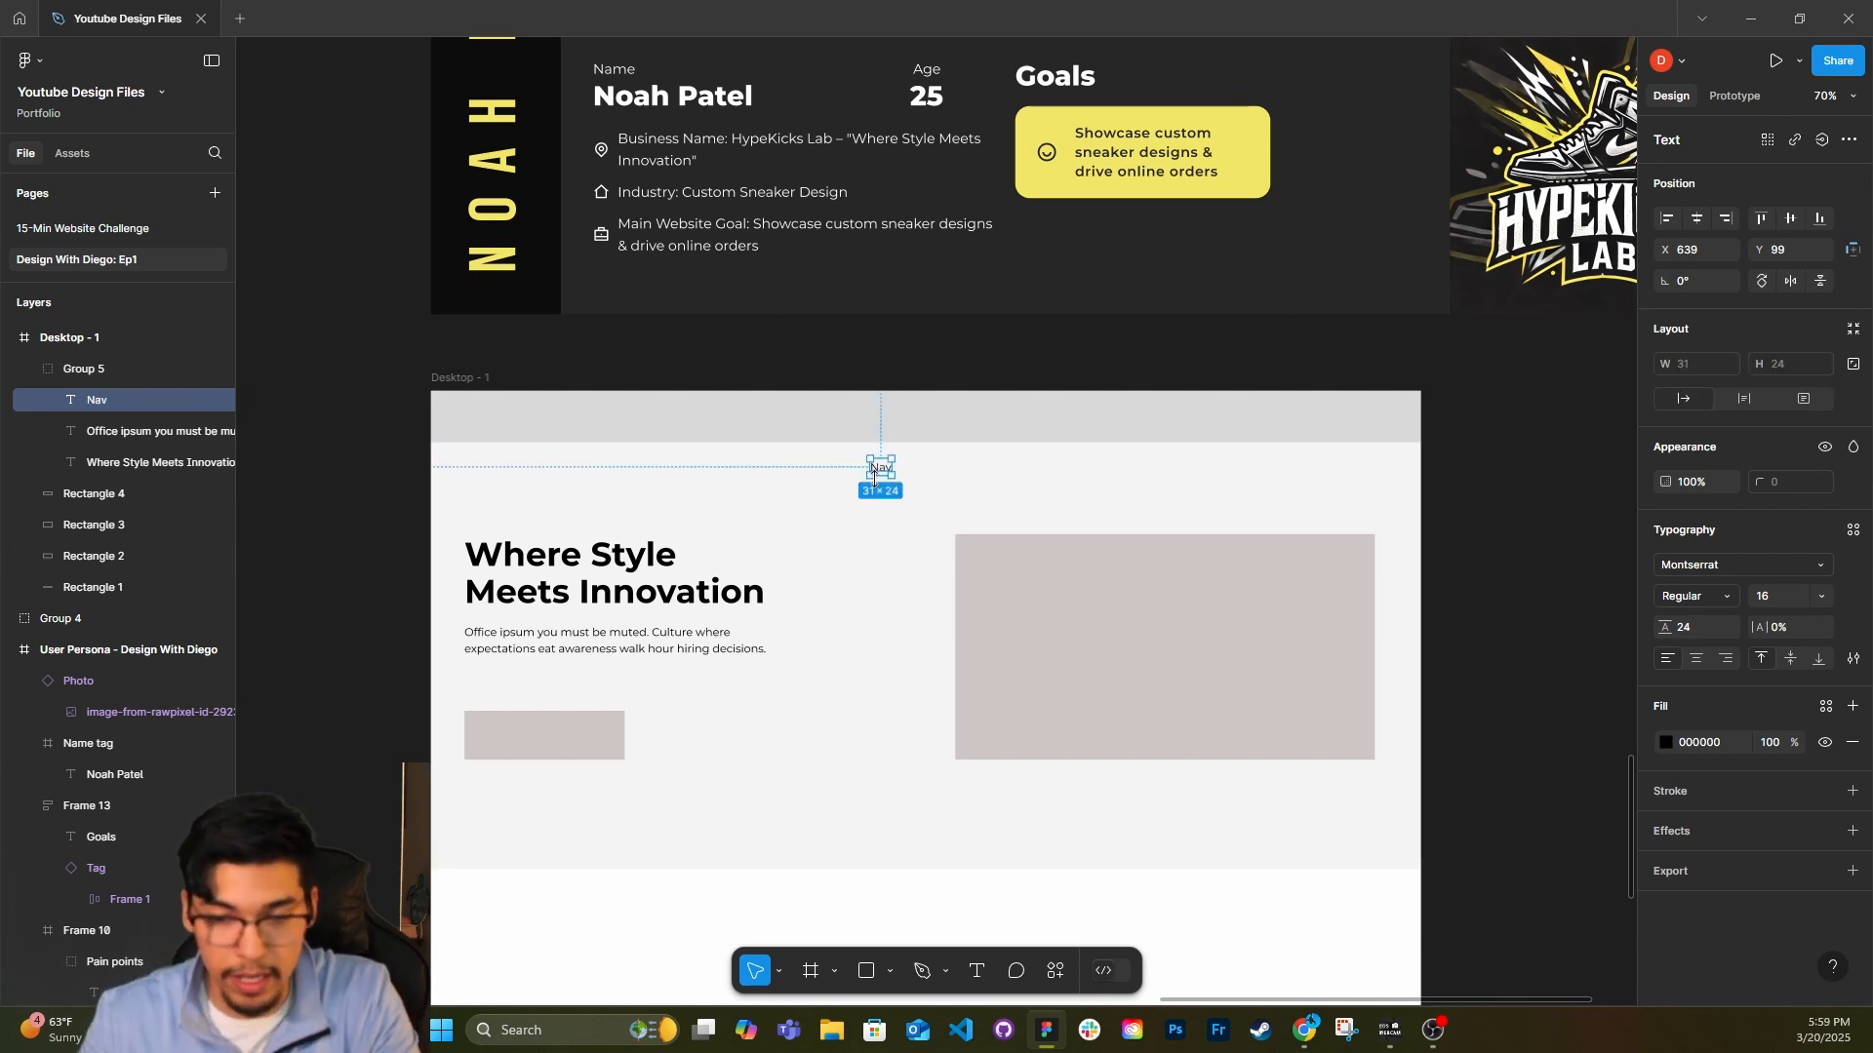
double_click(881, 471)
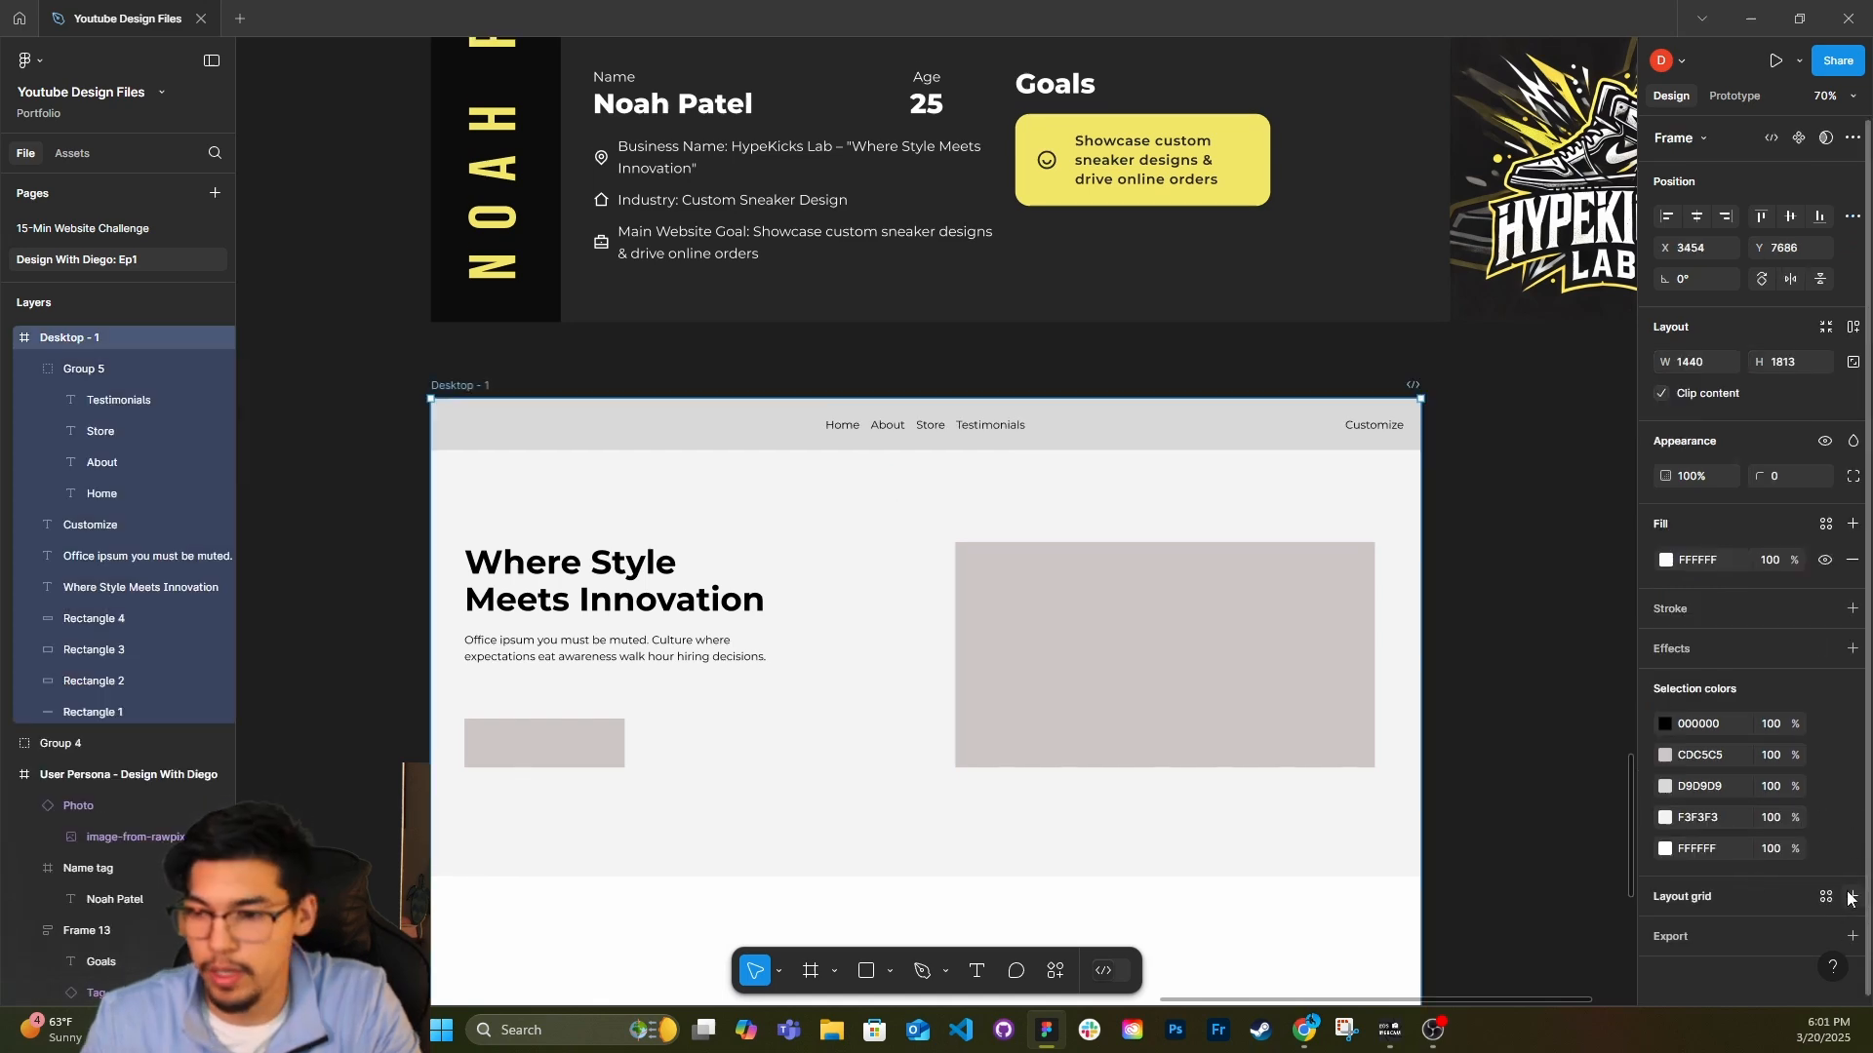
Add a layout grid of 12 stretched columns with side margins to the Desktop - 1 frame.
click(1853, 896)
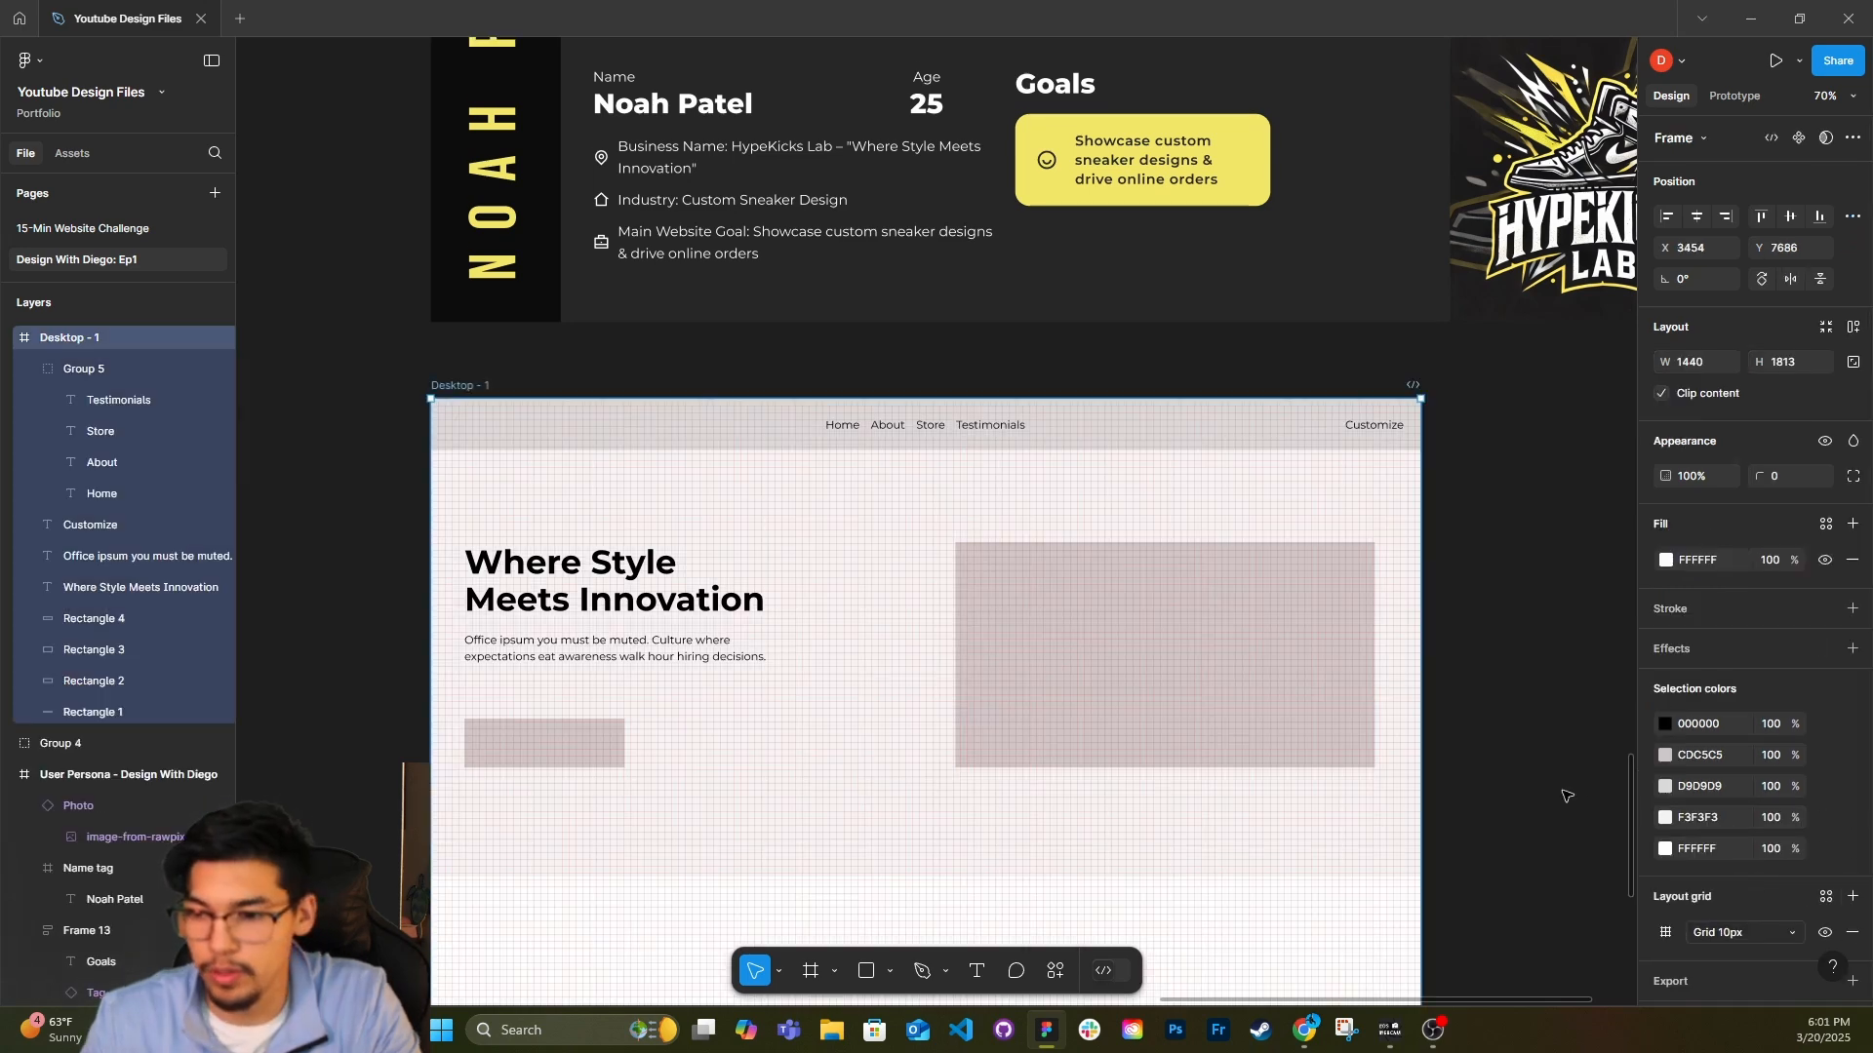
click(1666, 934)
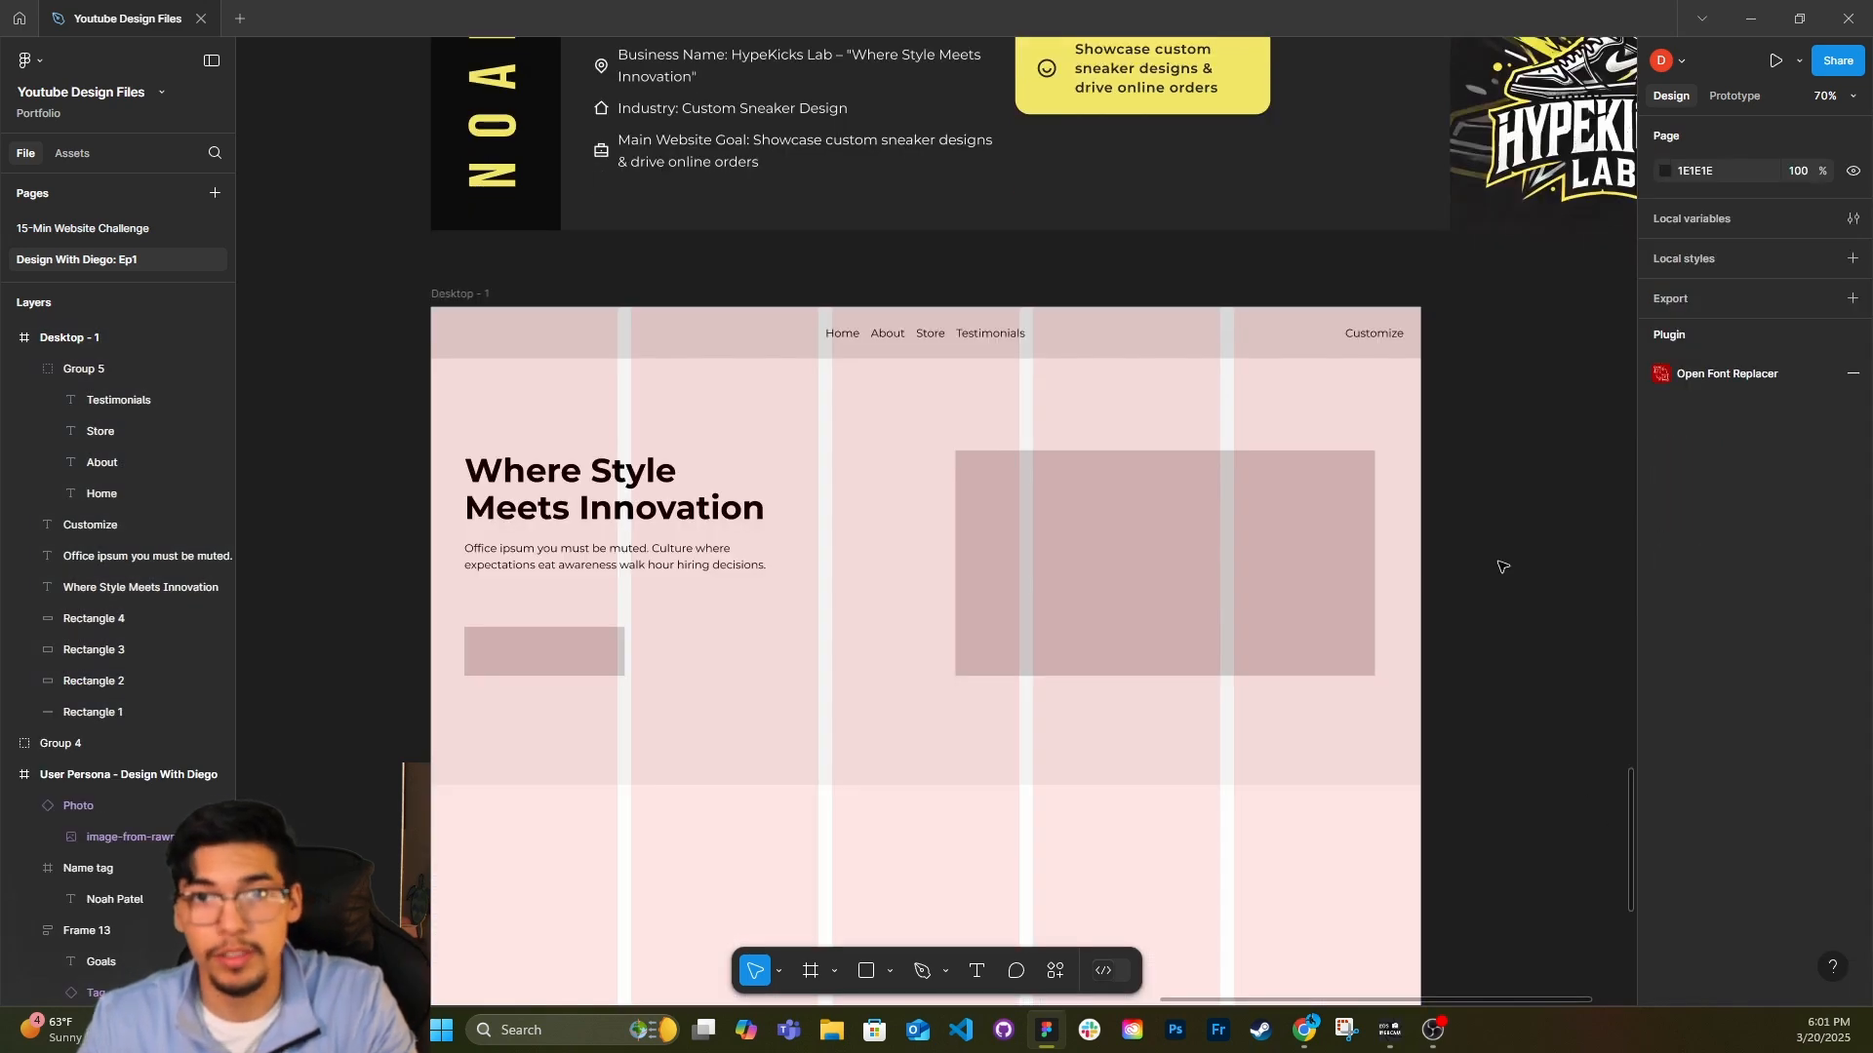
click(468, 318)
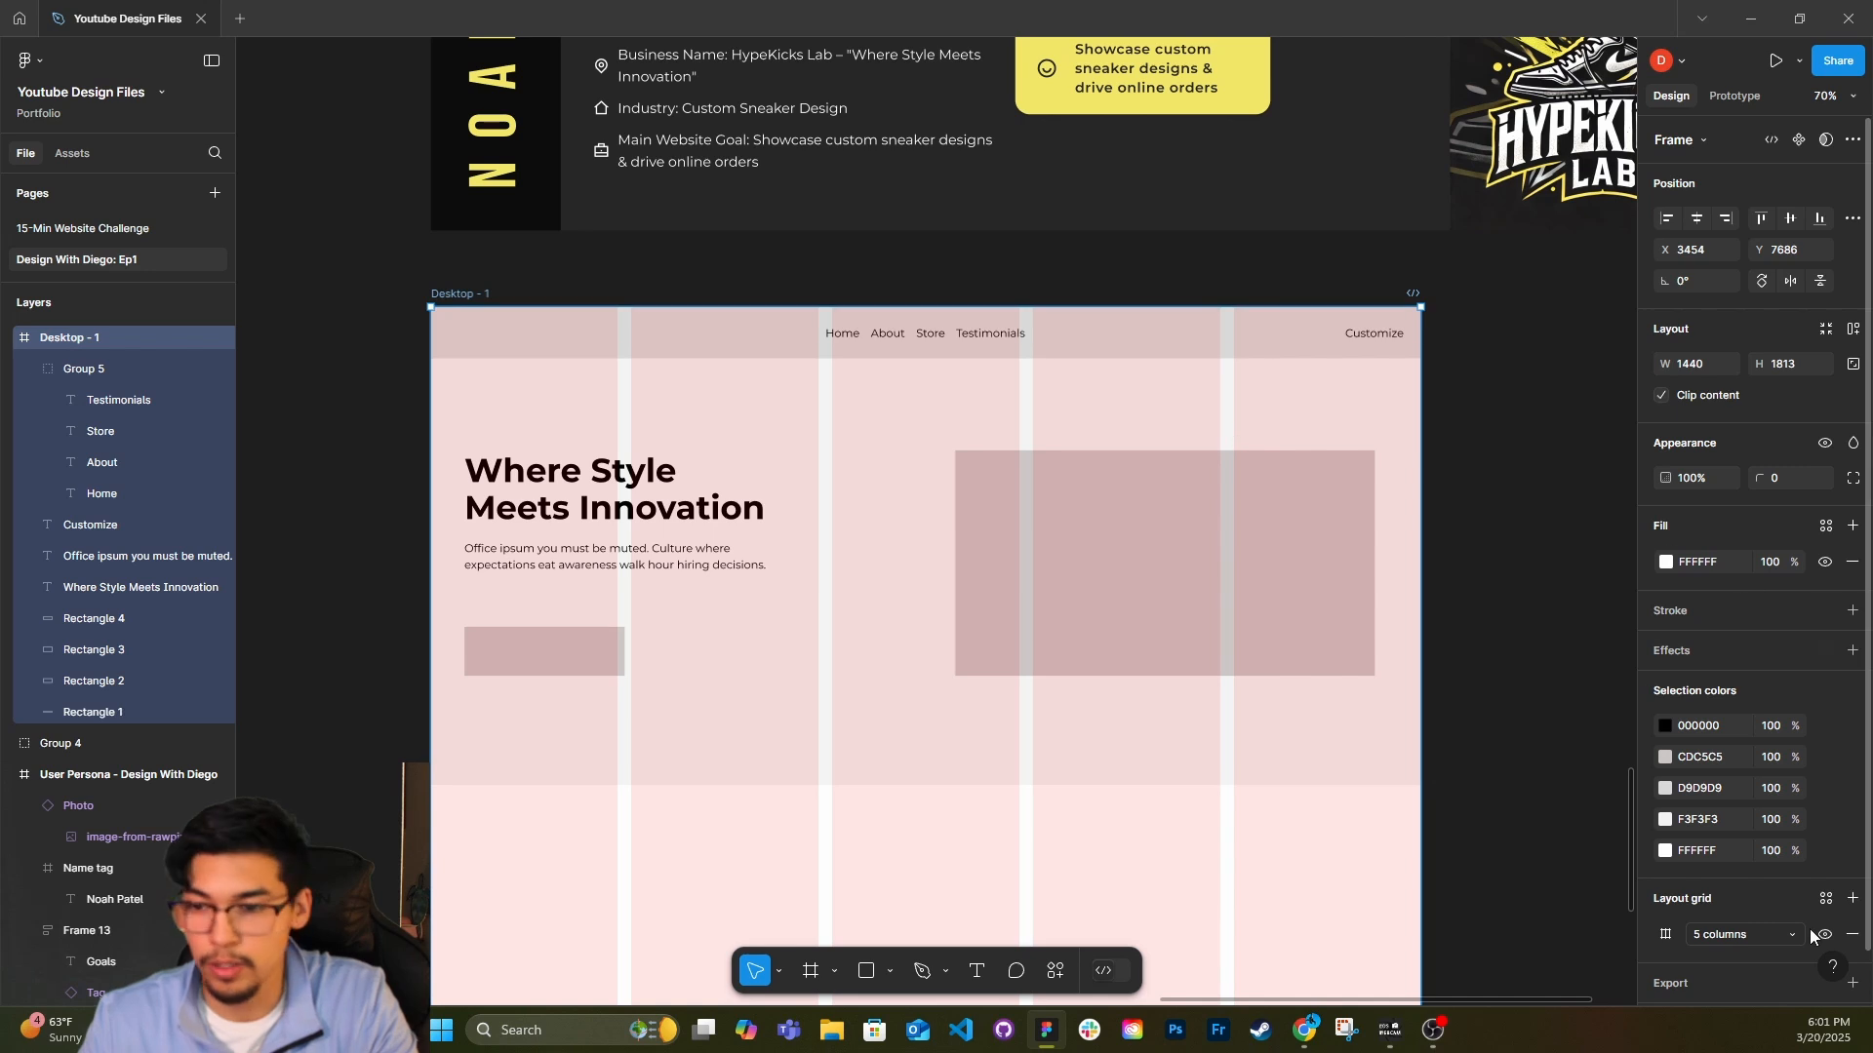
click(1696, 936)
click(1675, 944)
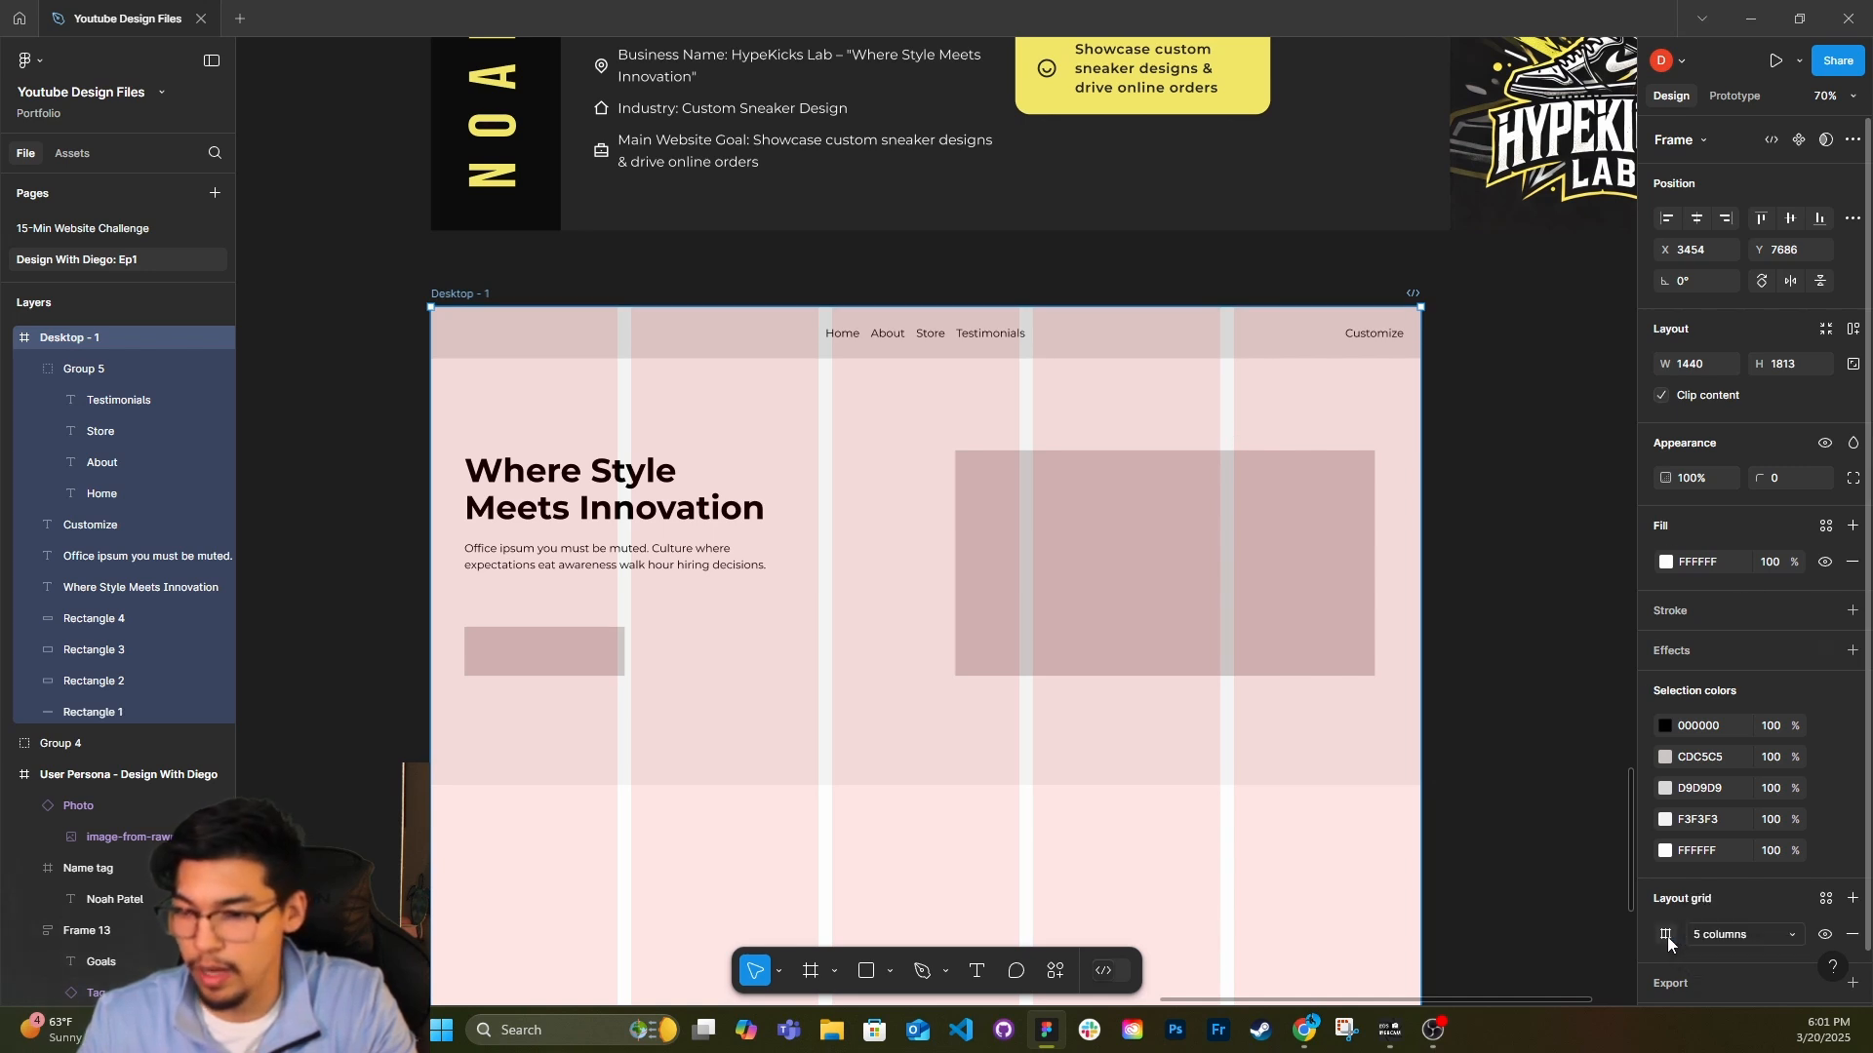
click(1666, 934)
text(12)
key(Return)
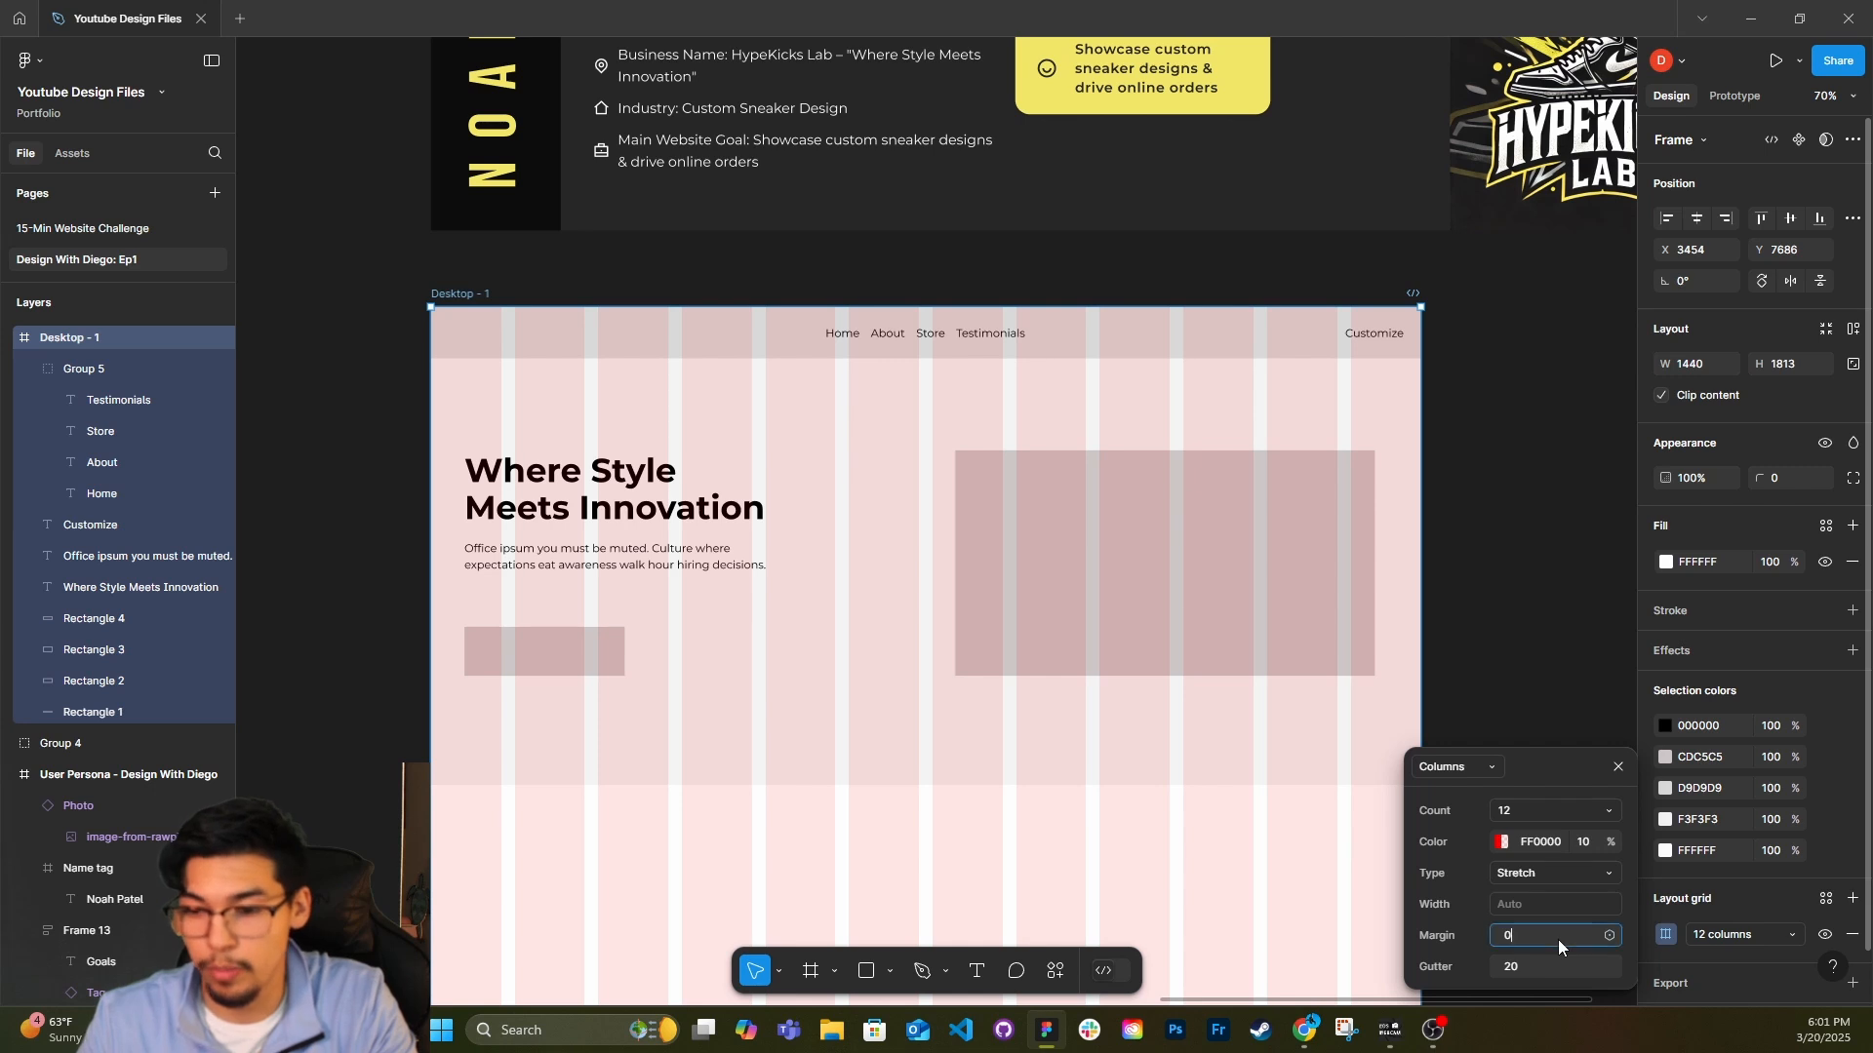
Move the headline, paragraph and button placeholder together to X 34, aligned with the first grid column.
click(607, 510)
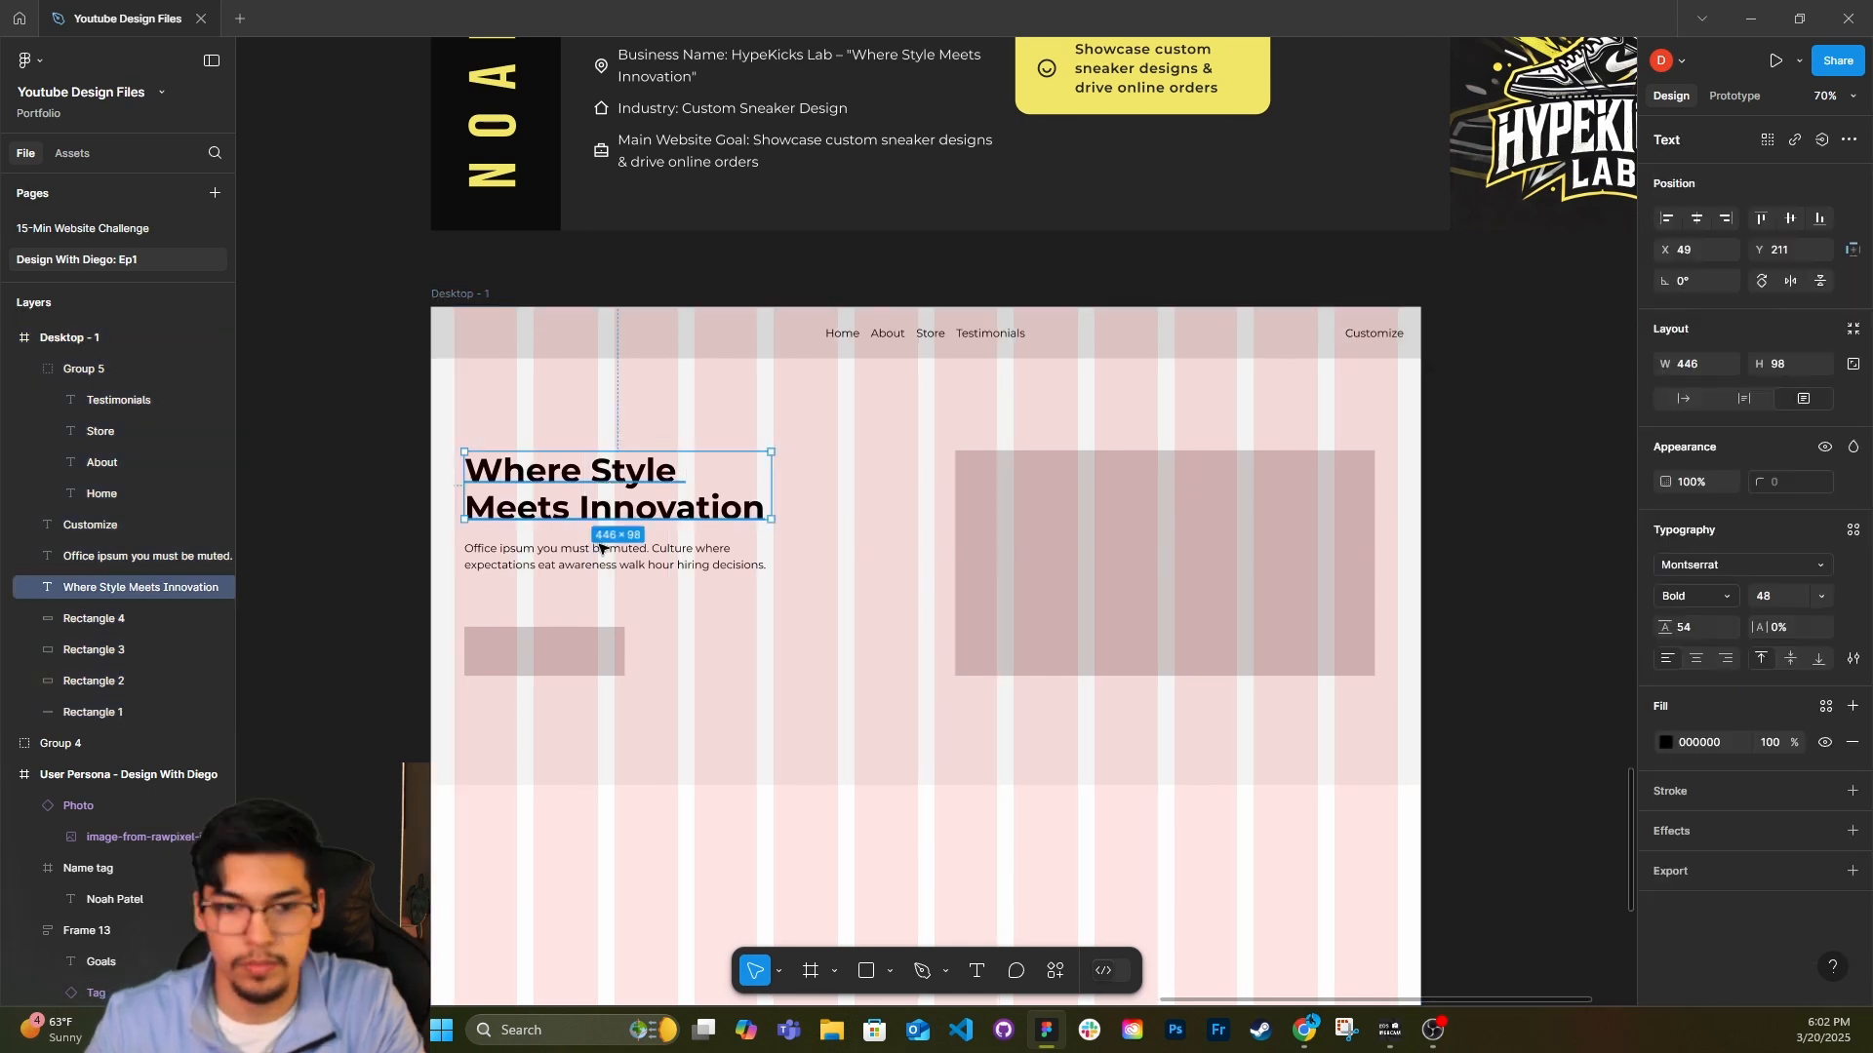
shift+click(599, 554)
shift+click(565, 639)
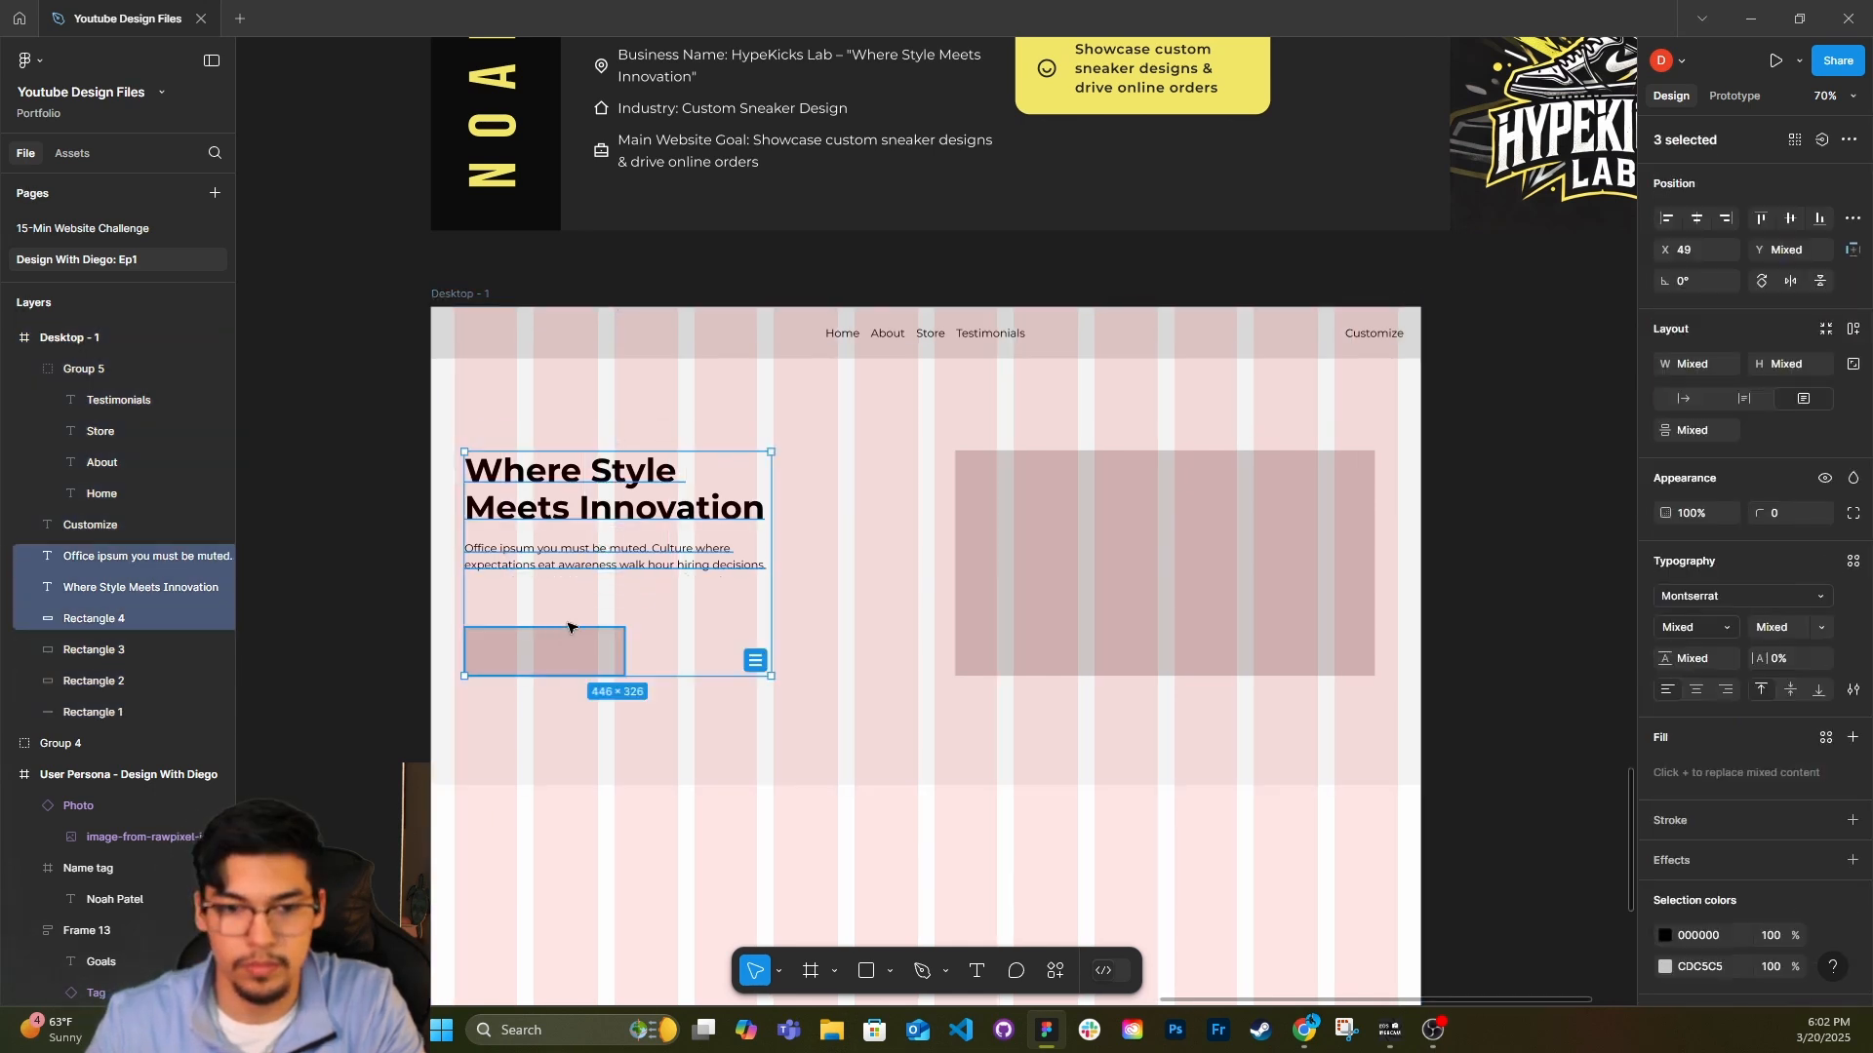
drag(614, 580, 610, 580)
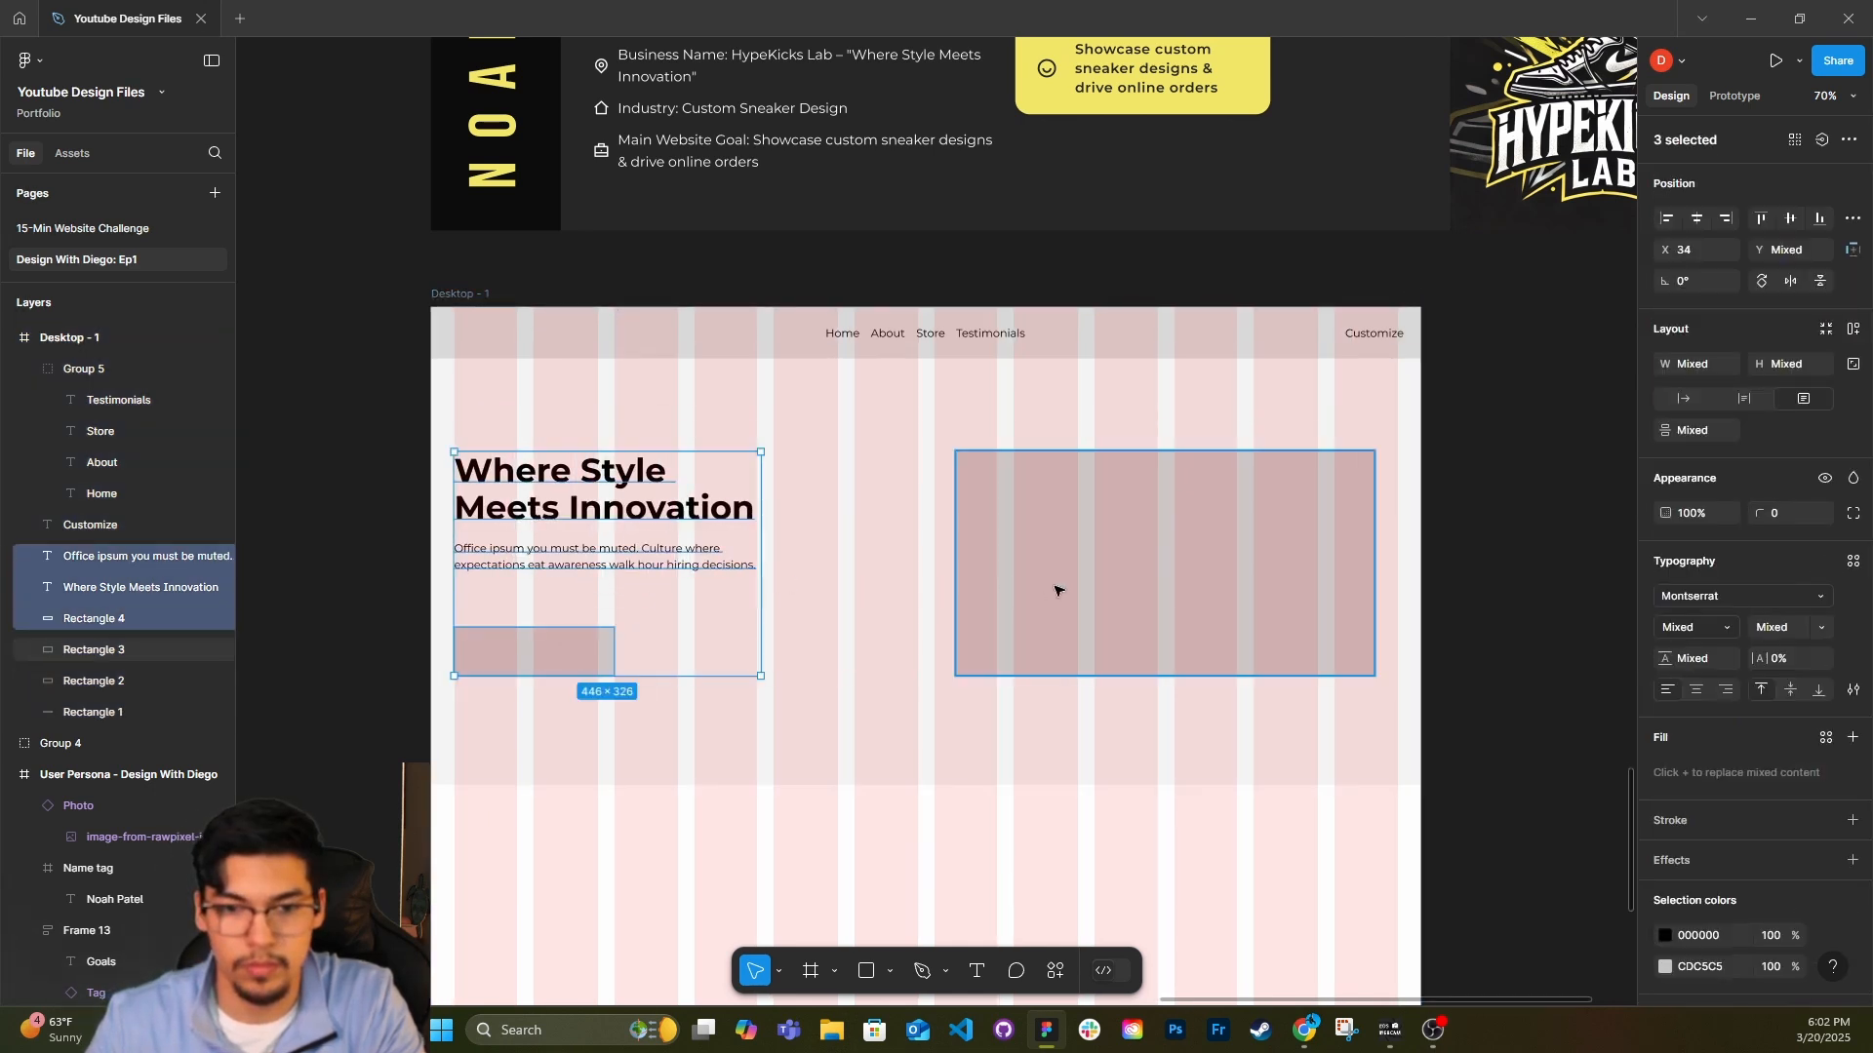
Shift the hero image placeholder so its outer edge lines up with the last grid column.
drag(1171, 584, 1196, 581)
click(1526, 563)
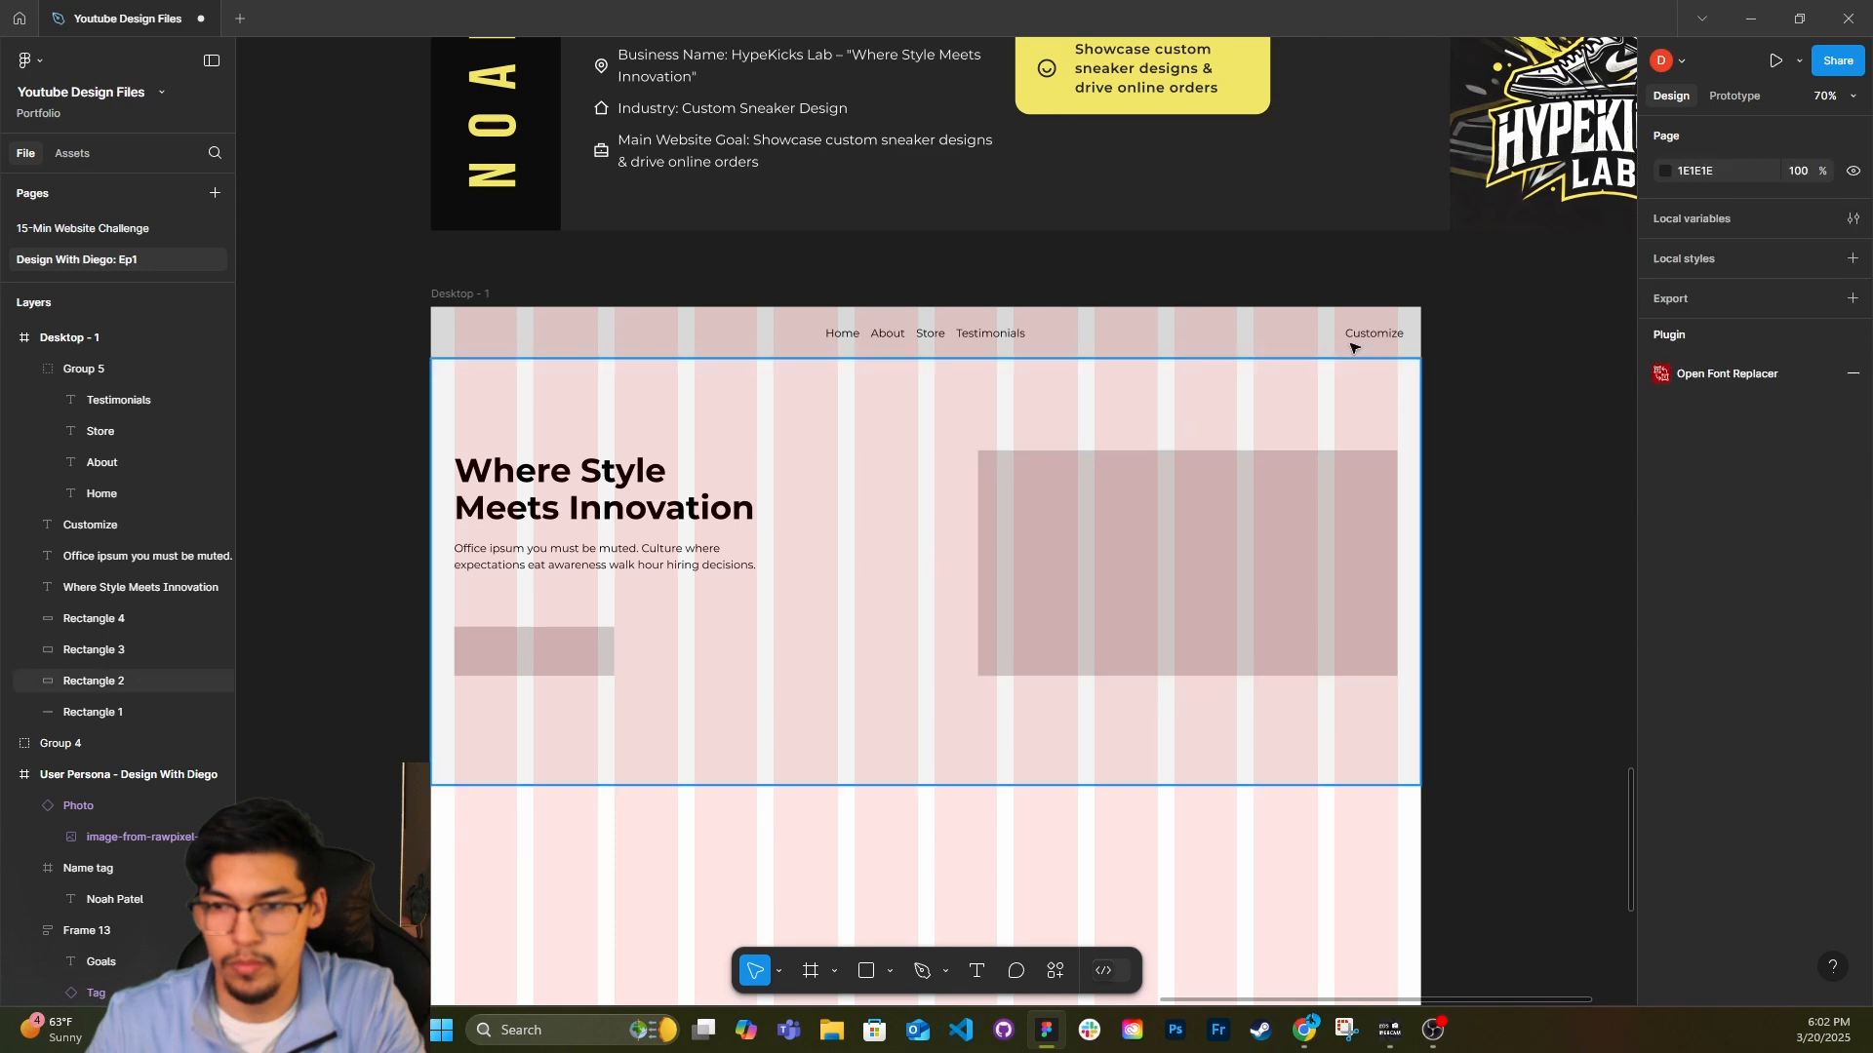
Wrap the Customize label in an auto-layout frame with 24 horizontal padding at 100% opacity, forming a grey header button.
click(1347, 332)
key(shift+a)
key(3)
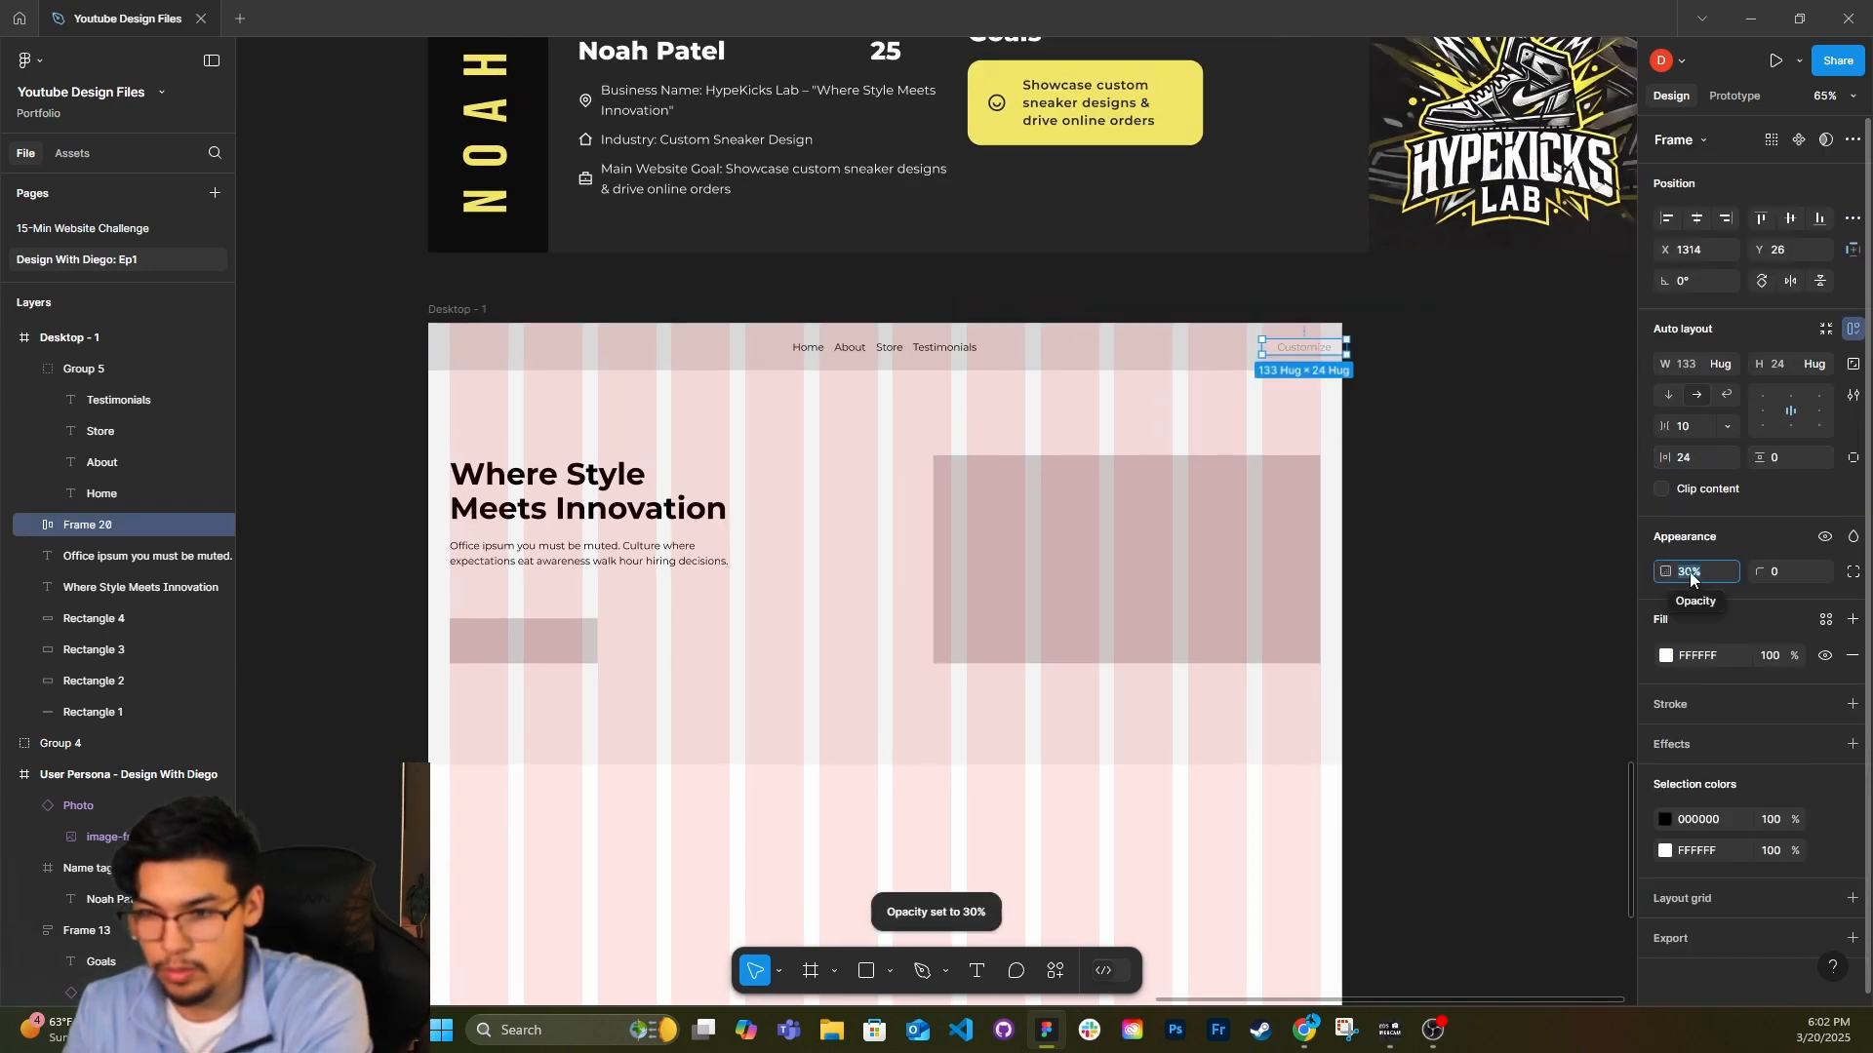
text(100)
key(Return)
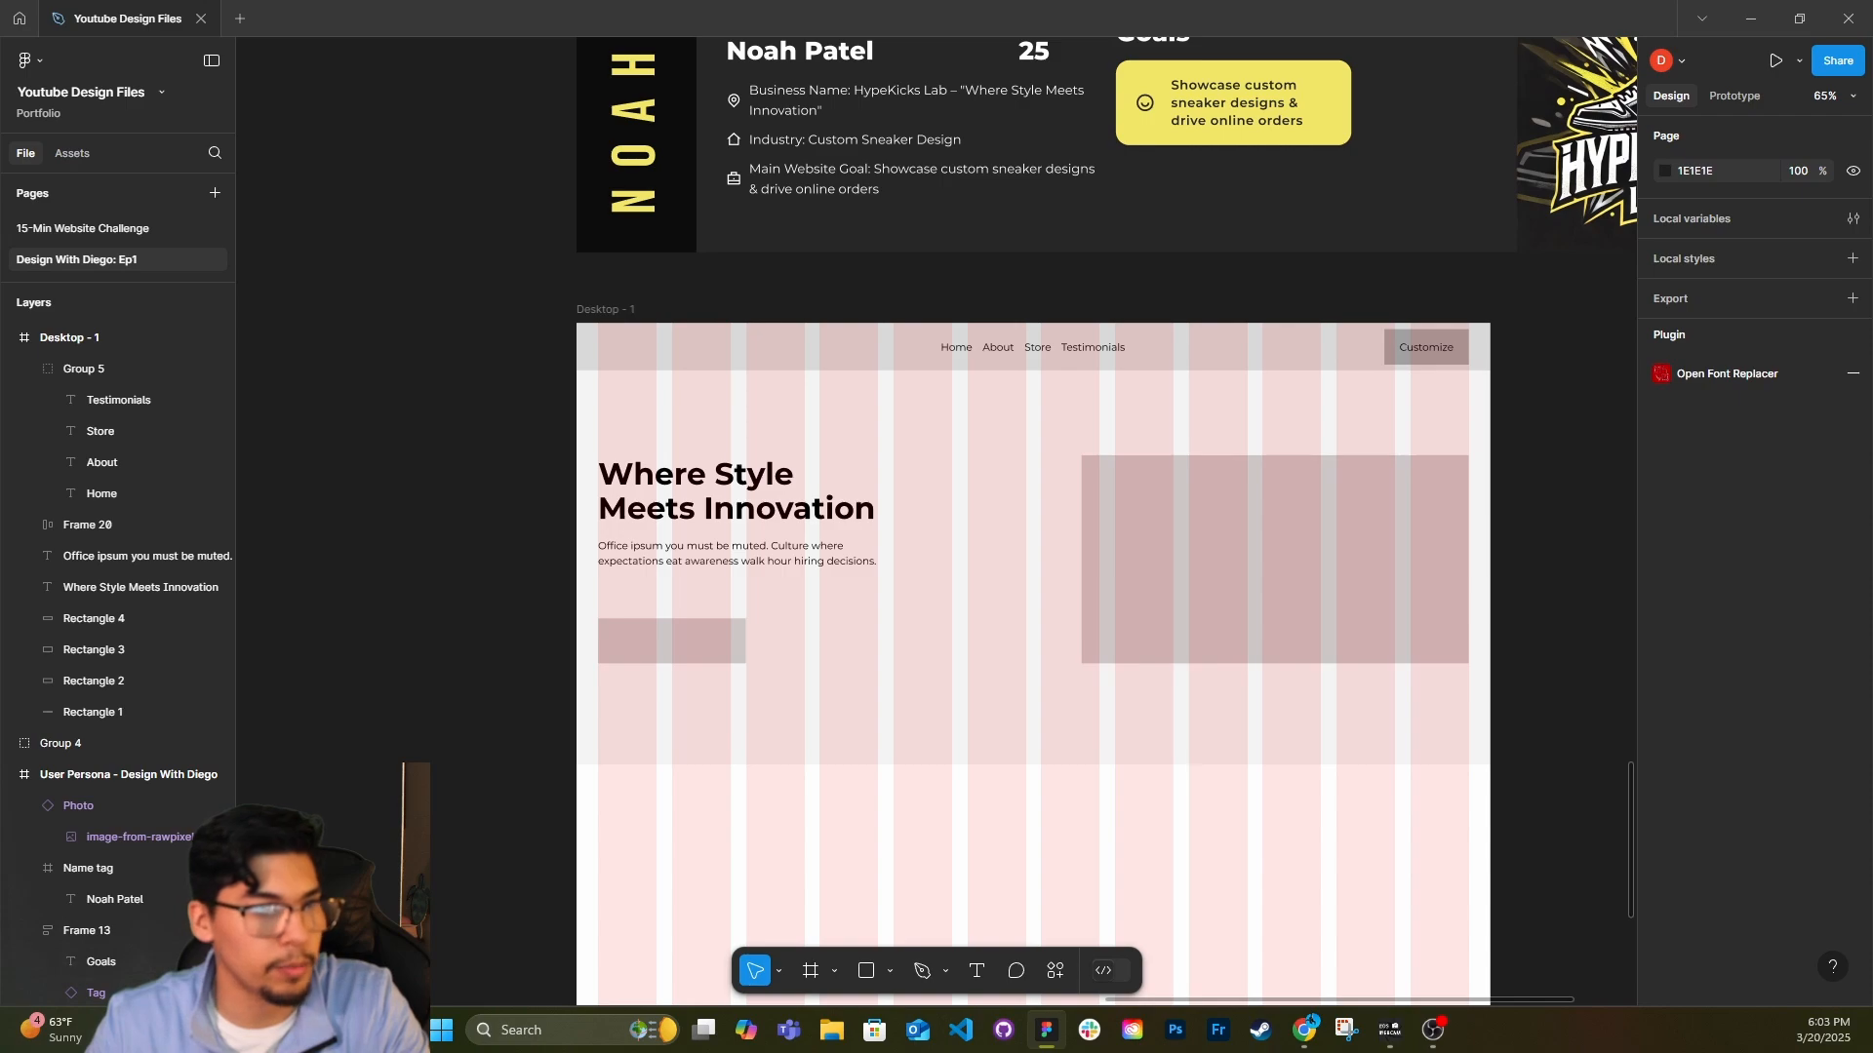
Switch to the Heroicons site in the browser, search for "Cart" and copy the shopping-cart outline icon.
key(alt+Tab)
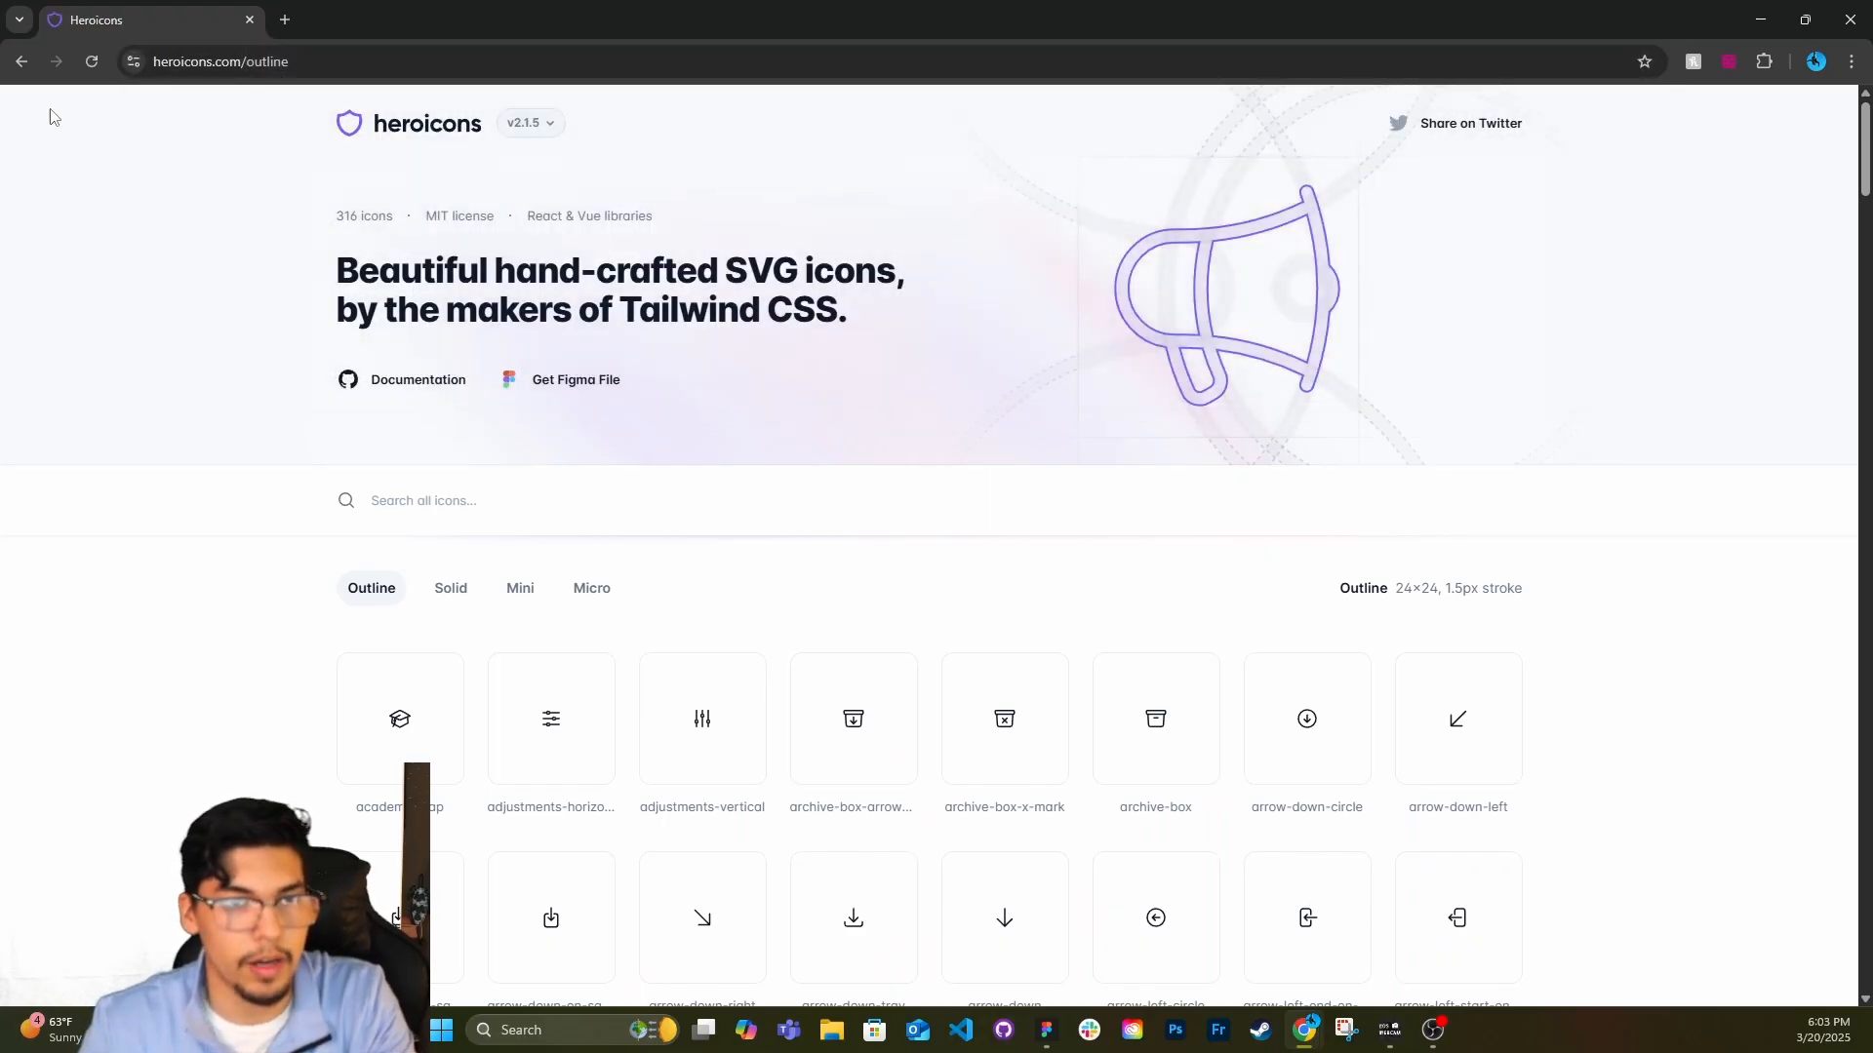
click(537, 496)
text(Cart)
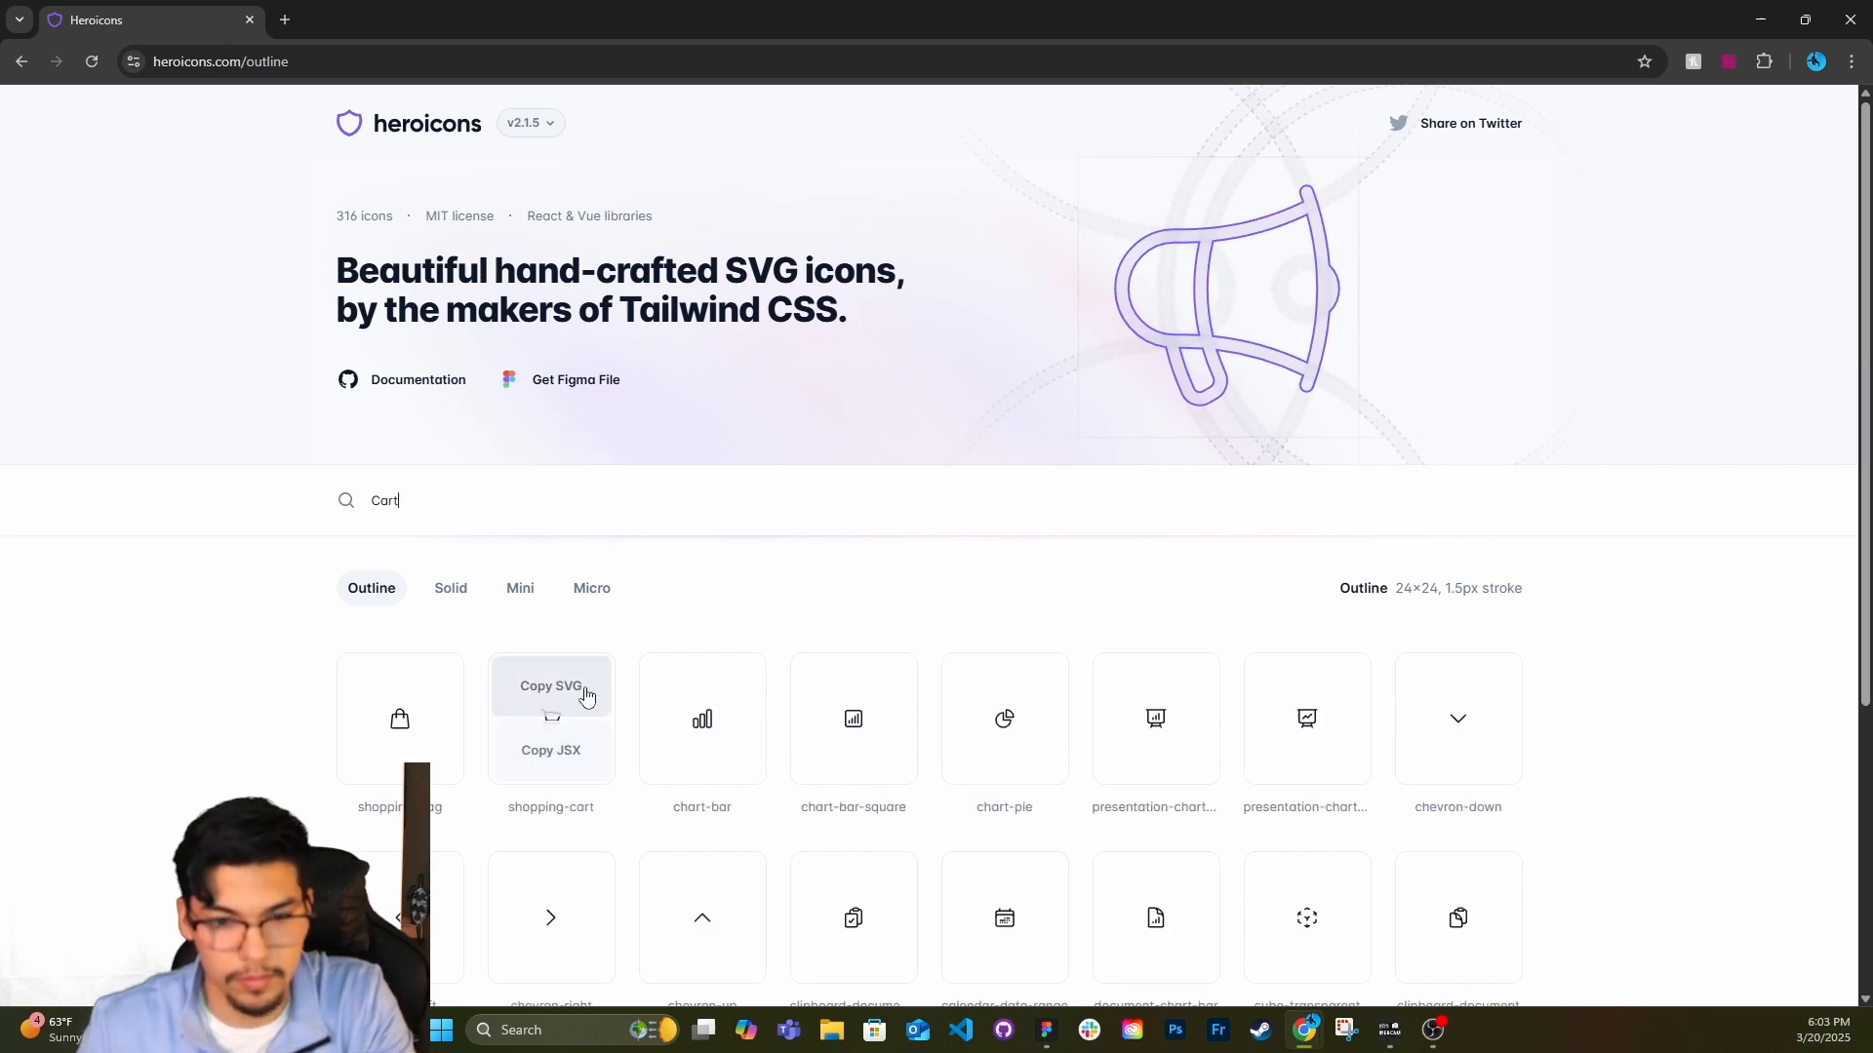
click(582, 687)
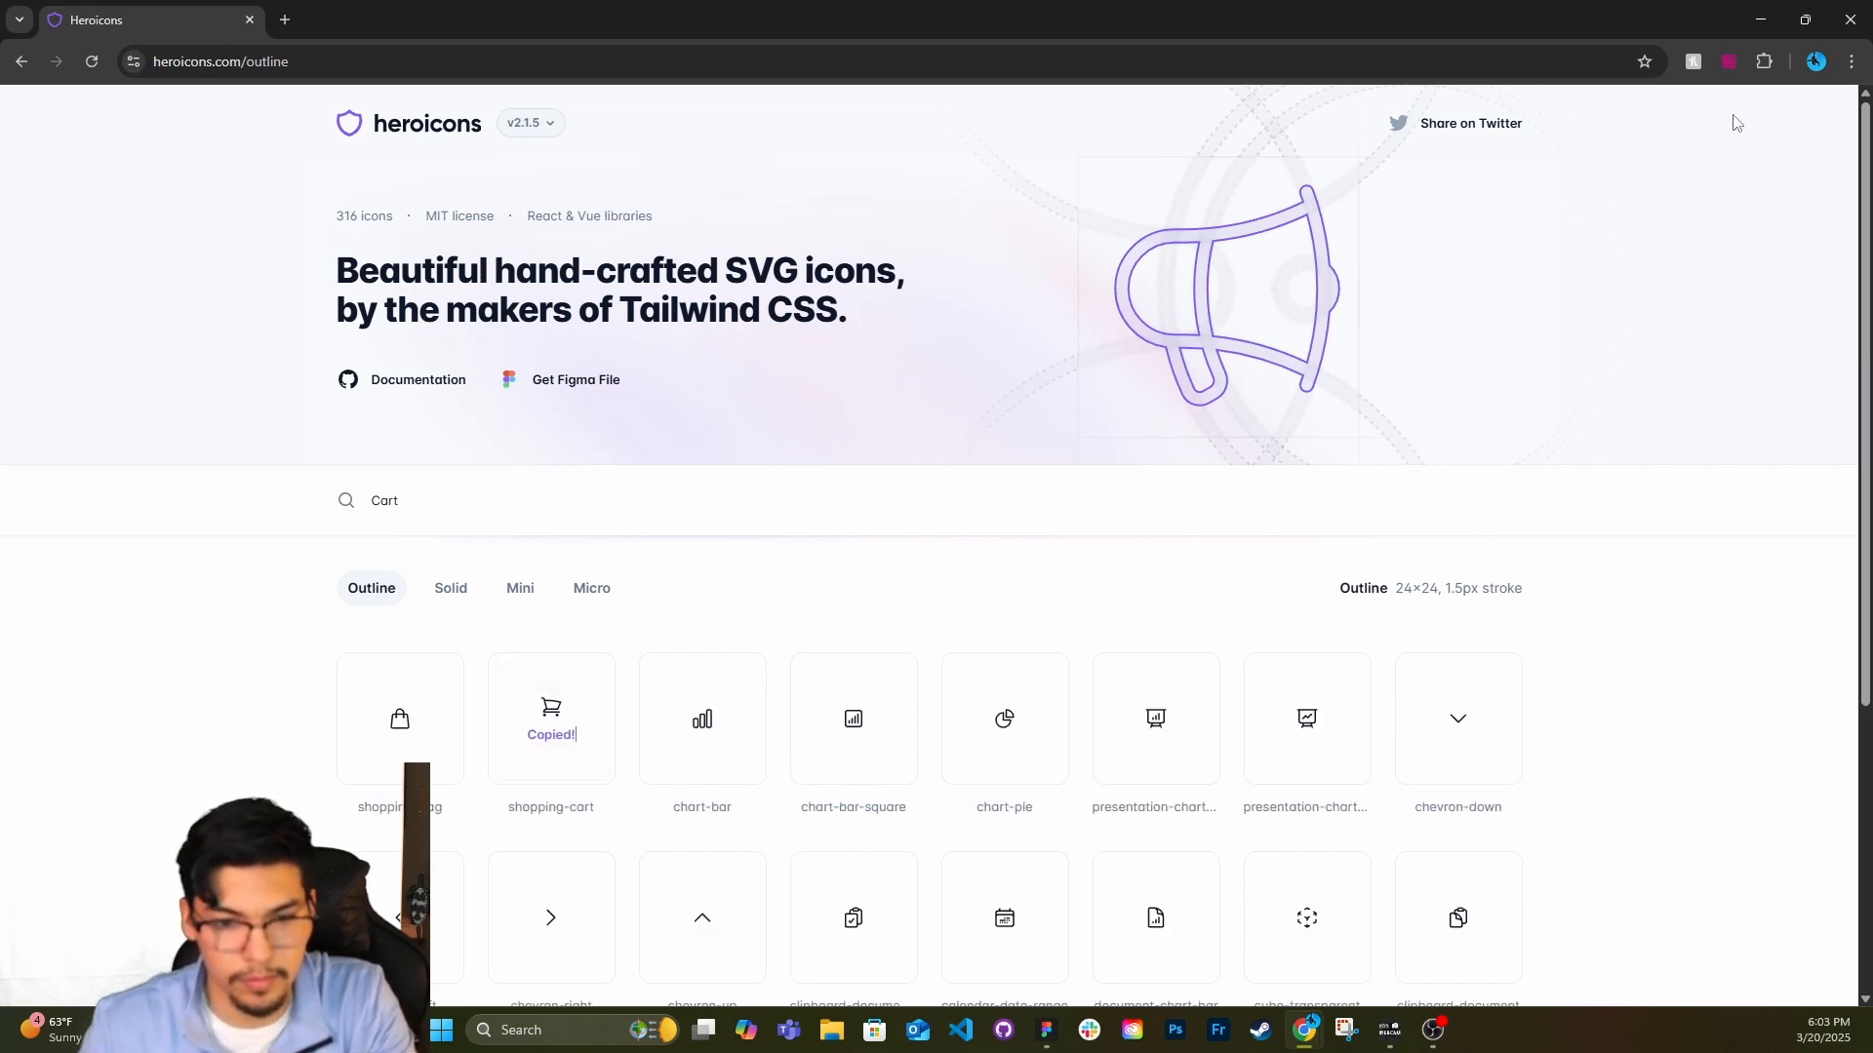
Return to Figma and paste the cart icon into the header beside the Customize button.
click(1804, 20)
click(1670, 172)
key(ctrl+v)
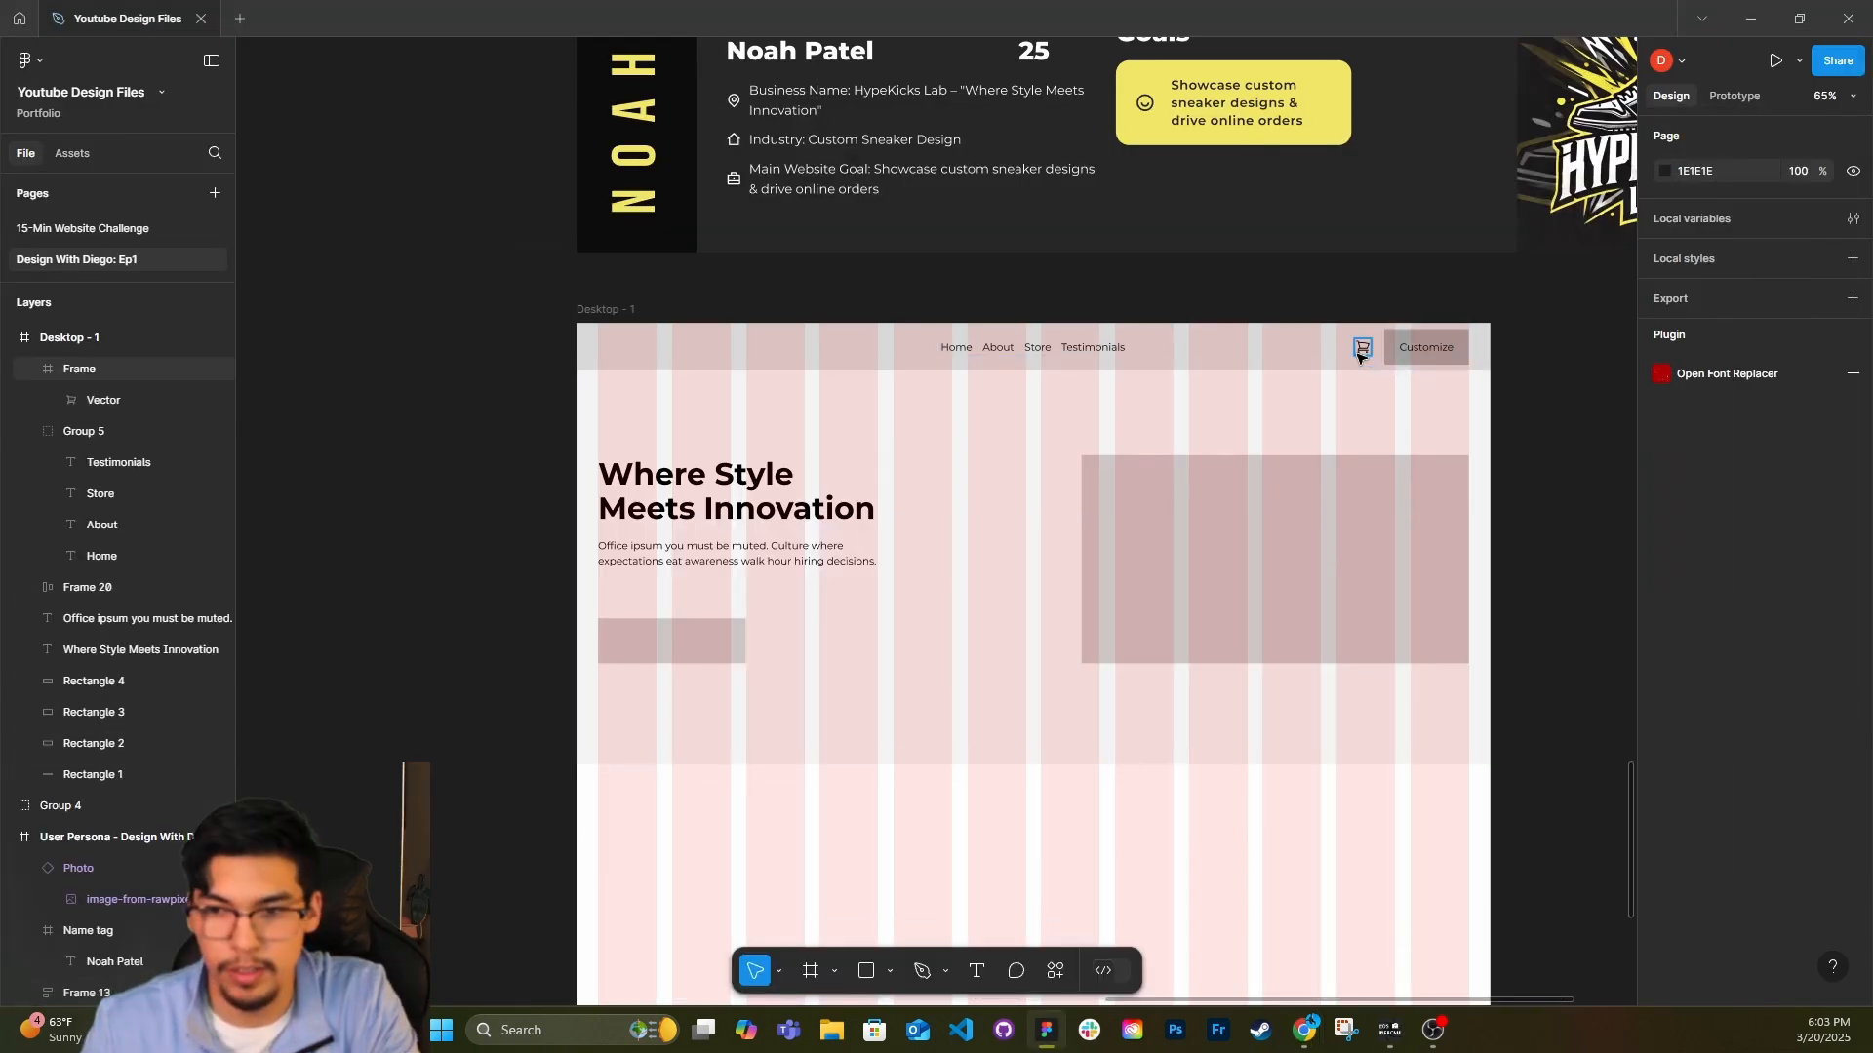
click(1358, 357)
click(1484, 469)
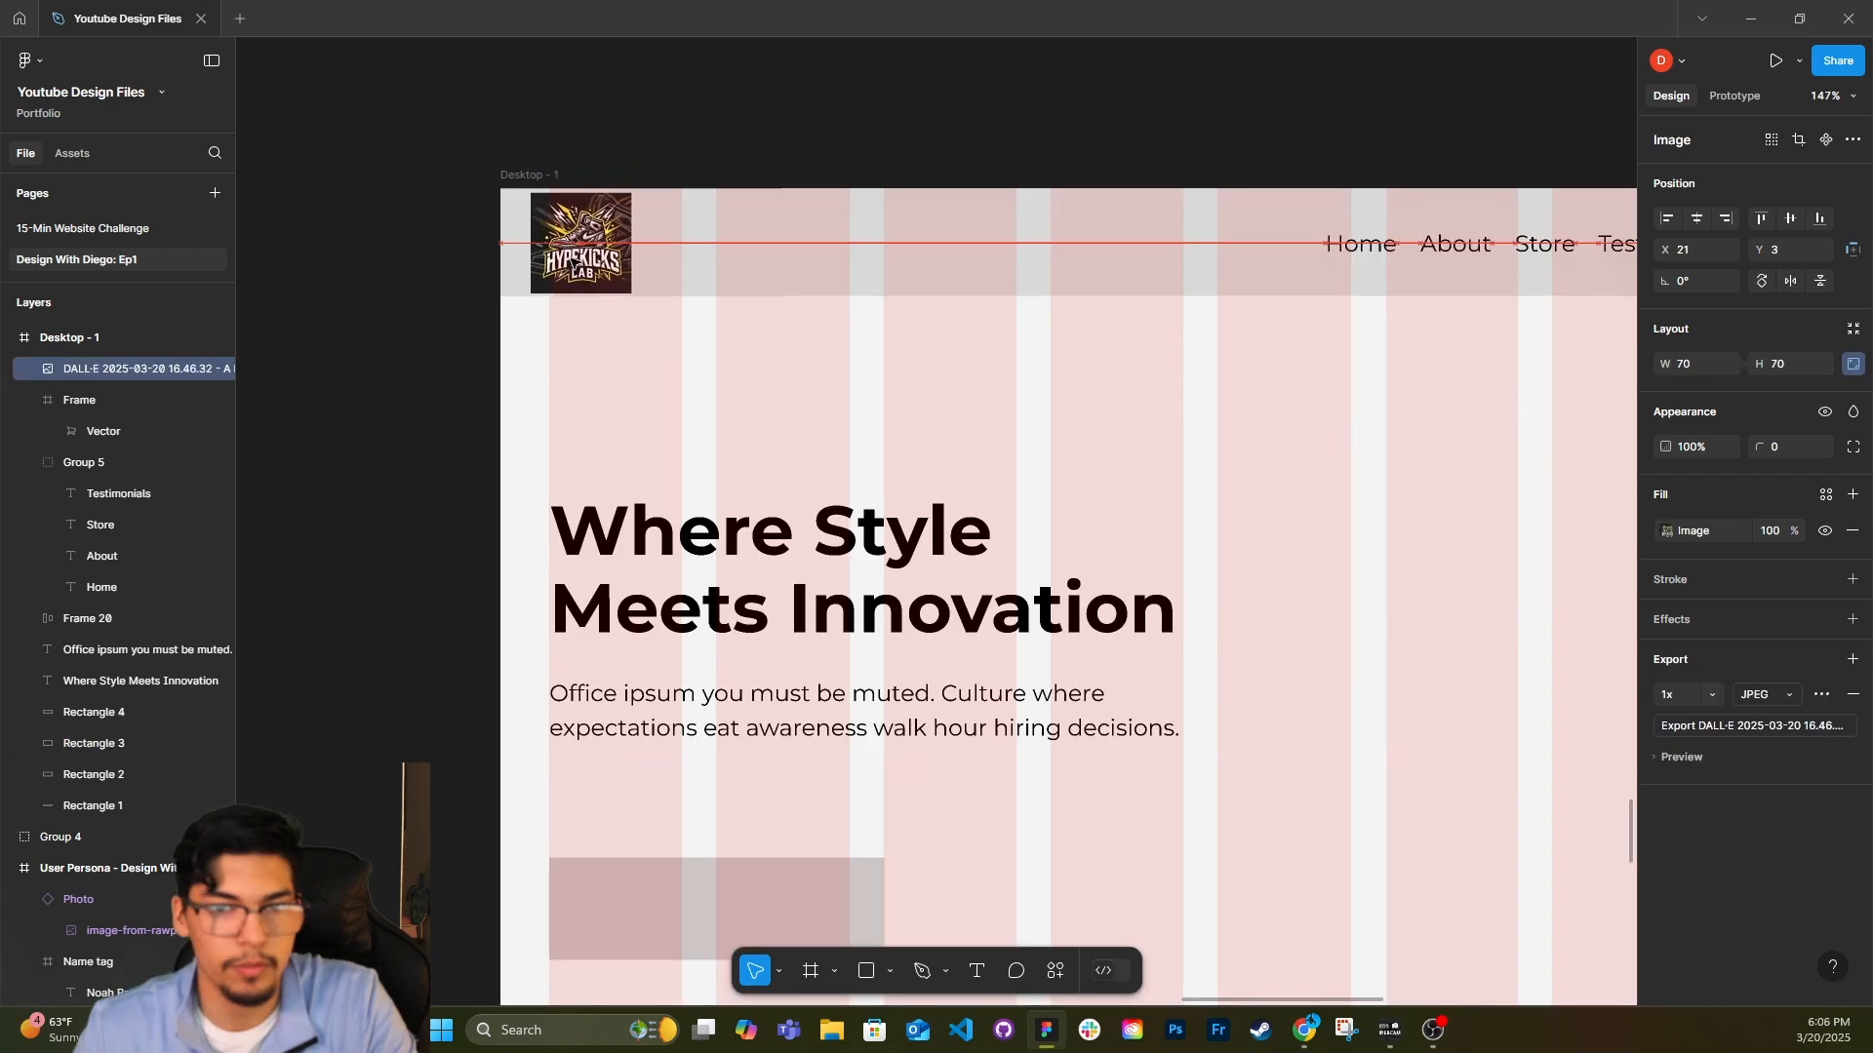
Align the HypeKicks Lab logo in the header with the first grid column at X 34, Y 3.
click(794, 363)
scroll(744, 459, down, 3)
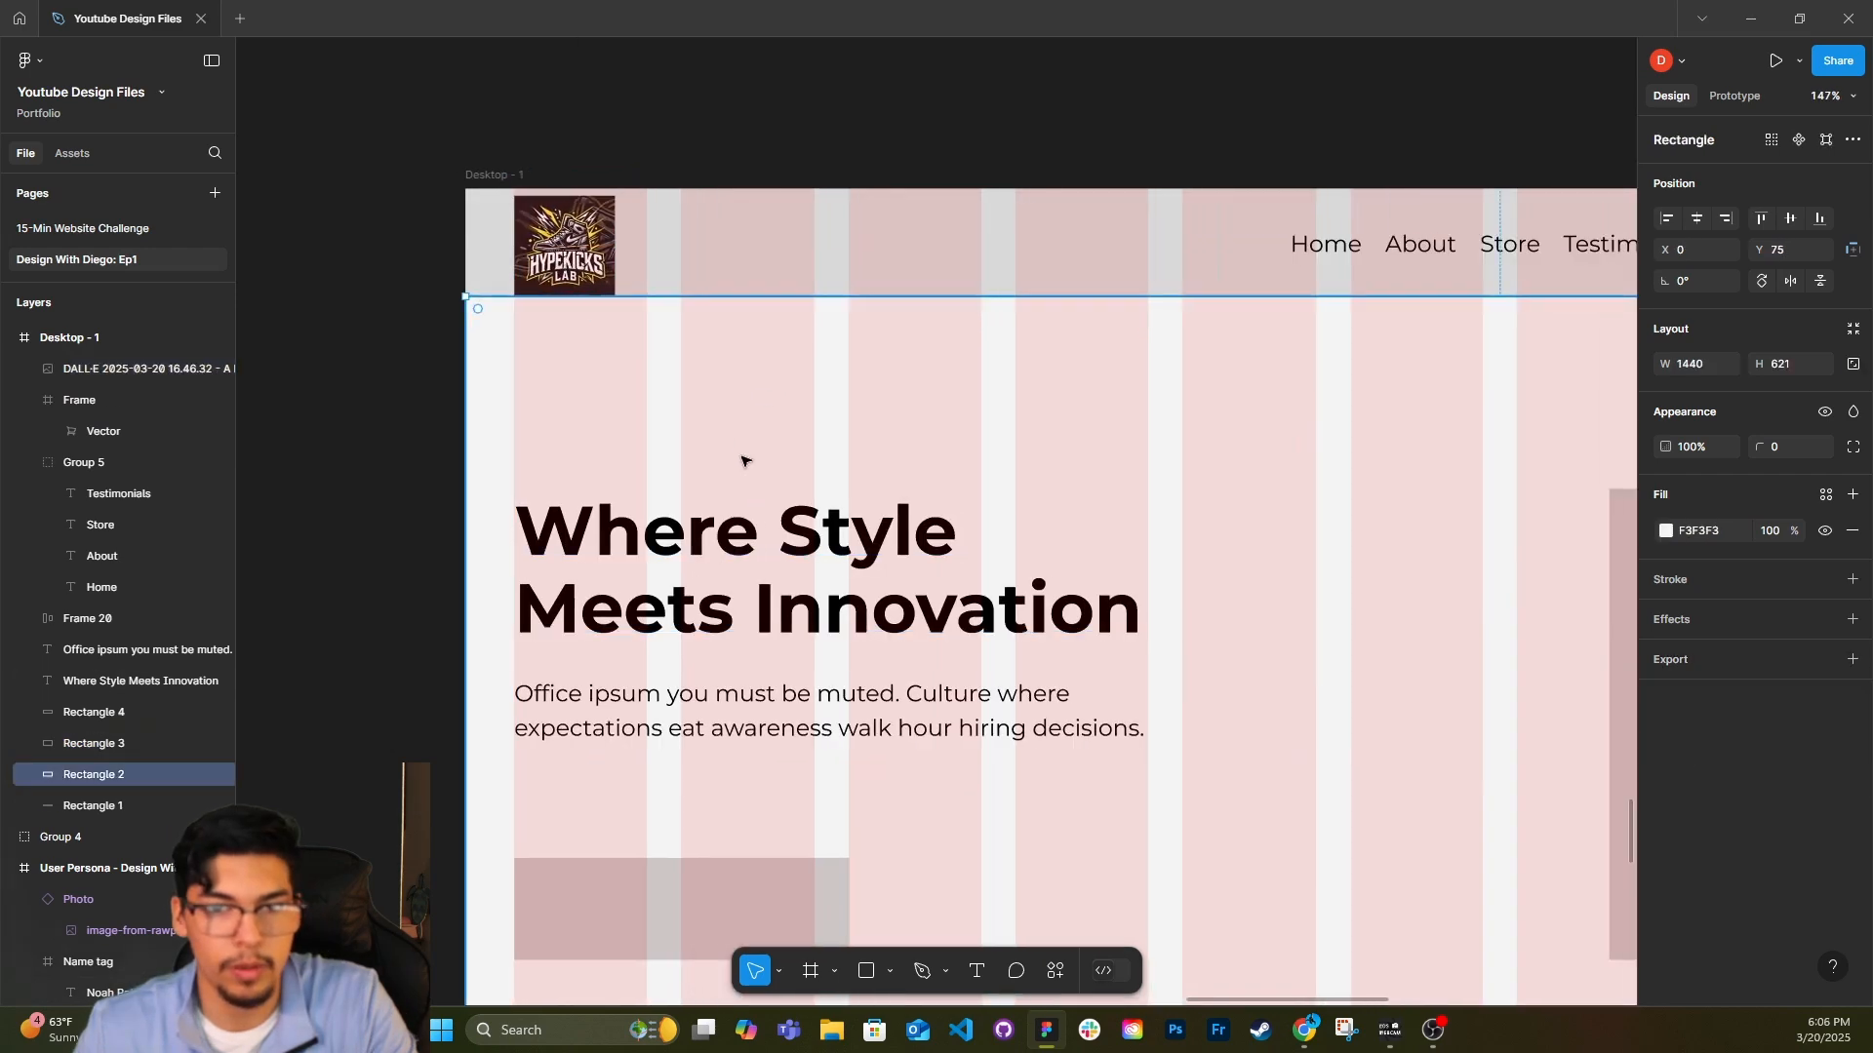
scroll(657, 400, down, 5)
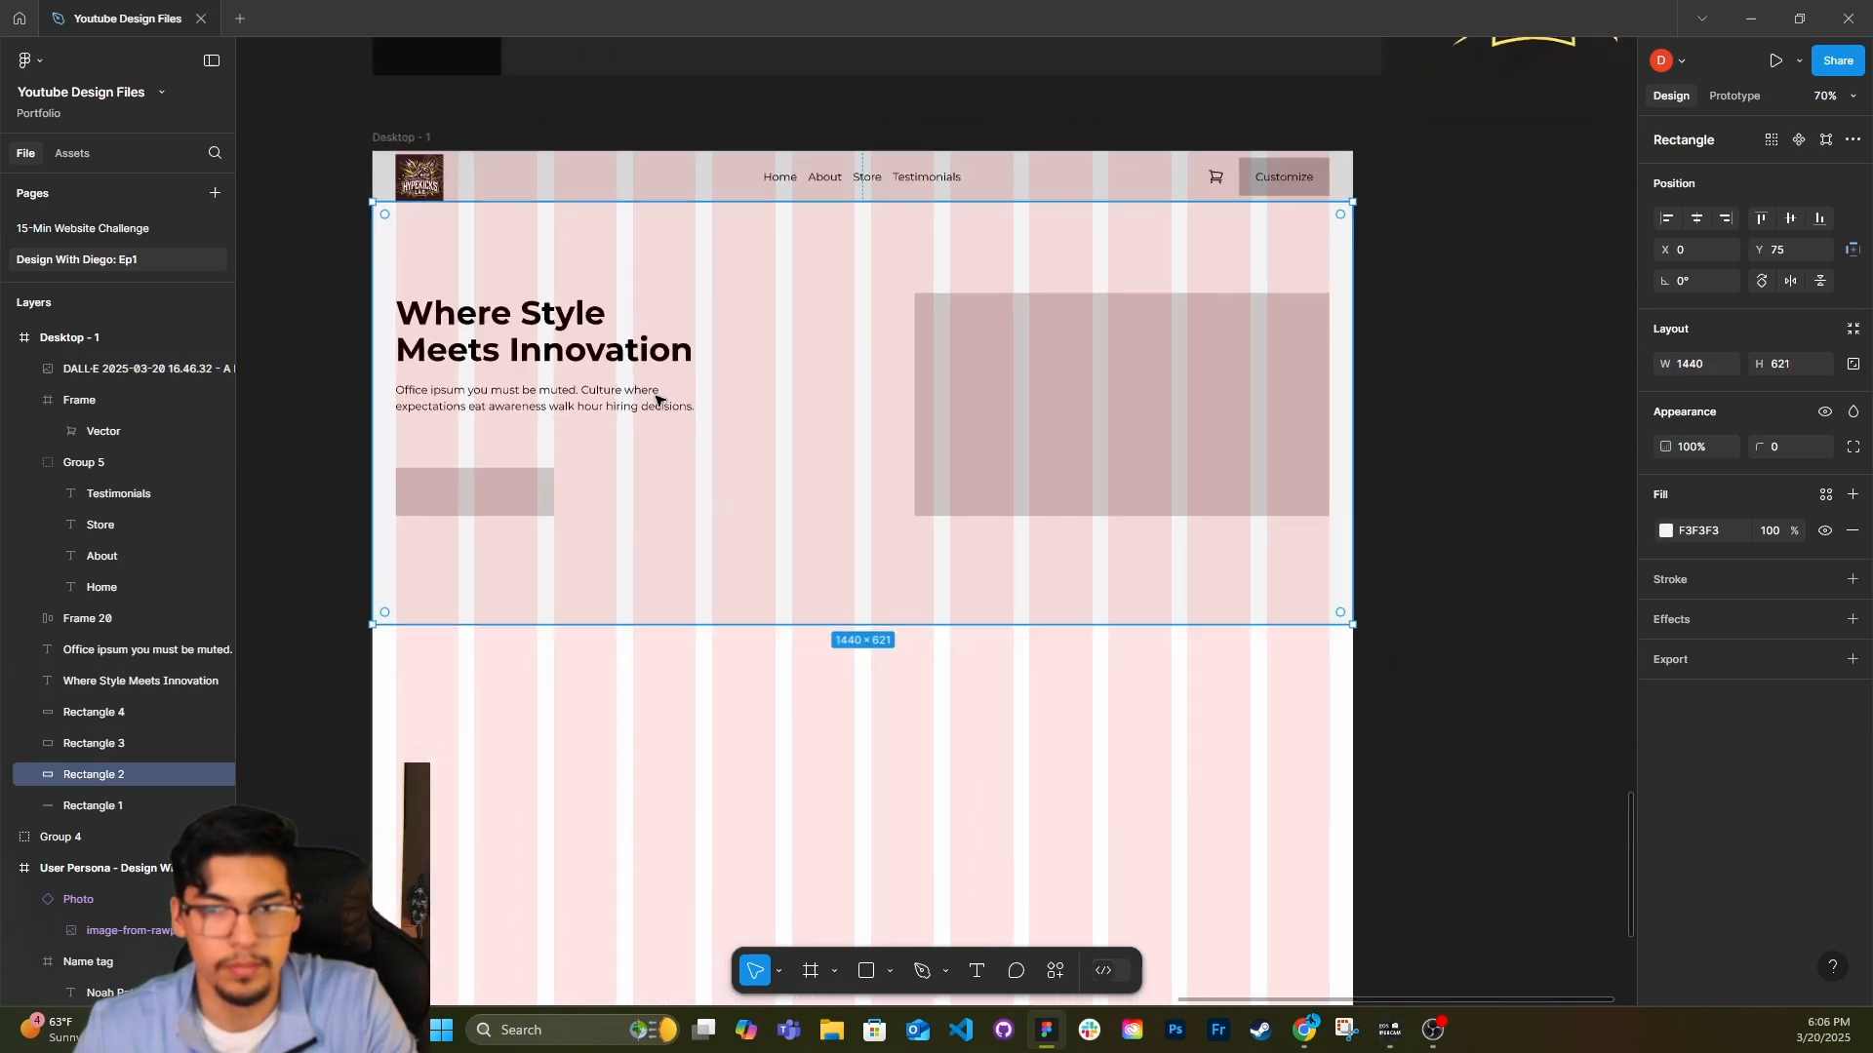
scroll(657, 398, down, 1)
scroll(594, 301, down, 1)
drag(458, 124, 466, 124)
click(759, 188)
scroll(865, 360, down, 1)
click(795, 649)
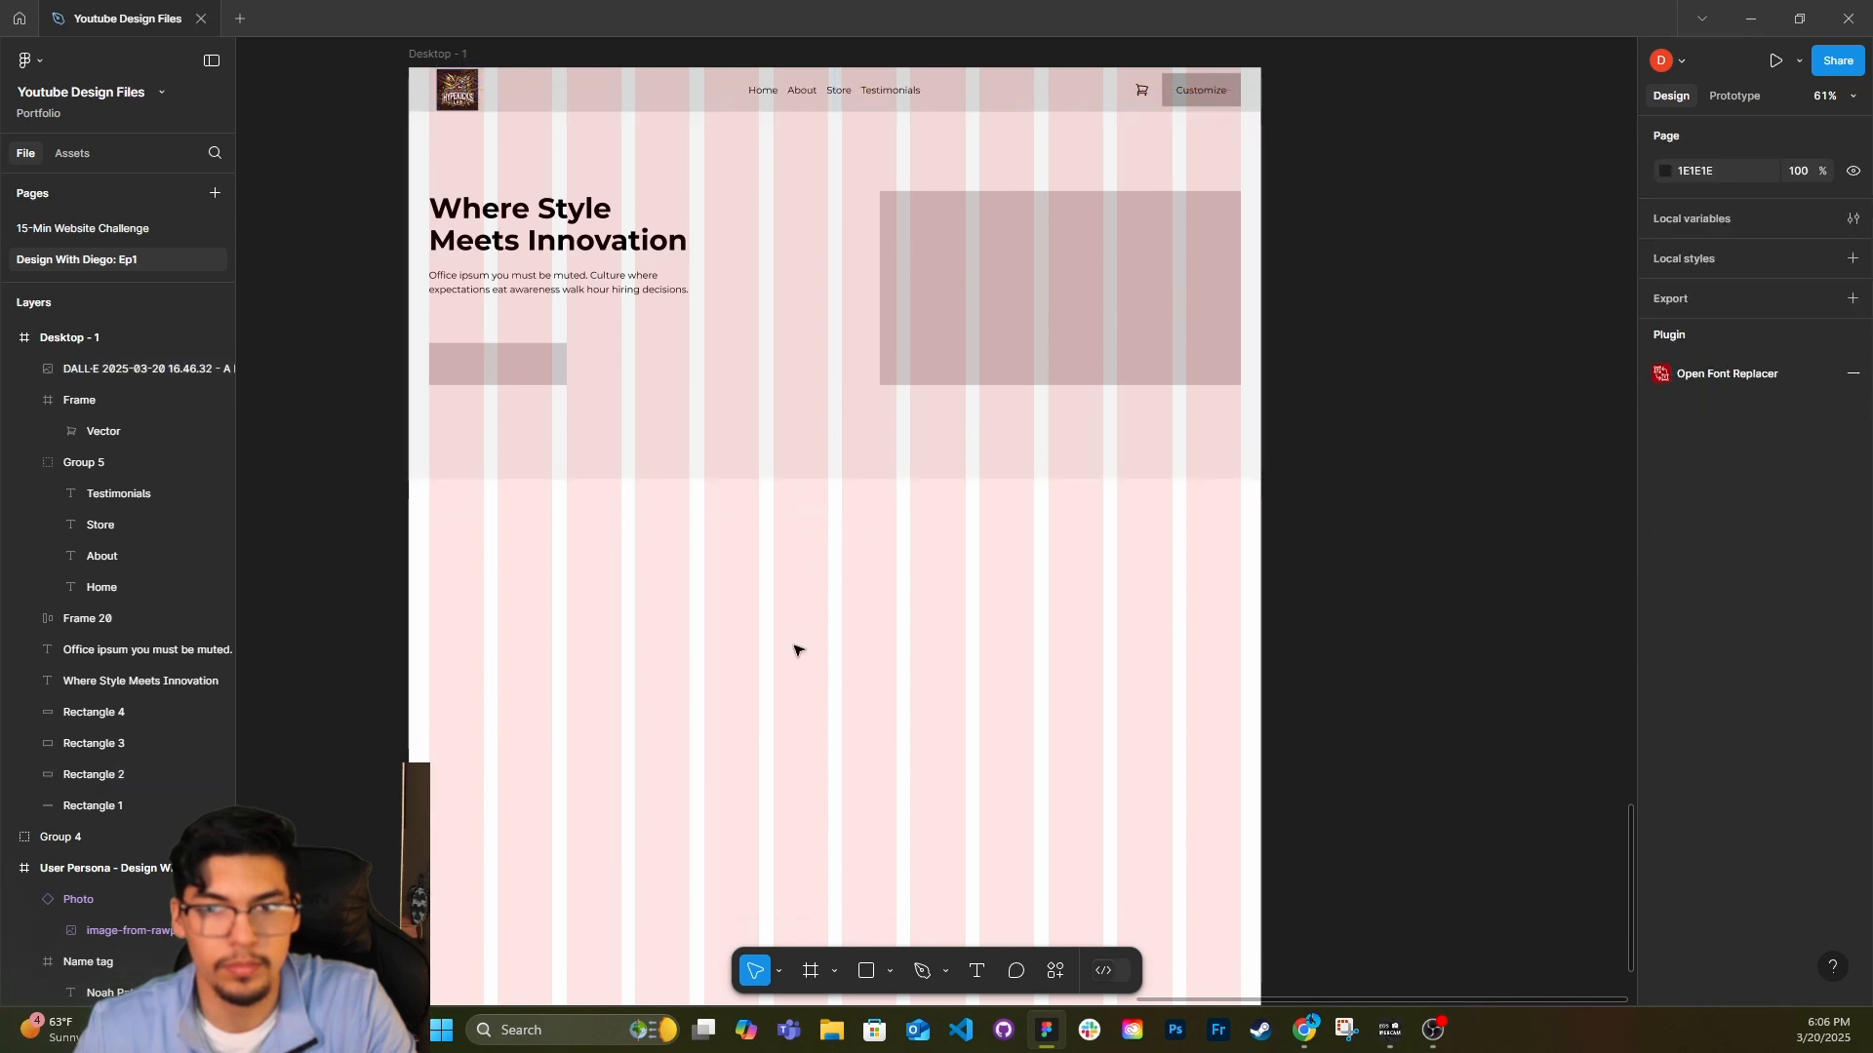
scroll(781, 624, down, 1)
drag(455, 60, 440, 60)
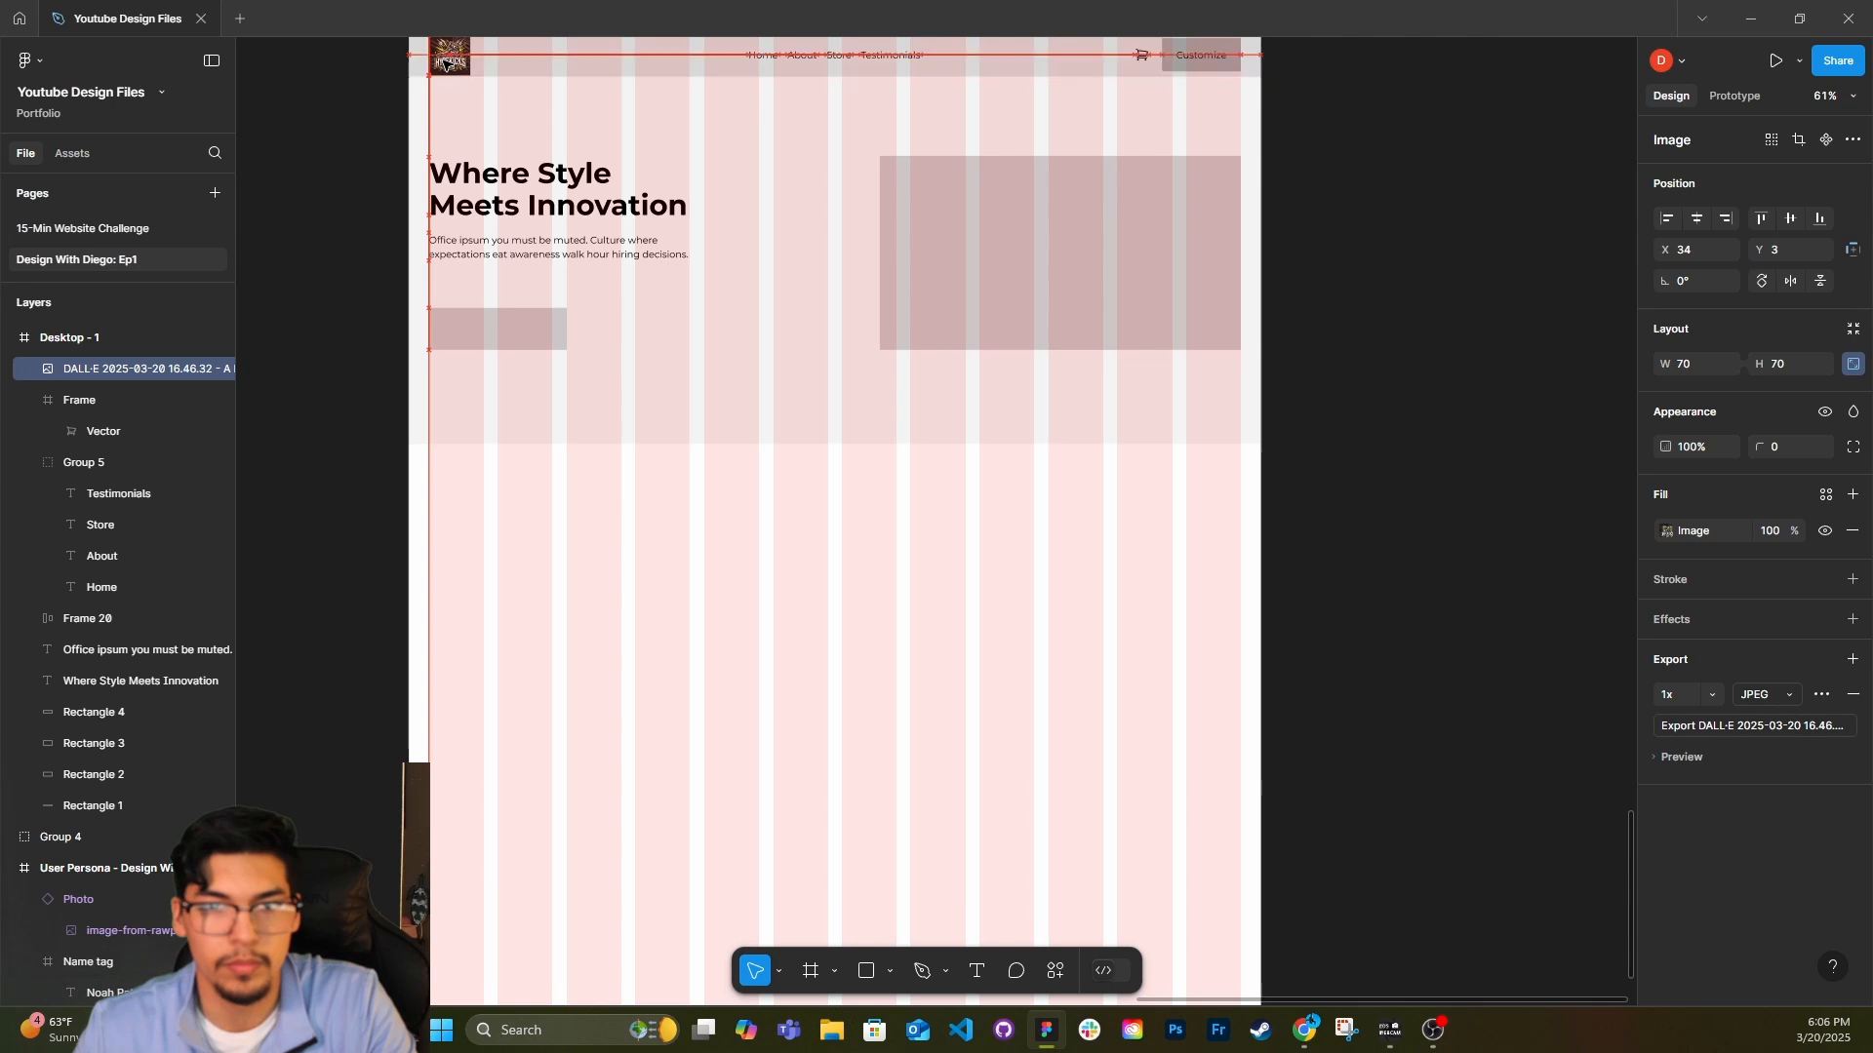
scroll(666, 617, up, 1)
click(667, 616)
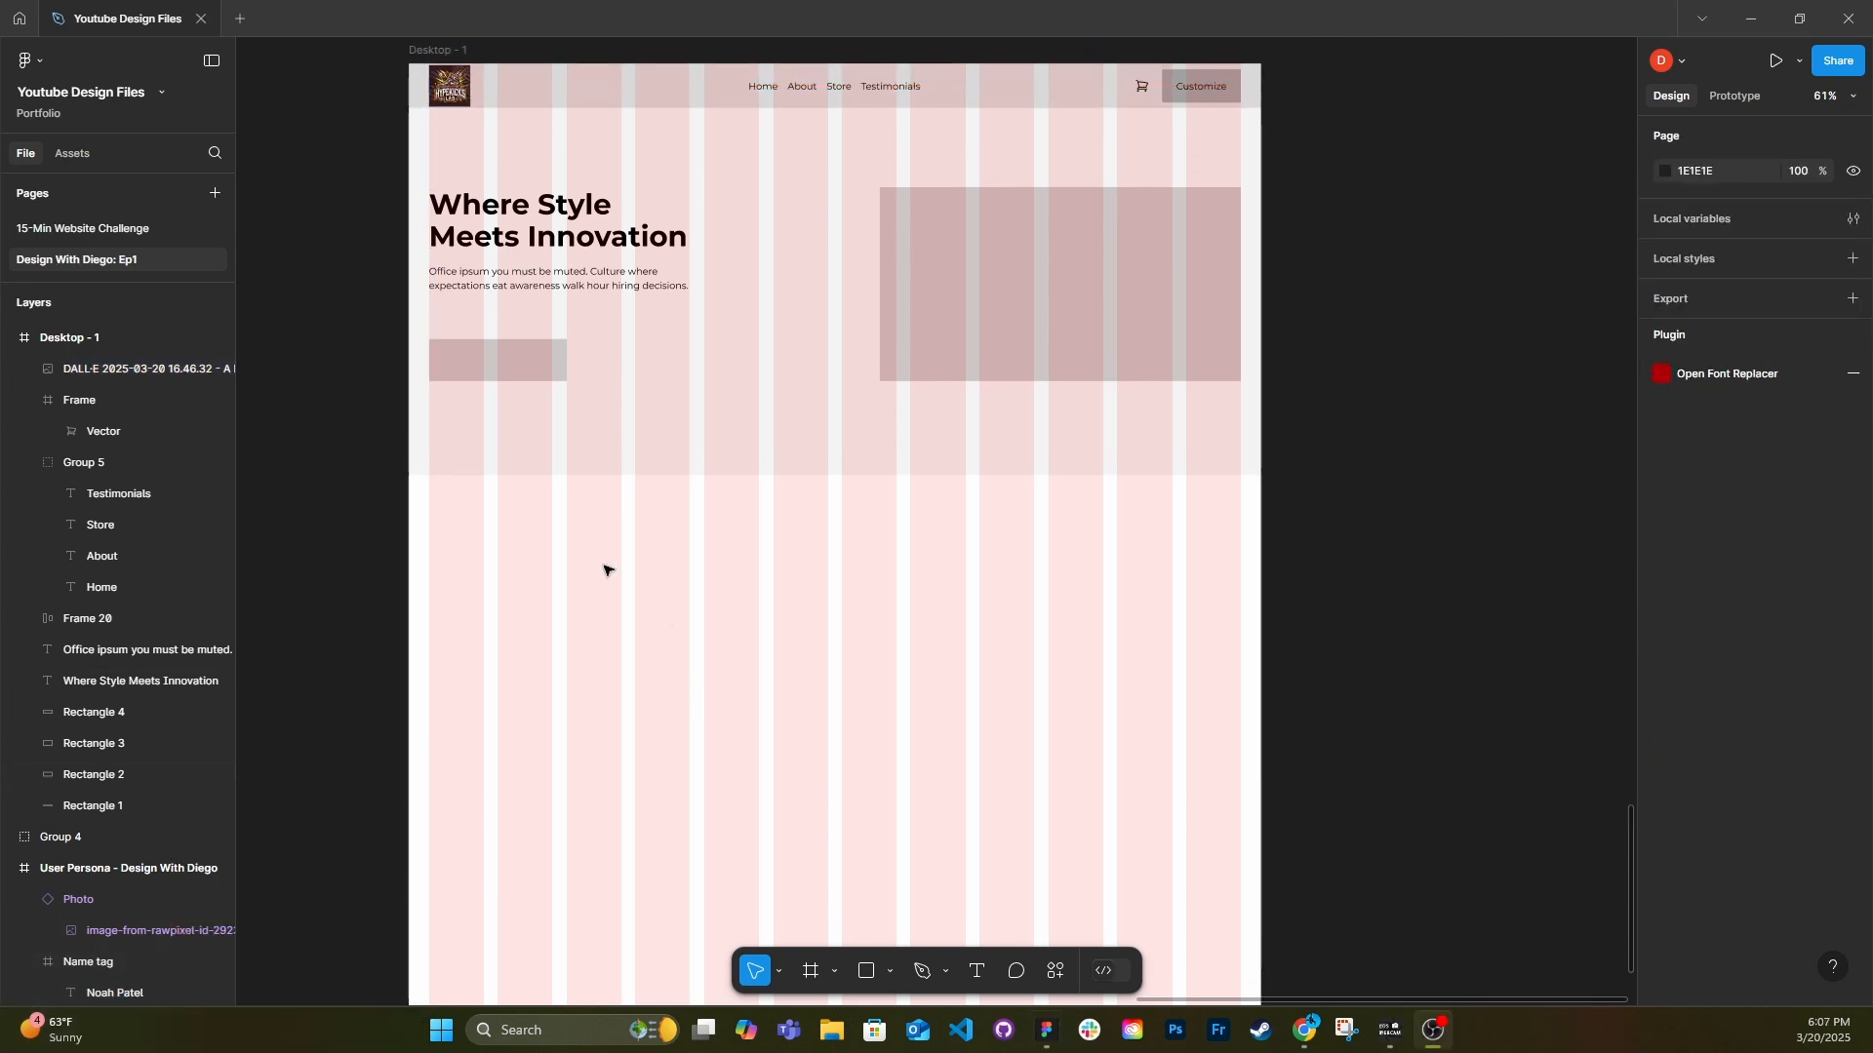
Draw a 441 × 401 rectangle below the hero and duplicate it into a row of three product placeholders across the grid.
key(r)
mouse_move(502, 531)
mouse_down()
mouse_move(689, 679)
mouse_move(506, 618)
mouse_move(692, 613)
mouse_move(684, 630)
mouse_up()
drag(644, 698, 640, 783)
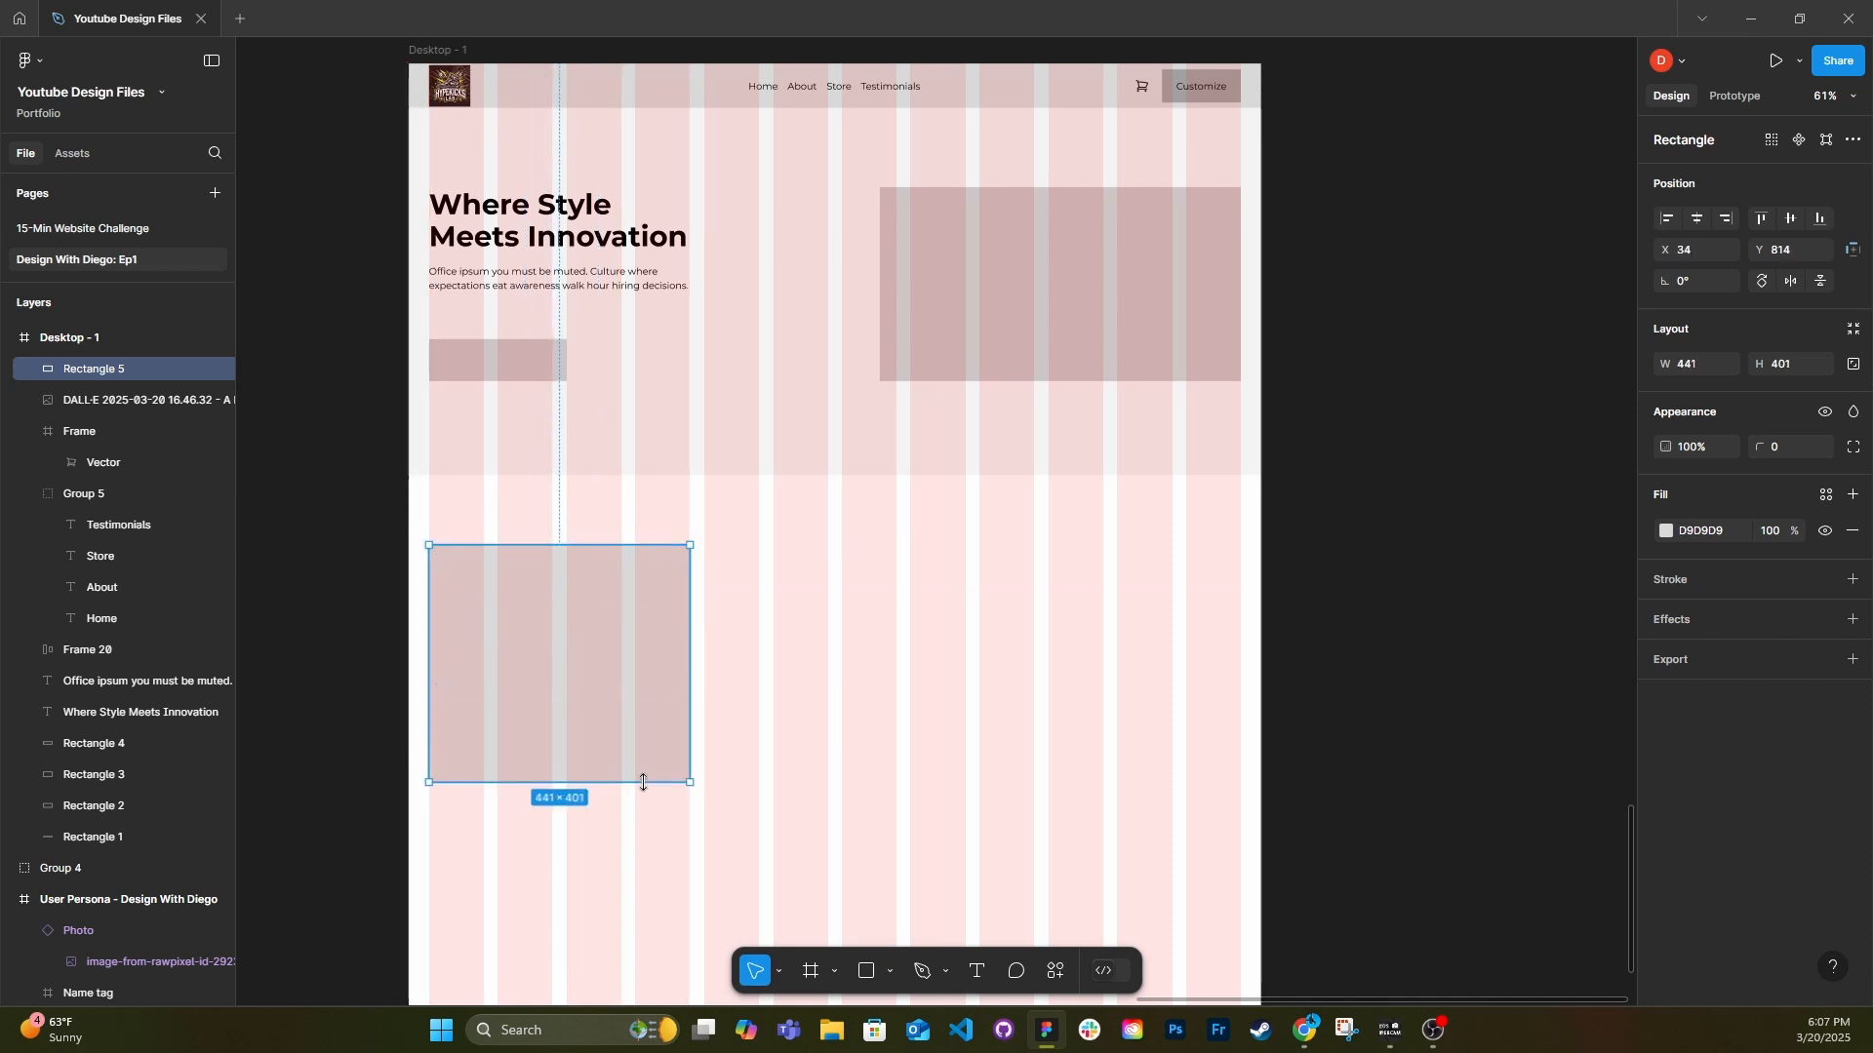
alt+drag(587, 659, 1115, 665)
drag(1157, 837, 610, 627)
drag(845, 618, 846, 663)
Duplicate the hero headline, change the copy to "Popular Products" and place it above the first product placeholder at X 34.
click(488, 211)
alt+drag(488, 211, 574, 514)
text(Popular P)
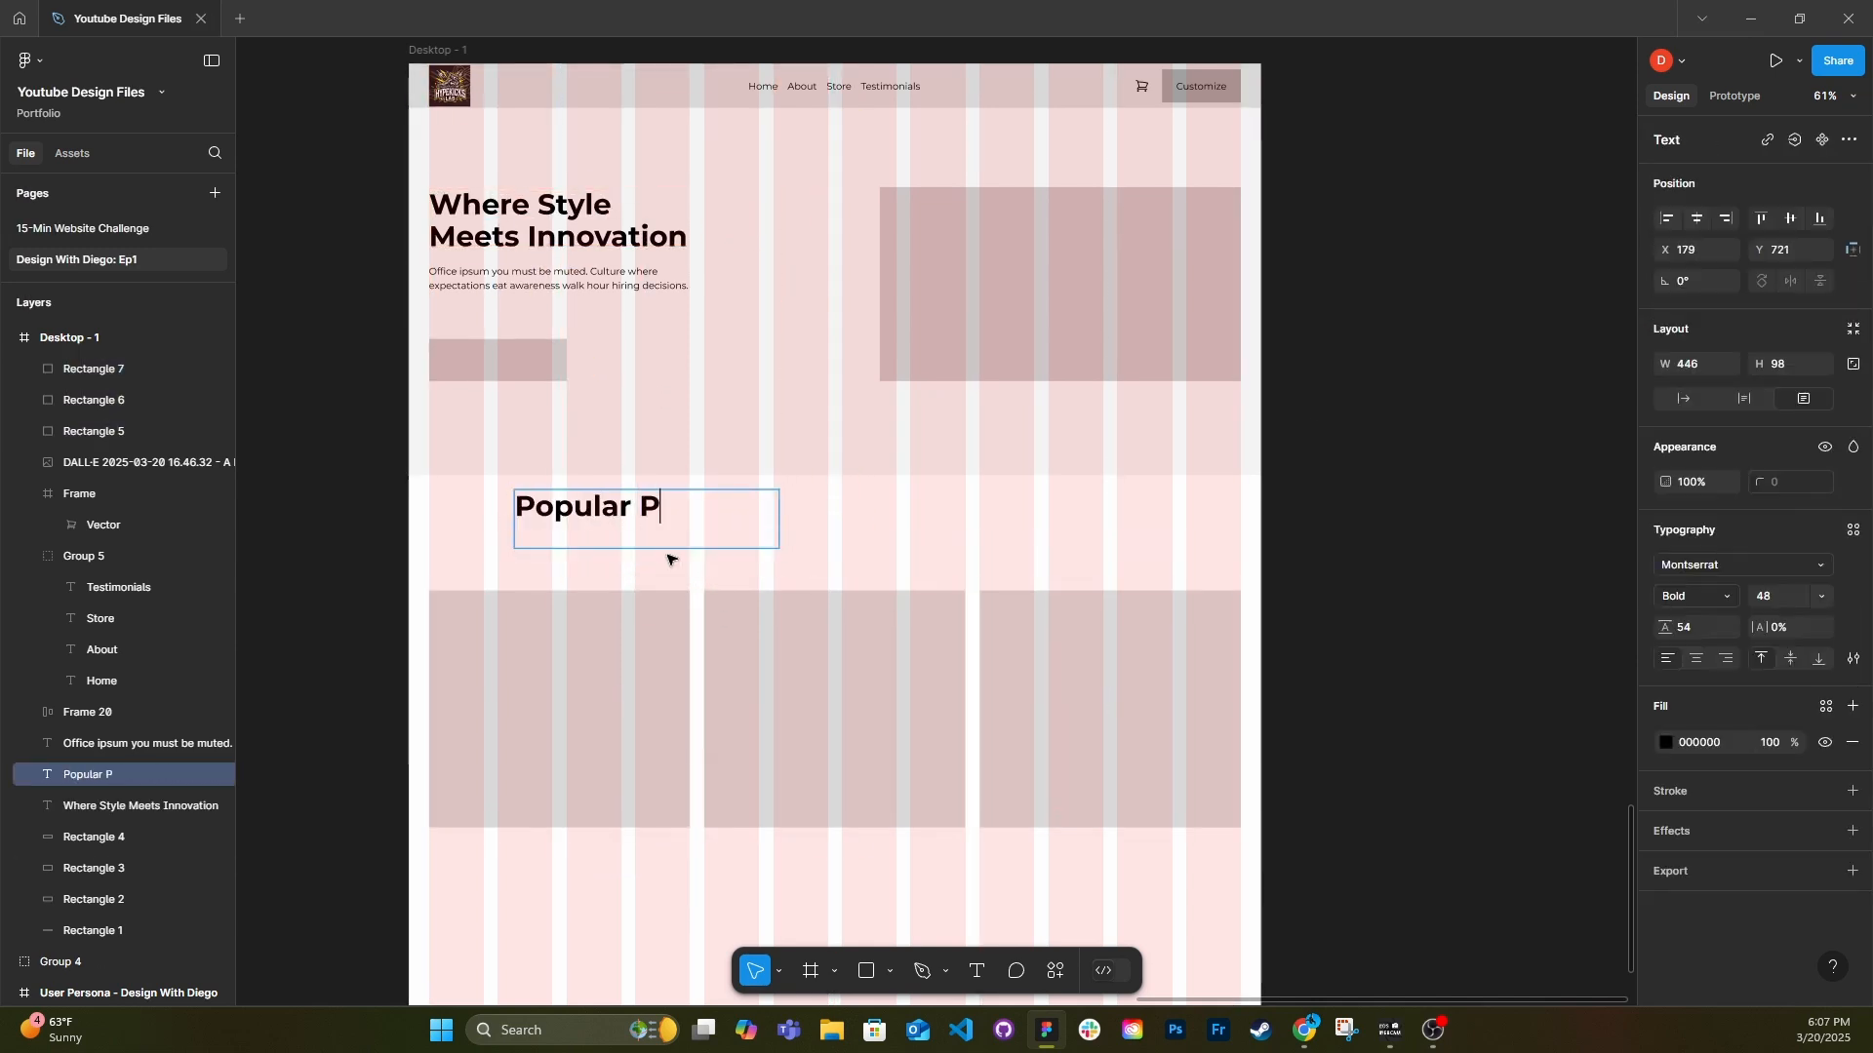
text(roducts)
key(Escape)
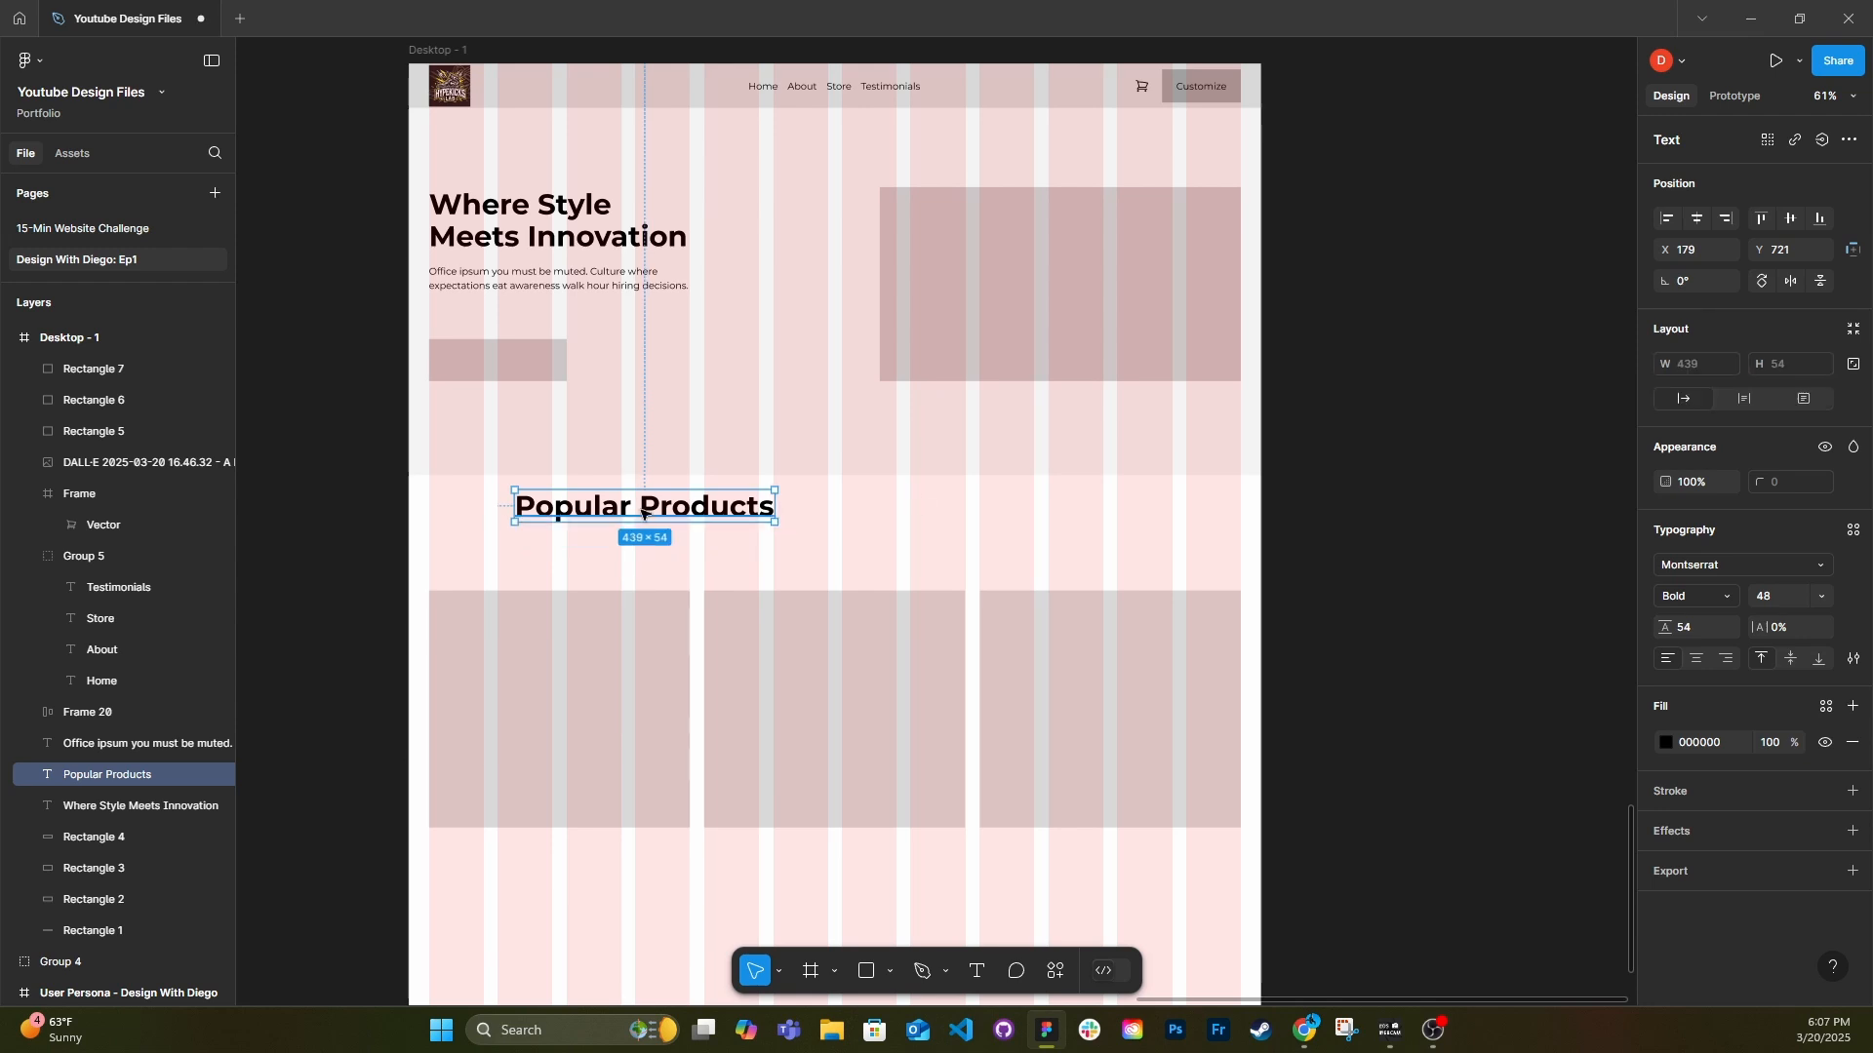
drag(643, 514, 557, 565)
Set the vertical spacing between the Popular Products heading and the first product placeholder to 32.
shift+click(559, 709)
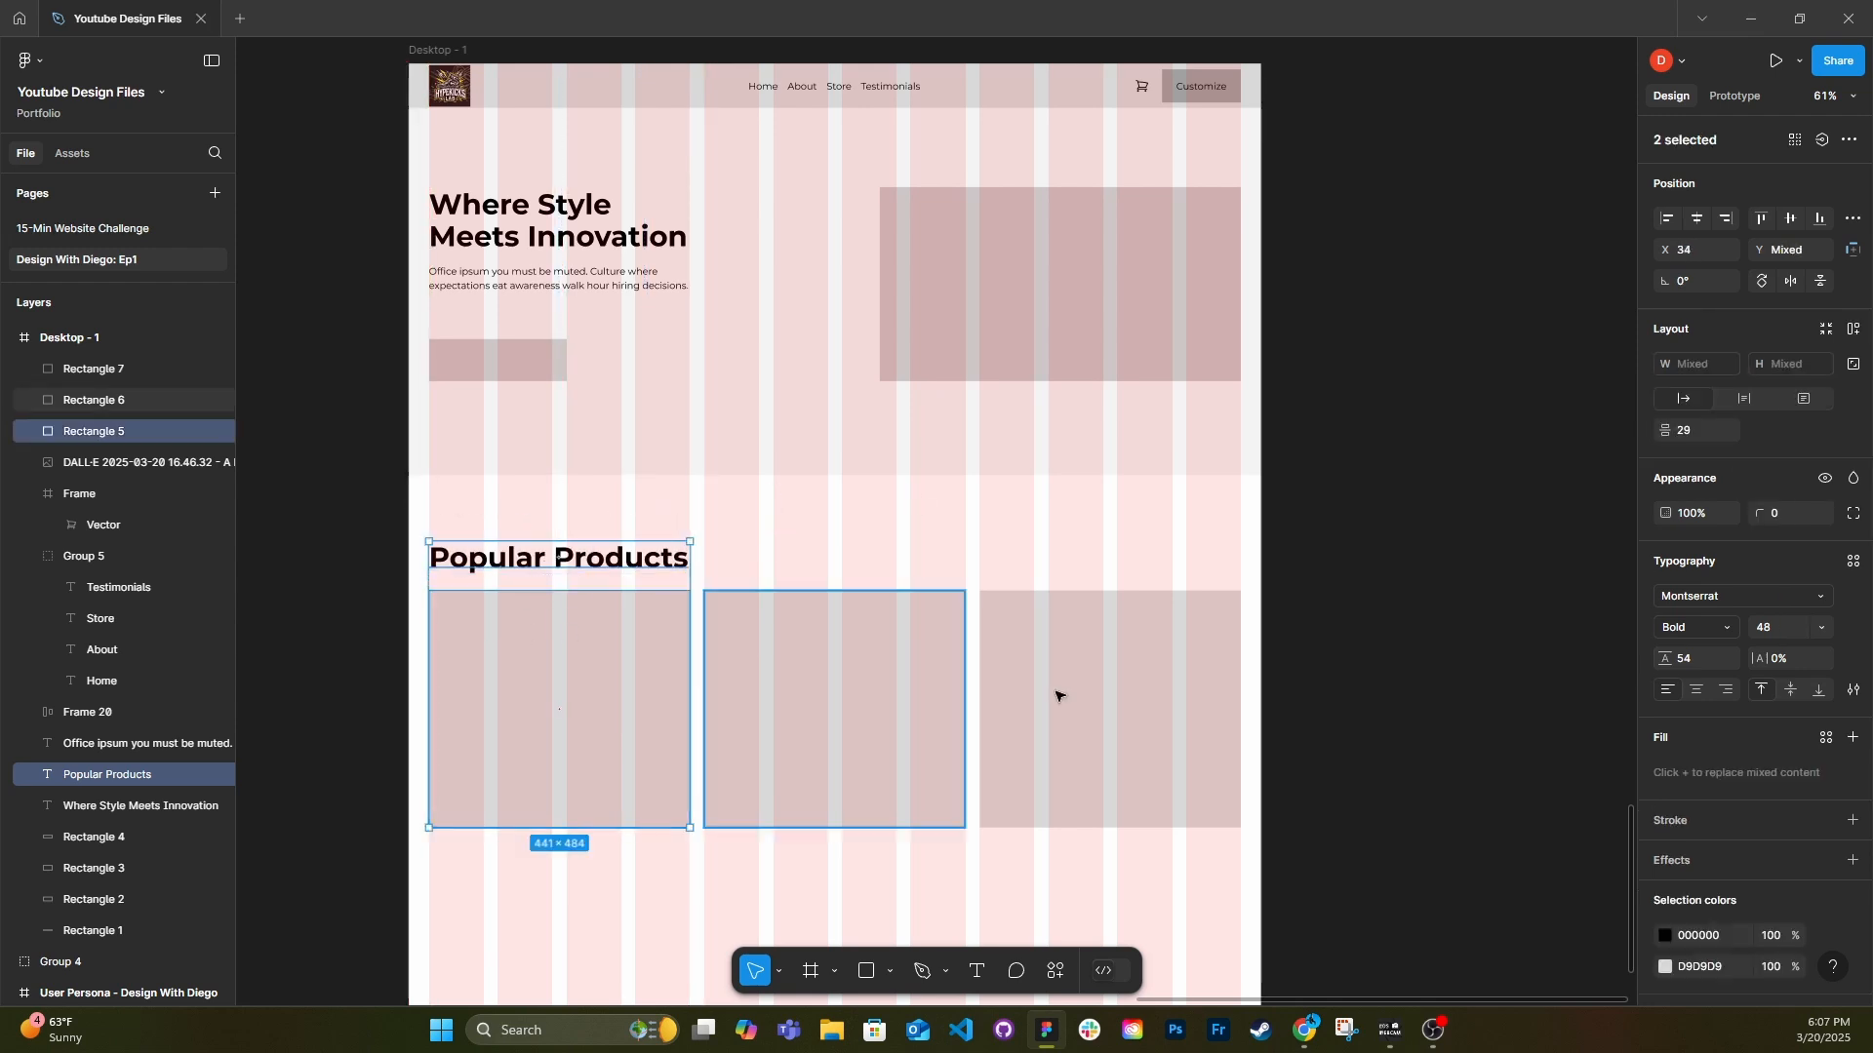
click(1706, 437)
key(Return)
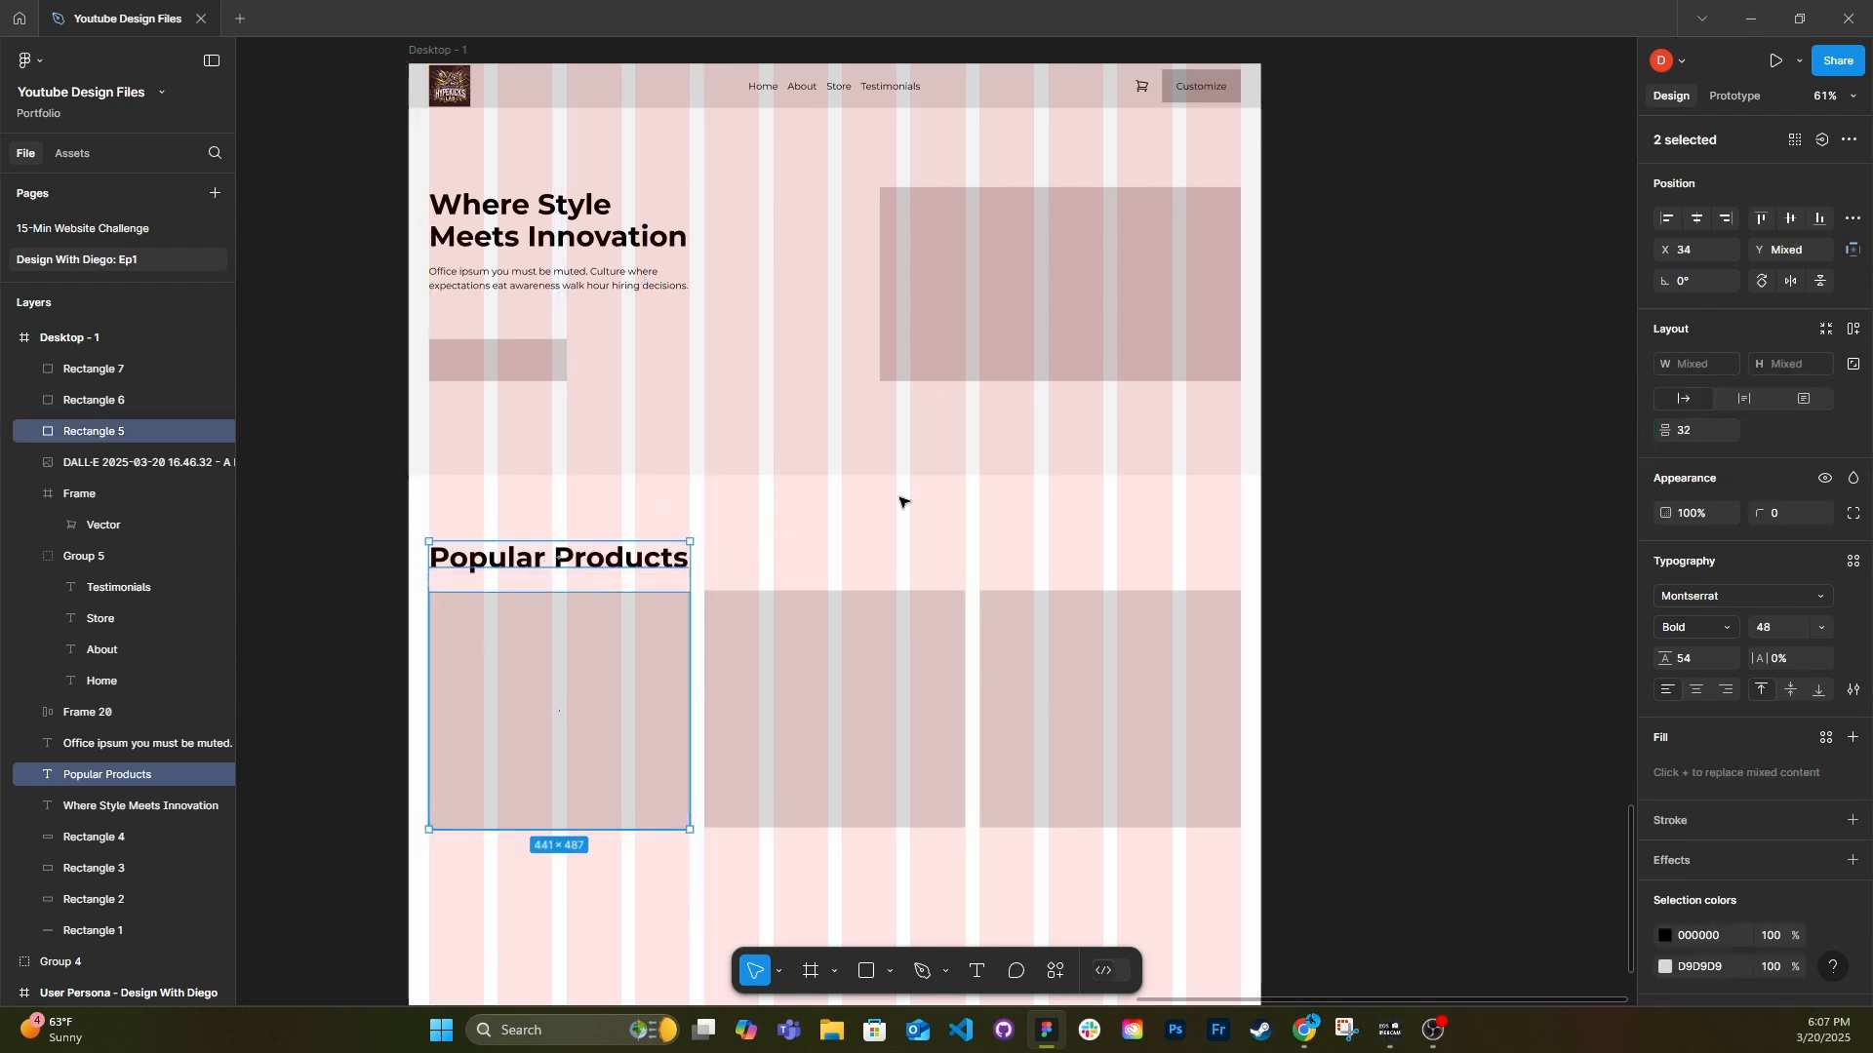
click(936, 523)
Bottom-align the three product placeholders so they all sit at Y 894.
drag(1111, 893, 540, 789)
click(629, 660)
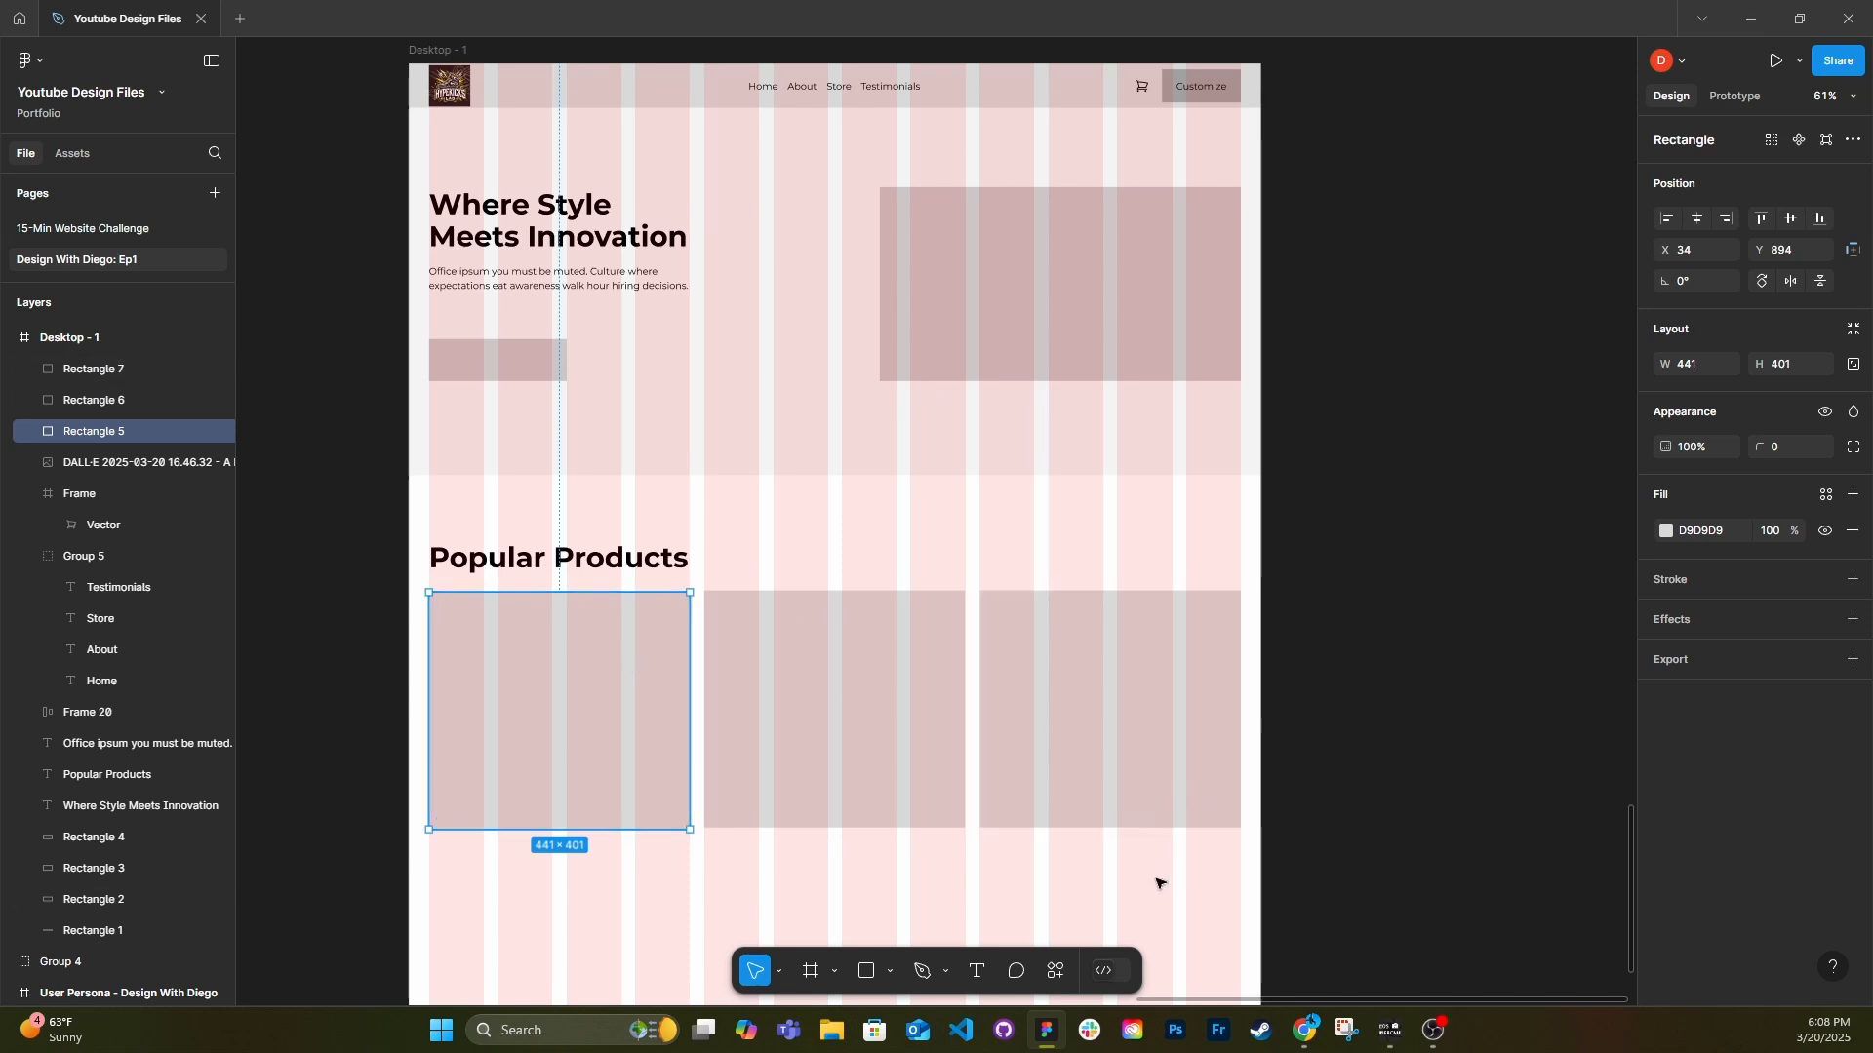
drag(1157, 882, 605, 761)
click(1819, 218)
drag(1134, 879, 649, 795)
scroll(676, 889, down, 3)
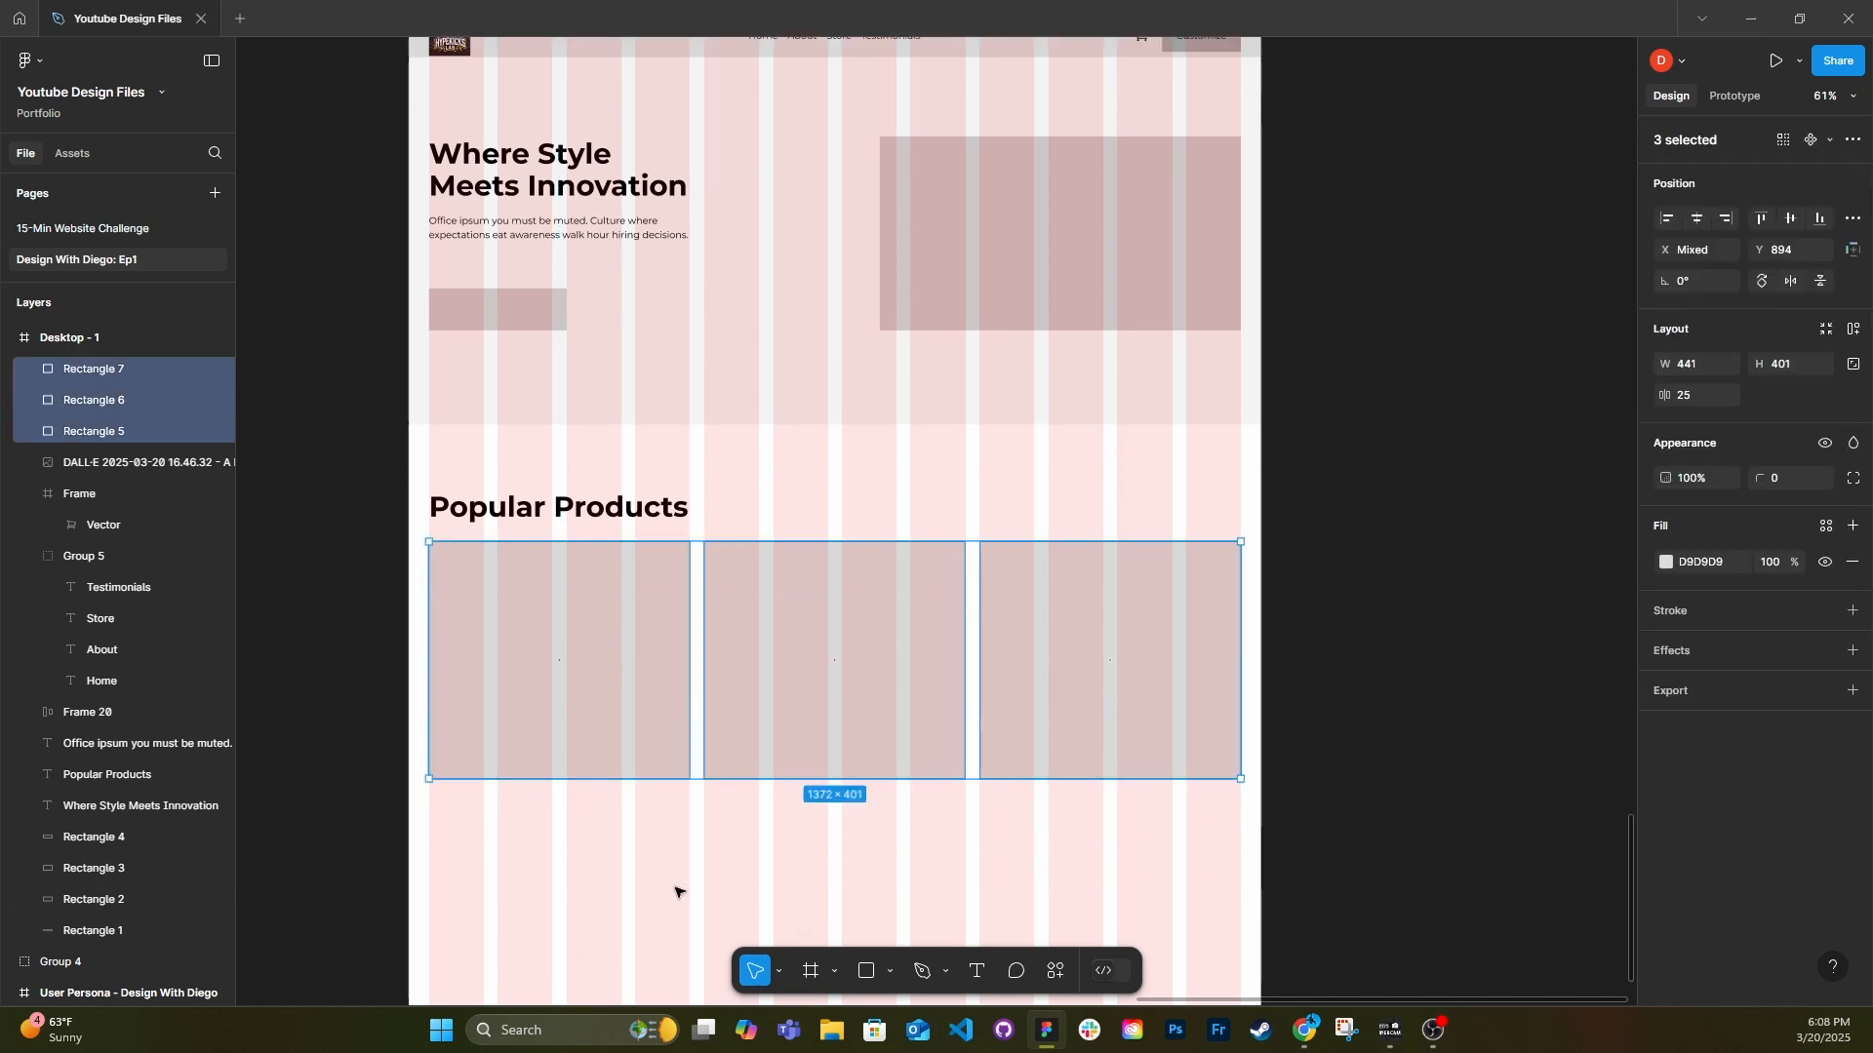
click(689, 816)
Duplicate the hero paragraph beneath the first product placeholder, replace its text with "Random Shoe Name" and set it to auto width.
scroll(627, 786, down, 1)
scroll(530, 698, left, 2)
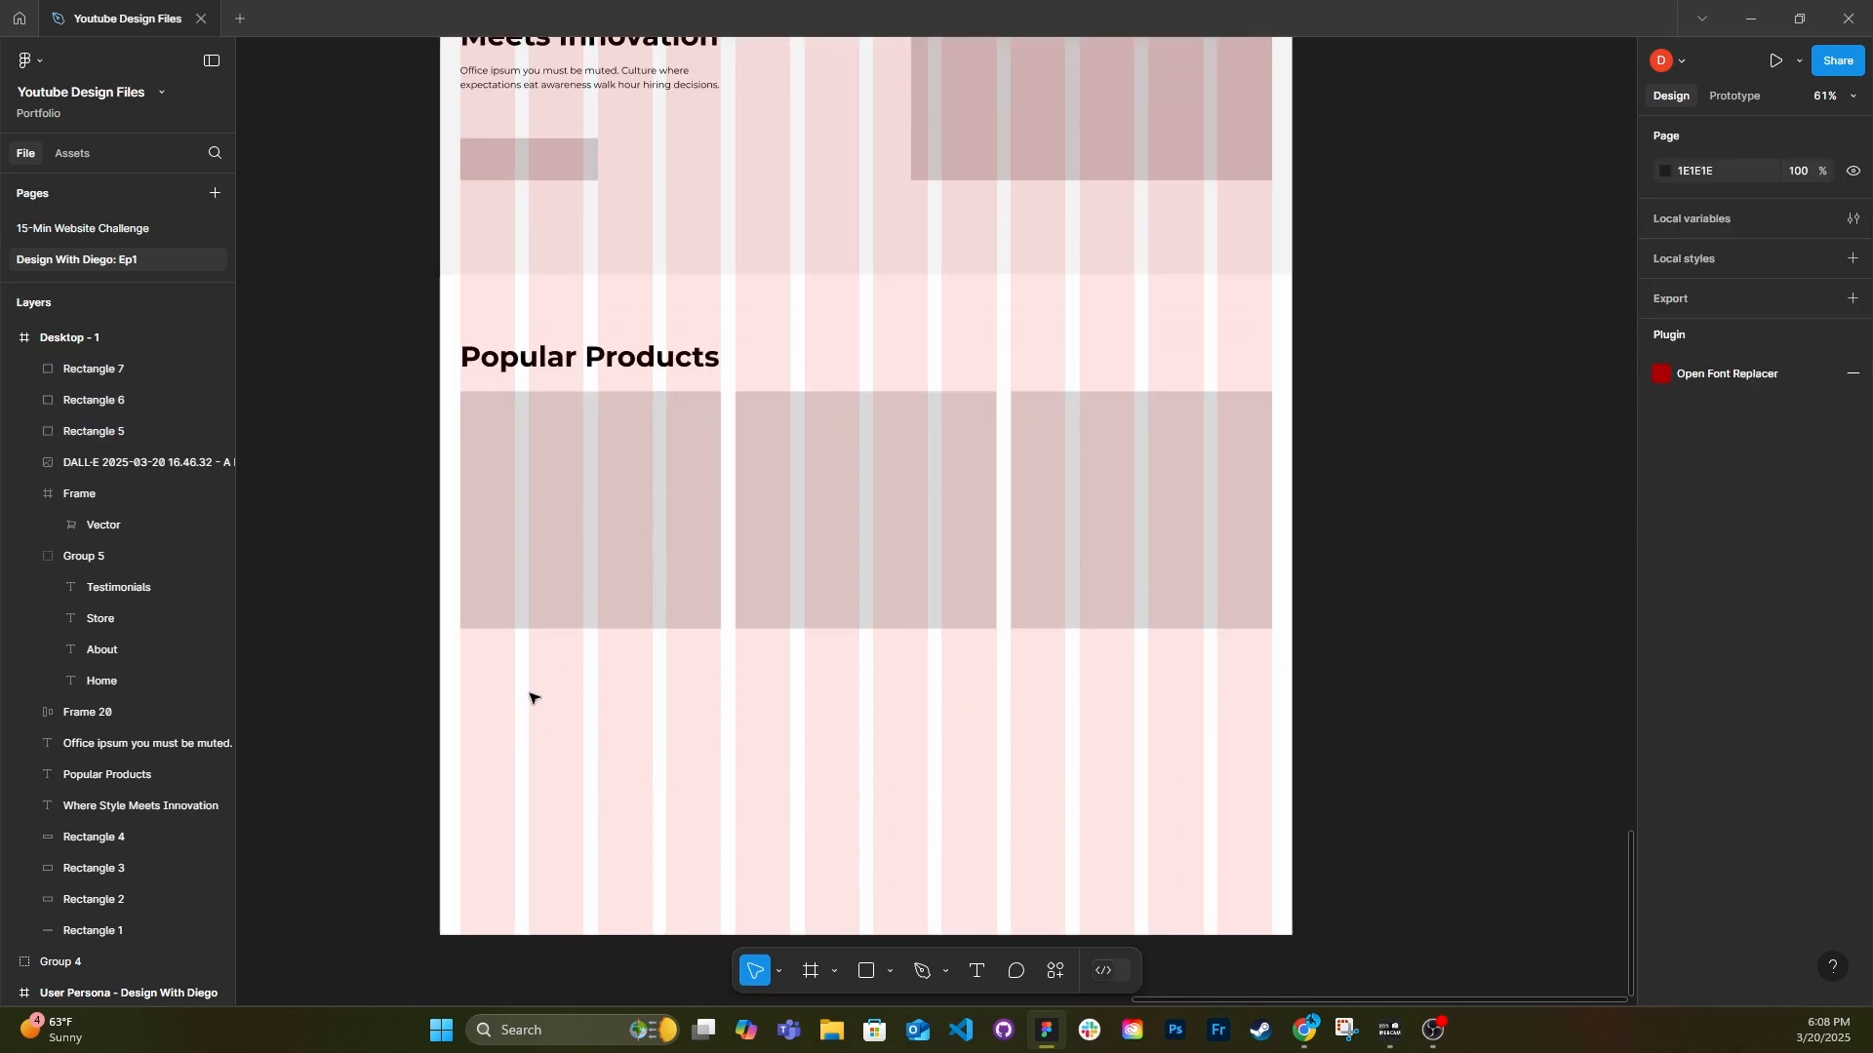
scroll(624, 702, up, 3)
scroll(629, 710, down, 4)
drag(678, 171, 652, 676)
scroll(703, 677, up, 3)
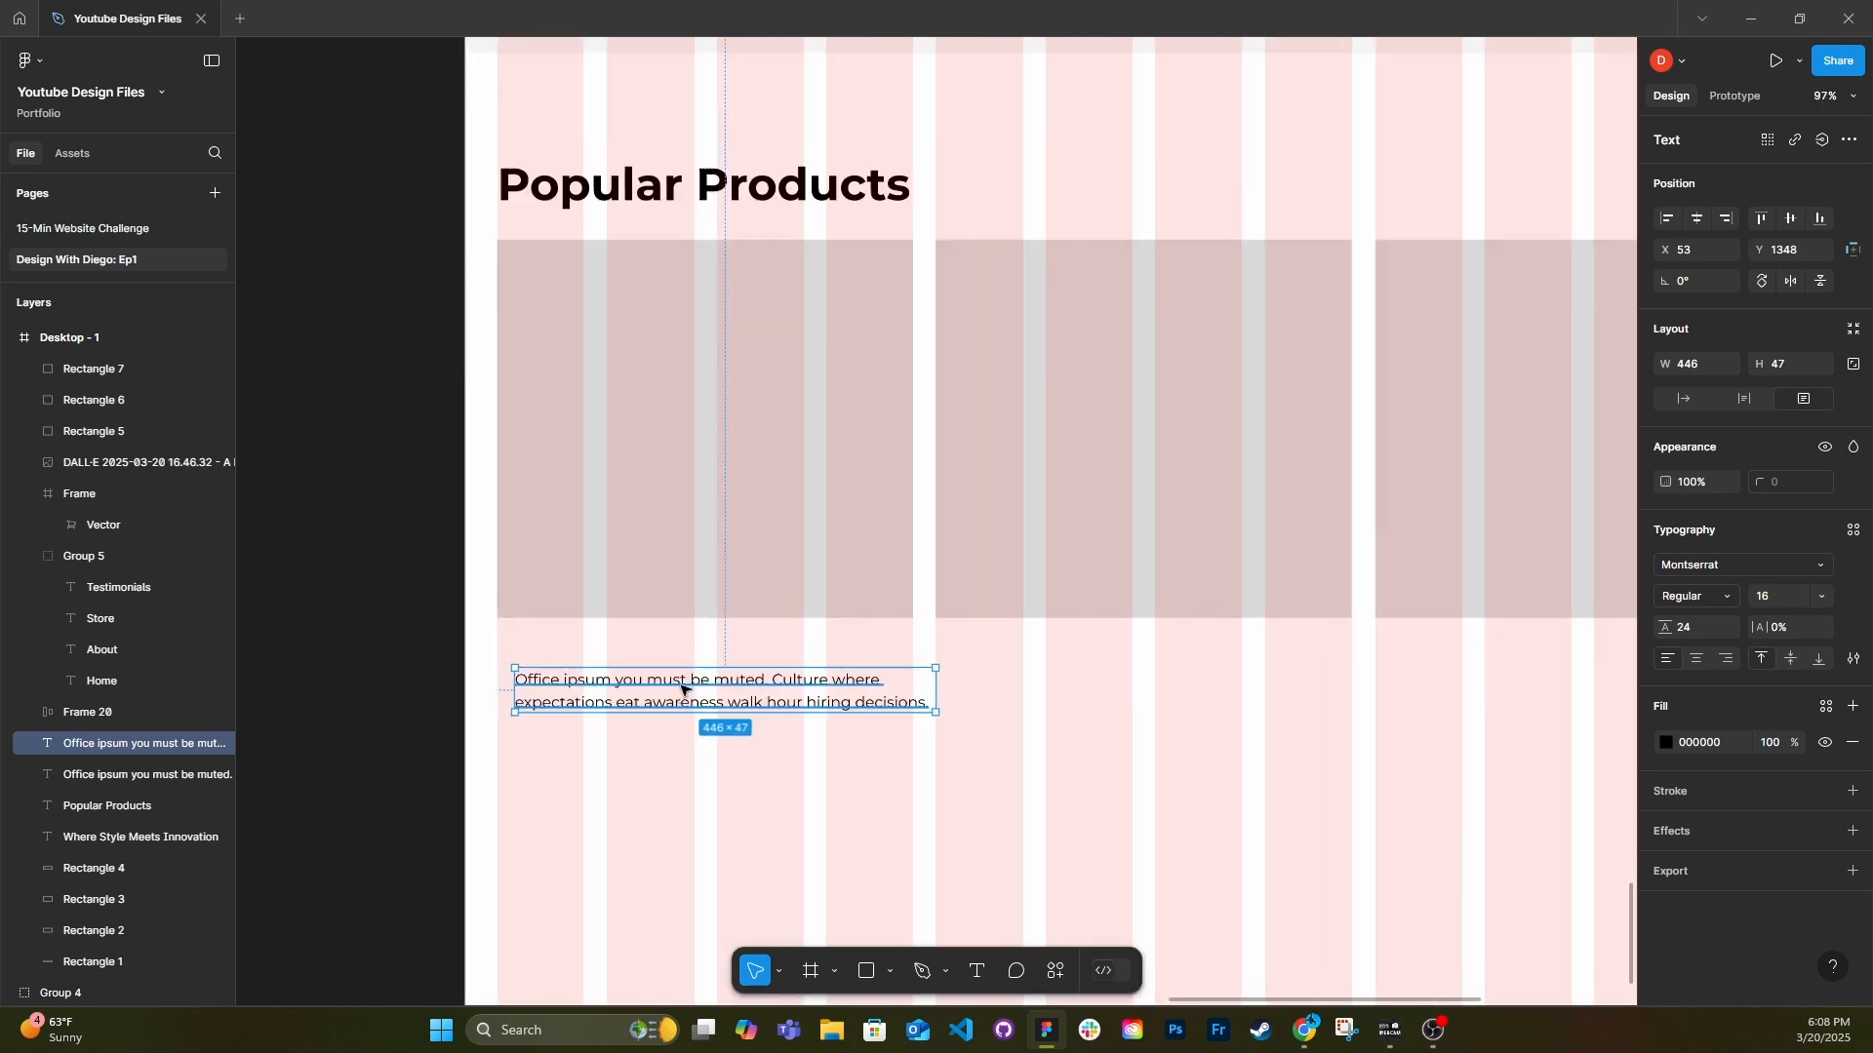
double_click(690, 682)
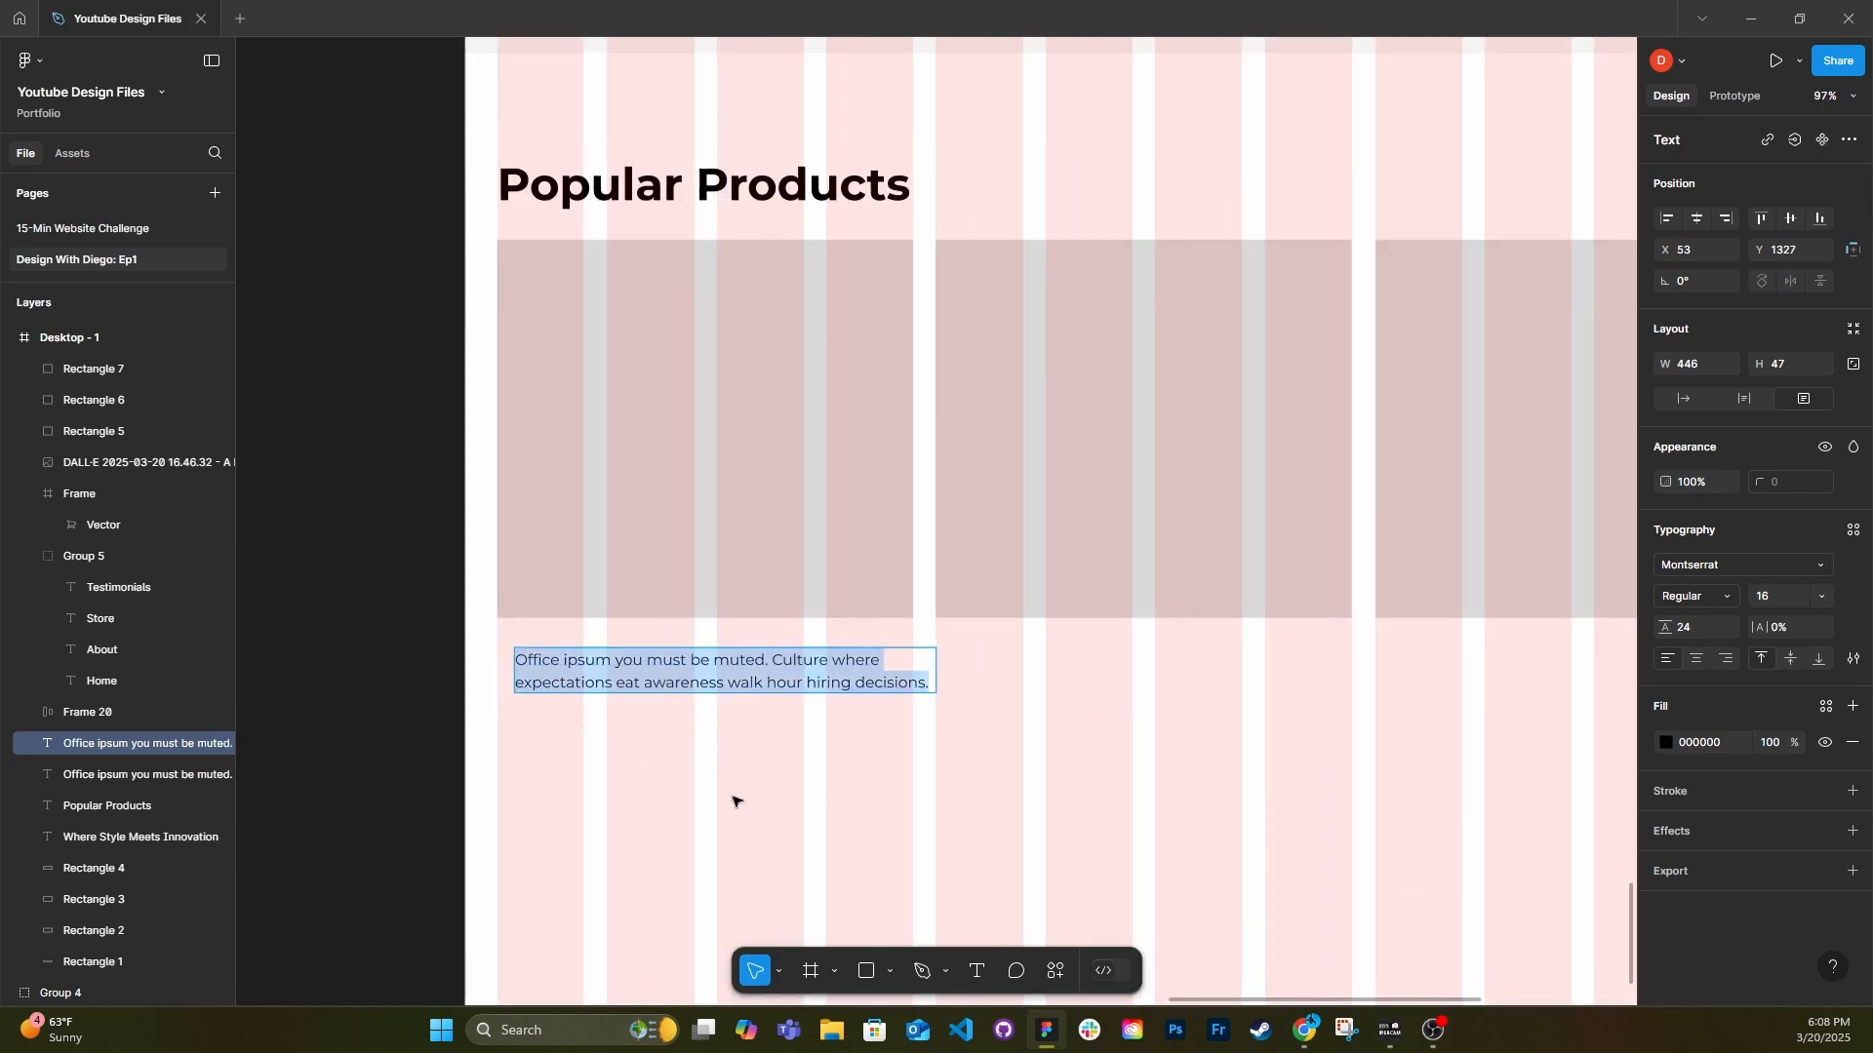
text(Random Shoe Name)
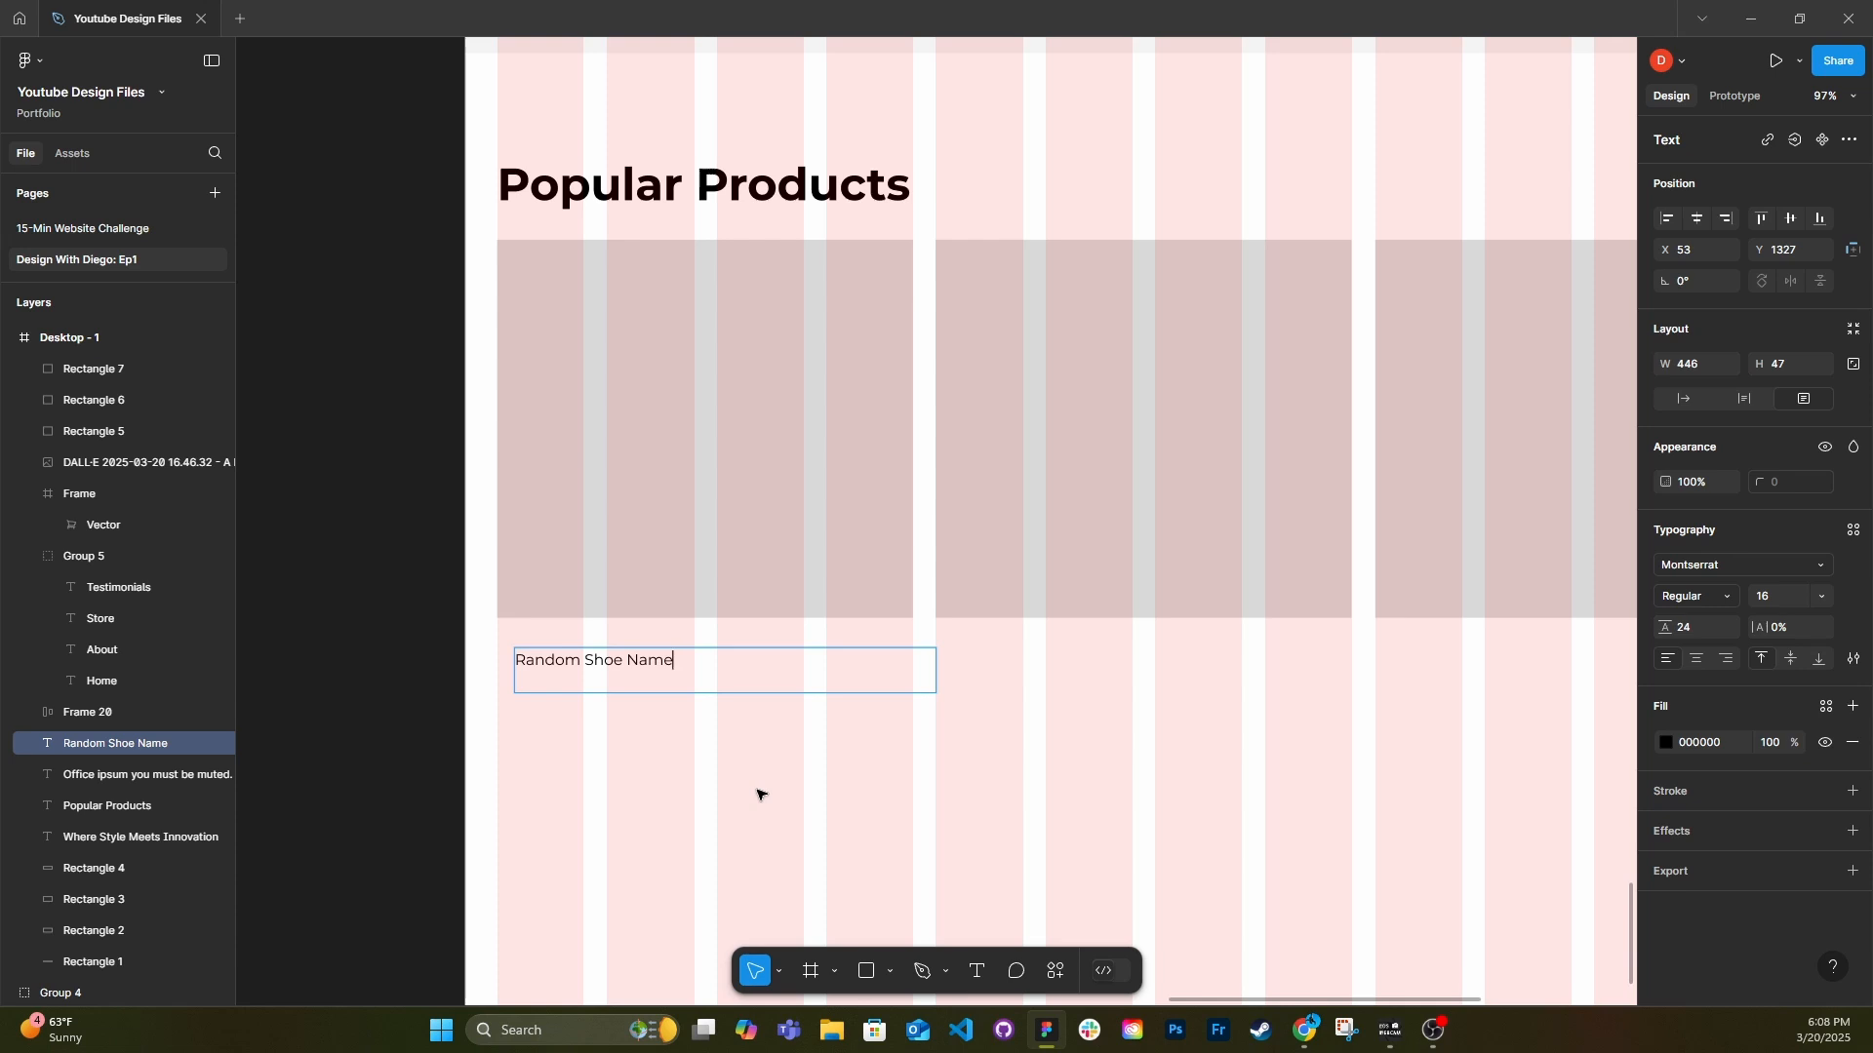
key(Escape)
click(1682, 399)
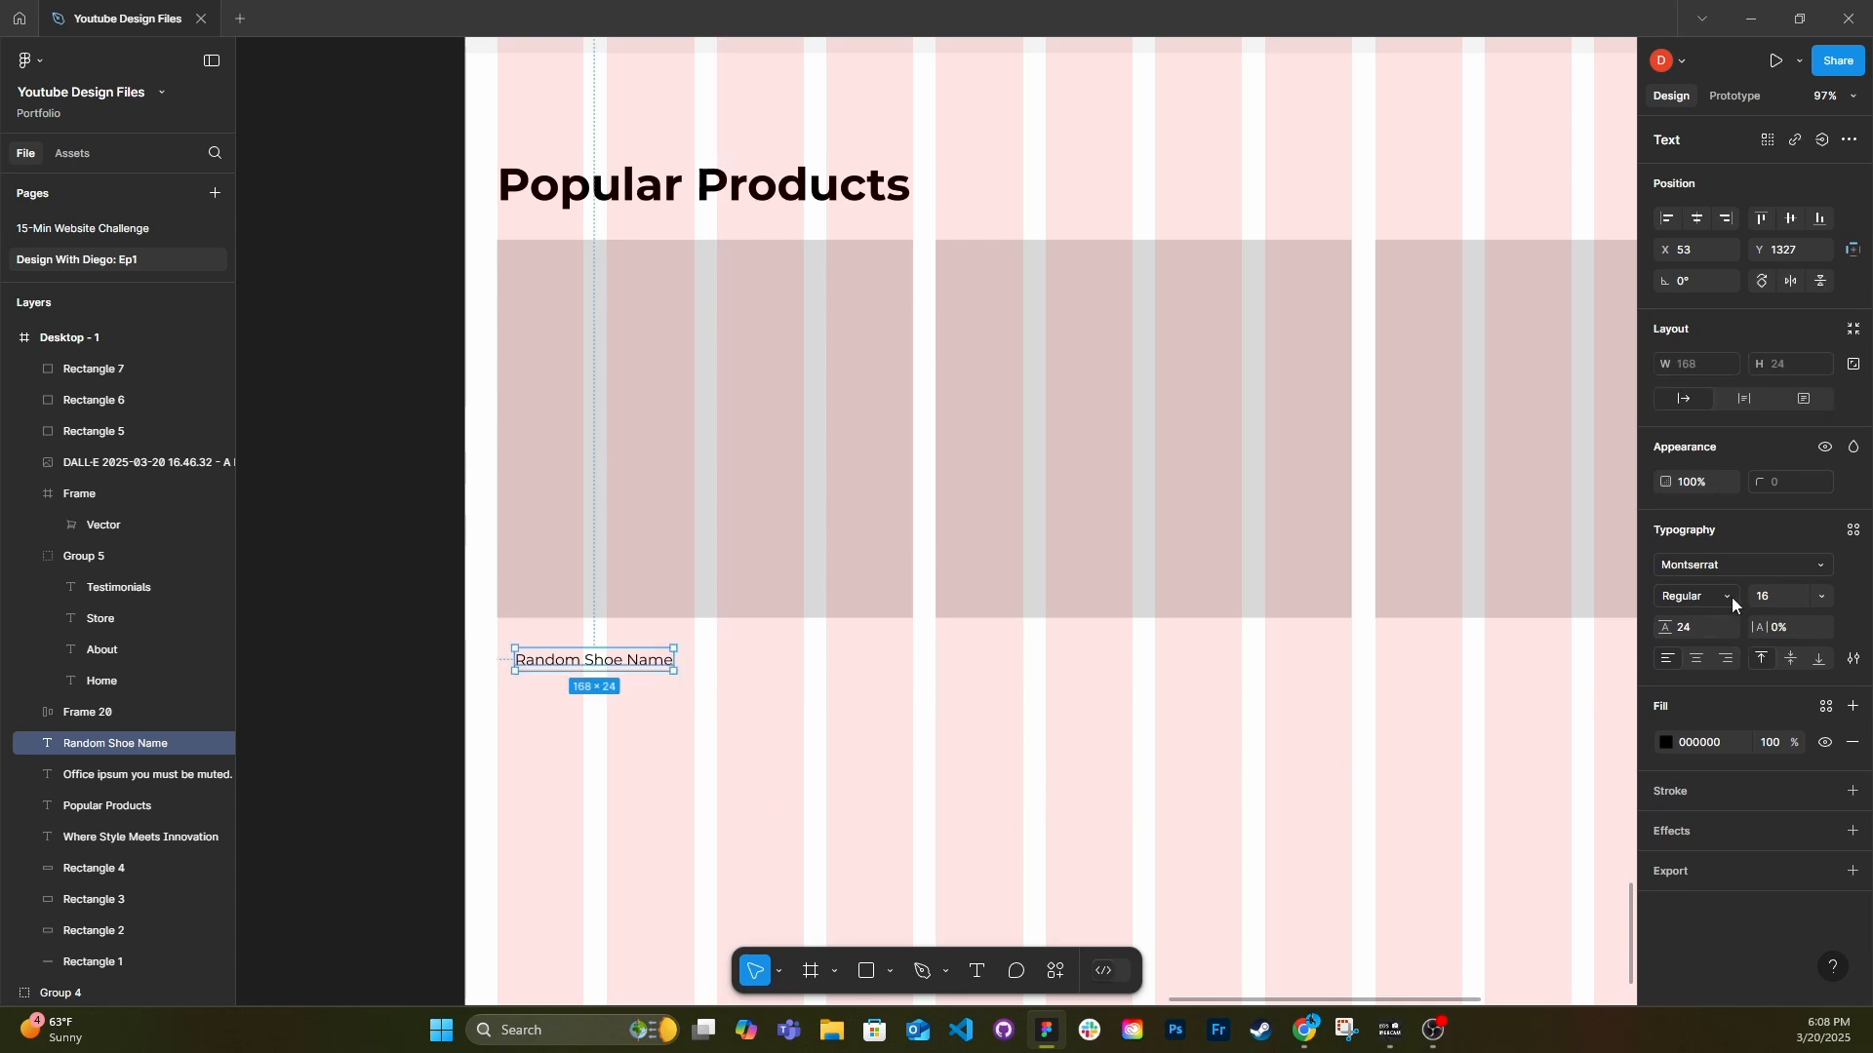
Make the product name bold at size 24 and change its text to "The Patel #004".
click(1727, 596)
click(1729, 648)
double_click(626, 663)
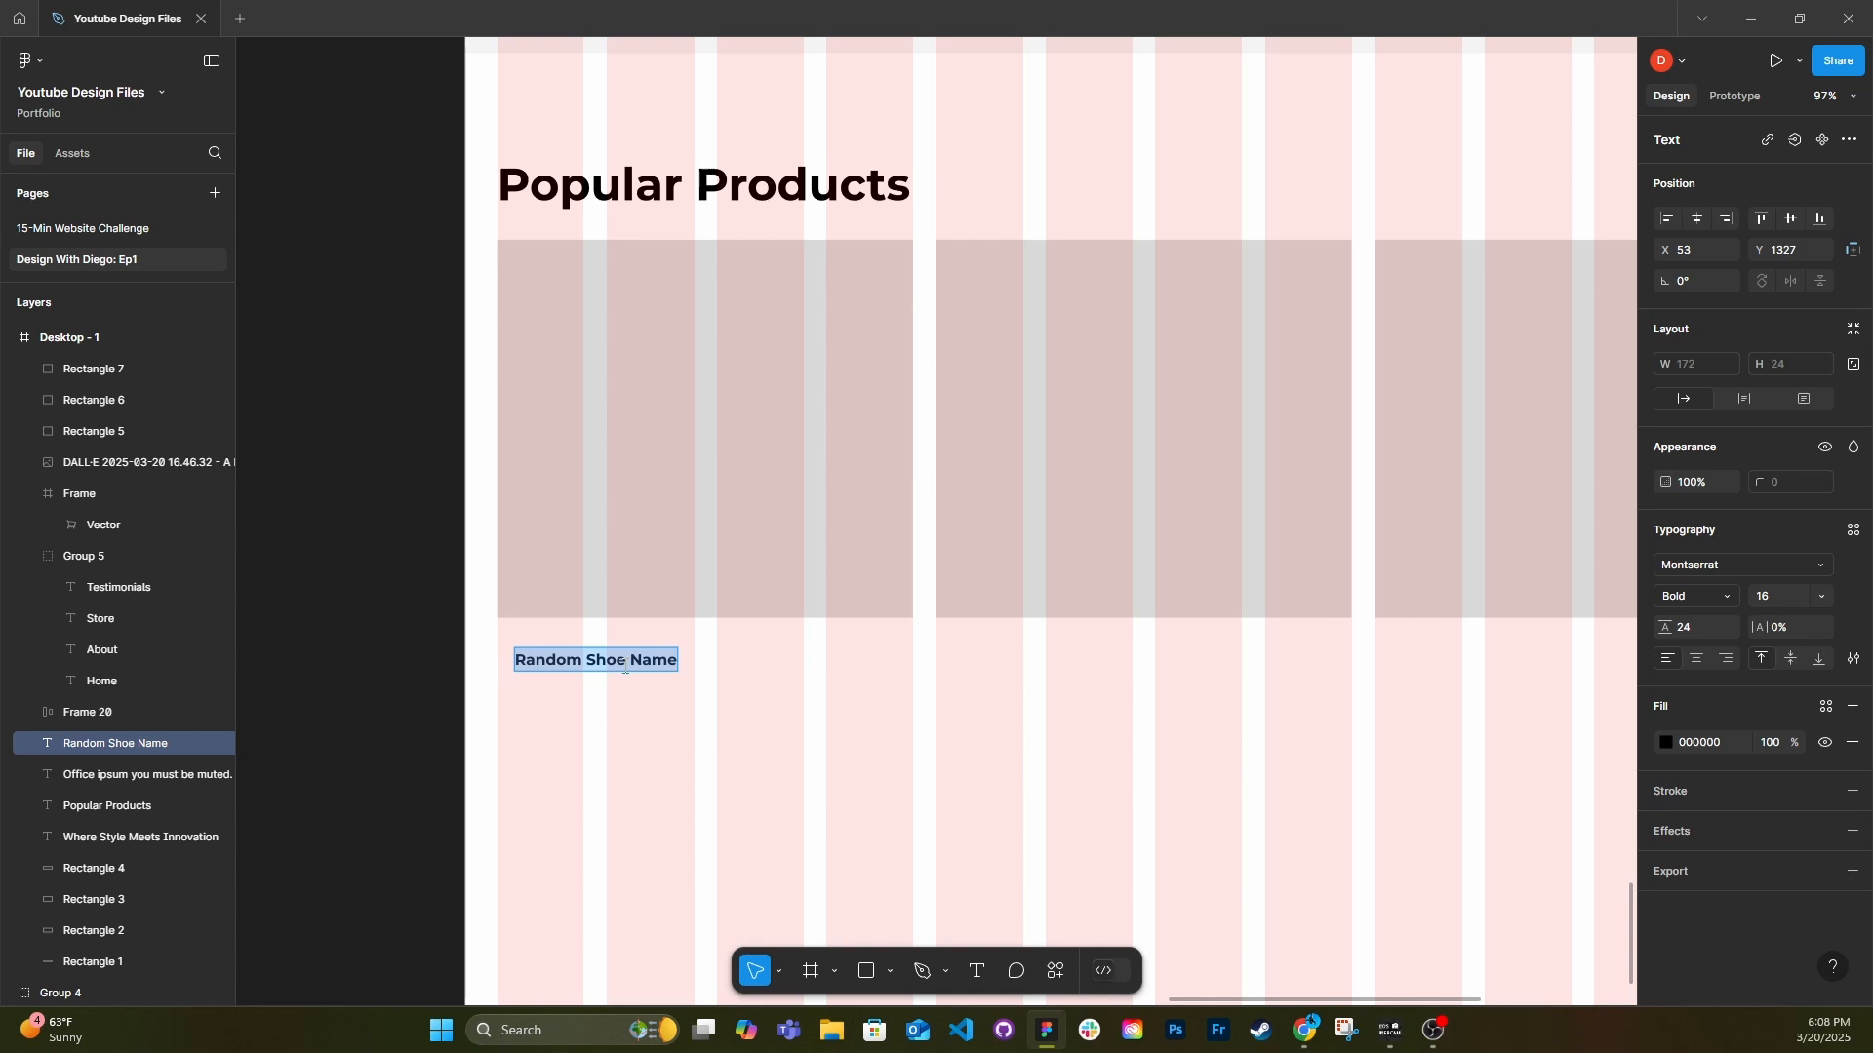
text(The Patel #004)
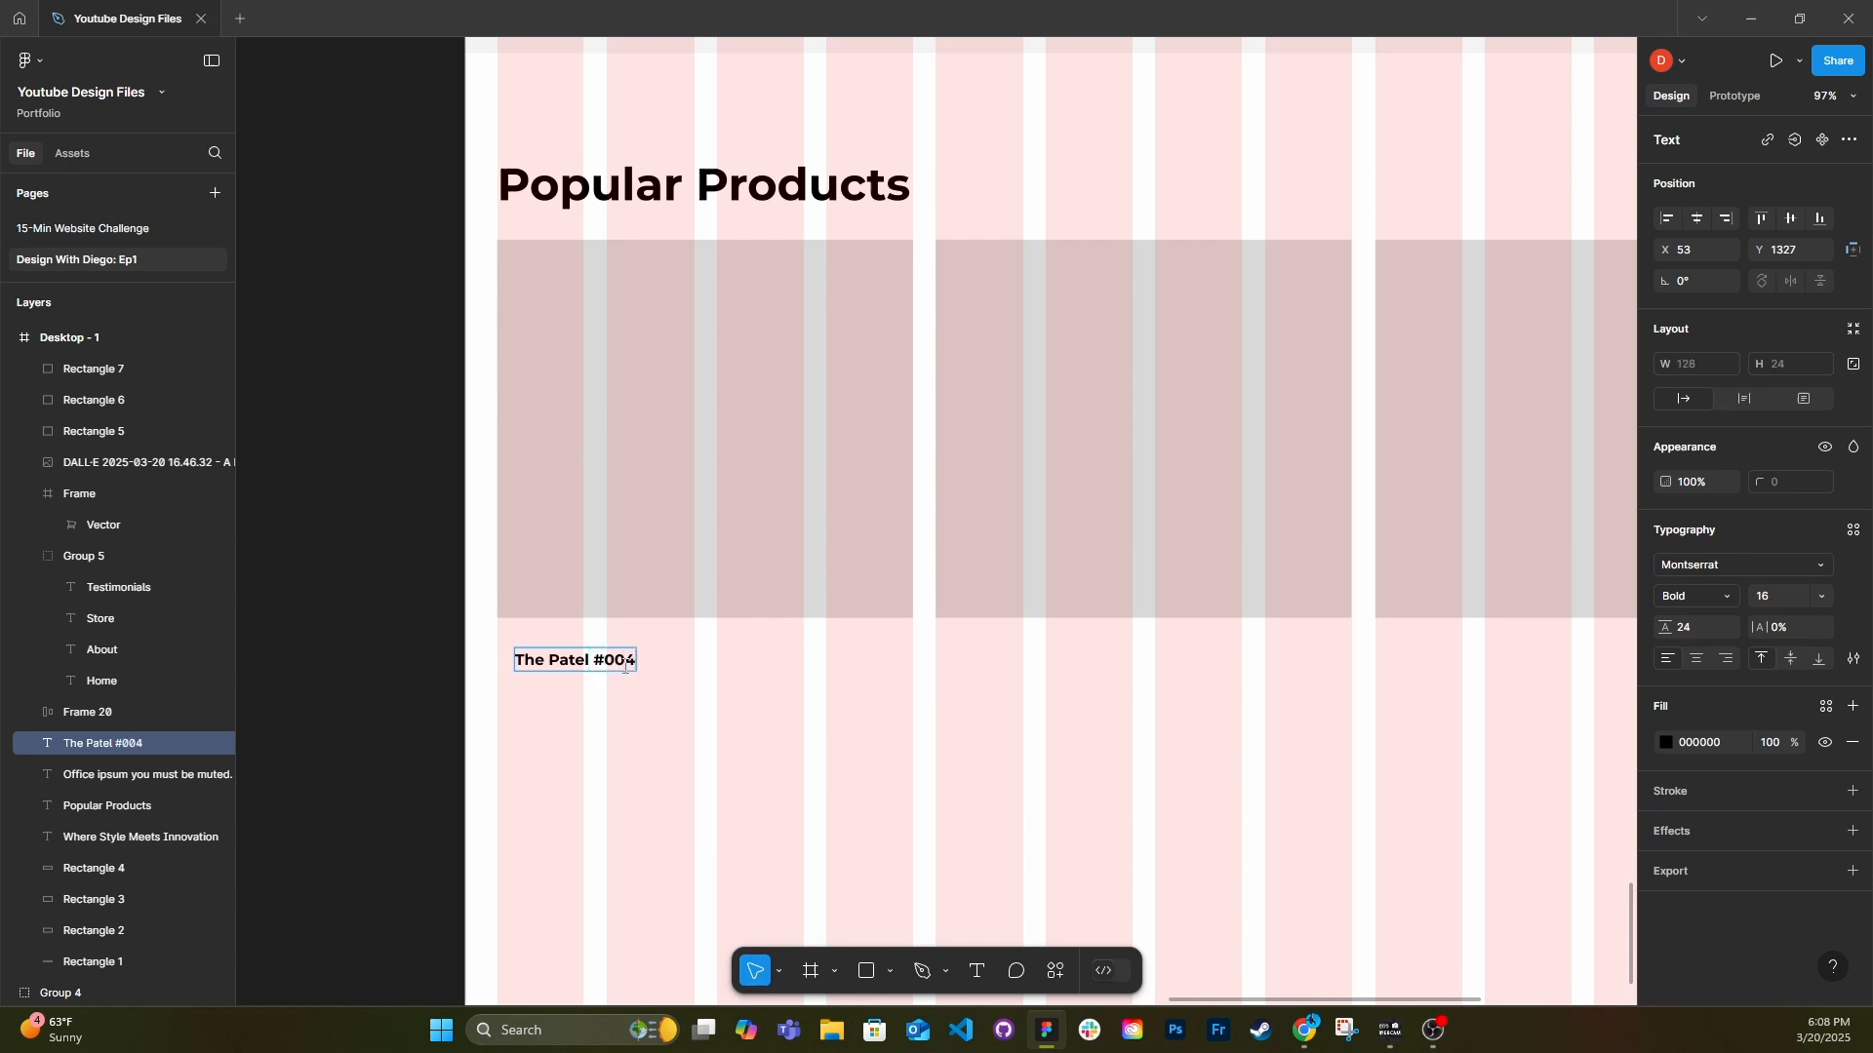
key(Escape)
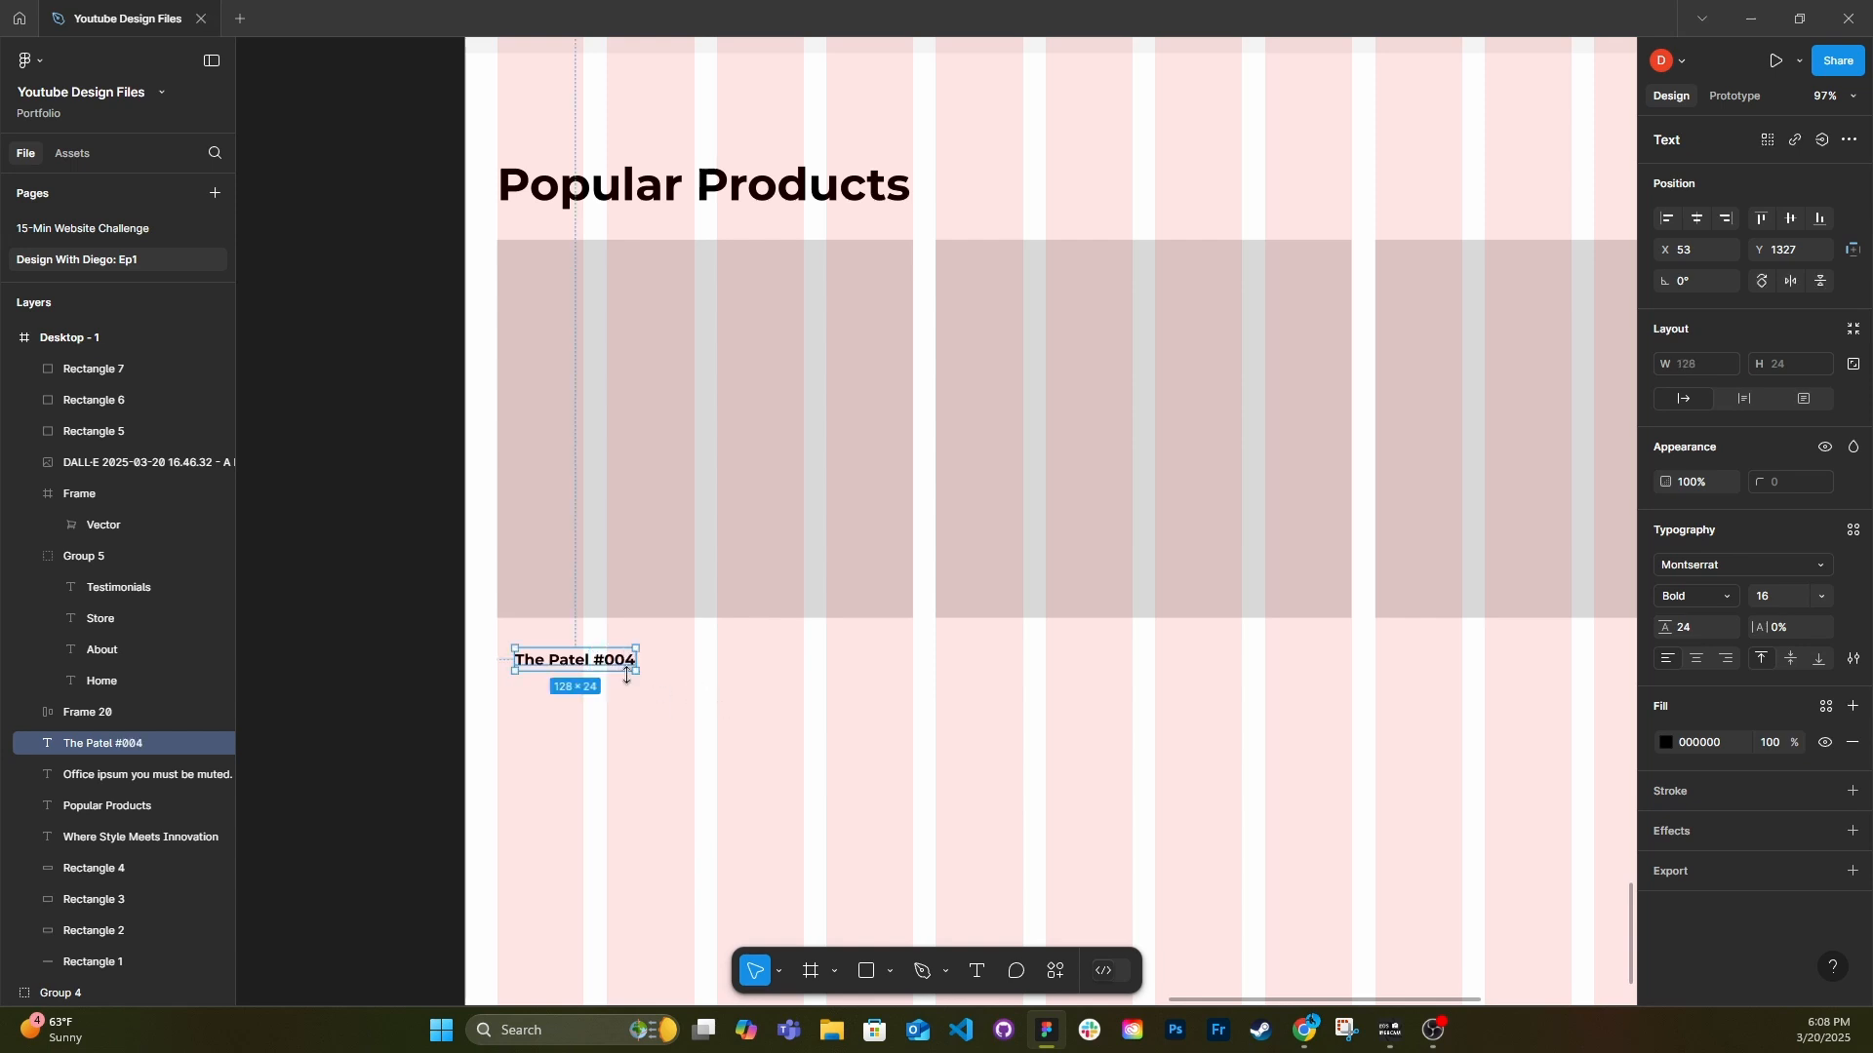
click(1821, 596)
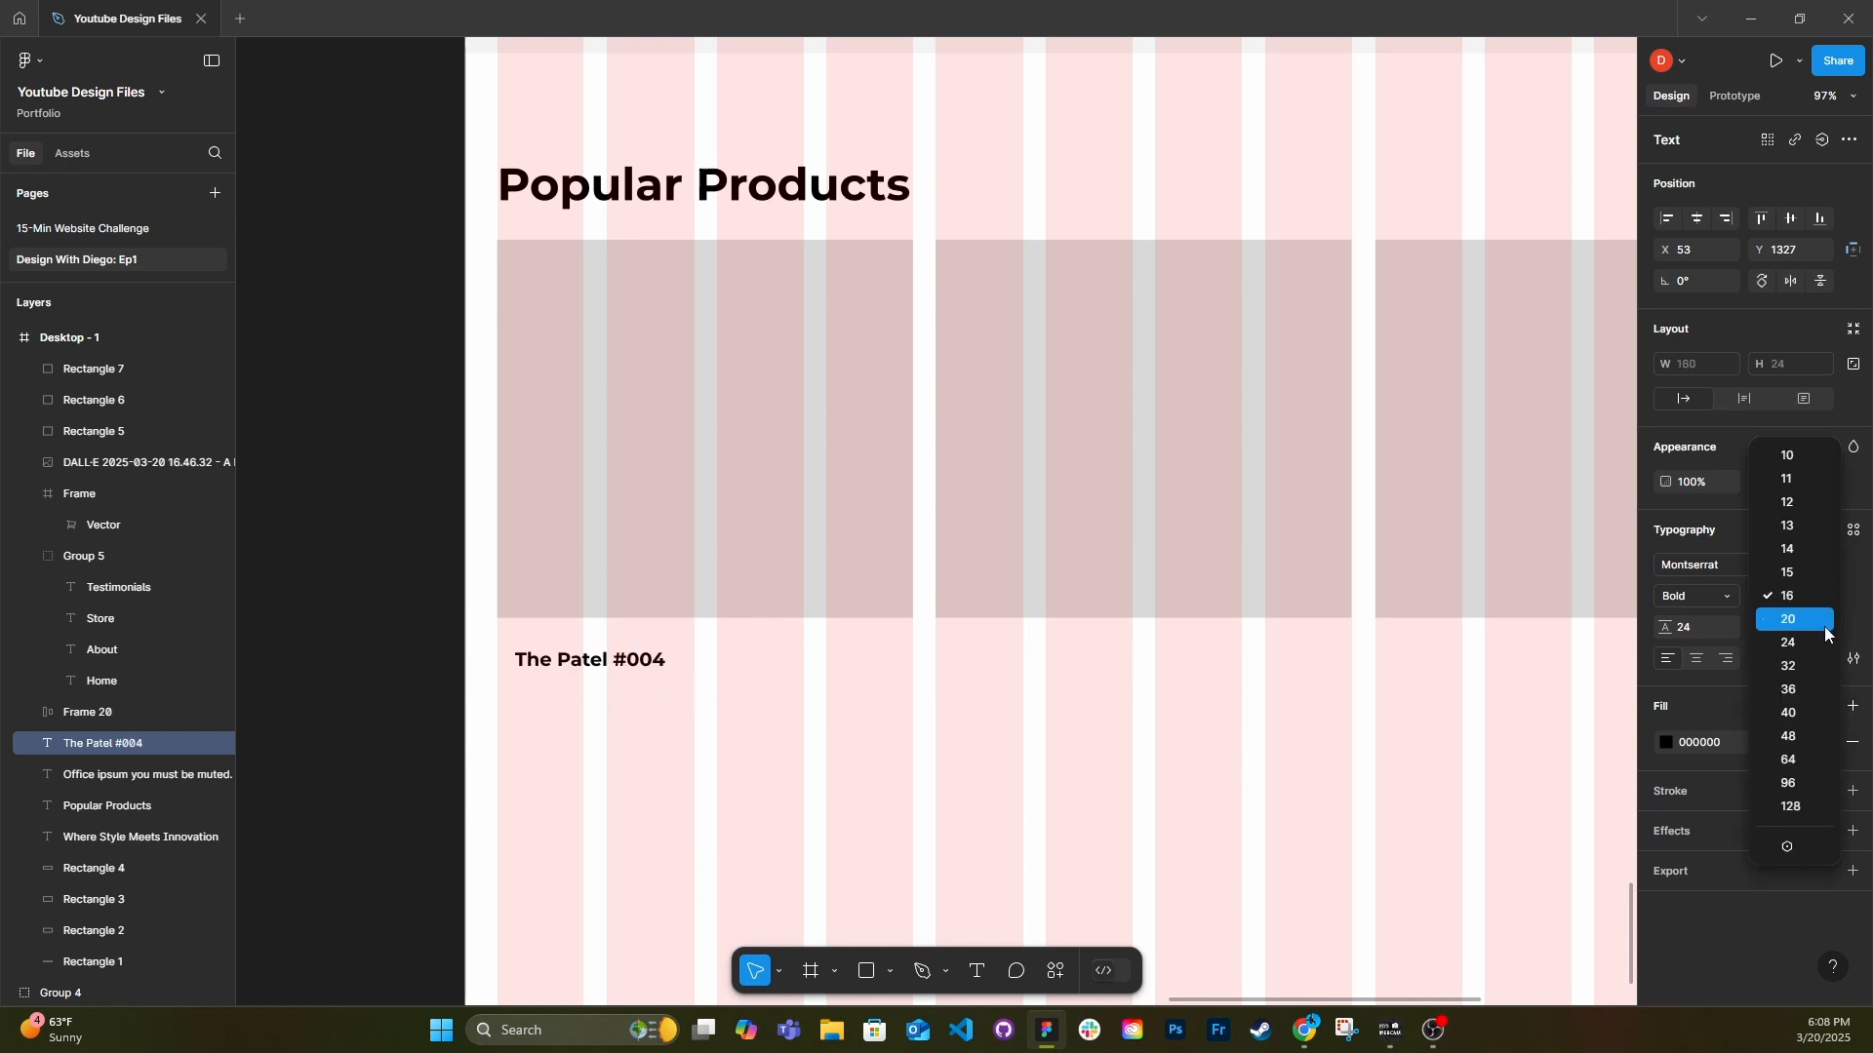
click(1795, 643)
Duplicate the product name as a bold, size 32 price reading "$250.00" and place it at the card's far edge beside the name.
drag(668, 660, 625, 686)
key(Return)
text($250)
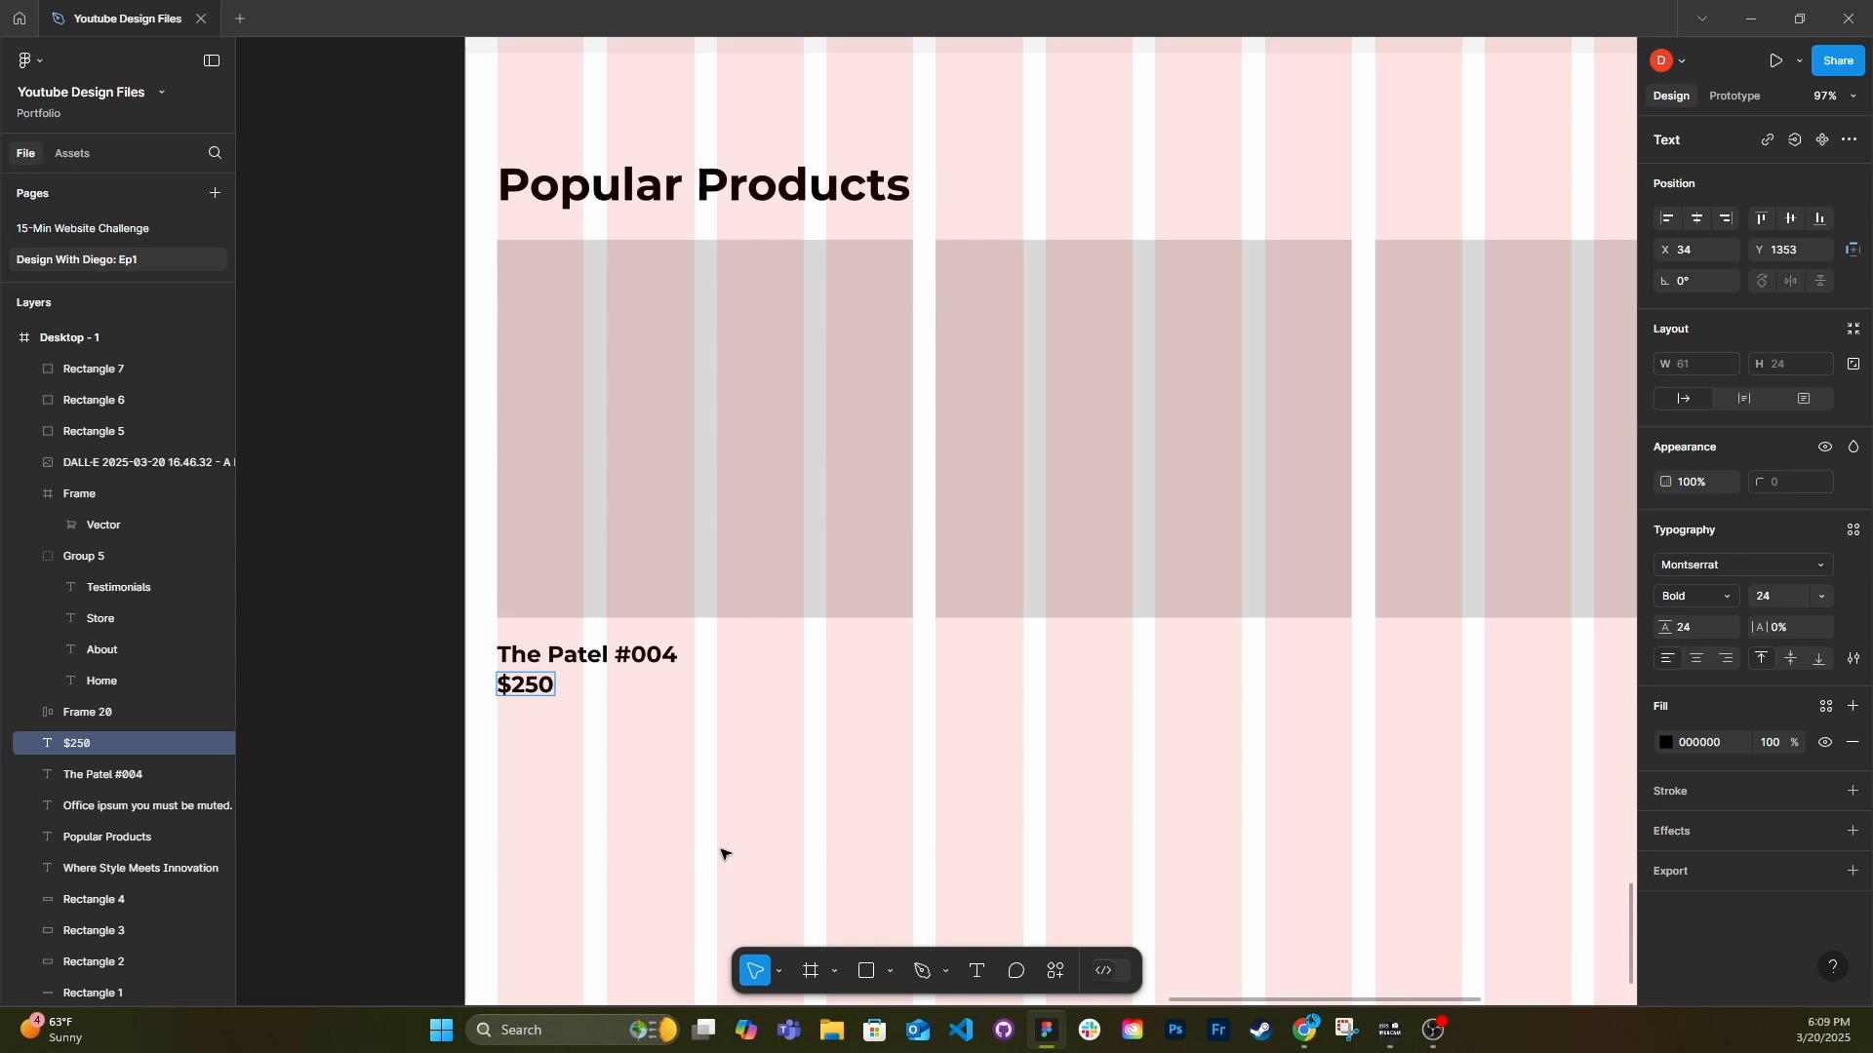
key(Escape)
key(Down)
key(Down)
key(Down)
key(Down)
key(Down)
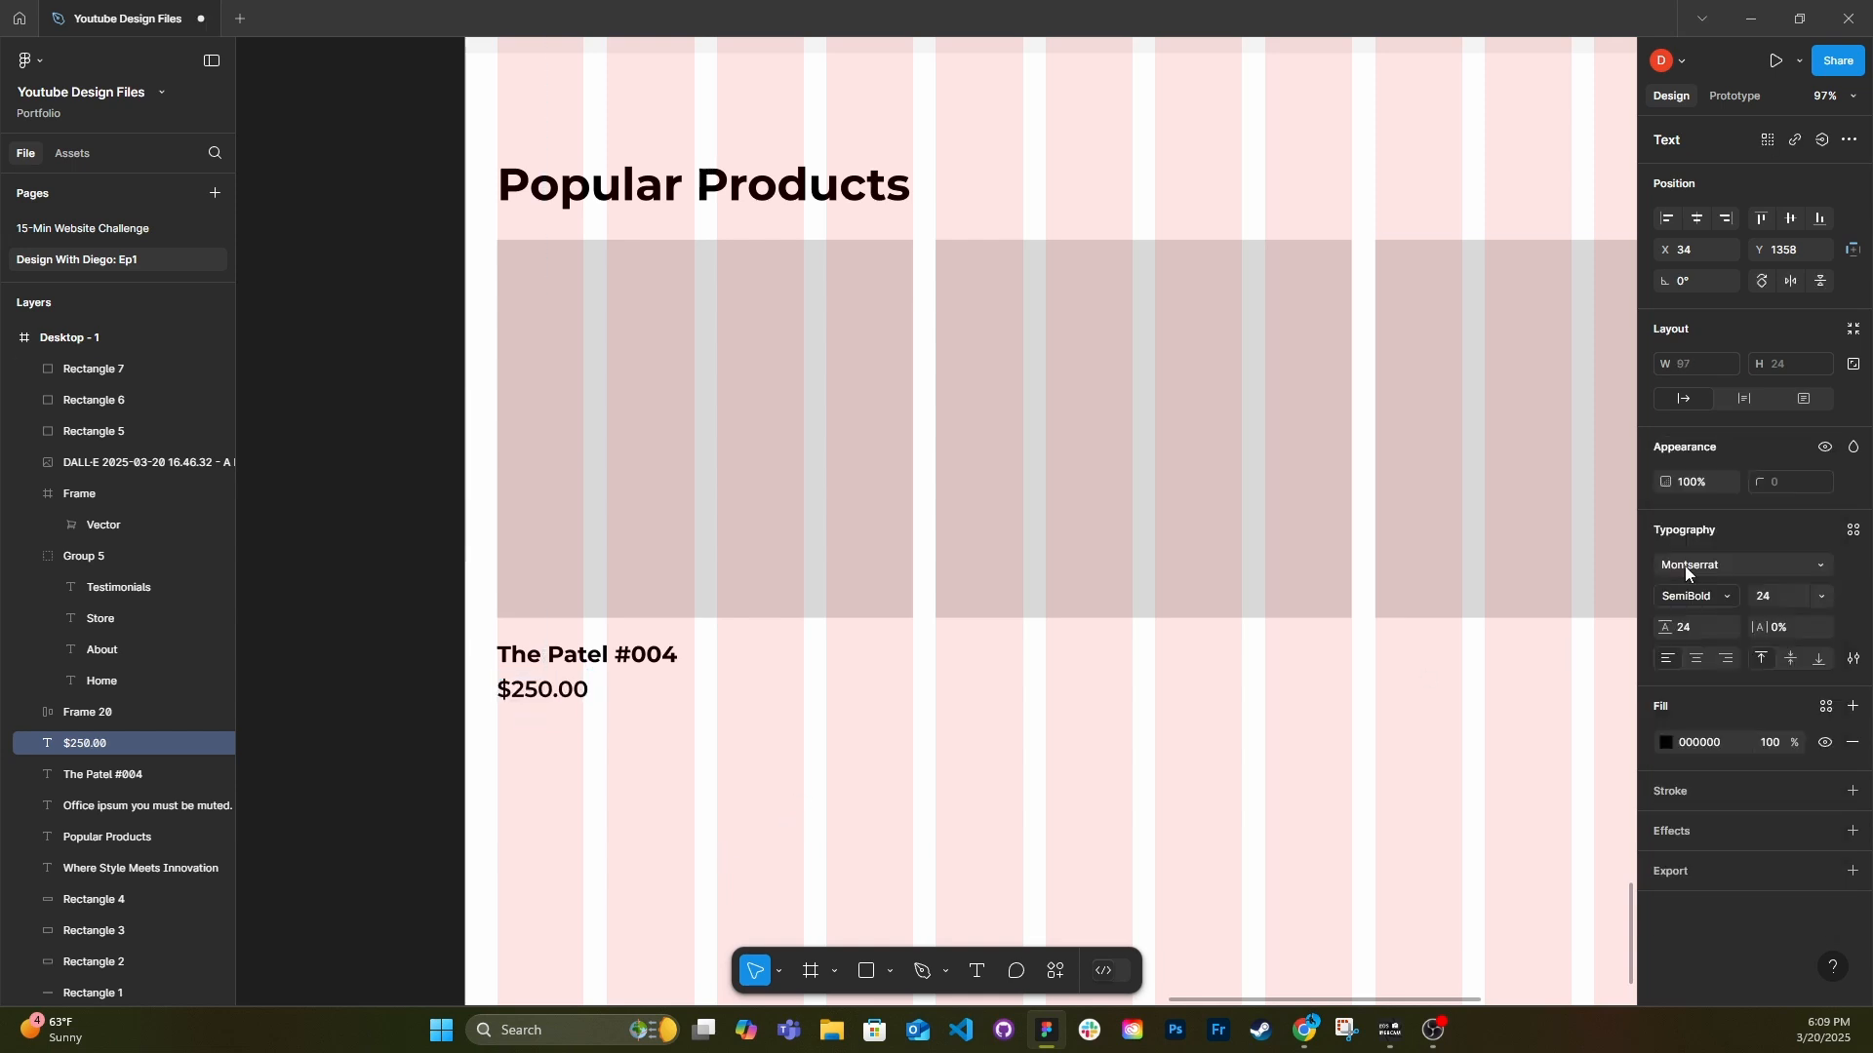
drag(543, 693, 832, 654)
Duplicate the product name as "Add to cart" and wrap it in a D8D8D8 auto-layout button with 24 horizontal and 16 vertical padding.
click(585, 654)
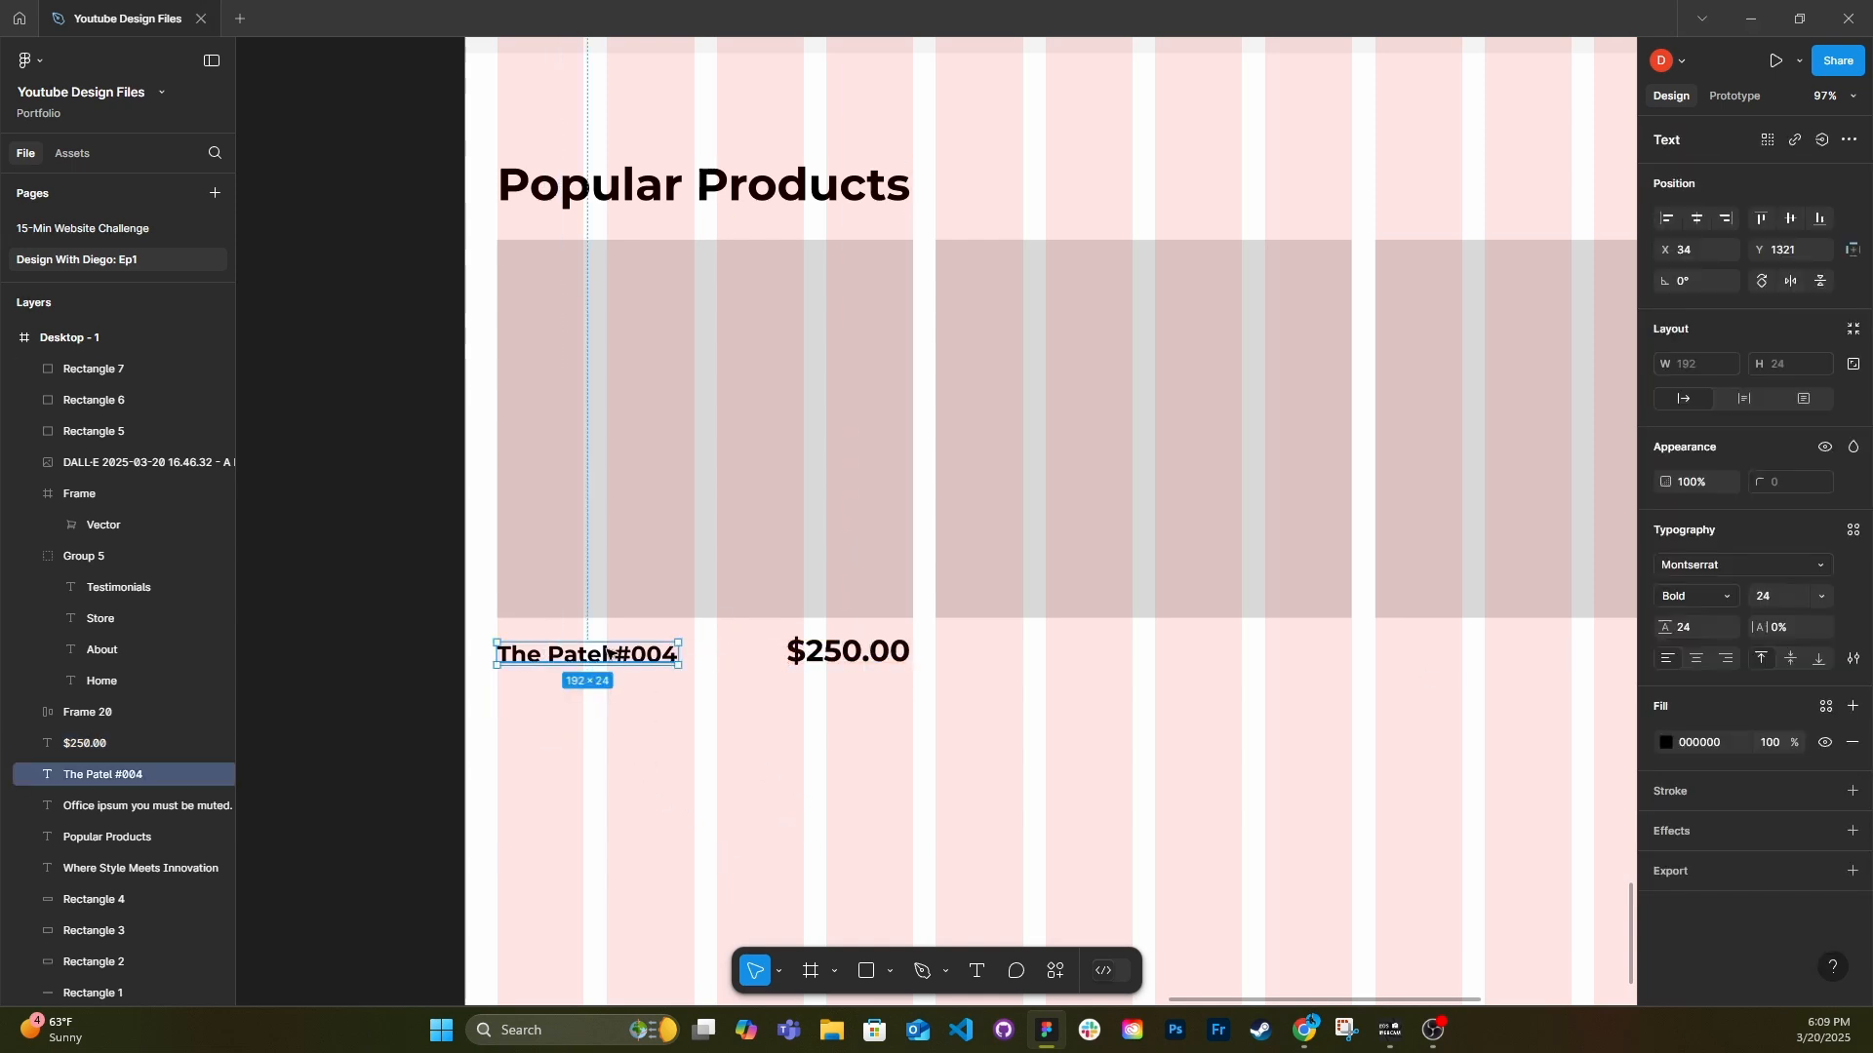
alt+drag(608, 654, 610, 689)
key(Return)
text(ADd to)
text(cart)
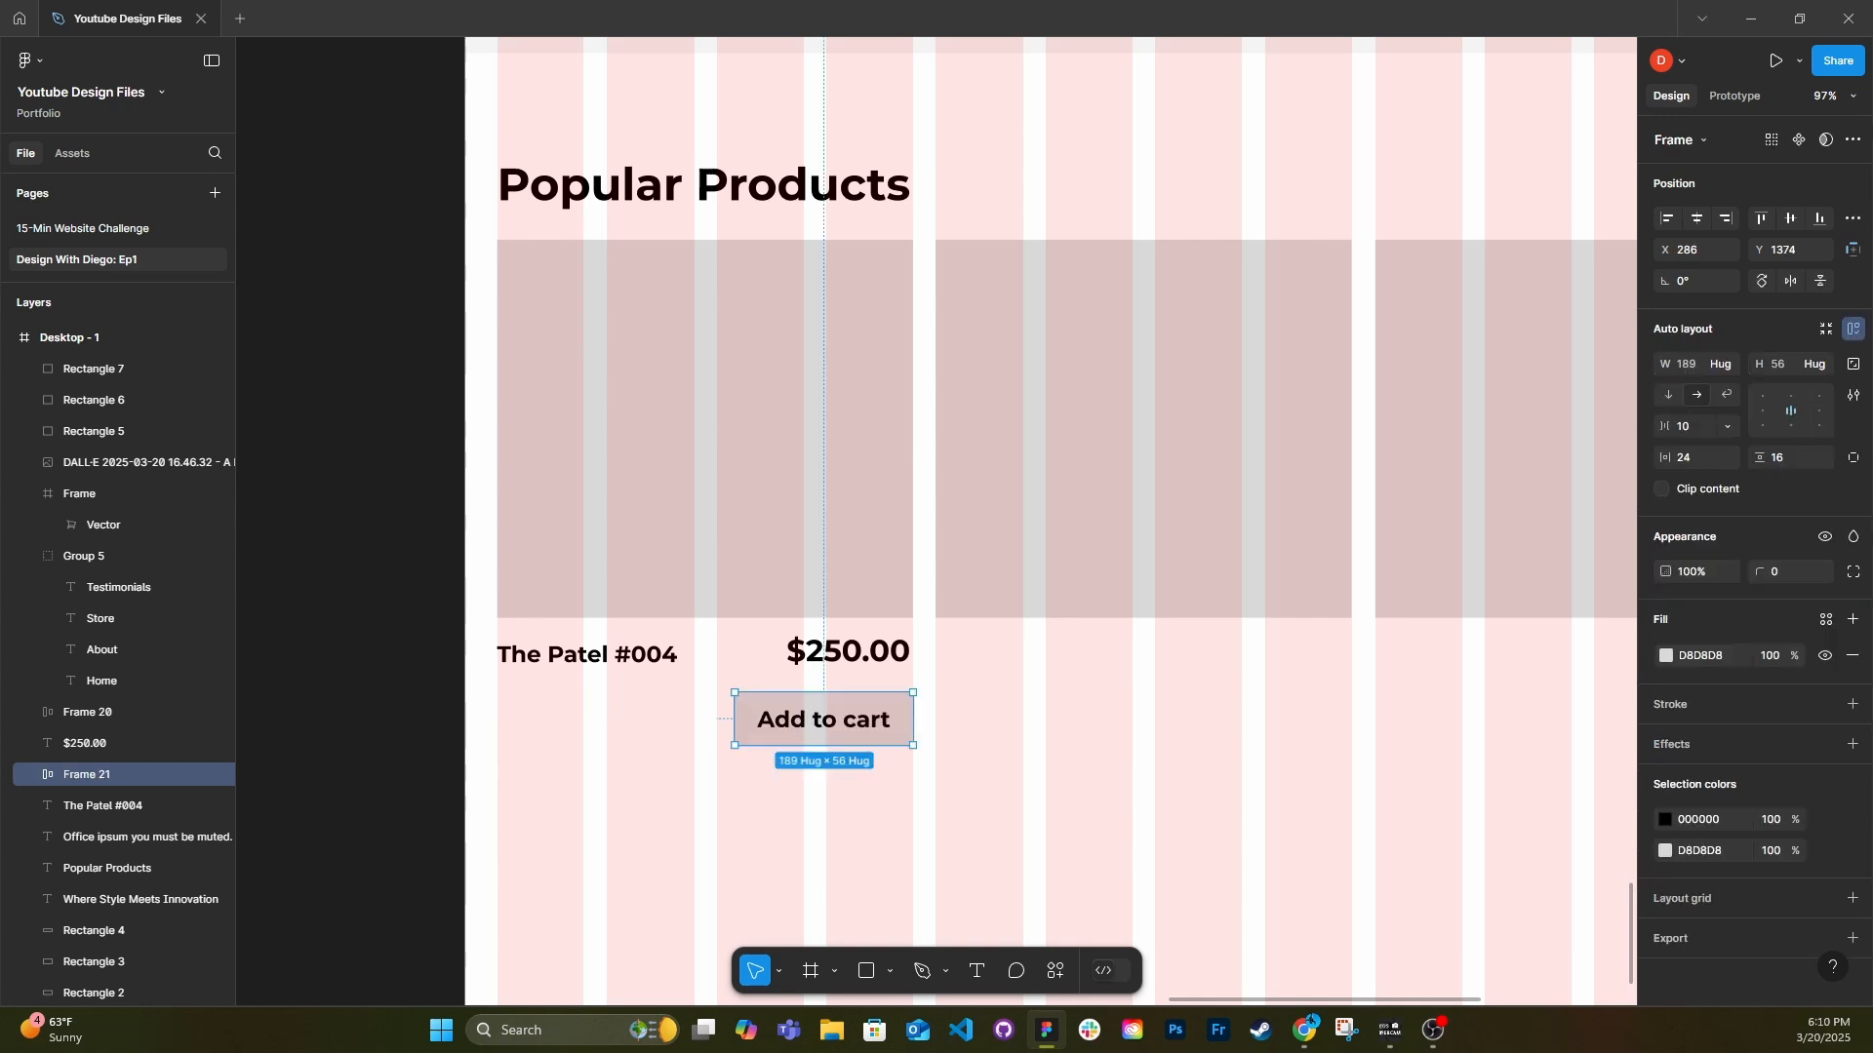
Widen the Add to cart button to span two grid columns and move the price beneath the product name at X 34, Y 1402.
click(845, 652)
click(813, 743)
drag(731, 717, 496, 715)
key(ctrl+z)
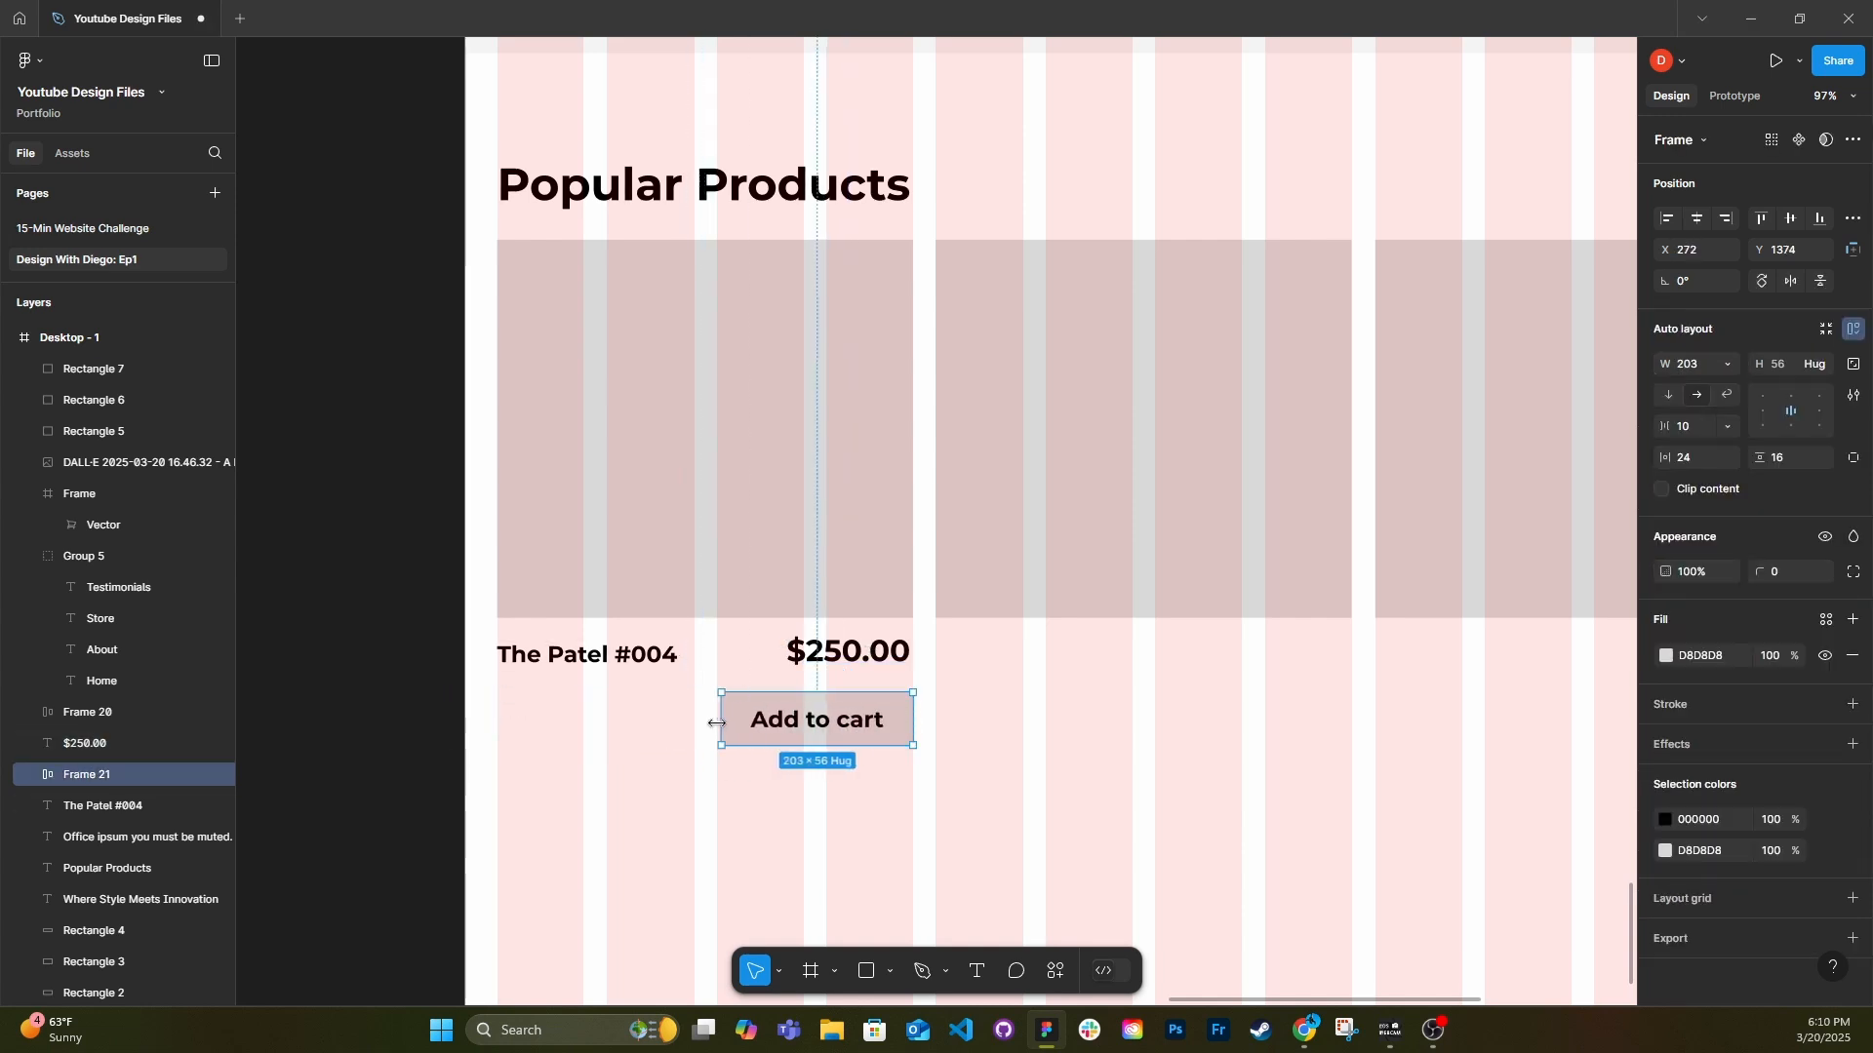
drag(848, 651, 559, 730)
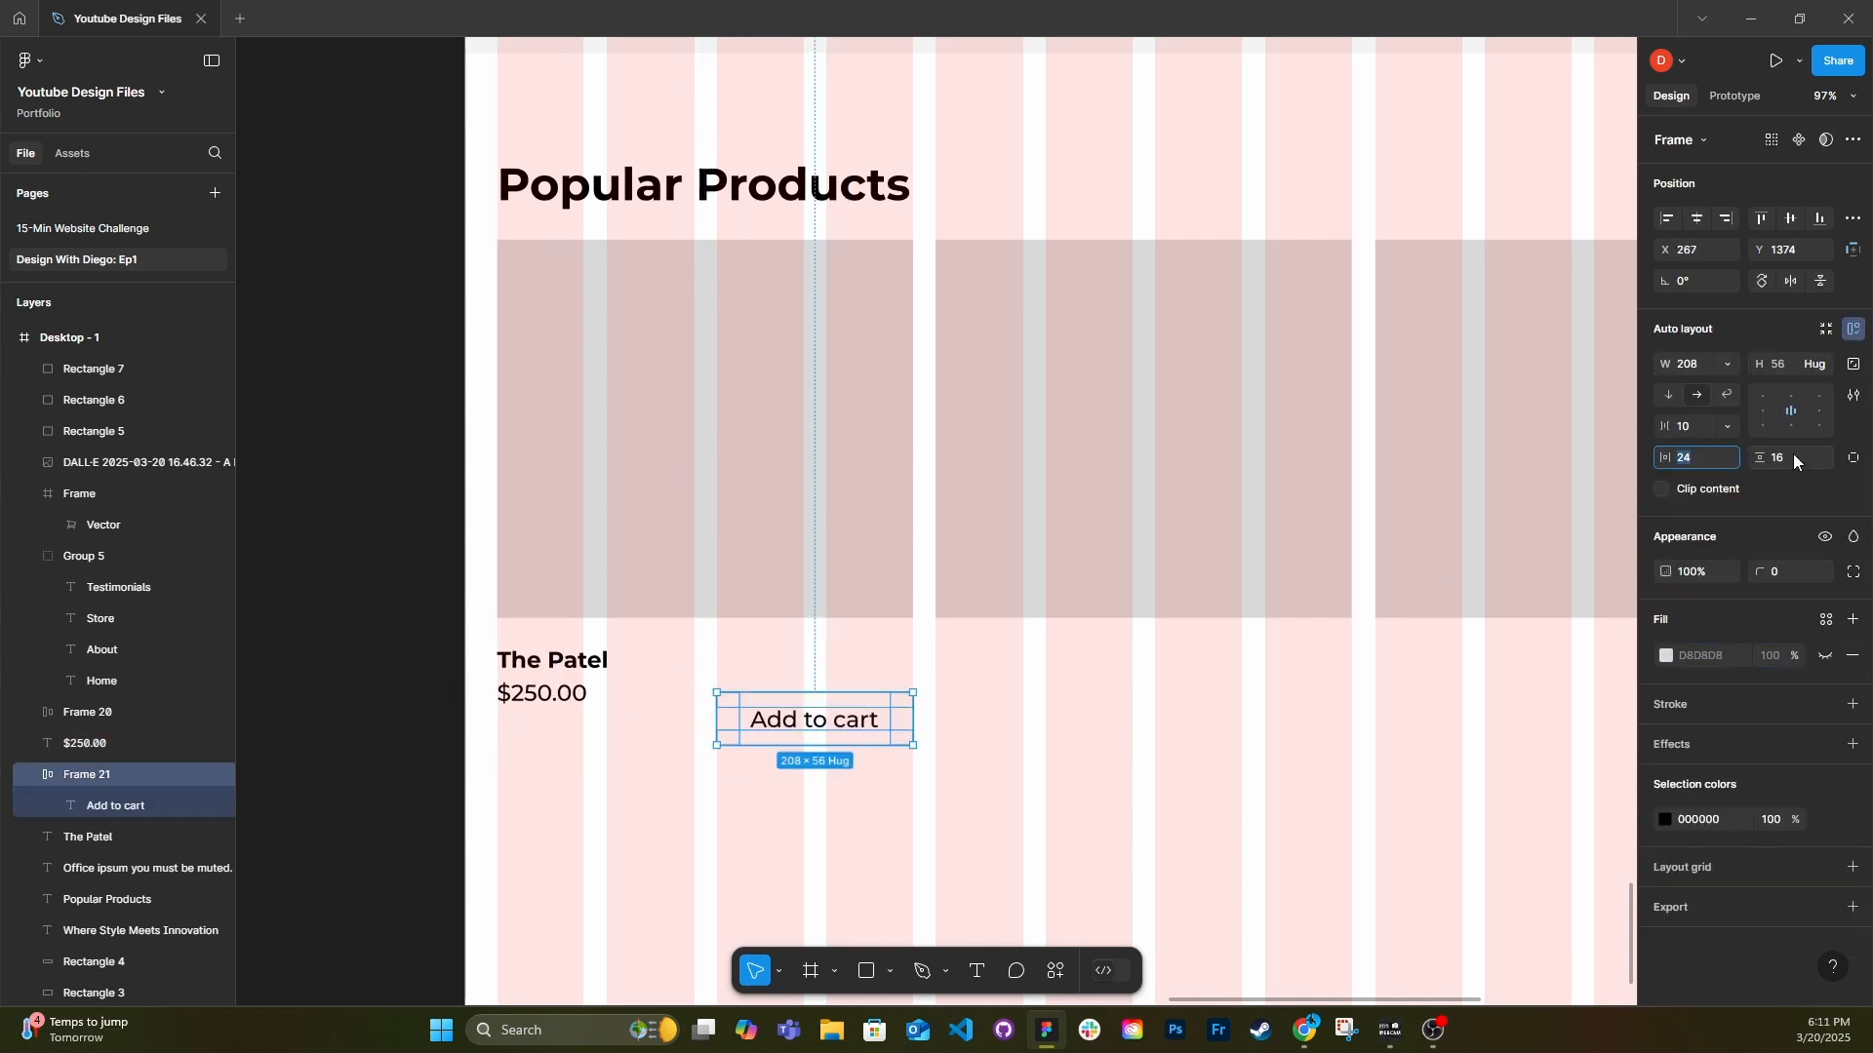
Set the Add to cart frame's item spacing to 0, hug its width to the text and align it with the card's far edge beside the price.
click(1004, 761)
click(815, 704)
click(1689, 426)
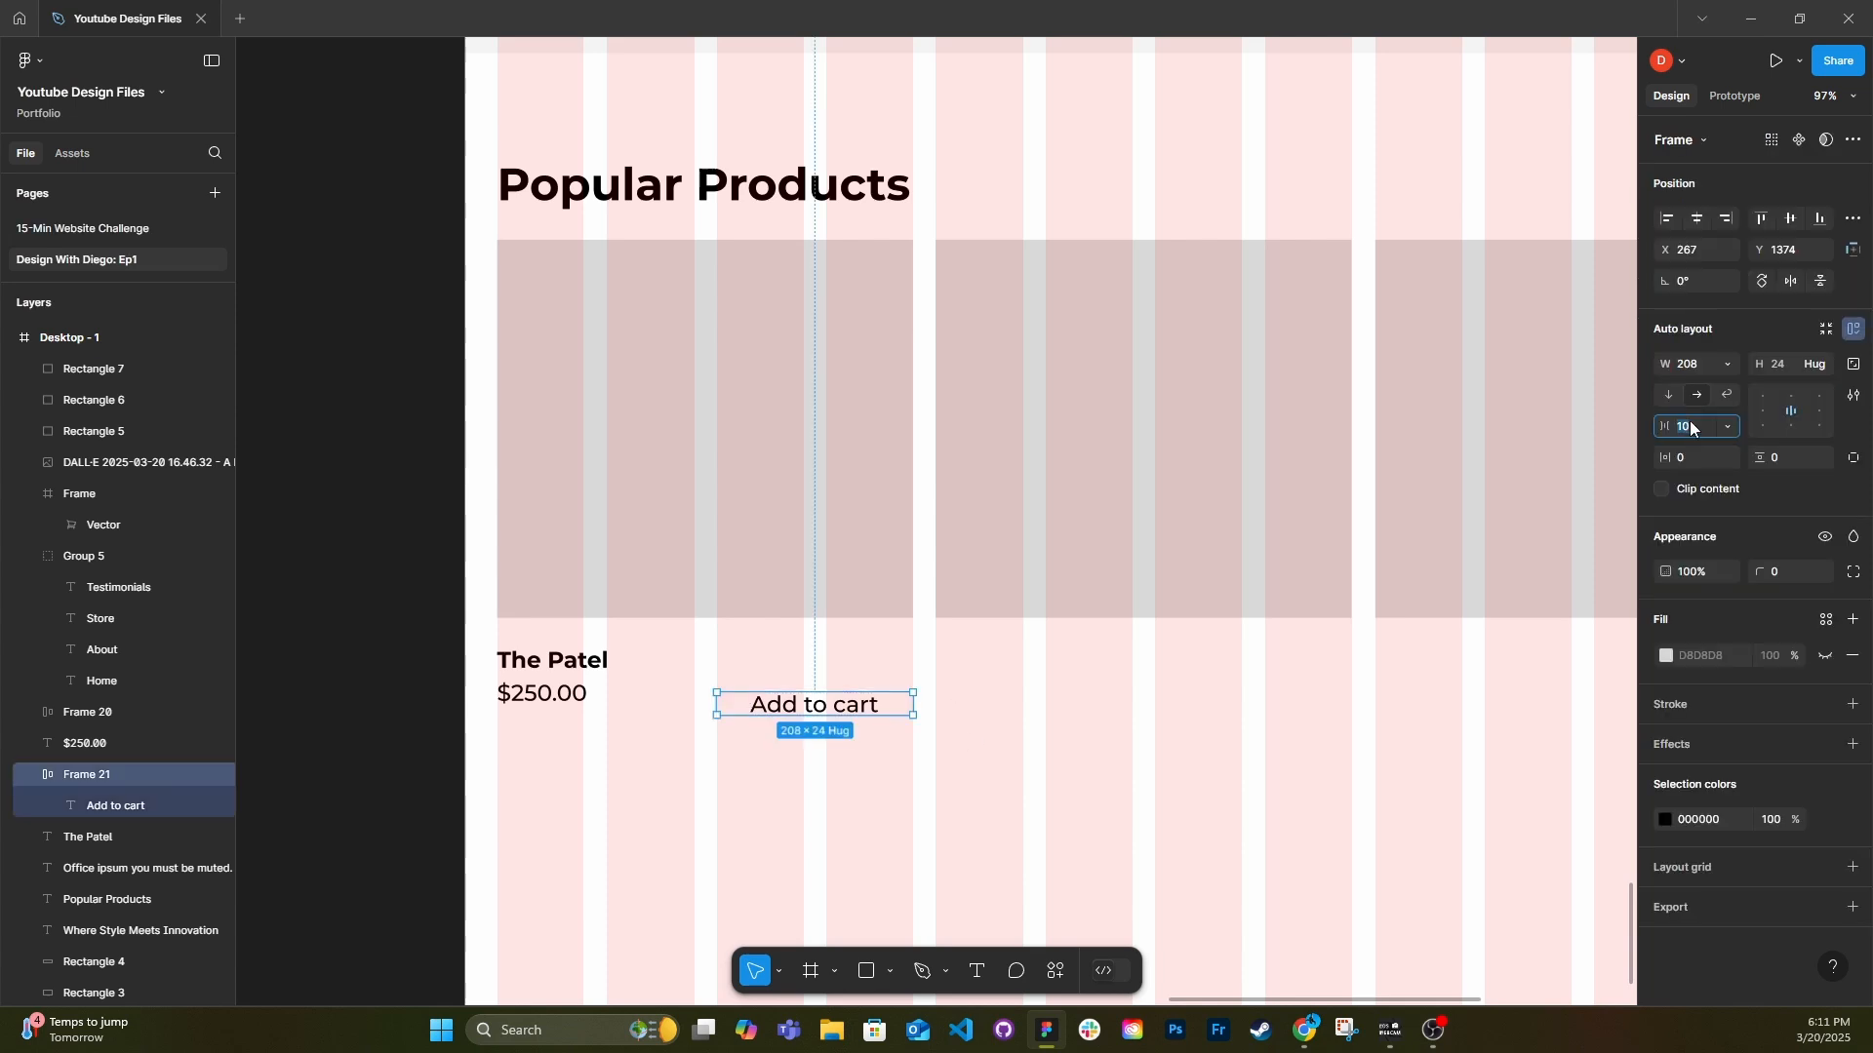
text(0)
click(1726, 365)
click(1727, 387)
drag(770, 709, 837, 698)
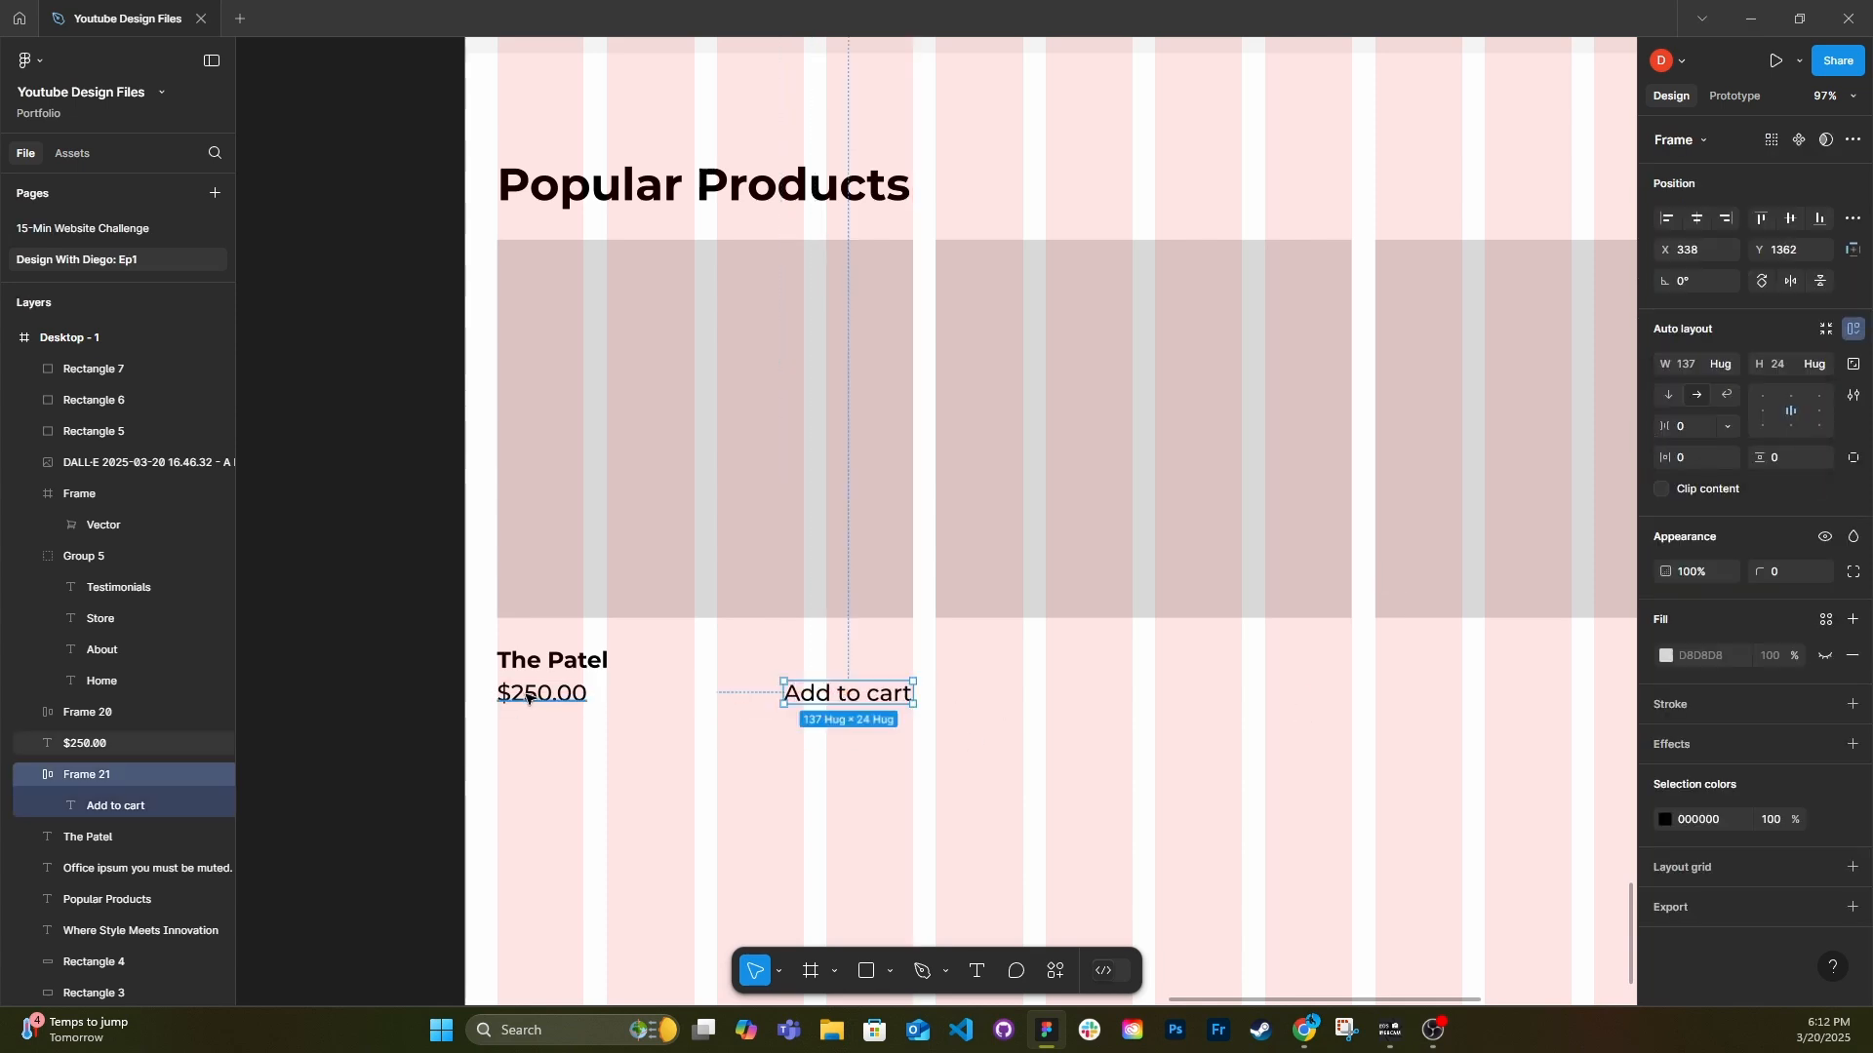
Change the price text to "USD $250.00" and group the first product card's image and text.
double_click(526, 696)
text(USD)
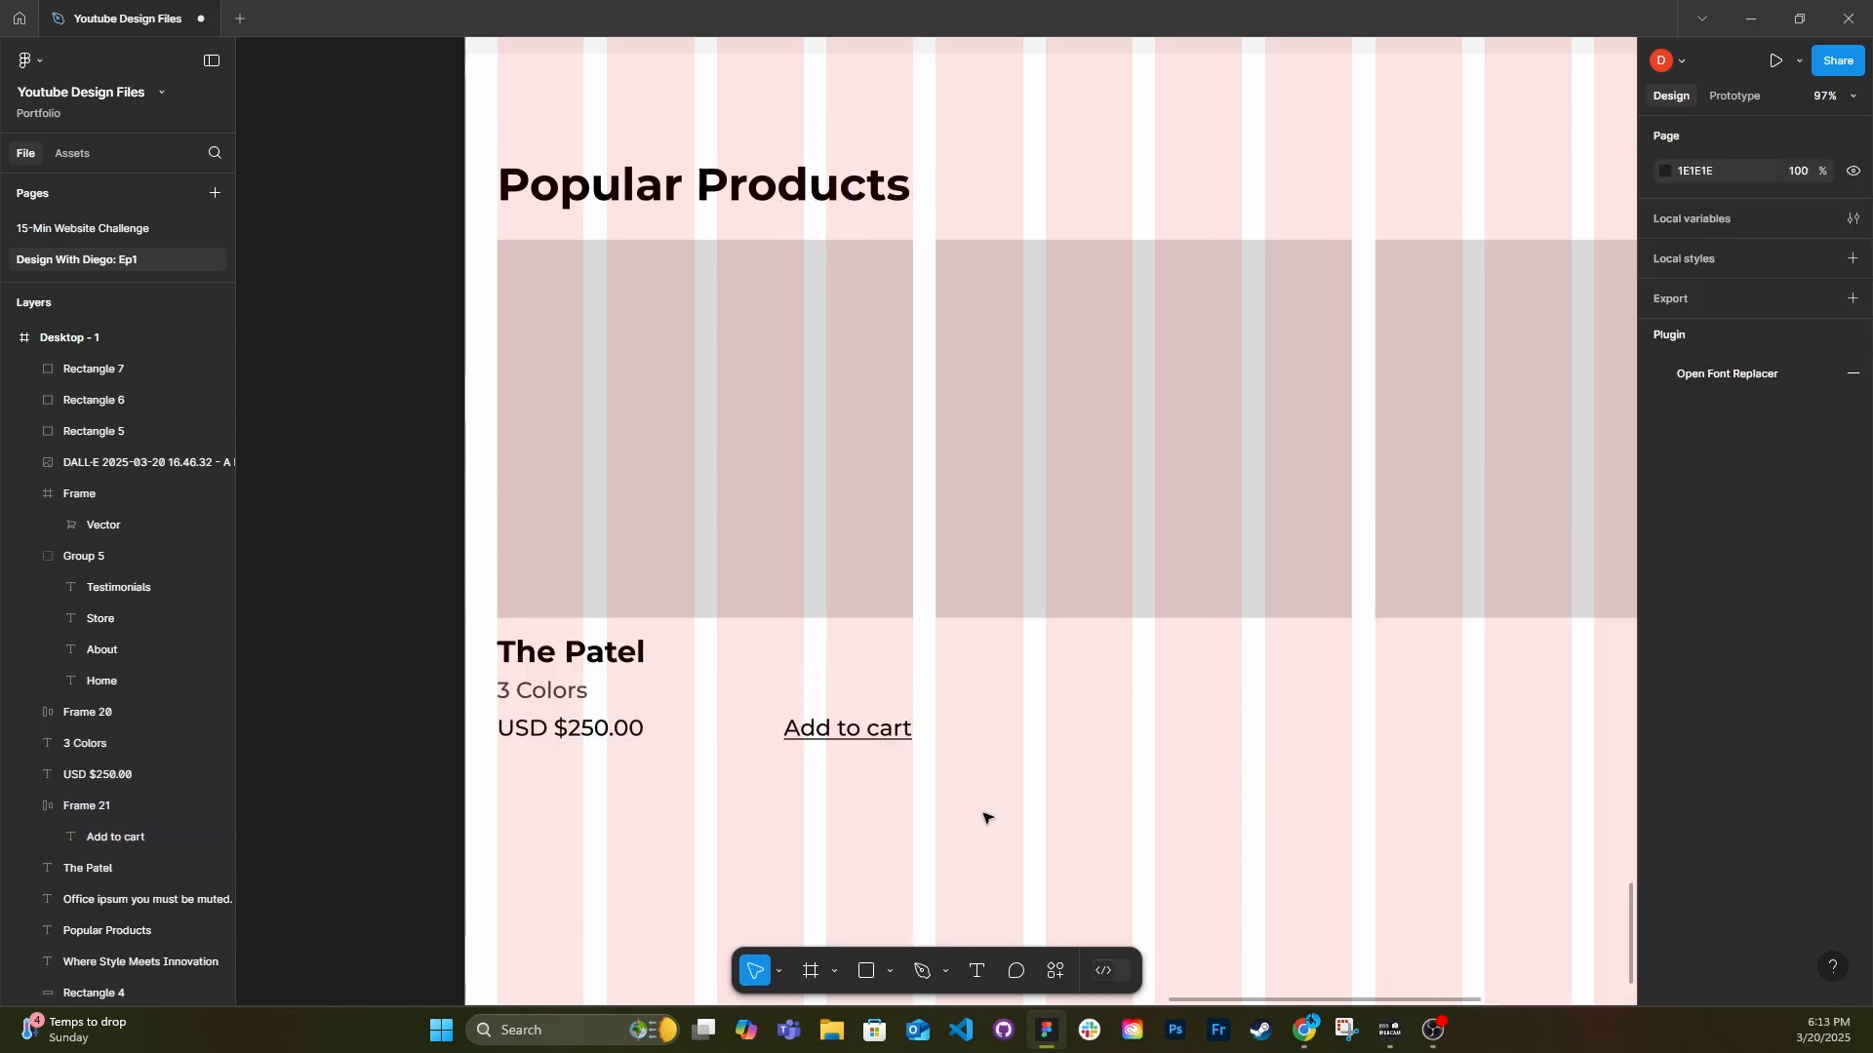
scroll(653, 757, down, 2)
drag(772, 780, 466, 612)
key(ctrl+g)
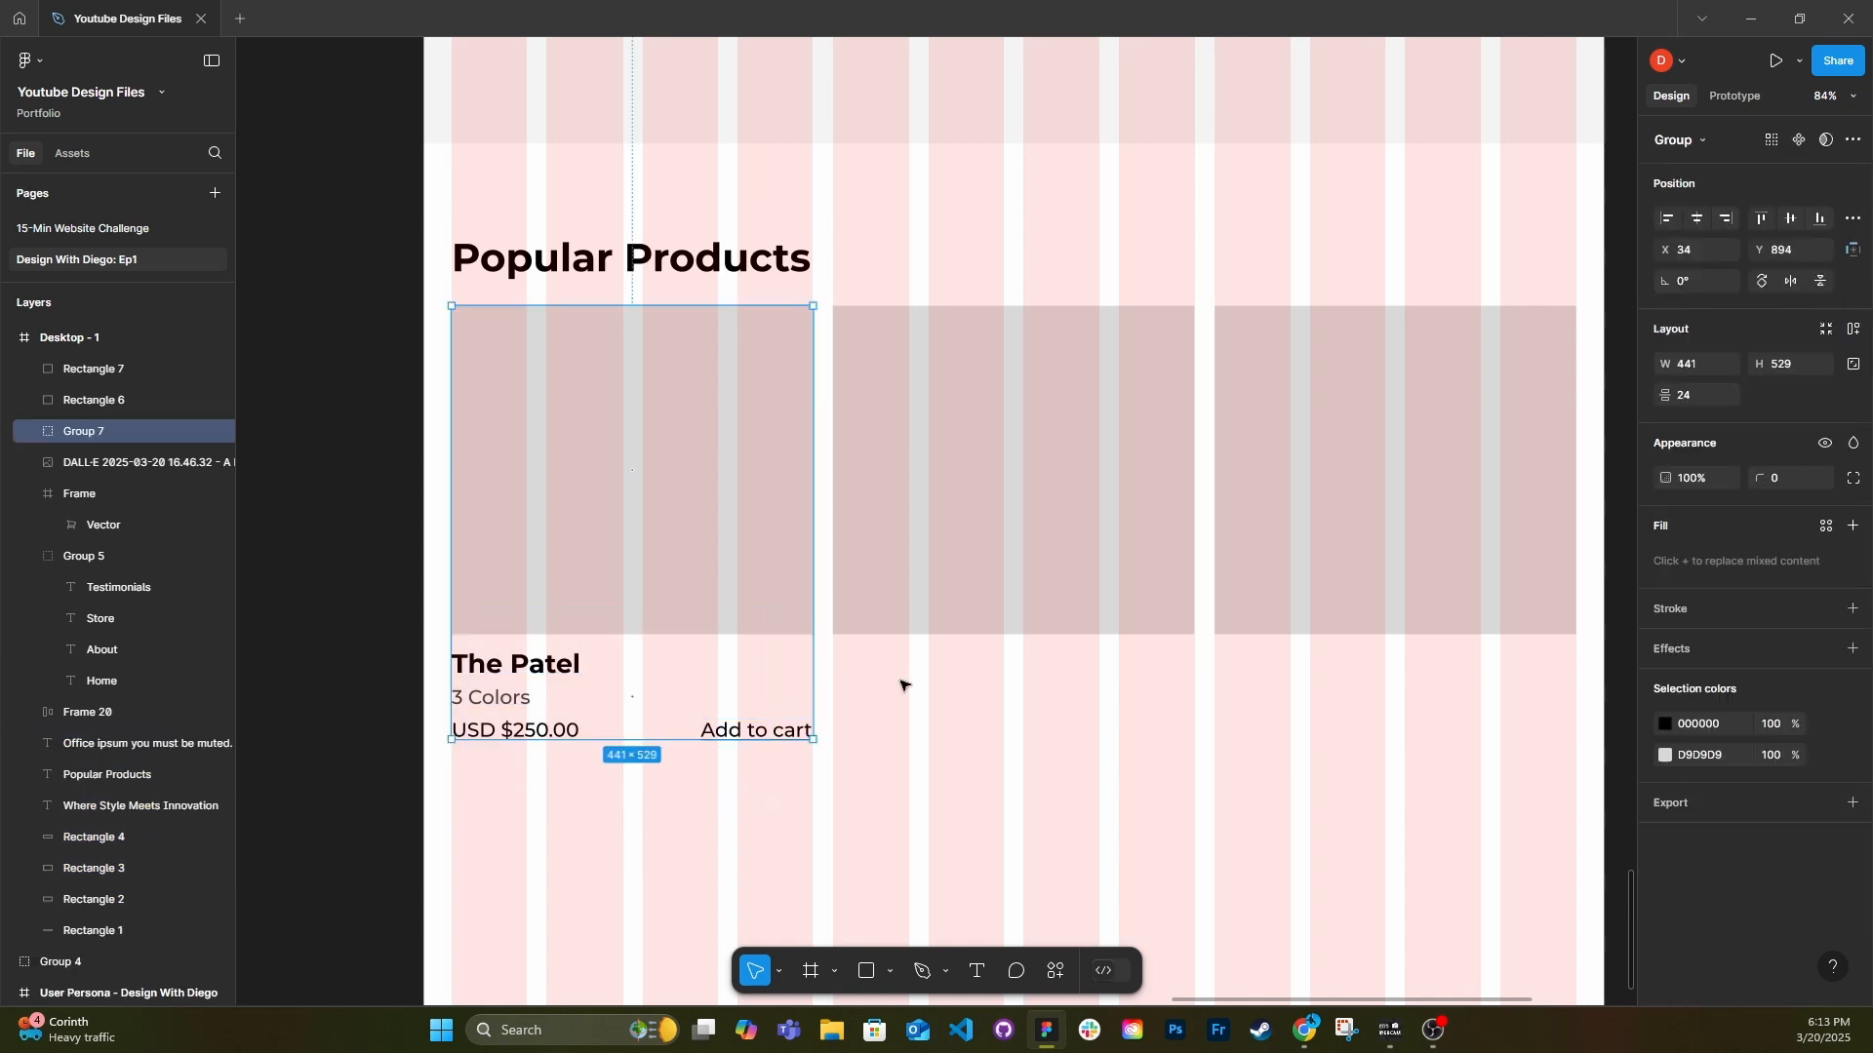
Replace the two remaining product placeholder rectangles with copies of the first product card.
drag(900, 685, 1308, 698)
key(ctrl+shift+r)
scroll(1308, 698, right, 3)
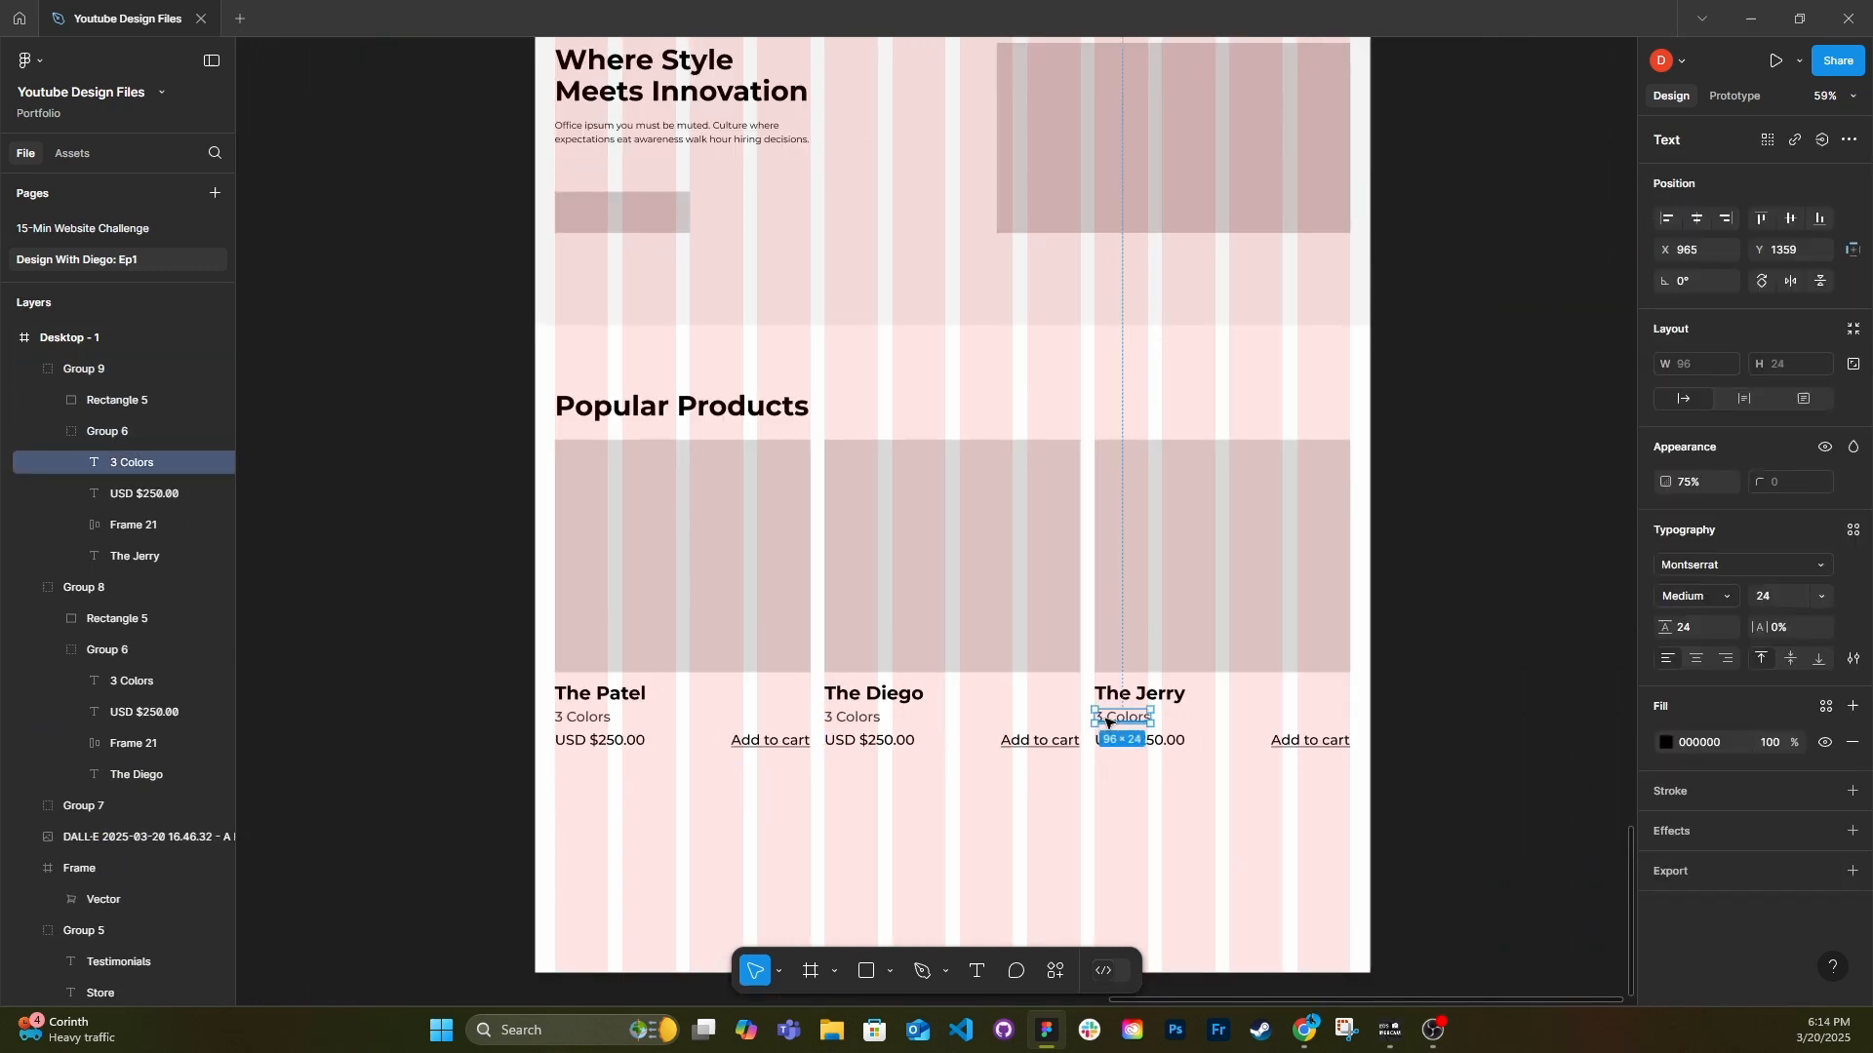
Set the second card to "2 Colors" and "USD $200.00", and the third card to "5 Colors" and "USD $300.00".
click(1103, 719)
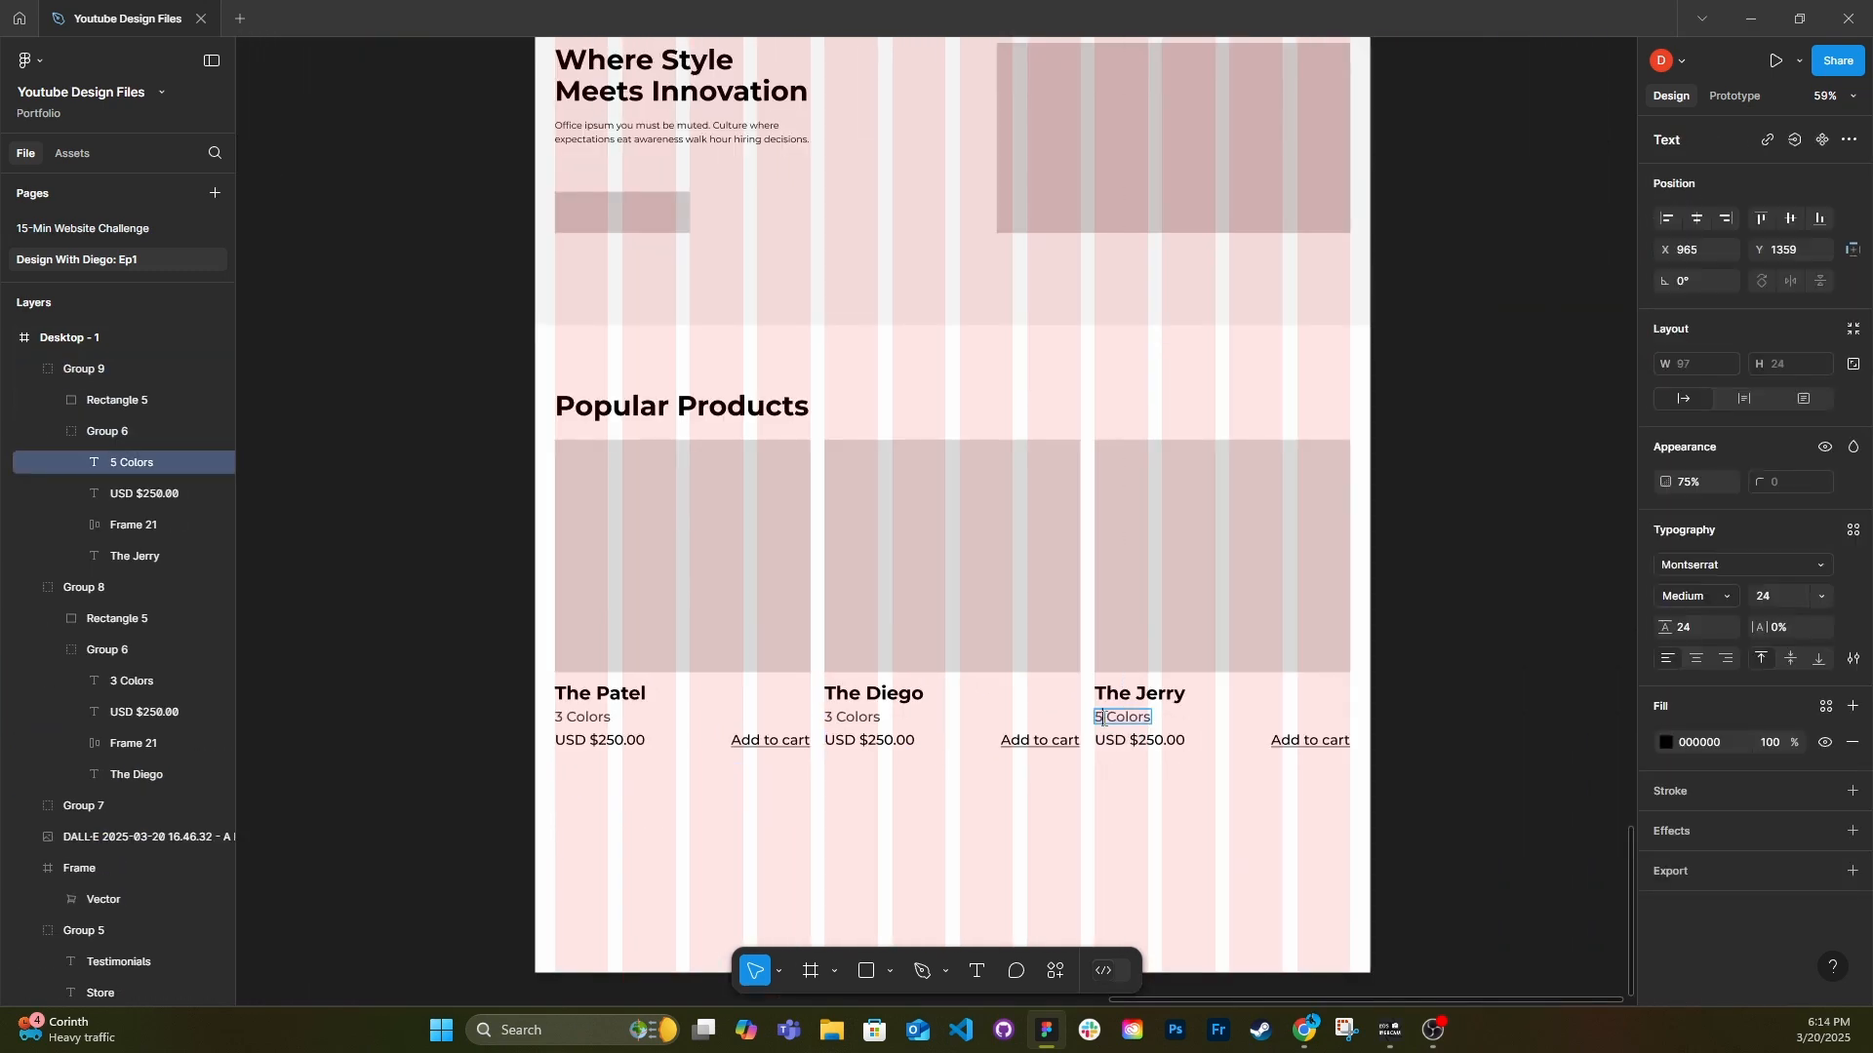
click(832, 719)
click(885, 744)
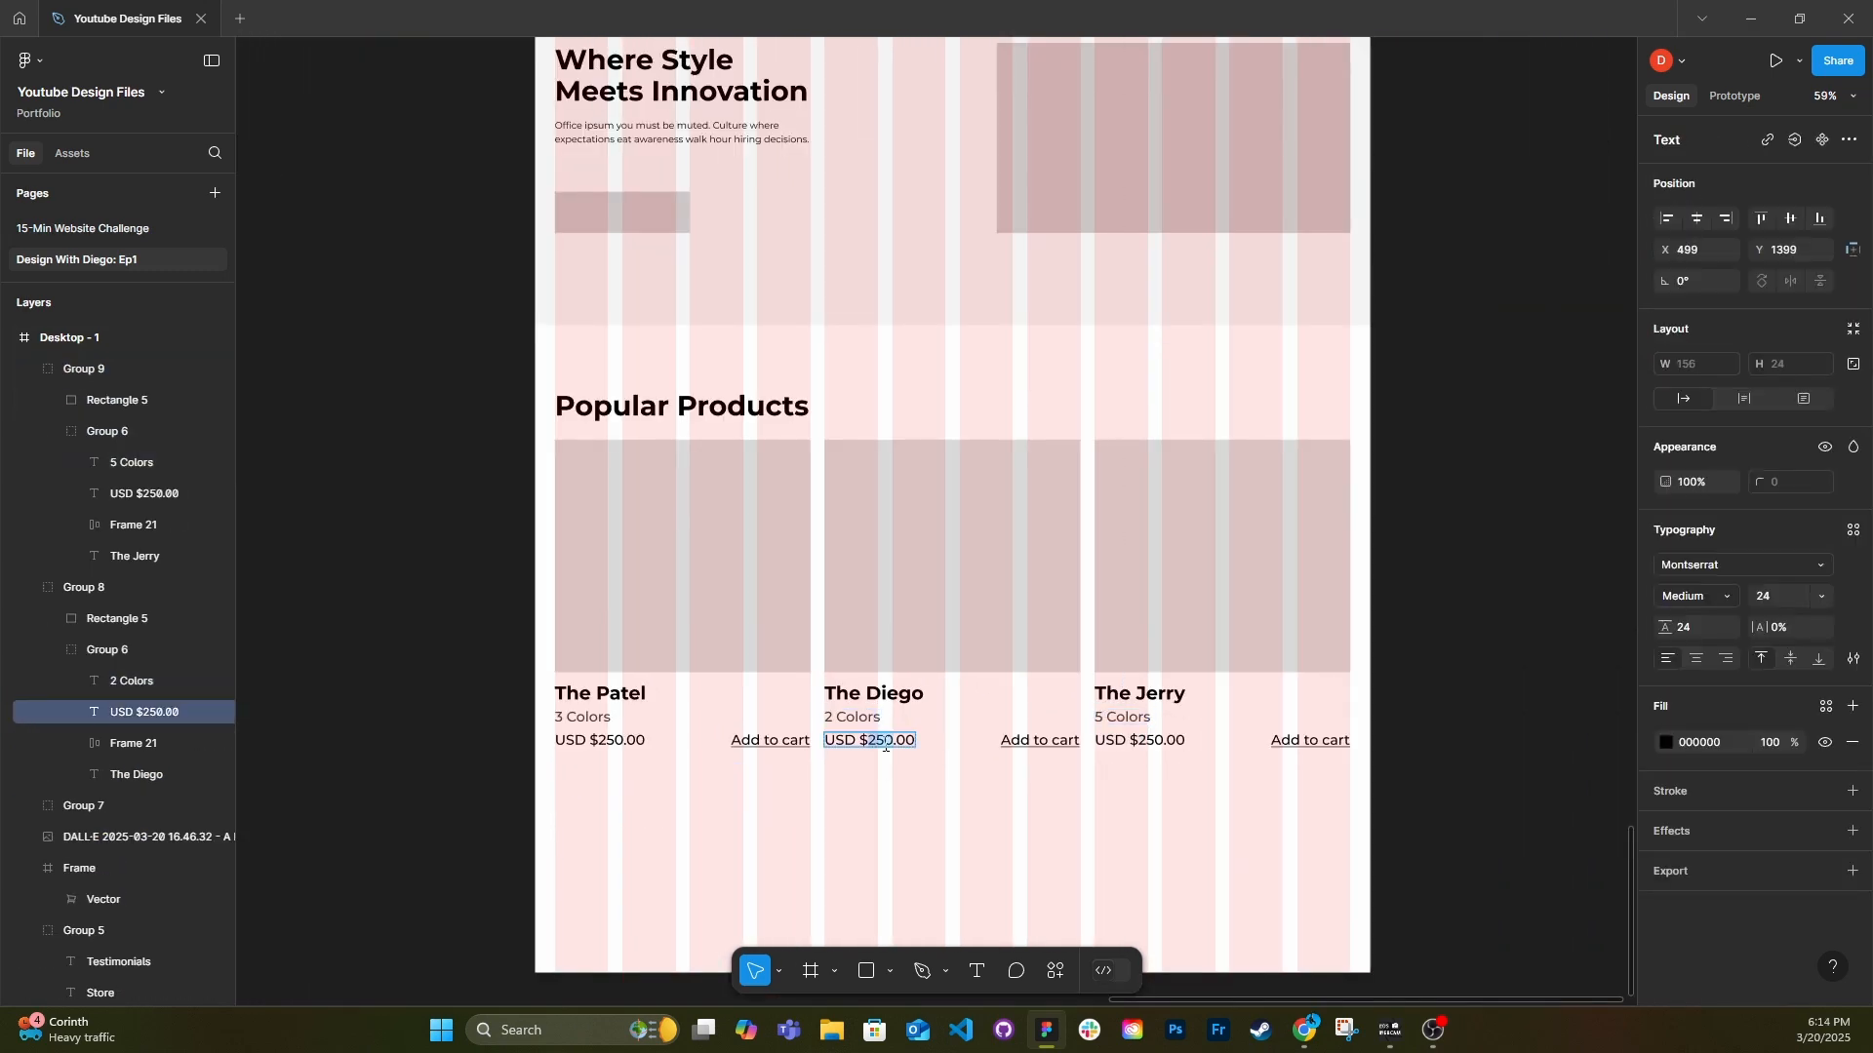
click(1149, 745)
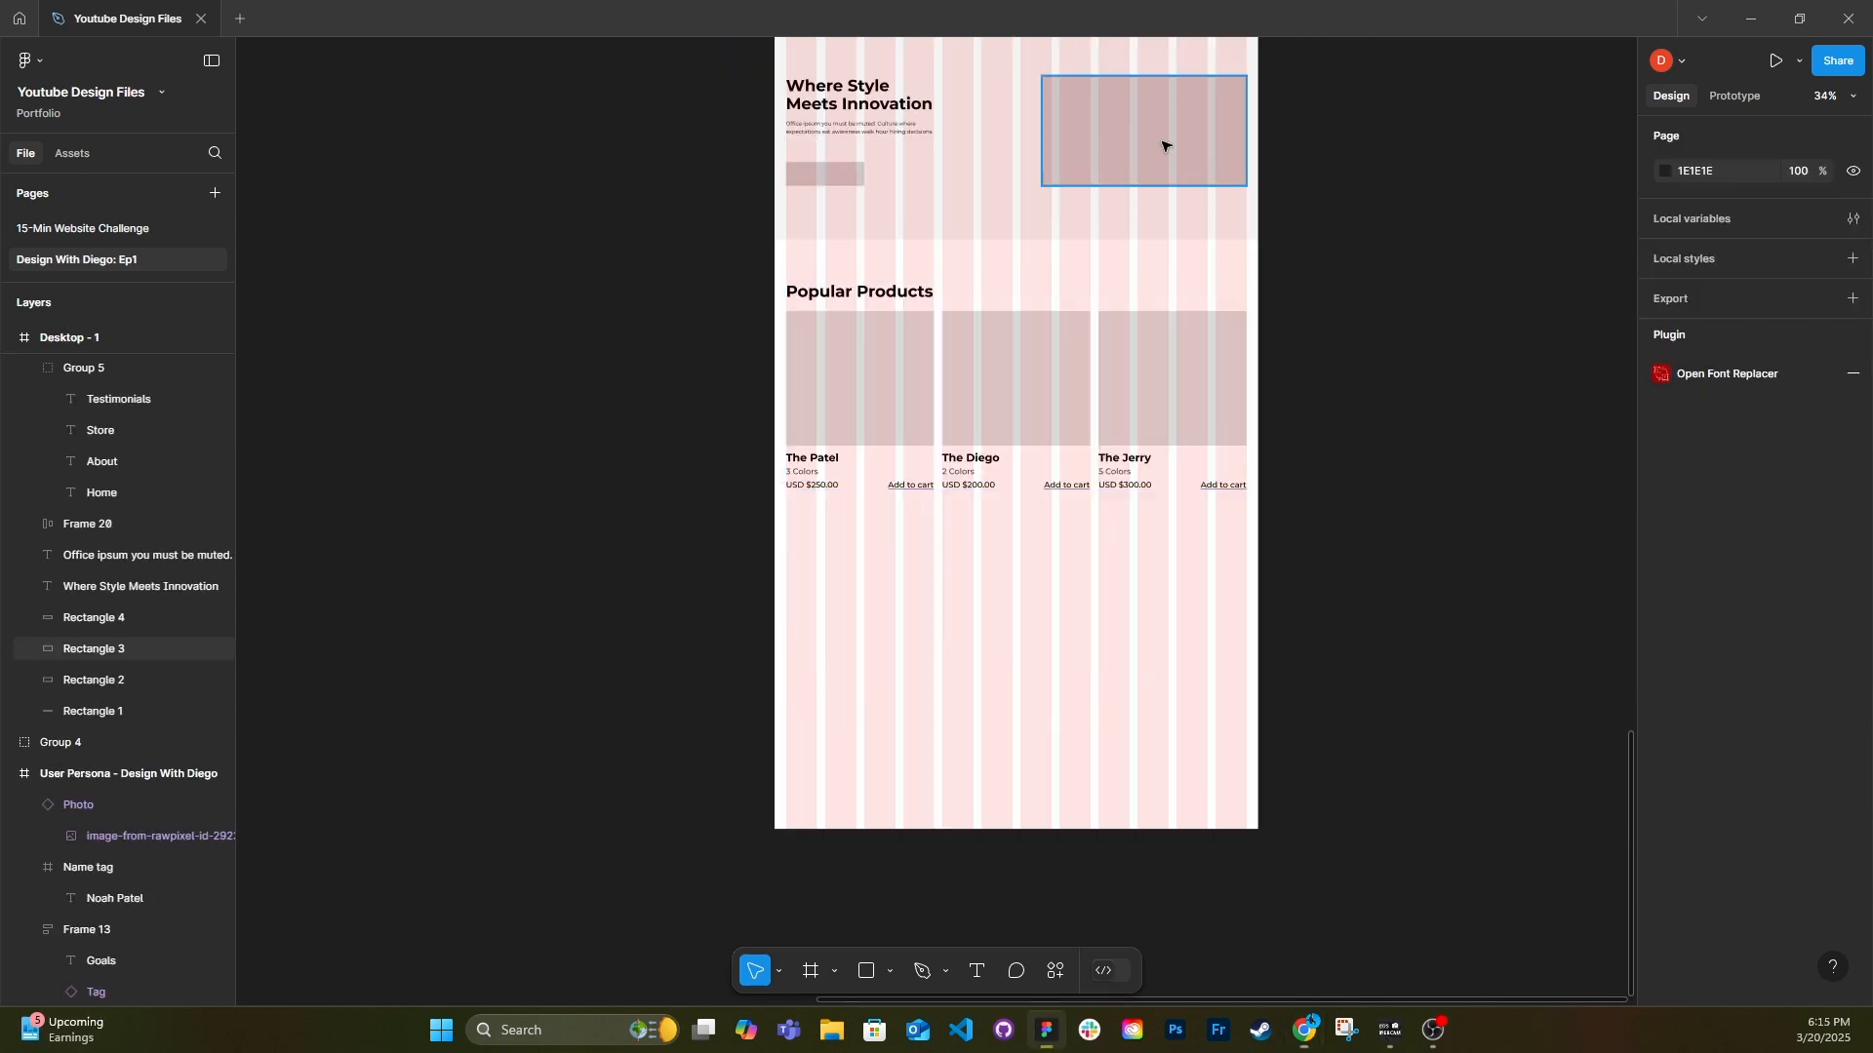
Duplicate the hero image rectangle and place the copy below the first product card at X 34, Y 1693.
drag(1167, 146, 973, 632)
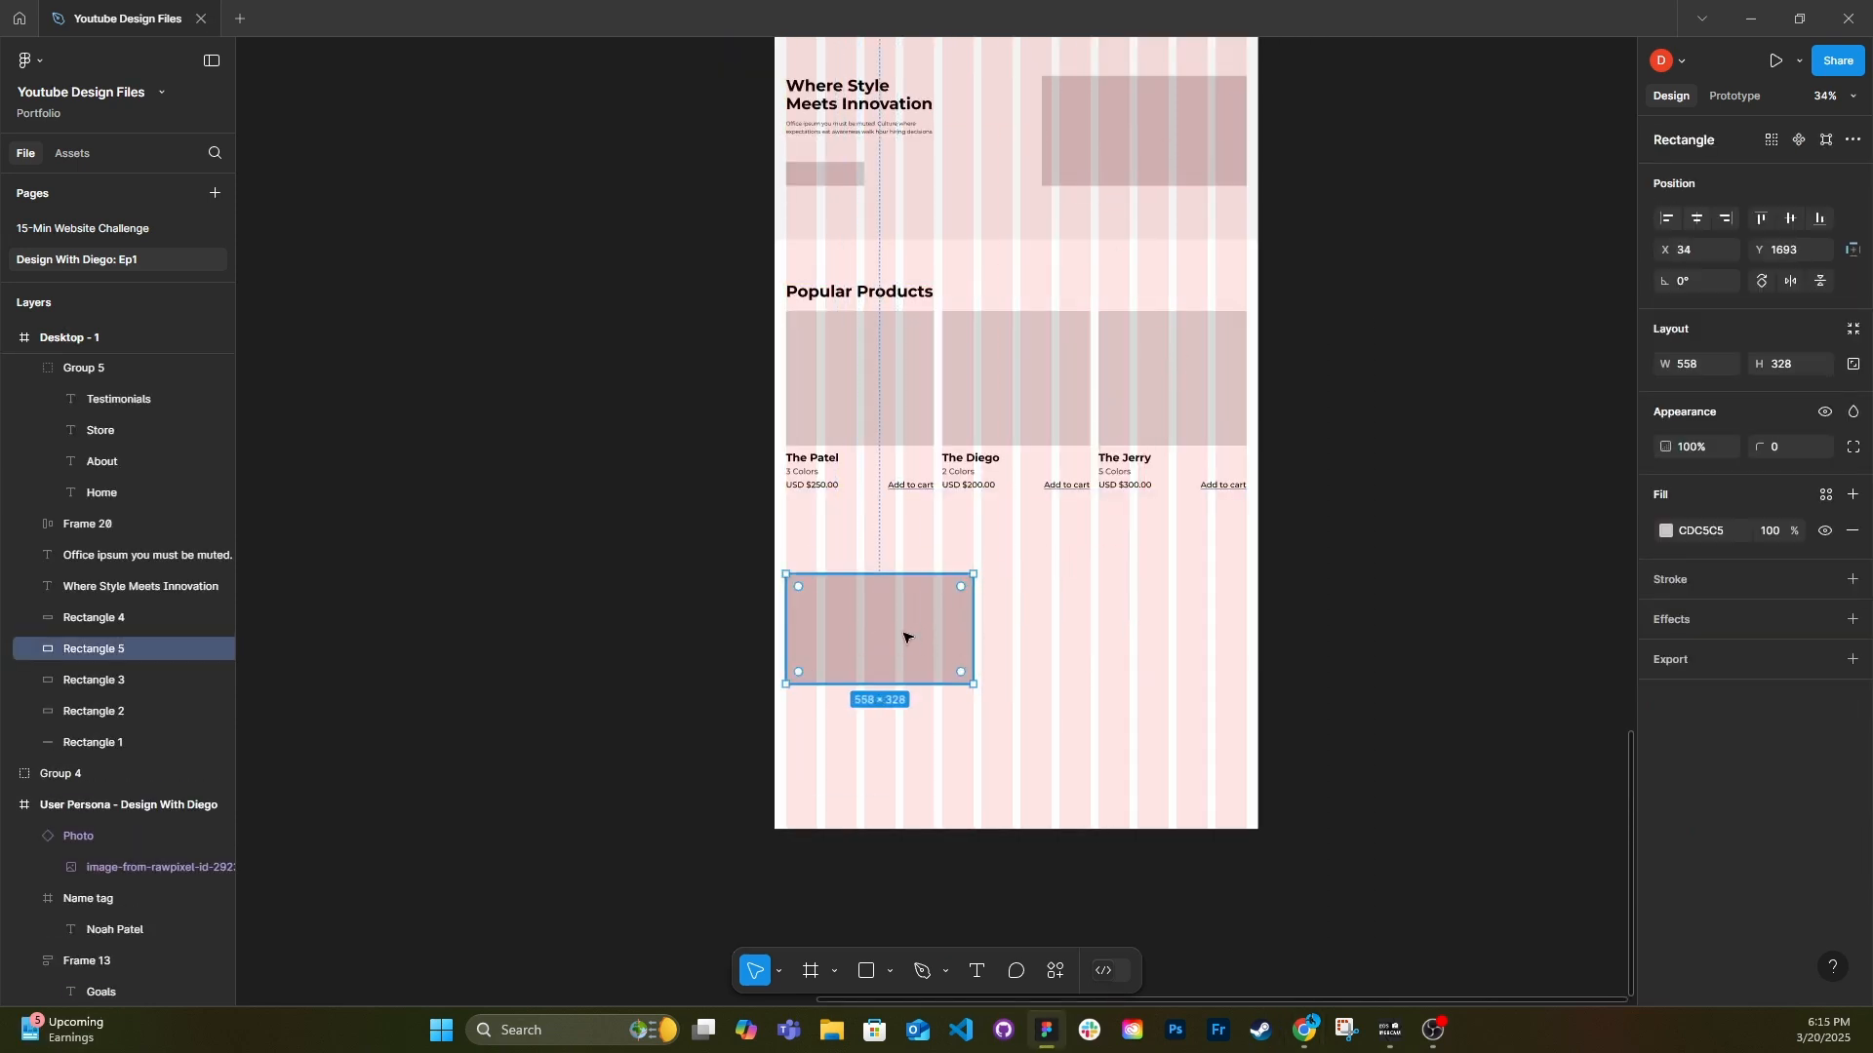
mouse_move(785, 629)
mouse_down()
mouse_move(828, 635)
mouse_move(793, 614)
mouse_up()
mouse_move(973, 629)
mouse_down()
mouse_move(1008, 627)
mouse_move(991, 627)
mouse_up()
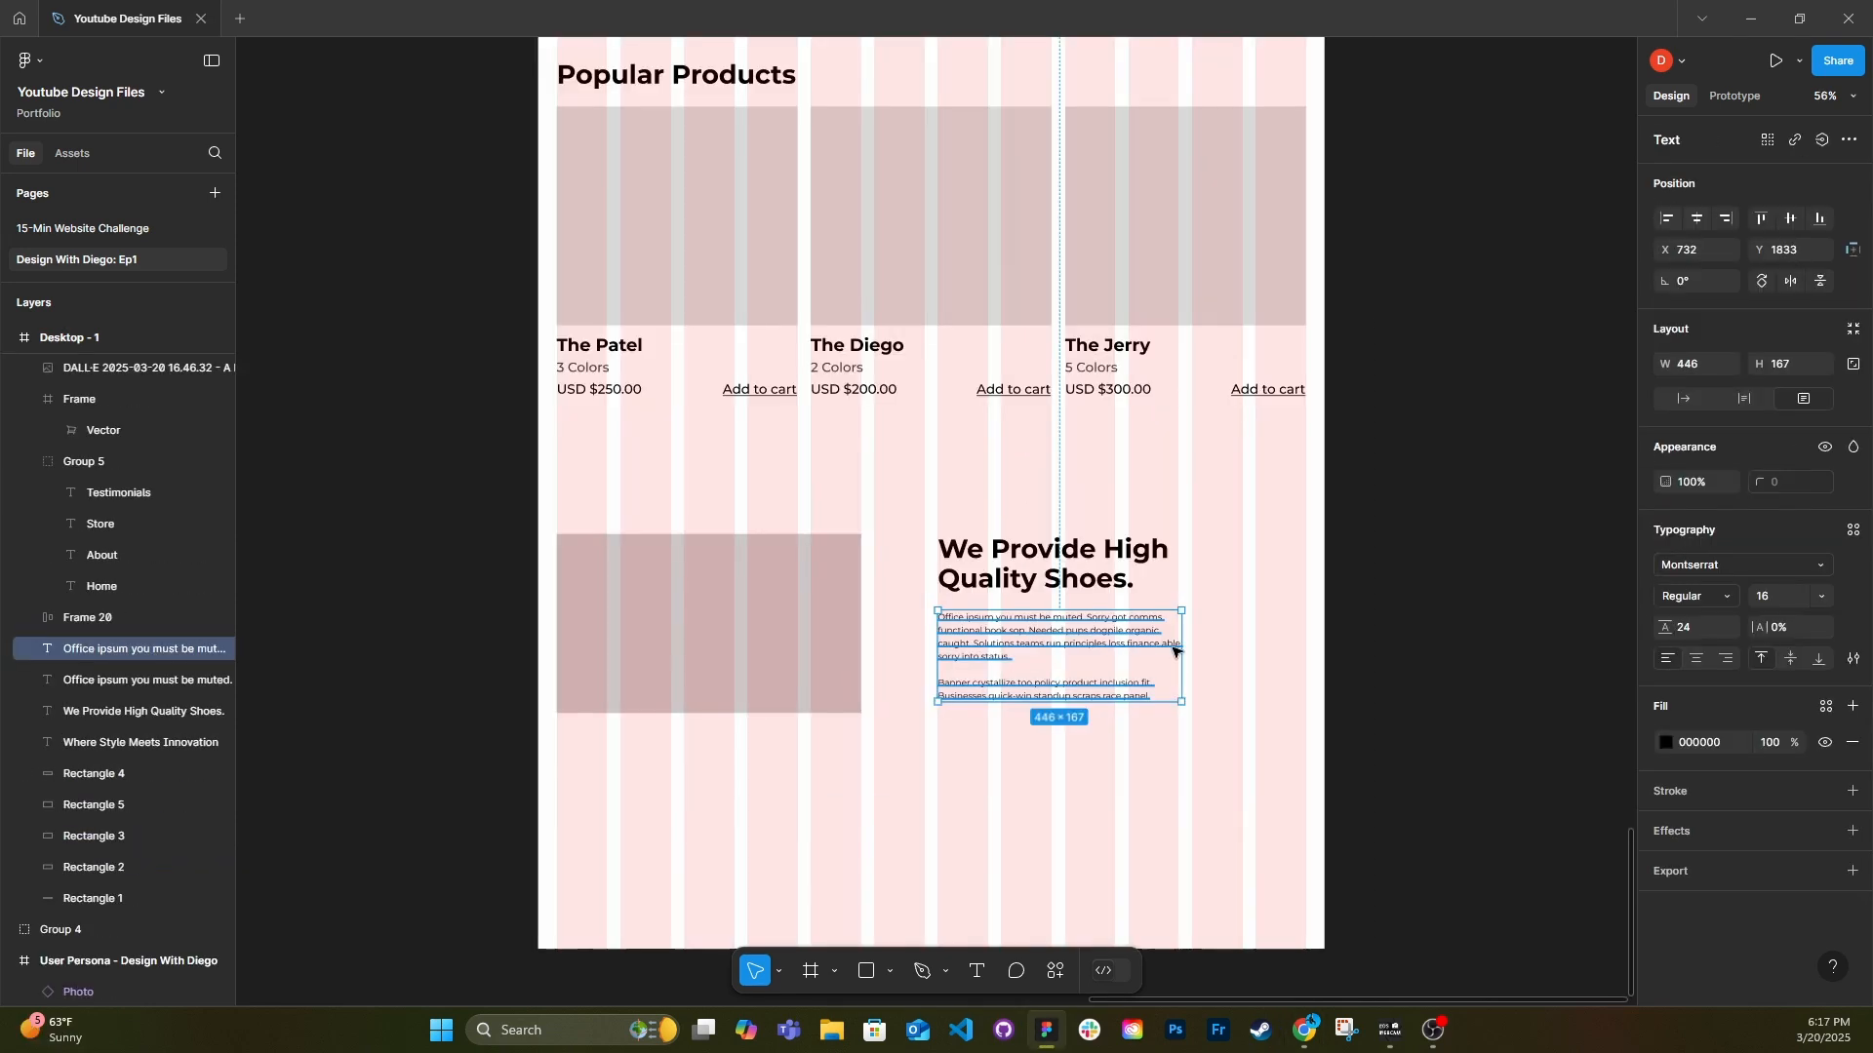
Narrow the "We Provide High Quality Shoes." heading to 441 wide and center it and its paragraph vertically against the image placeholder.
drag(1175, 648, 1239, 658)
click(1144, 576)
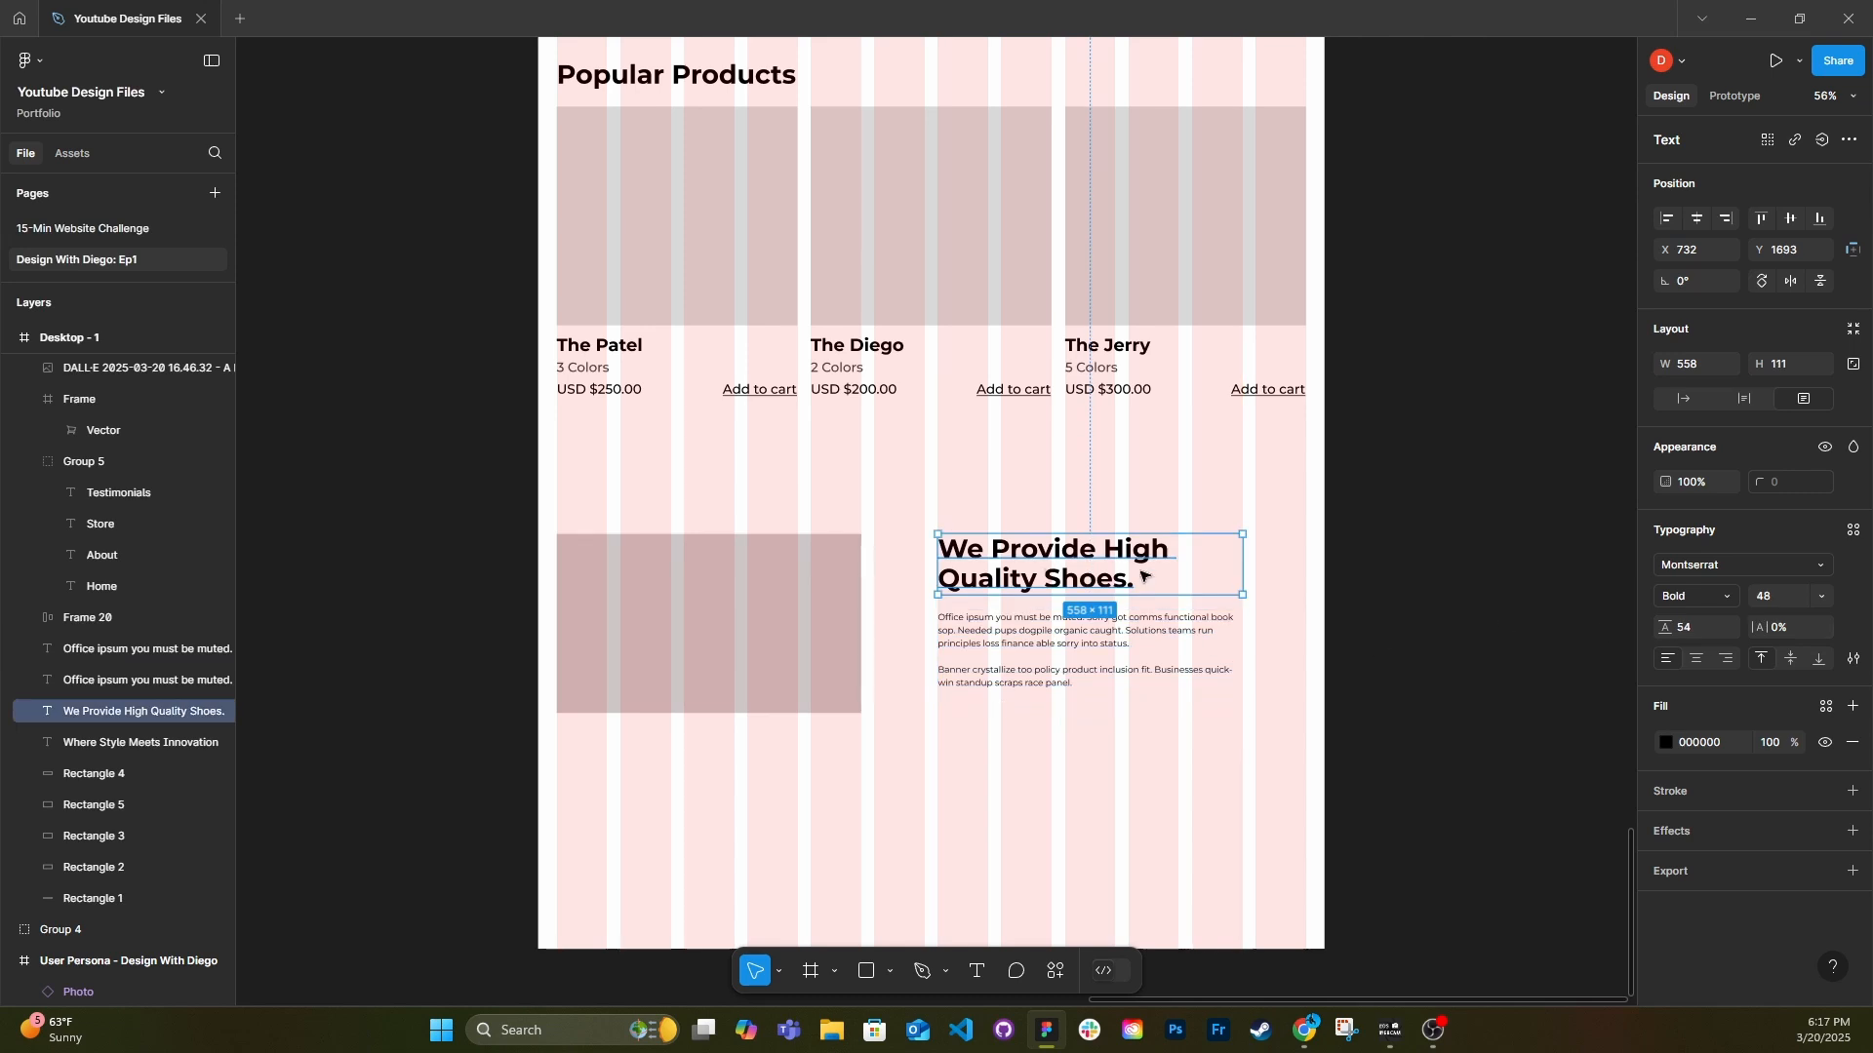
drag(1245, 580, 1131, 584)
click(1103, 627)
shift+click(1056, 582)
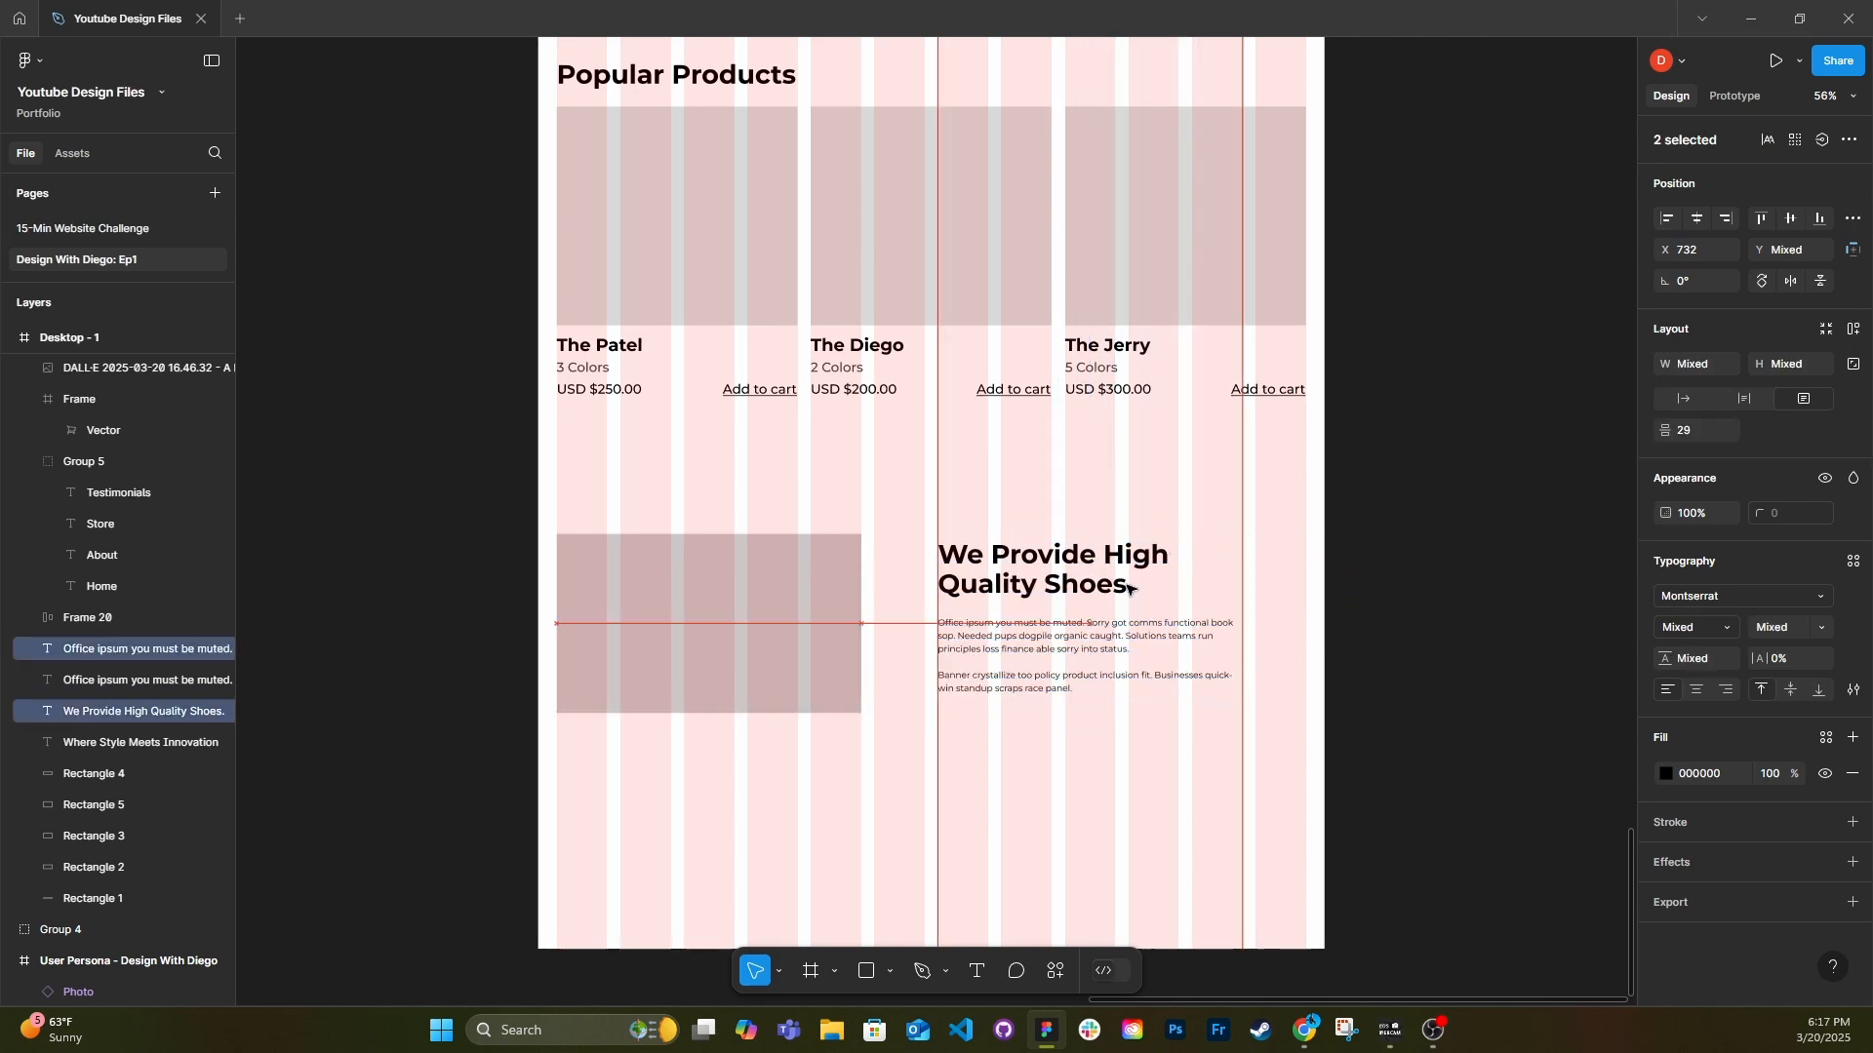
click(921, 747)
Duplicate the small paragraph text above the "We Provide High Quality Shoes." heading and change it to the label "About Us".
scroll(922, 747, down, 1)
click(966, 645)
shift+click(983, 592)
drag(983, 592, 949, 564)
click(983, 597)
double_click(982, 542)
text(About Us)
click(1744, 399)
Distribute the vertical spacing between the About Us label, heading and paragraph.
drag(907, 726, 1034, 558)
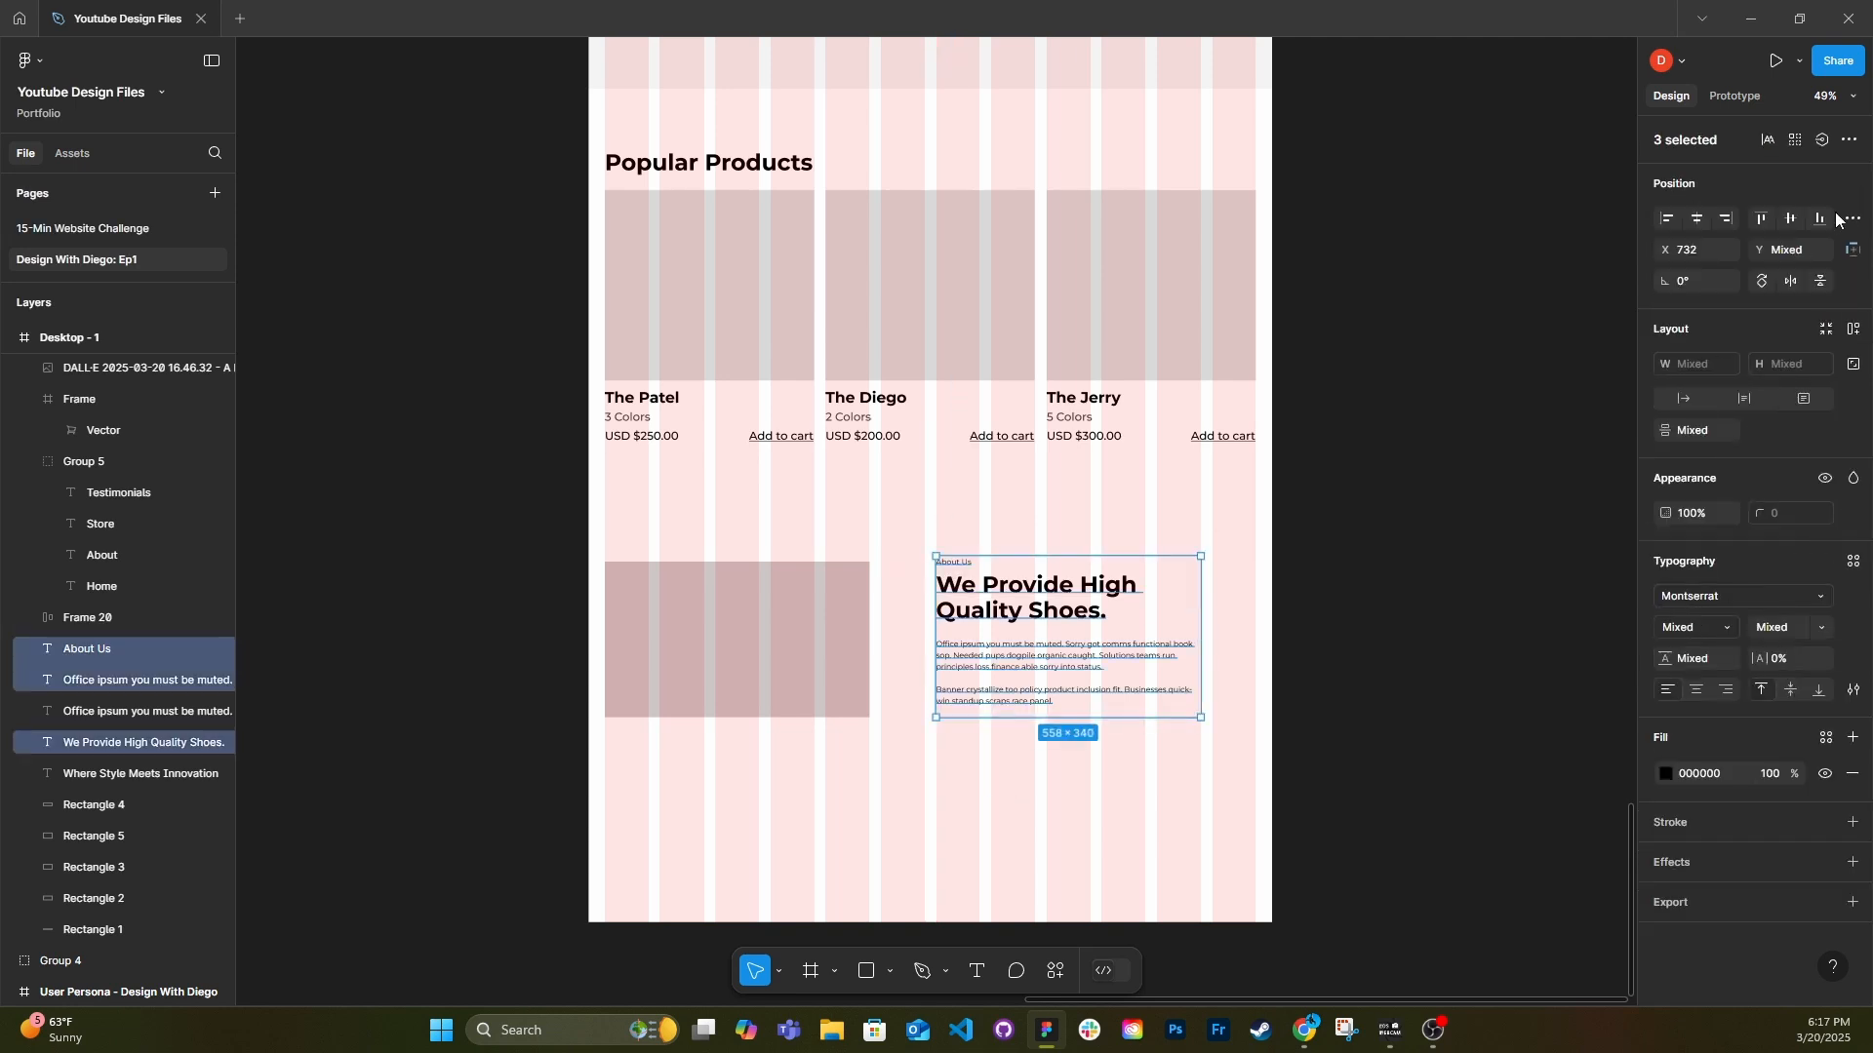
click(1846, 217)
click(977, 756)
scroll(792, 495, down, 1)
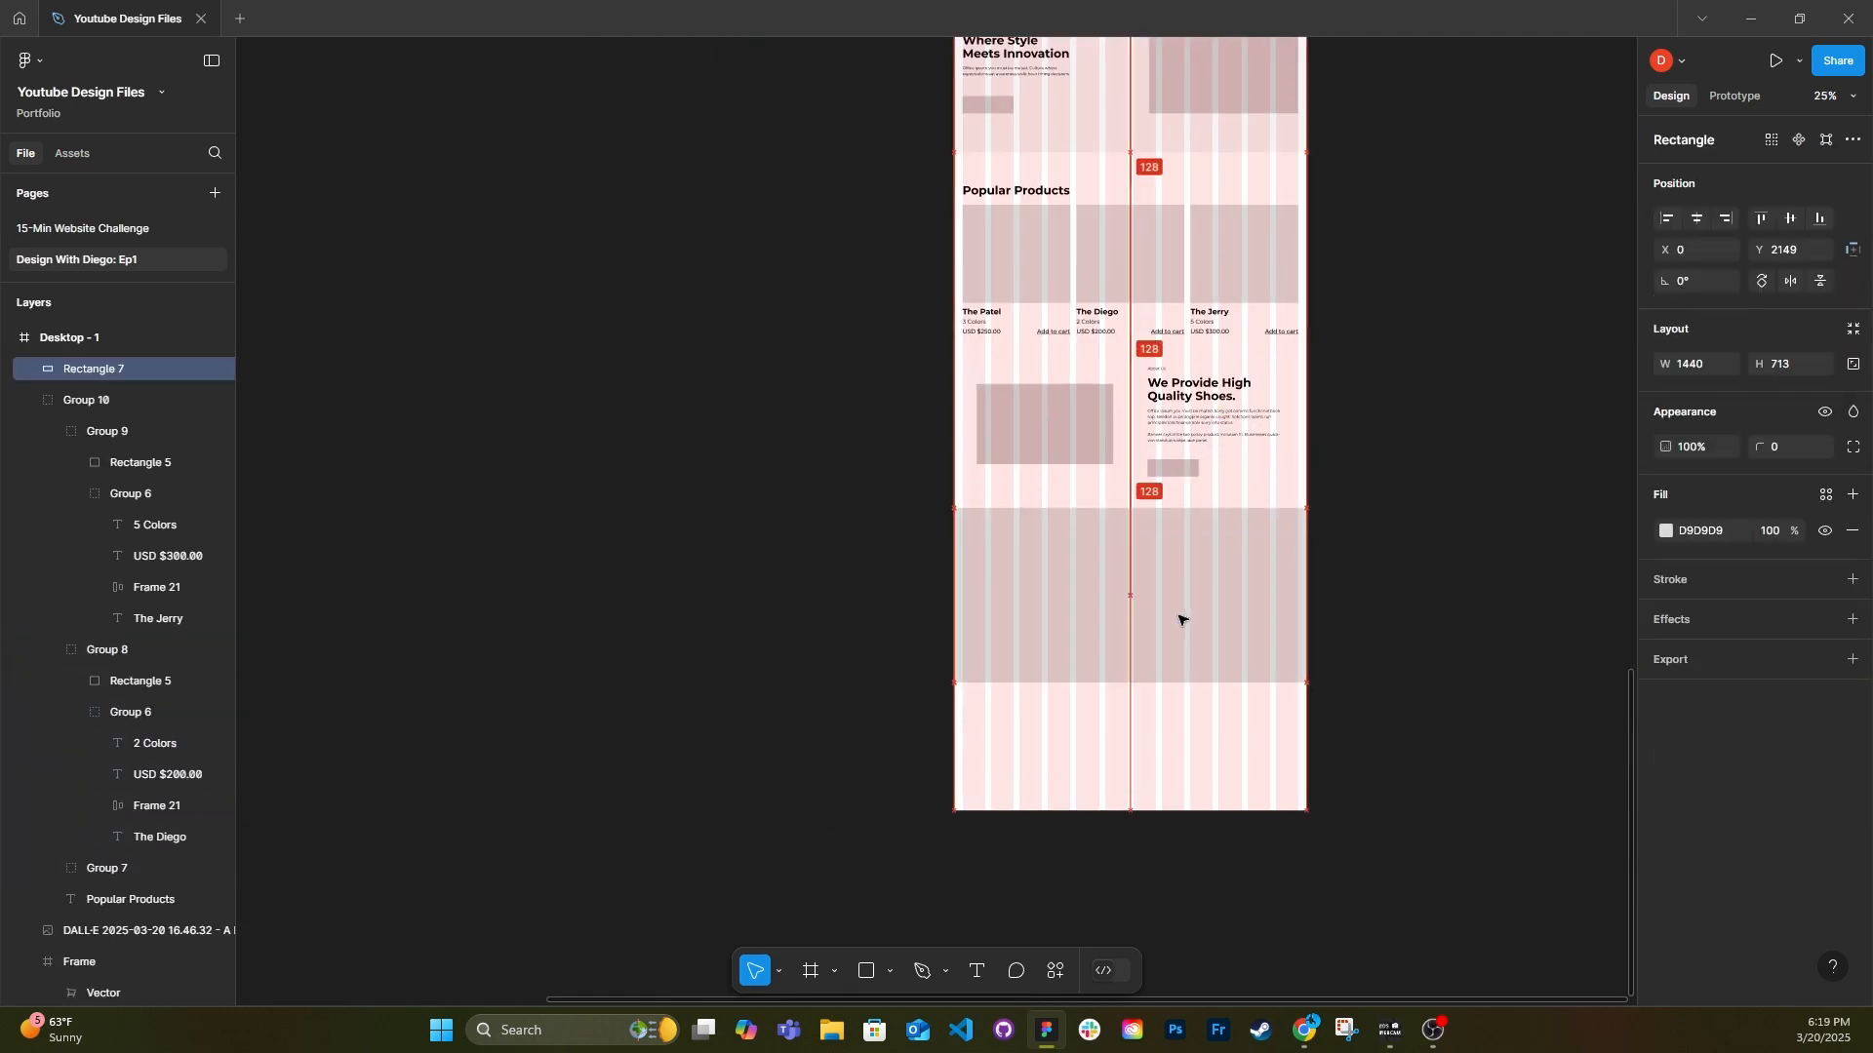
Set the vertical spacing between the Popular Products section, the About Us section and the full-width rectangle below to 16*9.
click(1425, 702)
scroll(1227, 715, down, 2)
drag(1227, 715, 969, 76)
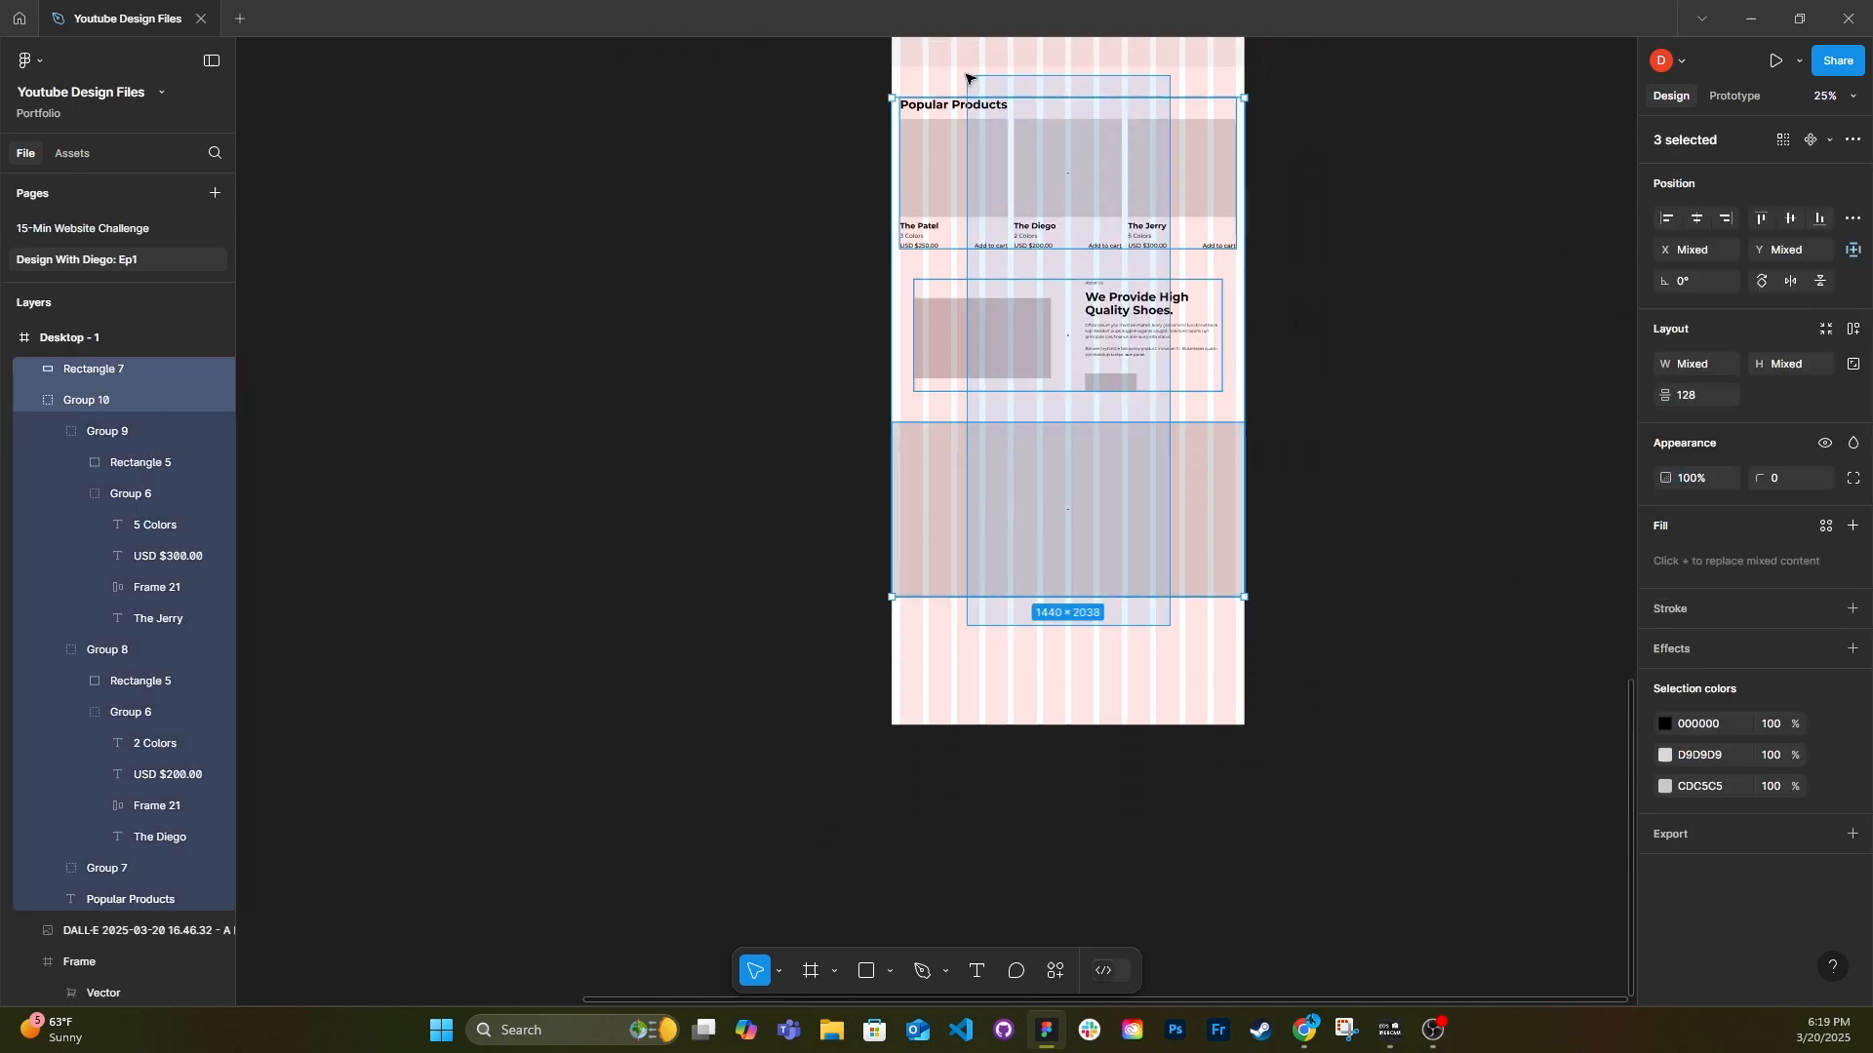
click(1689, 404)
text(16*9)
key(Return)
drag(1167, 190, 1166, 196)
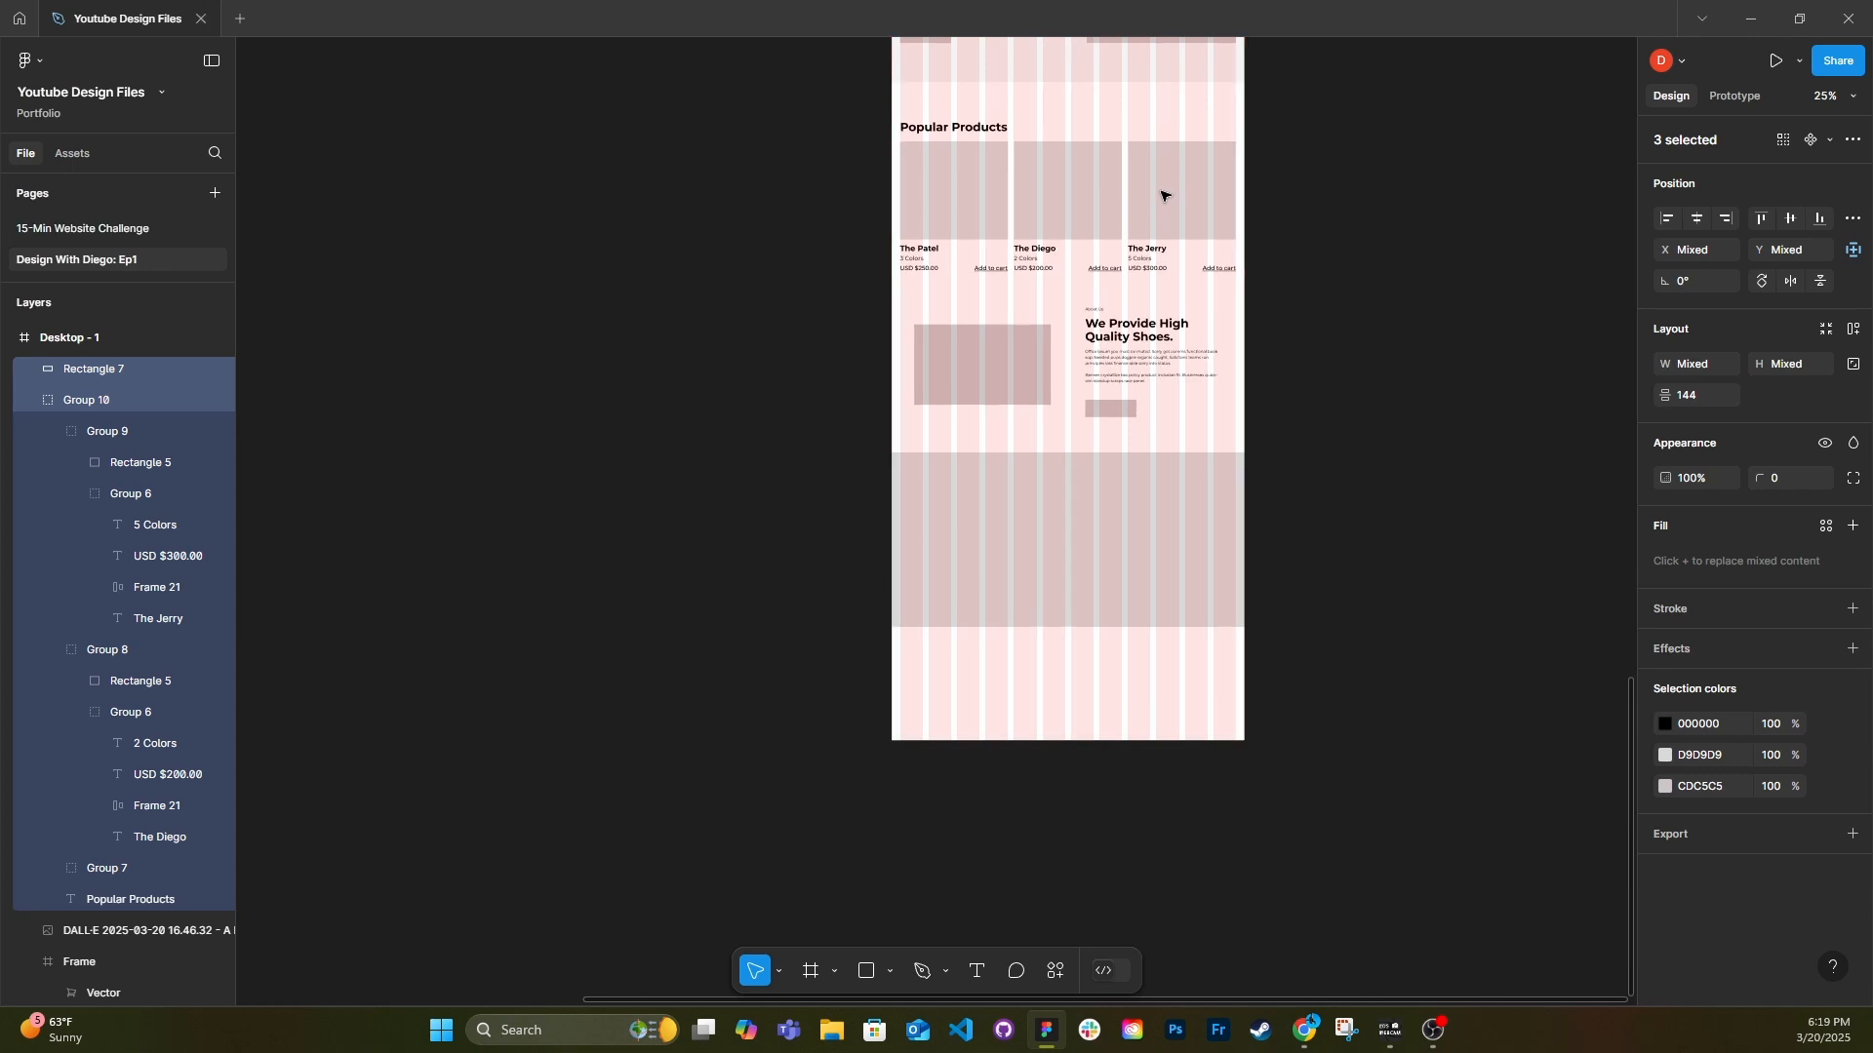
Group the three lower sections, set their vertical gap from the hero to 144 and ungroup them again.
key(ctrl+g)
shift+click(1165, 61)
click(1694, 390)
click(1394, 392)
right_click(1130, 375)
click(1167, 574)
Change the full-width rectangle's fill to DBDBDB and resize it to a height of 638.
click(1071, 597)
scroll(1085, 602, up, 3)
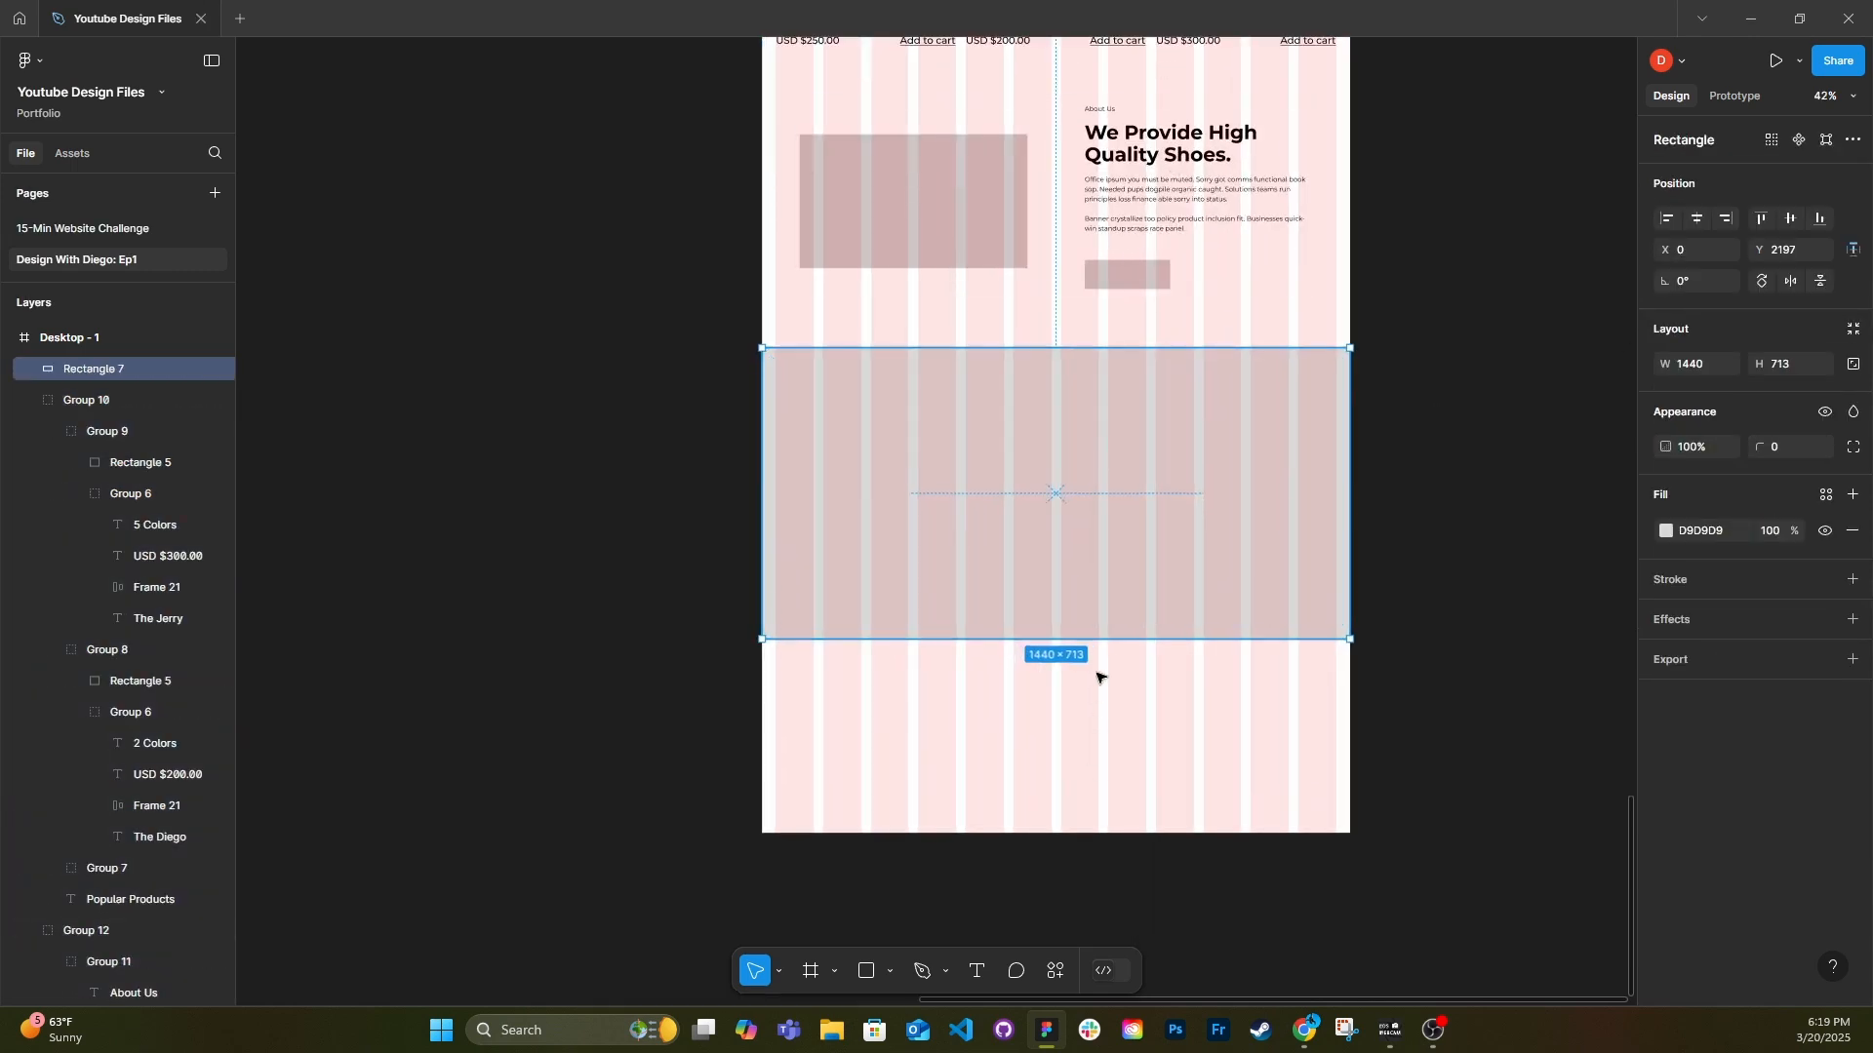
drag(1108, 639, 974, 597)
click(1666, 531)
click(1406, 525)
drag(1407, 531, 1403, 546)
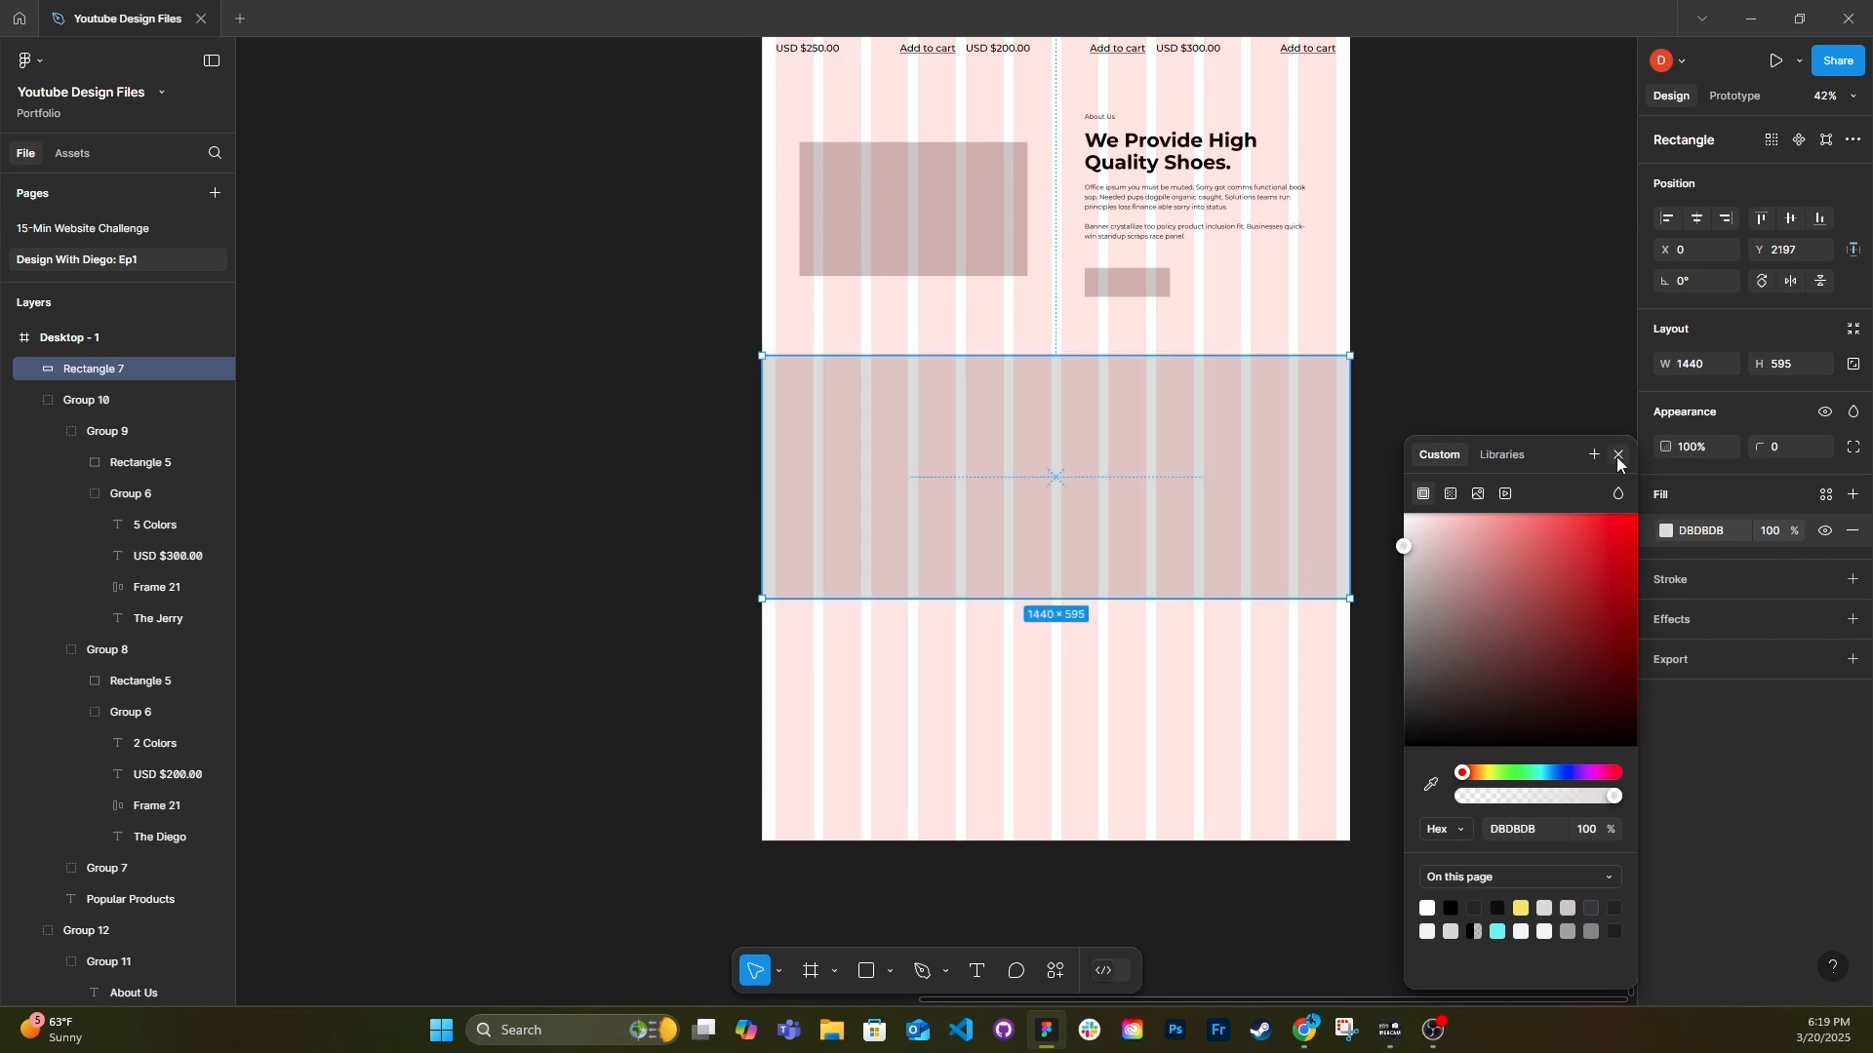
click(1618, 455)
drag(1268, 598, 1270, 617)
Copy the "We Provide High Quality Shoes." heading onto the full-width grey rectangle and send the rectangle to the back.
scroll(1271, 516, up, 1)
double_click(1213, 159)
double_click(1201, 468)
key(Escape)
key([)
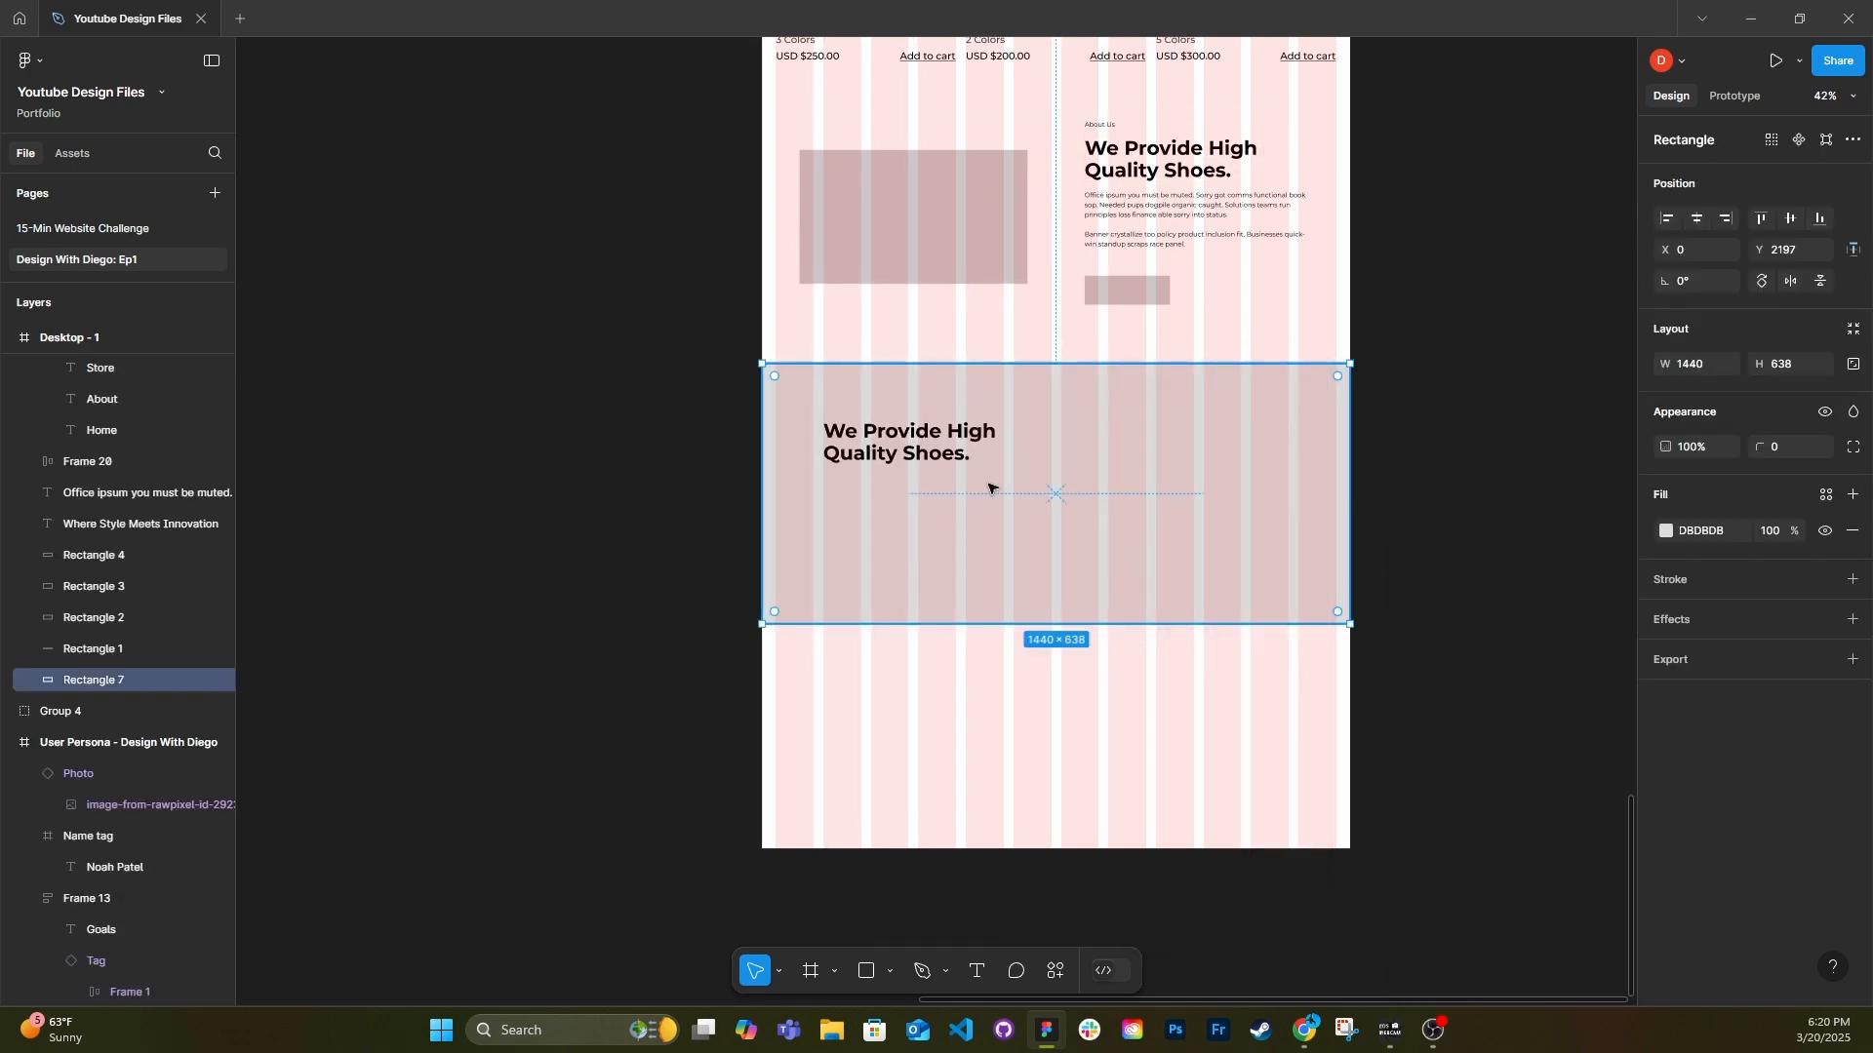
Ungroup the About Us content containing the copied heading and change the copy's text to "What Our Customer Says".
click(885, 460)
key(ctrl+shift+g)
key(ctrl+shift+g)
double_click(925, 434)
text(Get)
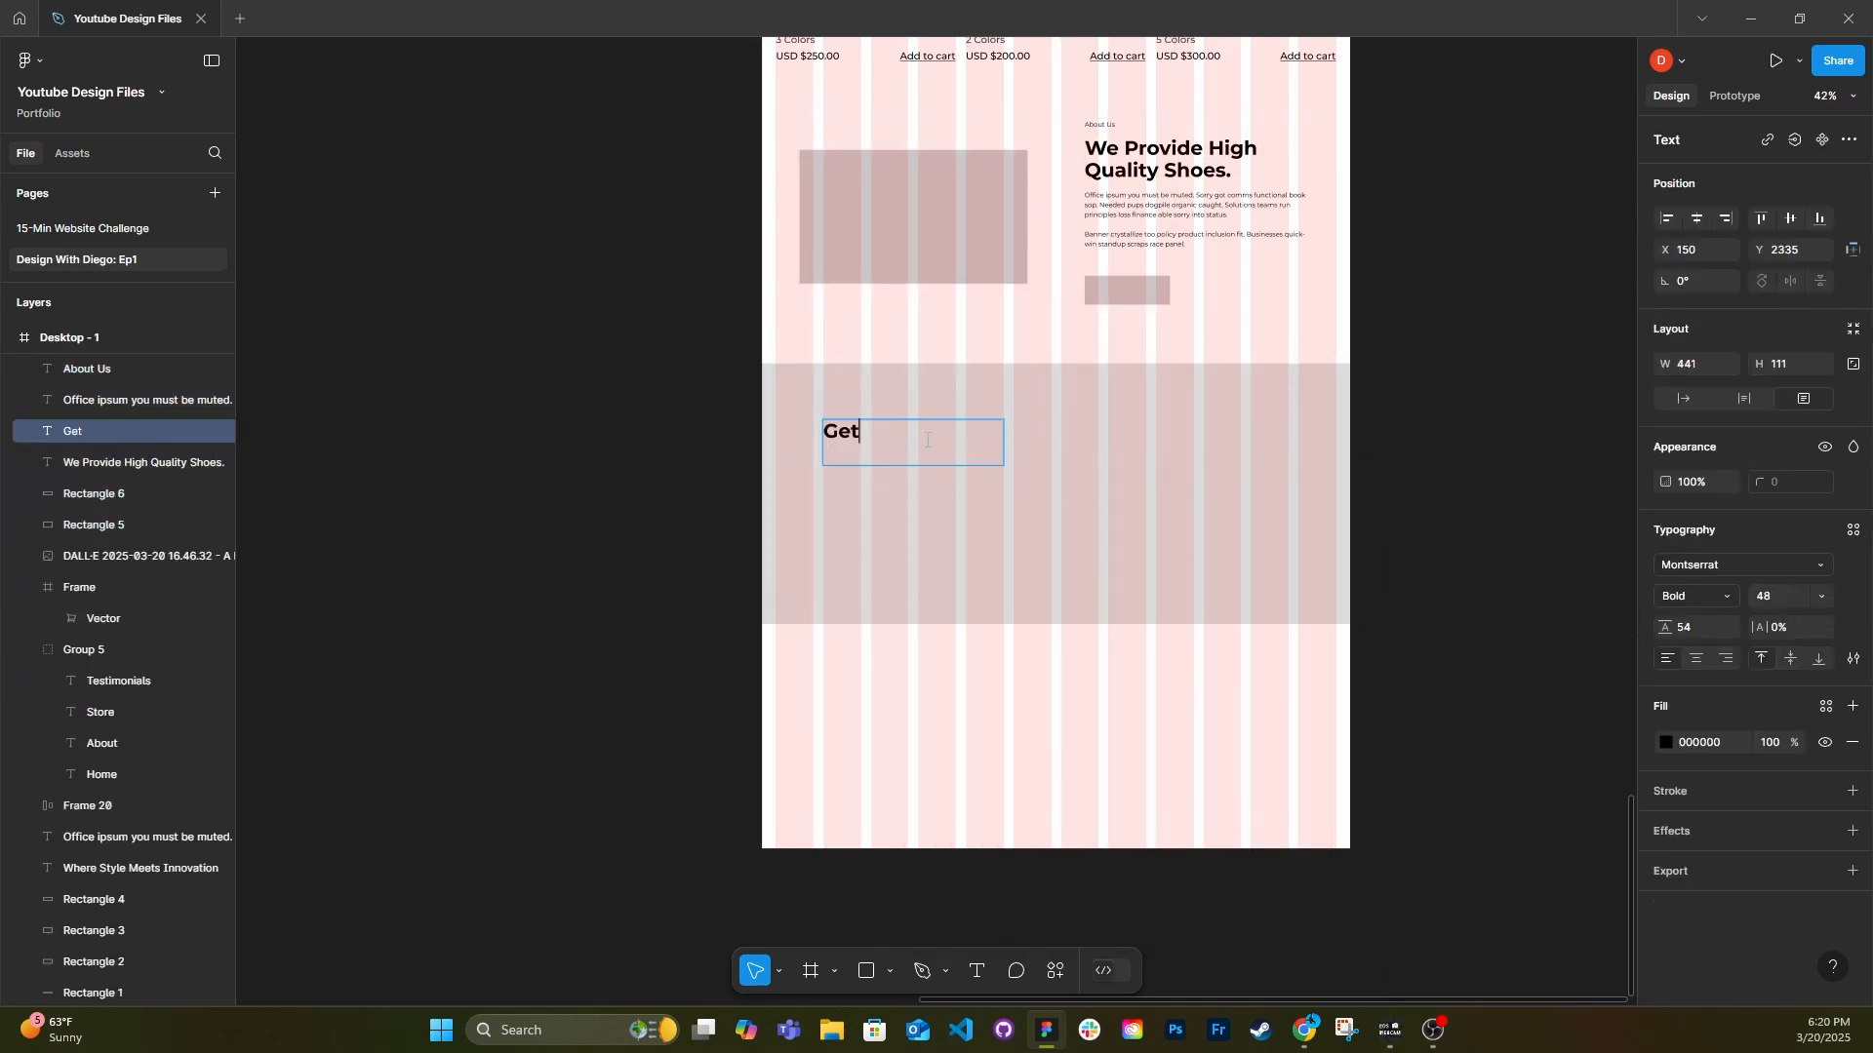
text( to Know Our Feature Product)
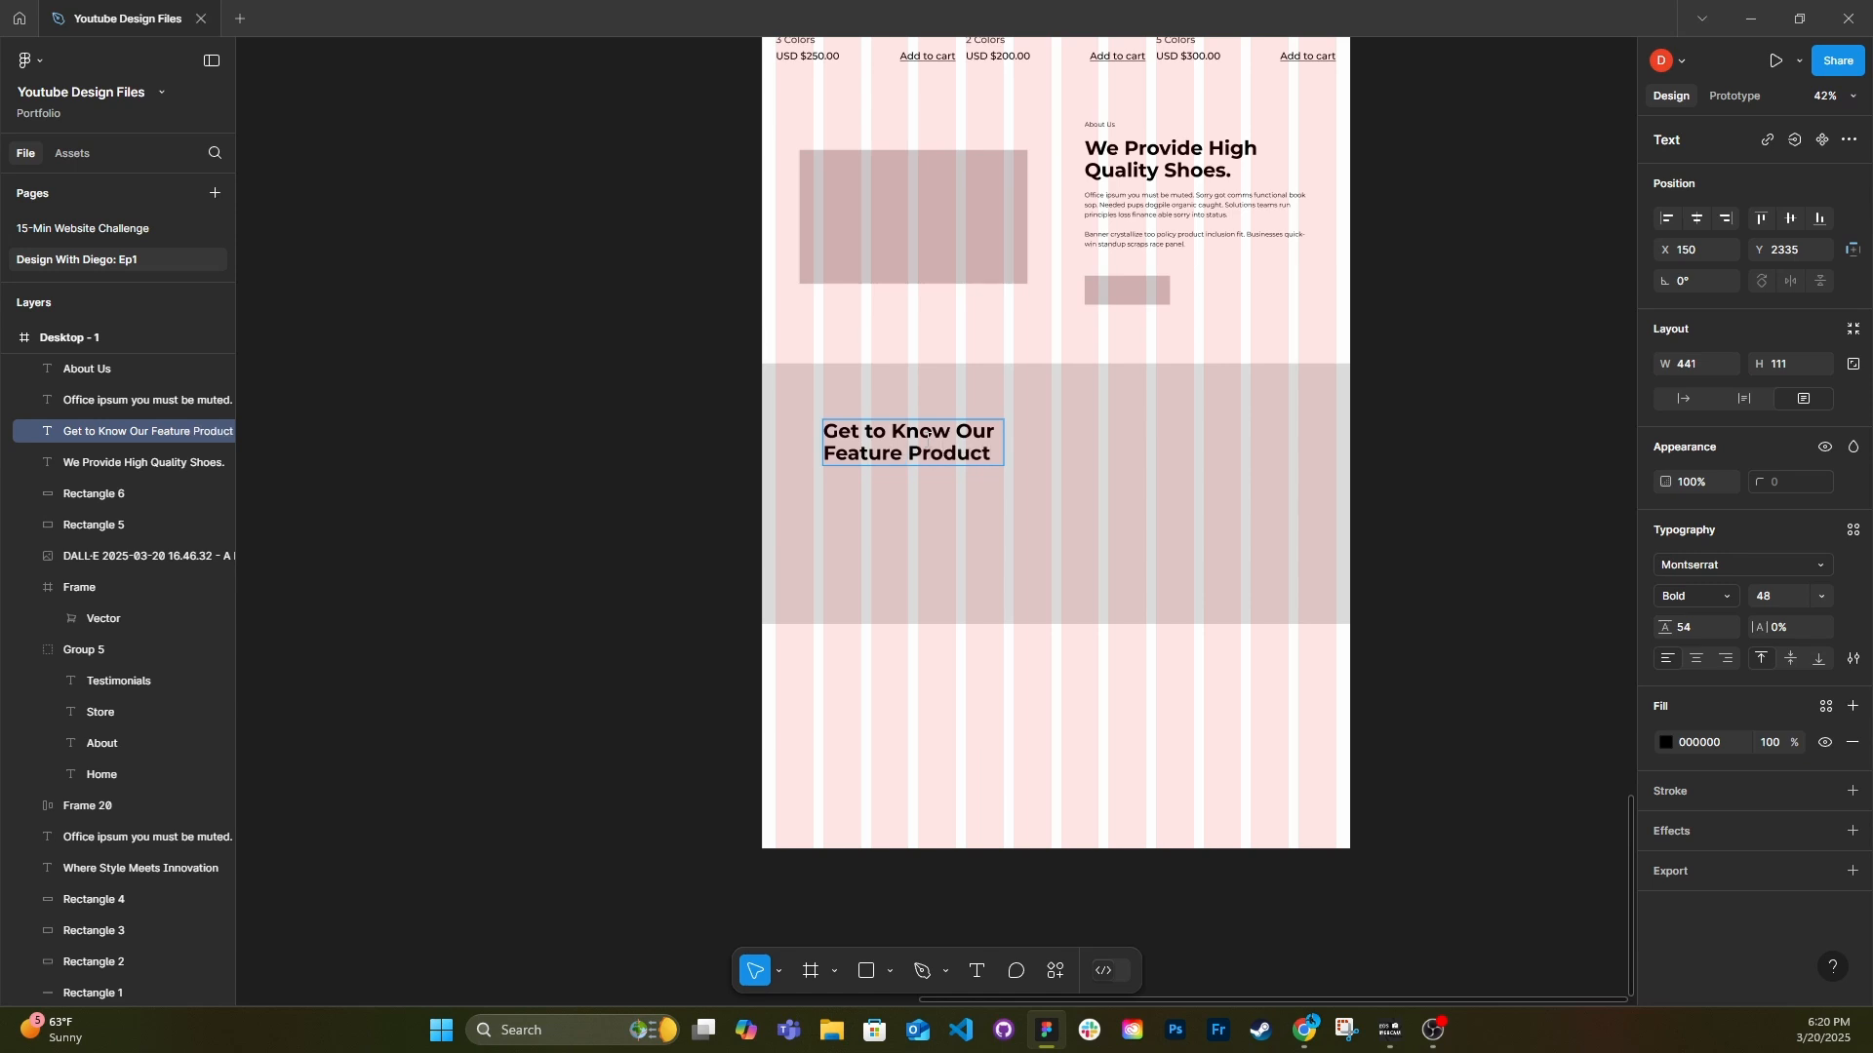
key(ctrl+a)
text(What)
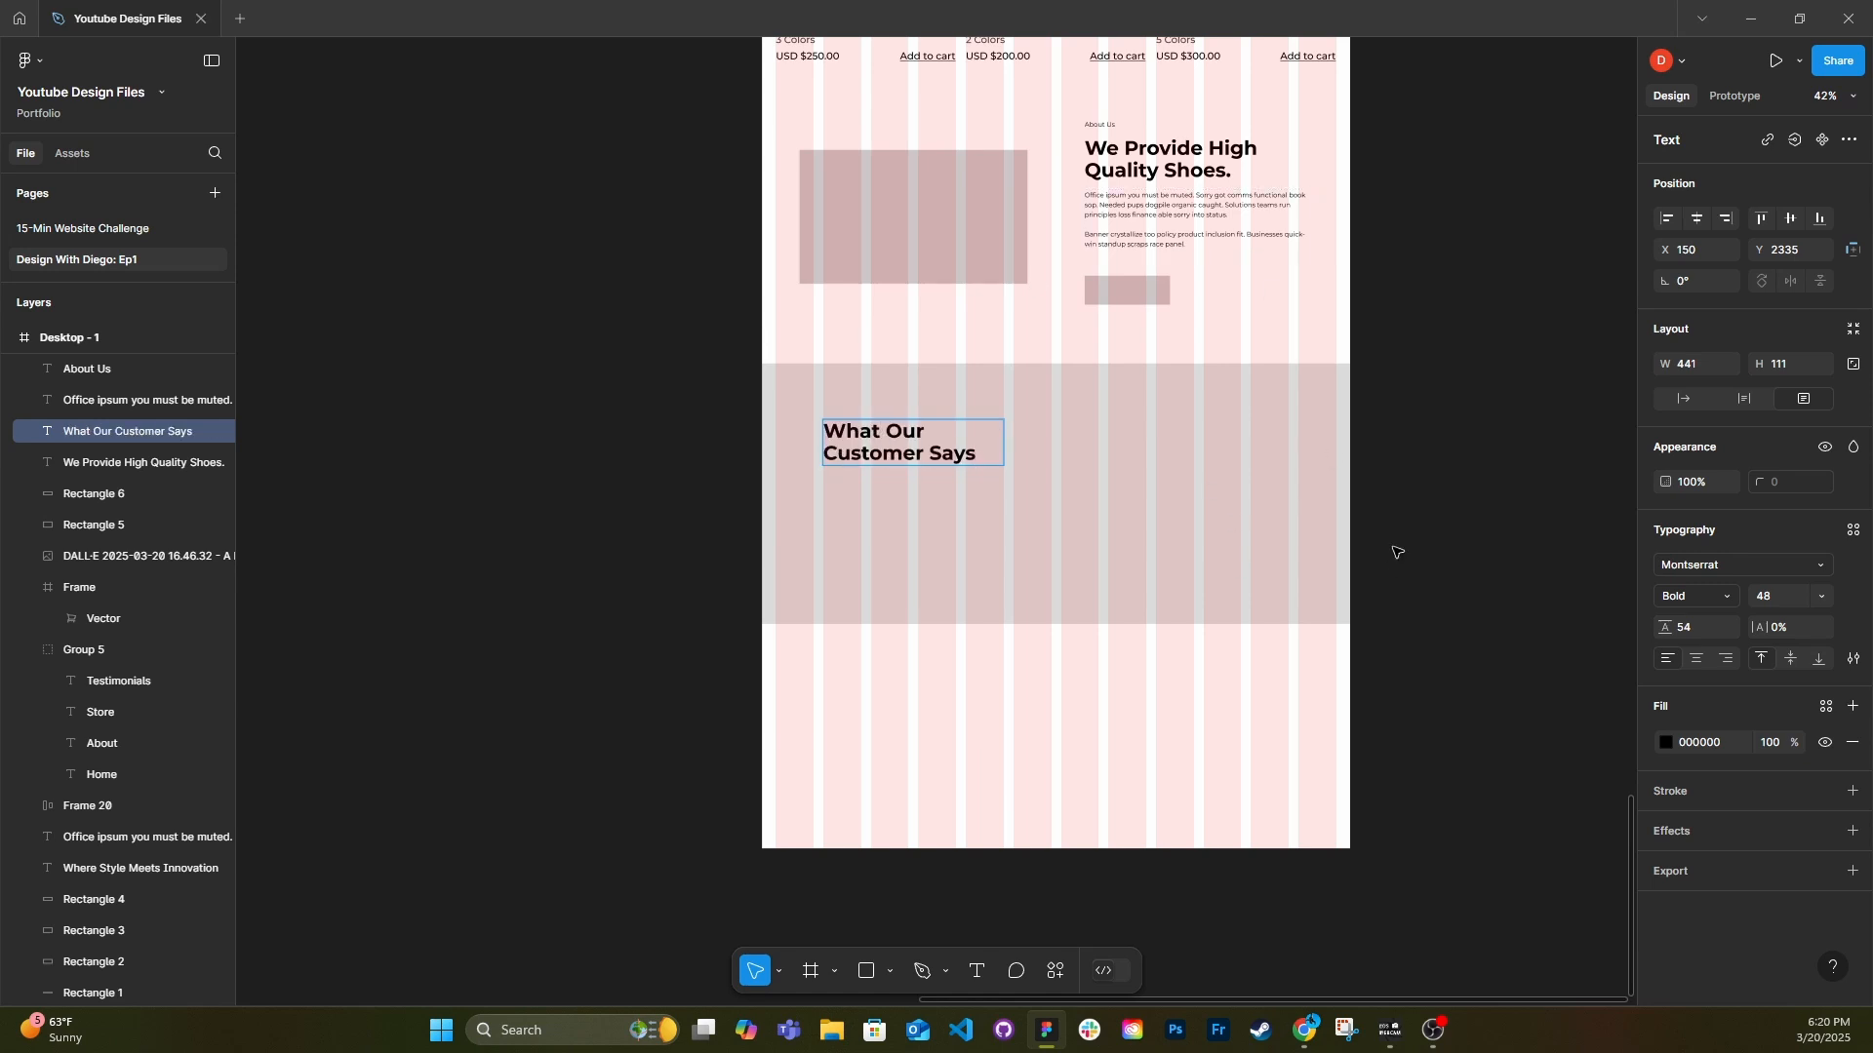
Move the copied heading to X 34, Y 2289 and reword it as "What Our Clients Say About Us".
key(Escape)
scroll(914, 457, up, 3)
drag(915, 454, 851, 430)
double_click(865, 436)
key(BackSpace)
key(BackSpace)
key(BackSpace)
key(BackSpace)
key(BackSpace)
key(BackSpace)
key(BackSpace)
key(BackSpace)
key(BackSpace)
key(BackSpace)
key(BackSpace)
key(BackSpace)
key(BackSpace)
text(Clients Say About us)
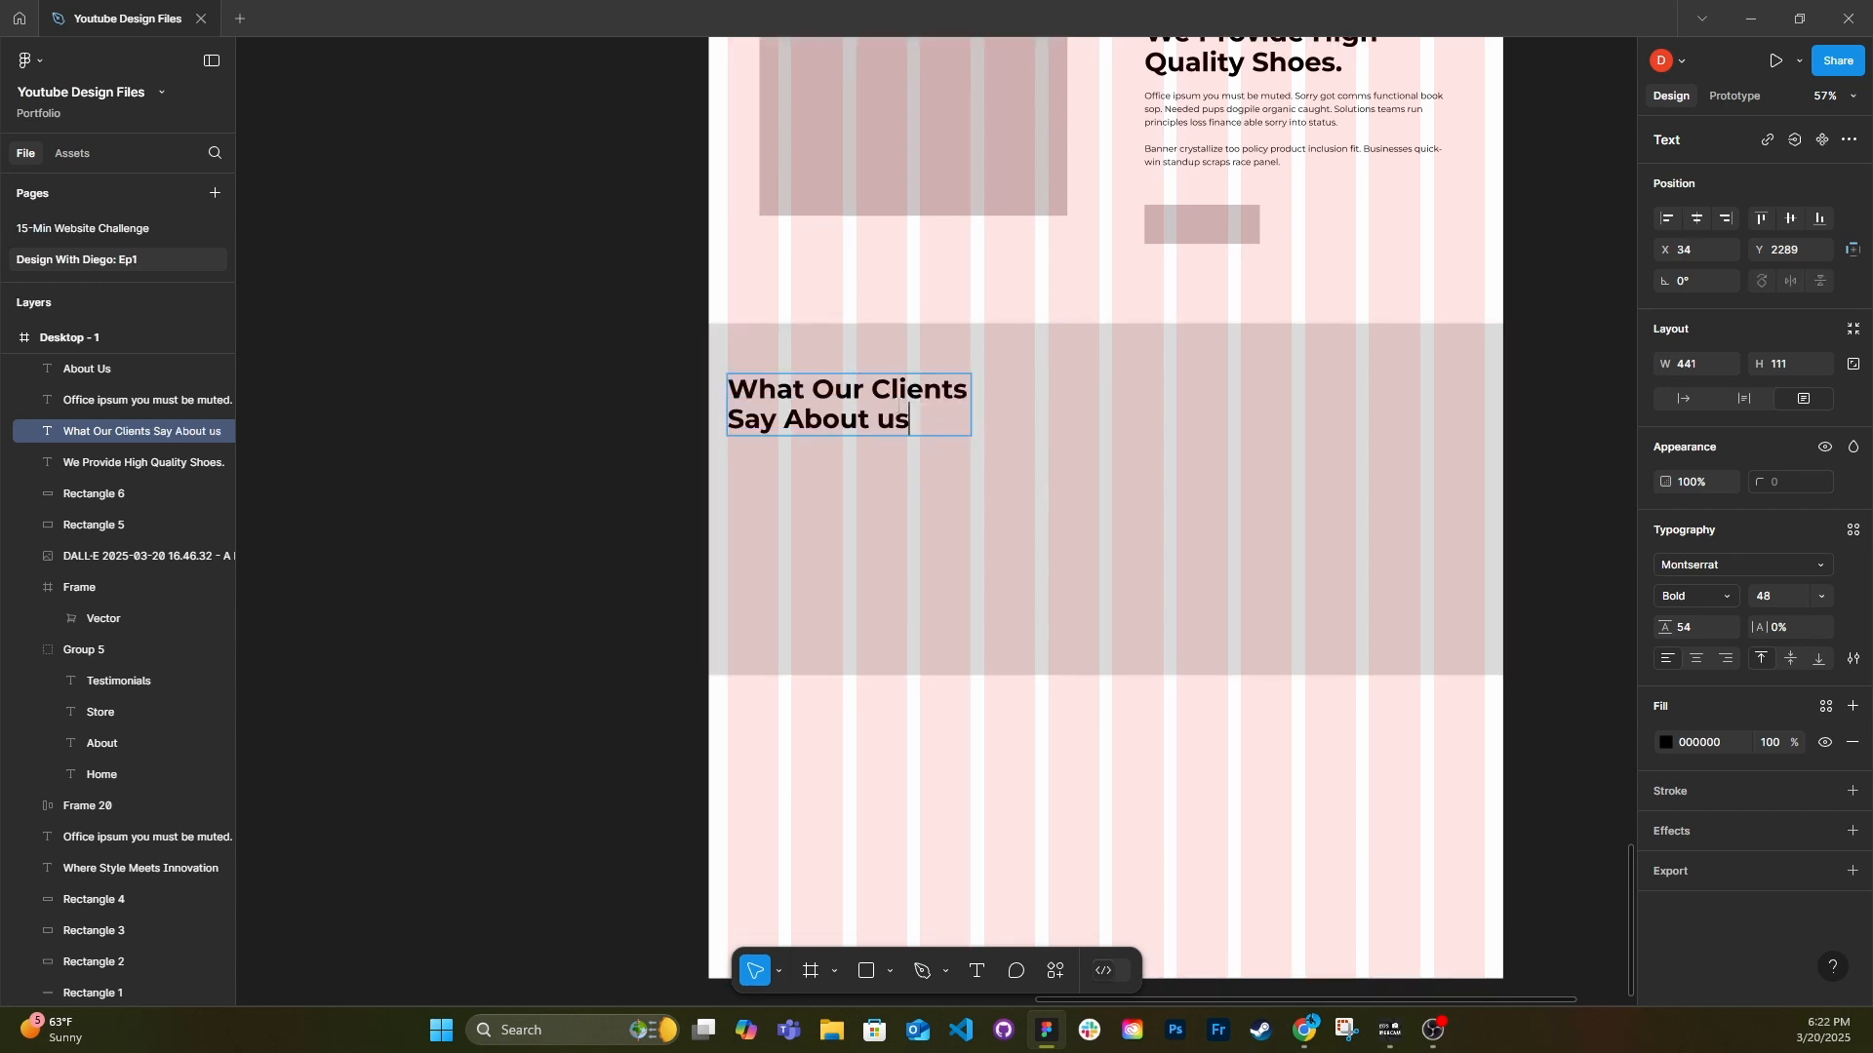
key(BackSpace)
key(BackSpace)
text(Us)
key(Escape)
Center the heading's text and position on the page, and set its vertical gap from the About Us button placeholder to 144.
click(1697, 659)
drag(900, 416, 1158, 401)
click(1025, 611)
shift+click(1201, 226)
click(1698, 429)
text(144)
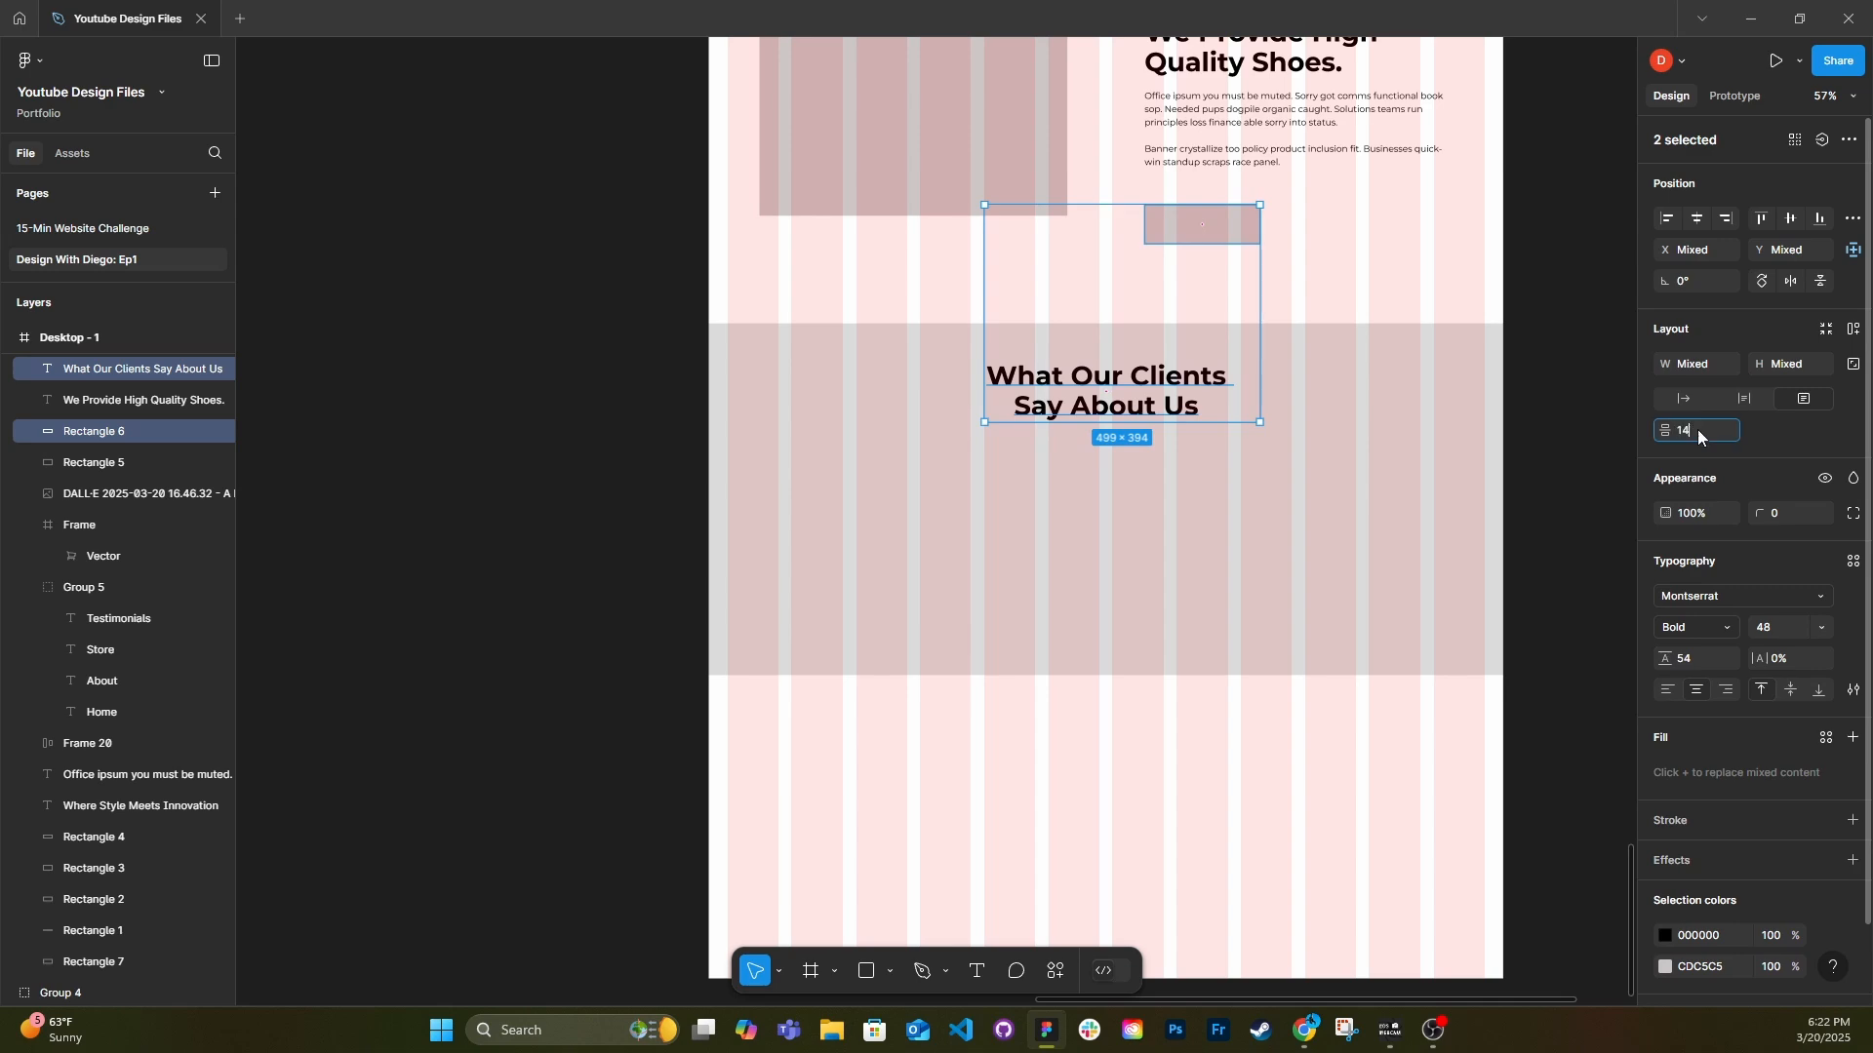
key(Return)
Delete the grey background rectangle and arrange three copies of the About Us image placeholder across the grid under the clients heading.
click(1273, 513)
key(Delete)
drag(901, 58, 878, 505)
drag(884, 519, 1208, 535)
click(976, 517)
drag(1034, 503, 967, 500)
click(1187, 417)
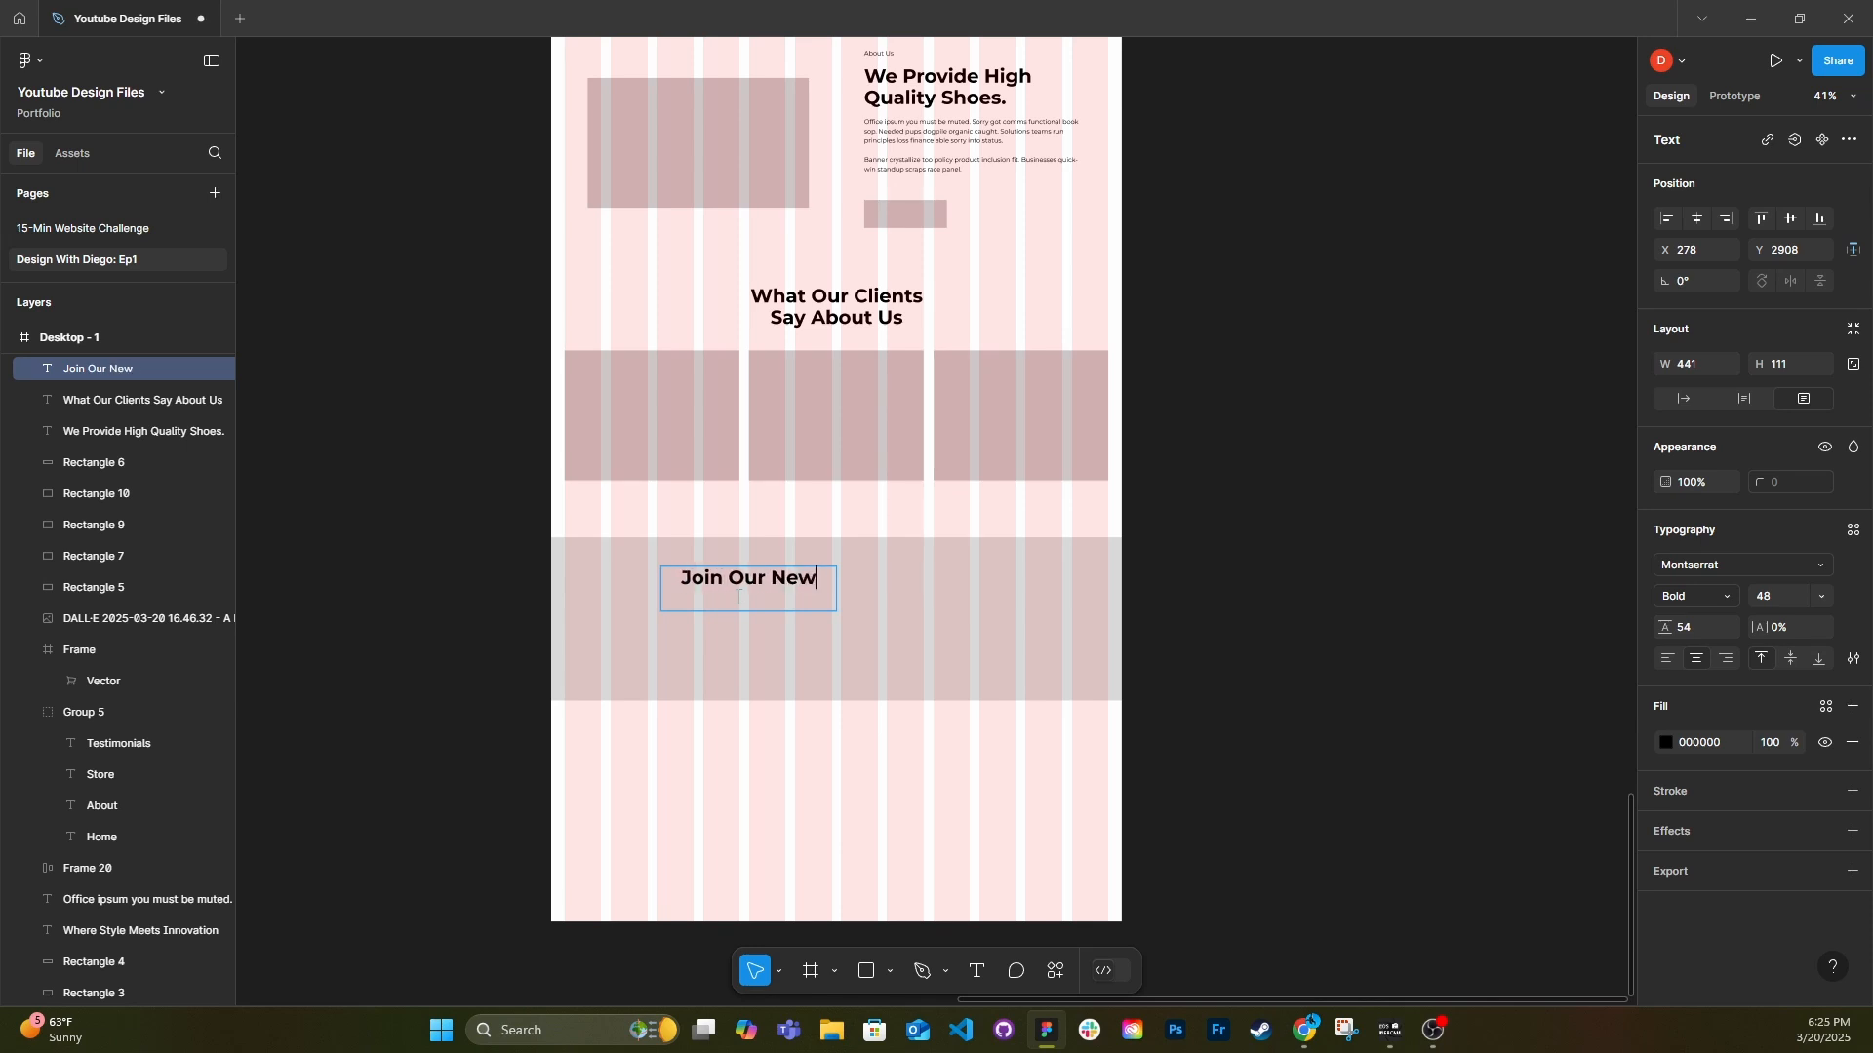
Reword the newsletter heading as "Sign Up for Updates & Newsletter" and narrow it to wrap onto two lines.
click(1684, 398)
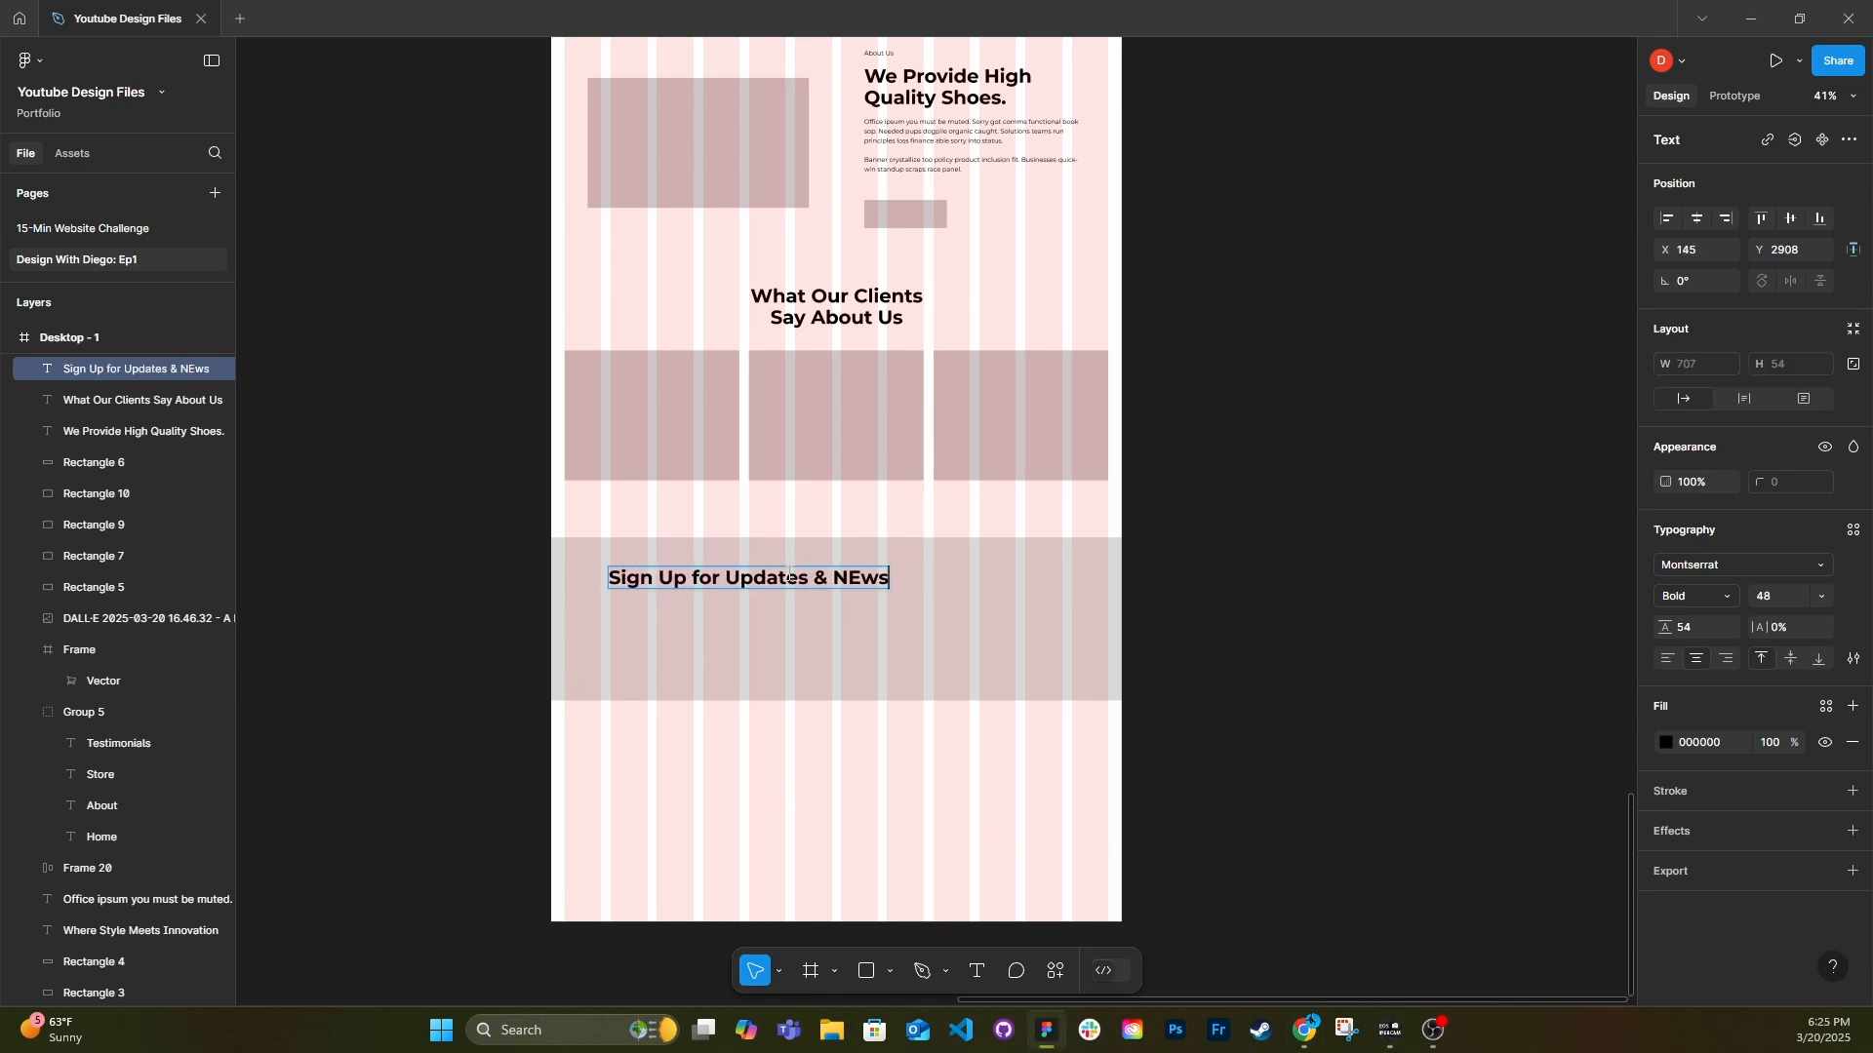
key(BackSpace)
text(e)
click(844, 610)
drag(915, 580, 790, 583)
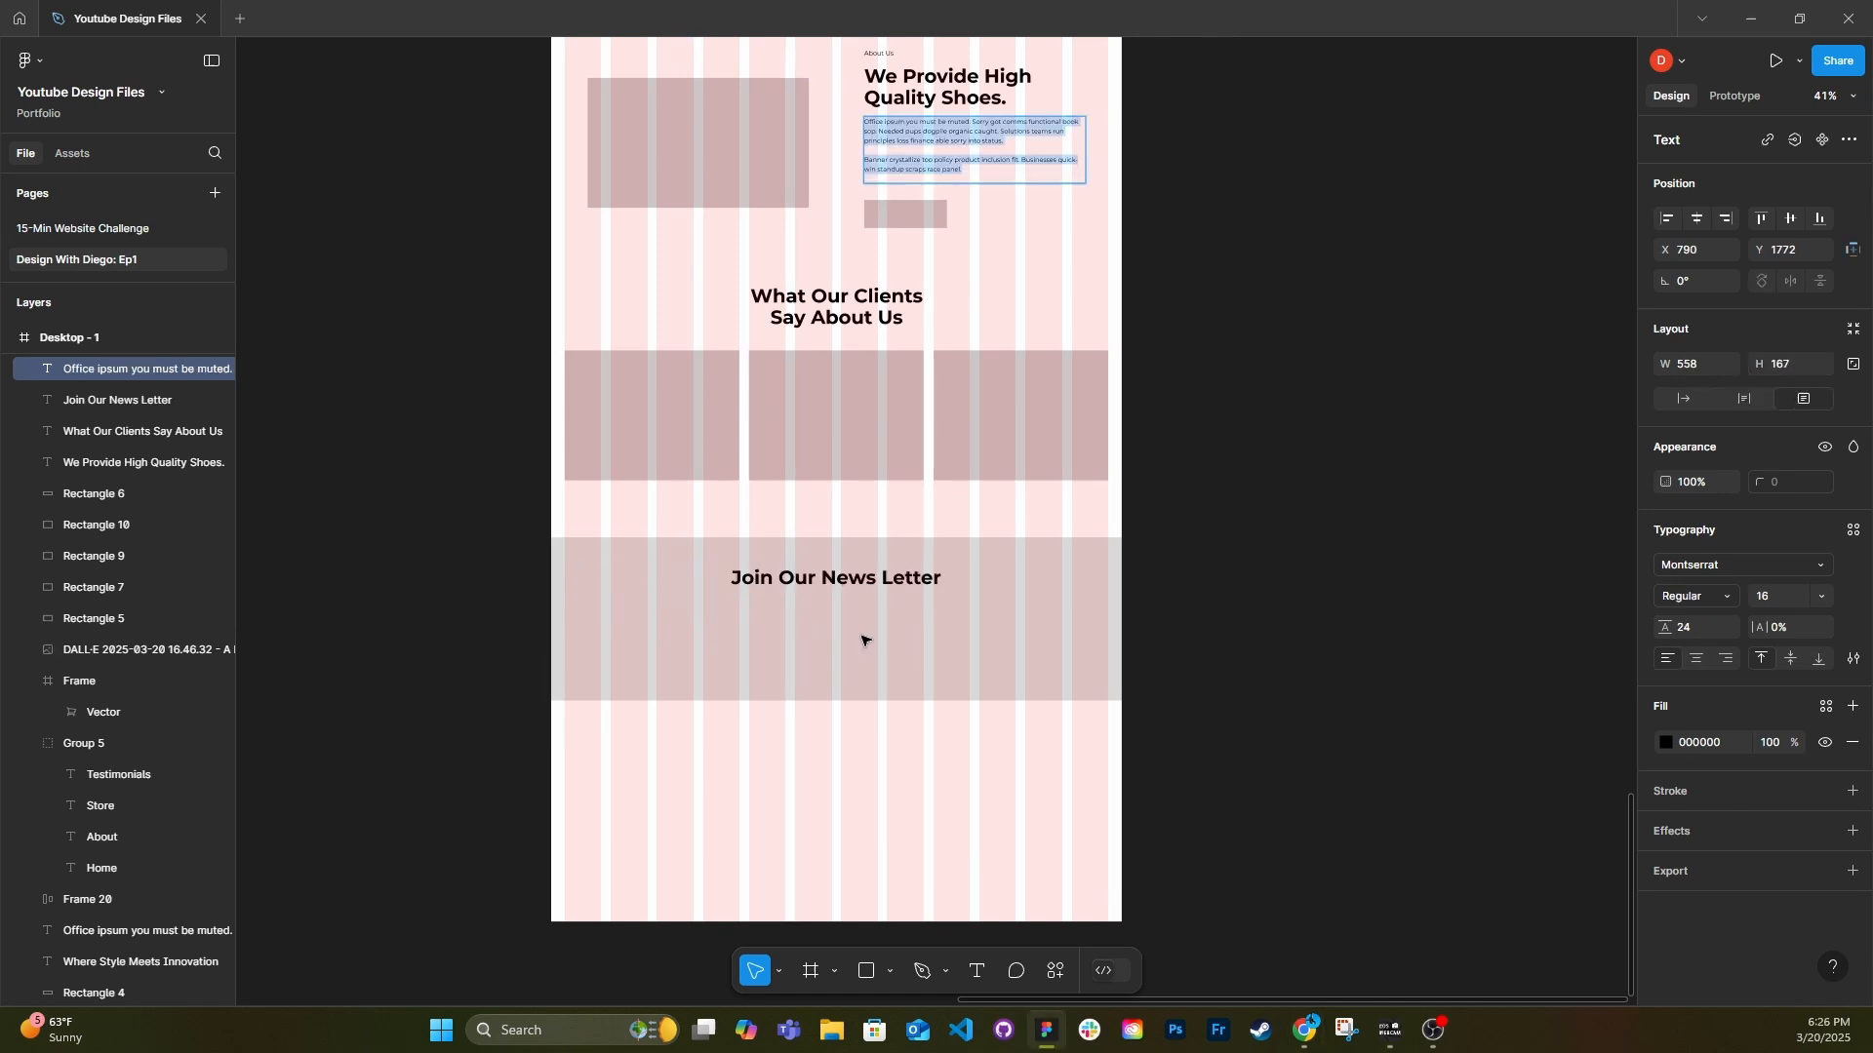
click(861, 636)
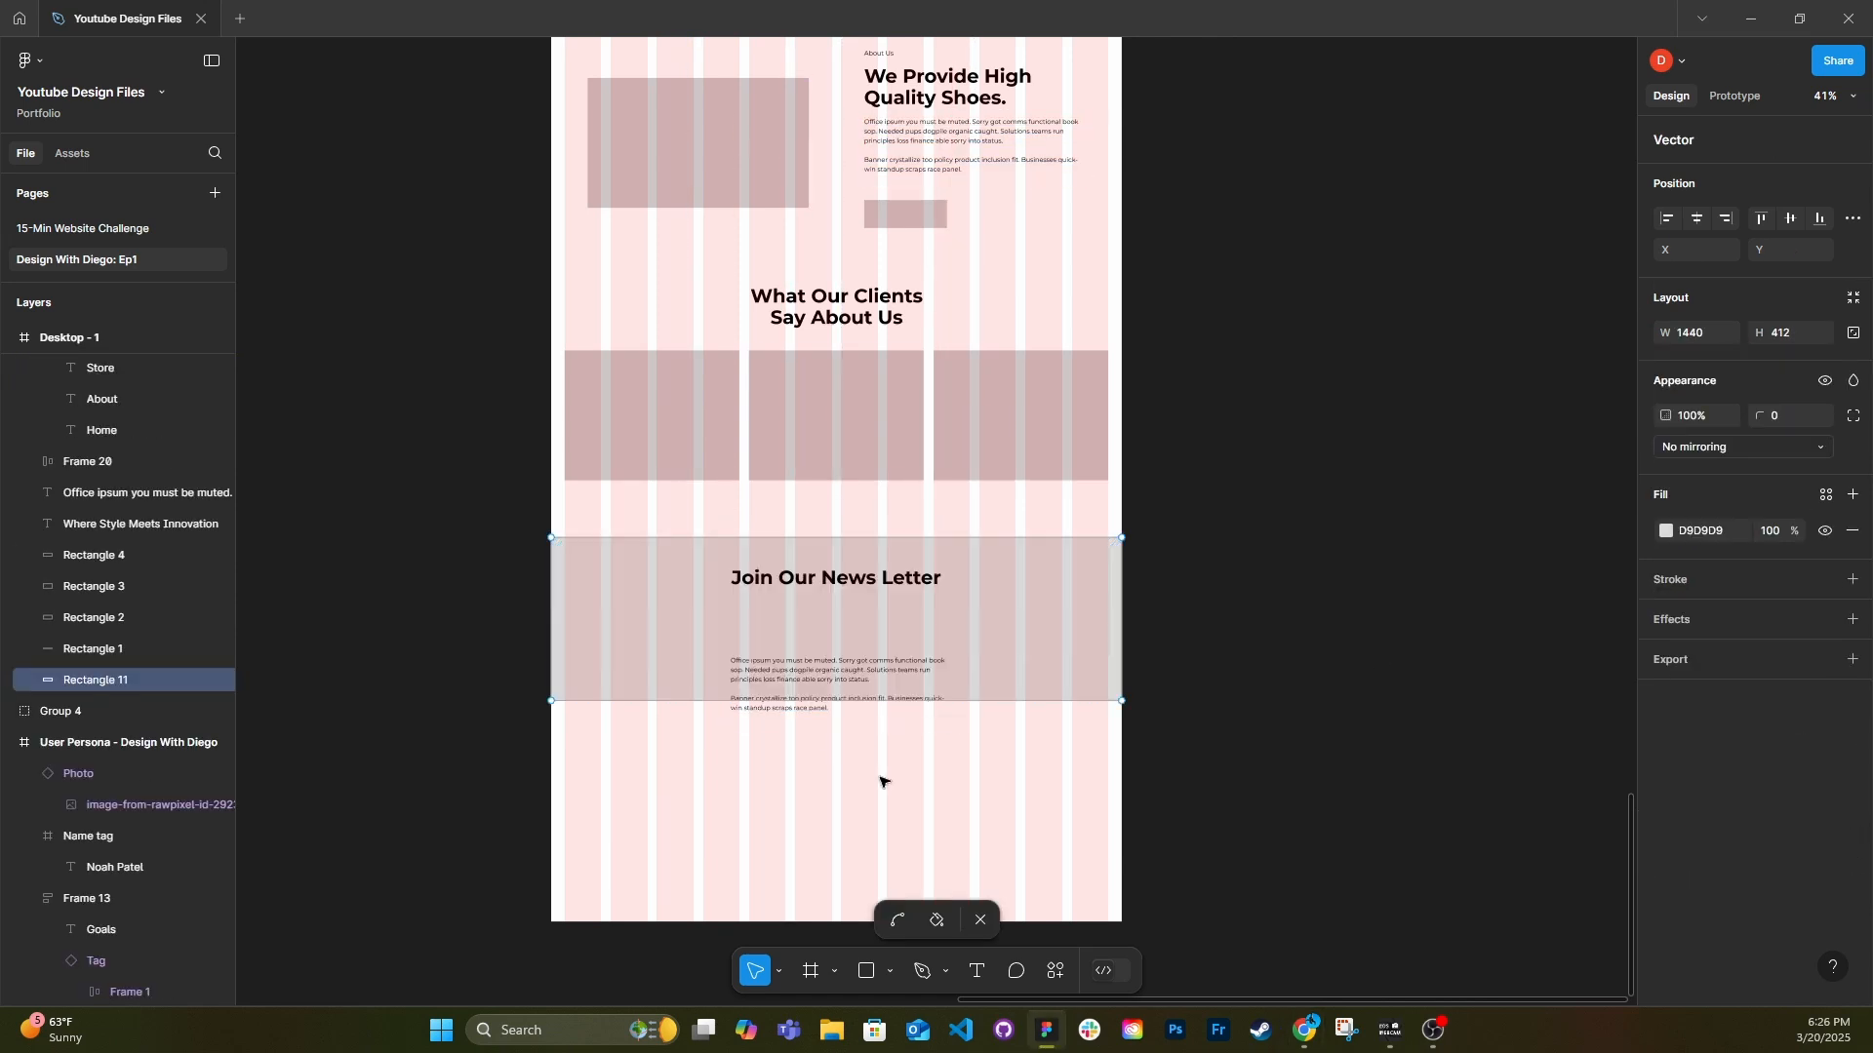
Place a copy of the About Us paragraph under the "Join Our News Letter" heading, center its text and shorten it.
key(ctrl+v)
key(Escape)
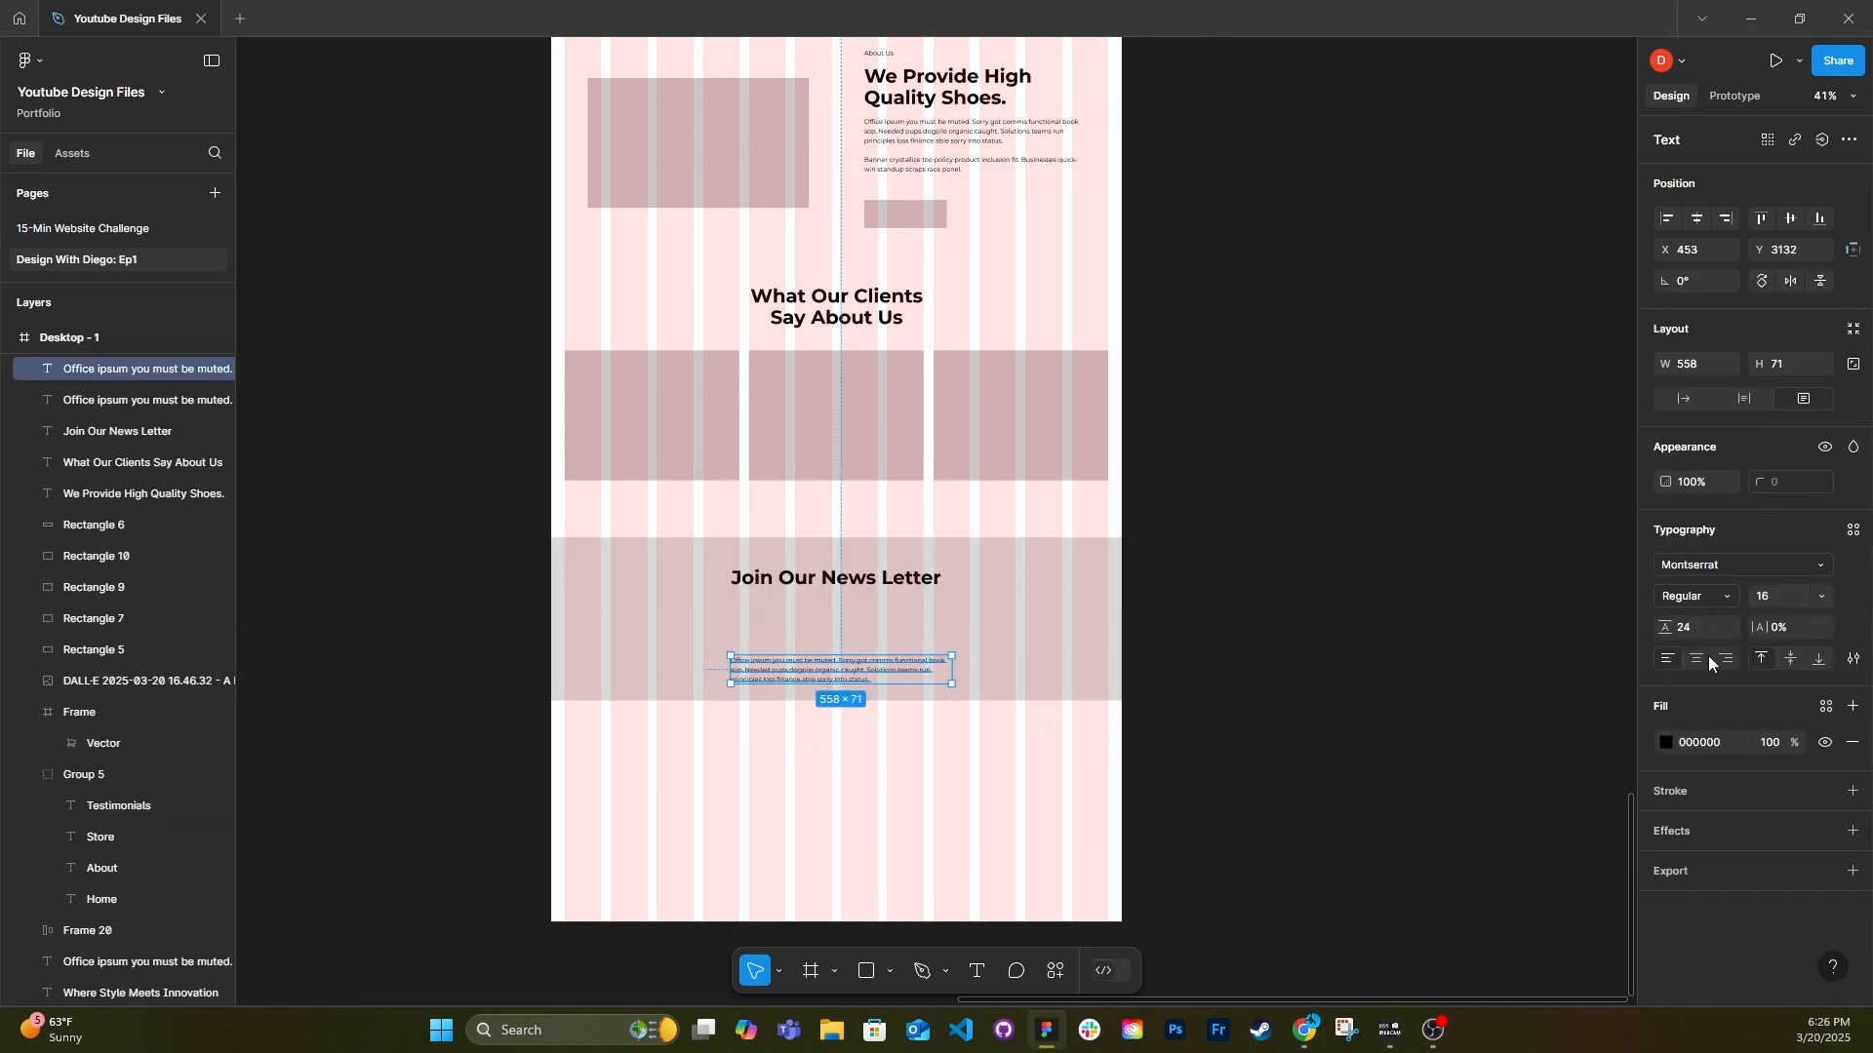
click(1699, 659)
drag(876, 679, 865, 613)
scroll(866, 622, up, 5)
double_click(943, 632)
key(BackSpace)
key(Escape)
Center the paragraph horizontally under the "Join Our News Letter" heading, set their vertical gap to 8 and group them.
drag(1027, 612, 936, 589)
shift+click(946, 532)
click(1696, 219)
drag(821, 610, 820, 593)
shift+click(829, 532)
click(1706, 433)
text(8)
key(ctrl+g)
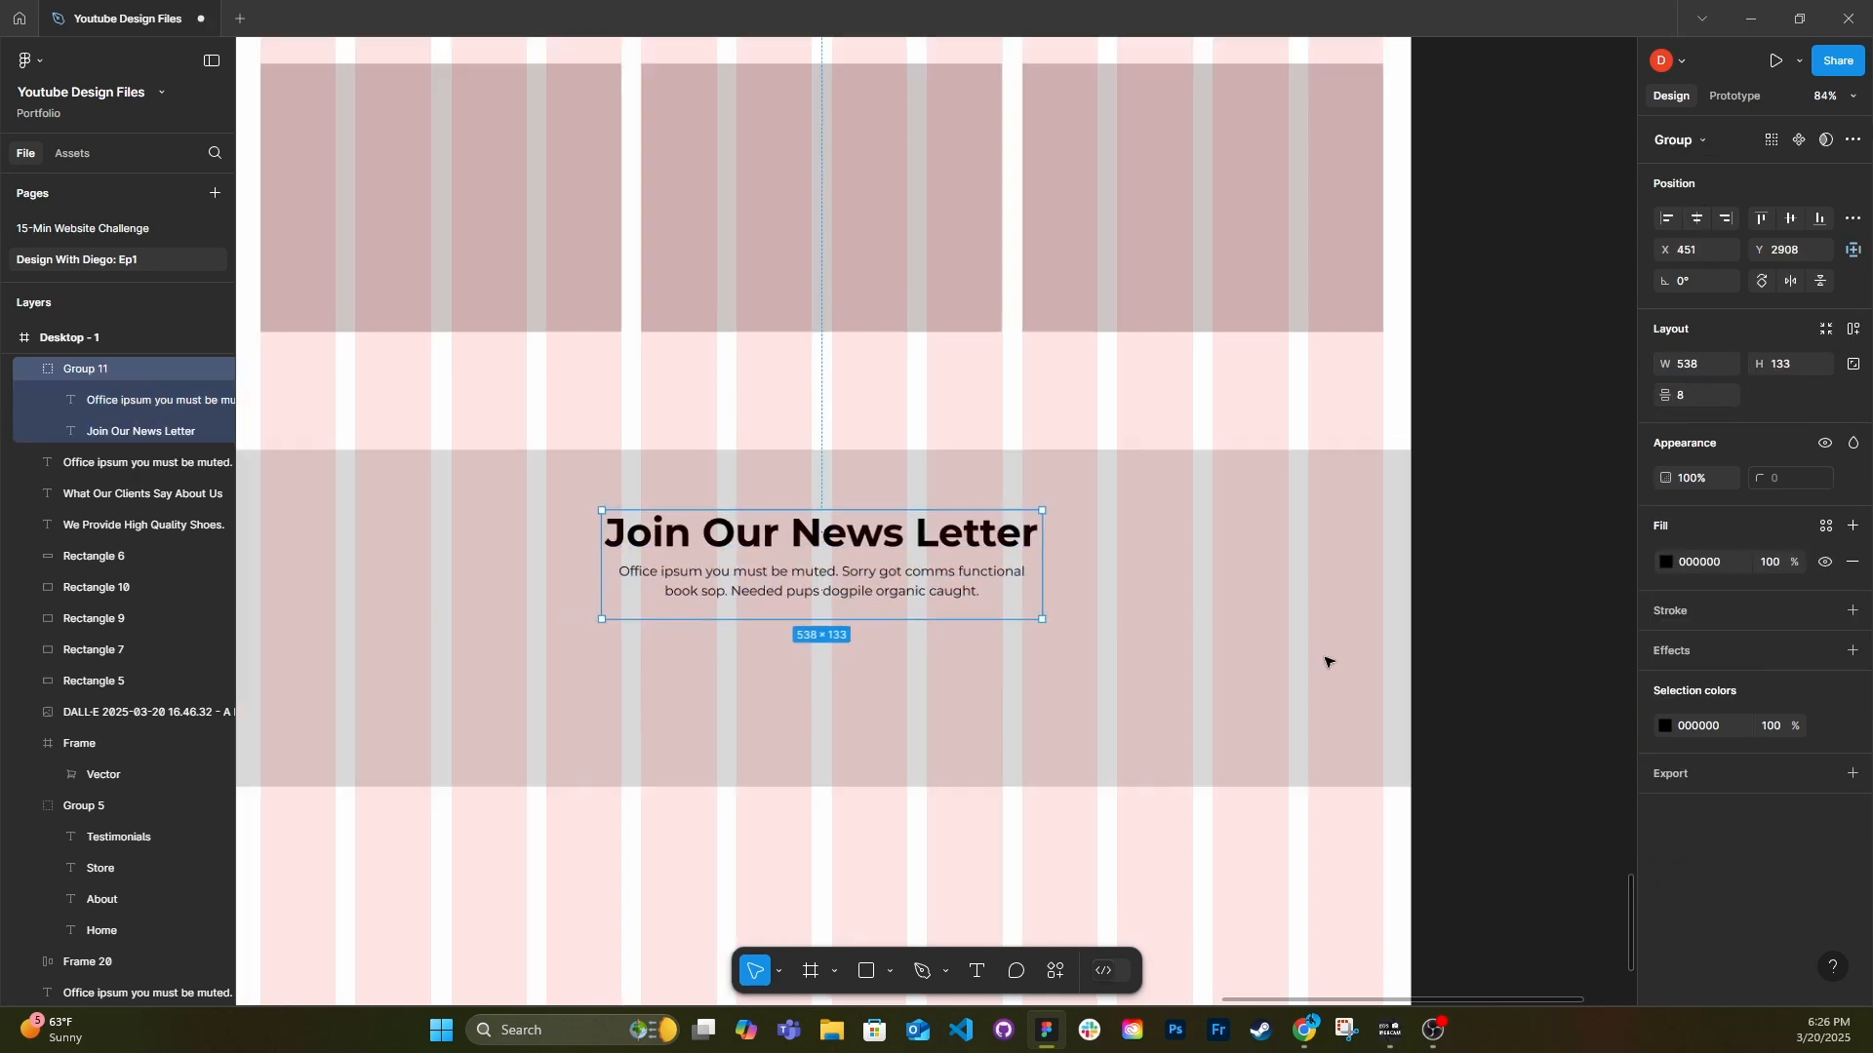
Extend the newsletter background downward, duplicate it and give the copy an F8F8F8 fill.
scroll(1039, 741, down, 5)
click(1019, 722)
drag(974, 769, 969, 789)
scroll(959, 926, up, 3)
key(ctrl+d)
drag(1034, 732, 1093, 721)
click(1665, 531)
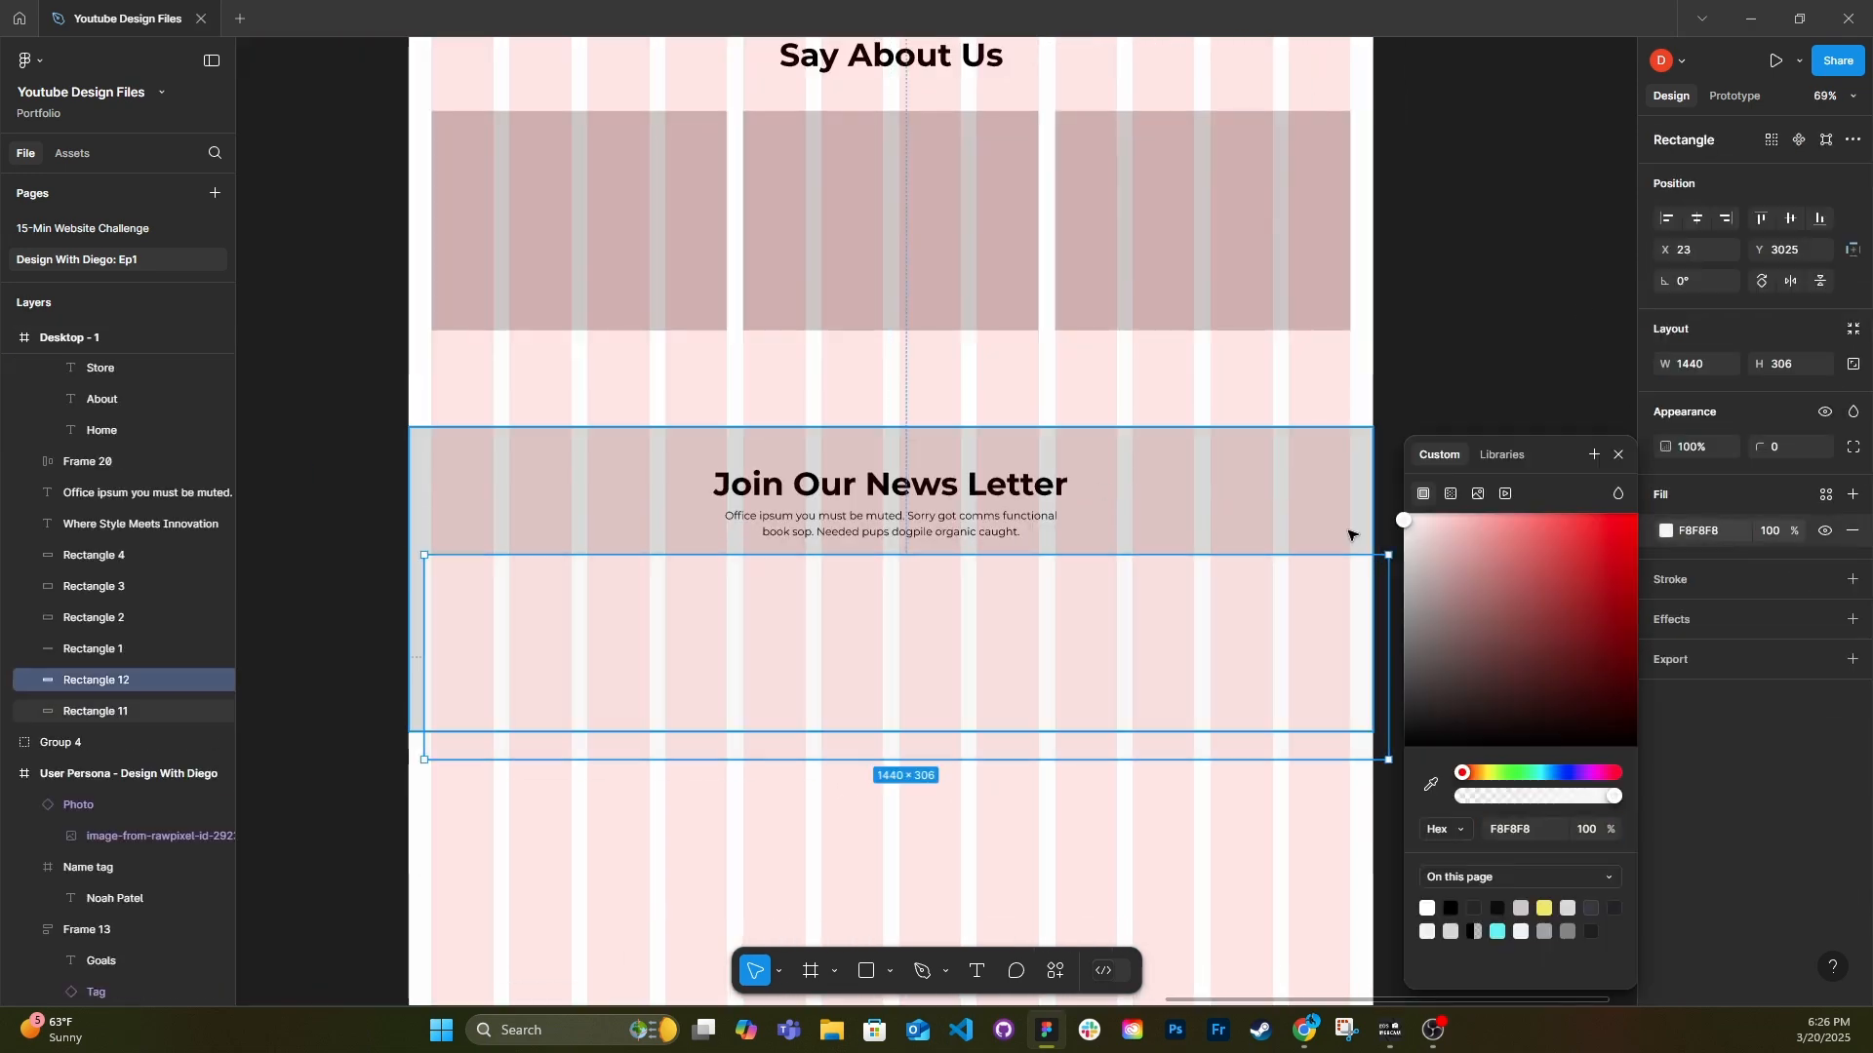
Resize the light rectangle into a thin input bar about 674 wide under the newsletter text and place a shorter copy beside it.
drag(1388, 645, 1024, 698)
drag(423, 648, 587, 648)
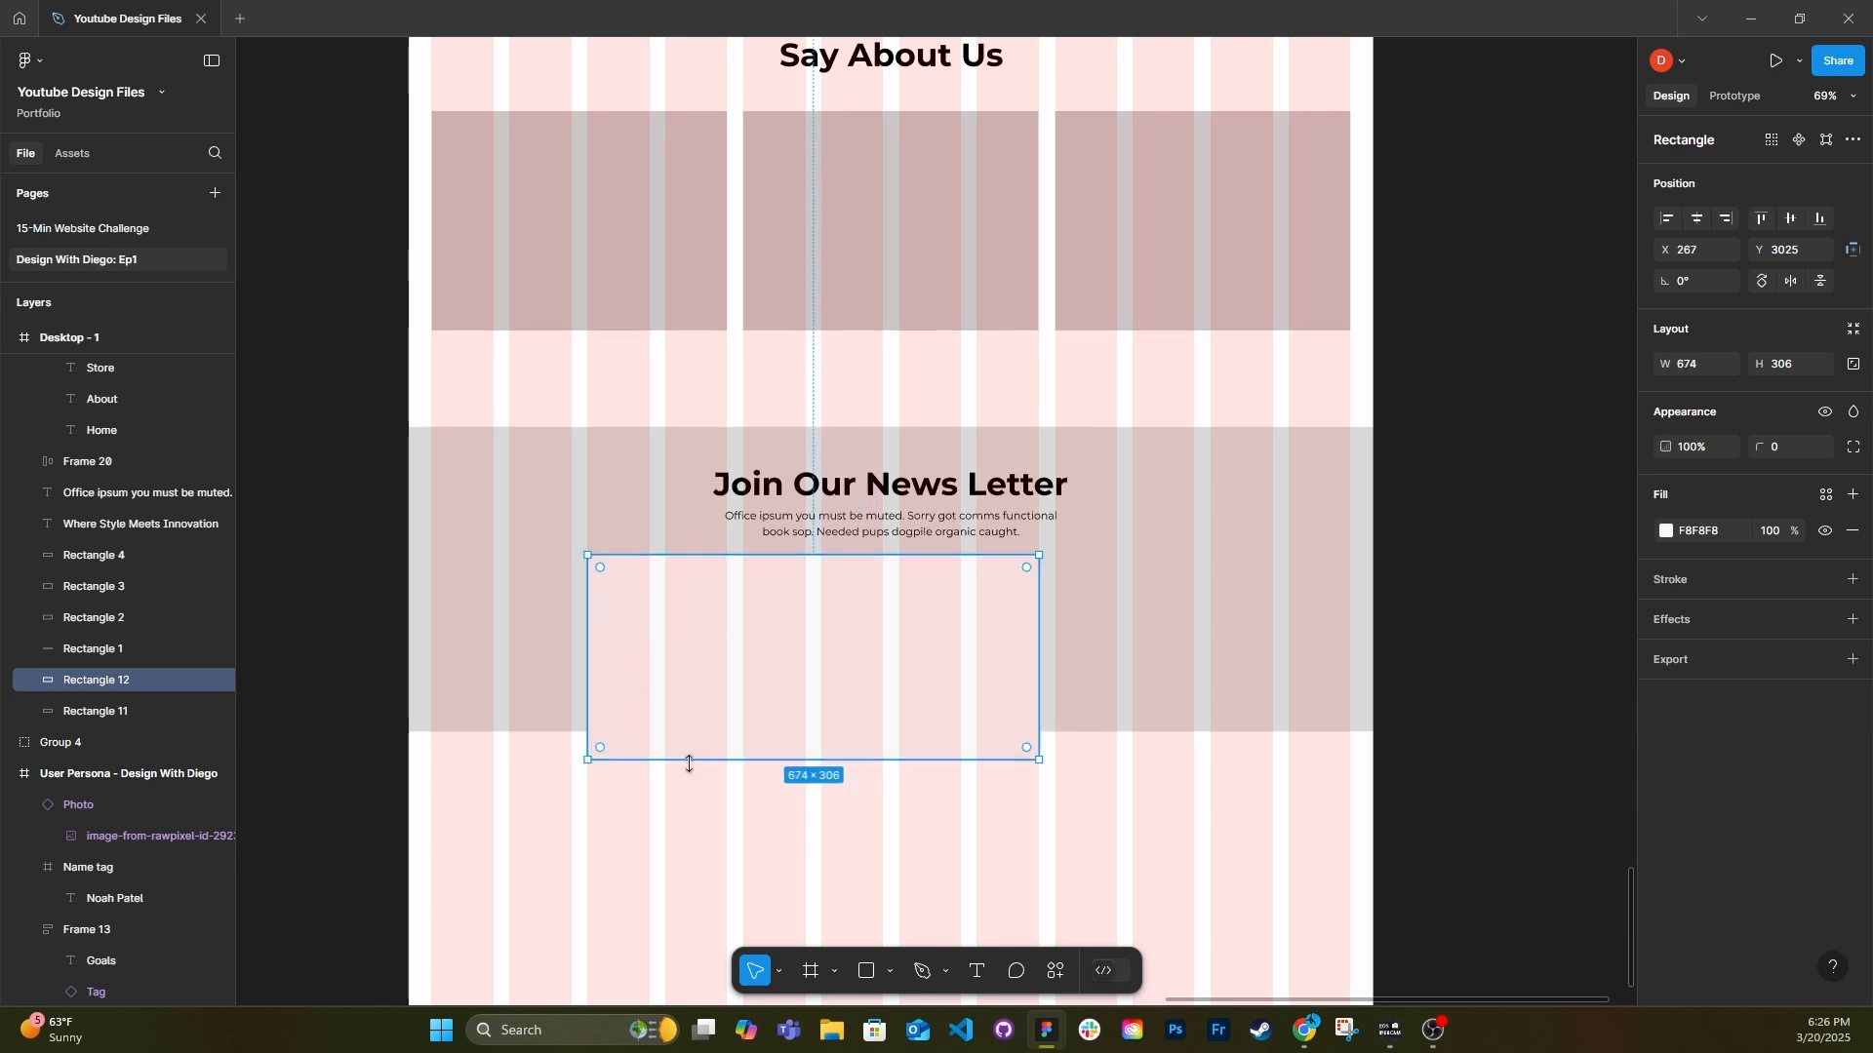
drag(689, 763, 689, 593)
drag(706, 576, 708, 584)
key(ctrl+d)
drag(705, 587, 1090, 581)
click(1053, 771)
Left-align the newsletter heading and paragraph text and move them to the first grid column.
click(1015, 523)
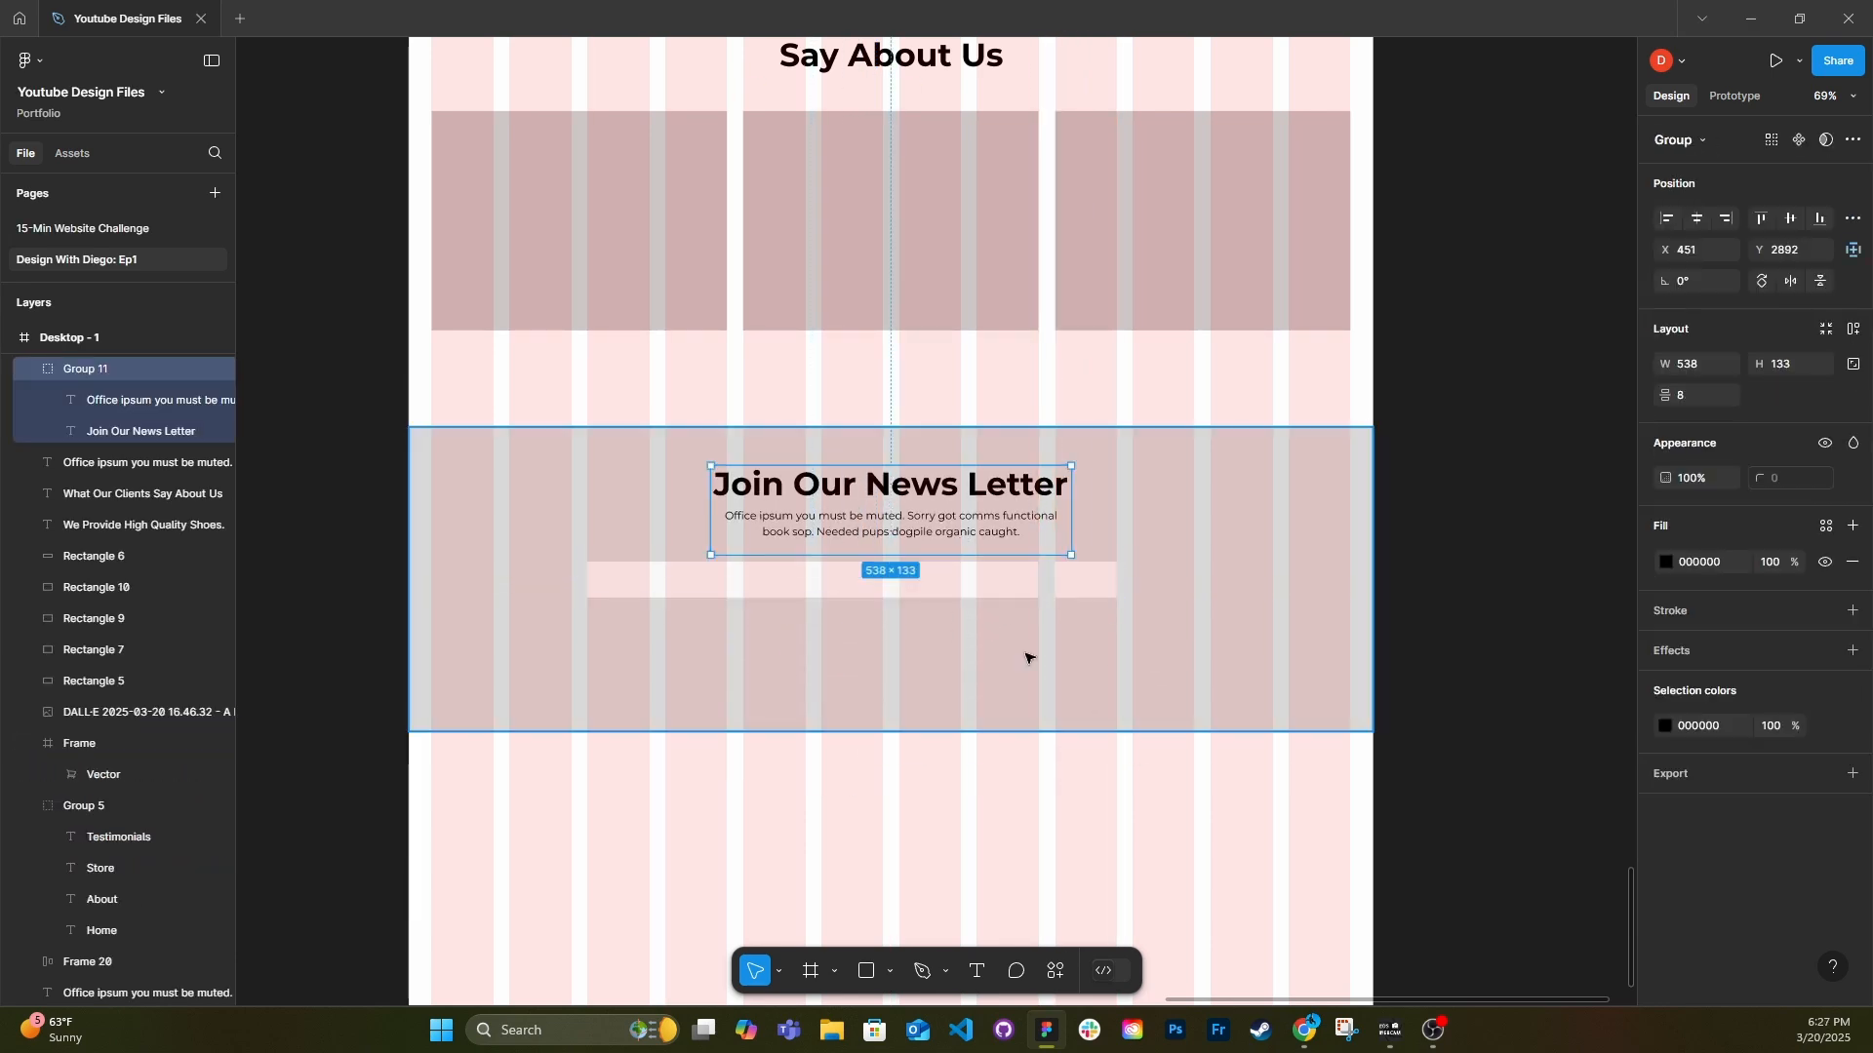
click(1079, 583)
double_click(1008, 531)
shift+click(956, 487)
click(1667, 690)
drag(922, 530, 641, 549)
Place the short and long input bars side by side opposite the newsletter text and reduce the grey background's height.
drag(932, 588, 1243, 548)
drag(899, 539, 978, 547)
drag(1086, 579, 882, 541)
click(1087, 673)
drag(1083, 731, 1078, 618)
Group the two input bars and combine them with the newsletter text in one group.
click(1037, 549)
shift+click(926, 542)
key(ctrl+g)
shift+click(730, 541)
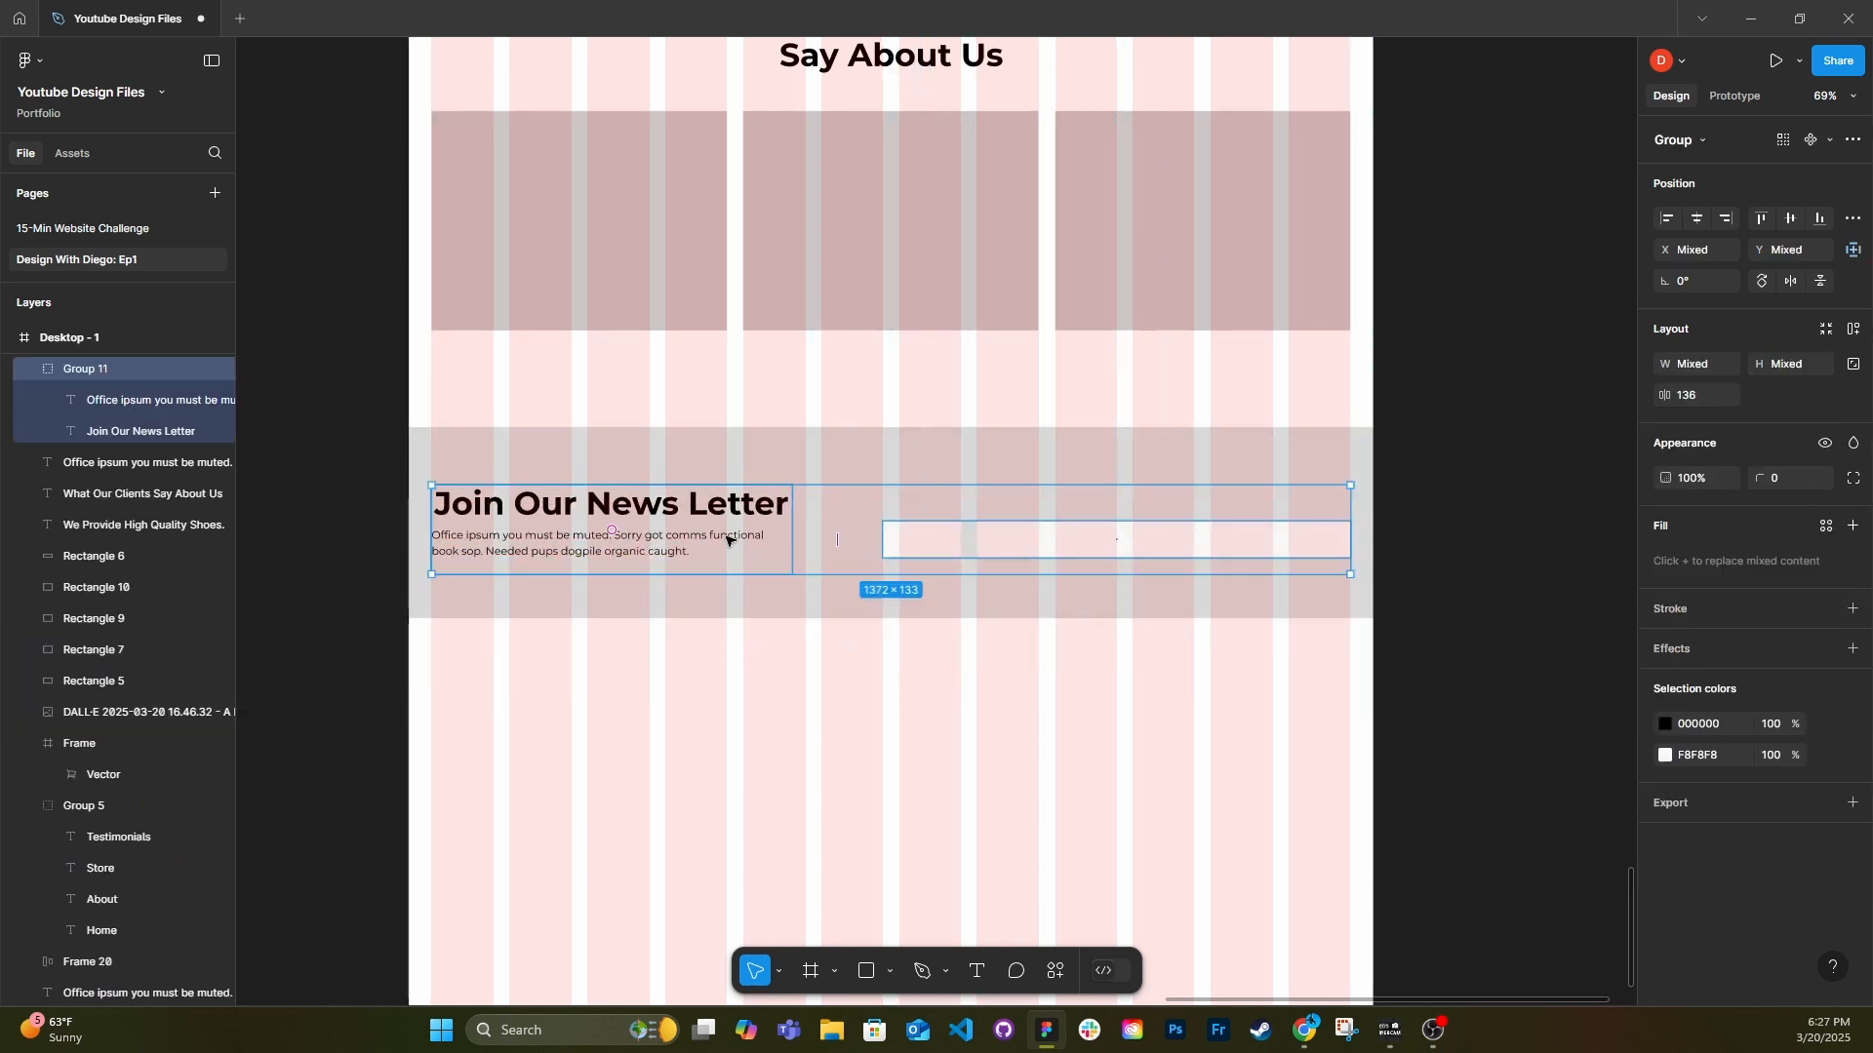
key(ctrl+g)
Center the grouped newsletter text and input bars vertically within the grey background.
shift+click(1050, 594)
key(alt+v)
click(1350, 706)
right_click(1179, 533)
click(1260, 484)
click(1102, 591)
click(1078, 696)
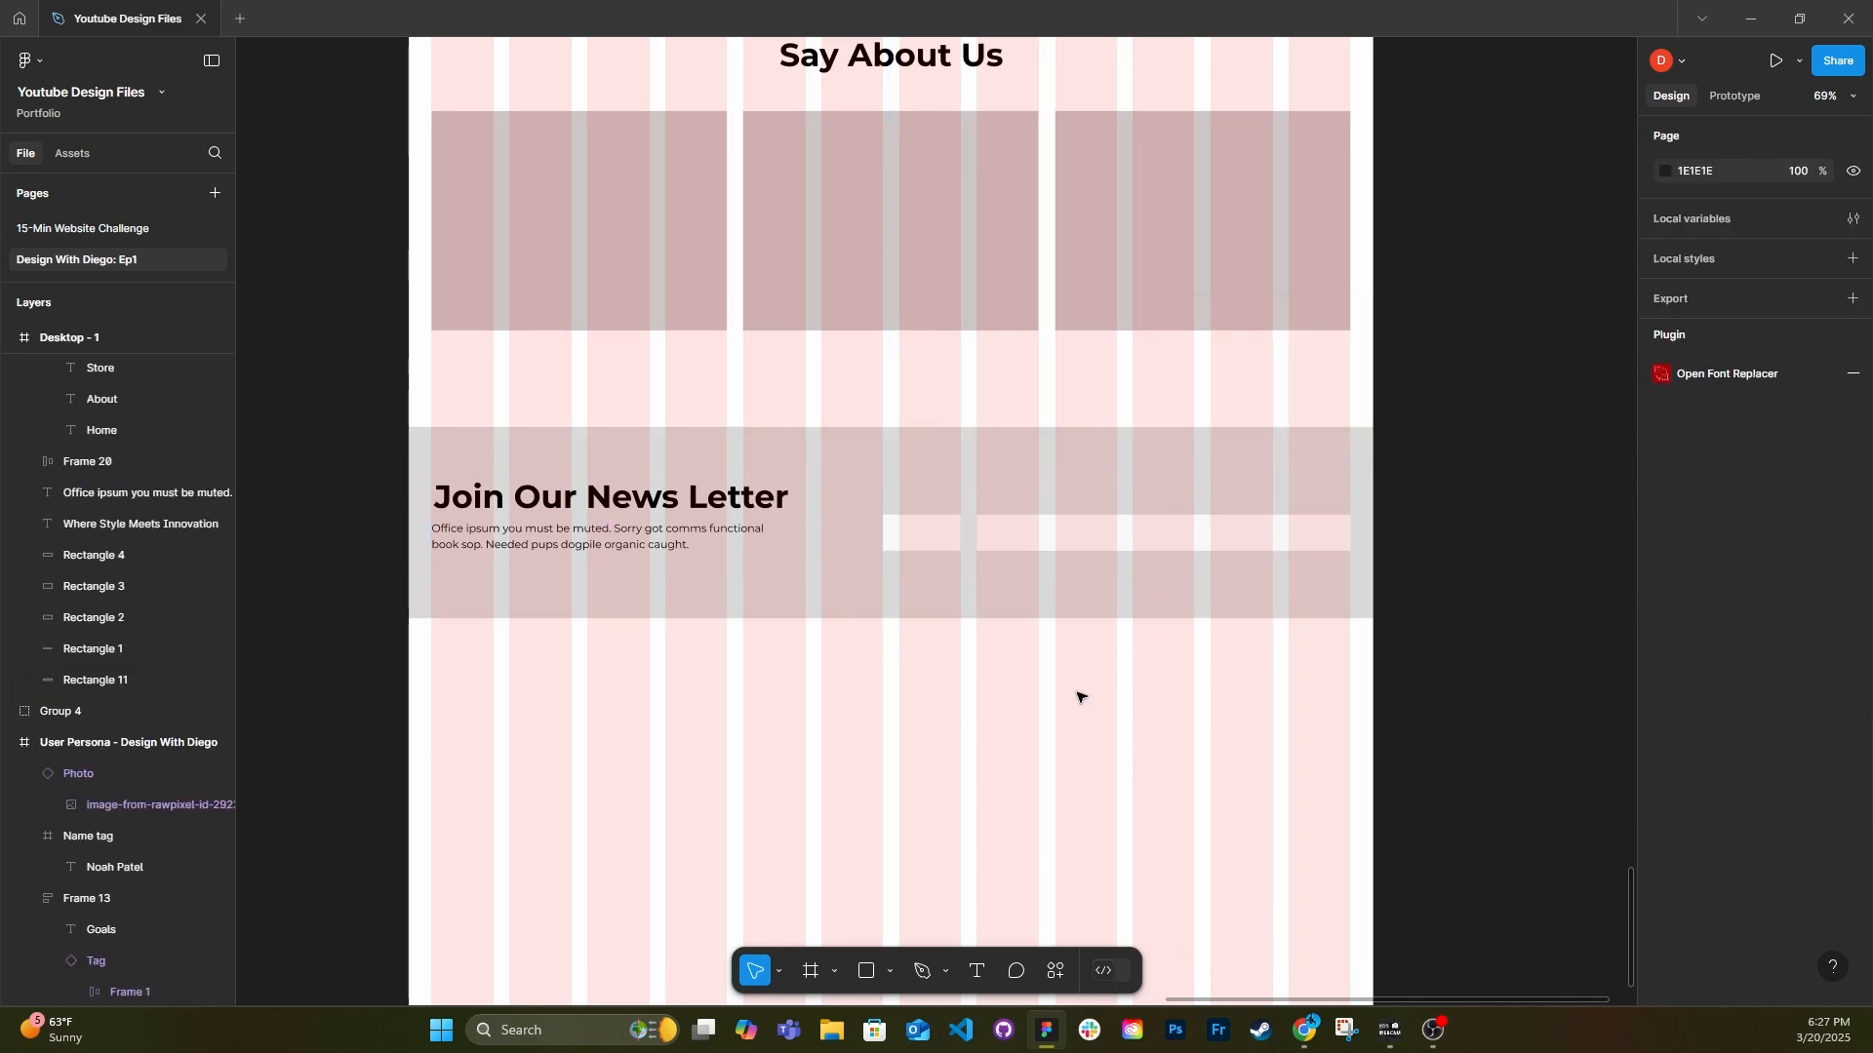
Raise the page frame's lower edge and place a copy of the newsletter paragraph below the grey newsletter background.
scroll(1080, 697, down, 2)
drag(1064, 878, 1064, 655)
scroll(667, 351, up, 1)
double_click(636, 350)
drag(586, 359, 589, 565)
Ungroup the newsletter heading, its paragraph and the copied paragraph.
click(583, 349)
shift+click(569, 308)
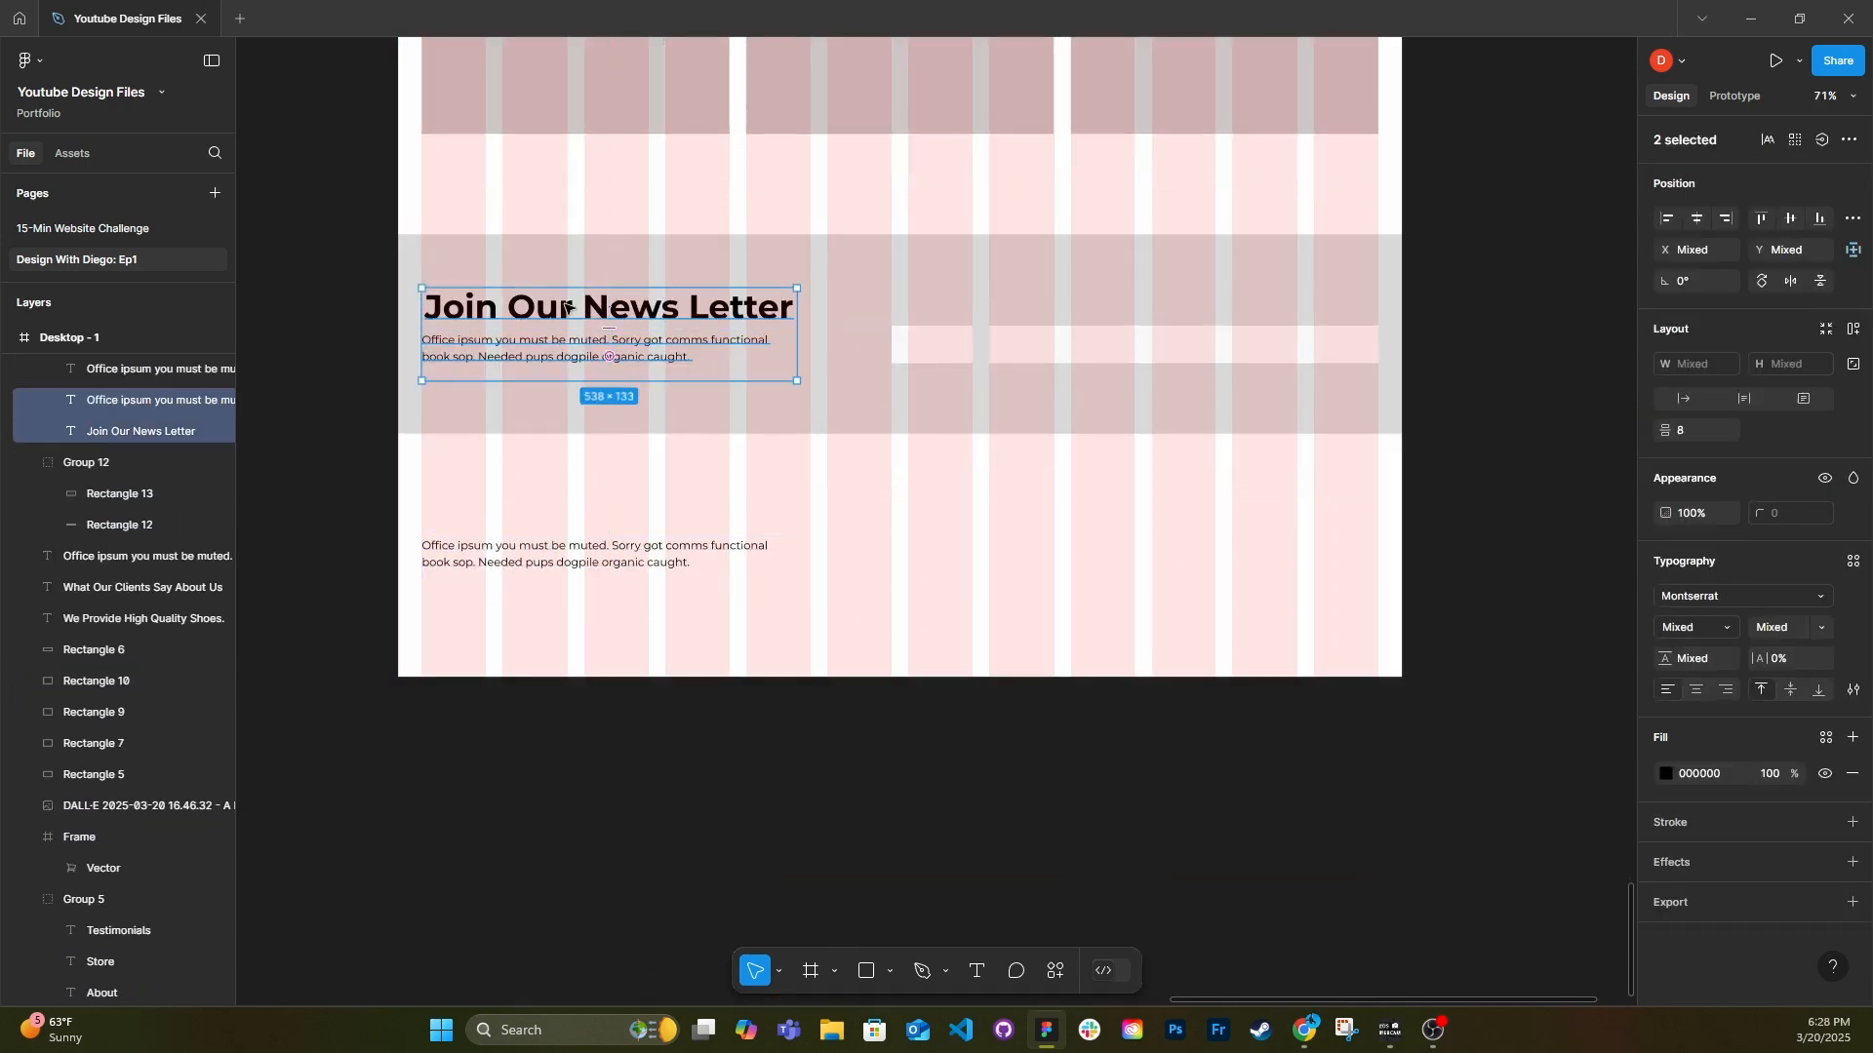
click(582, 557)
key(ctrl+shift+g)
click(720, 680)
Add the text "HypeKicks" above the copied paragraph in the footer area.
scroll(720, 678, down, 3)
scroll(700, 586, up, 8)
scroll(702, 605, down, 4)
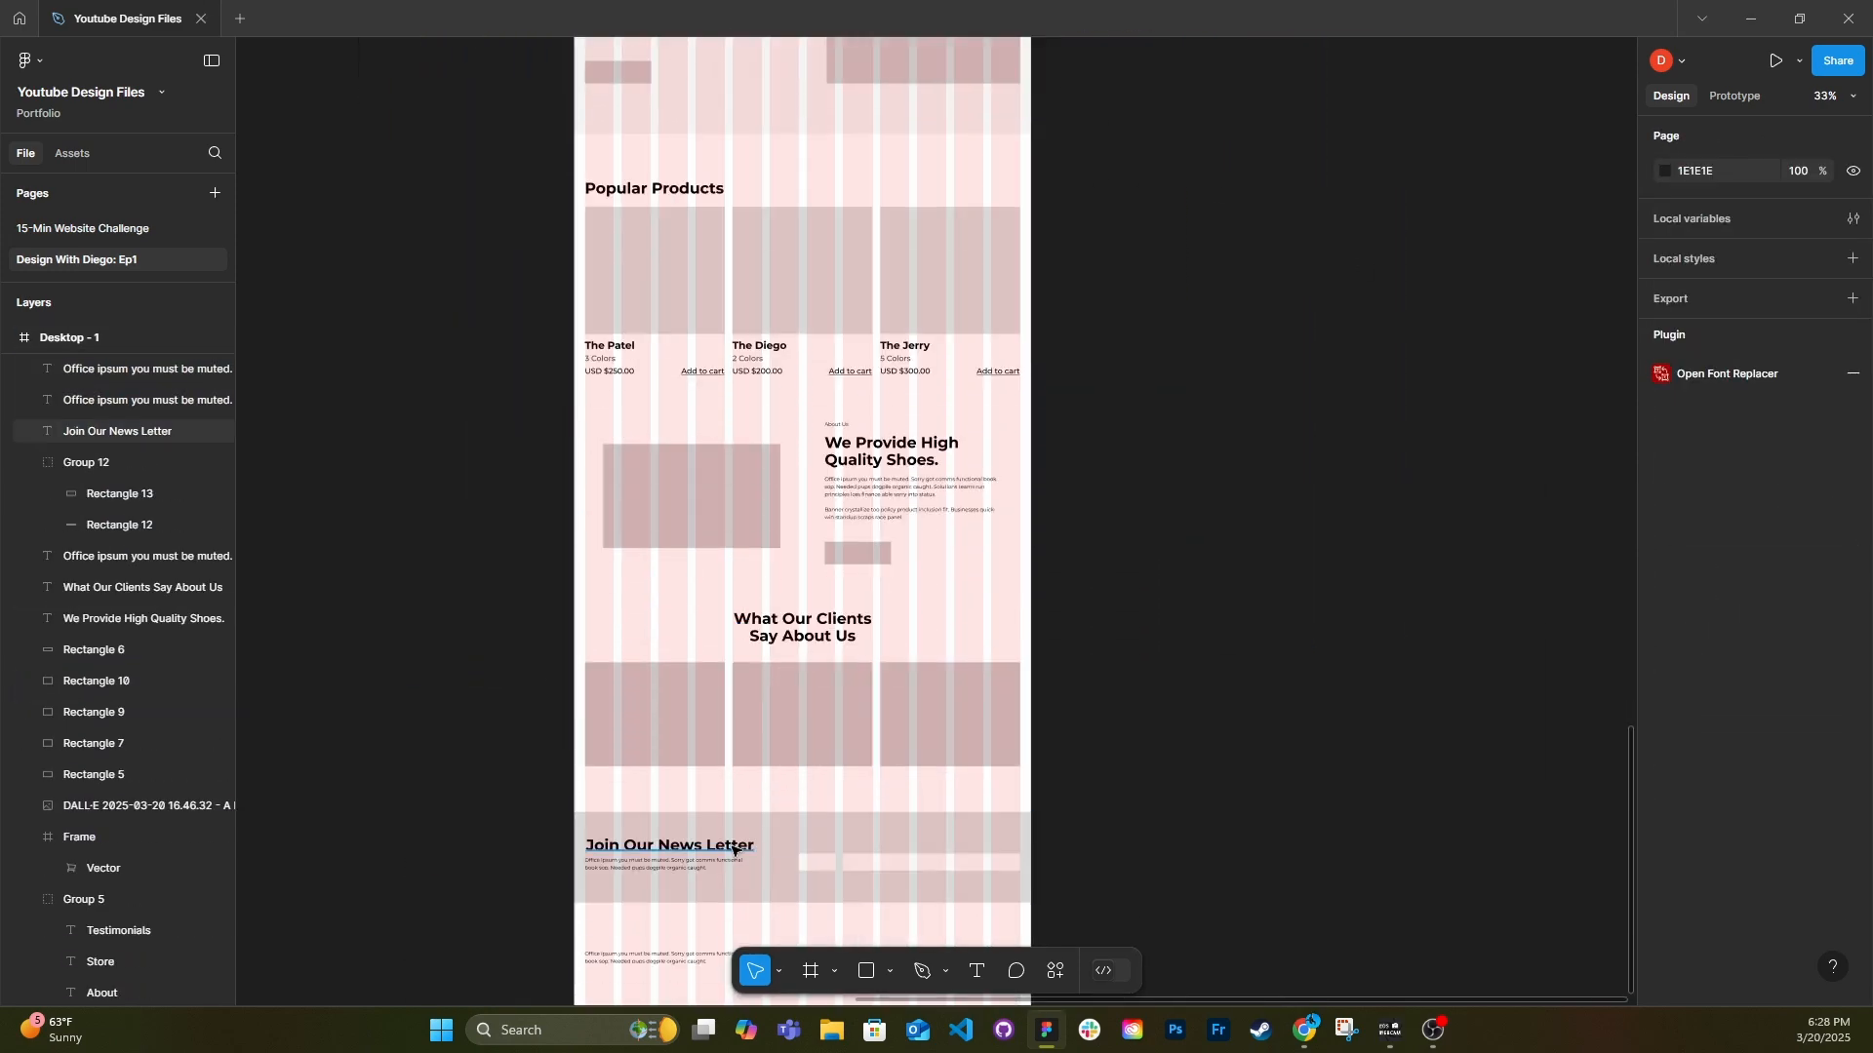
scroll(733, 850, up, 3)
key(t)
click(562, 816)
text(HypeKicks)
key(Escape)
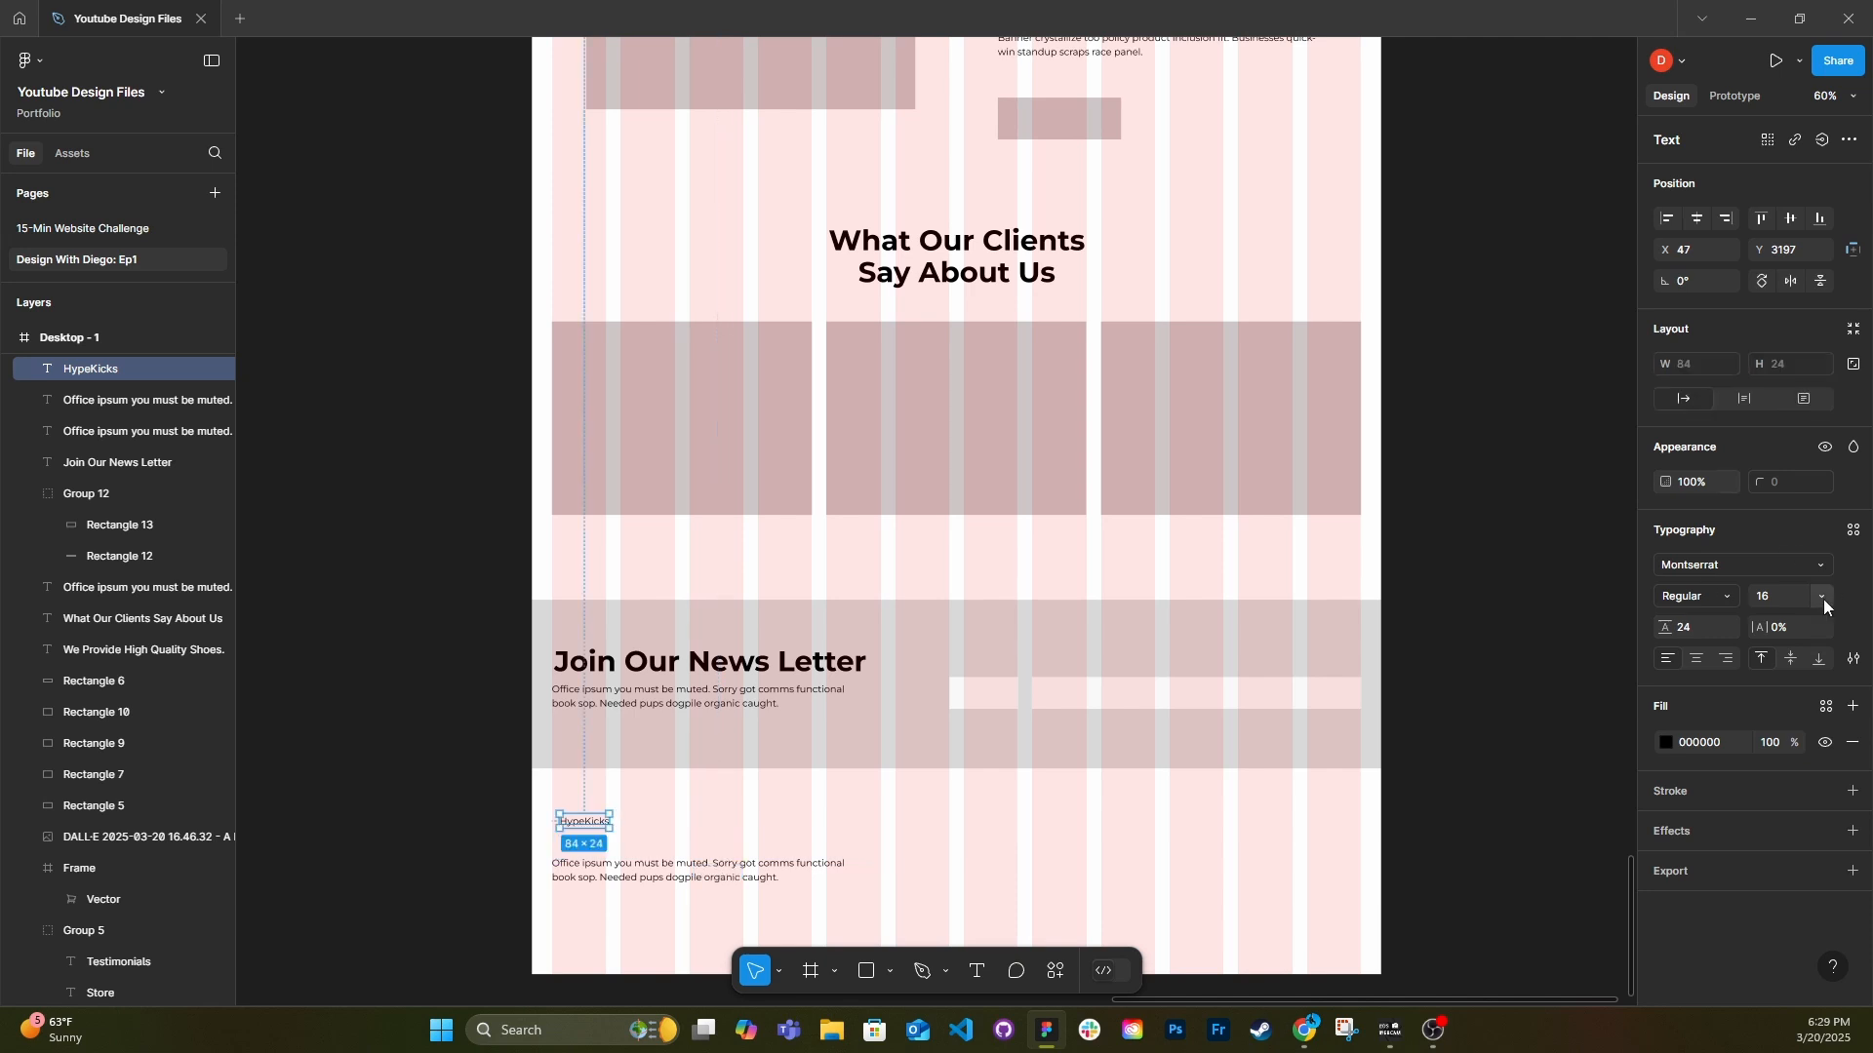
Restyle the footer's HypeKicks text with a larger size and a condensed all-caps display font.
click(1822, 599)
click(1802, 690)
click(1721, 597)
click(1722, 670)
click(1737, 565)
scroll(529, 779, up, 2)
Align the footer paragraph directly under the HypeKicks title and narrow its text box to 437 px.
drag(607, 837, 638, 884)
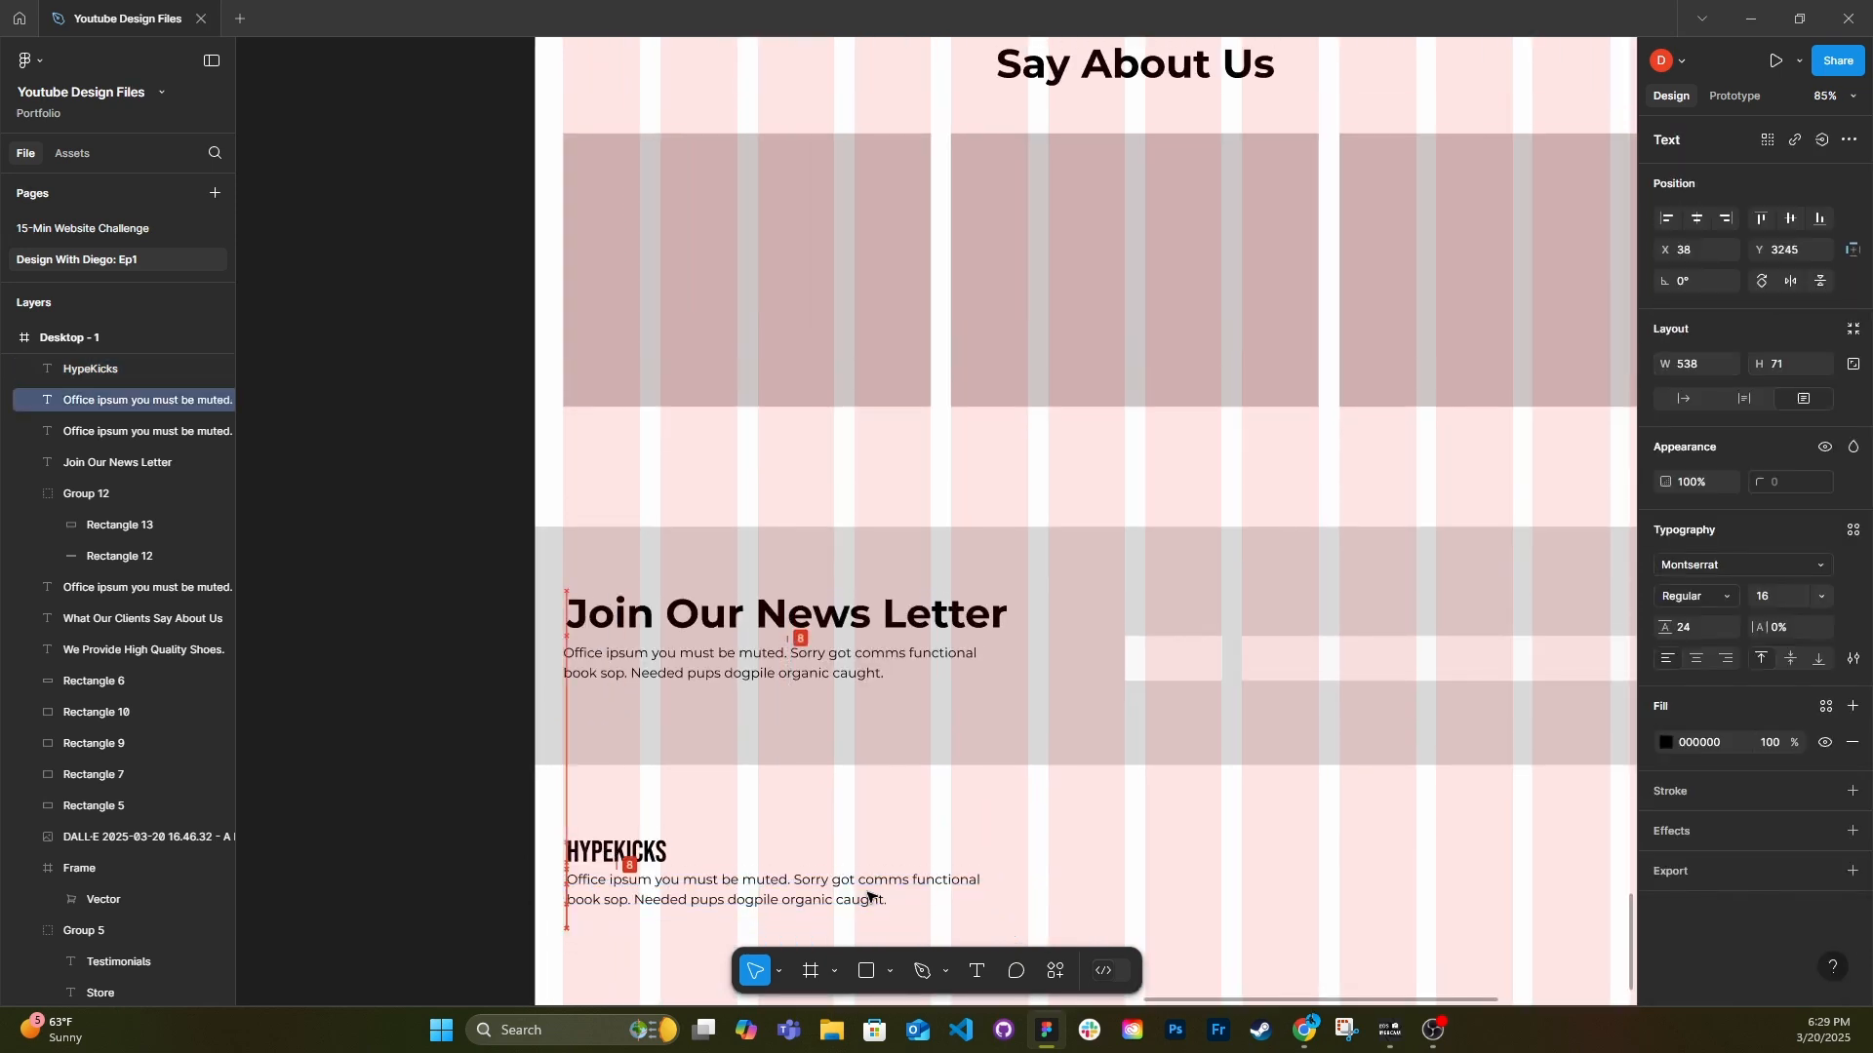
drag(1013, 890, 928, 895)
scroll(927, 895, down, 5)
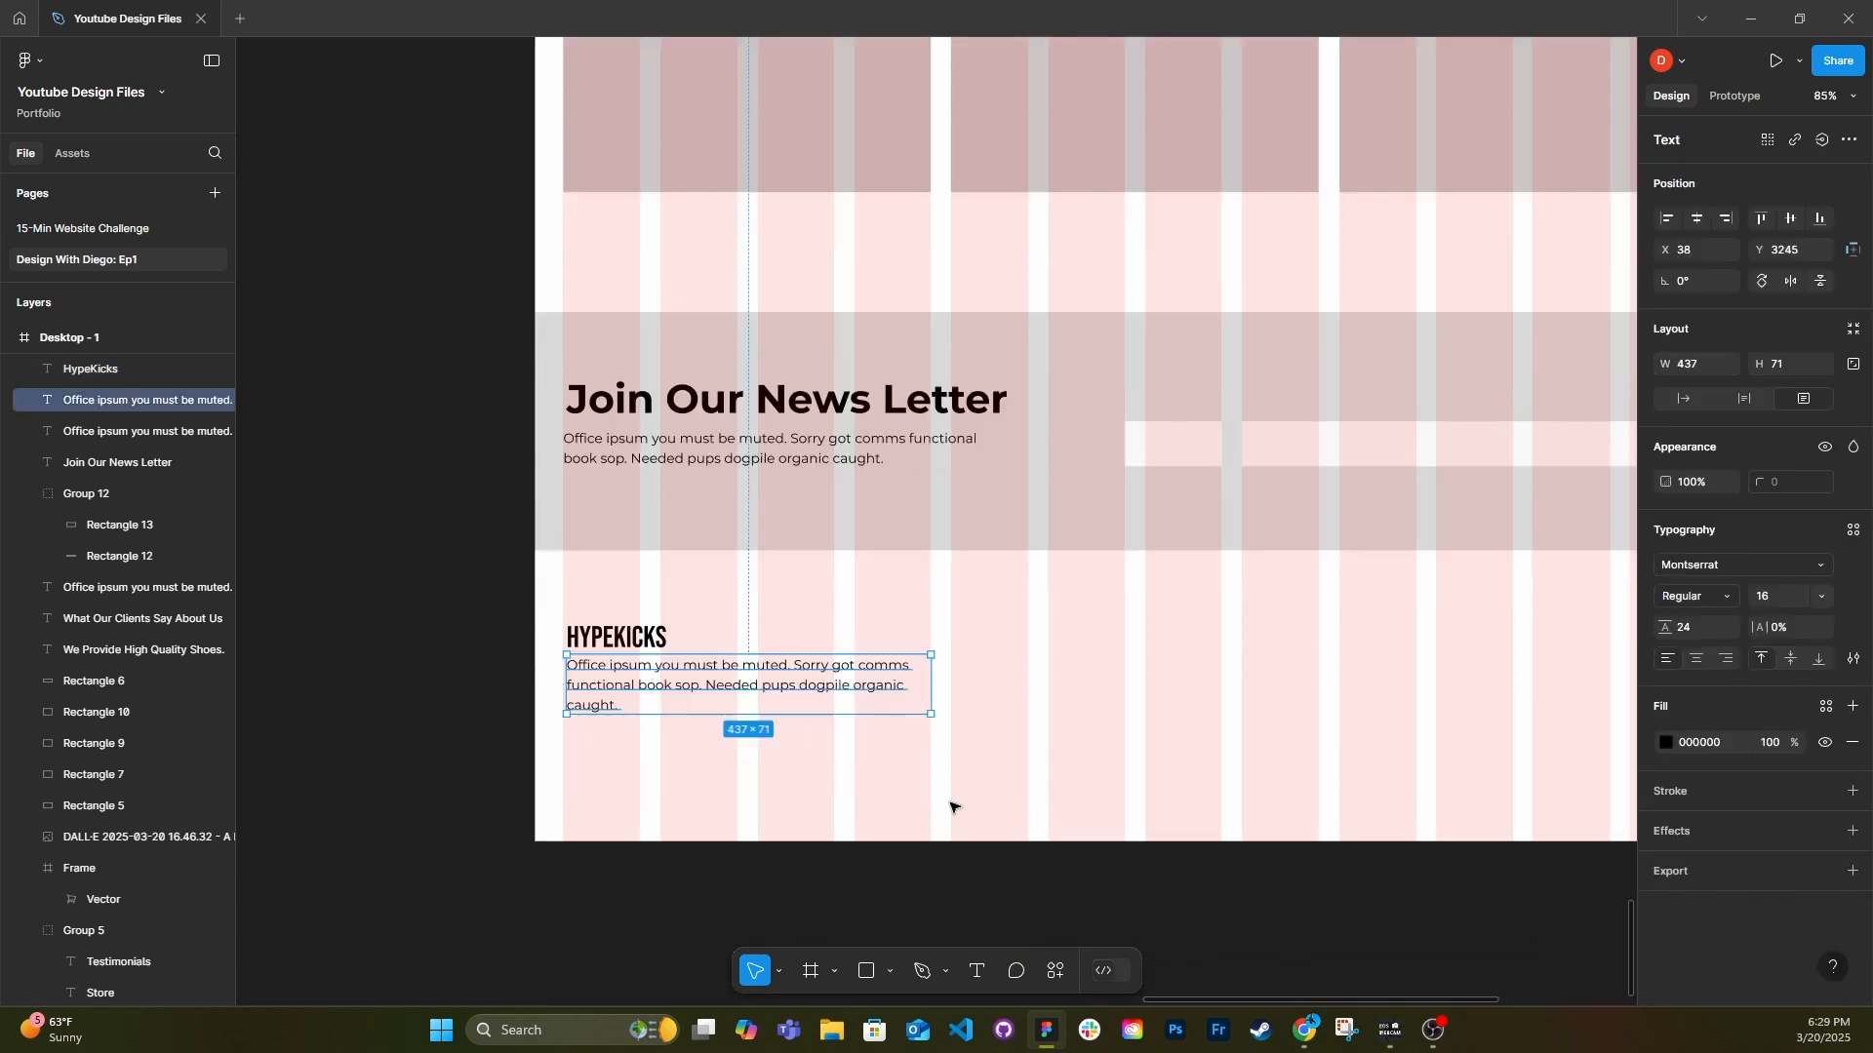
Turn the grey rectangle under the footer paragraph into a 45 × 45 square and duplicate it into a row of four.
scroll(951, 808, down, 1)
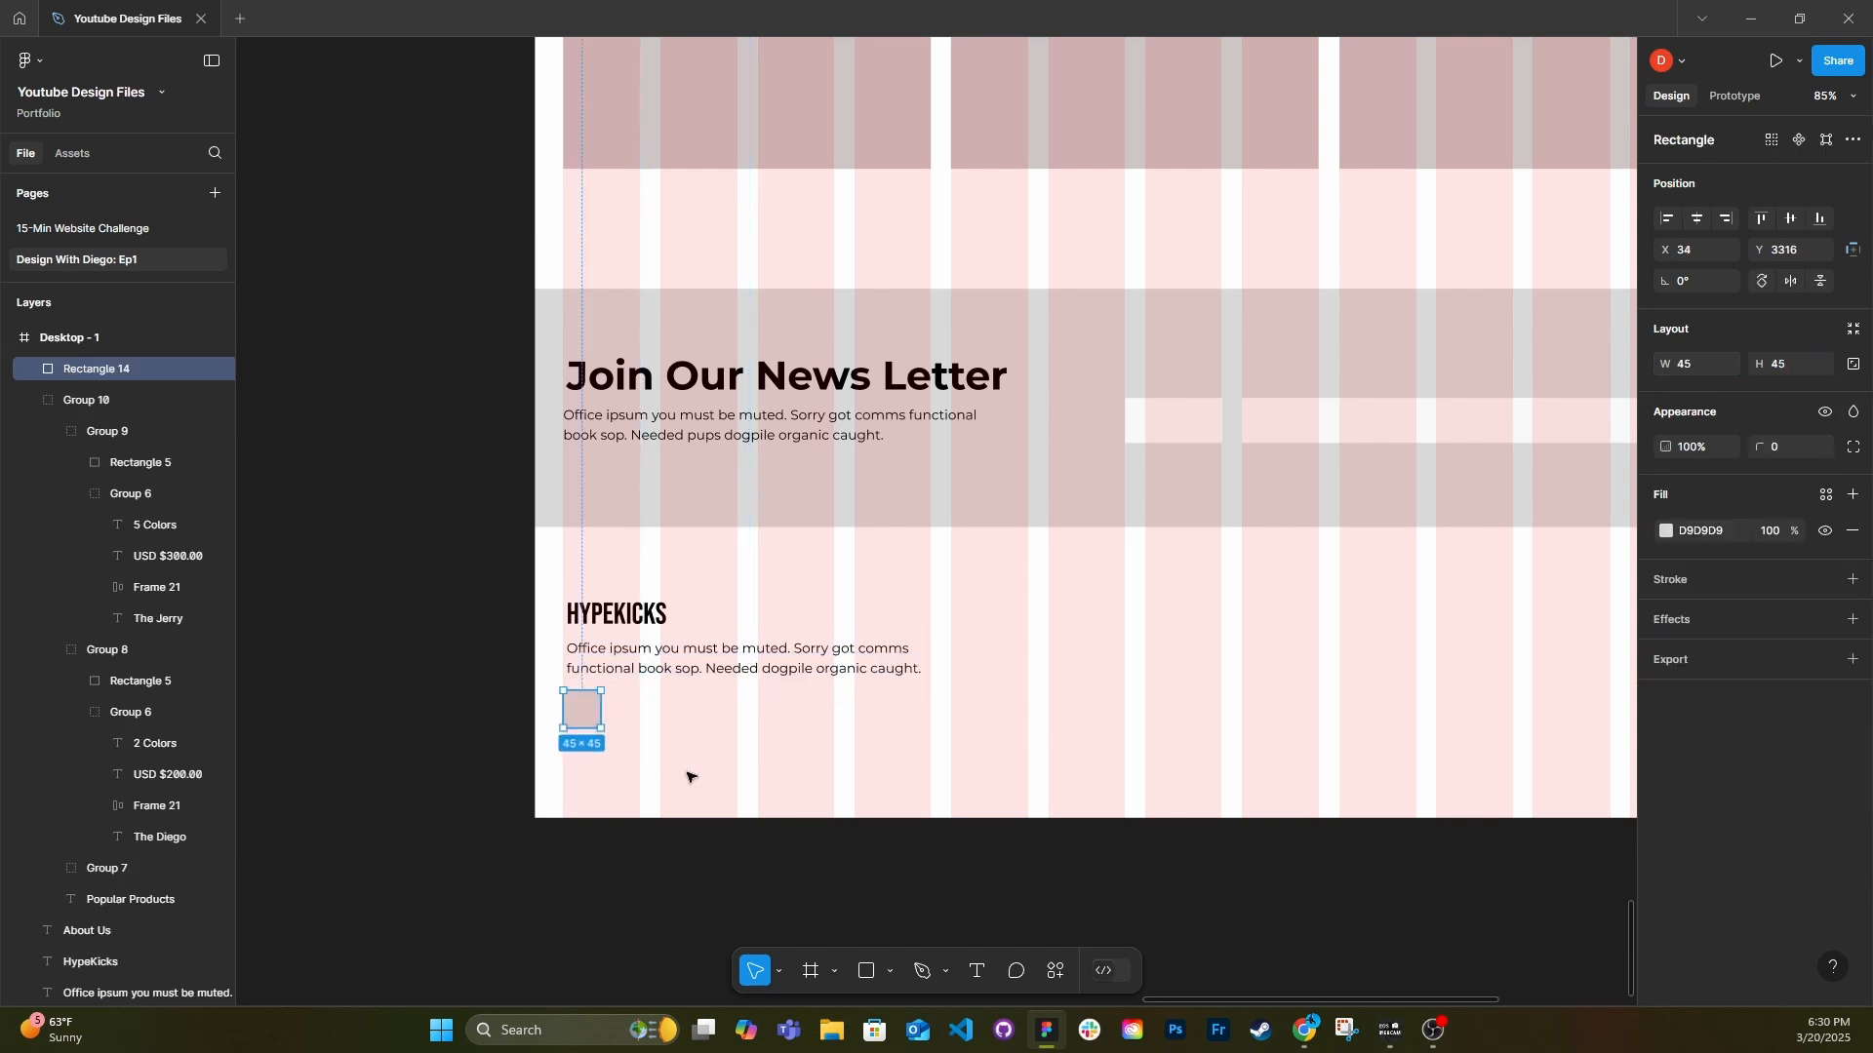
drag(587, 721, 681, 717)
shift+click(585, 712)
click(1705, 392)
text(16)
key(Return)
click(660, 722)
key(ctrl+d)
click(698, 757)
Distribute the four footer squares with equal horizontal spacing.
click(731, 712)
shift+click(584, 712)
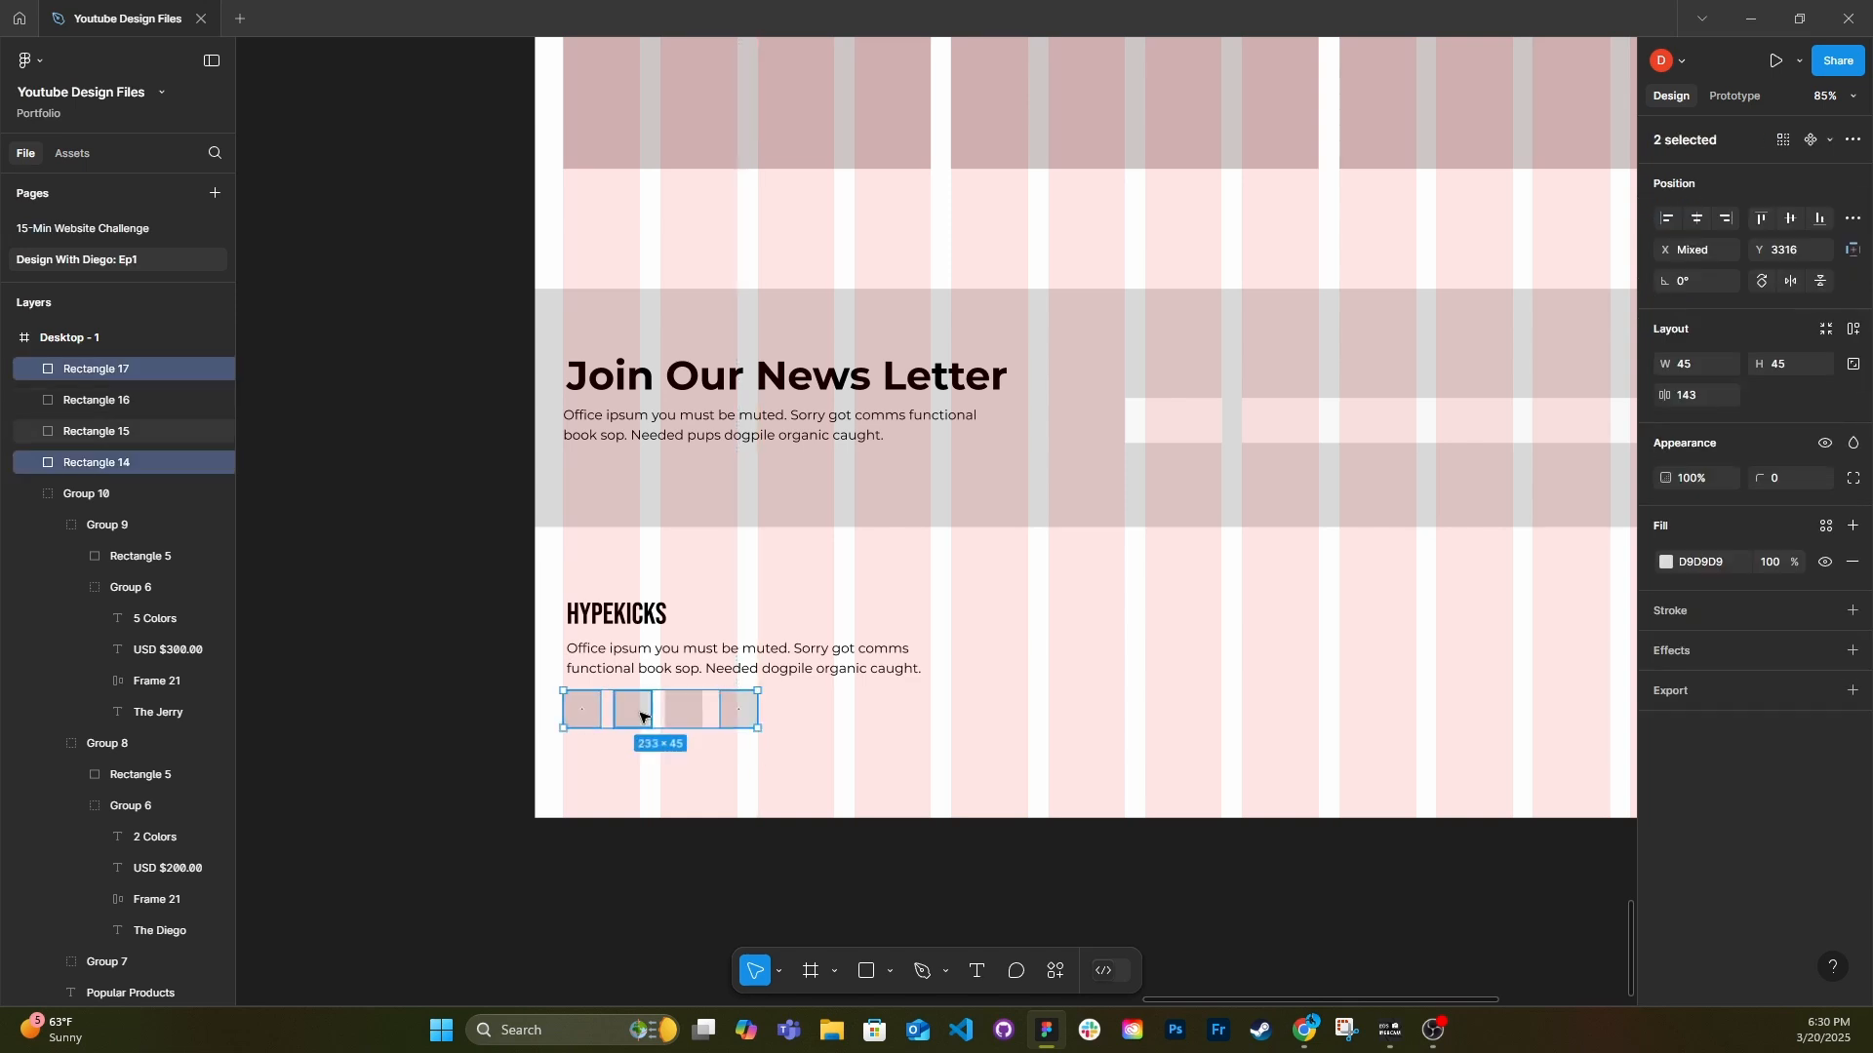
shift+click(644, 715)
shift+click(685, 713)
click(1852, 218)
click(1780, 260)
key(Escape)
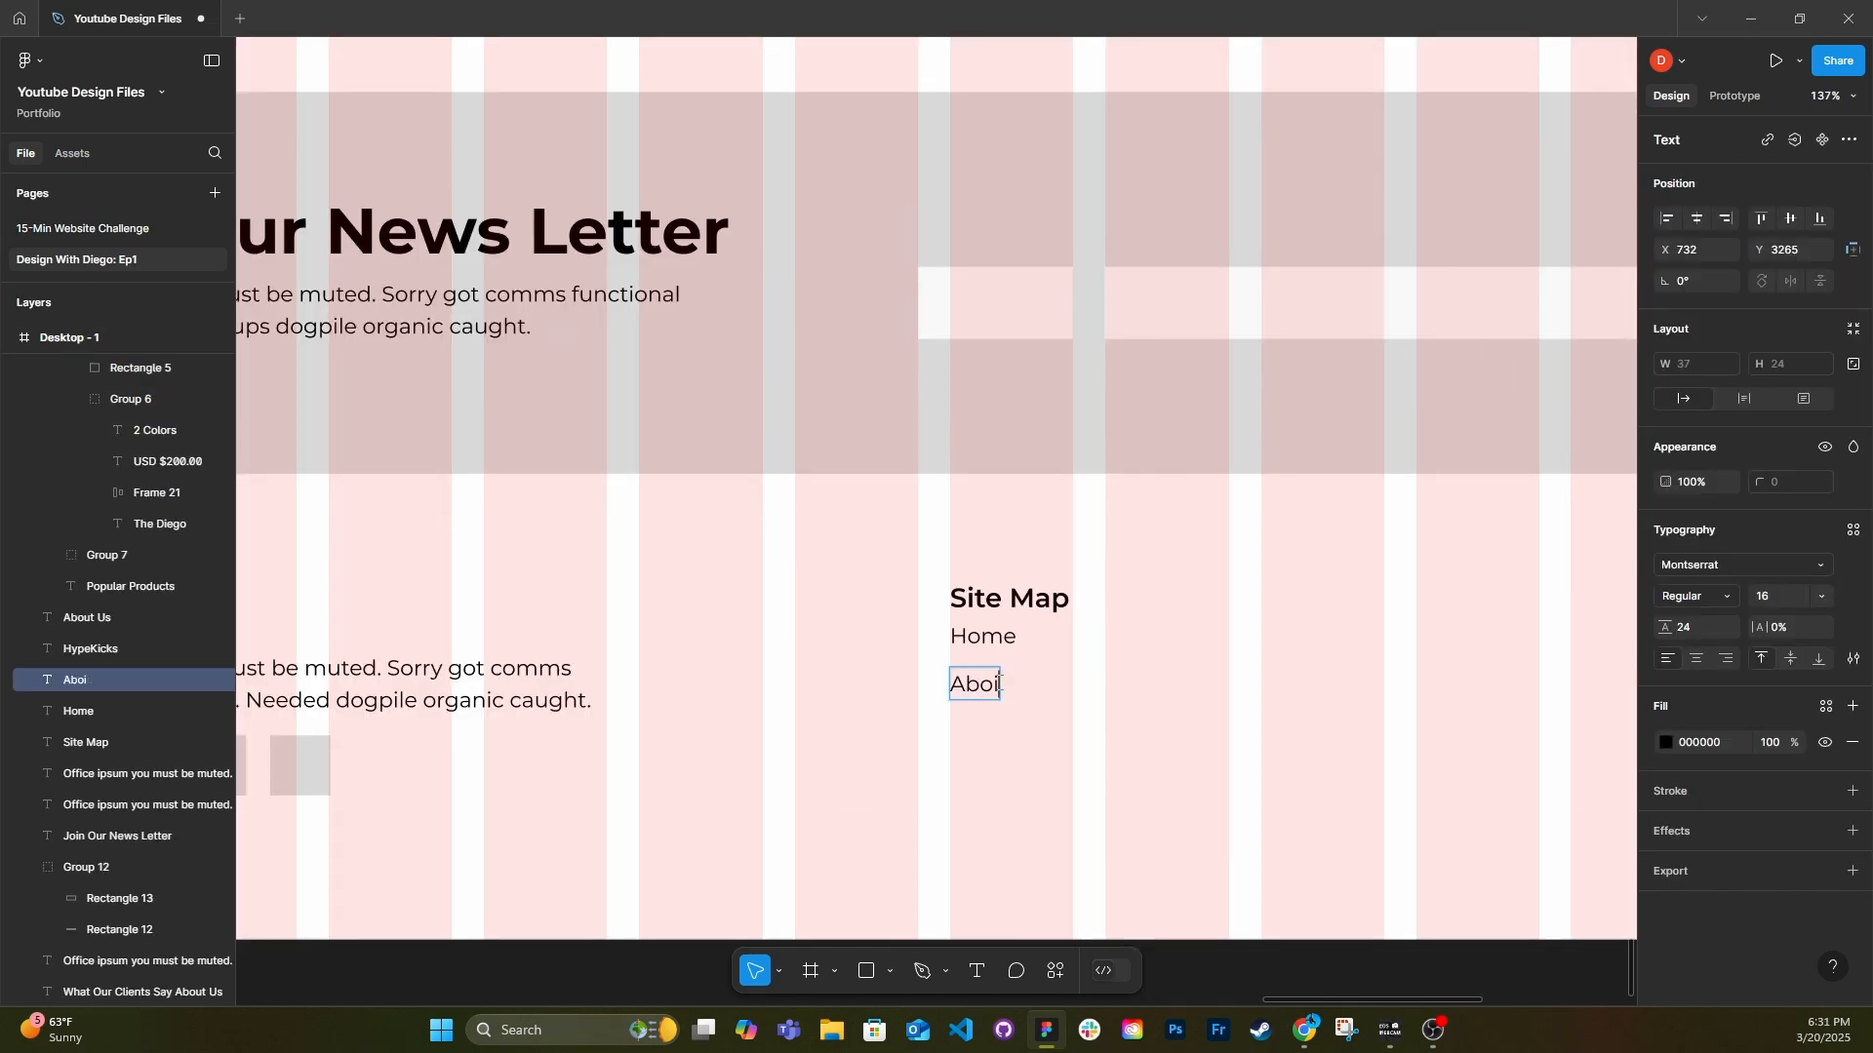
Complete the Site Map link list under About with Store, Testimonials and Customize.
double_click(998, 752)
text(Store)
drag(989, 747, 1053, 826)
double_click(985, 788)
text(Testimonials)
double_click(1053, 826)
text(Customize)
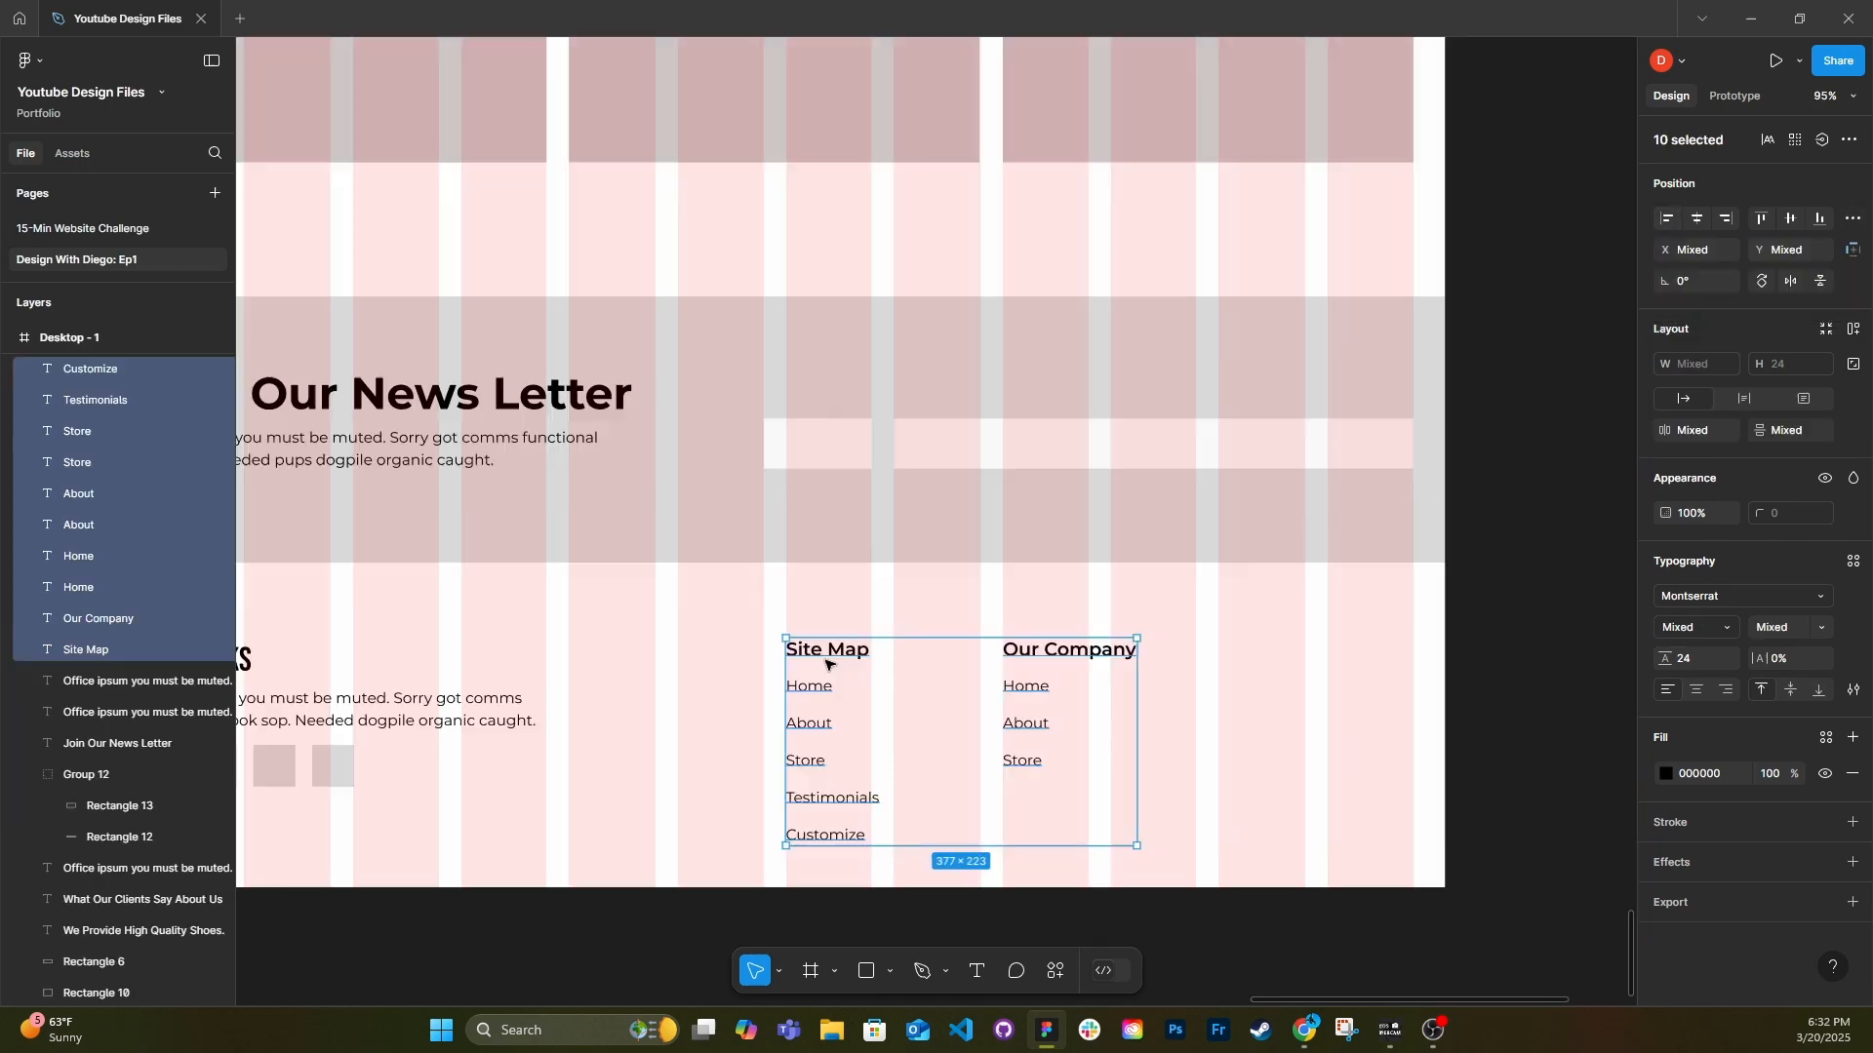
Group all footer content, including the link columns, and move the group up toward the newsletter section.
drag(851, 688, 1180, 706)
scroll(1143, 719, down, 3)
drag(1313, 828, 463, 629)
key(ctrl+g)
drag(807, 681, 807, 654)
Shorten the page frame to a height of 3446 px and nudge the footer group up.
click(880, 825)
drag(880, 837, 882, 822)
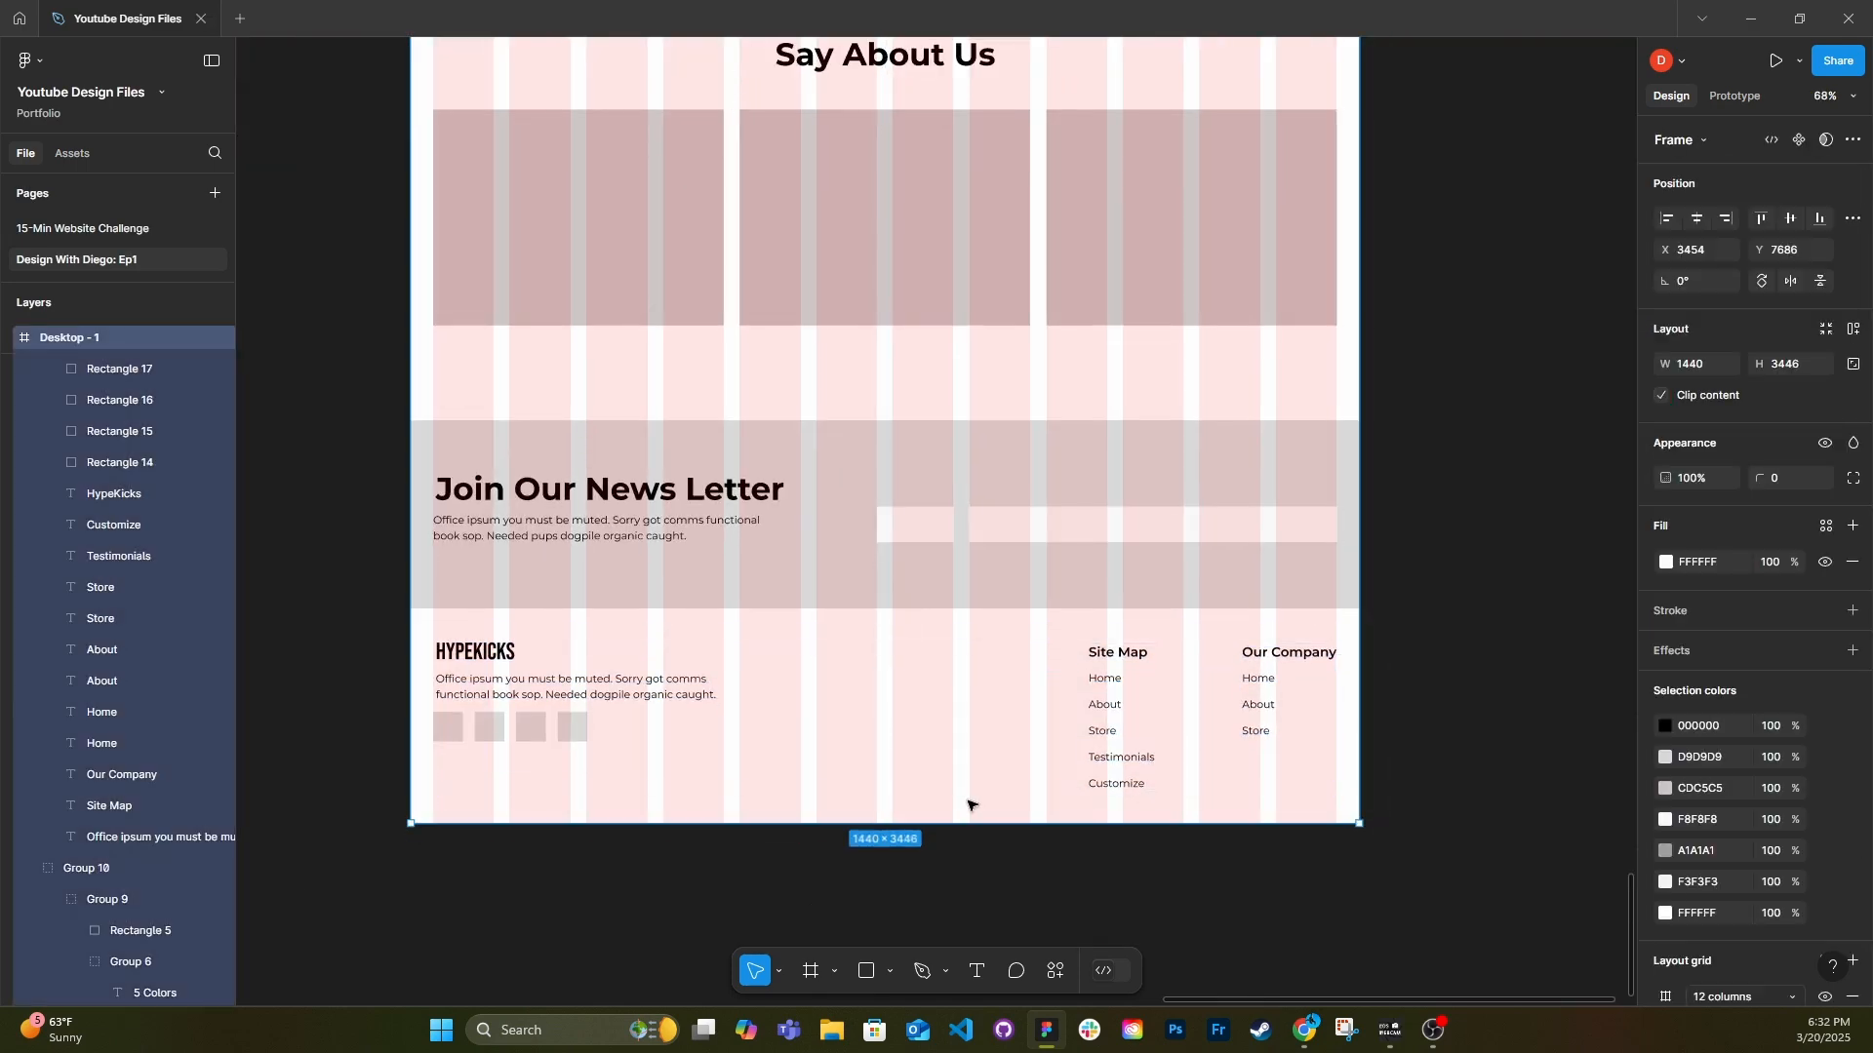
drag(1105, 737, 1104, 731)
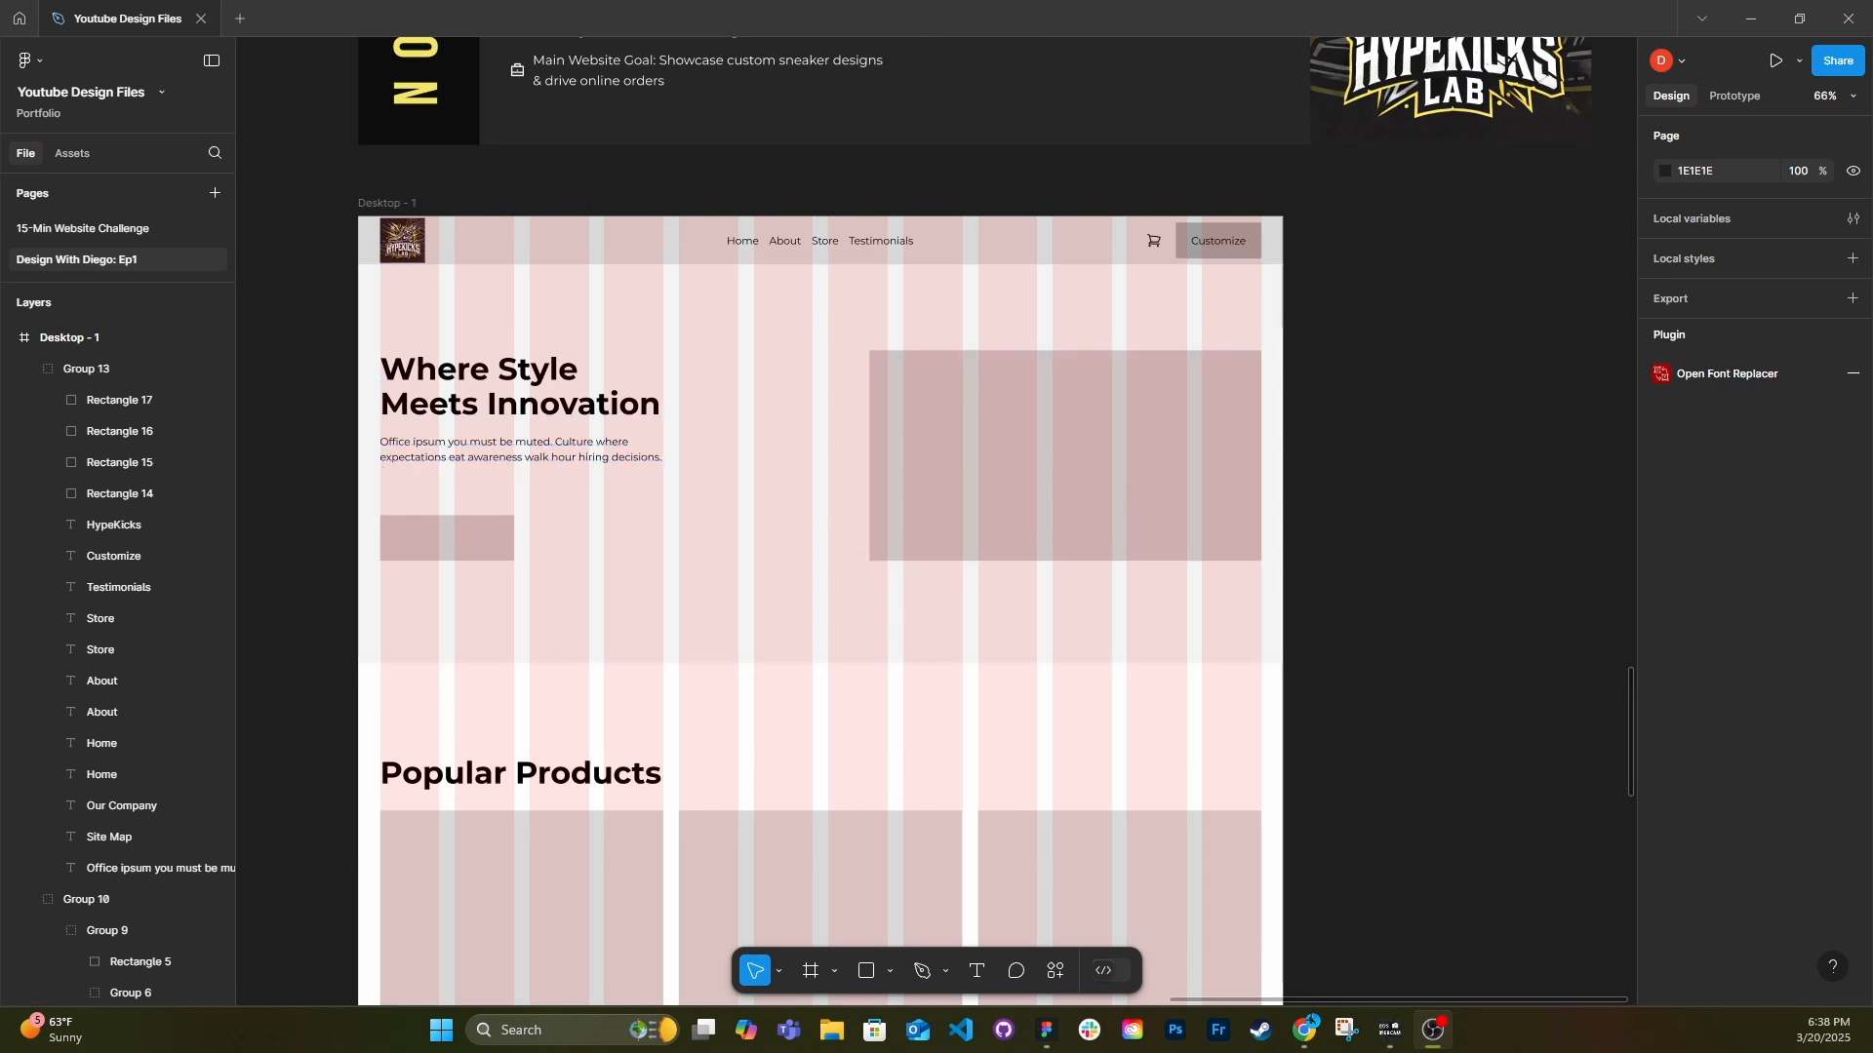
Switch to Chrome, search Google Images for "Shoe" and open the black men's running shoe picture from Amazon.
key(alt+Tab)
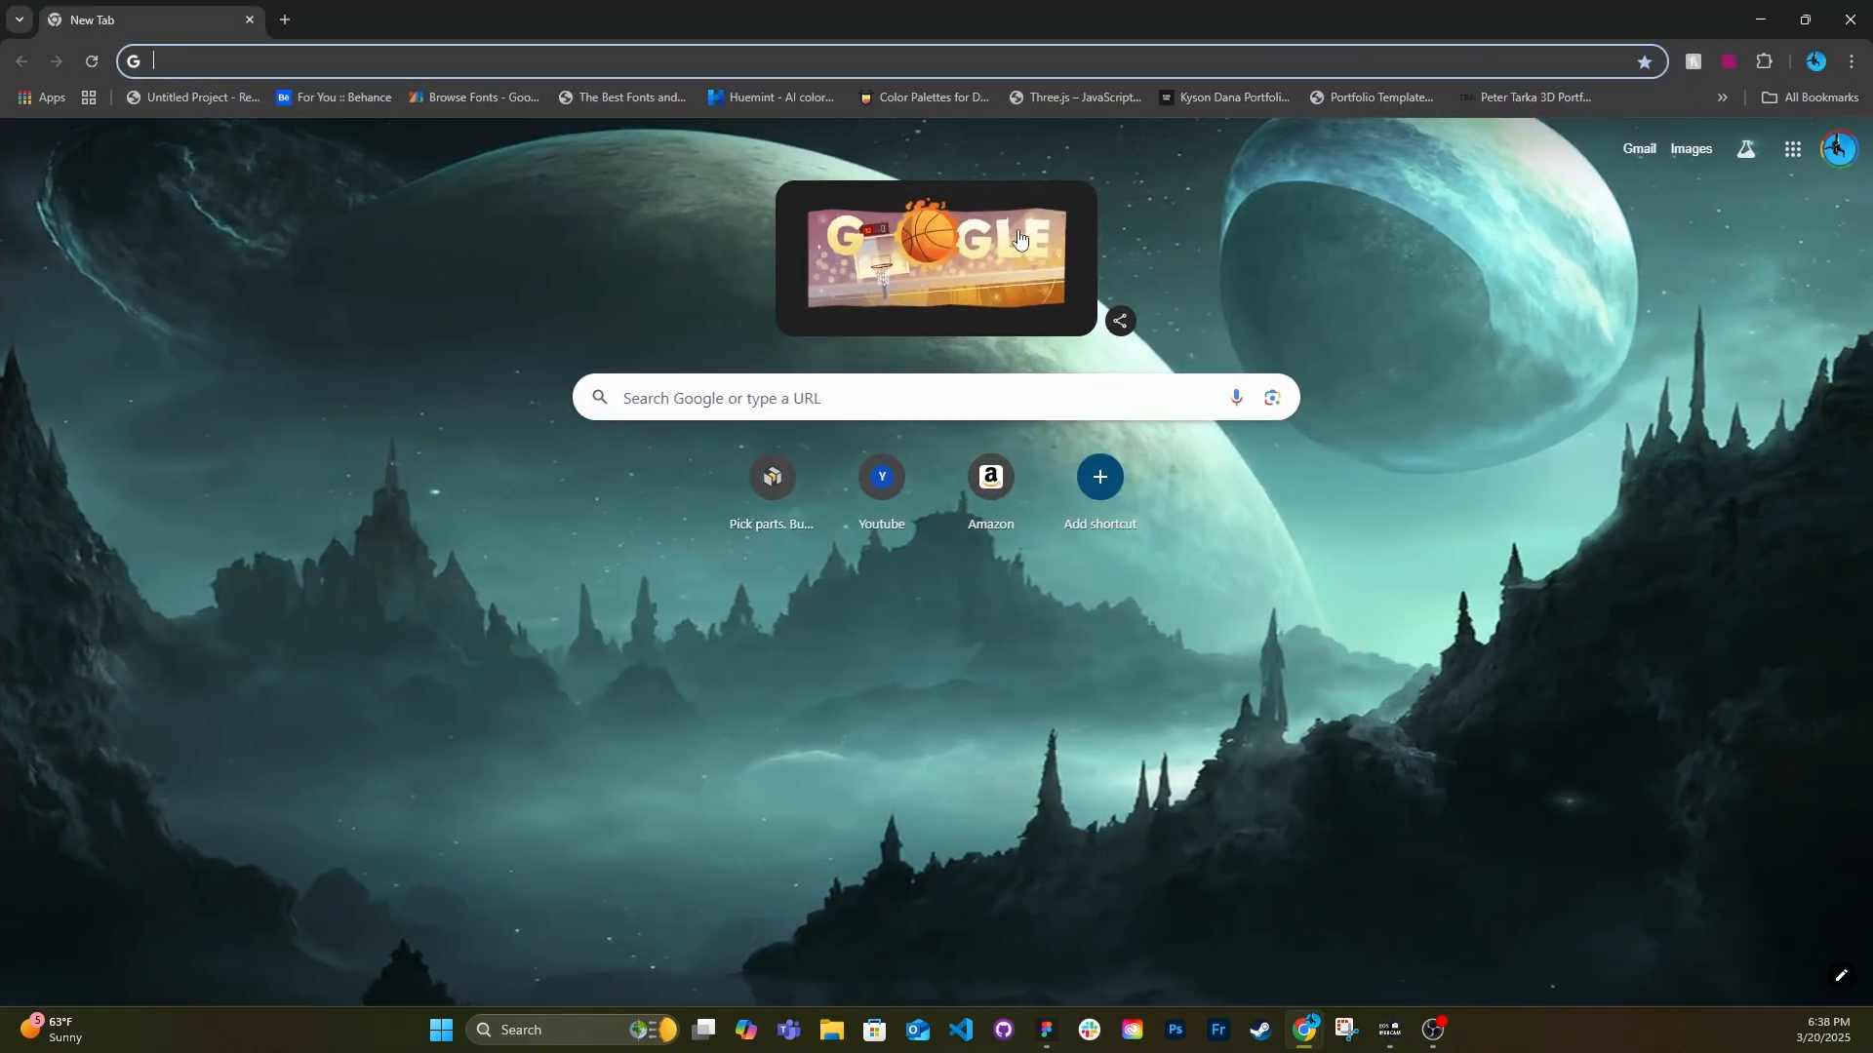
click(731, 402)
text(S)
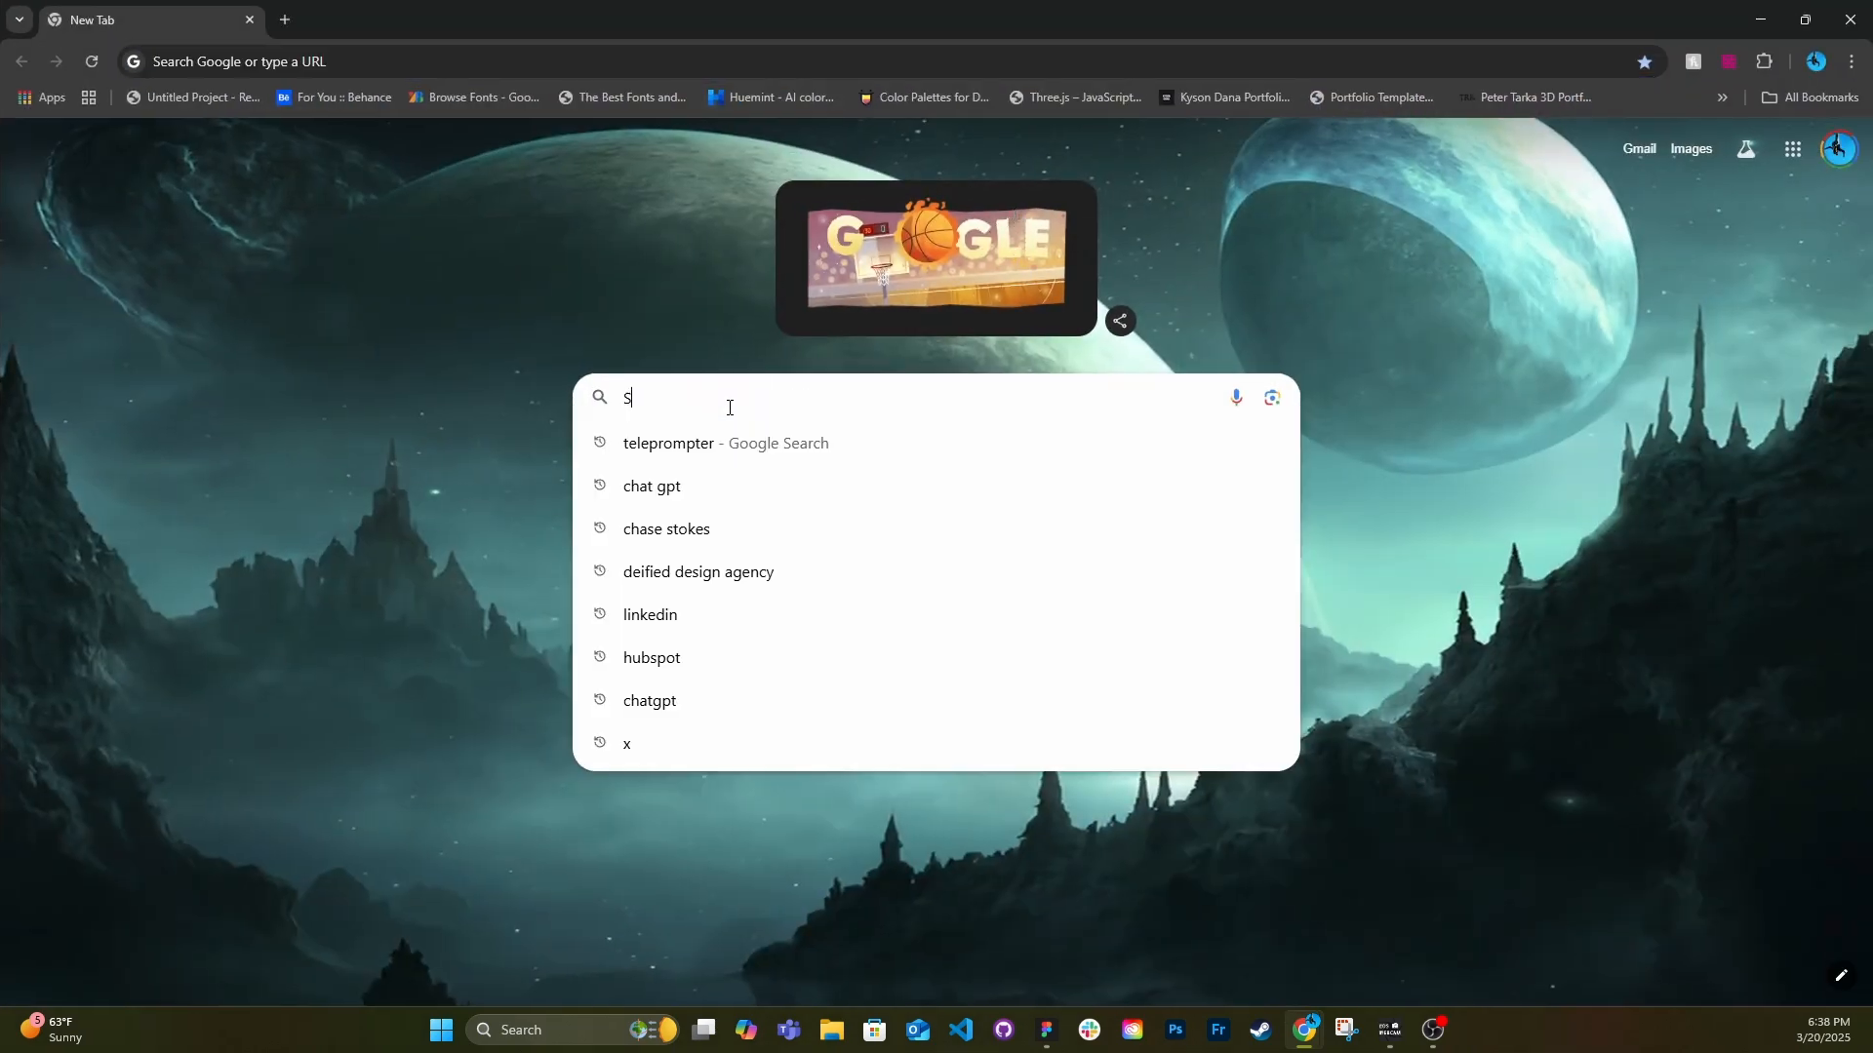
text(hoe)
key(Return)
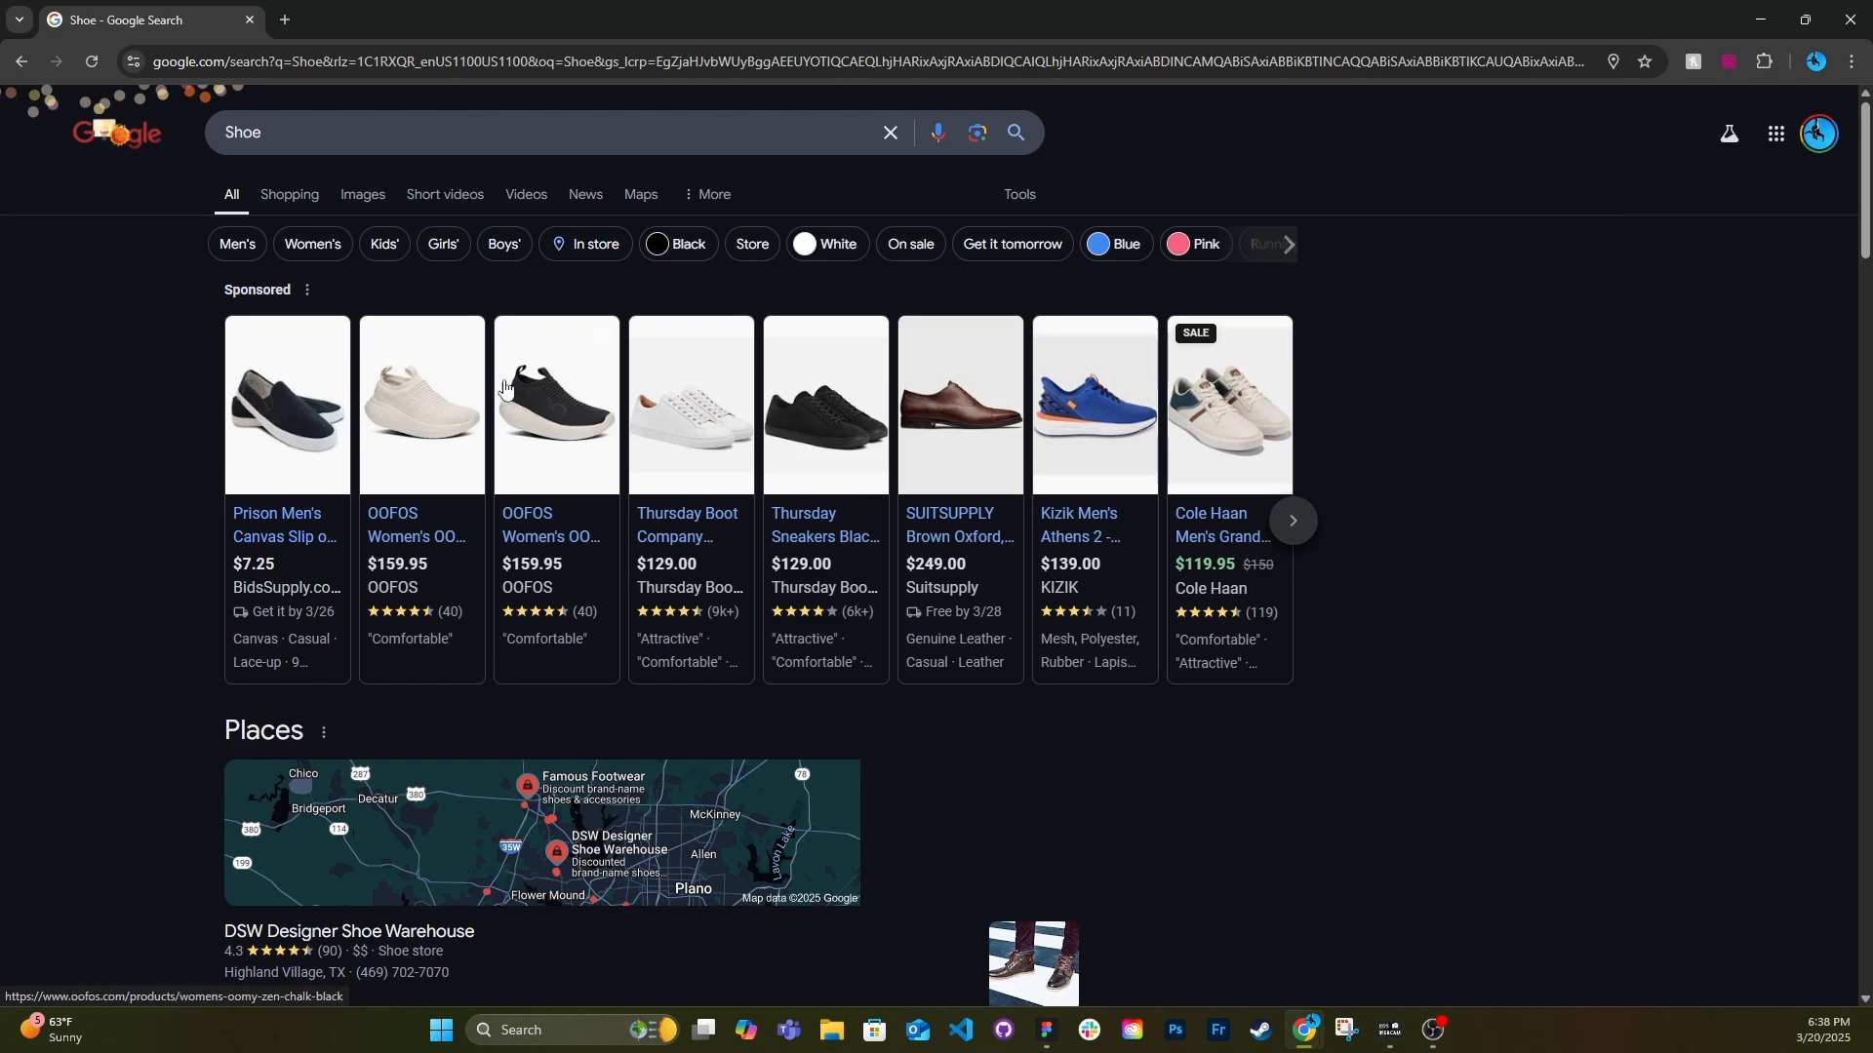
click(347, 196)
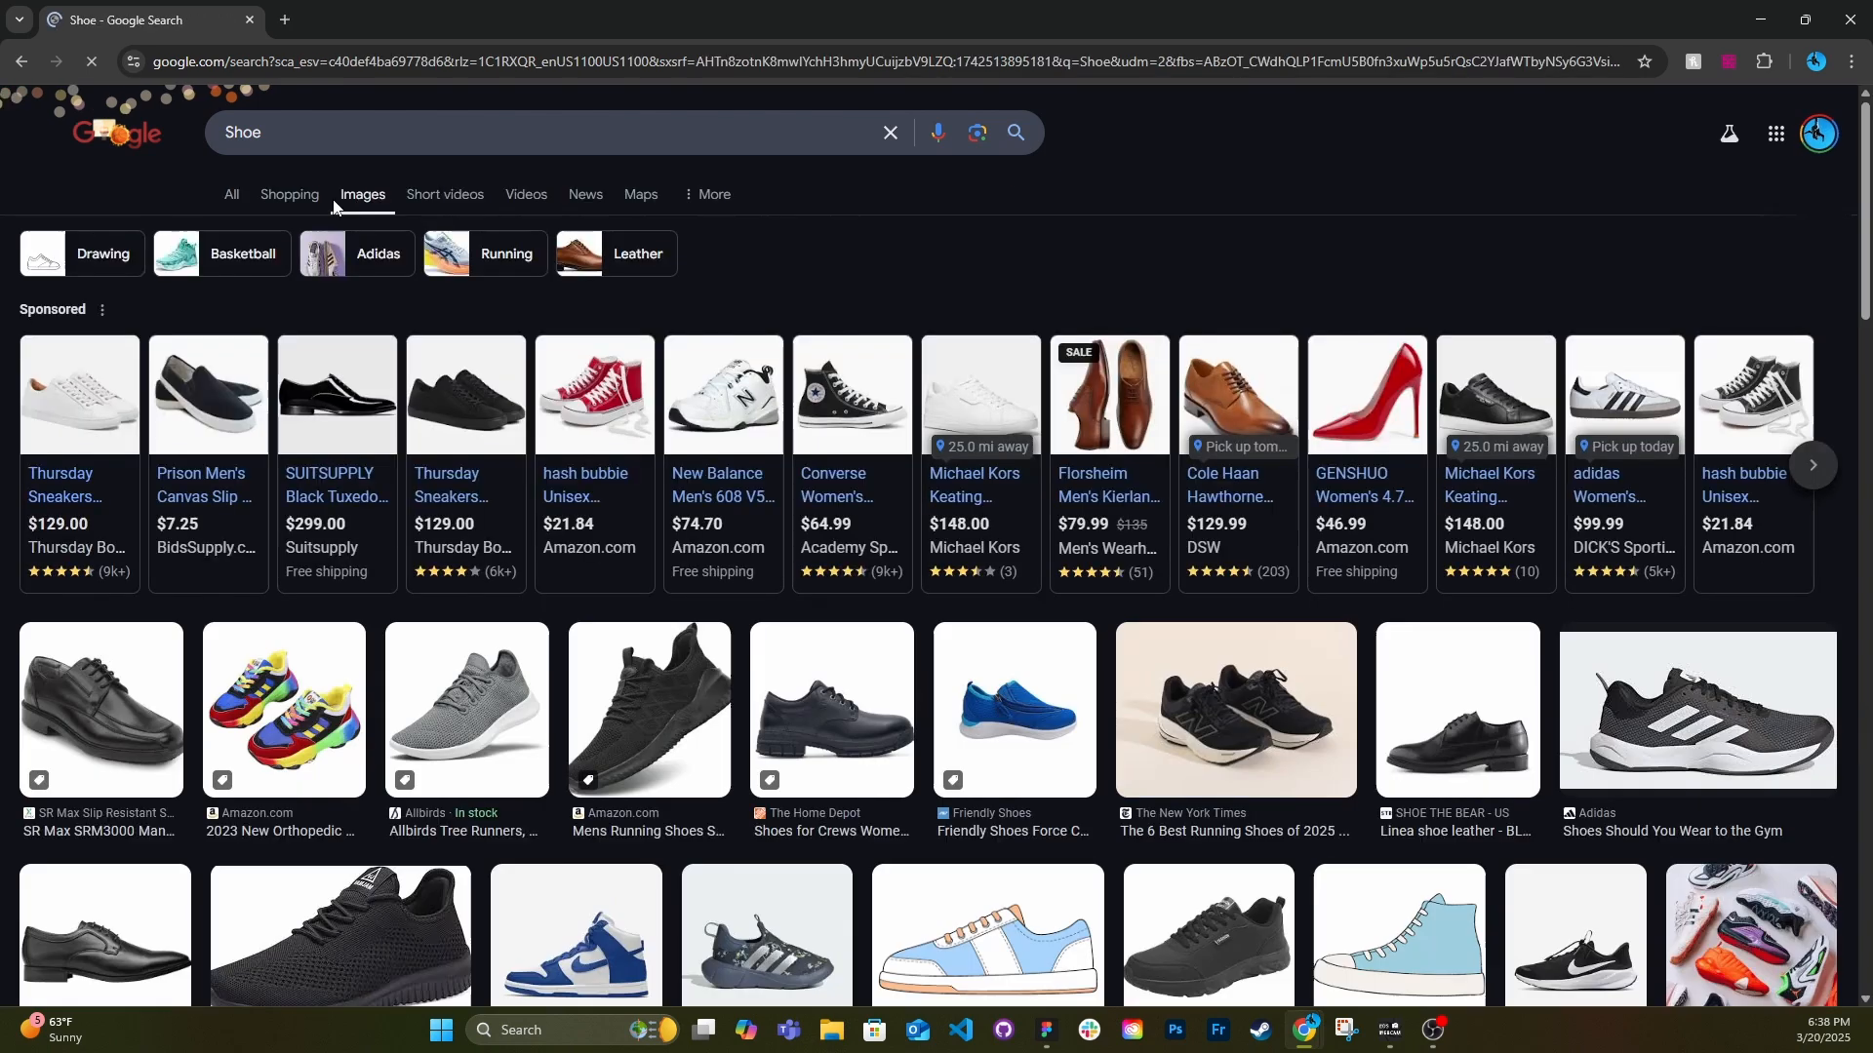
scroll(766, 585, down, 2)
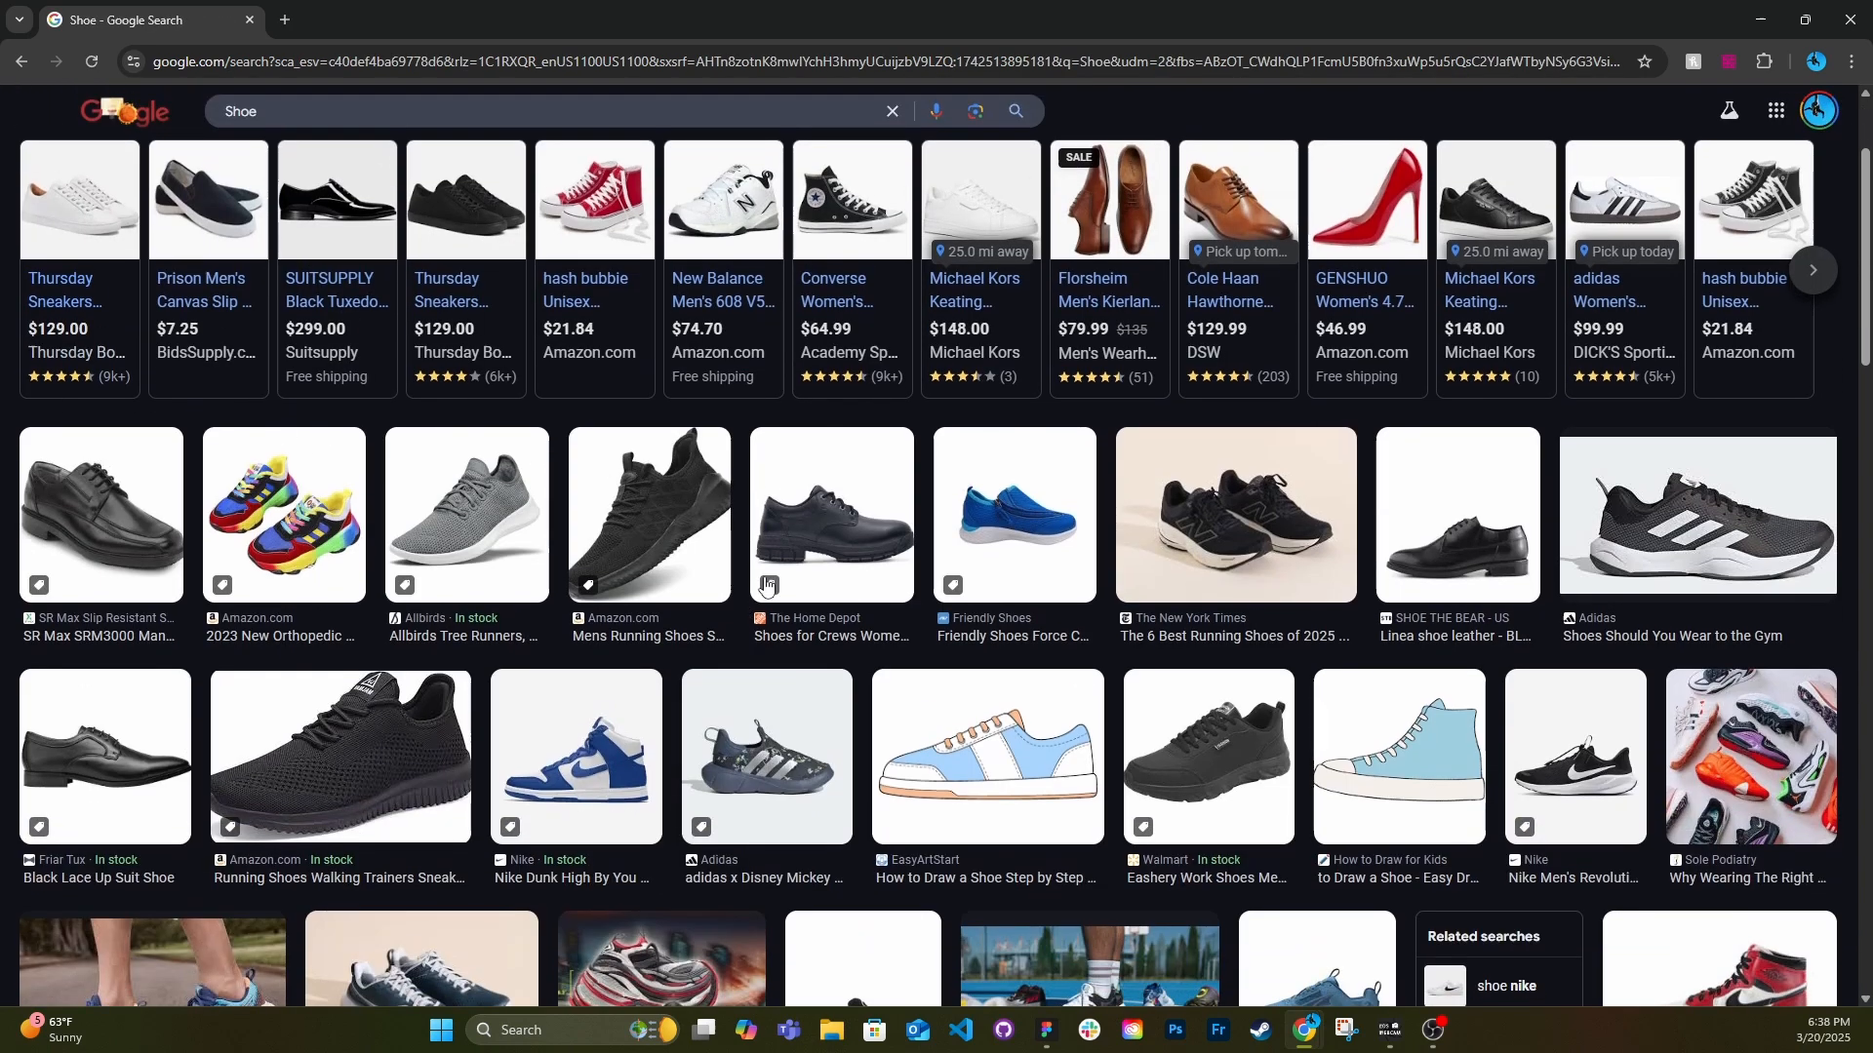
click(686, 539)
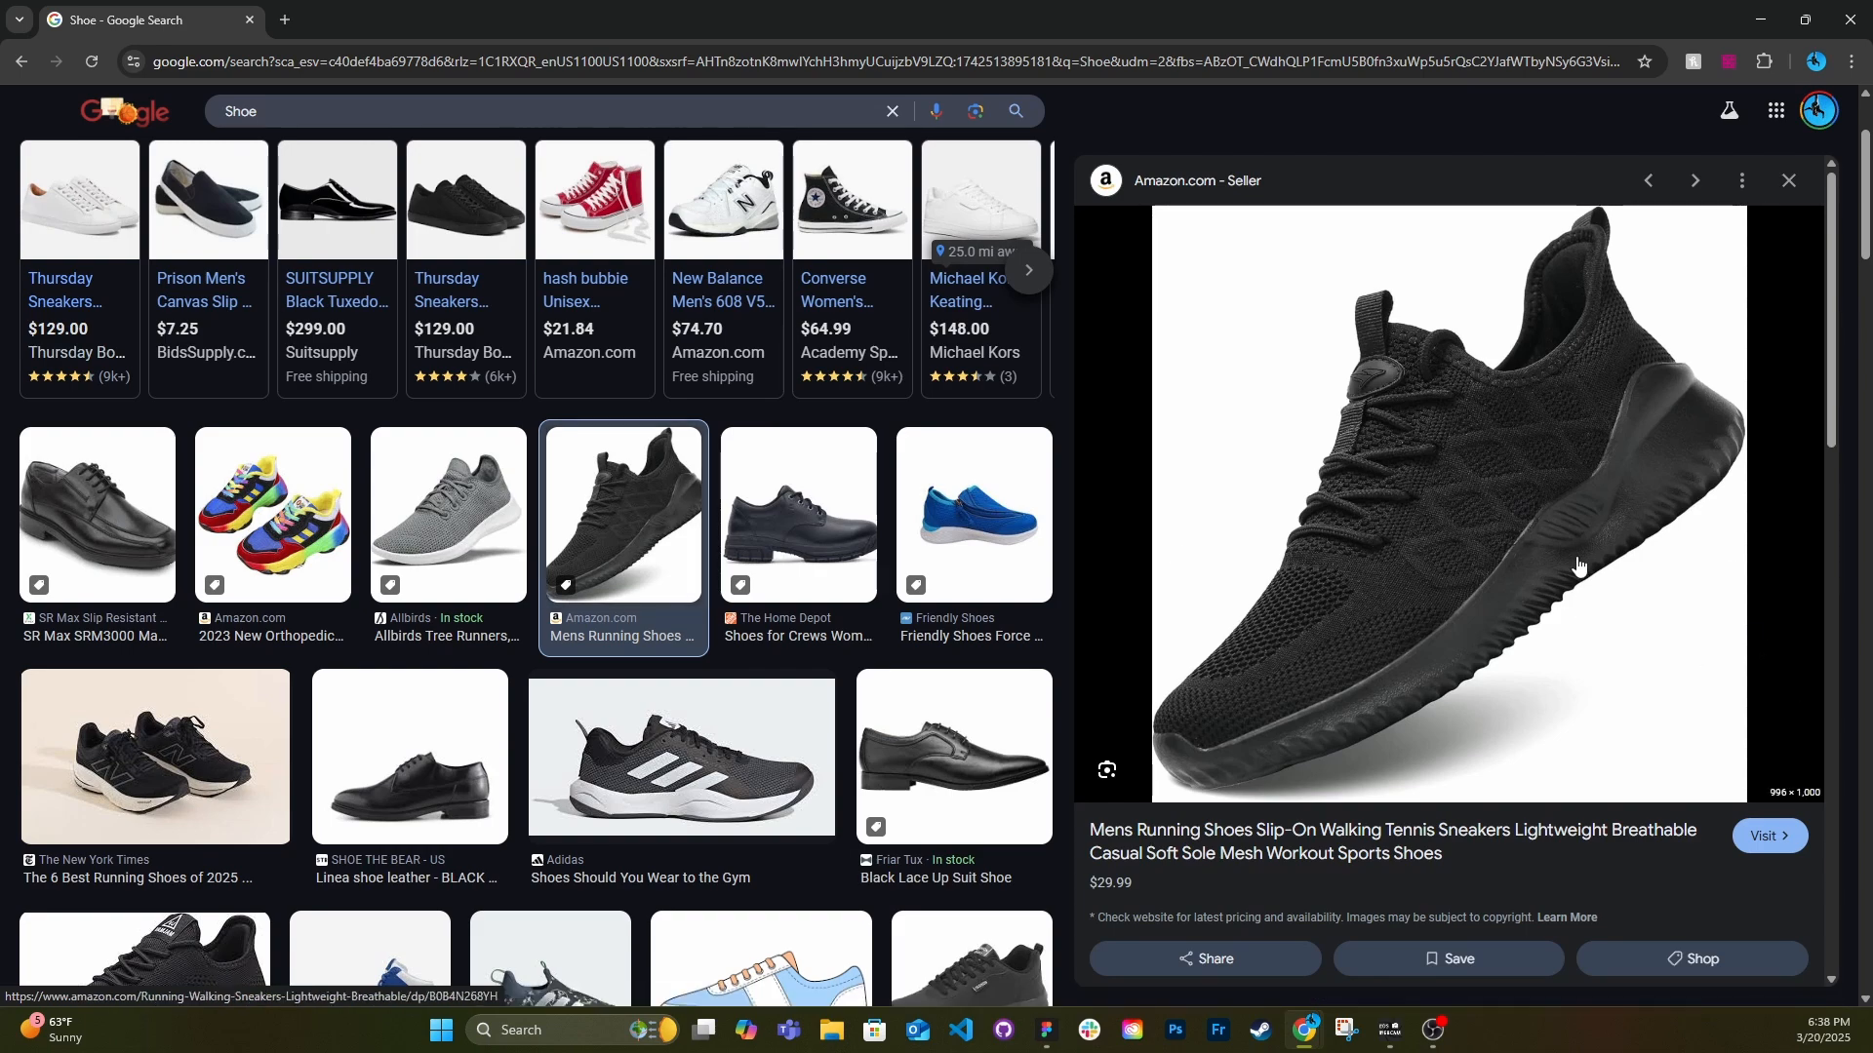
Open remove.bg in a new tab and load the black running shoe image into it for background removal.
click(285, 20)
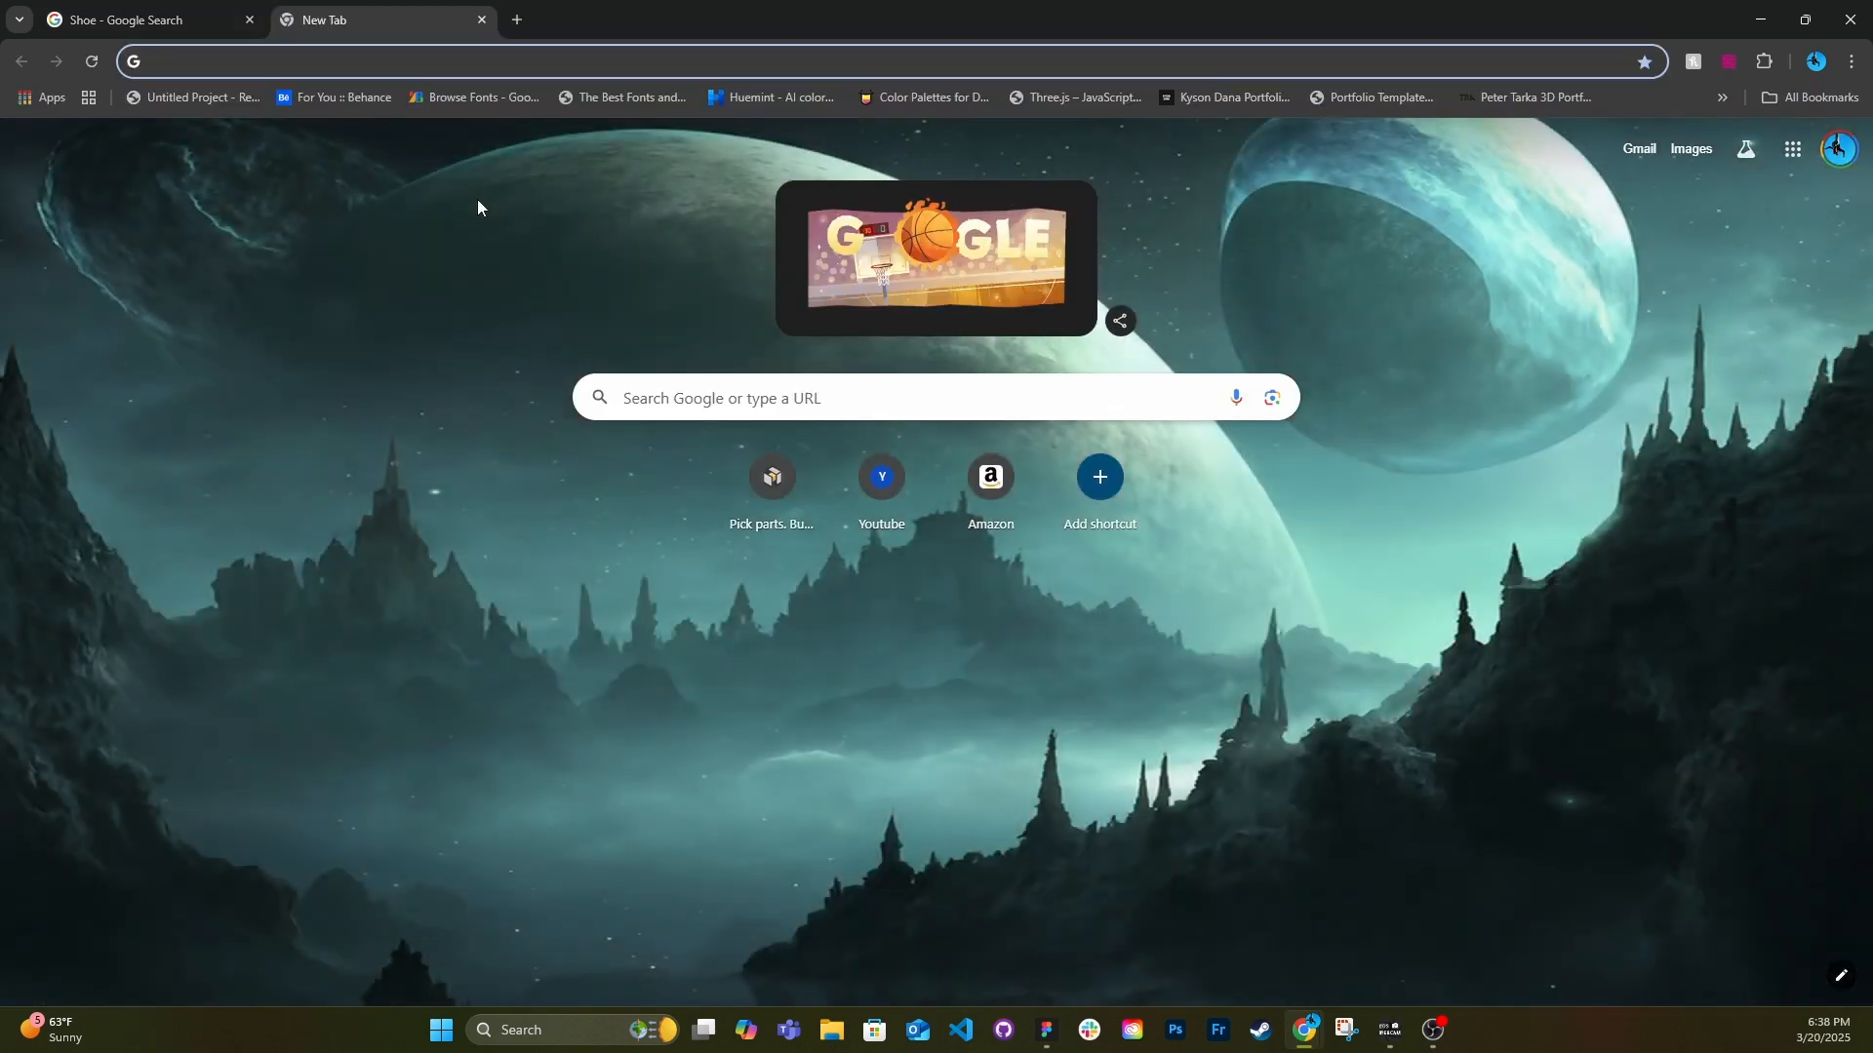
text(remove)
key(Return)
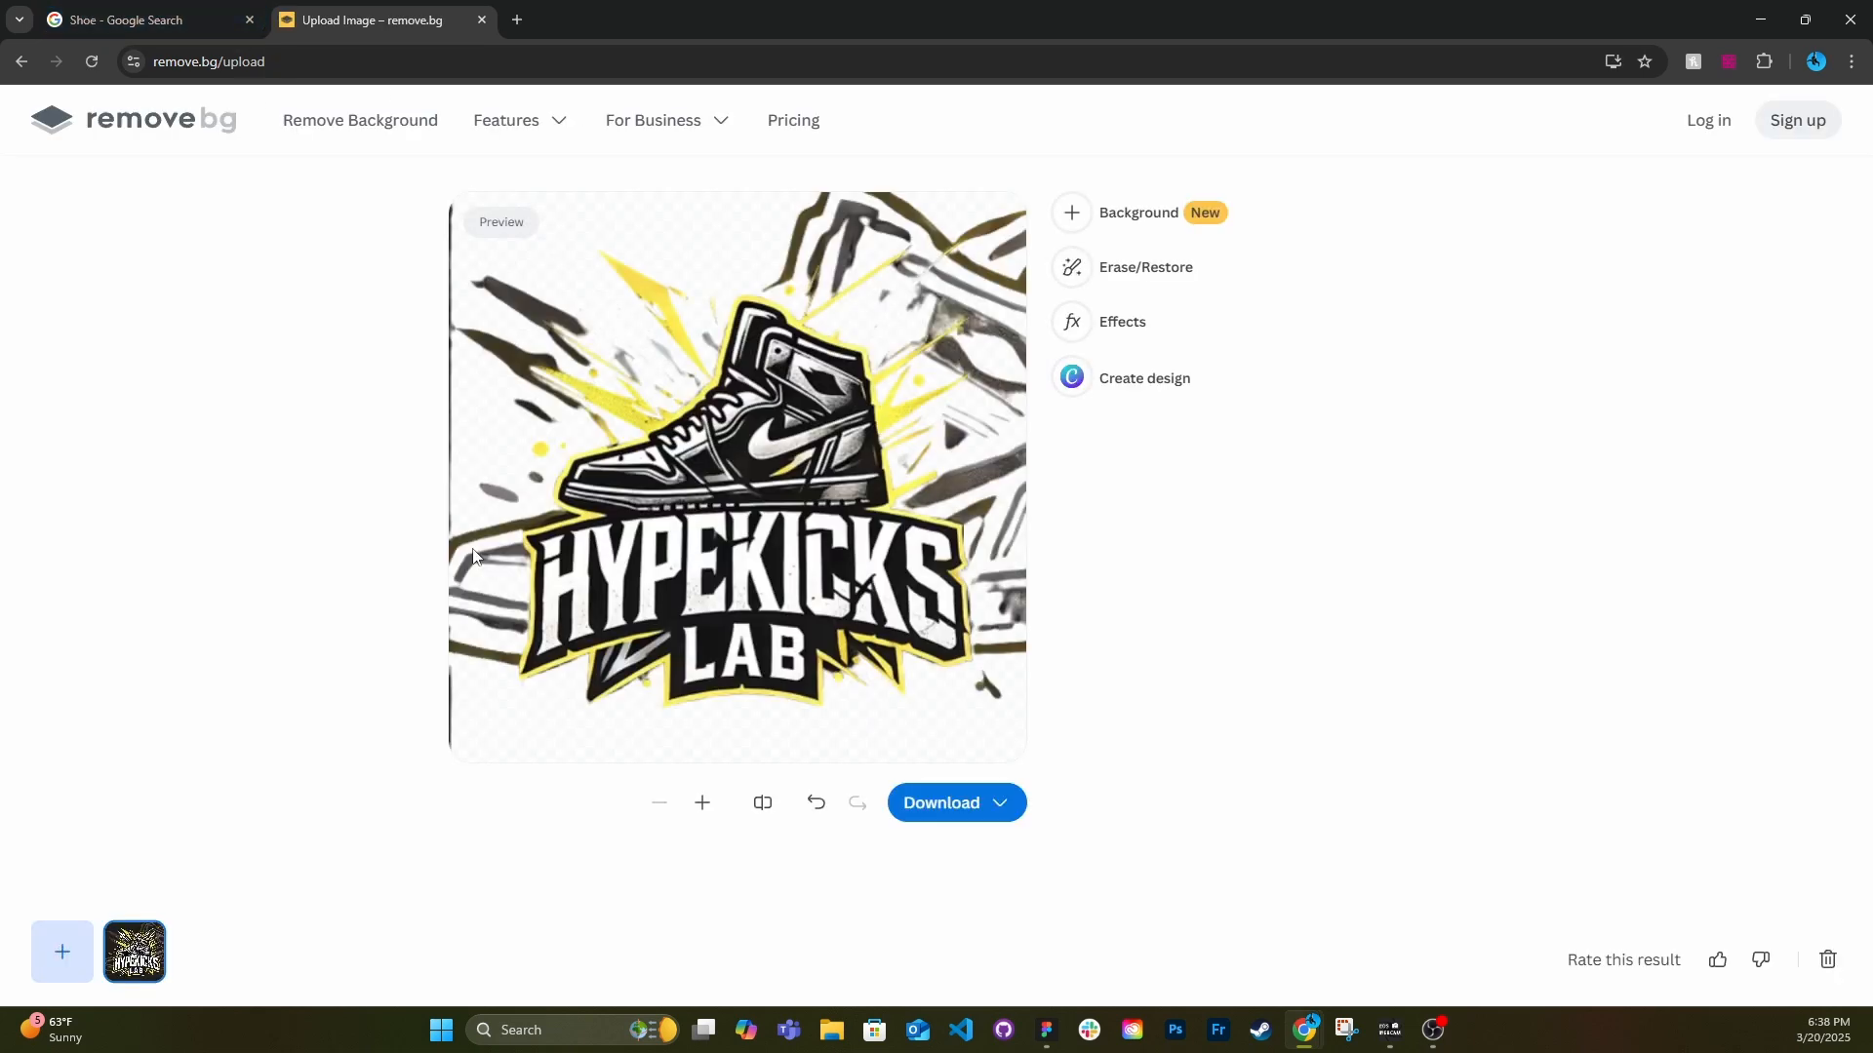
click(153, 20)
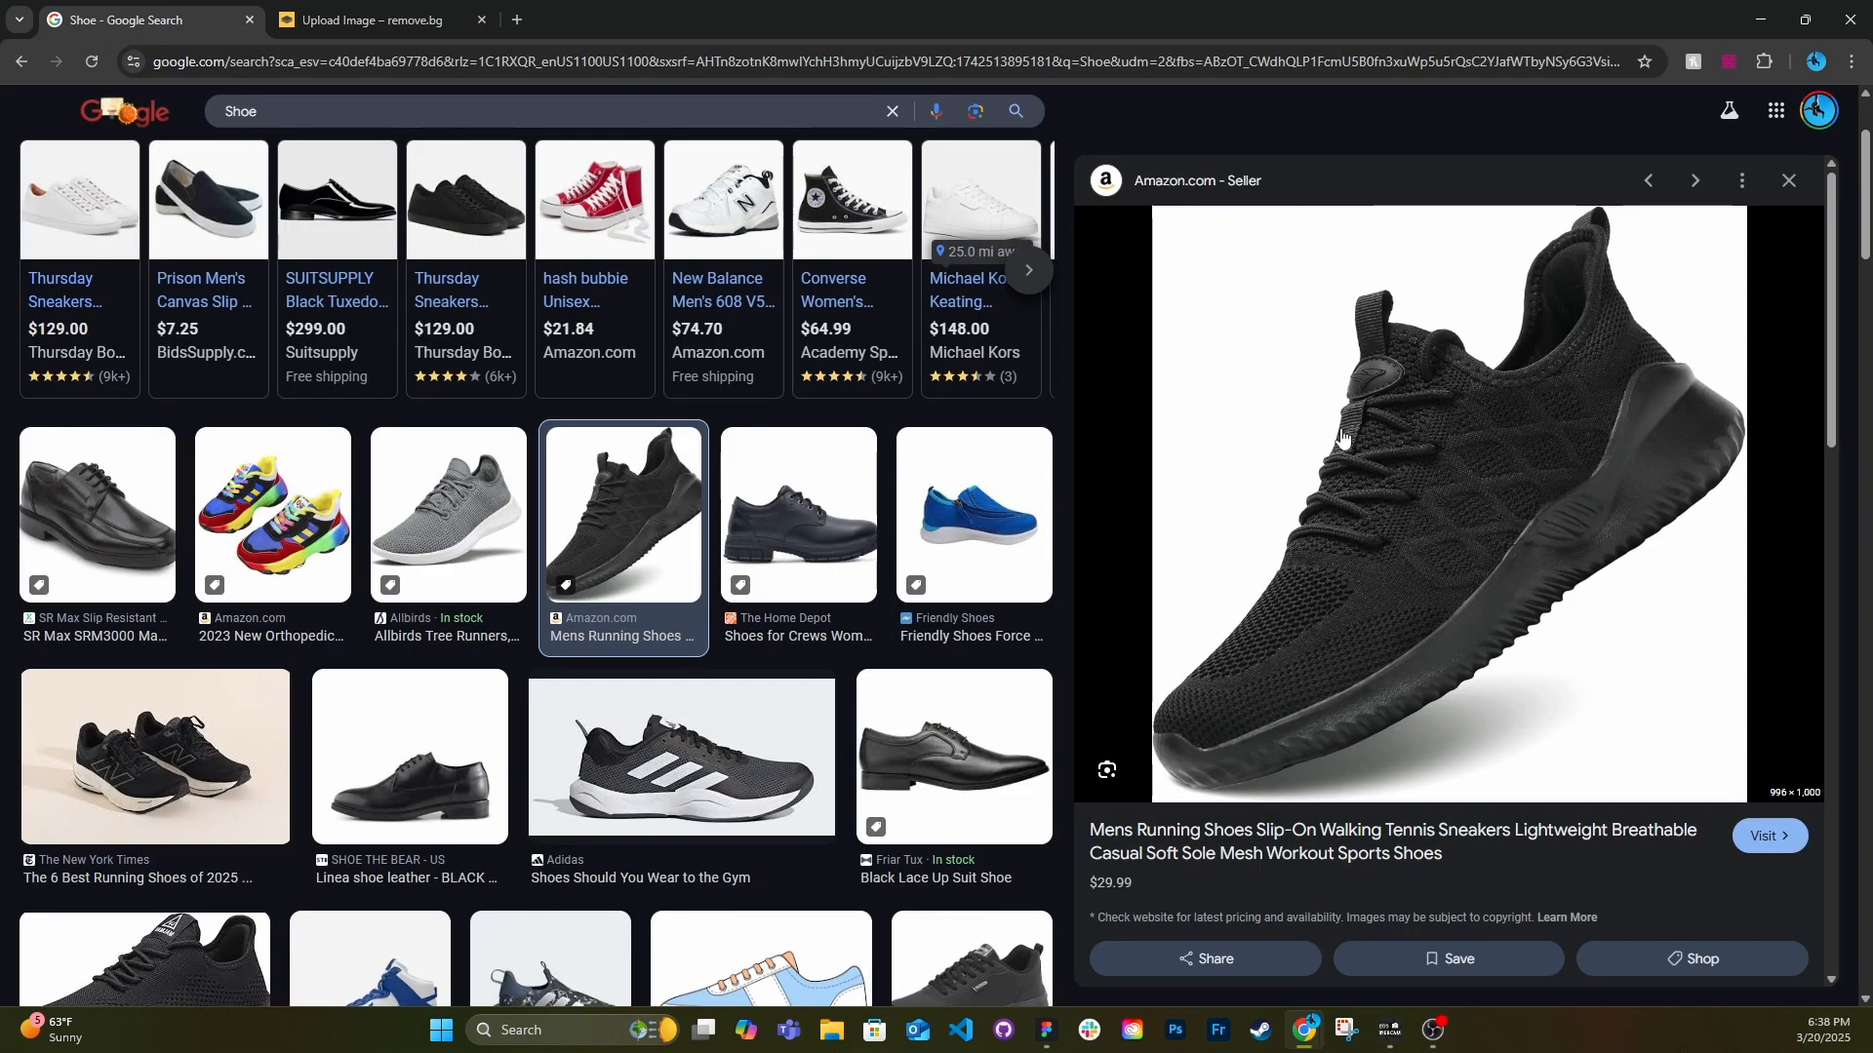
drag(1343, 438, 725, 540)
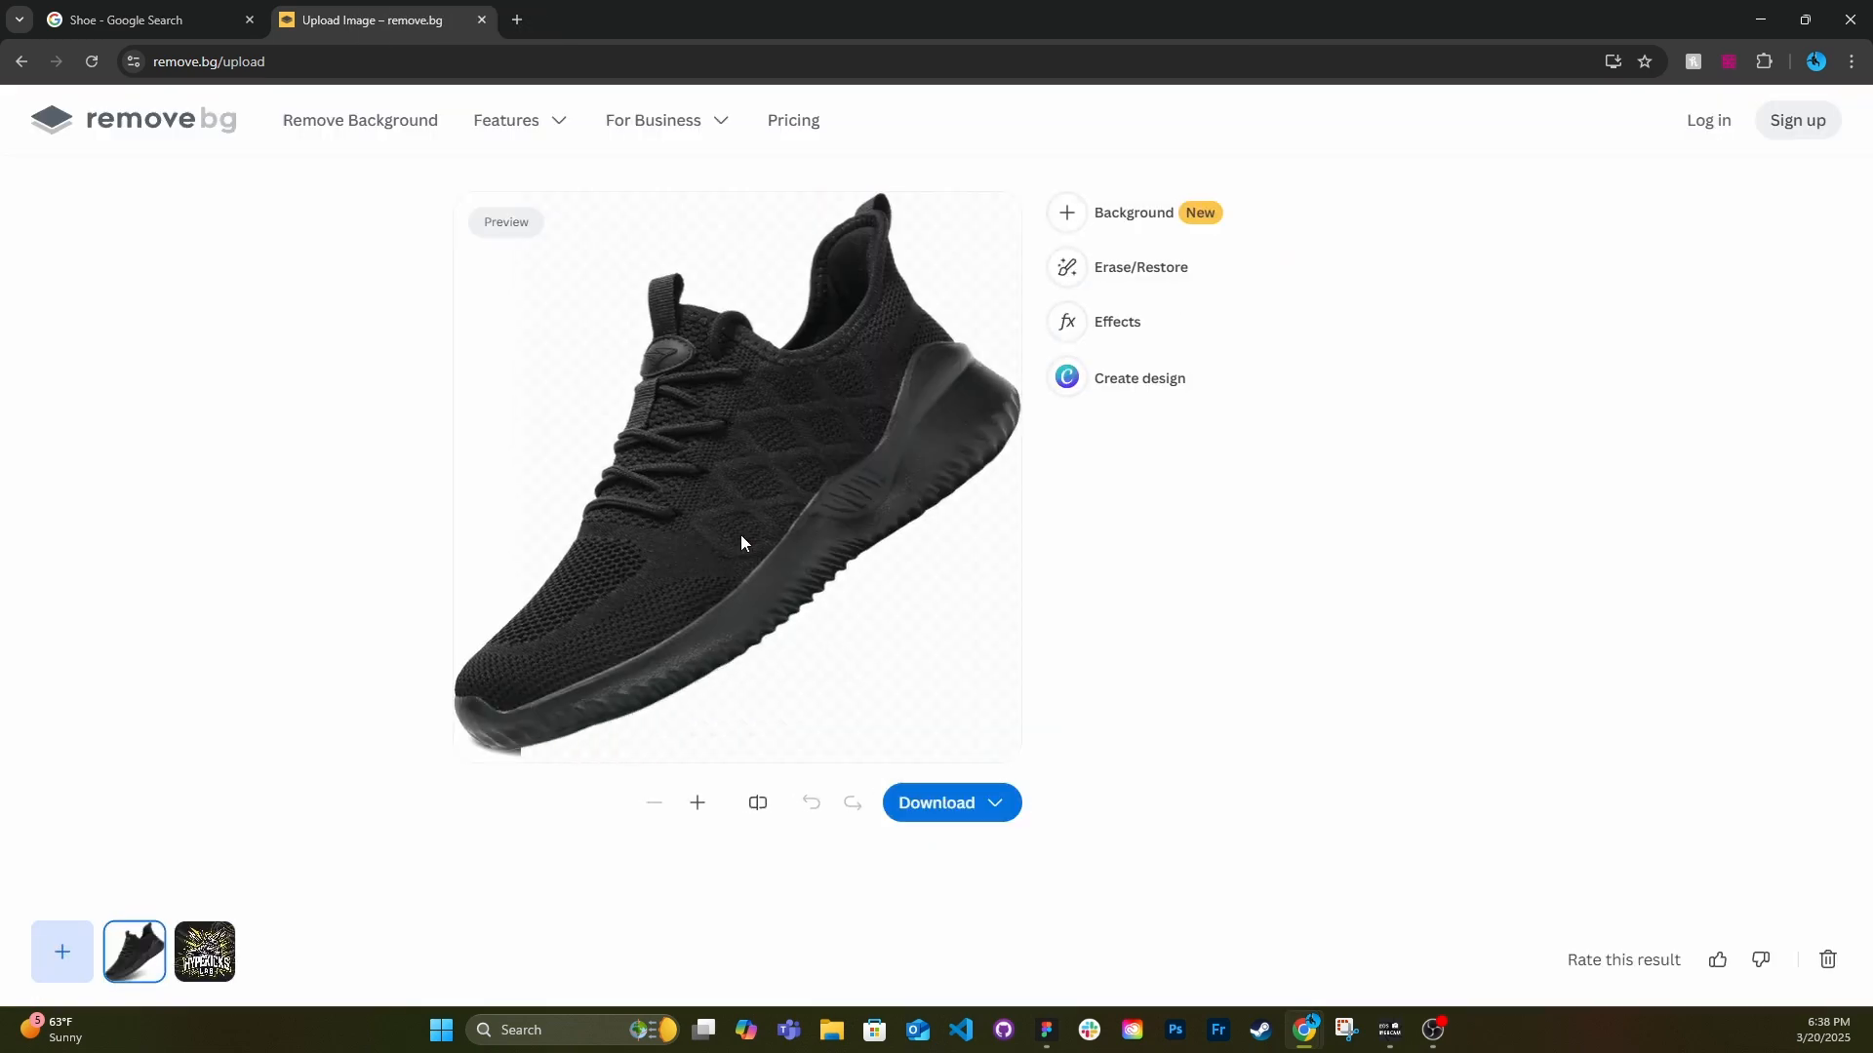
Download the free 498 x 501 preview of the shoe cutout and place it in the Figma page's hero section.
click(933, 806)
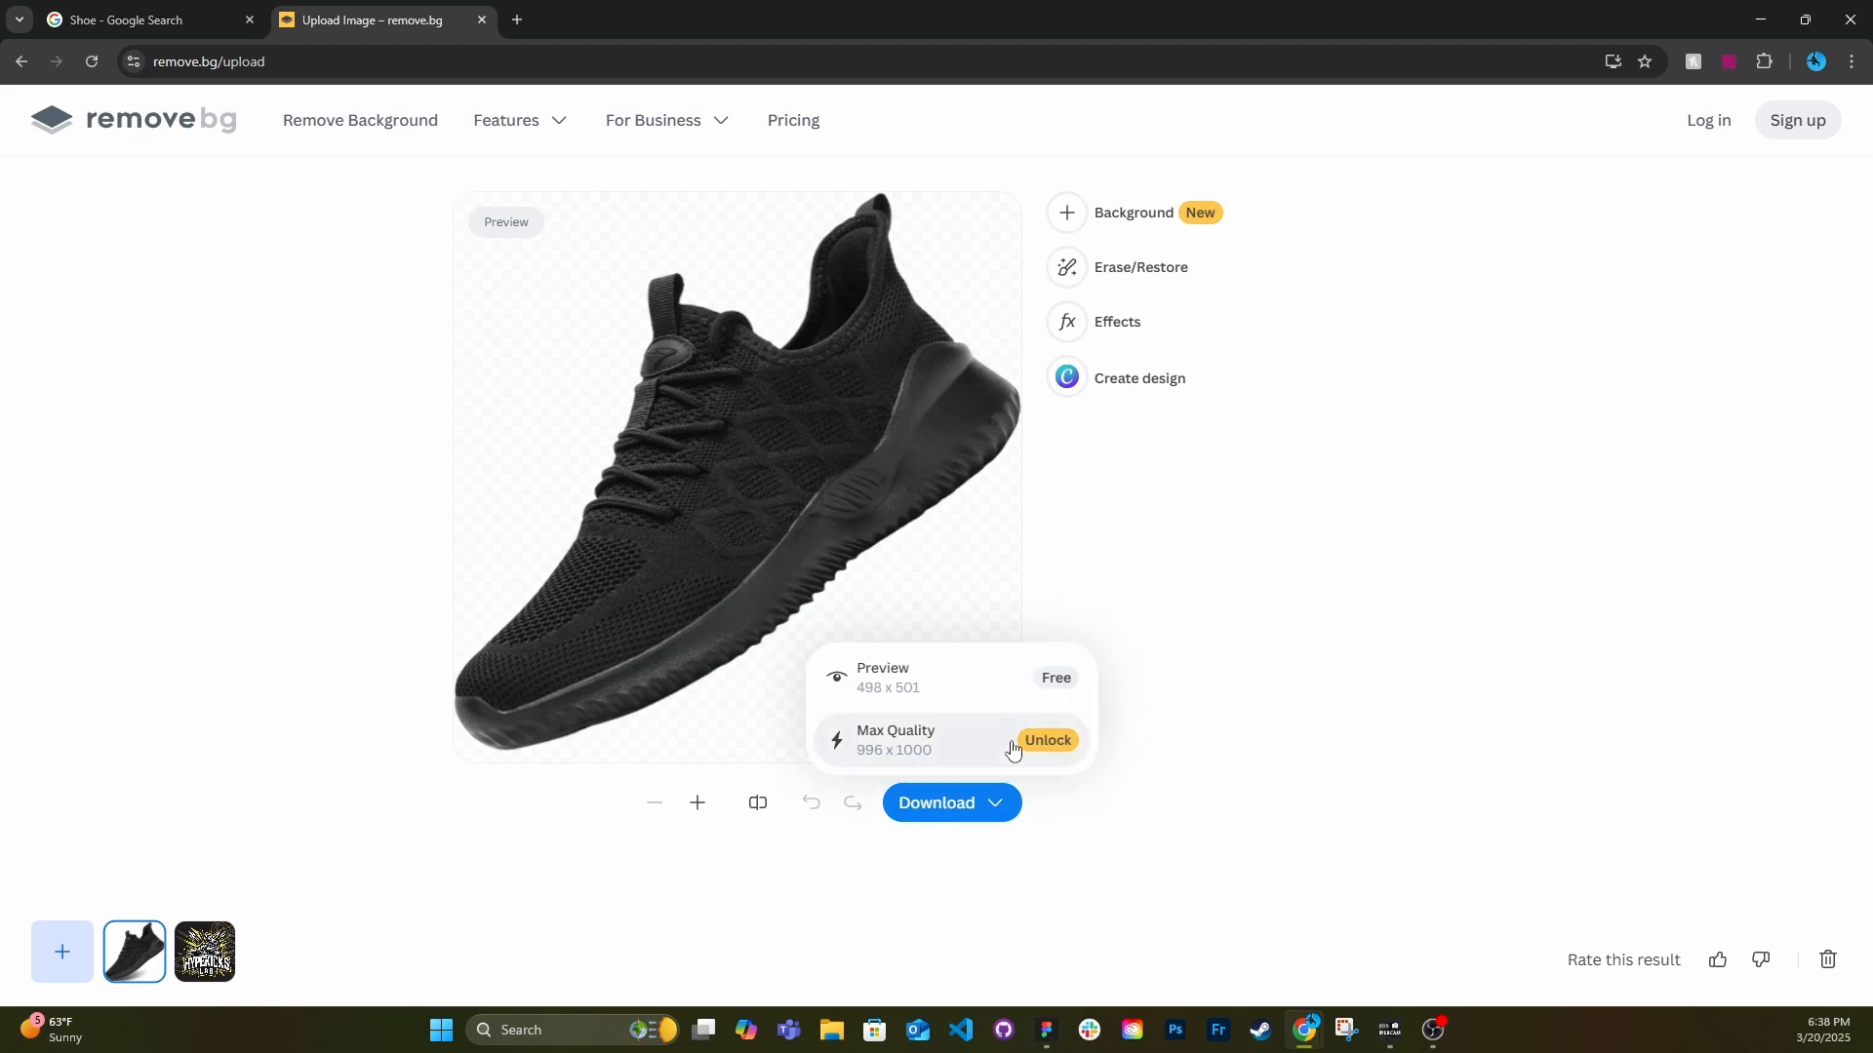
click(877, 677)
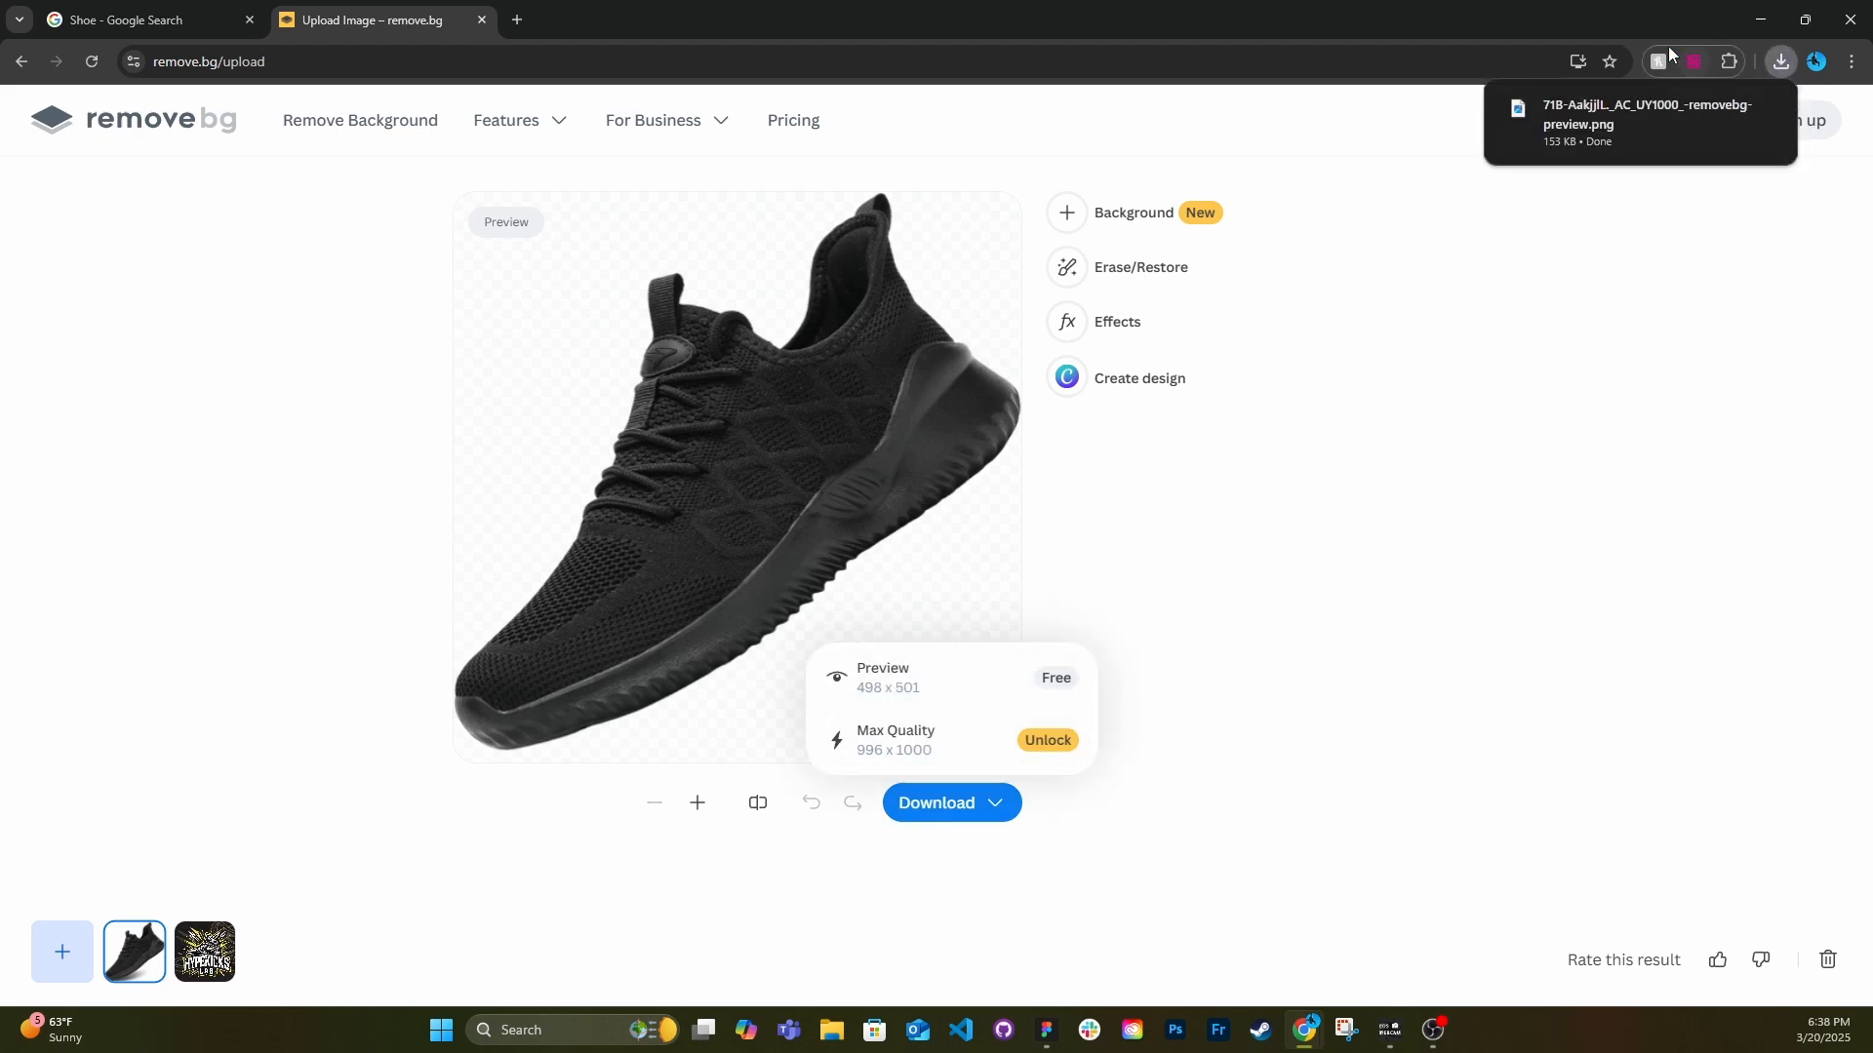
drag(1649, 19, 0, 78)
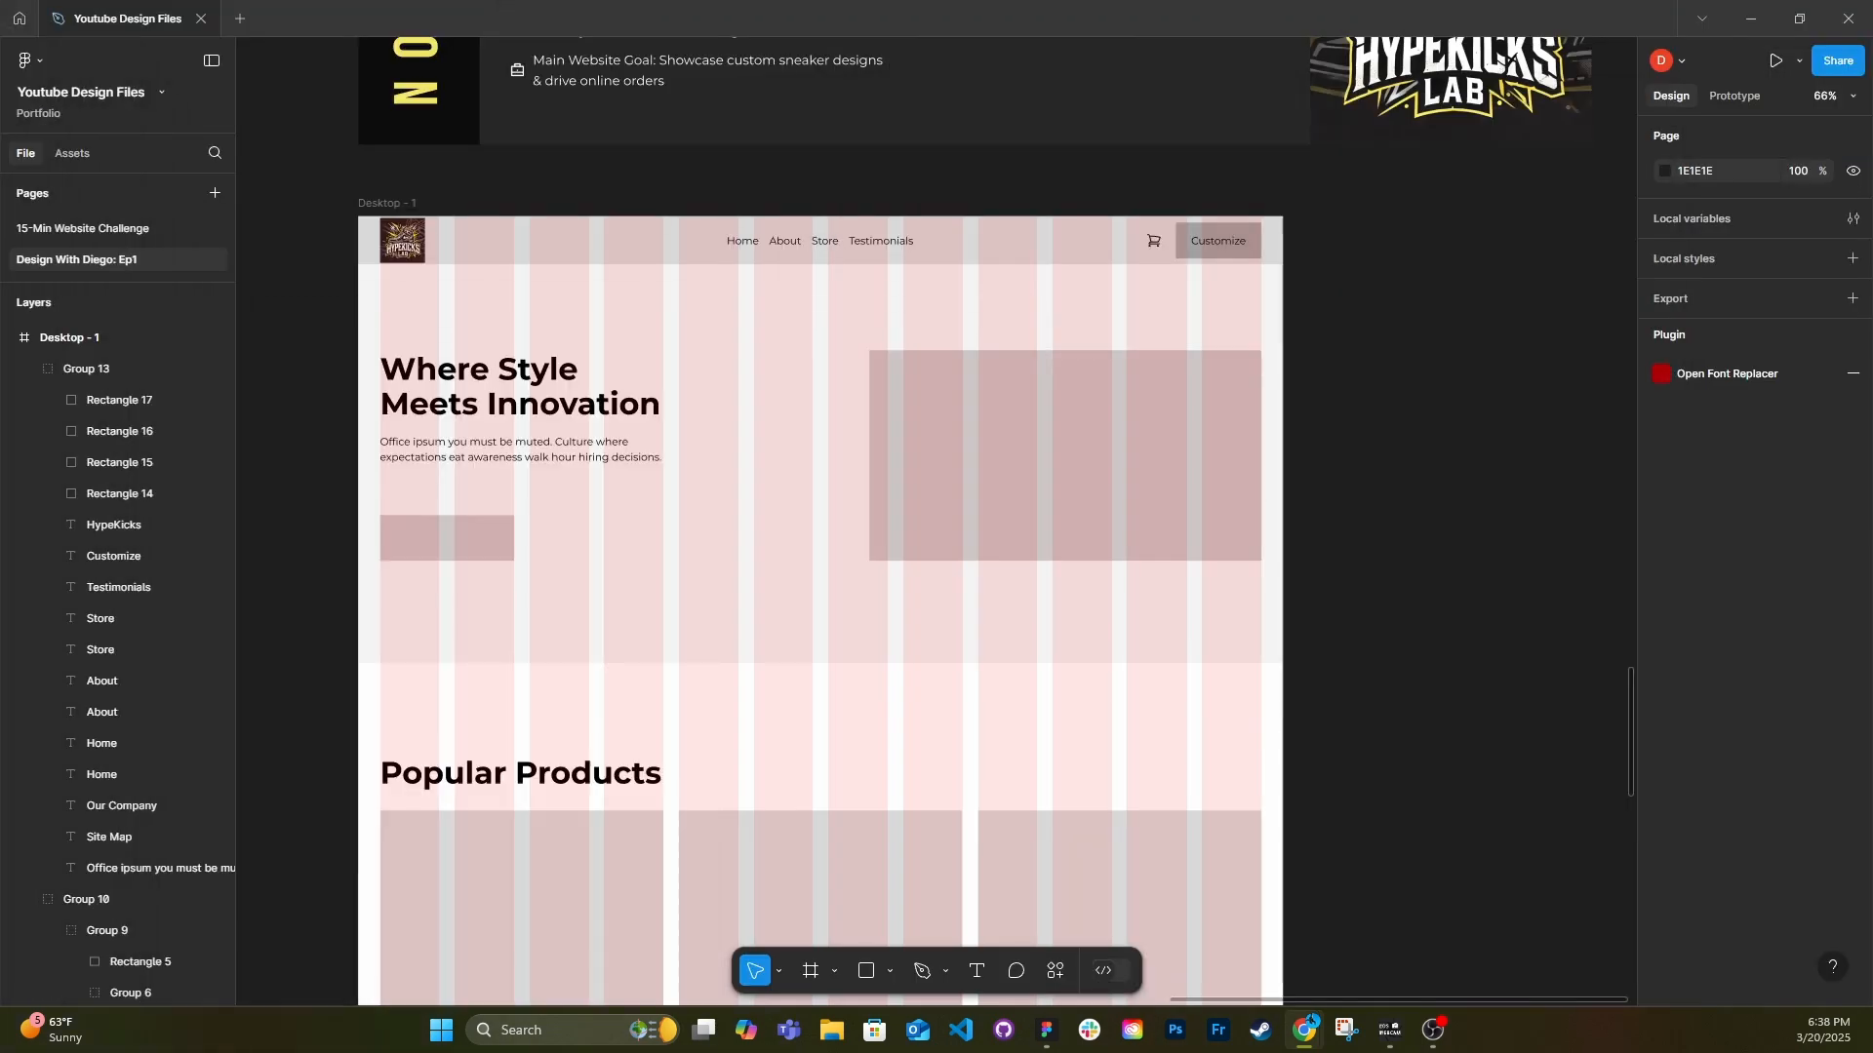
drag(149, 334, 1050, 390)
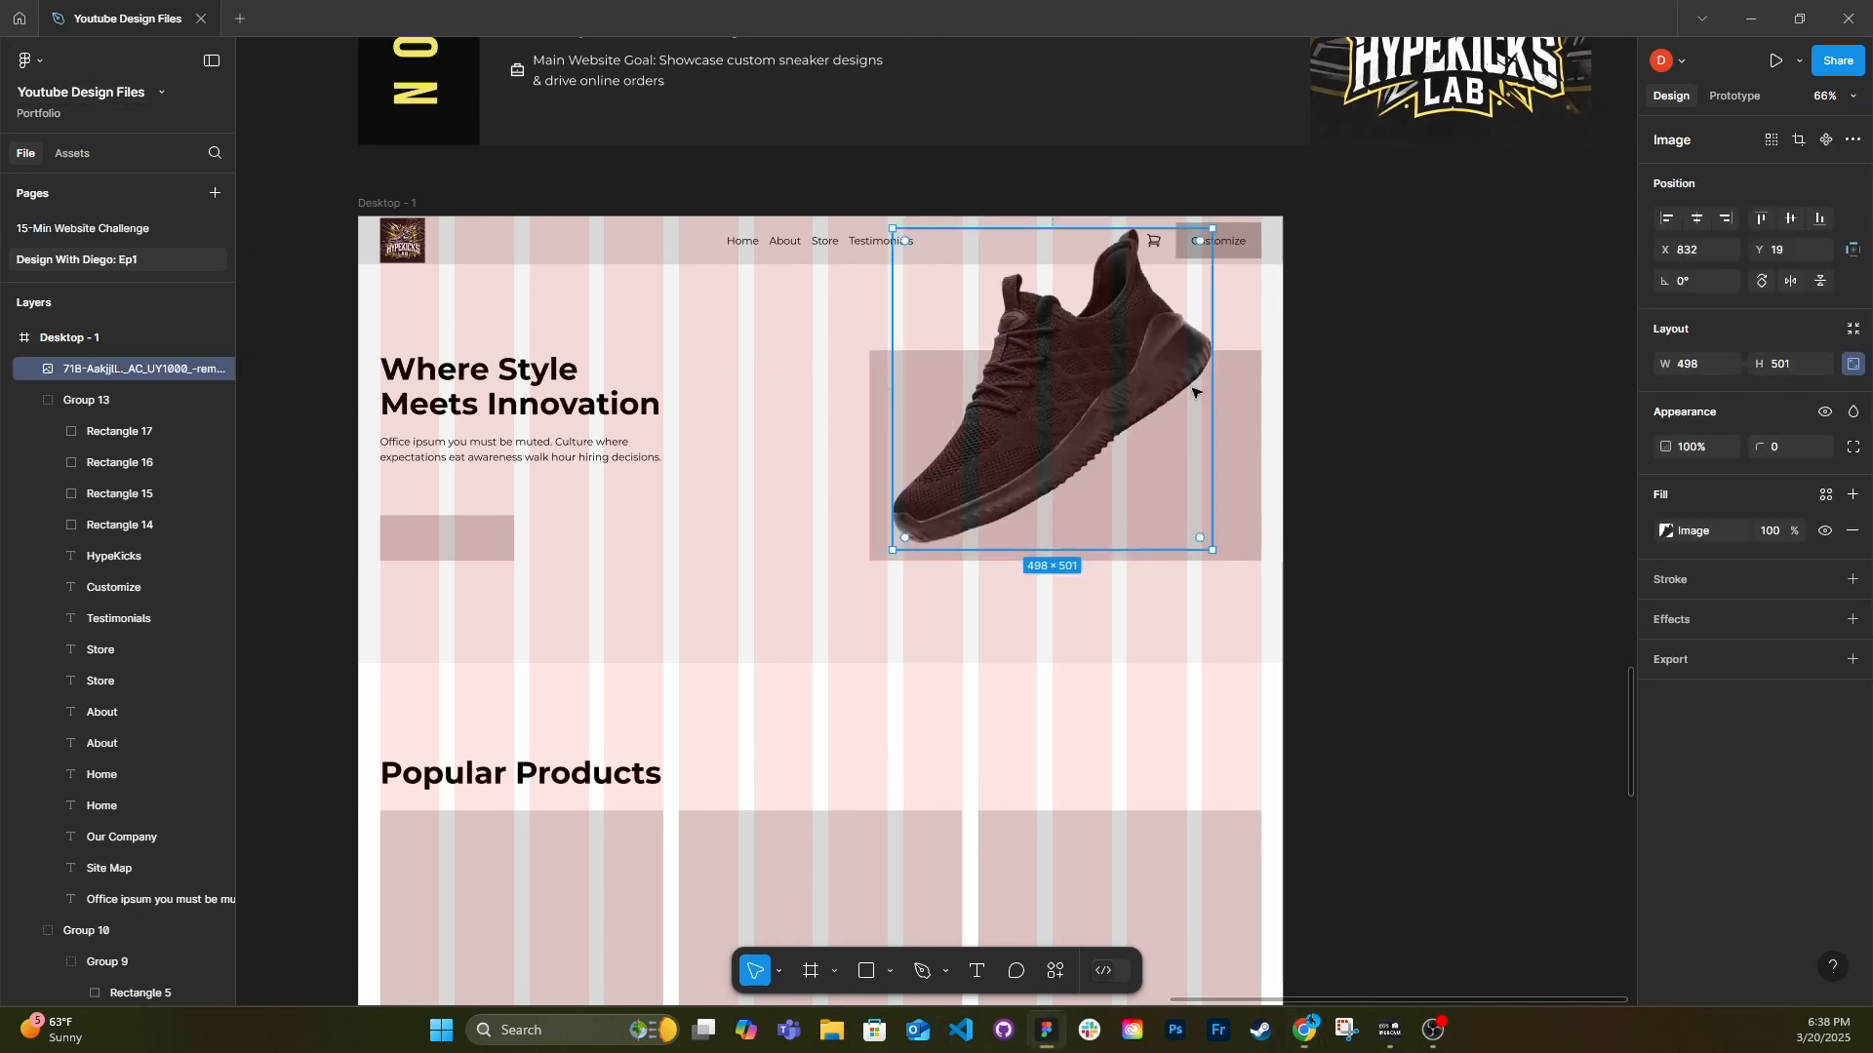
Delete the hero's grey image placeholder and center the shoe vertically in the hero at X 815, Y 135.
click(1258, 473)
key(Delete)
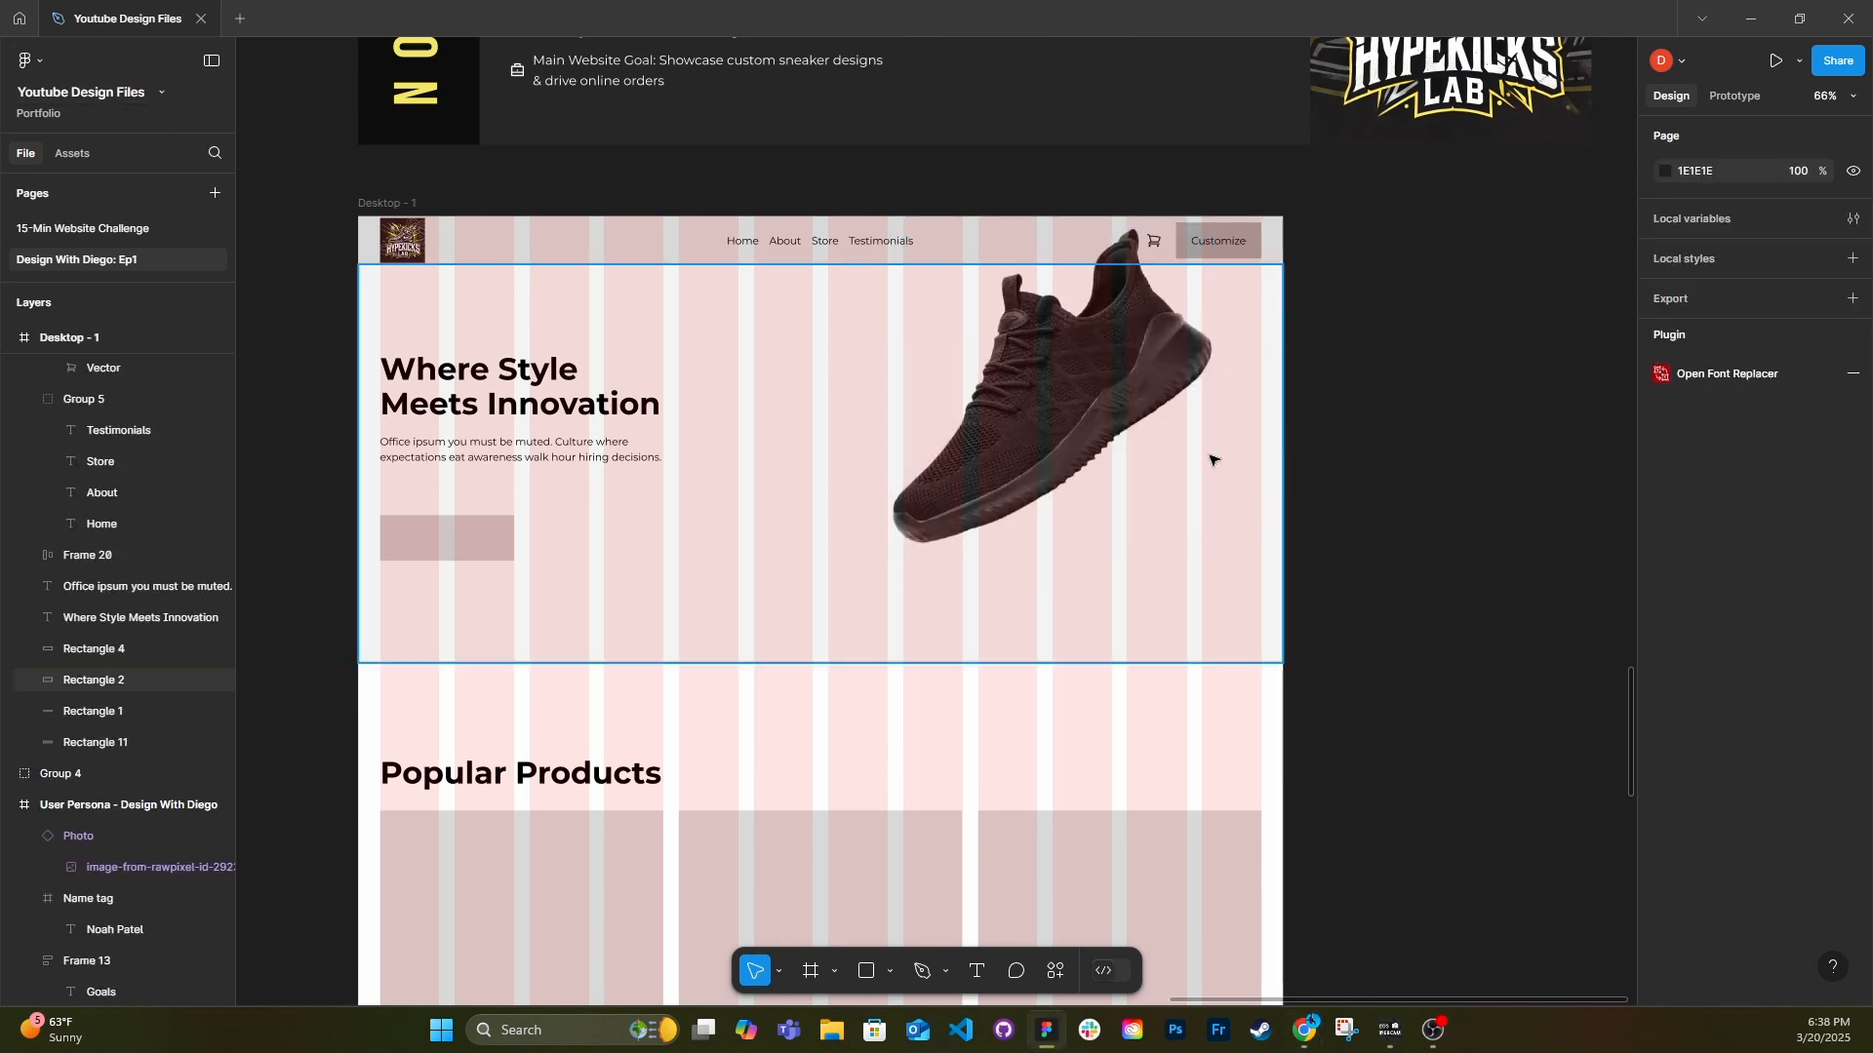
click(1064, 410)
drag(1064, 410, 1052, 483)
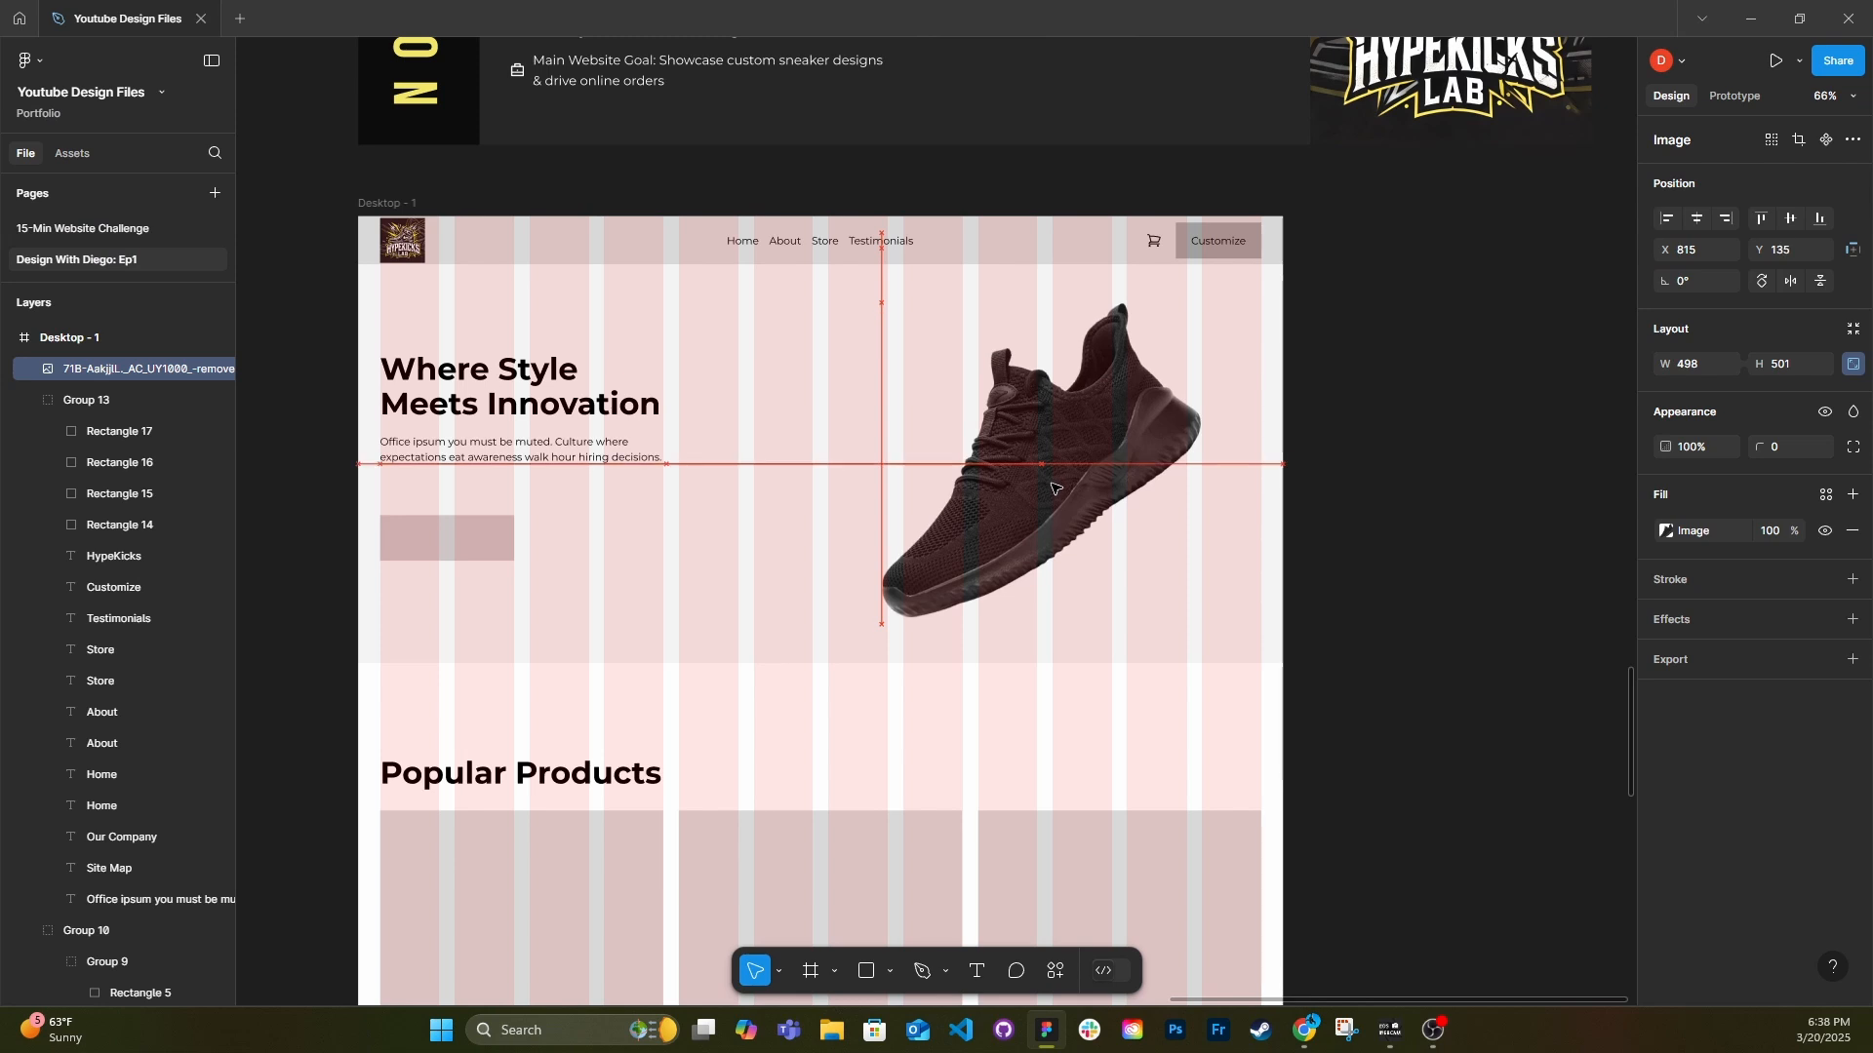
Move the hero heading, paragraph and button placeholder together inward to X 146.
click(544, 452)
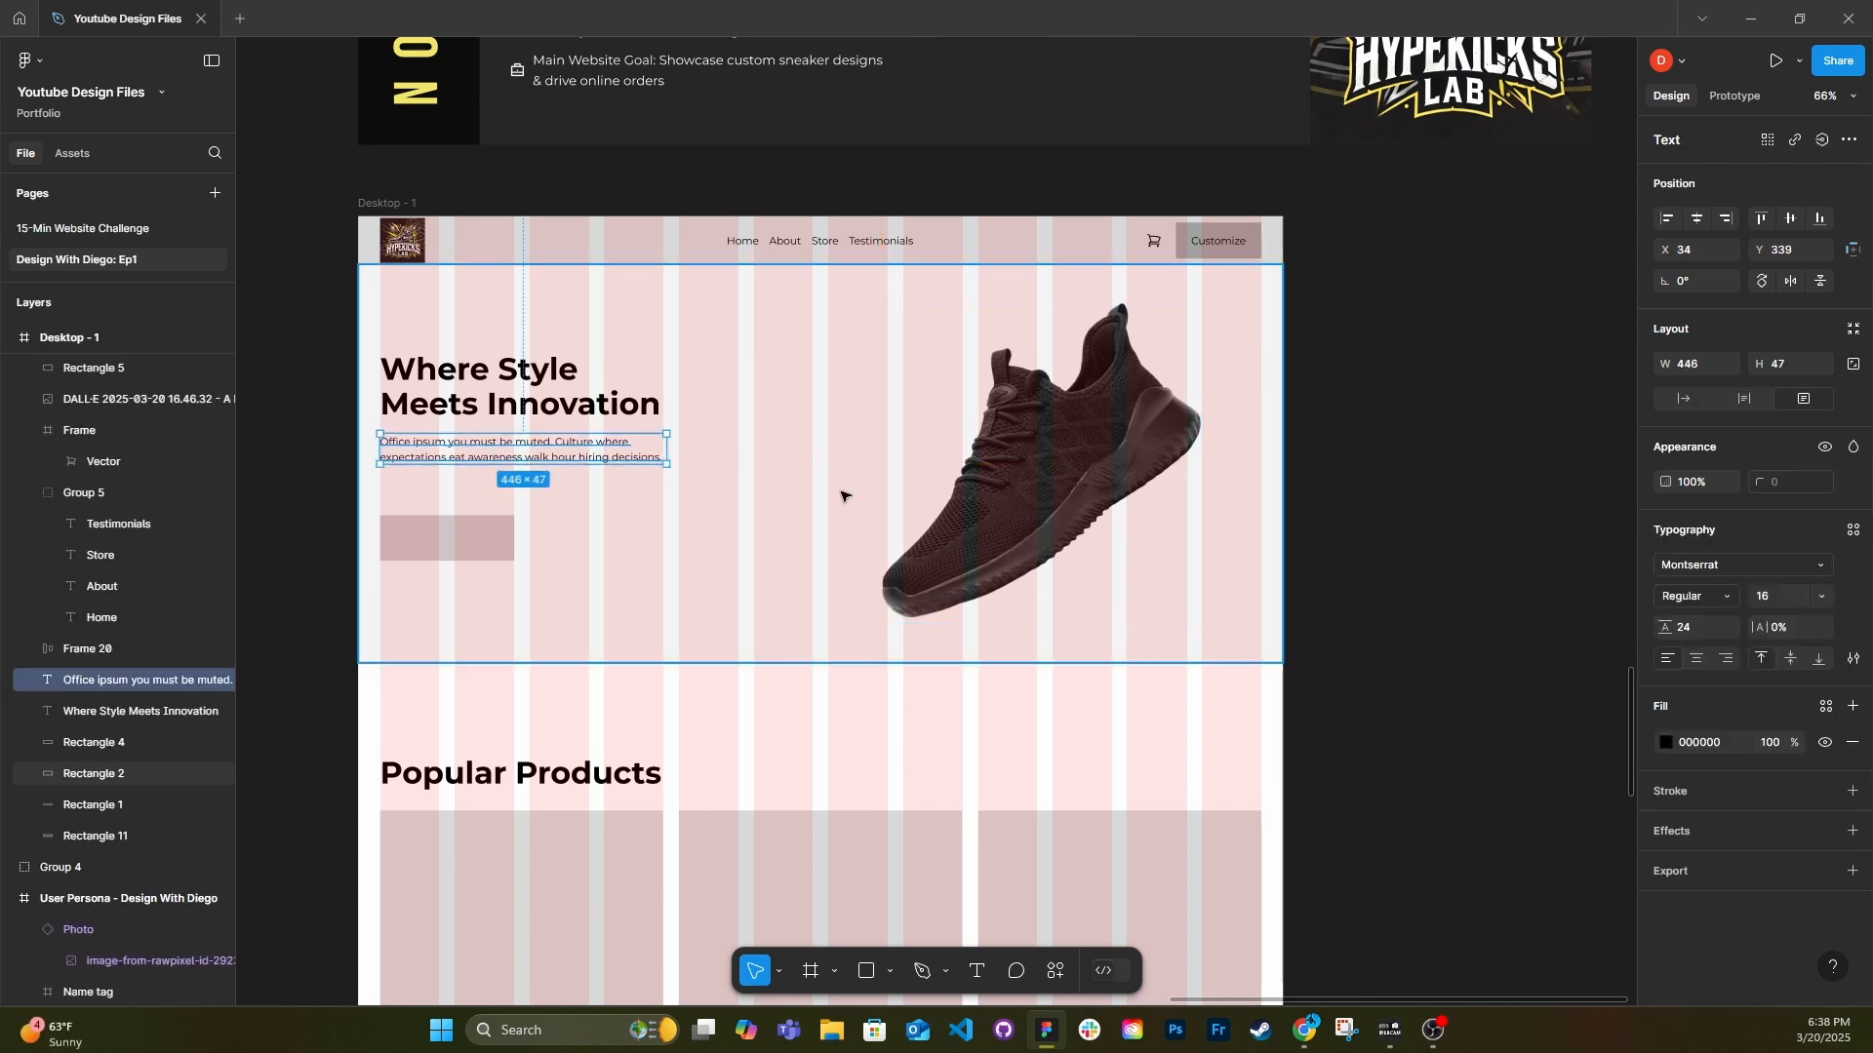
shift+click(532, 408)
shift+click(483, 538)
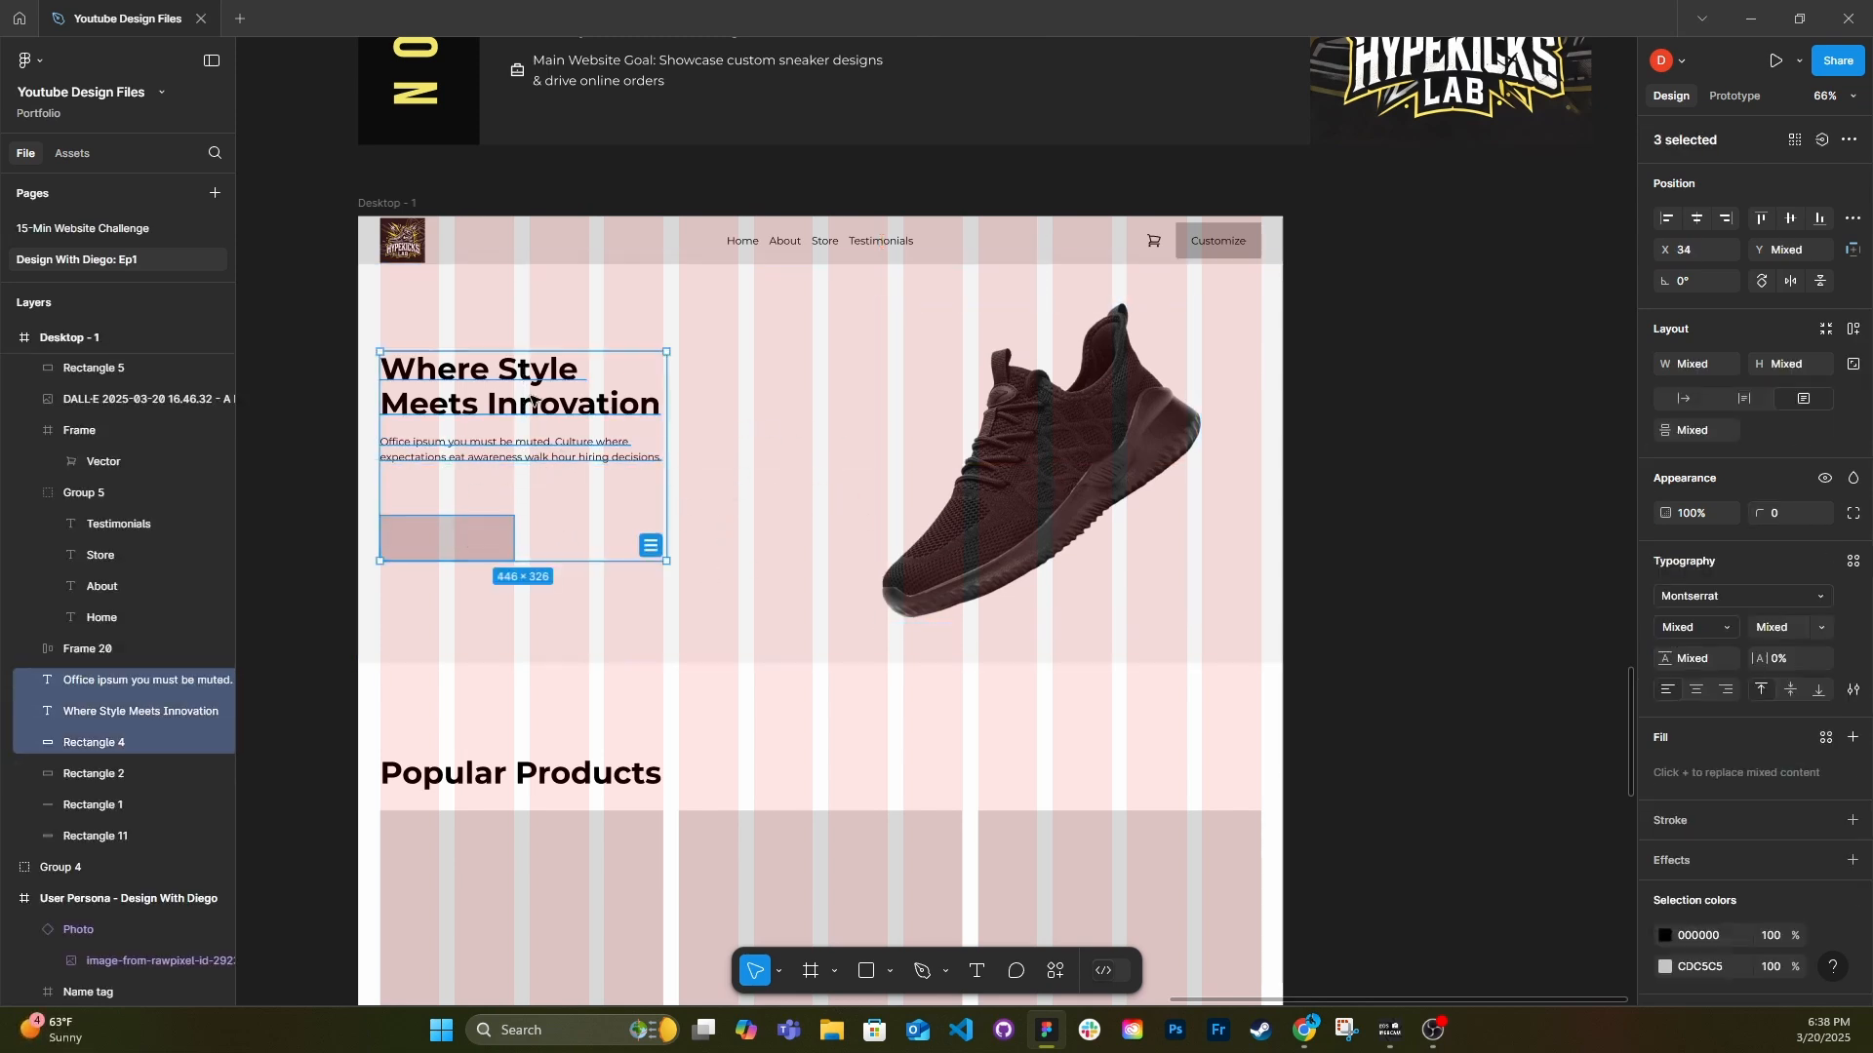
drag(527, 402, 599, 408)
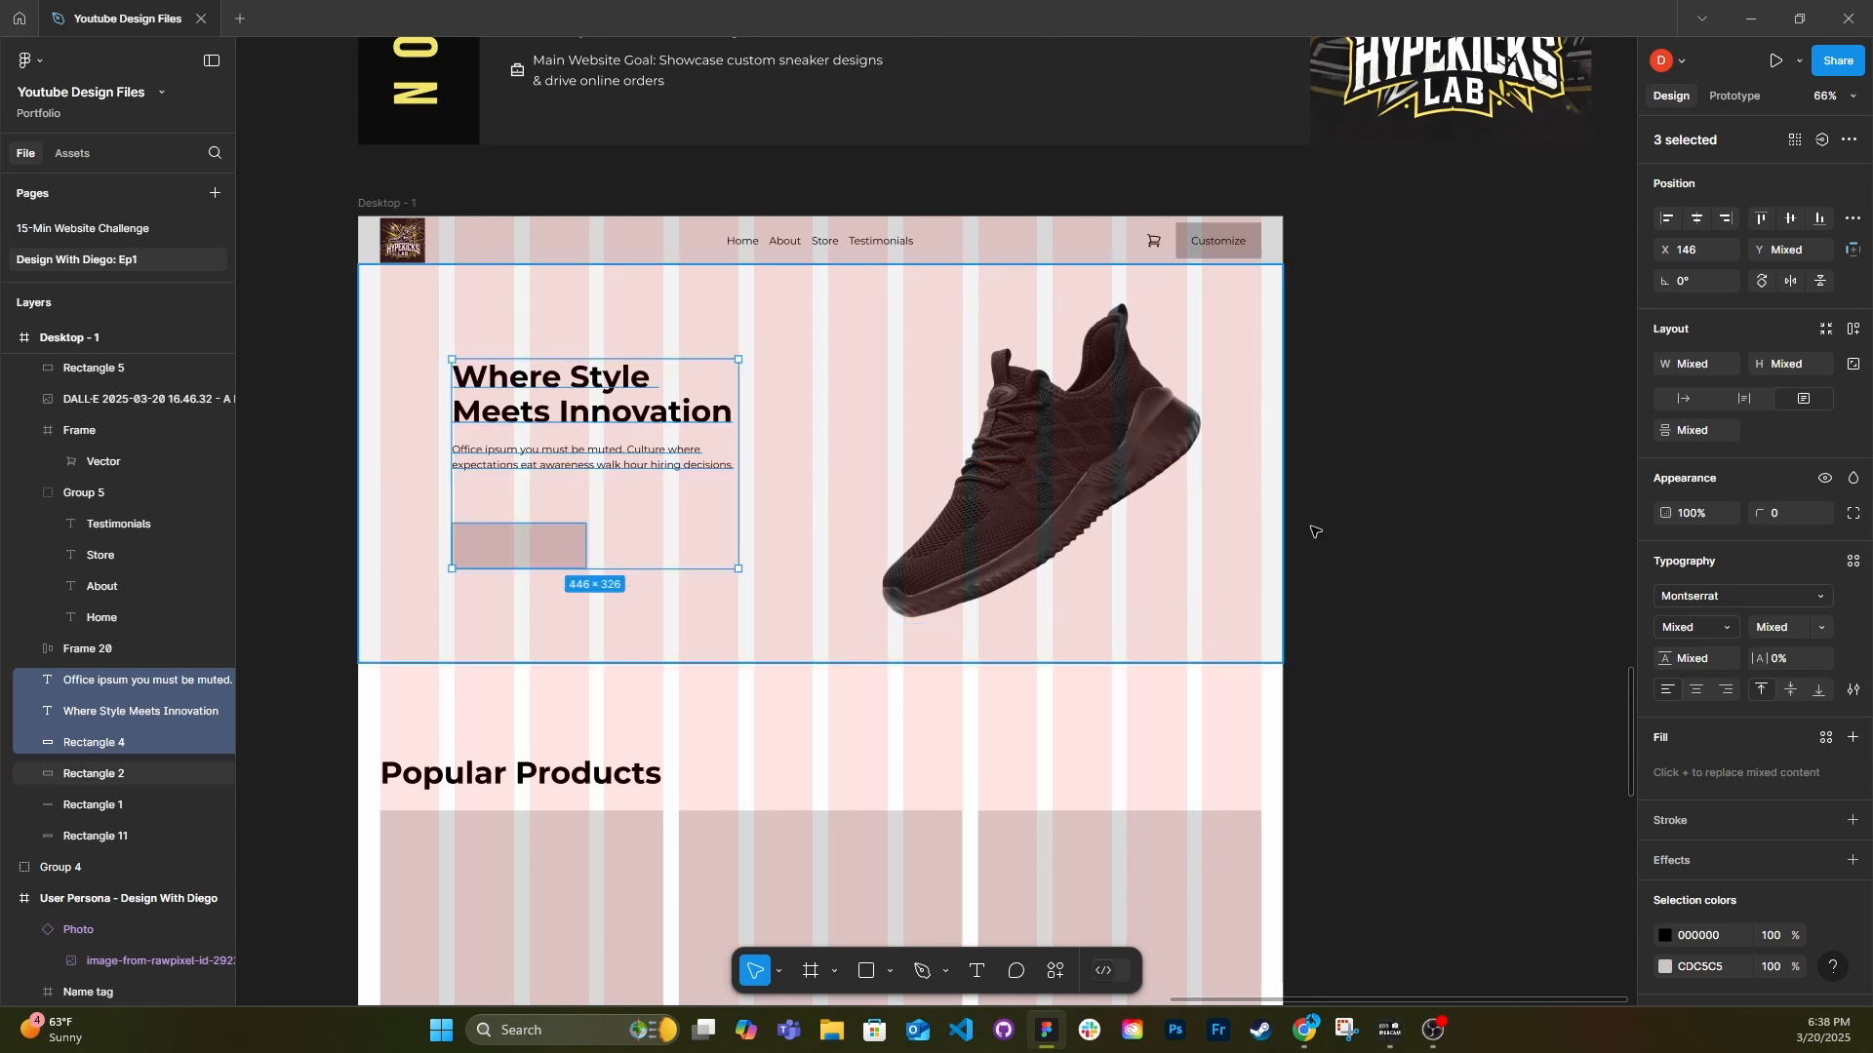
click(1344, 518)
Tighten the vertical spacing between the hero heading, paragraph and button placeholder.
click(983, 524)
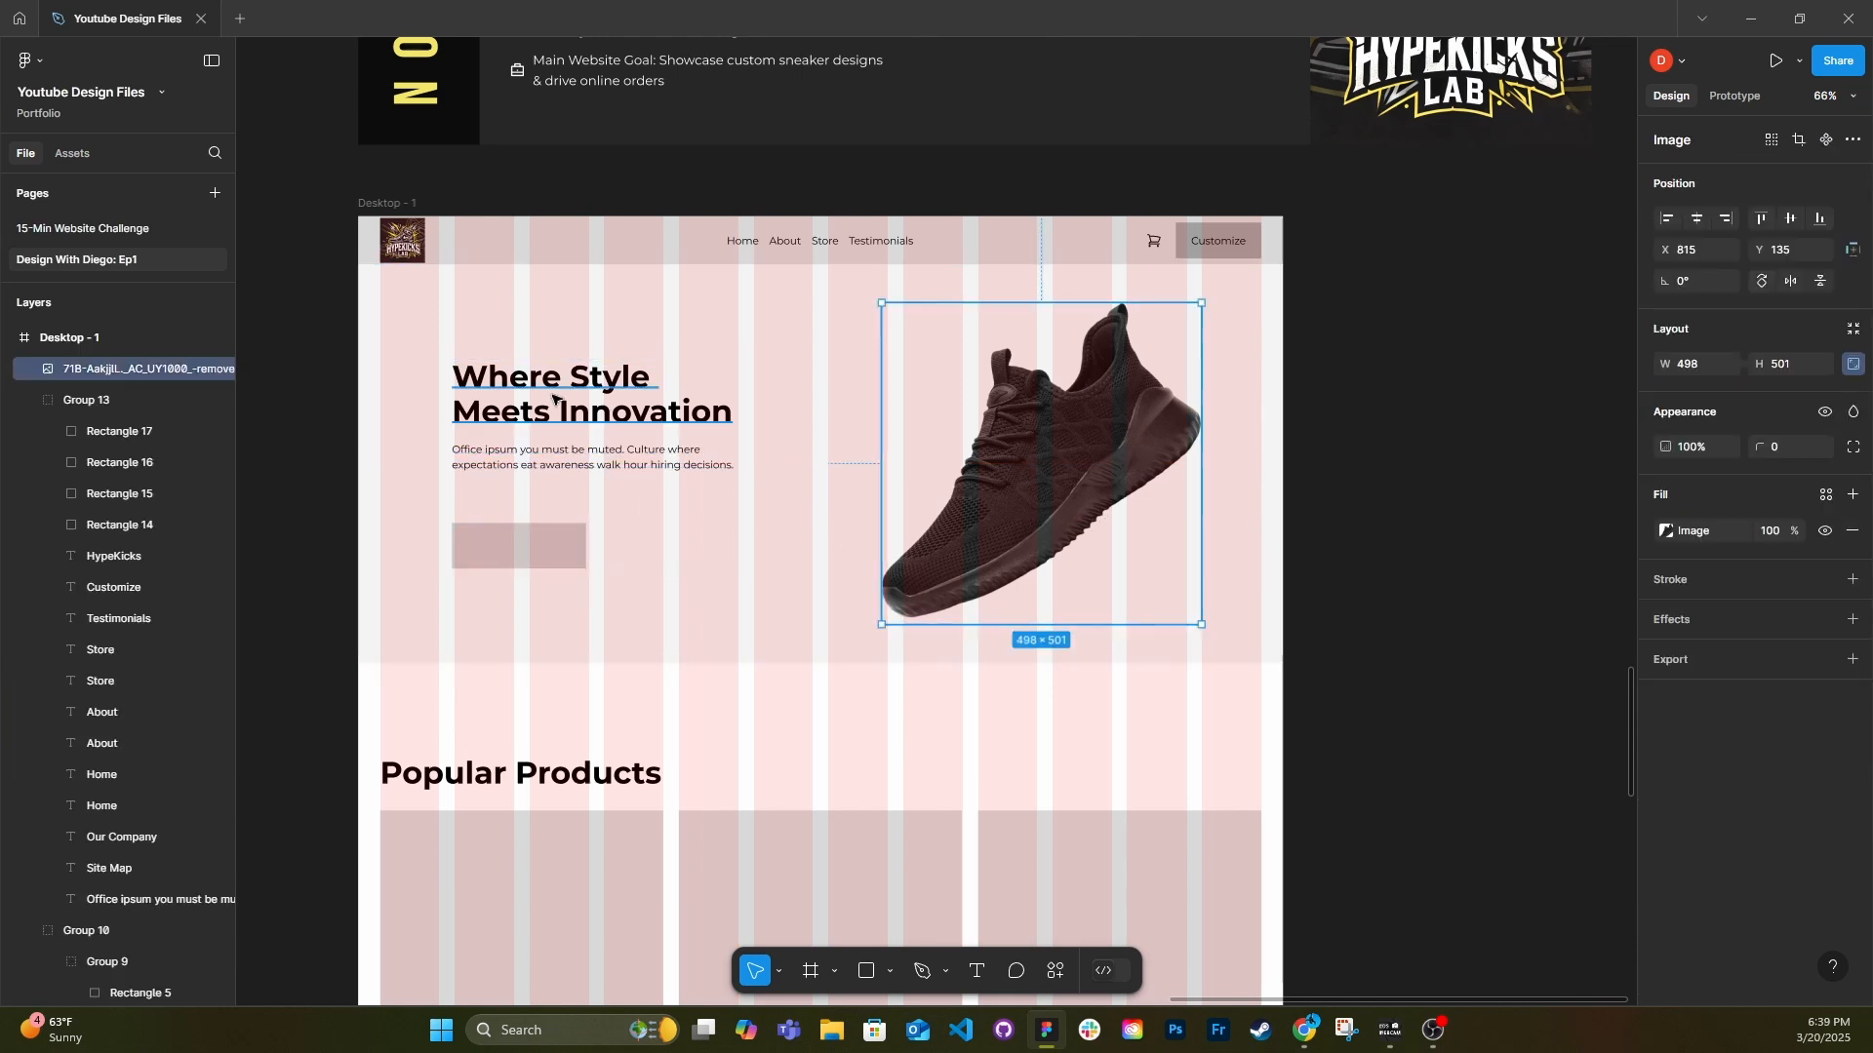
click(551, 395)
shift+click(585, 458)
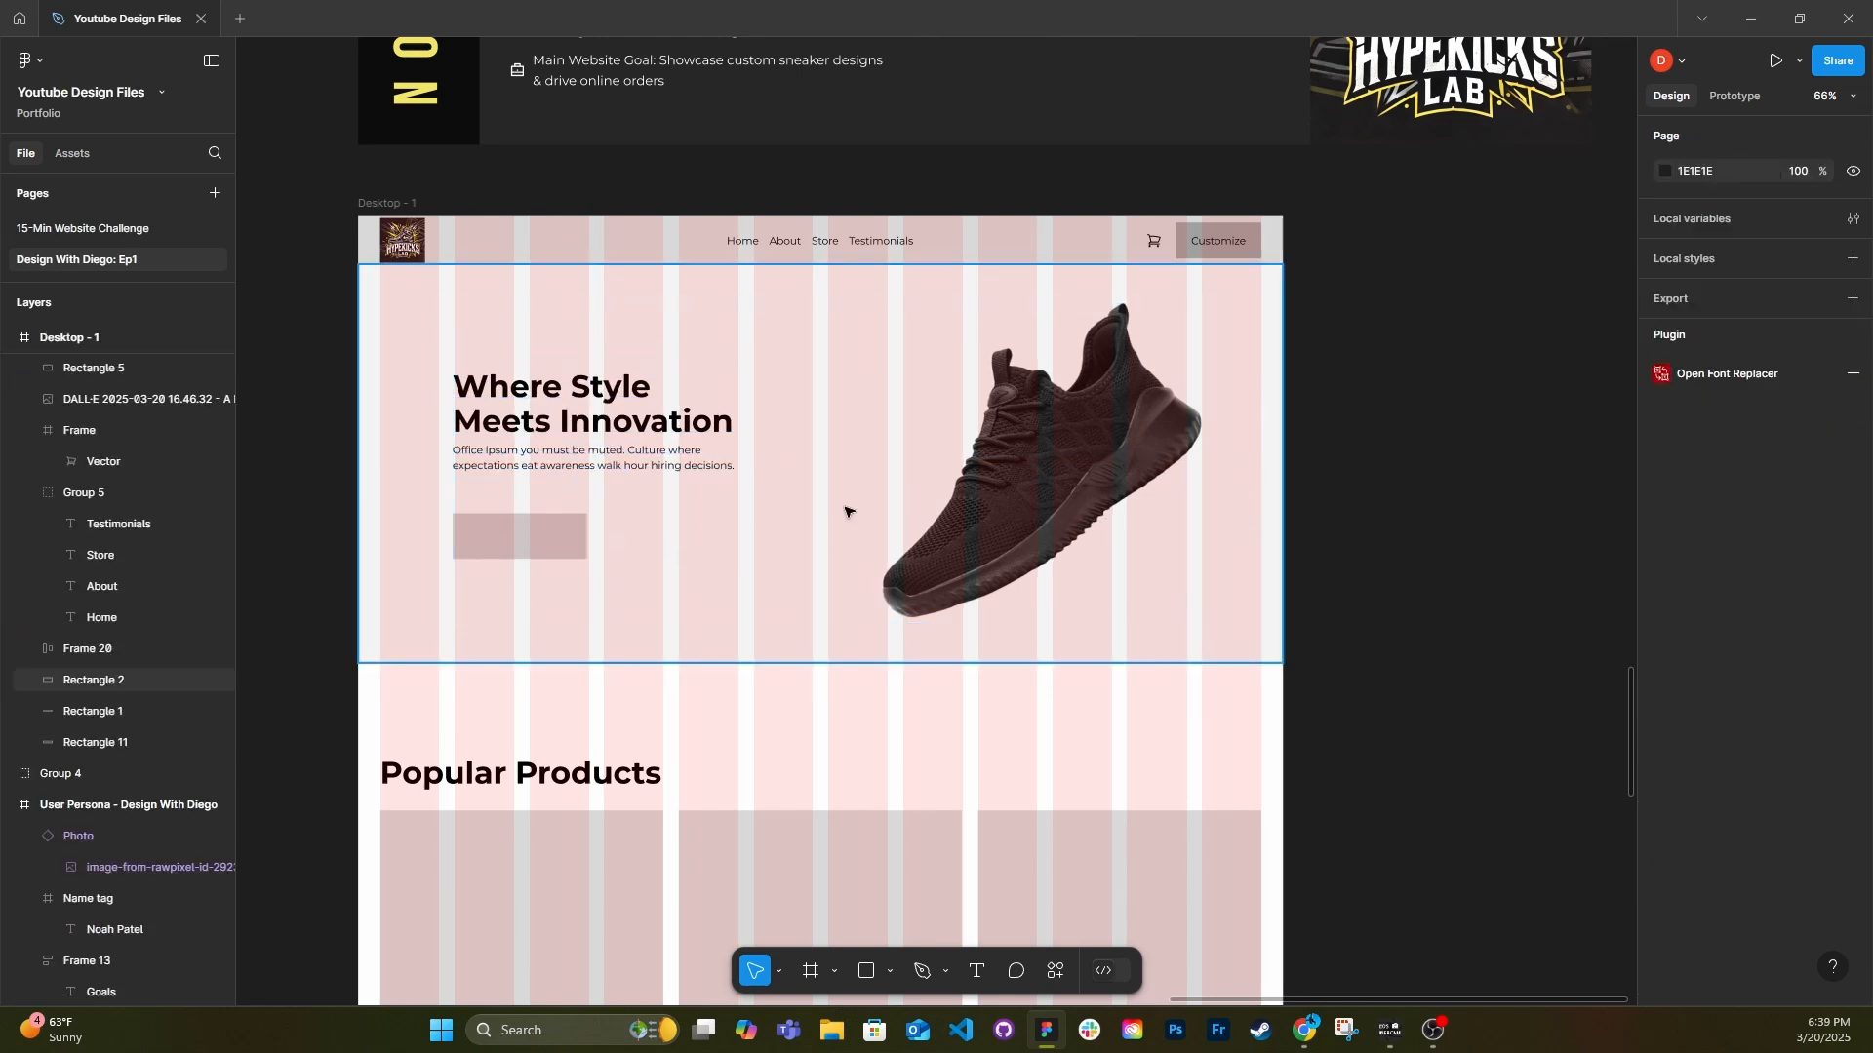
click(849, 511)
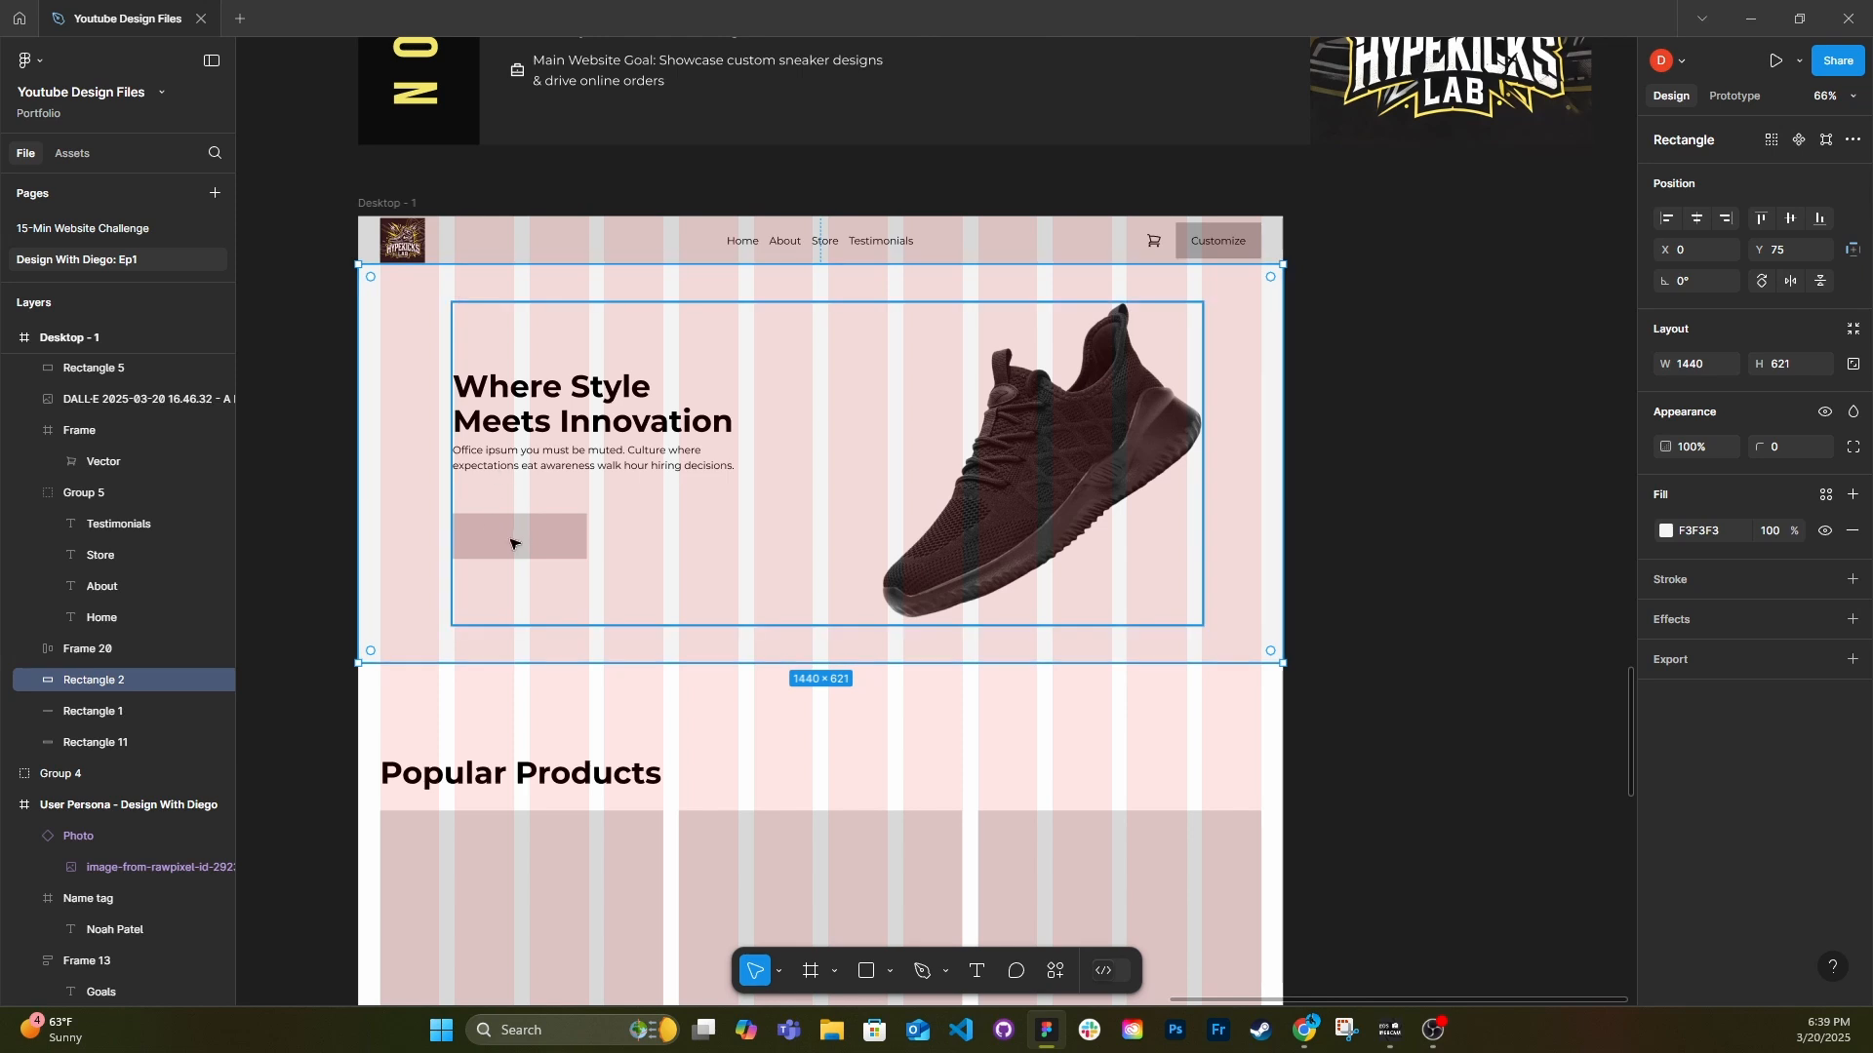
Round the corners of the page's button, product, About Us and testimonial placeholders to a radius of 8.
scroll(1157, 545, down, 1)
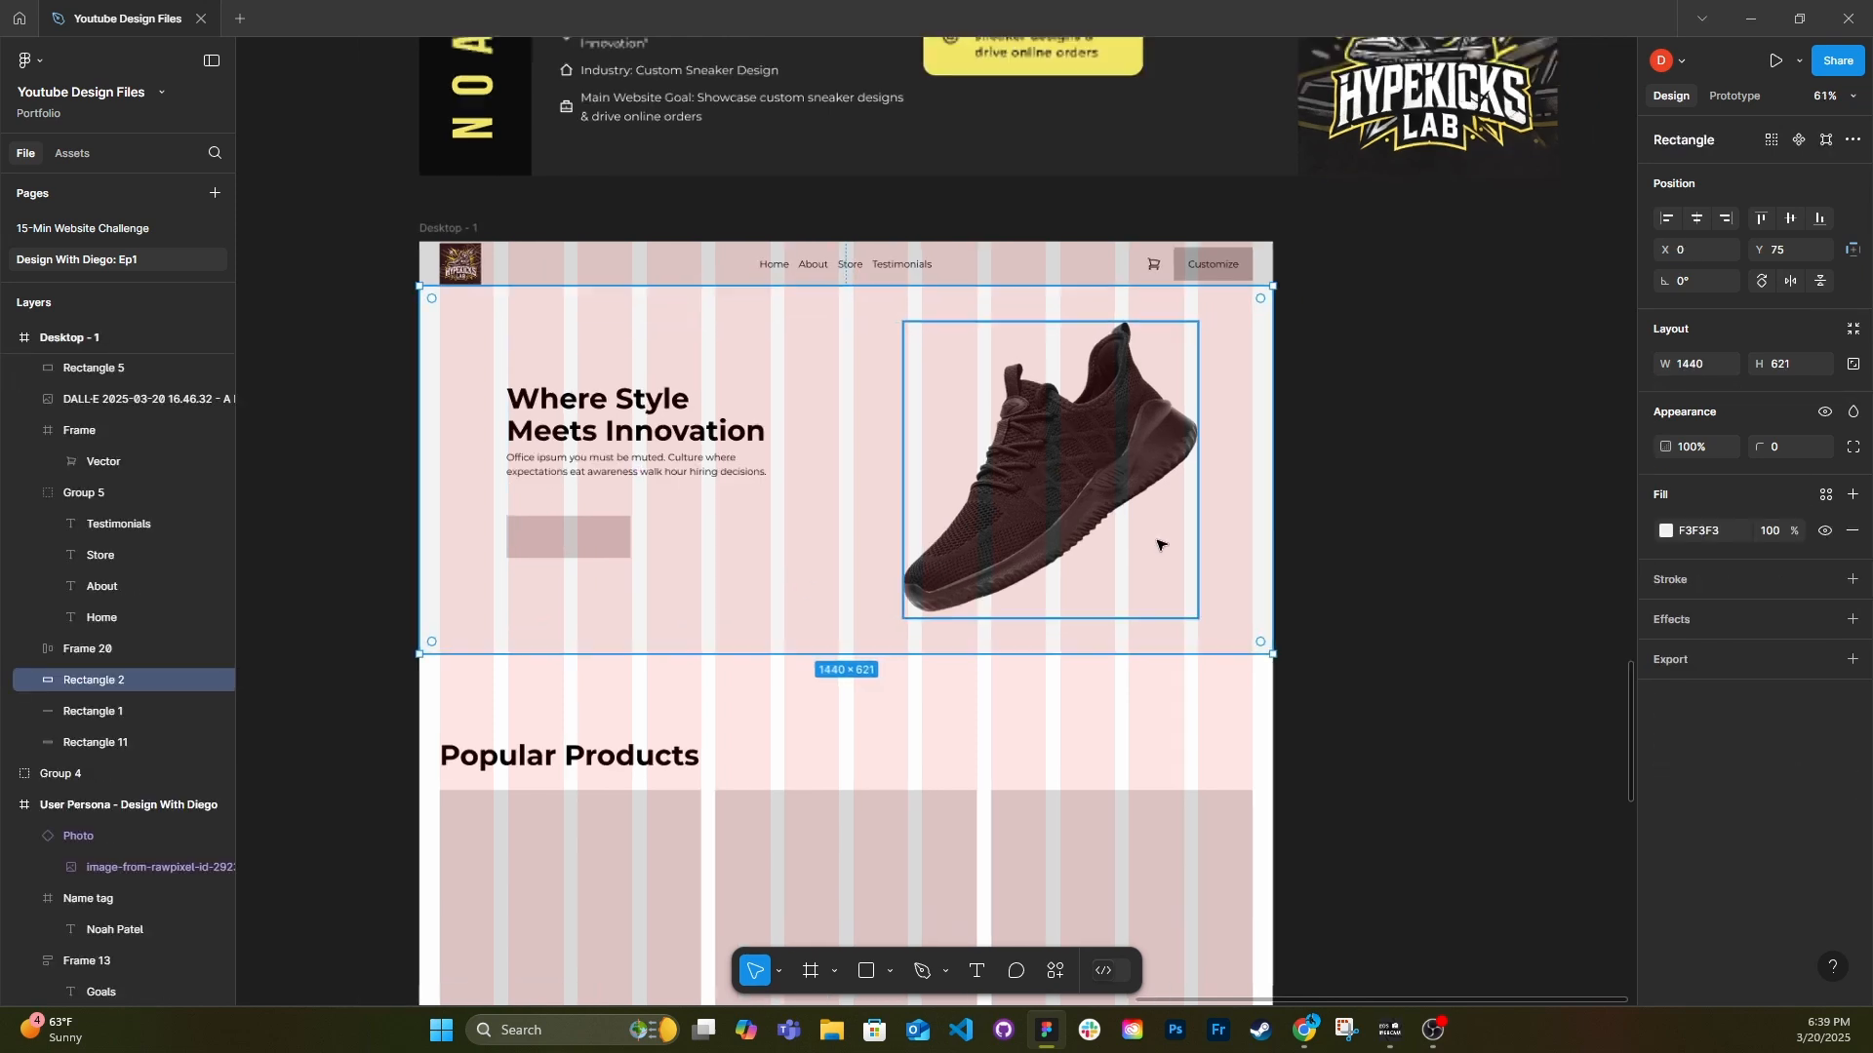
scroll(1157, 545, down, 1)
click(942, 291)
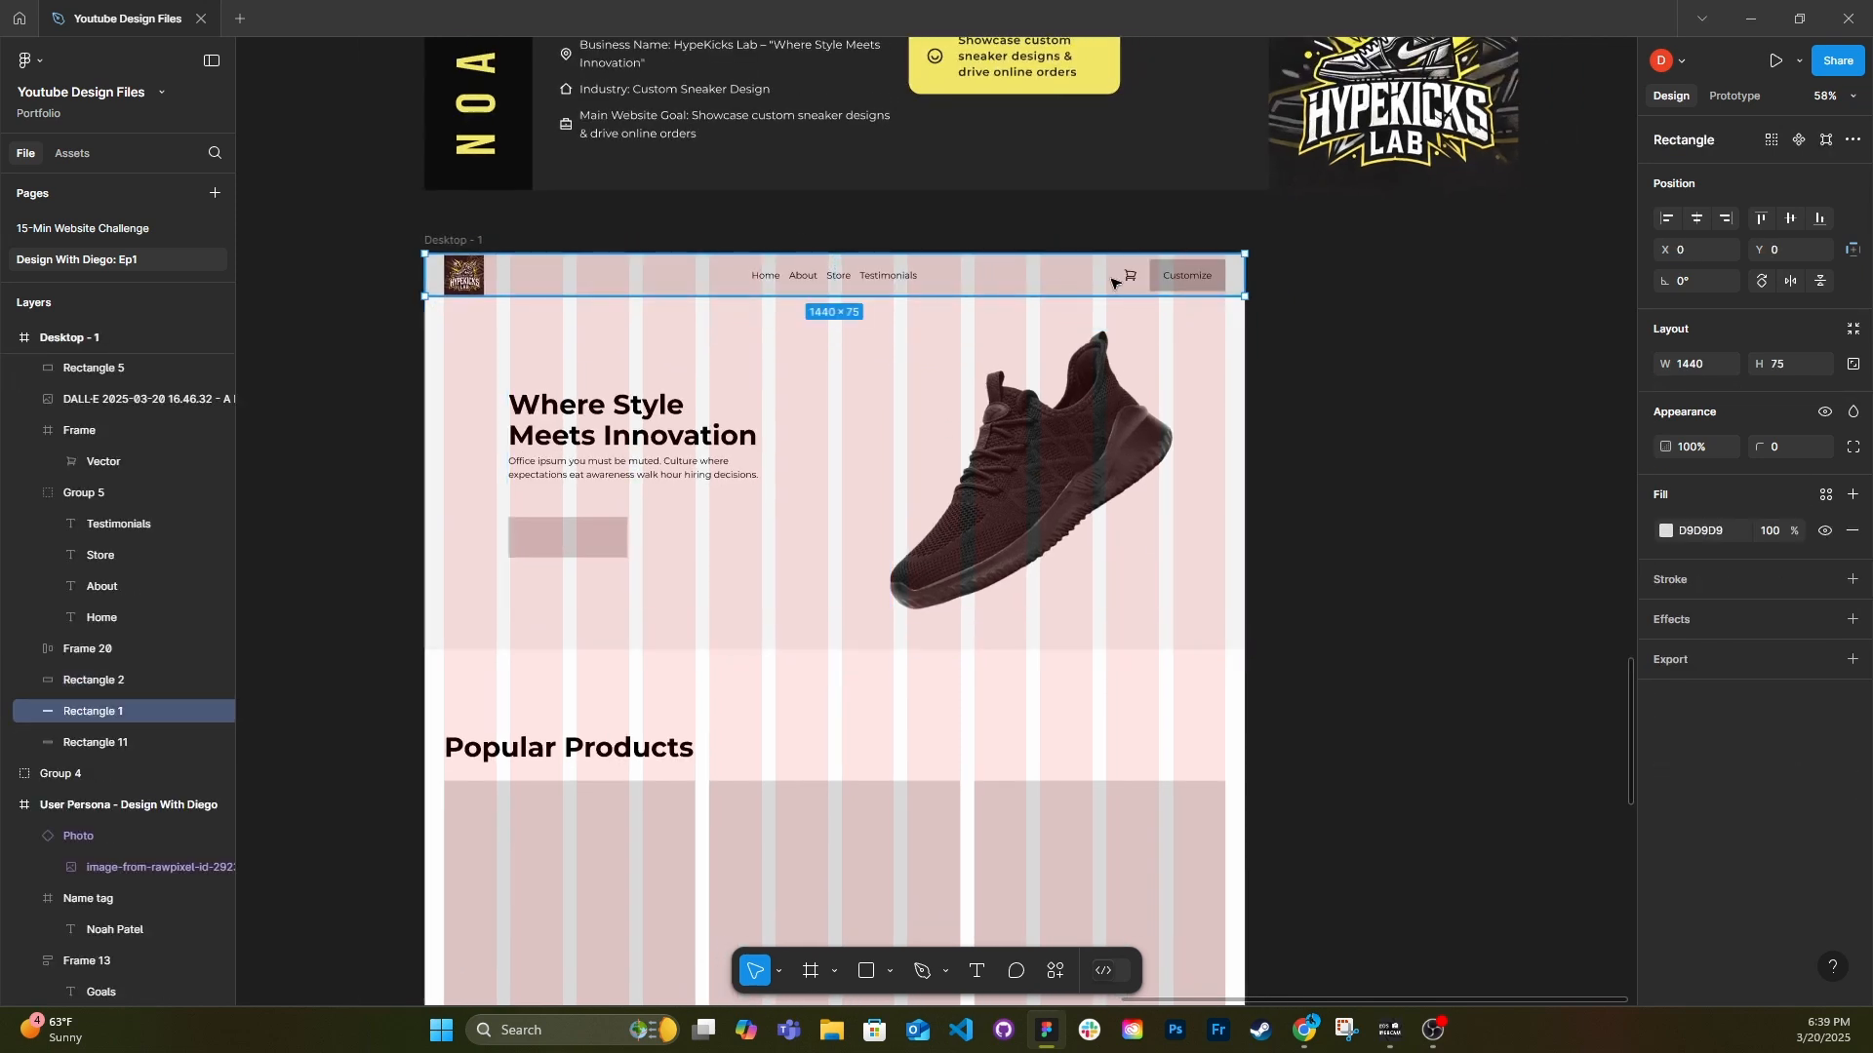
click(1217, 284)
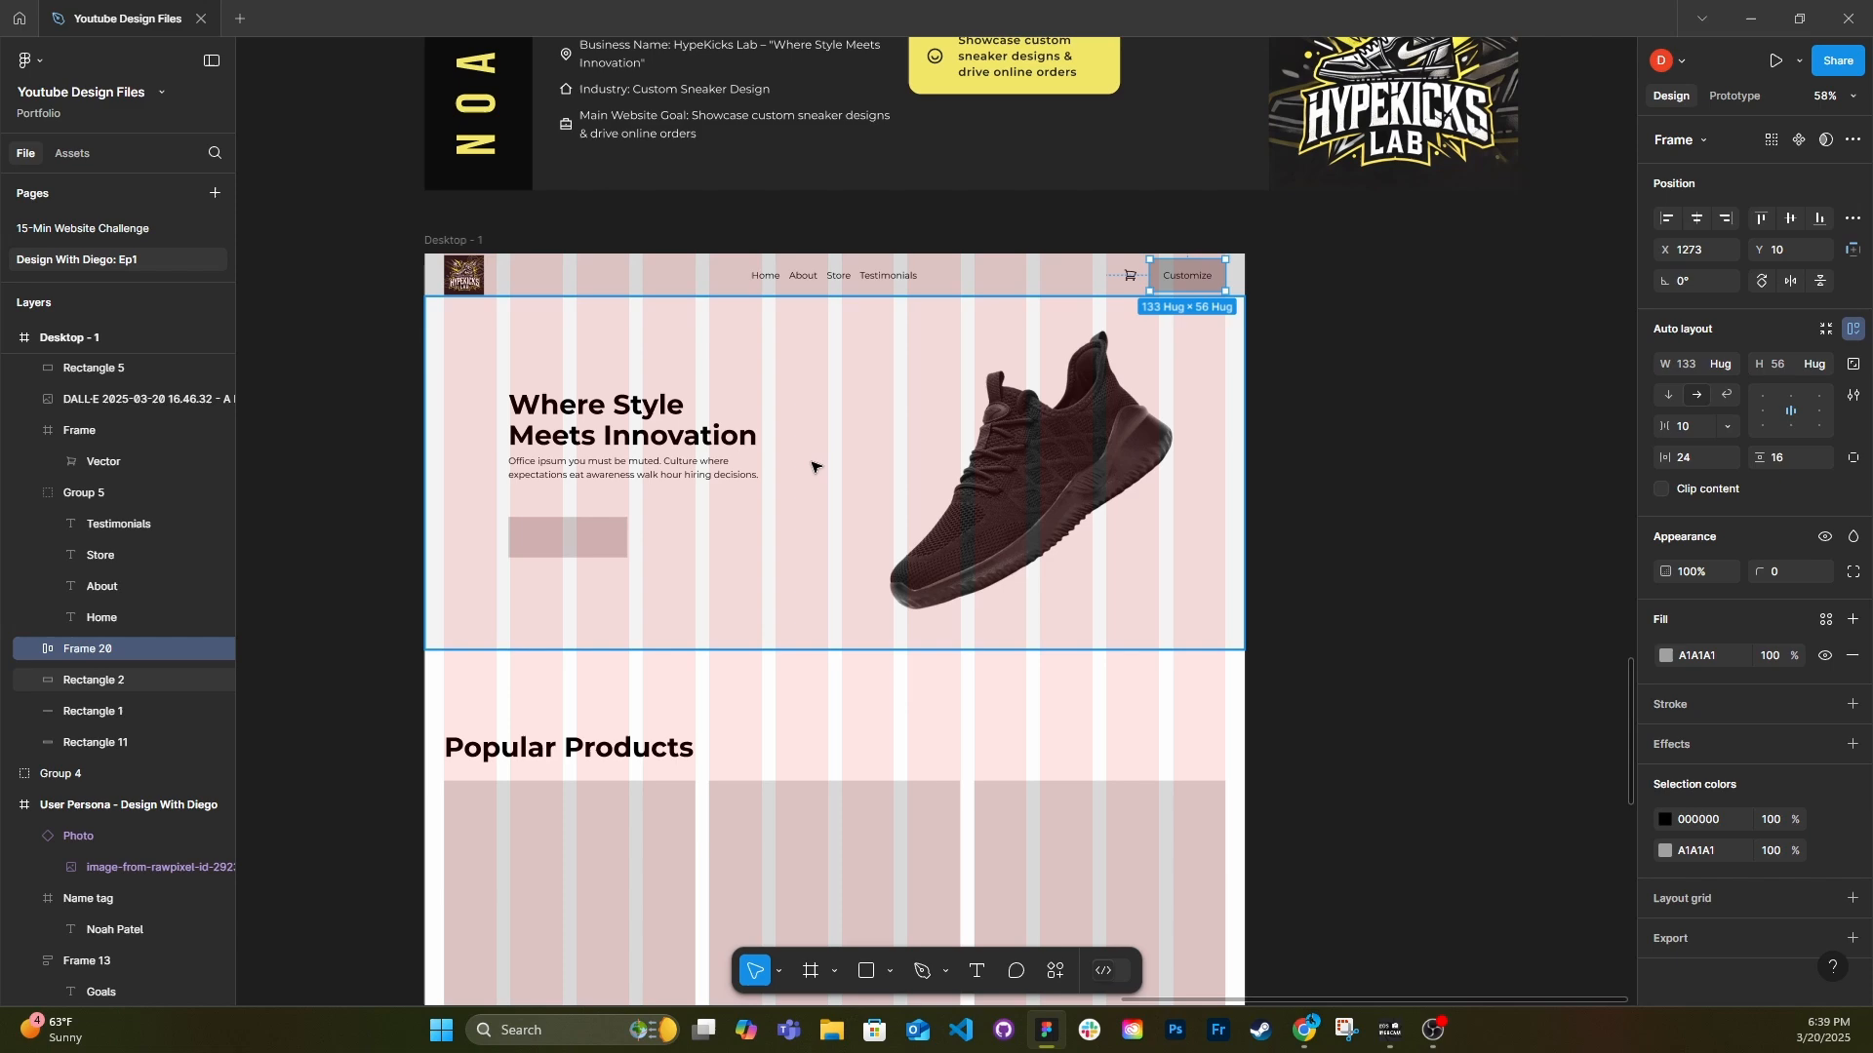
ctrl+shift+click(621, 536)
scroll(736, 687, down, 5)
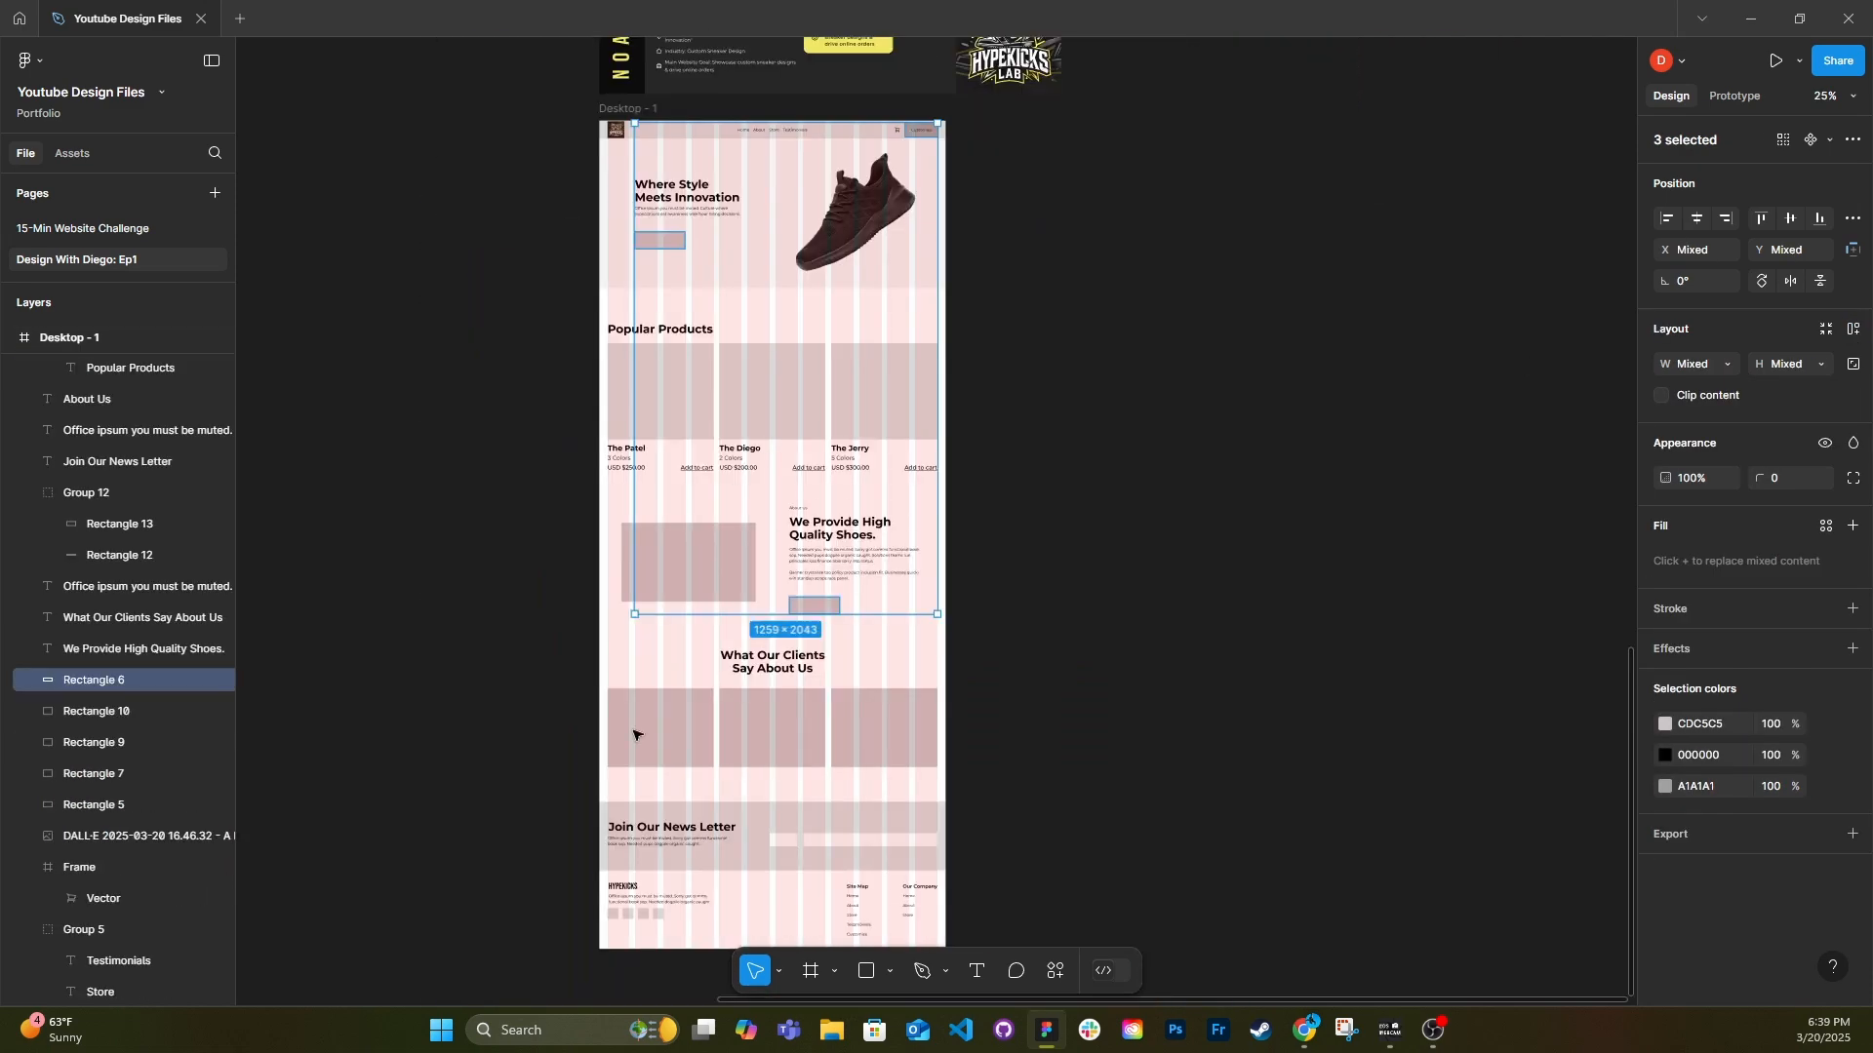
ctrl+shift+click(659, 916)
ctrl+shift+click(658, 916)
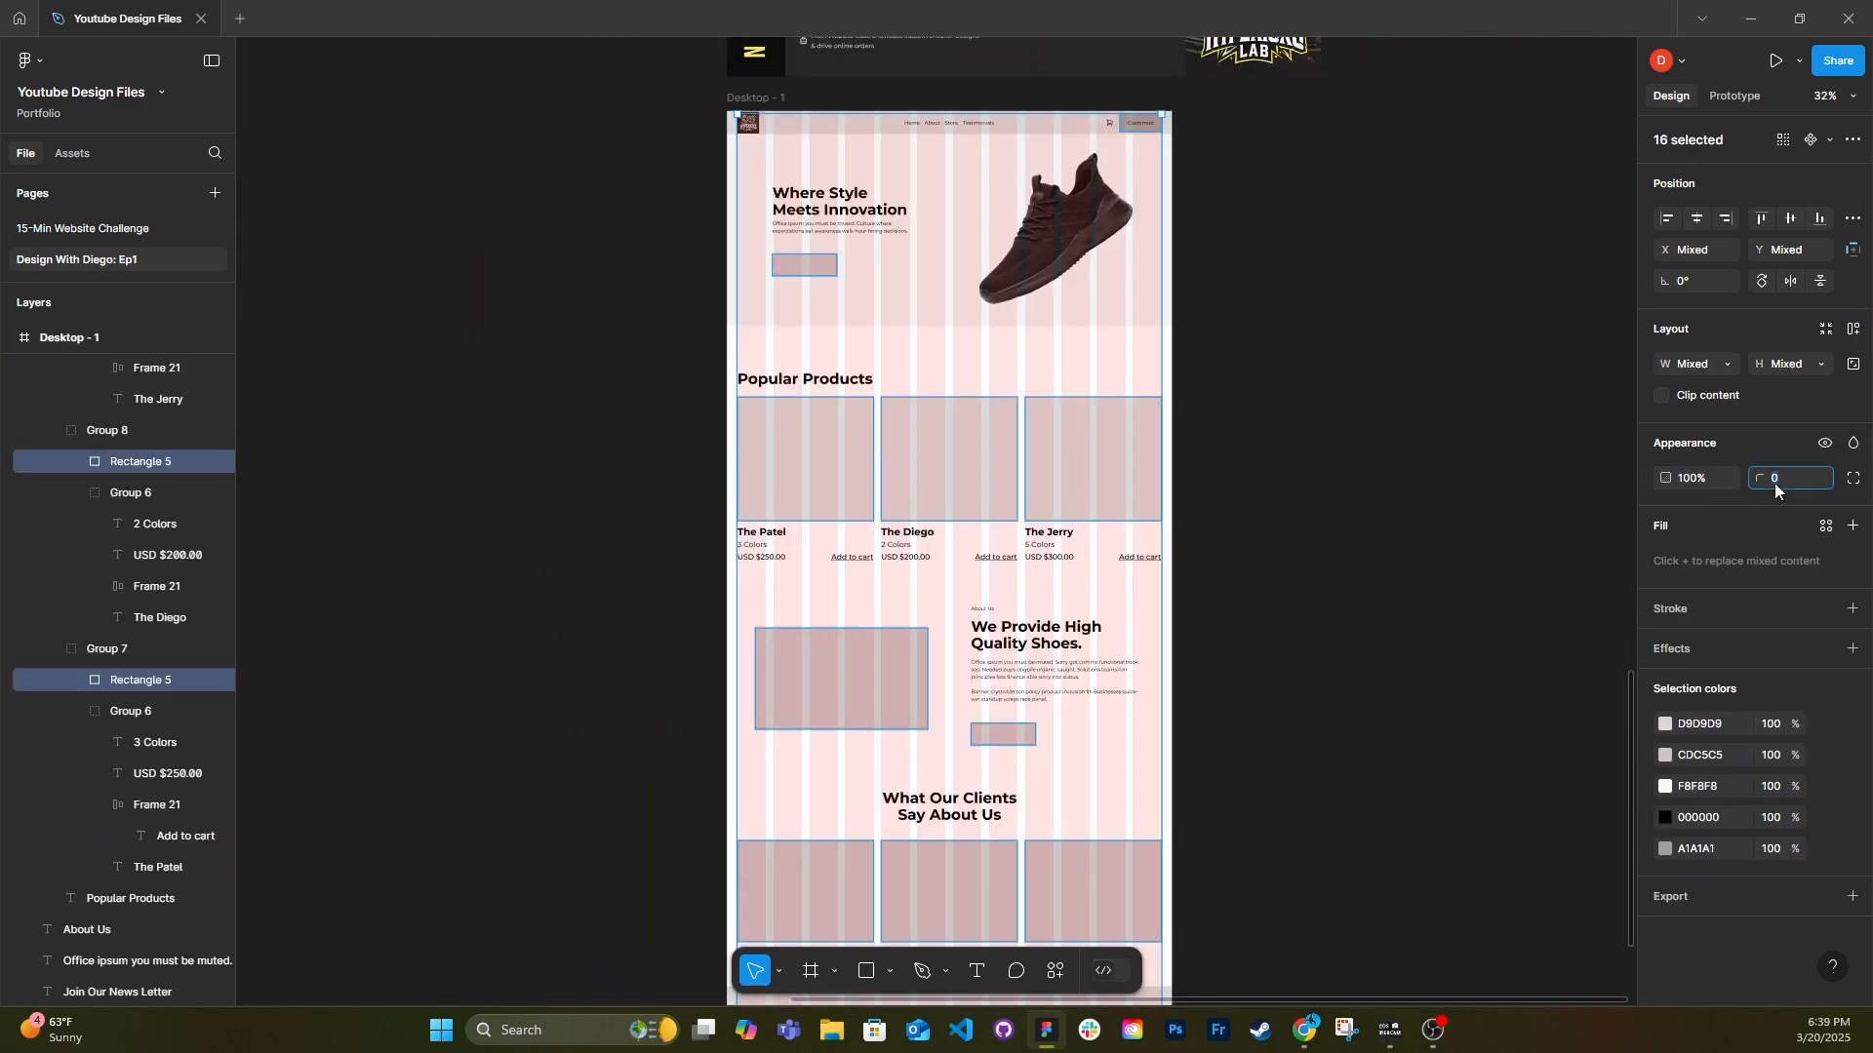
click(1482, 507)
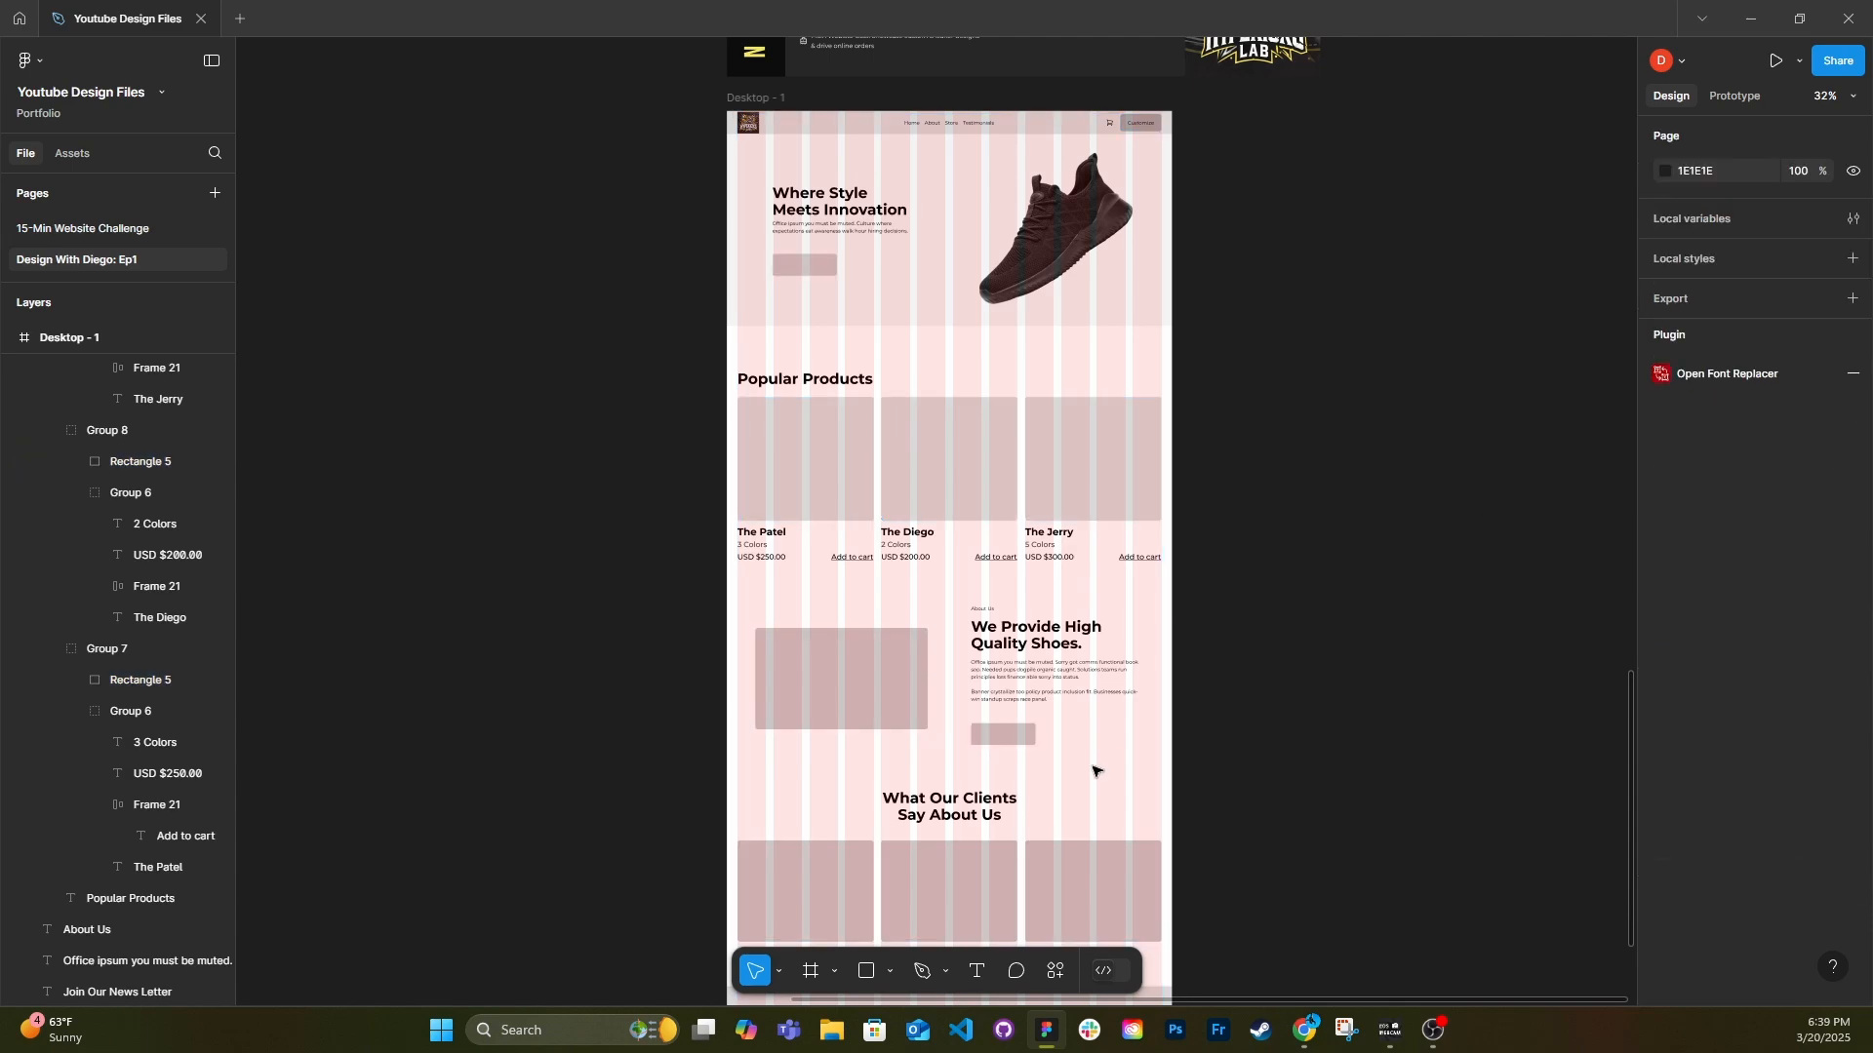
Set a corner radius of 50 on the button placeholders, newsletter fields and footer social icon placeholders.
scroll(997, 775, down, 3)
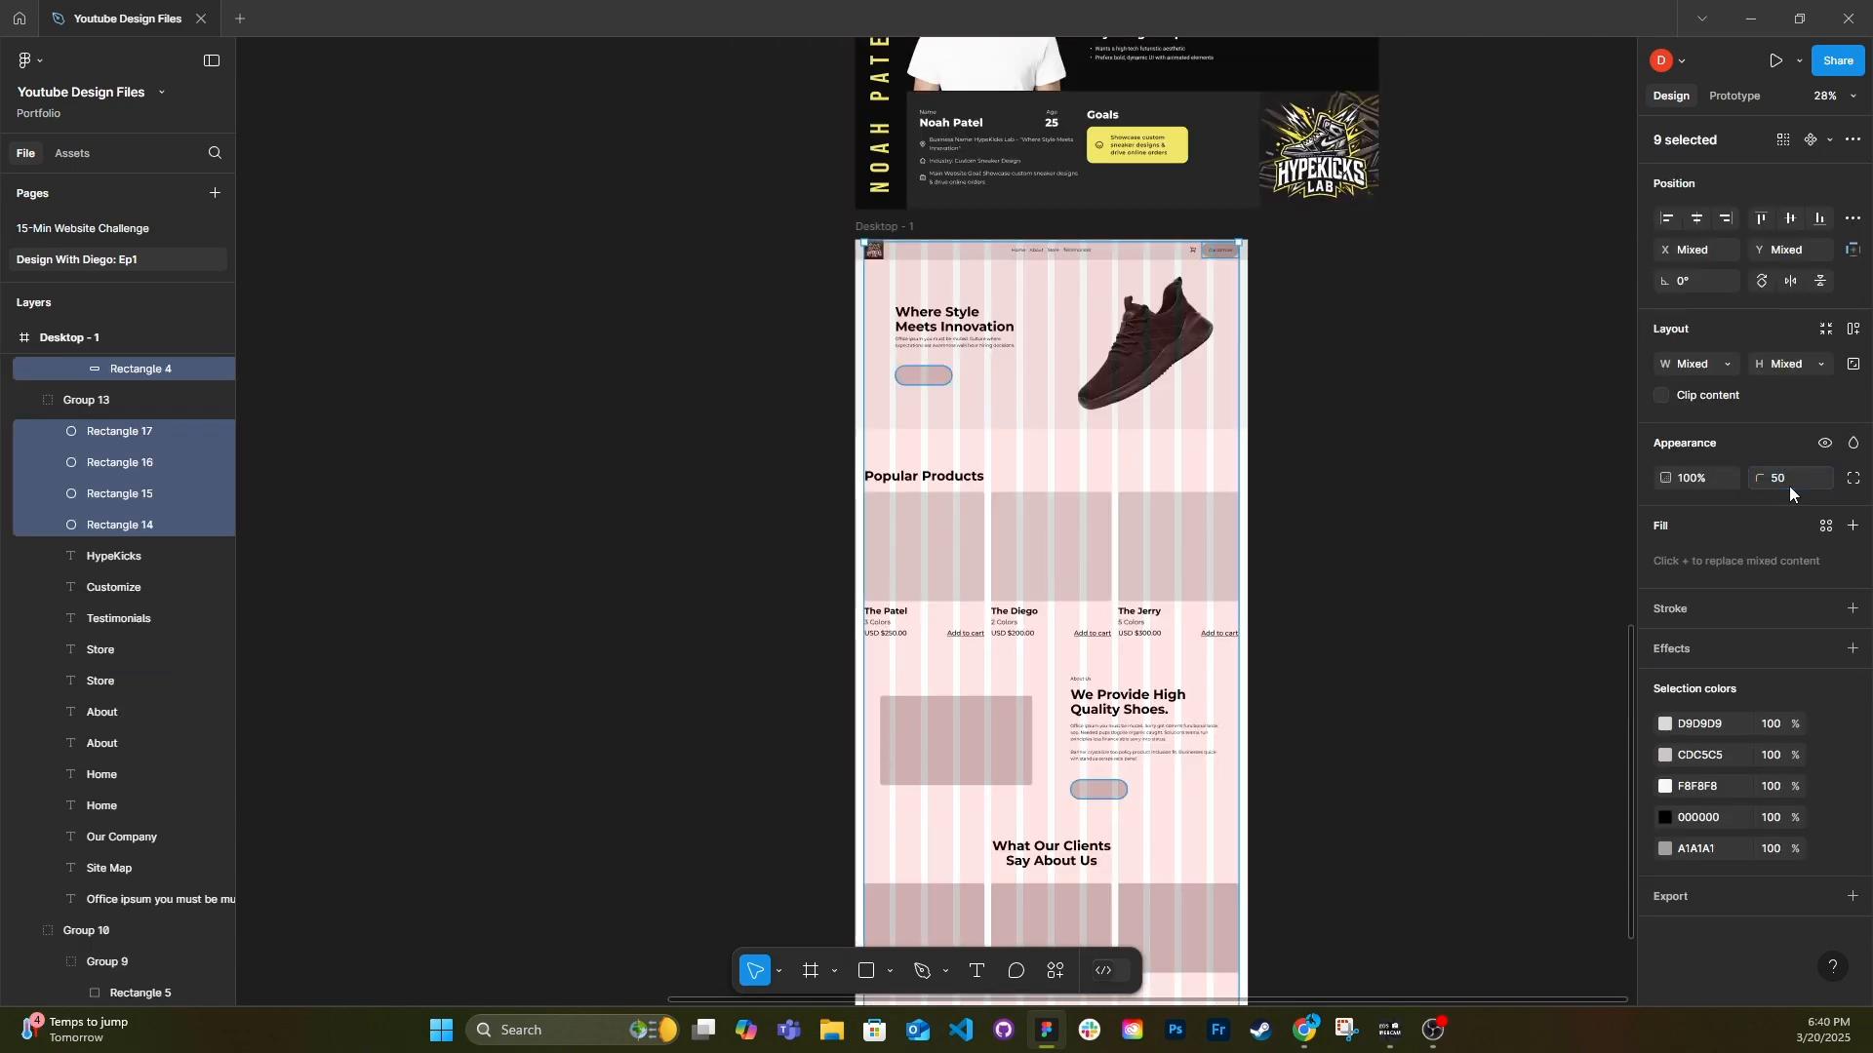
ctrl+scroll(1511, 681, up, 3)
scroll(1132, 780, up, 3)
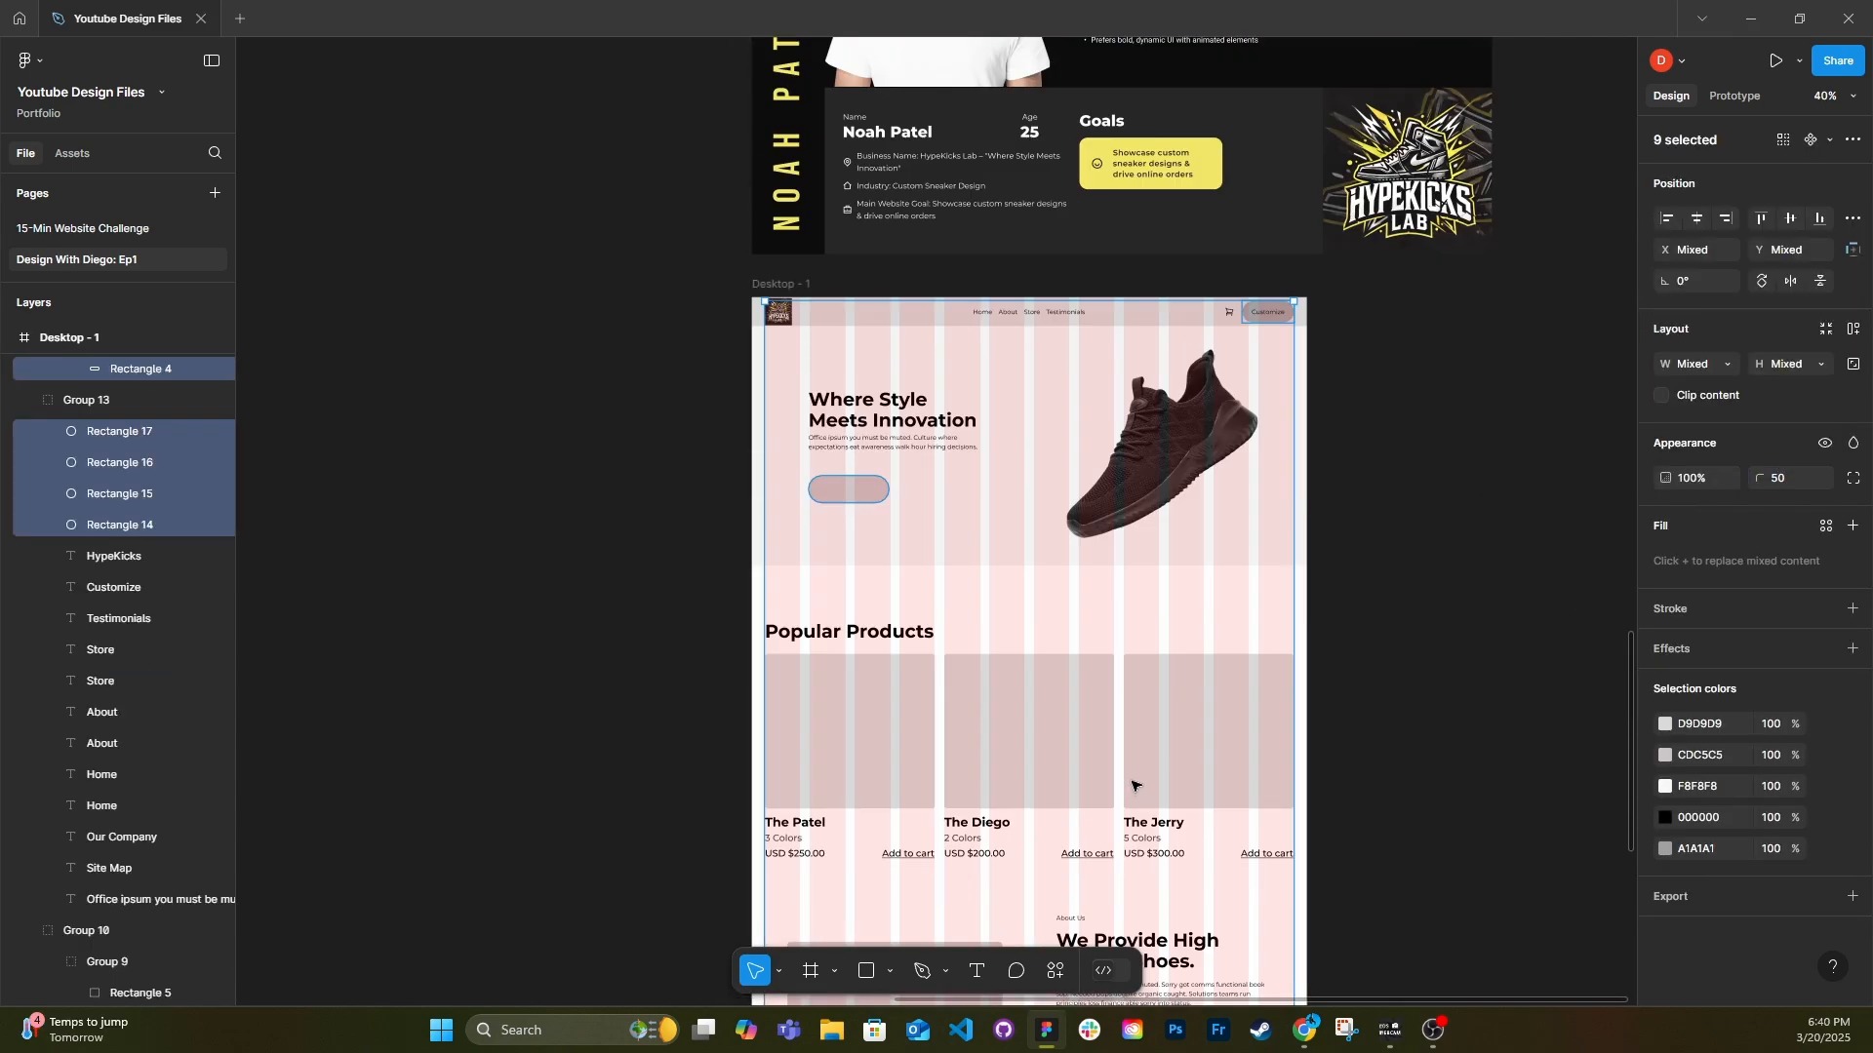
ctrl+scroll(1225, 568, up, 2)
click(1404, 652)
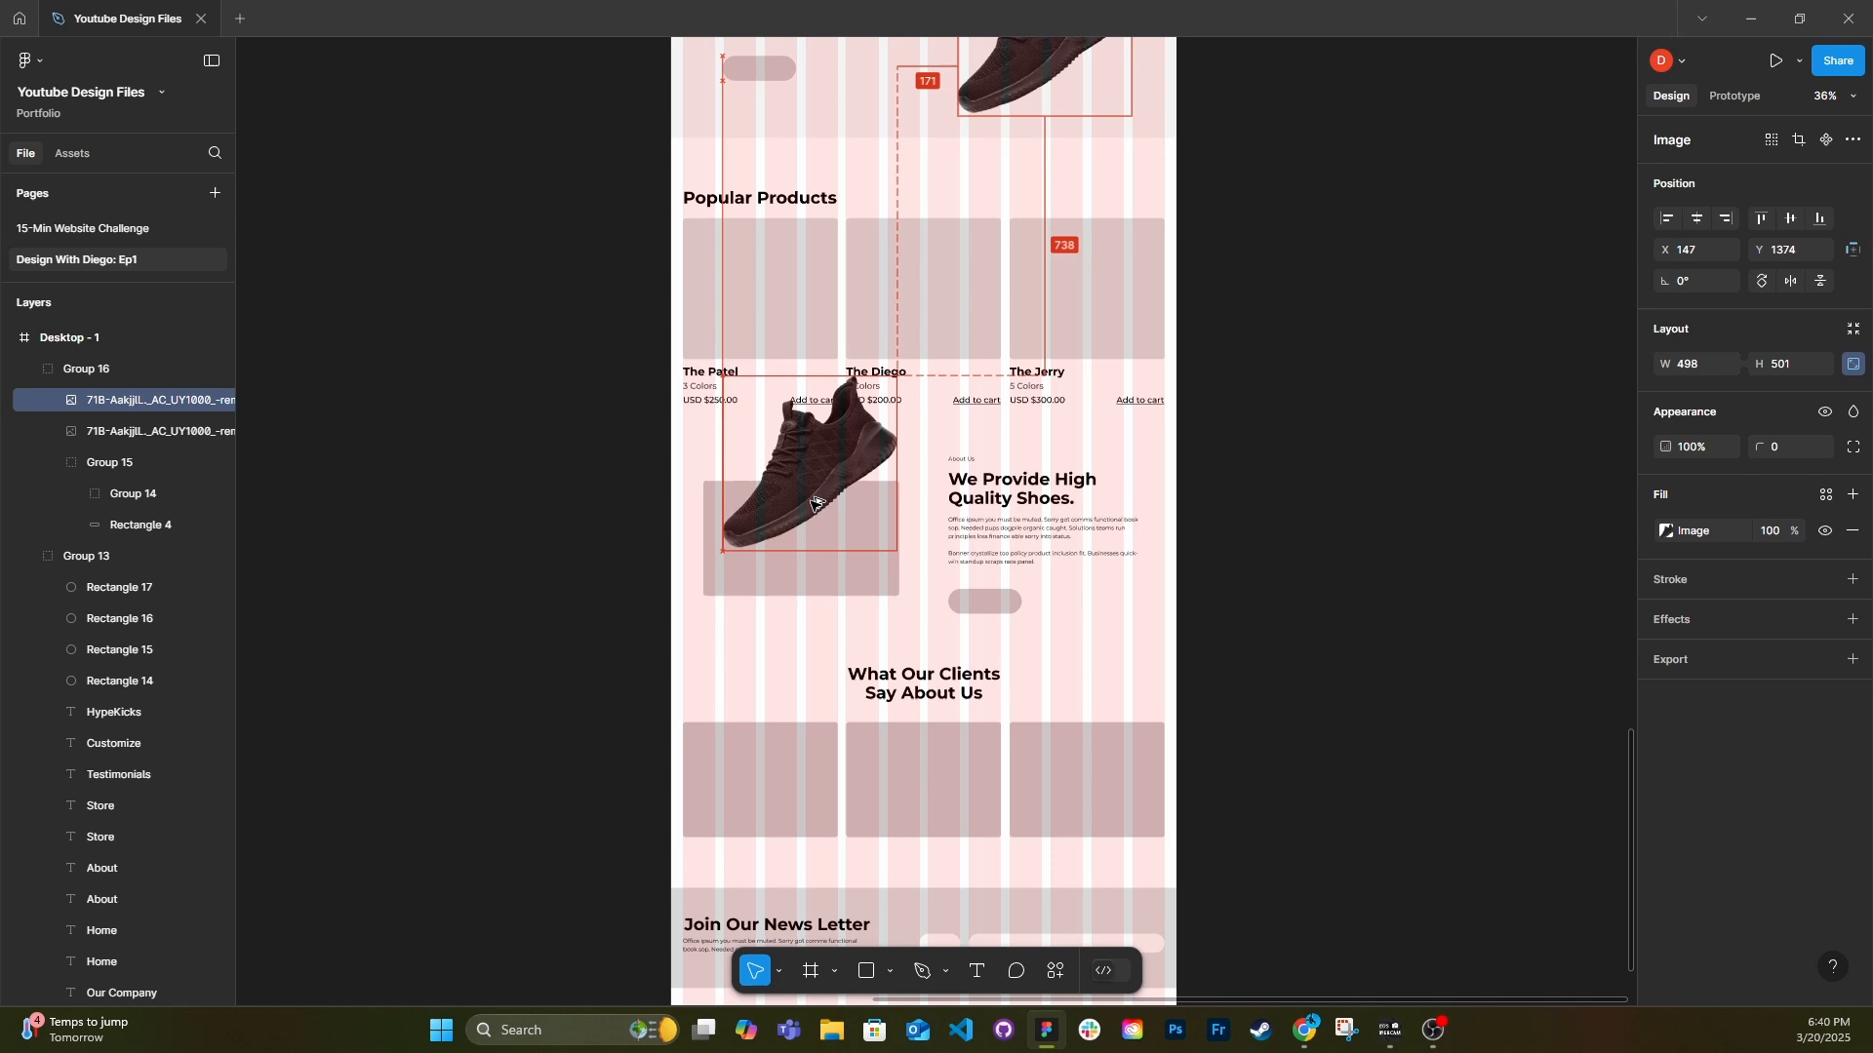
Duplicate the hero shoe onto the About Us image placeholder and flip the copy horizontally.
drag(813, 499, 823, 551)
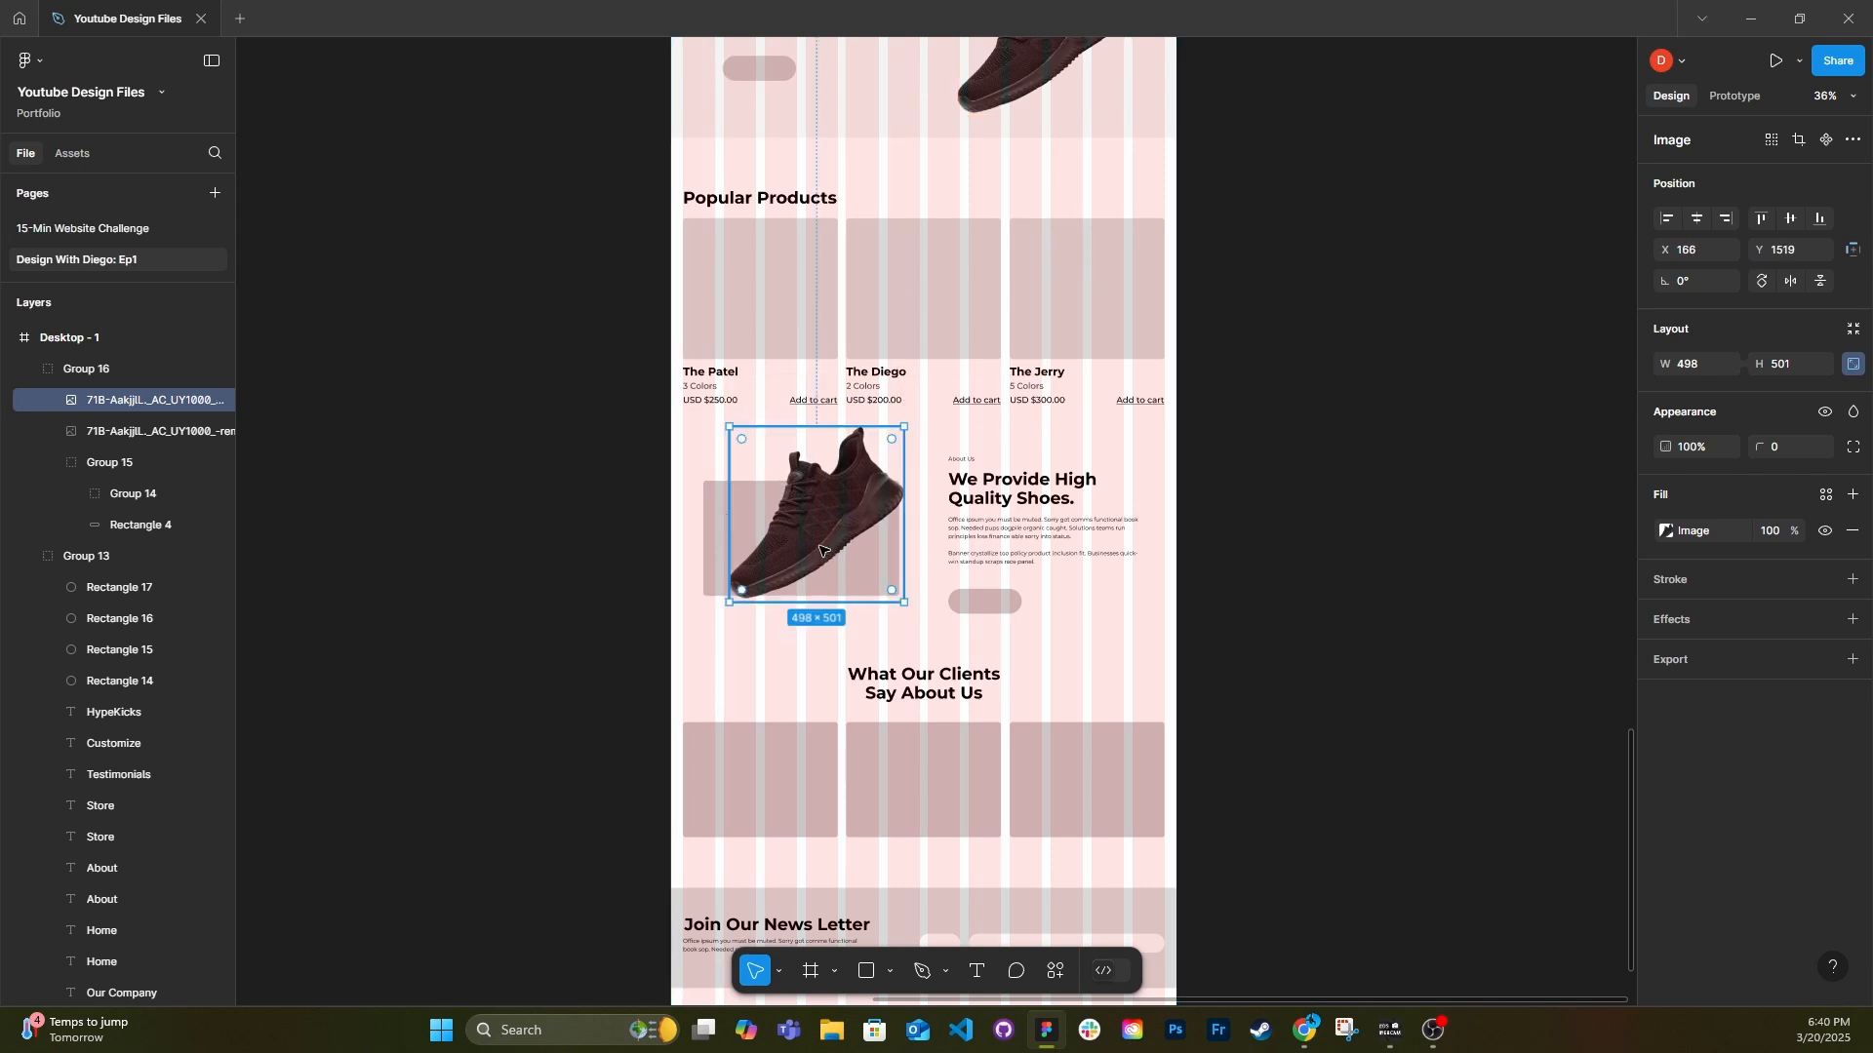
right_click(841, 537)
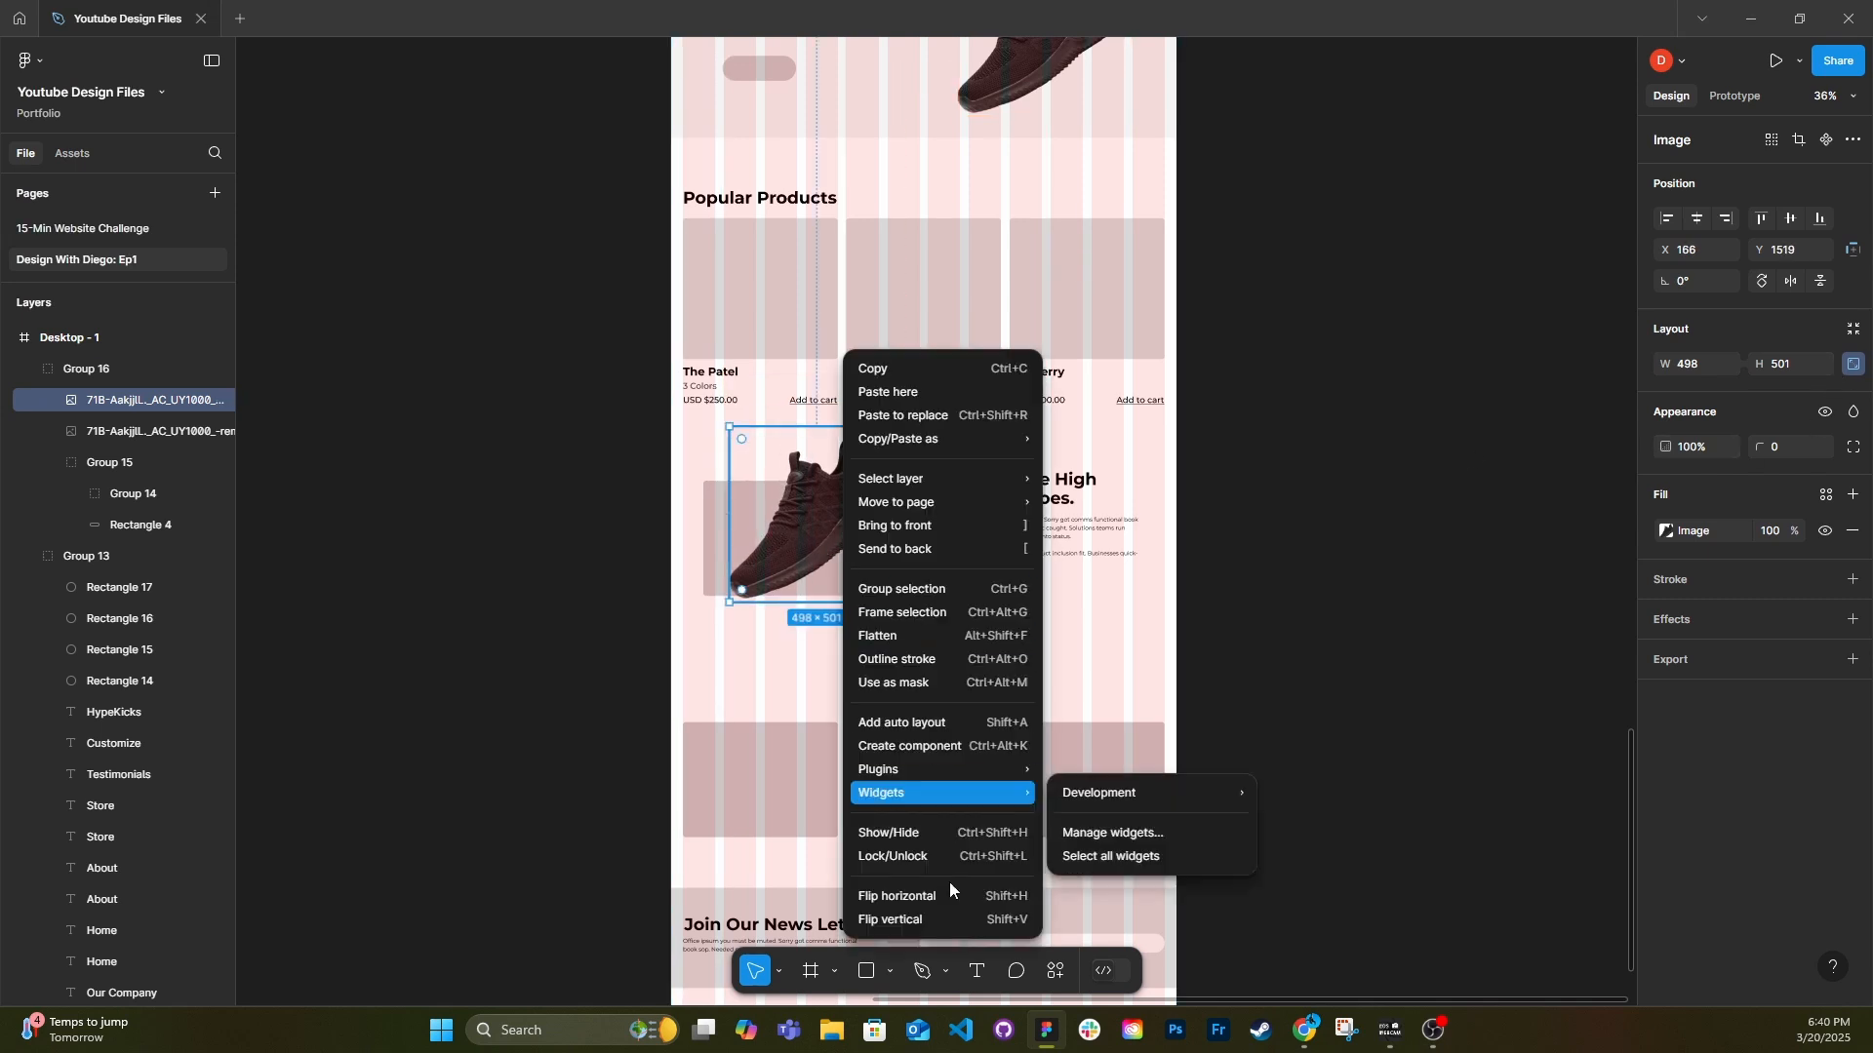
click(886, 902)
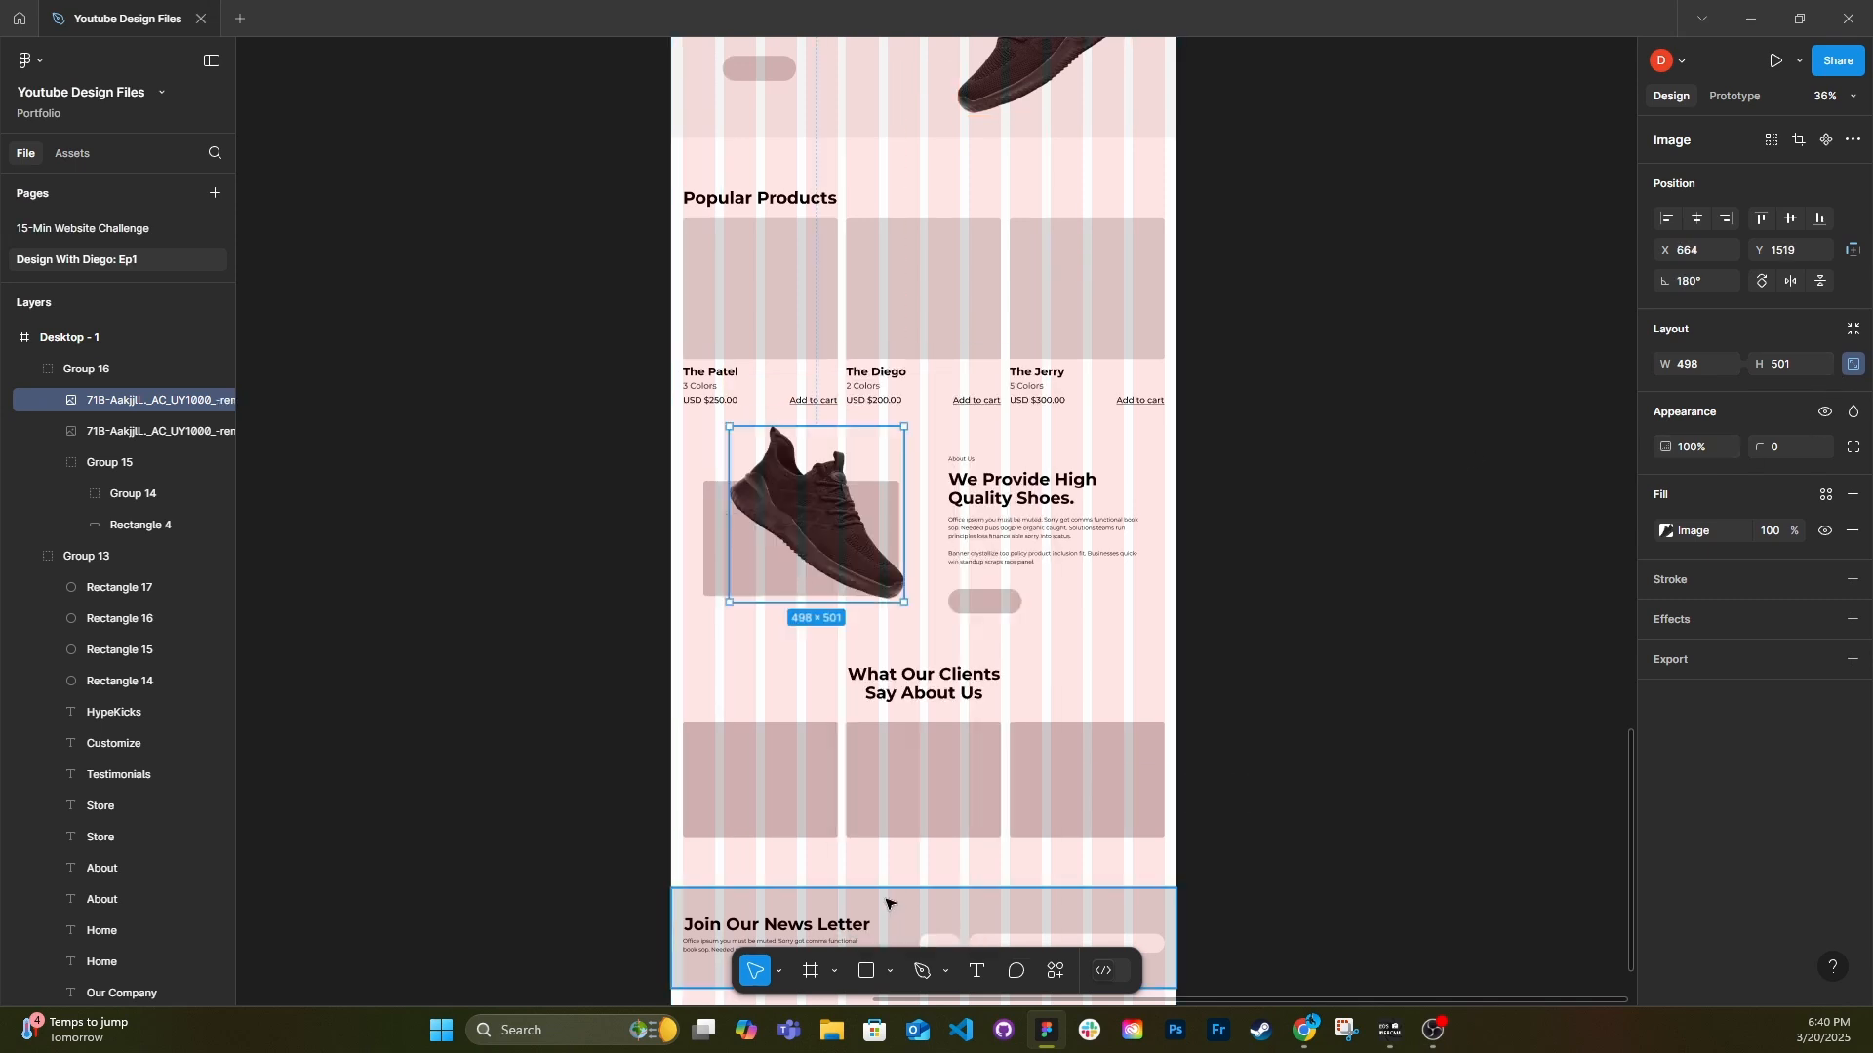
Lighten the About Us shoe image by raising exposure, strongly lowering contrast and slightly lowering saturation.
click(1667, 532)
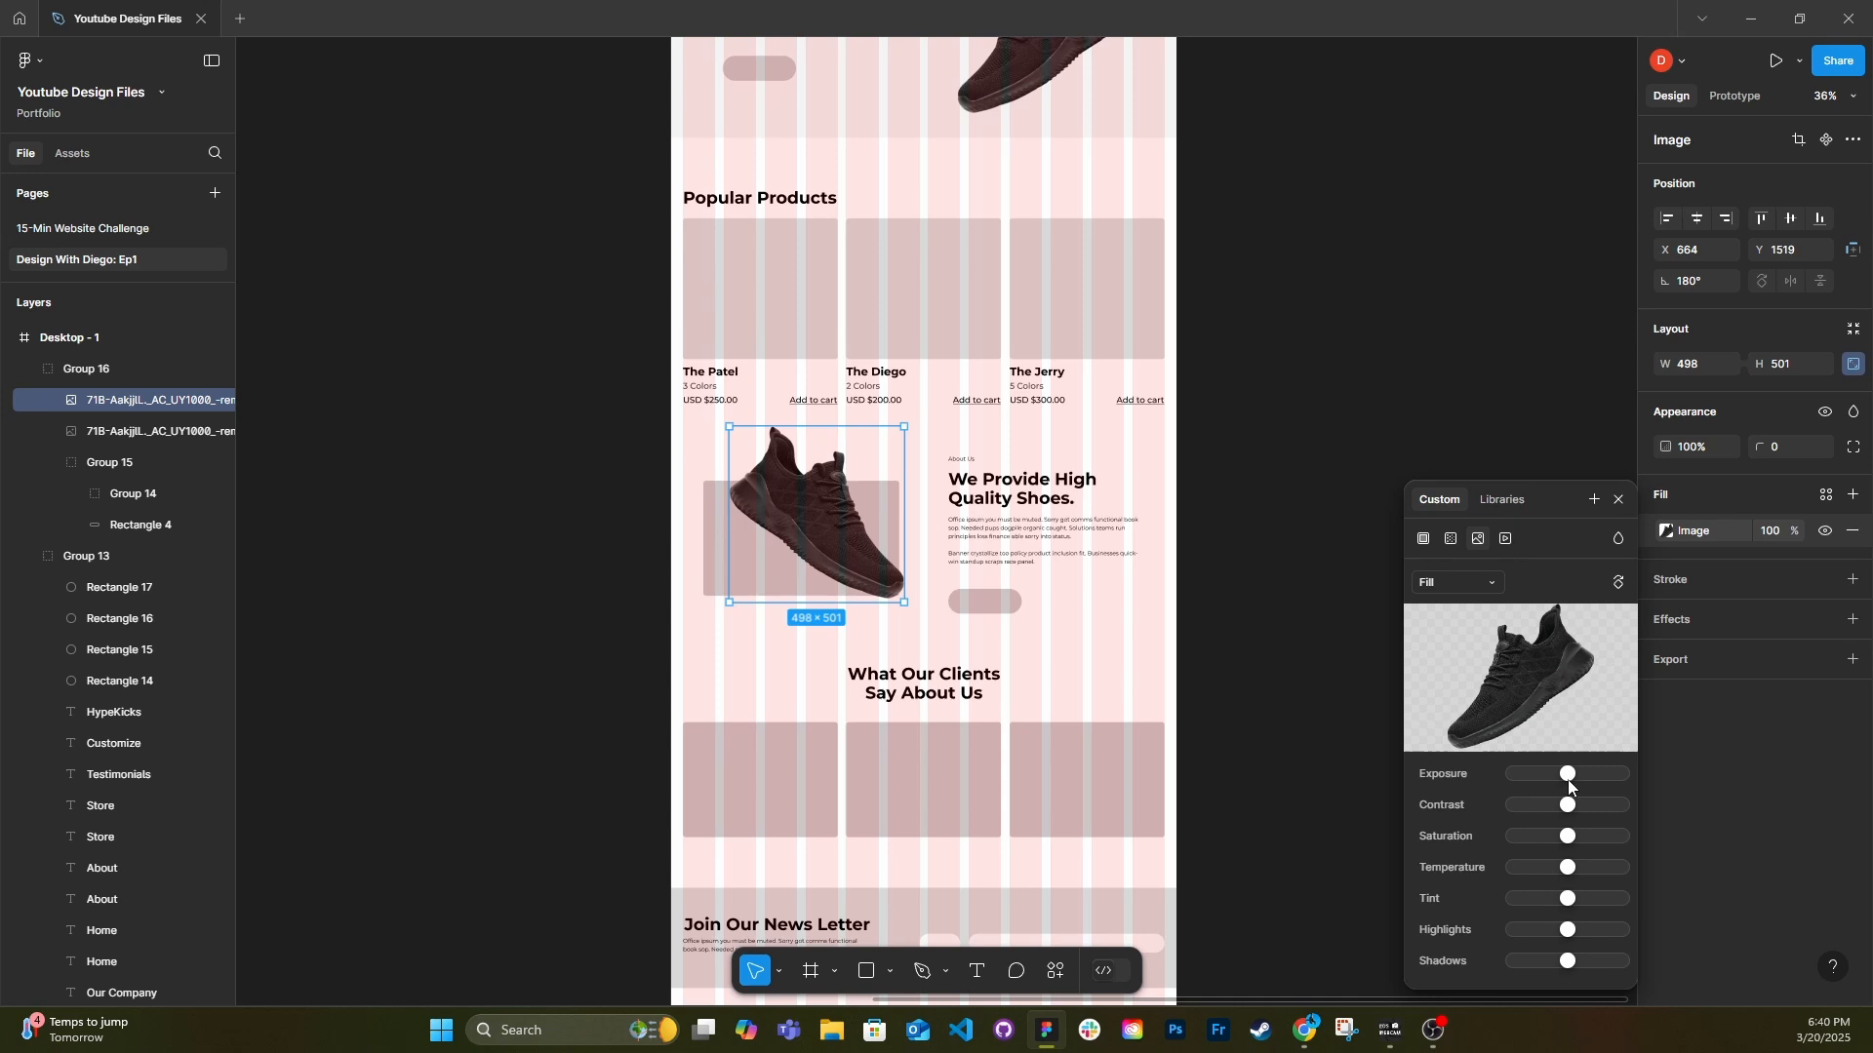
mouse_move(1569, 786)
mouse_down()
mouse_move(1555, 780)
mouse_move(1596, 780)
mouse_up()
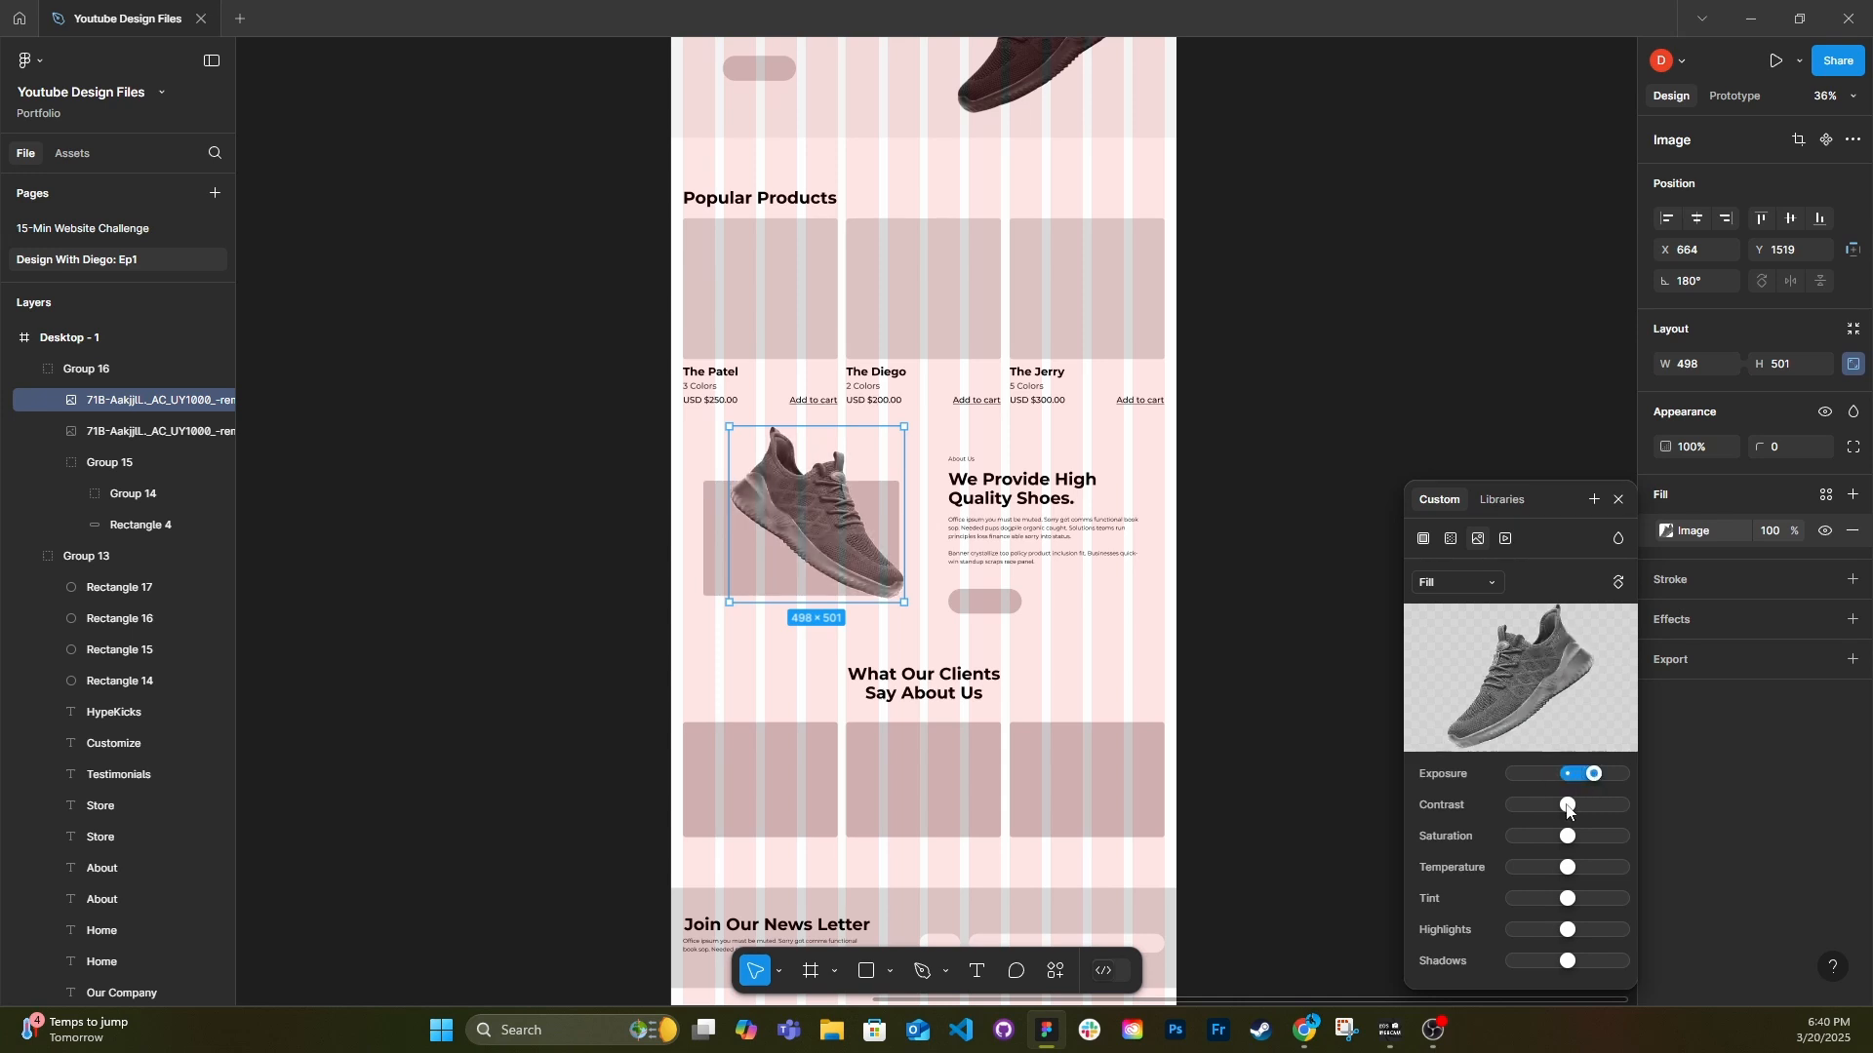
drag(1568, 811, 1527, 818)
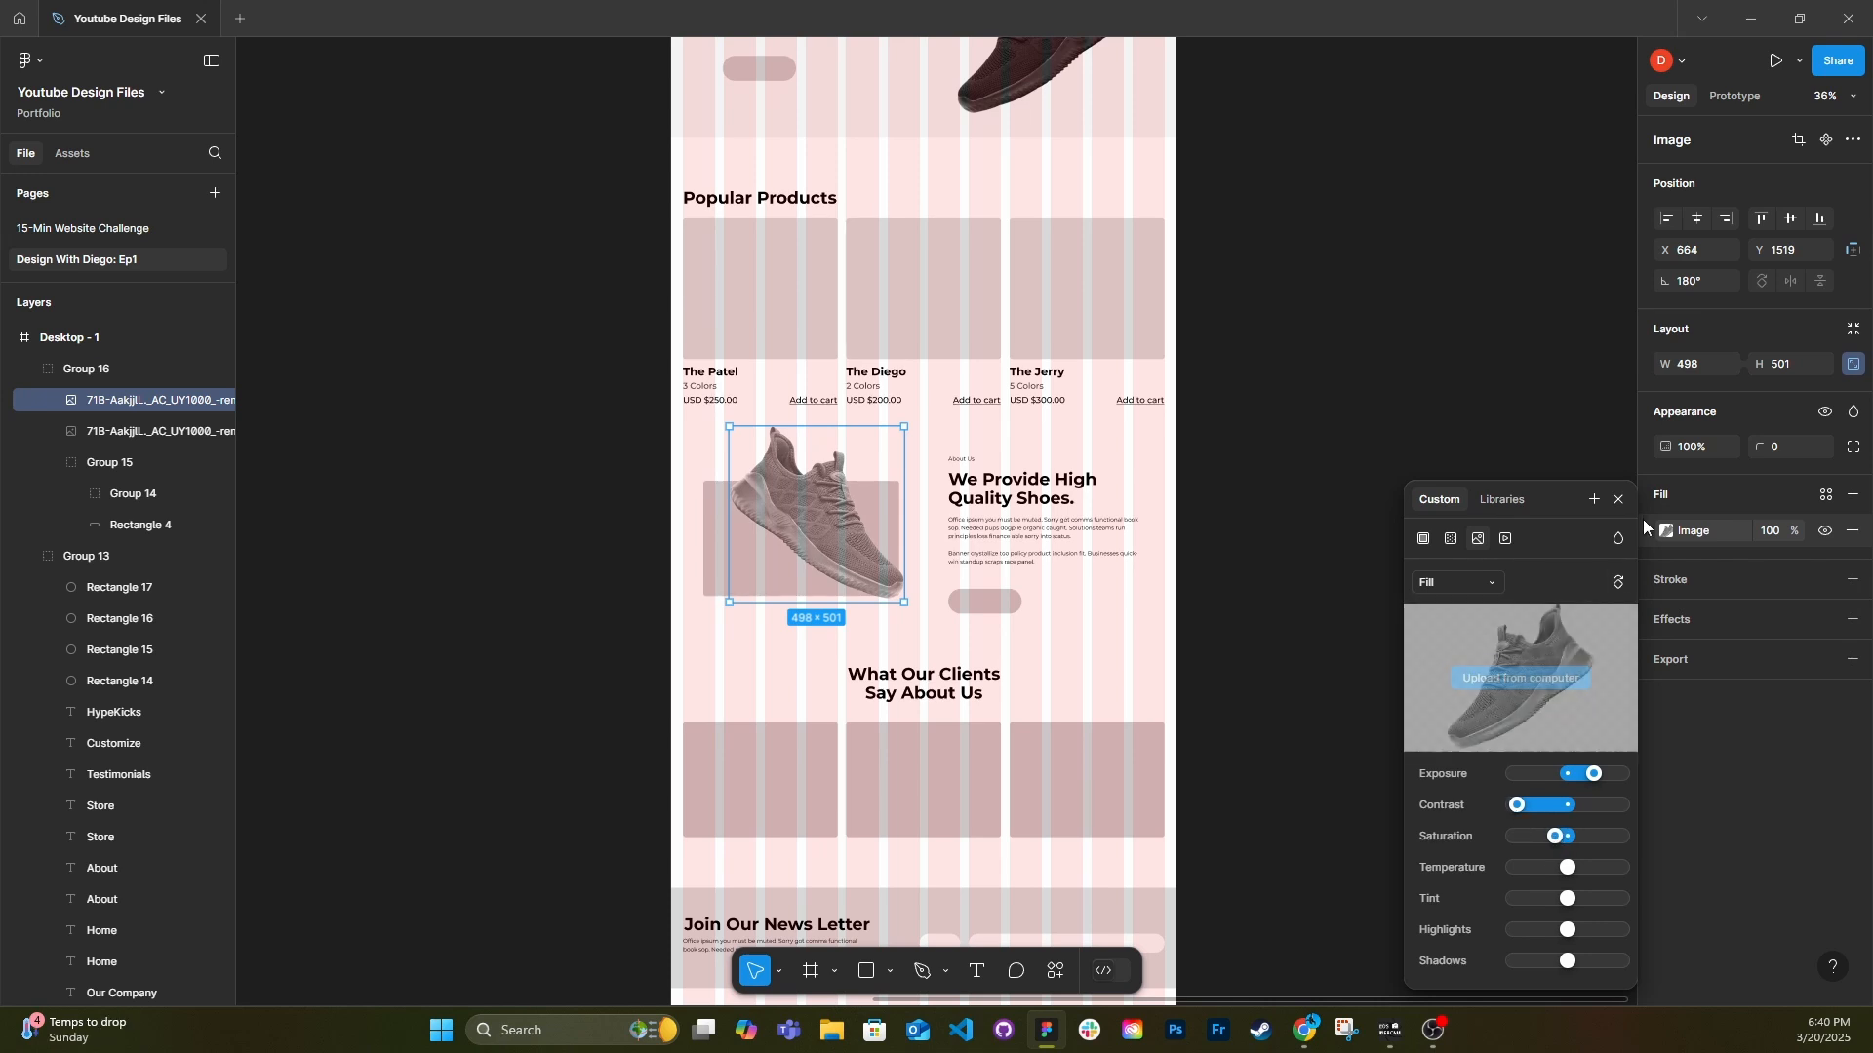
click(1621, 500)
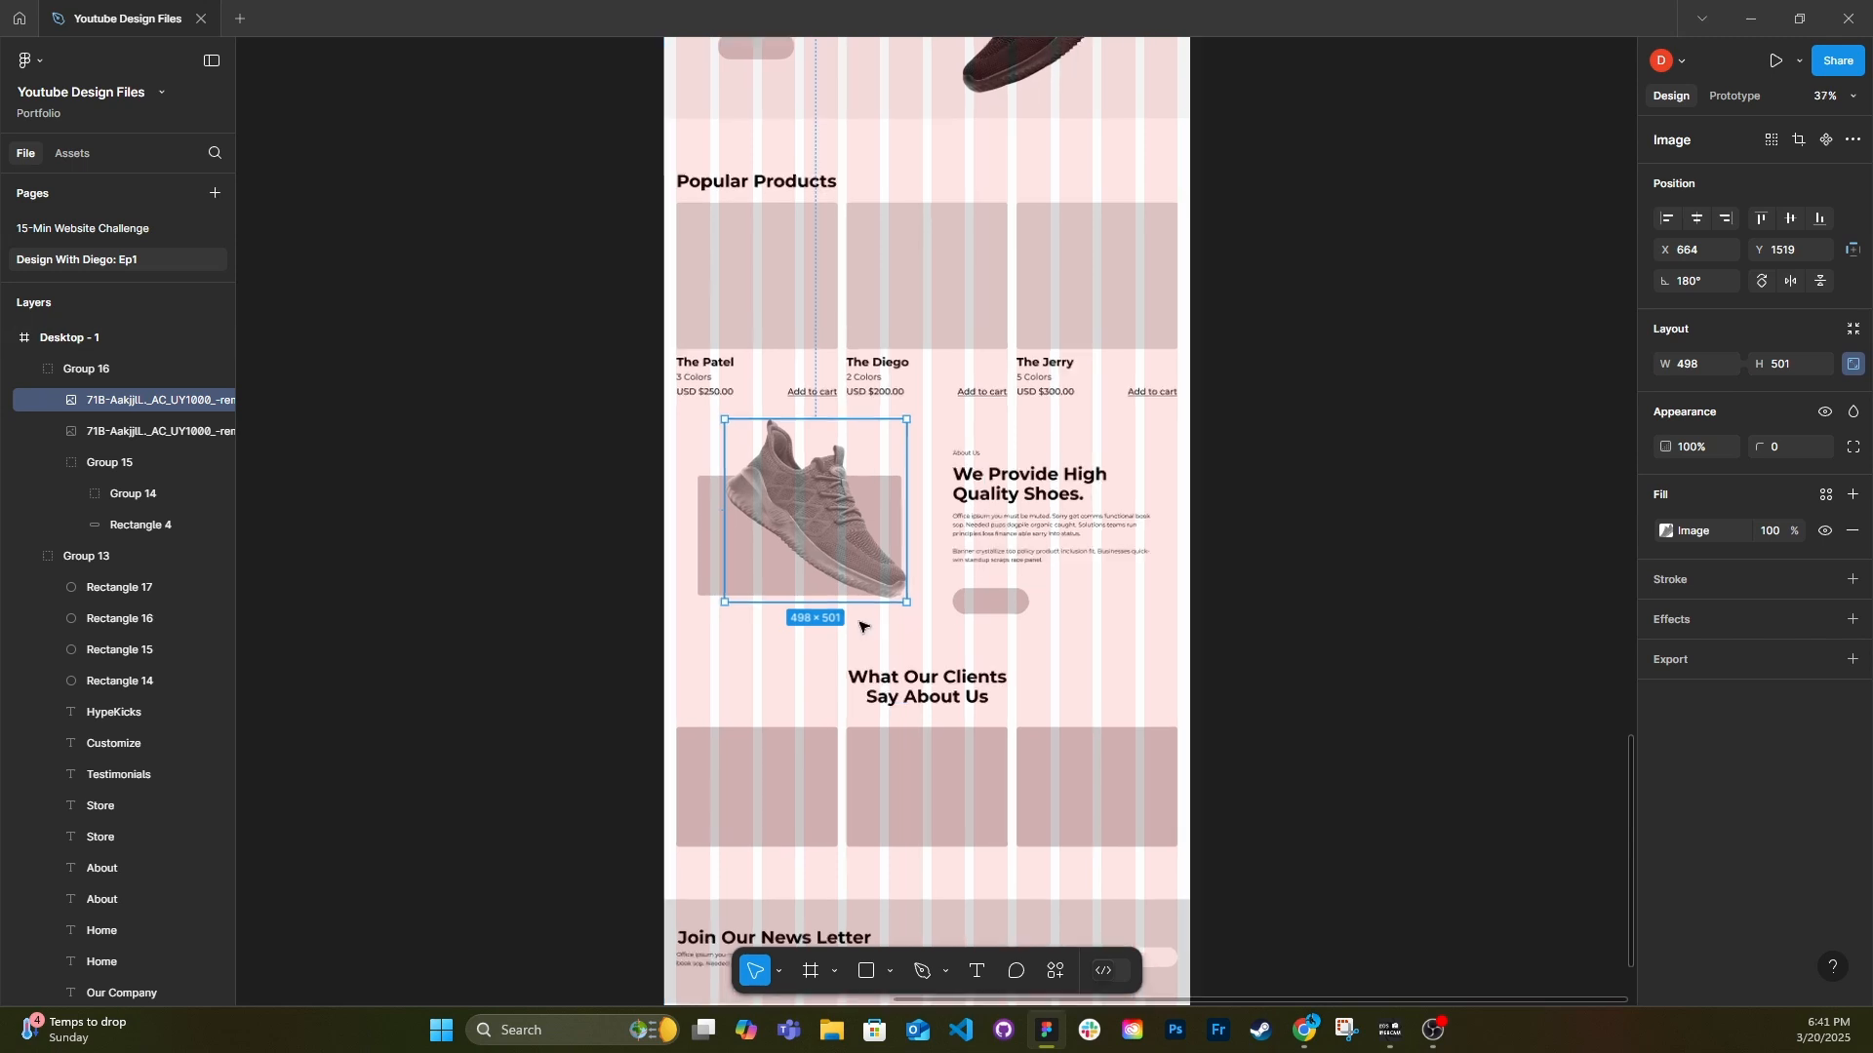
Scale the About Us shoe image down to 442 x 445 over its placeholder.
scroll(858, 614, up, 3)
mouse_move(916, 510)
mouse_down()
mouse_move(829, 508)
mouse_move(884, 508)
mouse_up()
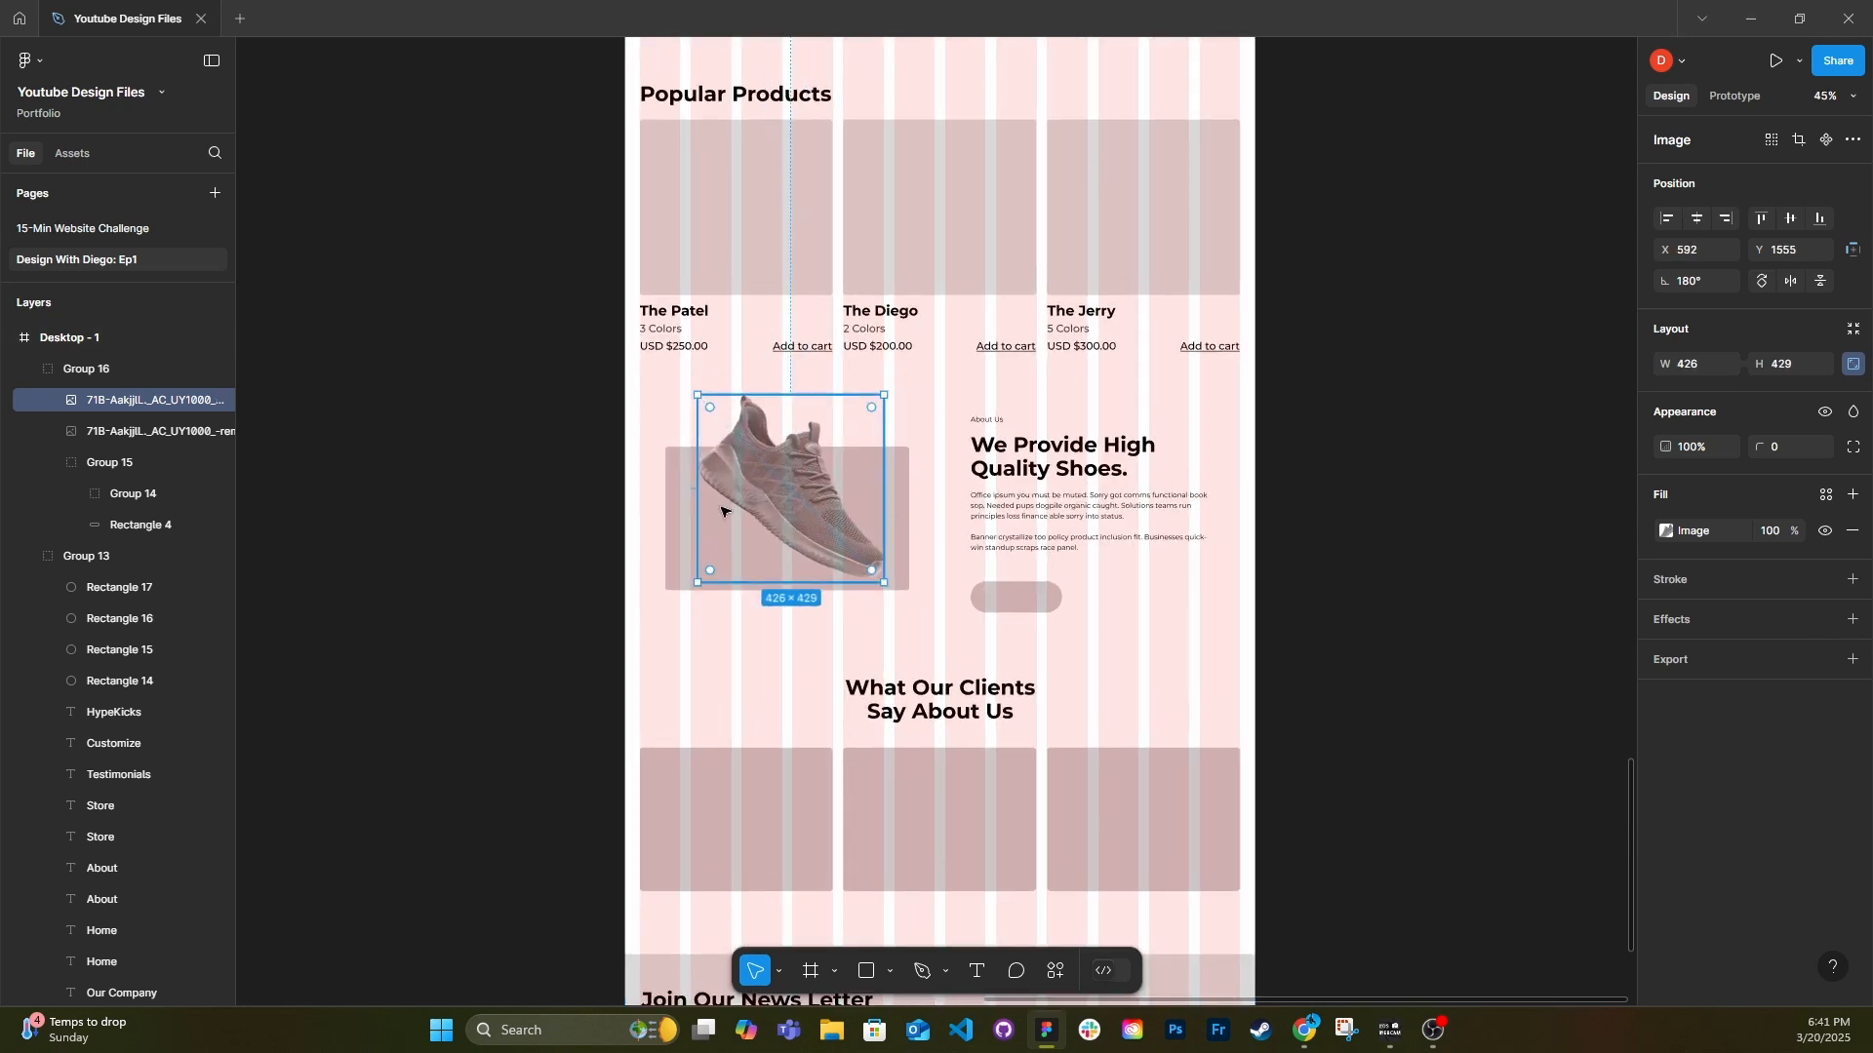
drag(700, 503, 694, 504)
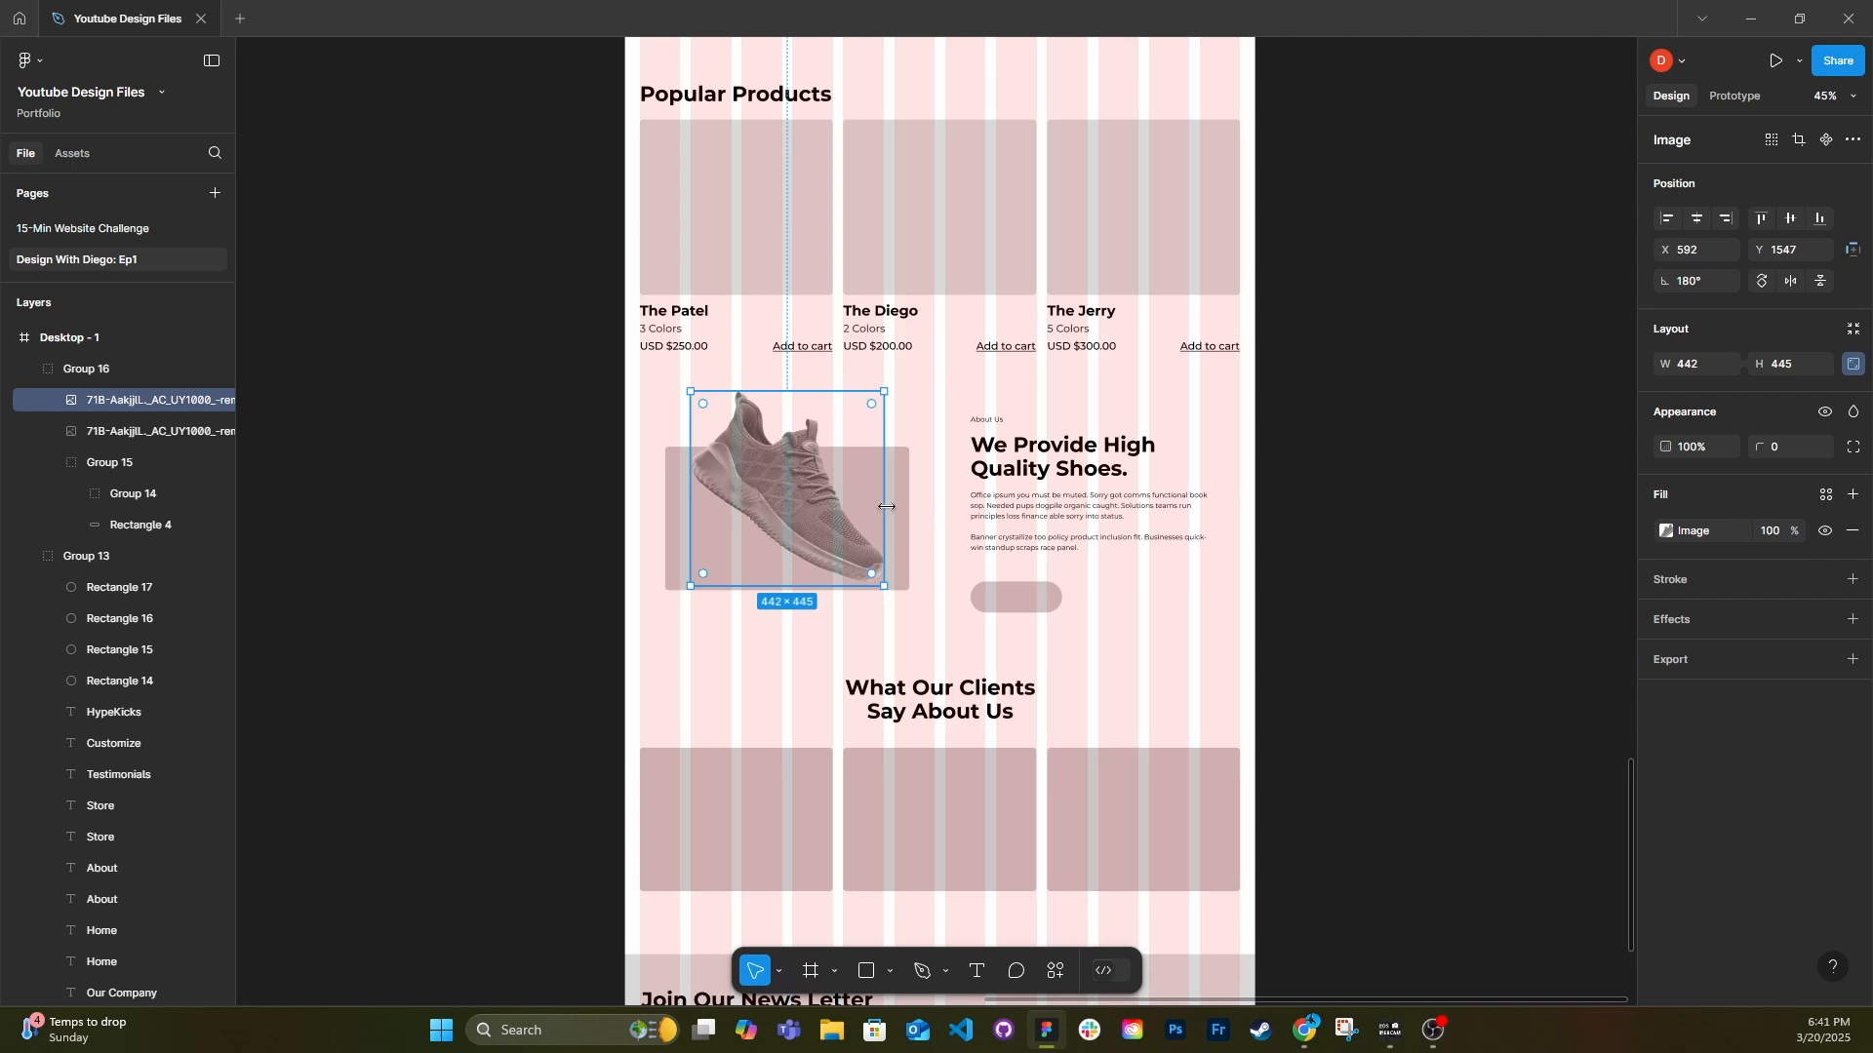
Resize the grey placeholder behind the About Us shoe to 442 x 212 under the shoe's lower half.
click(887, 506)
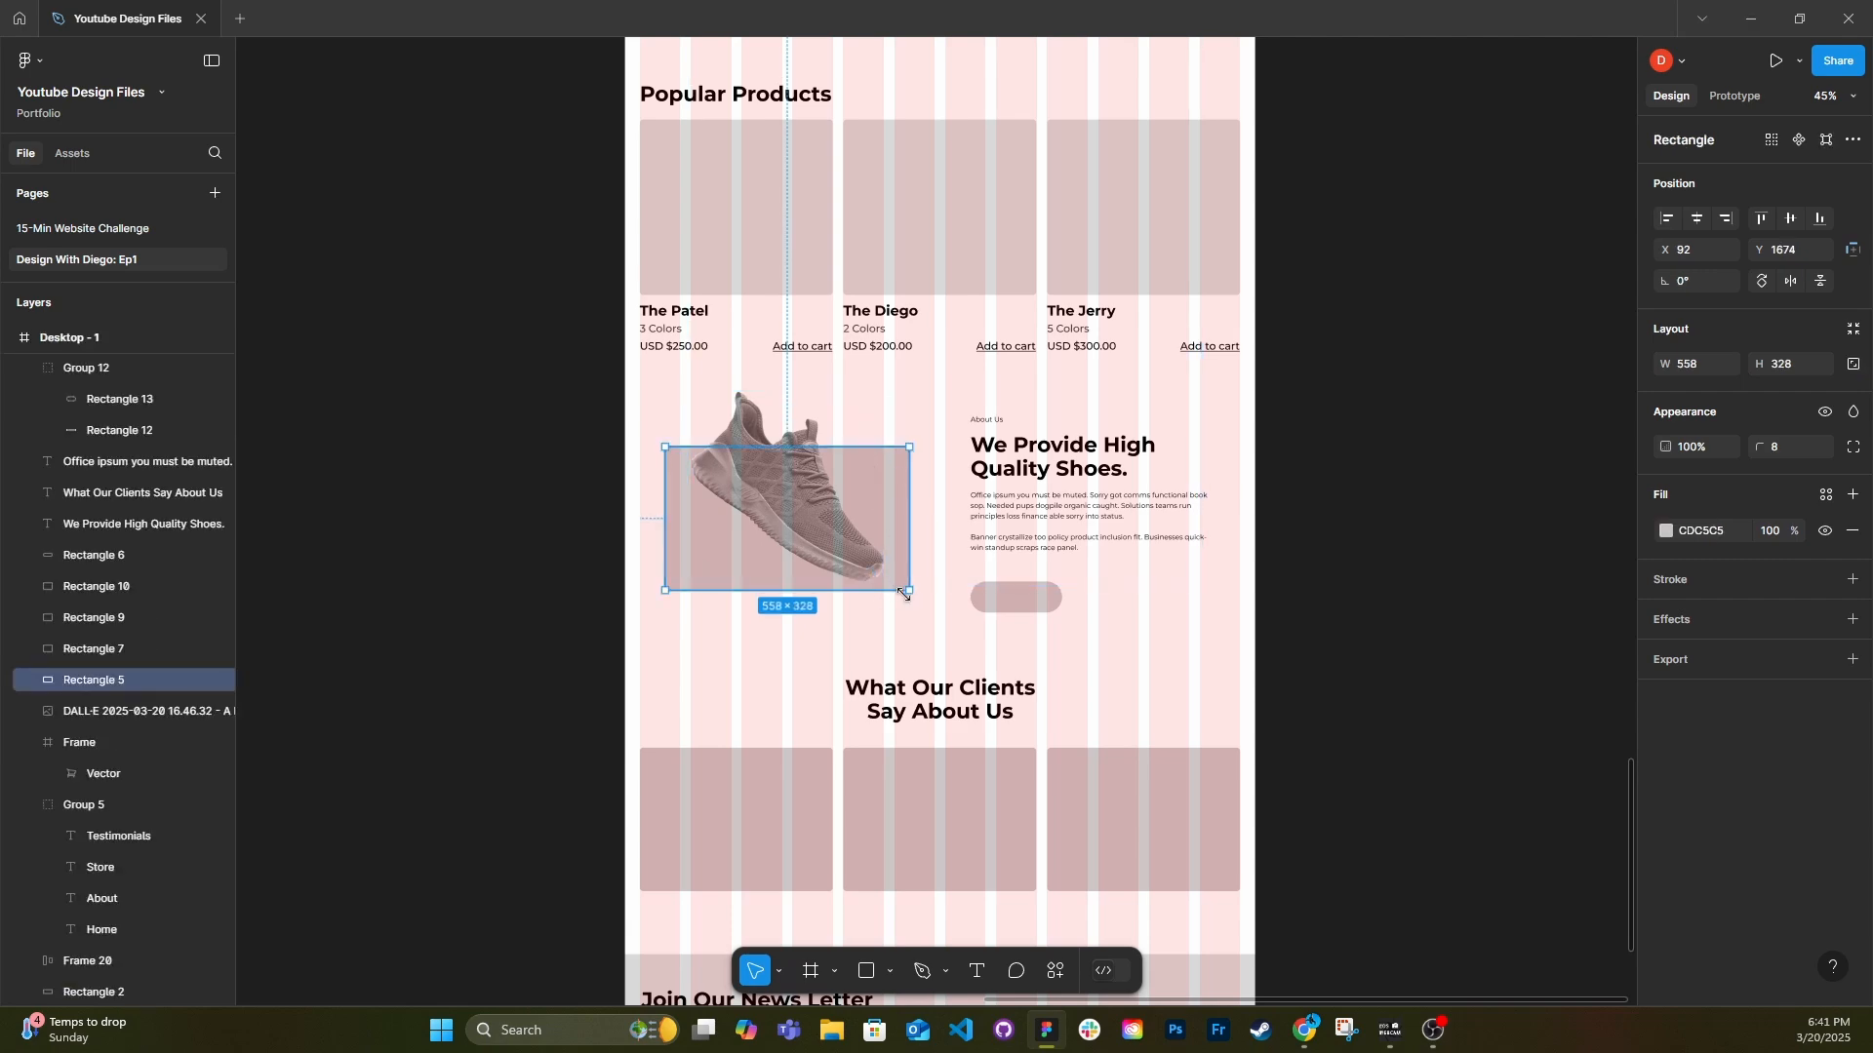
drag(844, 448, 876, 543)
ctrl+scroll(895, 554, up, 5)
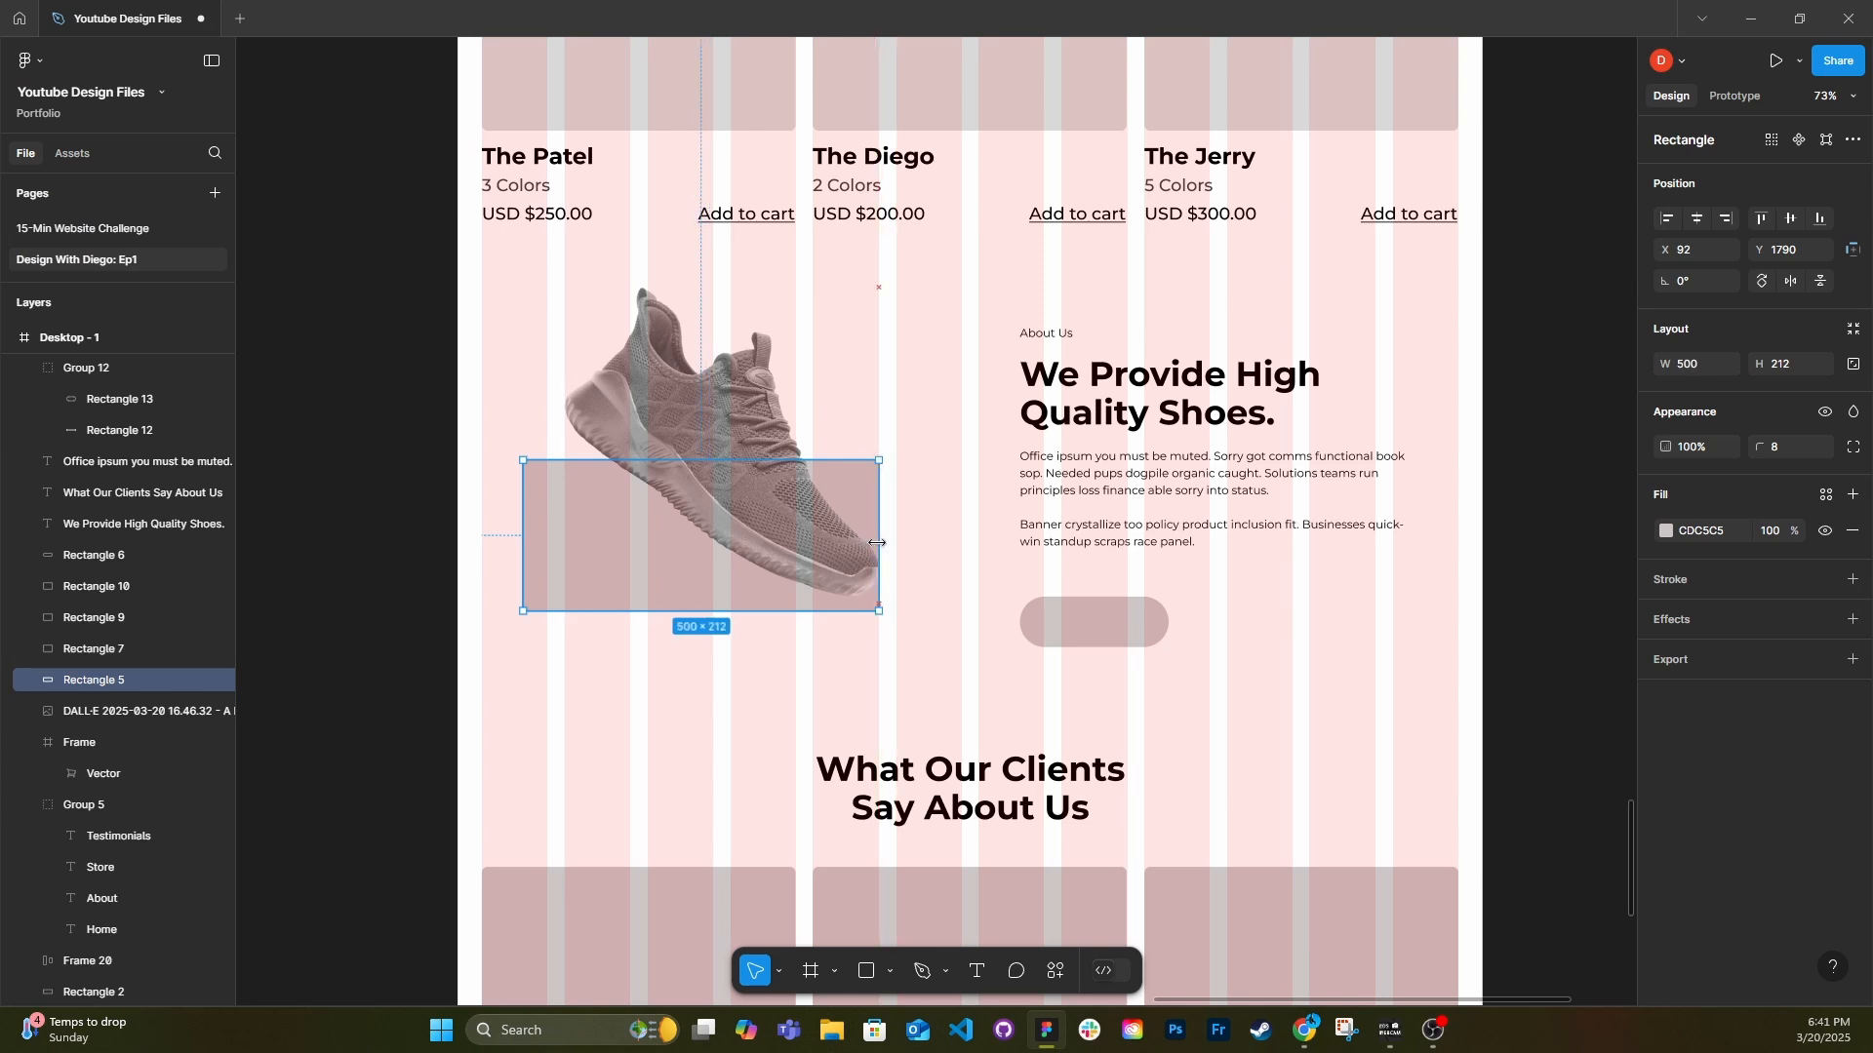
drag(522, 534, 558, 533)
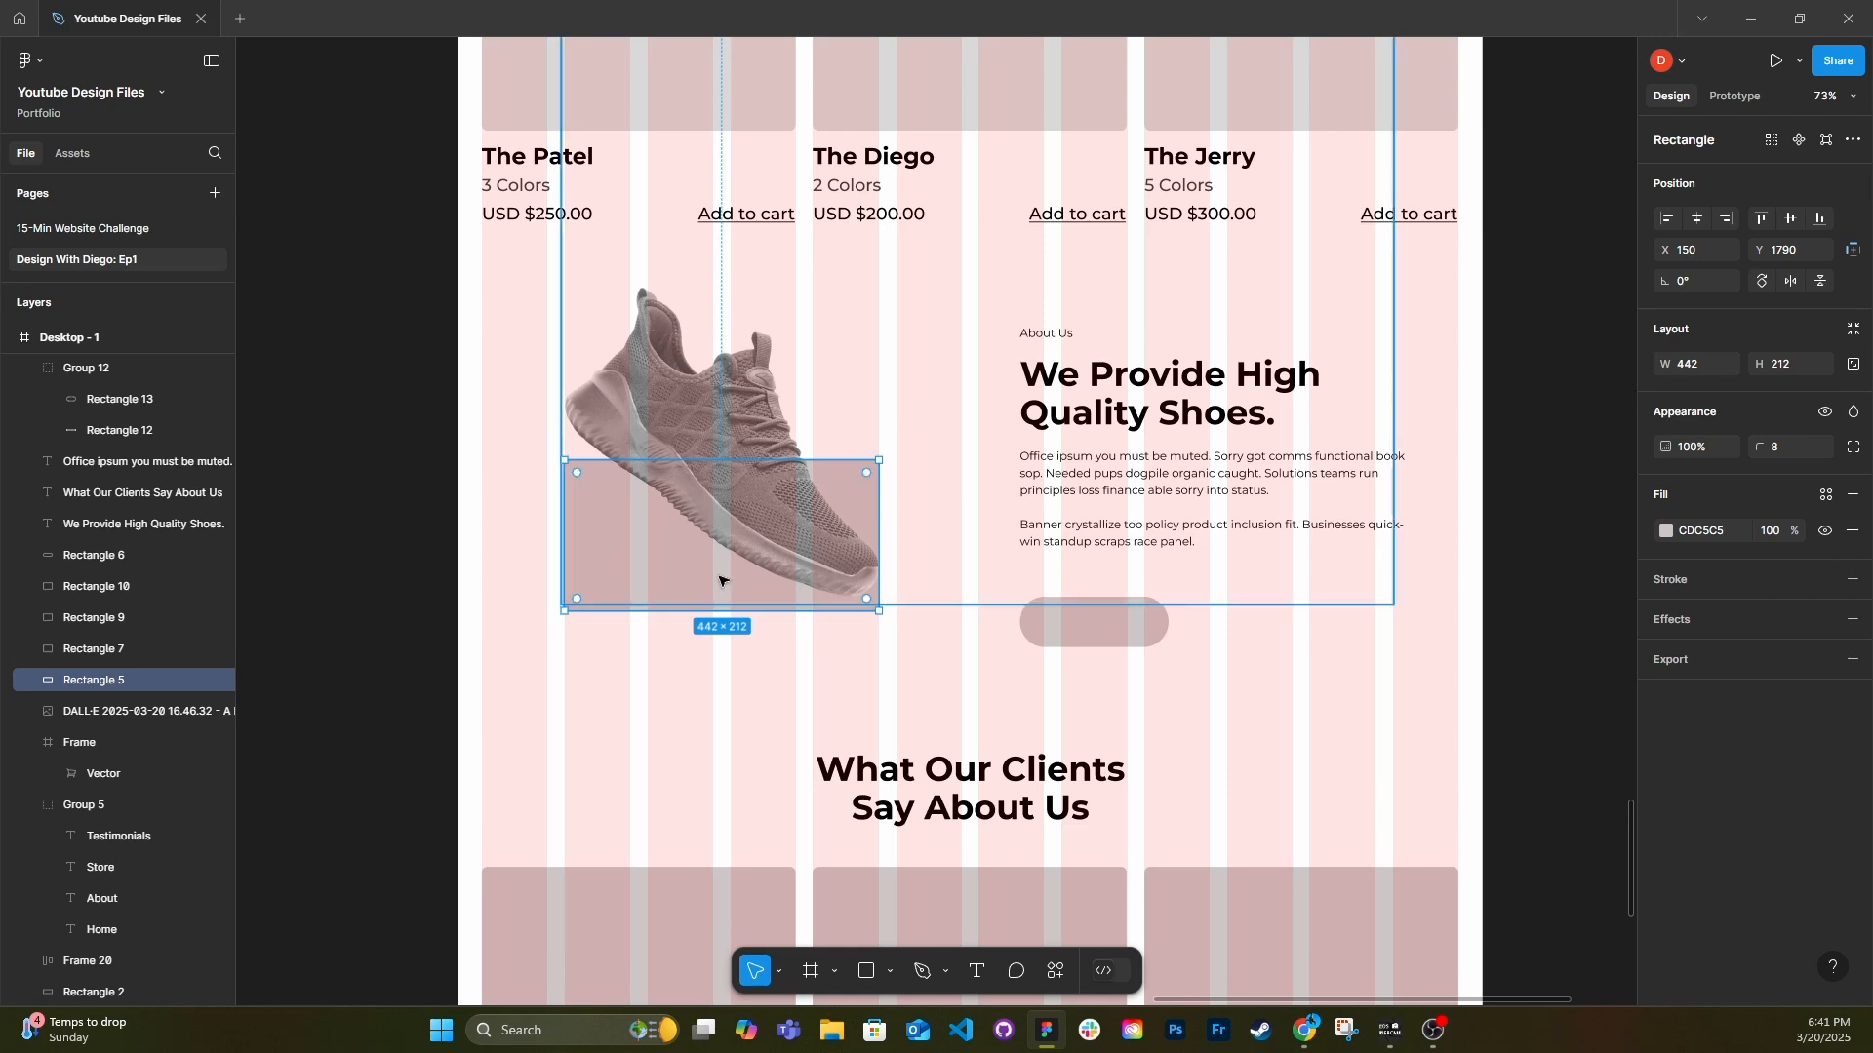
Apply a layer blur of 70 to the grey rectangle behind the shoe as a soft shadow.
click(1852, 620)
click(1719, 655)
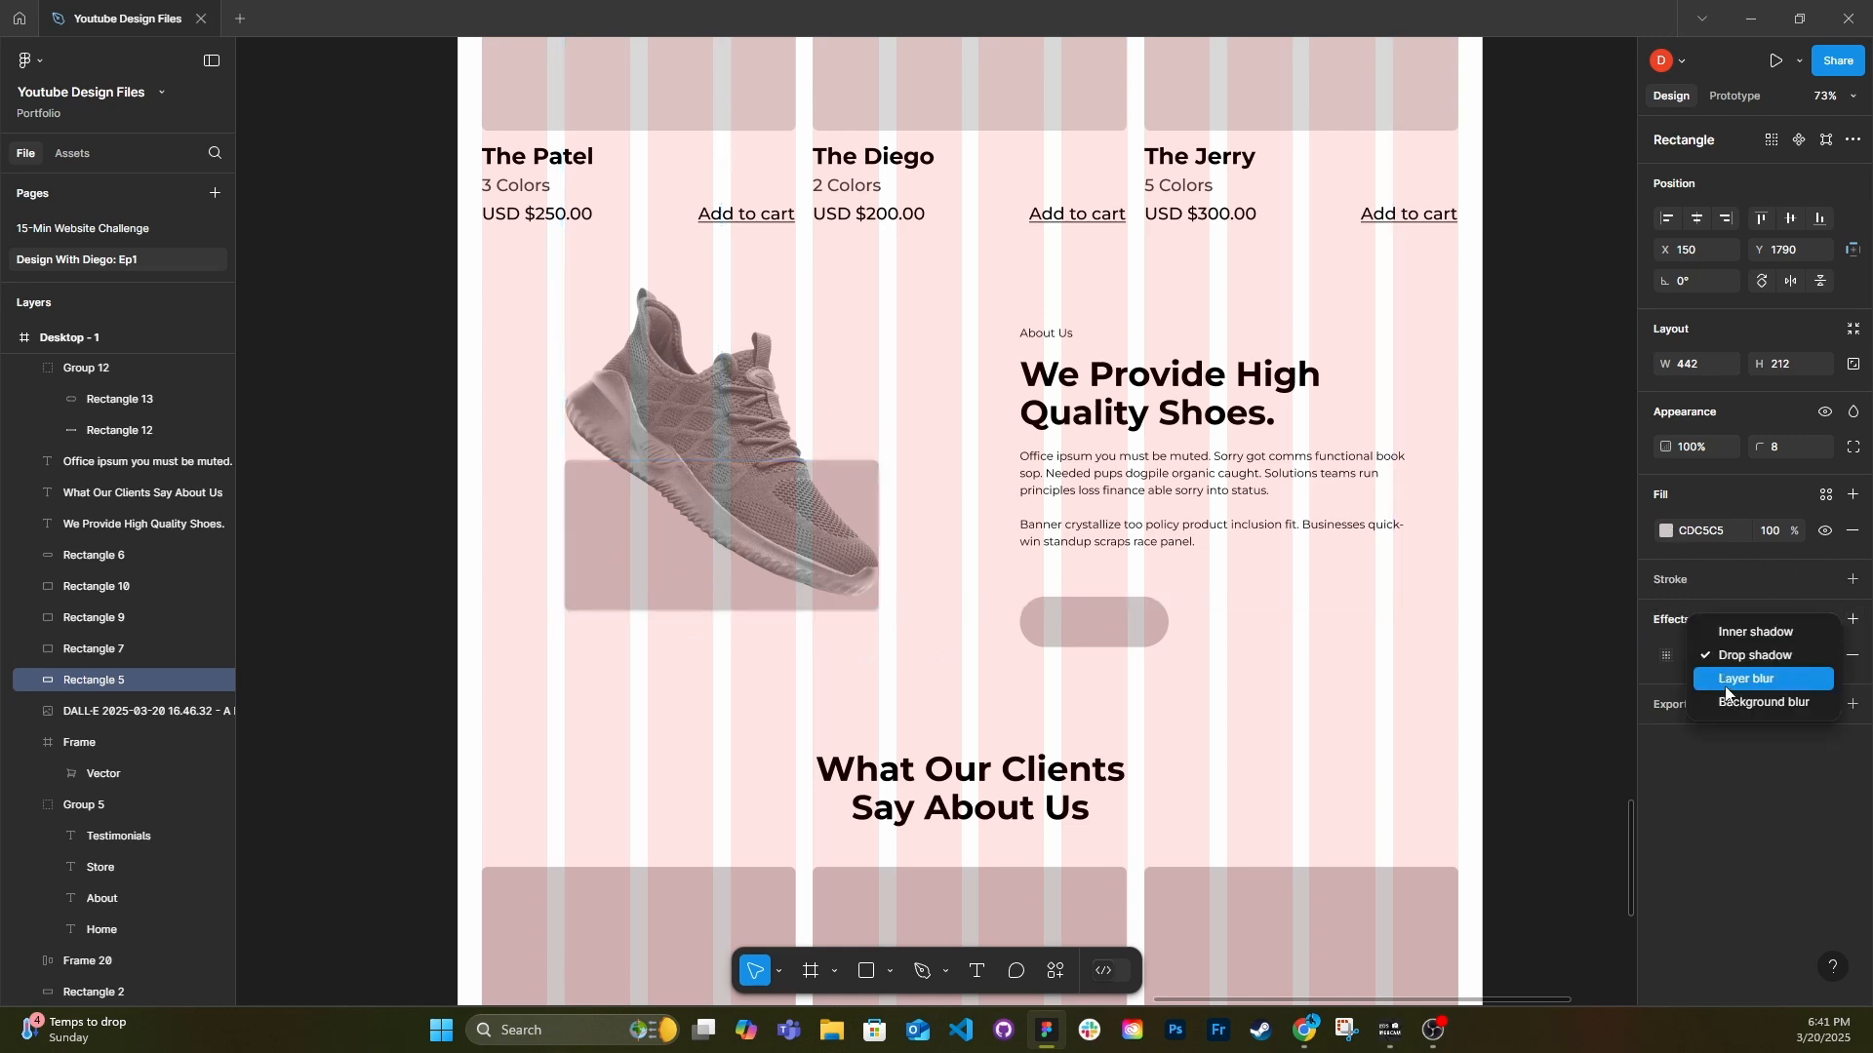
click(1719, 677)
click(1665, 658)
drag(1502, 702, 1728, 693)
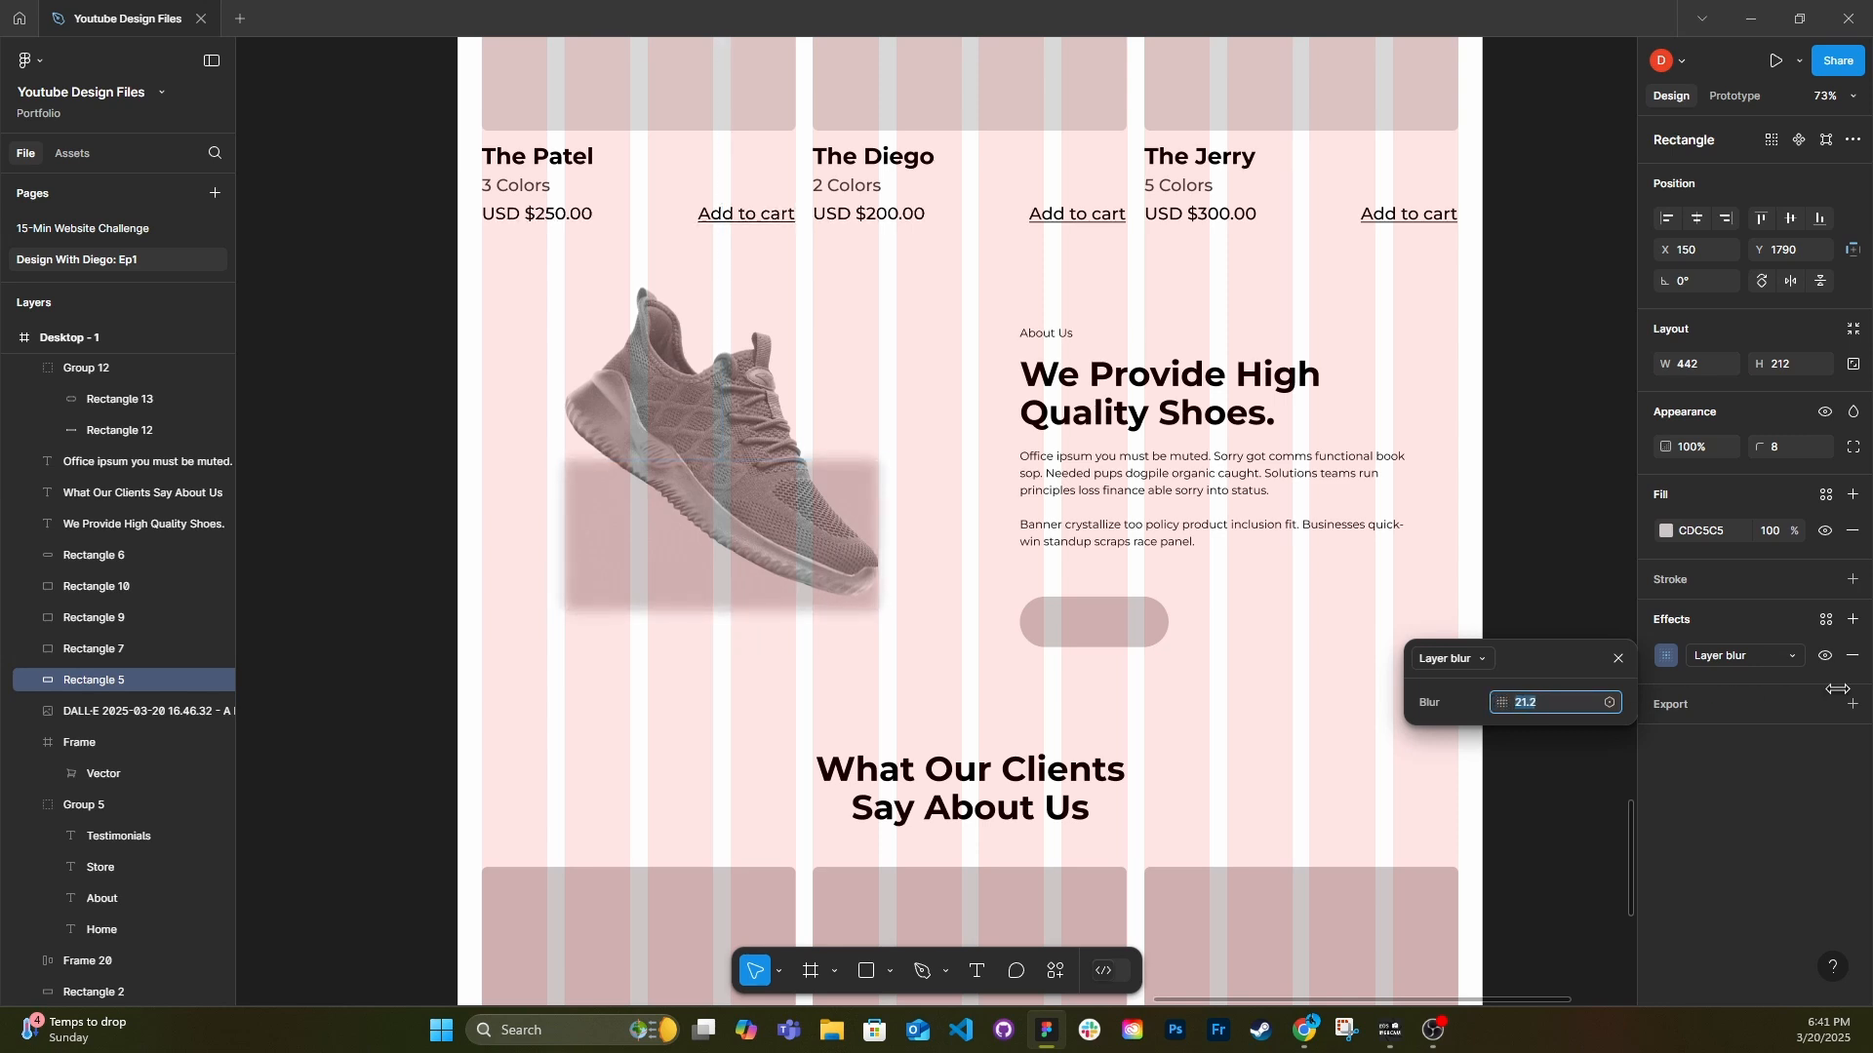
drag(1854, 689, 443, 725)
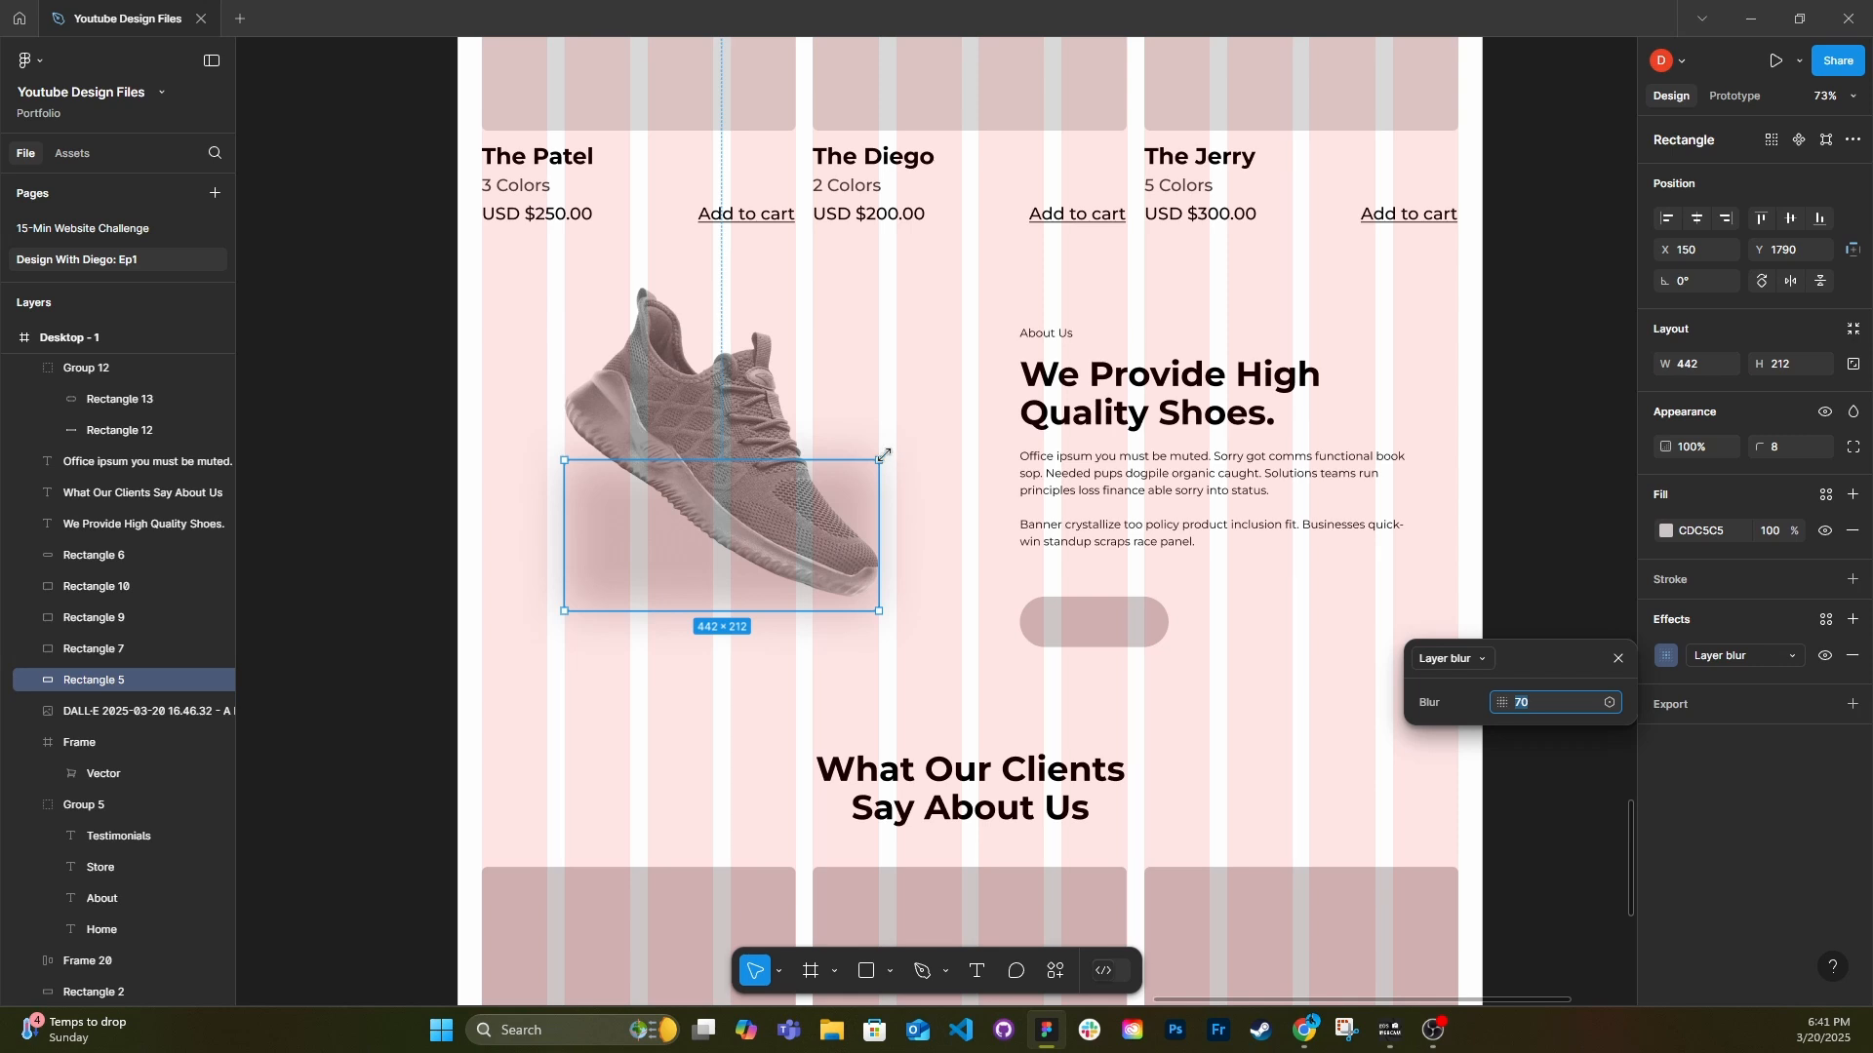
Rotate the blurred shadow rectangle to -19.7° along the shoe's sole and shrink it to about 412 x 179.
drag(889, 450, 971, 503)
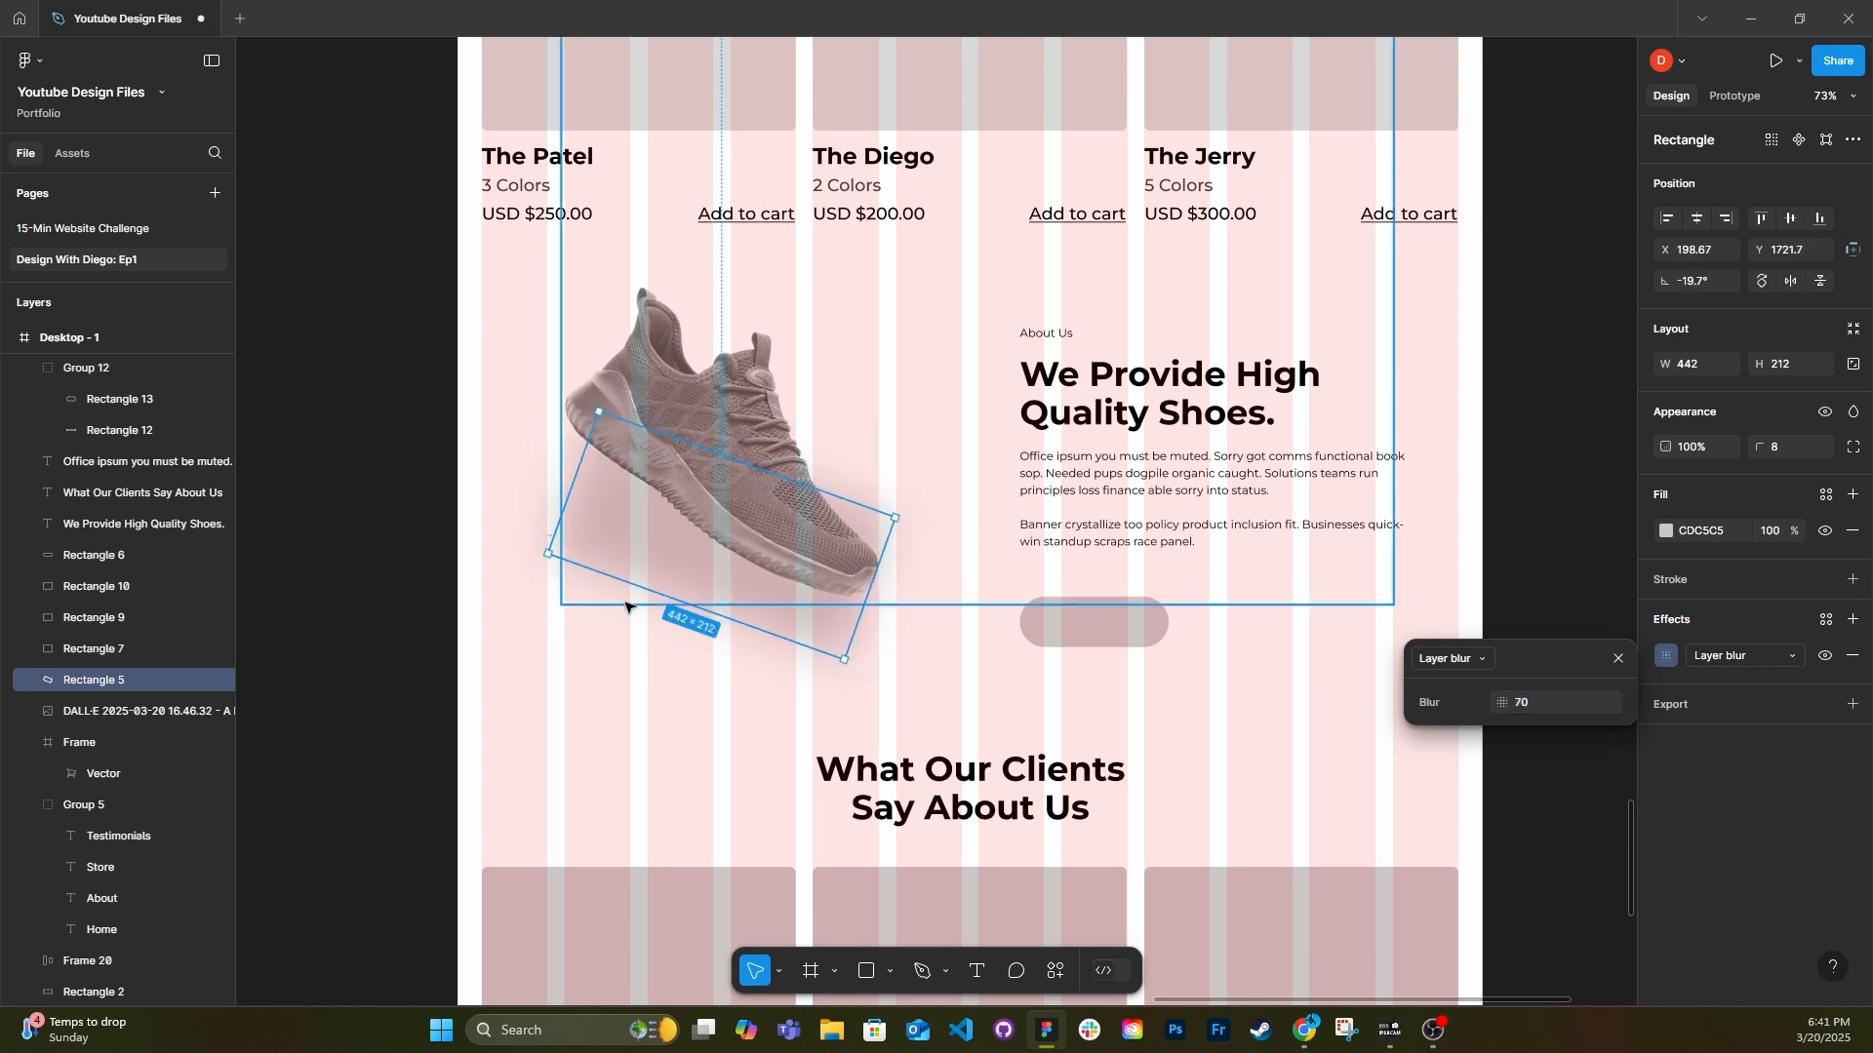
click(398, 593)
click(786, 645)
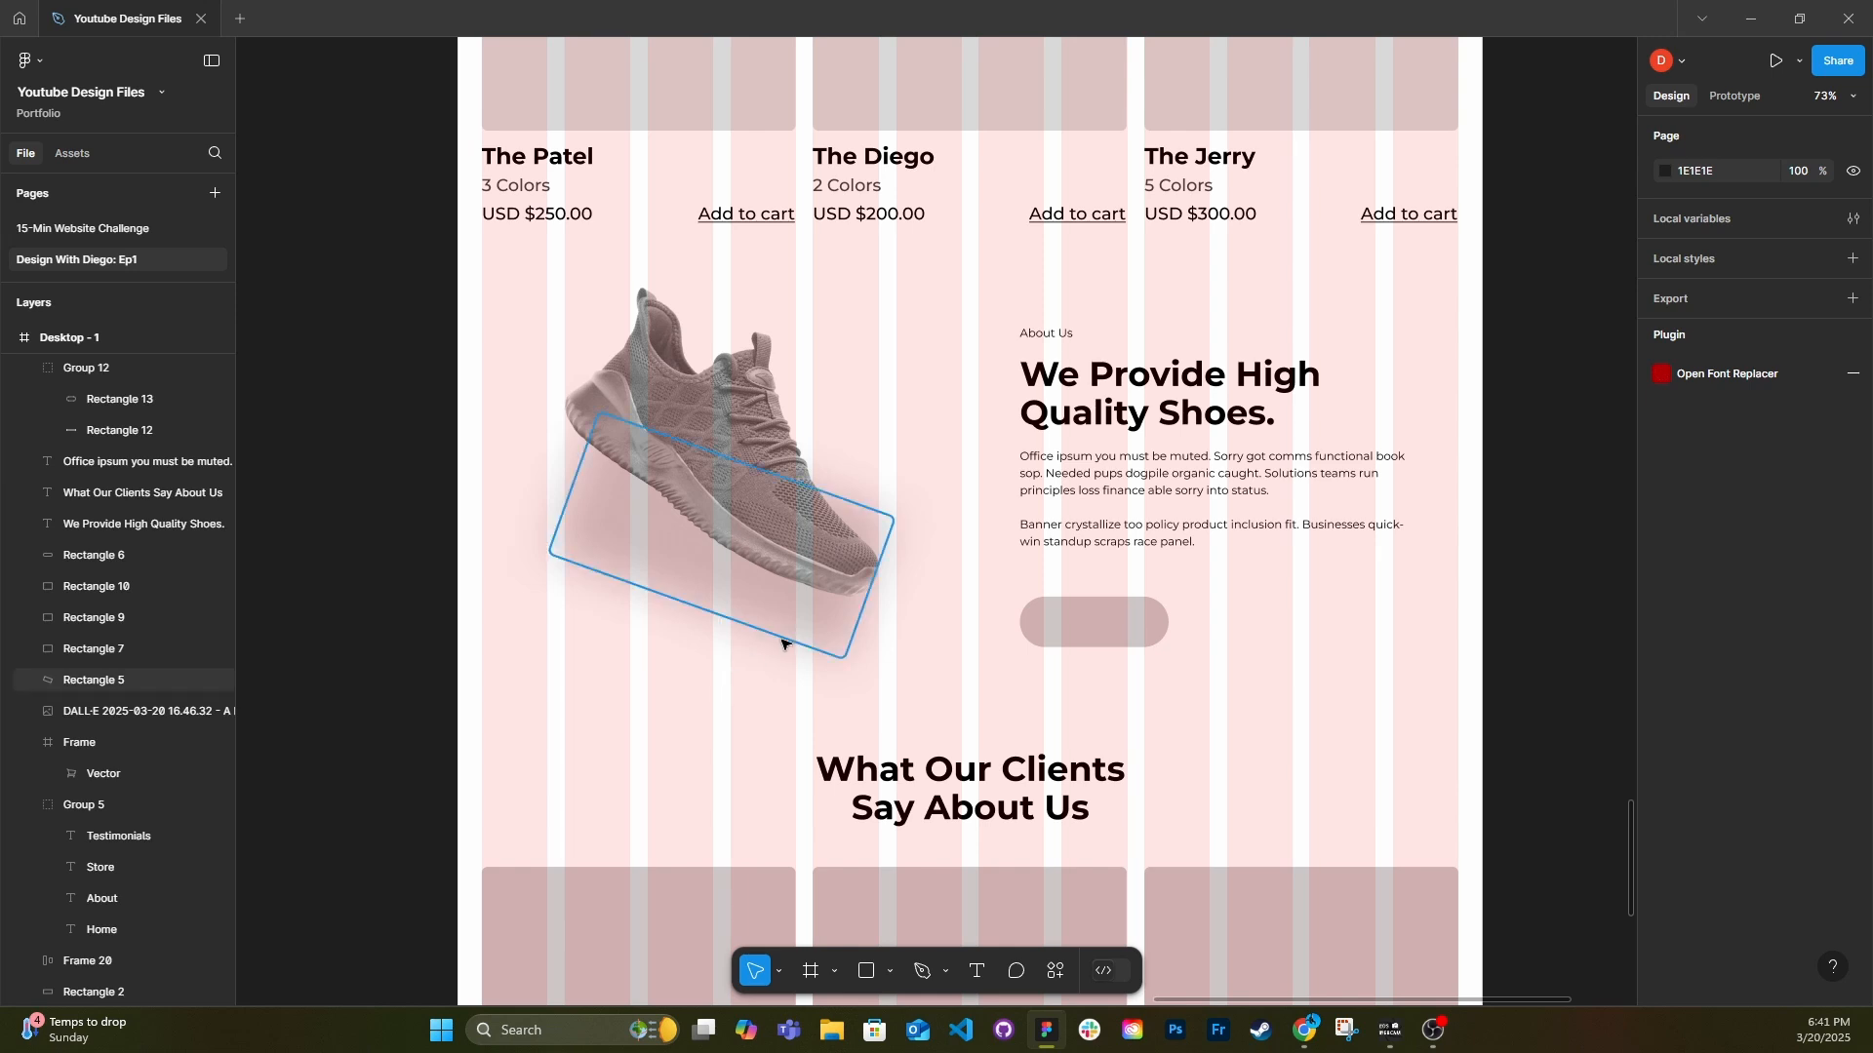
drag(846, 661, 832, 633)
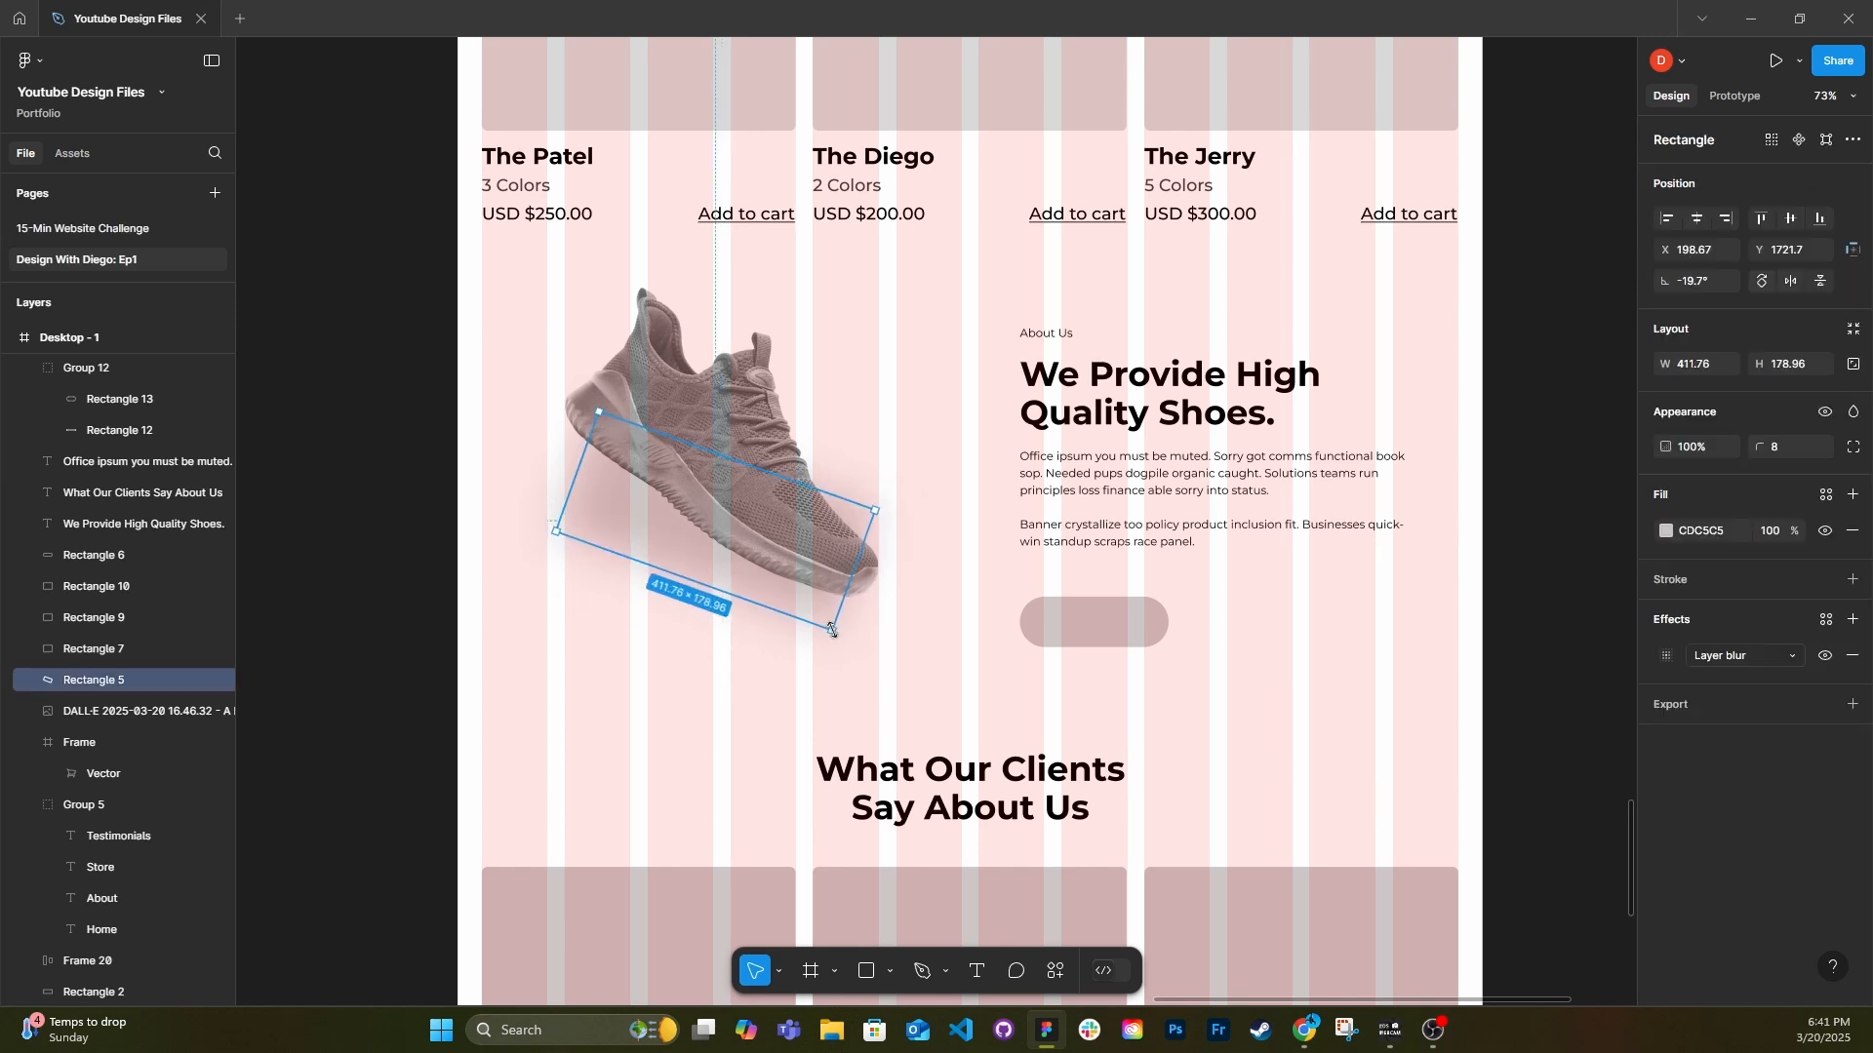
click(732, 711)
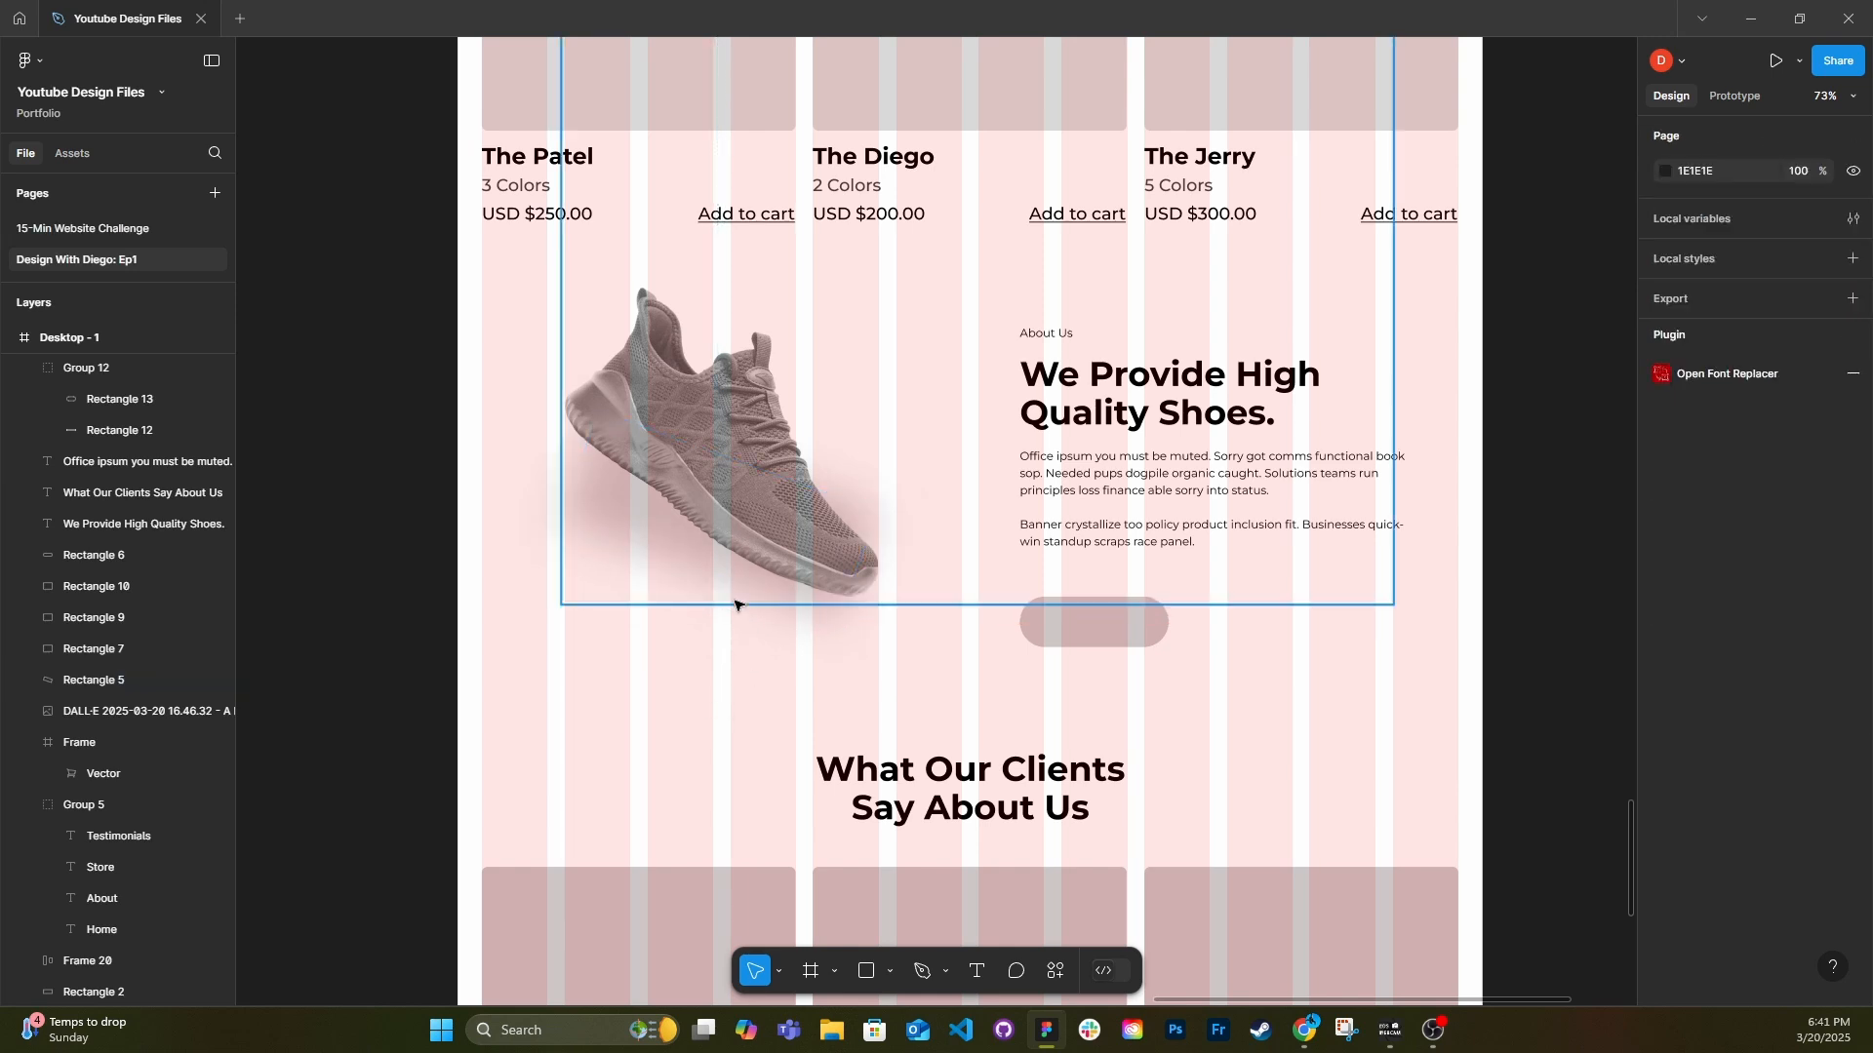
Try moving the About Us shoe image slightly lower without its shadow, and undo the move.
scroll(734, 605, down, 2)
scroll(703, 744, down, 2)
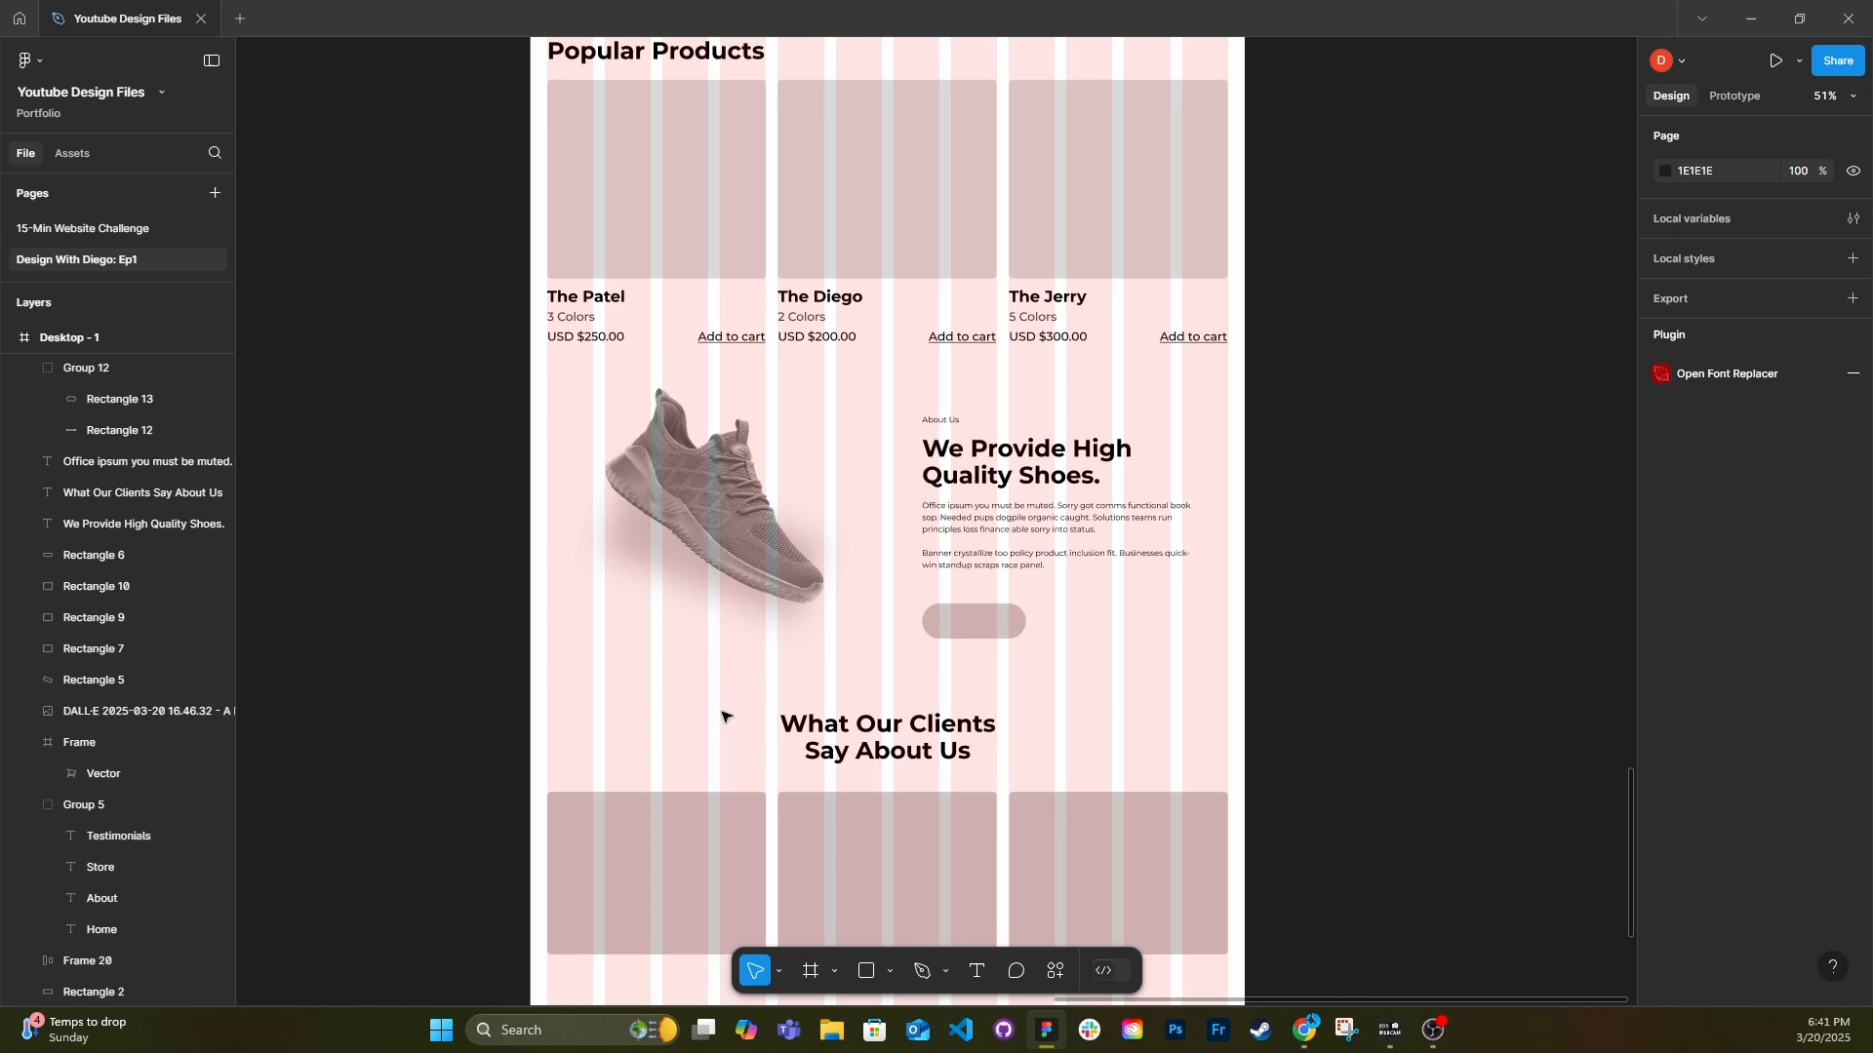
click(729, 577)
double_click(680, 567)
drag(685, 553, 685, 563)
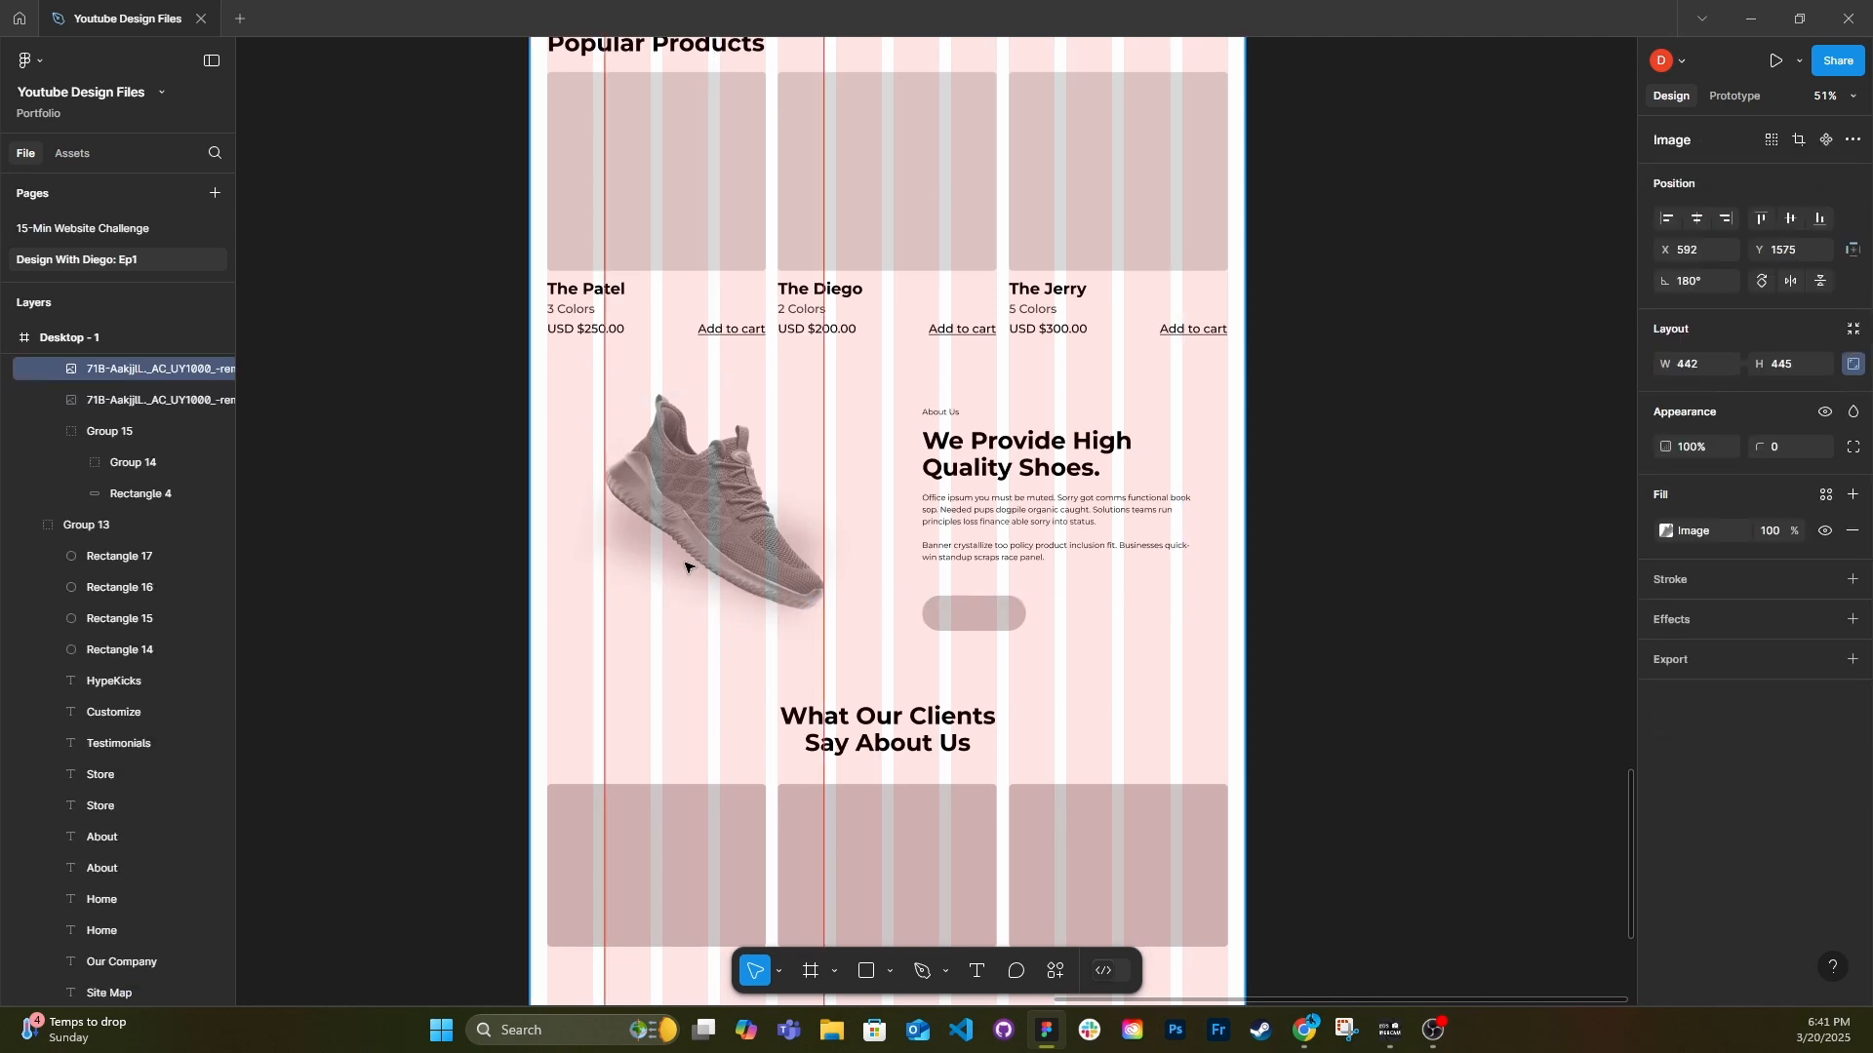
key(ctrl+z)
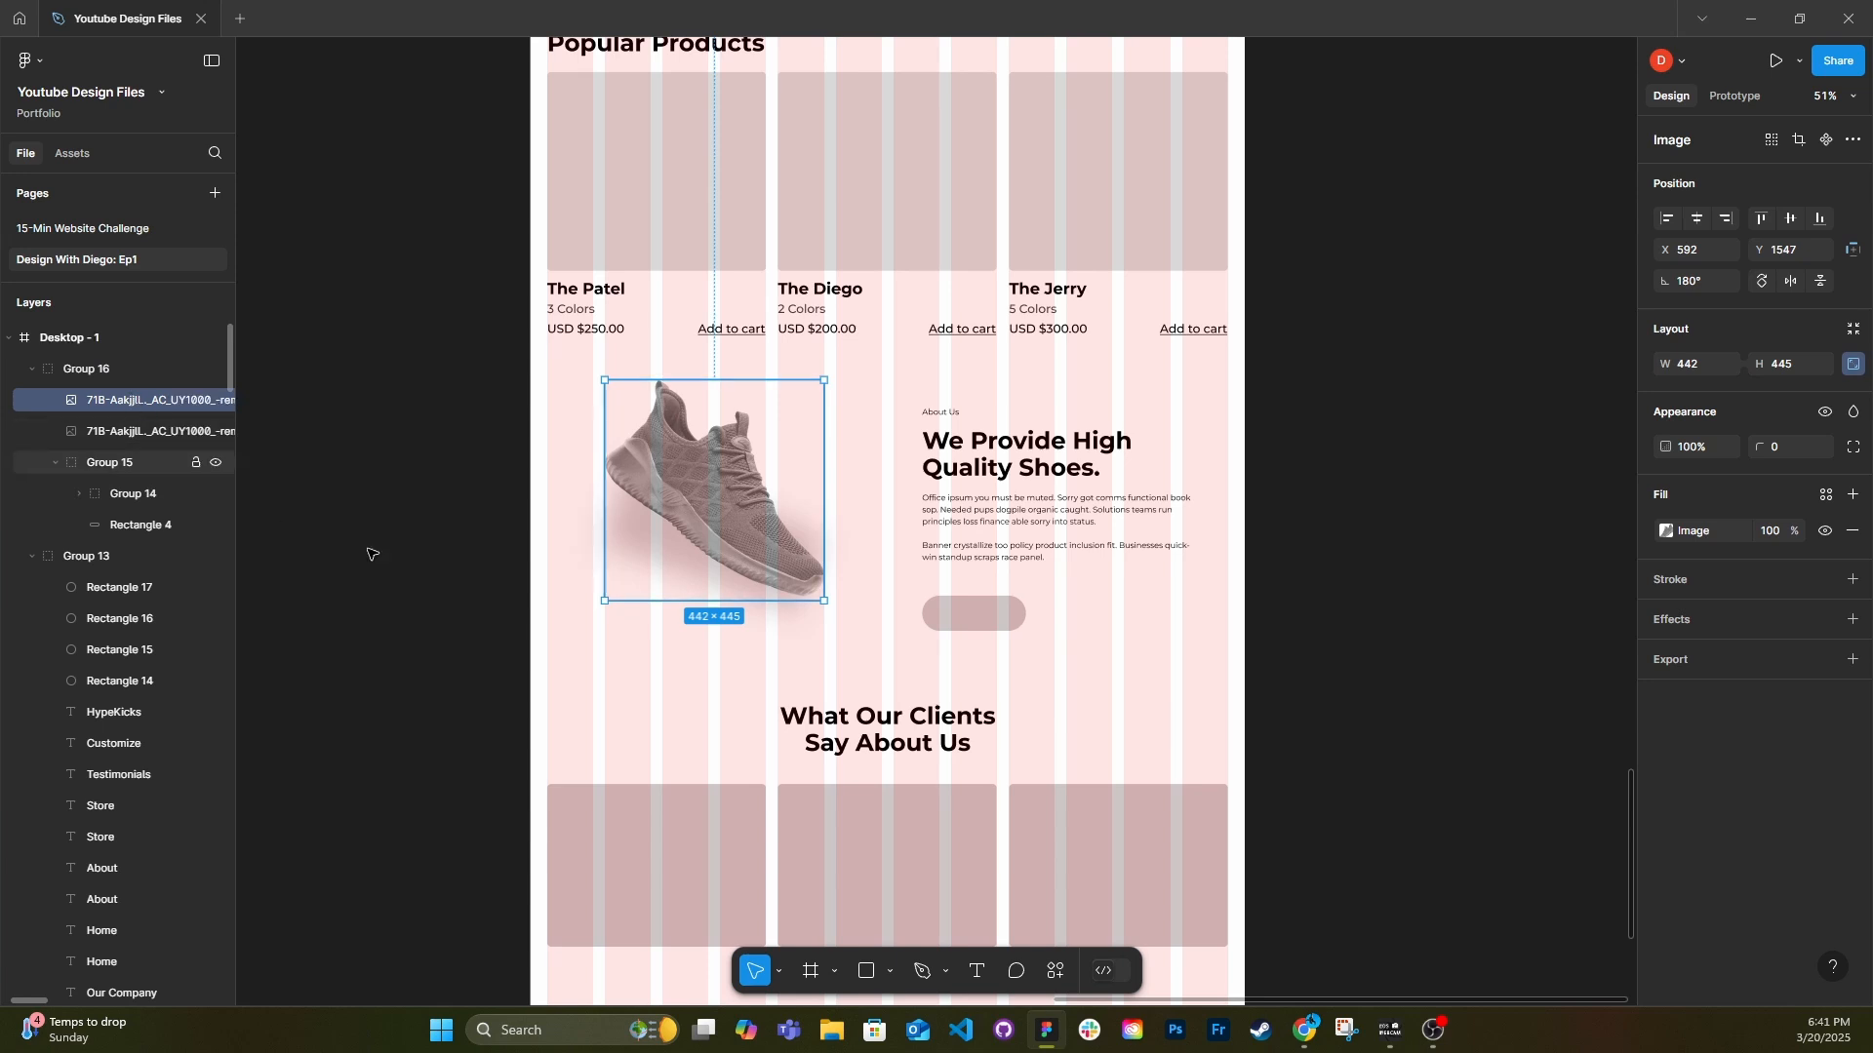
Move the About Us shoe and its blurred shadow slightly lower together, and hide the page's 12-column layout grid.
drag(690, 553, 743, 549)
shift+click(782, 598)
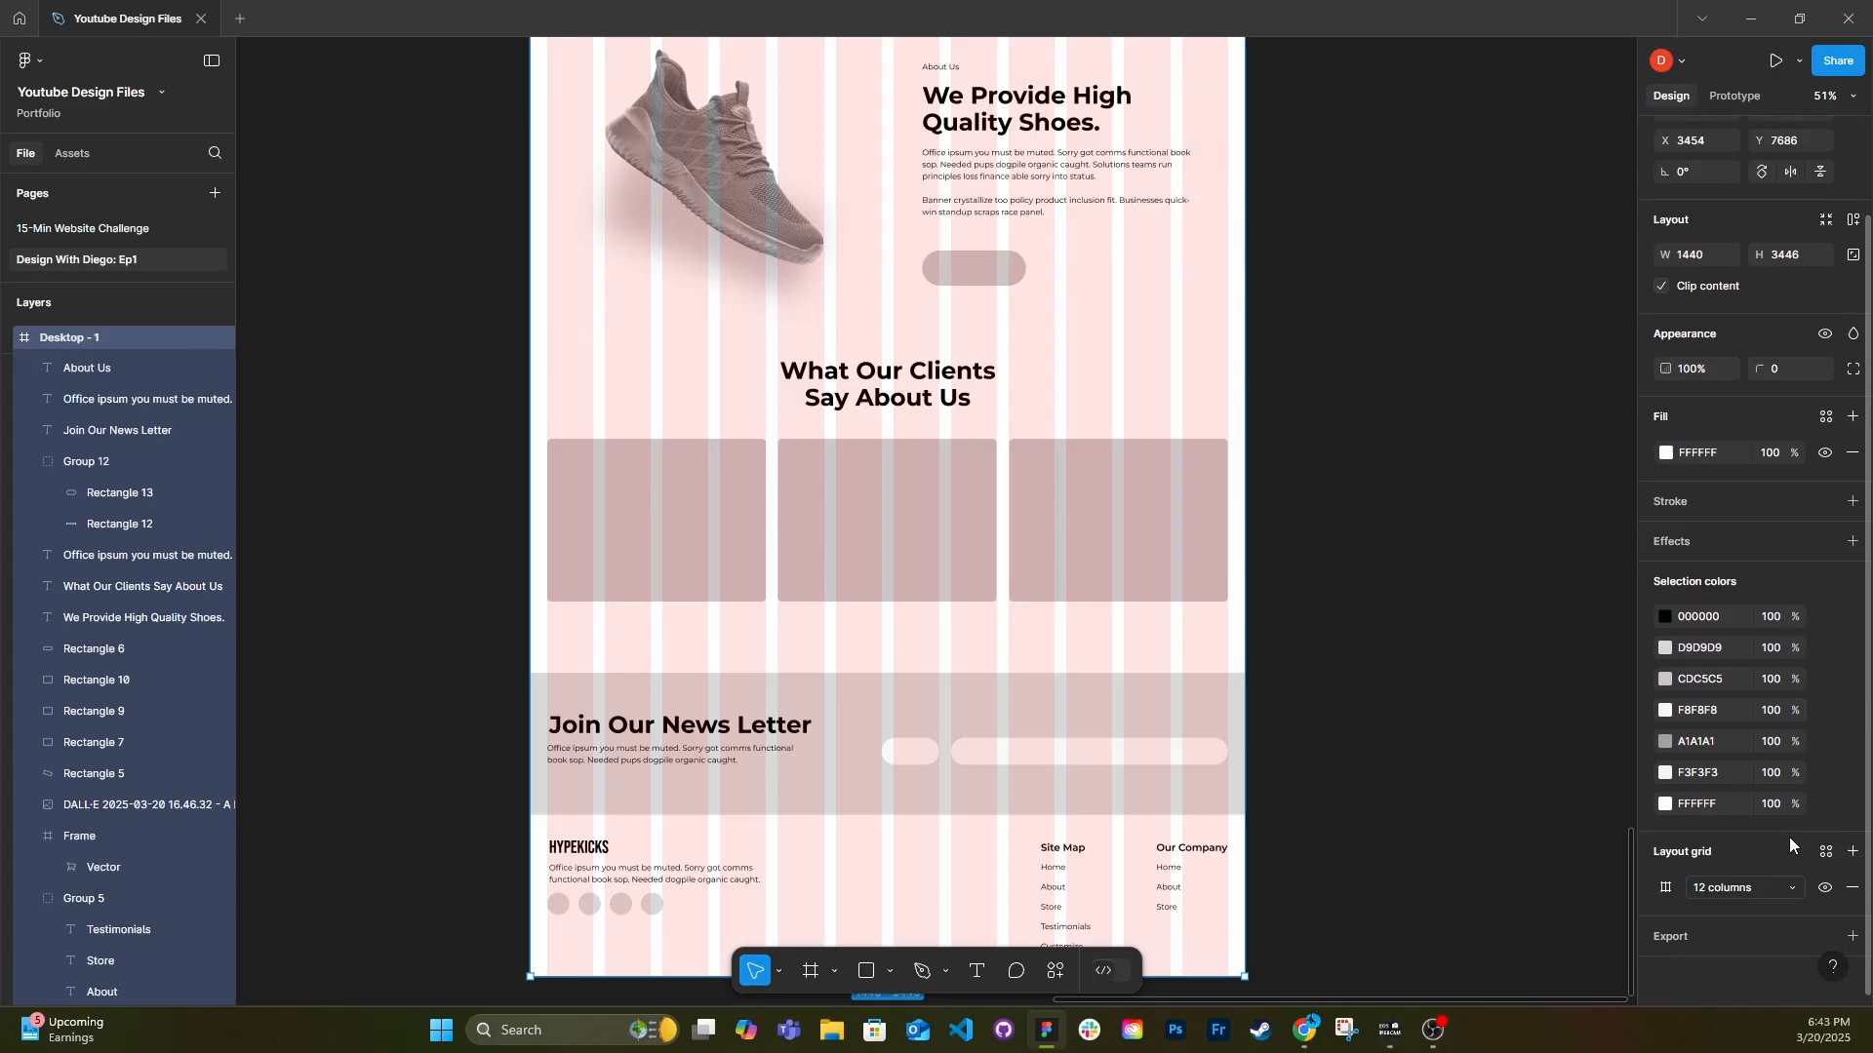
click(1826, 890)
scroll(1133, 618, down, 2)
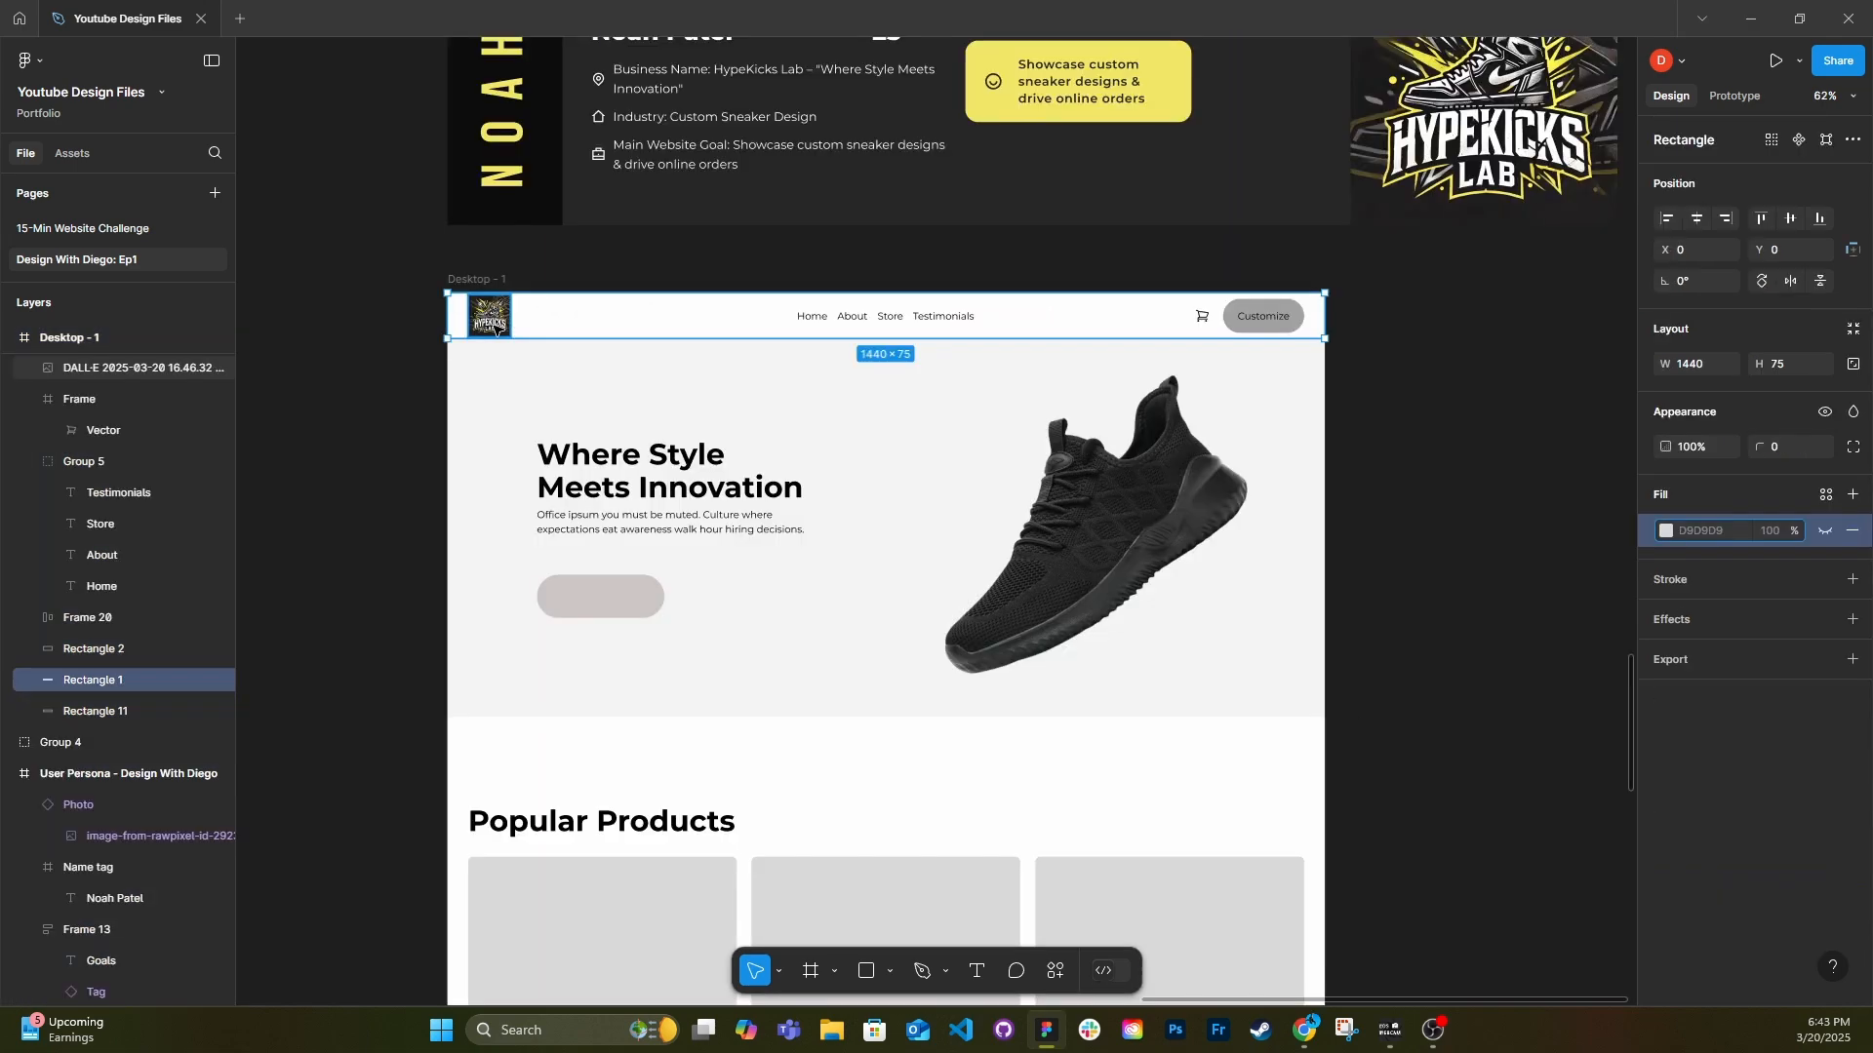
Fill the header bar rectangle with the dark canvas colour sampled from beside the page frame.
scroll(498, 326, up, 10)
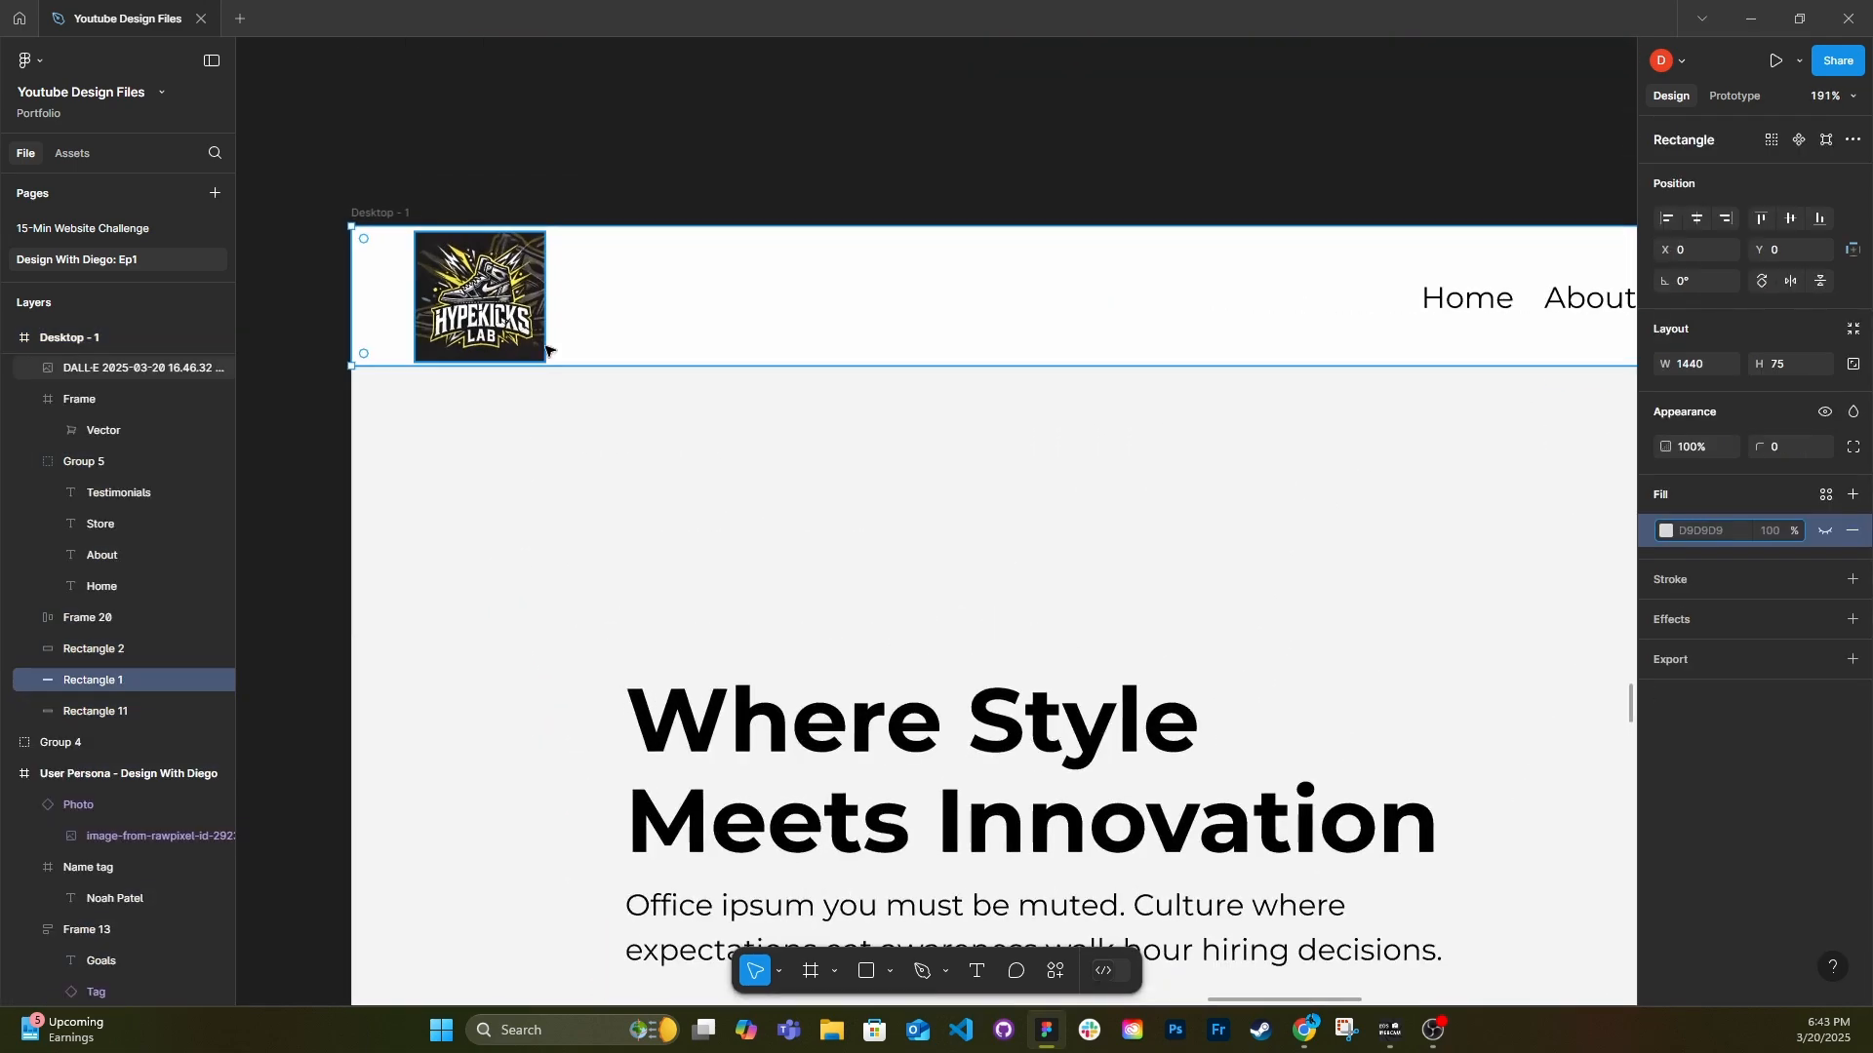
scroll(322, 347, down, 5)
click(1666, 531)
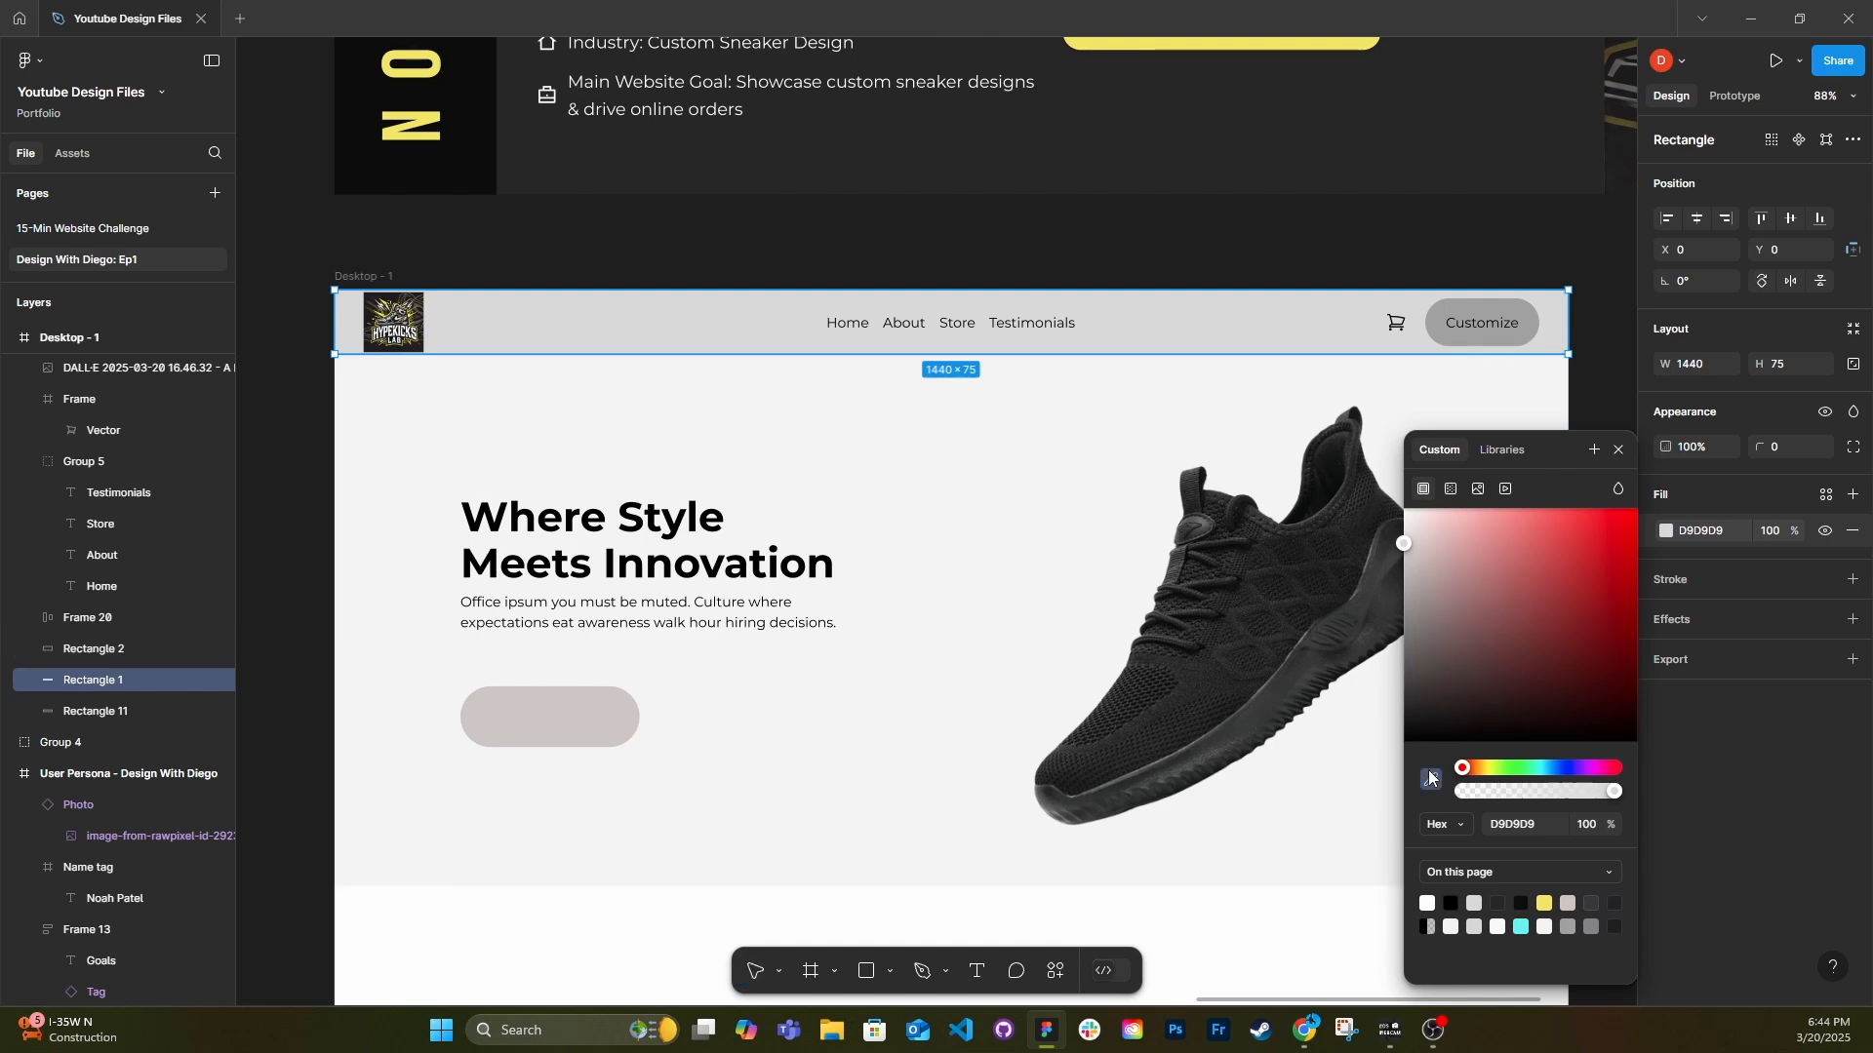
click(1430, 777)
click(320, 308)
click(320, 308)
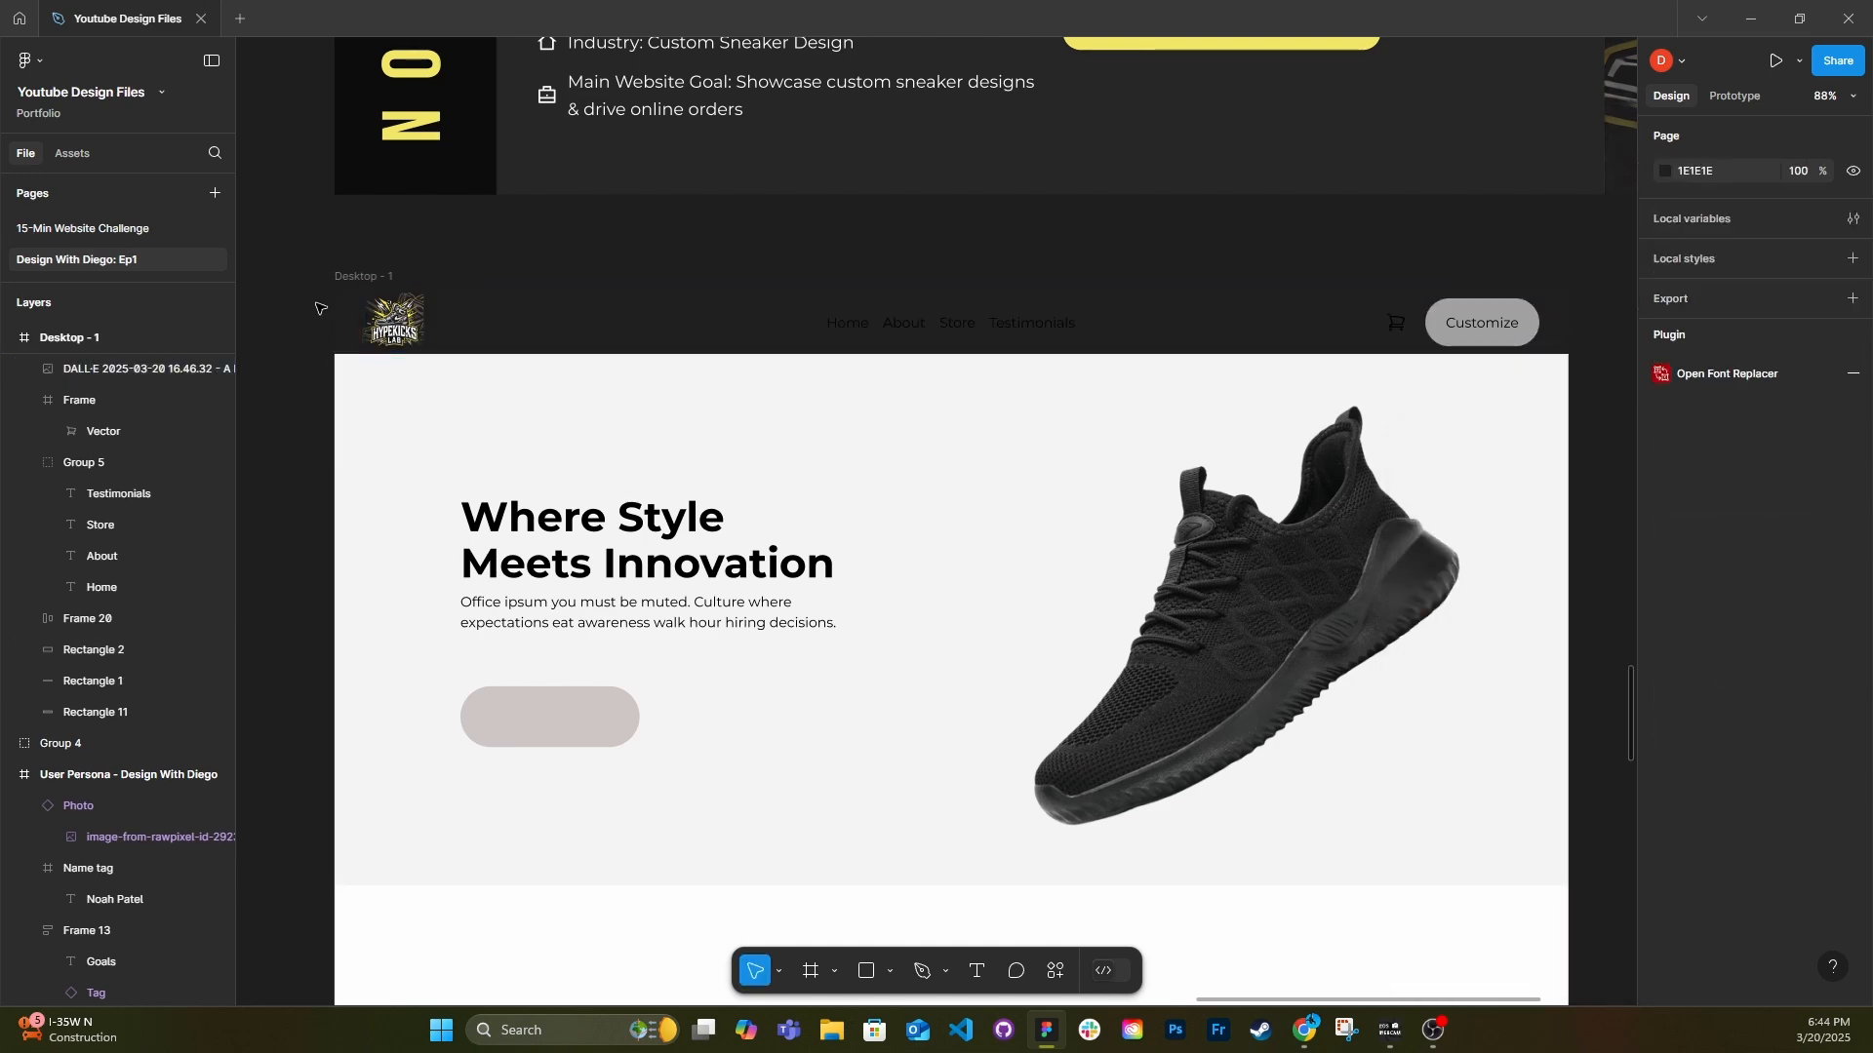
Recolor the header navigation links and cart icon to white.
click(956, 323)
shift+click(1396, 323)
click(1666, 757)
drag(1439, 551, 1404, 515)
click(1151, 243)
scroll(1014, 254, down, 2)
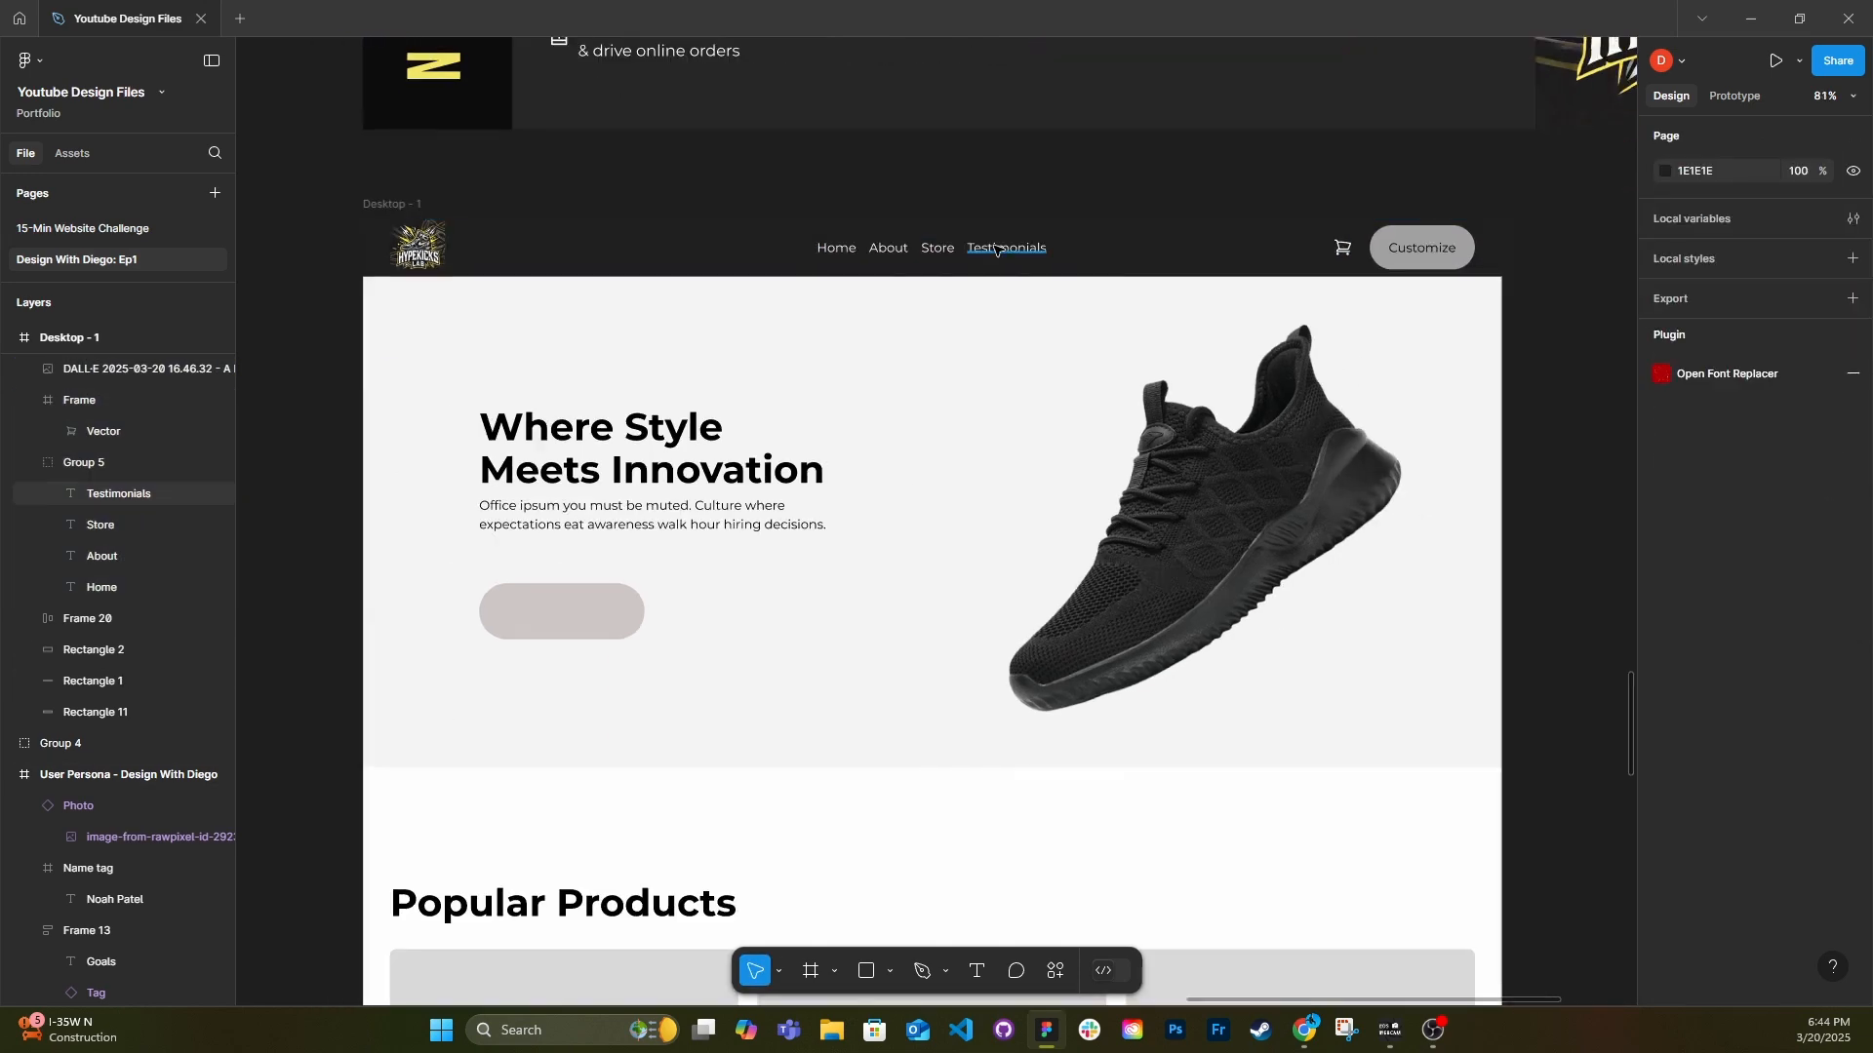
ctrl+click(996, 250)
ctrl+shift+click(937, 249)
ctrl+shift+click(887, 248)
ctrl+shift+click(837, 249)
click(1719, 626)
click(1722, 618)
double_click(1343, 248)
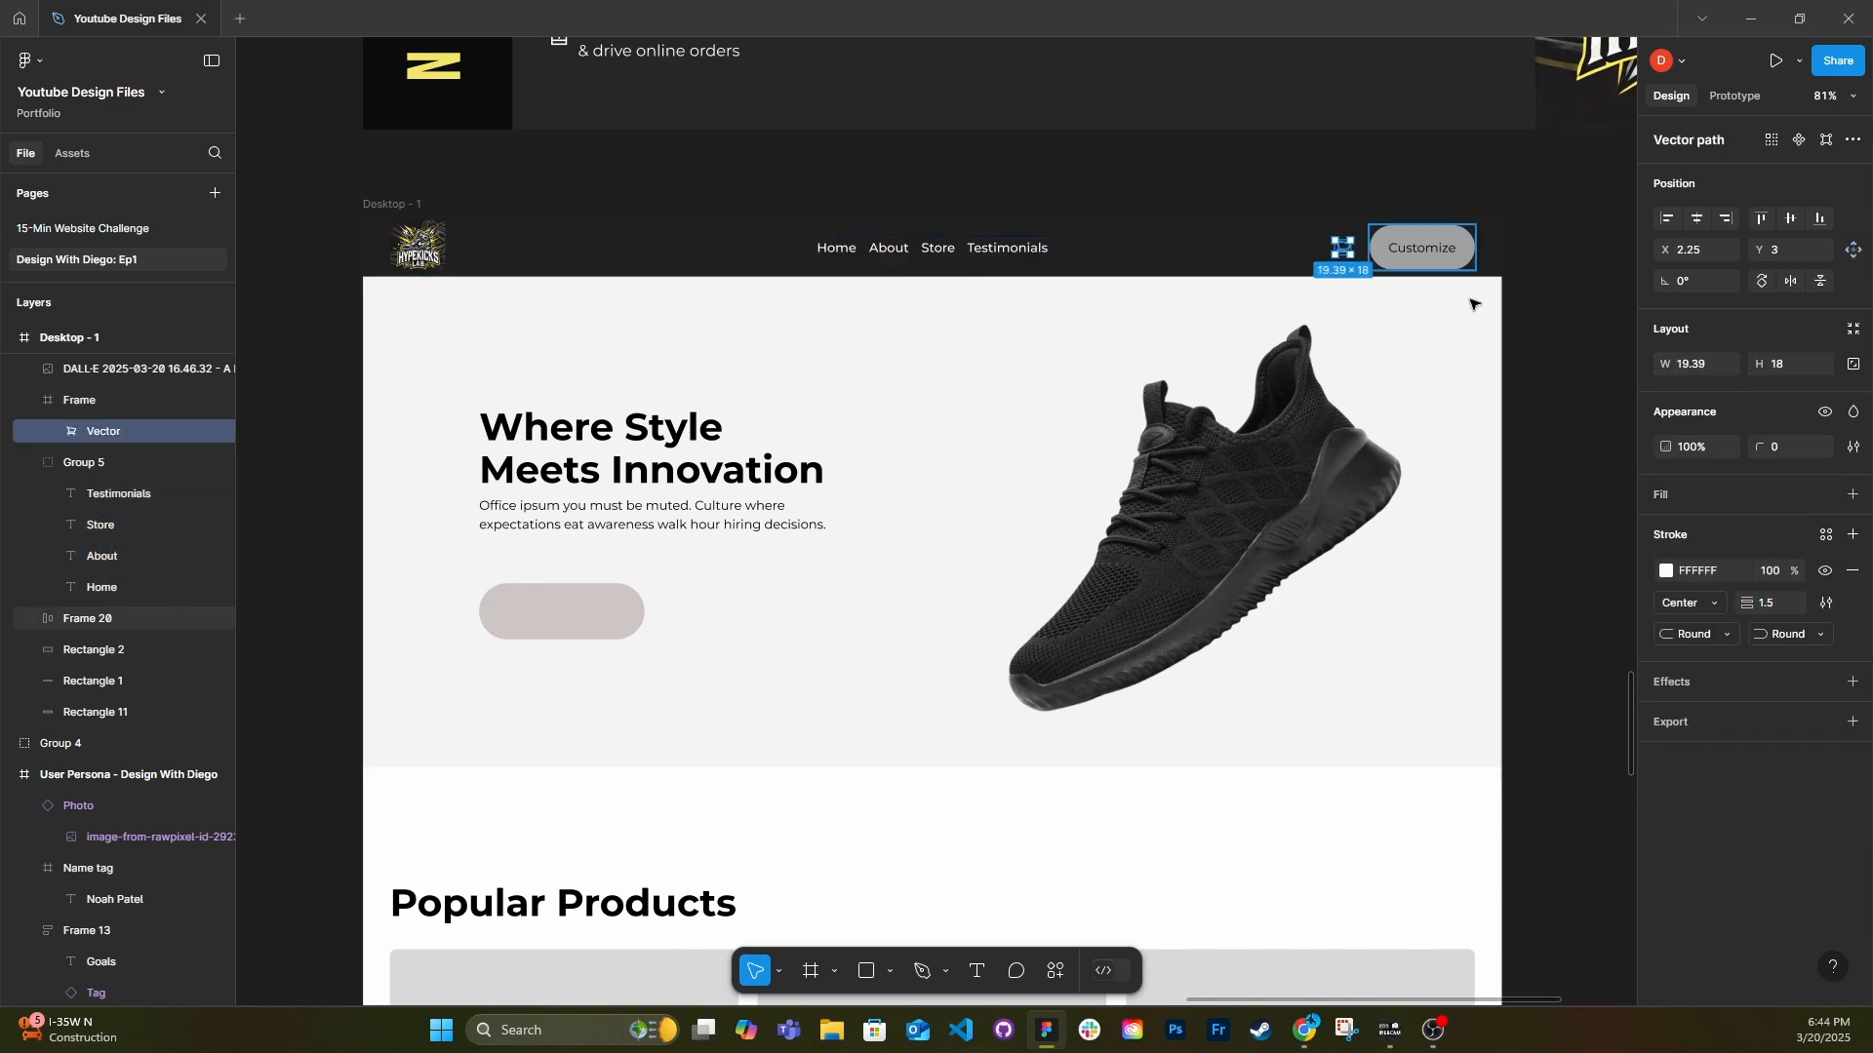
click(1551, 425)
Set the header Customize button's vertical padding to 8 and reposition it to X 1289, Y 18 near the header's end.
double_click(1421, 248)
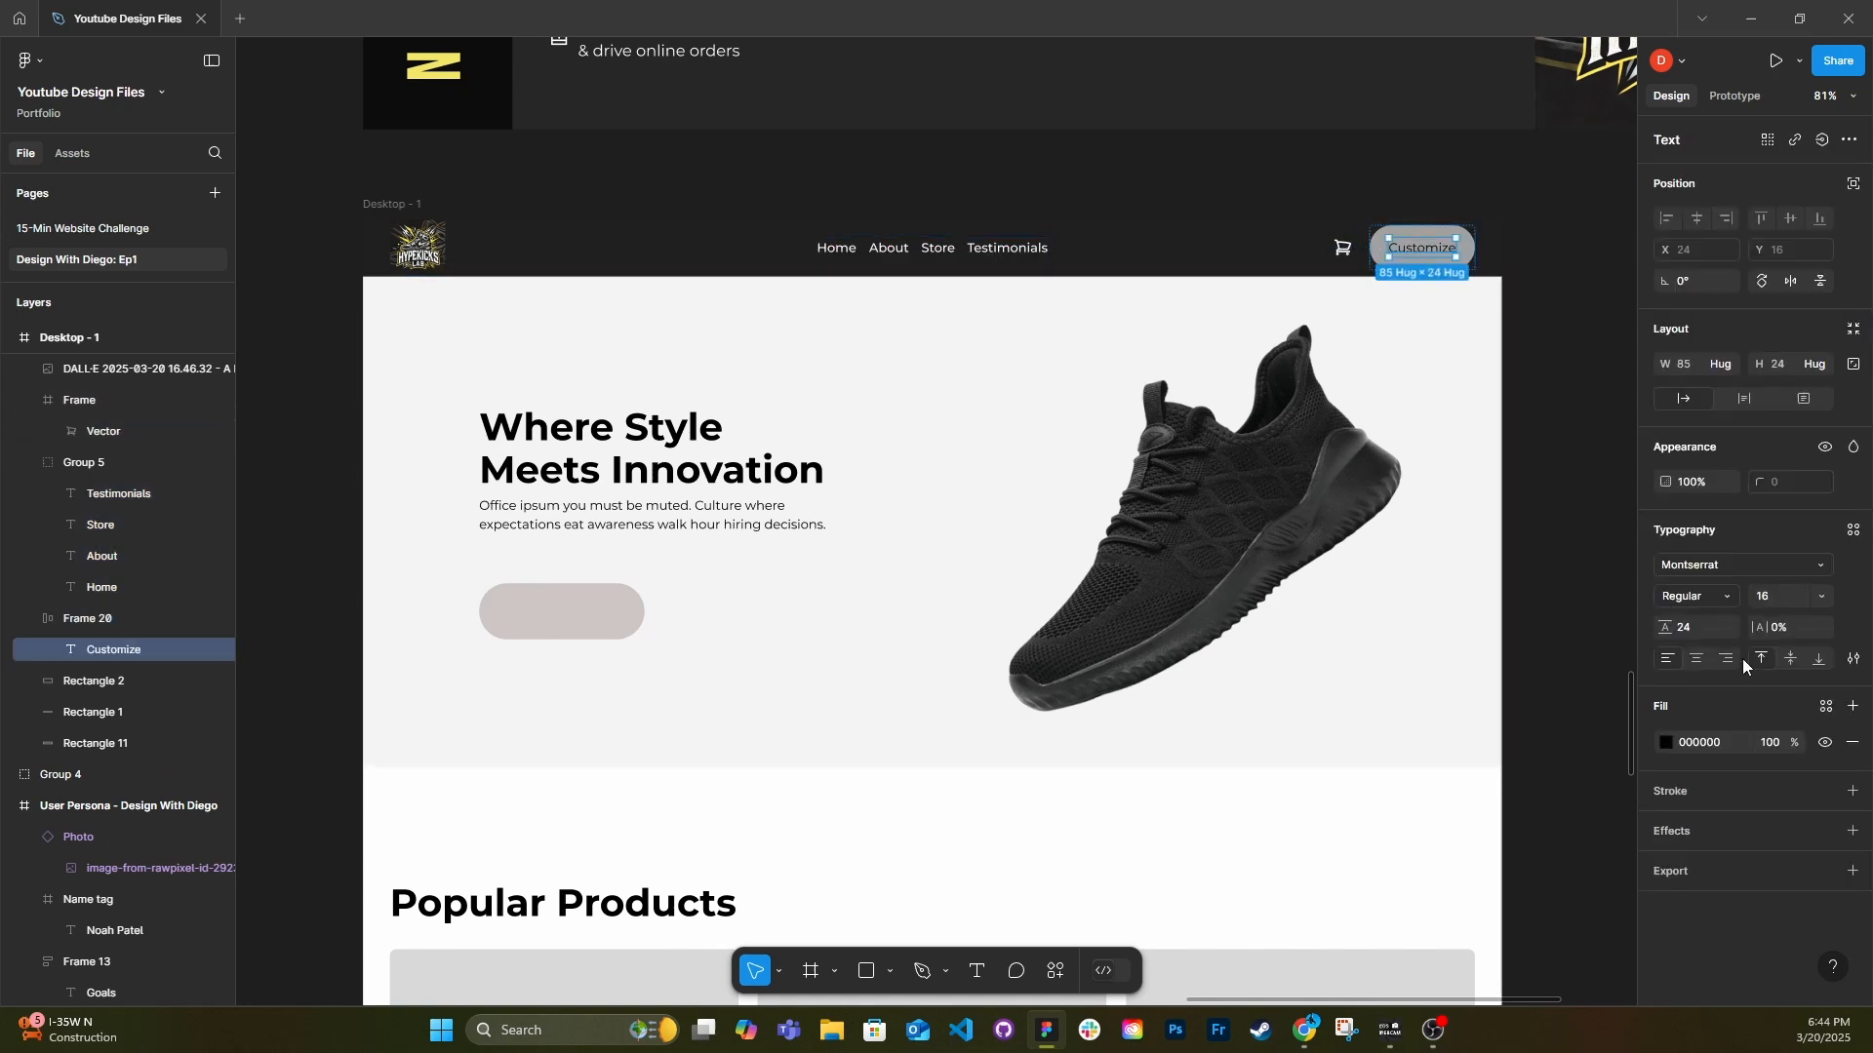
click(1469, 260)
click(1787, 459)
text(8)
key(Return)
drag(1384, 241, 1396, 248)
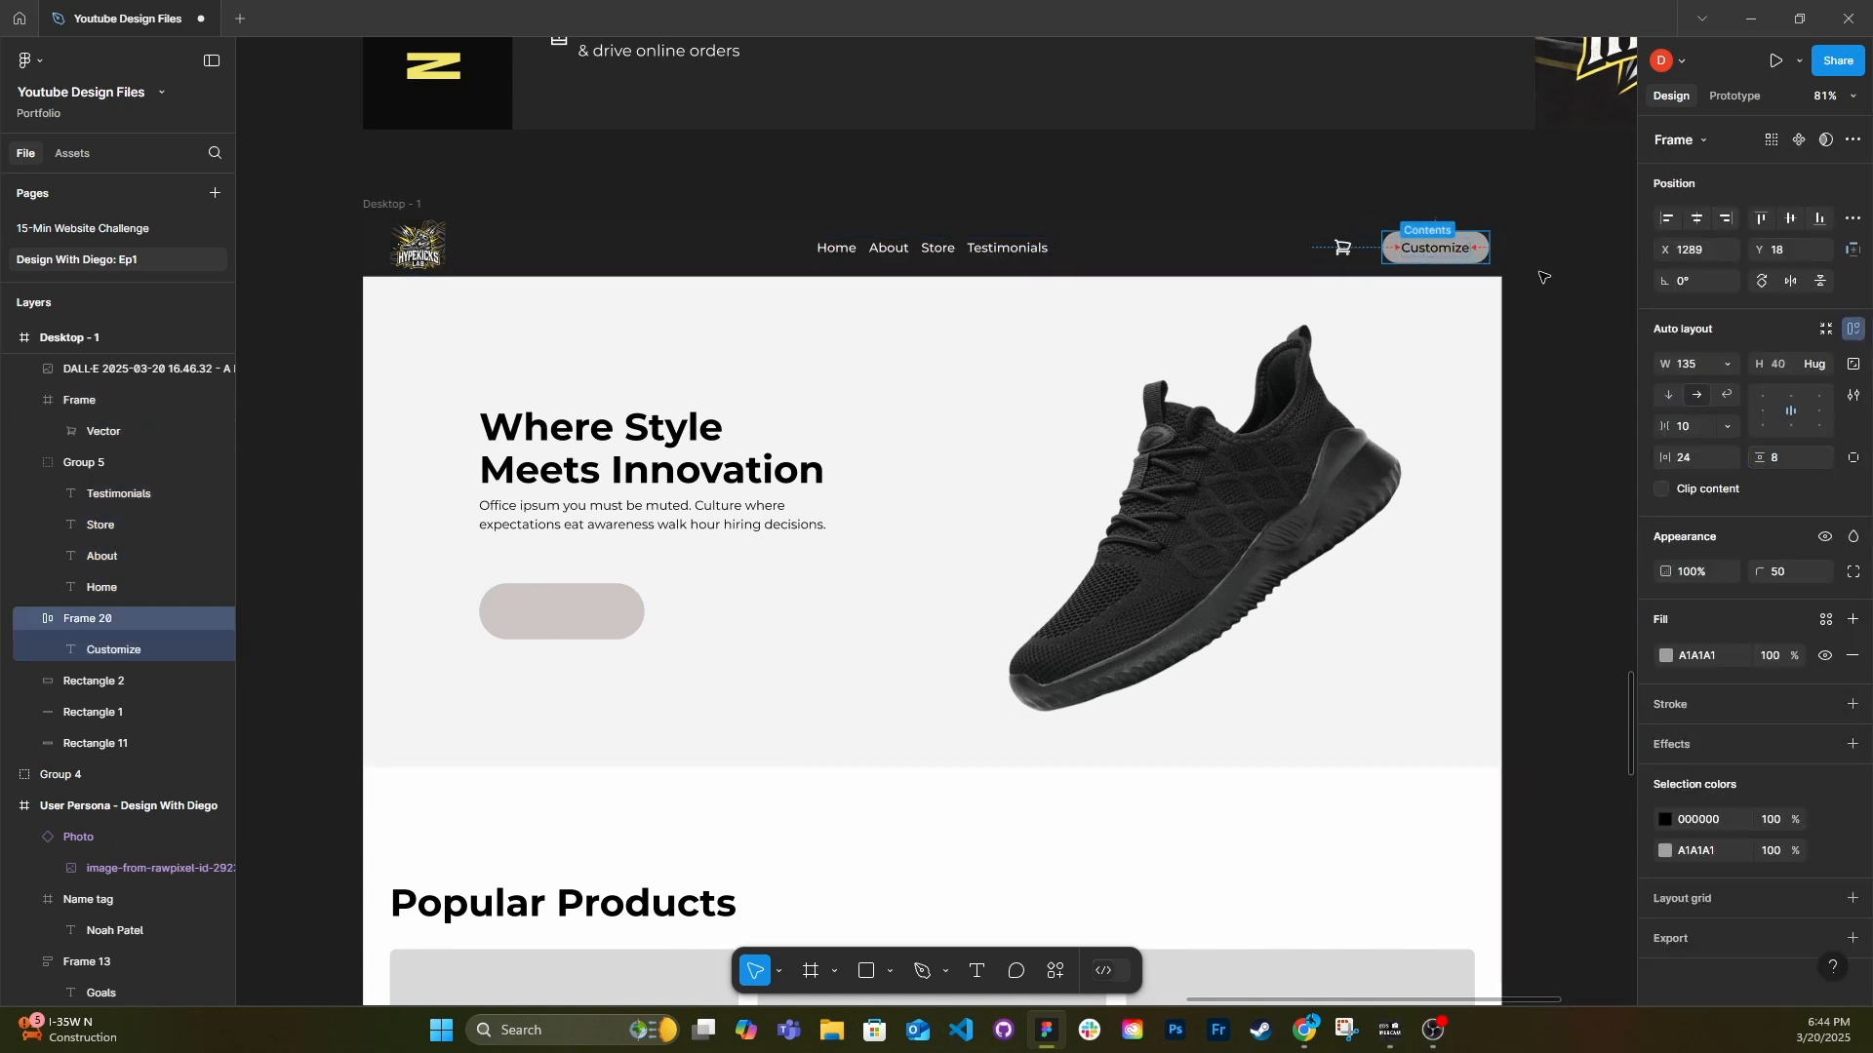
click(1543, 278)
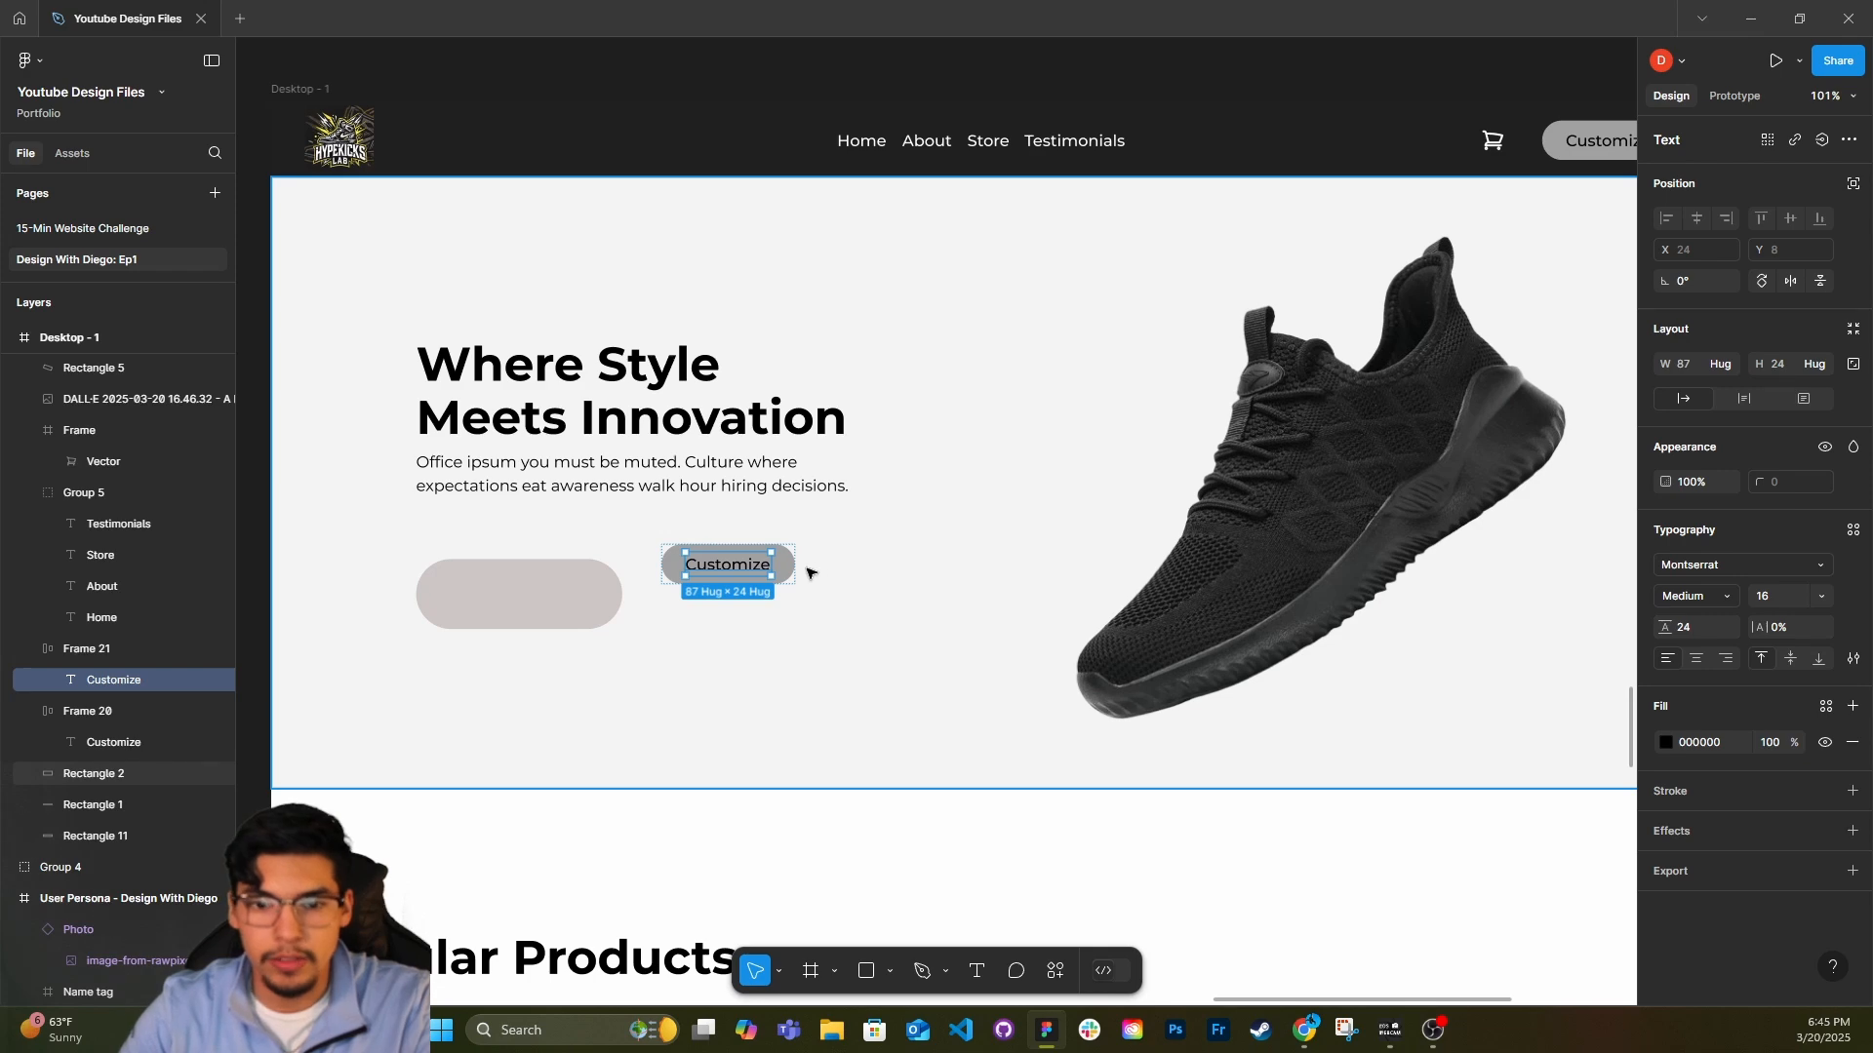
scroll(711, 571, down, 2)
key(Escape)
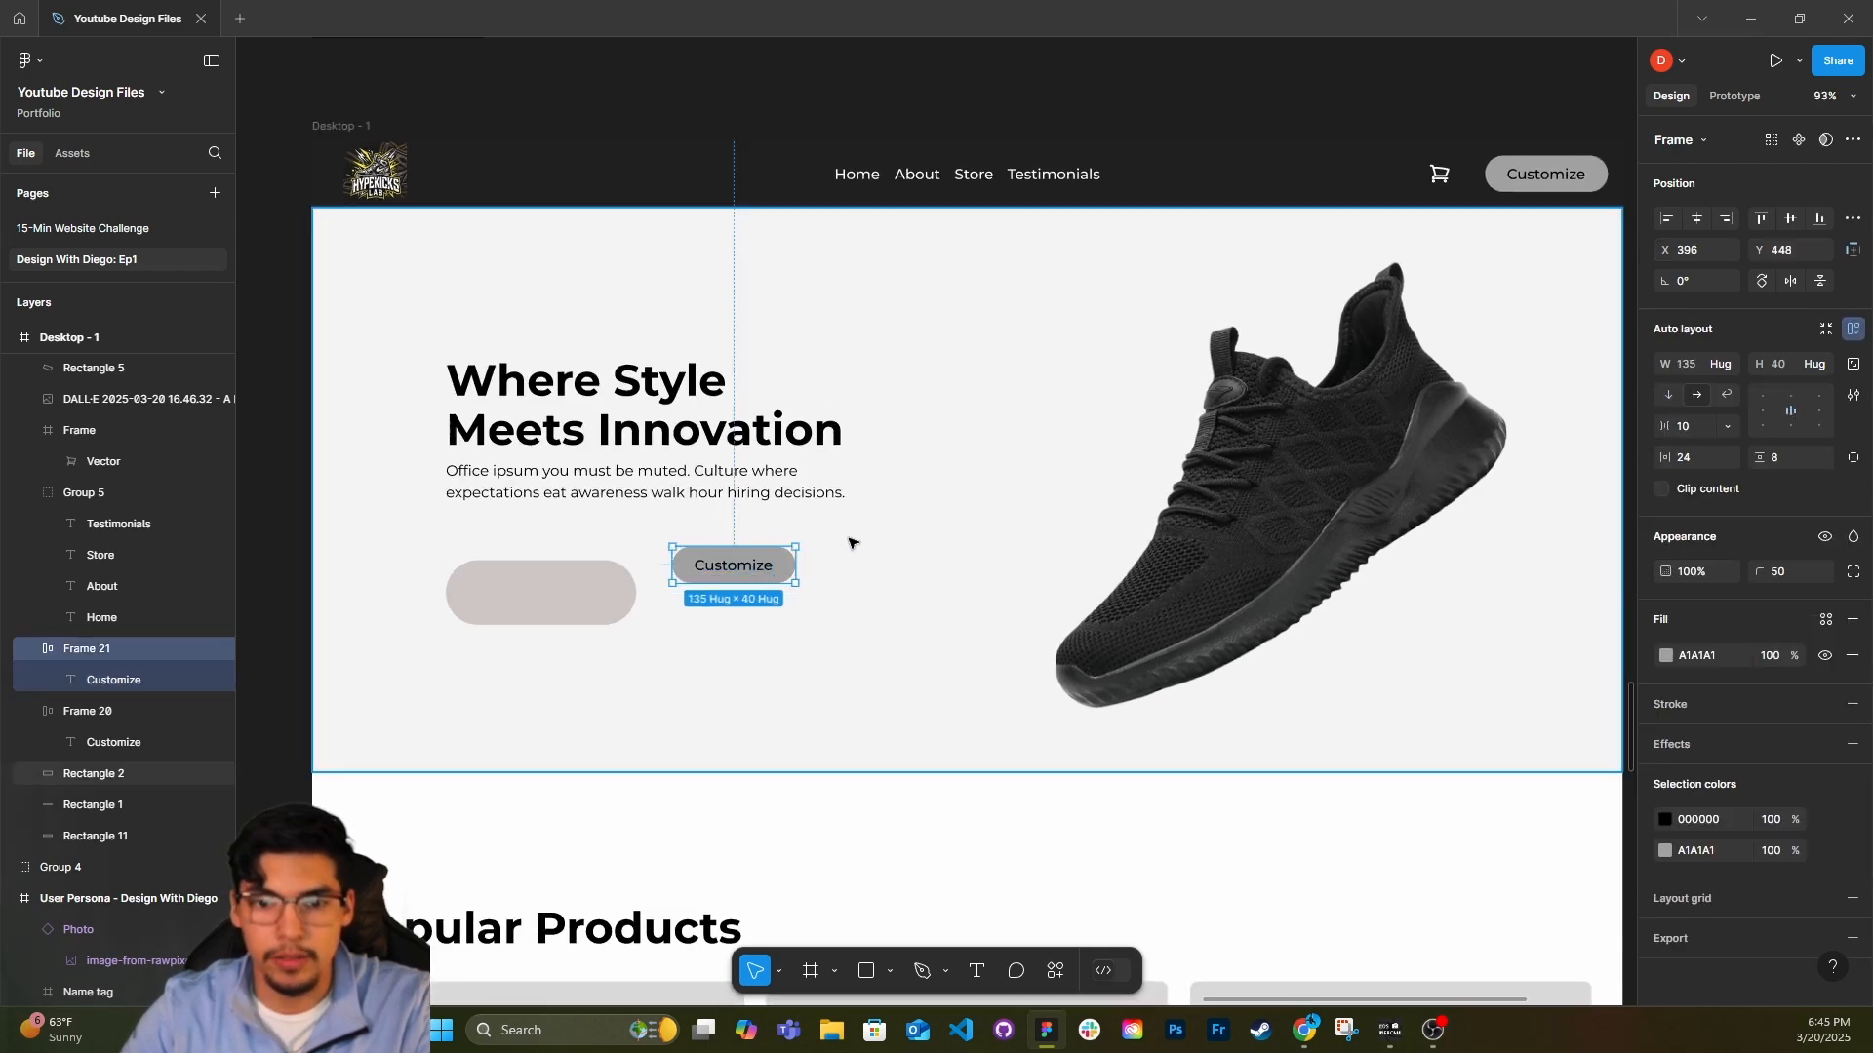
scroll(851, 539, up, 2)
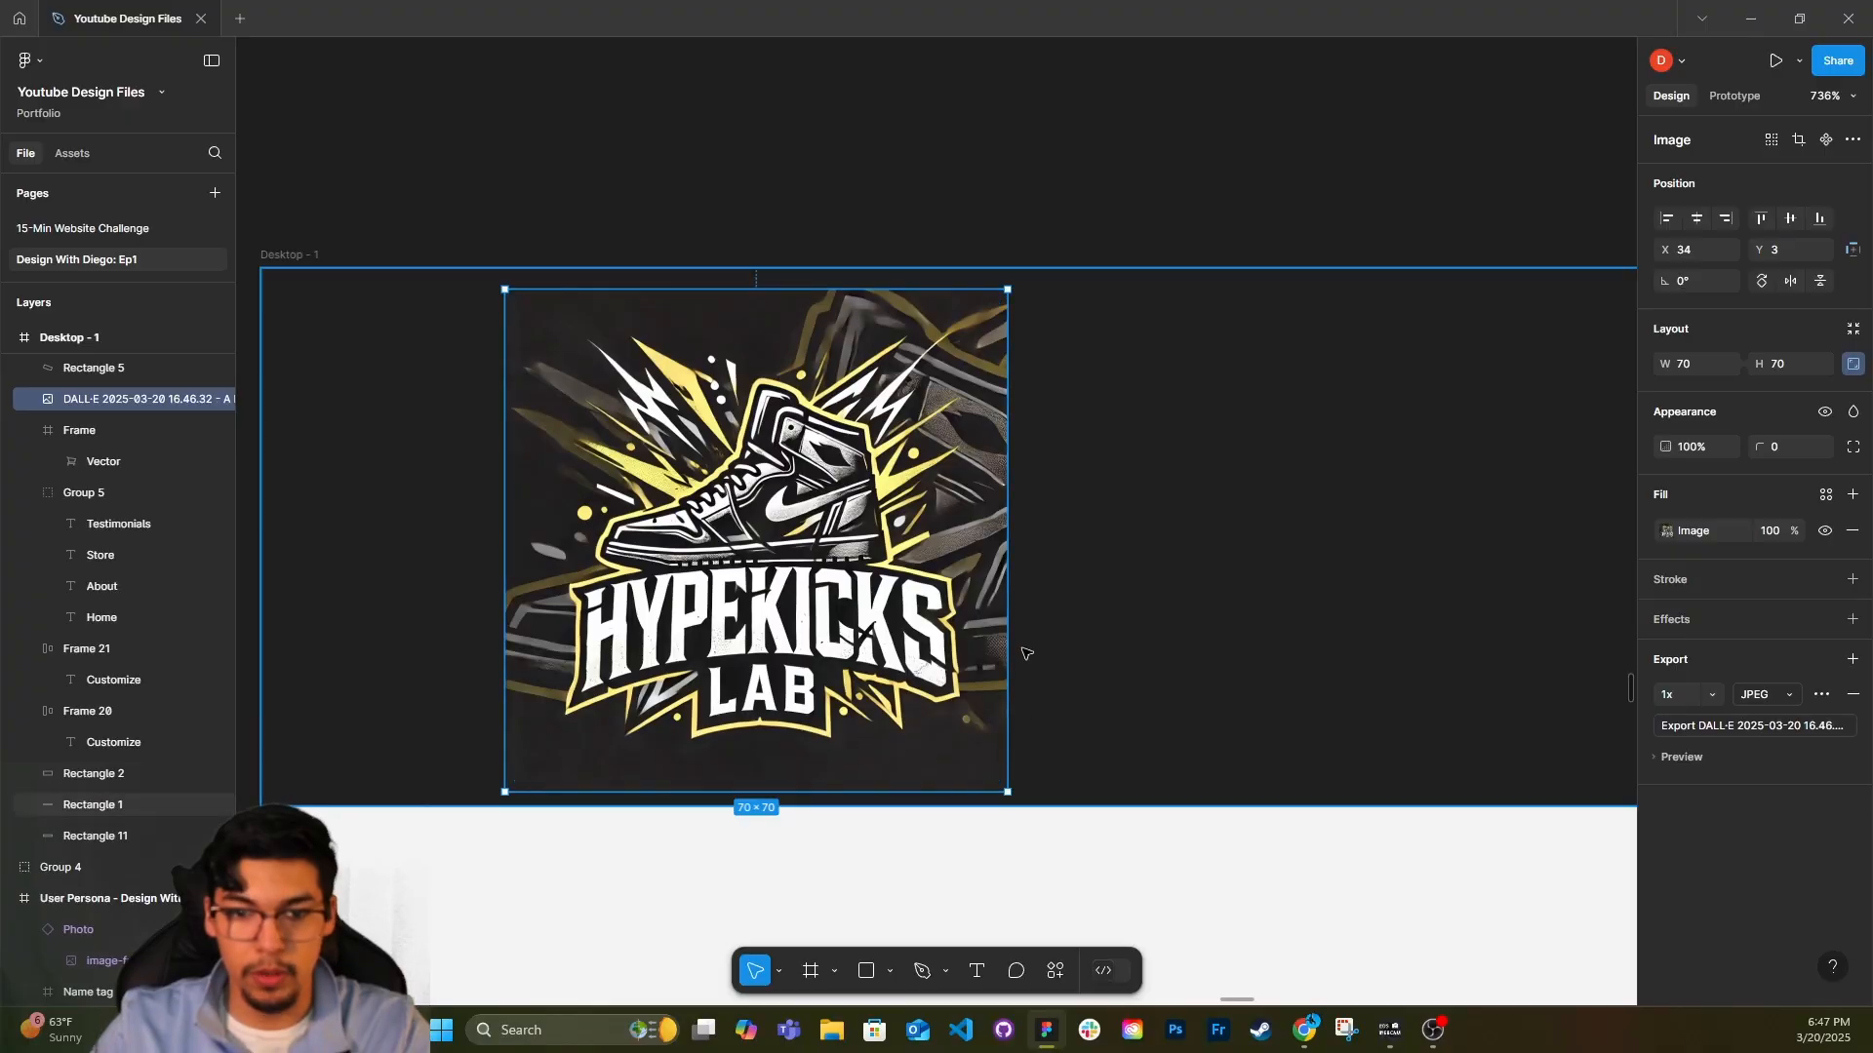
Examine the logo image's details and its readability at the size used in the header.
scroll(1024, 653, down, 5)
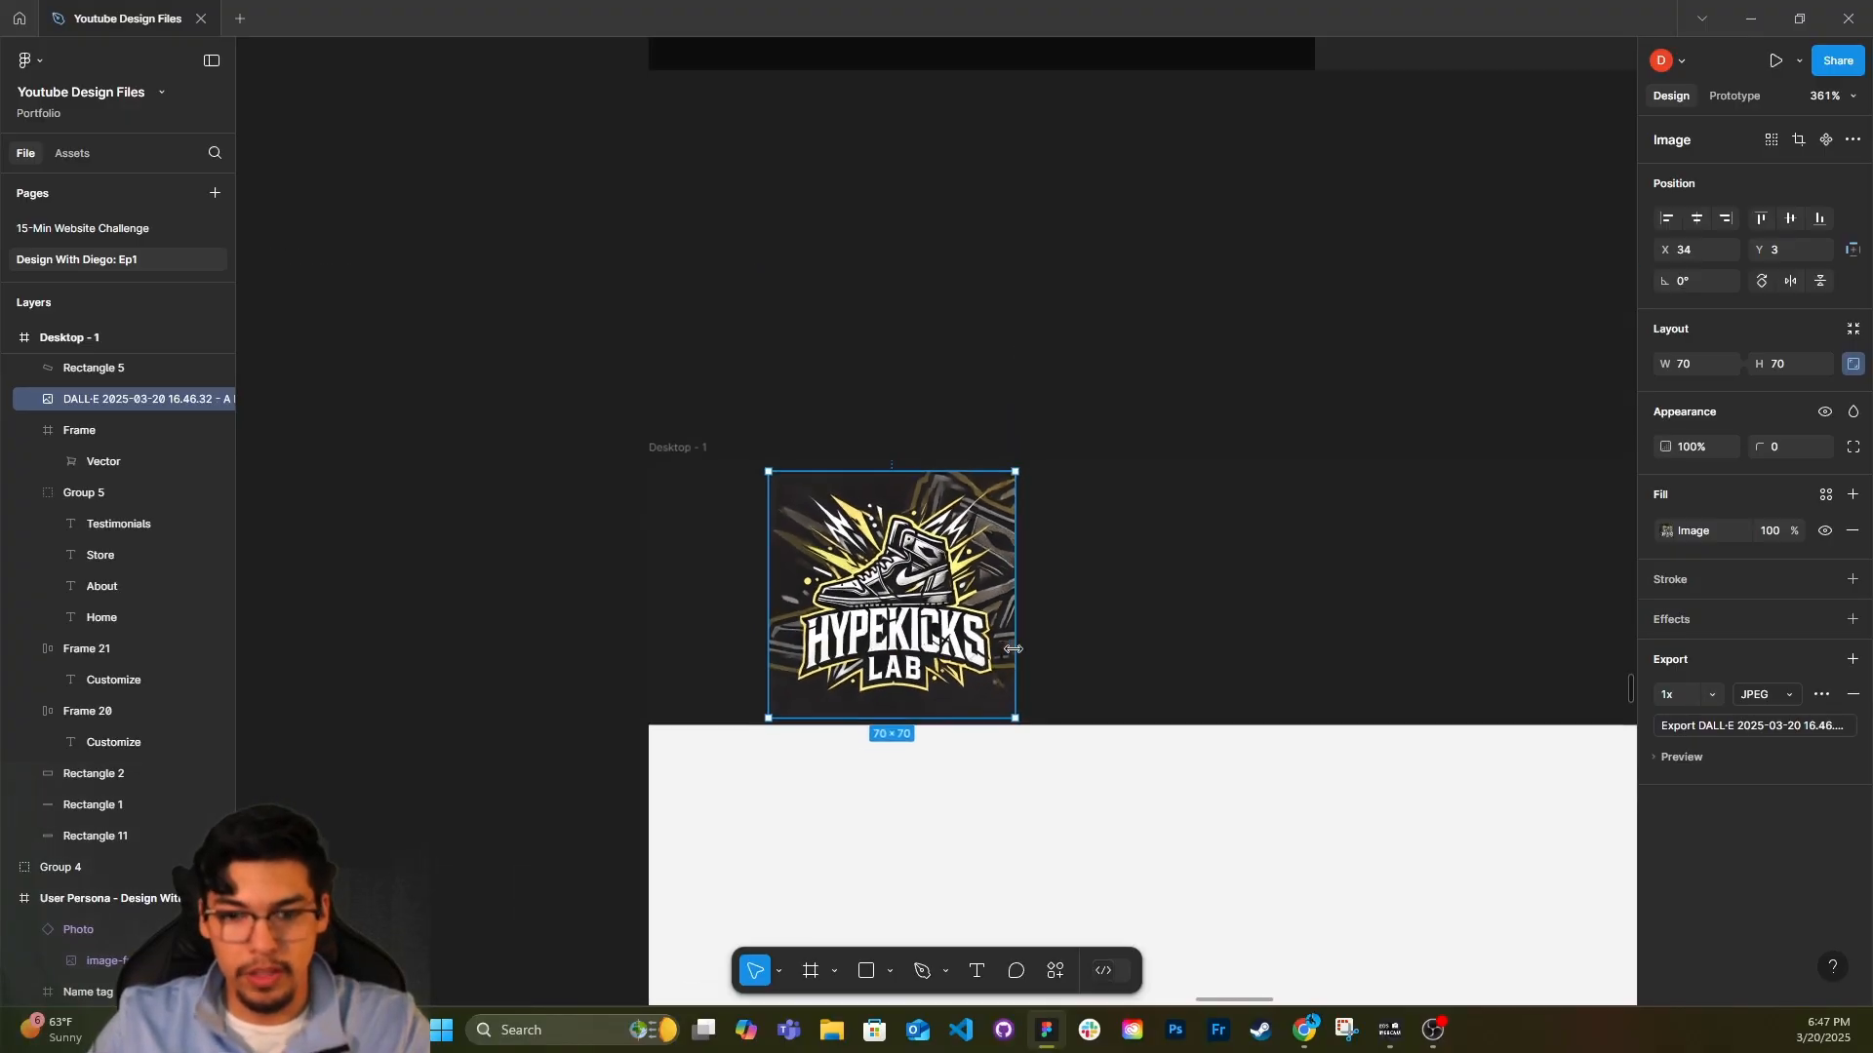
scroll(1002, 771, right, 5)
scroll(430, 693, up, 2)
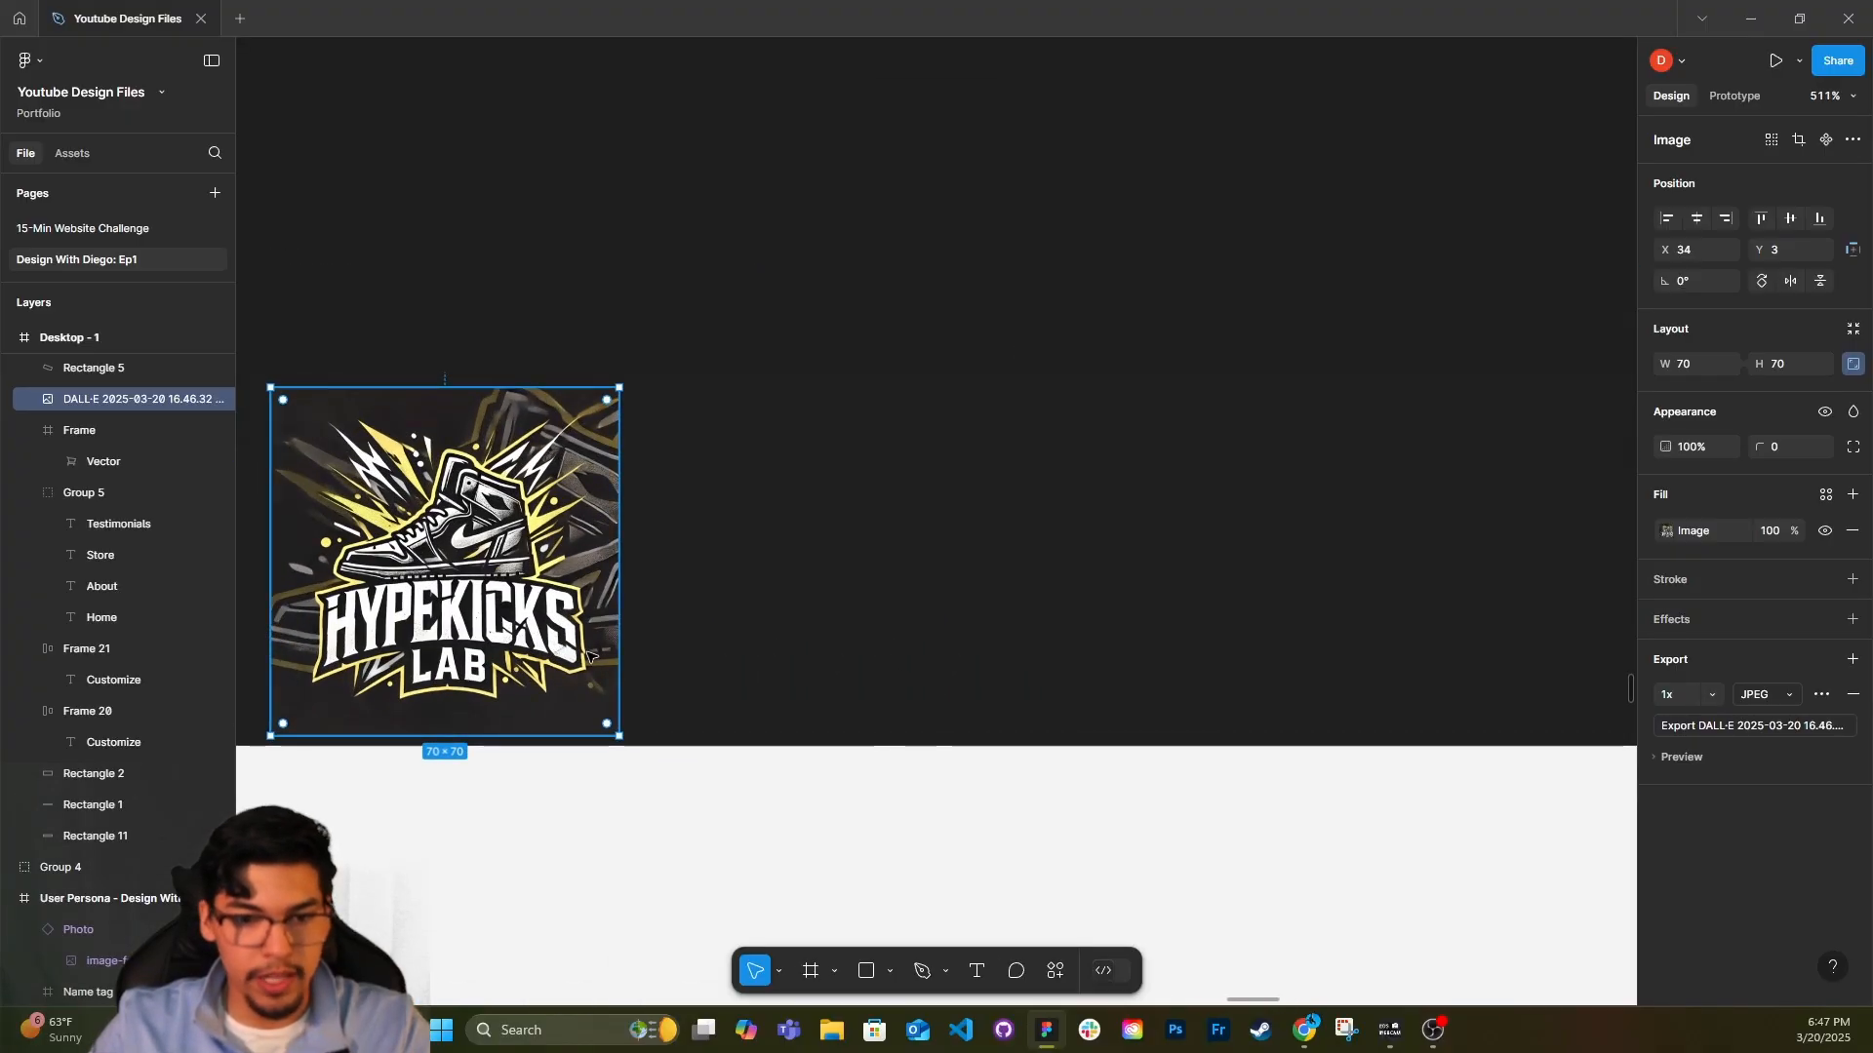
scroll(585, 605, down, 5)
scroll(624, 615, down, 3)
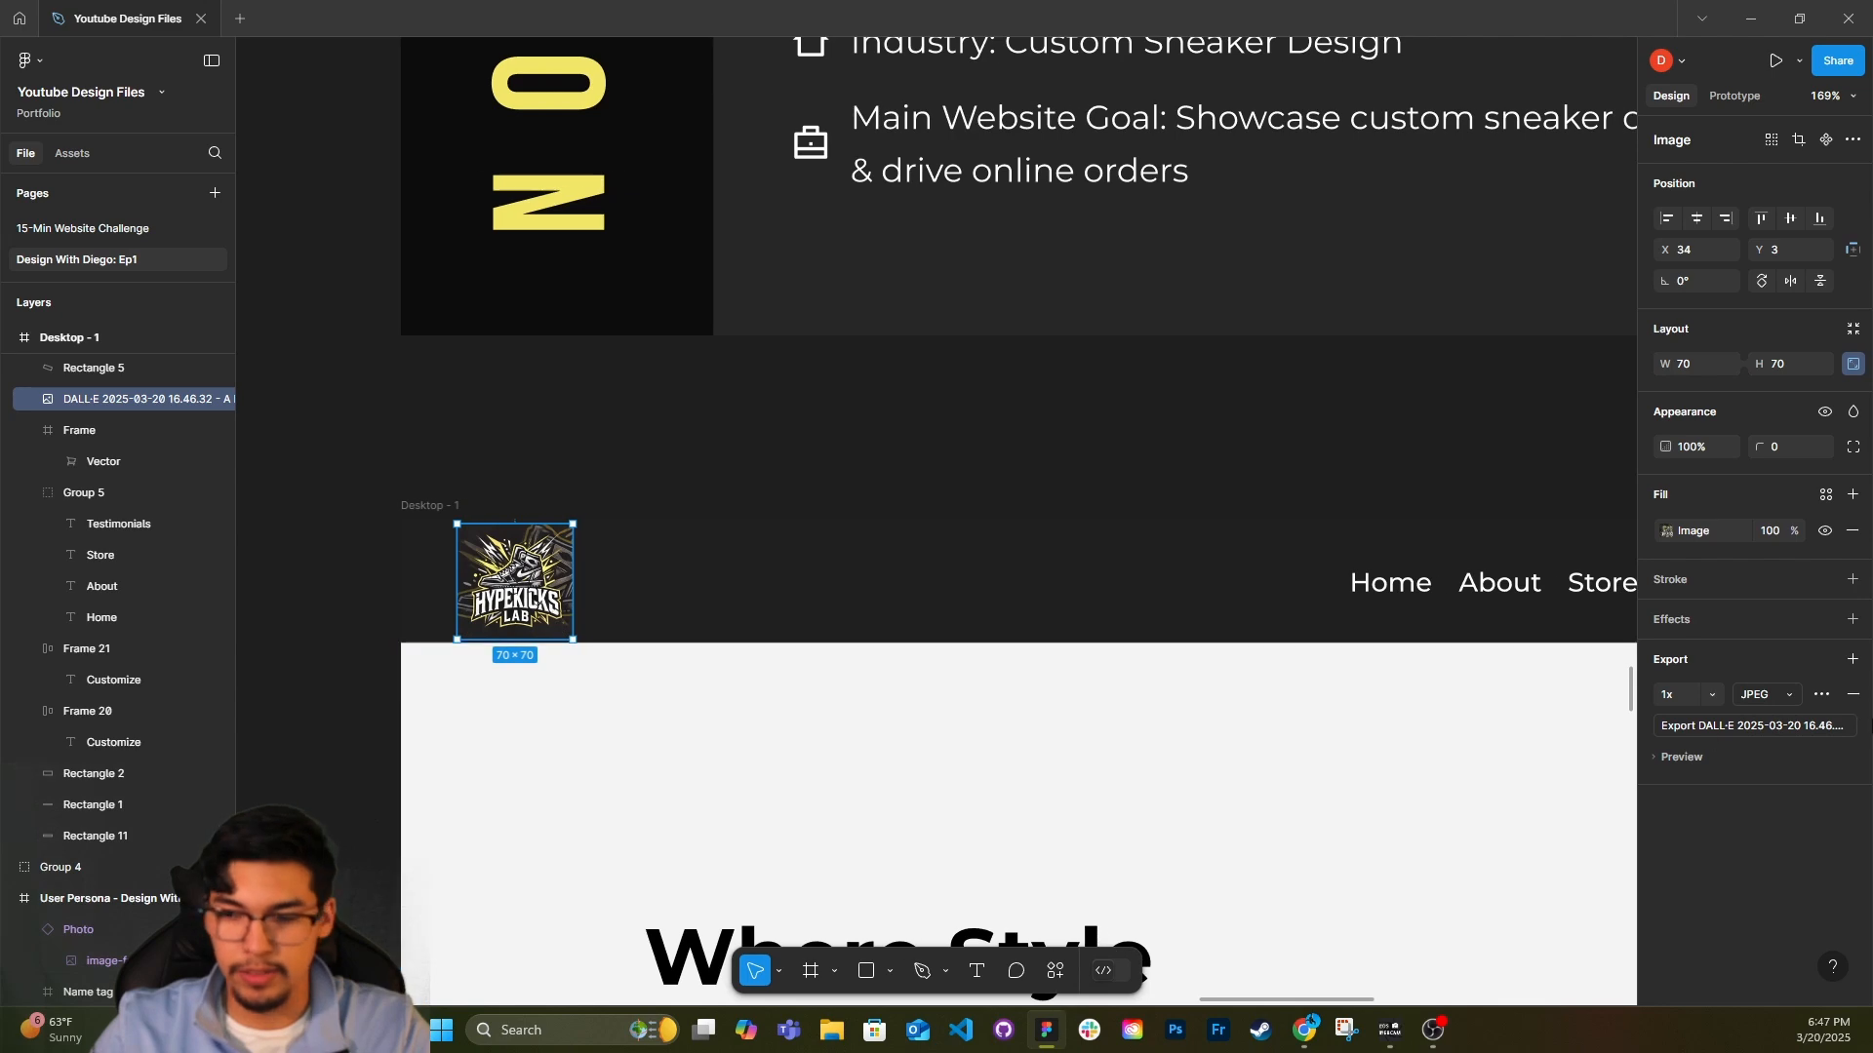
scroll(853, 673, right, 2)
scroll(810, 644, down, 3)
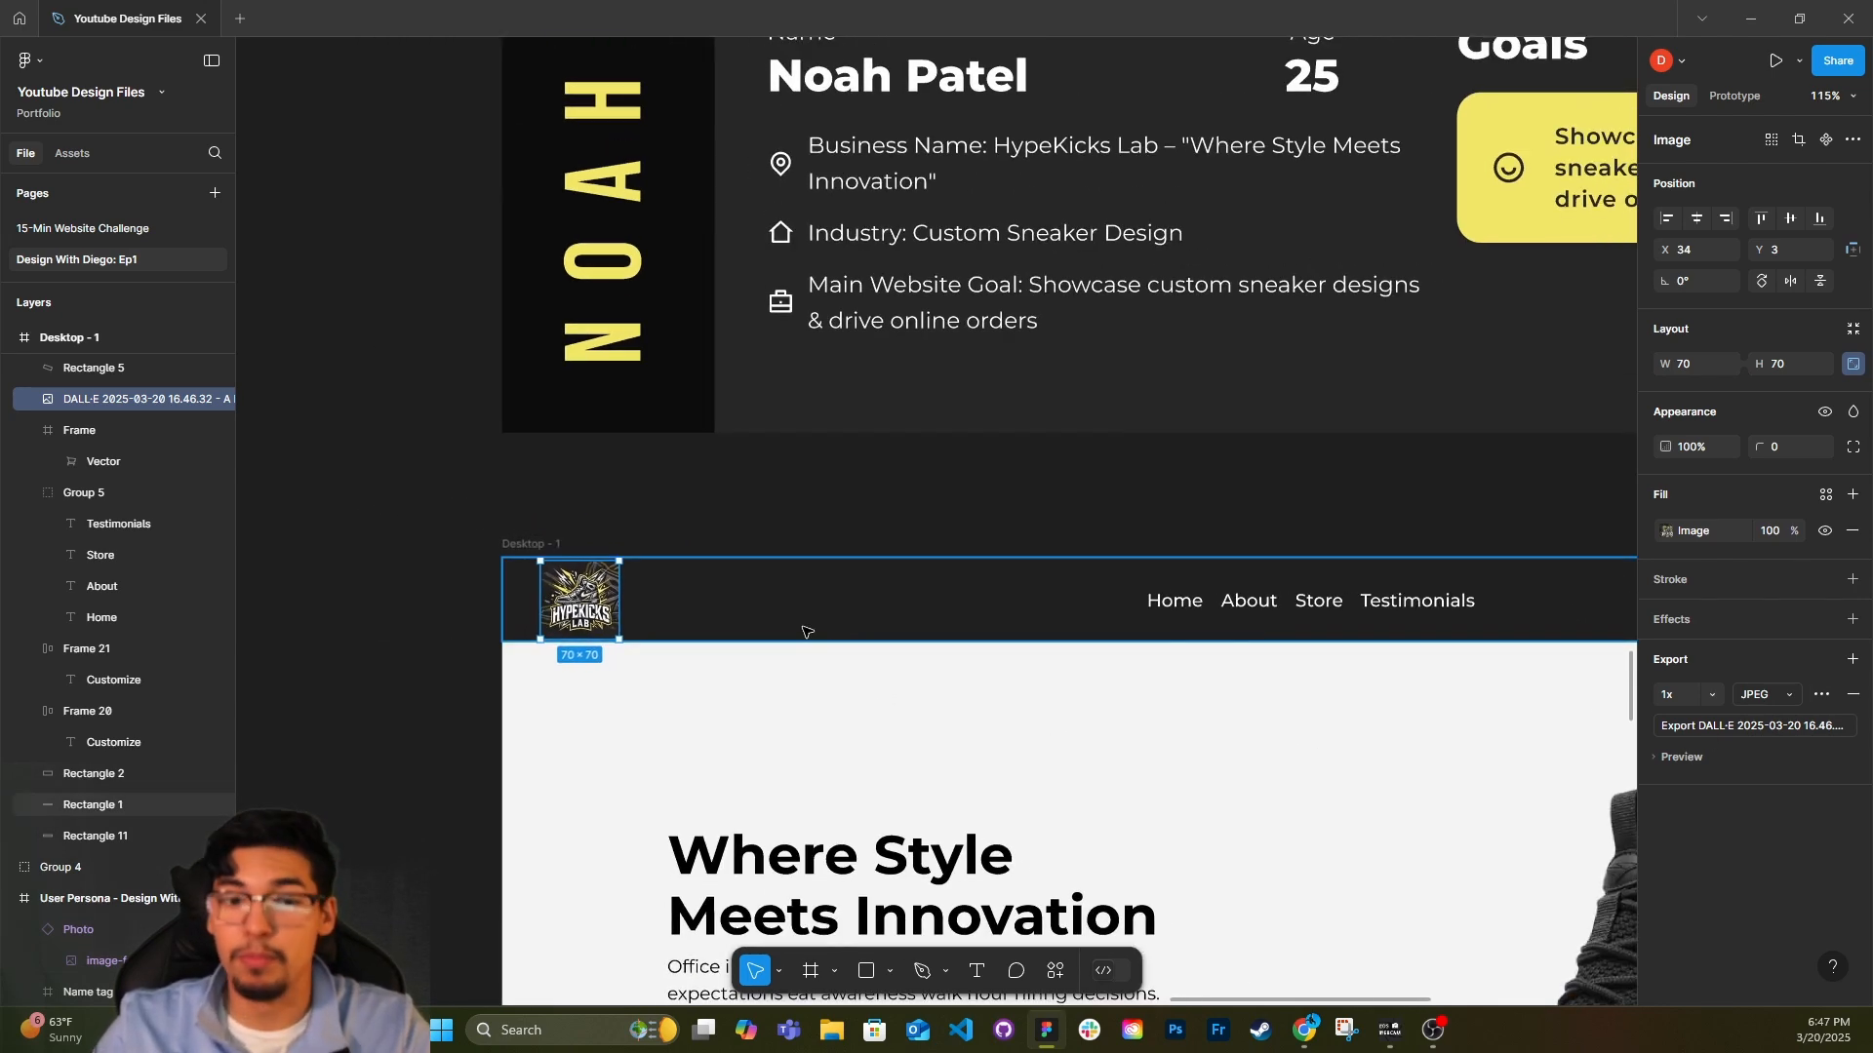
Inspect the header bar rectangle's fill and how the logo and navigation sit against it and the surrounding canvas.
click(809, 620)
scroll(795, 605, right, 2)
scroll(731, 633, down, 2)
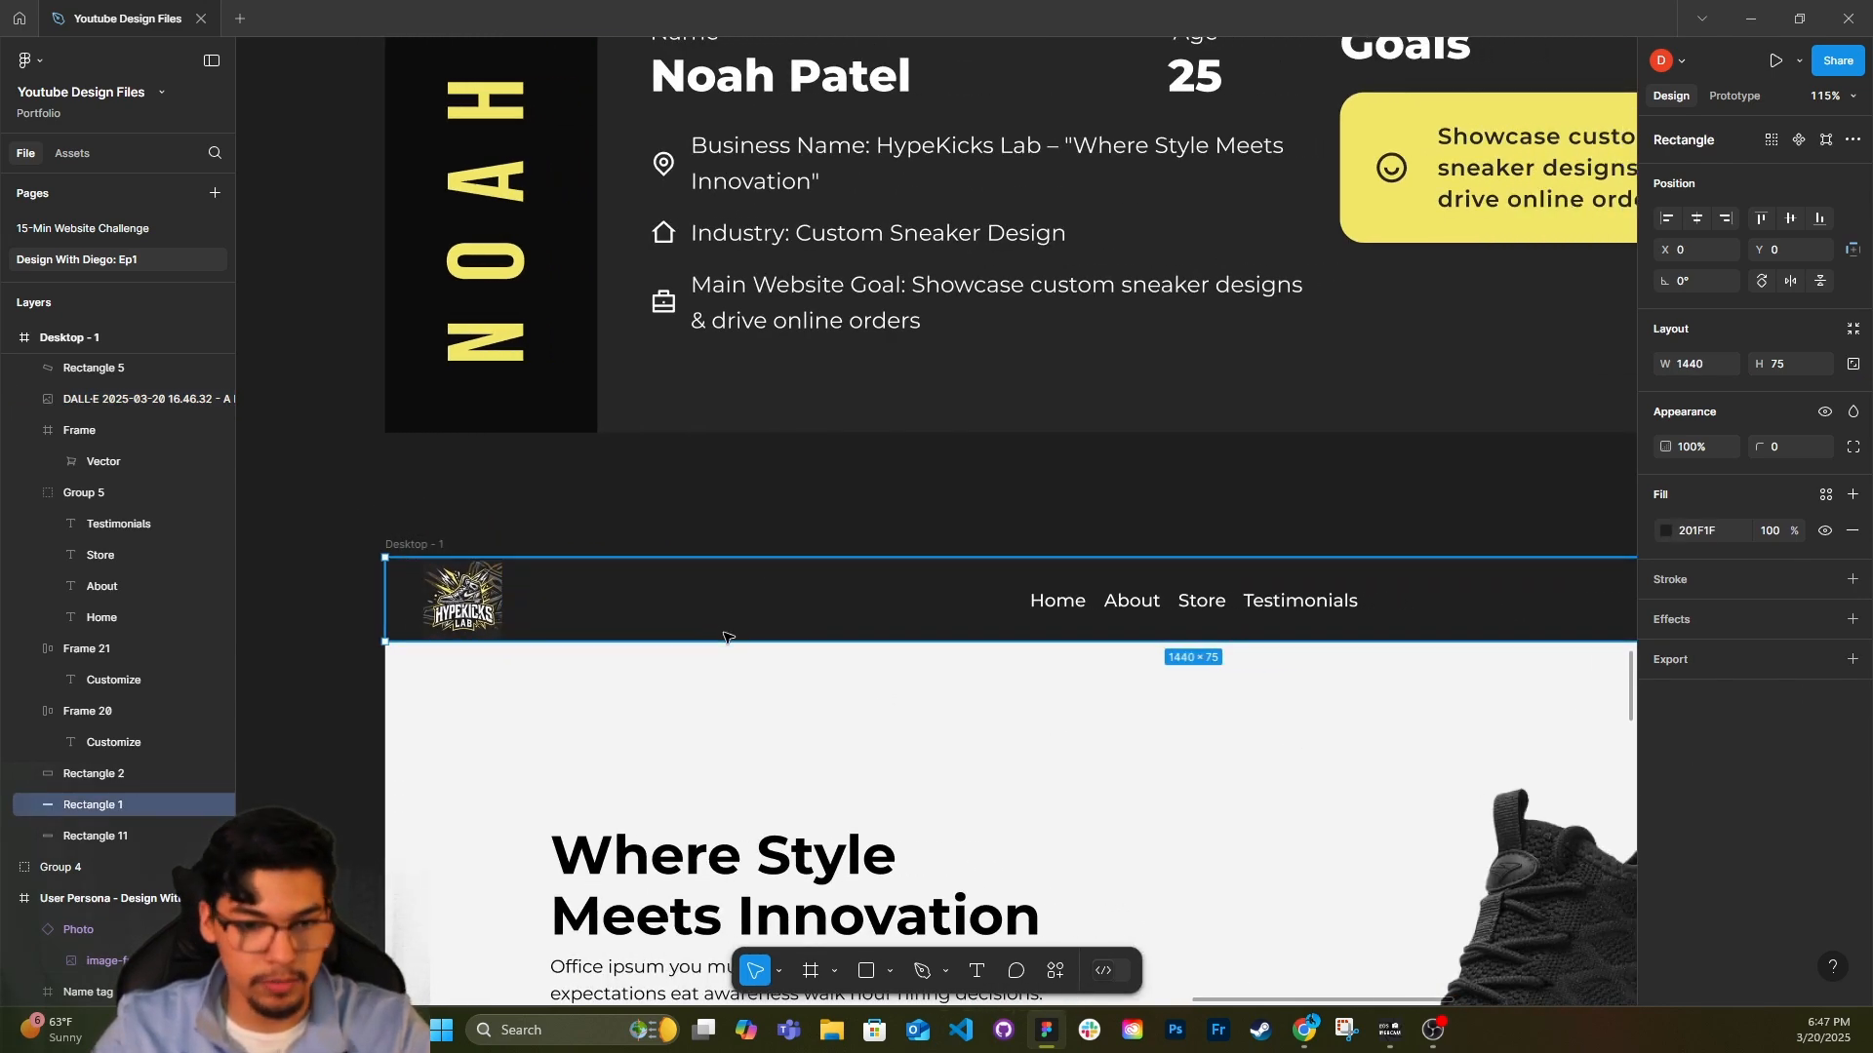
scroll(745, 610, right, 1)
scroll(745, 610, right, 1)
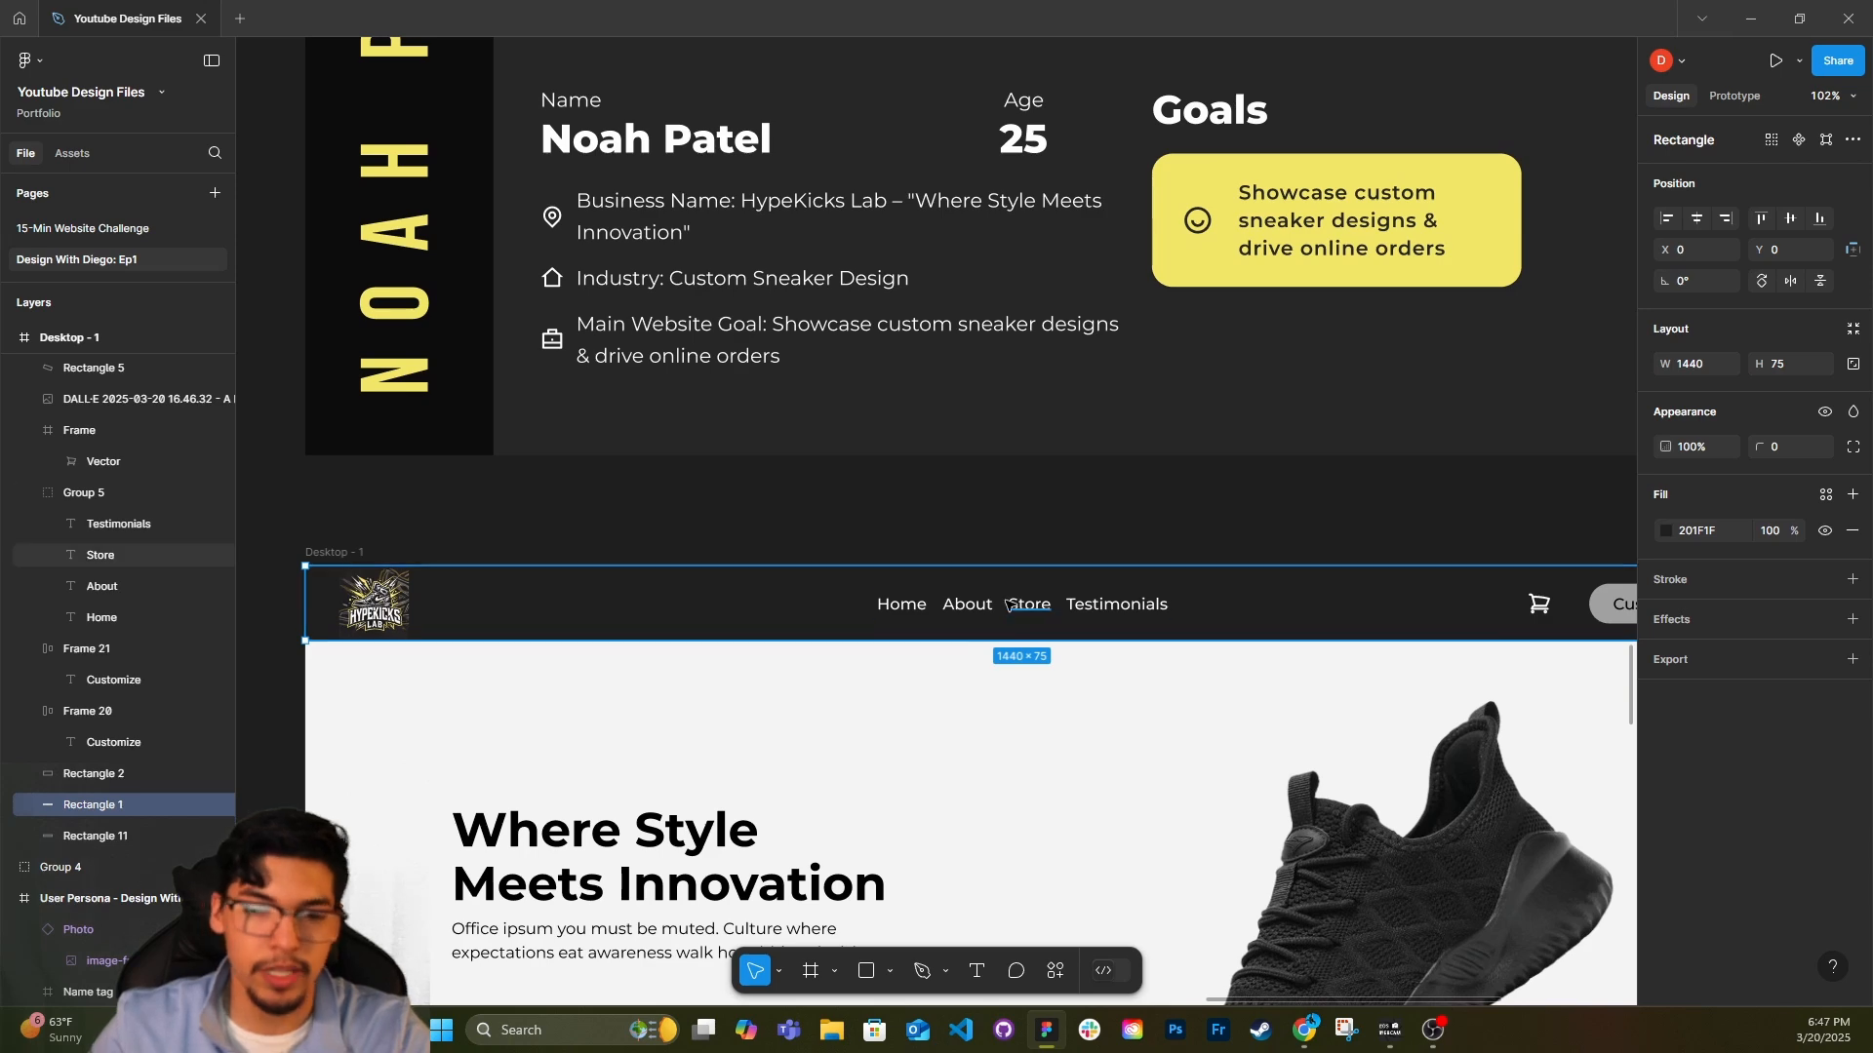
click(934, 523)
scroll(562, 539, right, 1)
scroll(504, 561, left, 1)
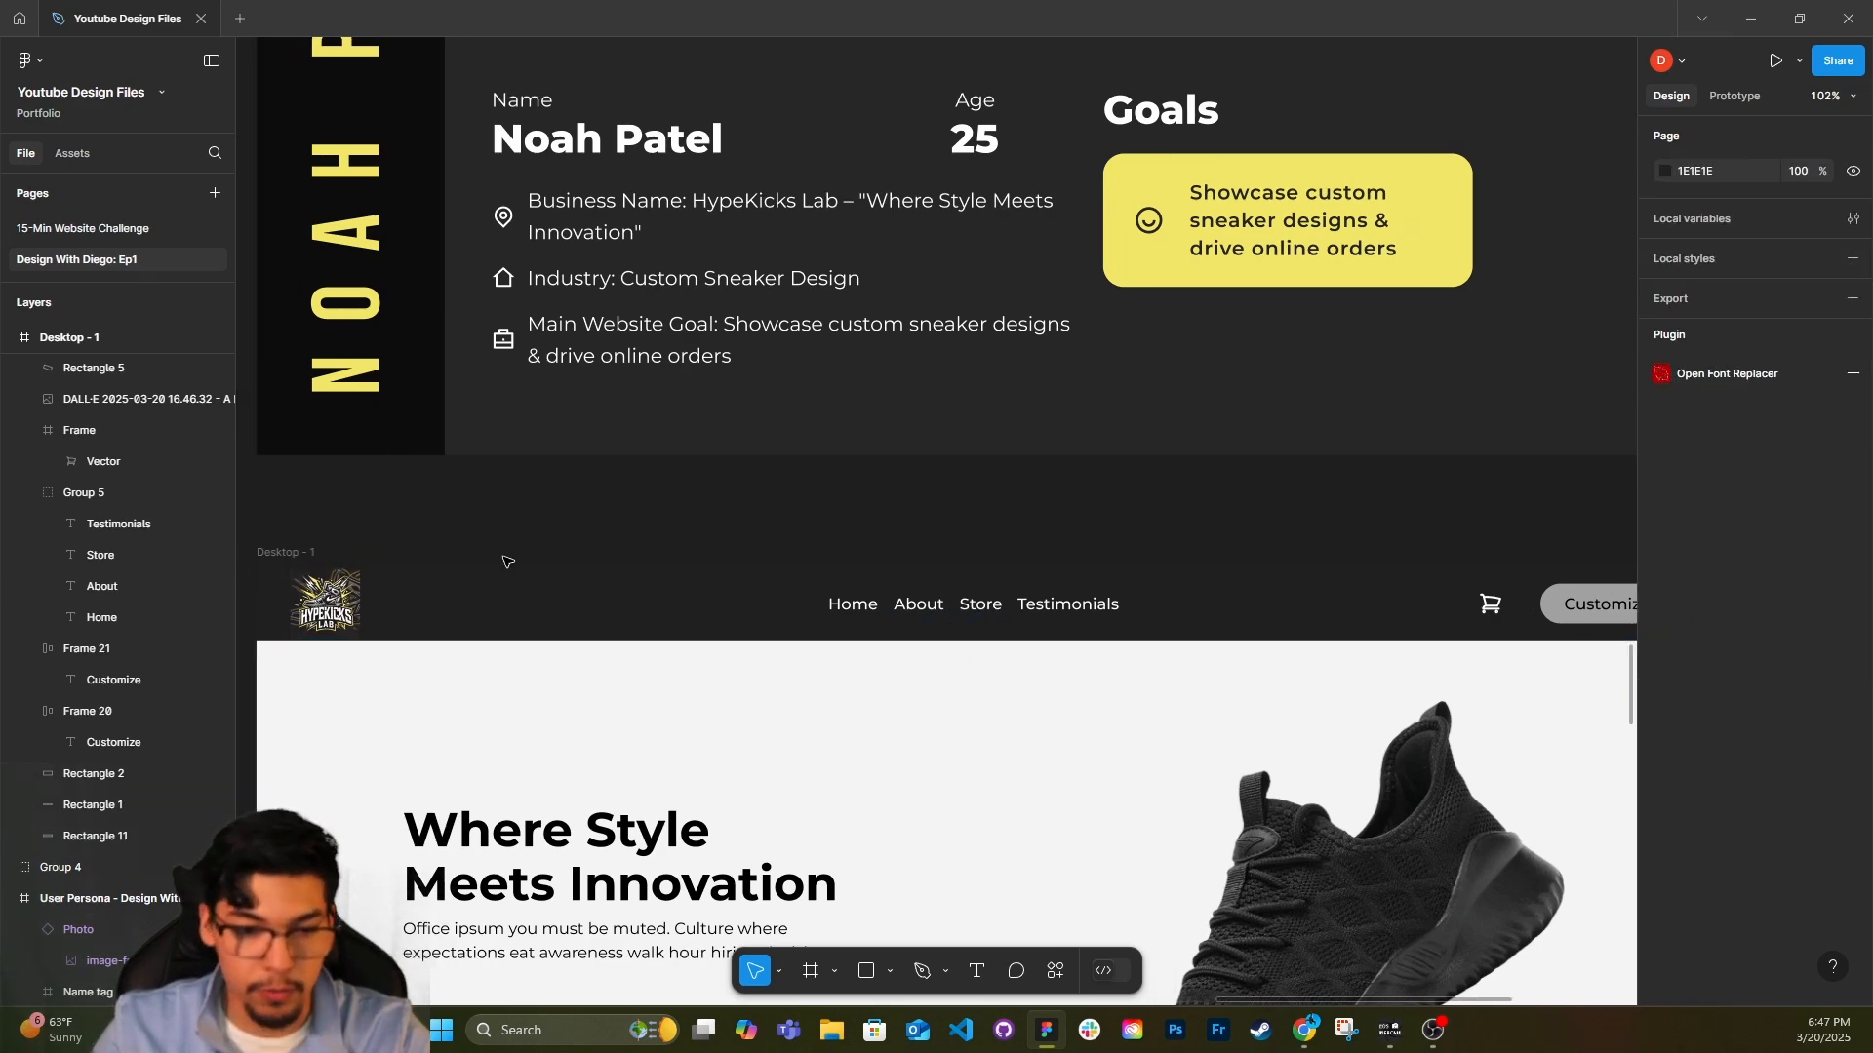
scroll(505, 560, down, 1)
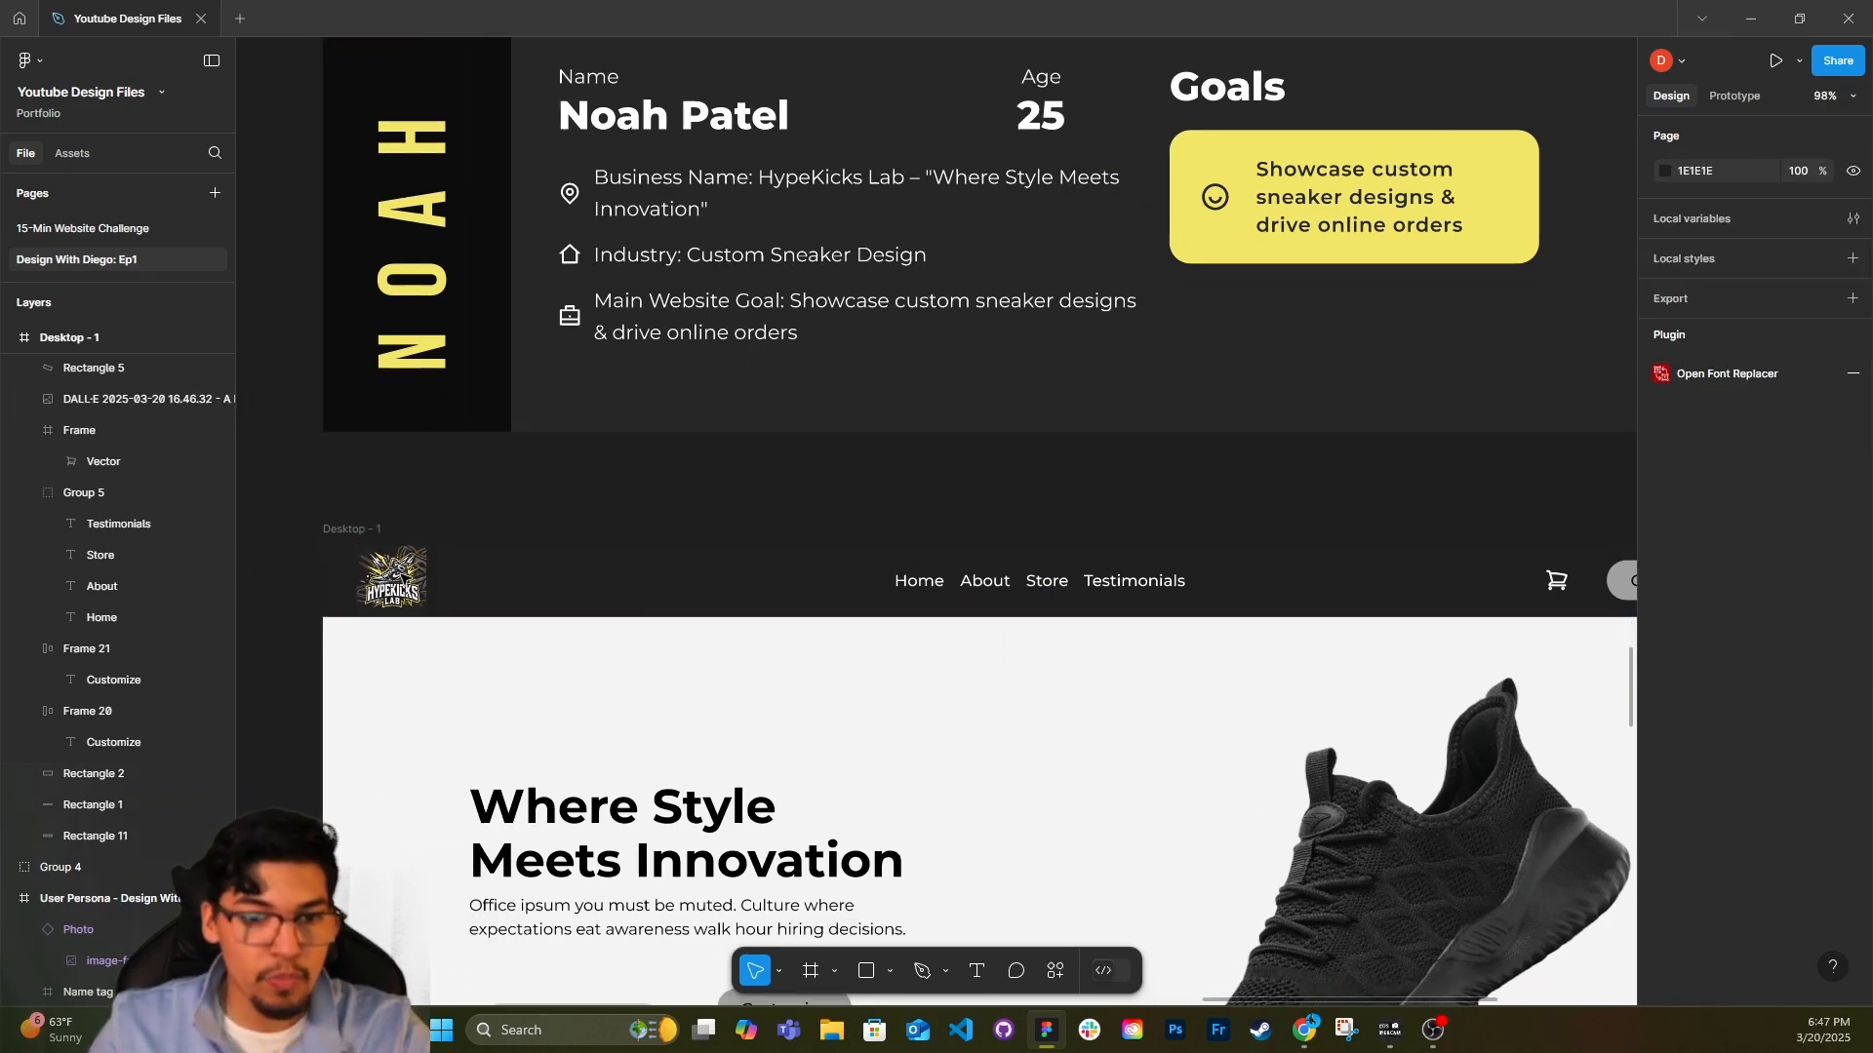
scroll(380, 624, up, 3)
scroll(379, 625, up, 3)
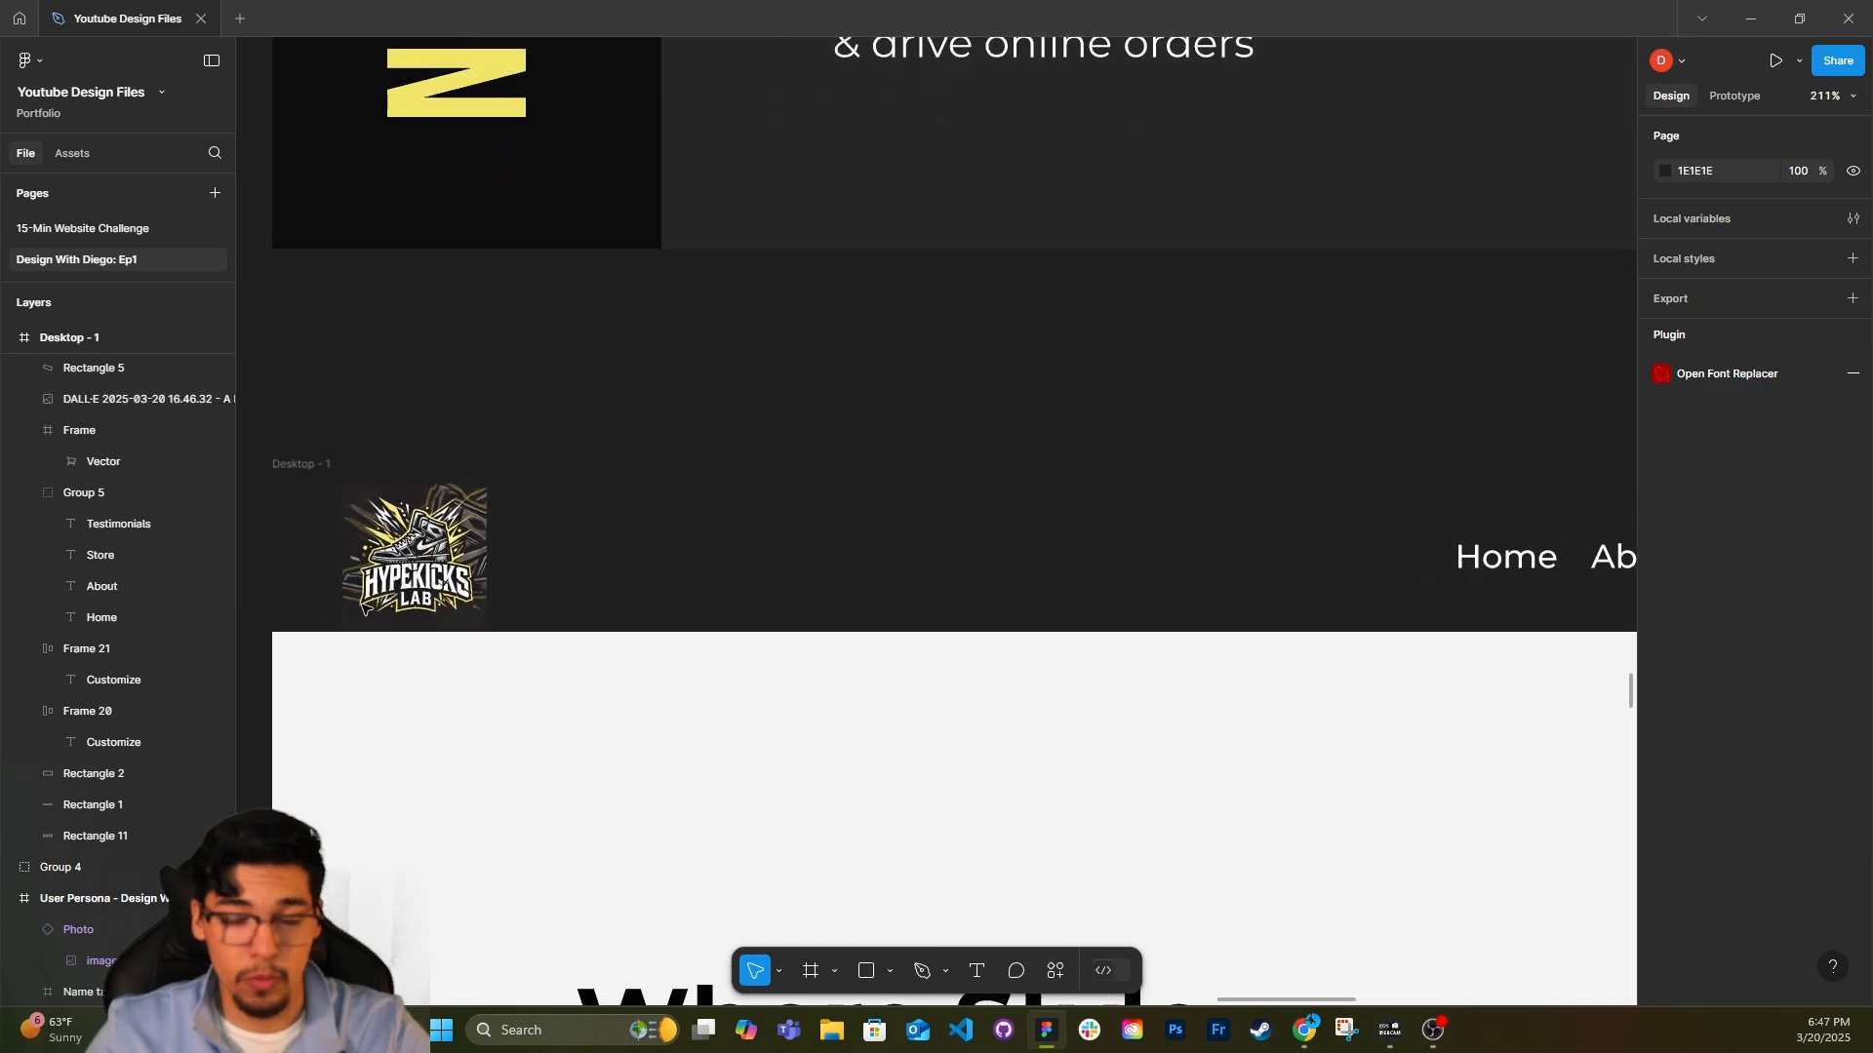
scroll(347, 589, down, 1)
scroll(680, 703, down, 2)
Duplicate the hero headline above the page header and change the copy's text to "HYPEKICKS".
click(688, 746)
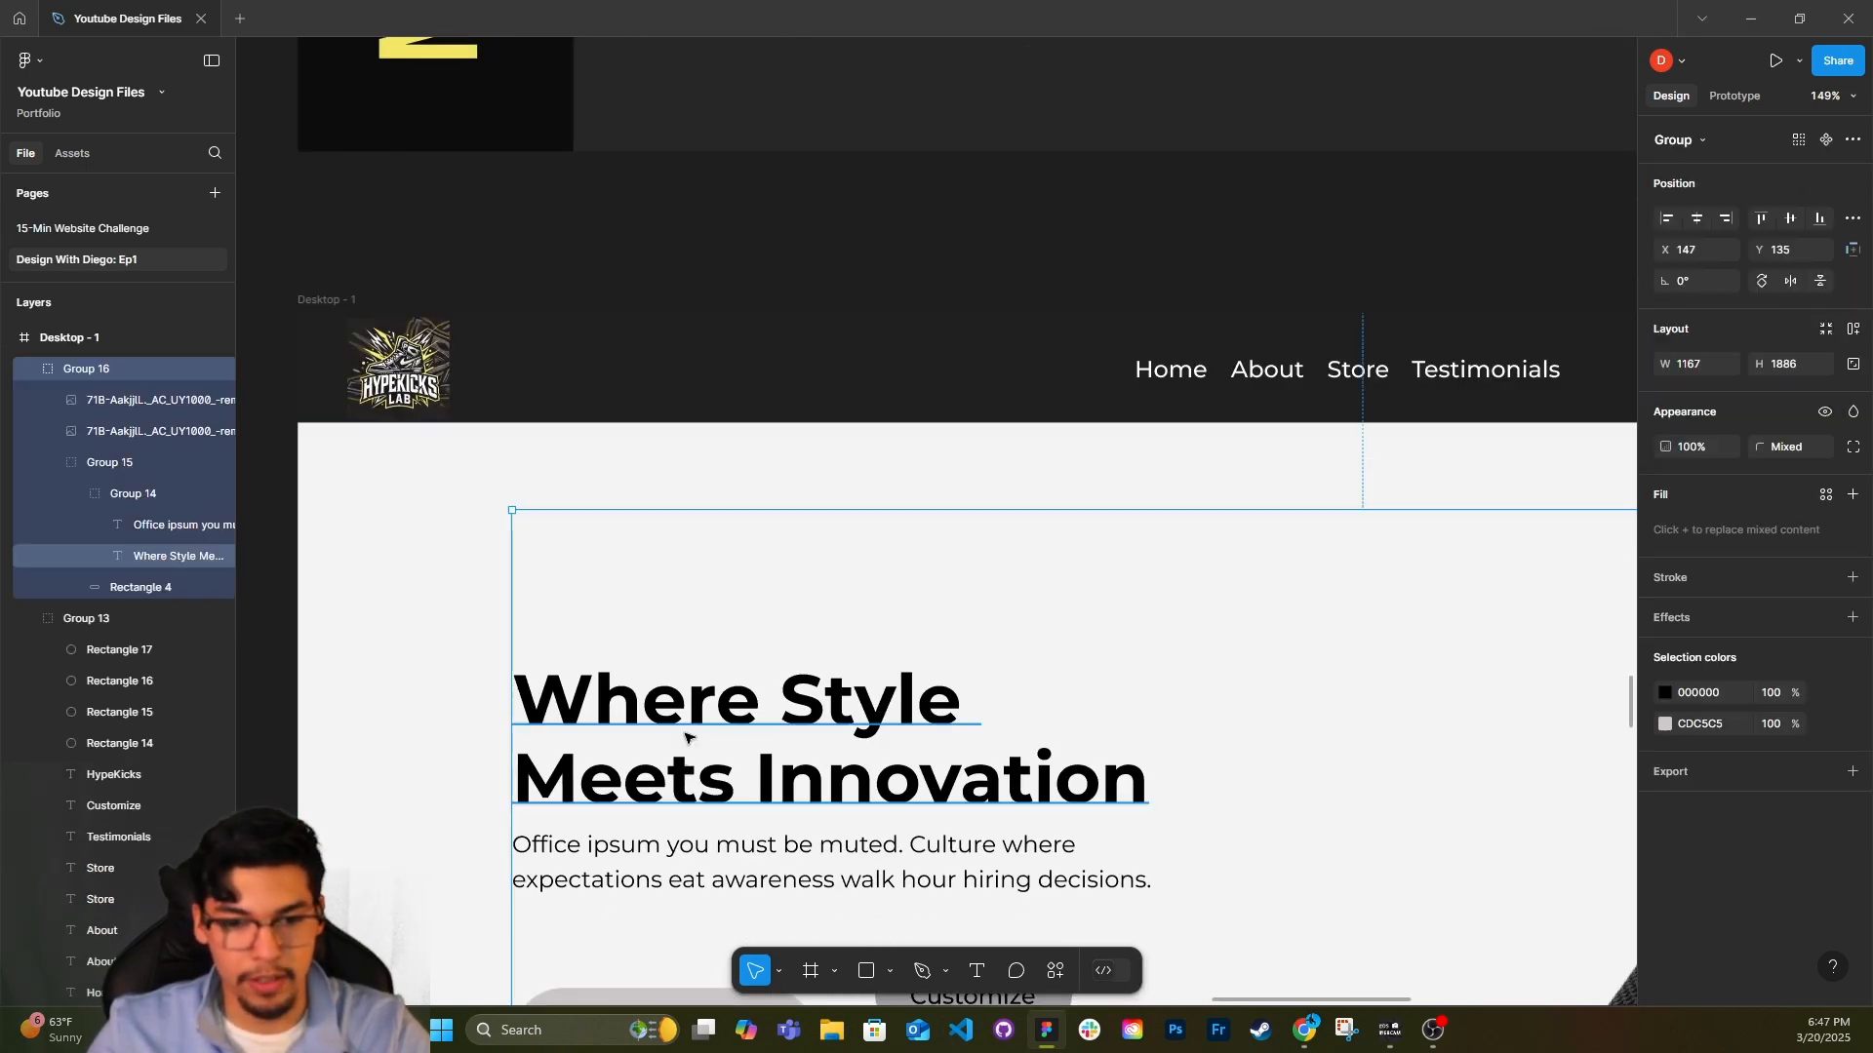
ctrl+click(688, 702)
drag(681, 707, 697, 286)
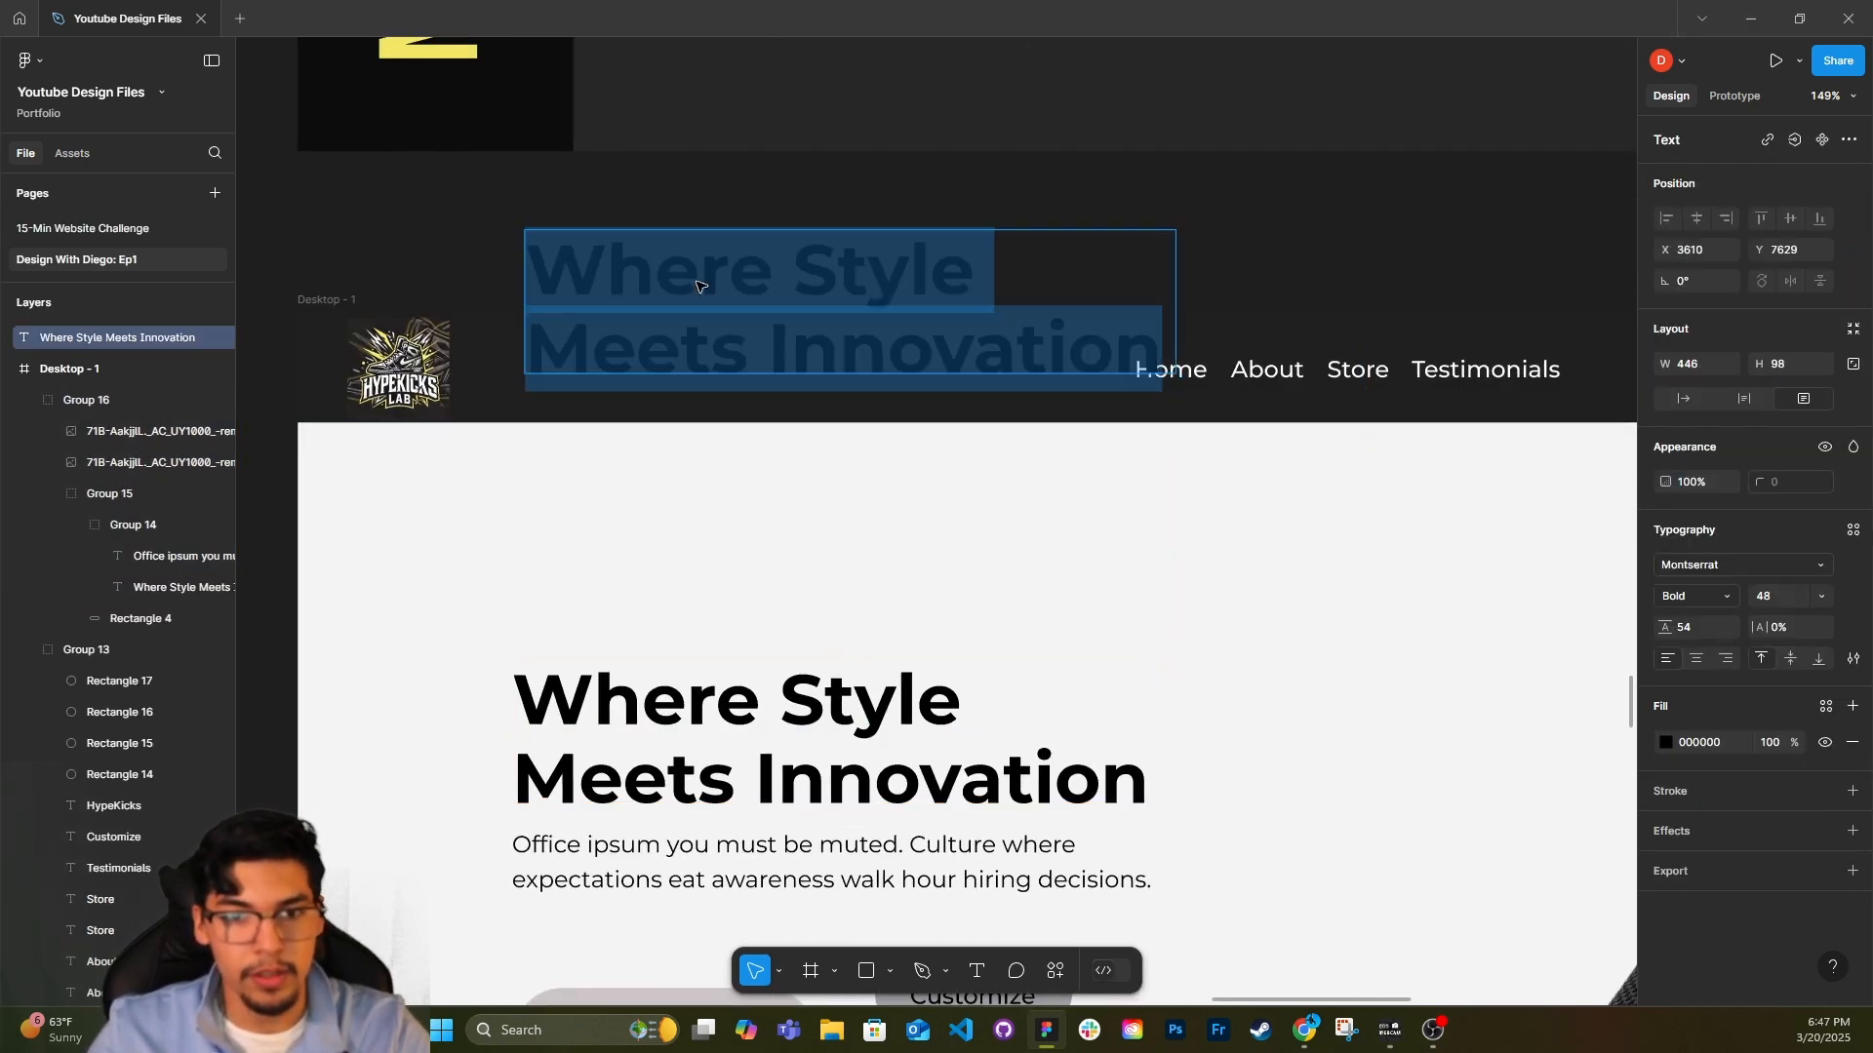
text(HY)
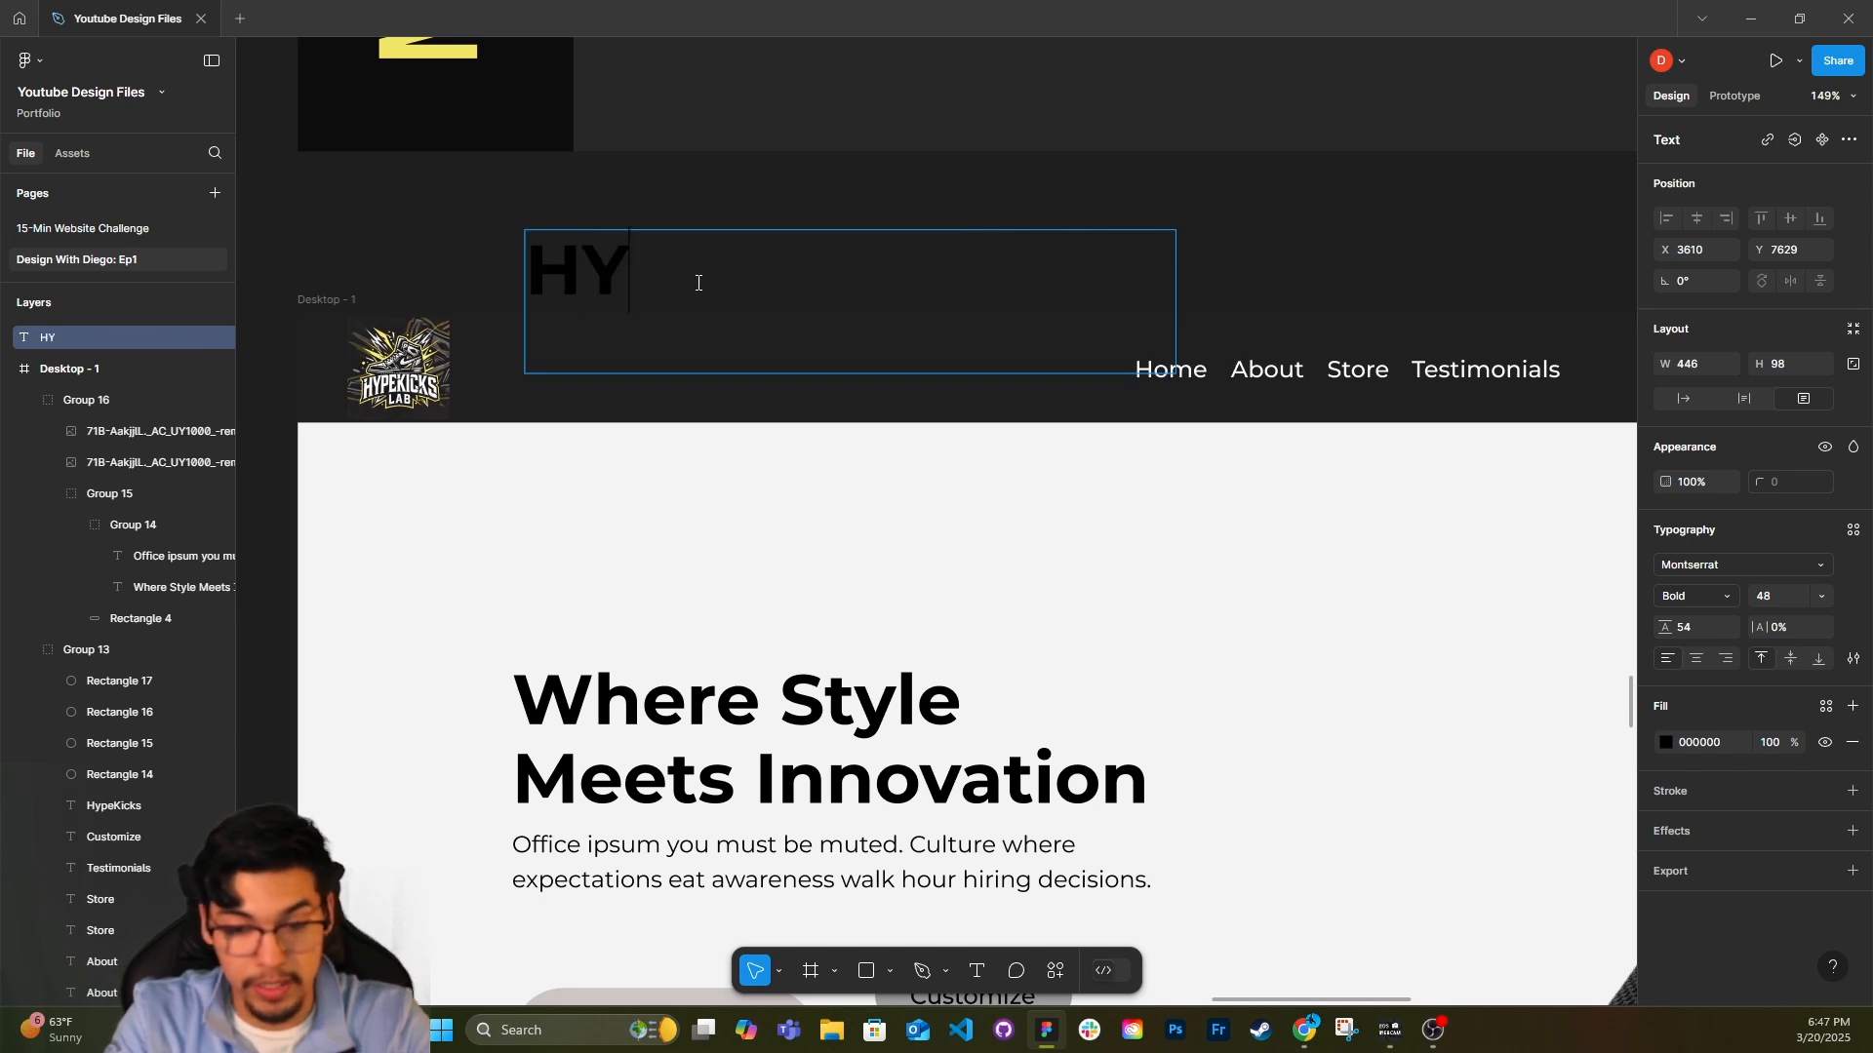
text(PEKICKS)
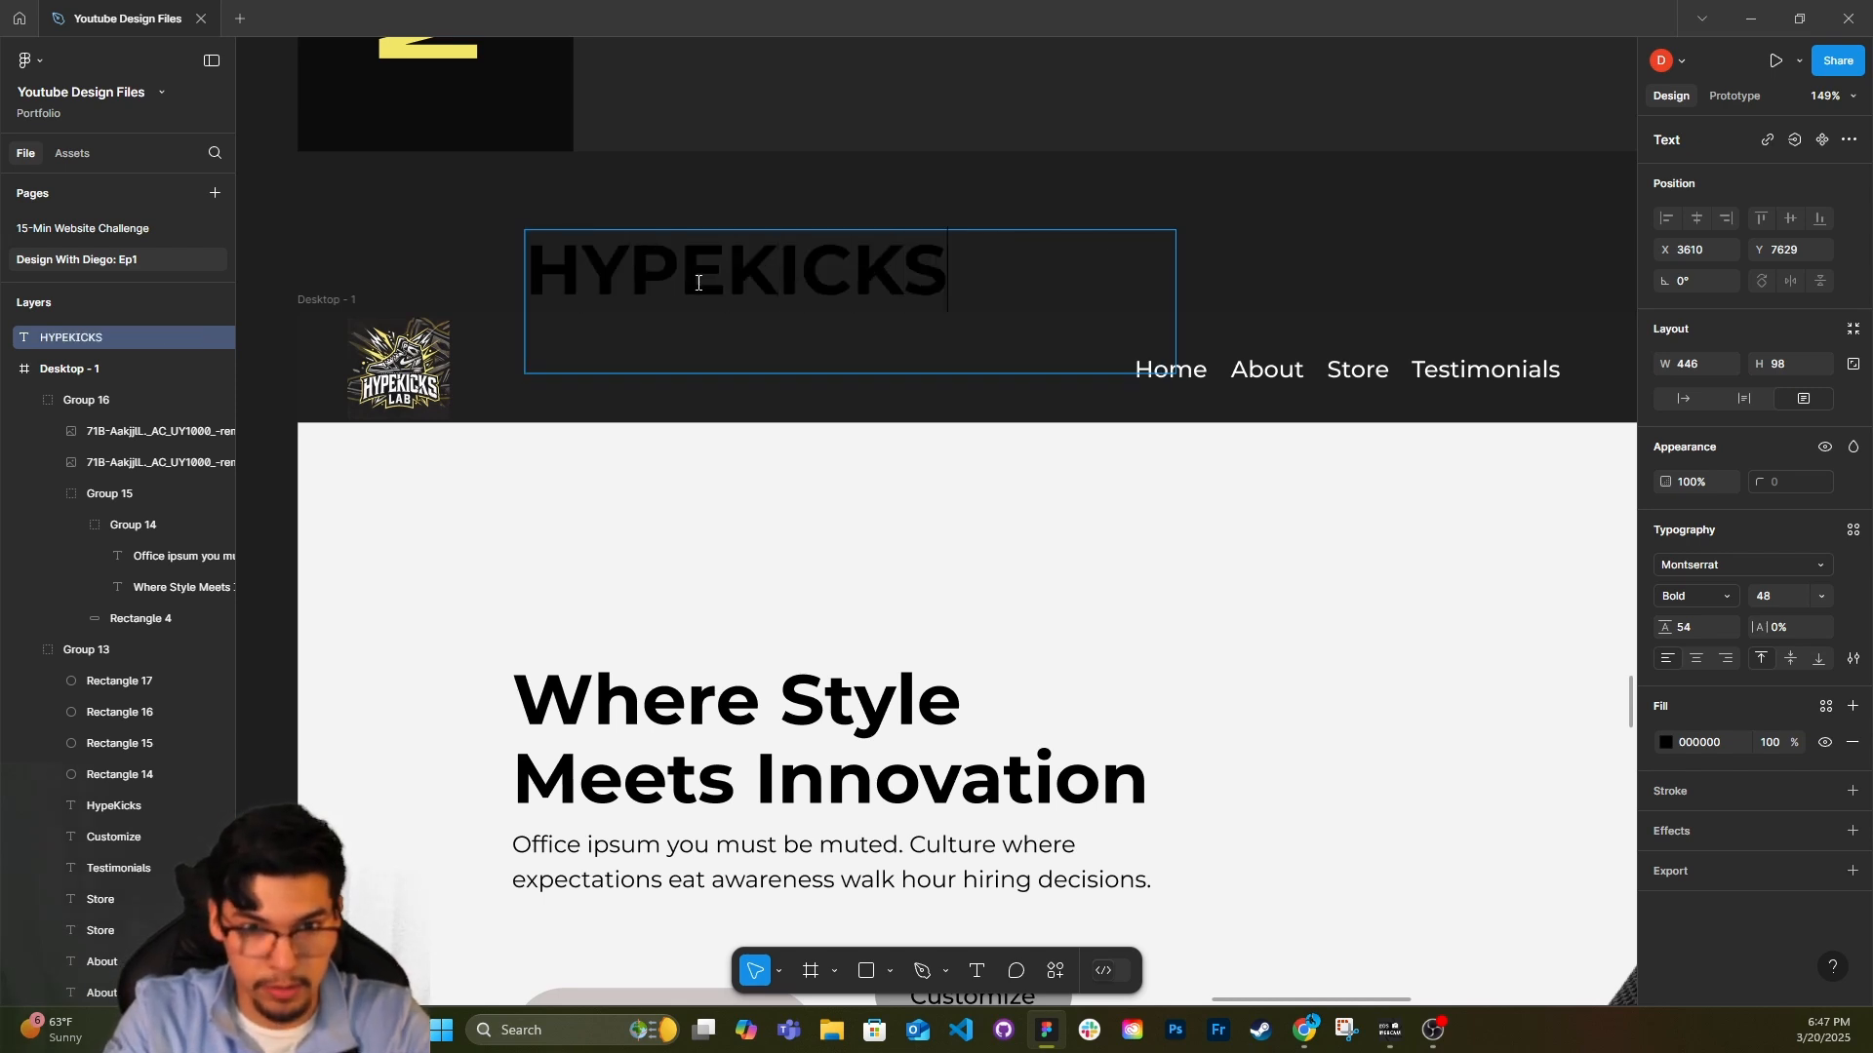
Set the HYPEKICKS text to auto width and fill it with white (FFFFFF).
click(1683, 398)
click(1666, 743)
drag(1578, 641, 1287, 244)
click(1615, 451)
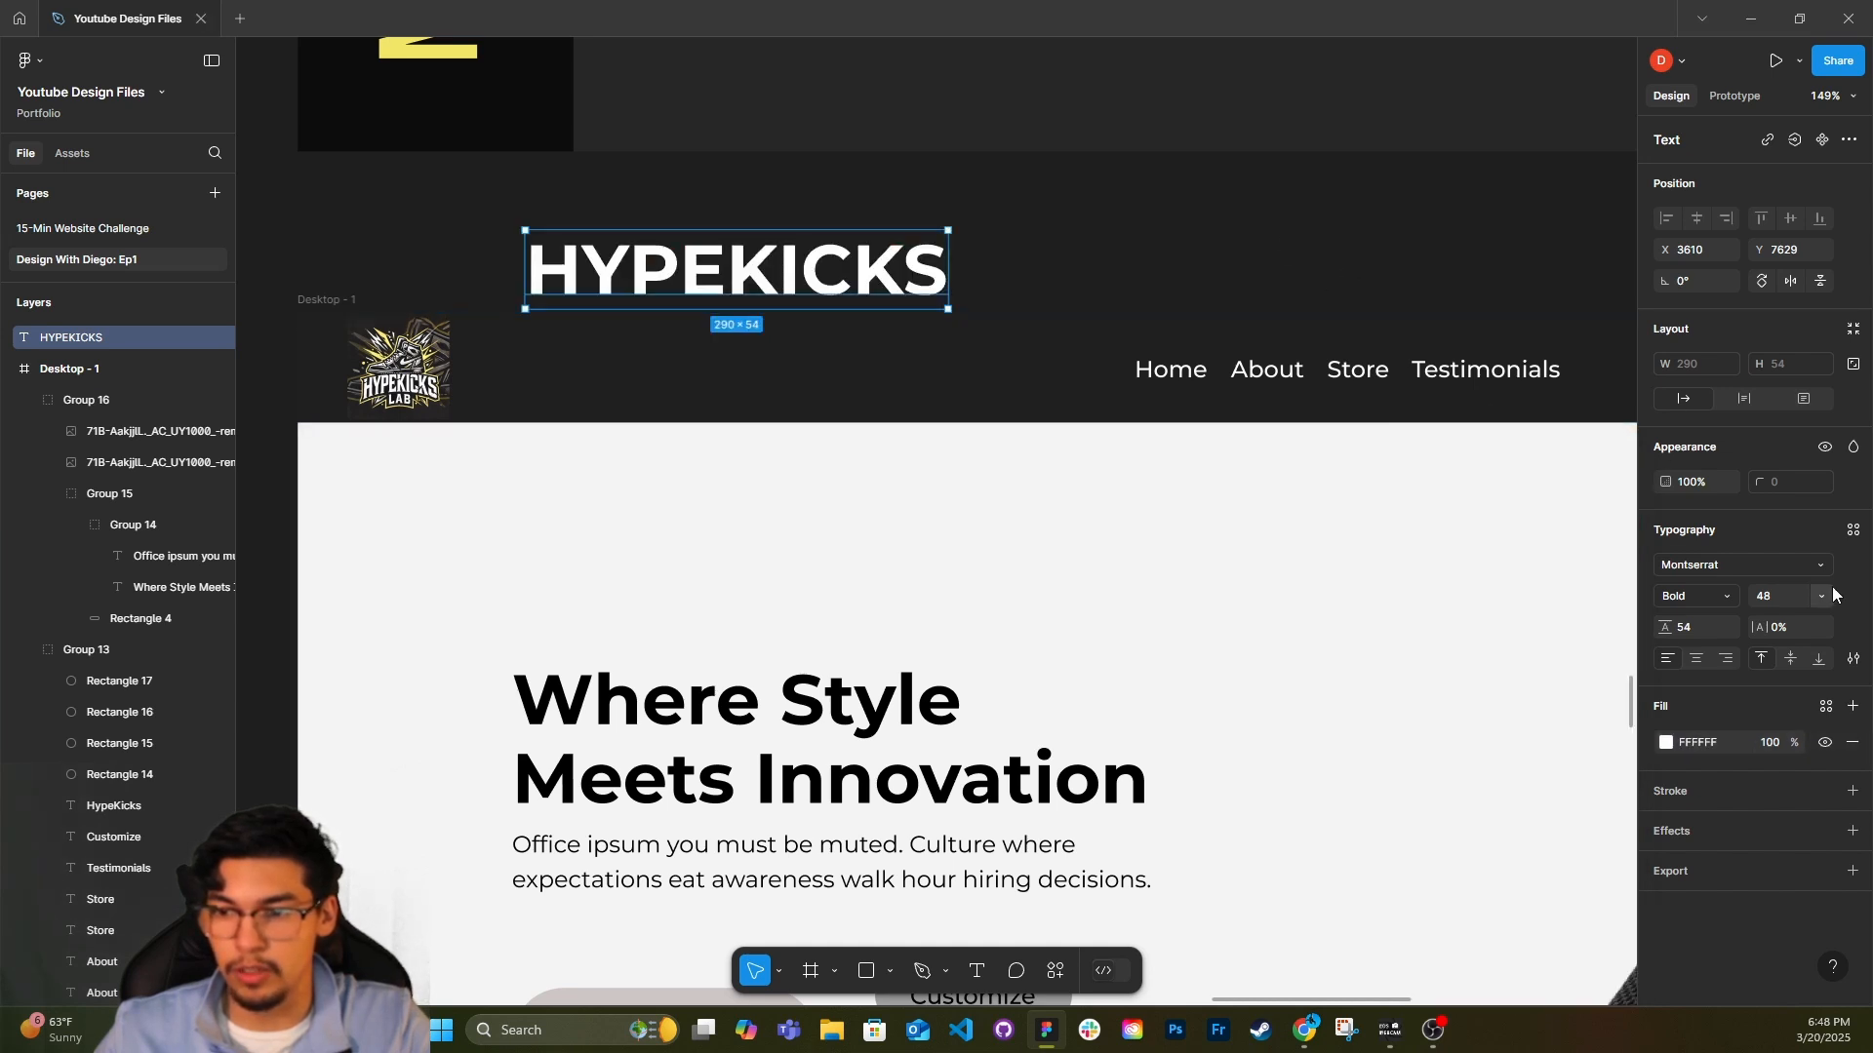
Try the HYPEKICKS text at font size 24 beside the header logo, and delete it.
click(1821, 596)
click(1770, 528)
drag(647, 275, 581, 382)
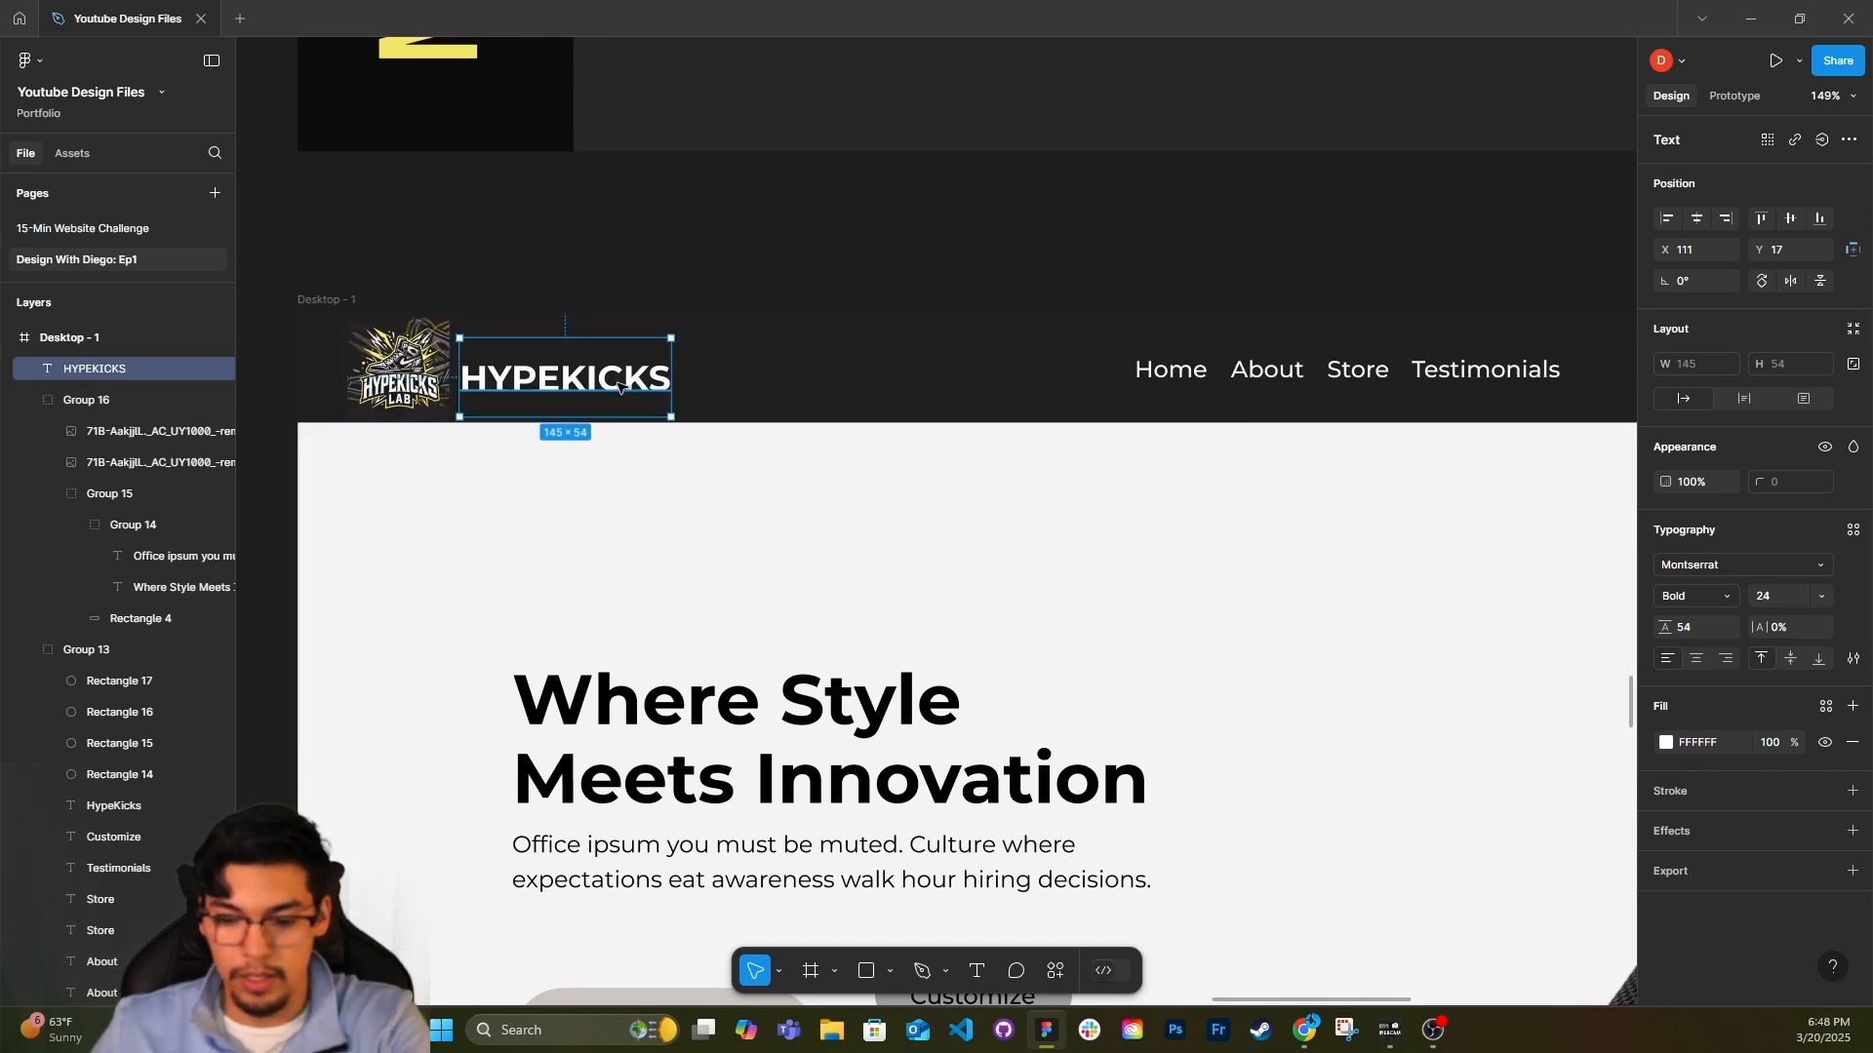
key(Delete)
Select the header logo image and examine its sneaker artwork, lettering and background up close.
click(398, 369)
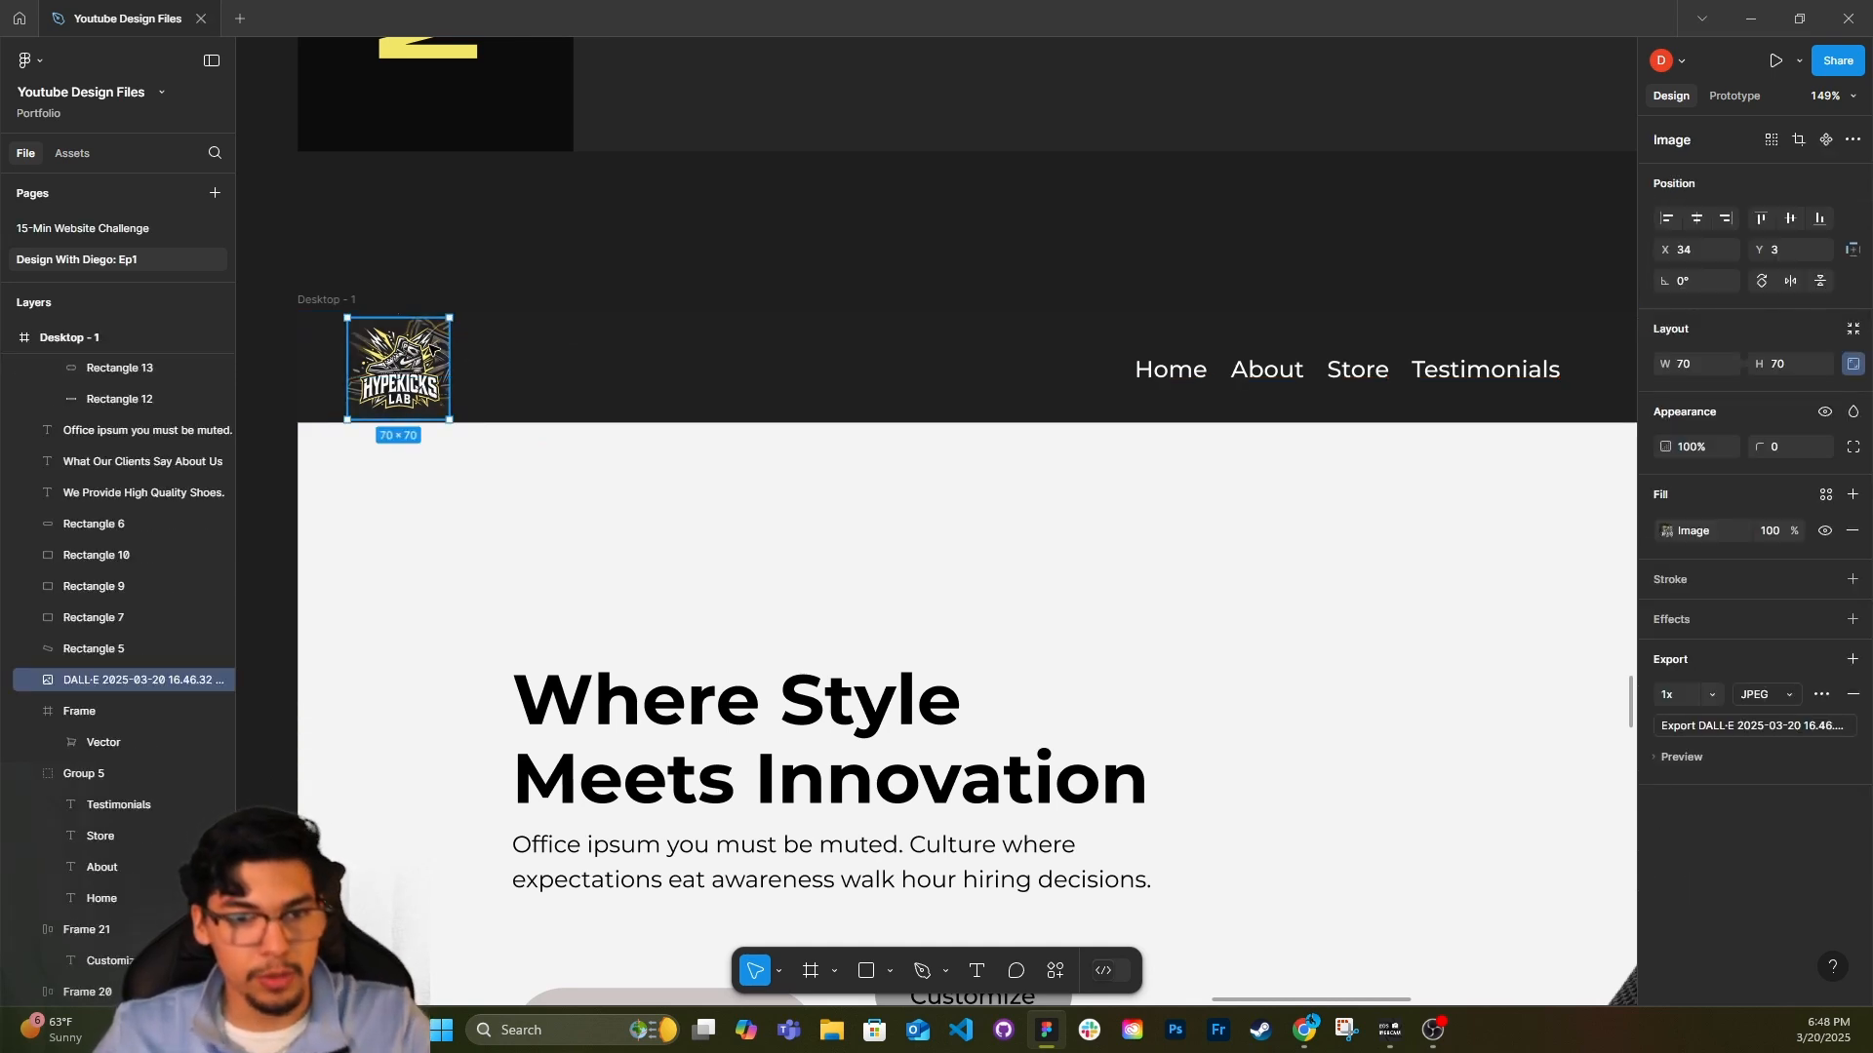
scroll(361, 379, up, 10)
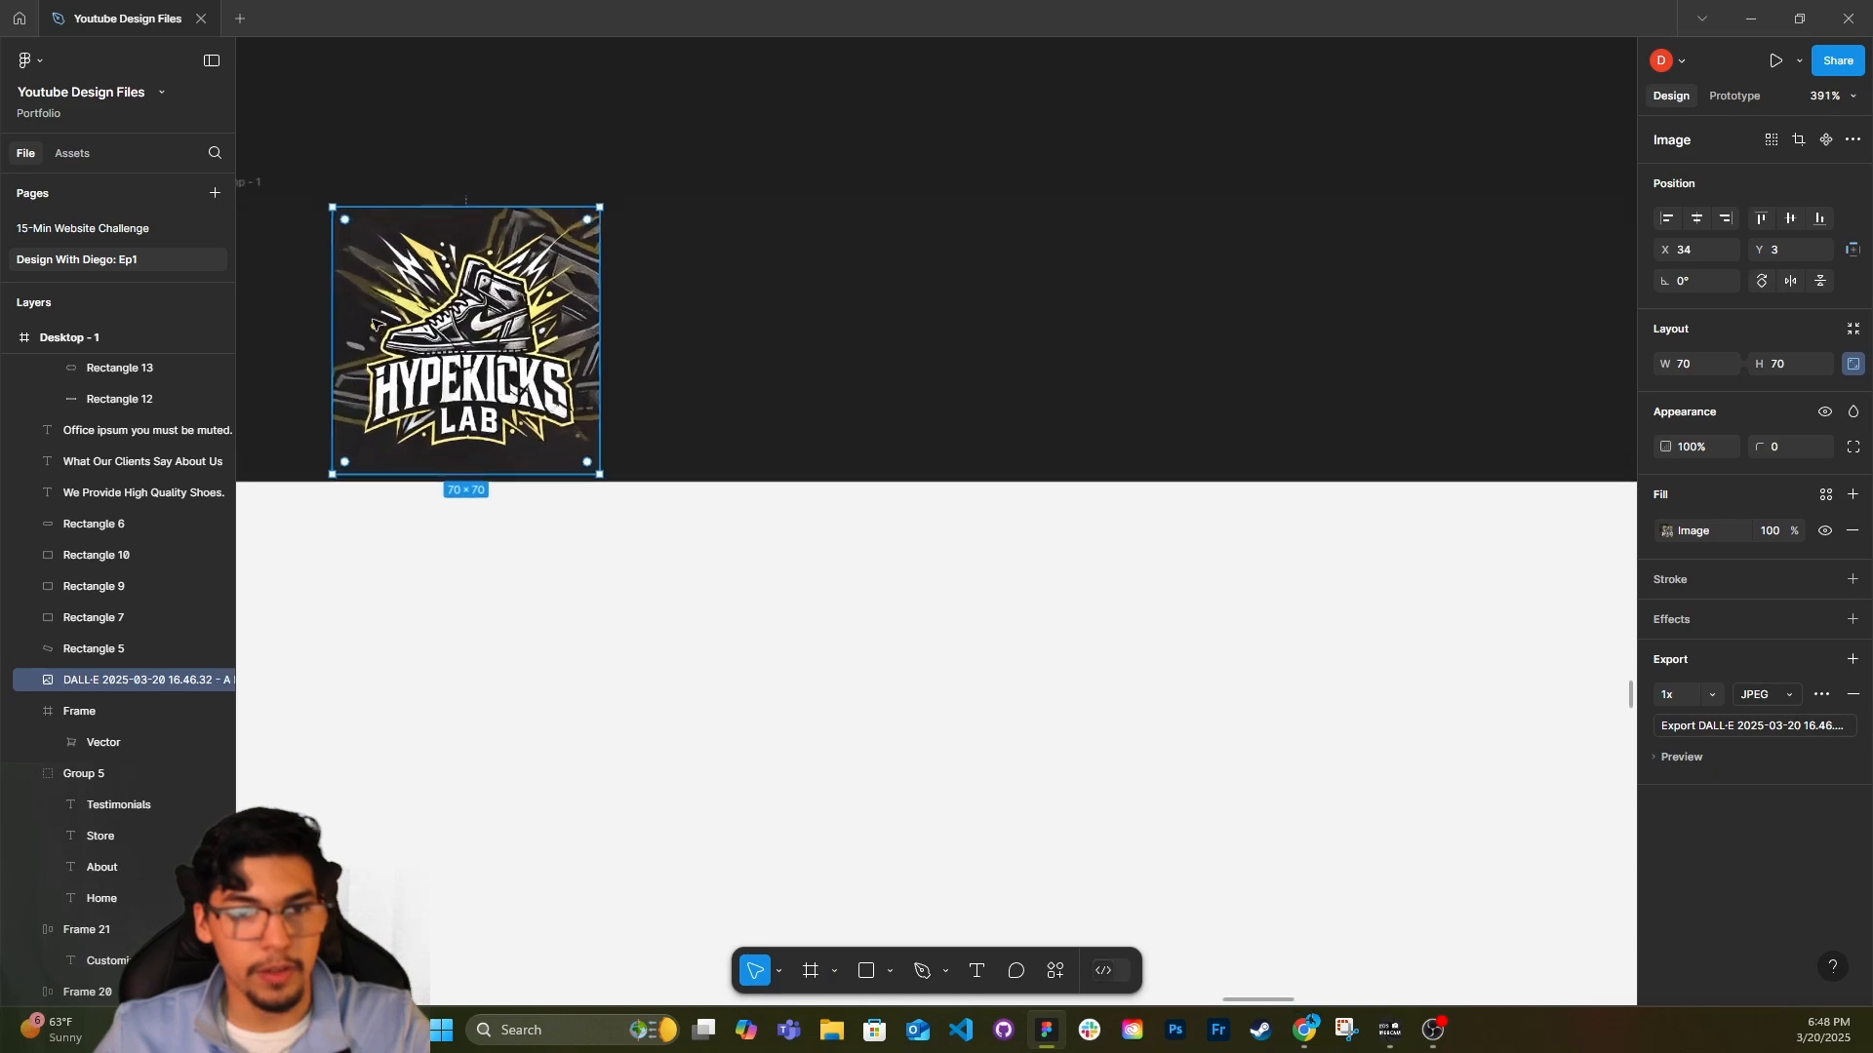
scroll(372, 323, up, 10)
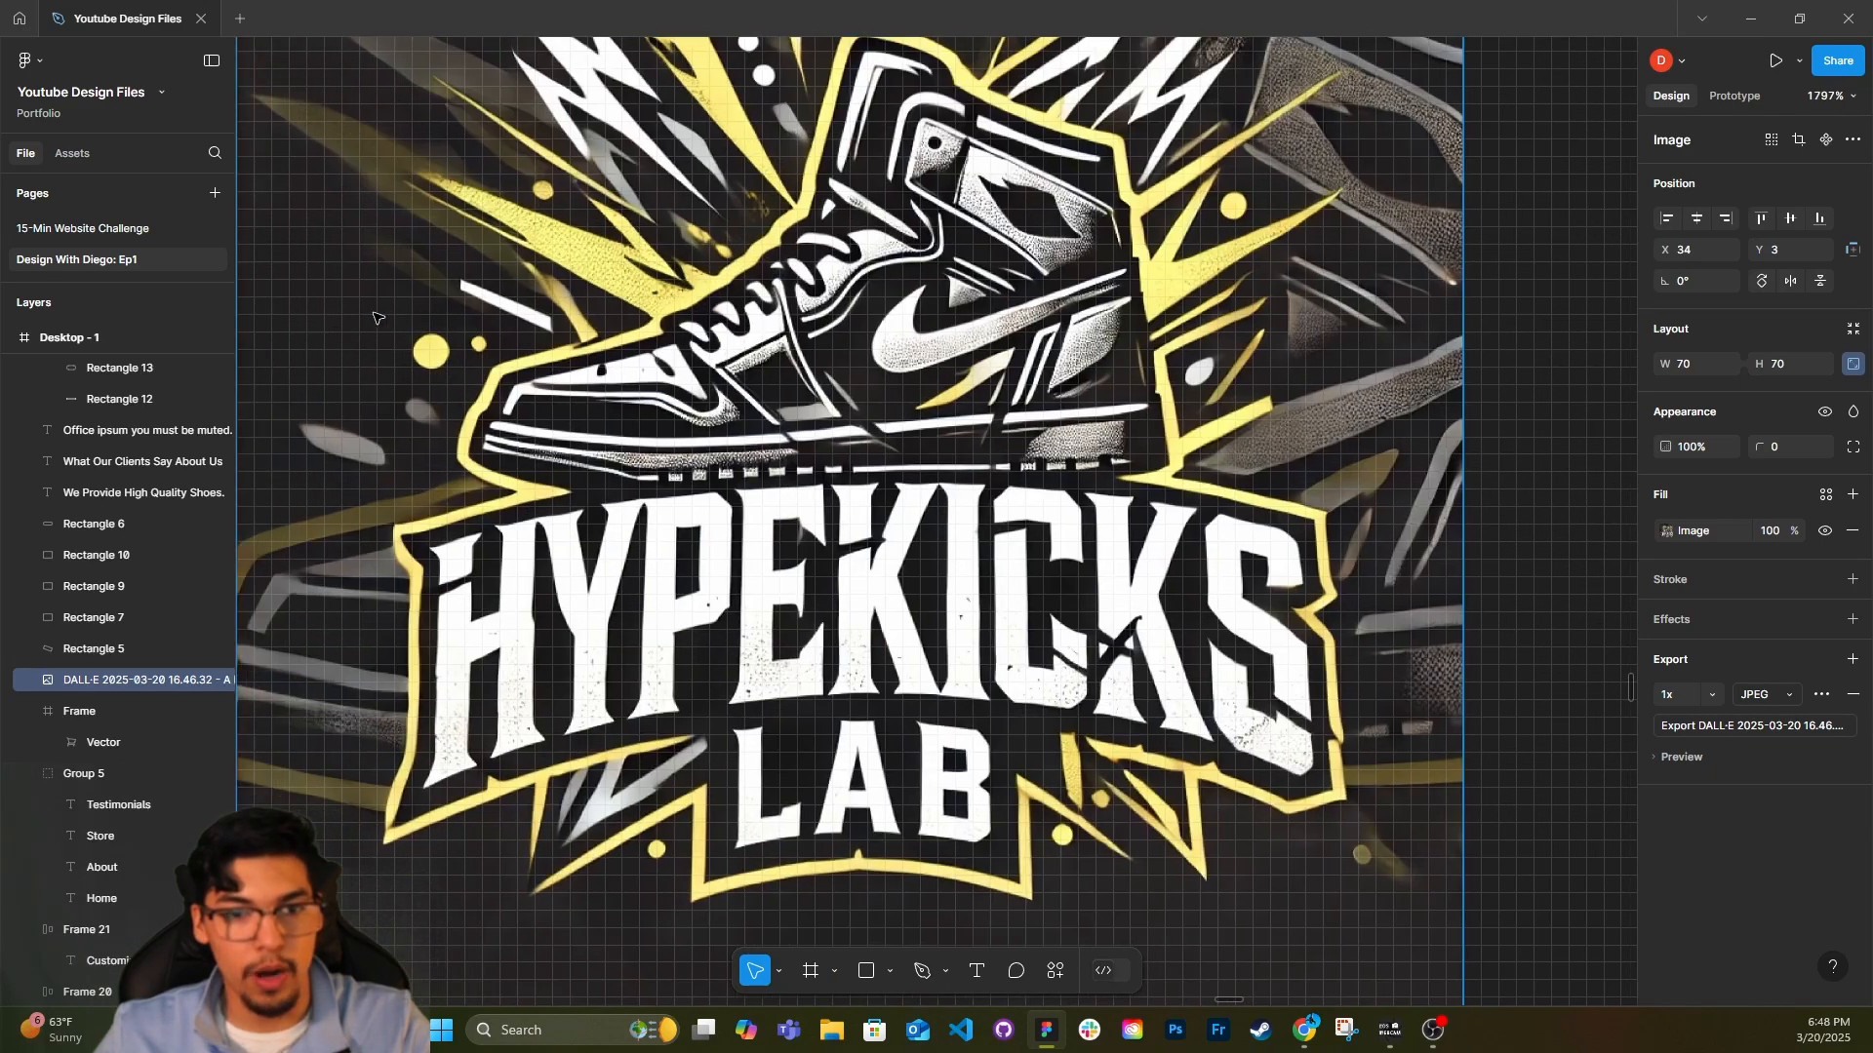
scroll(377, 318, down, 3)
scroll(851, 314, up, 2)
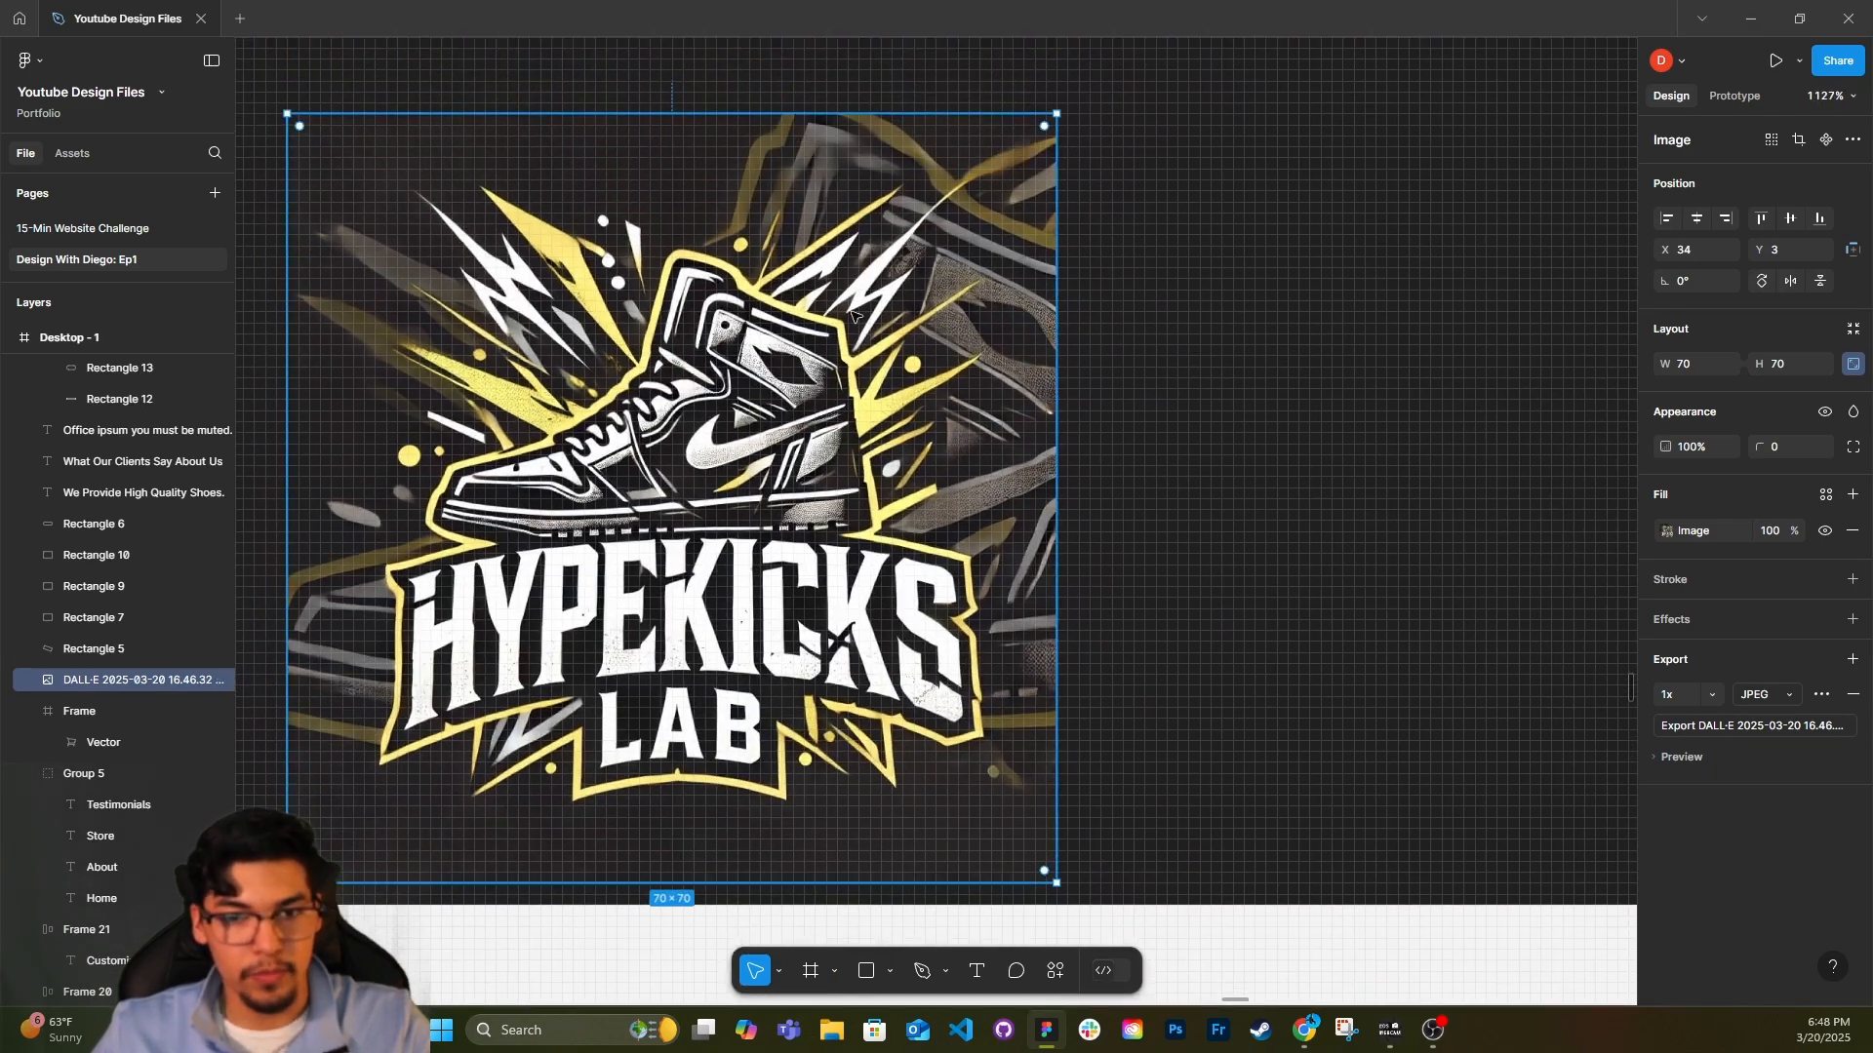
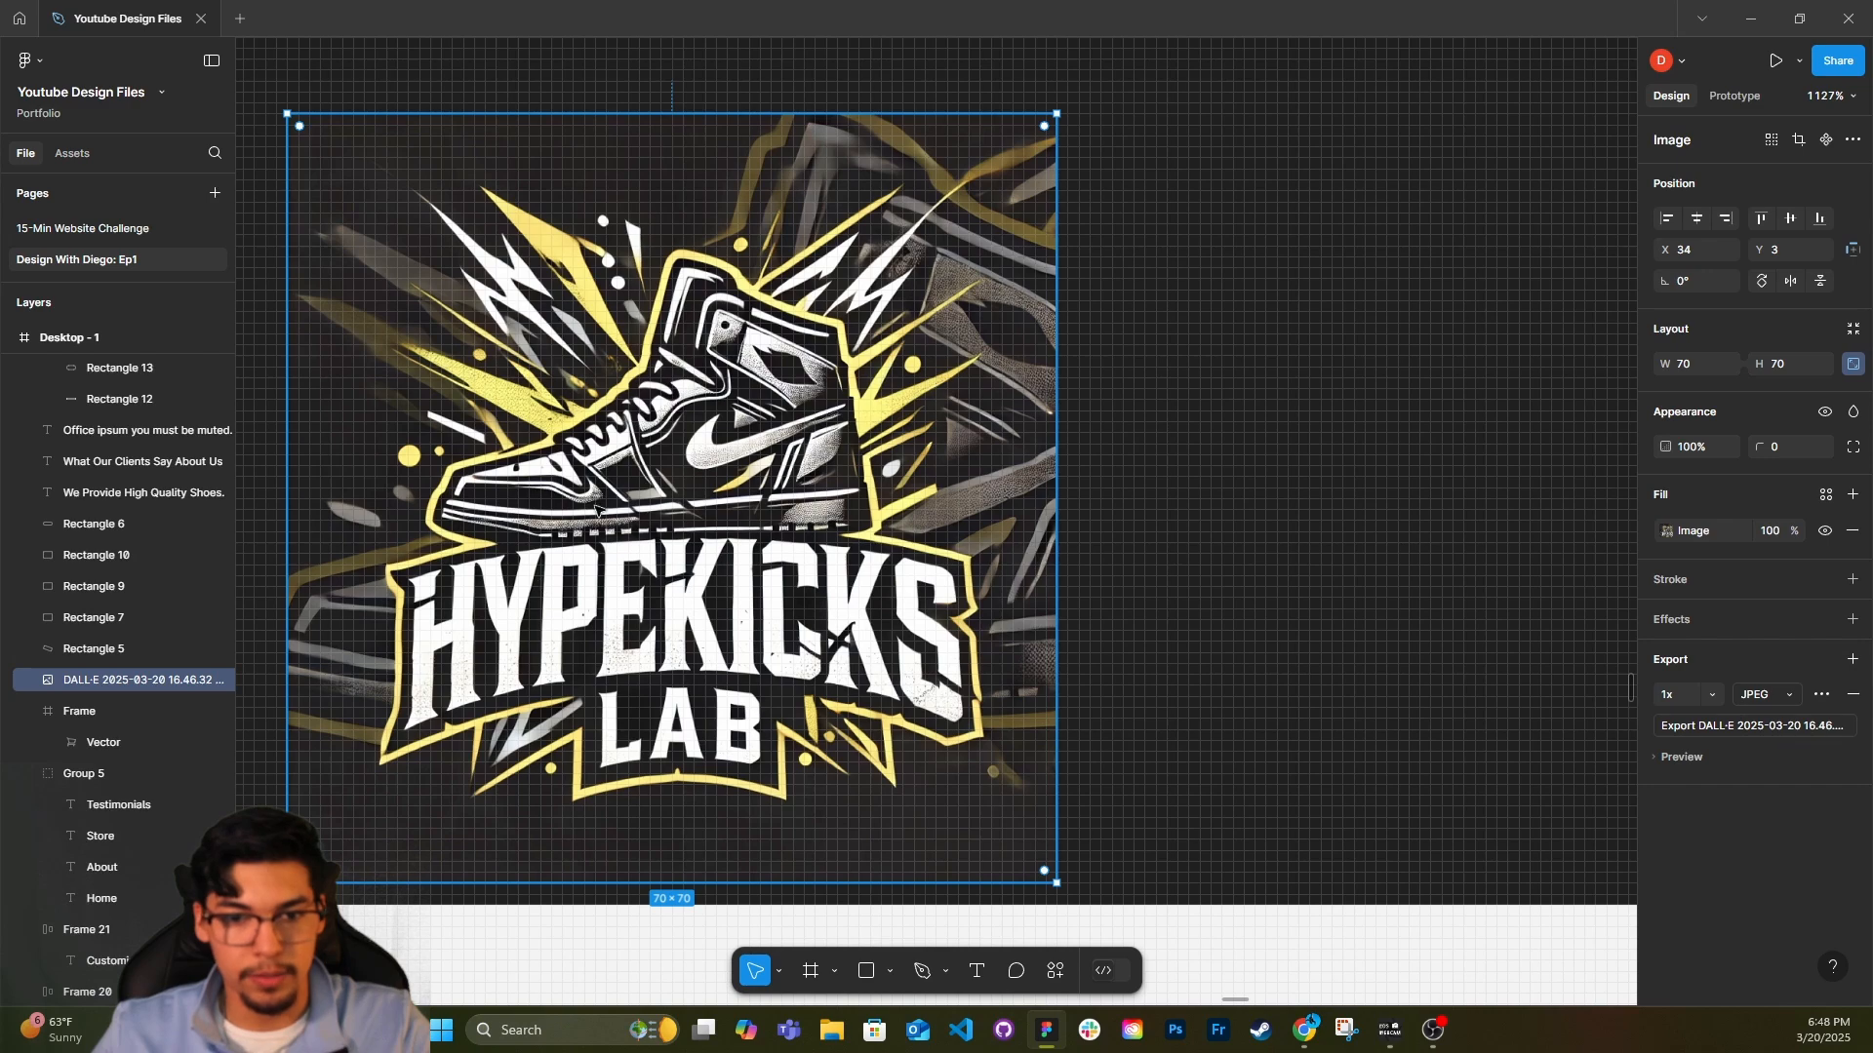
Set the label text of the hero section's Customize button to font size 24.
scroll(380, 715, down, 10)
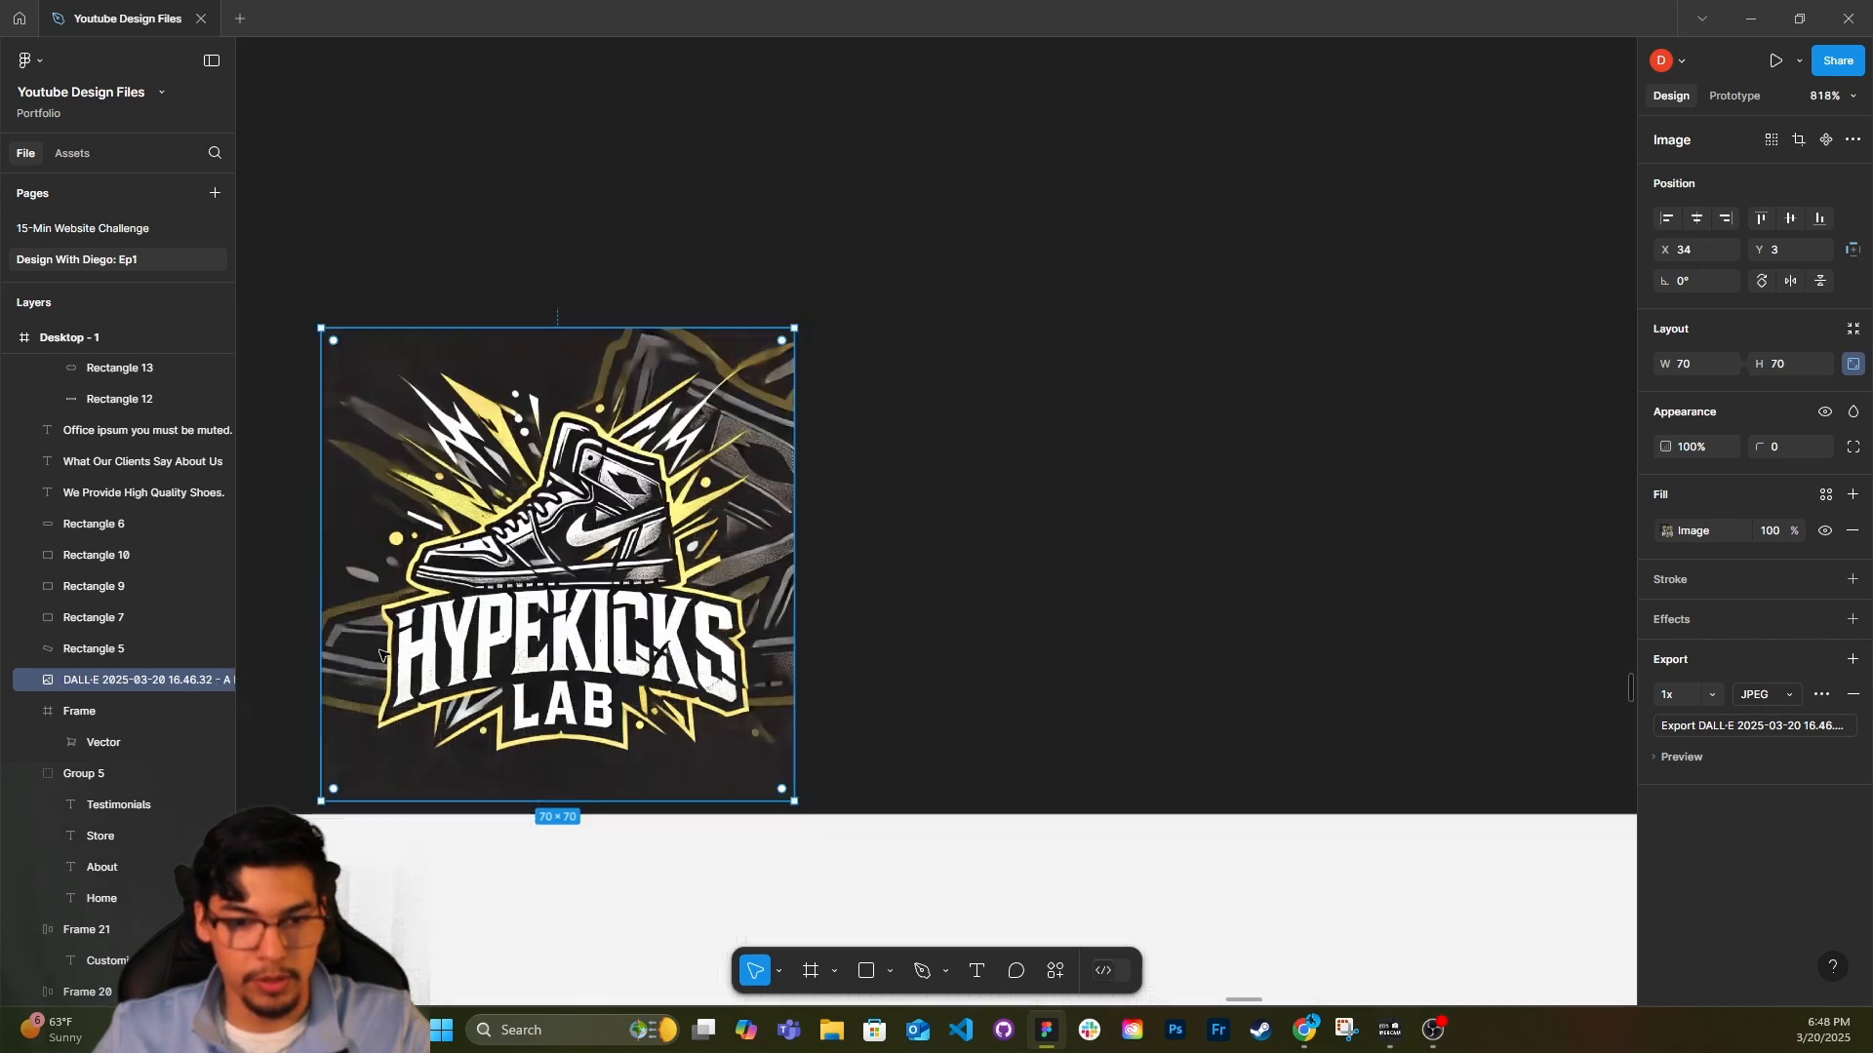
scroll(478, 578, down, 5)
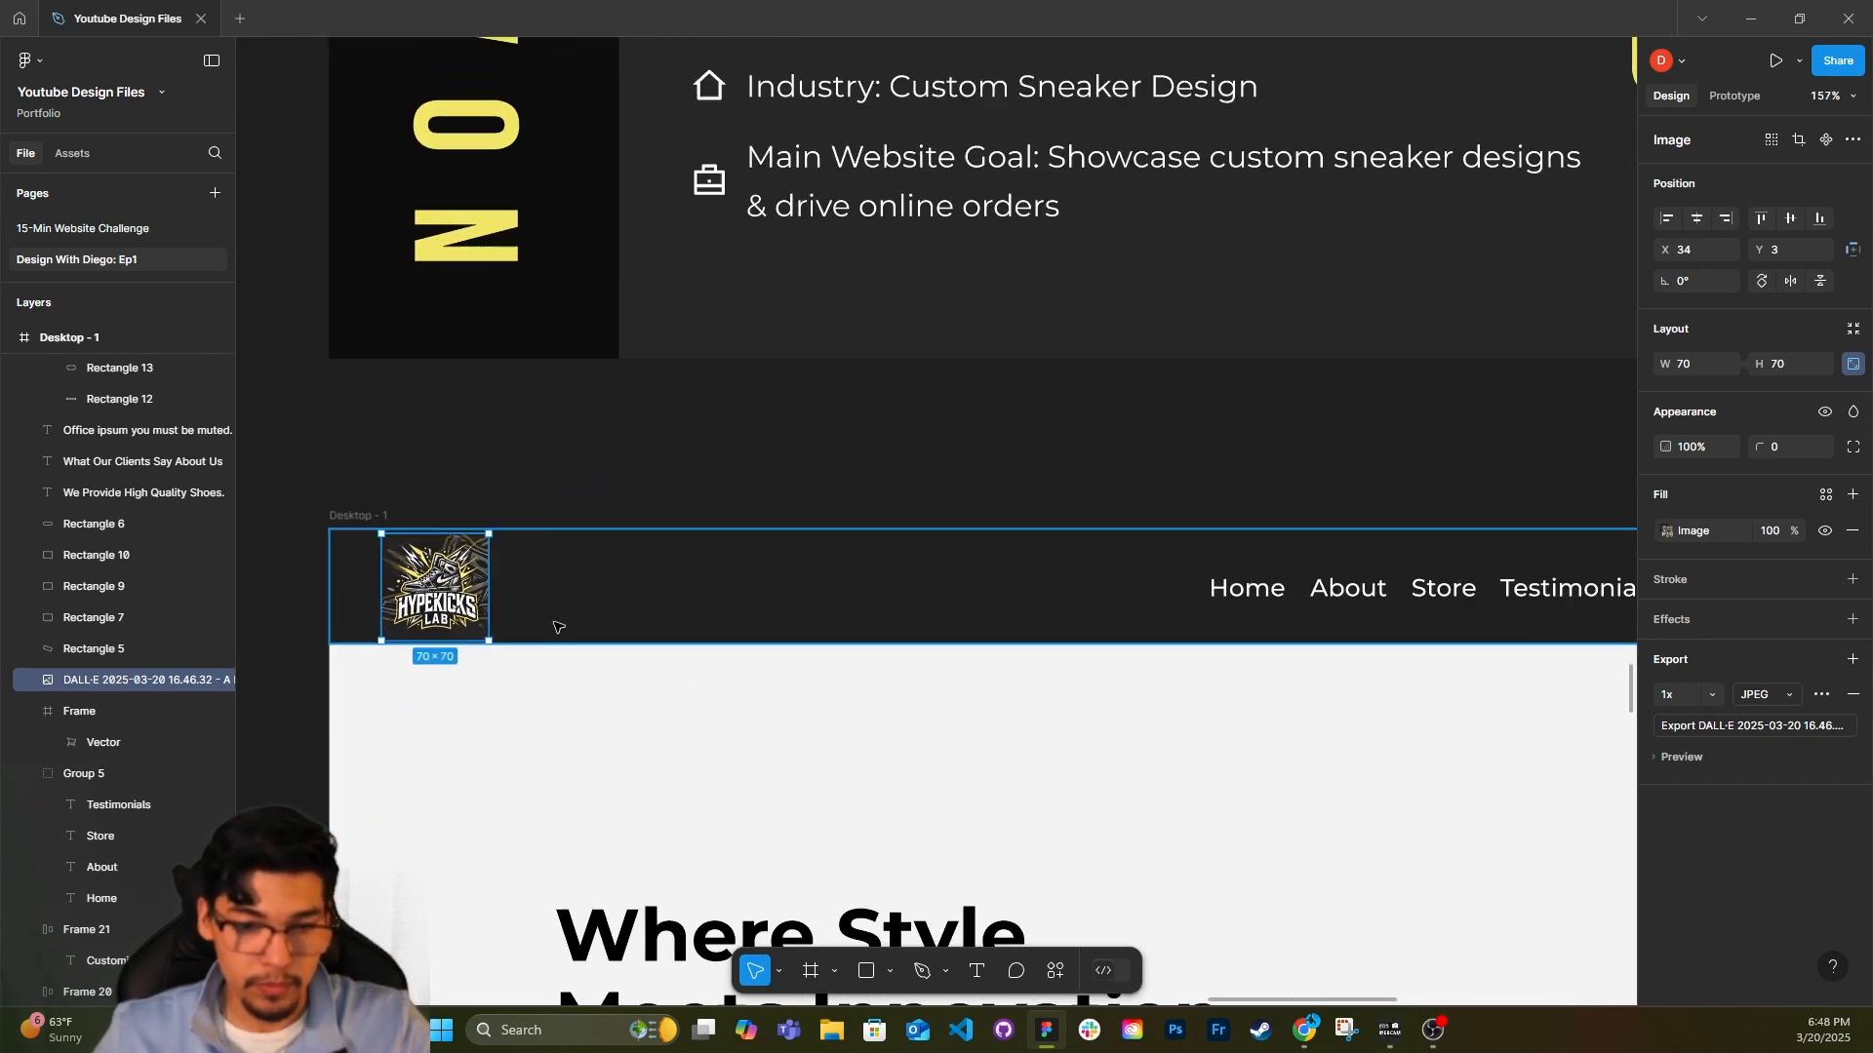
scroll(478, 576, down, 1)
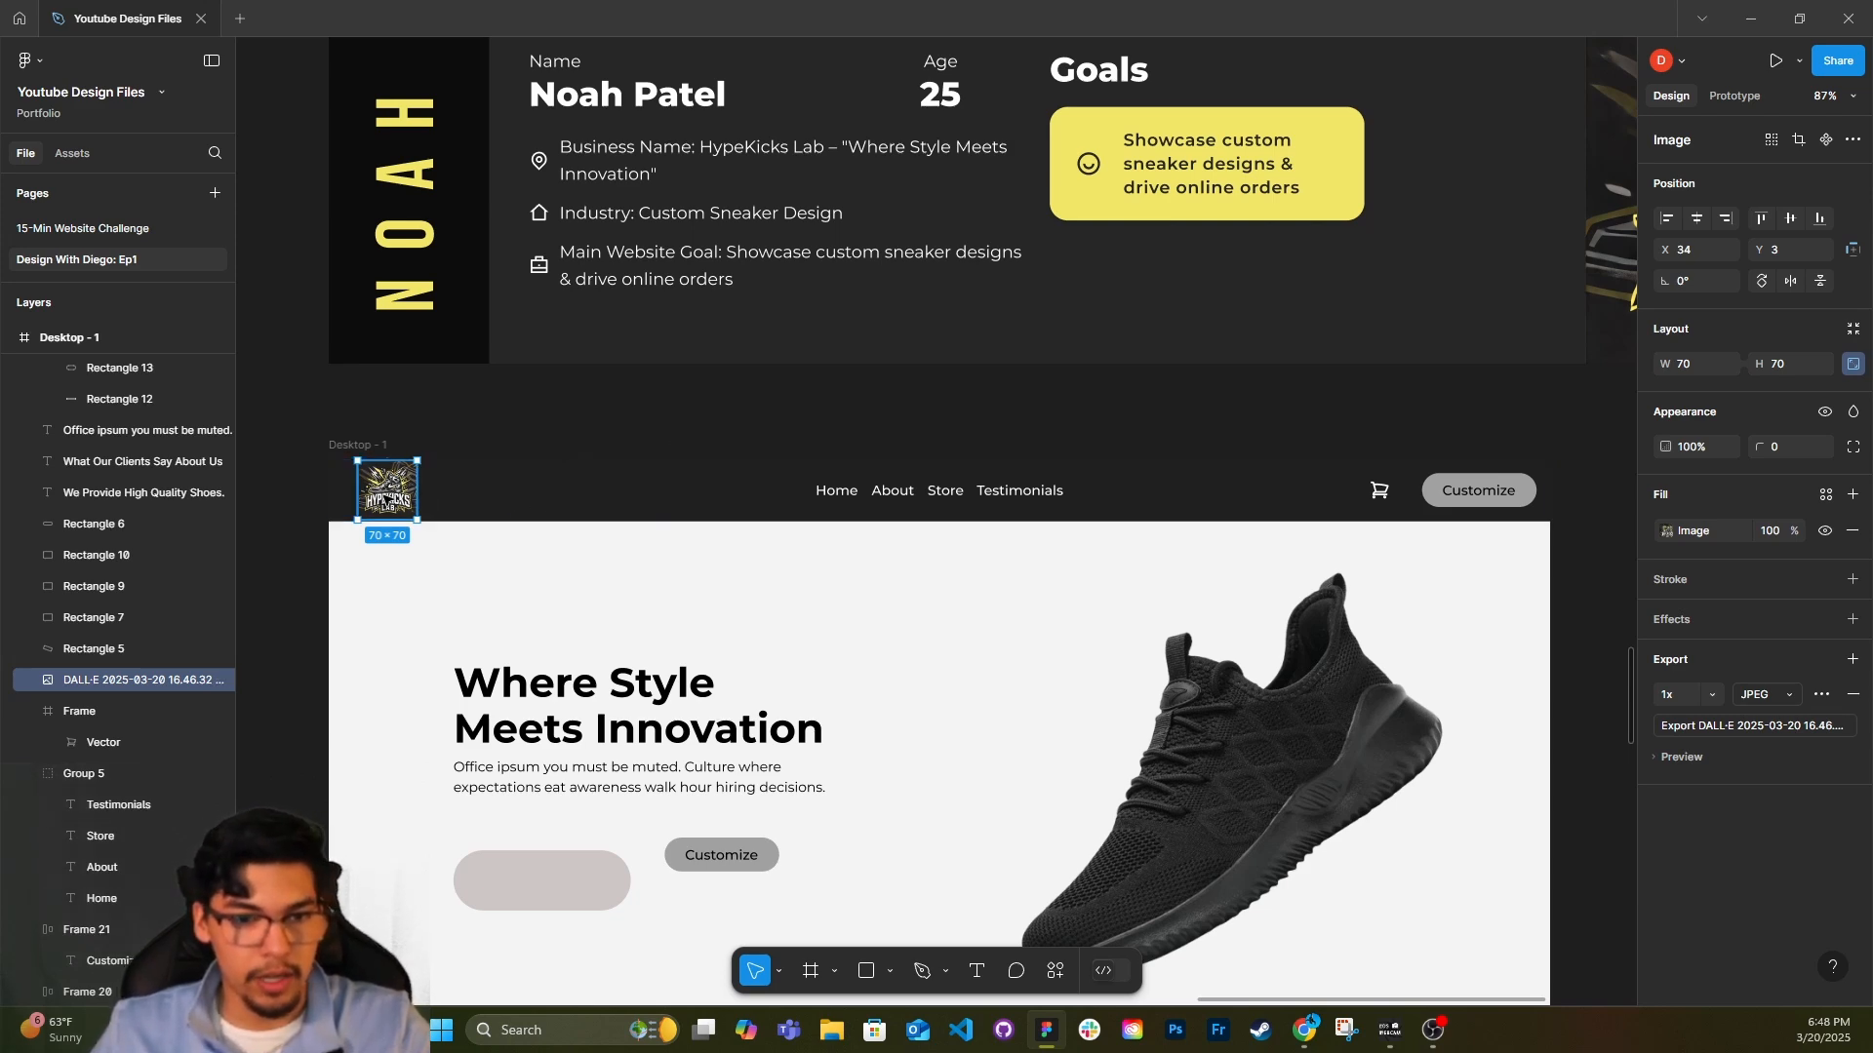
scroll(937, 546, down, 4)
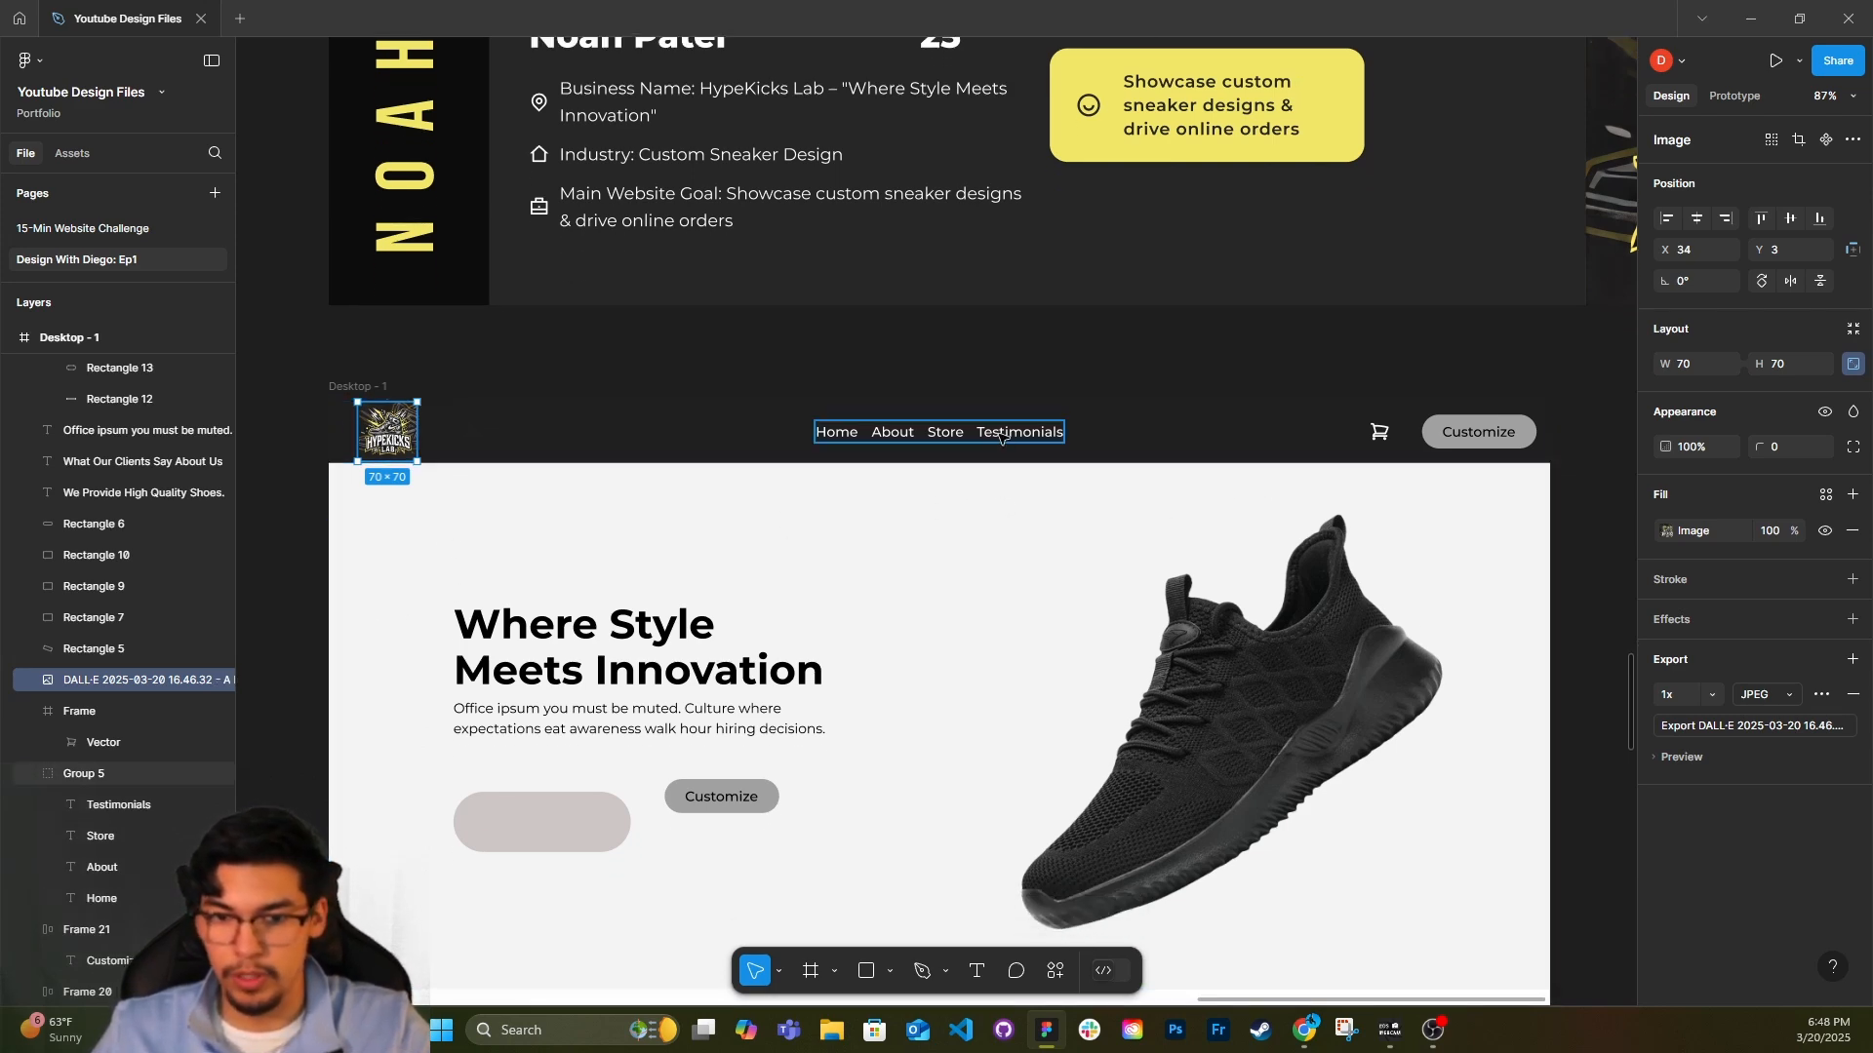
click(1001, 437)
scroll(878, 585, down, 3)
scroll(878, 585, right, 2)
click(637, 649)
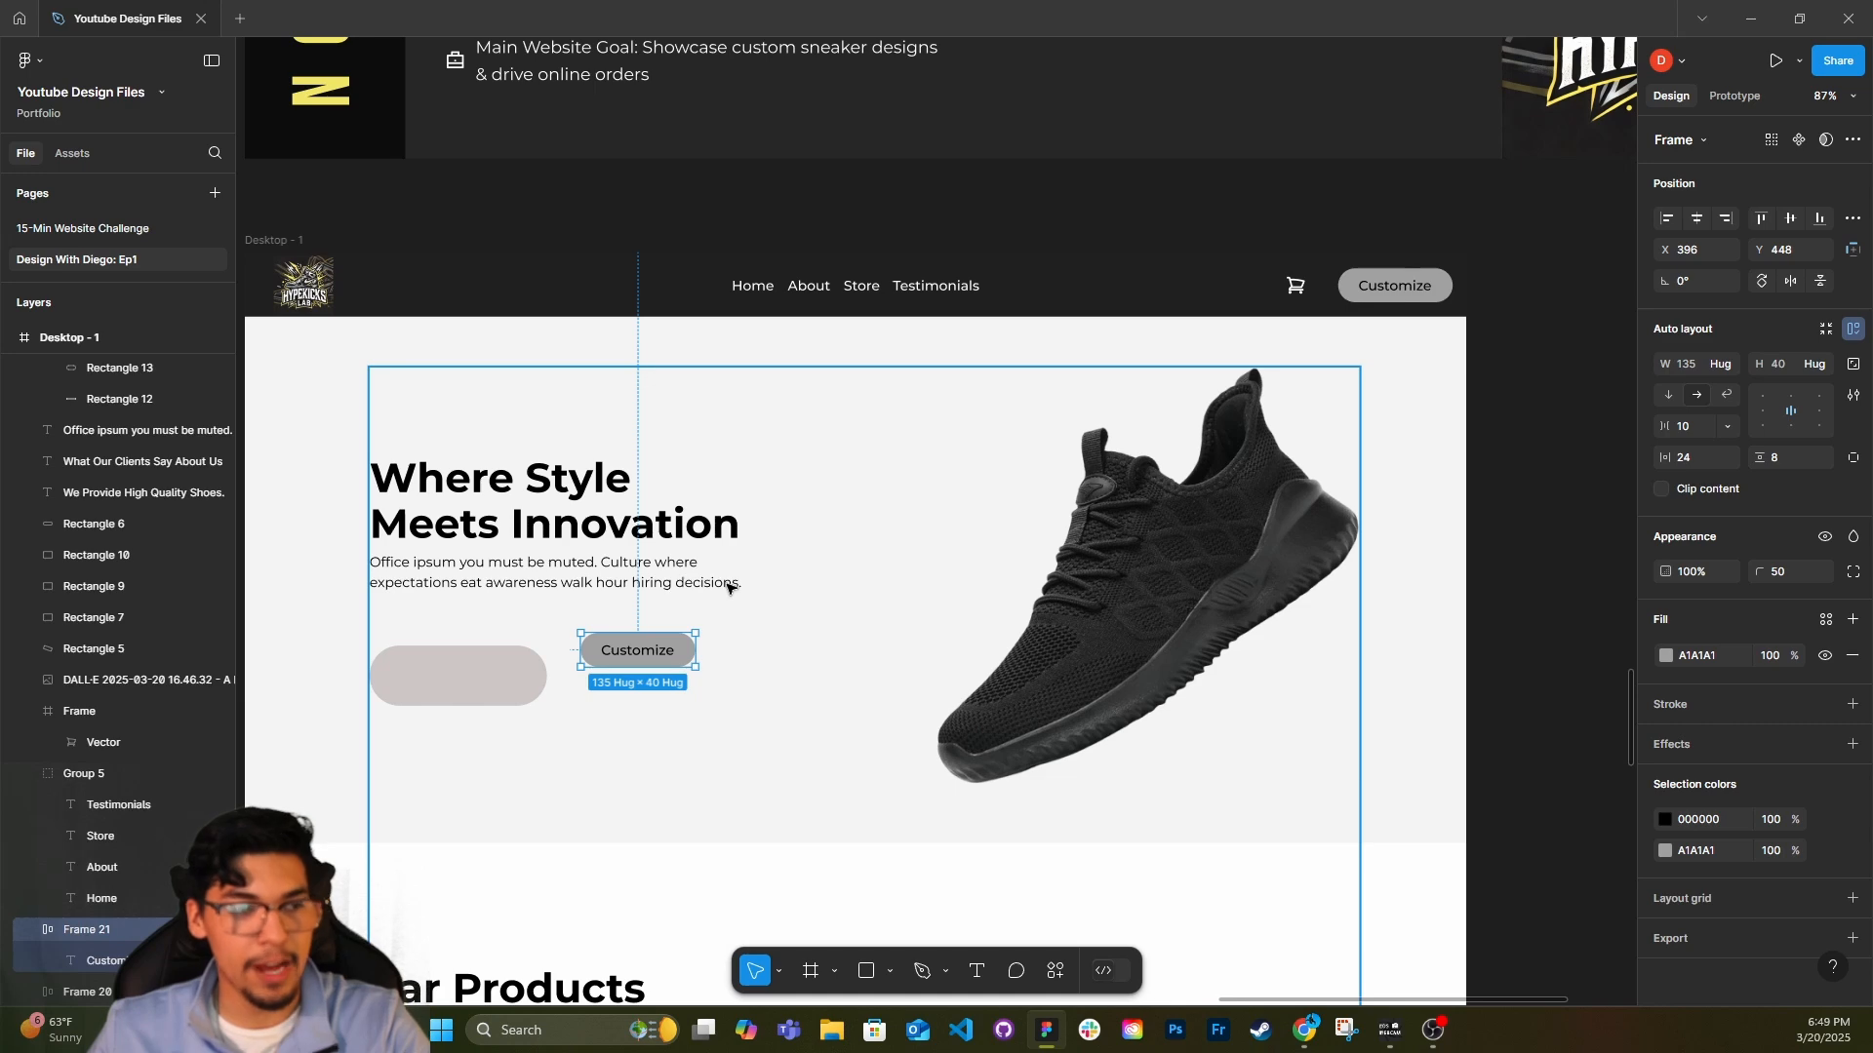
click(459, 682)
scroll(463, 687, up, 3)
scroll(472, 693, left, 2)
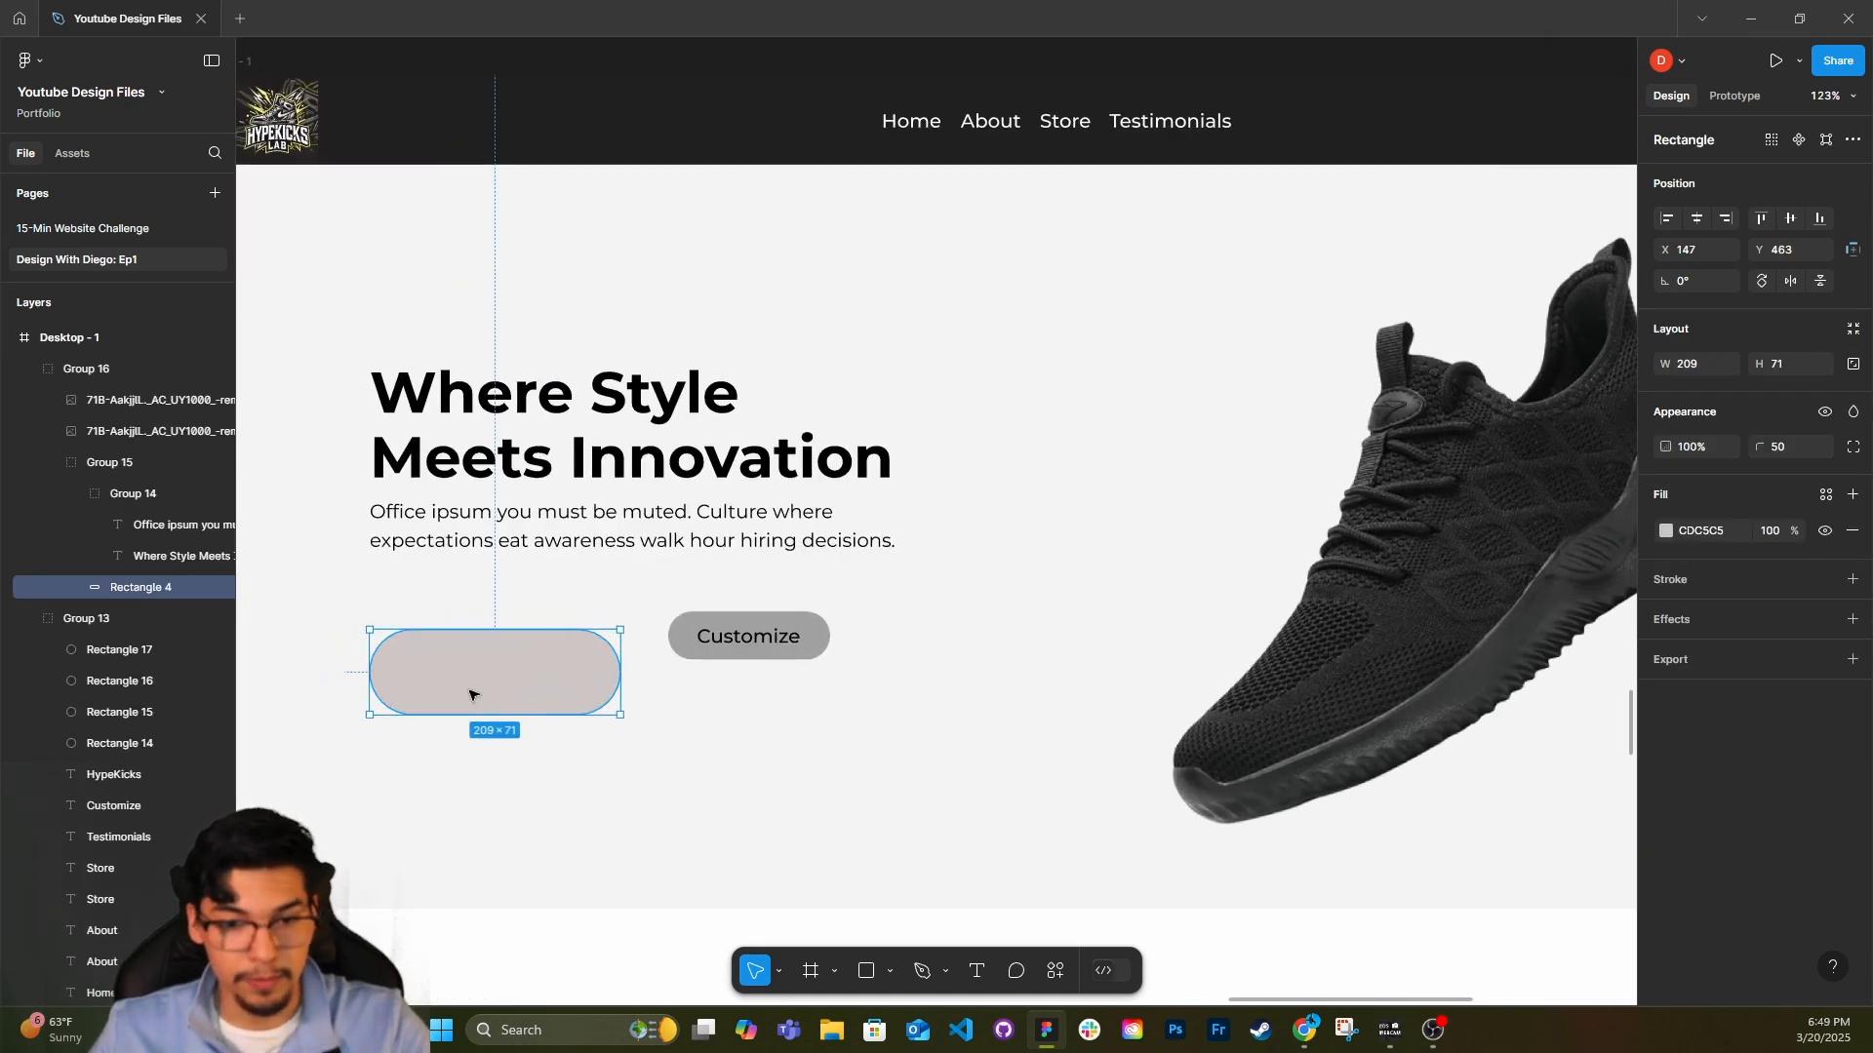
click(806, 664)
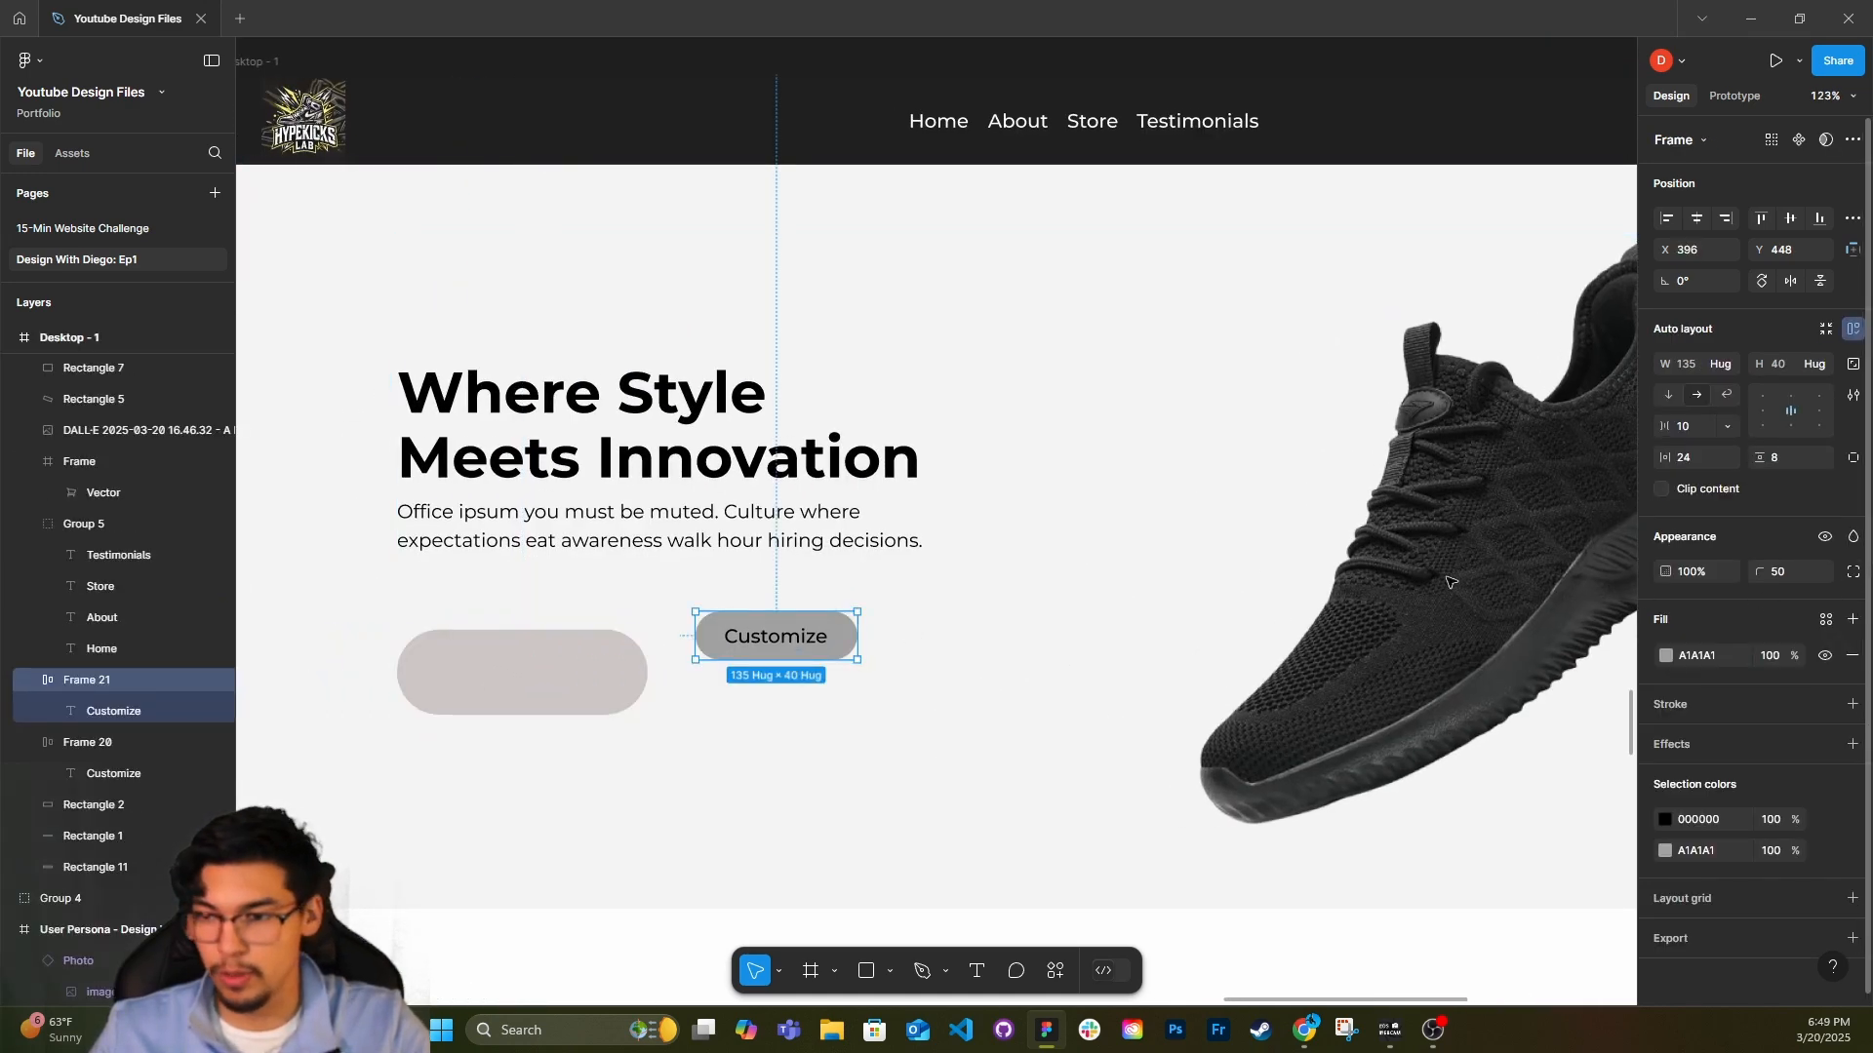
double_click(751, 636)
click(1820, 596)
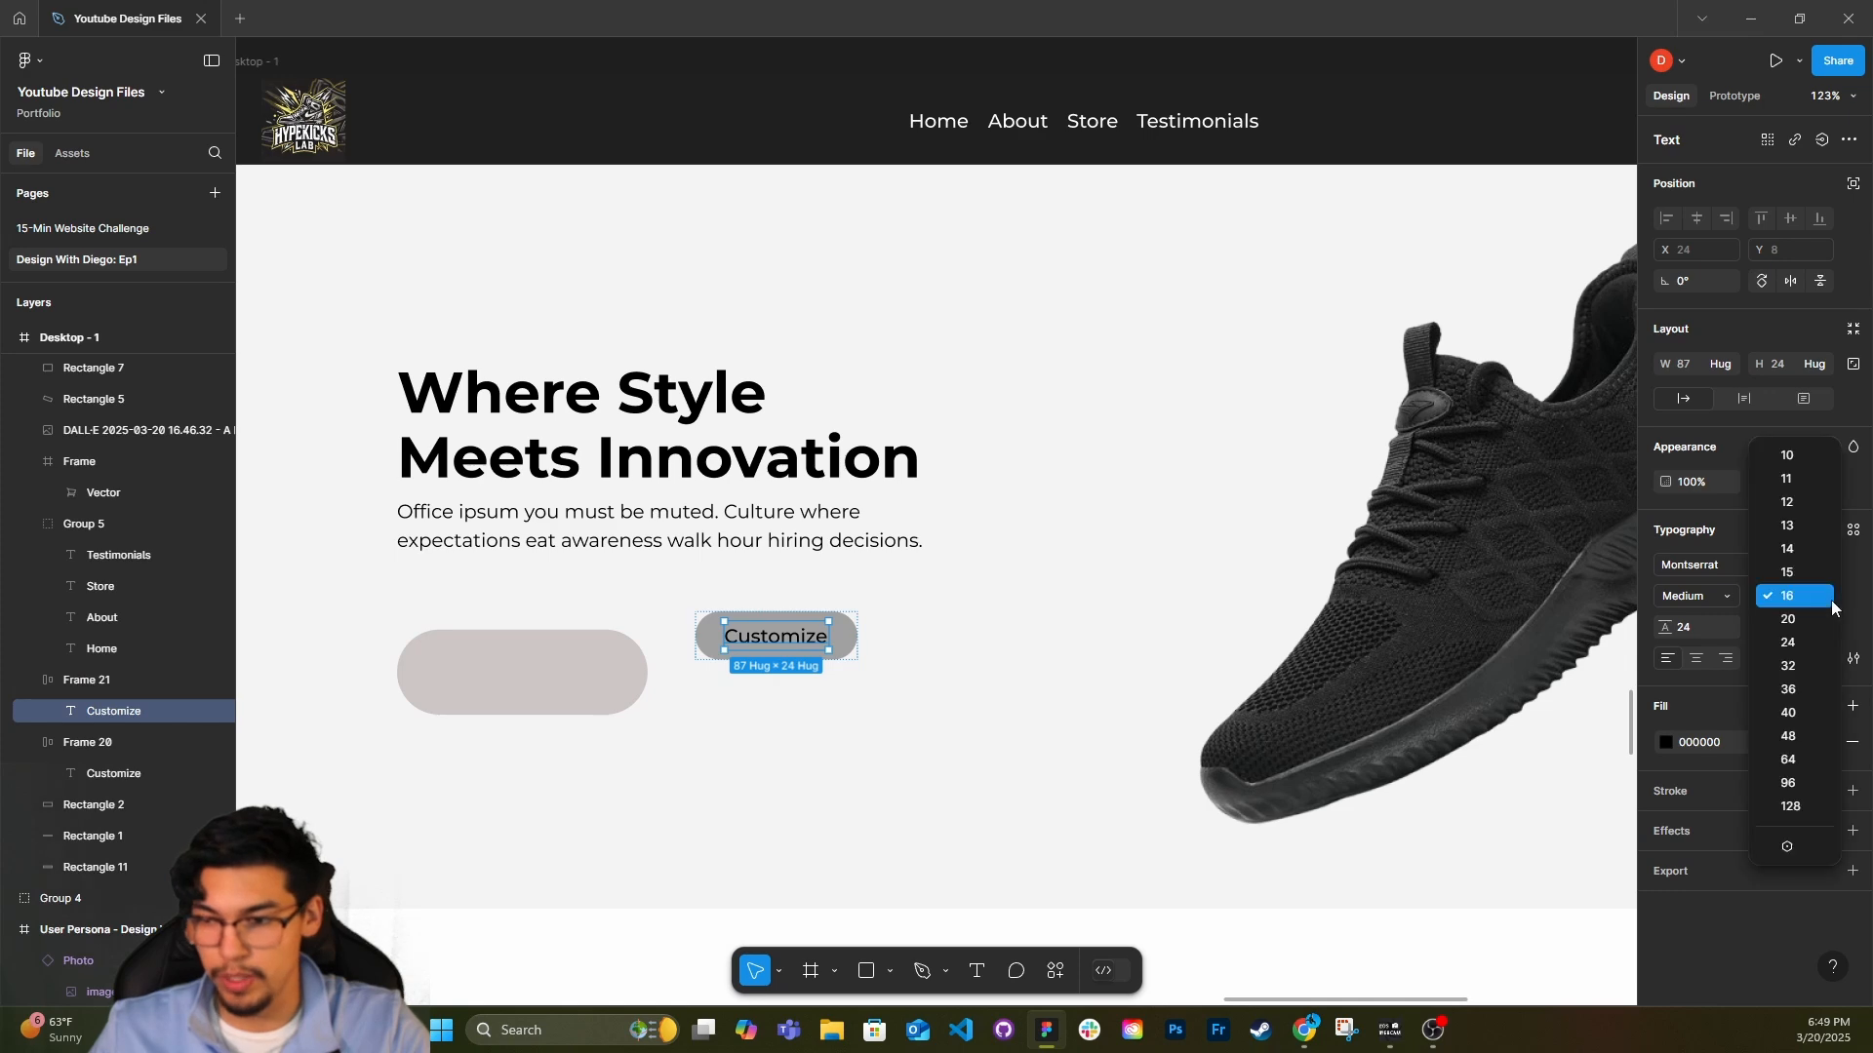
click(1806, 645)
key(Escape)
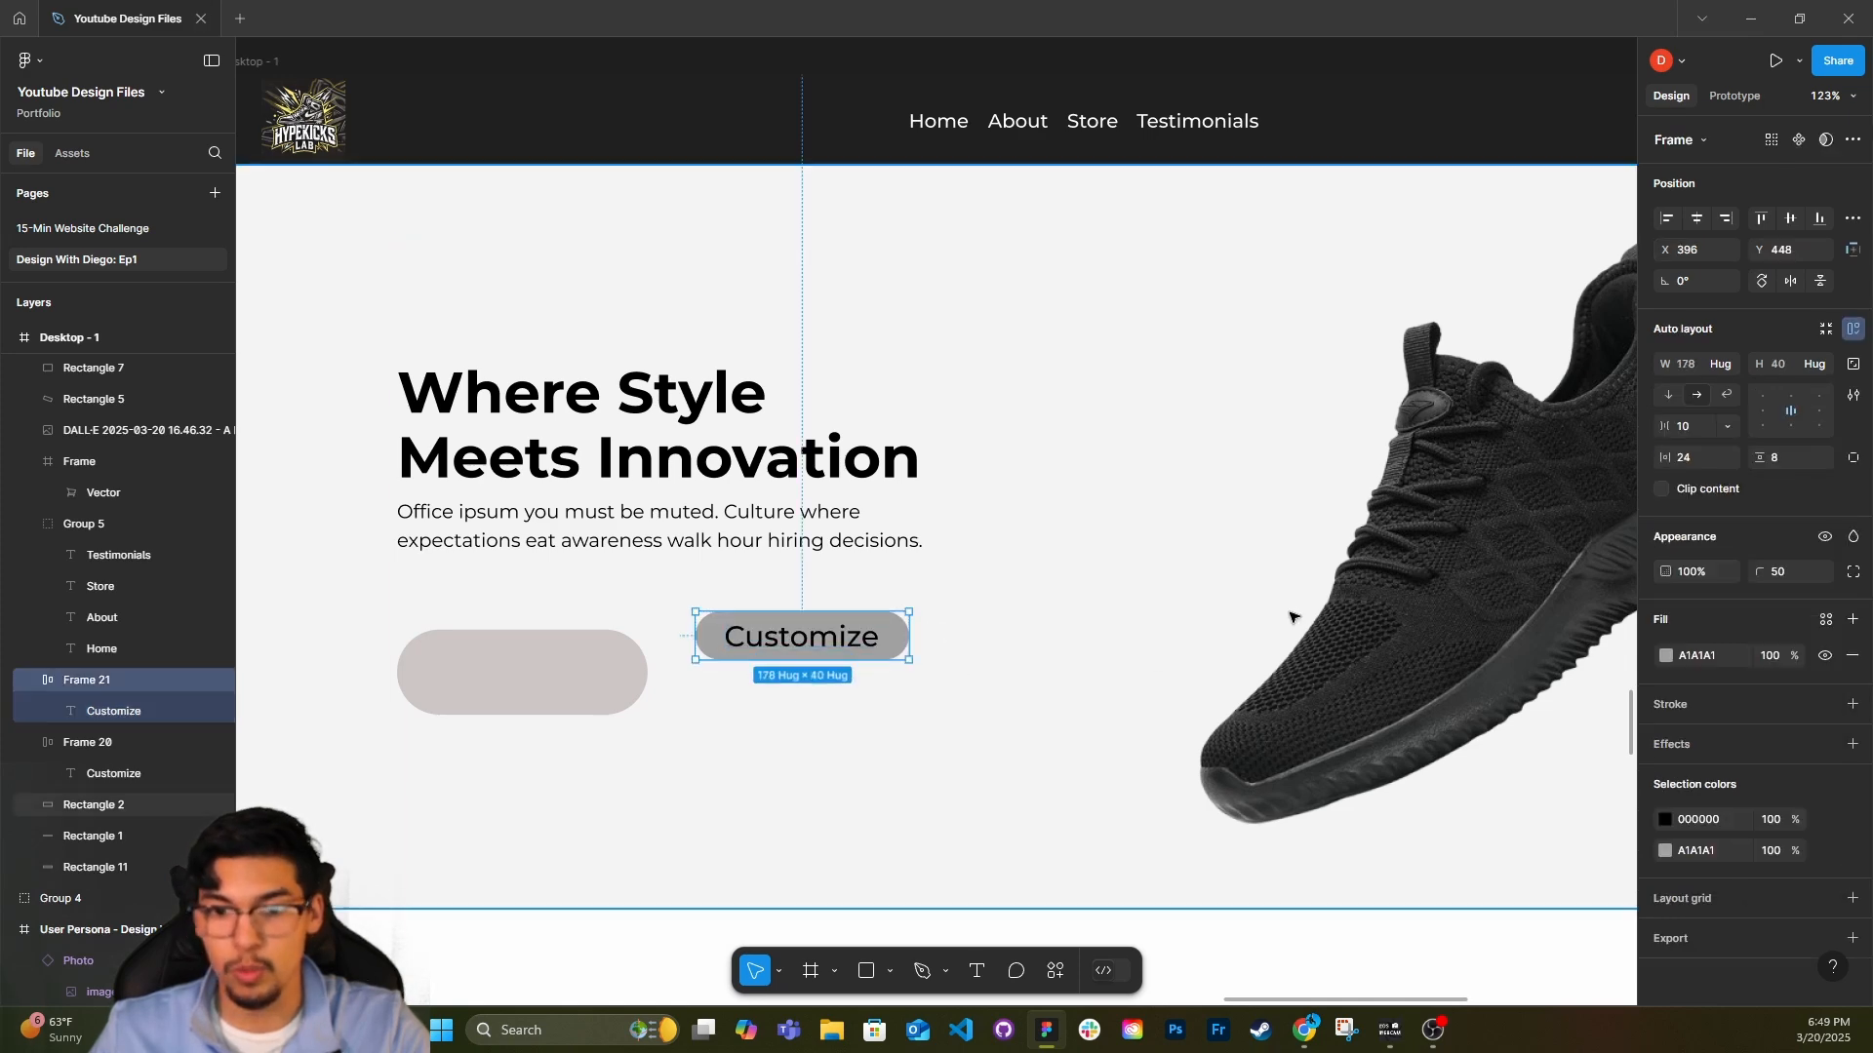
Set the hero Customize button's horizontal padding to 48 and vertical padding to 16.
click(1693, 458)
text(16*3)
key(Return)
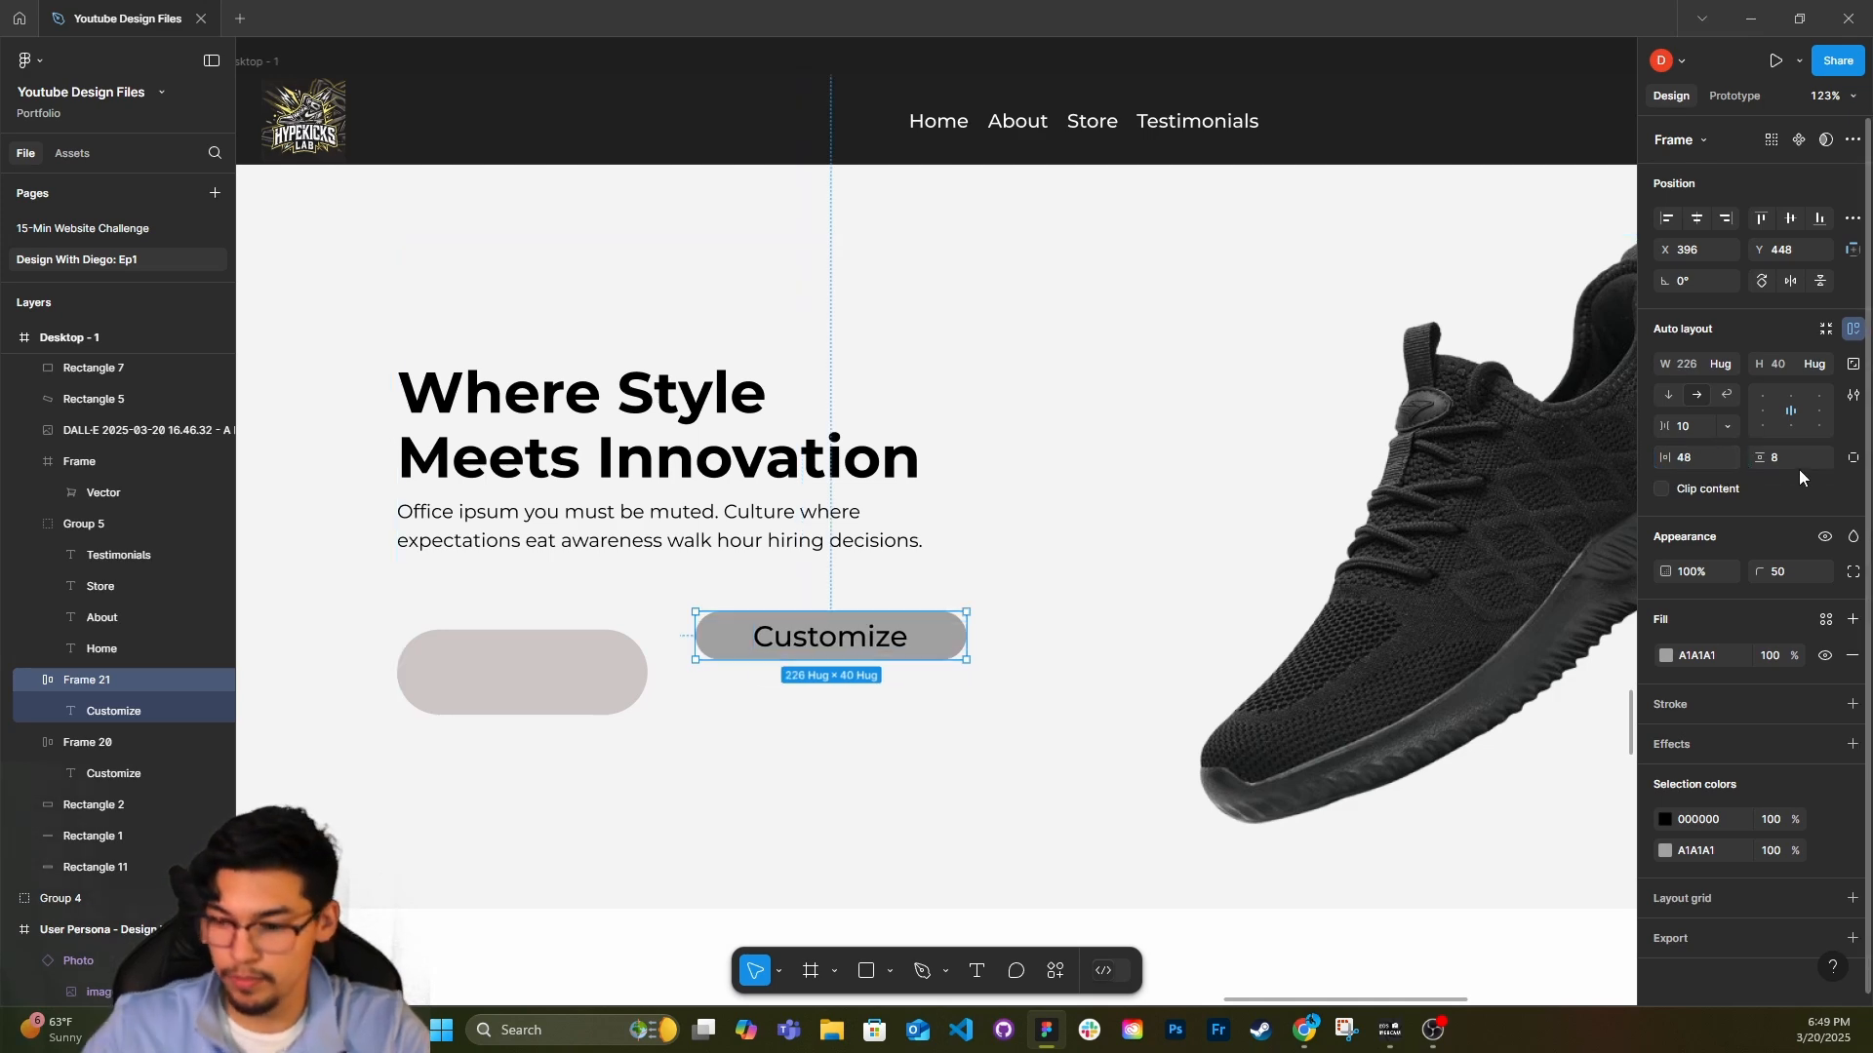
text(16)
key(Return)
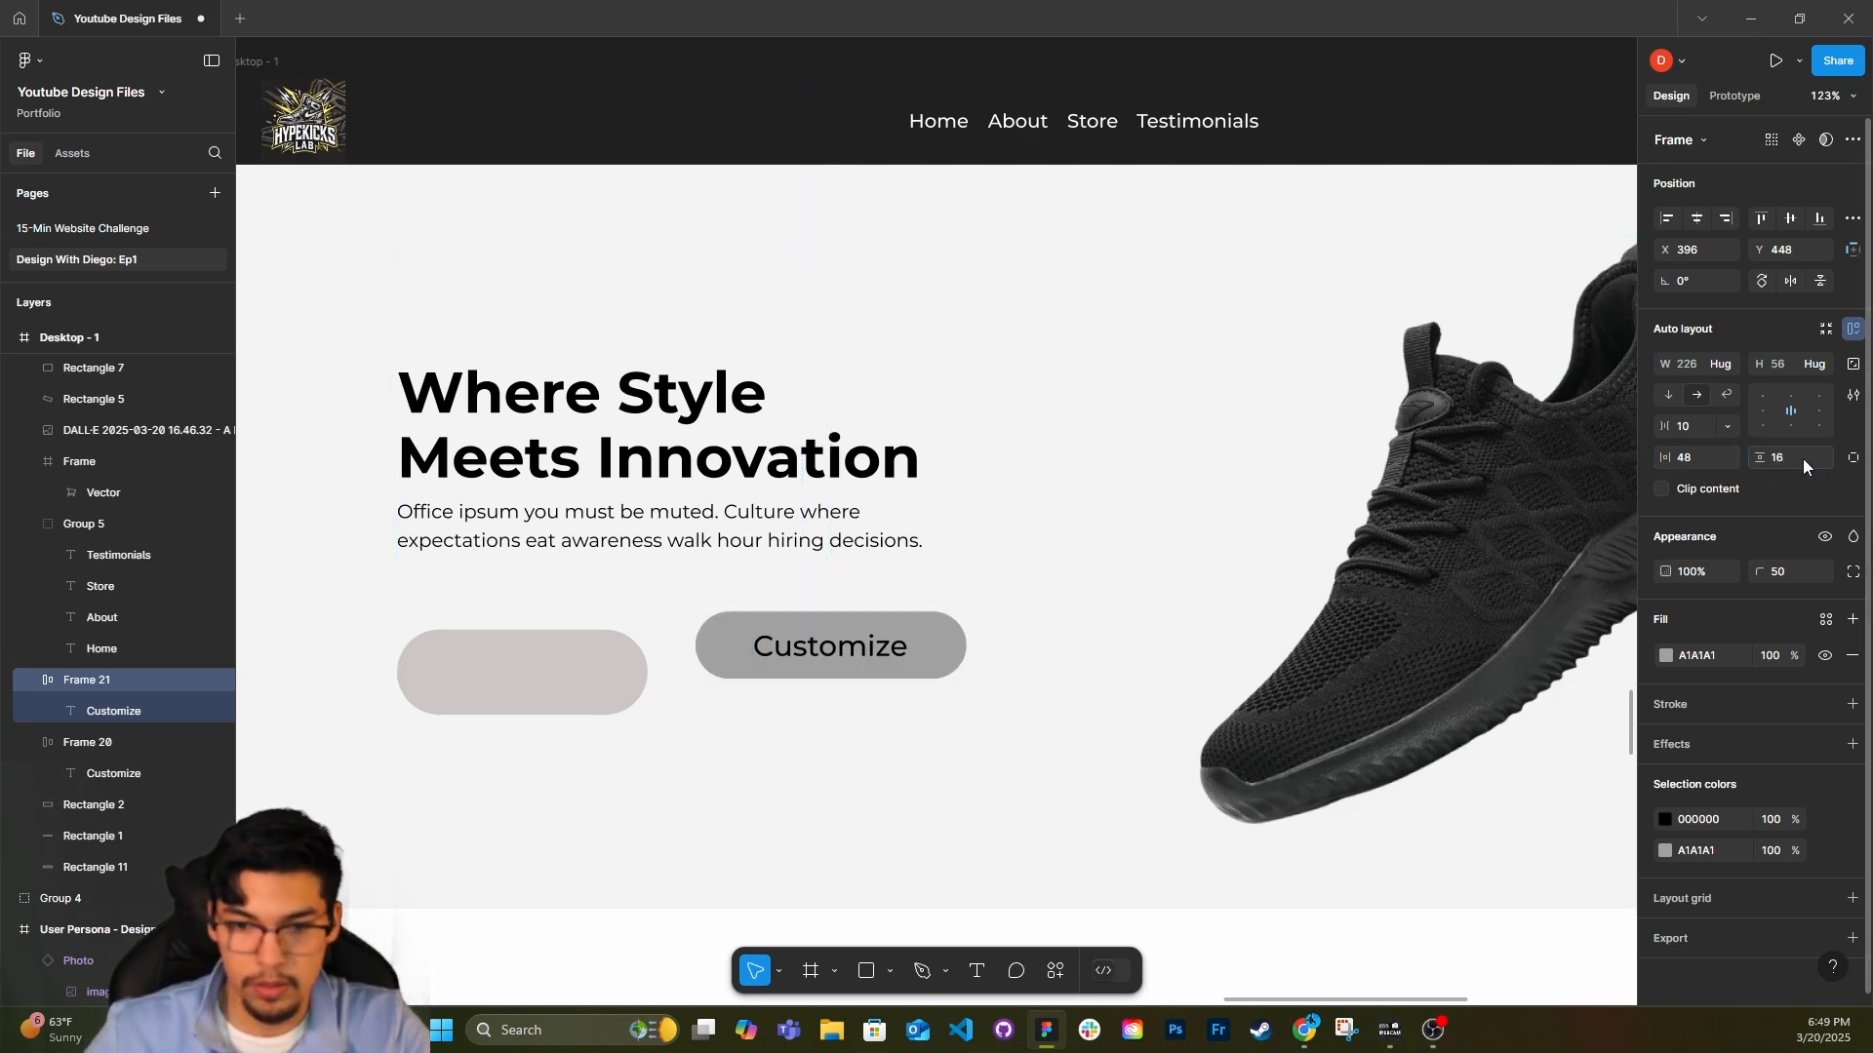
Replace the blank rounded placeholder under the hero paragraph with the Customize button and delete the spare button beside it.
right_click(615, 682)
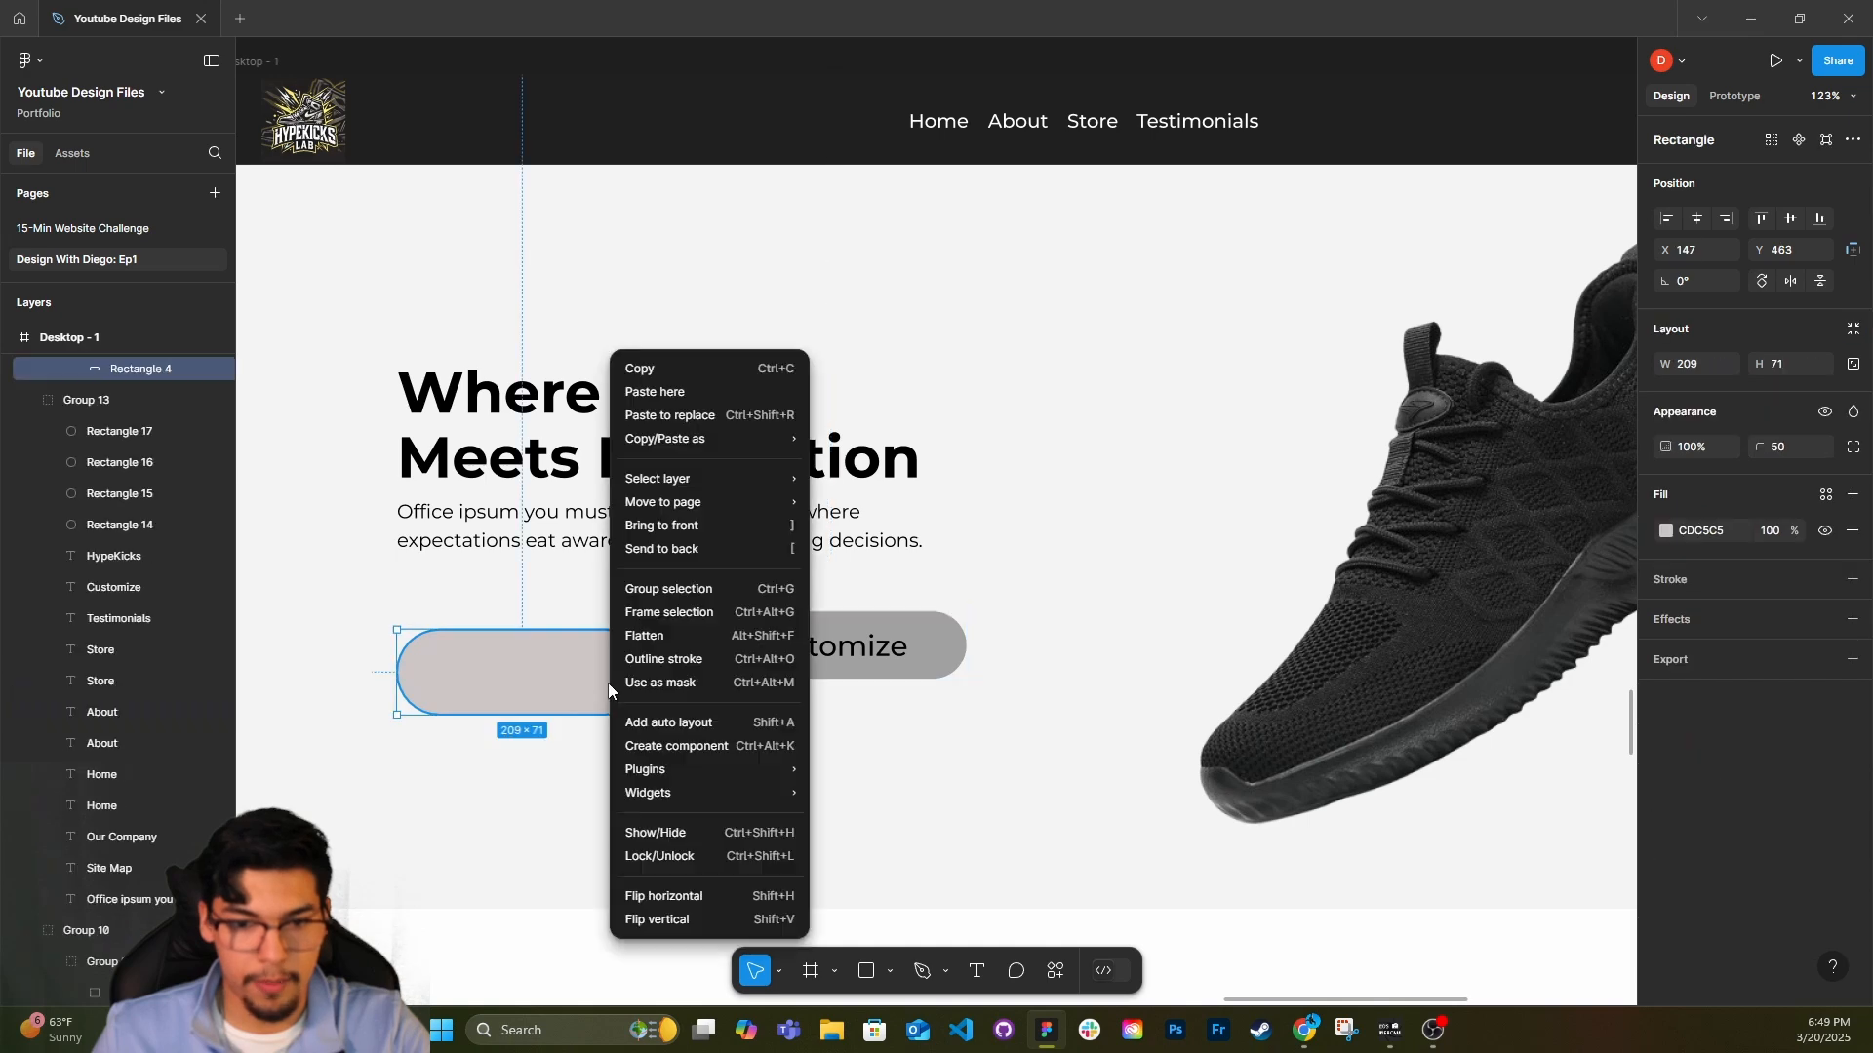
click(683, 410)
click(876, 669)
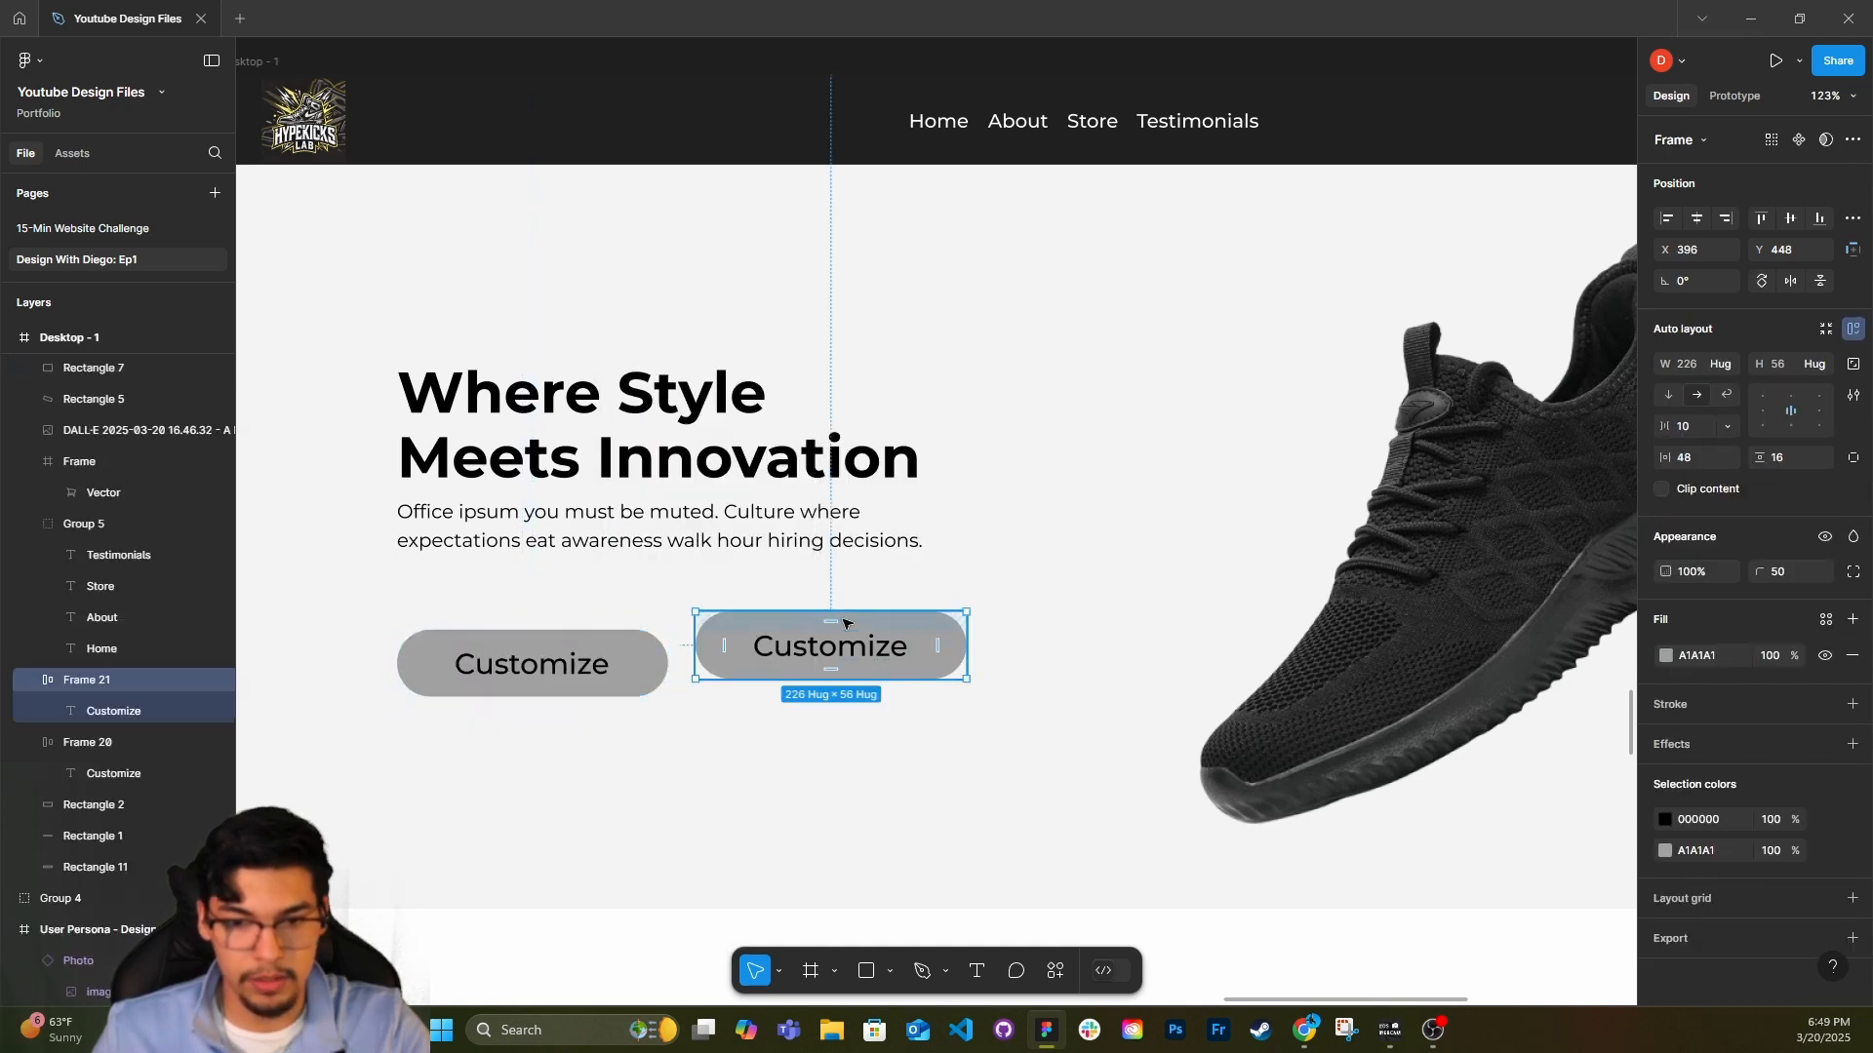
key(Delete)
Change the hero button's label to "Shop Now".
click(566, 673)
double_click(566, 673)
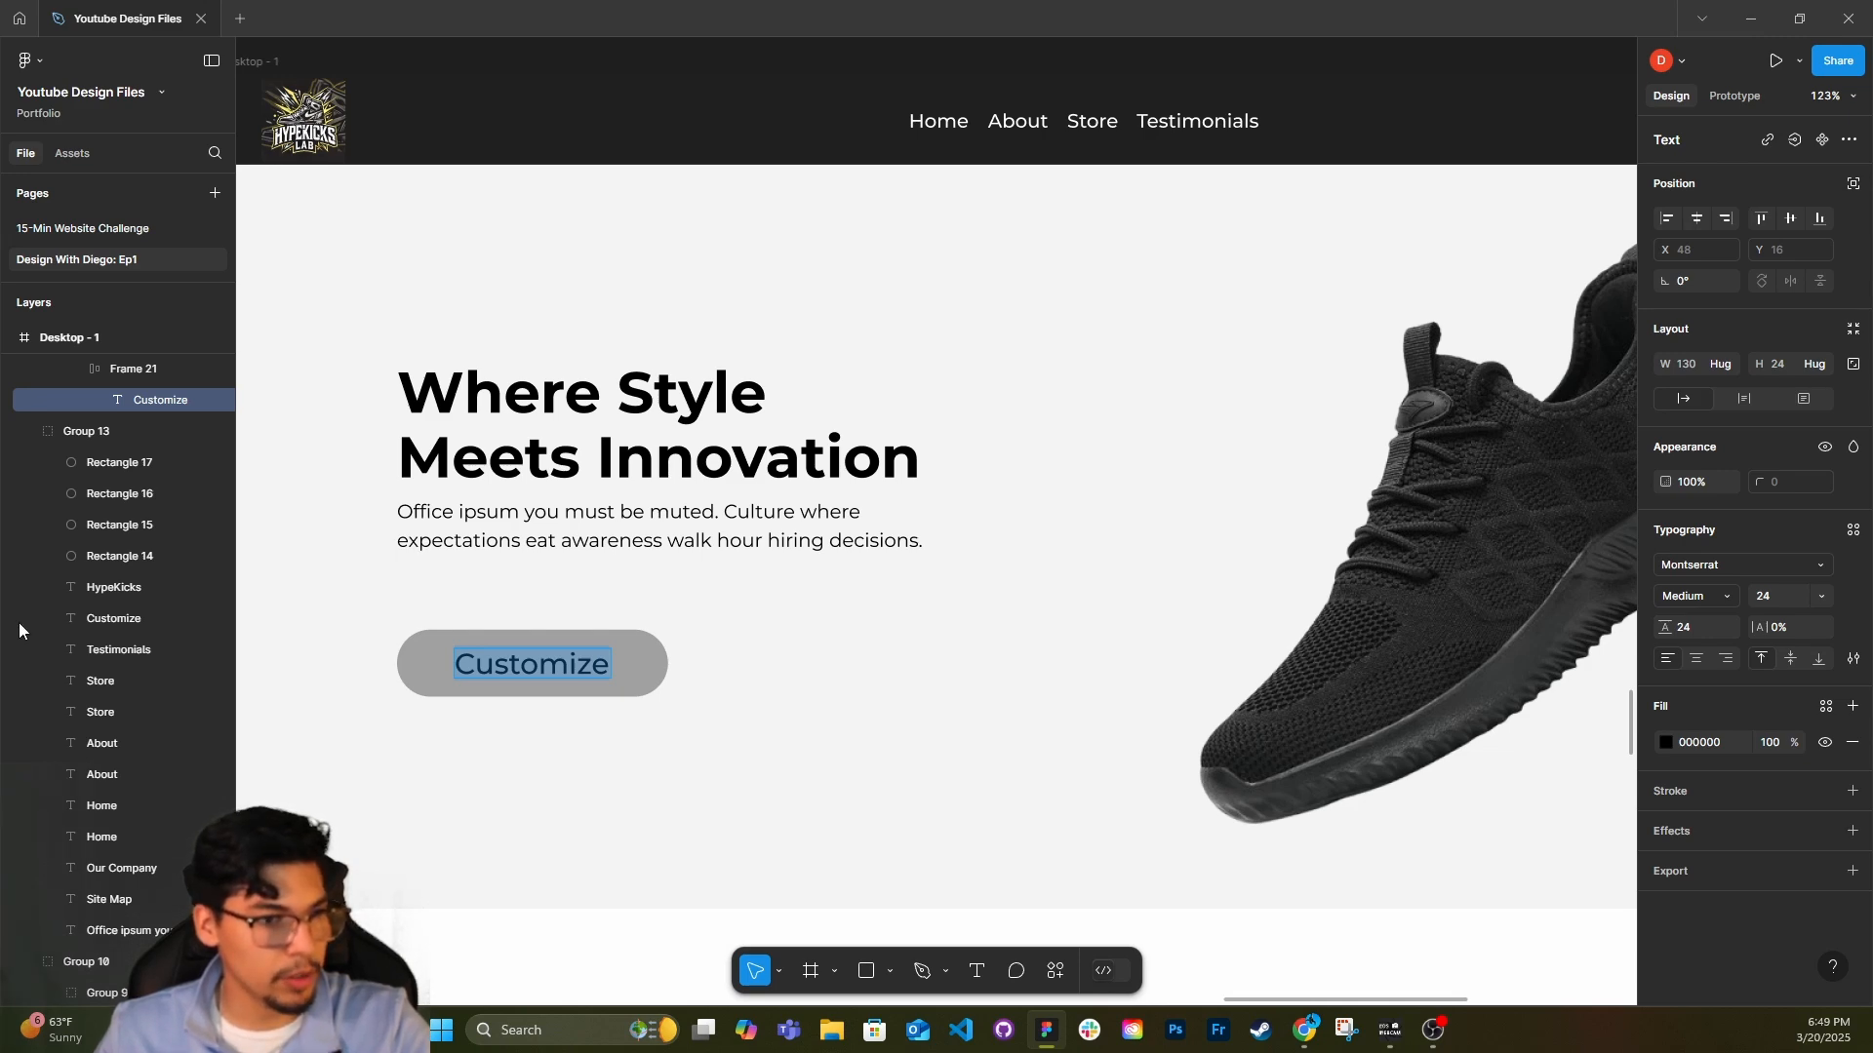
text(Shop Now)
key(Escape)
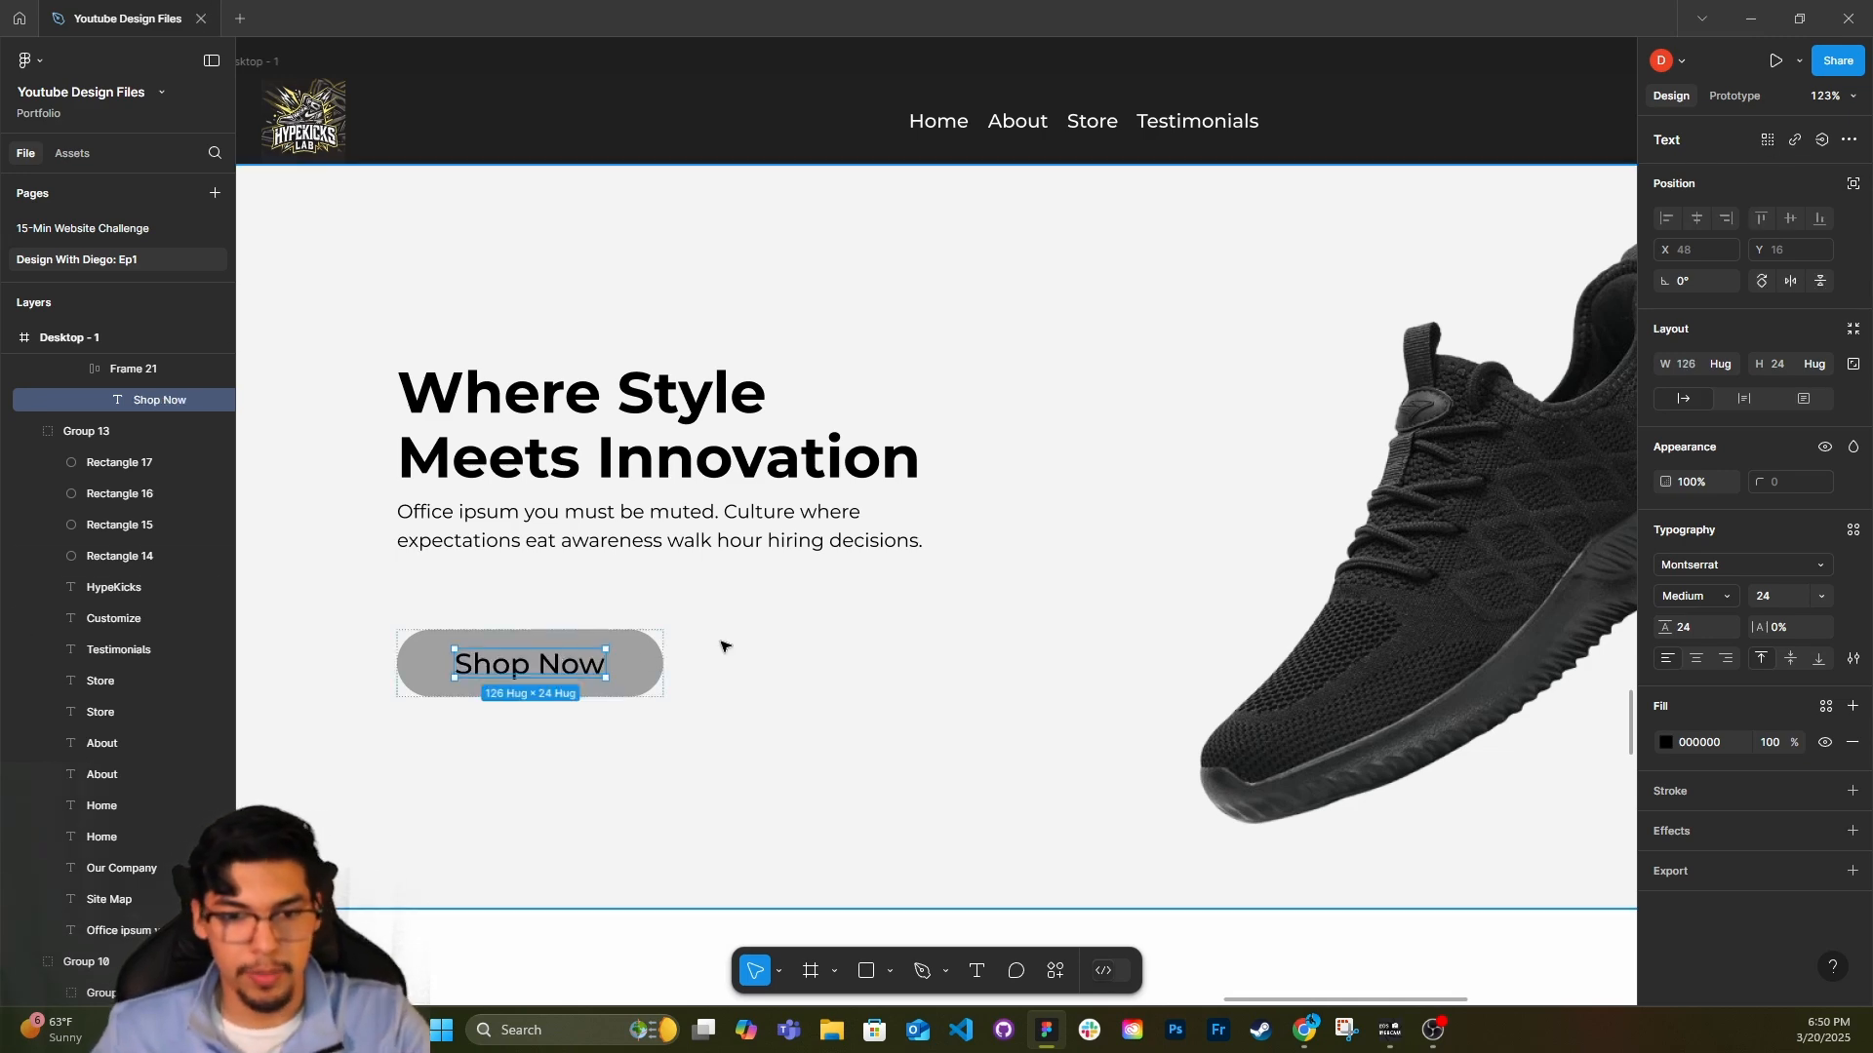
Duplicate the About Us shoe's blurred shadow beneath the hero shoe, rotated to 37.34° with a corner radius of 122.
scroll(711, 611, down, 5)
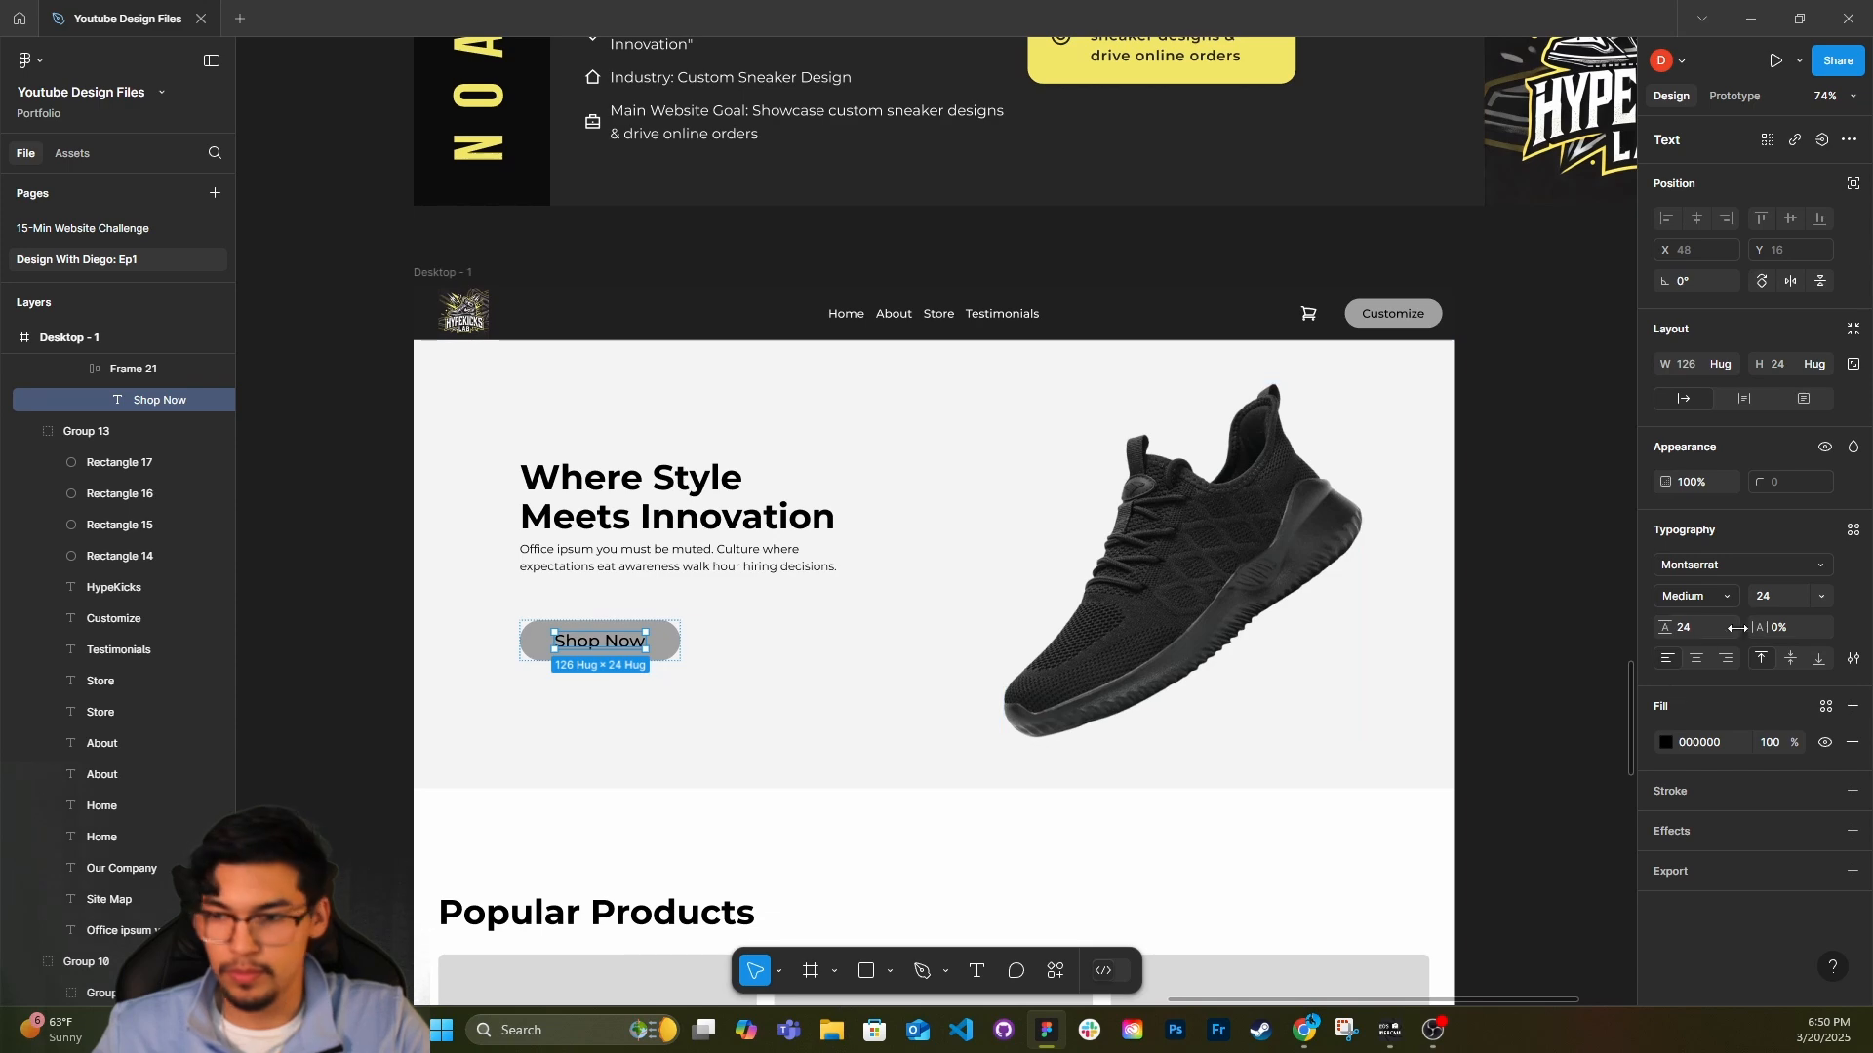
click(1467, 599)
scroll(1467, 599, right, 1)
scroll(1295, 687, down, 5)
scroll(1294, 687, down, 4)
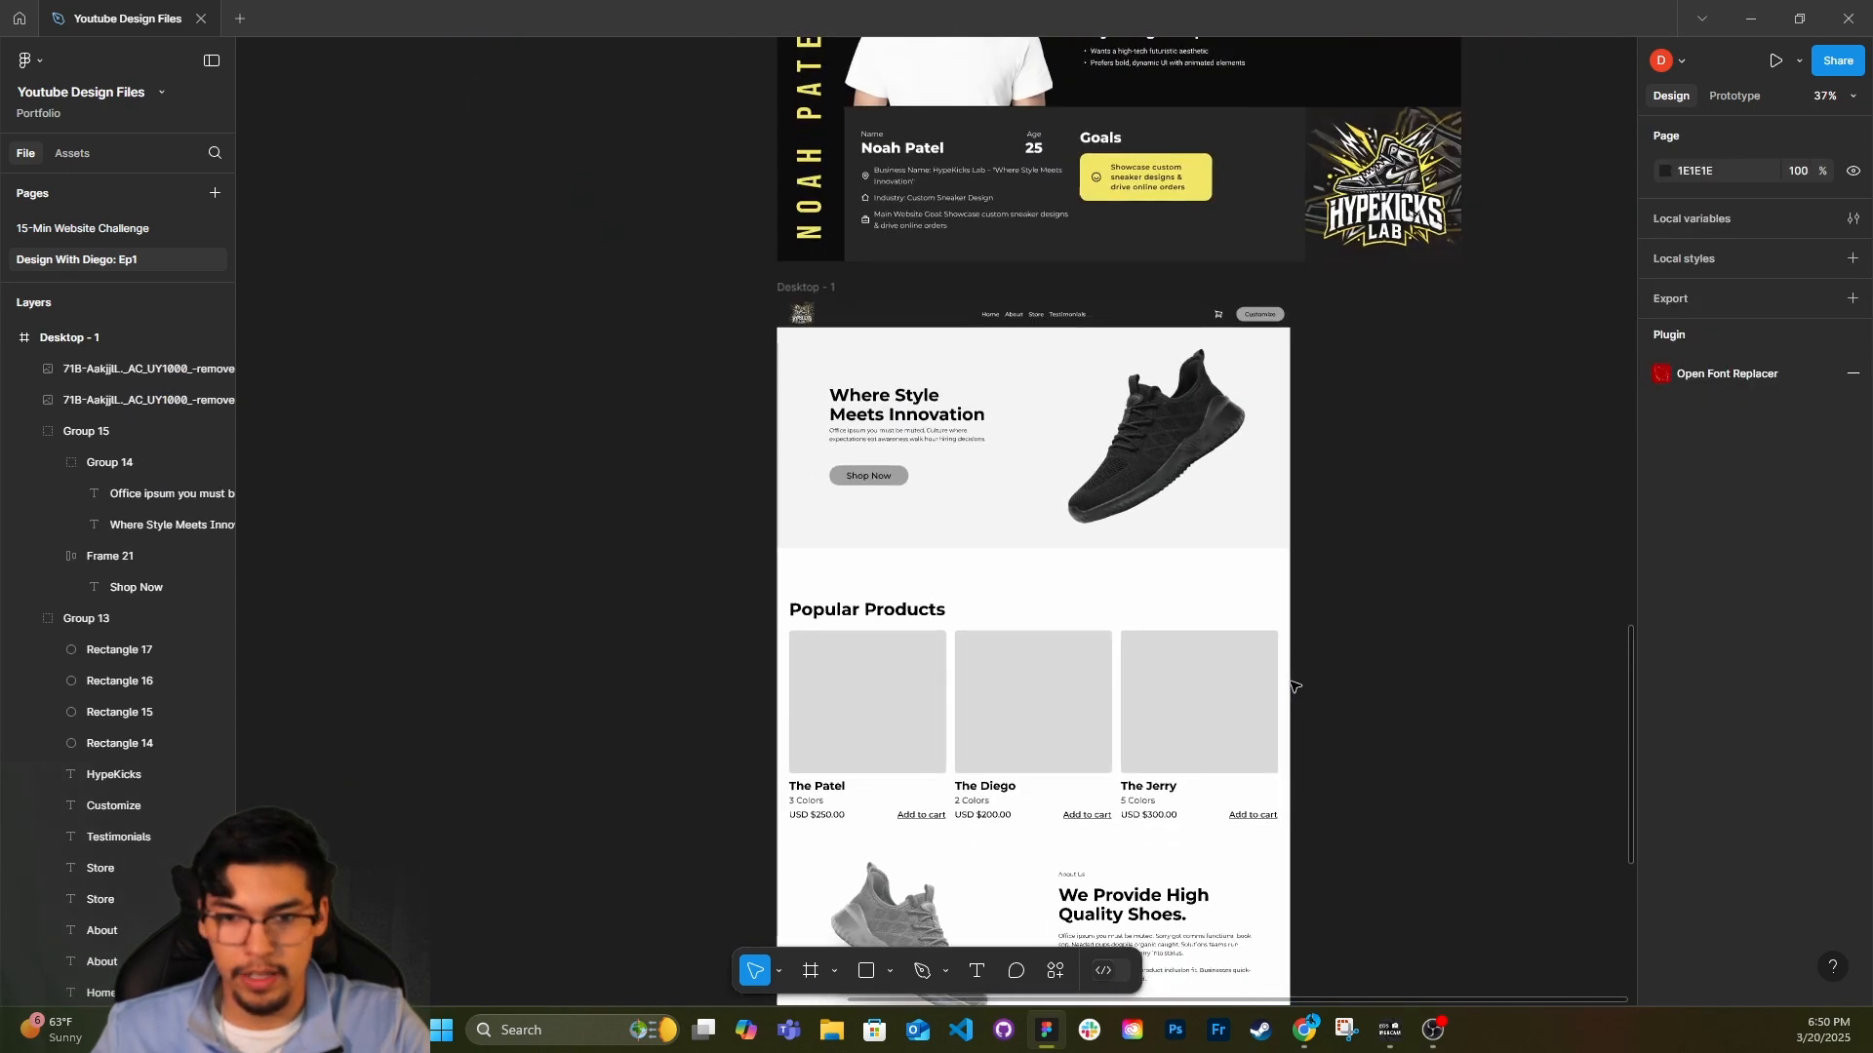
scroll(1288, 683, down, 3)
scroll(1286, 702, right, 2)
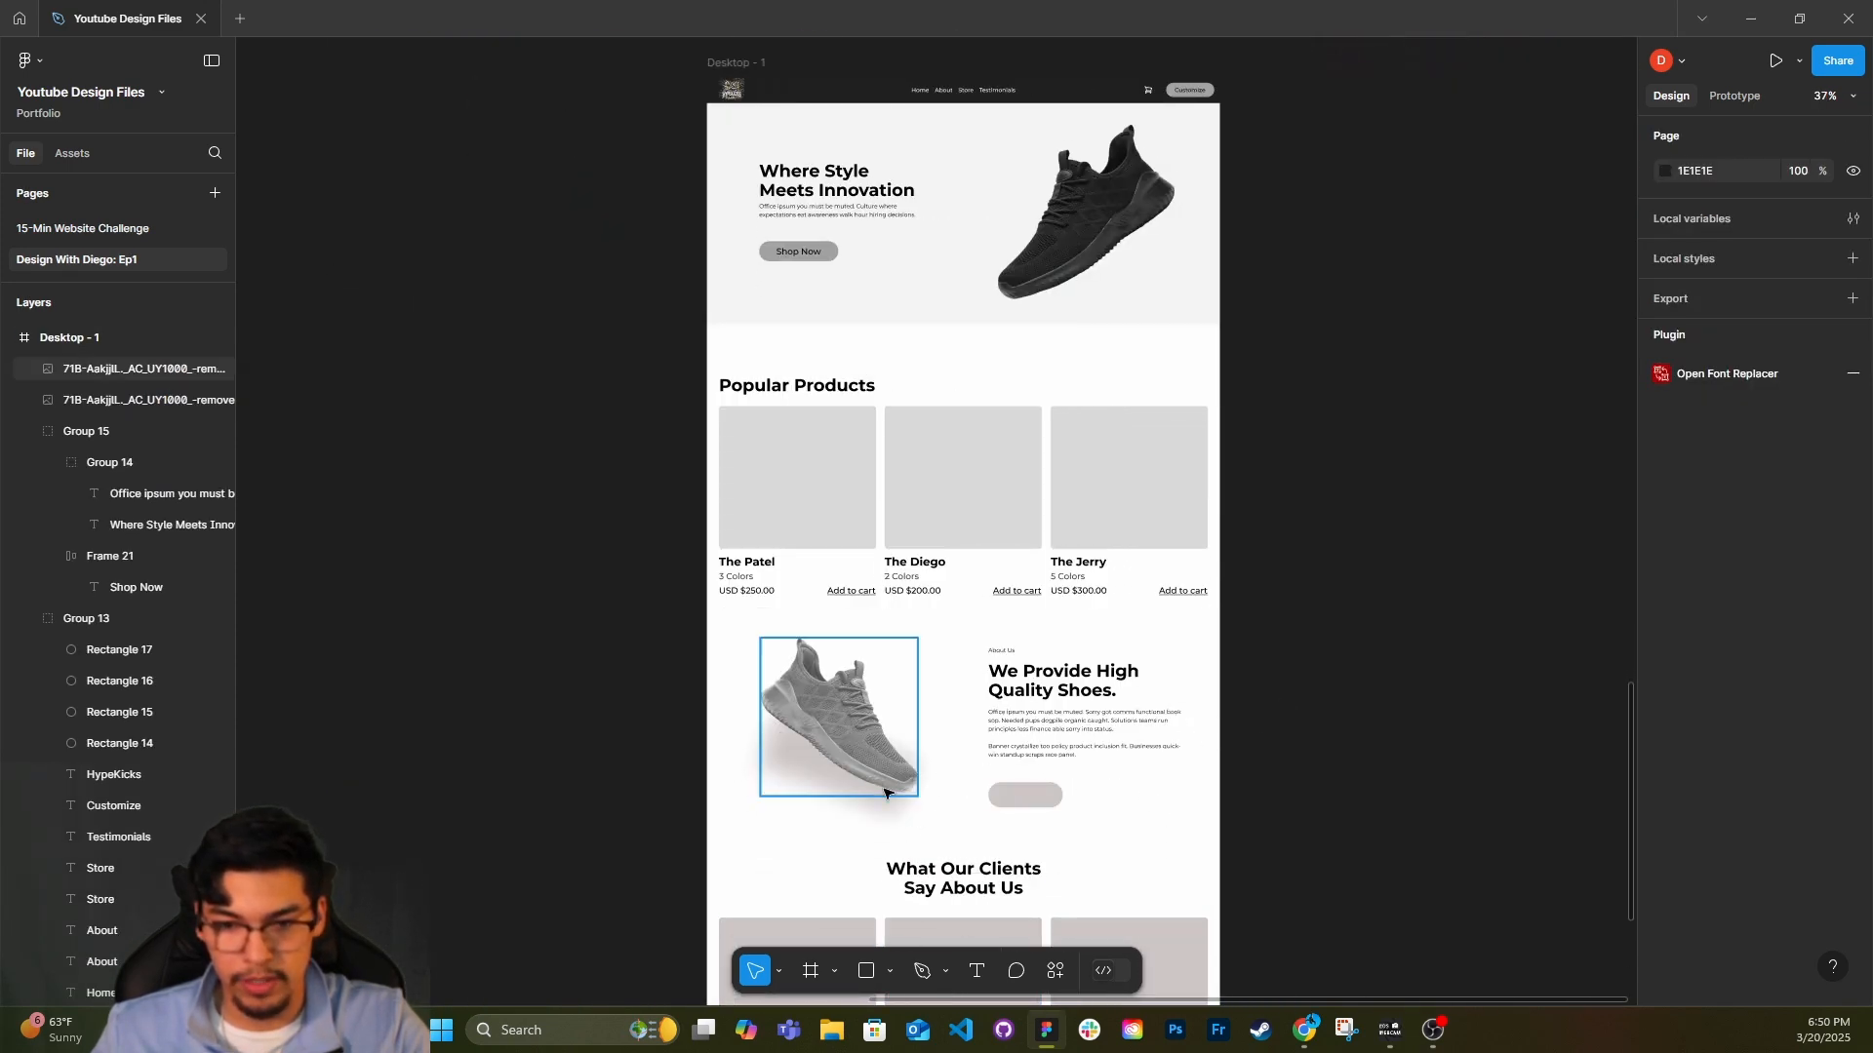
scroll(878, 794, right, 1)
drag(871, 807, 1115, 279)
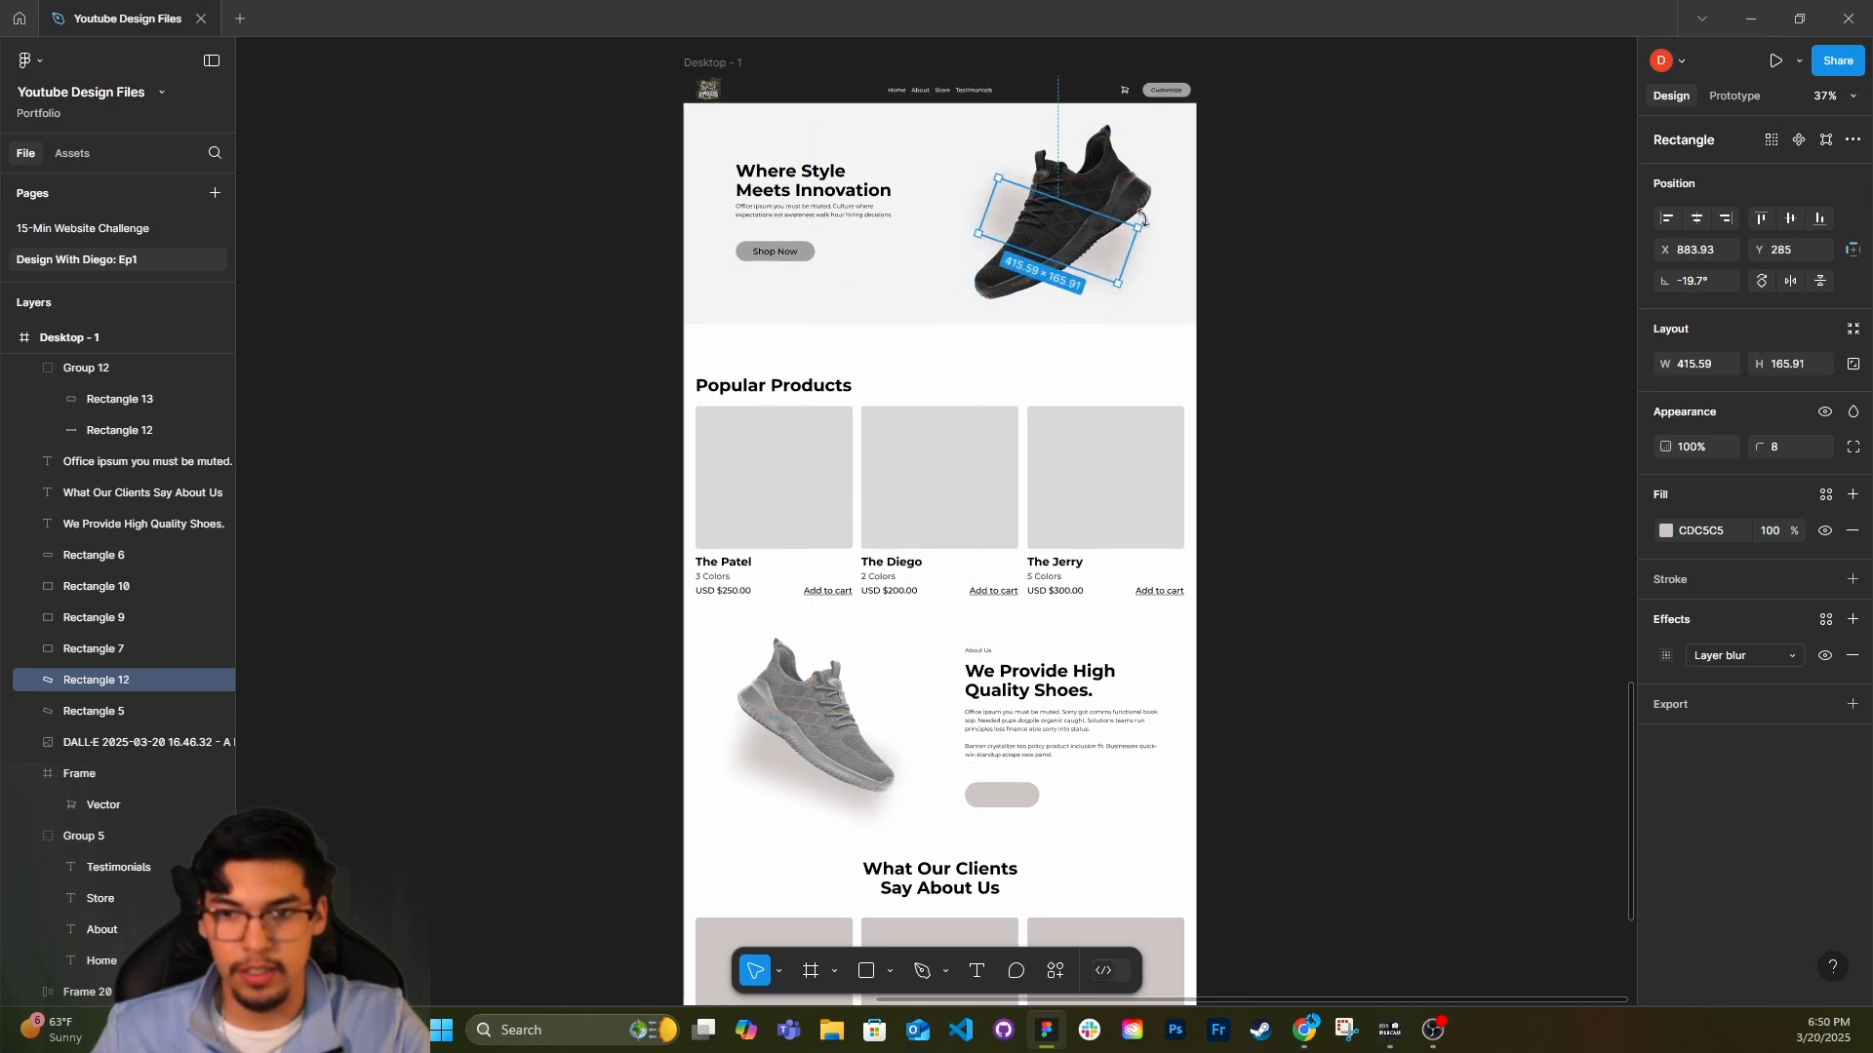
drag(1141, 217, 1106, 171)
scroll(1105, 176, up, 5)
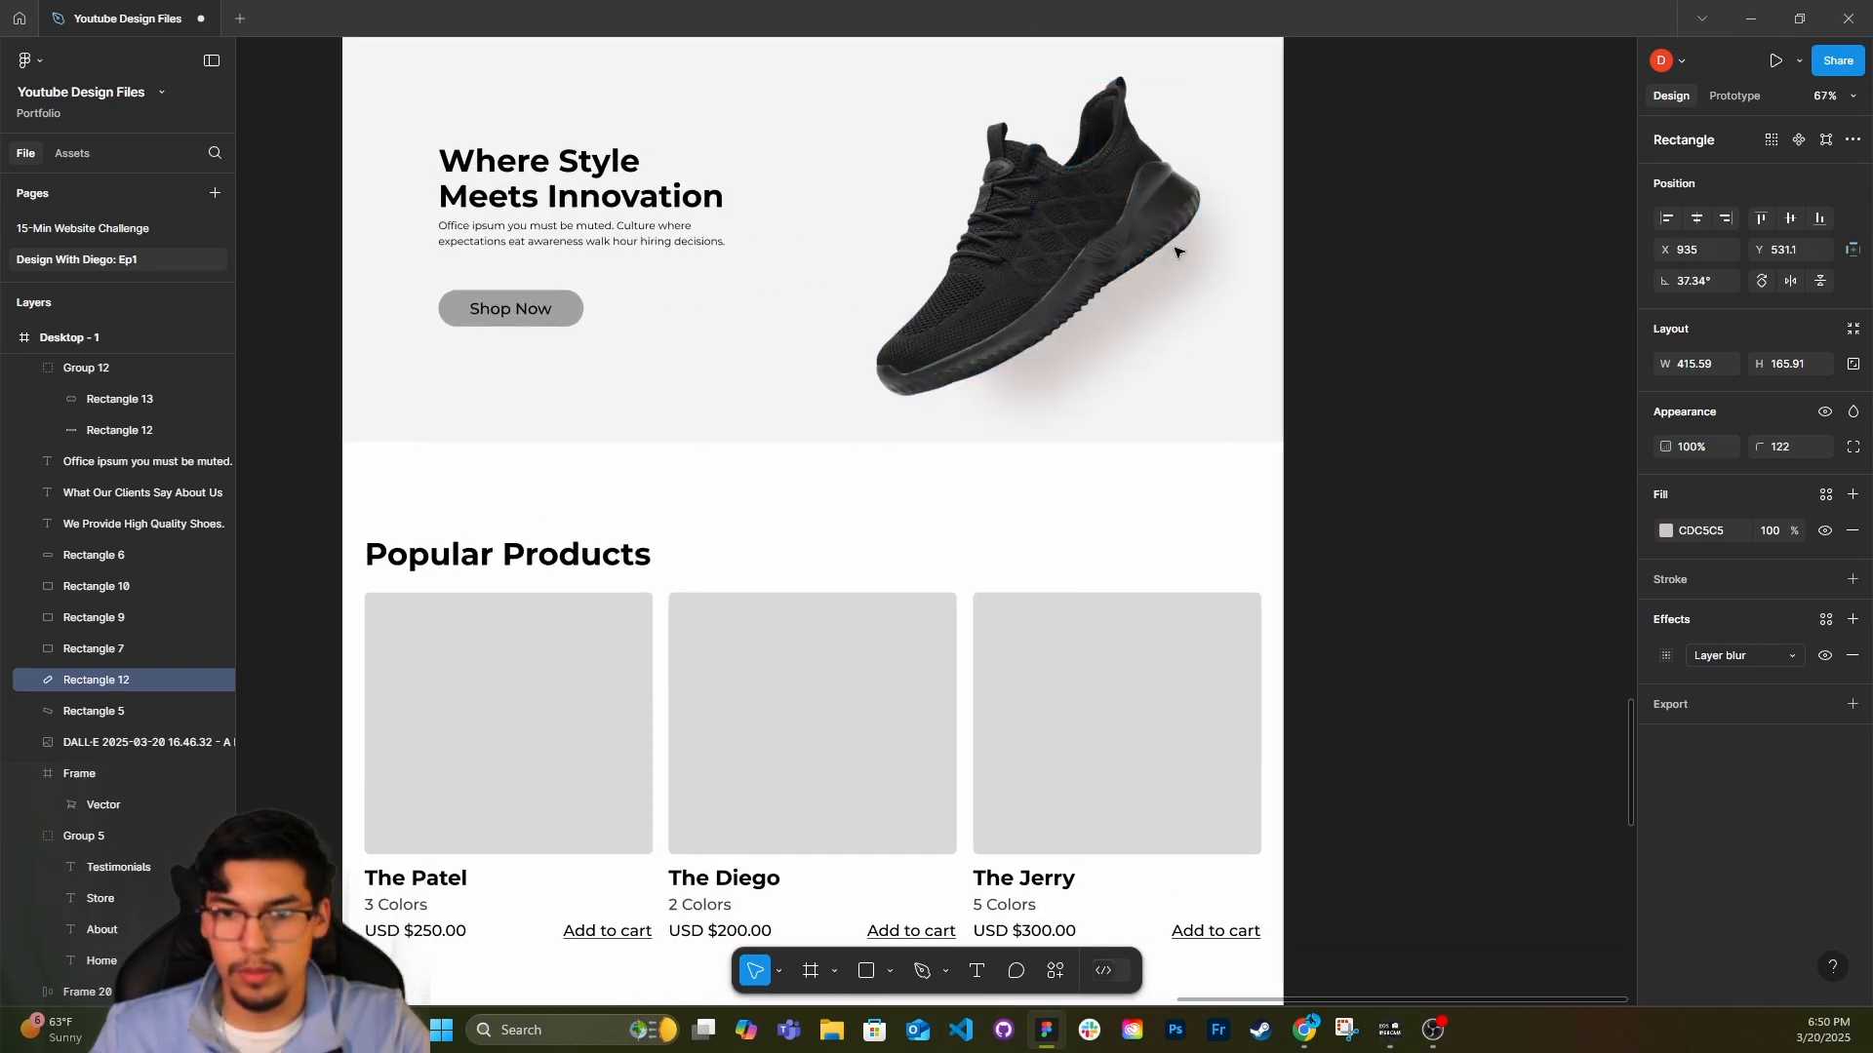
drag(1175, 253, 1162, 283)
click(1316, 297)
scroll(845, 529, up, 1)
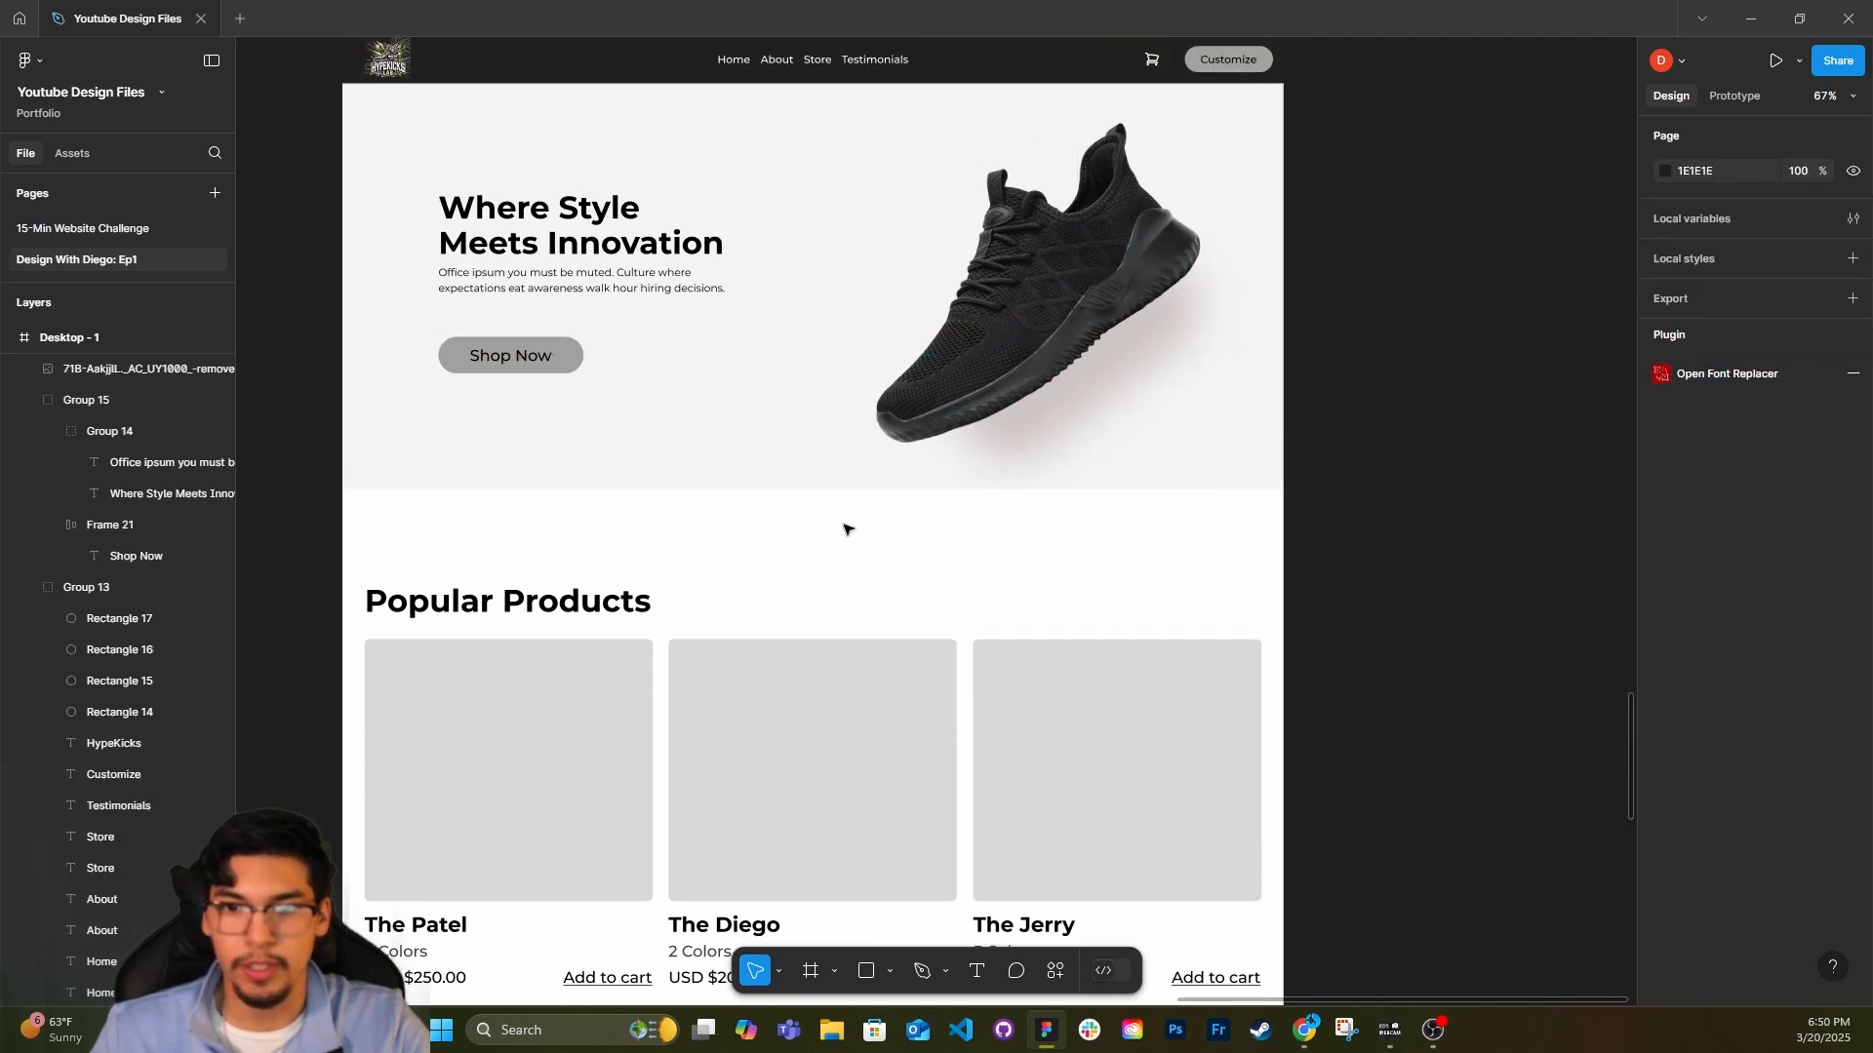
Set the hero headline's font to Bebas Neue and narrow its text box to about 283 wide.
scroll(845, 529, down, 1)
scroll(847, 528, down, 3)
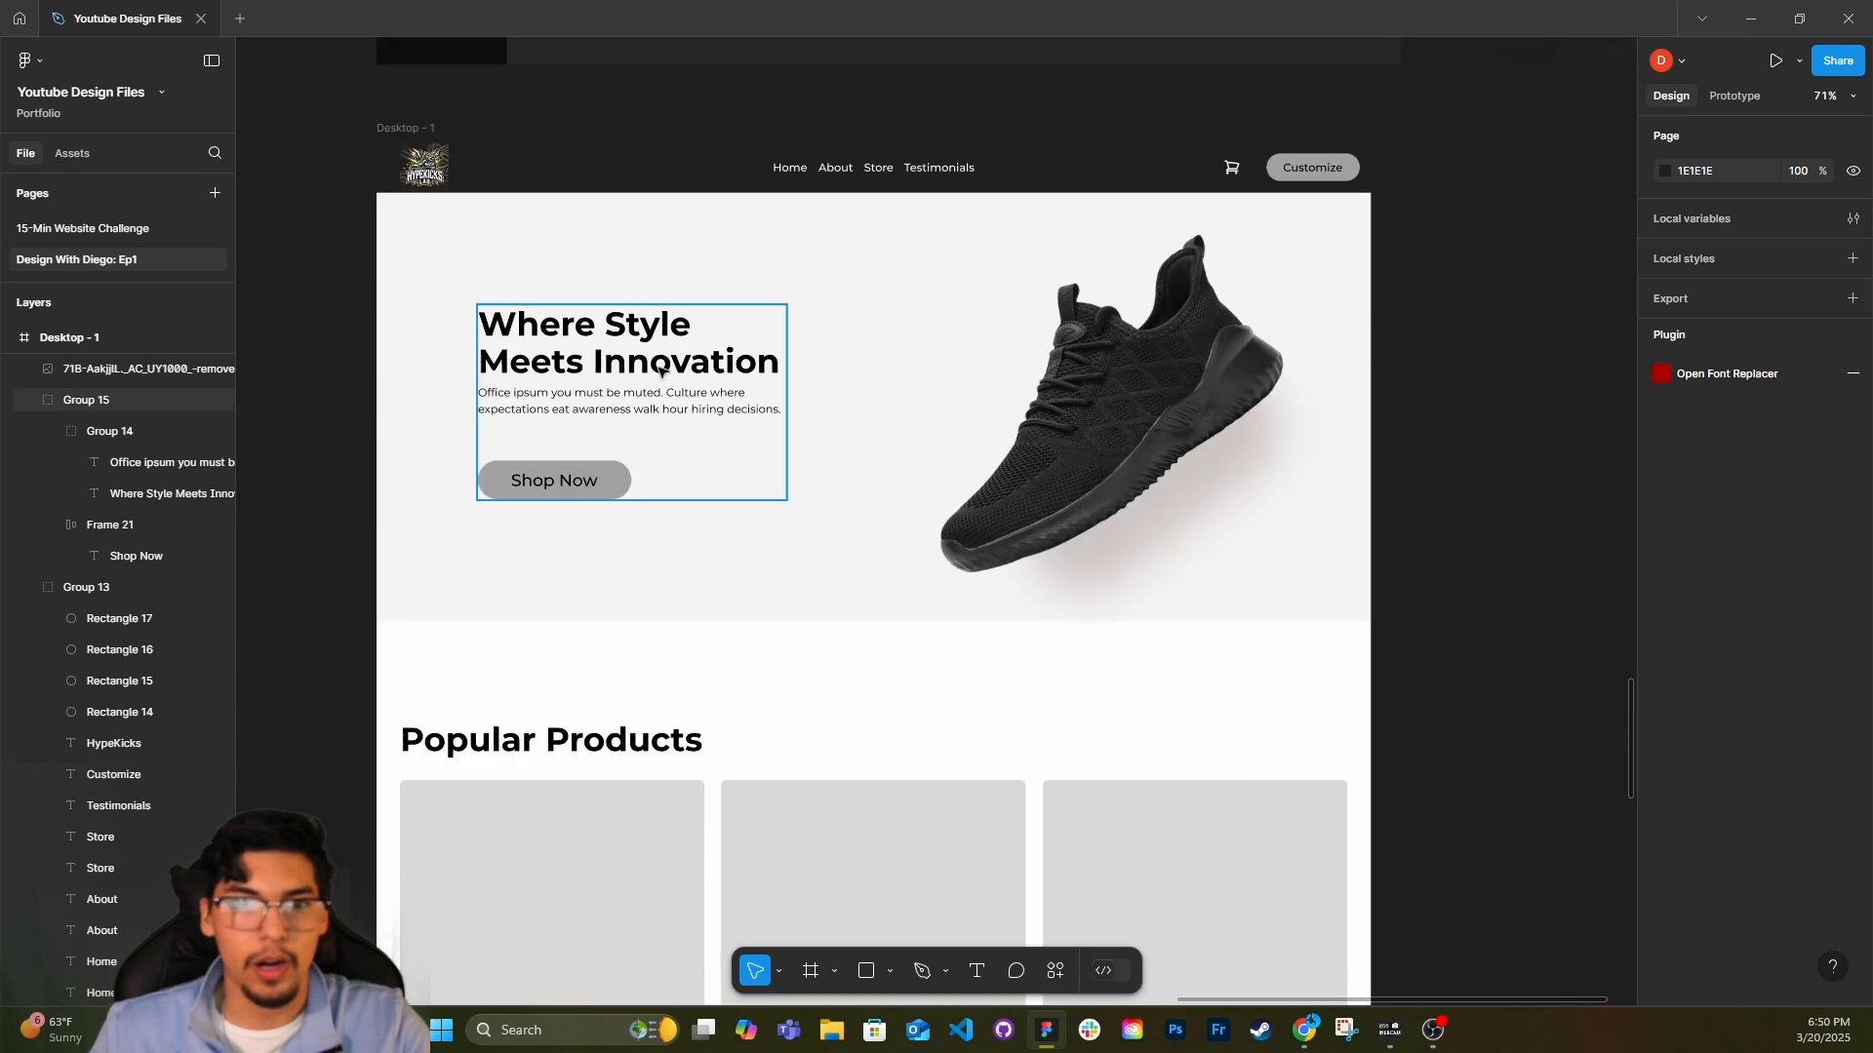
double_click(661, 371)
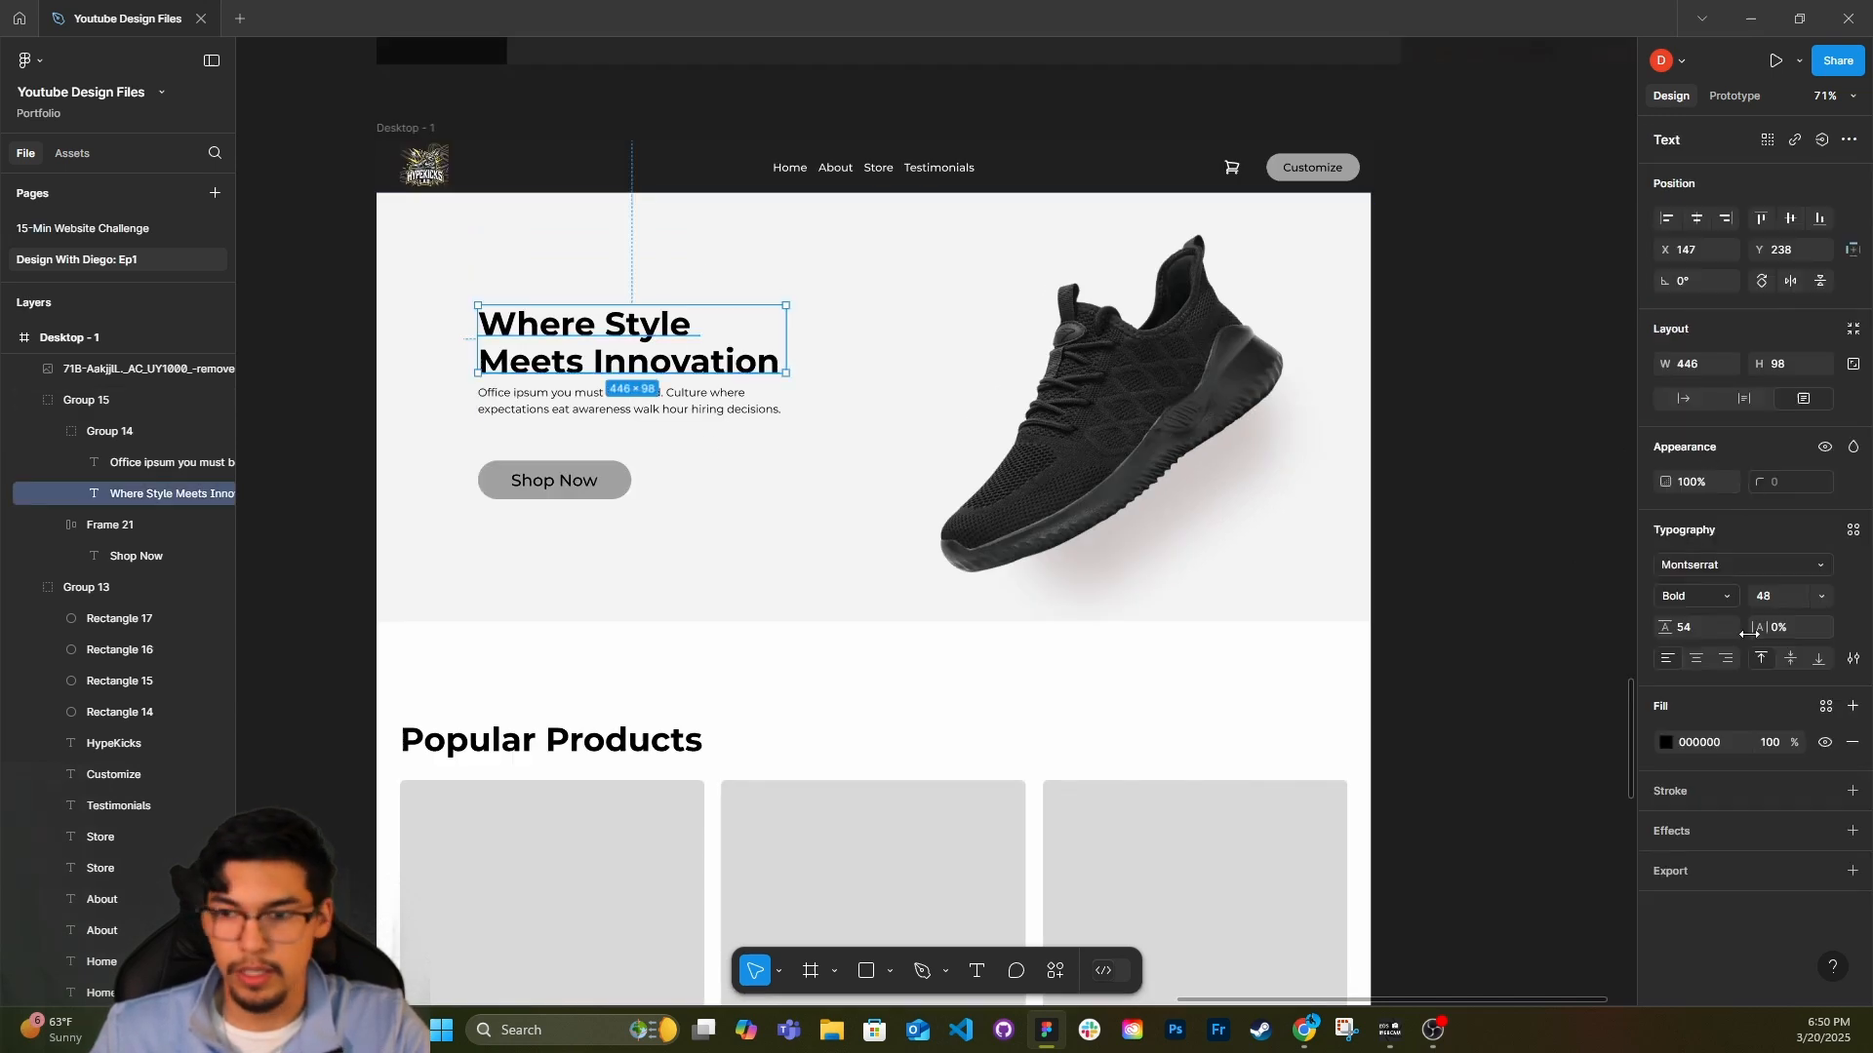
click(1717, 566)
click(1492, 726)
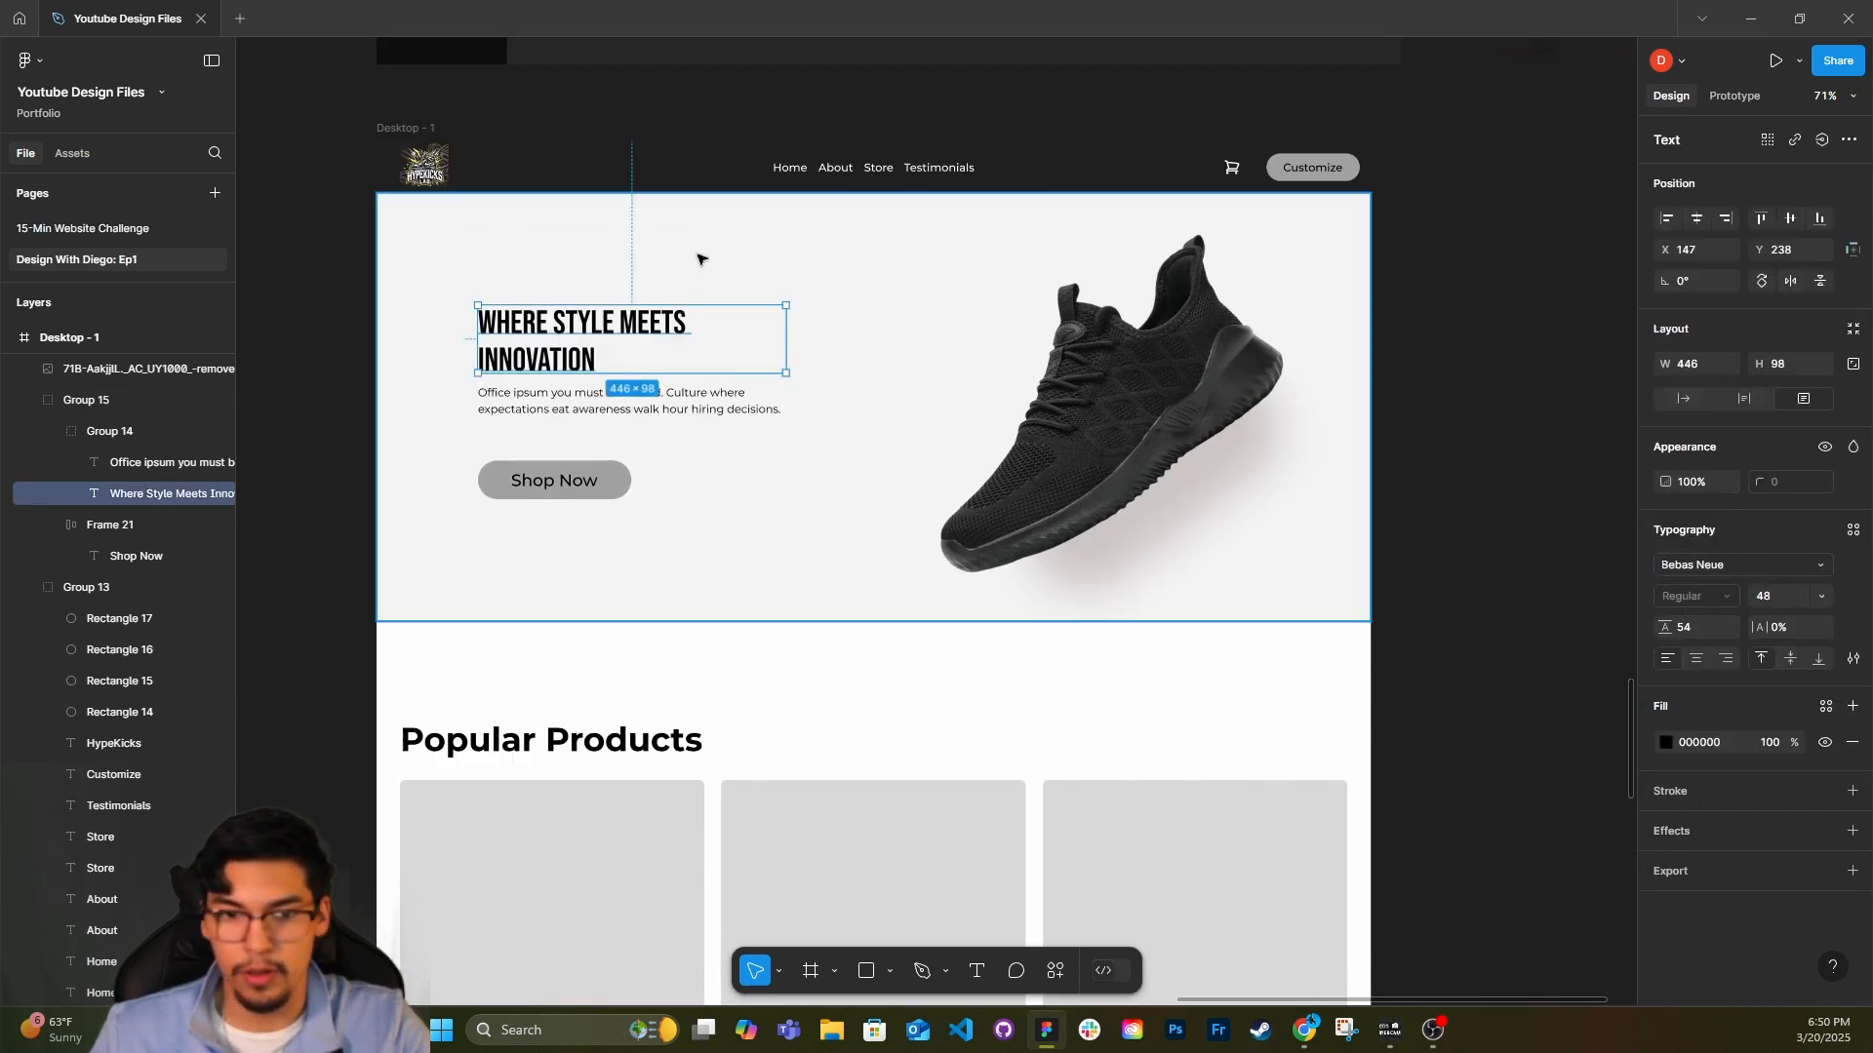
drag(786, 339, 676, 339)
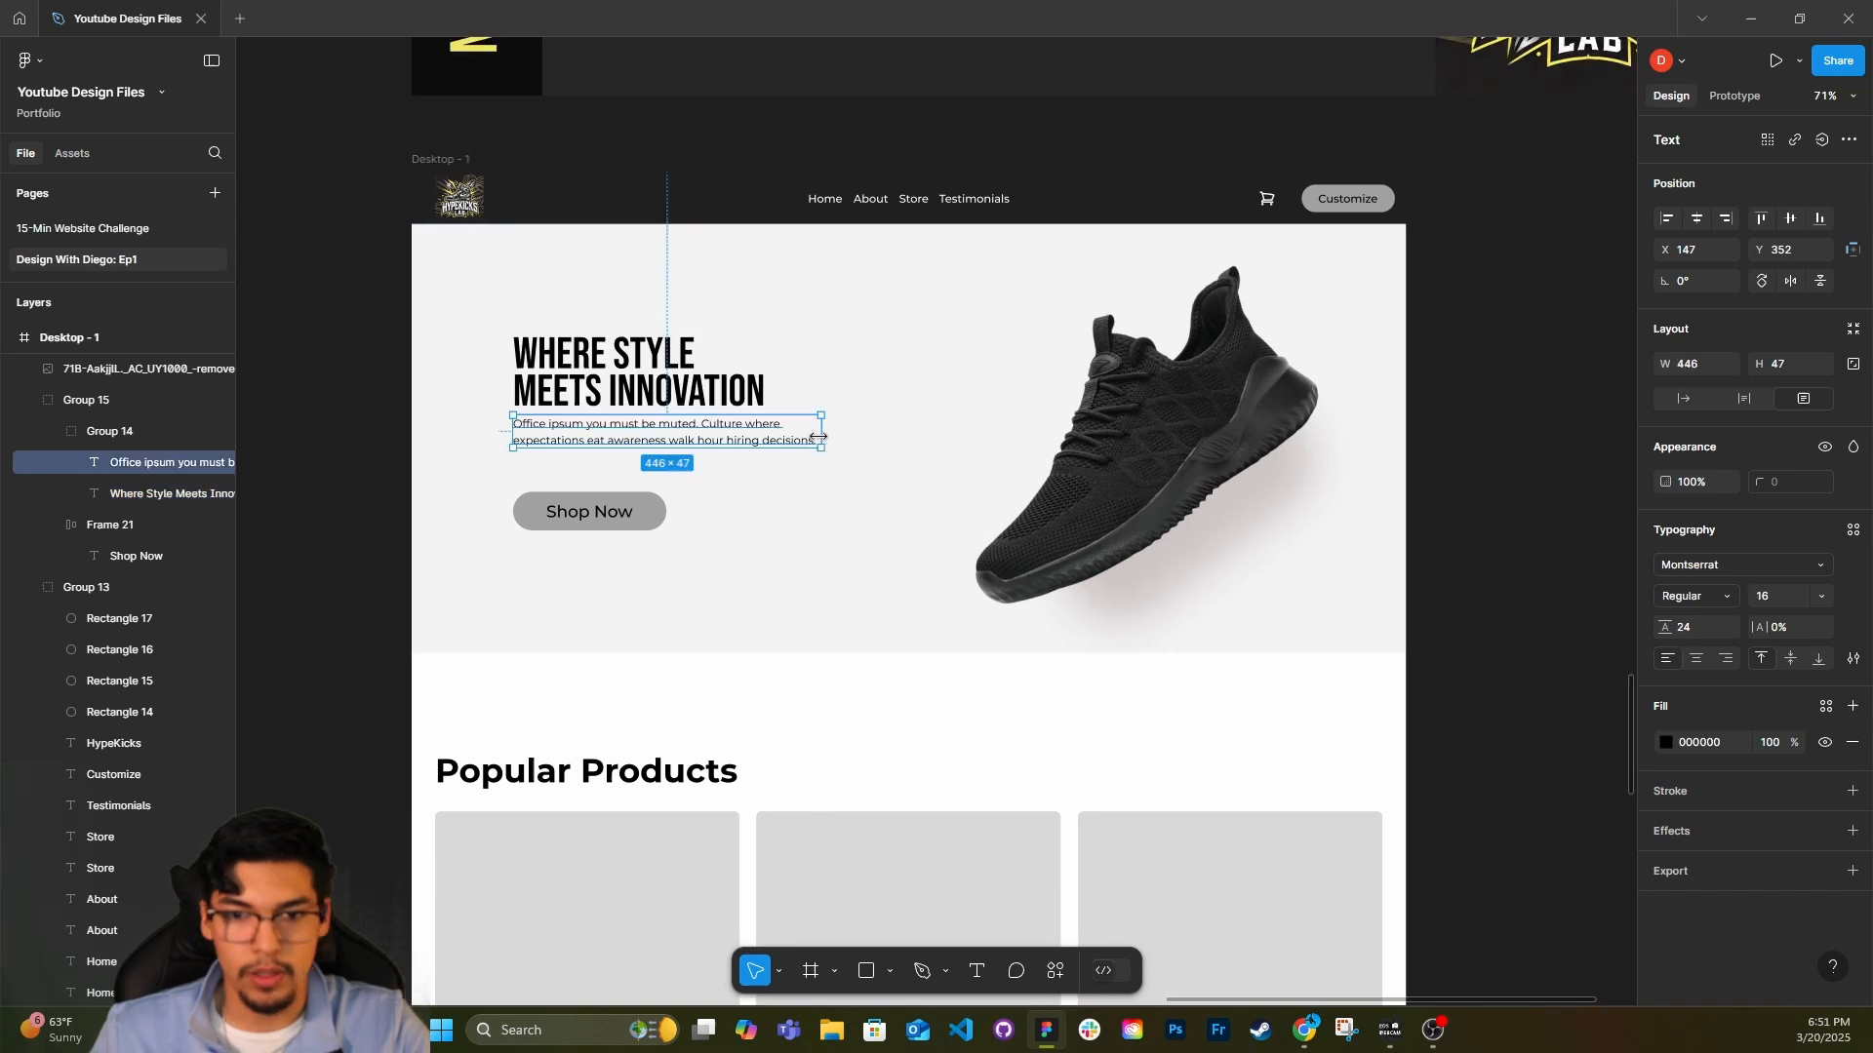
Narrow the hero paragraph's text box to about 365 wide.
drag(817, 434, 771, 425)
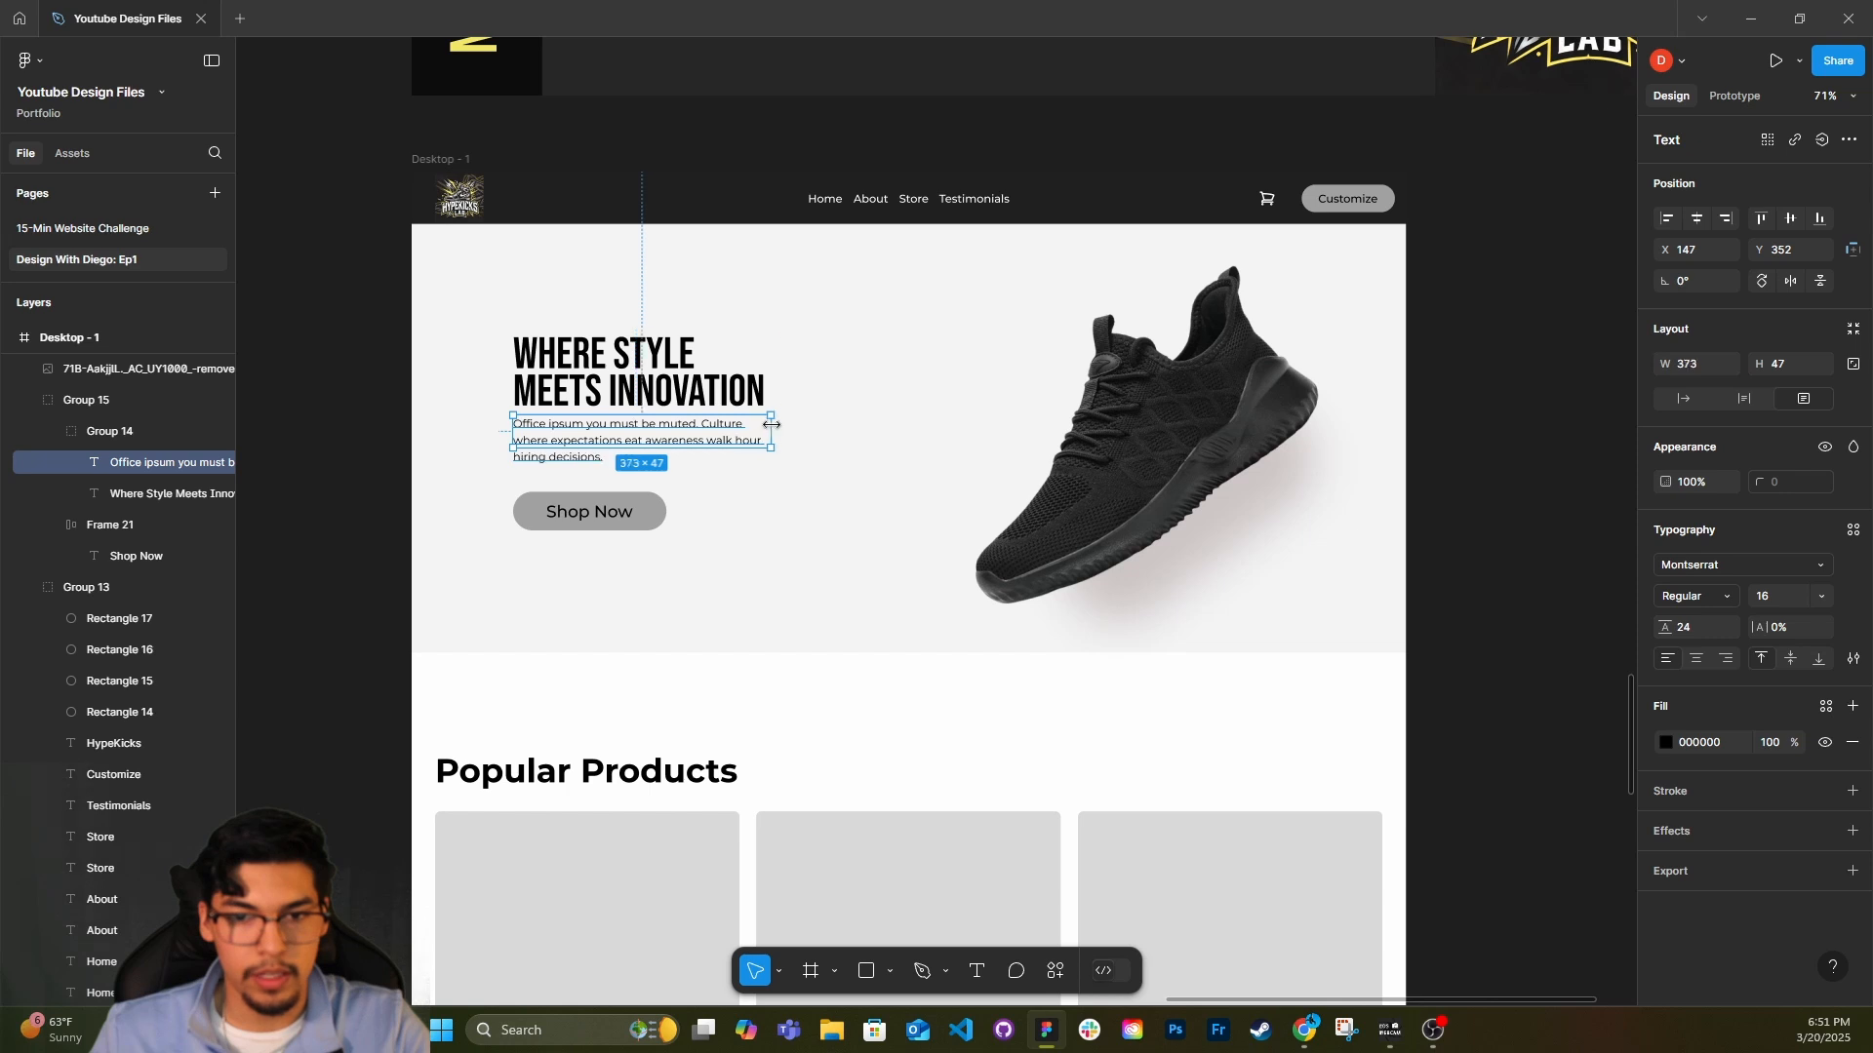
double_click(741, 438)
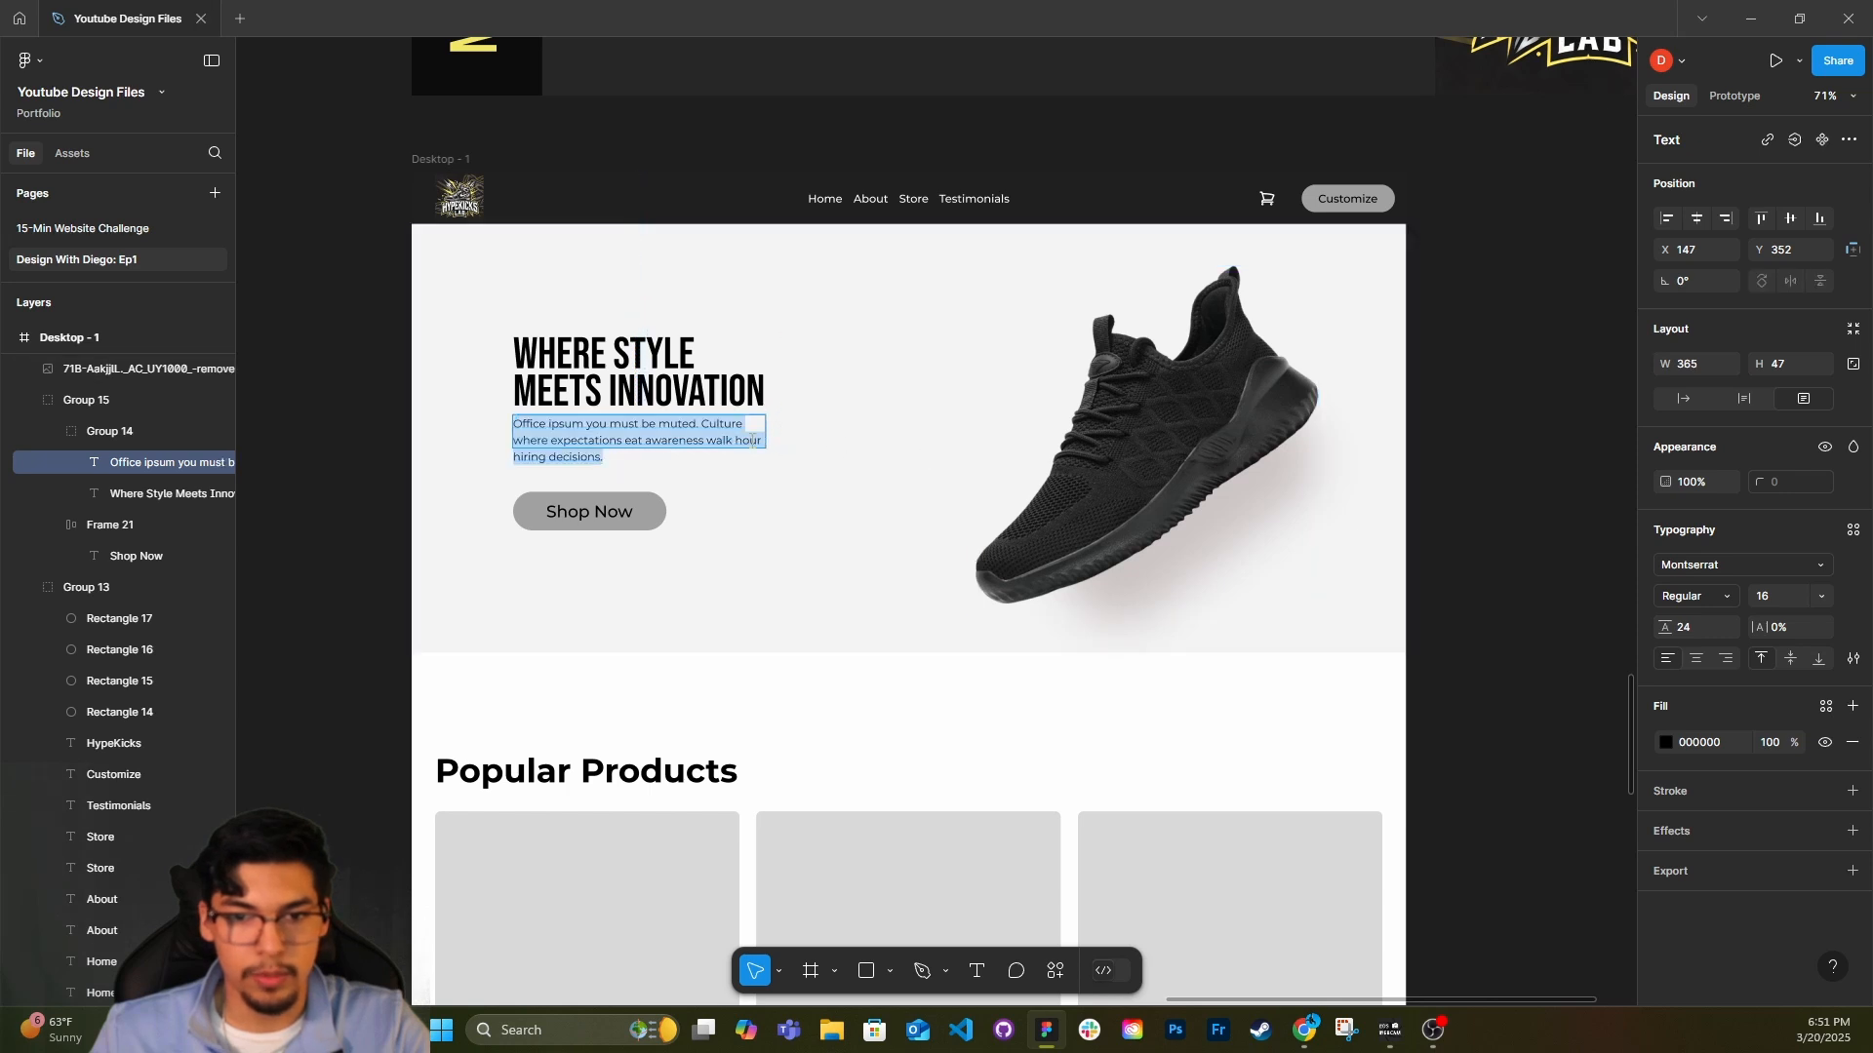
scroll(741, 437, up, 1)
scroll(741, 438, up, 1)
click(739, 440)
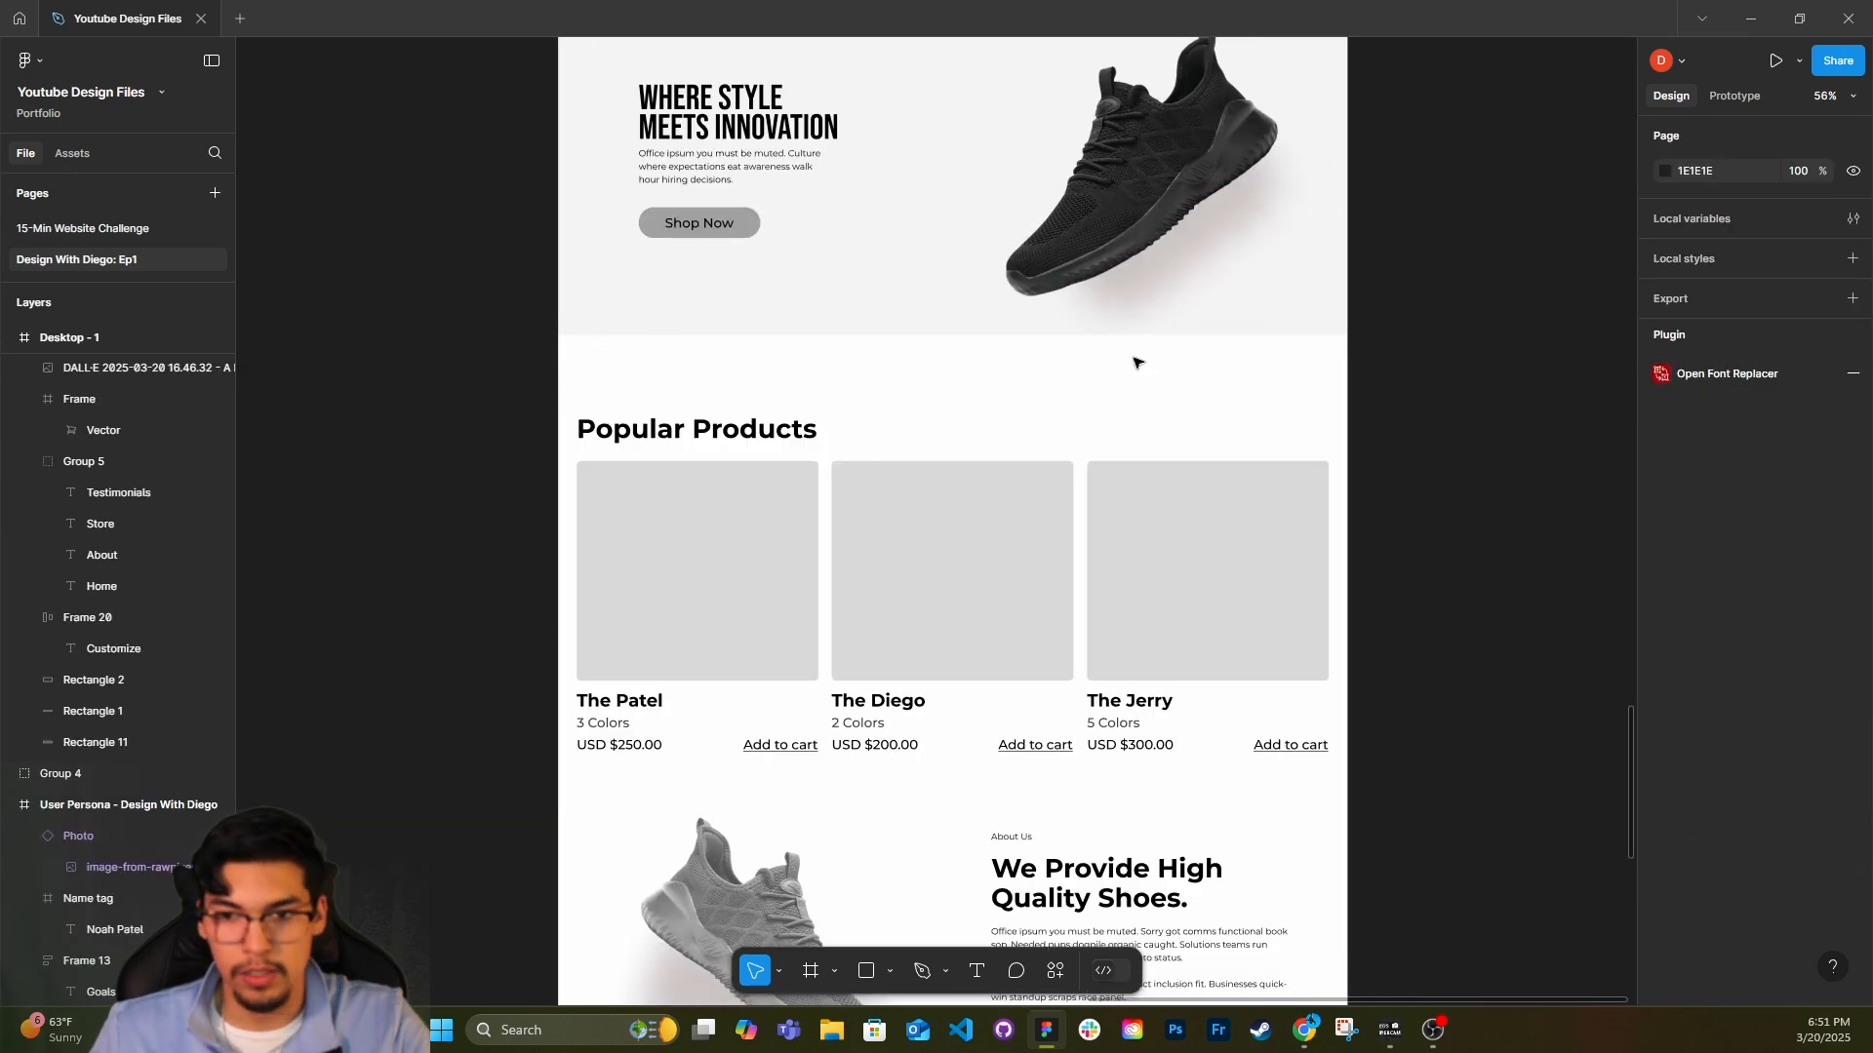
Set the font of the "Popular Products", "We Provide High Quality Shoes." and "What Our Clients Say About Us" headings to Bebas Neue.
scroll(1122, 360, down, 1)
double_click(788, 364)
scroll(790, 364, down, 2)
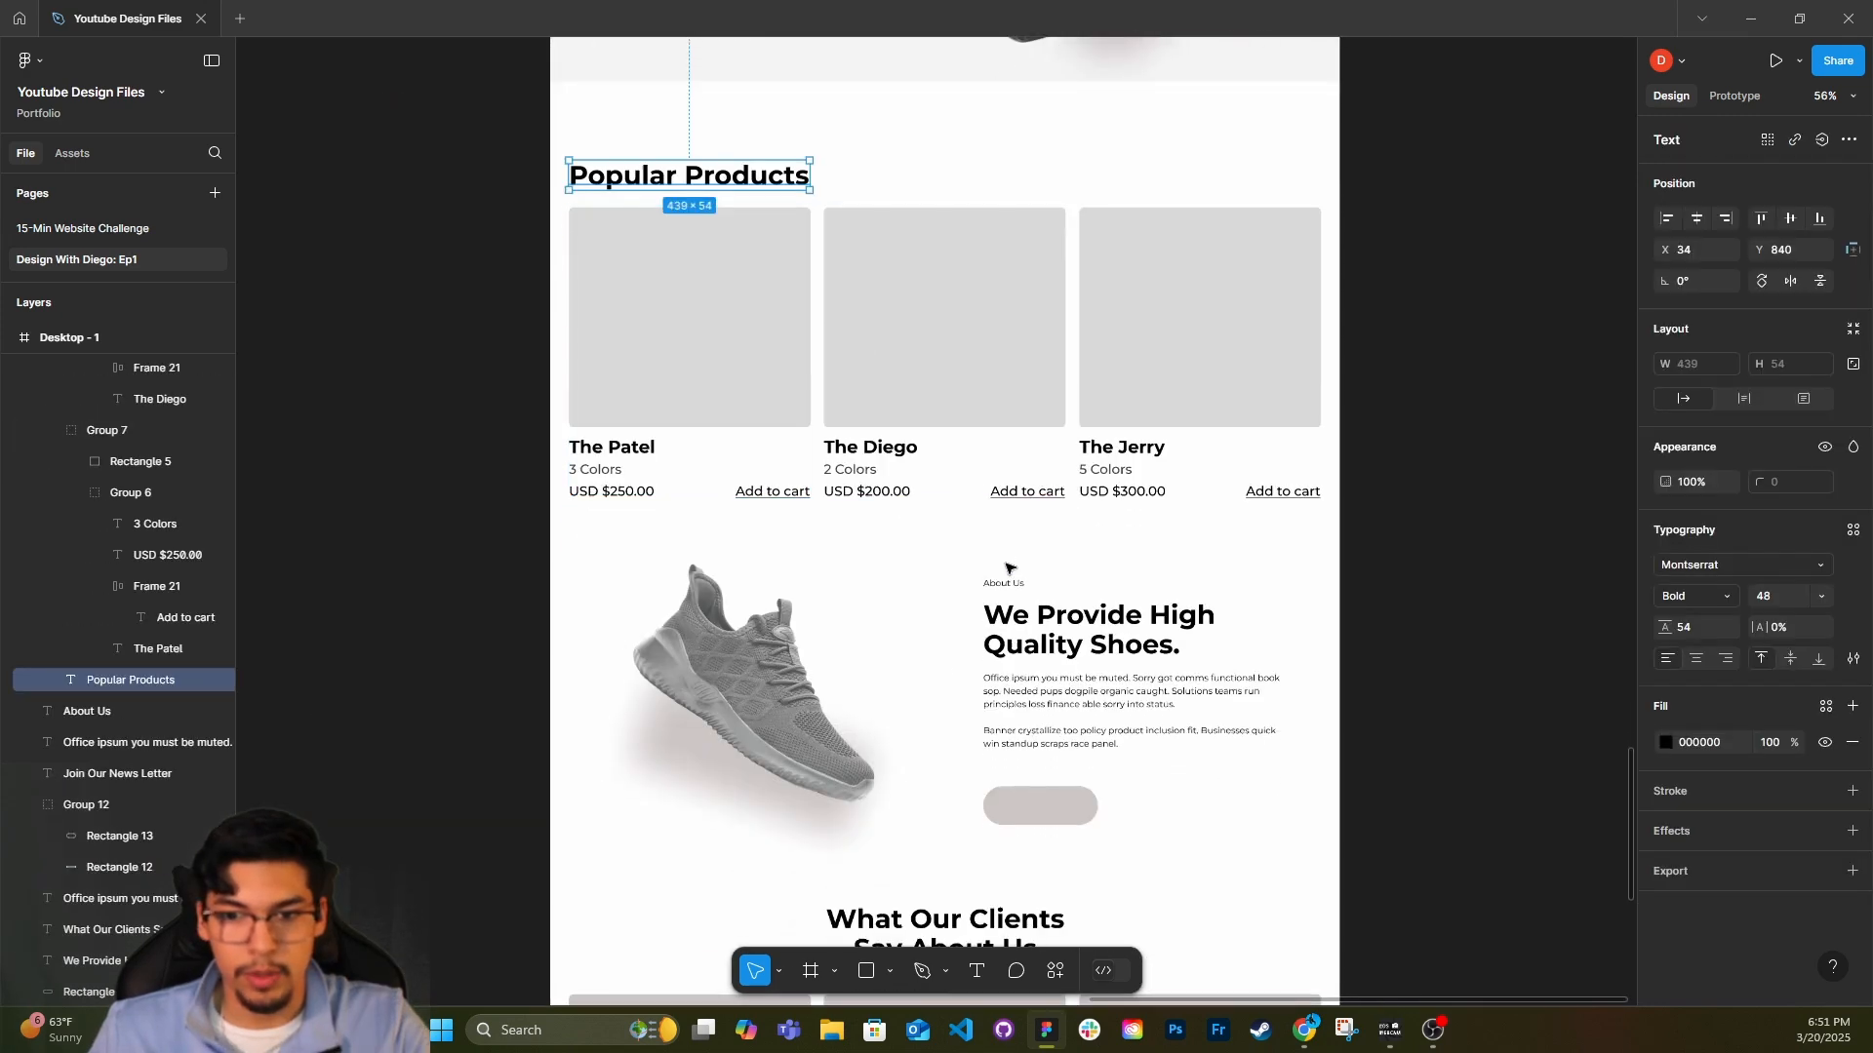
scroll(1008, 558, down, 1)
scroll(1007, 554, down, 1)
shift+click(1073, 541)
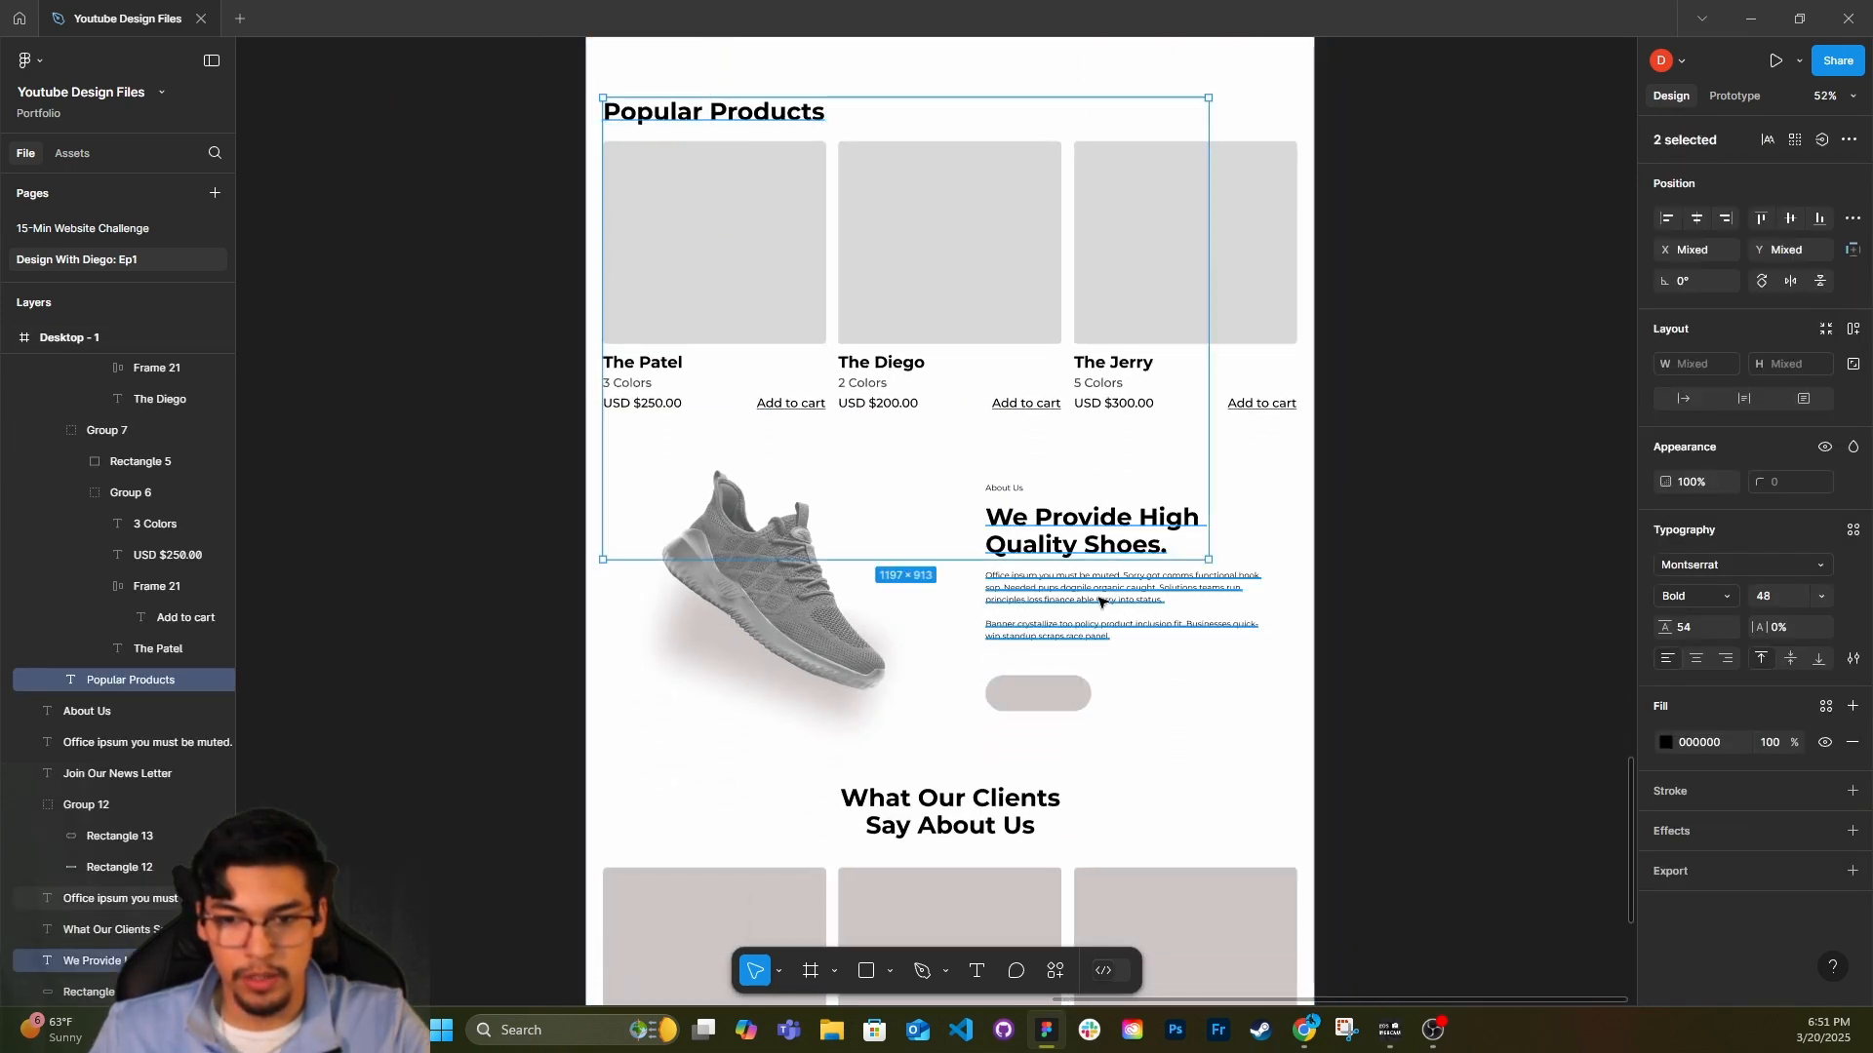
shift+click(1033, 804)
click(1717, 565)
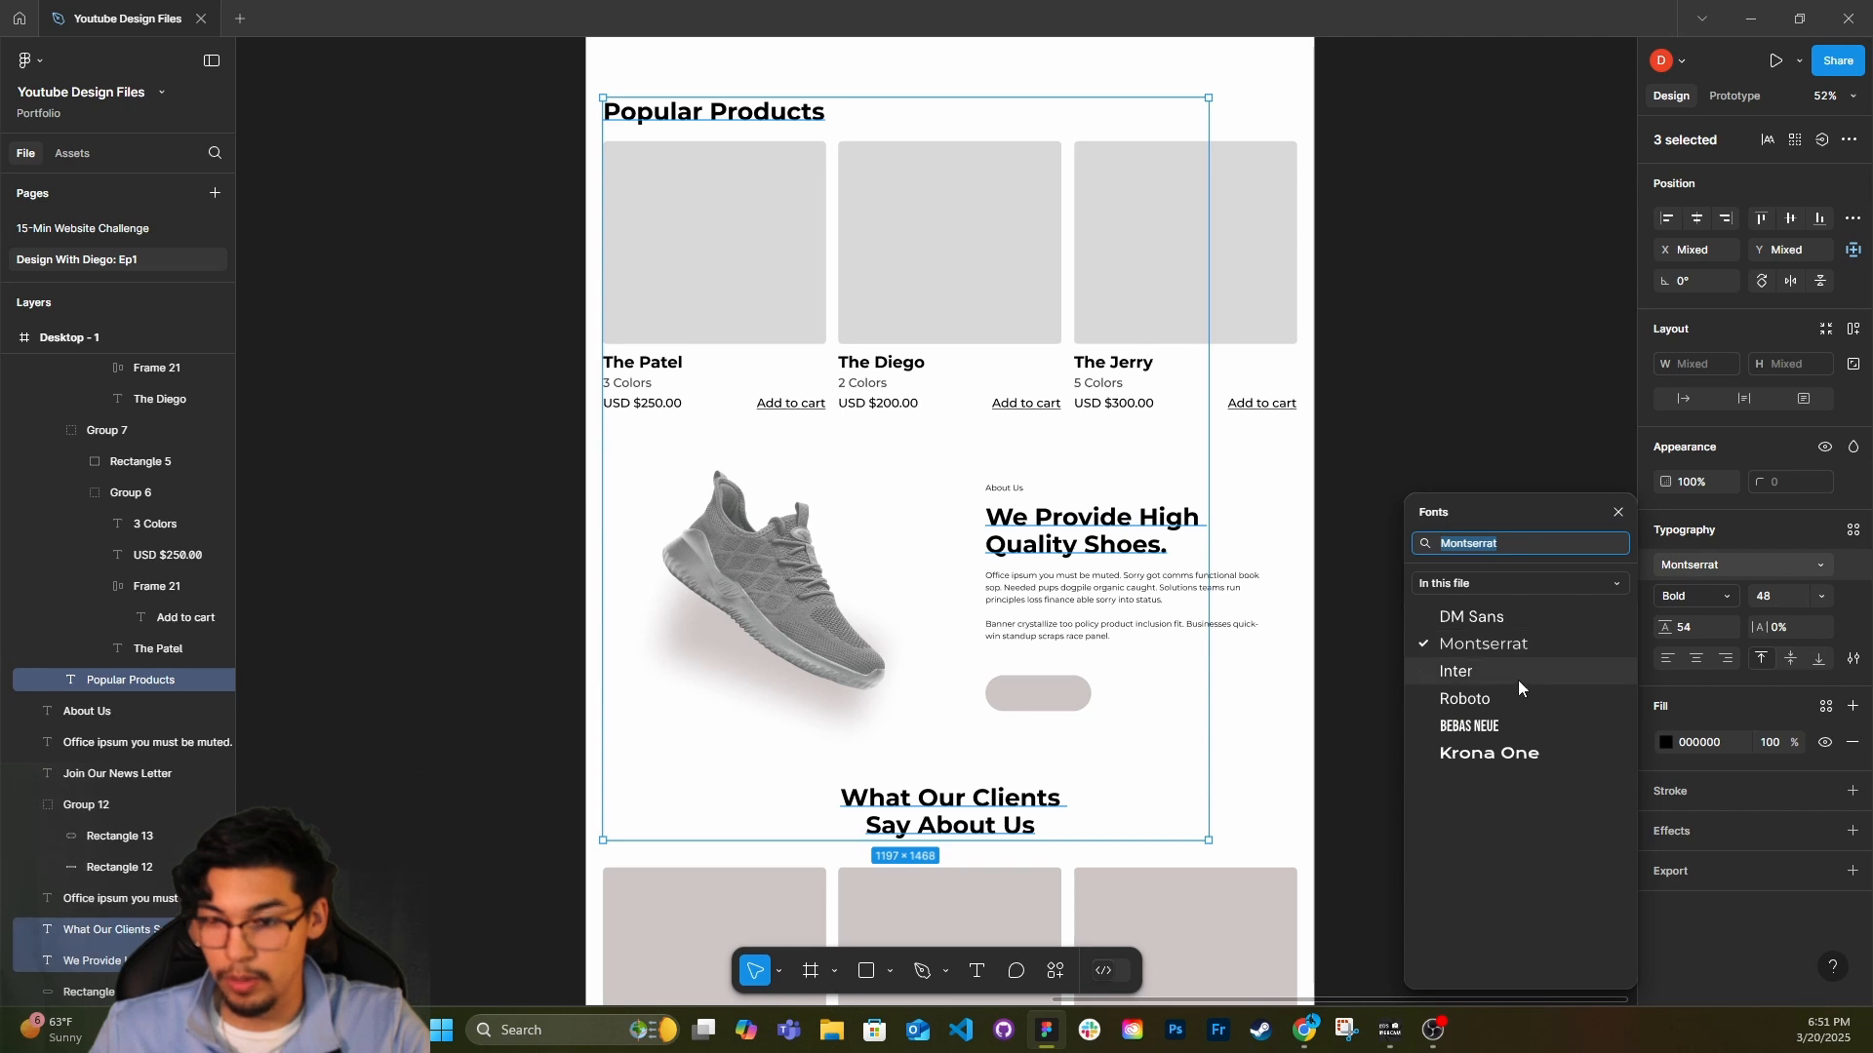
click(1504, 729)
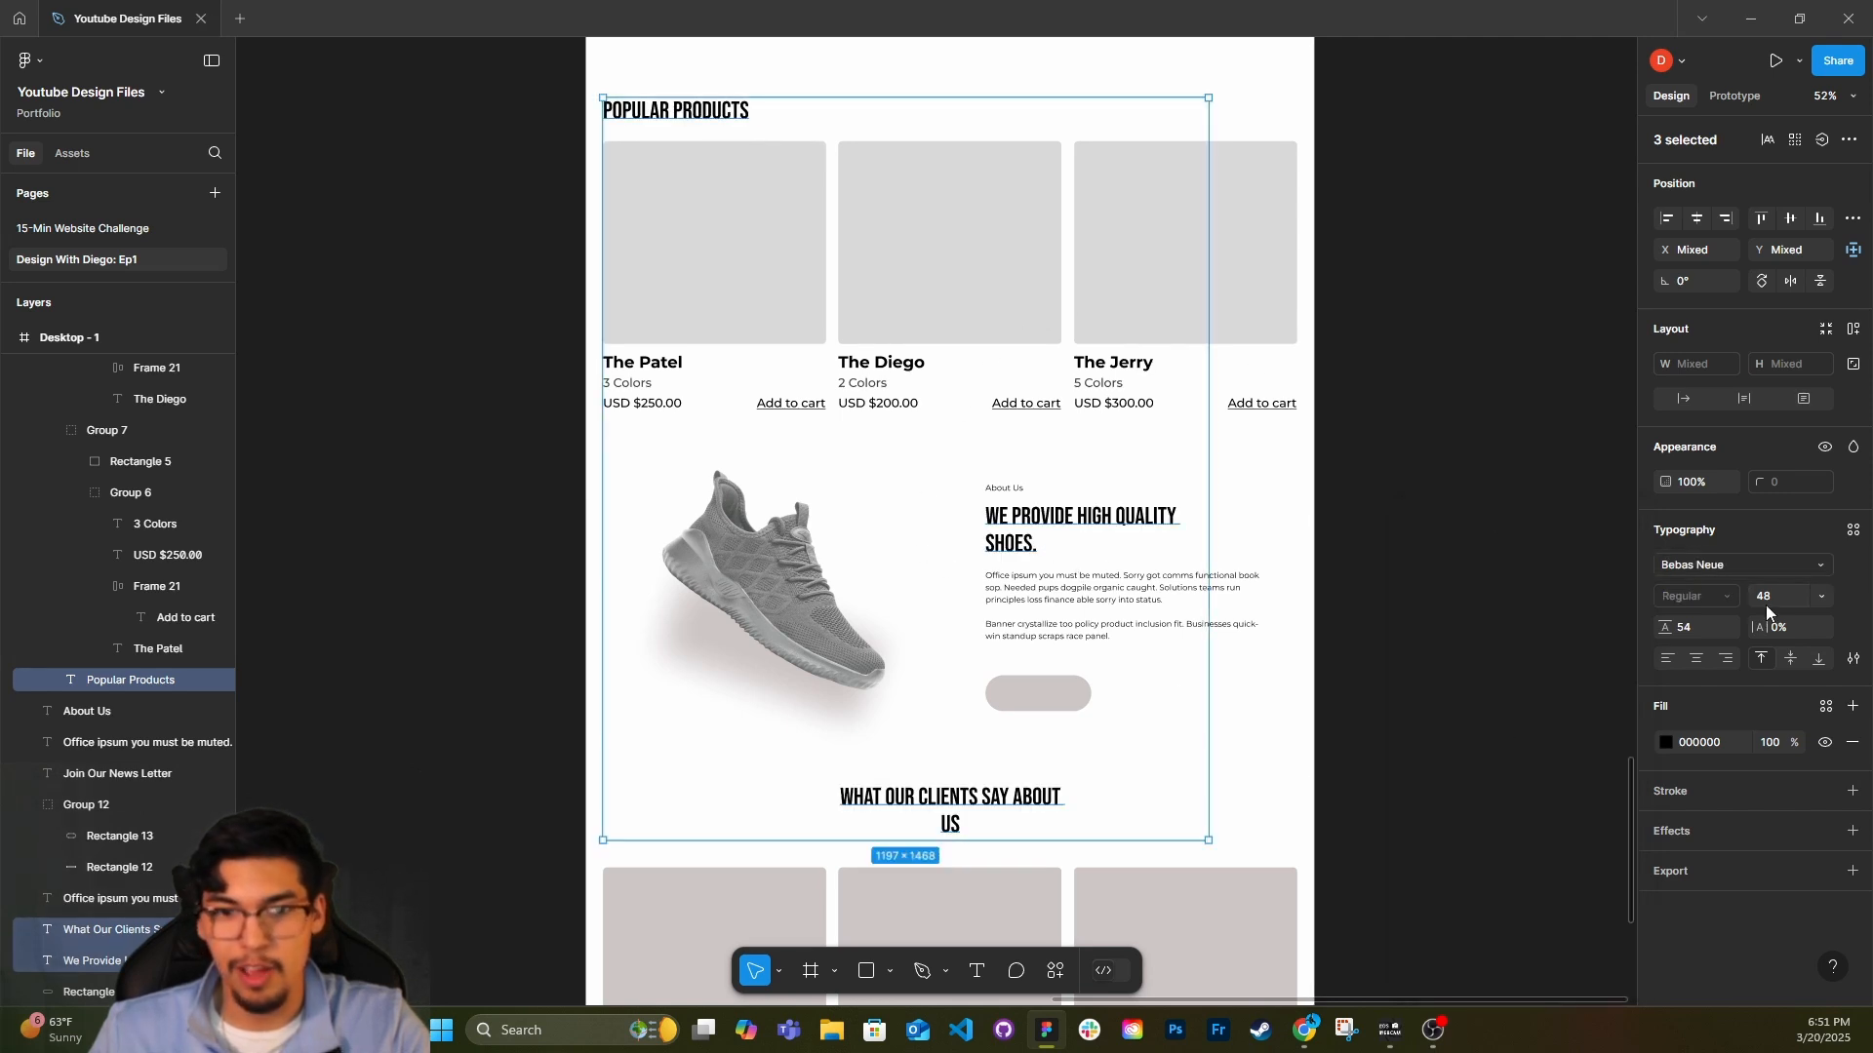
scroll(1088, 662, up, 1)
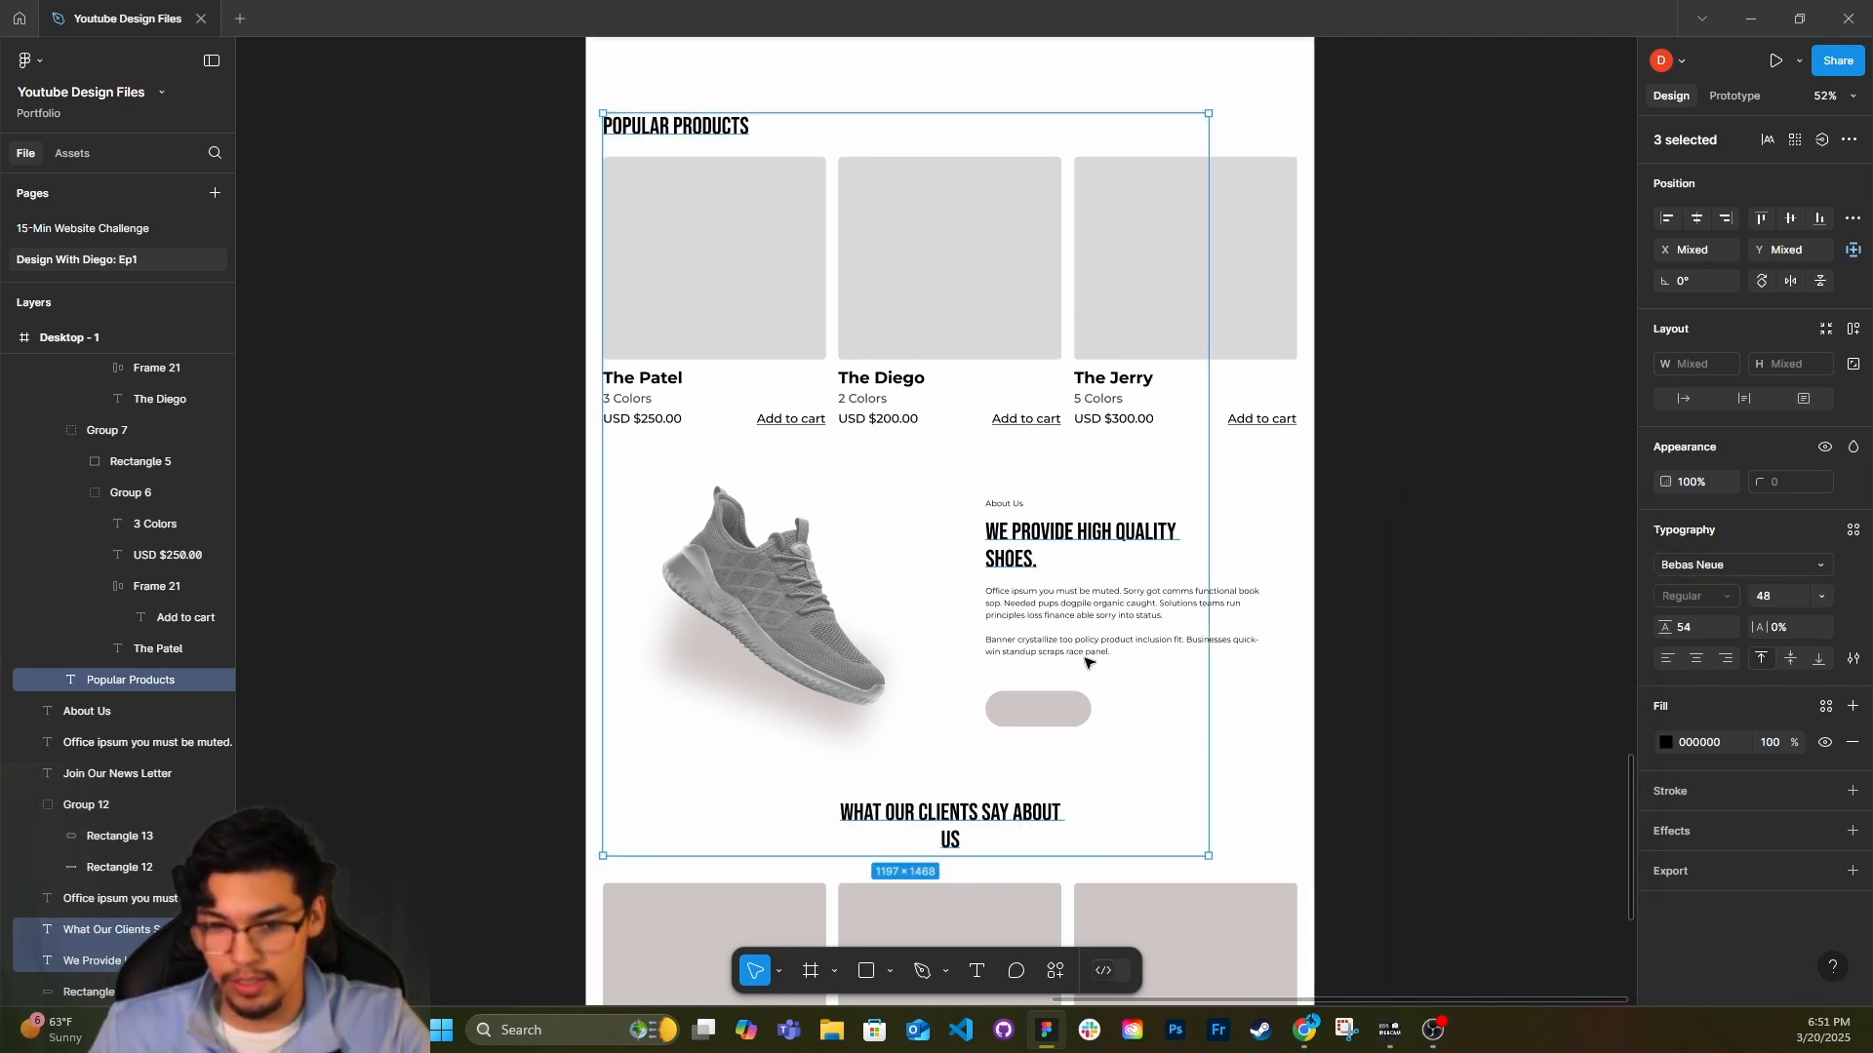
click(1821, 599)
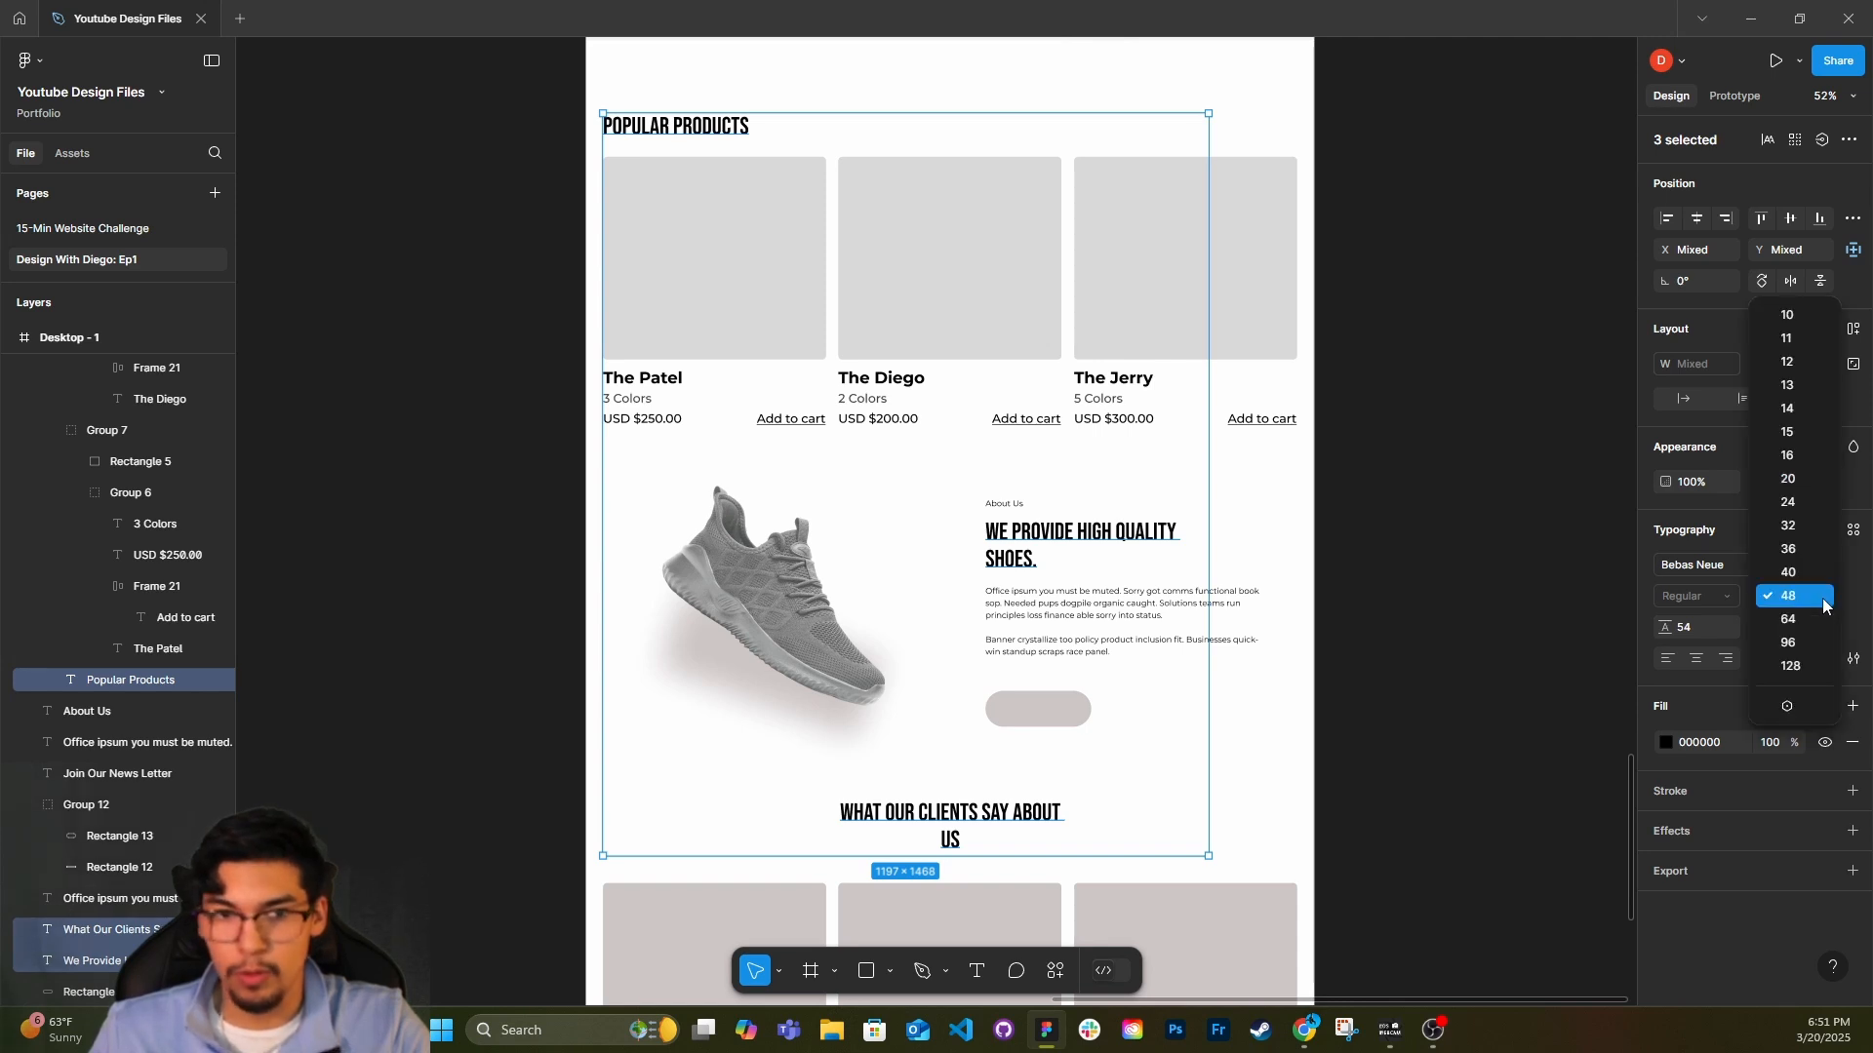
click(1823, 598)
scroll(1366, 541, up, 3)
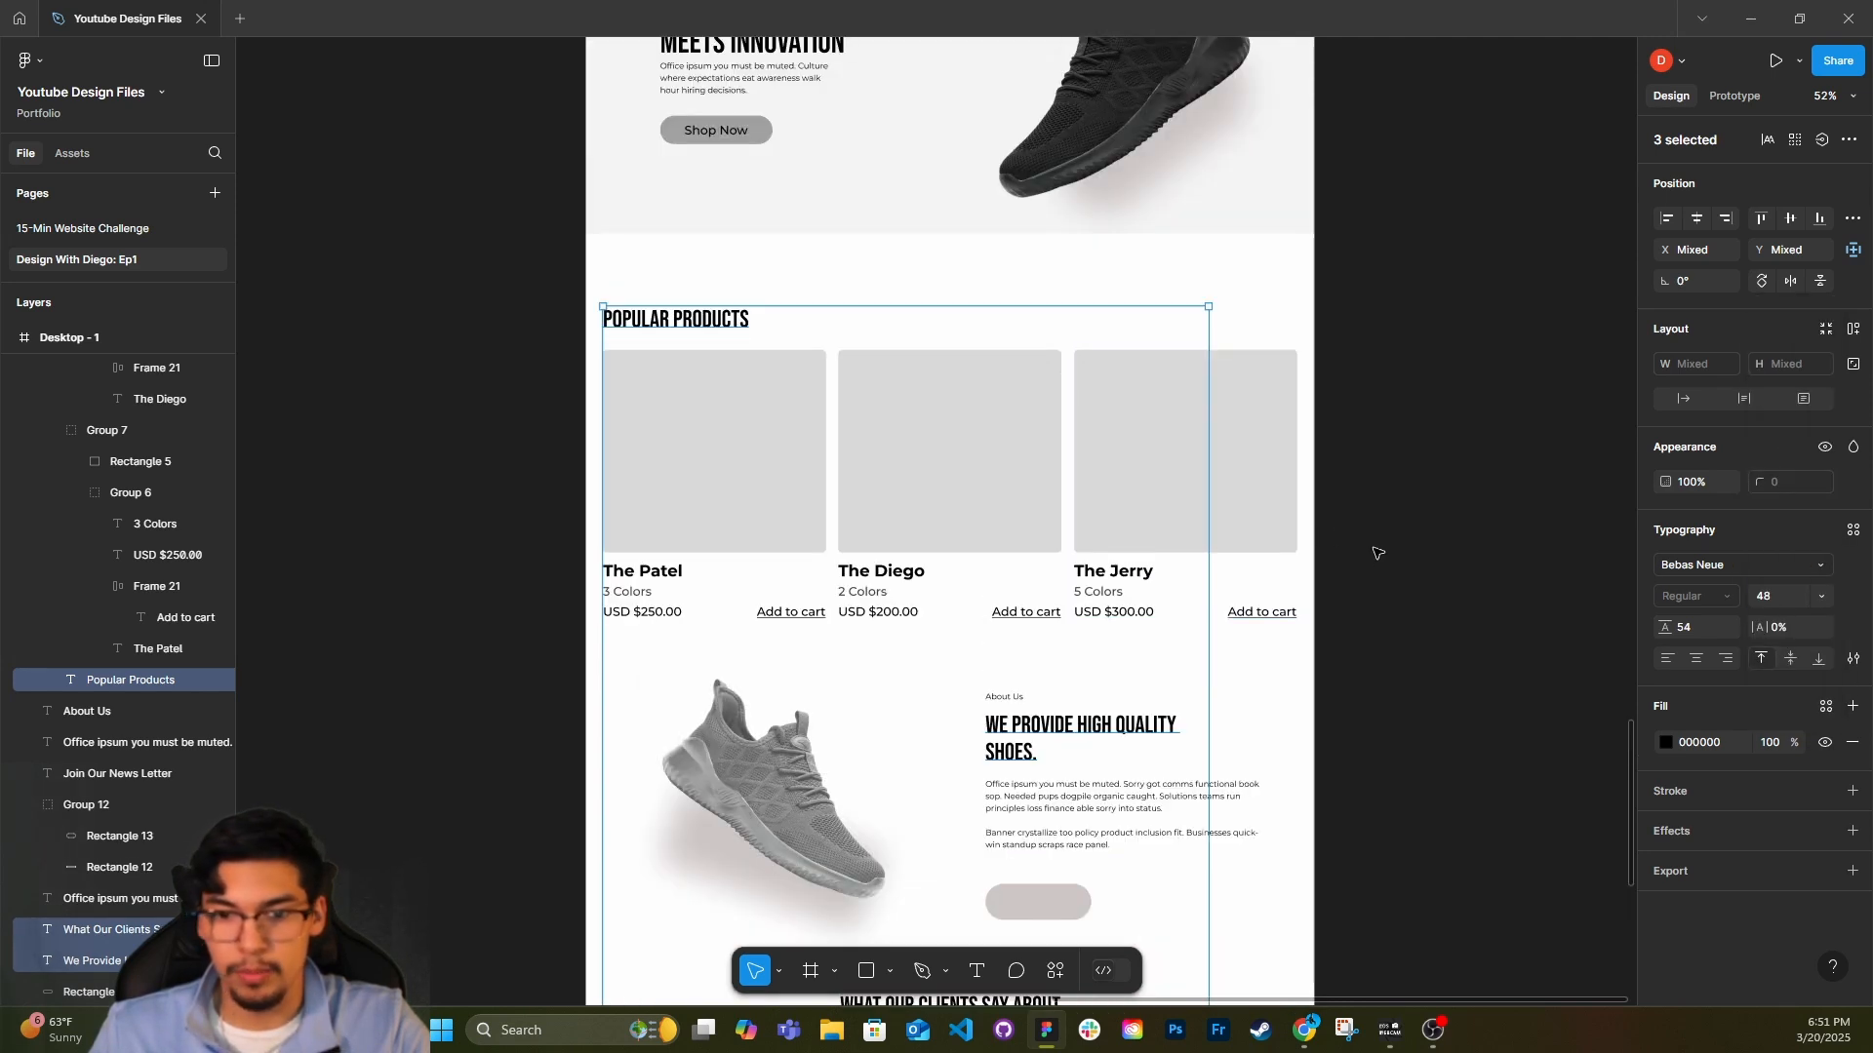
Narrow the "We Provide High Quality Shoes." heading to about 298 wide and "What Our Clients Say About Us" to about 364 wide.
click(1372, 576)
scroll(1372, 576, down, 1)
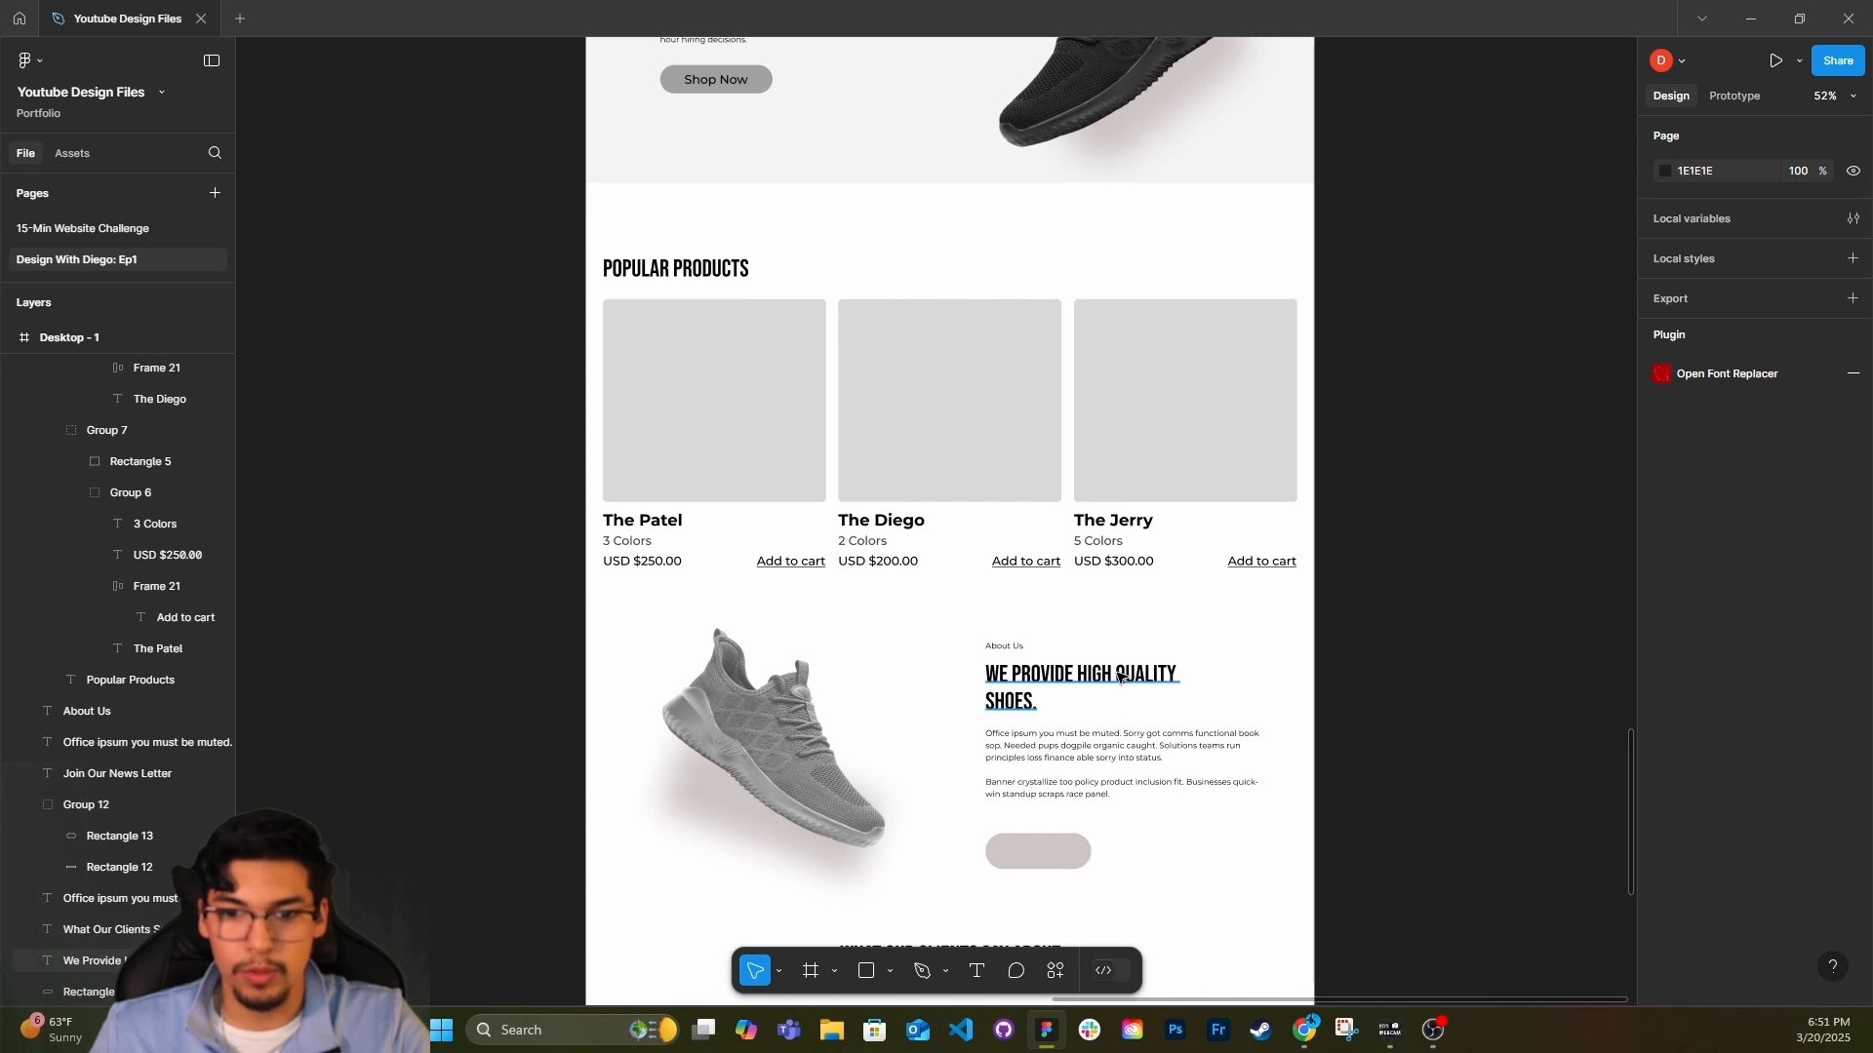
click(1151, 678)
drag(1217, 687, 1138, 688)
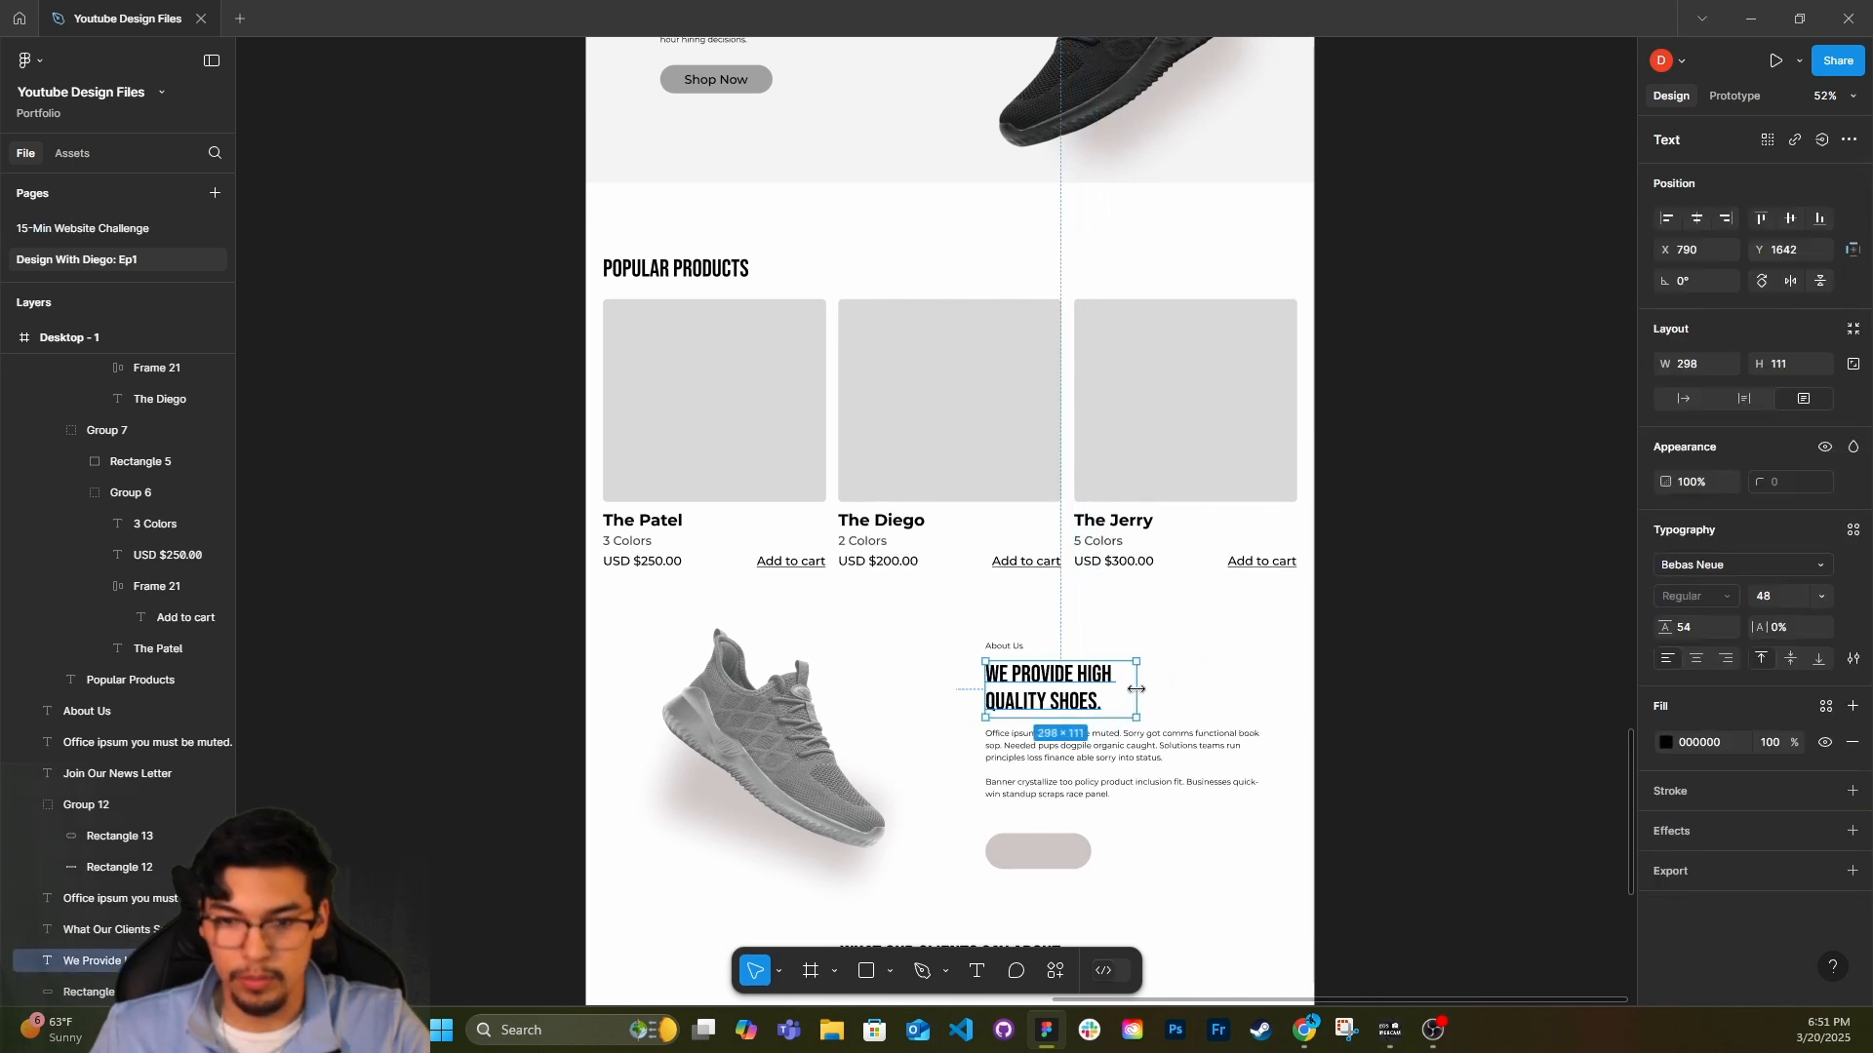
scroll(1159, 687, down, 3)
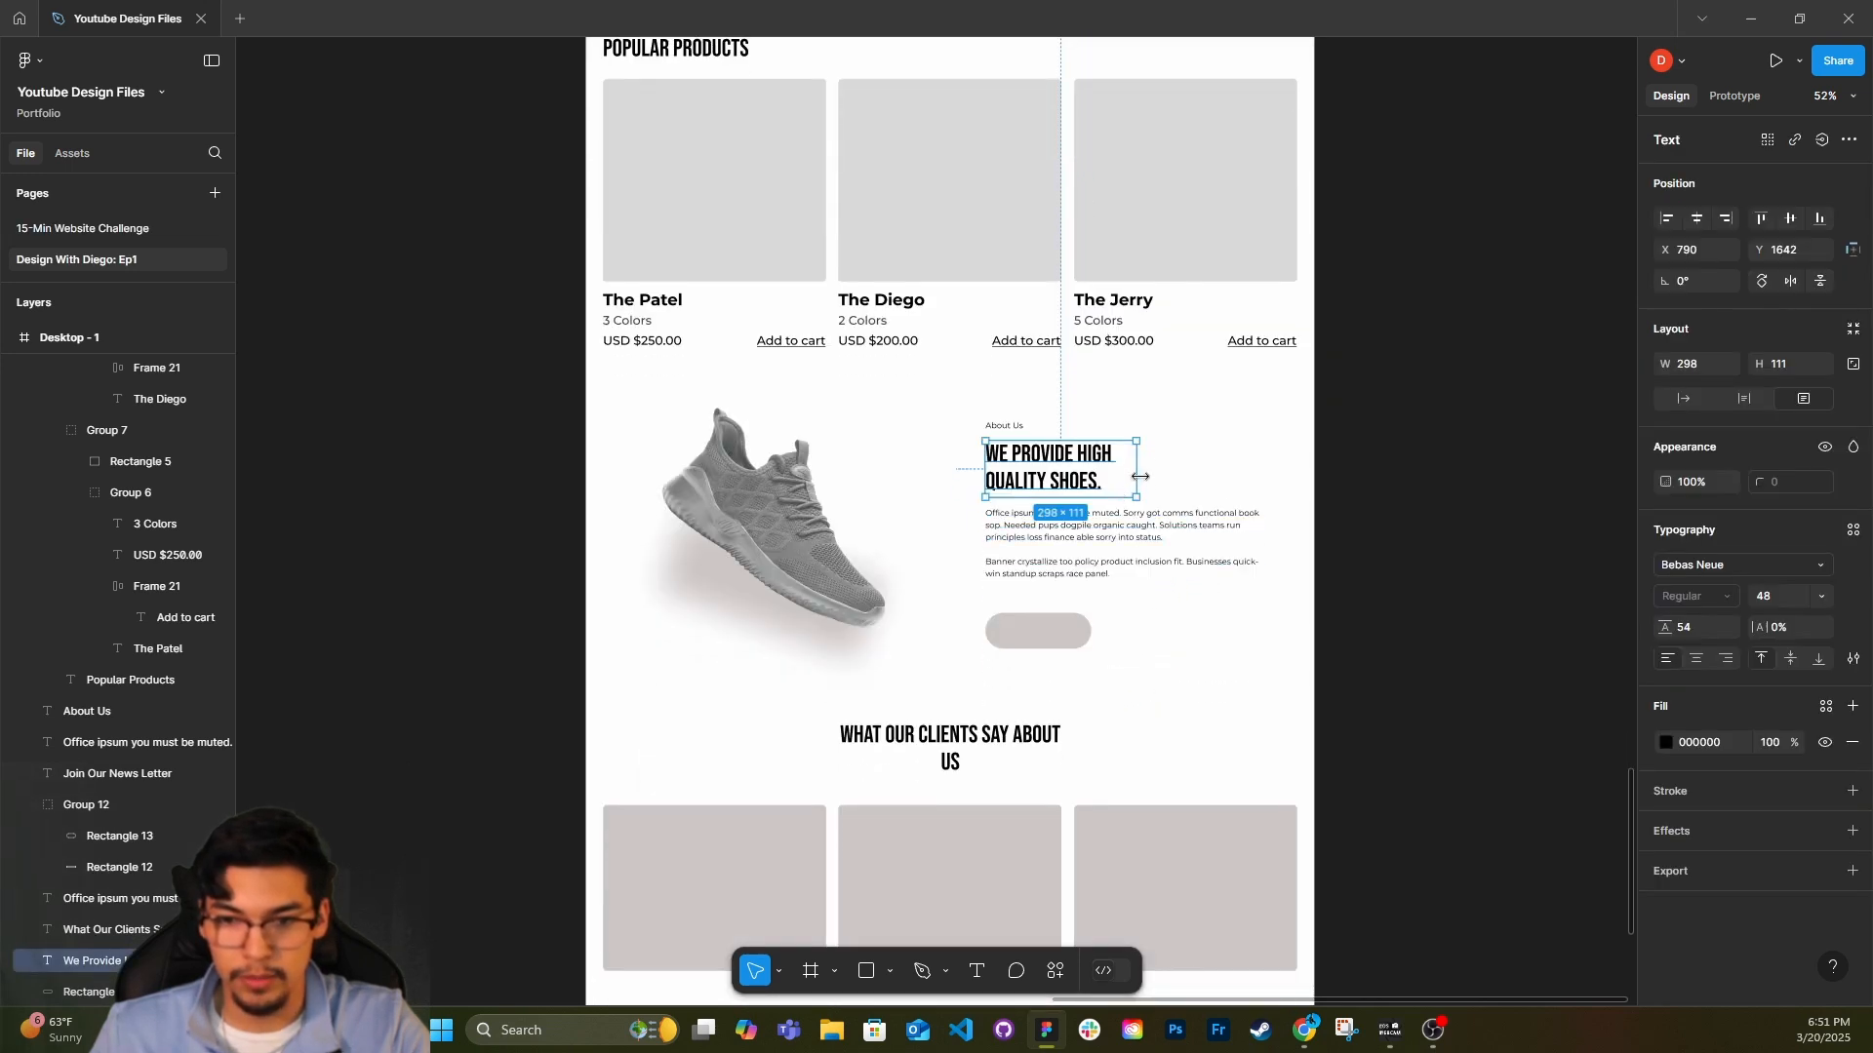
click(1053, 734)
drag(1067, 734, 1022, 735)
Fill The Patel's placeholder with a red Nike shoe photo and The Diego's with a white Puma shoe photo using the Unsplash plugin.
scroll(878, 624, up, 5)
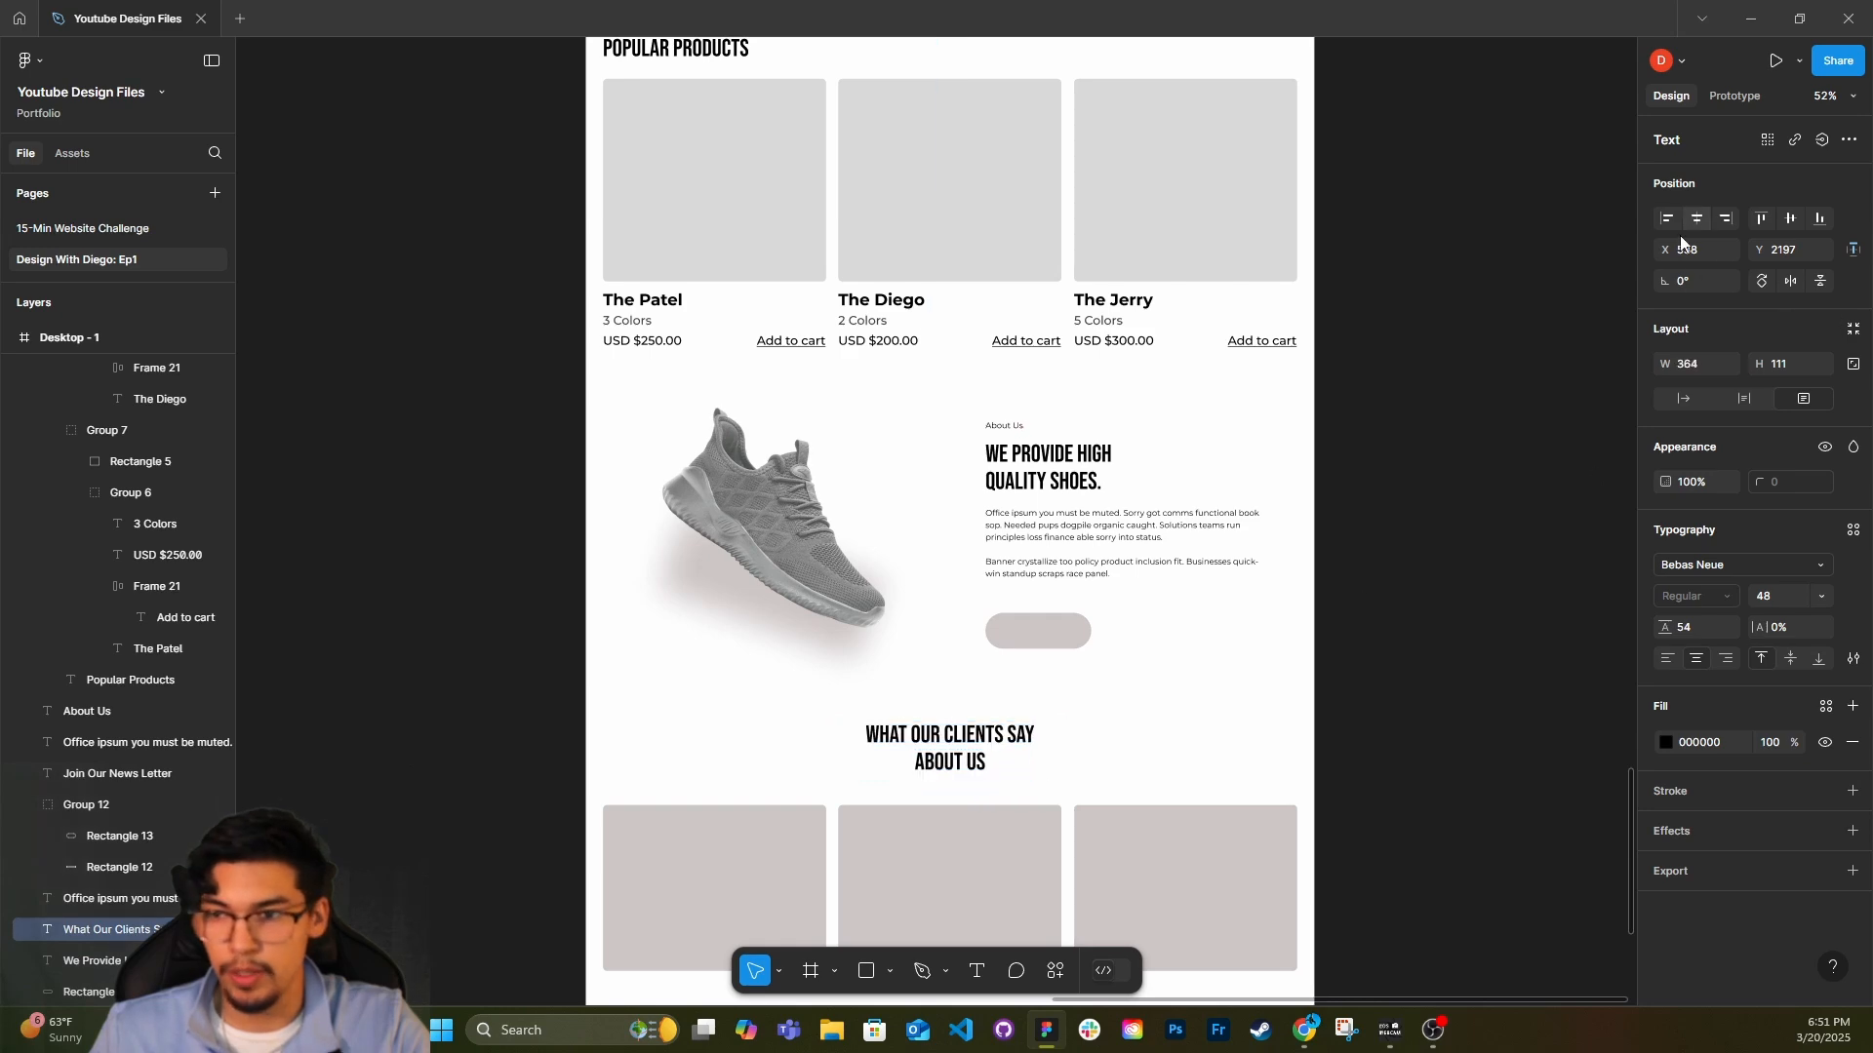
click(828, 614)
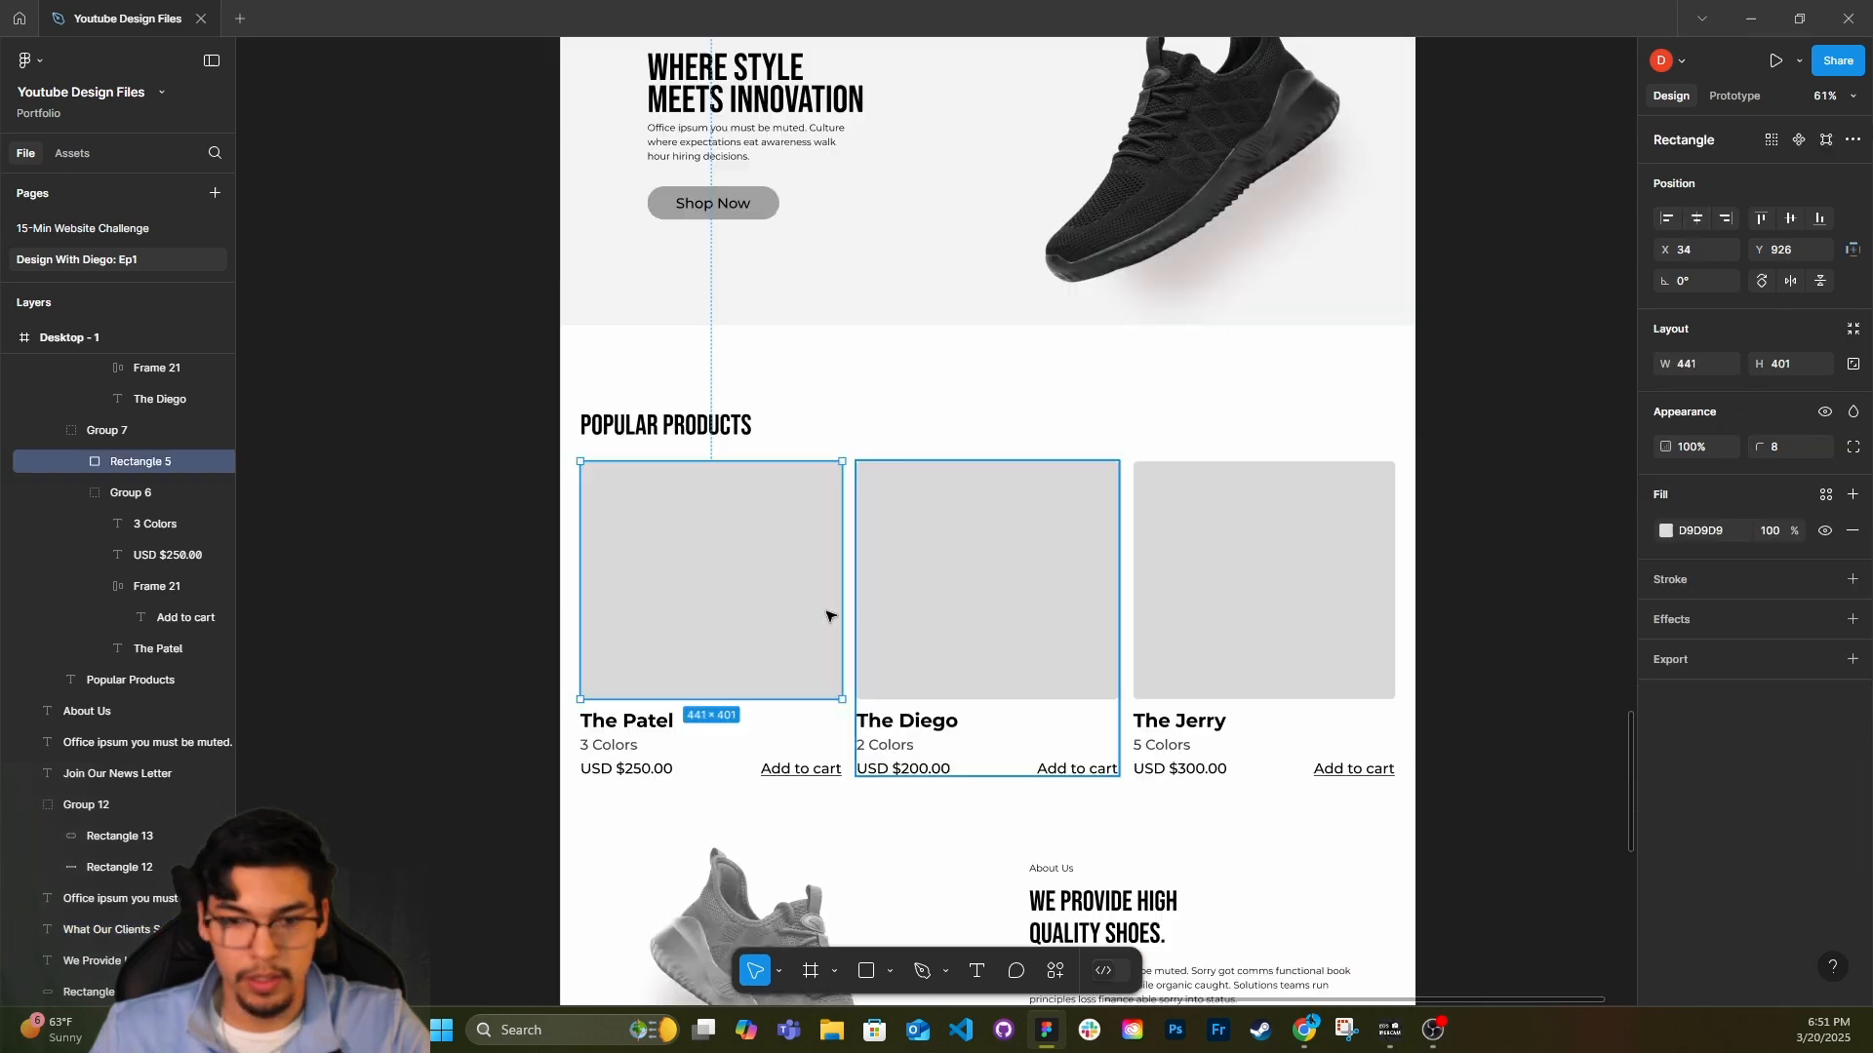
click(25, 60)
mouse_move(126, 325)
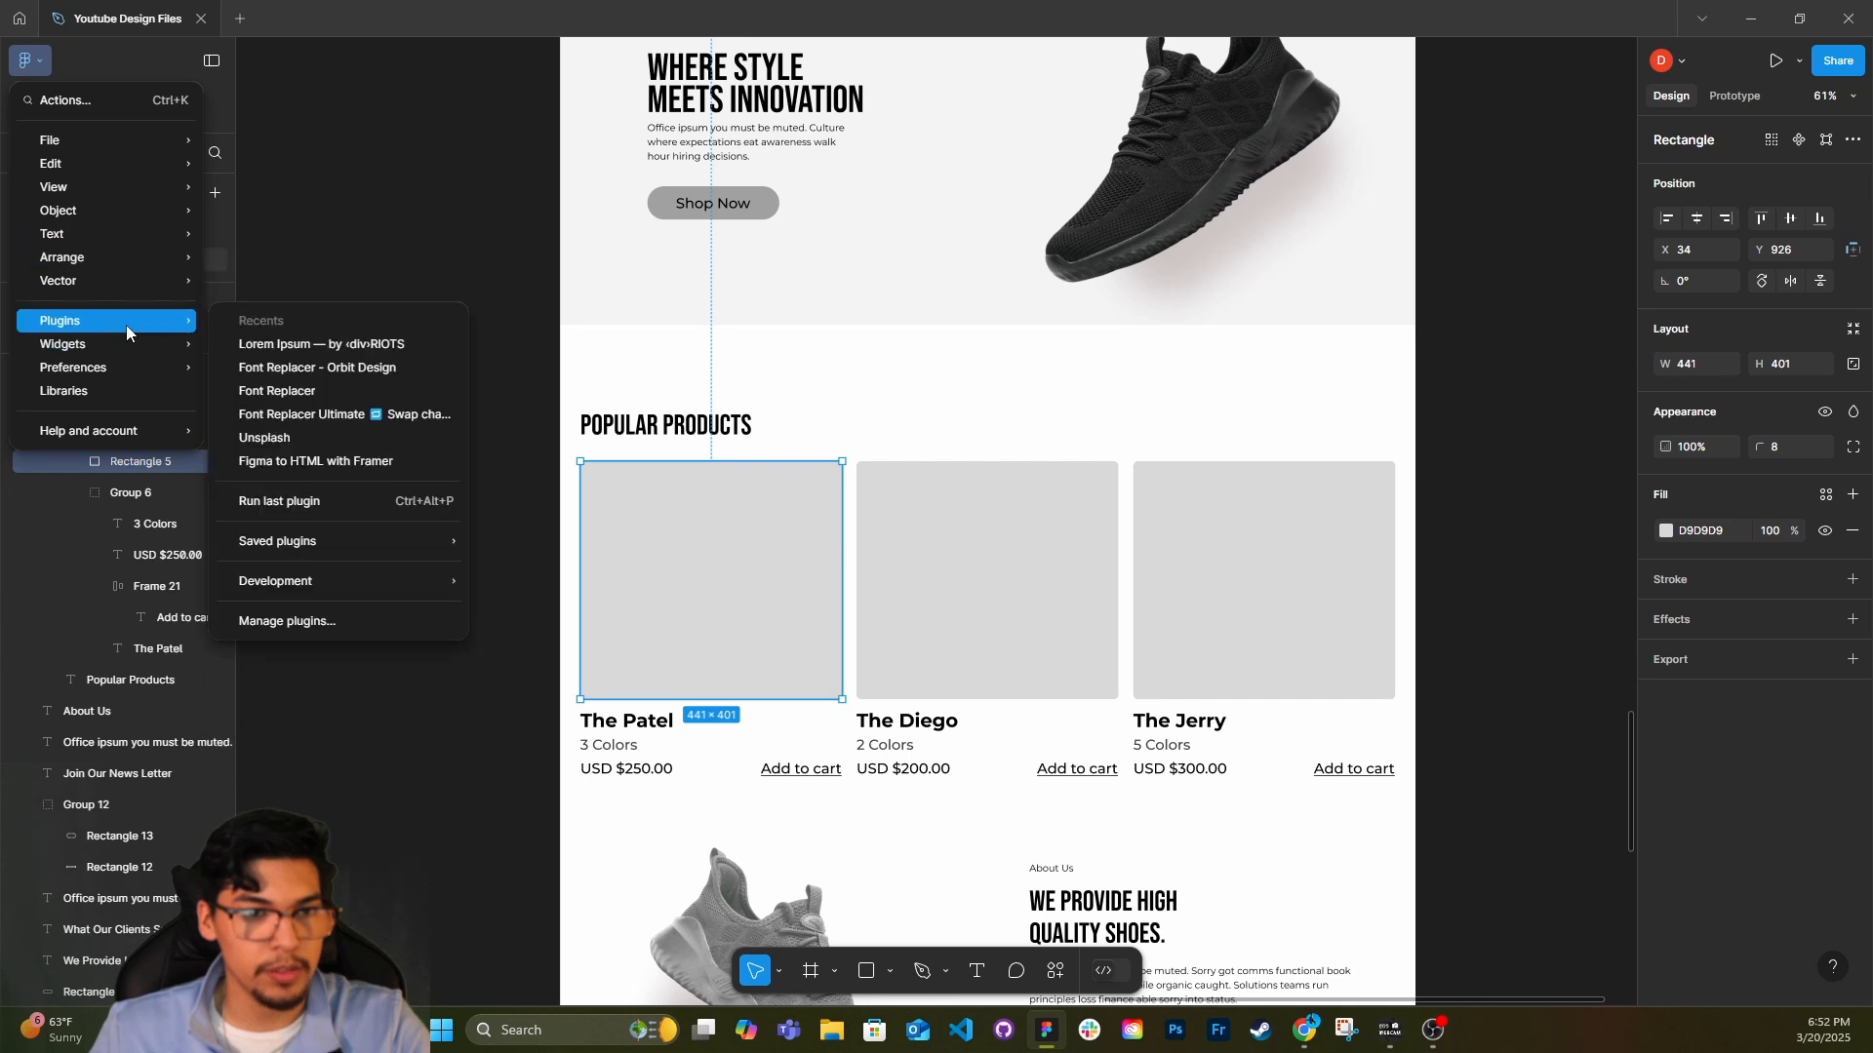
click(264, 438)
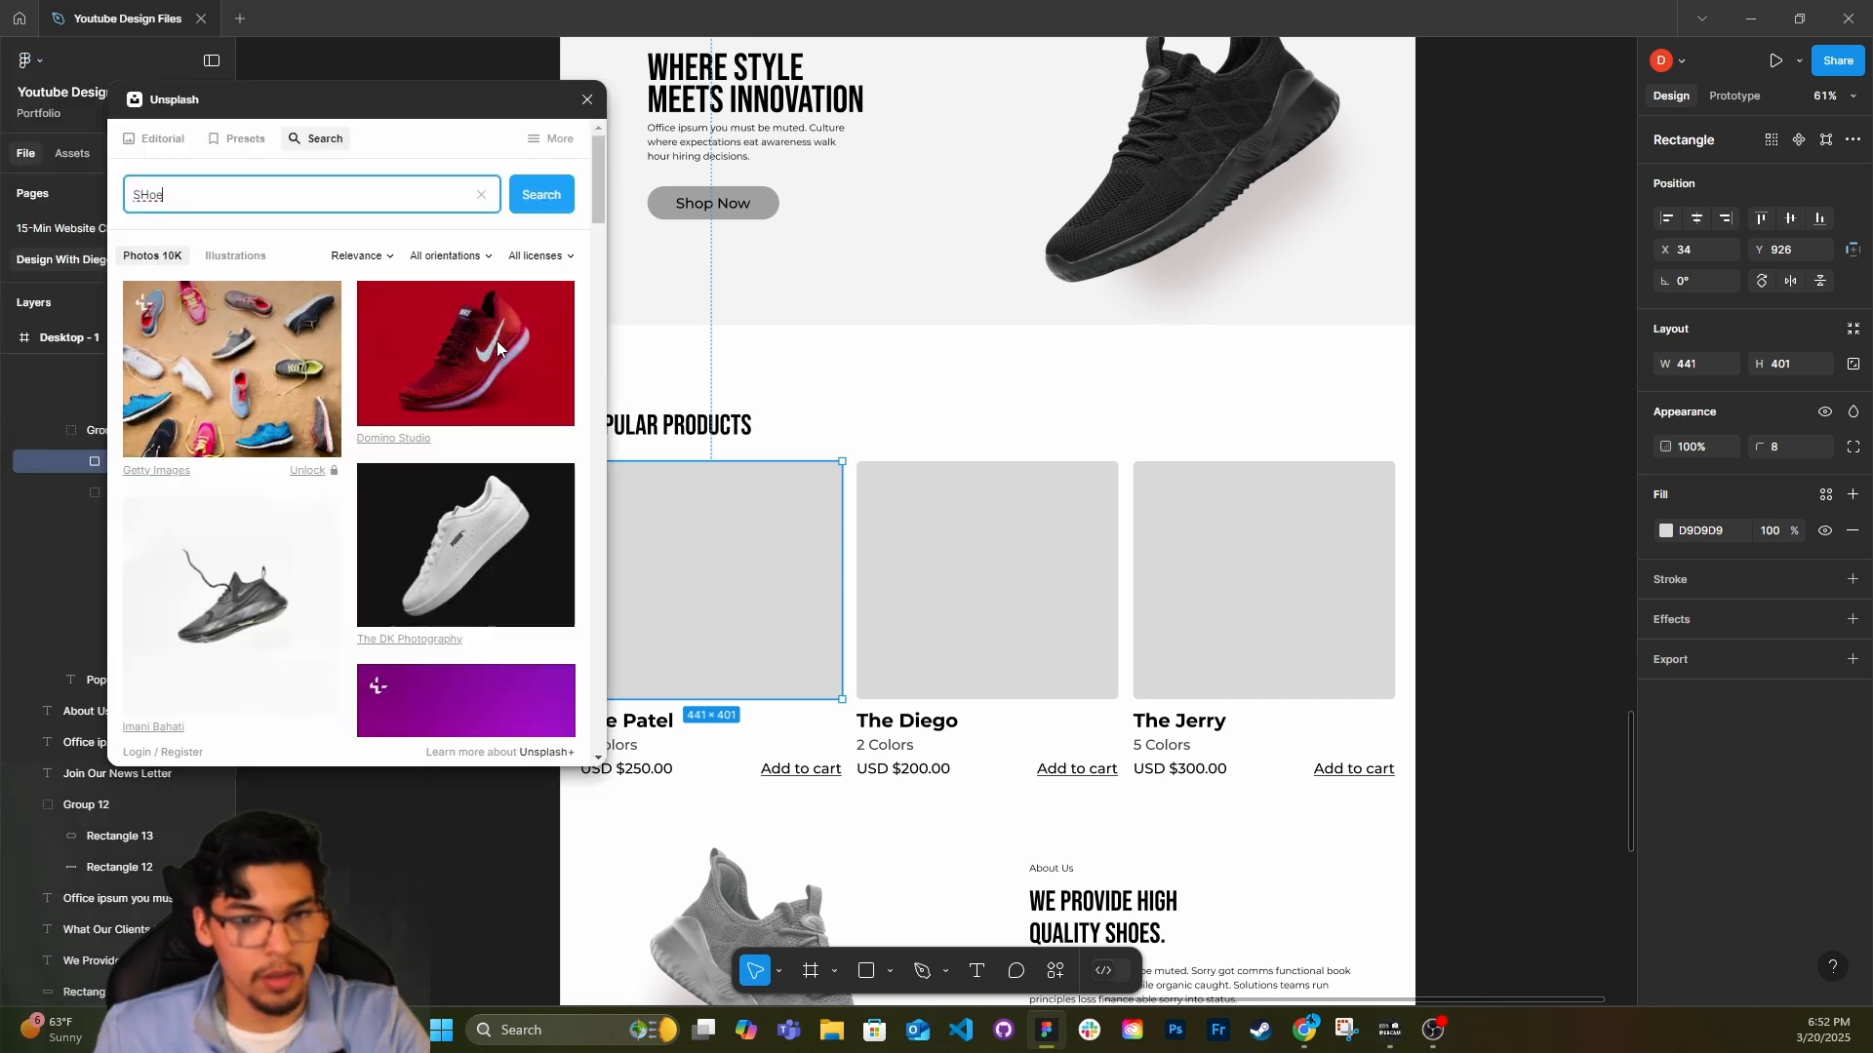
double_click(933, 555)
click(485, 568)
scroll(485, 568, down, 5)
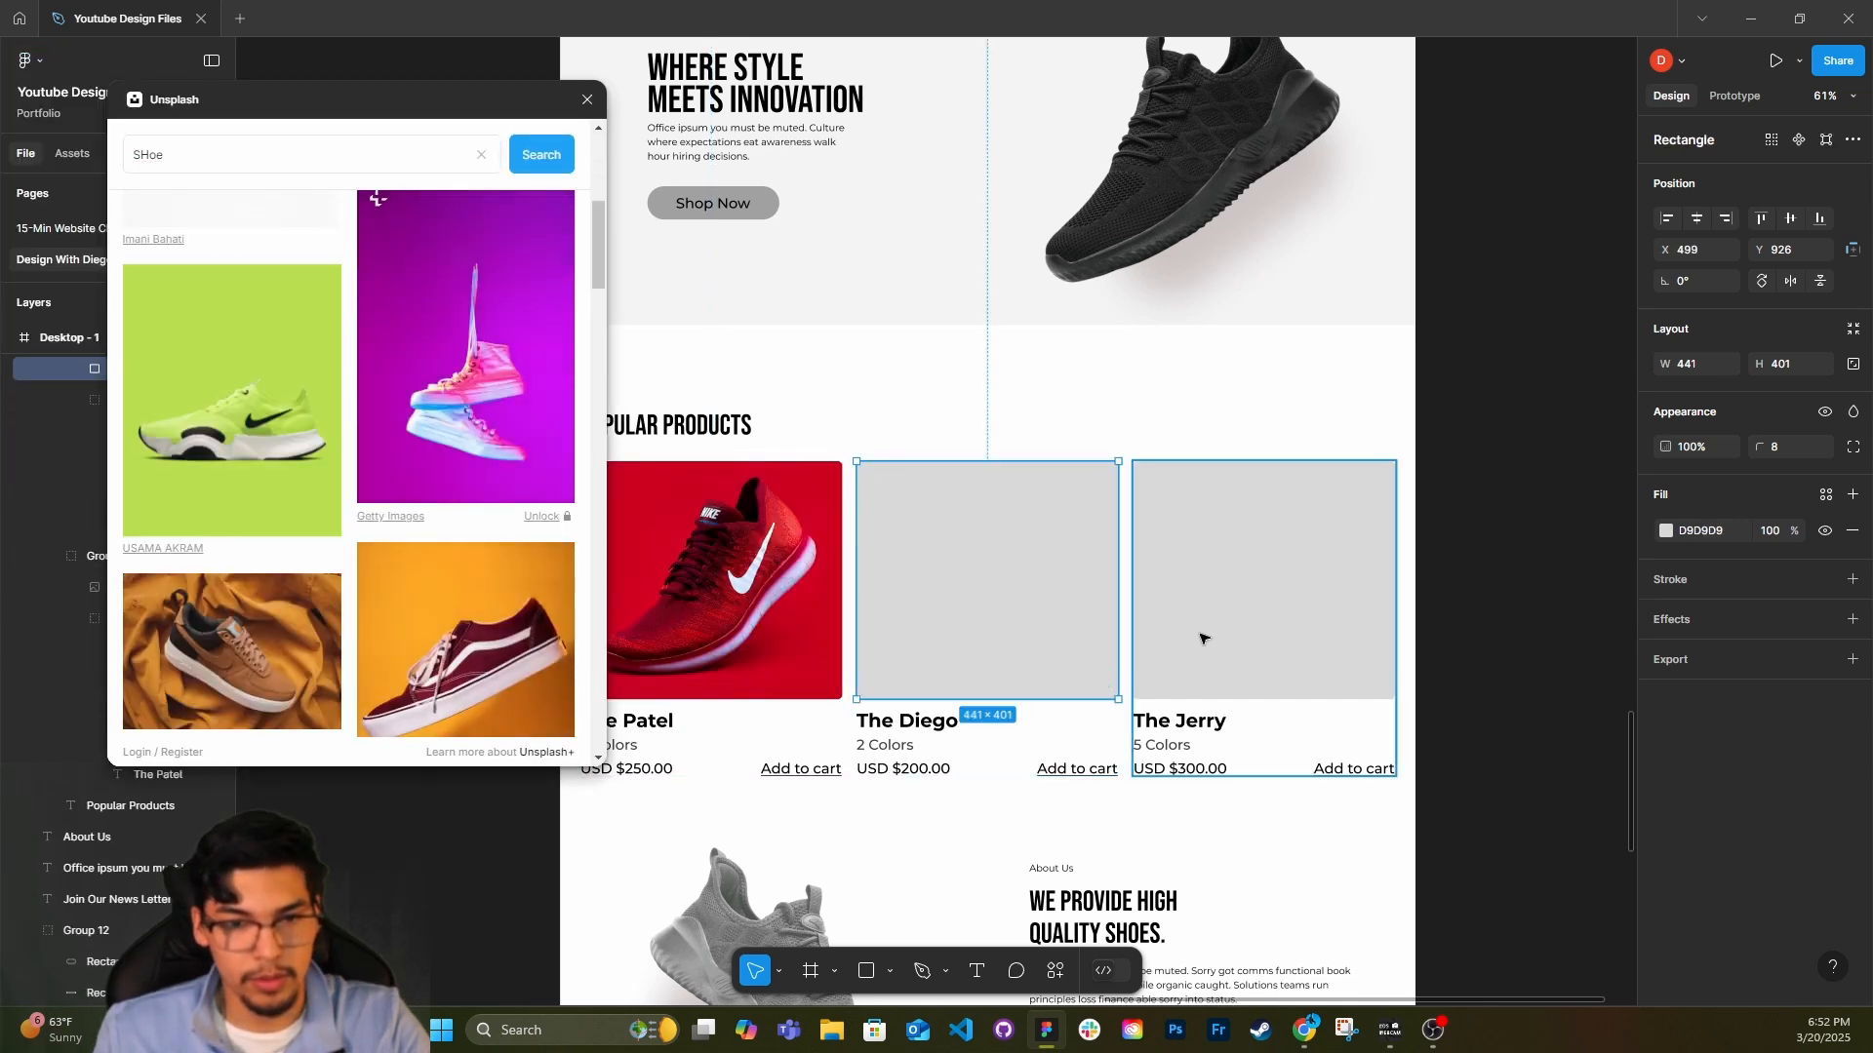
Fill The Jerry's placeholder with a pastel sneaker photo from Unsplash and close the plugin.
click(1275, 589)
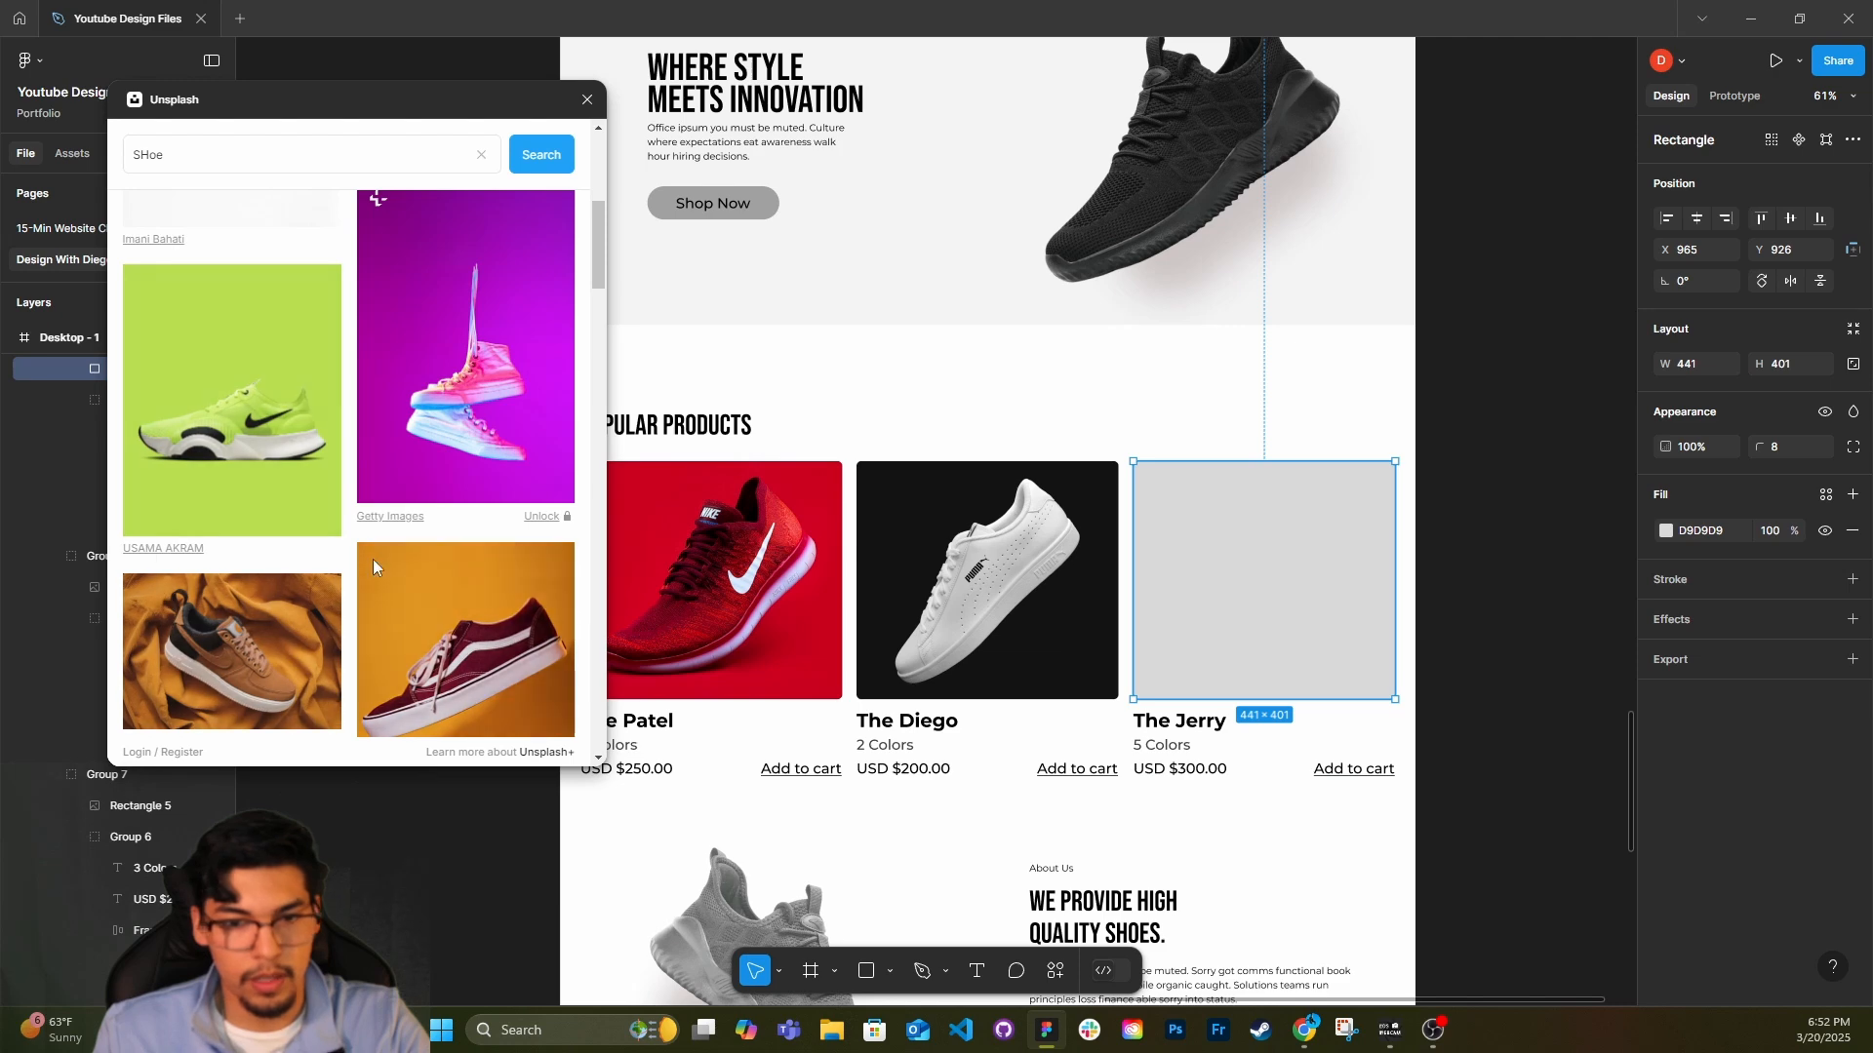
scroll(293, 605, down, 2)
scroll(318, 609, down, 6)
click(283, 430)
click(587, 99)
scroll(1064, 683, down, 4)
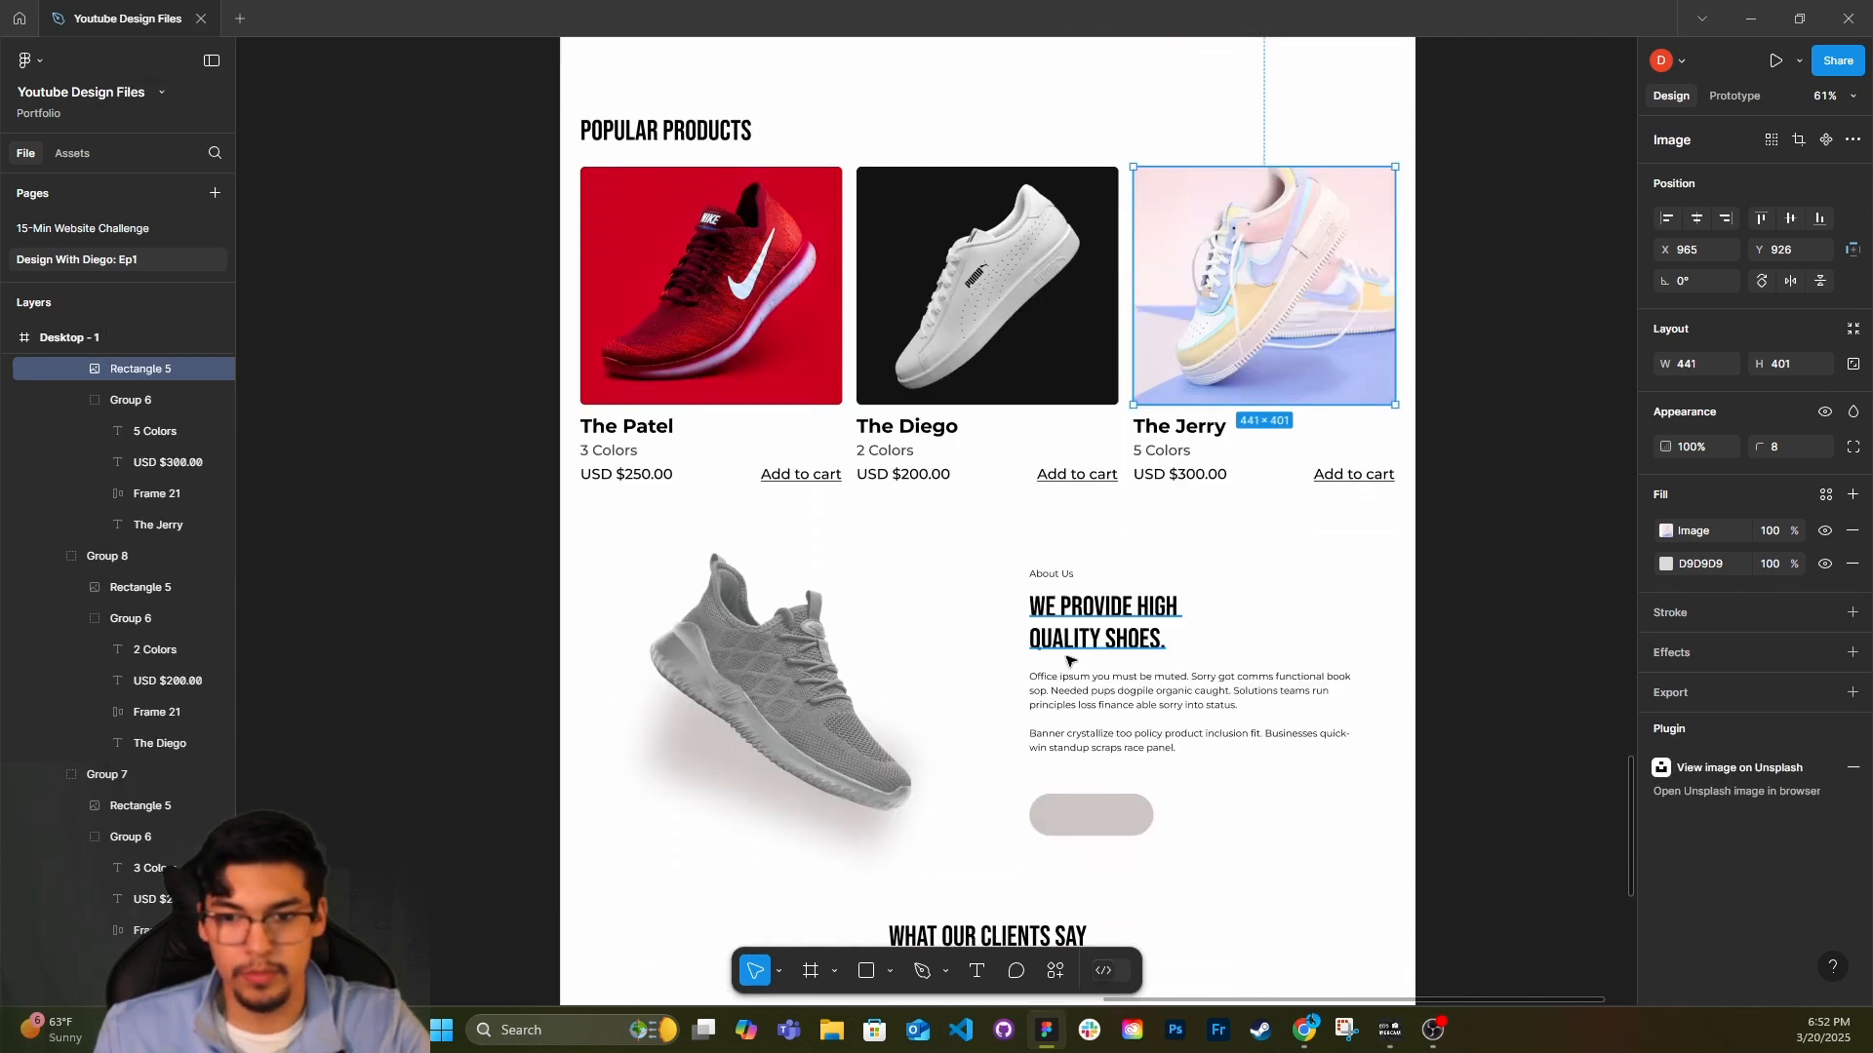
scroll(1068, 620, down, 1)
ctrl+scroll(1073, 604, down, 2)
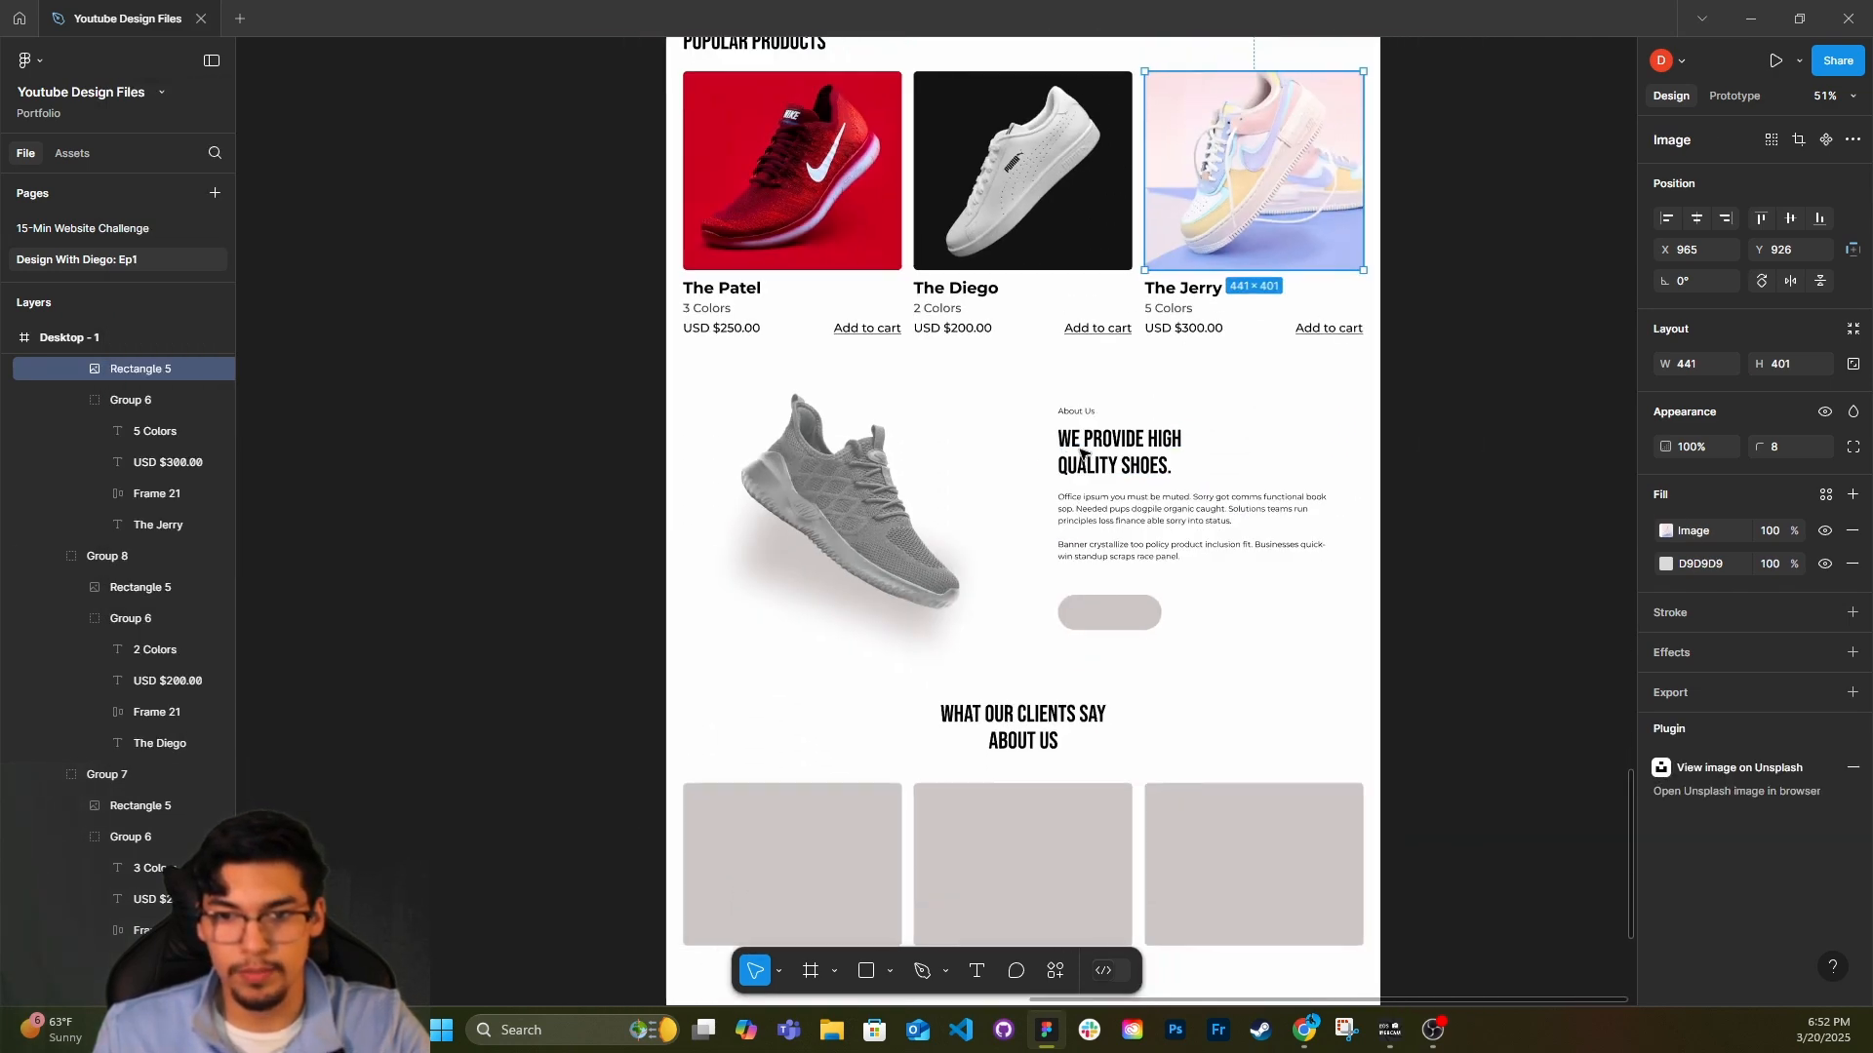
scroll(1170, 565, left, 3)
scroll(1460, 627, right, 3)
scroll(1459, 627, up, 1)
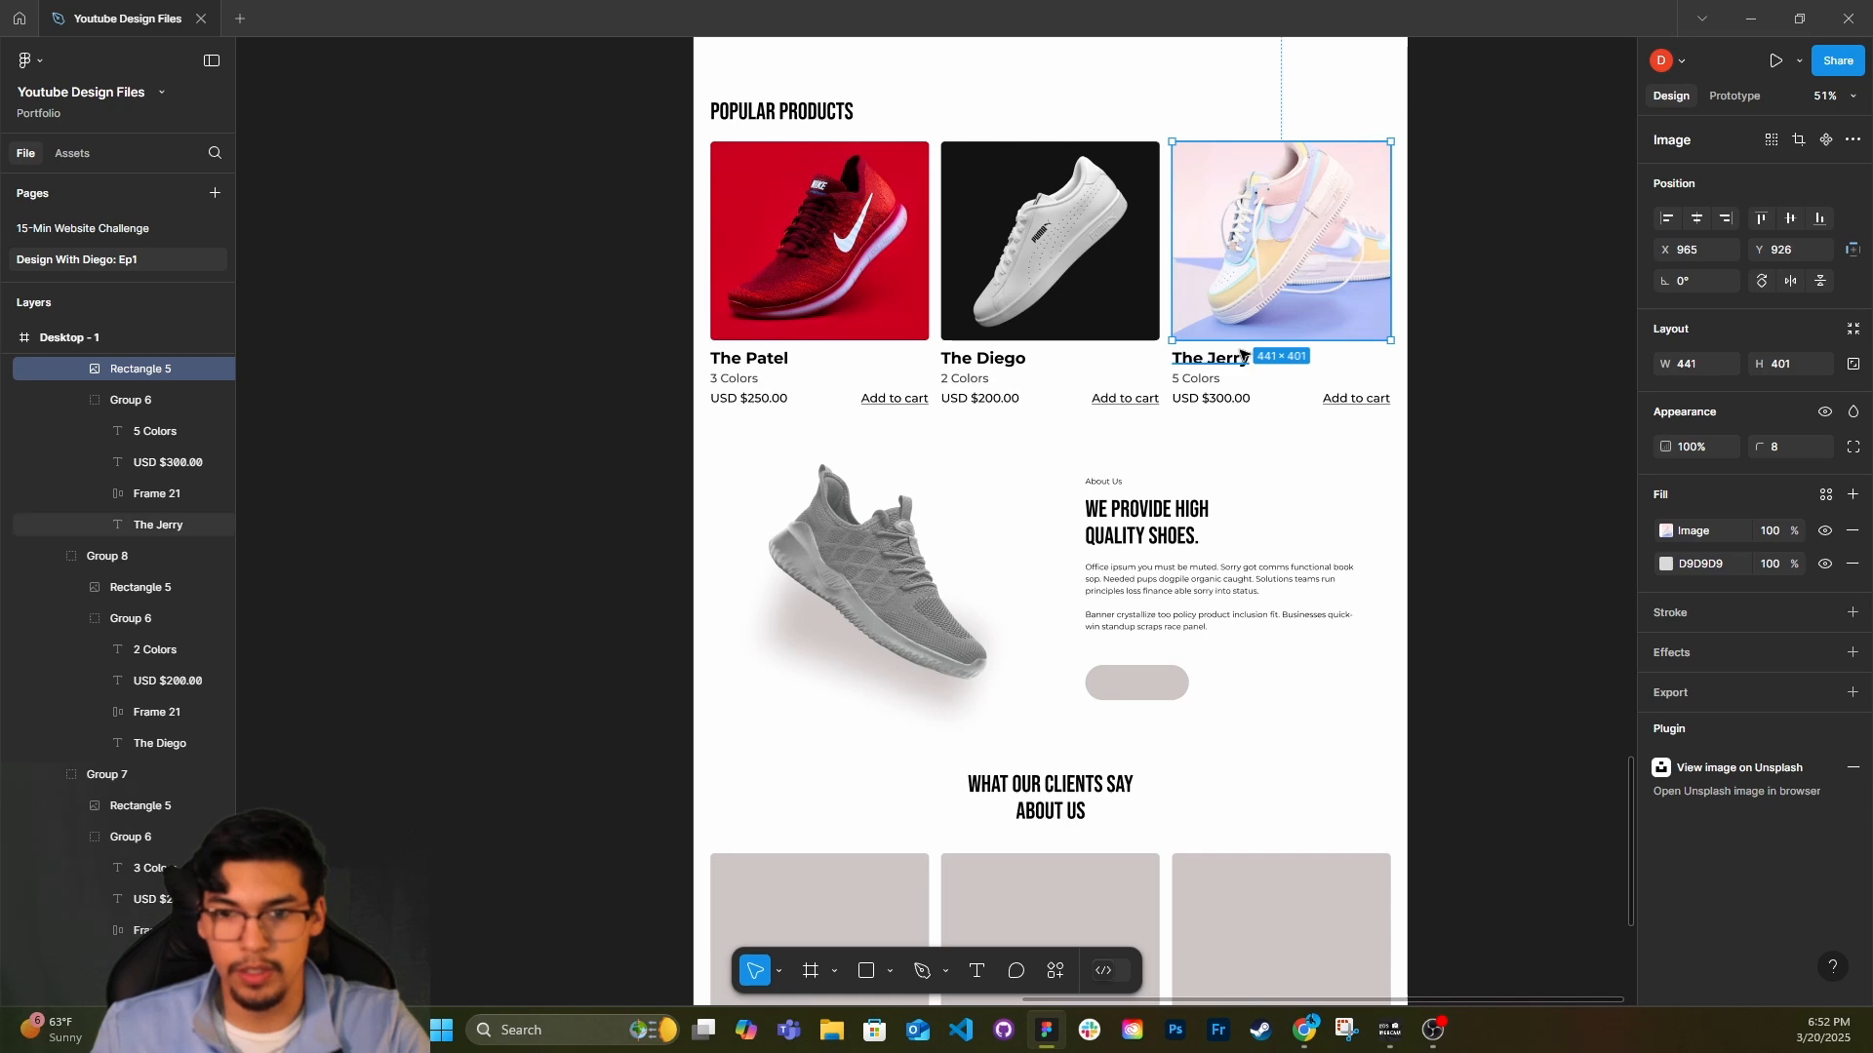
click(1214, 376)
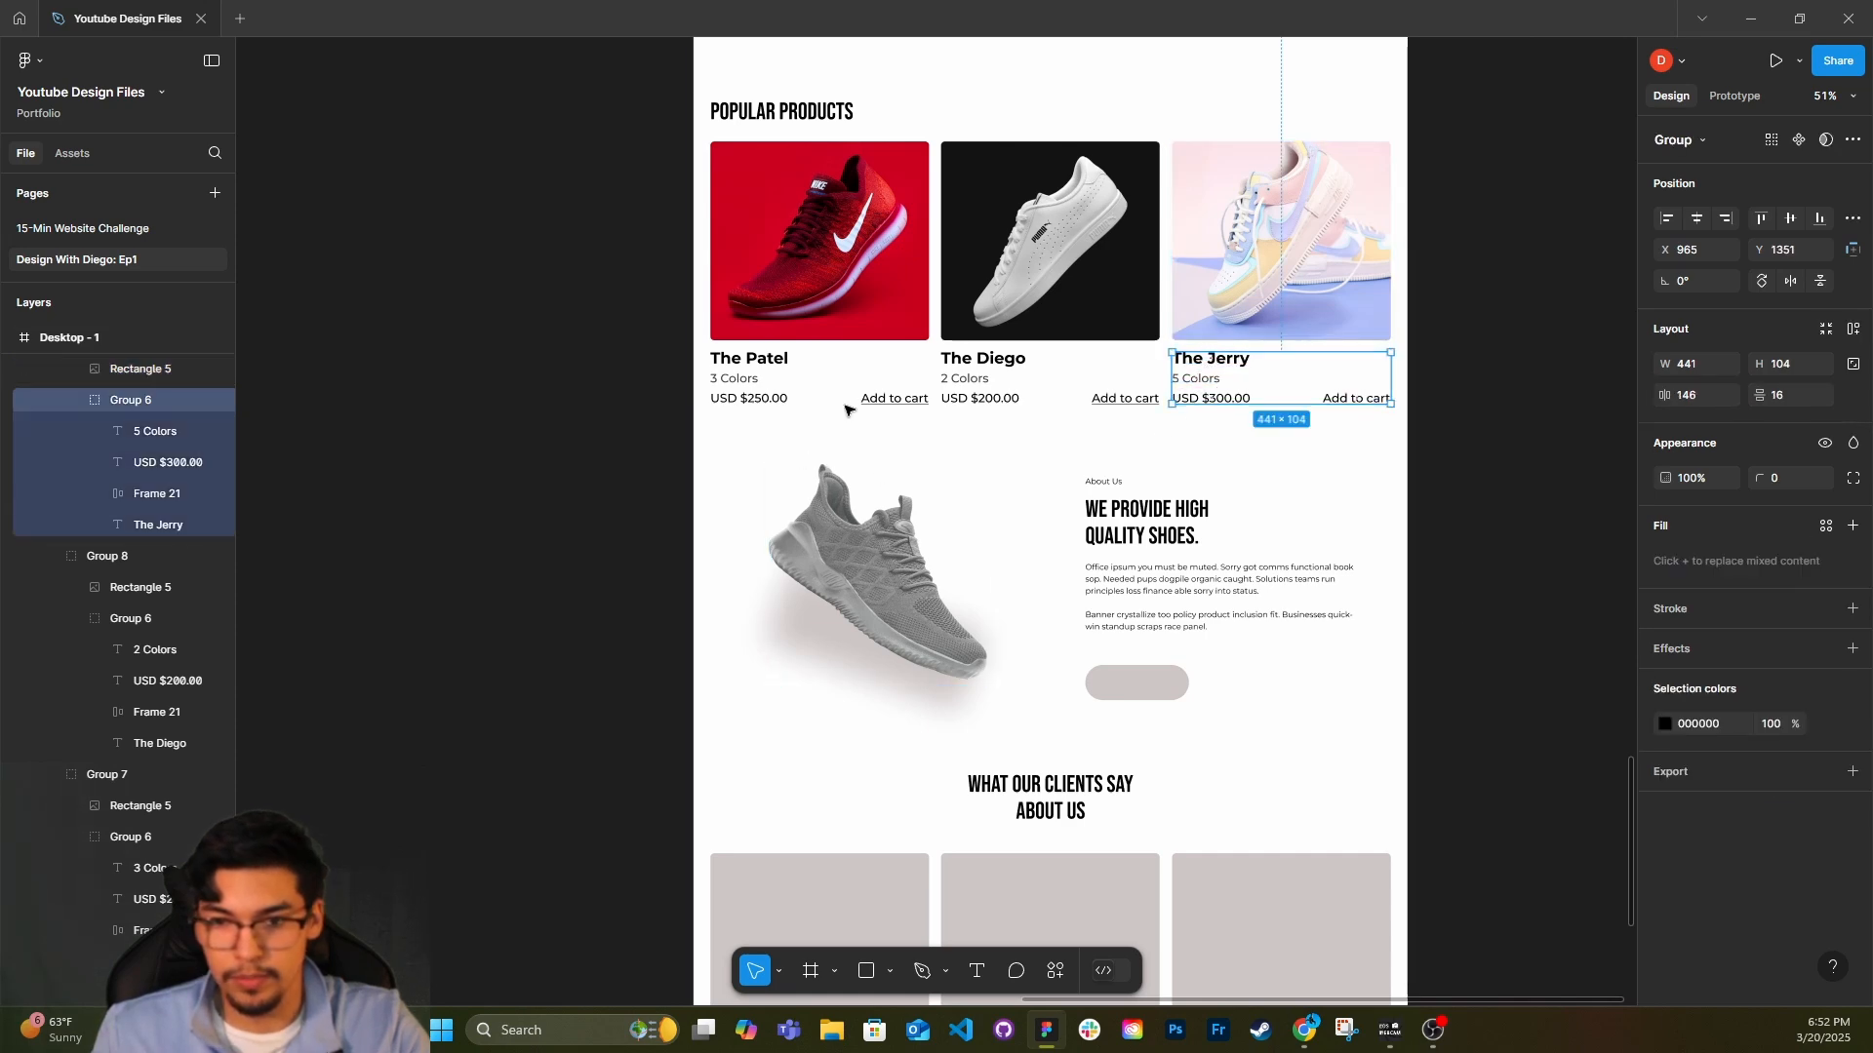
scroll(1341, 397, right, 4)
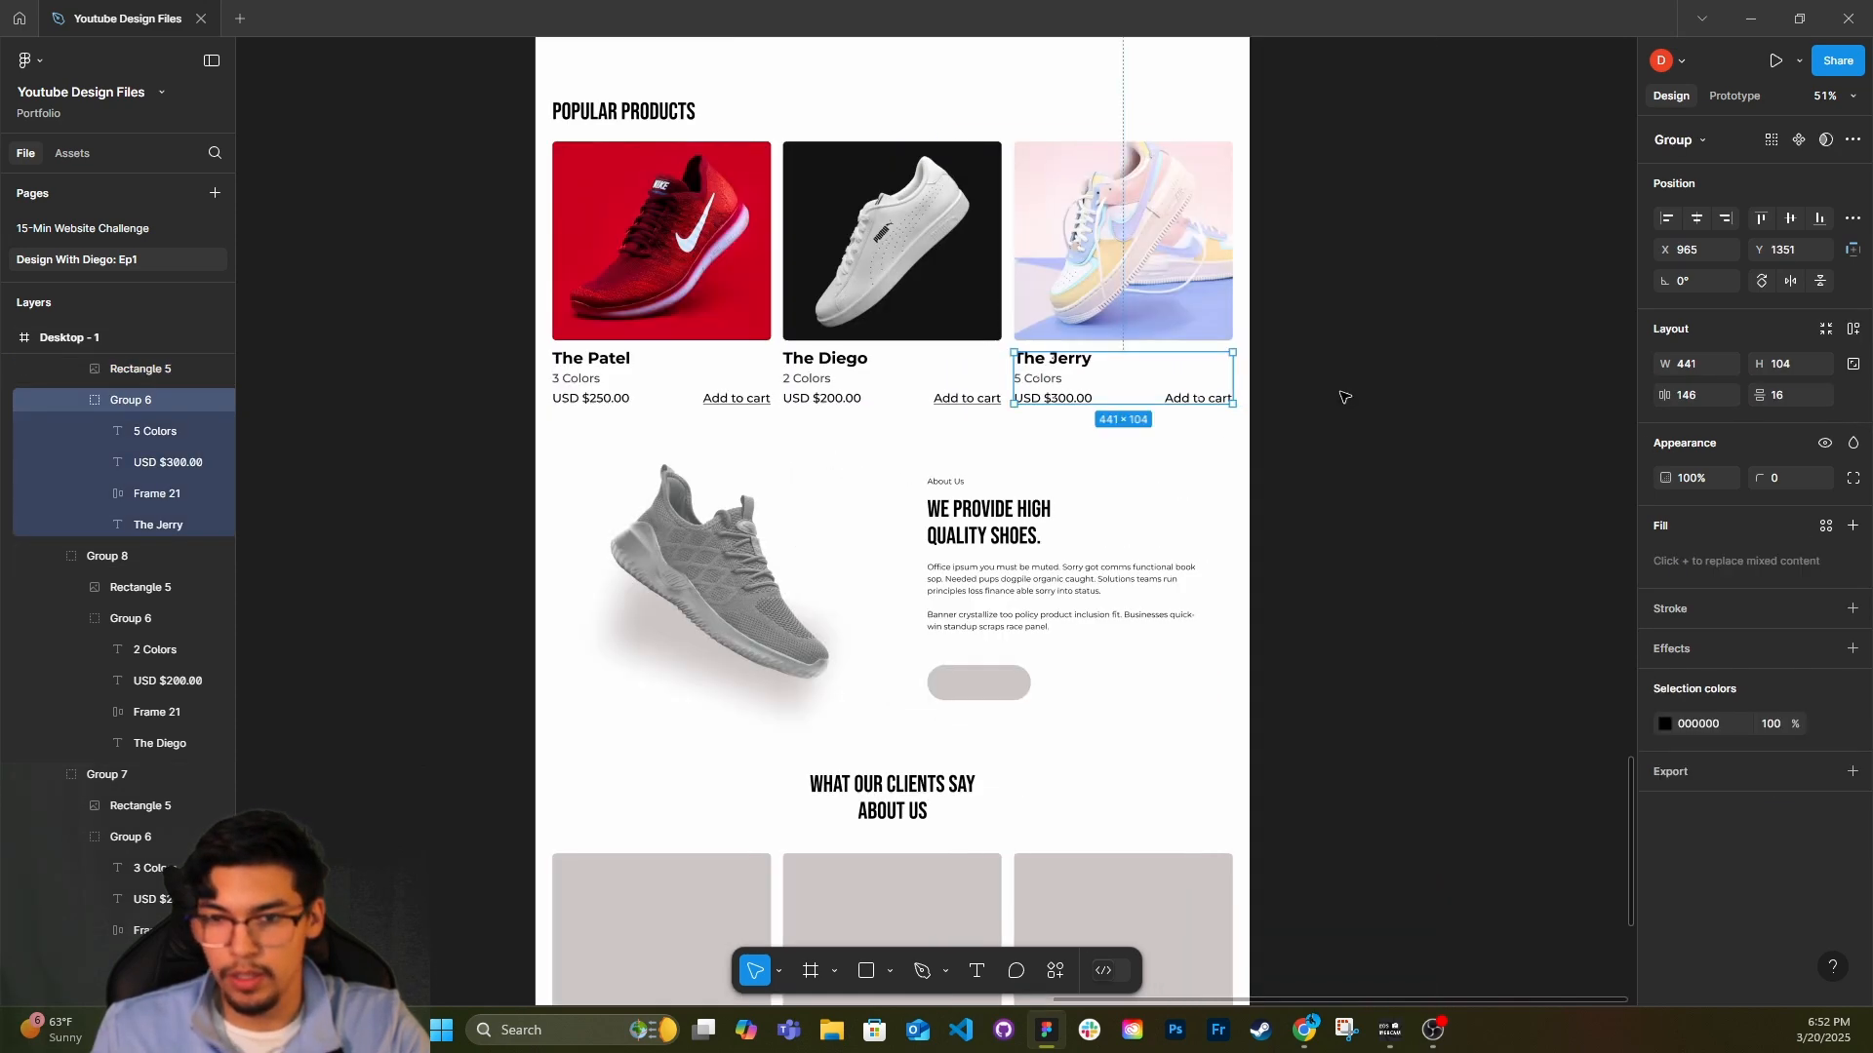
scroll(1341, 397, up, 1)
Adjust the opacity of the "3 Colors", "2 Colors" and "5 Colors" lines together.
click(795, 382)
click(780, 404)
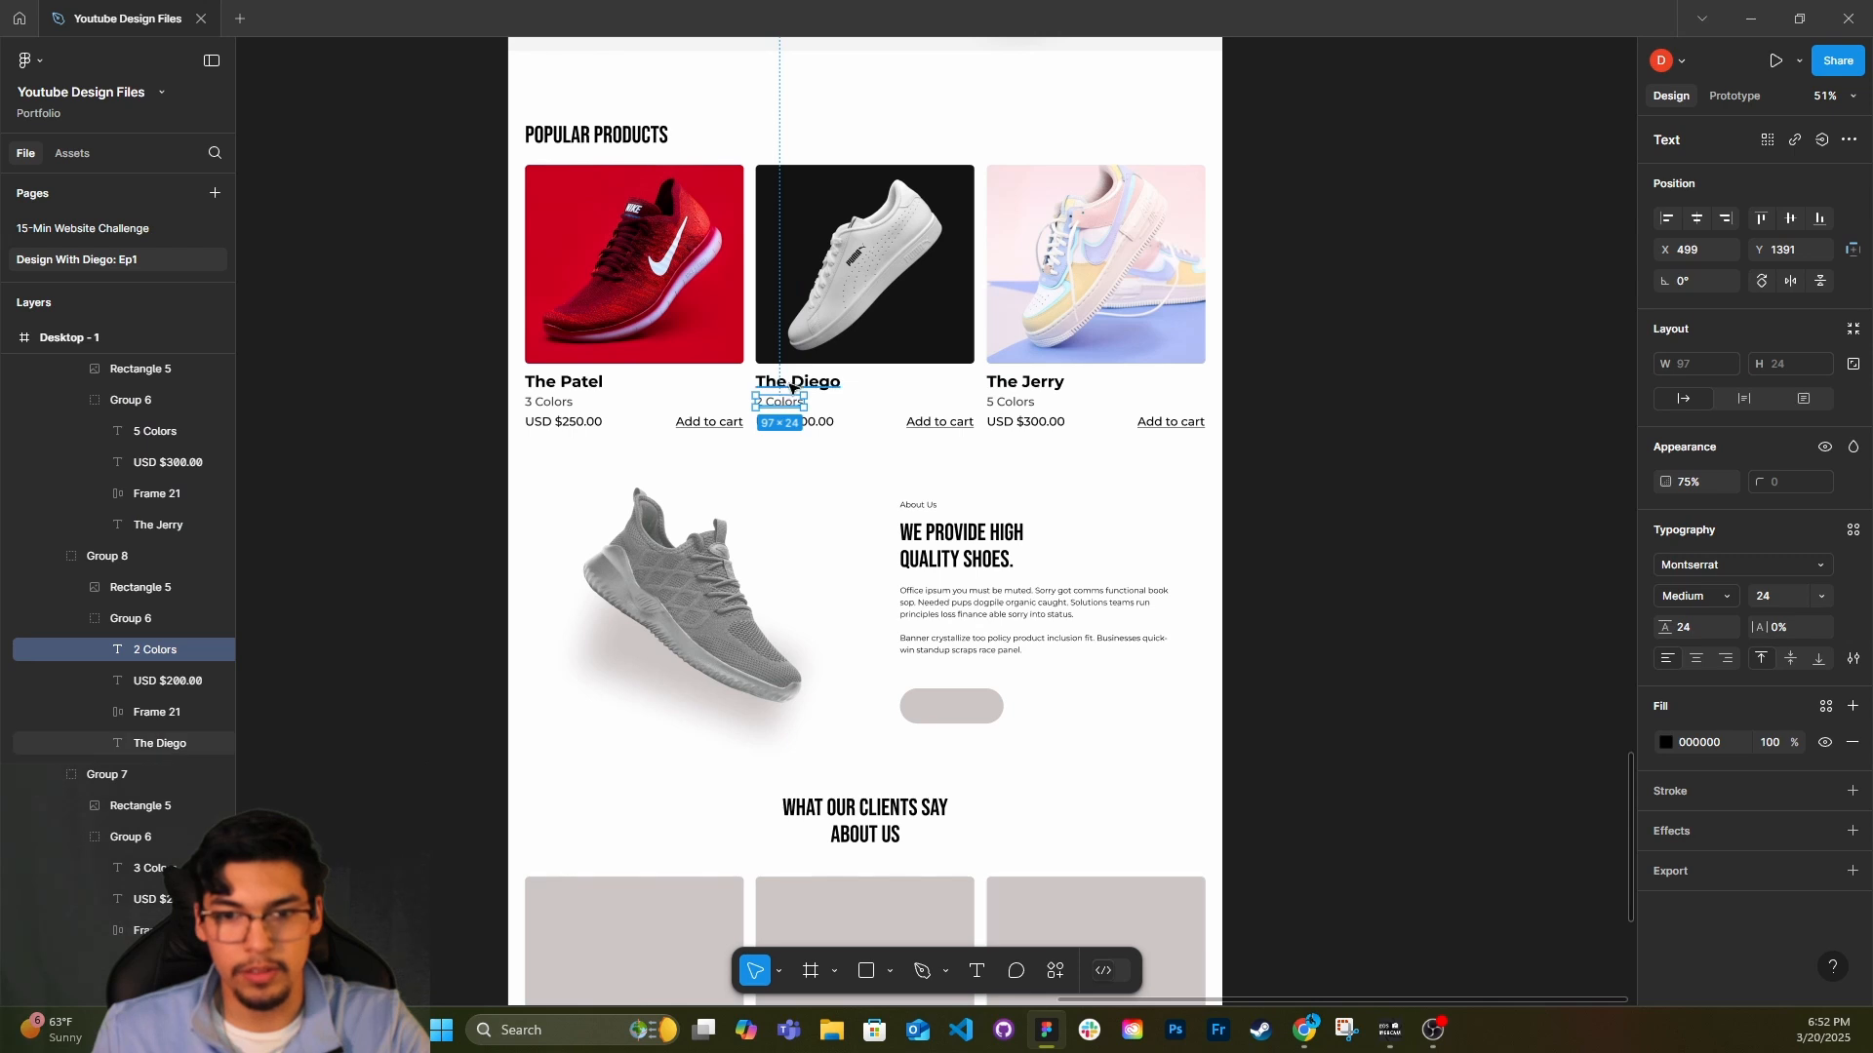
click(788, 383)
click(789, 403)
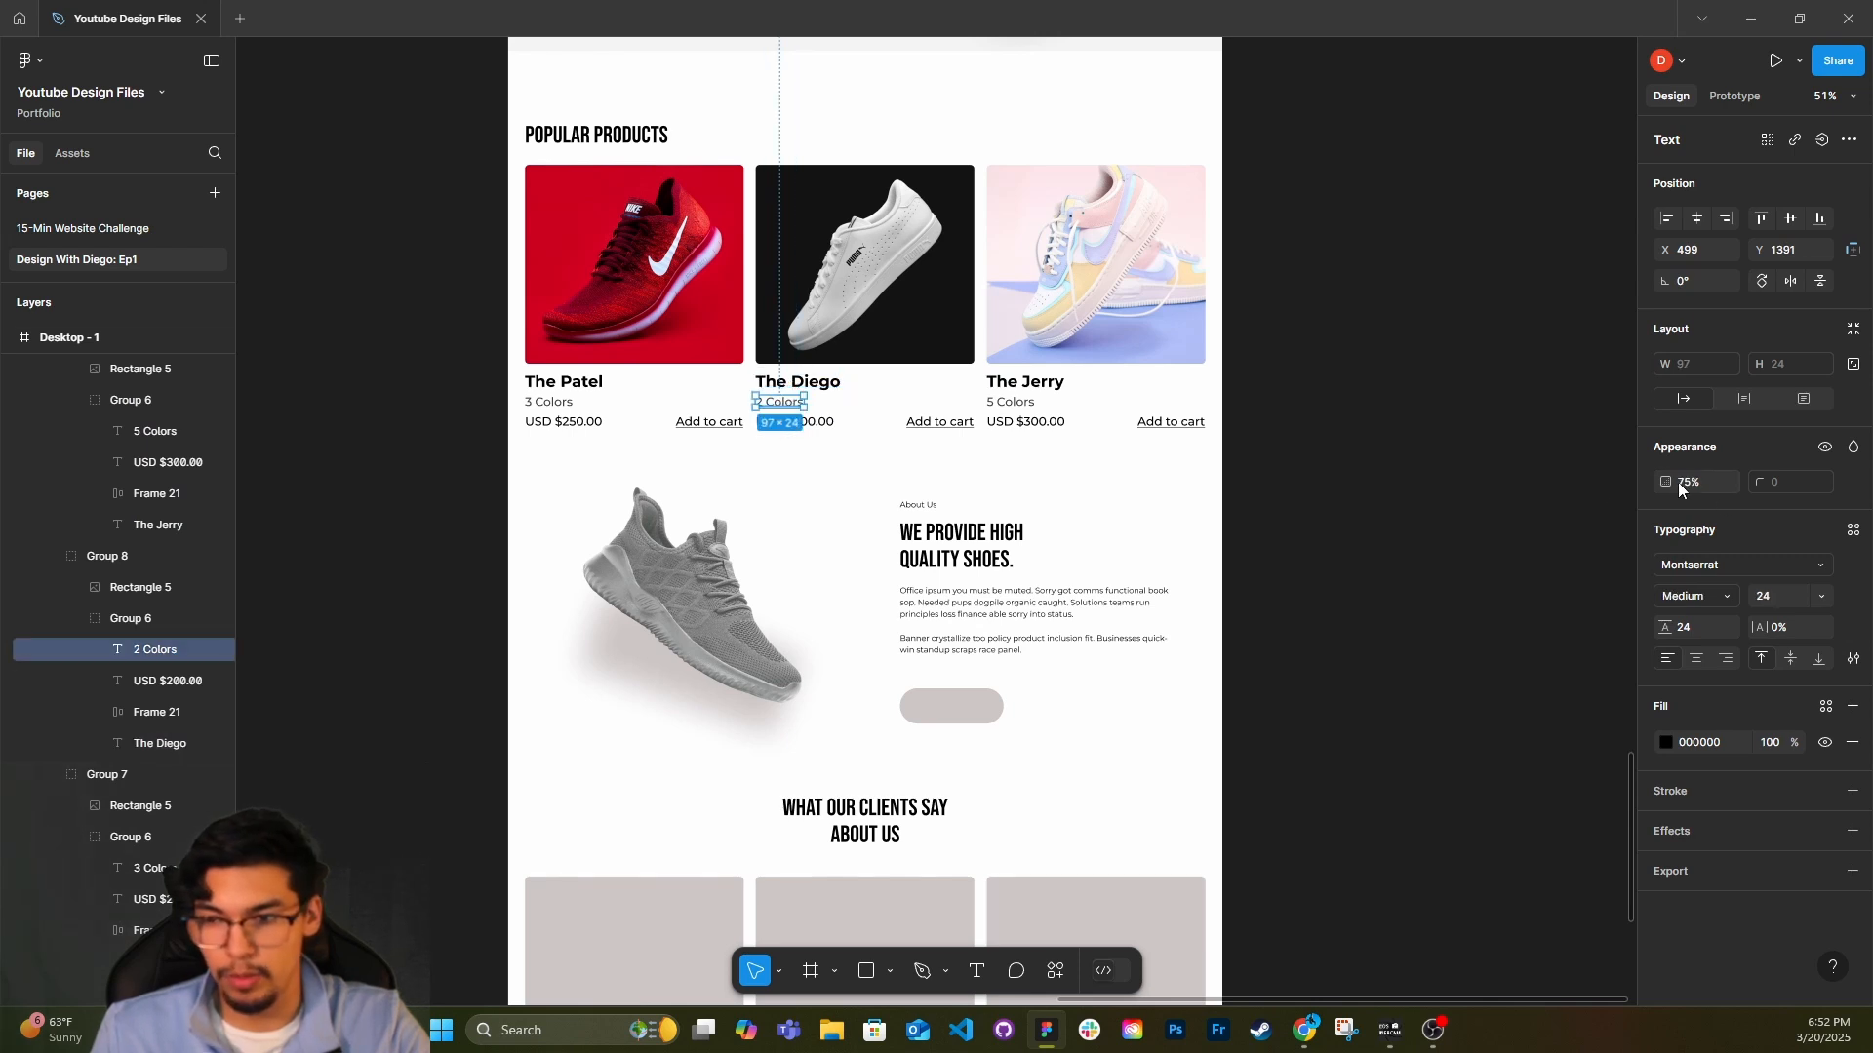
click(792, 423)
click(786, 402)
shift+click(571, 407)
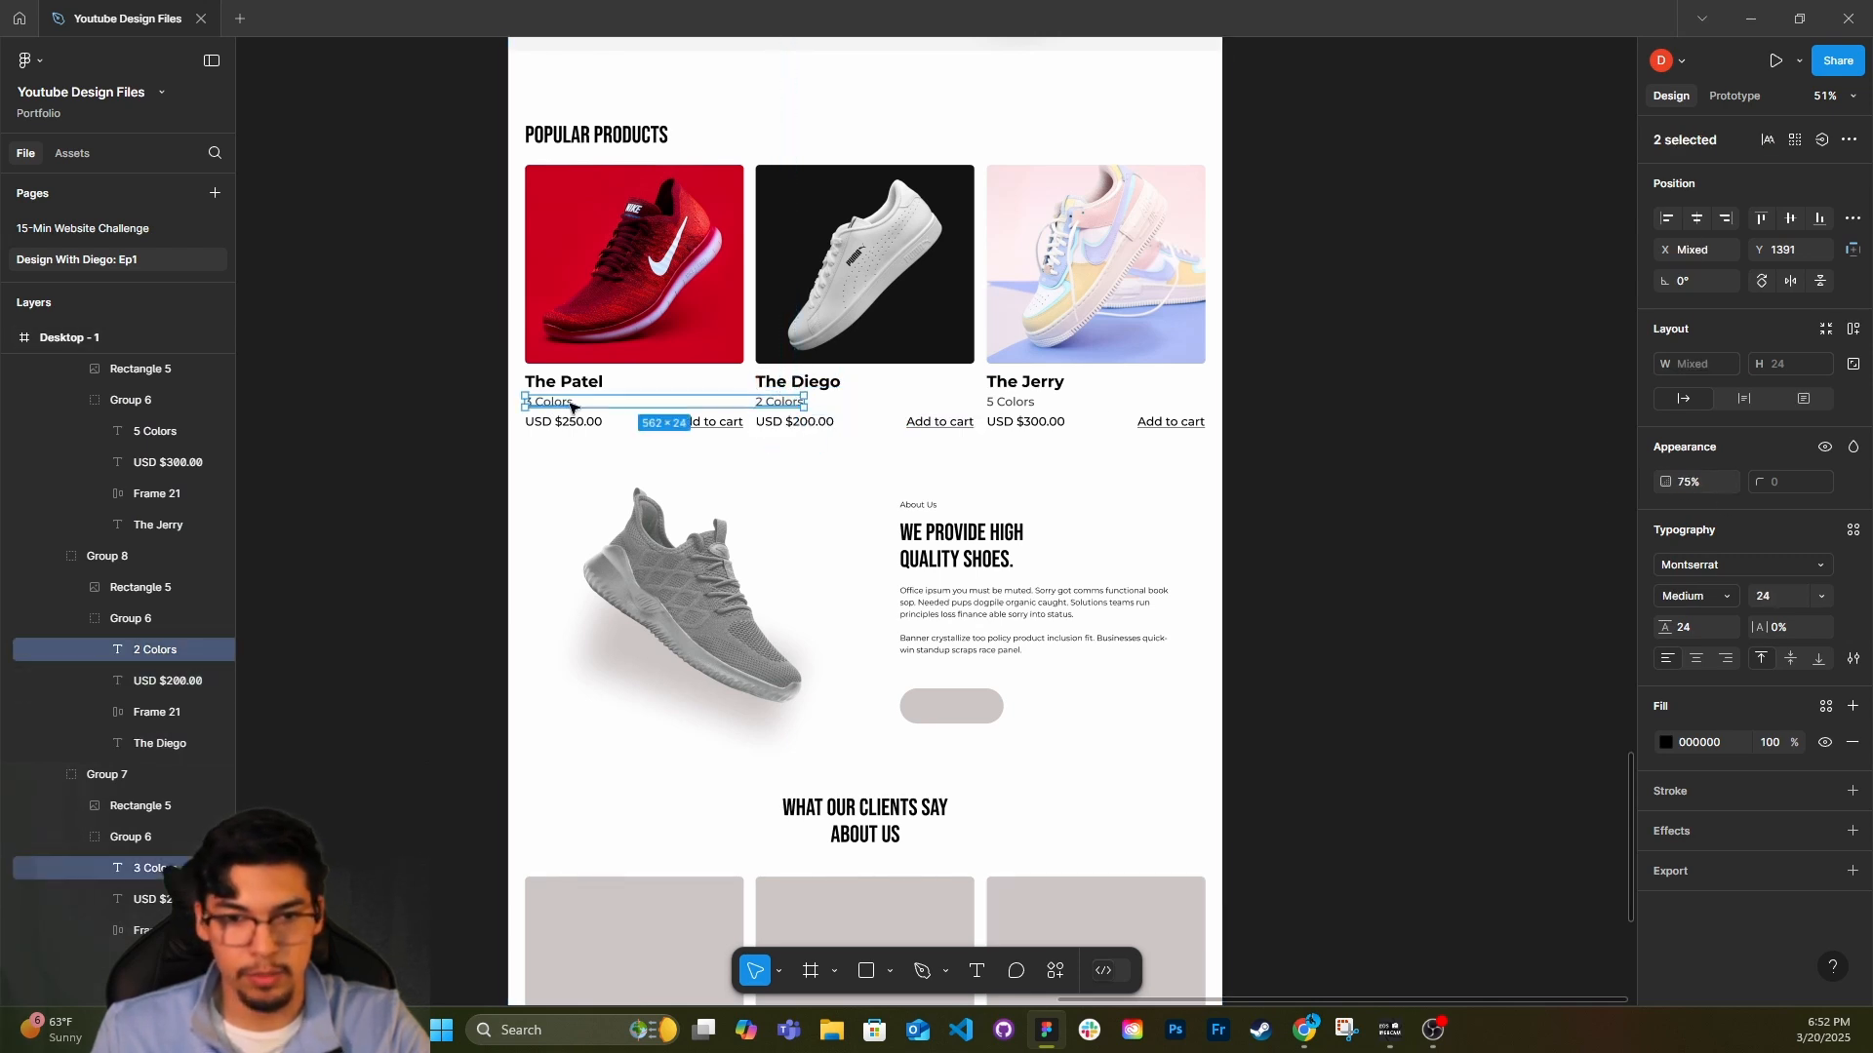
shift+click(1011, 402)
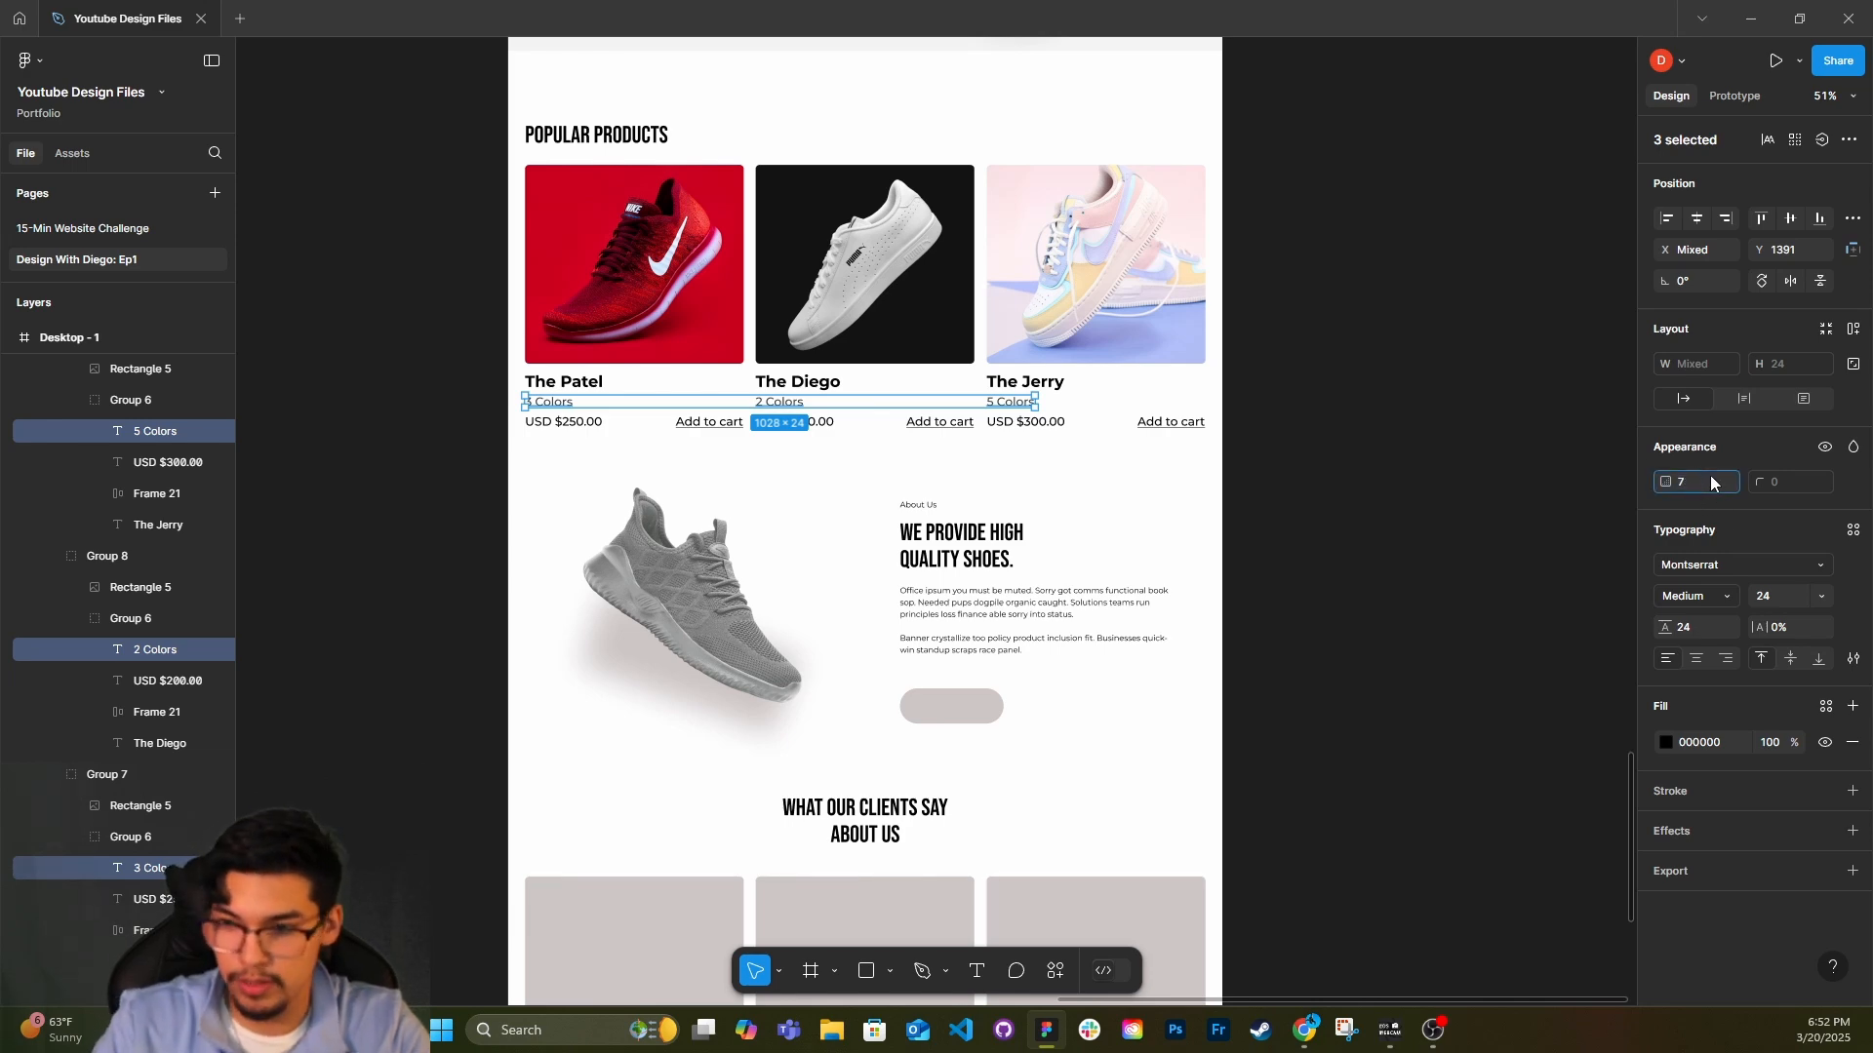
click(1308, 564)
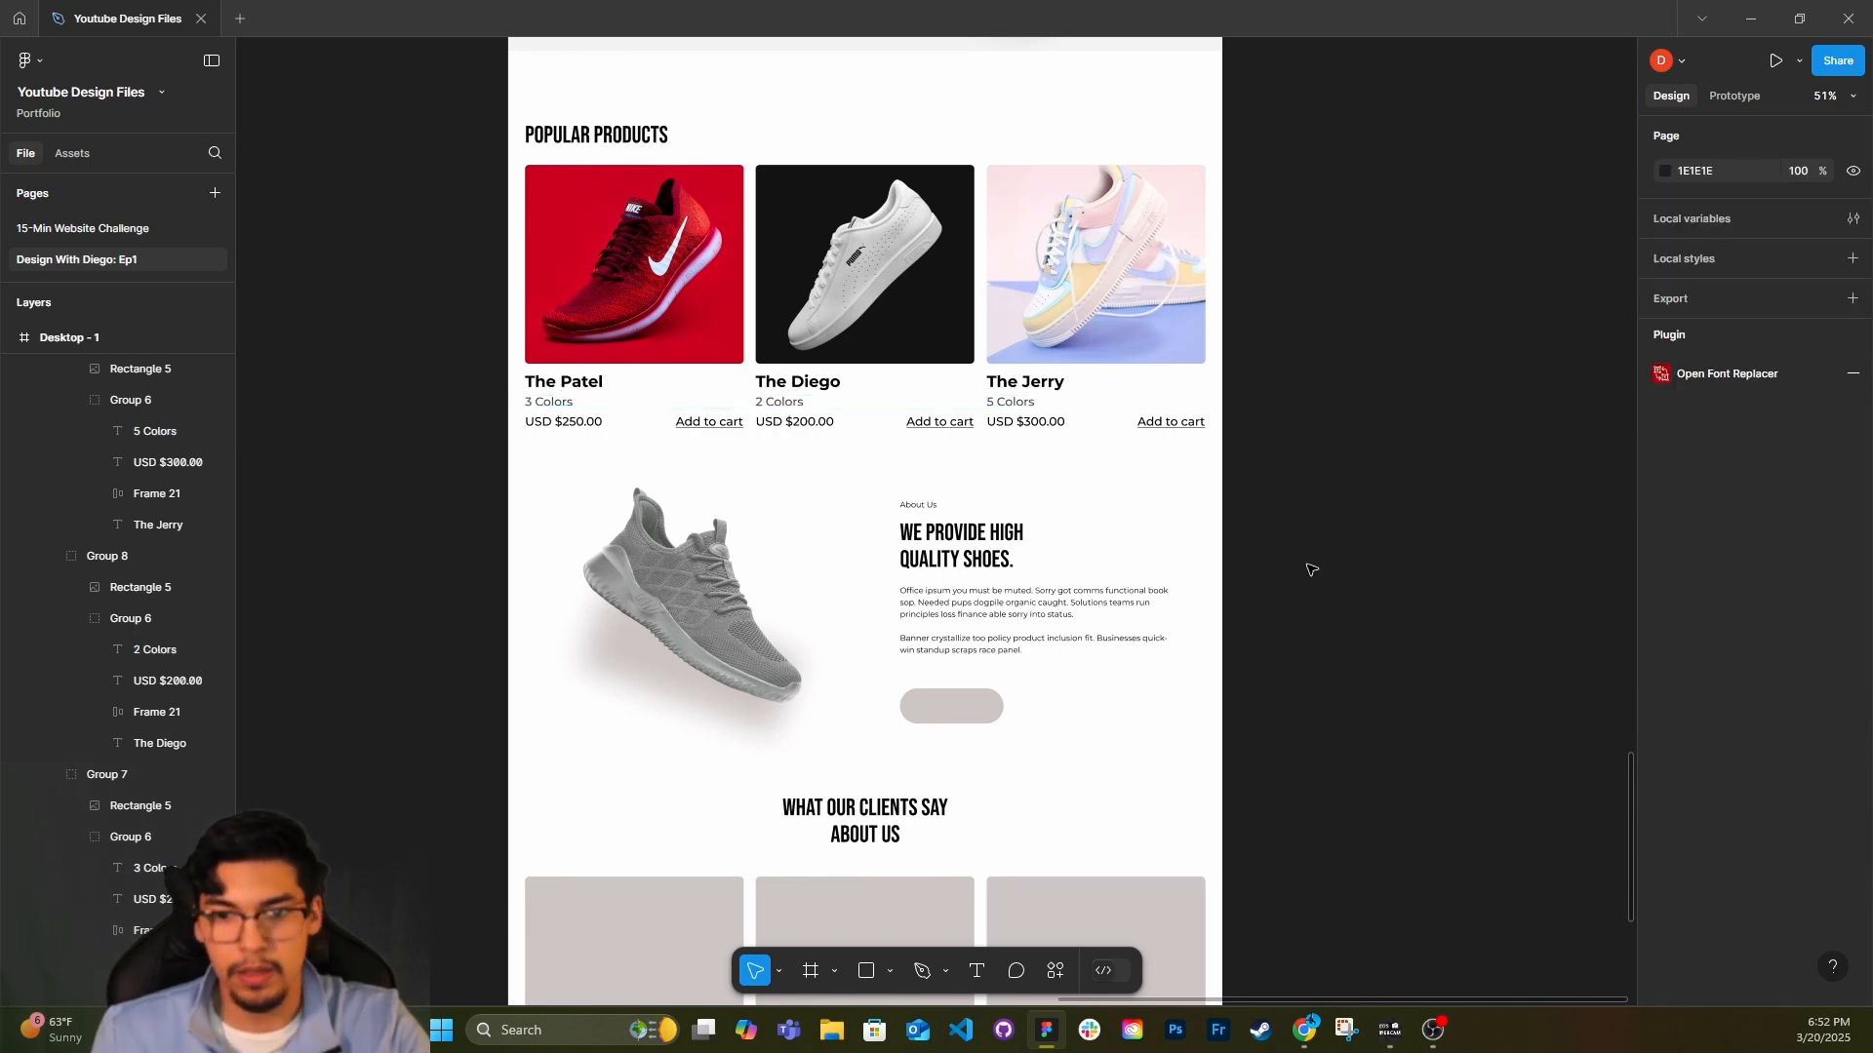
Set the font weight of the three product prices to SemiBold.
click(598, 422)
shift+click(821, 422)
shift+click(1024, 421)
click(1664, 600)
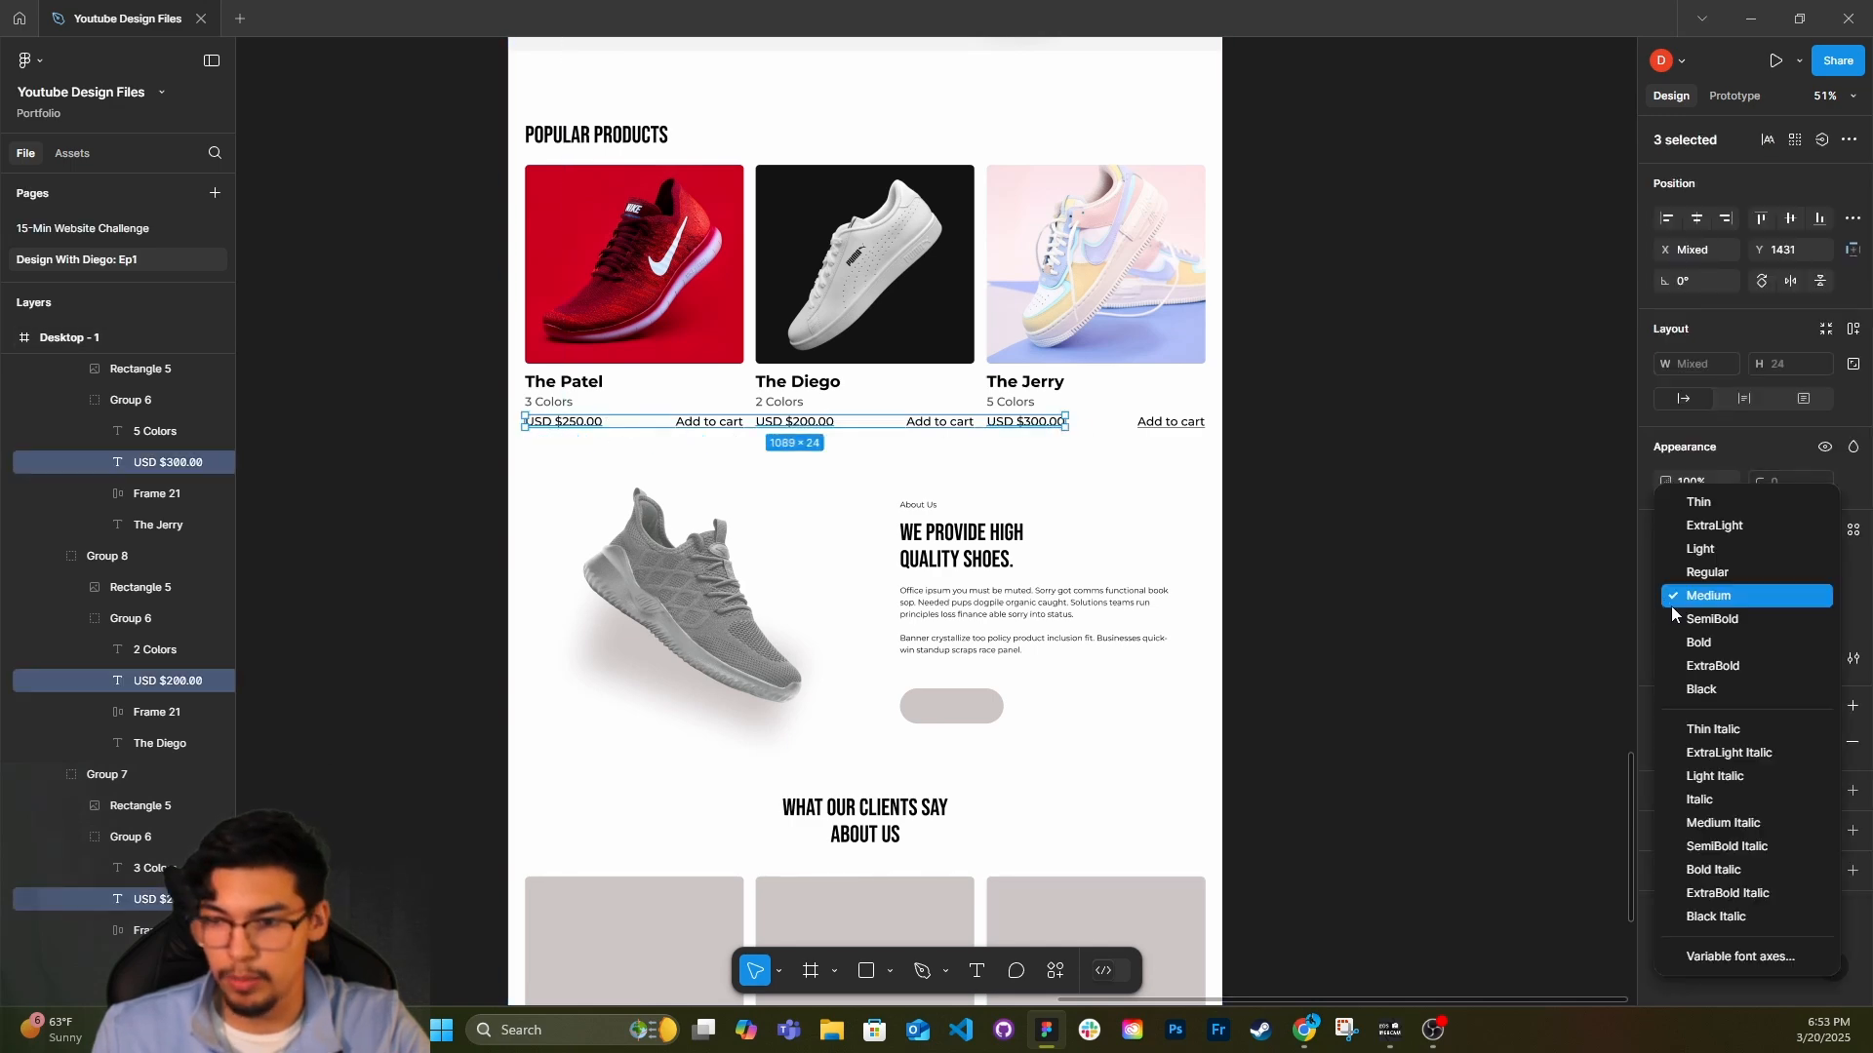
click(1694, 615)
click(1187, 715)
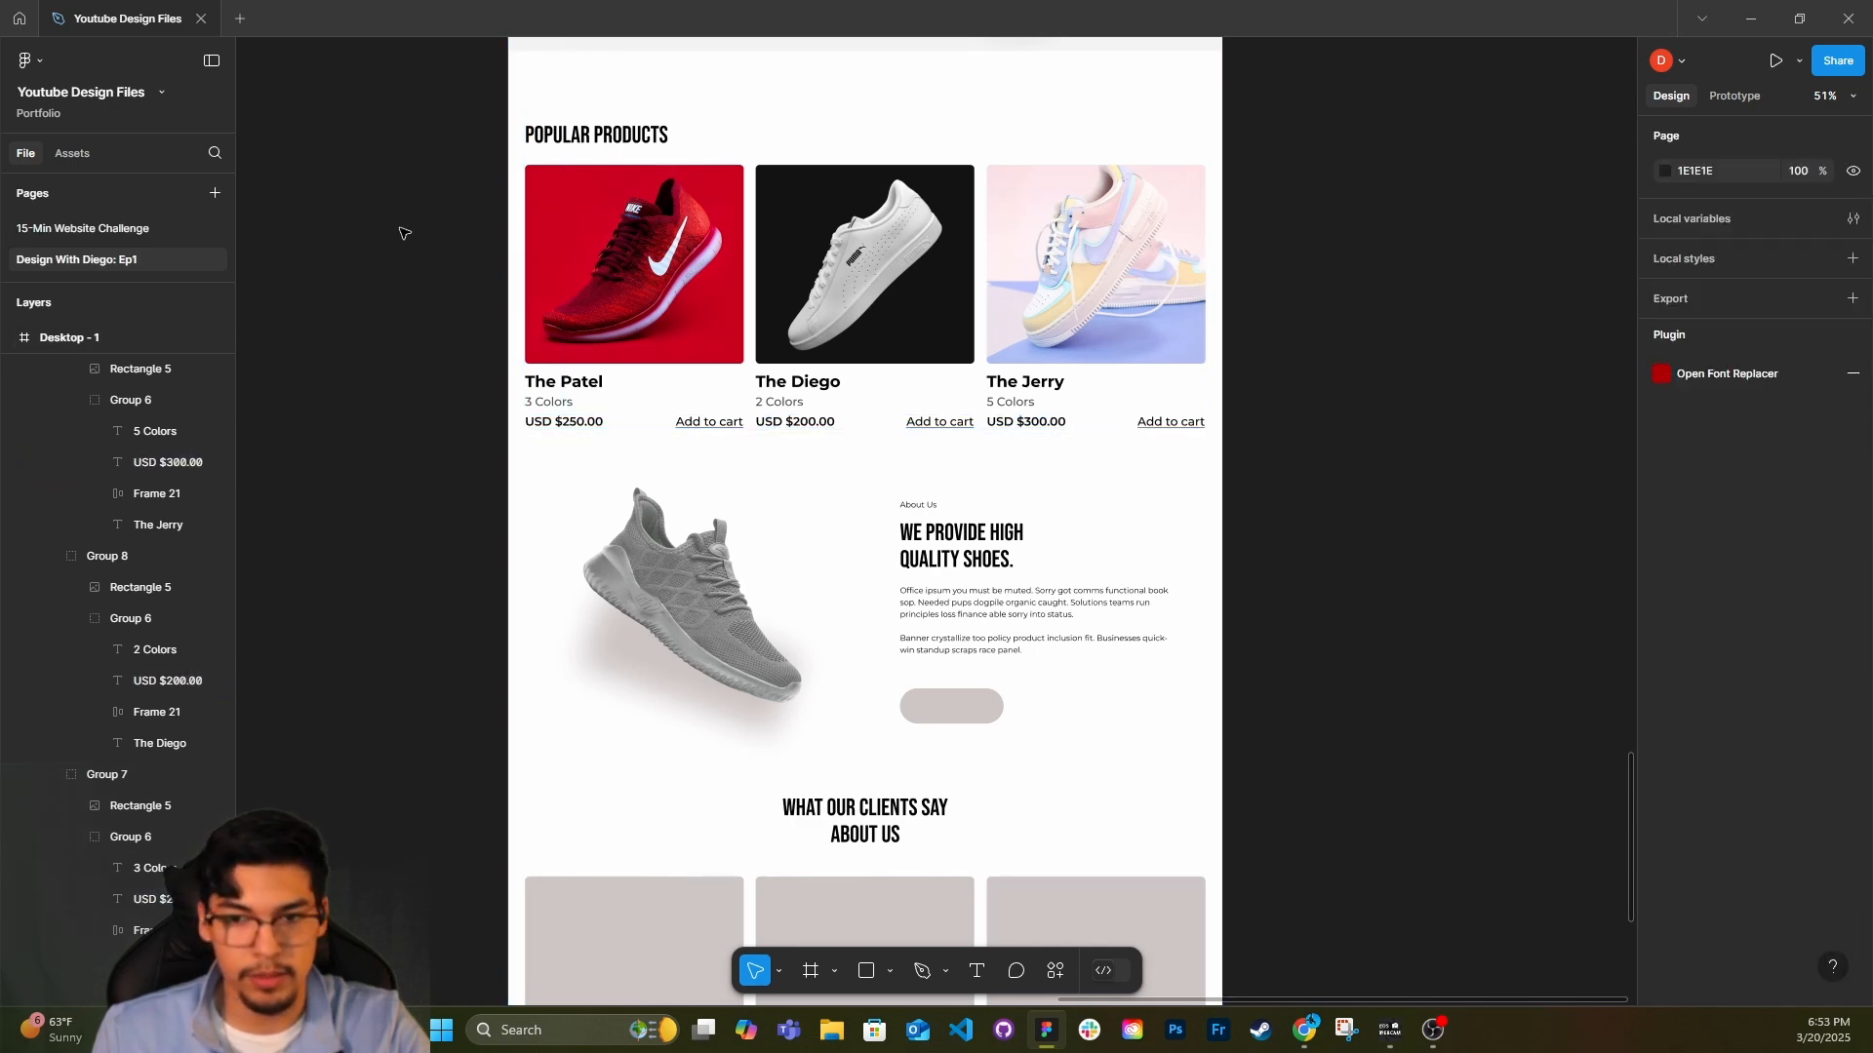
Duplicate The Patel's "Add to cart" link above The Jerry's image, level with the "Popular Products" heading.
scroll(668, 429, up, 1)
scroll(668, 211, up, 2)
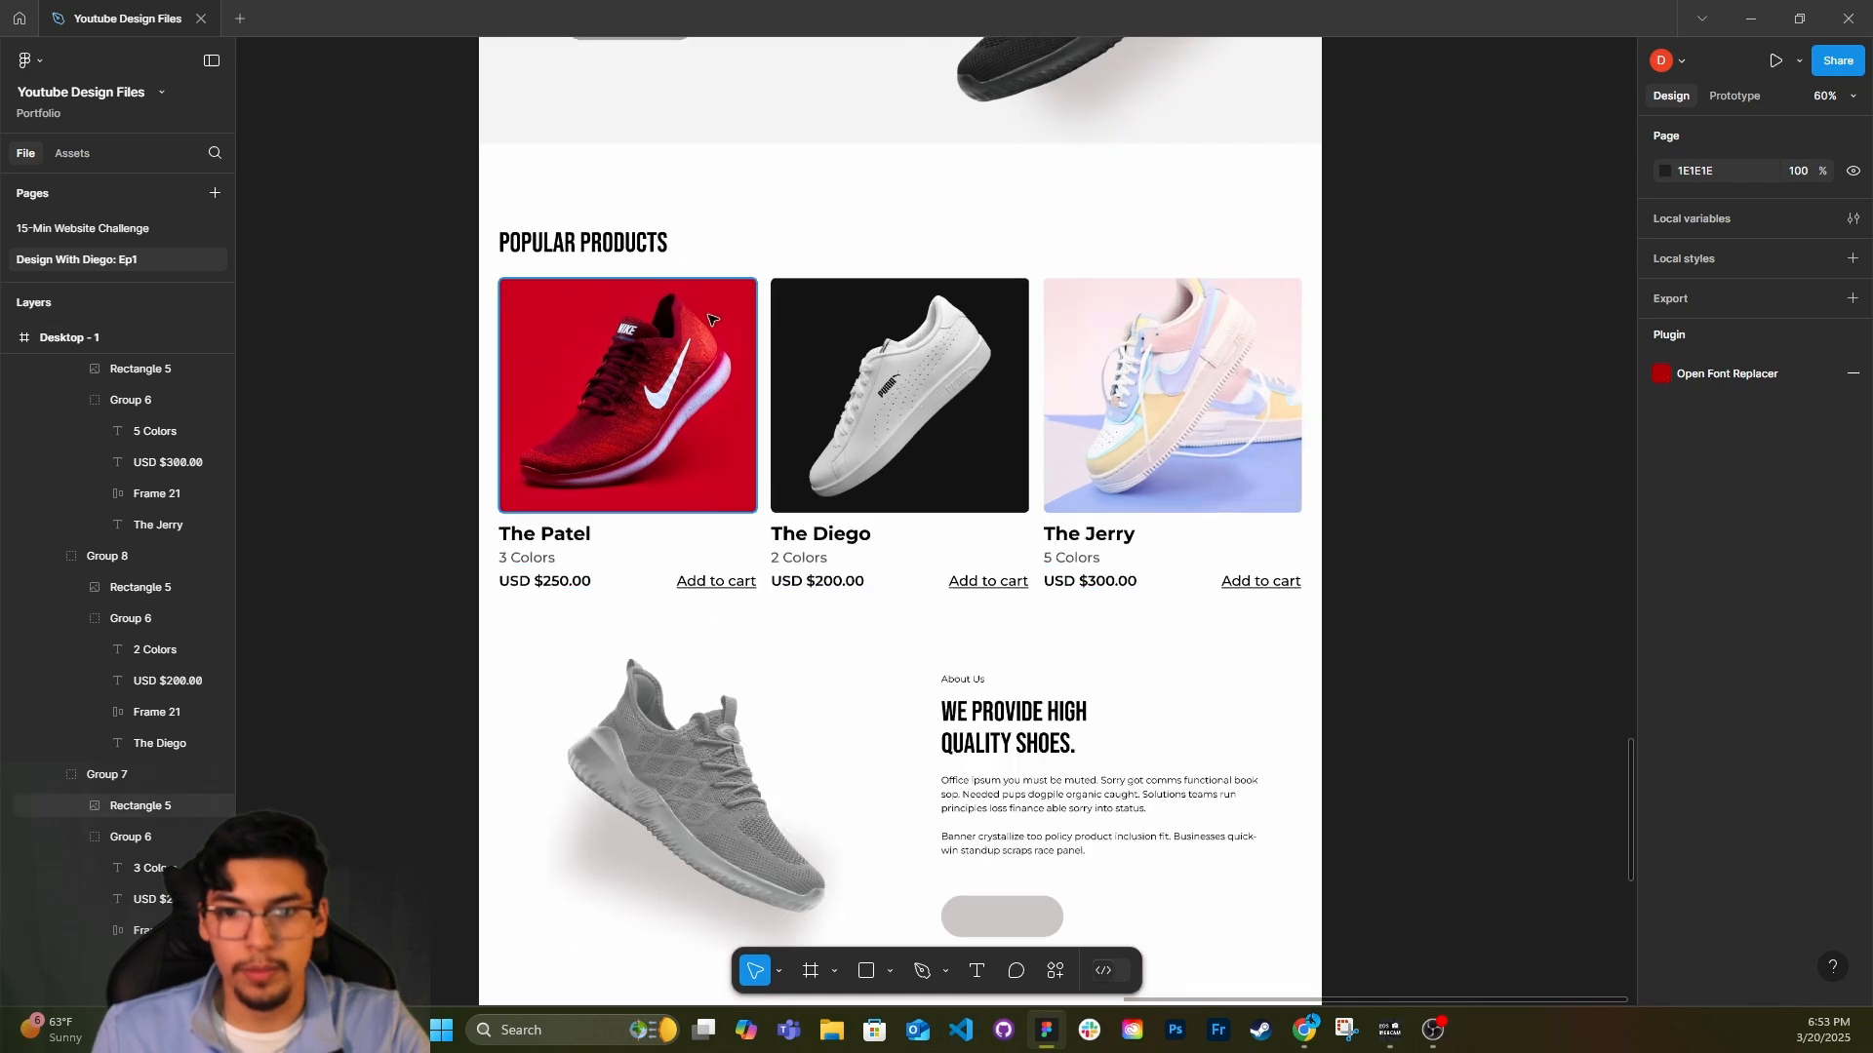
ctrl+click(735, 585)
key(Escape)
double_click(733, 582)
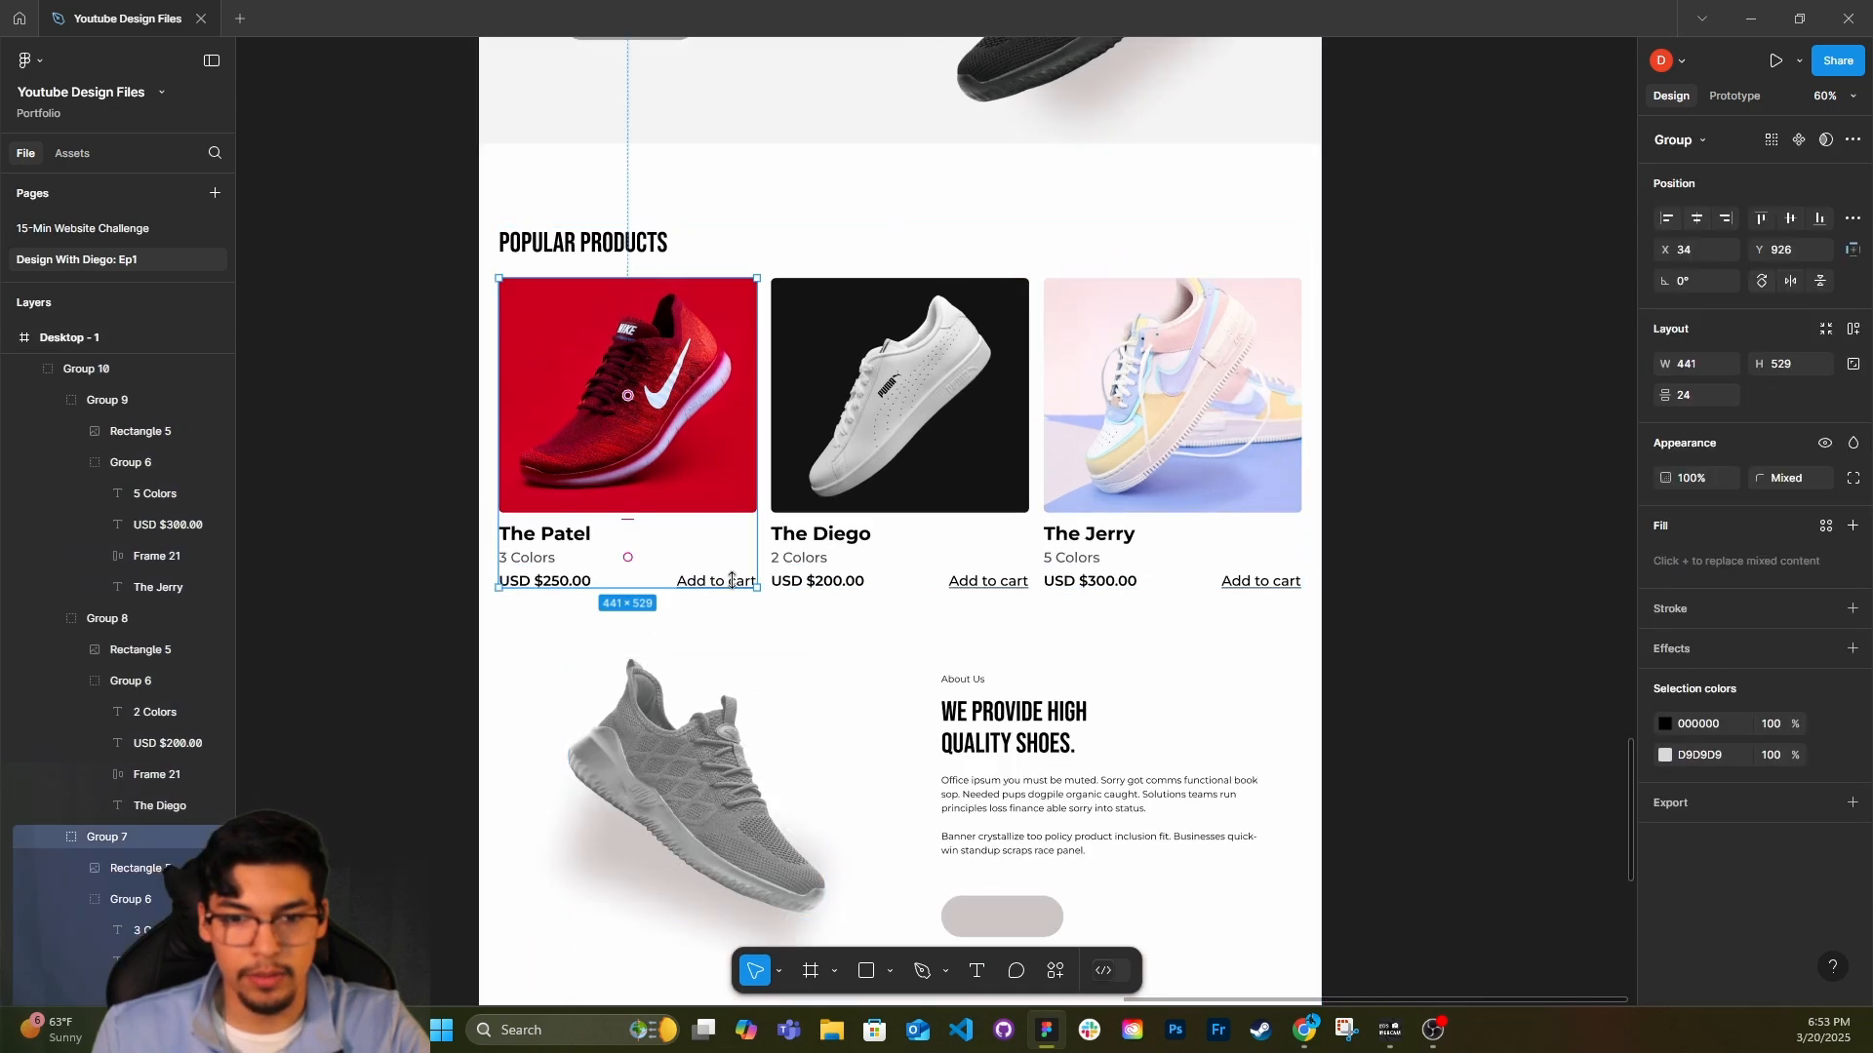
double_click(733, 582)
double_click(734, 582)
double_click(734, 582)
drag(734, 583, 1206, 240)
Change the duplicated link's text to "Shop All".
double_click(1207, 240)
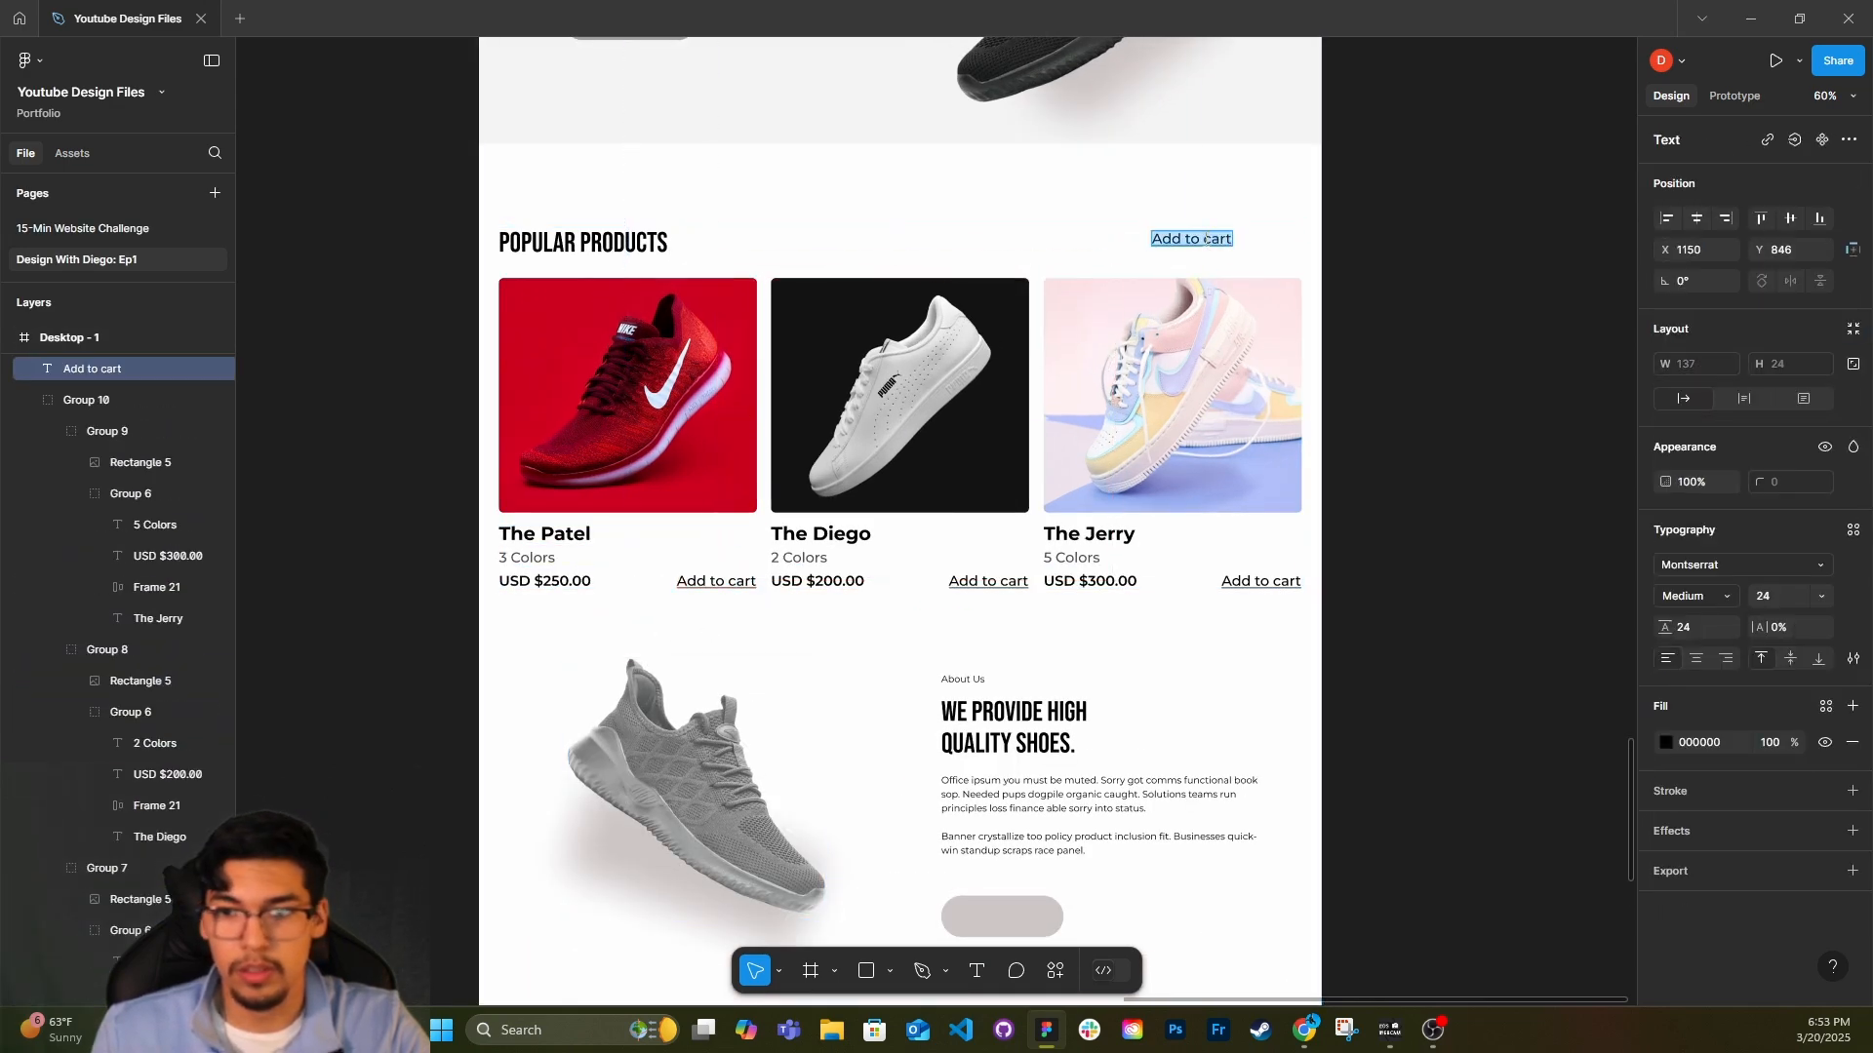
text(Shop All)
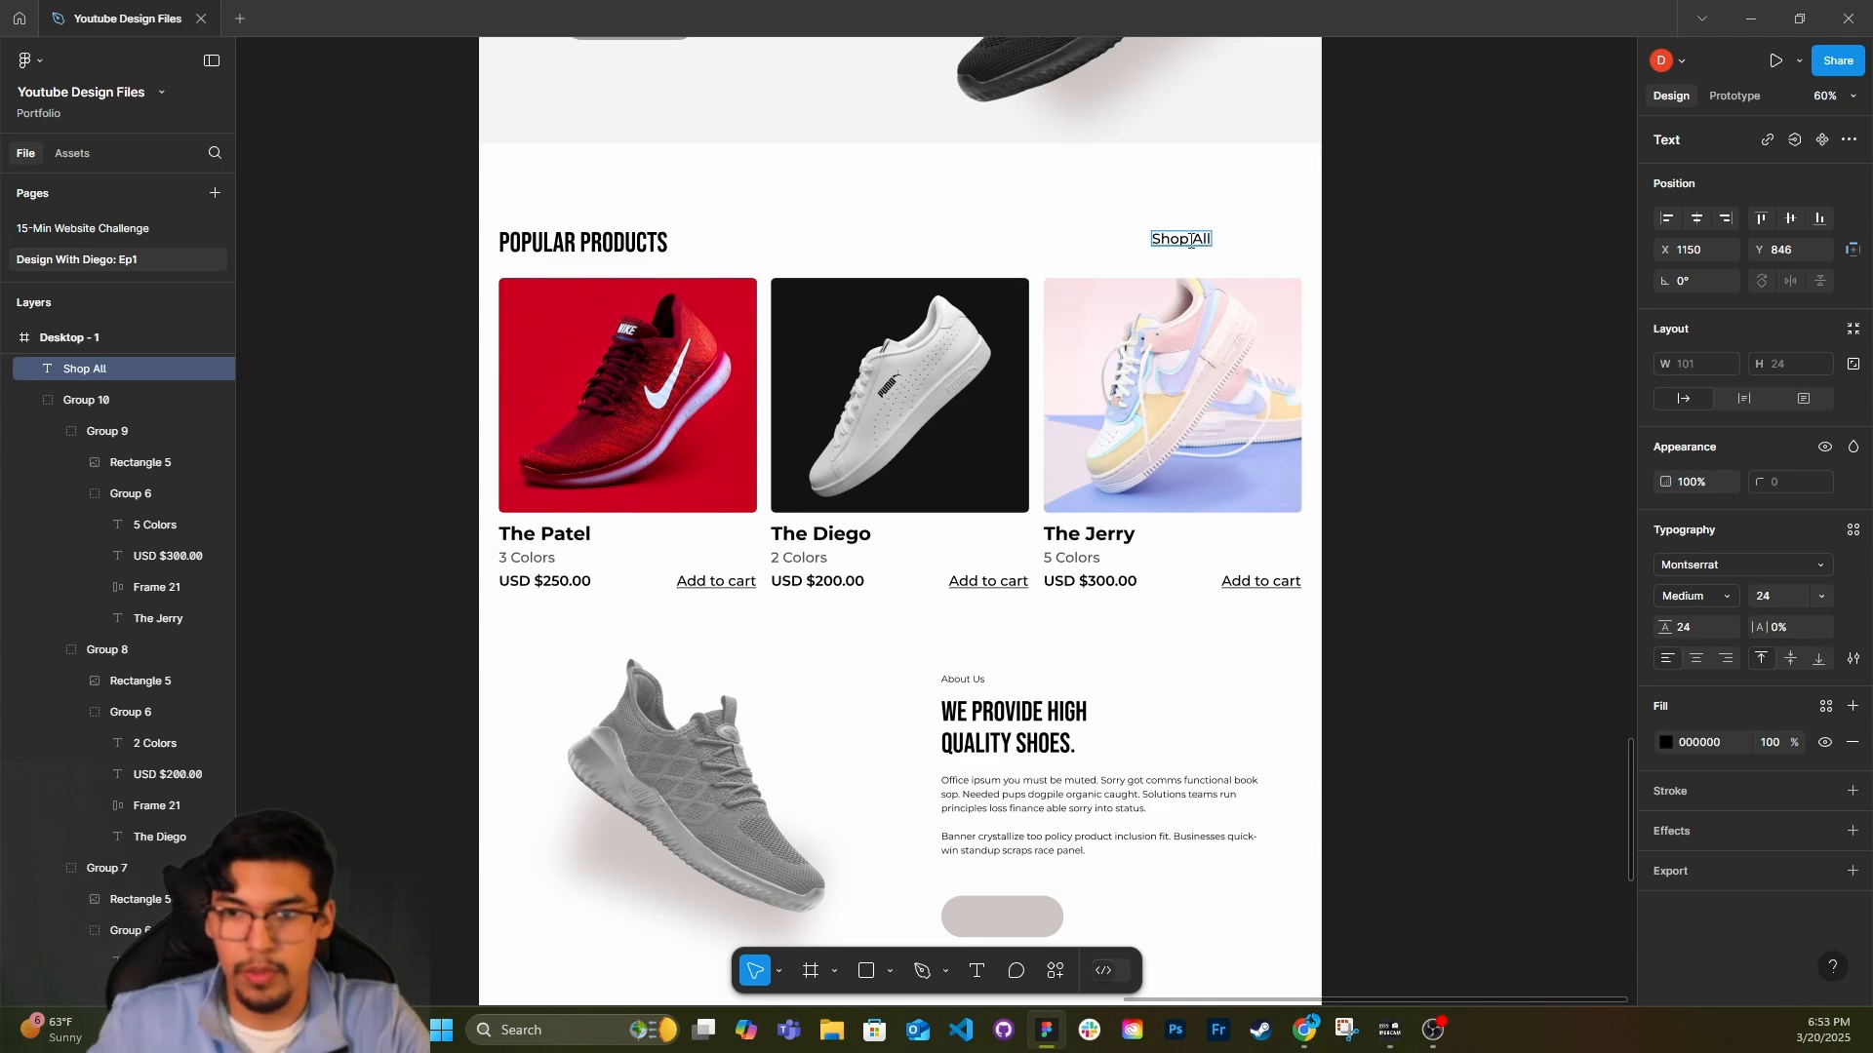
key(Escape)
Align the "Shop All" link with the right edge of the product row.
drag(1184, 239, 1271, 246)
shift+click(1276, 294)
click(1725, 218)
click(1353, 506)
scroll(1330, 568, down, 1)
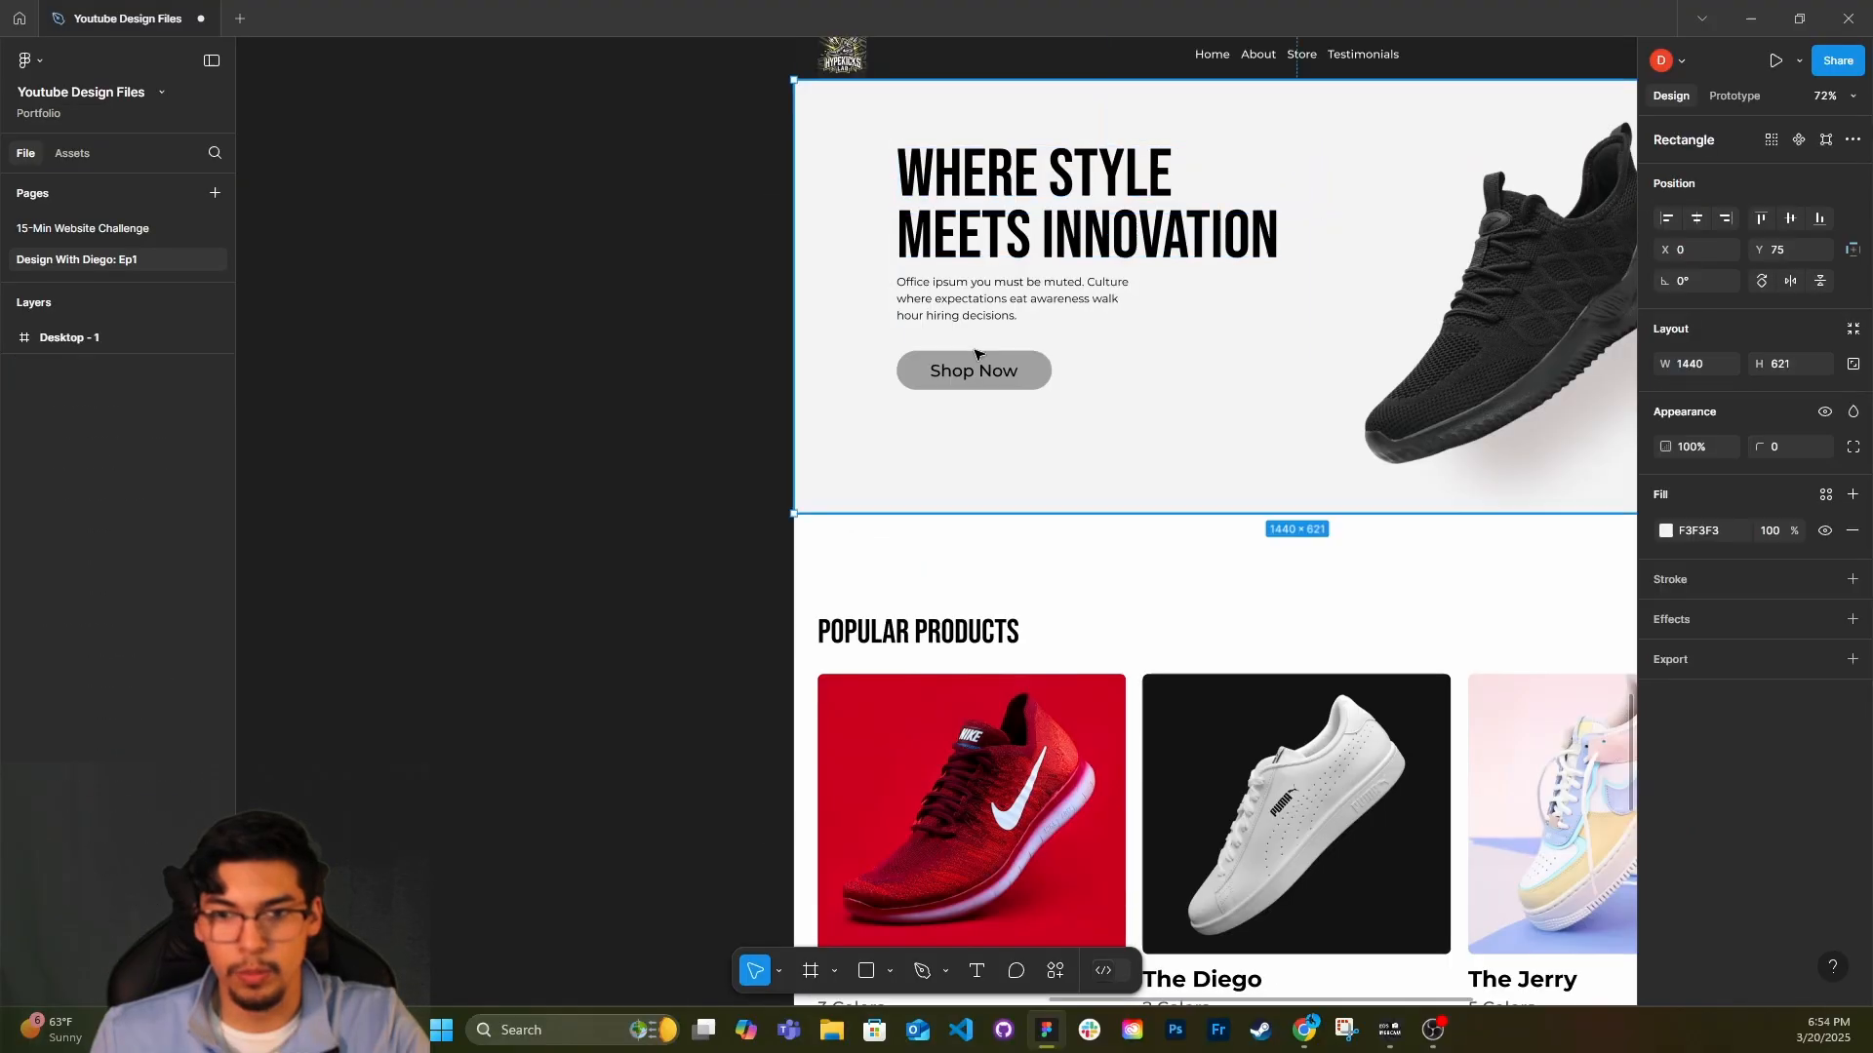
click(979, 369)
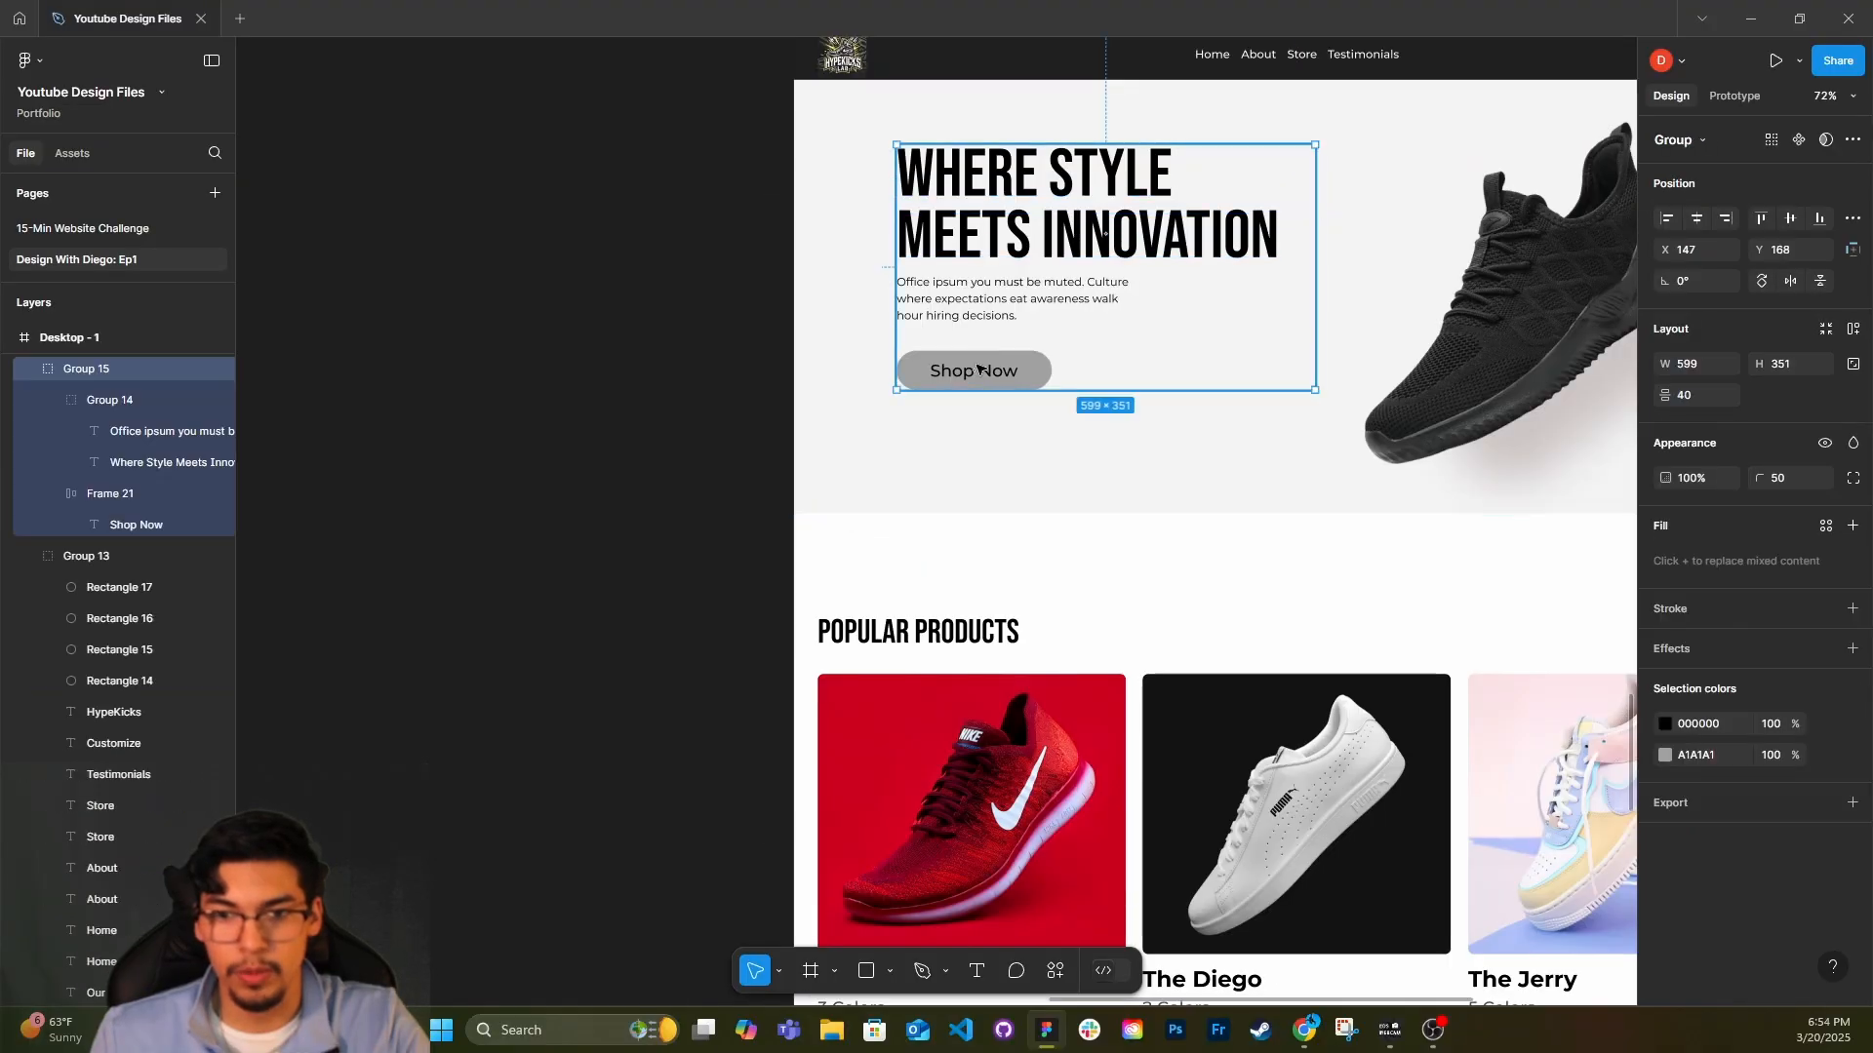
double_click(979, 369)
click(999, 317)
click(1129, 303)
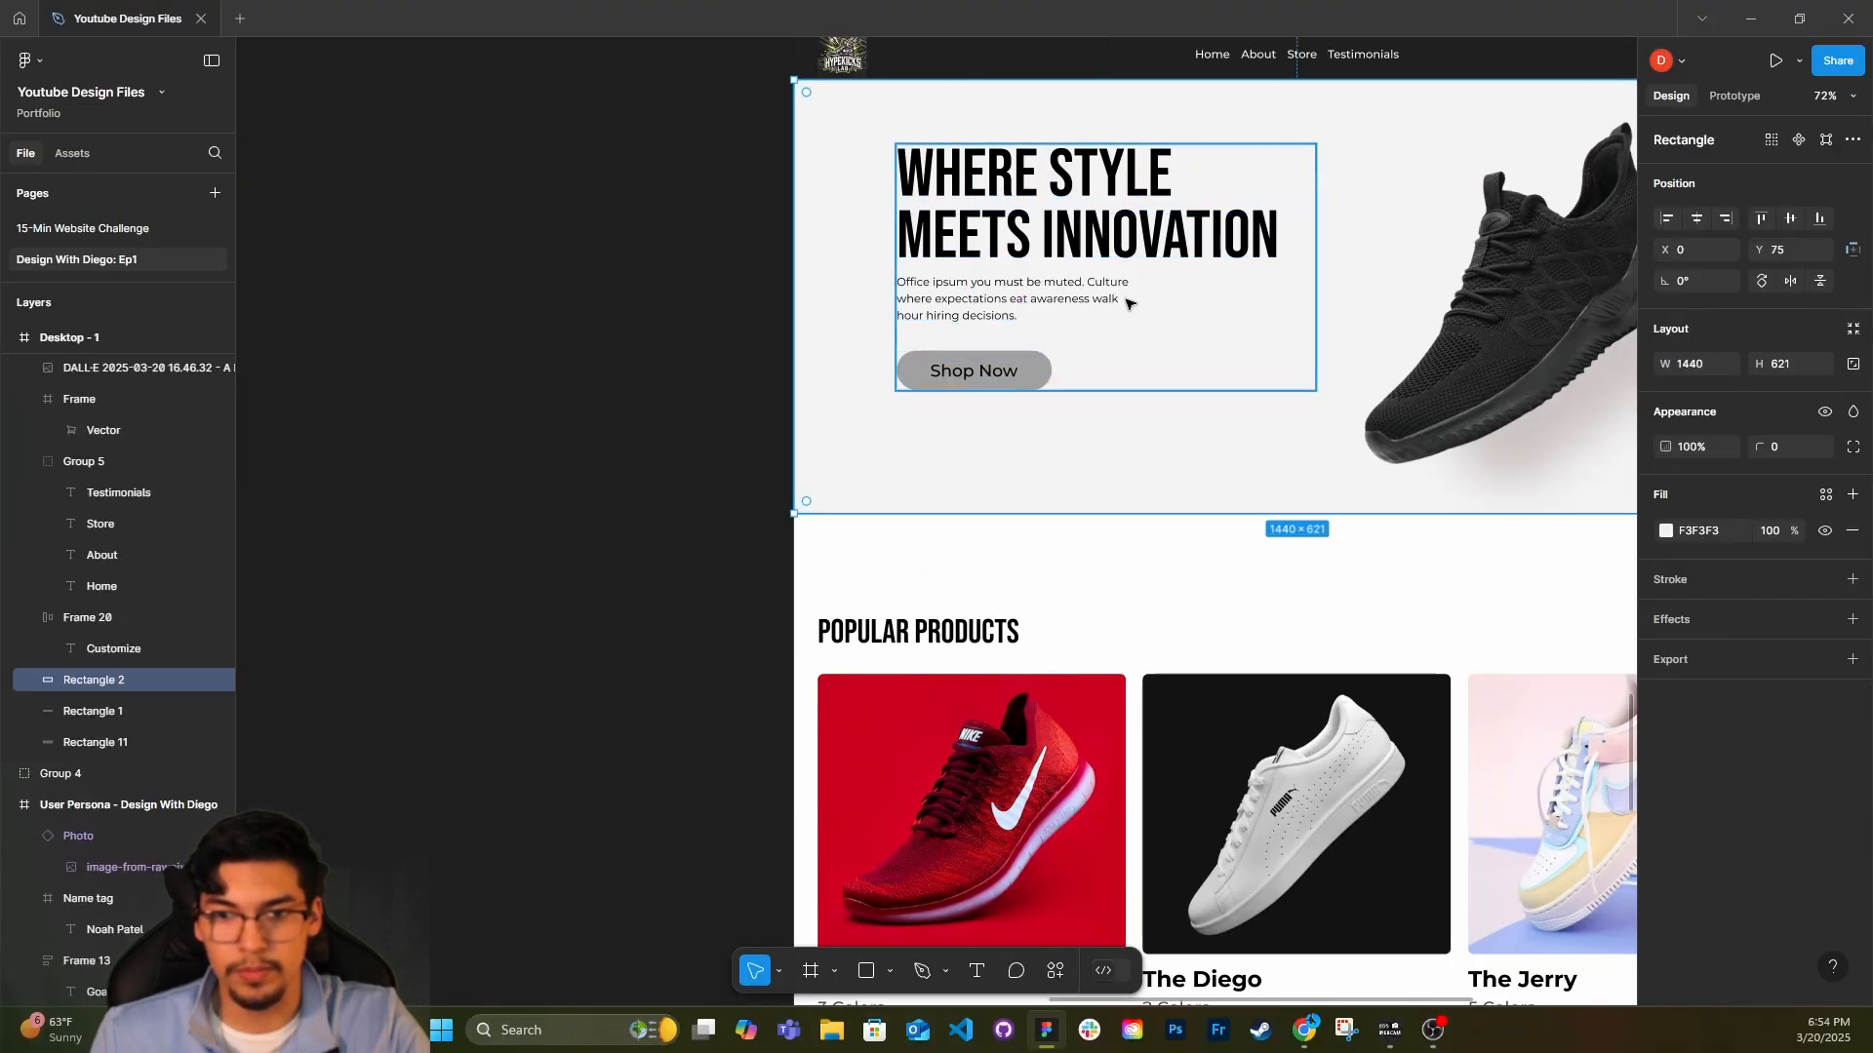
click(1094, 291)
double_click(1094, 291)
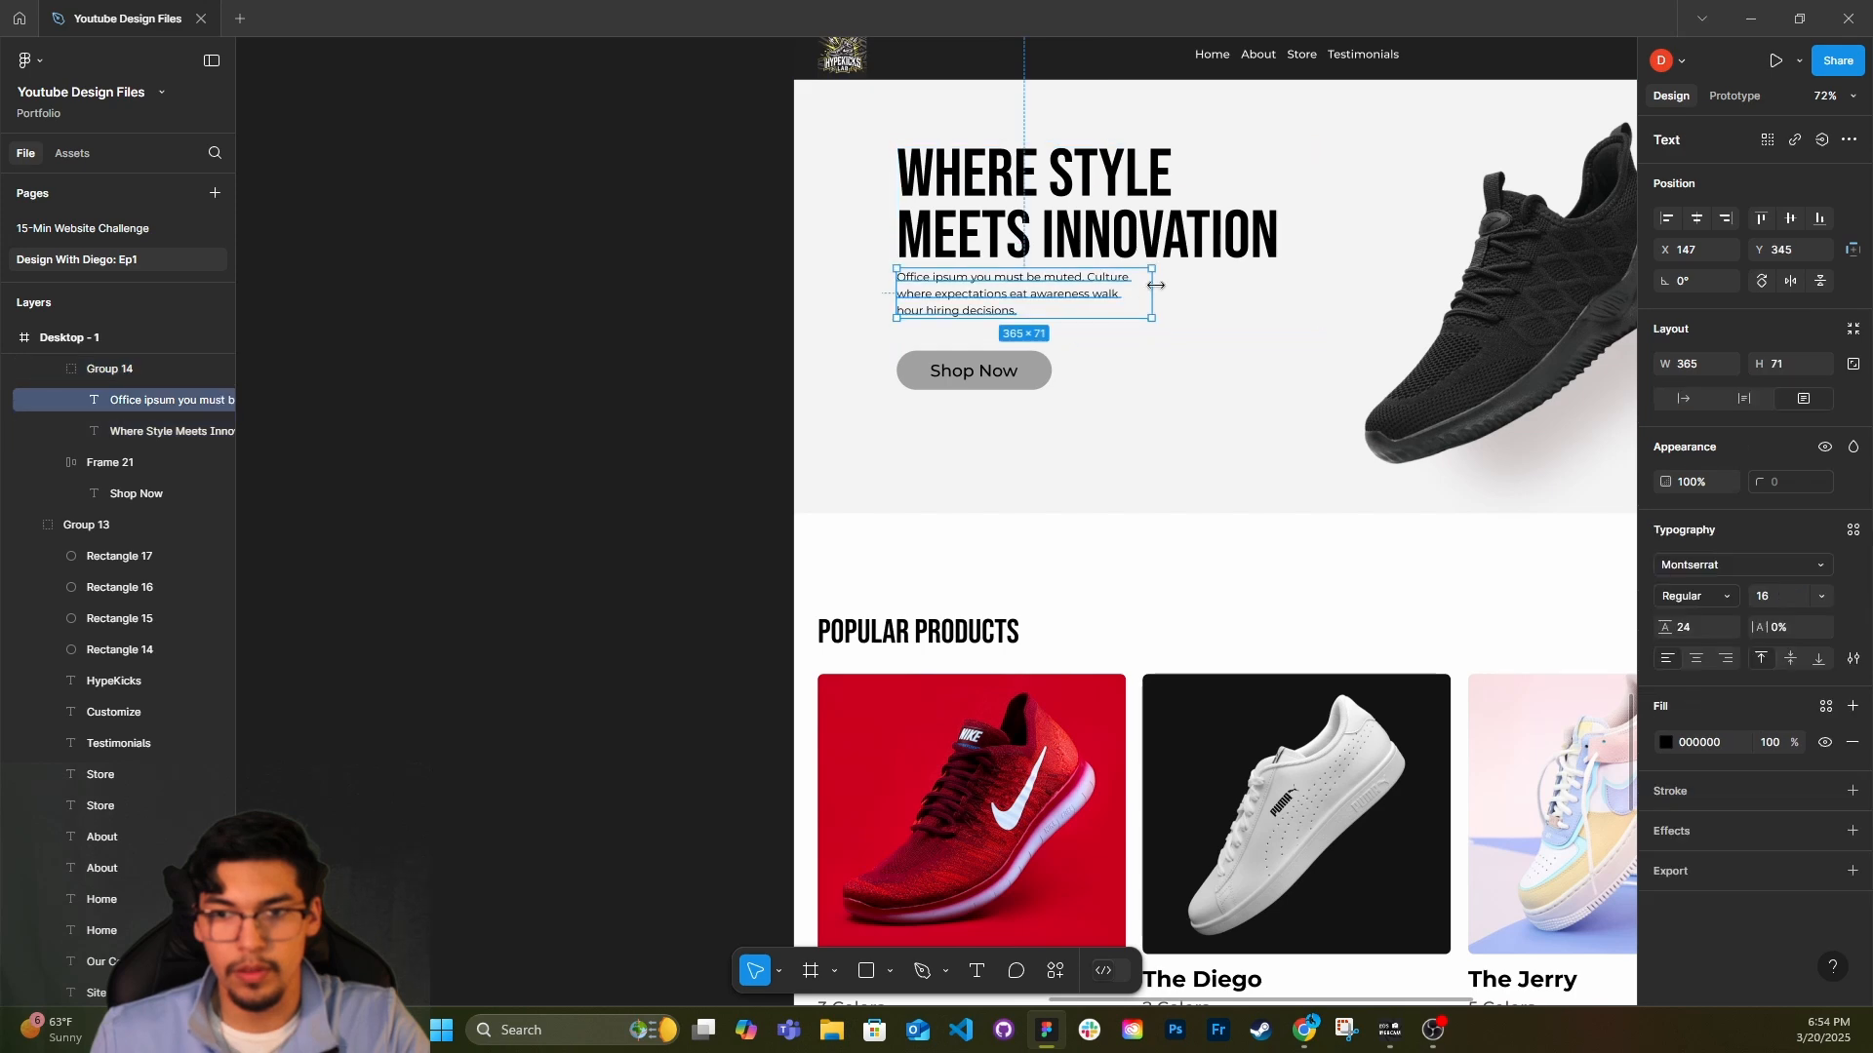
key(ctrl+z)
Widen the hero paragraph's text box to about 547 and remove the line break before "hour hiring decisions".
double_click(1083, 288)
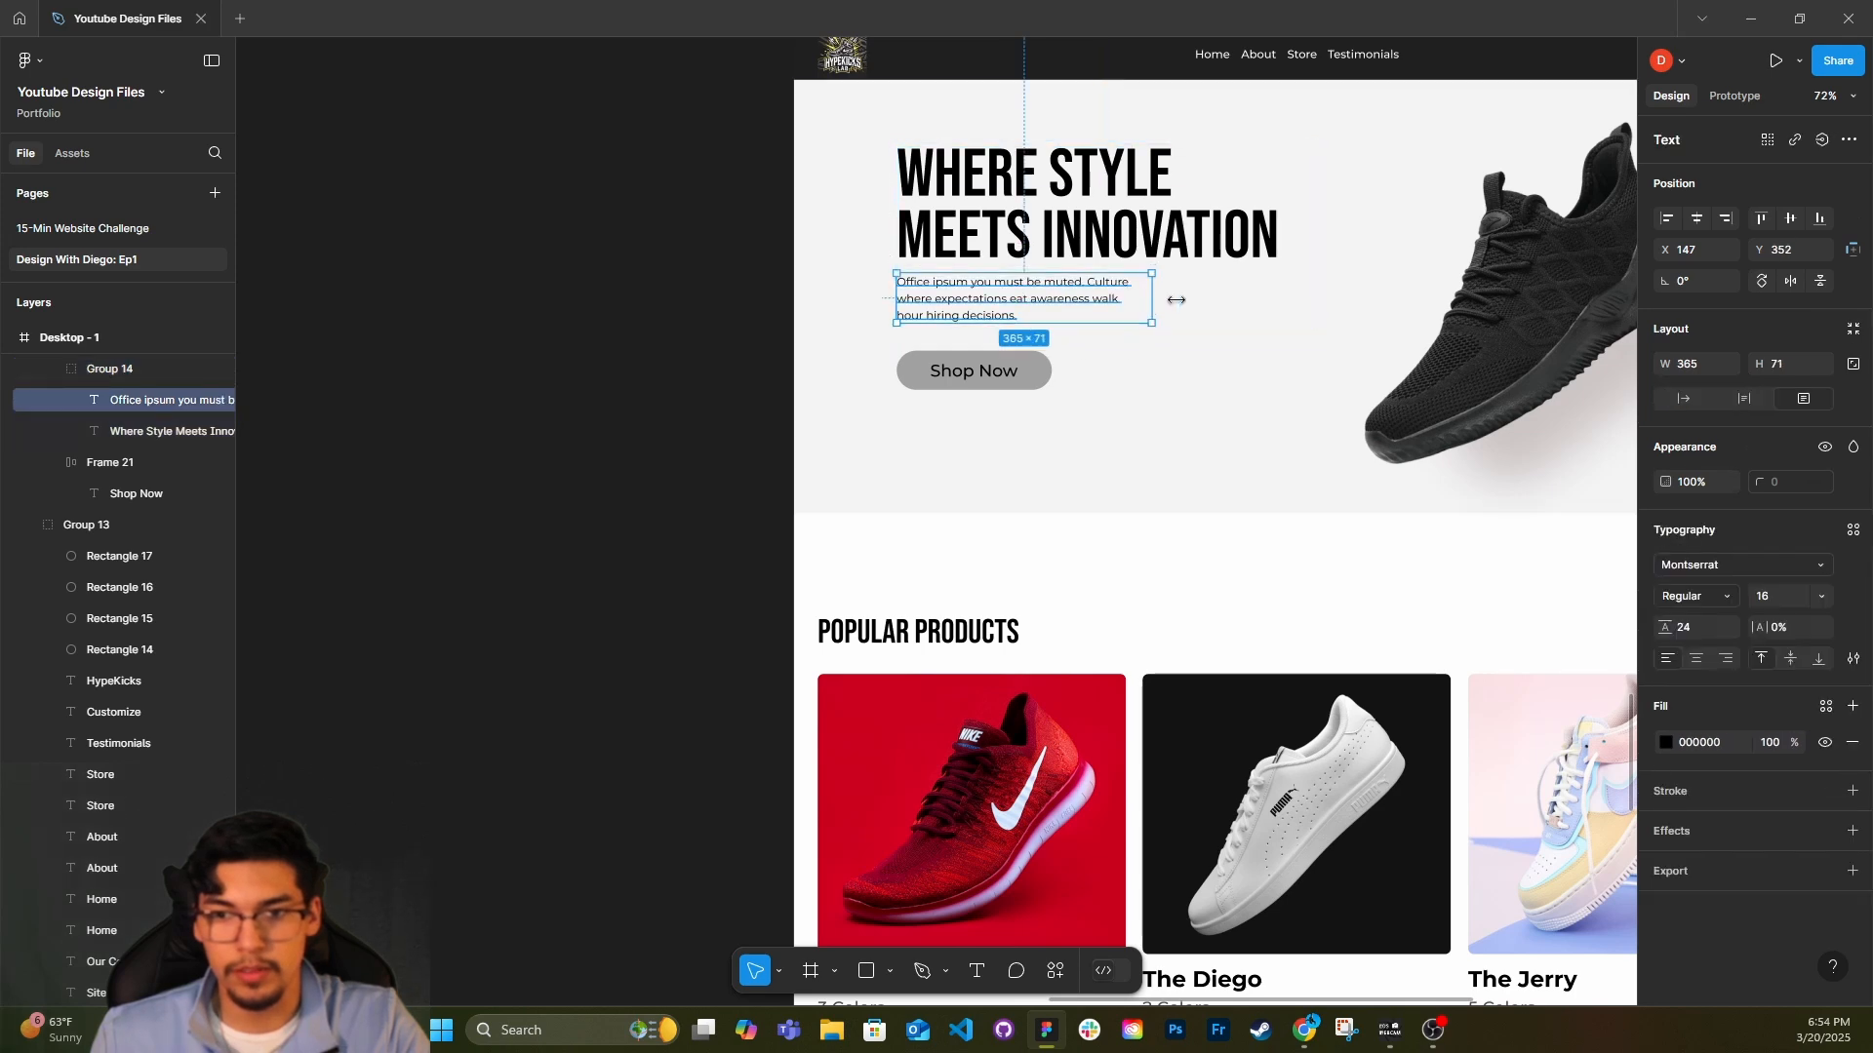
drag(1177, 299, 1279, 310)
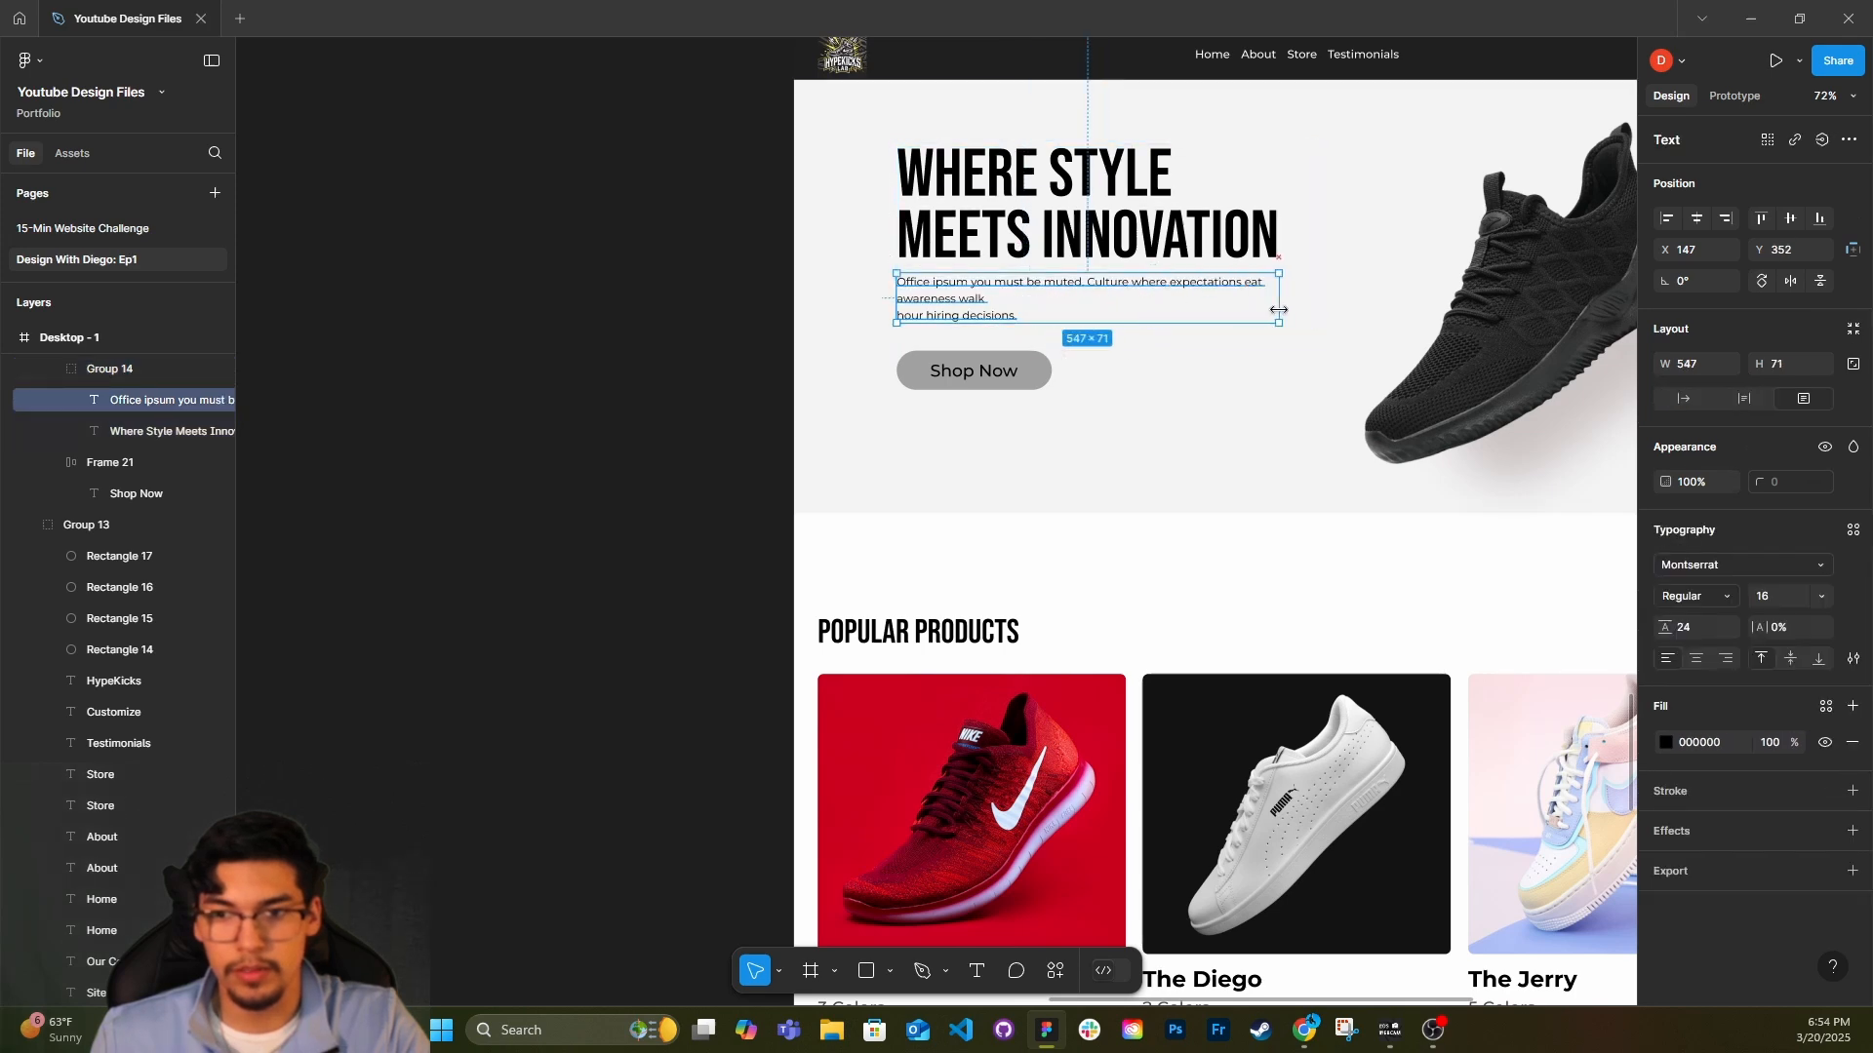
double_click(913, 317)
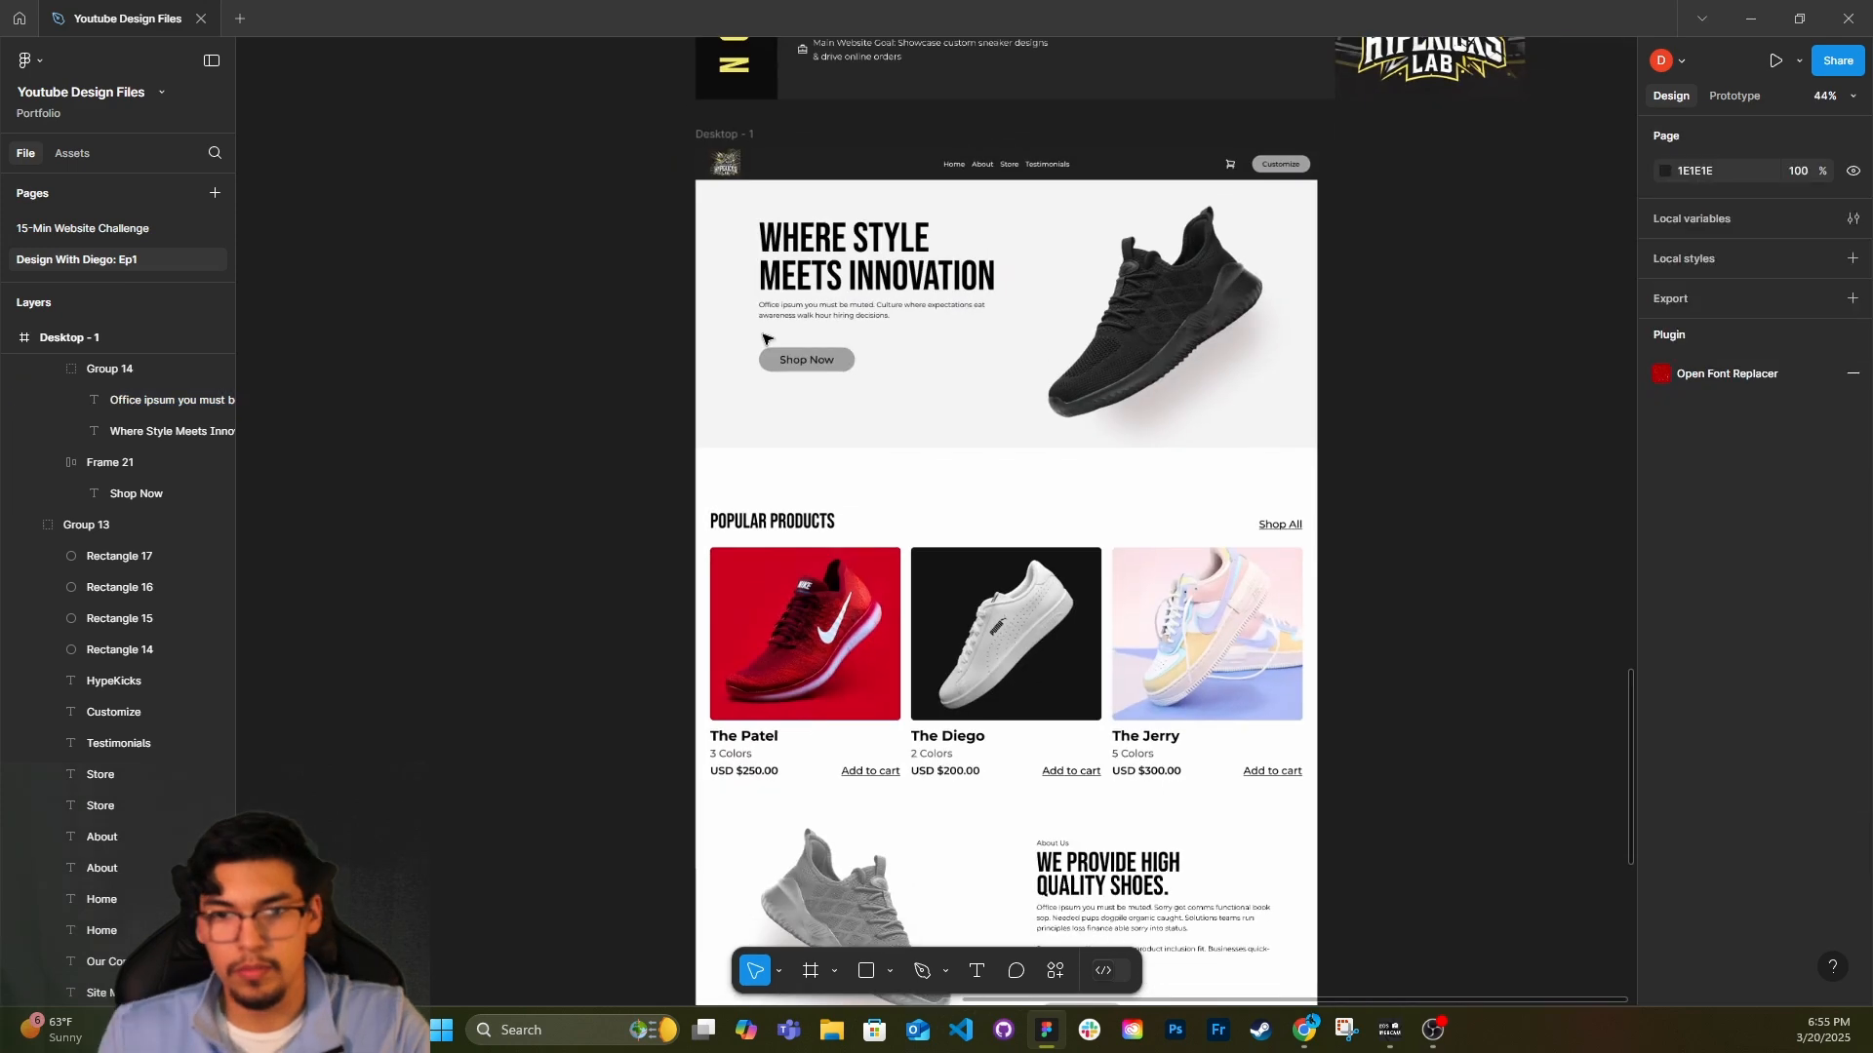
Centre the hero text and button group vertically within the hero's light grey background.
scroll(766, 341, right, 1)
scroll(766, 342, down, 1)
click(805, 290)
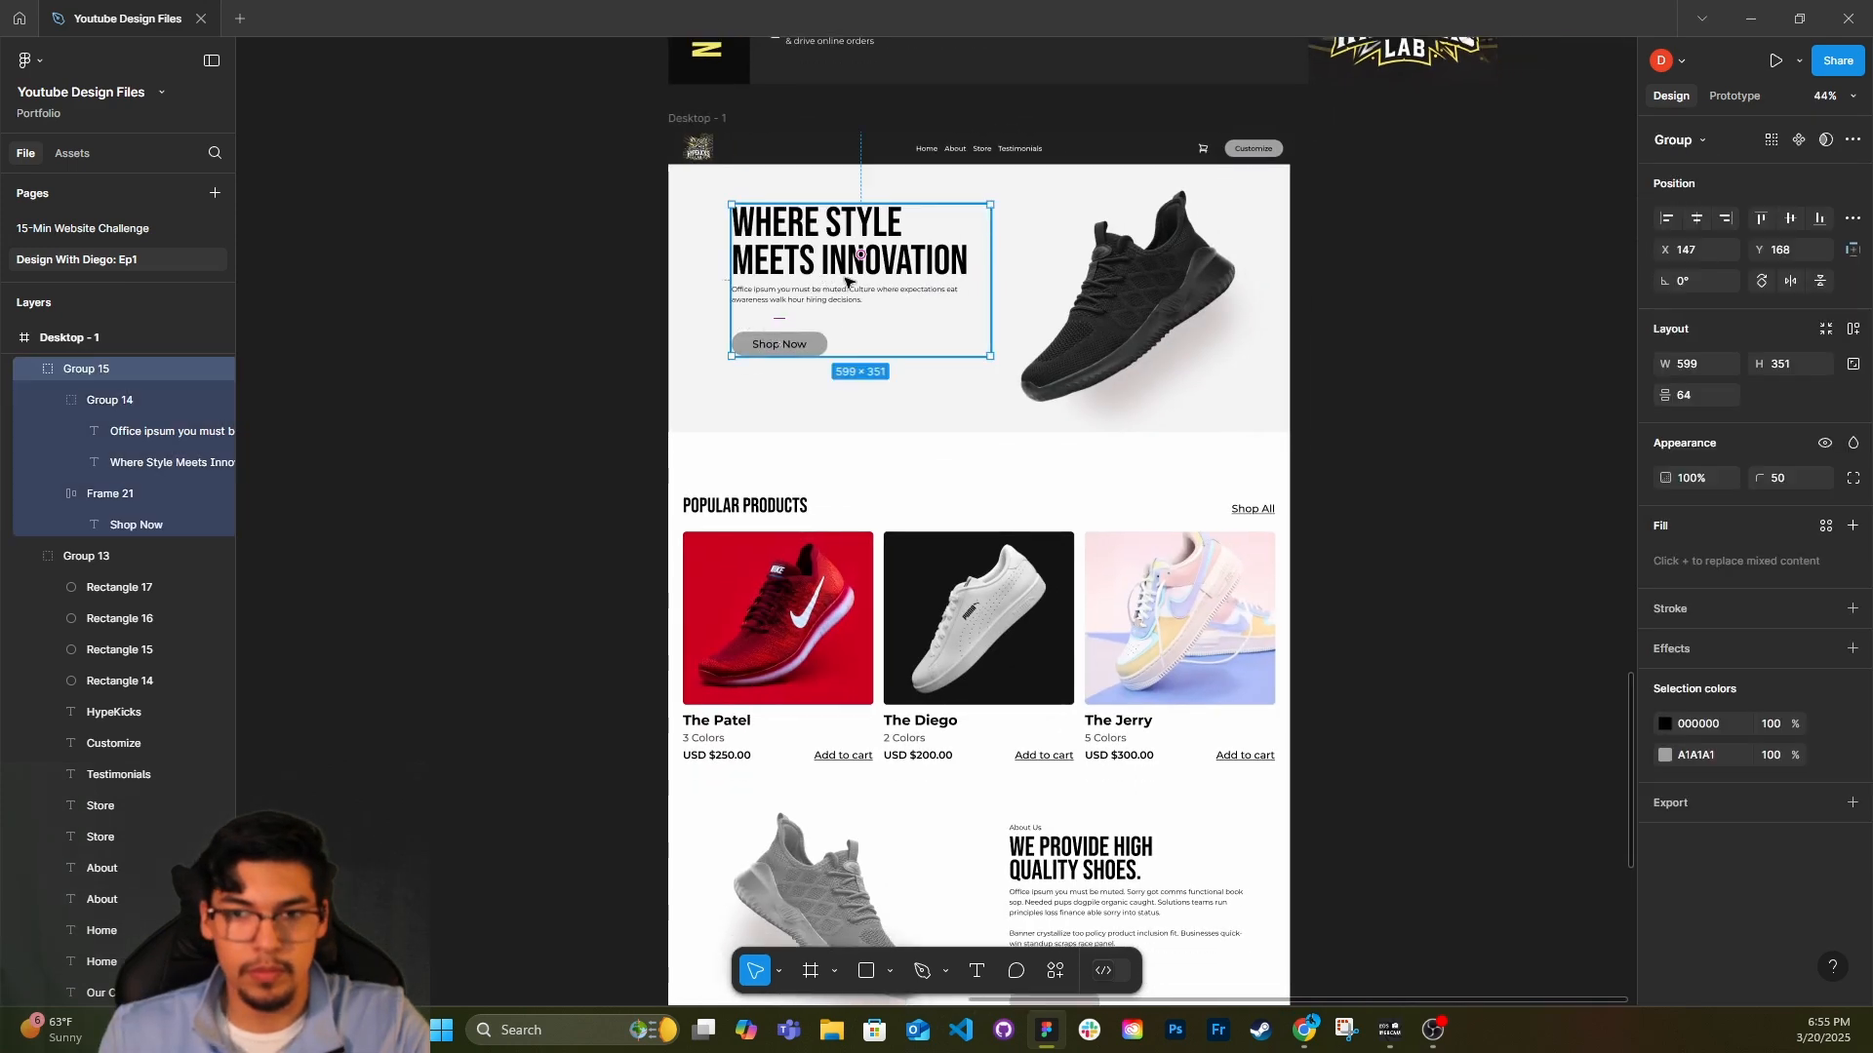
shift+click(835, 398)
click(1795, 219)
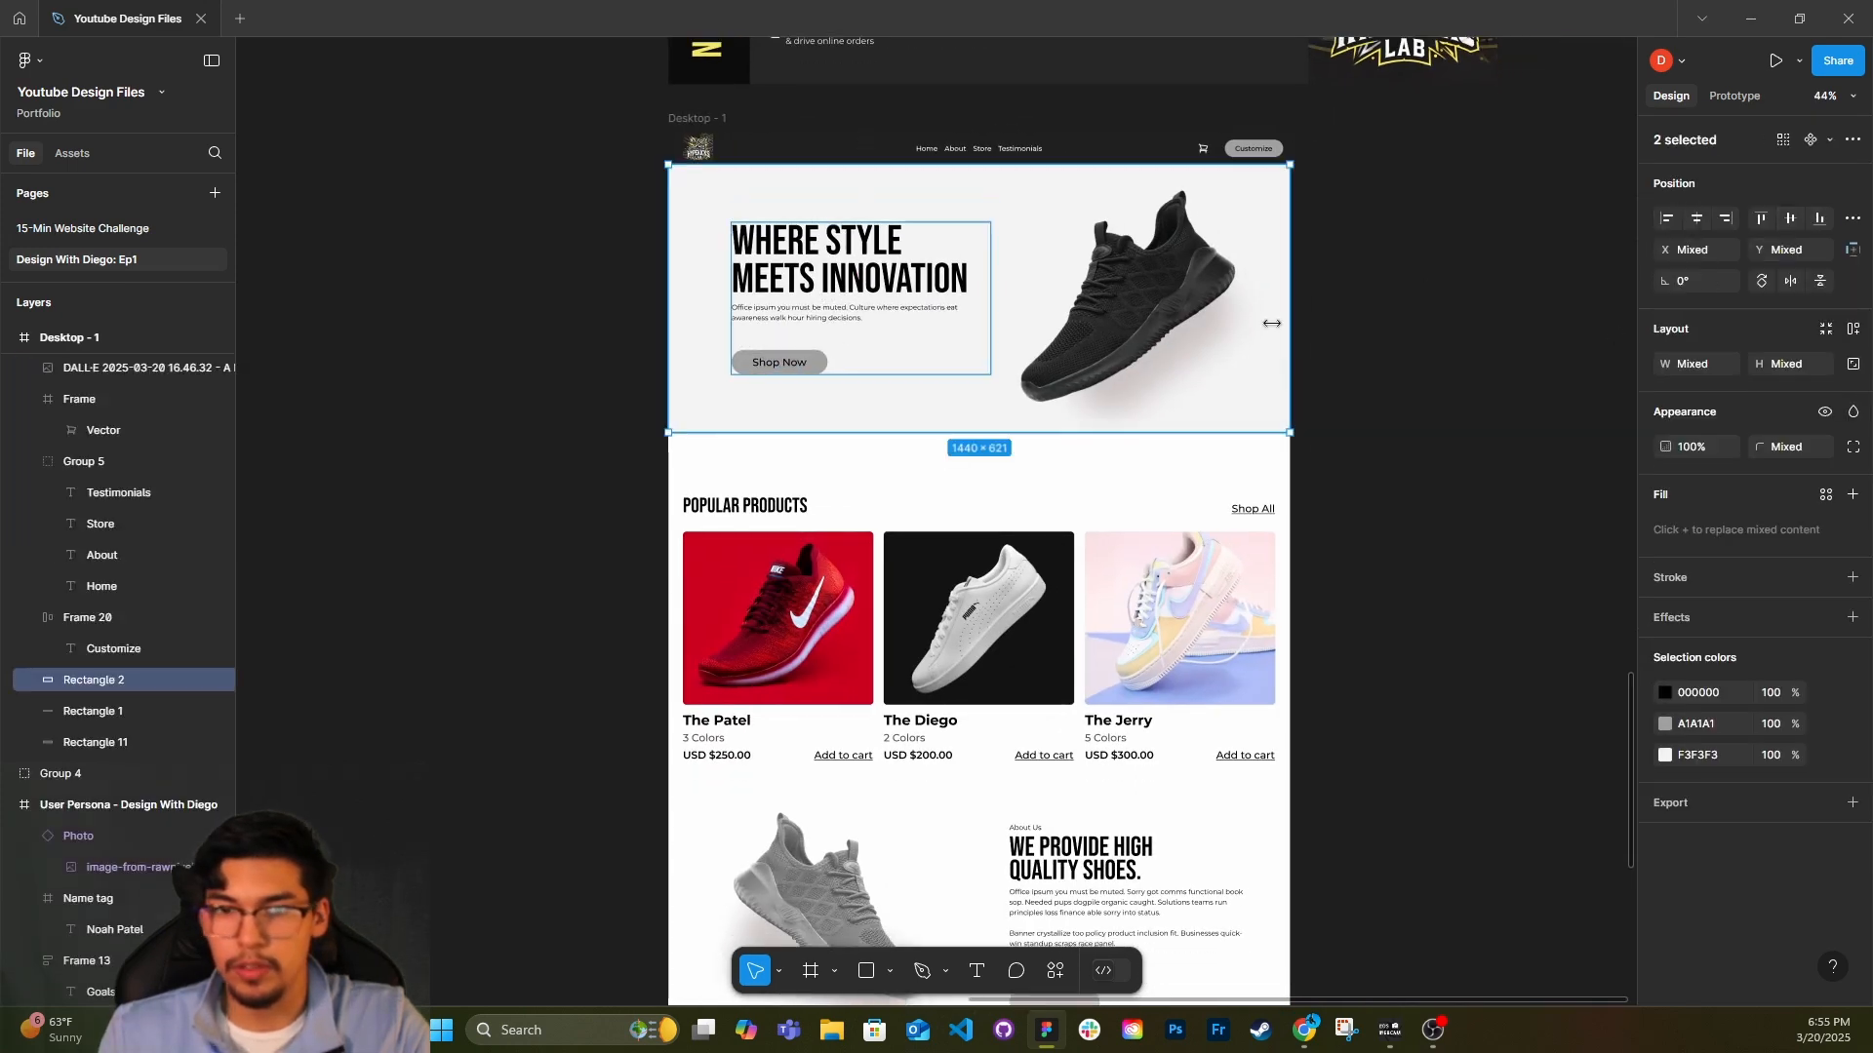
double_click(1168, 317)
click(1620, 500)
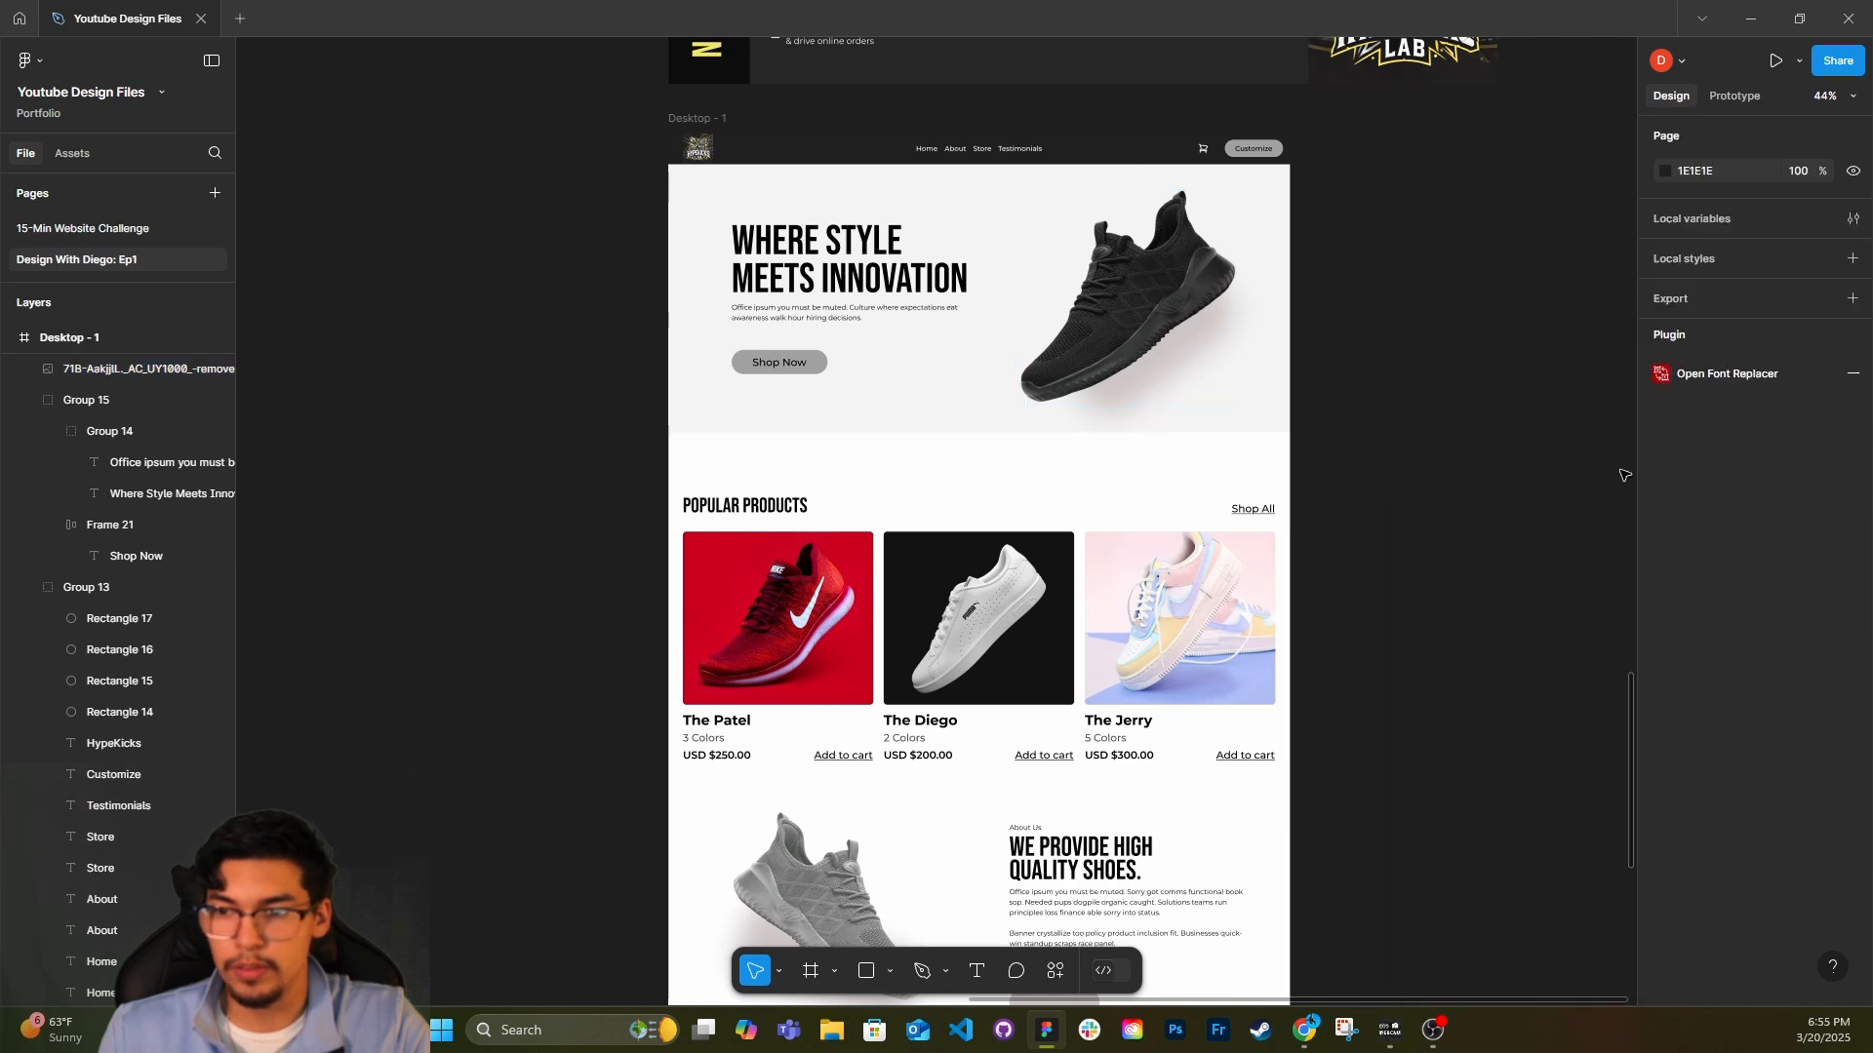
shift+click(1268, 291)
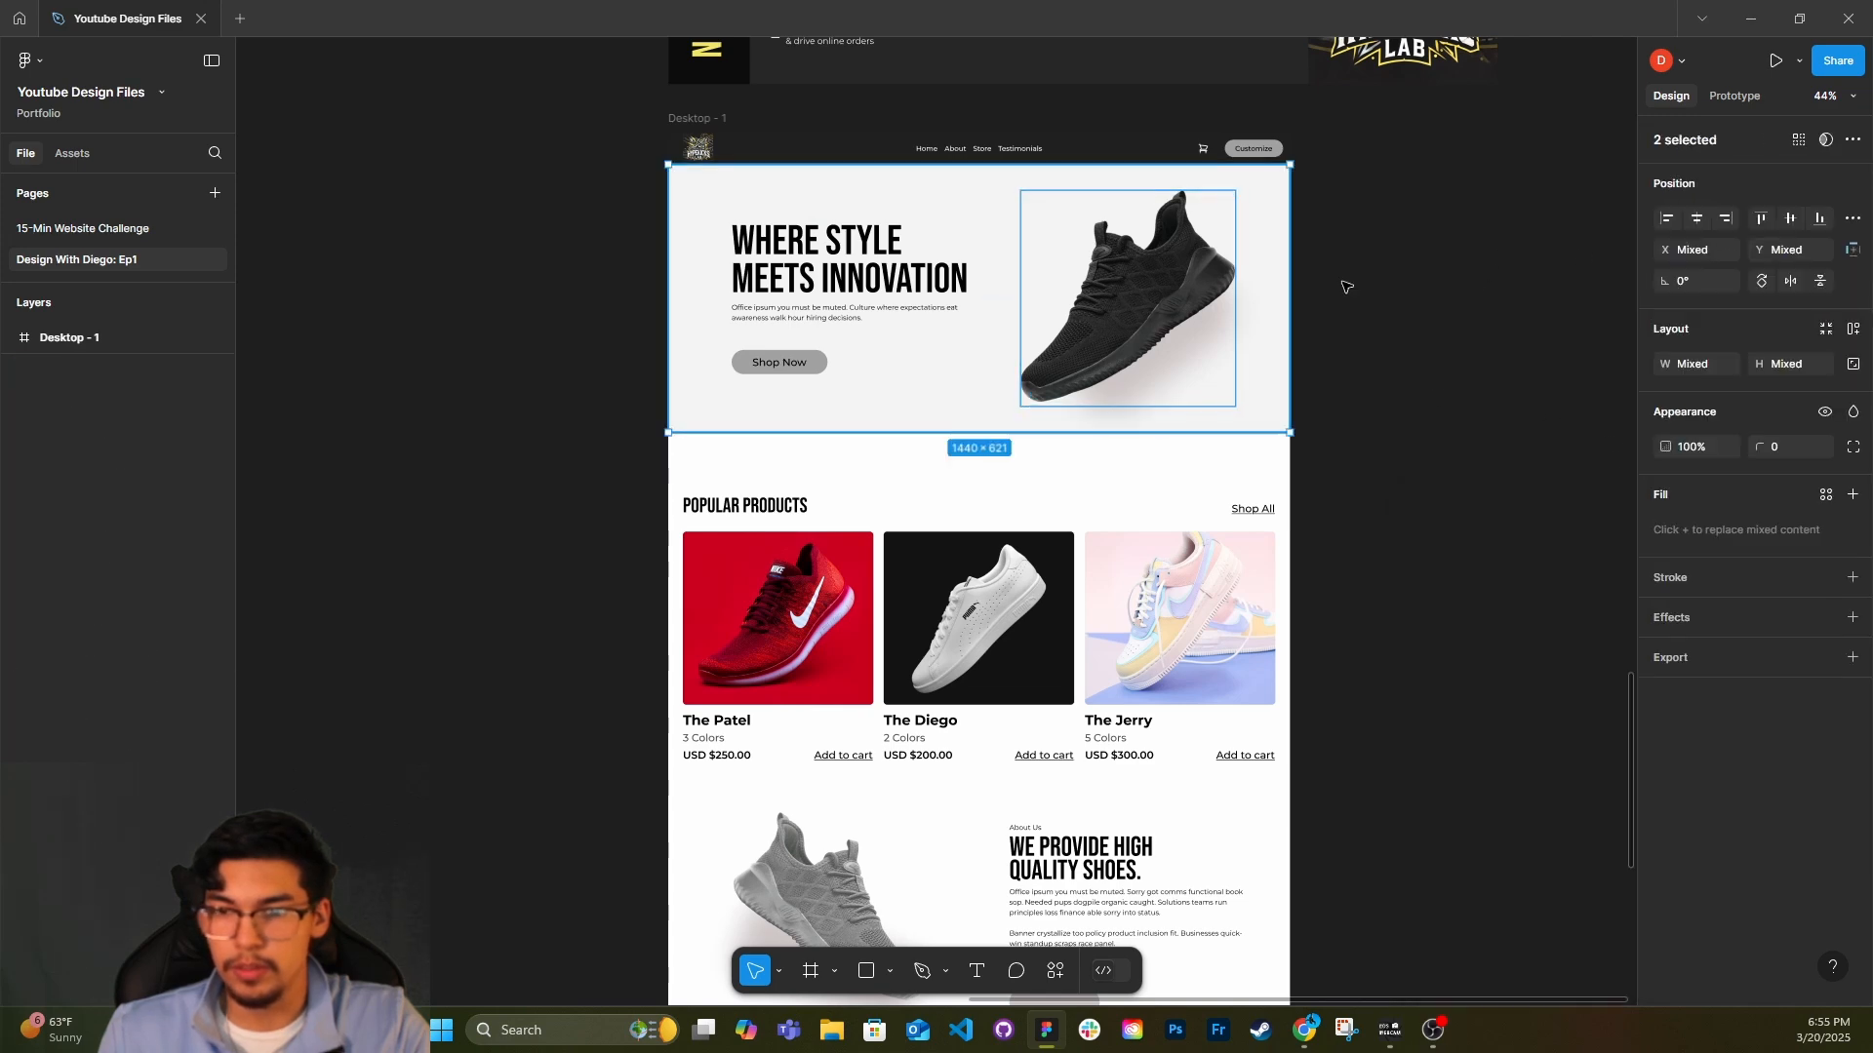
click(1430, 344)
scroll(1311, 552, down, 2)
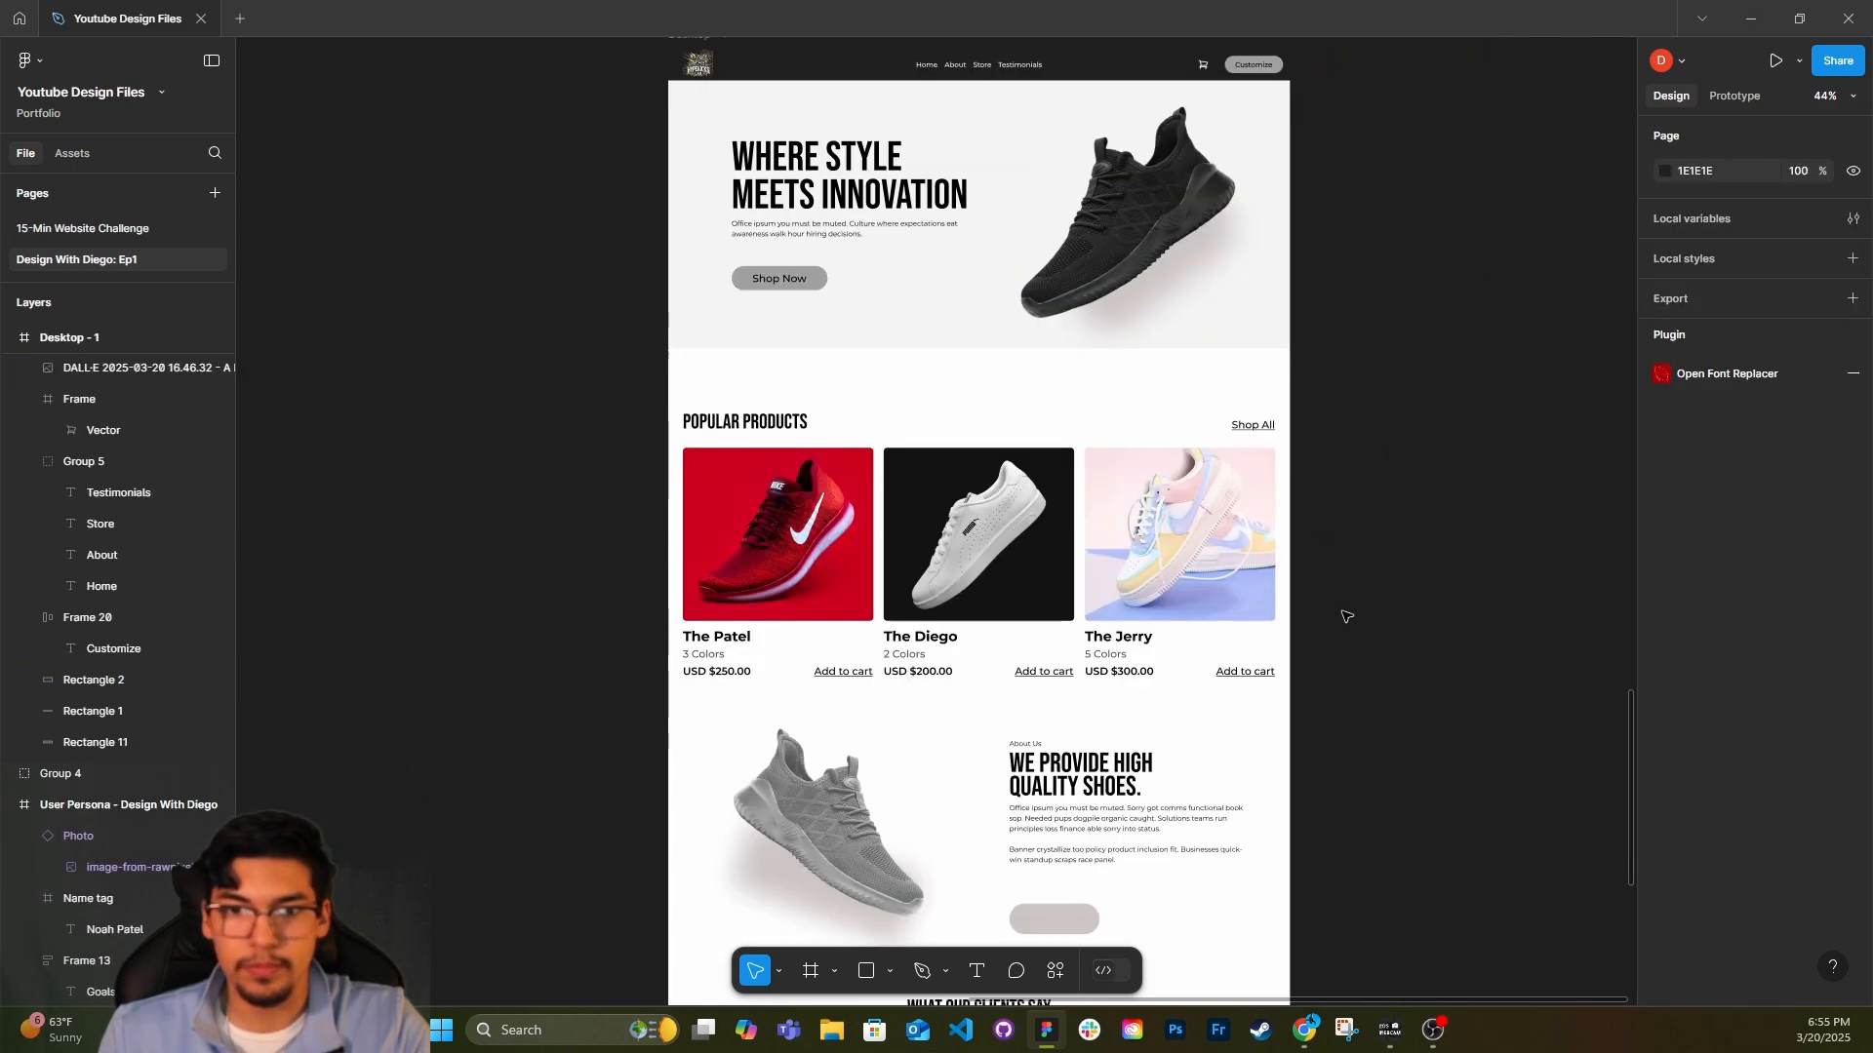
scroll(1337, 623, down, 2)
Set the font size of the "Popular Products" and "What Our Clients Say About Us" headings to 64.
click(768, 327)
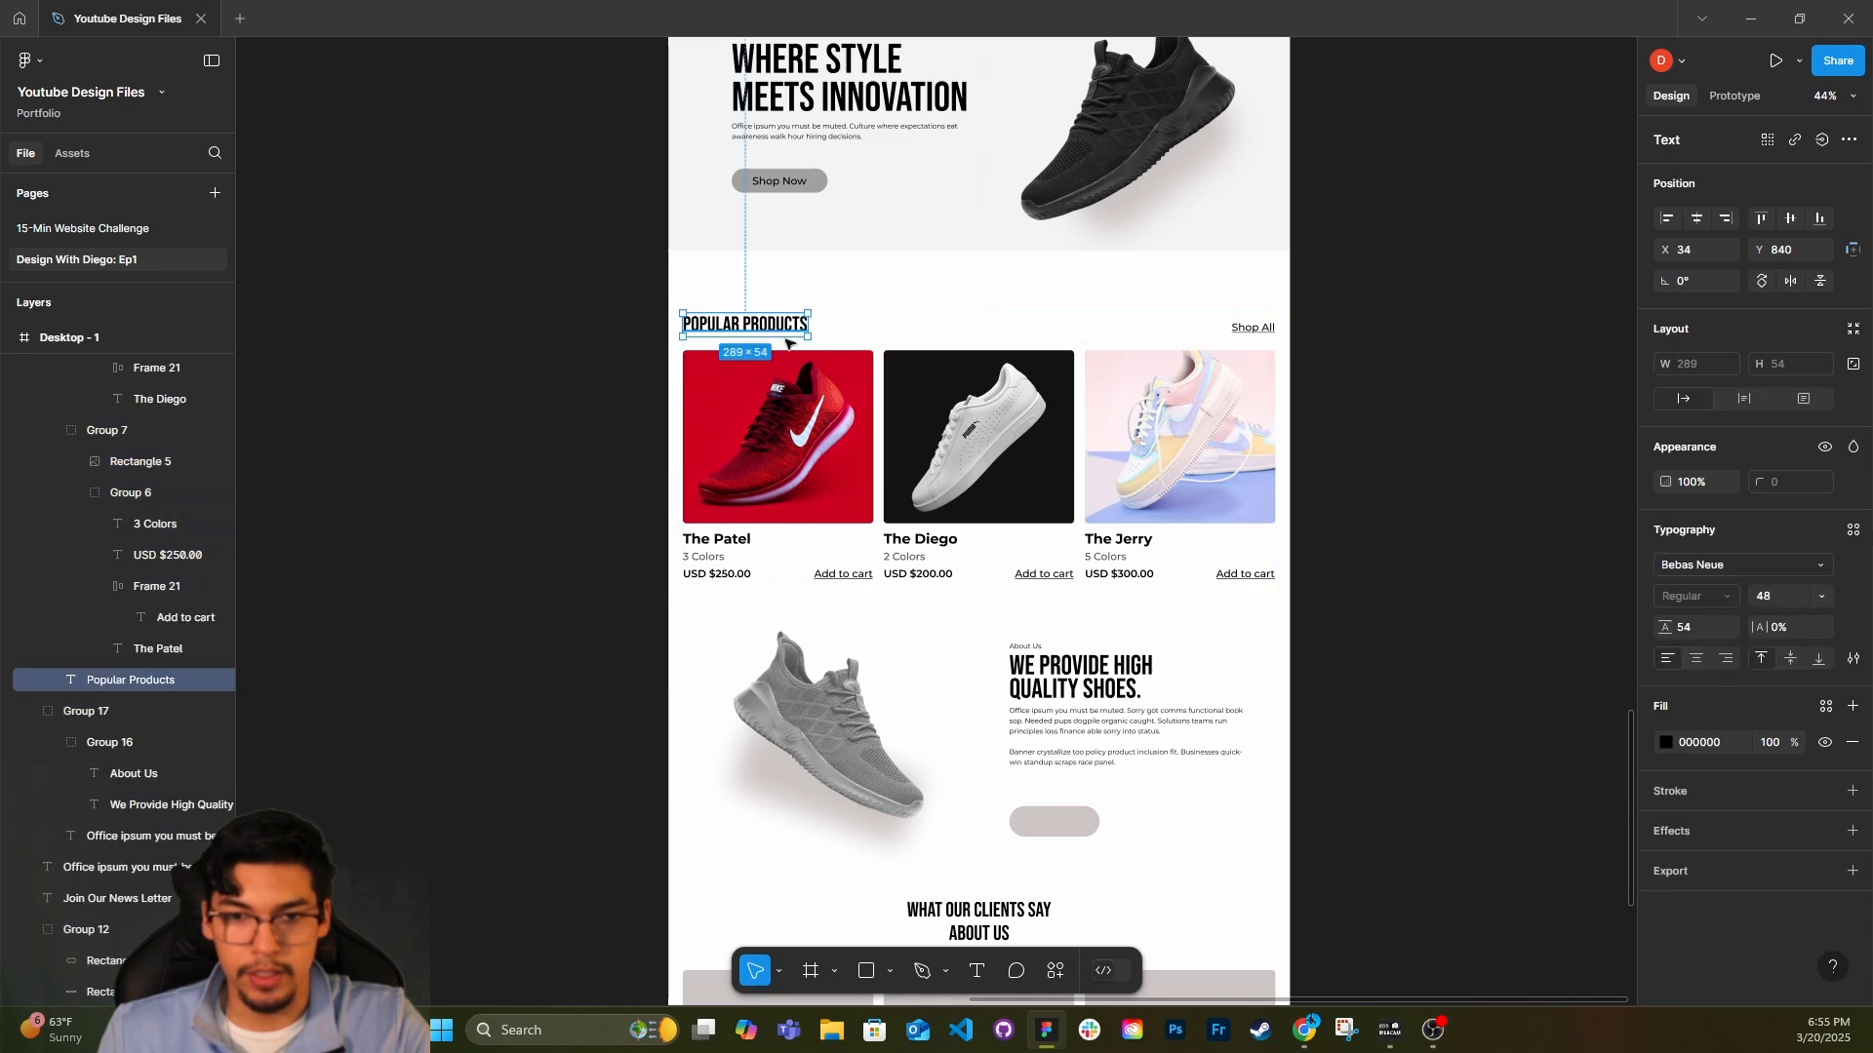
scroll(1095, 606, down, 2)
shift+click(979, 792)
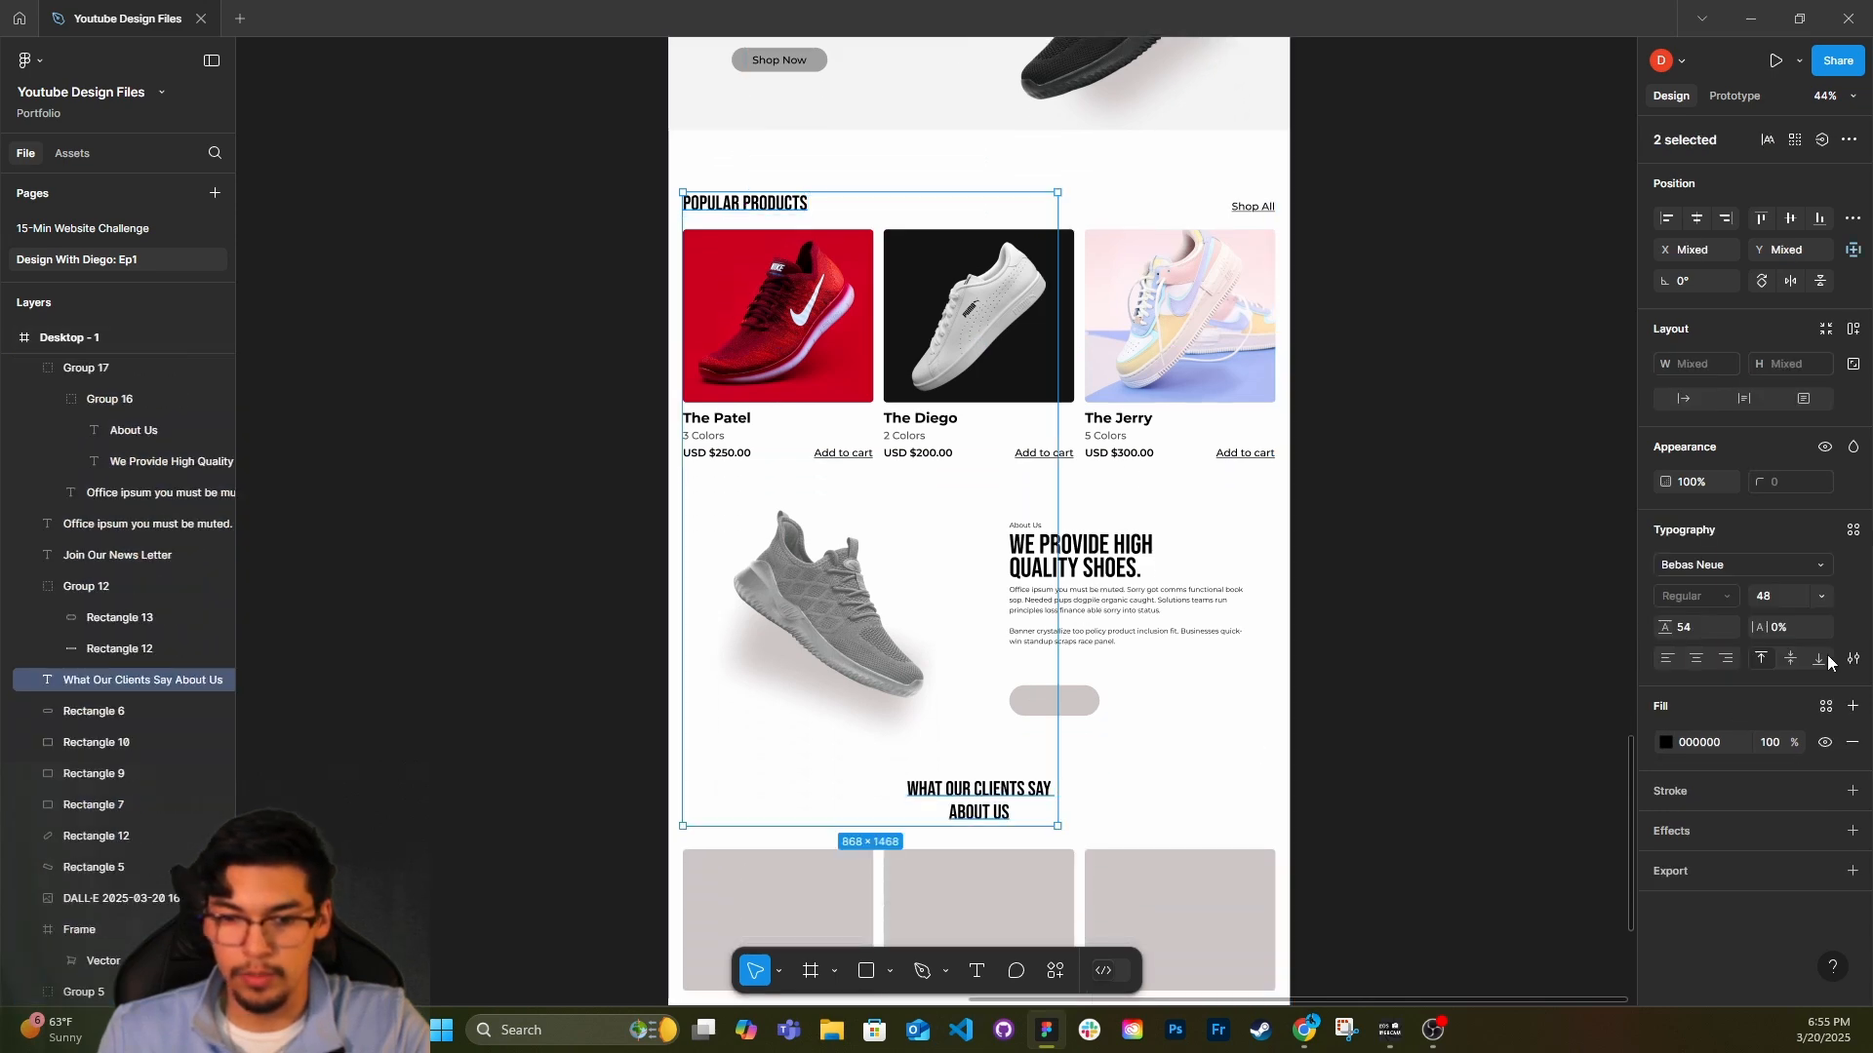
click(1821, 596)
click(1785, 617)
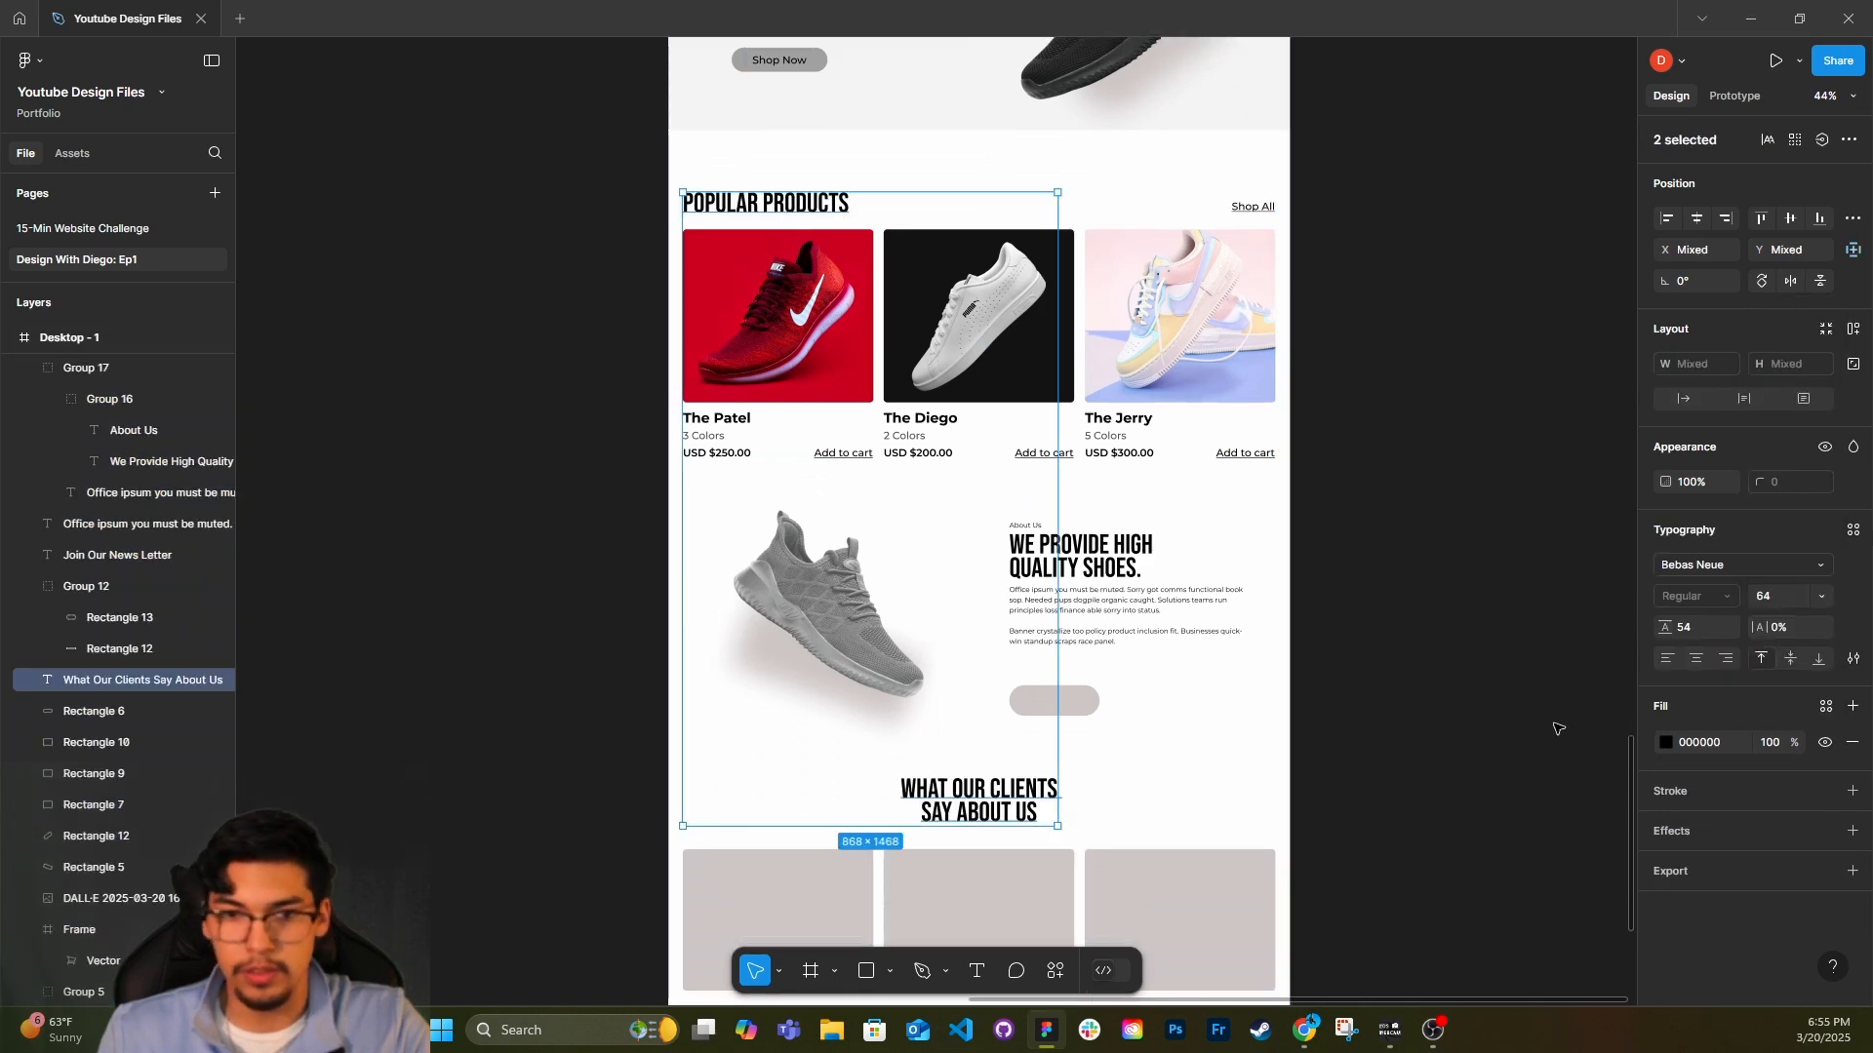
click(1122, 565)
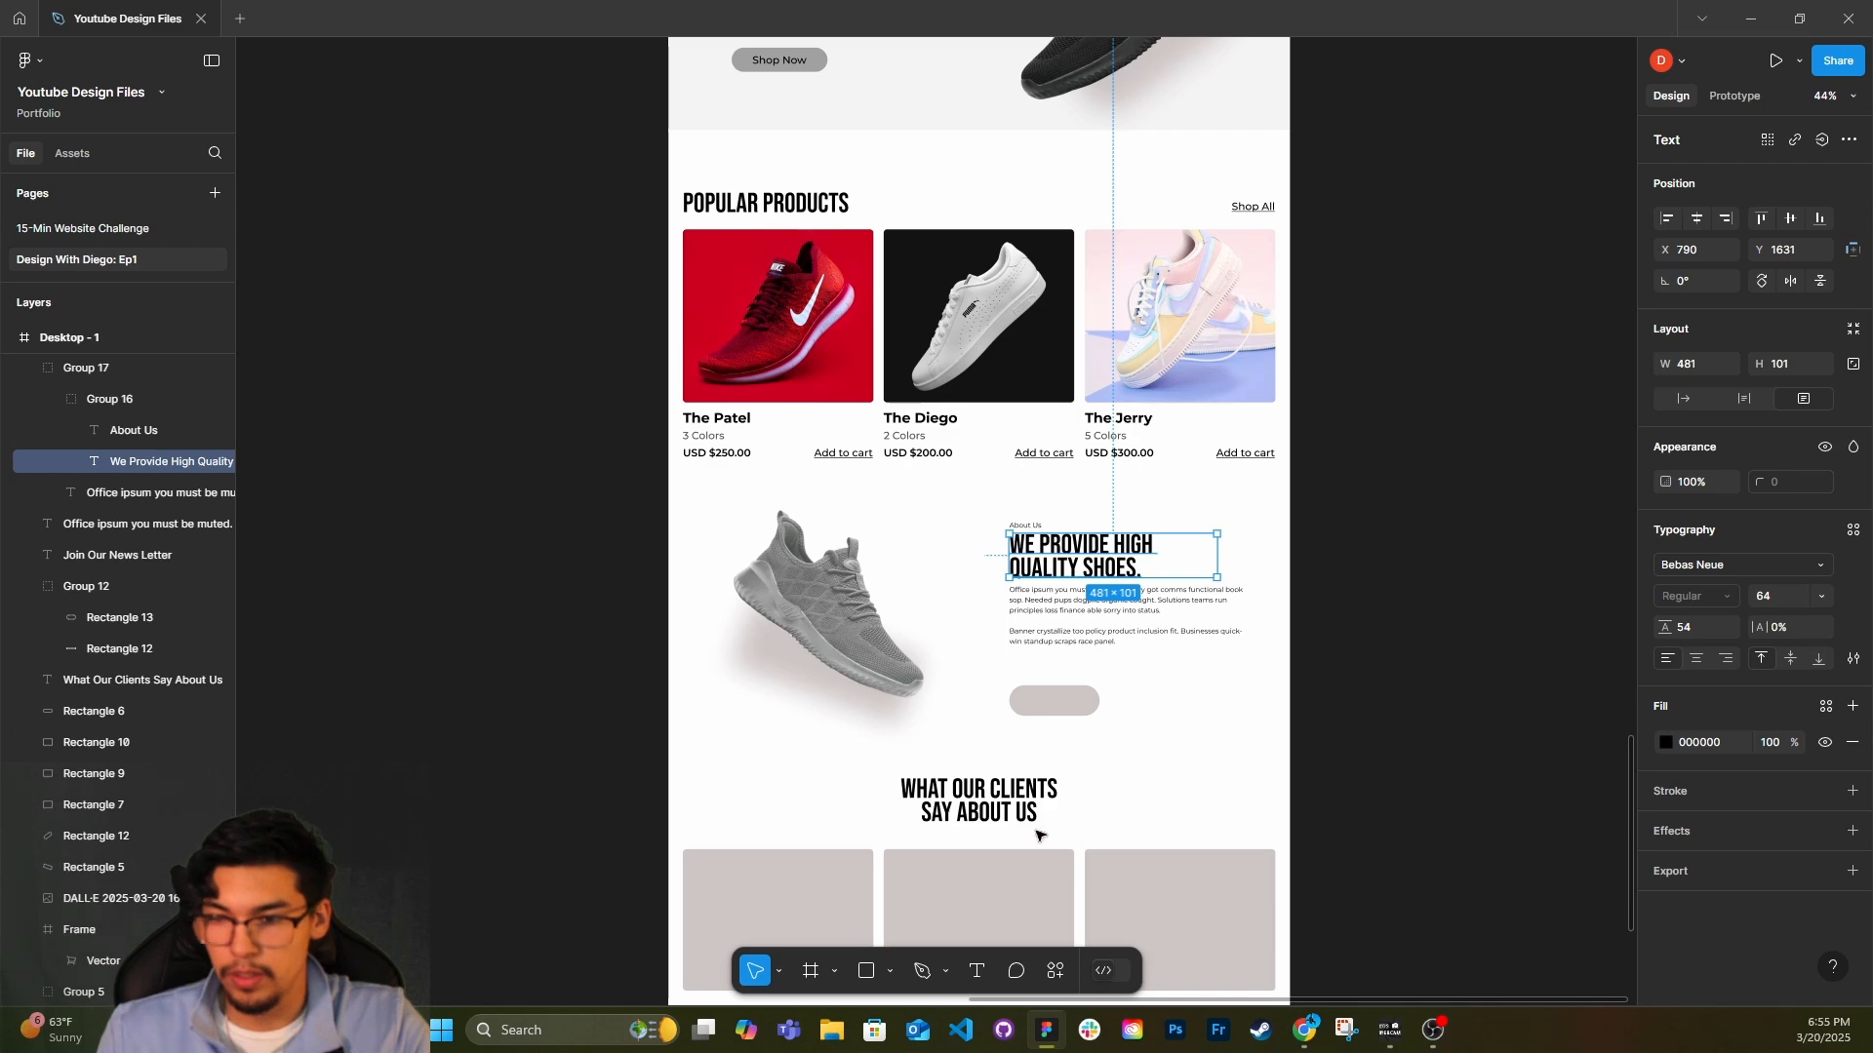
click(1005, 819)
click(1462, 709)
Widen the "What Our Clients Say About Us" heading's text box so the first line breaks after "Say".
scroll(1122, 761, down, 1)
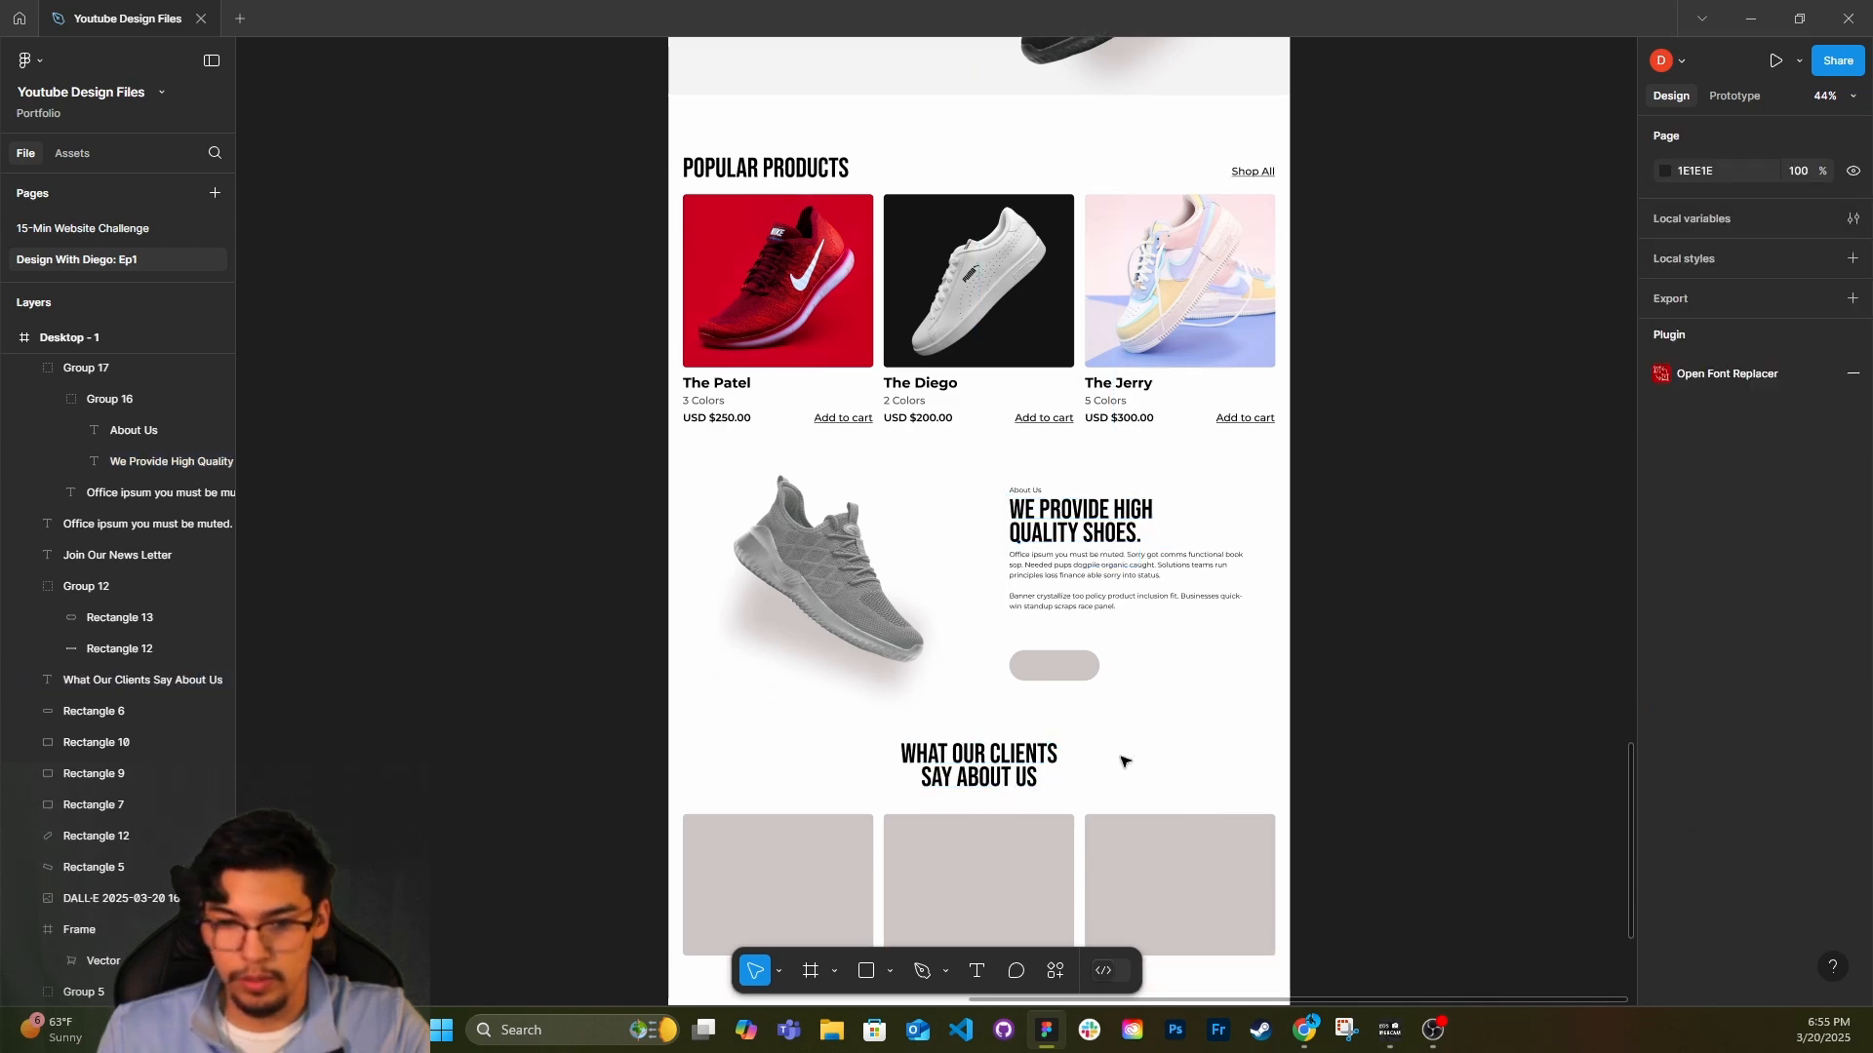
click(957, 788)
click(1188, 773)
scroll(1010, 791, up, 1)
click(1050, 768)
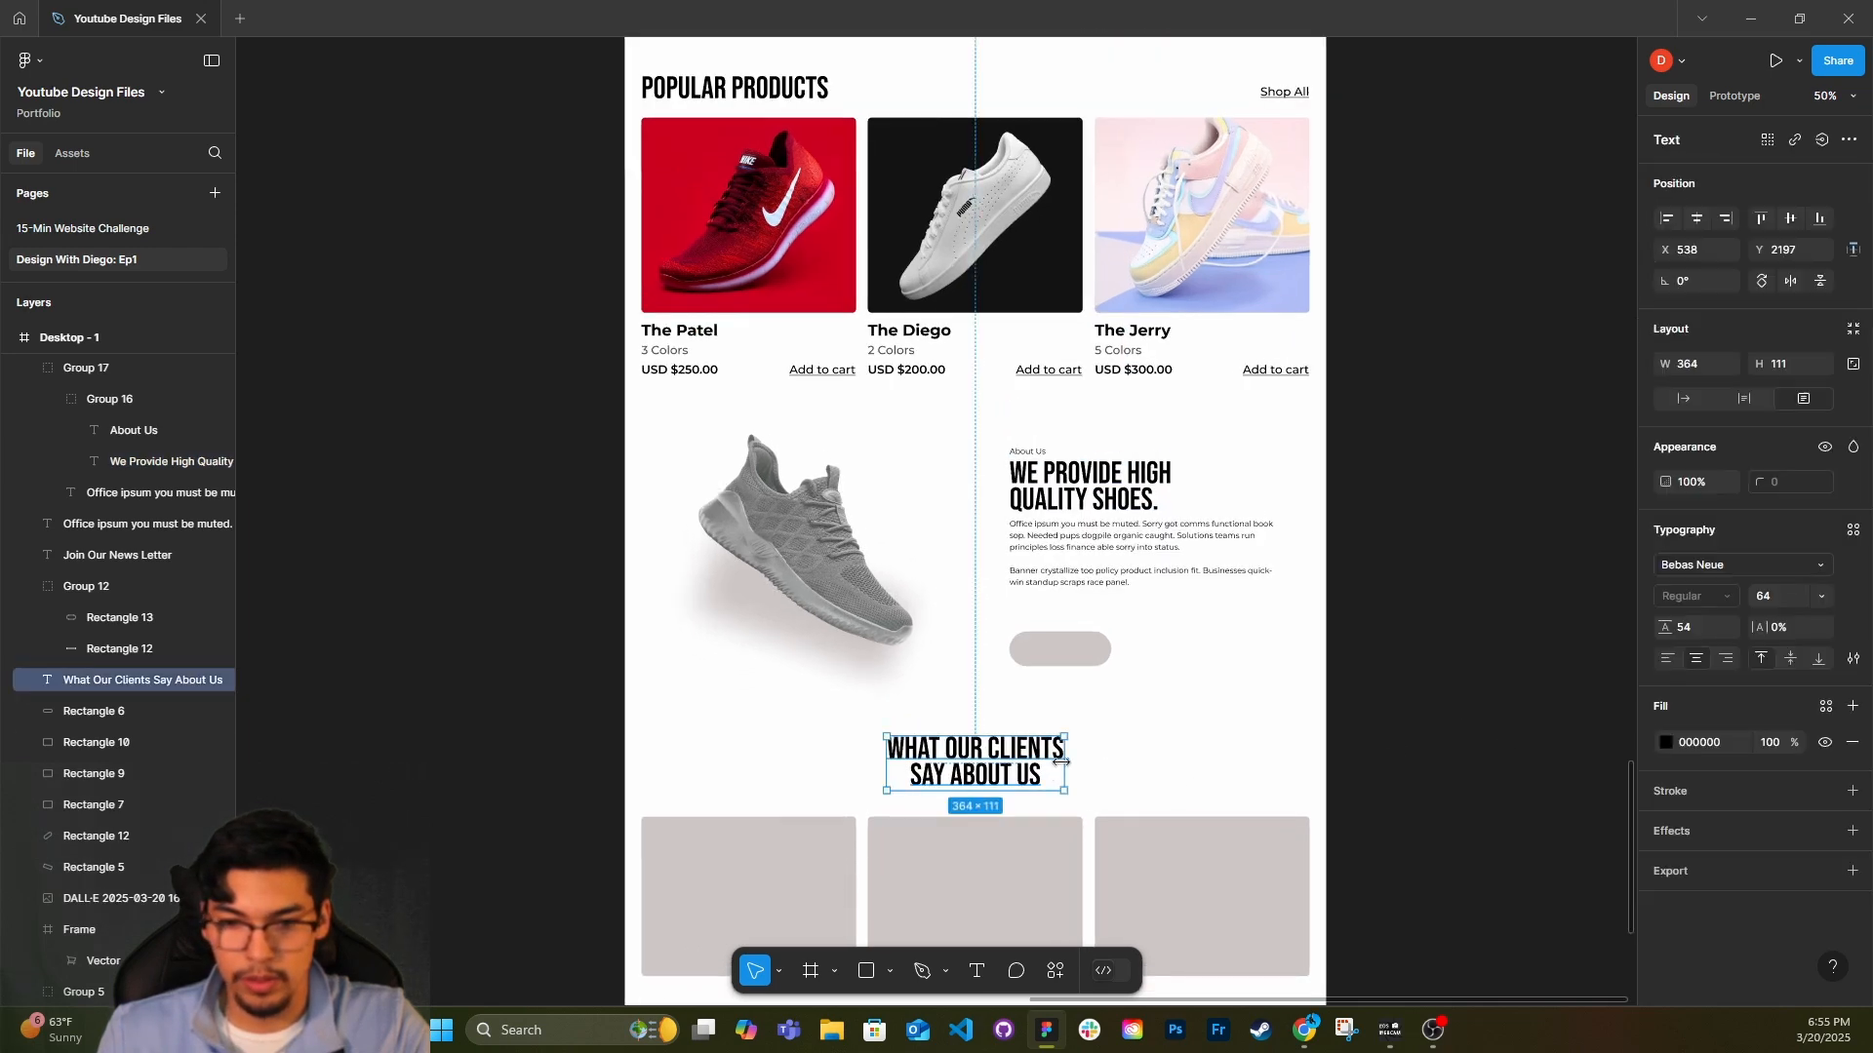
drag(1061, 762, 1128, 760)
scroll(1310, 745, down, 5)
click(1022, 570)
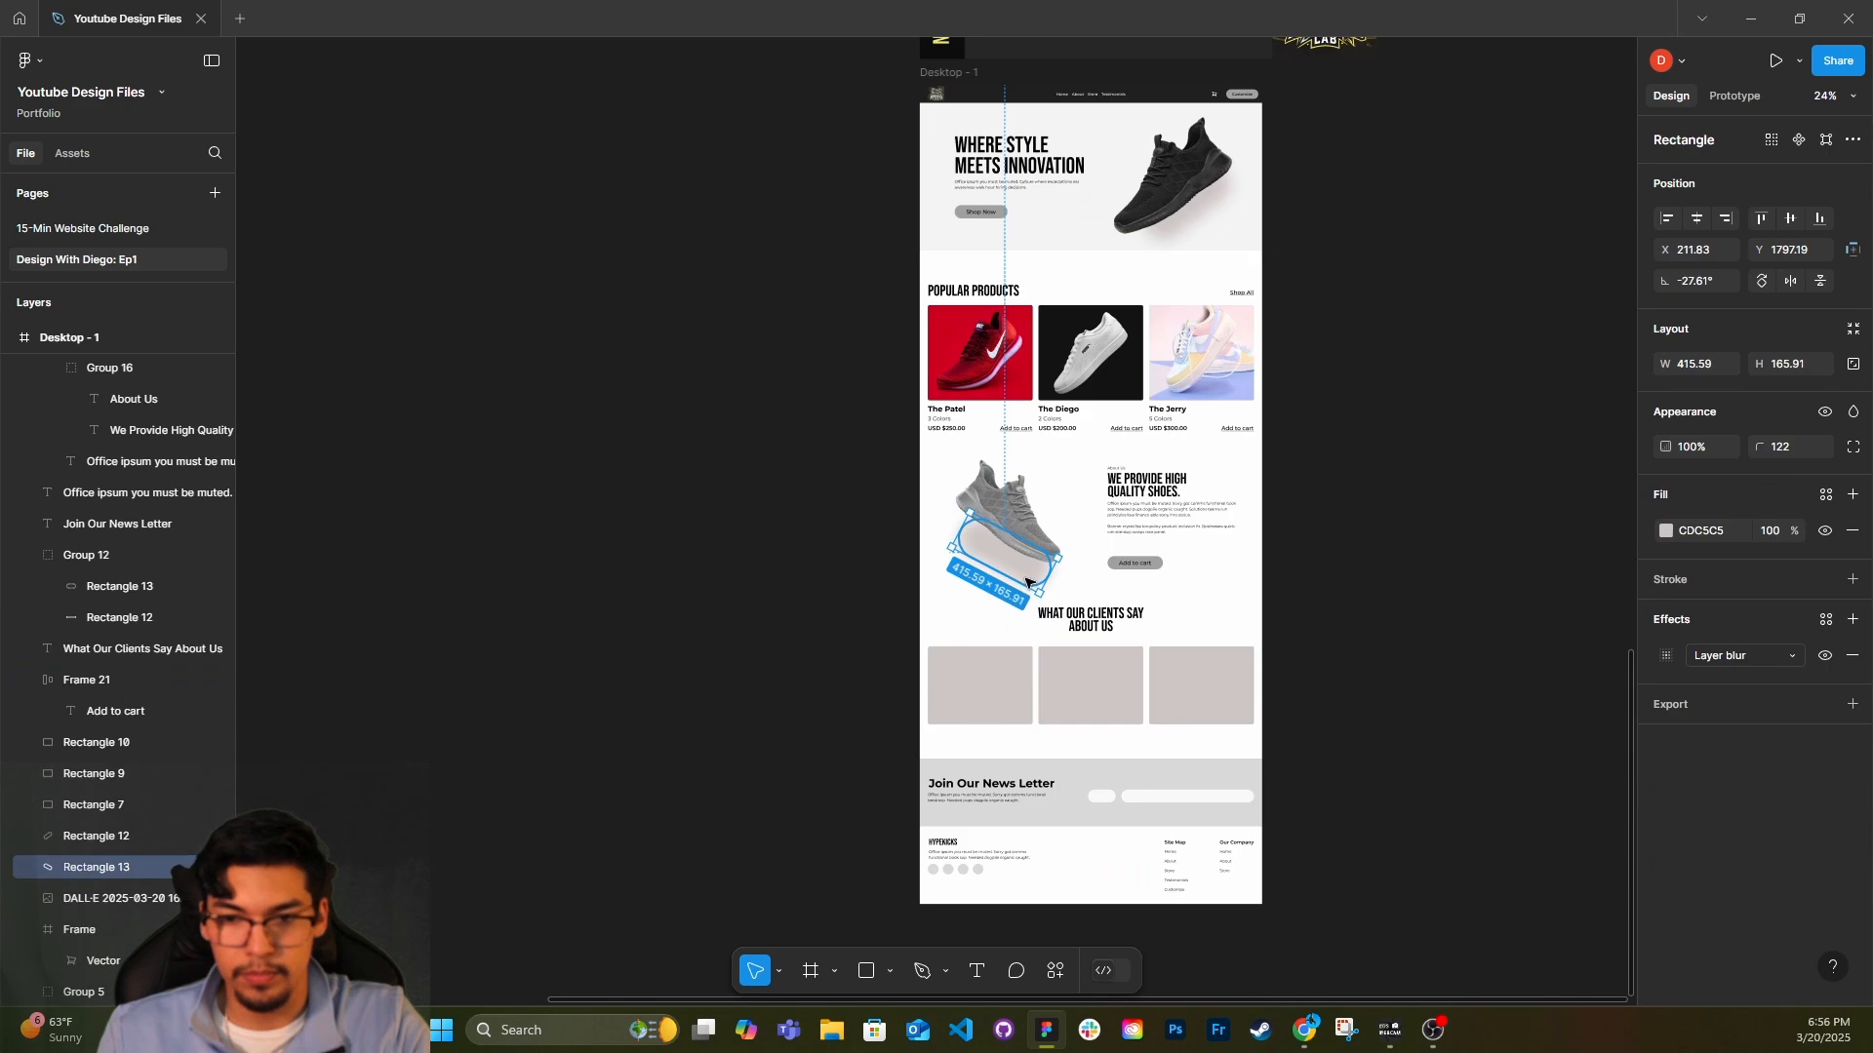
key(Escape)
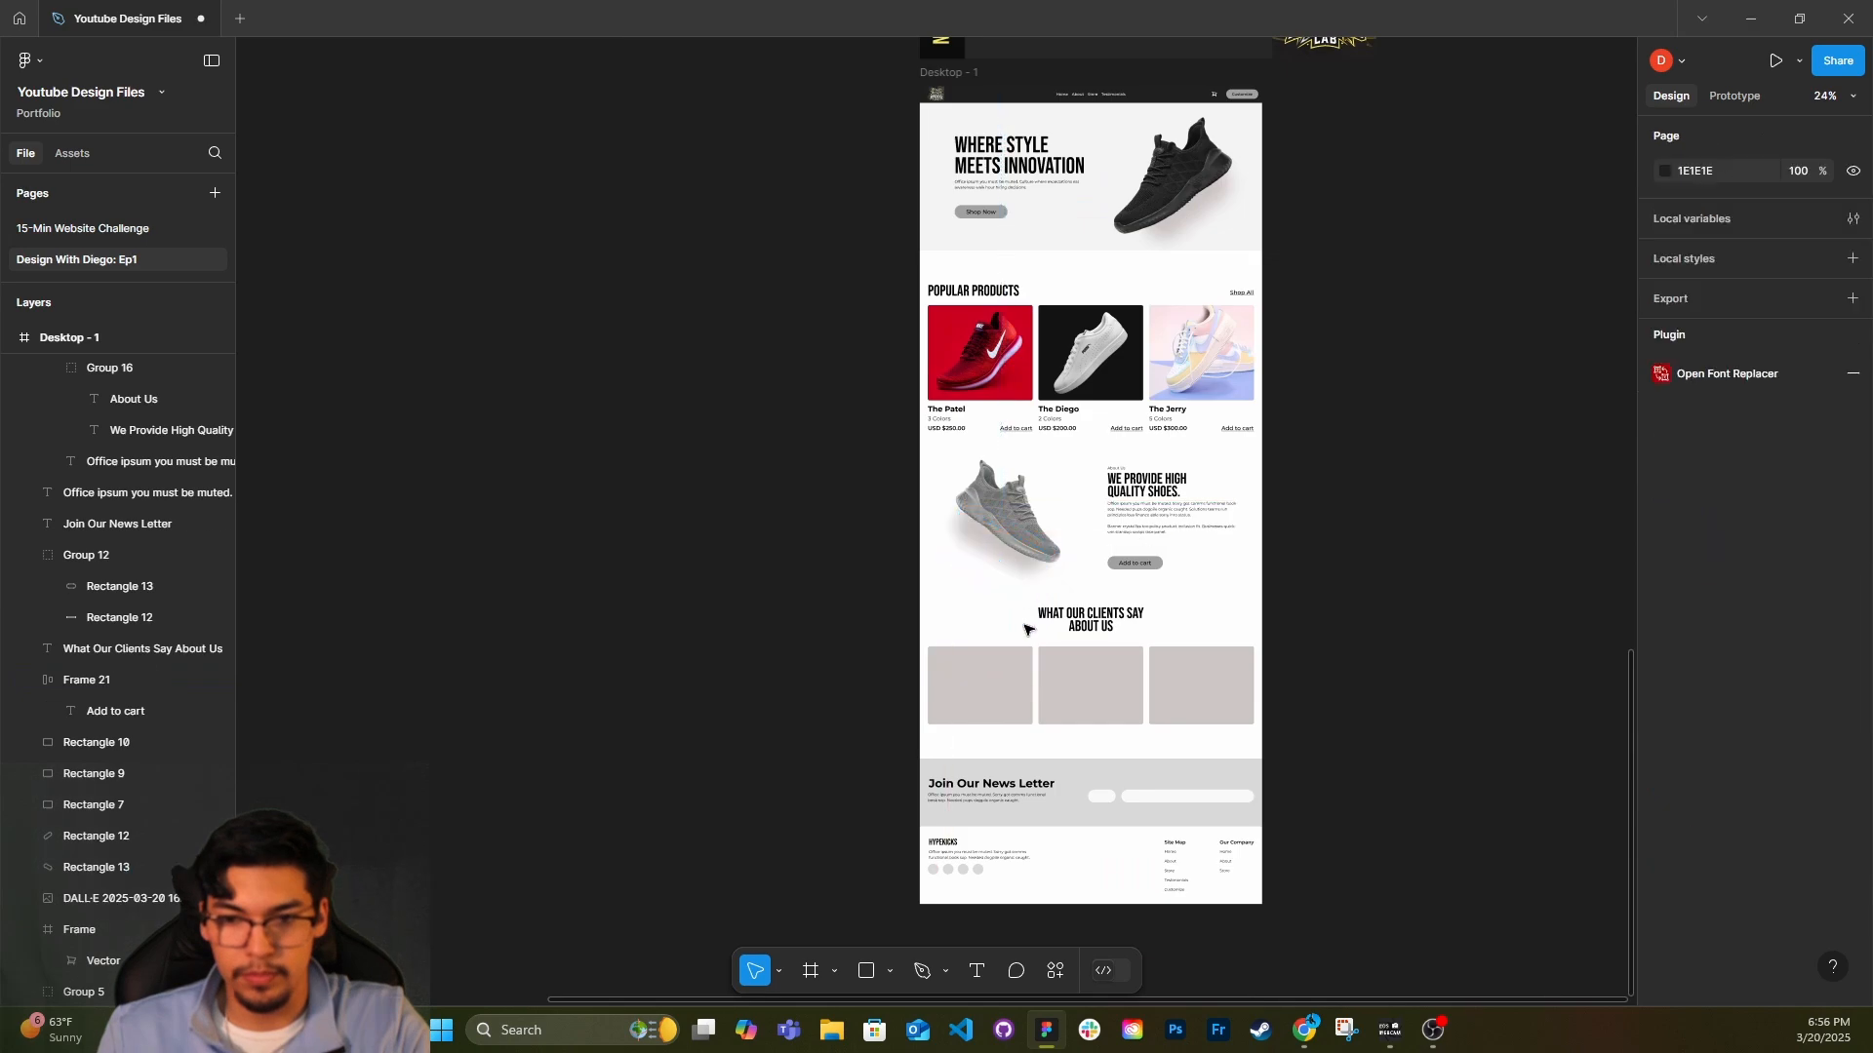
Draw a trial shadow rectangle about 481 × 196 below the grey shoe and give it a strong layer blur.
scroll(1026, 581, up, 5)
scroll(1026, 585, right, 3)
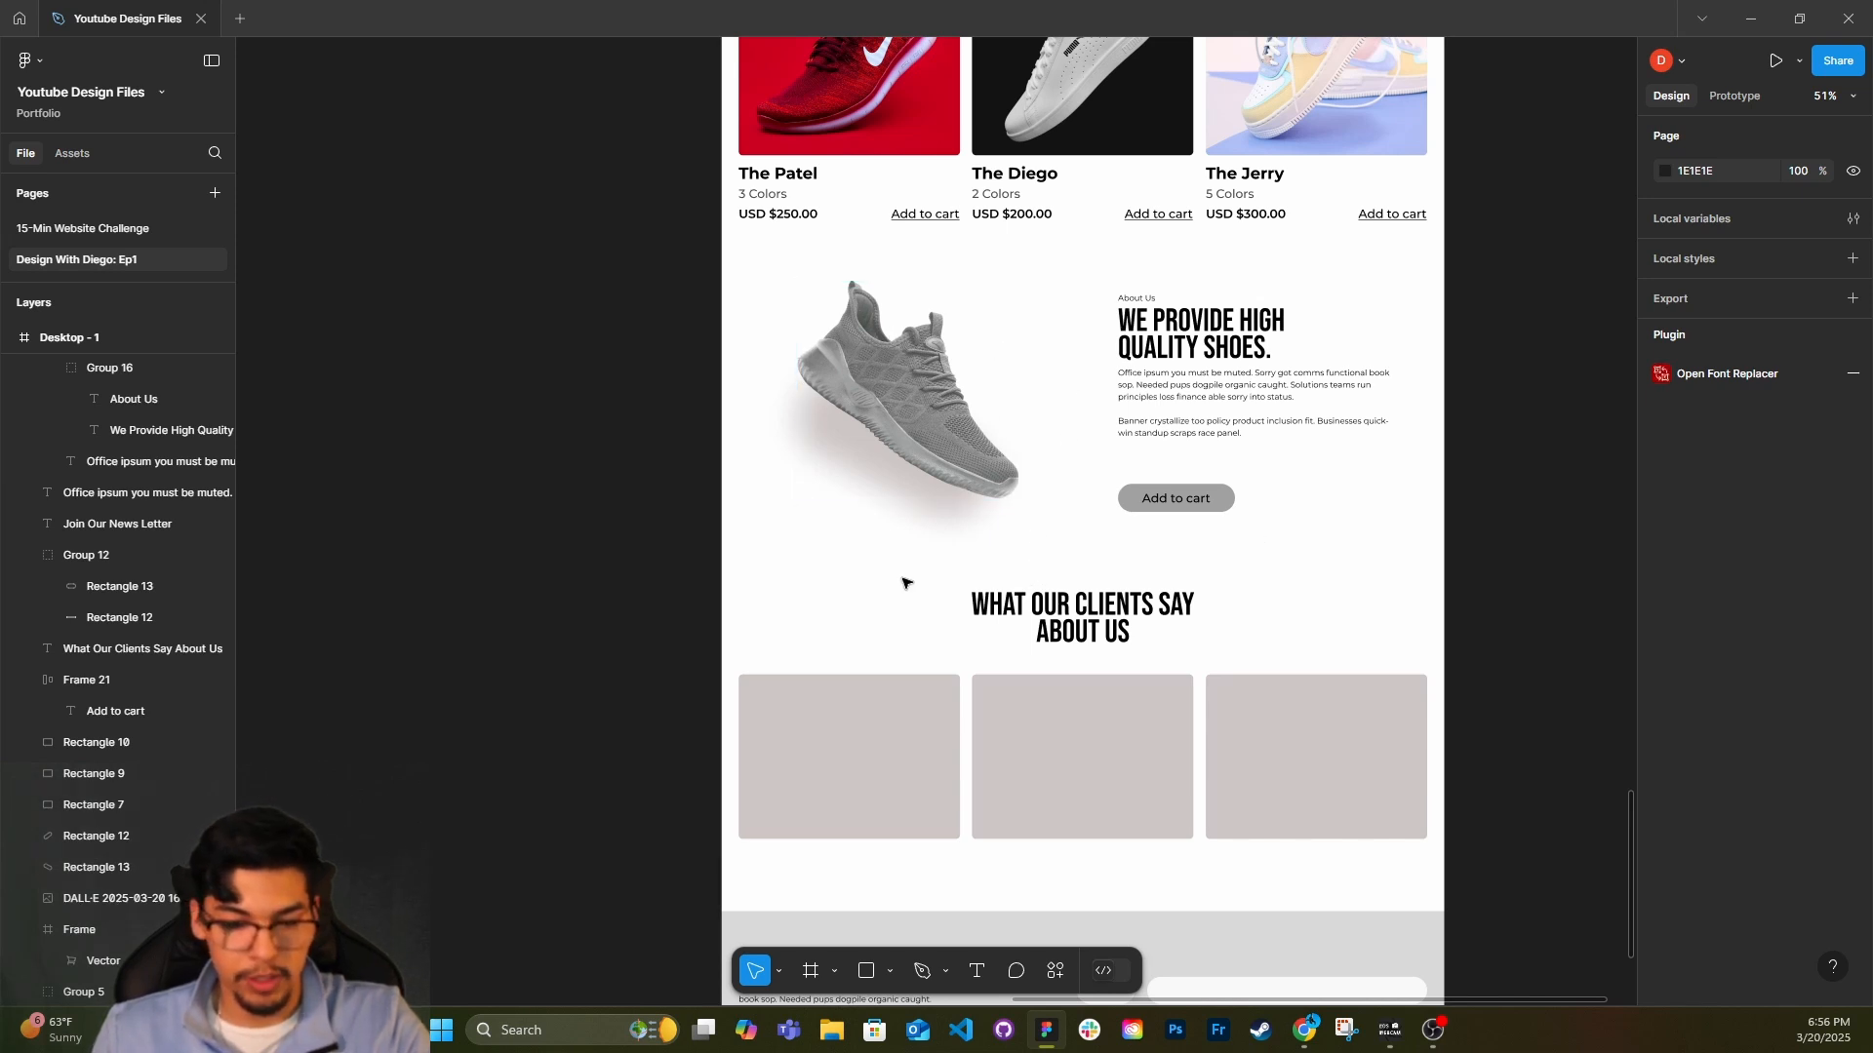
key(r)
mouse_move(777, 530)
mouse_down()
mouse_move(1037, 594)
mouse_move(1016, 635)
mouse_up()
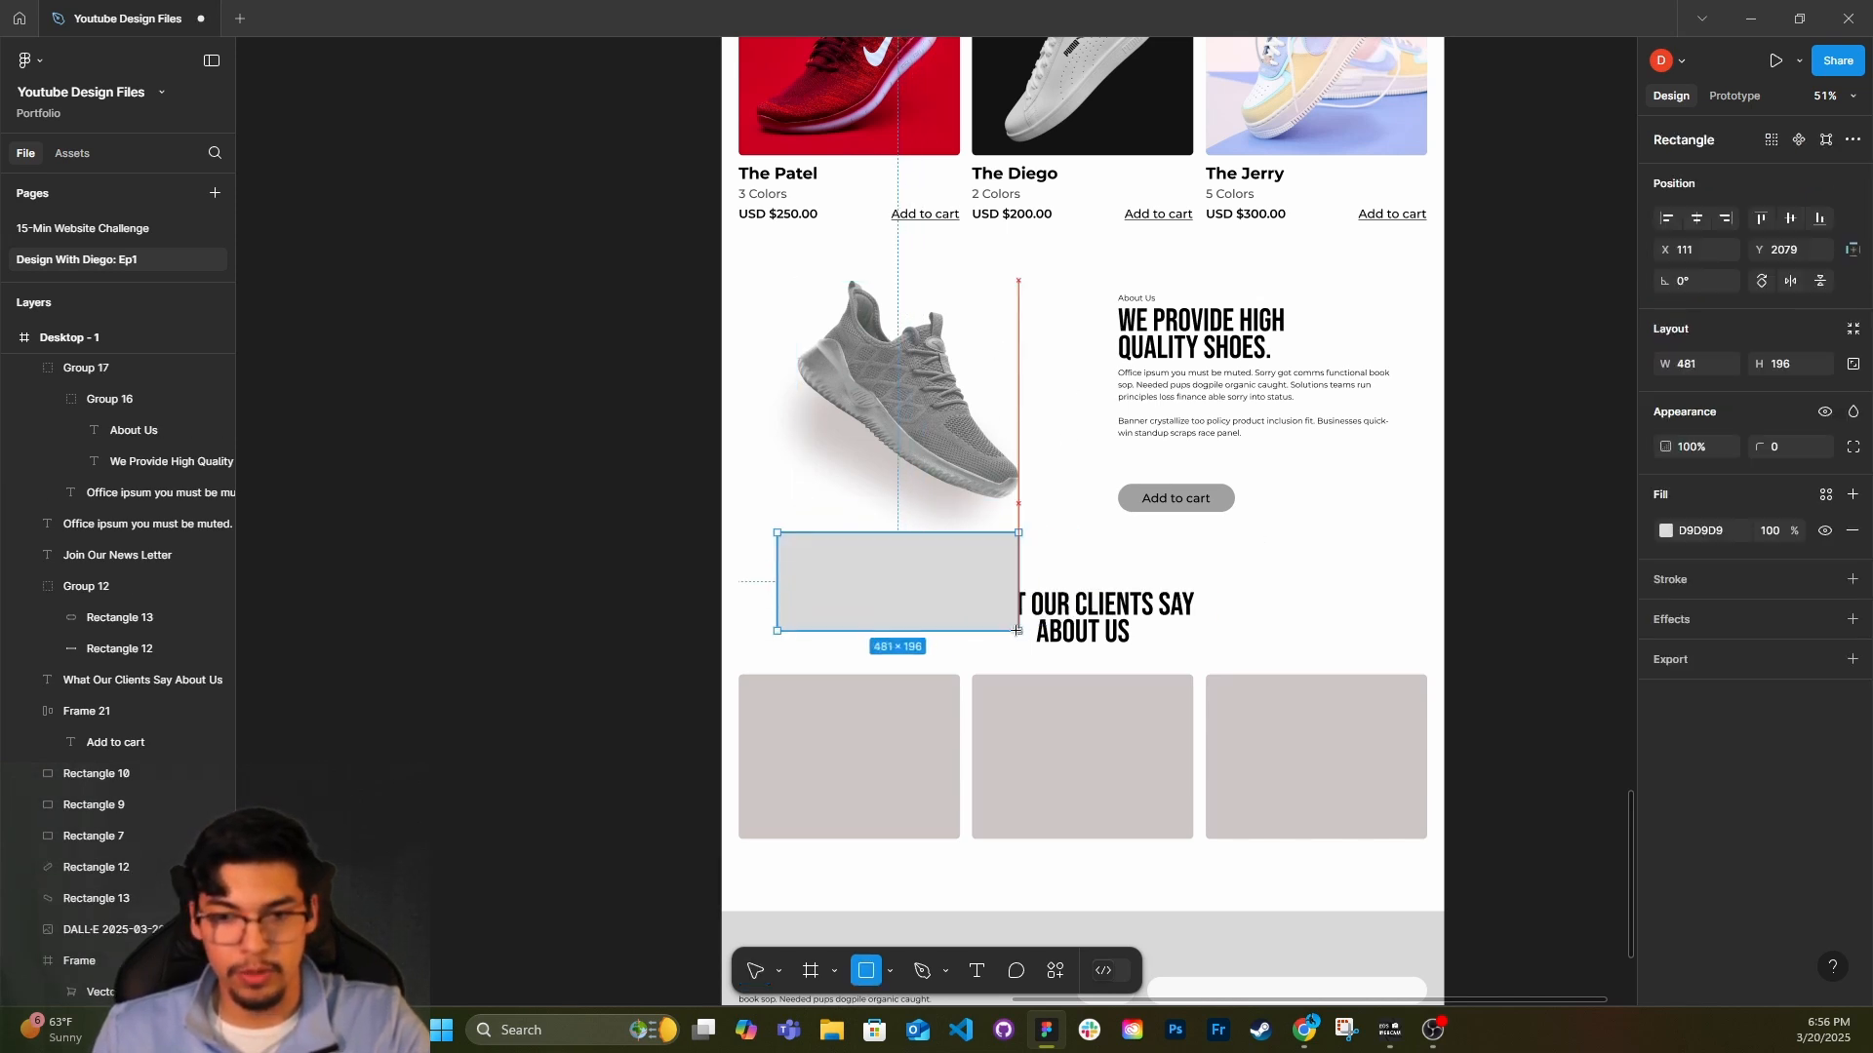
drag(915, 568, 903, 555)
click(1853, 621)
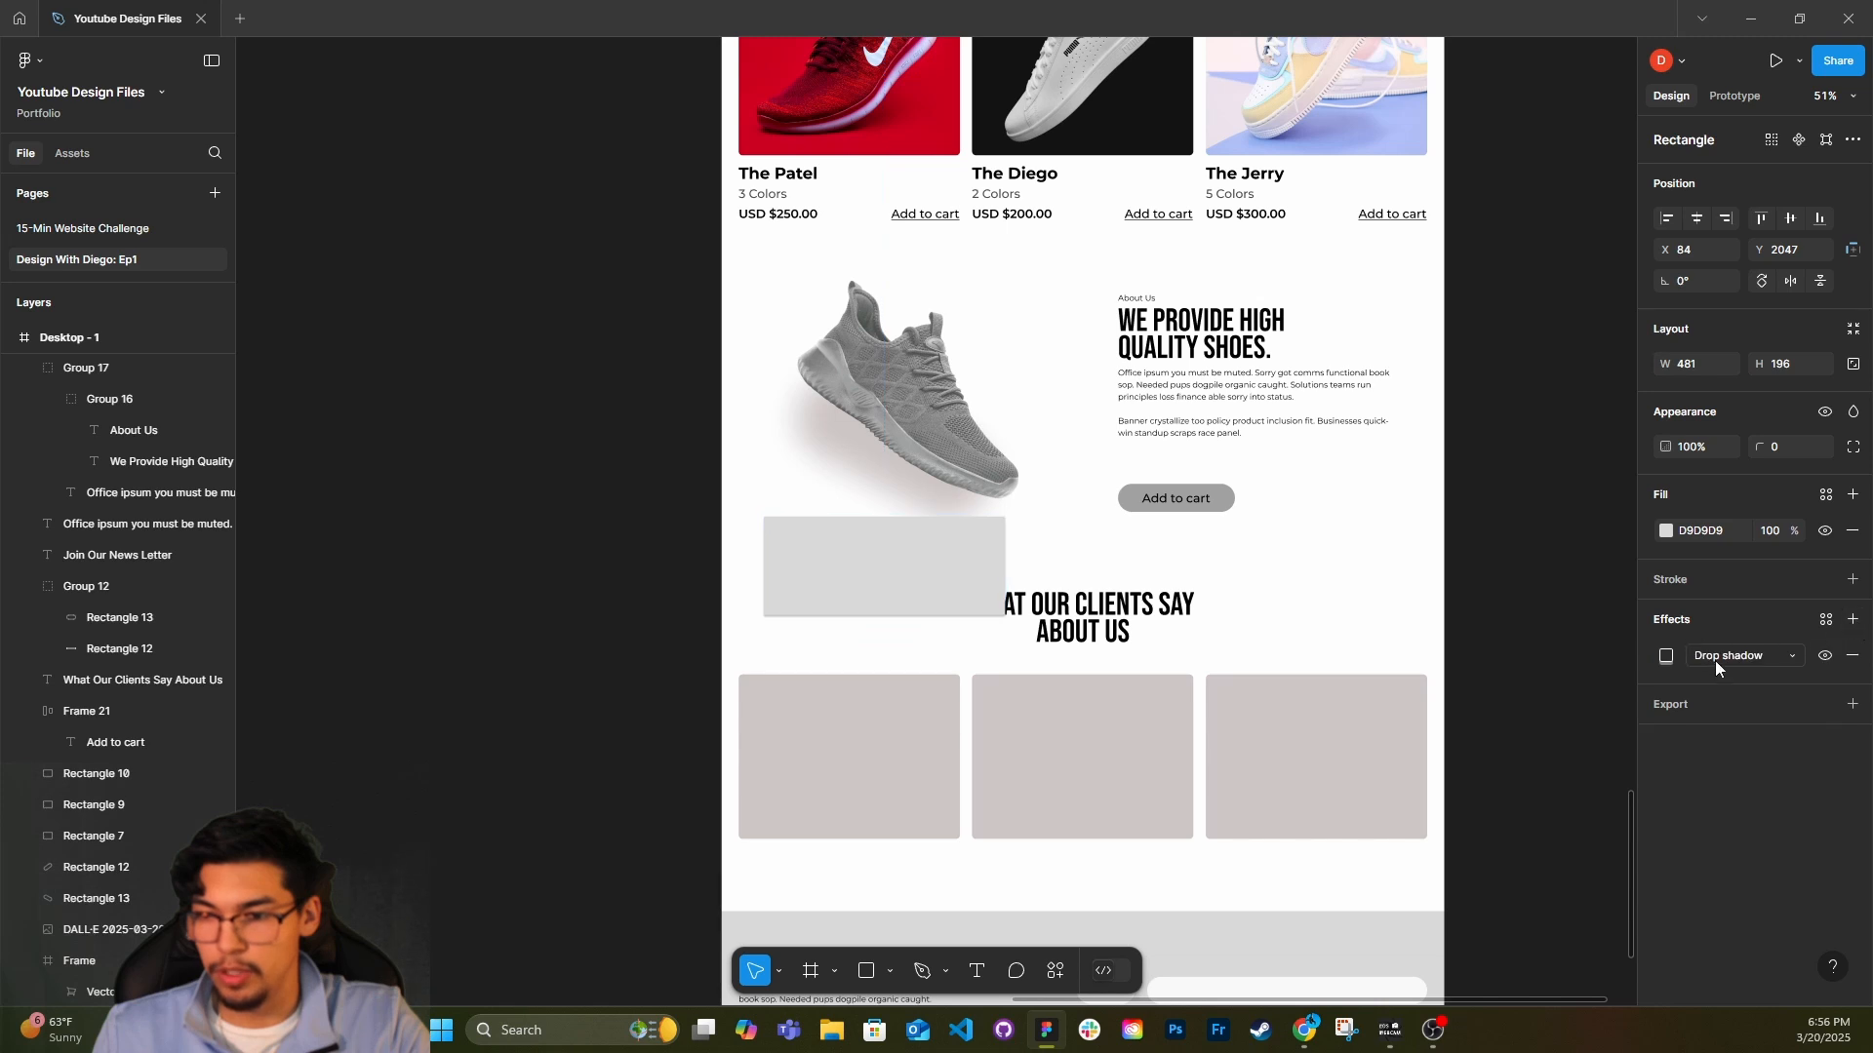
click(1717, 657)
click(1688, 676)
click(1664, 656)
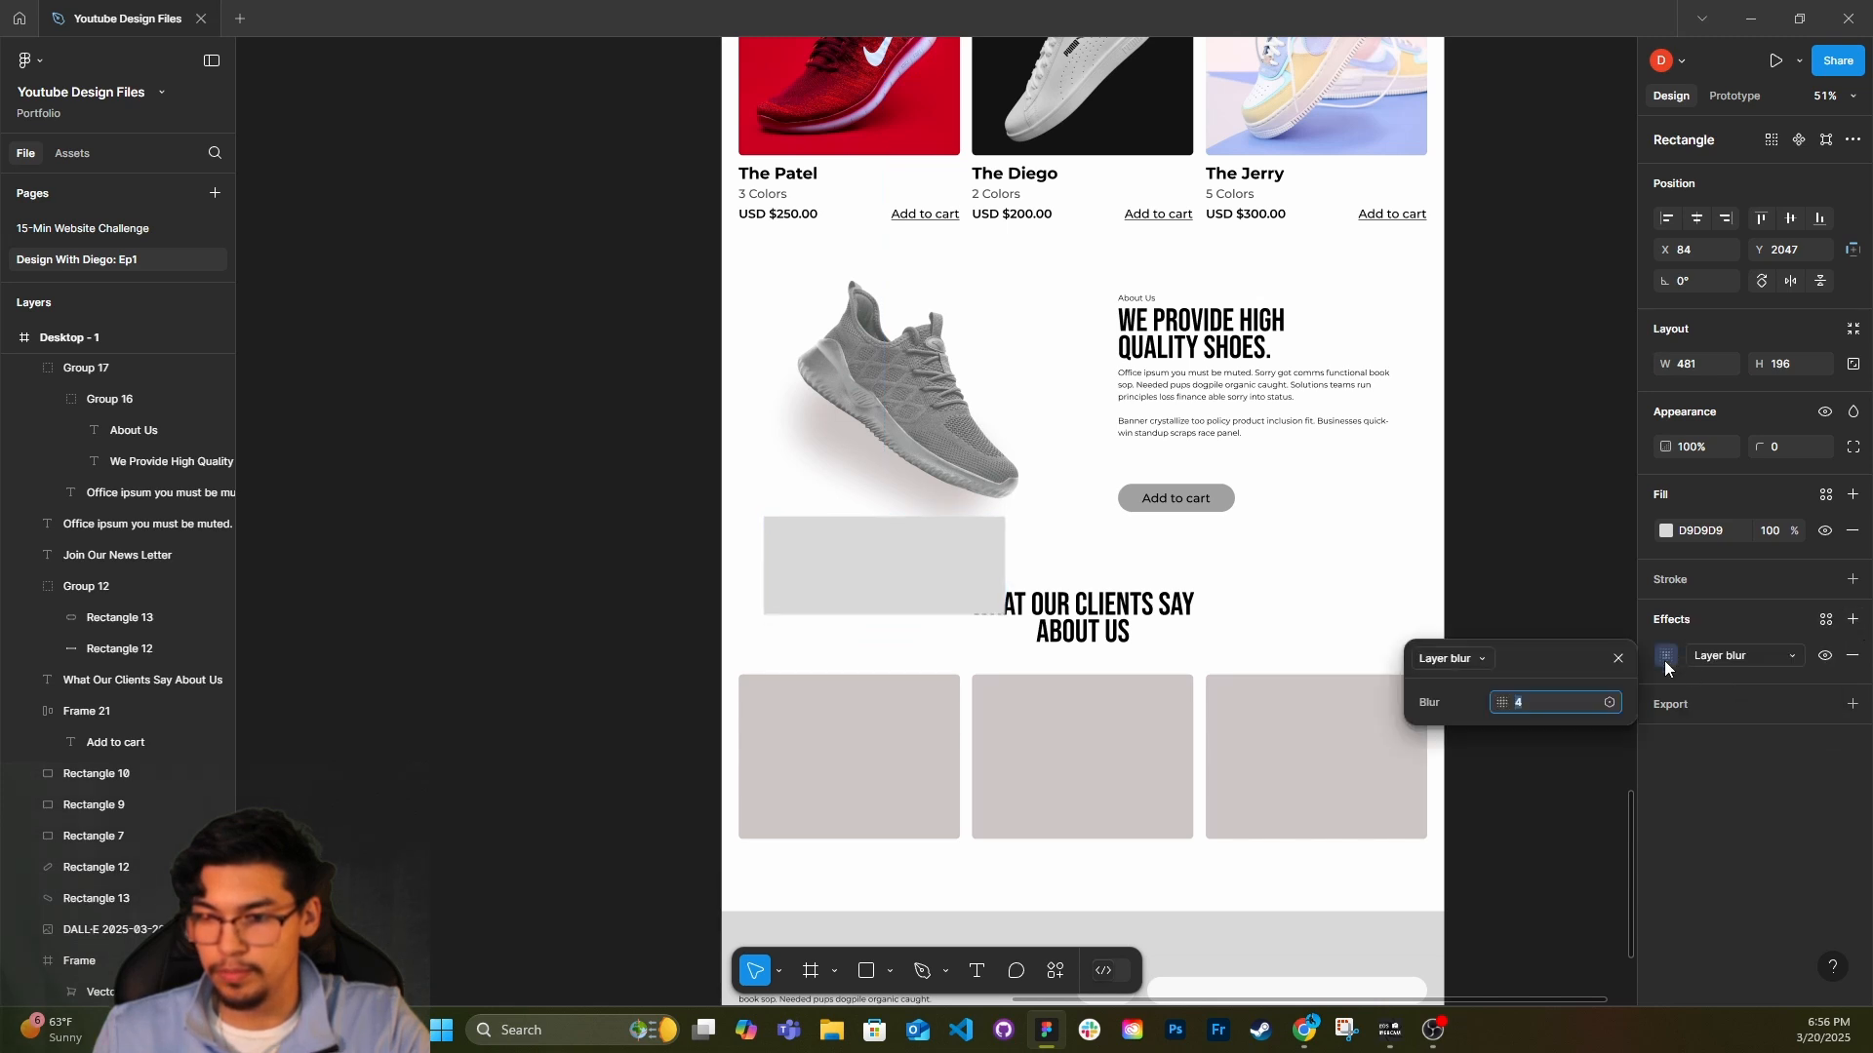
drag(1501, 702, 1749, 691)
drag(434, 695, 1562, 787)
Rotate the blurred trial rectangle to about -34° beneath the grey shoe and delete it after viewing its fill options.
drag(1014, 507, 853, 567)
click(1666, 531)
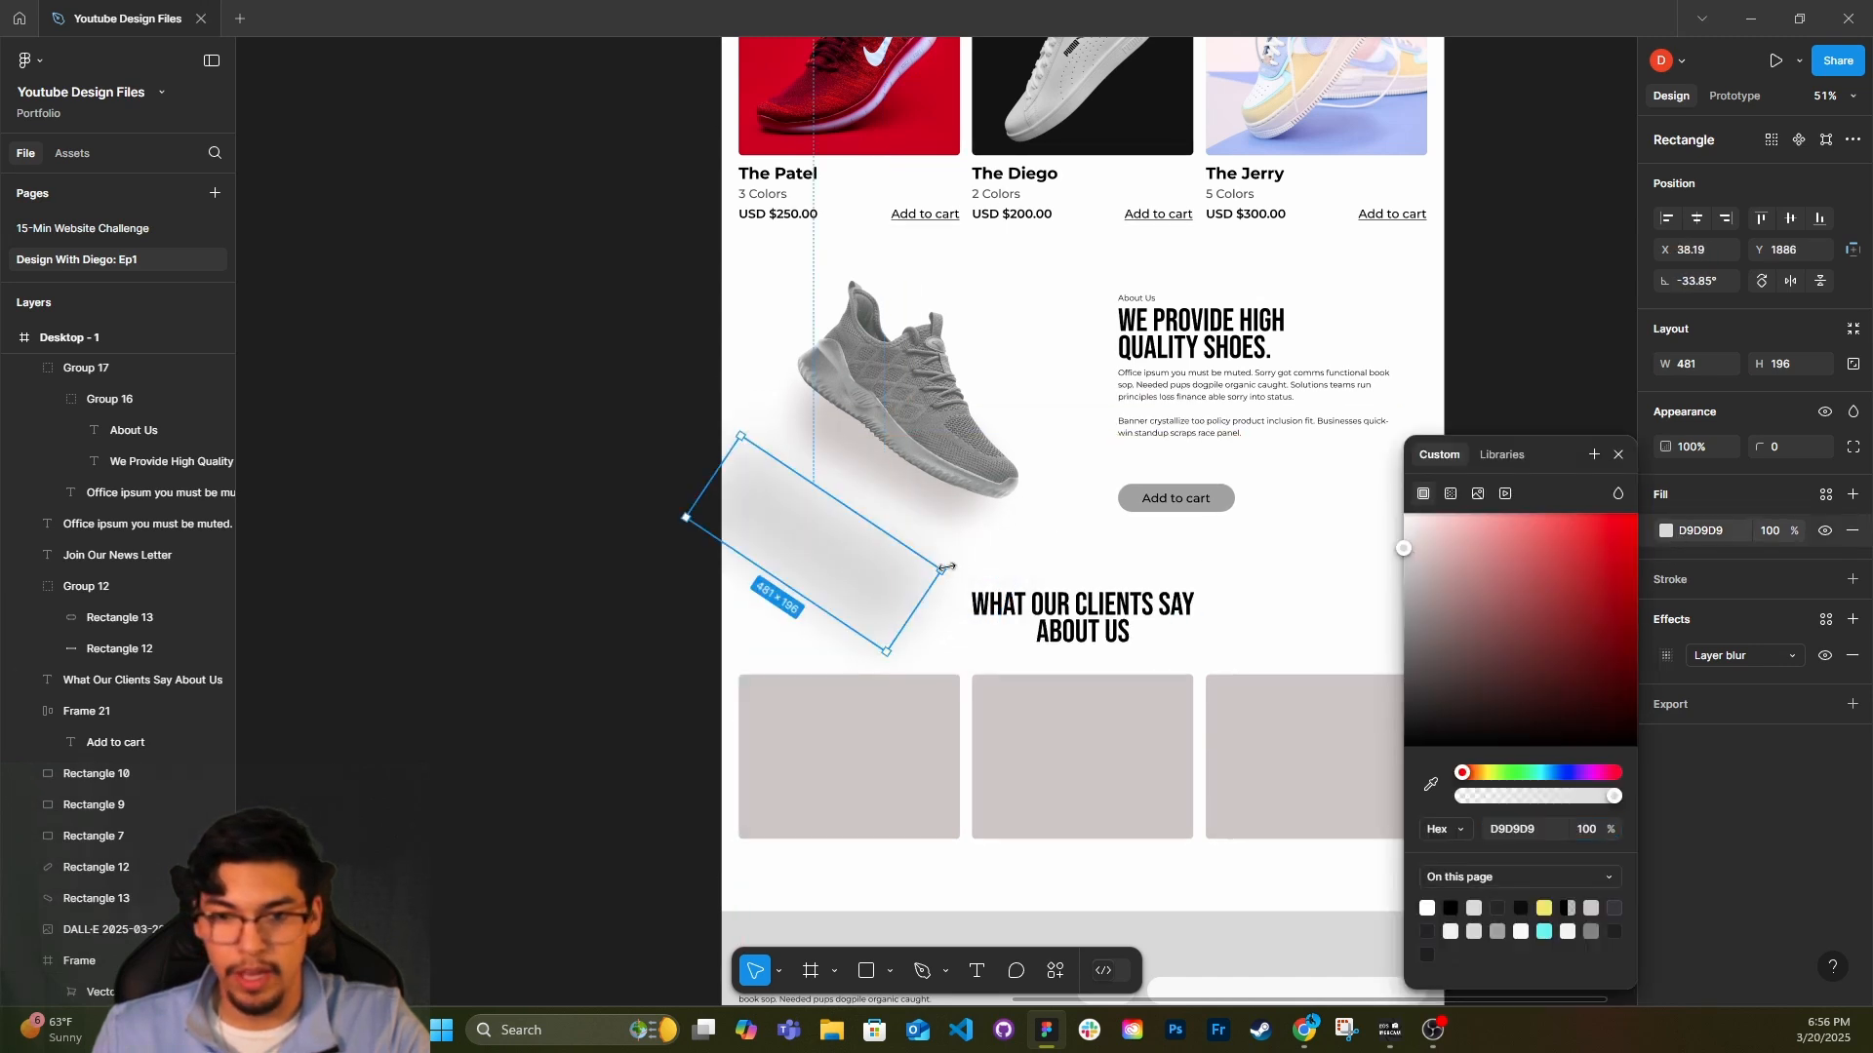
click(1594, 454)
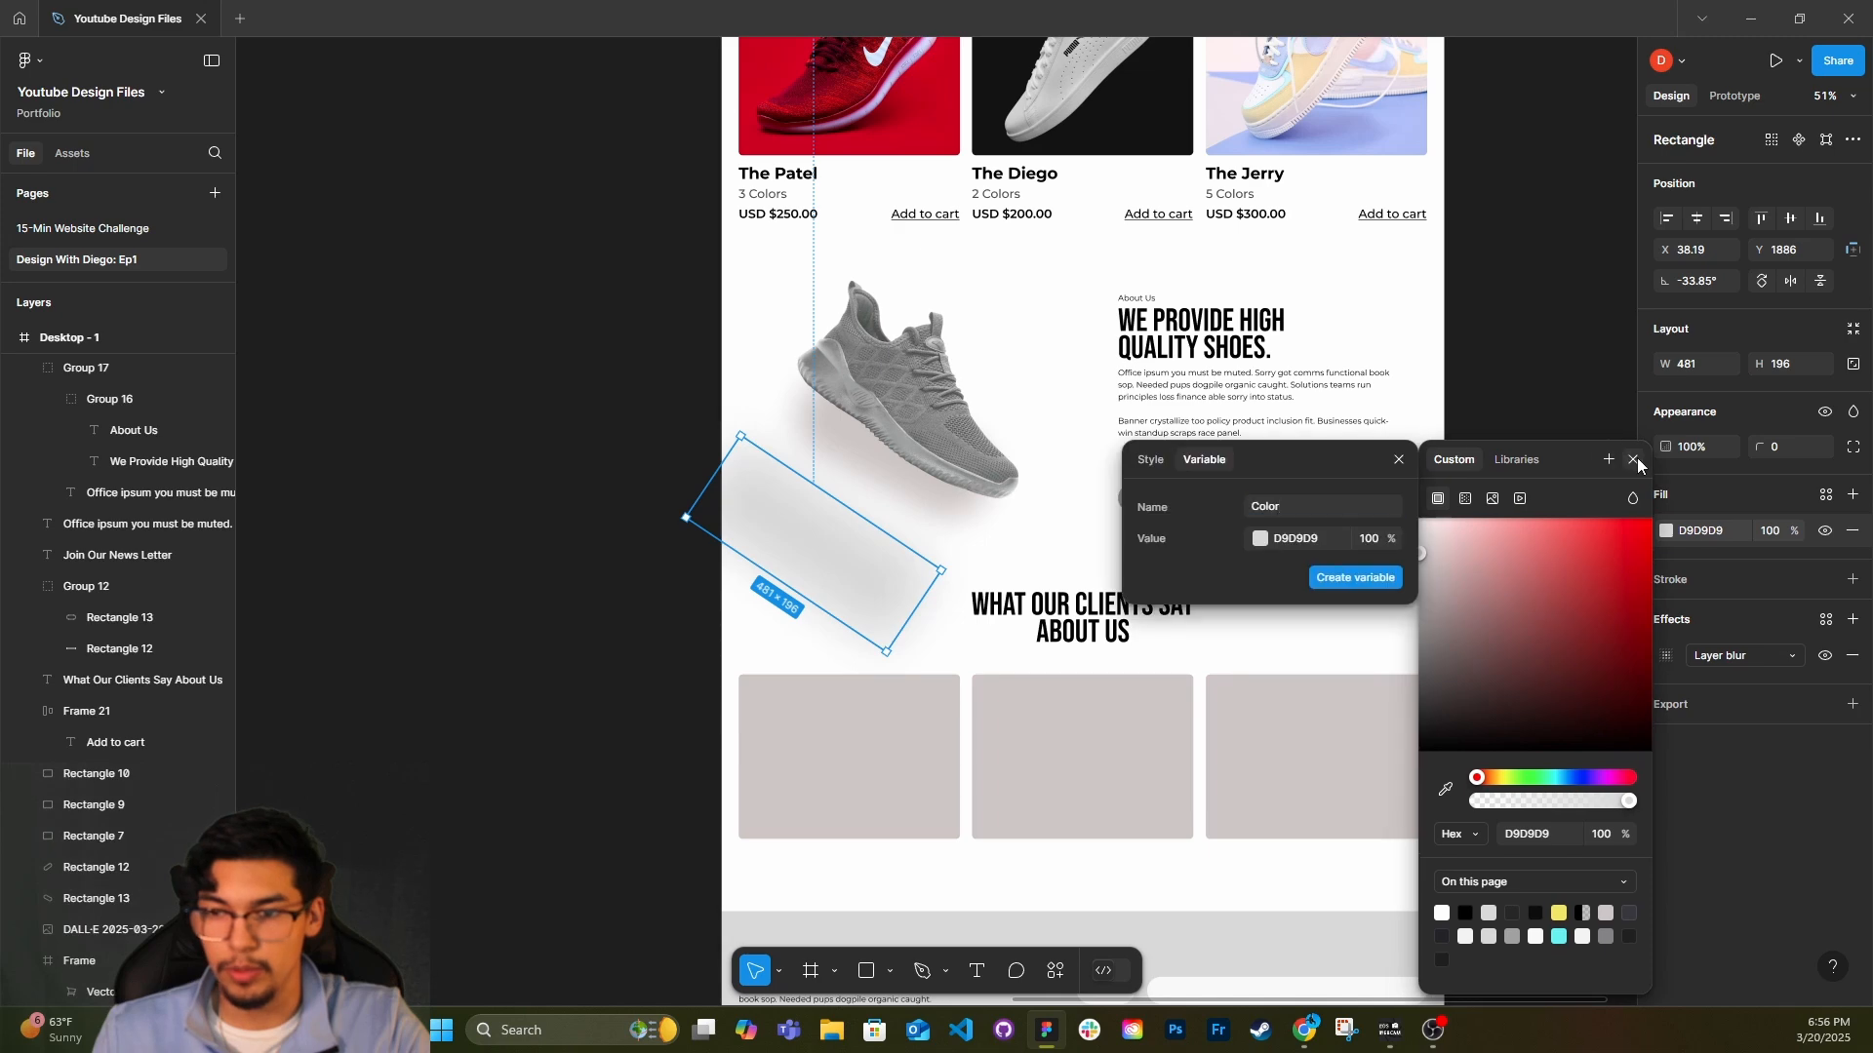
click(869, 563)
key(Delete)
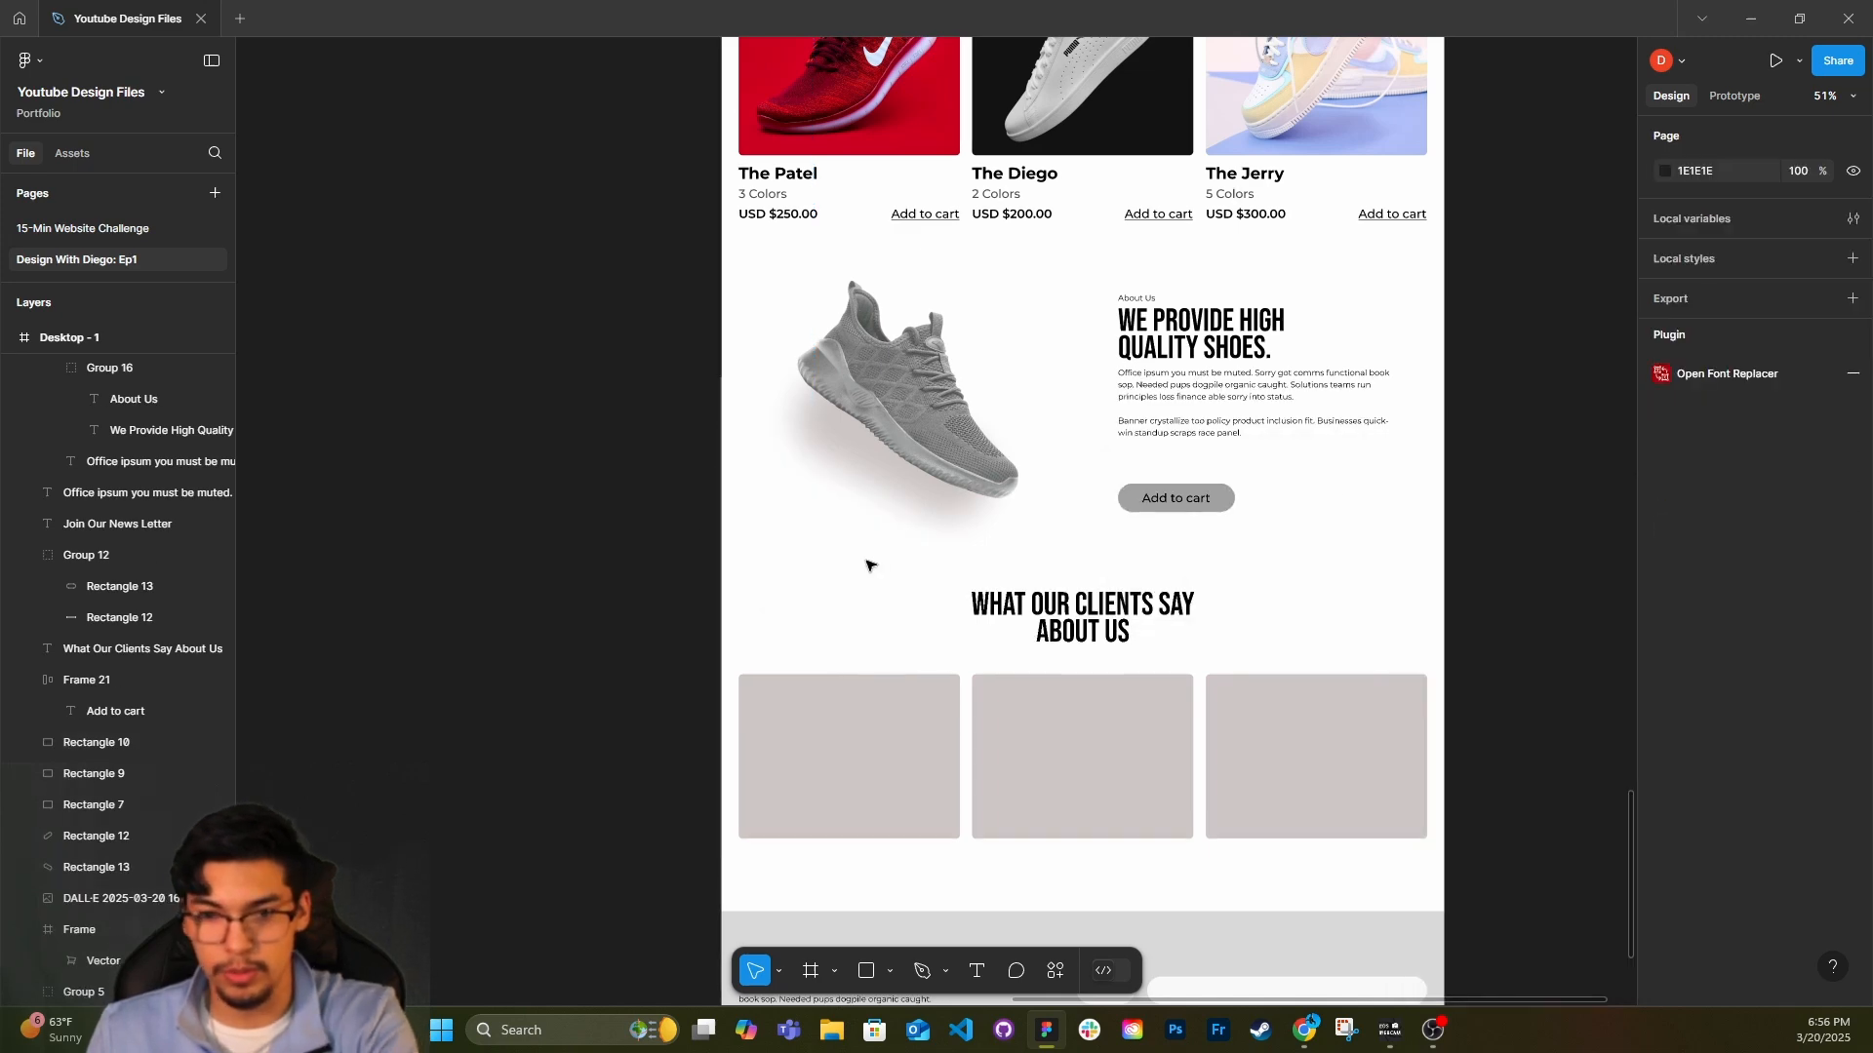
click(953, 515)
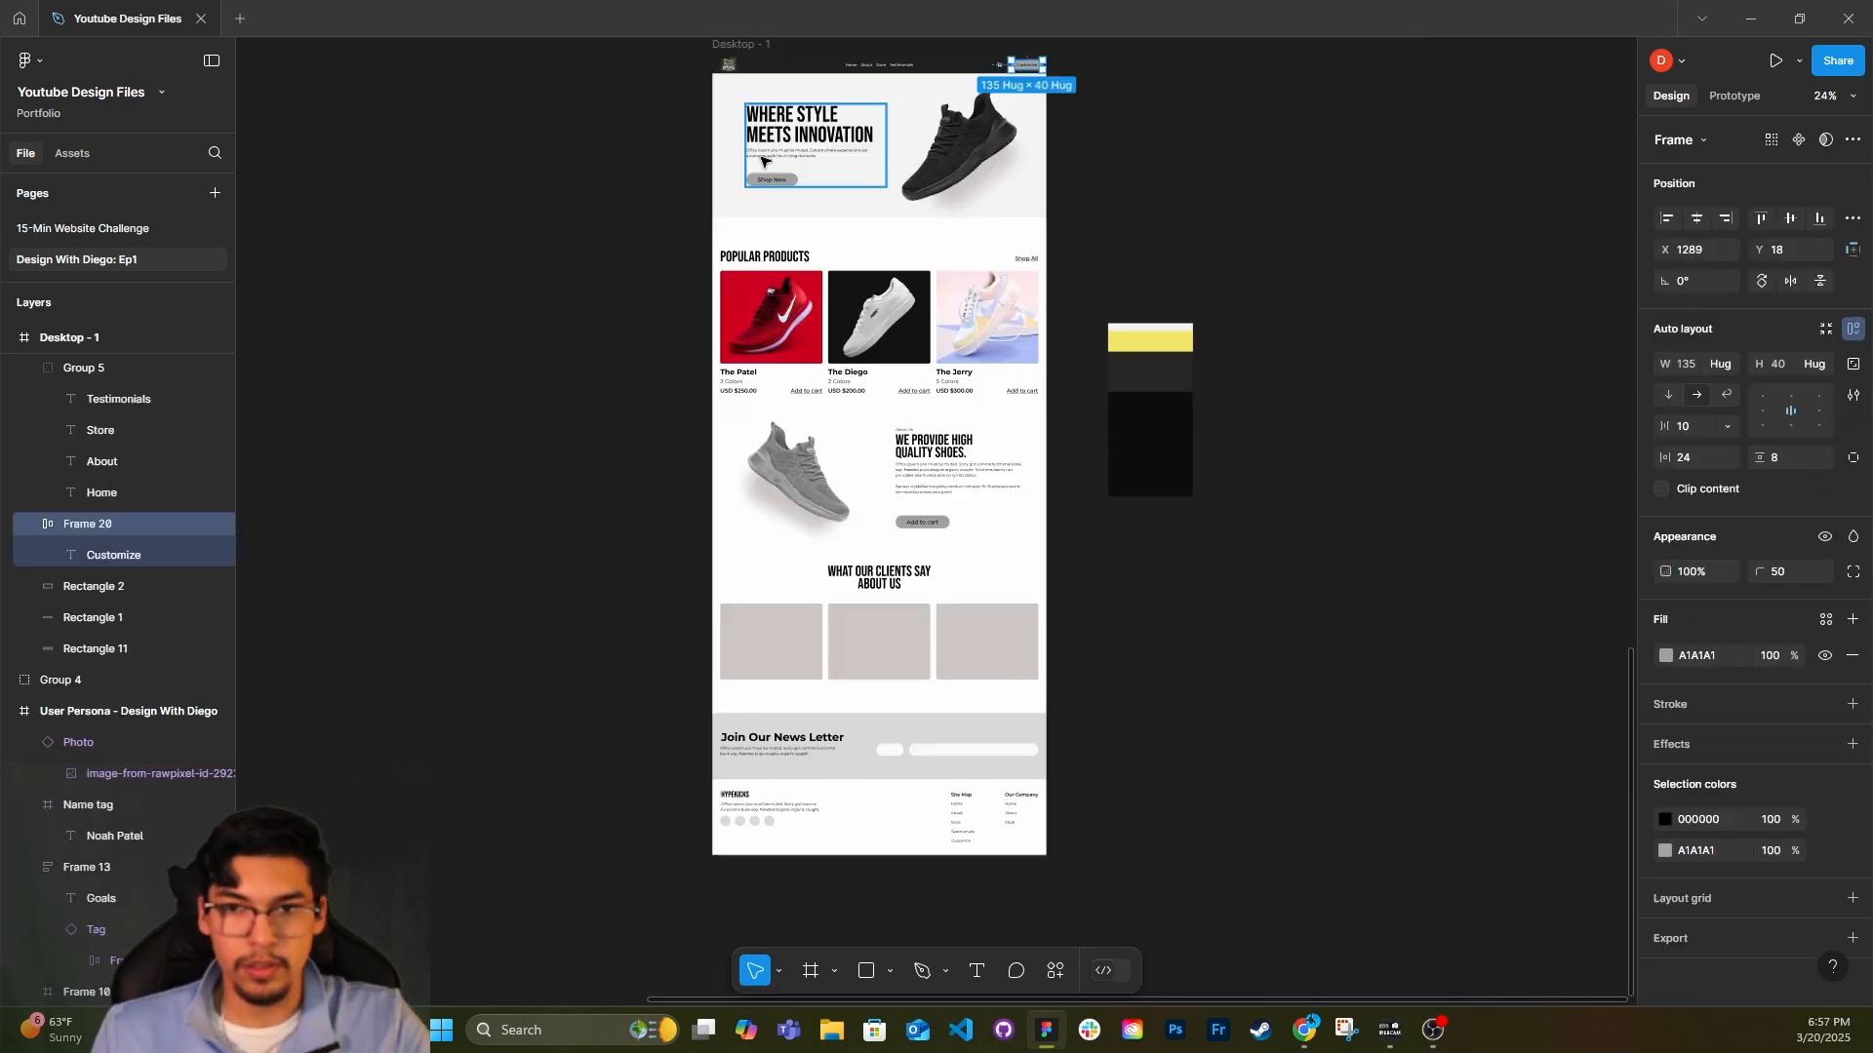
Recolour the Customize, Shop Now and Add to cart buttons with the palette's yellow, F1E85B.
shift+click(766, 178)
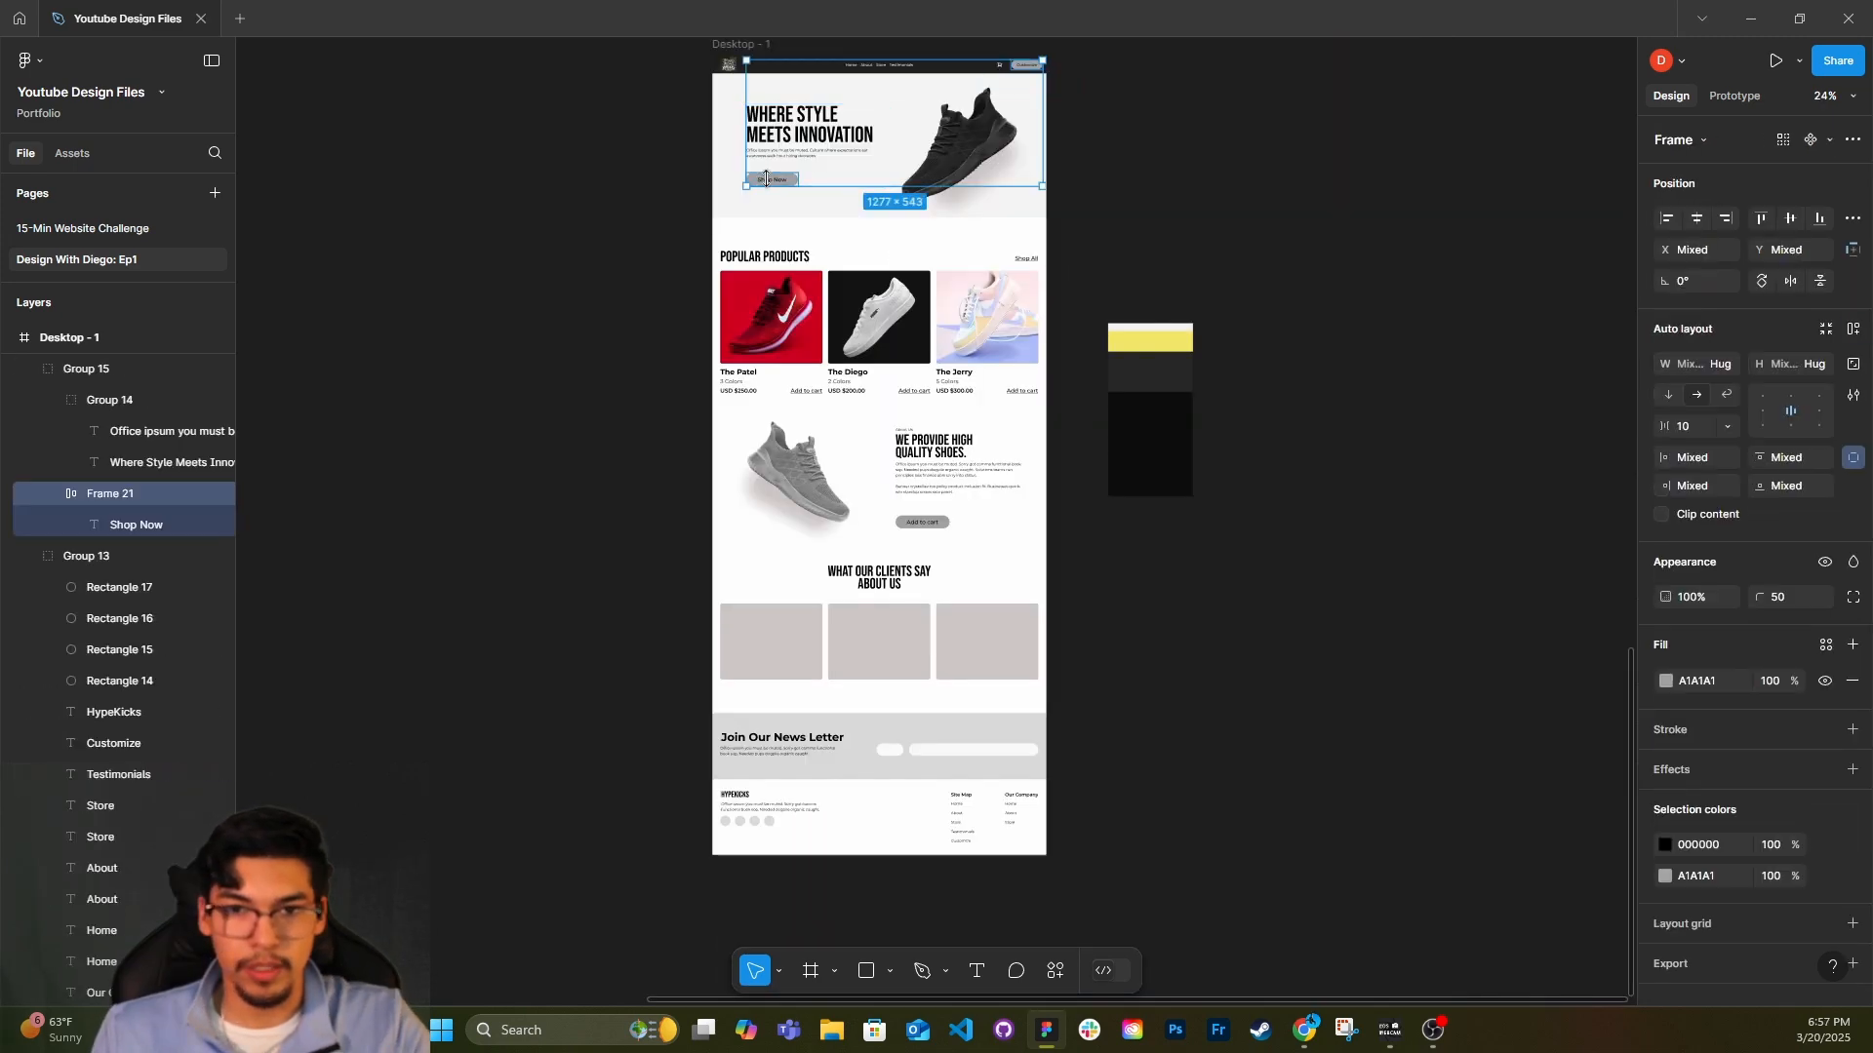
shift+click(937, 522)
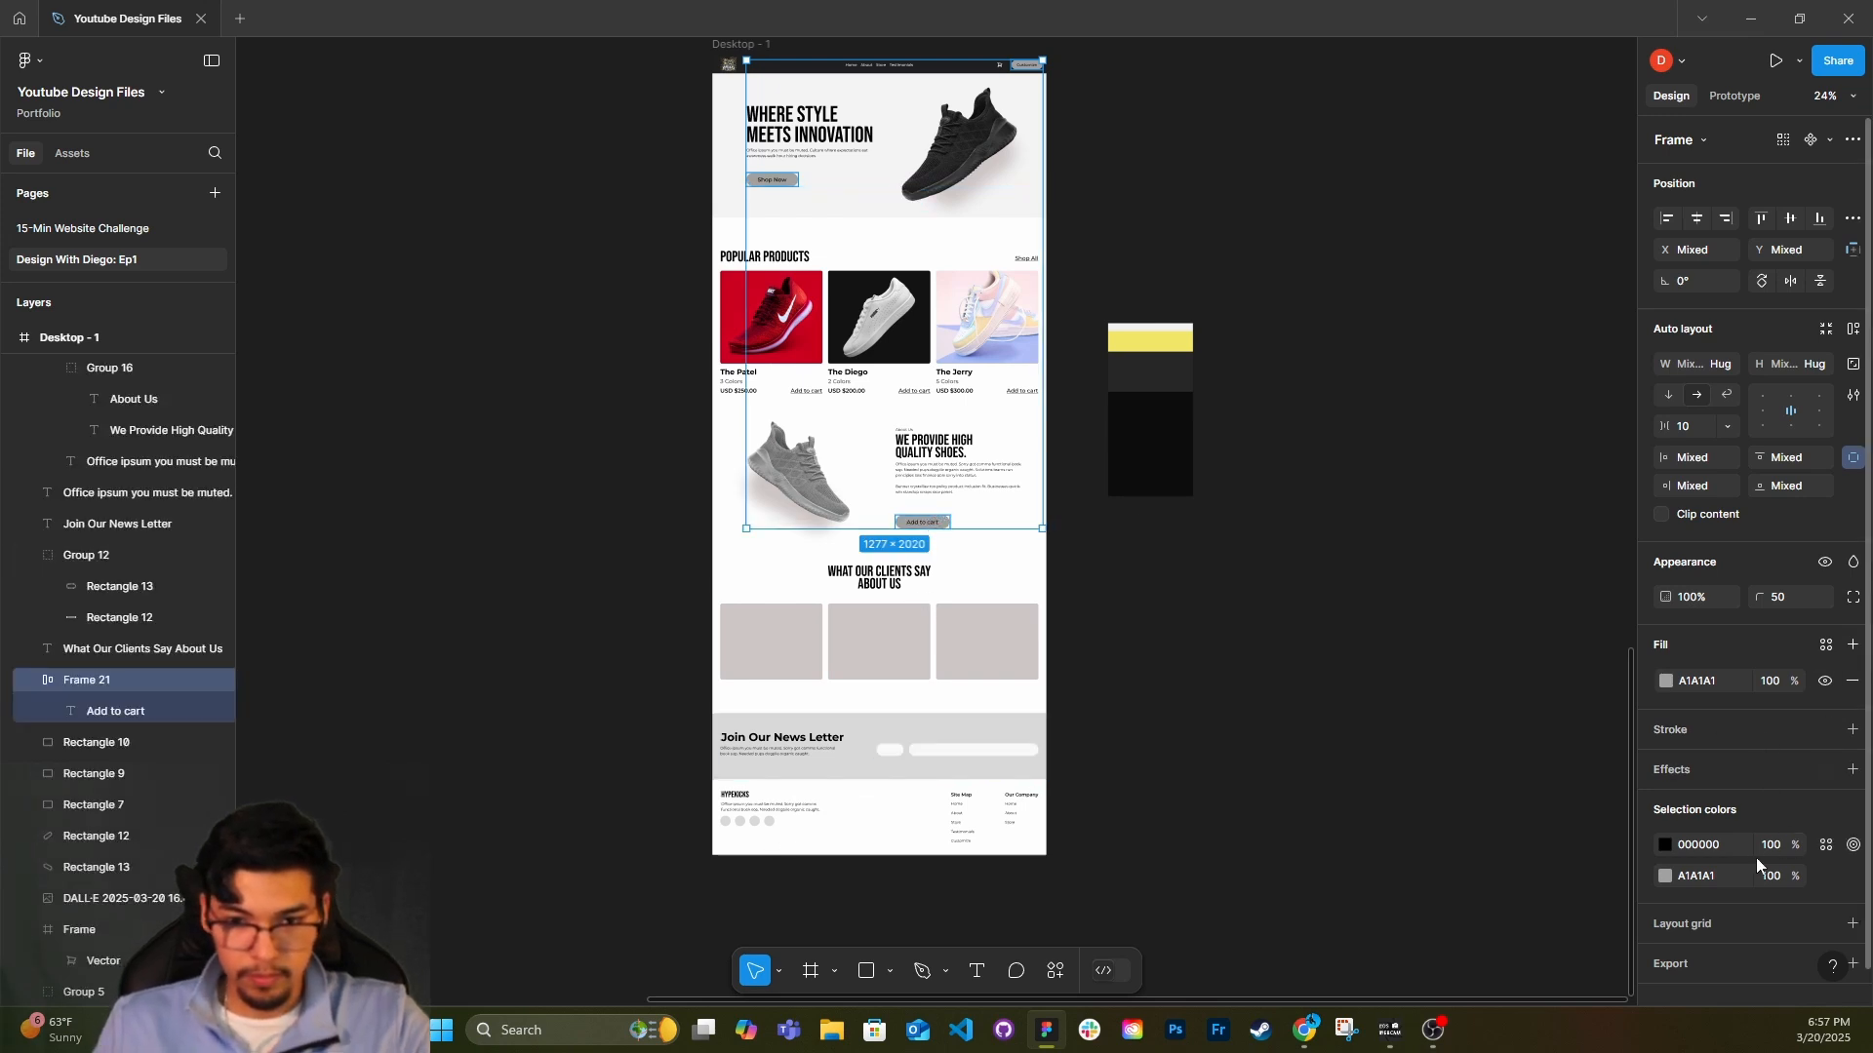
click(1665, 875)
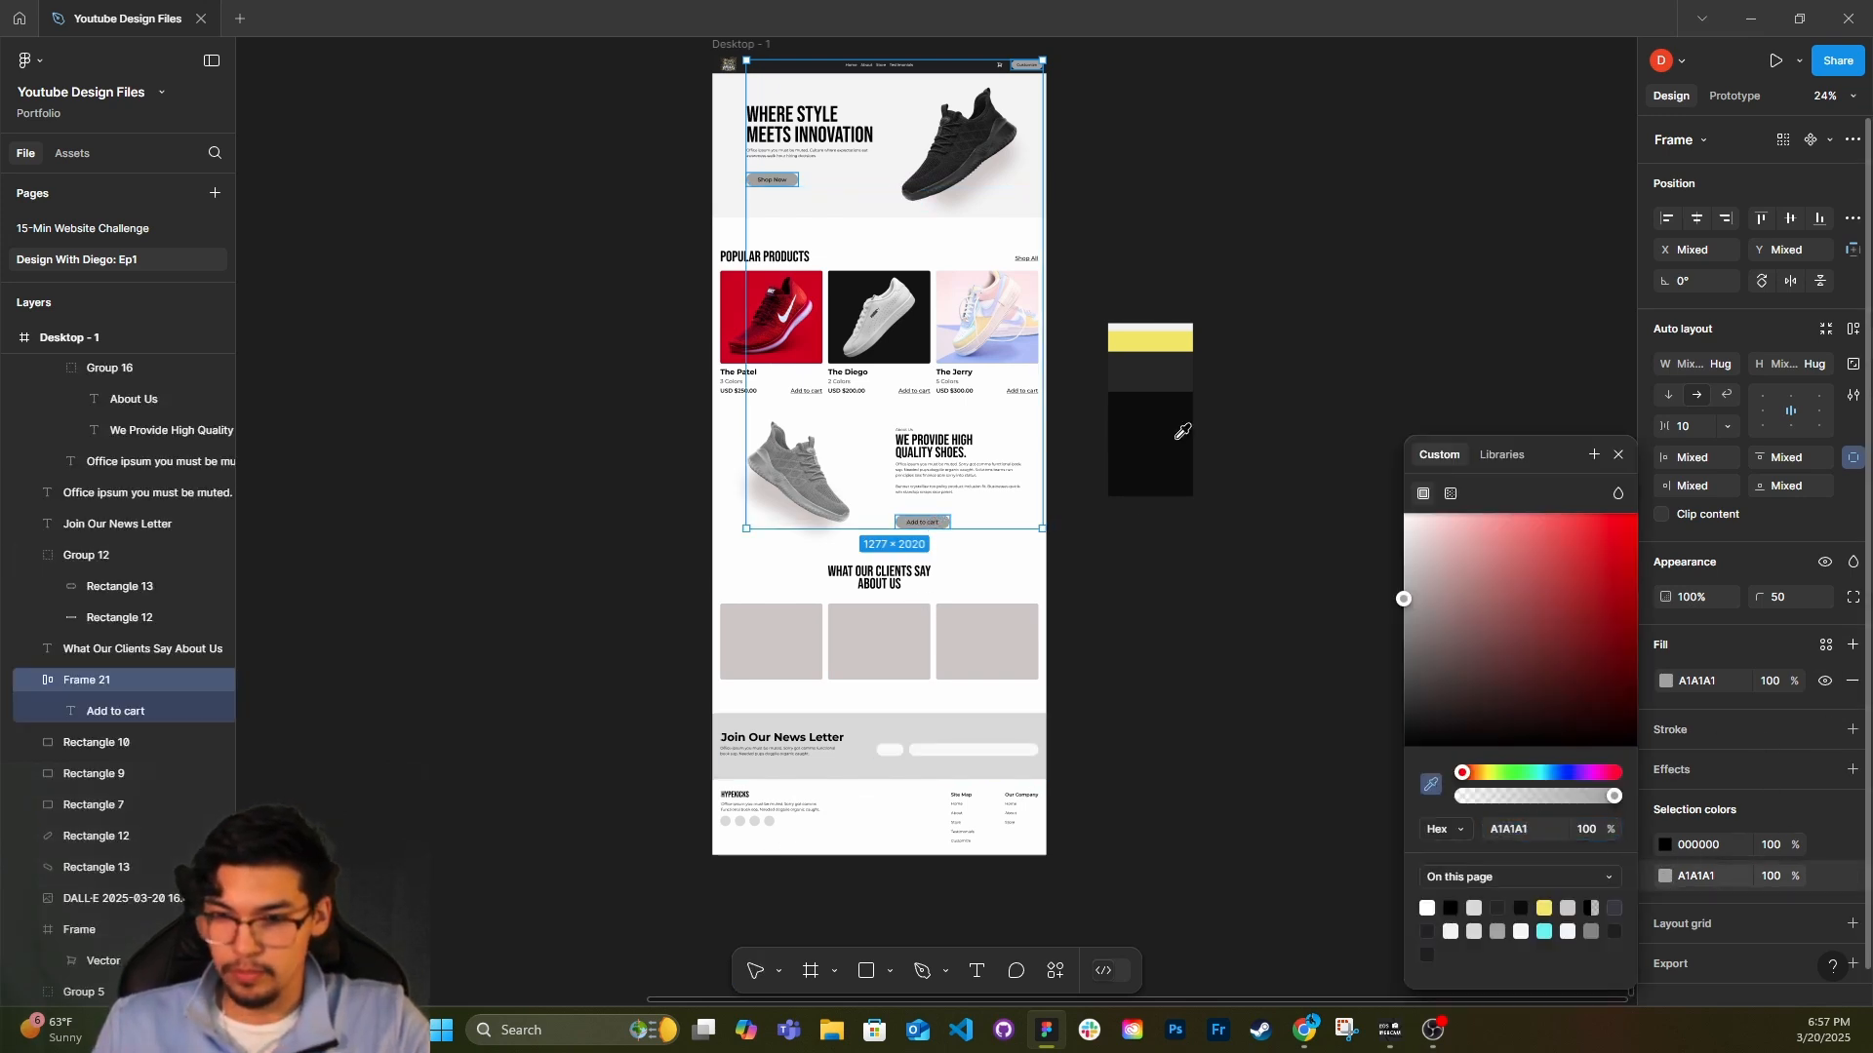
click(1136, 338)
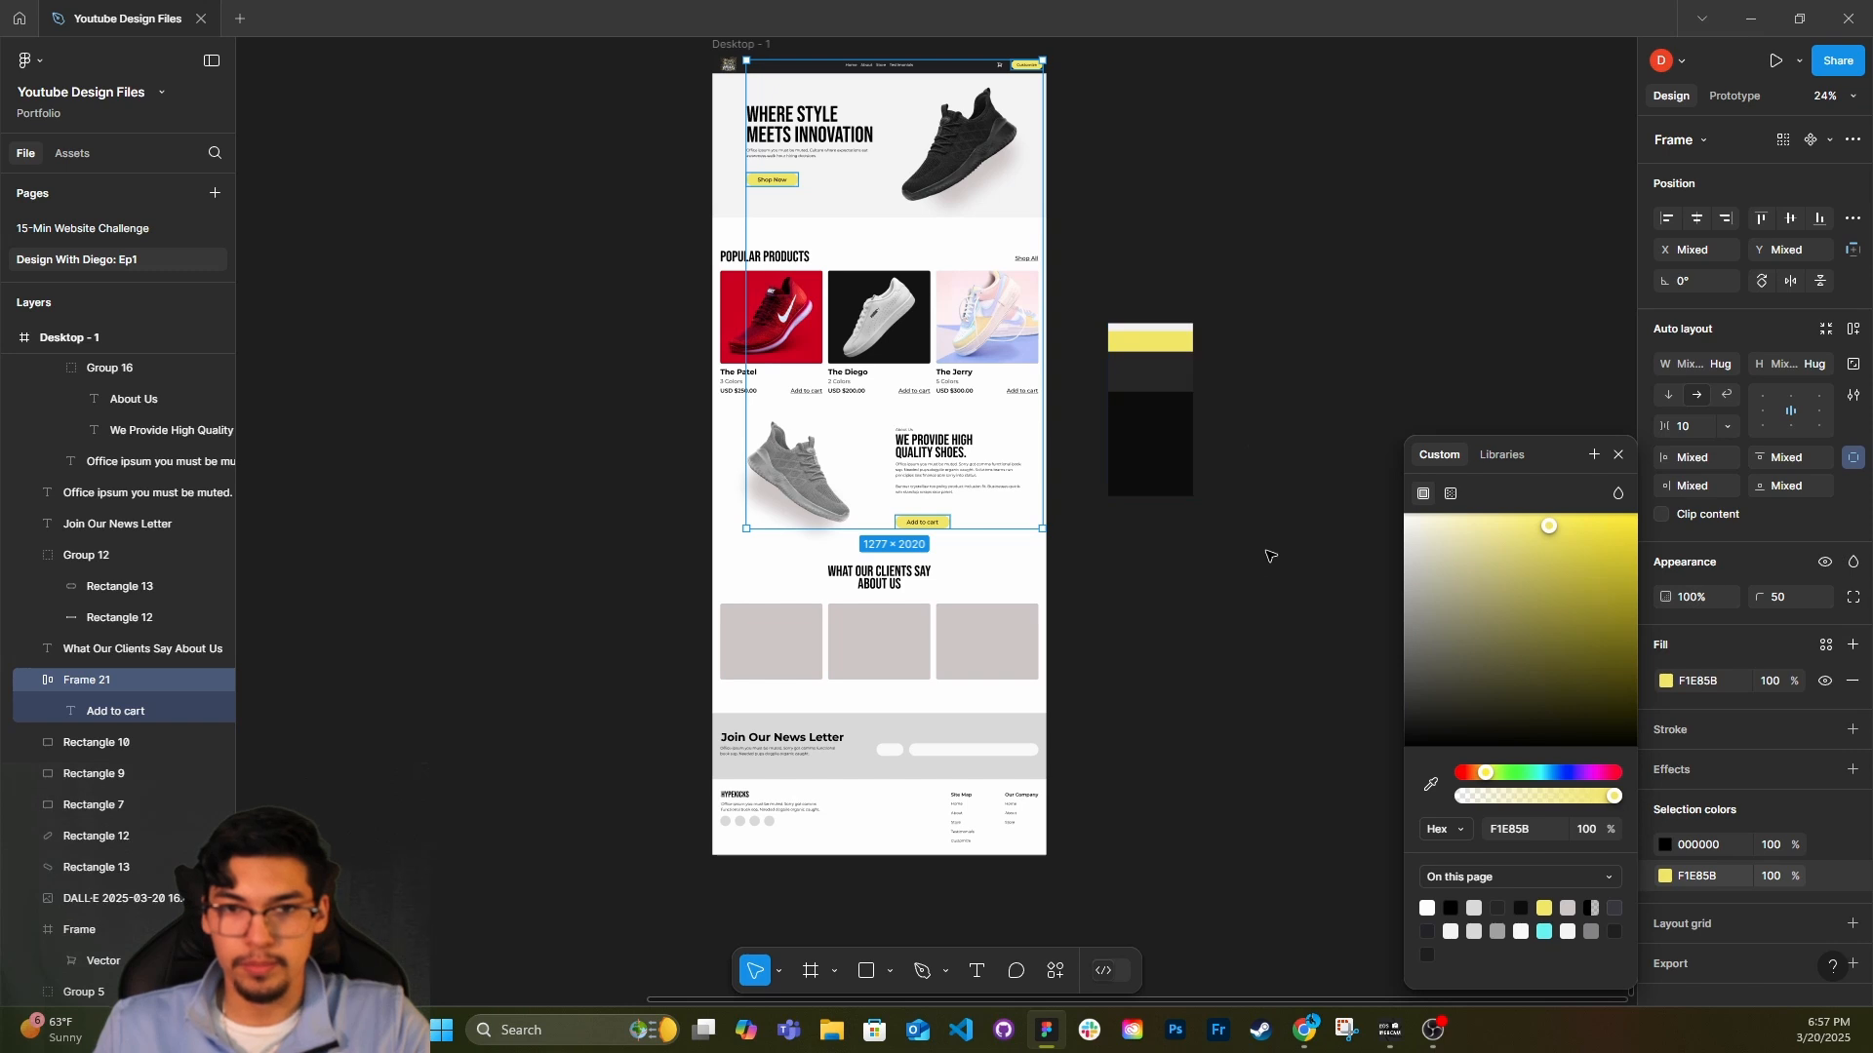
click(1617, 456)
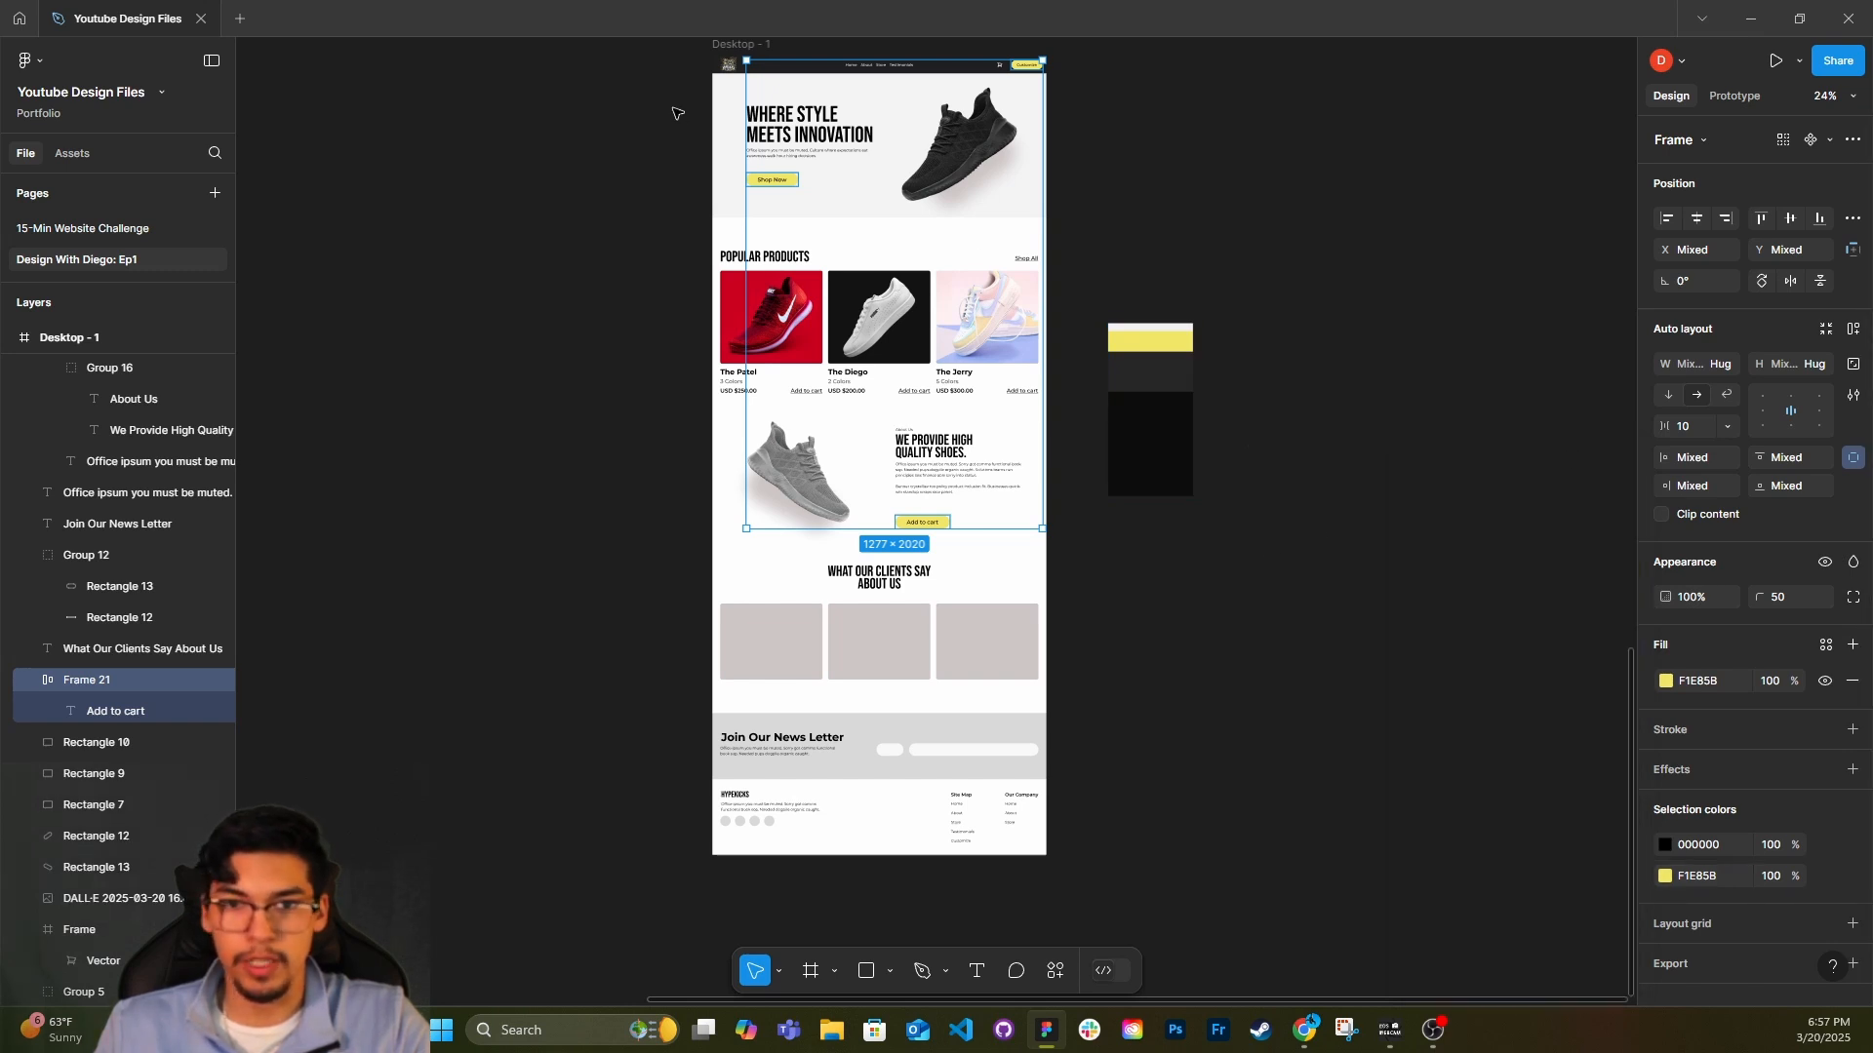
Set the hero background rectangle's fill to the off-white F2F2F2.
click(712, 123)
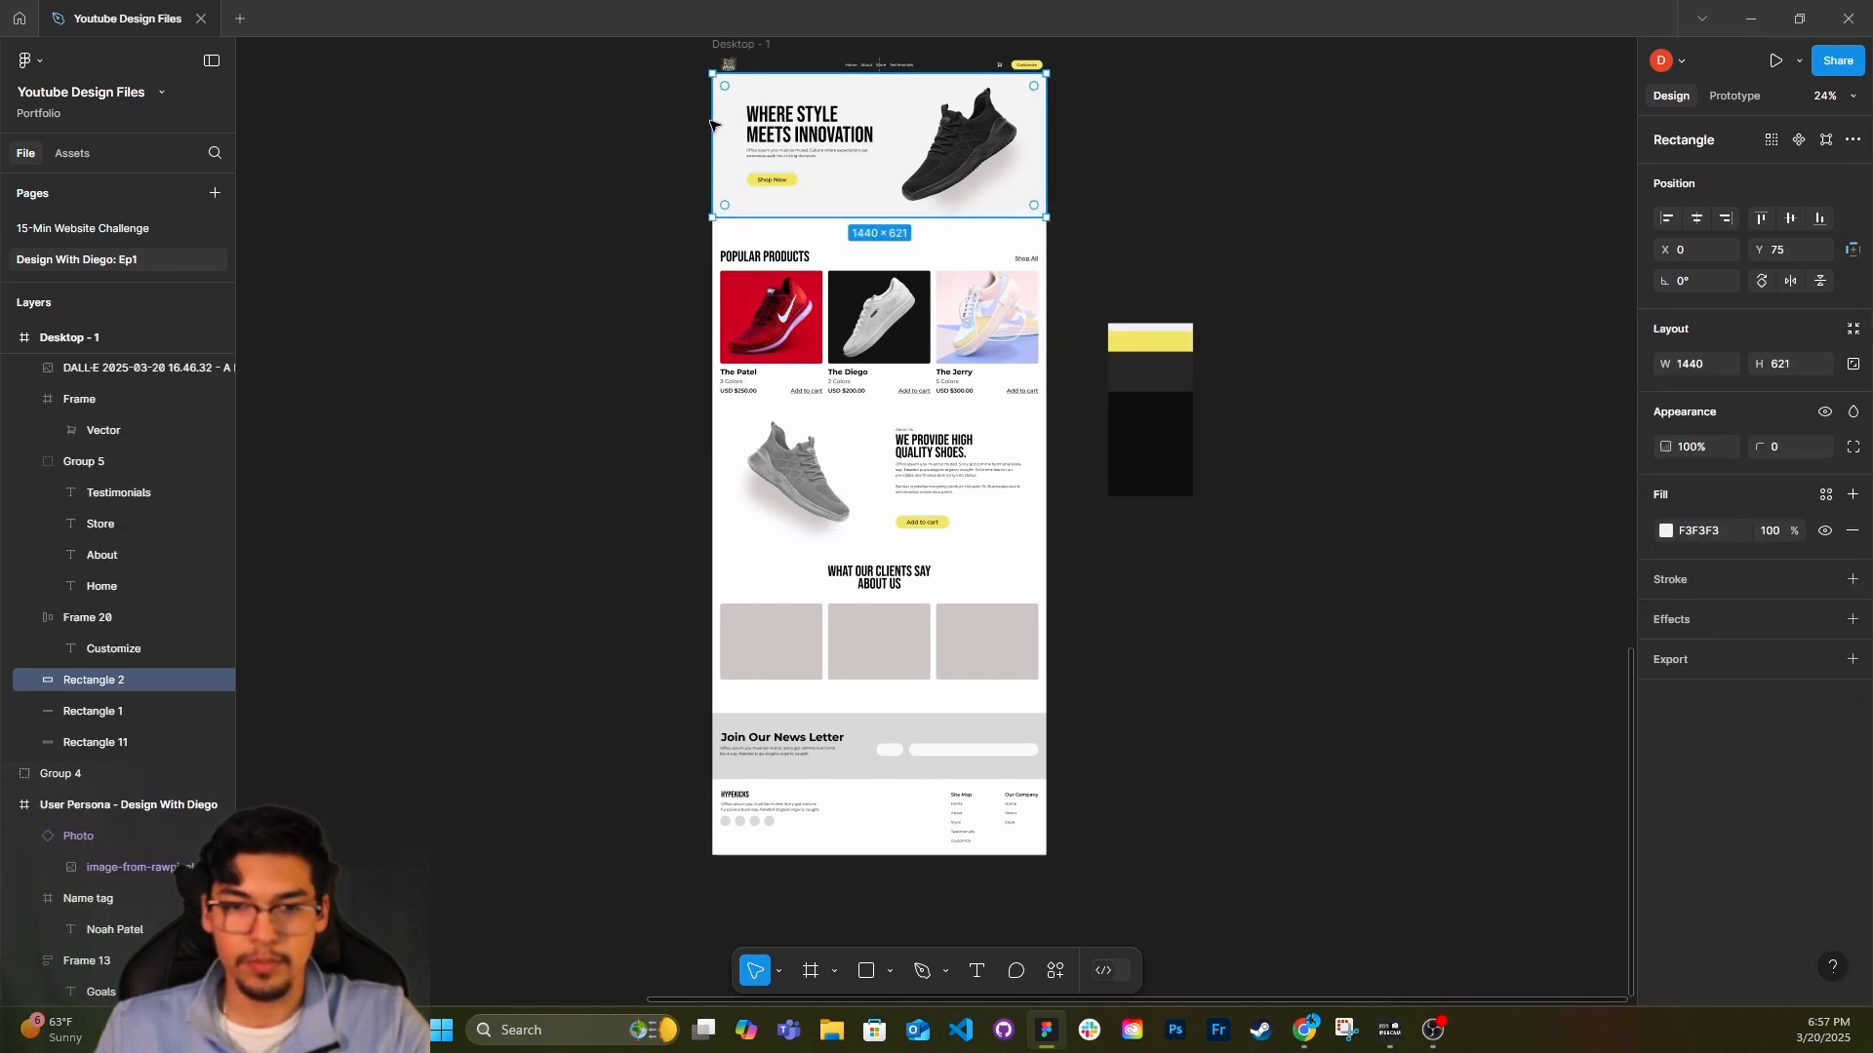
click(1666, 531)
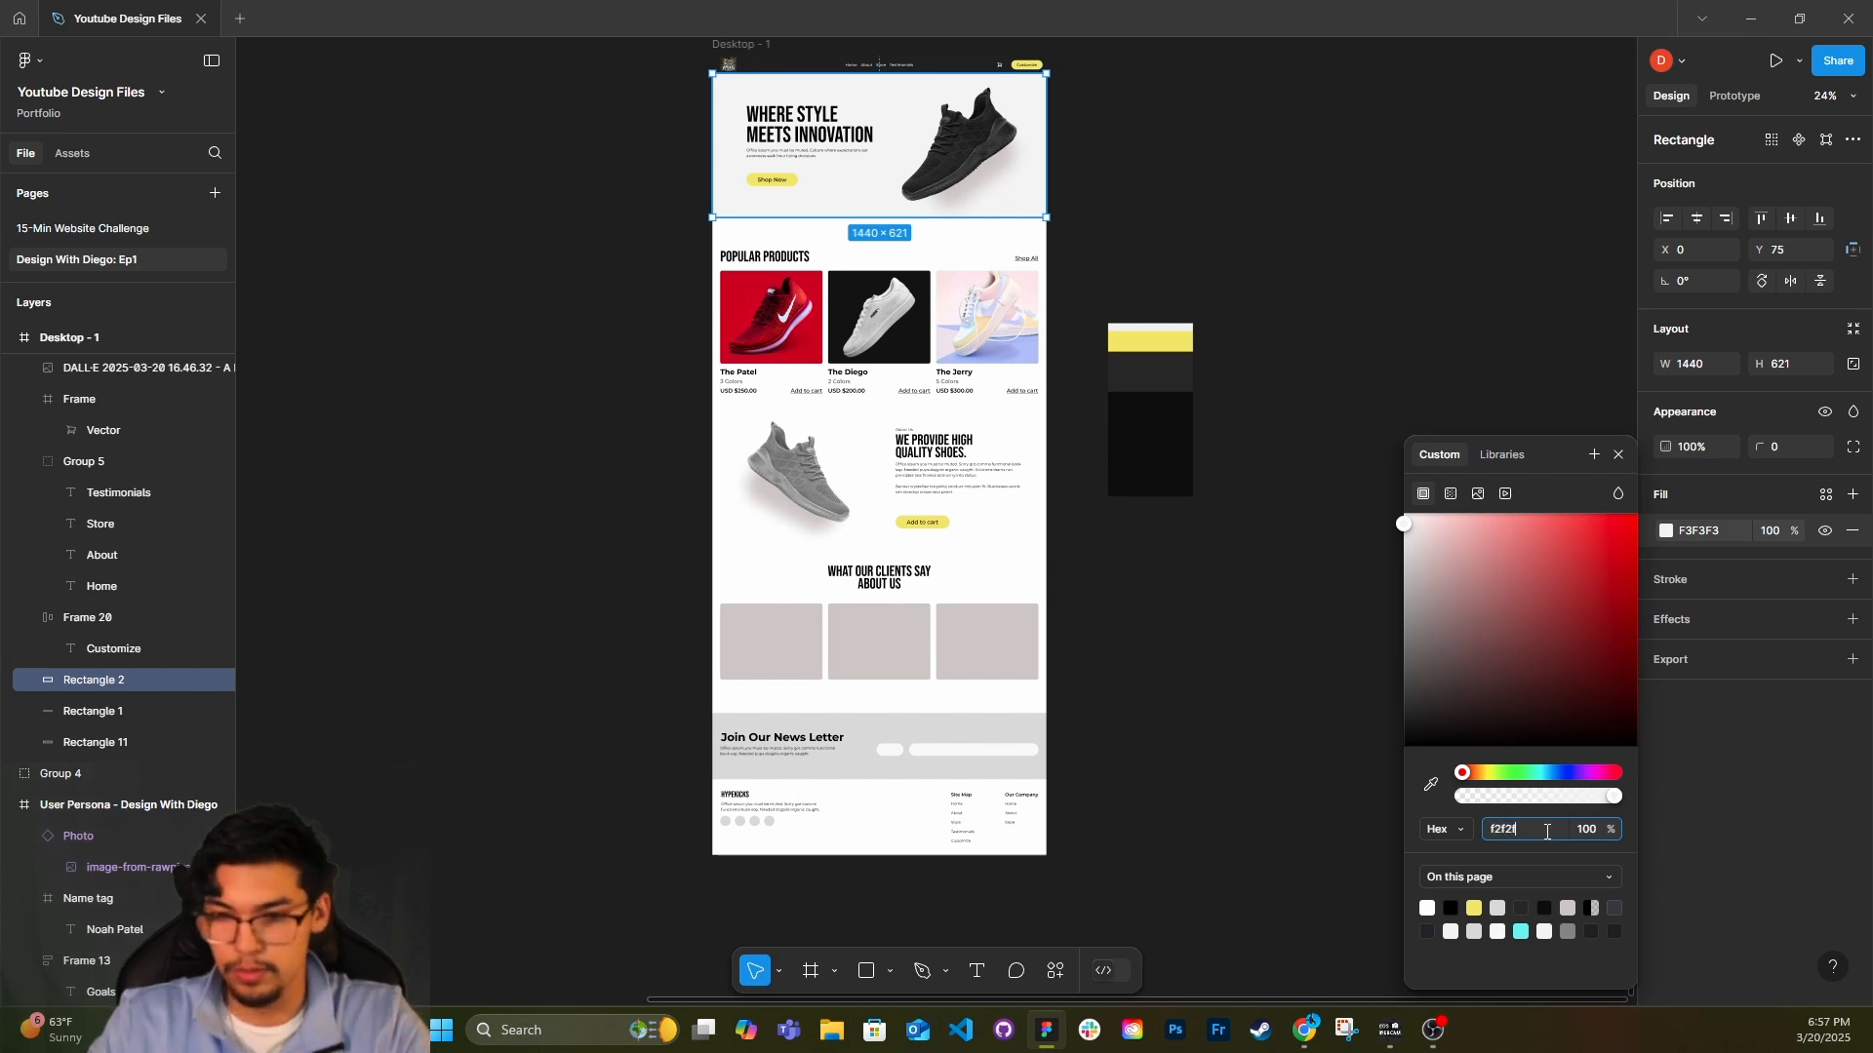
click(1314, 356)
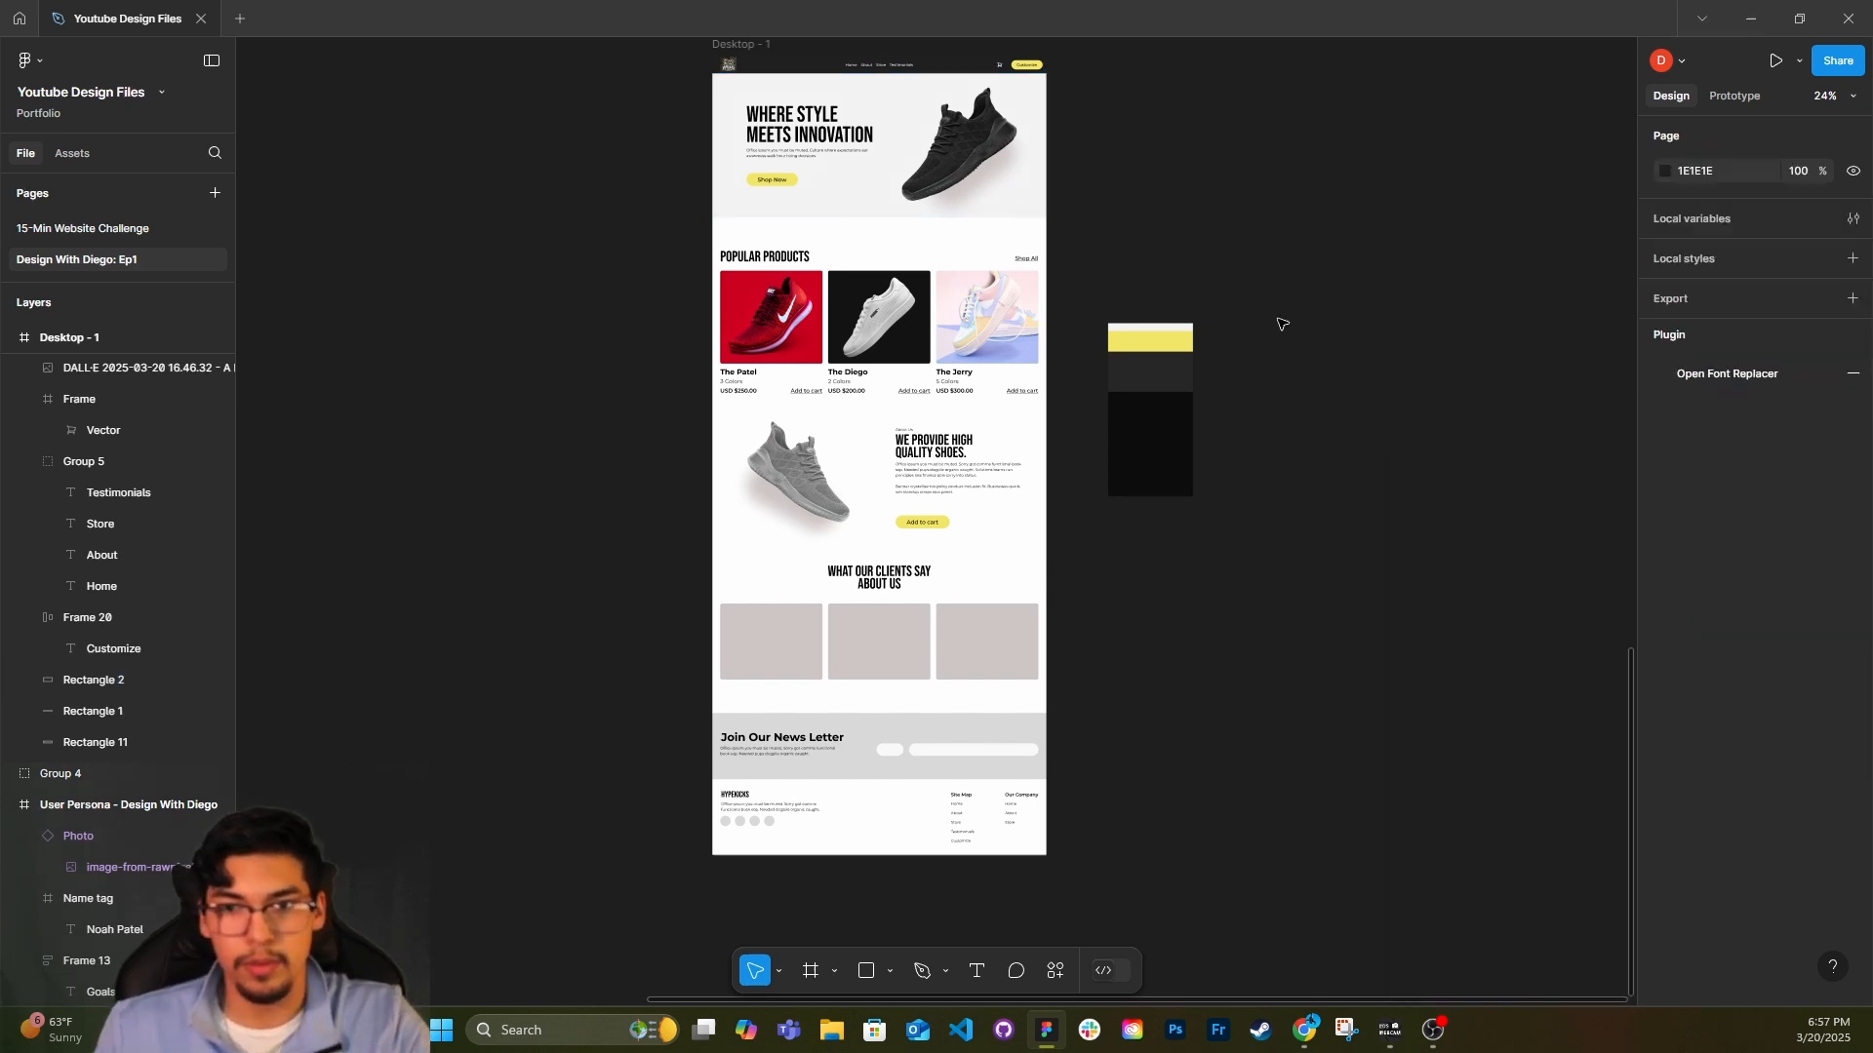
click(1004, 247)
click(1667, 564)
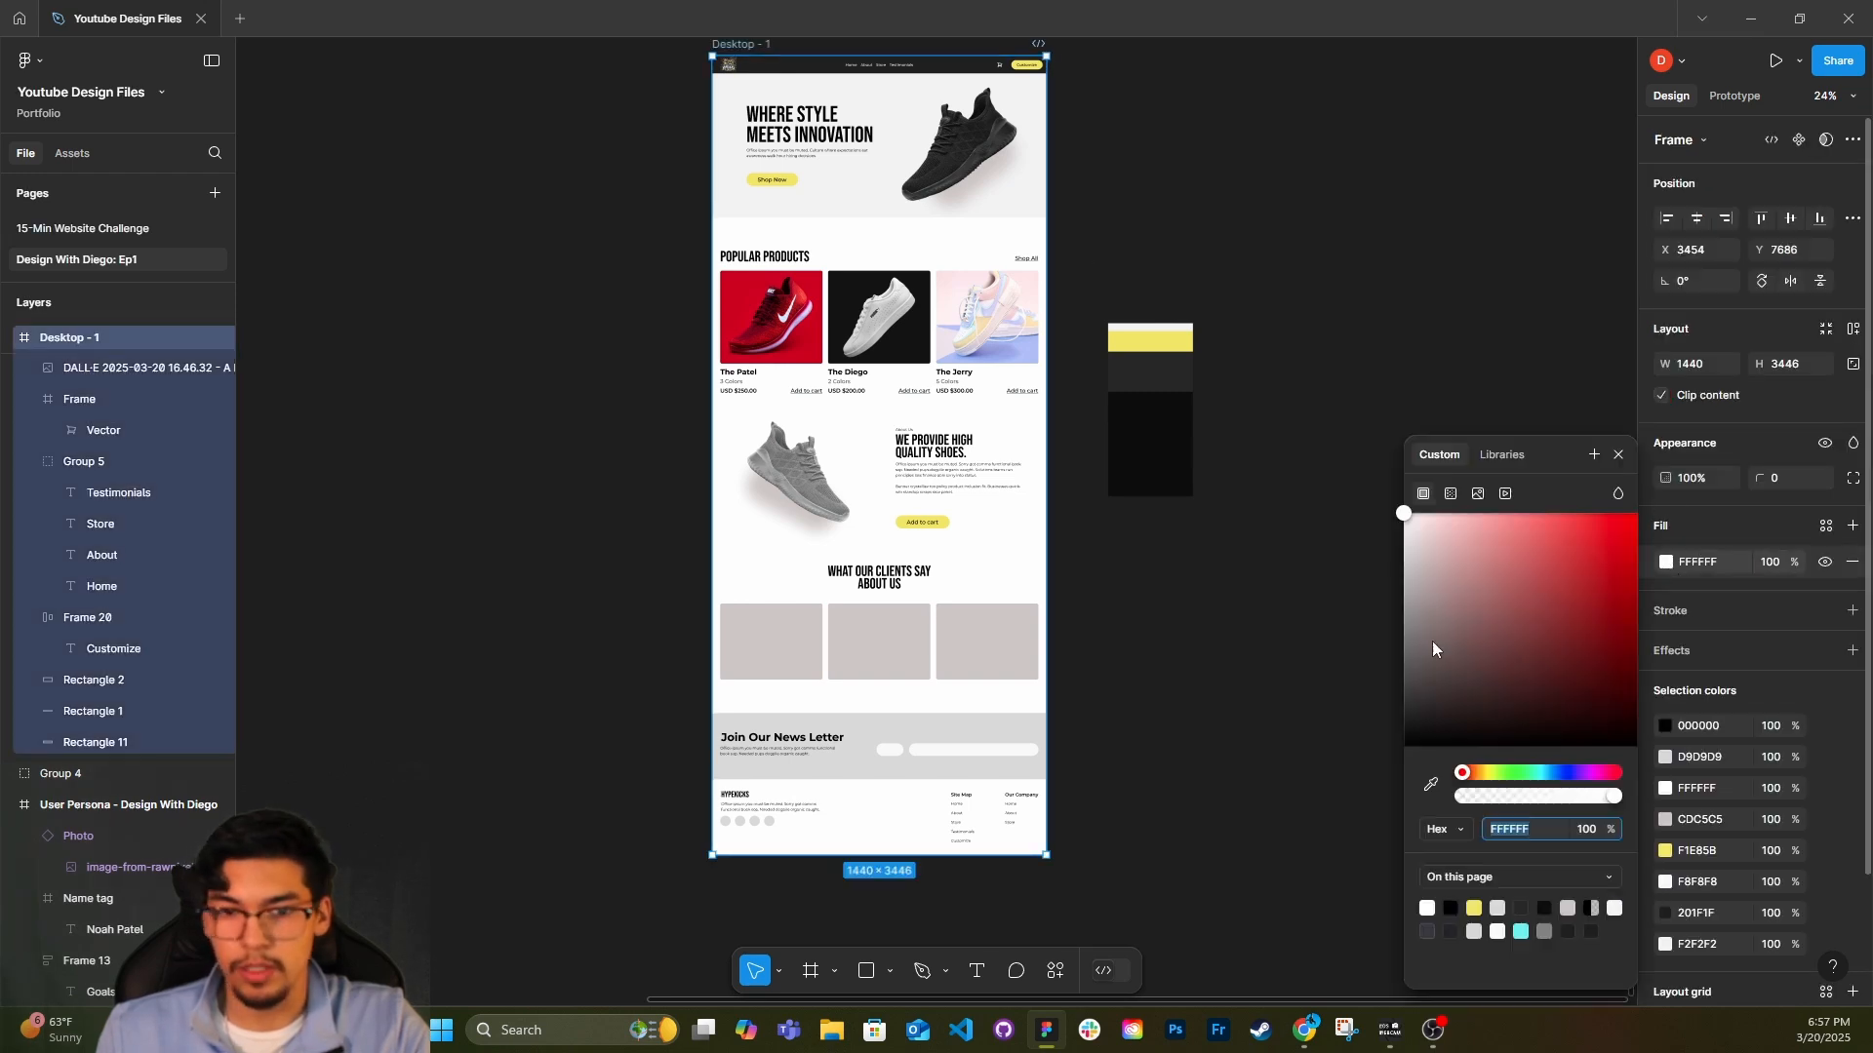
click(1426, 631)
key(ctrl+z)
click(1070, 735)
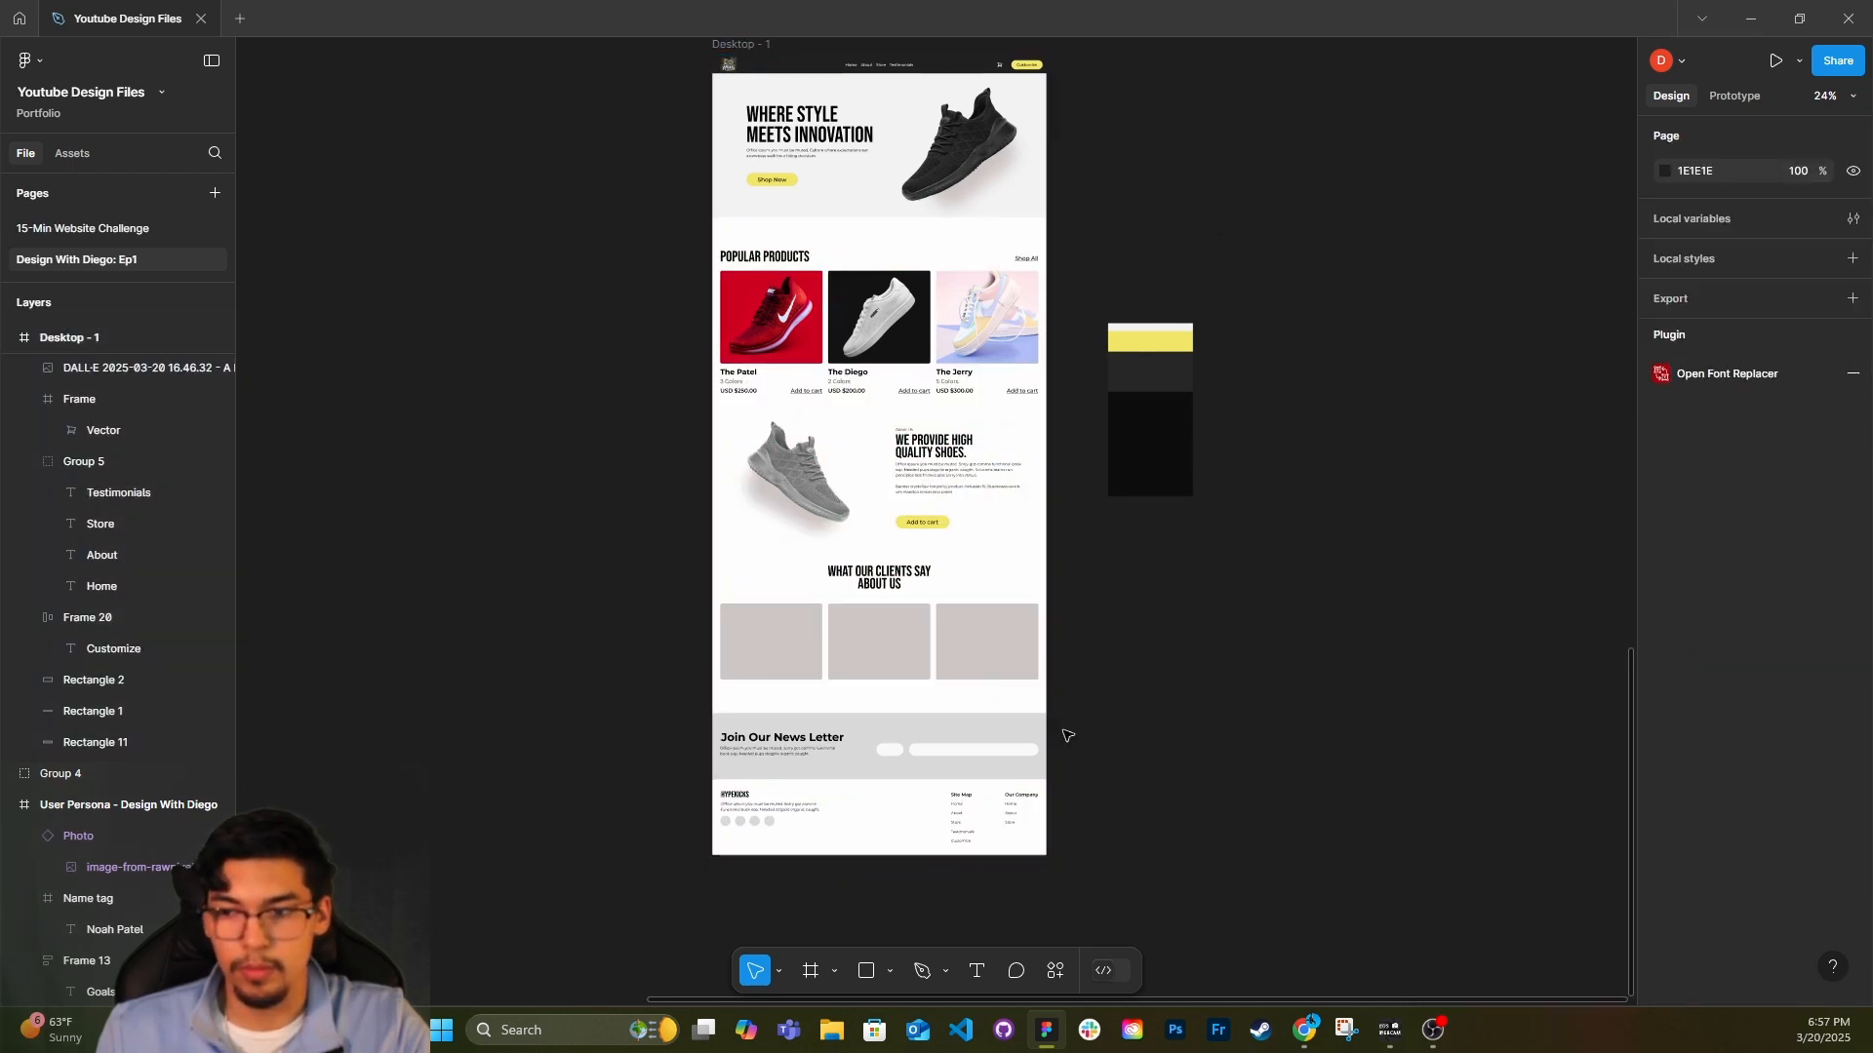
Set the fill of the three testimonial cards to F2F2F2.
click(794, 636)
shift+click(886, 632)
shift+click(987, 636)
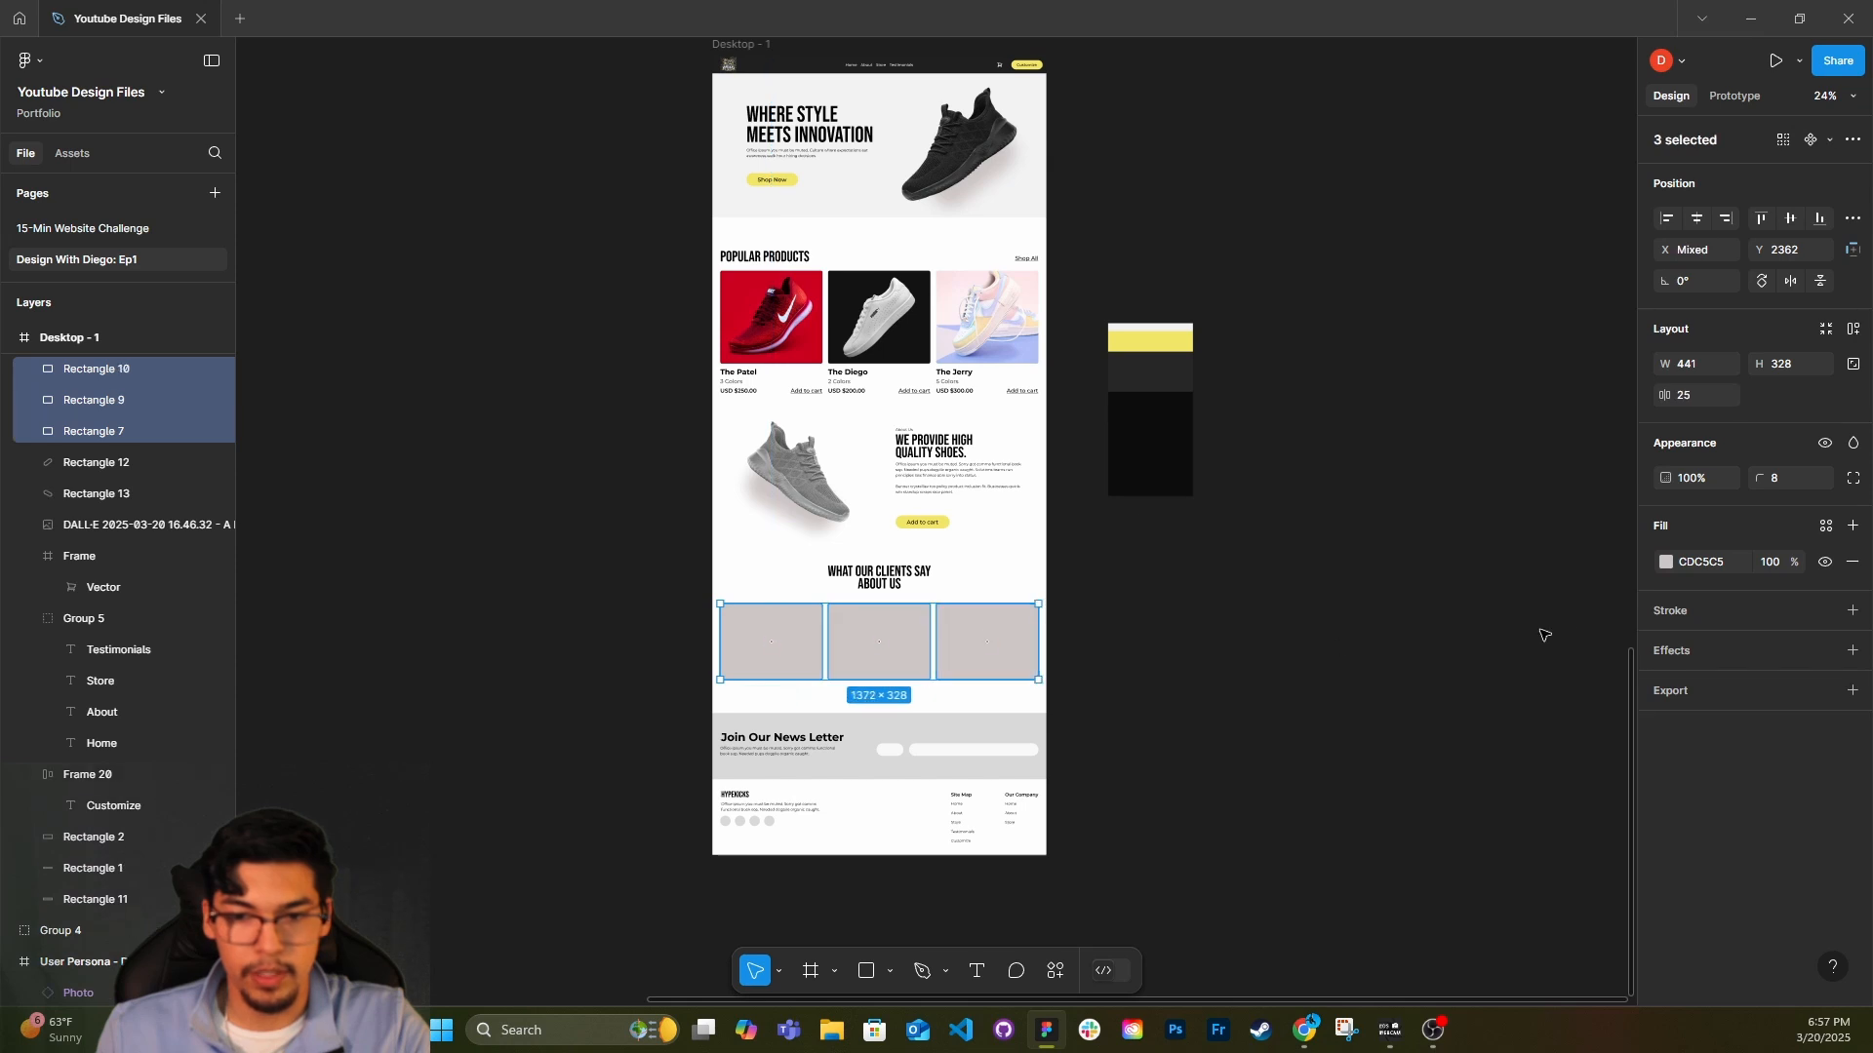
click(1705, 560)
text(f2f2f2)
key(Return)
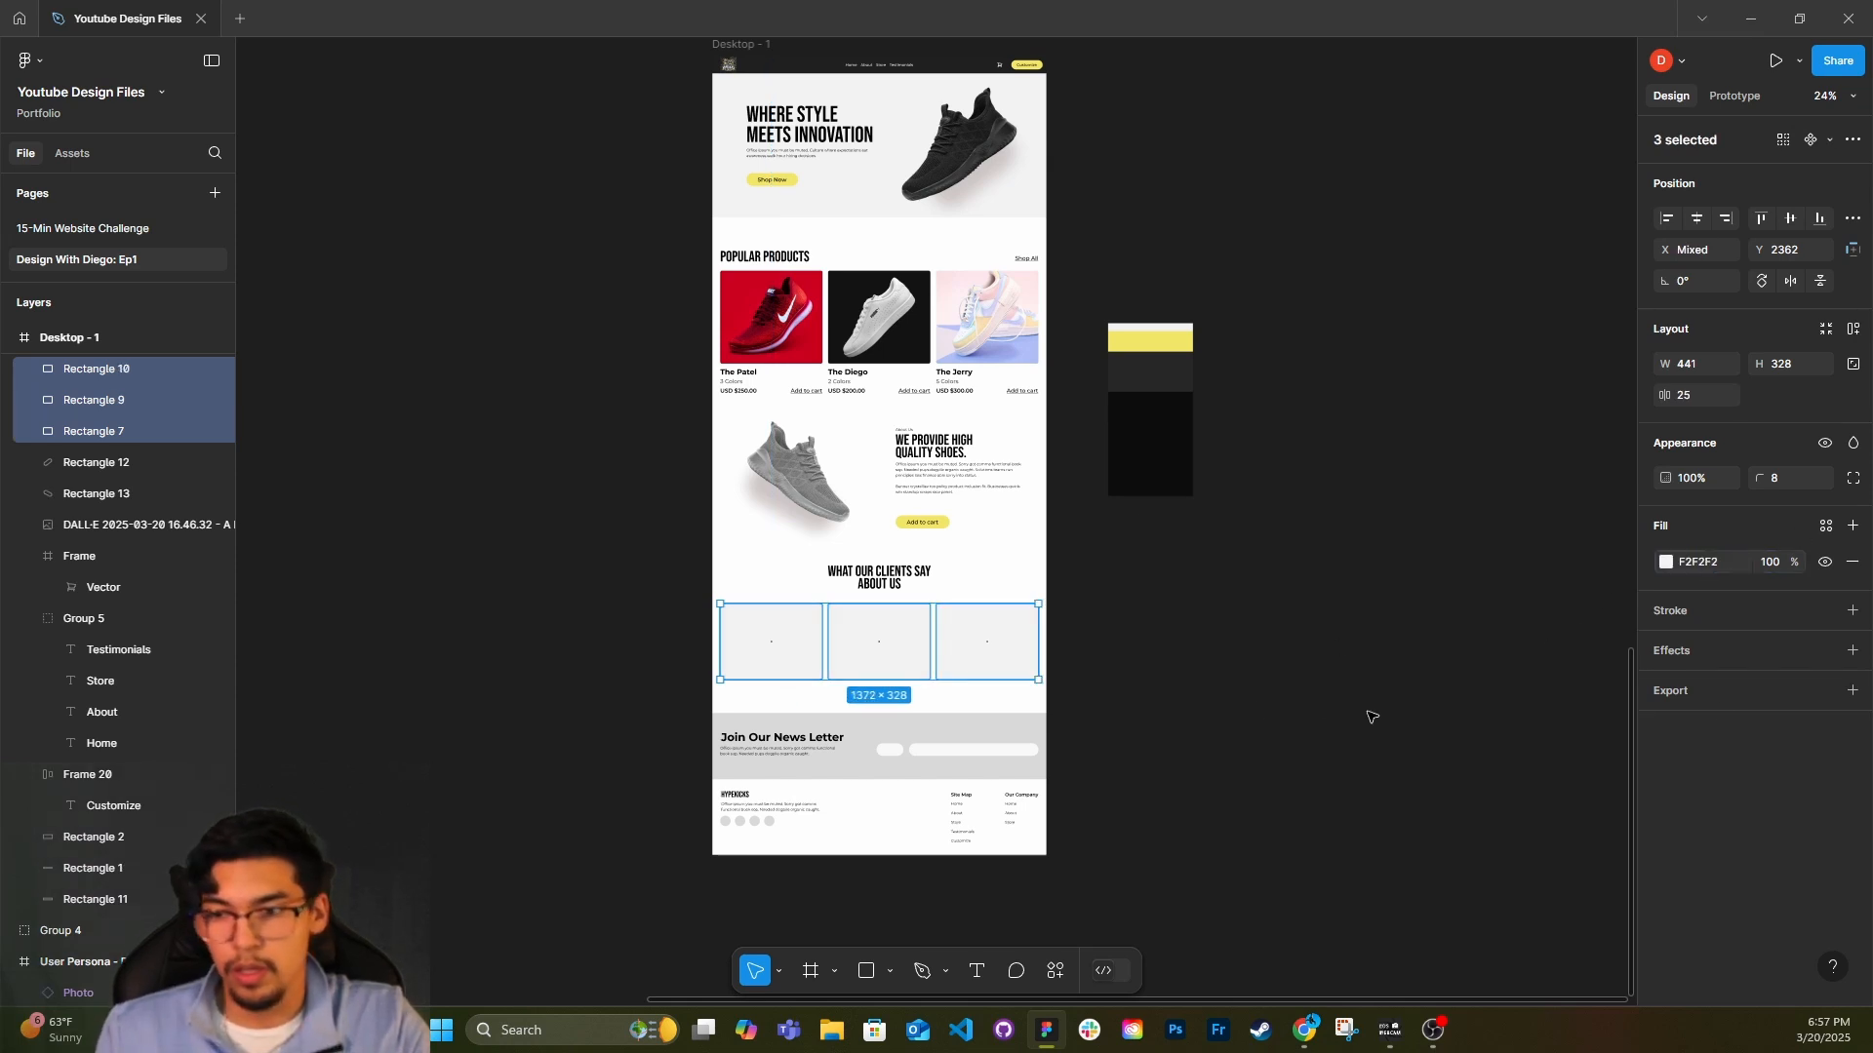
Add a black inside stroke of weight 1 to the three testimonial cards and lower its opacity to a faint outline.
click(1852, 611)
click(1666, 647)
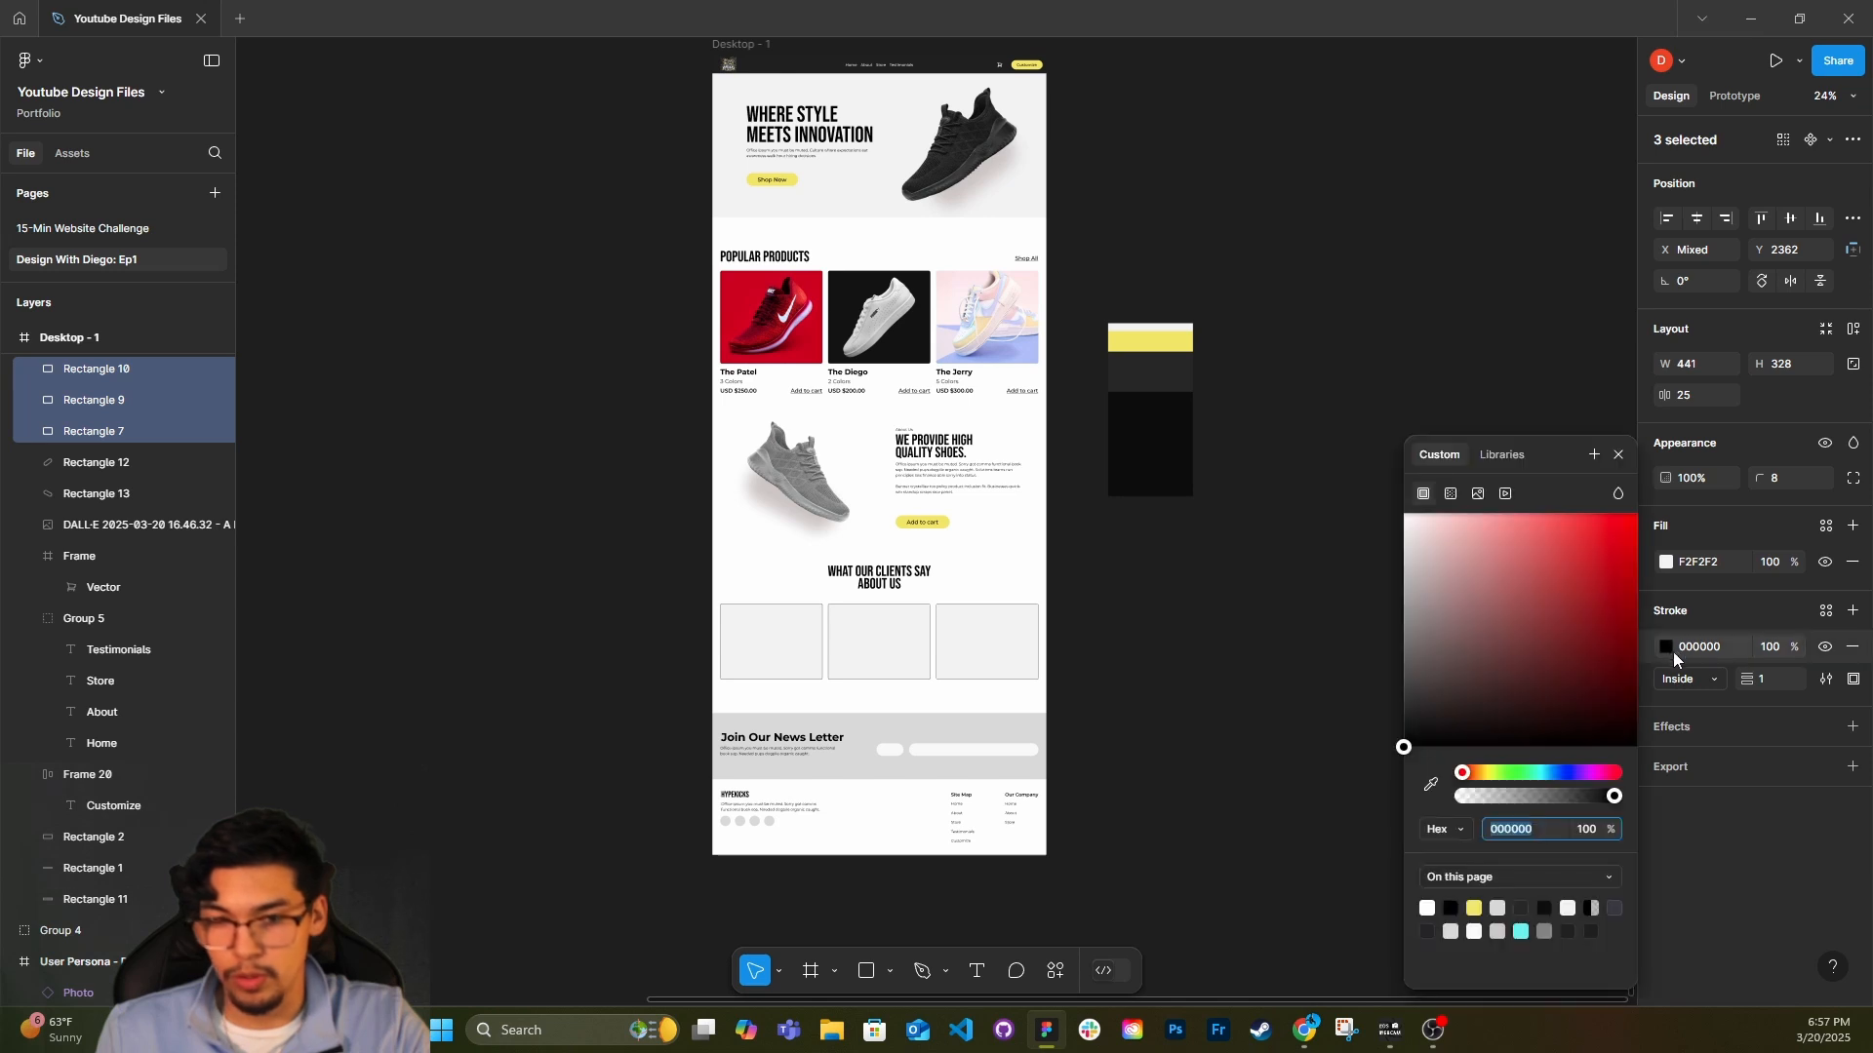
click(1580, 825)
drag(1530, 803, 1513, 798)
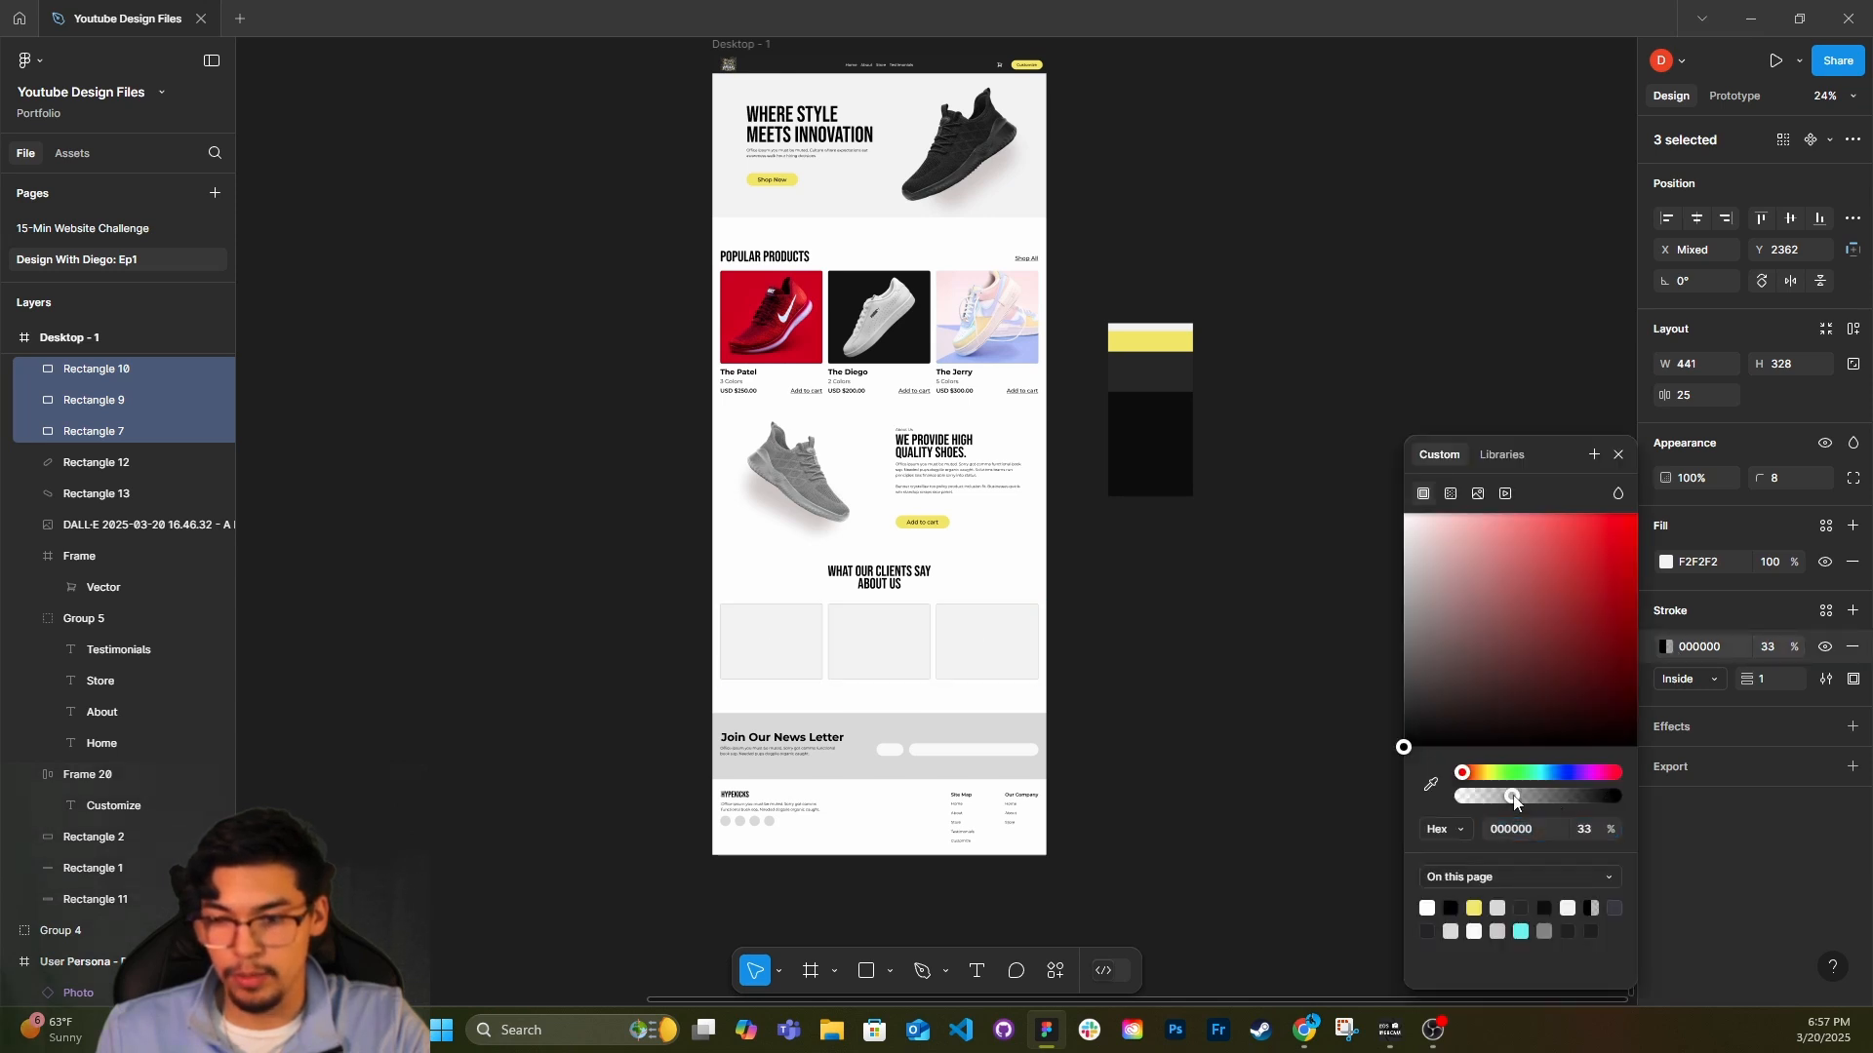
click(1586, 829)
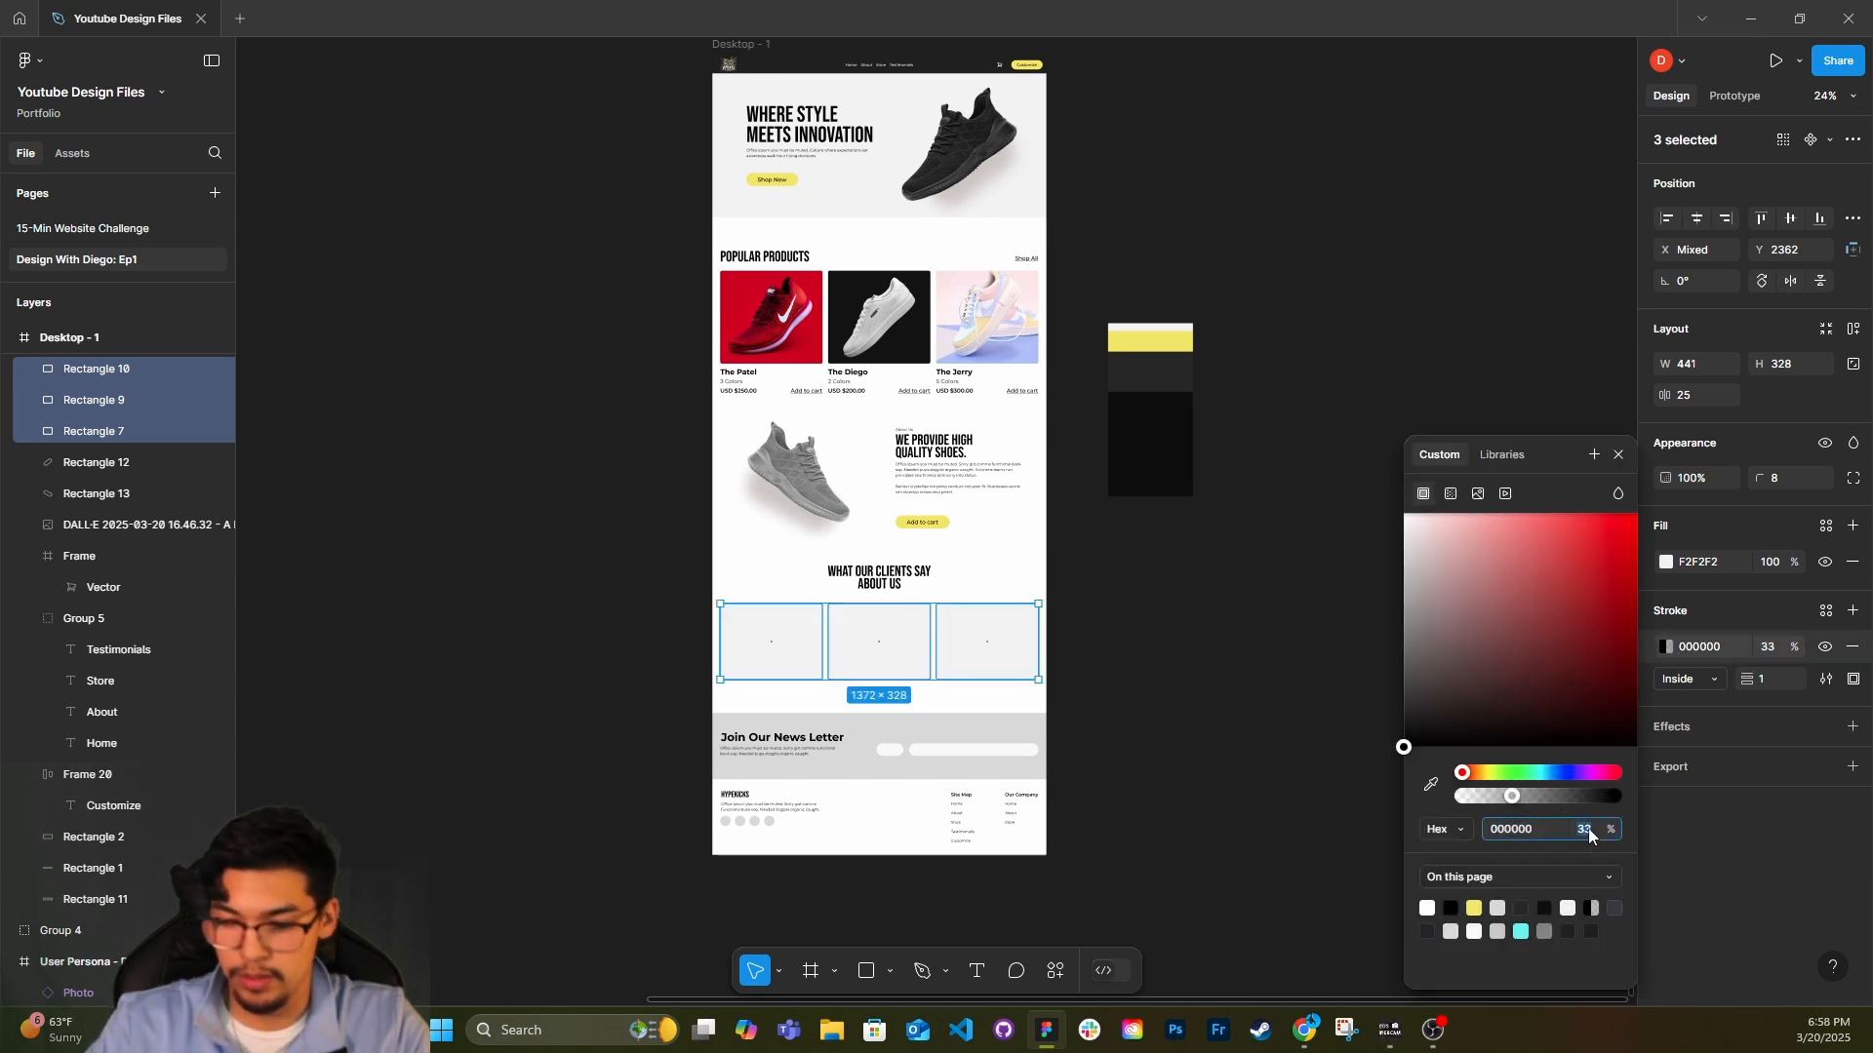
click(1057, 657)
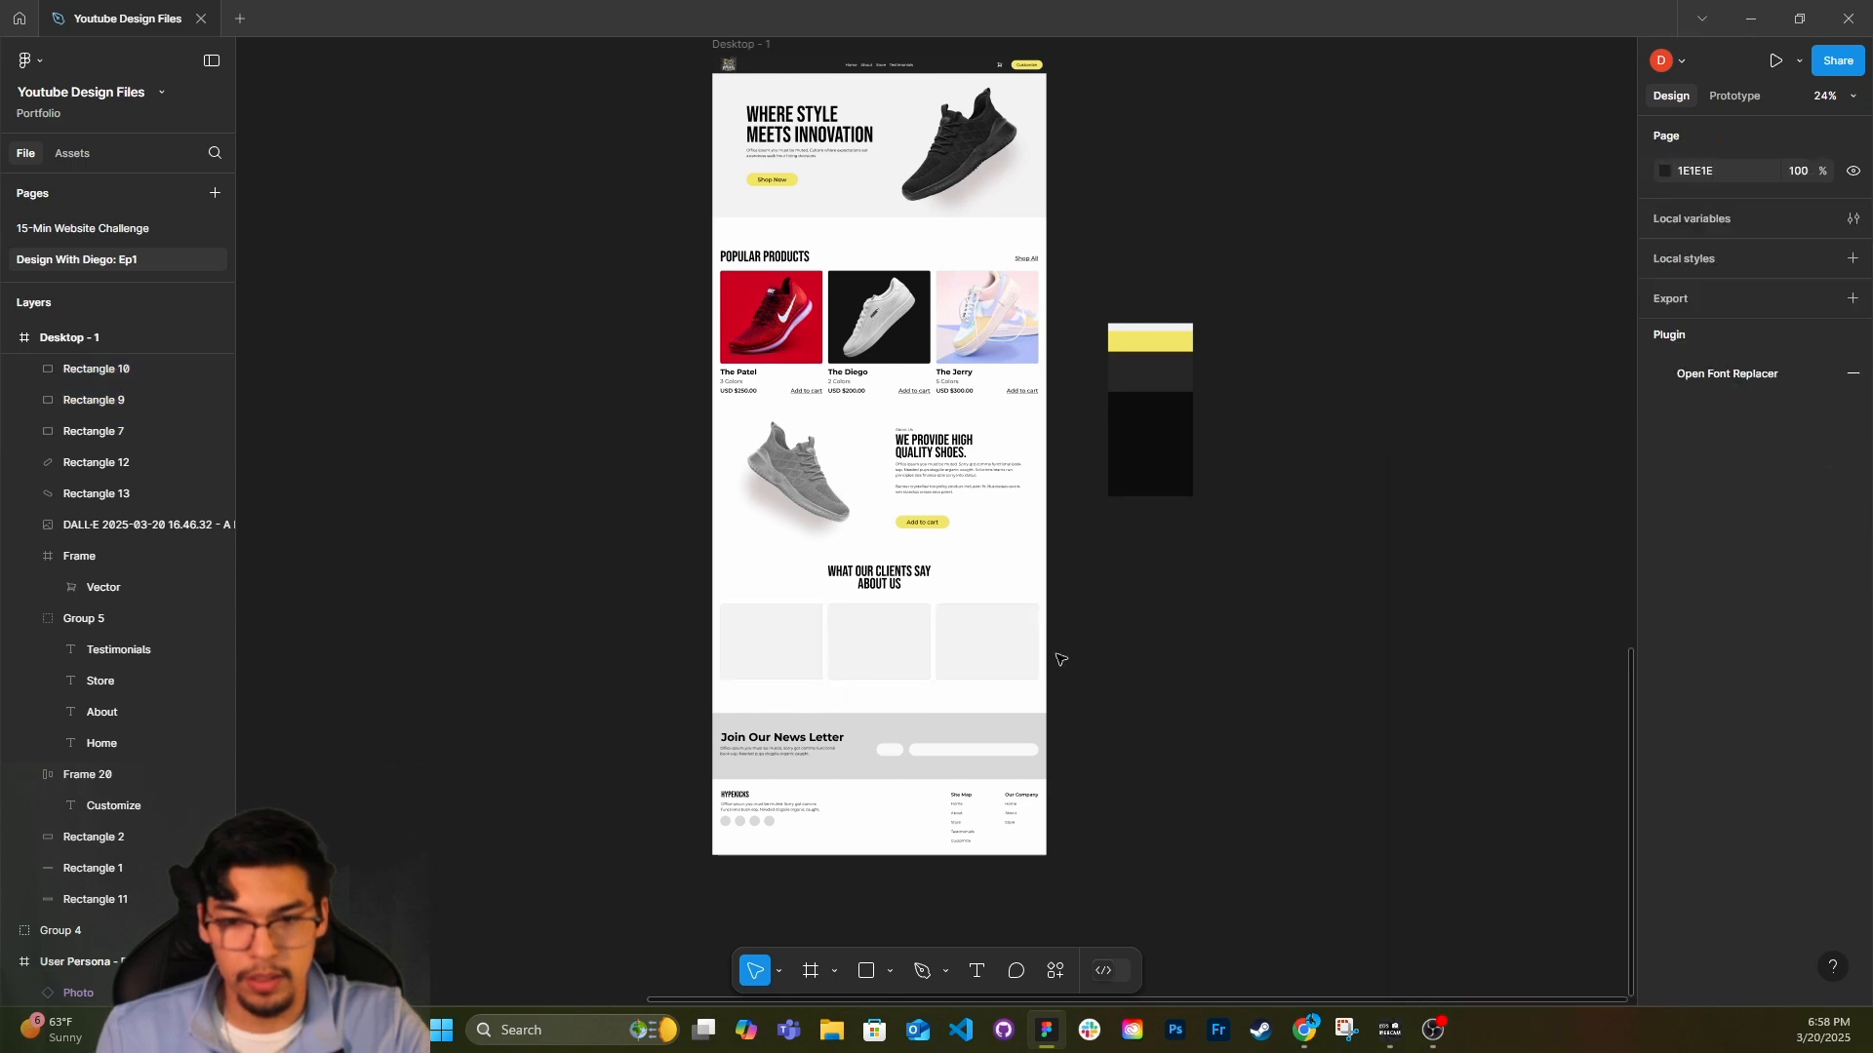
scroll(992, 636, up, 3)
scroll(698, 794, up, 3)
scroll(694, 795, left, 2)
scroll(694, 795, down, 4)
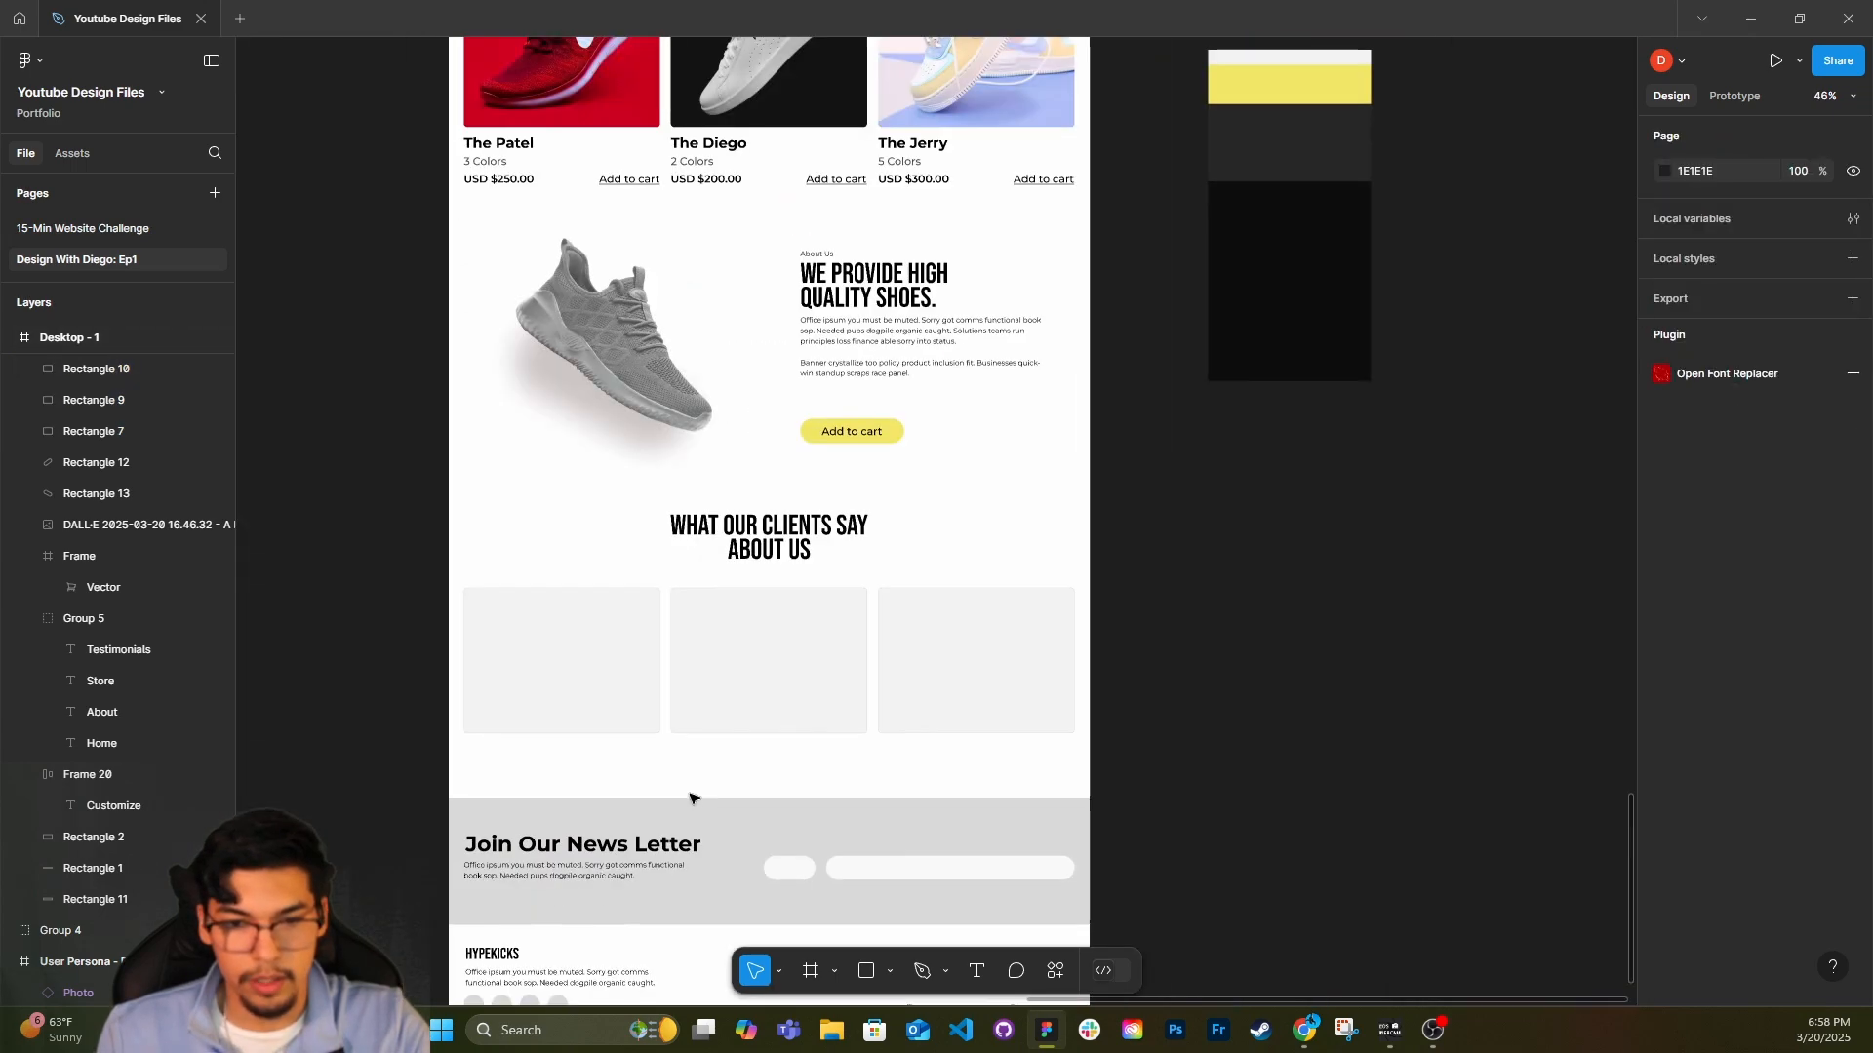
scroll(690, 795, down, 3)
scroll(697, 790, left, 2)
scroll(798, 743, up, 3)
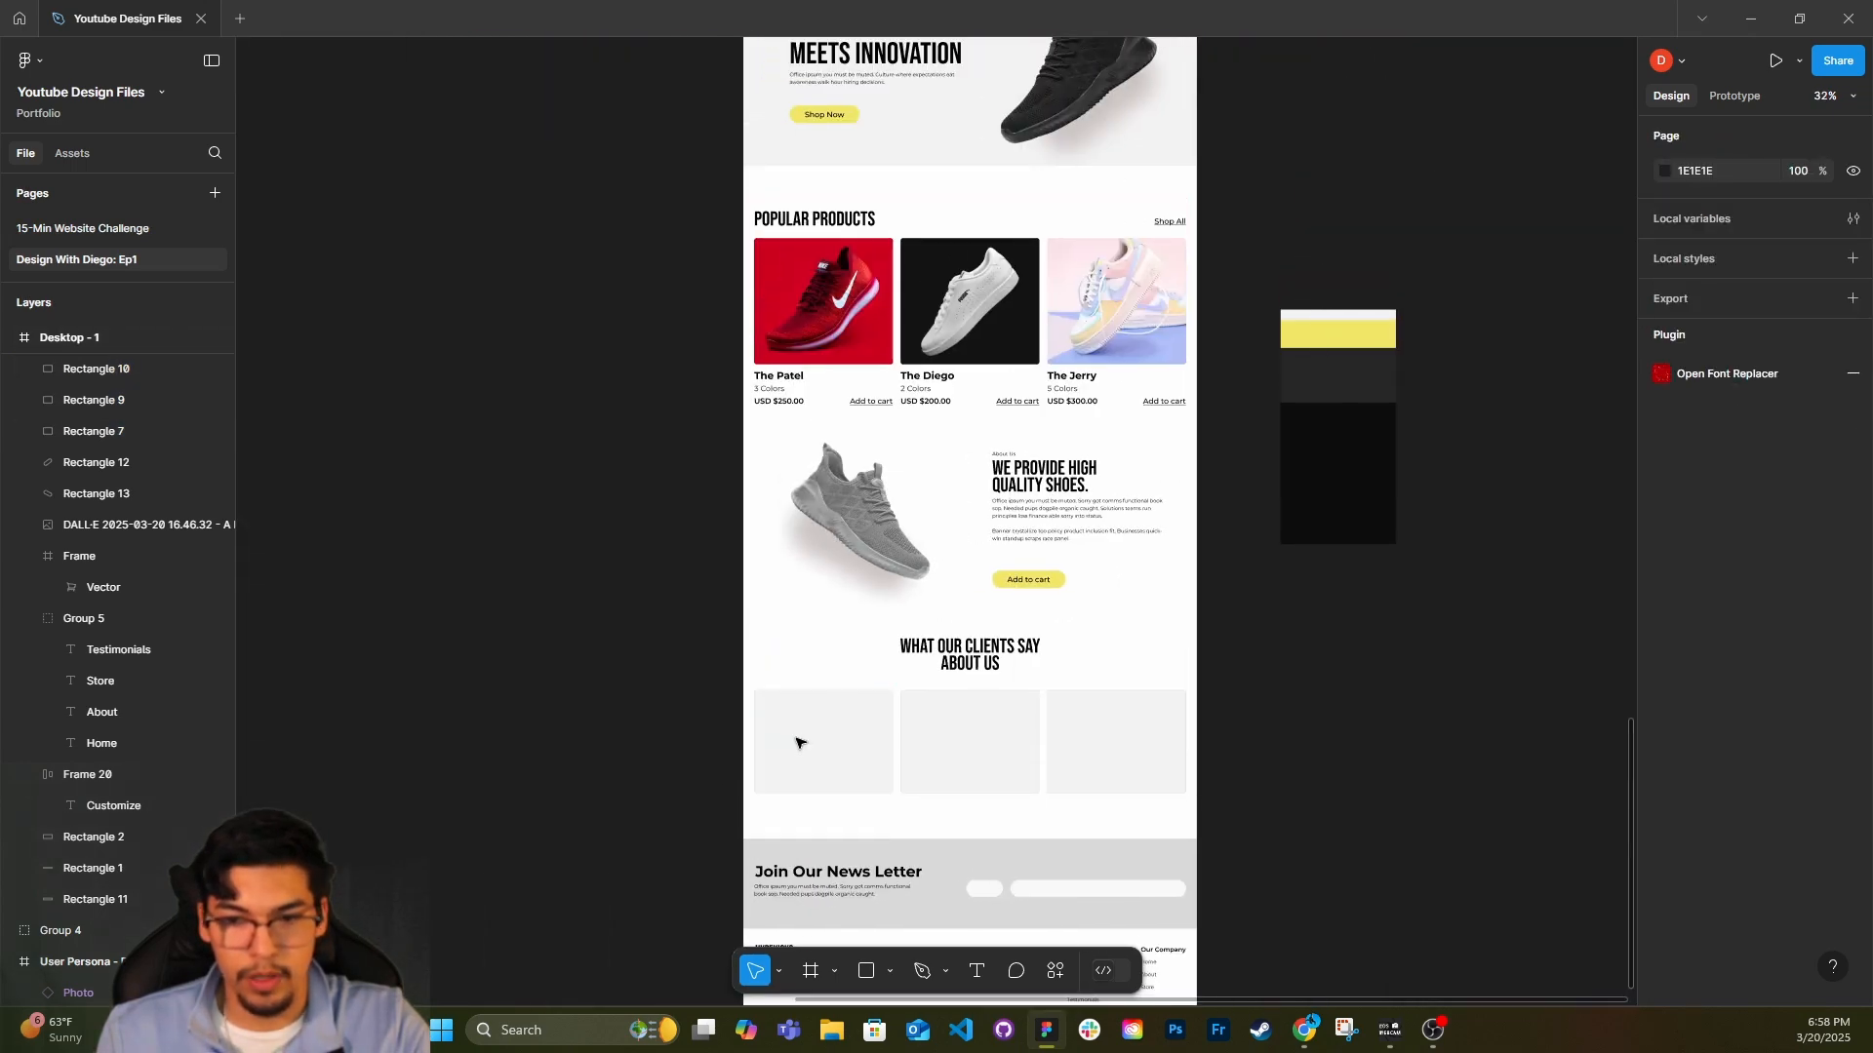
Add a black inside stroke of weight 1 at 5% opacity to the Customize button in the header.
scroll(1192, 656, down, 1)
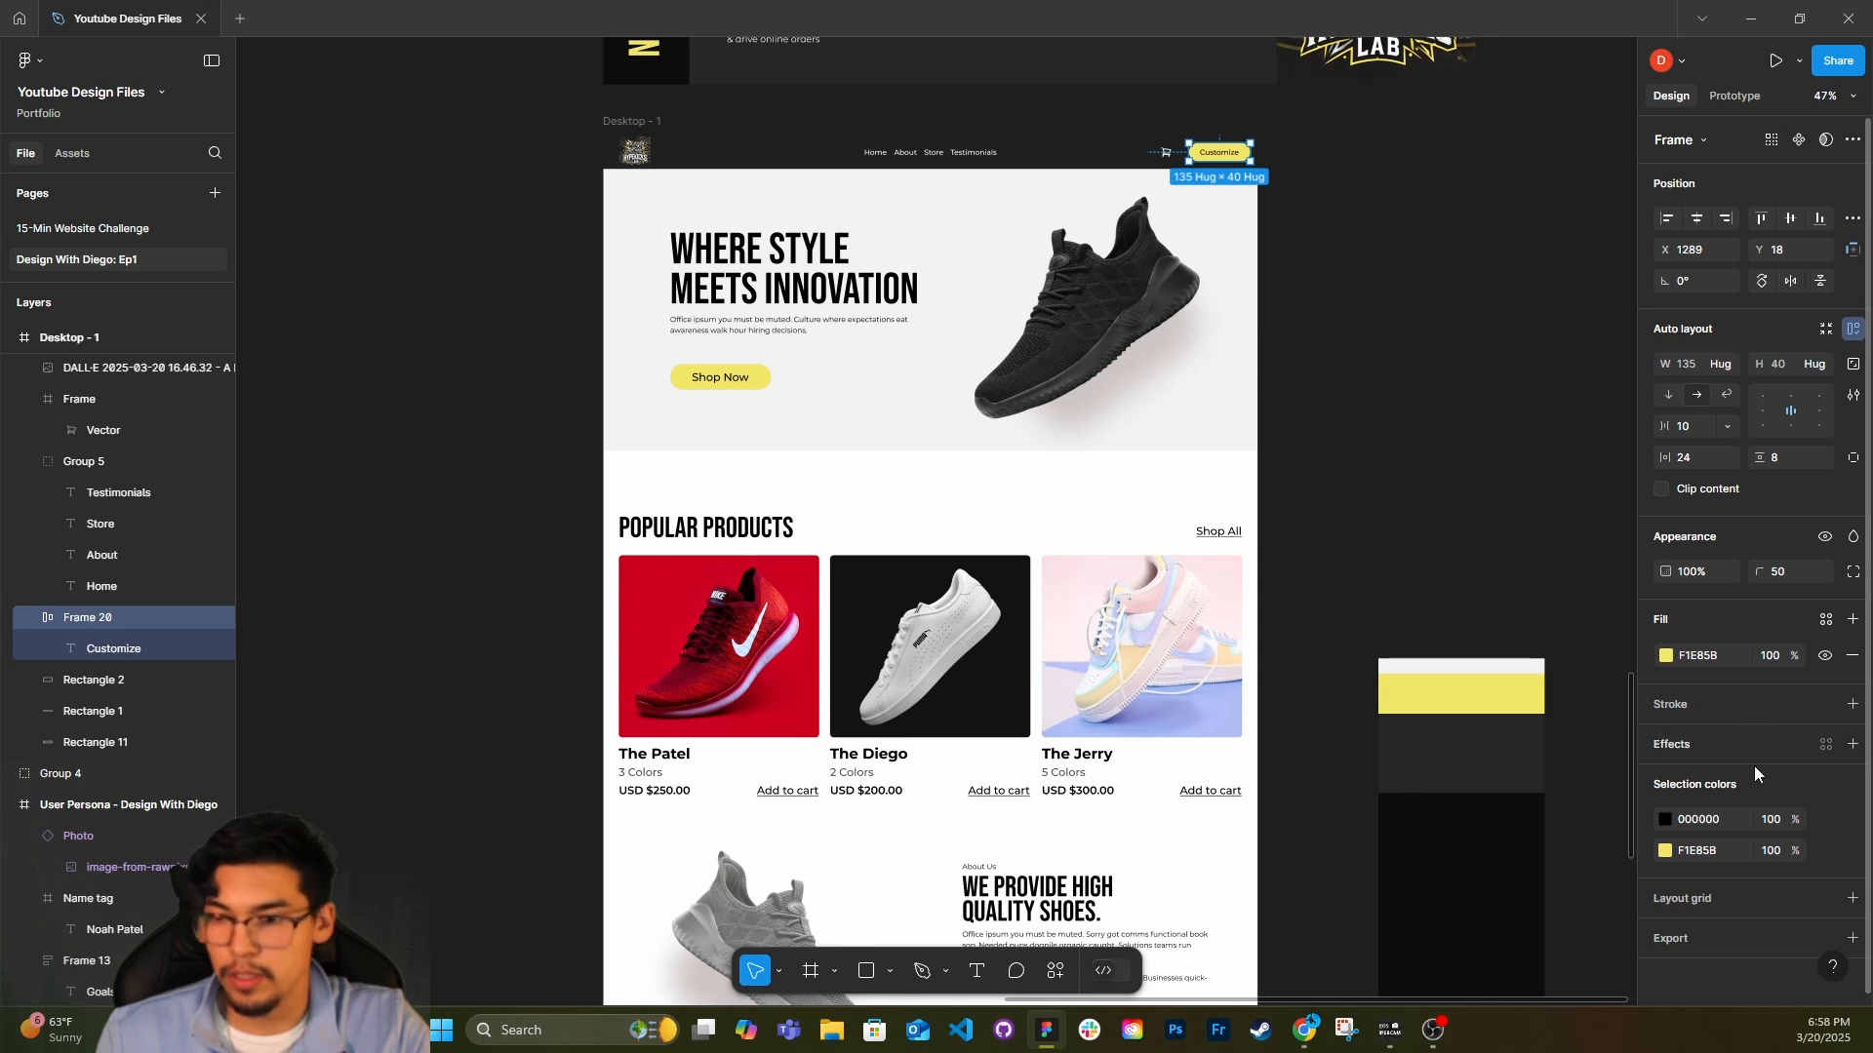
click(1851, 705)
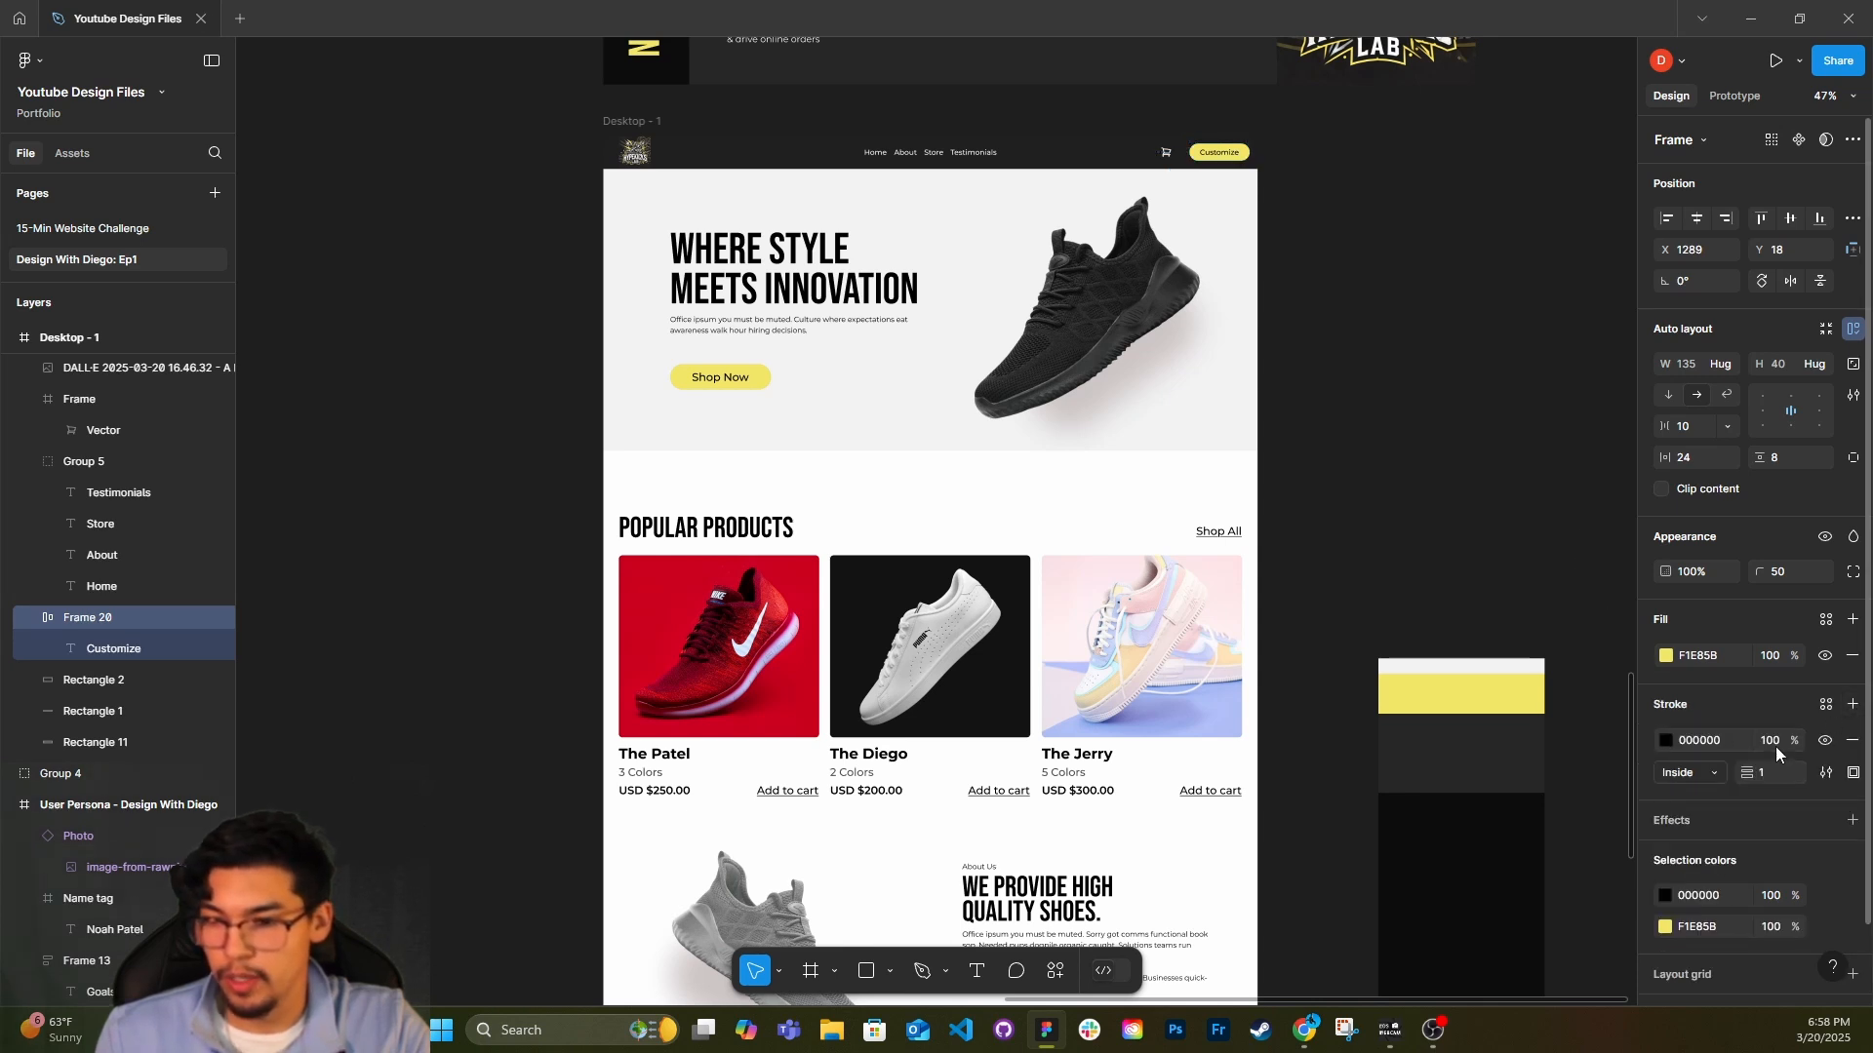
text(5)
key(Return)
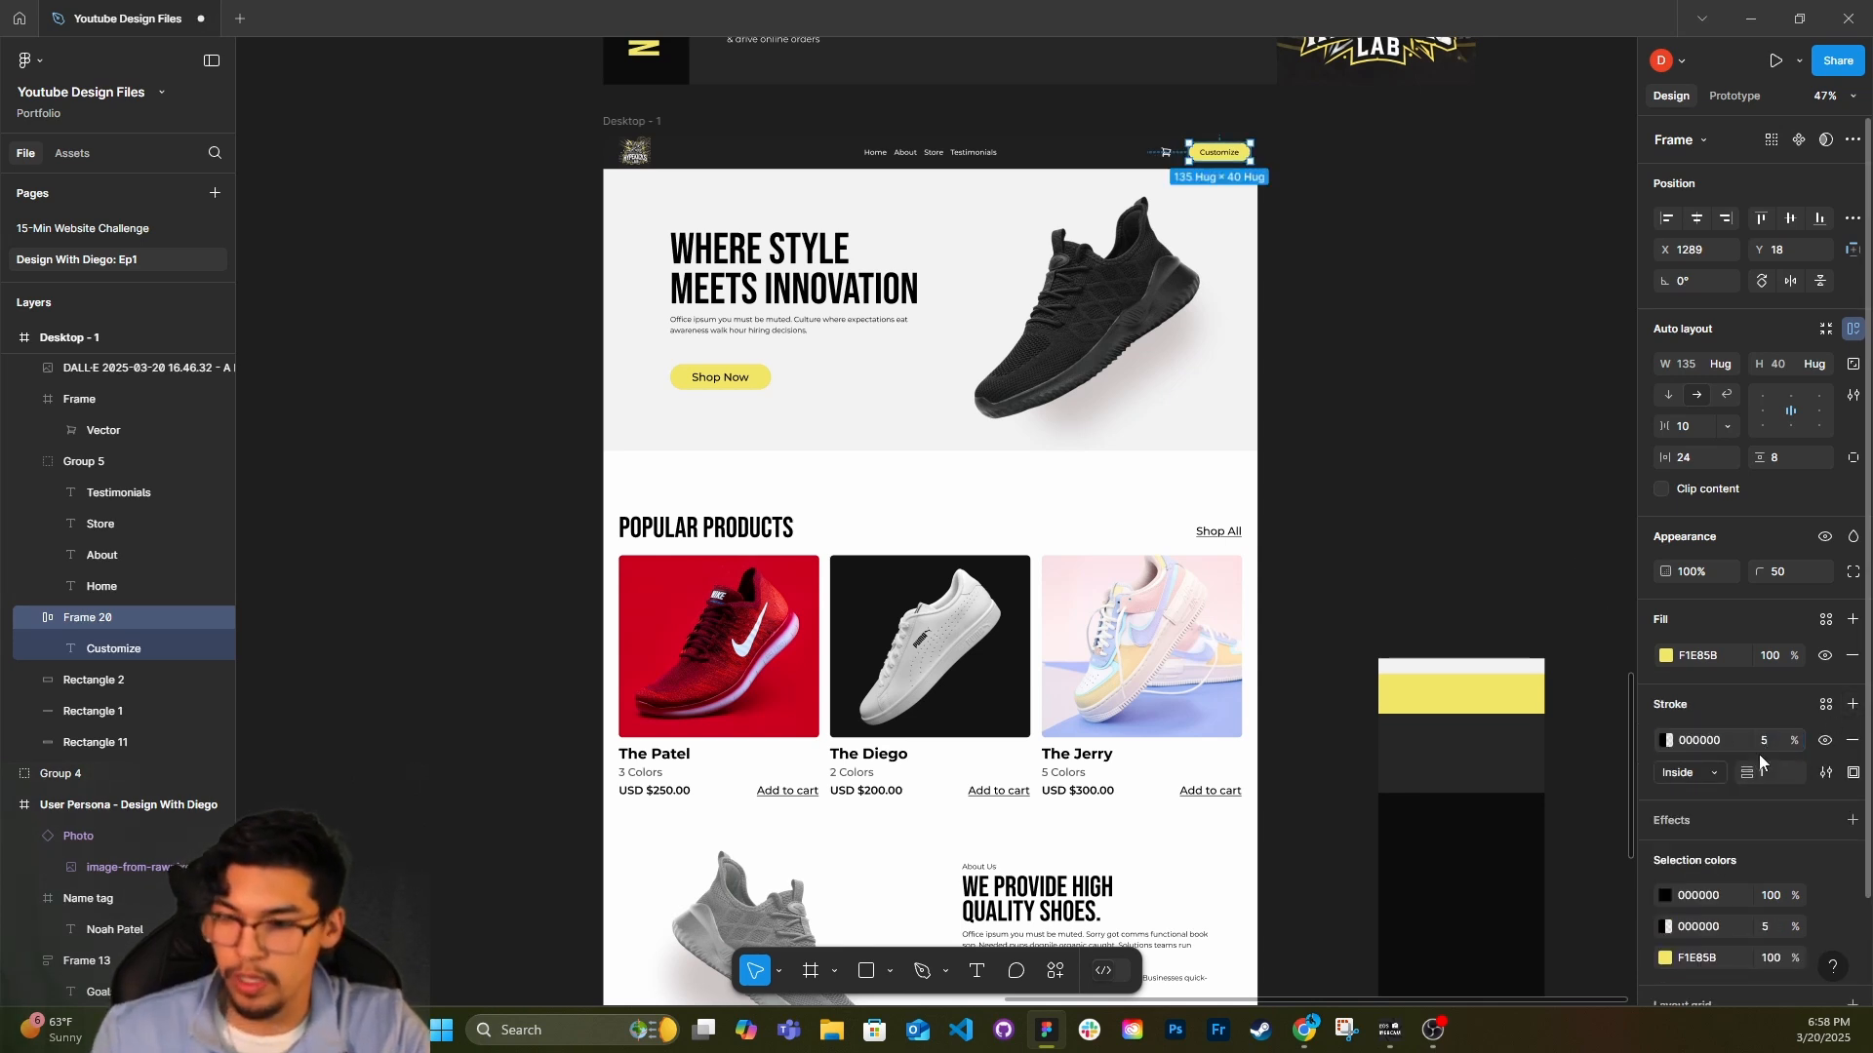
click(1351, 322)
scroll(1258, 161, up, 5)
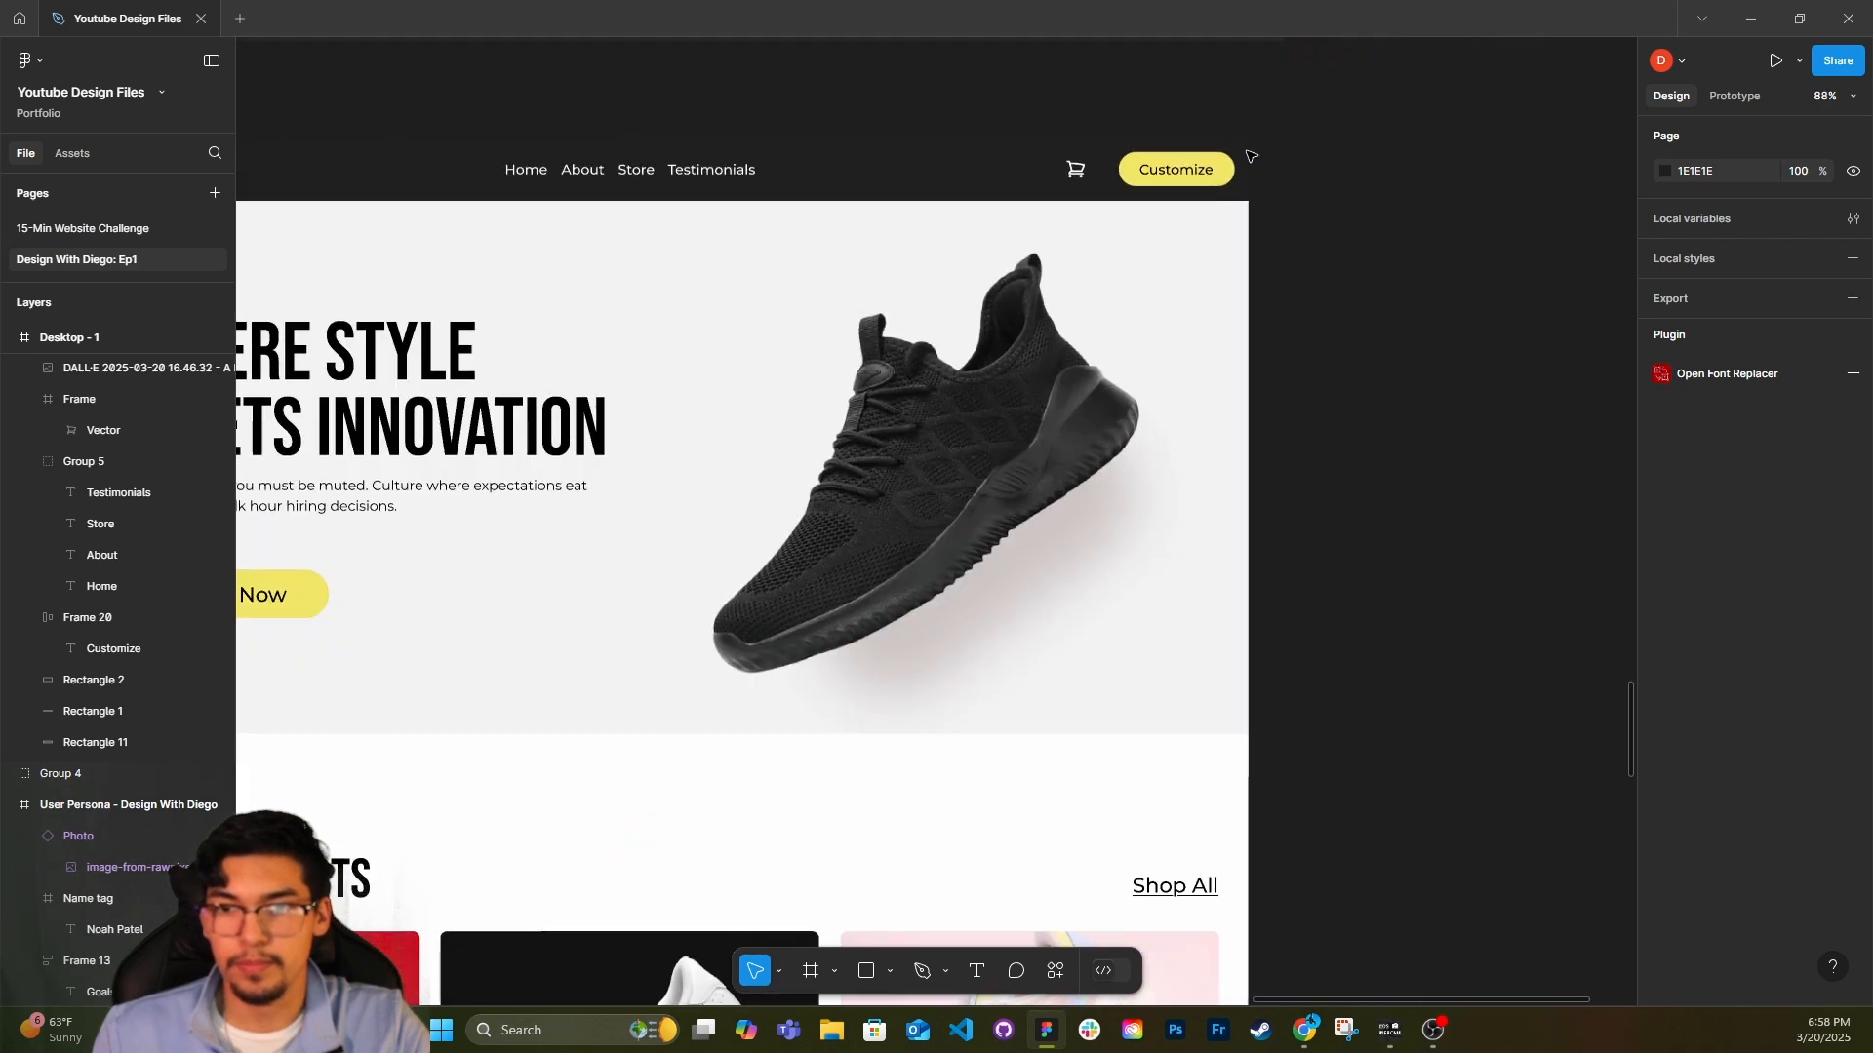
scroll(1219, 195, up, 5)
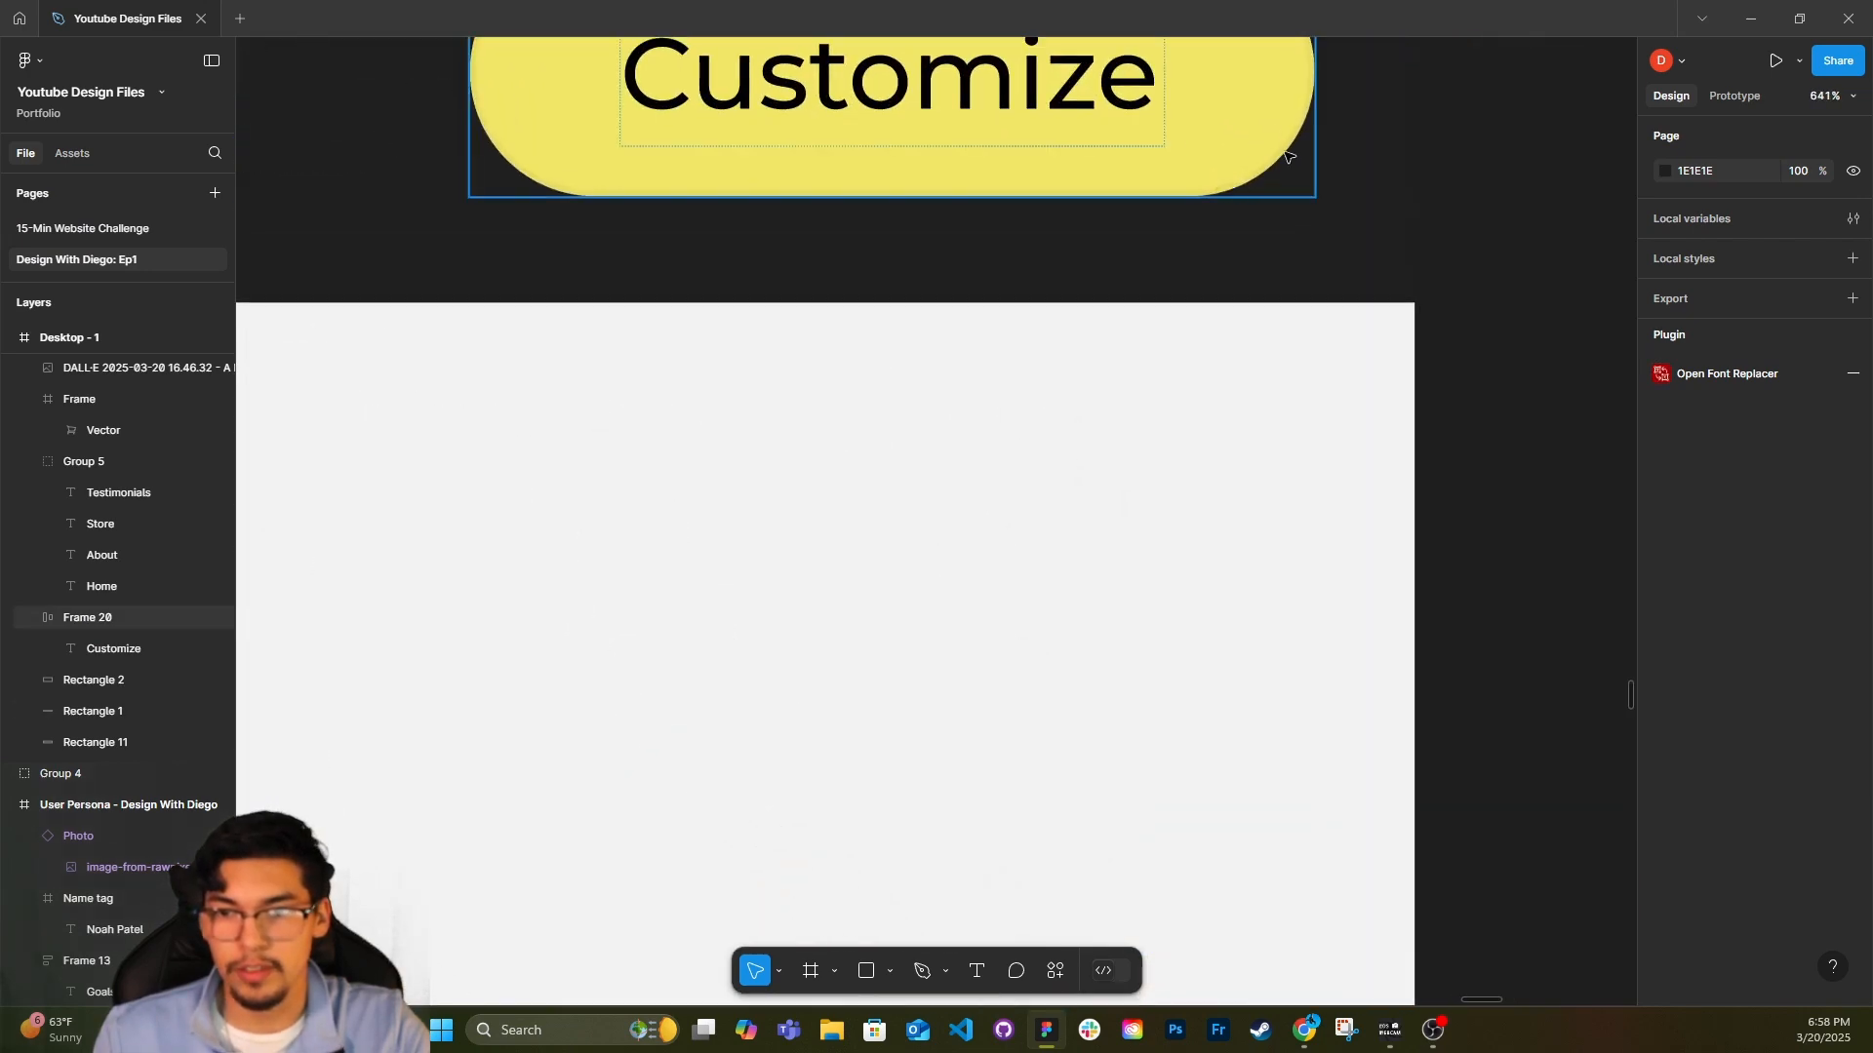
Draw a rectangle about 231 by 166 inside the first testimonial card and set its corner radius to 50.
scroll(1219, 196, down, 10)
scroll(709, 652, down, 10)
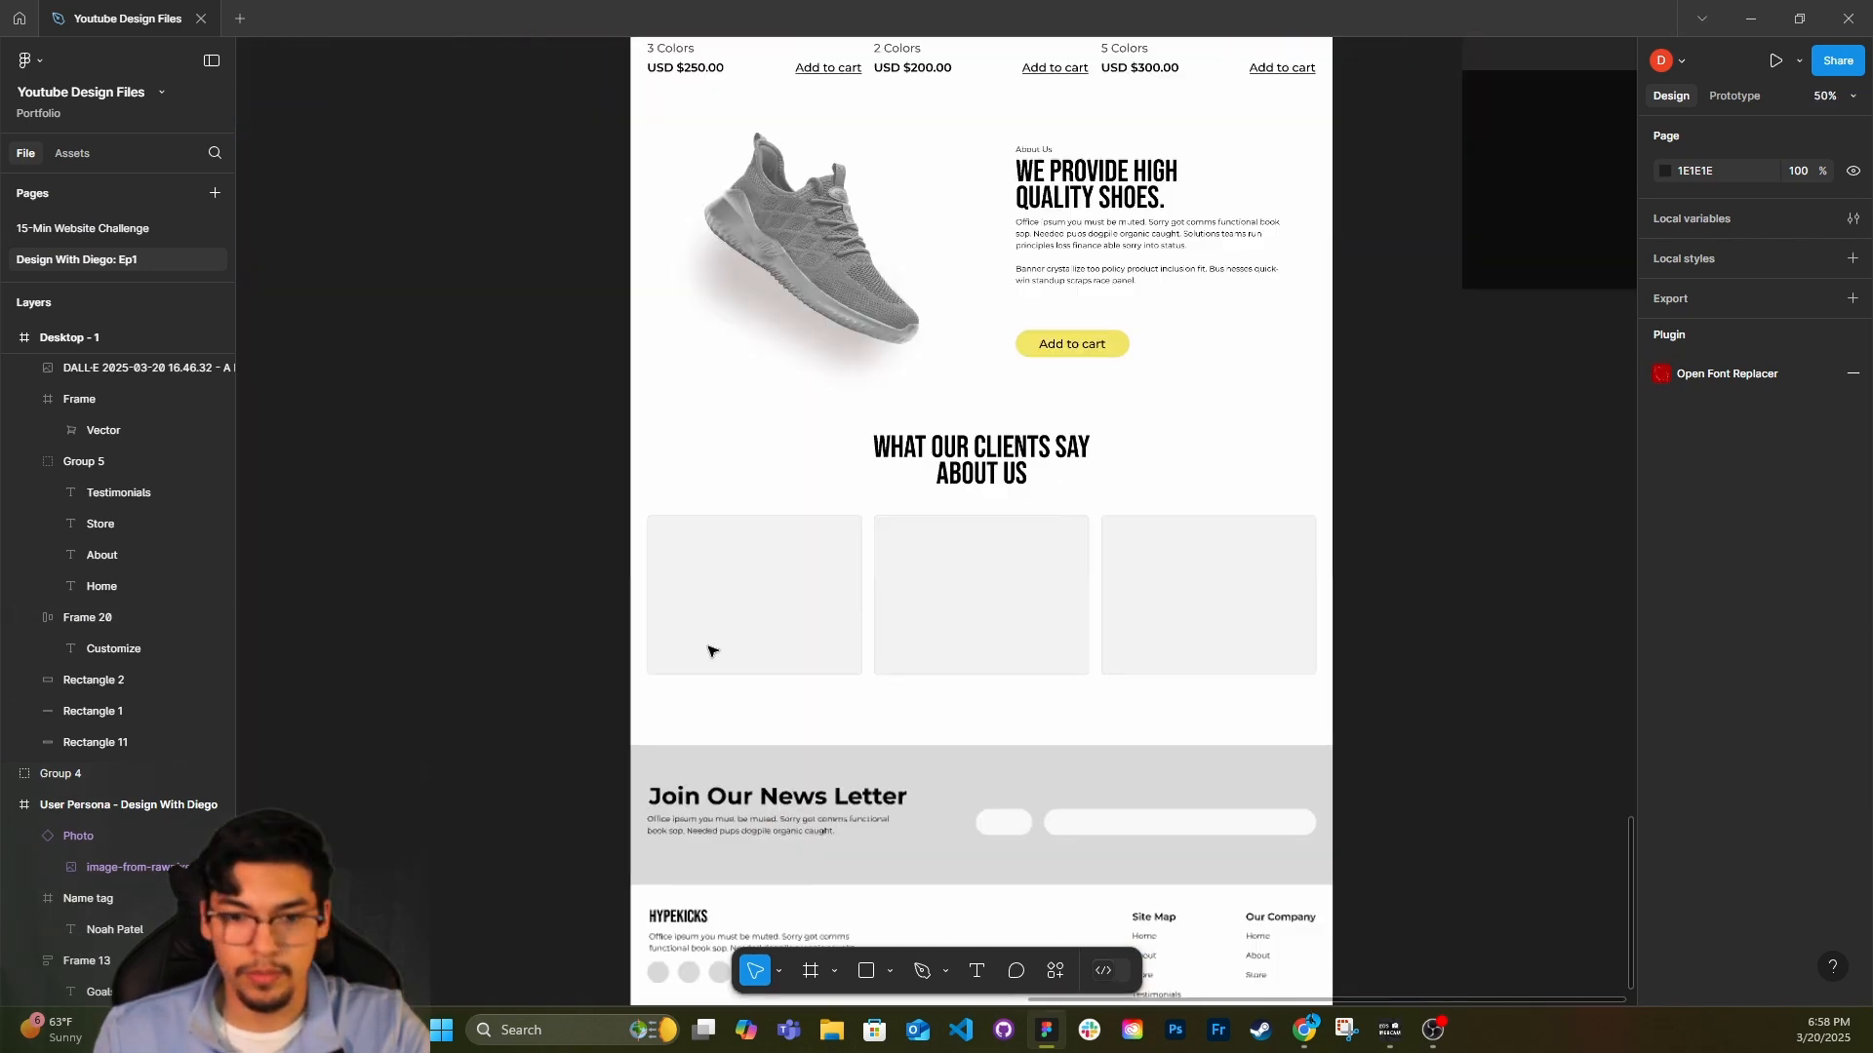
scroll(709, 652, up, 8)
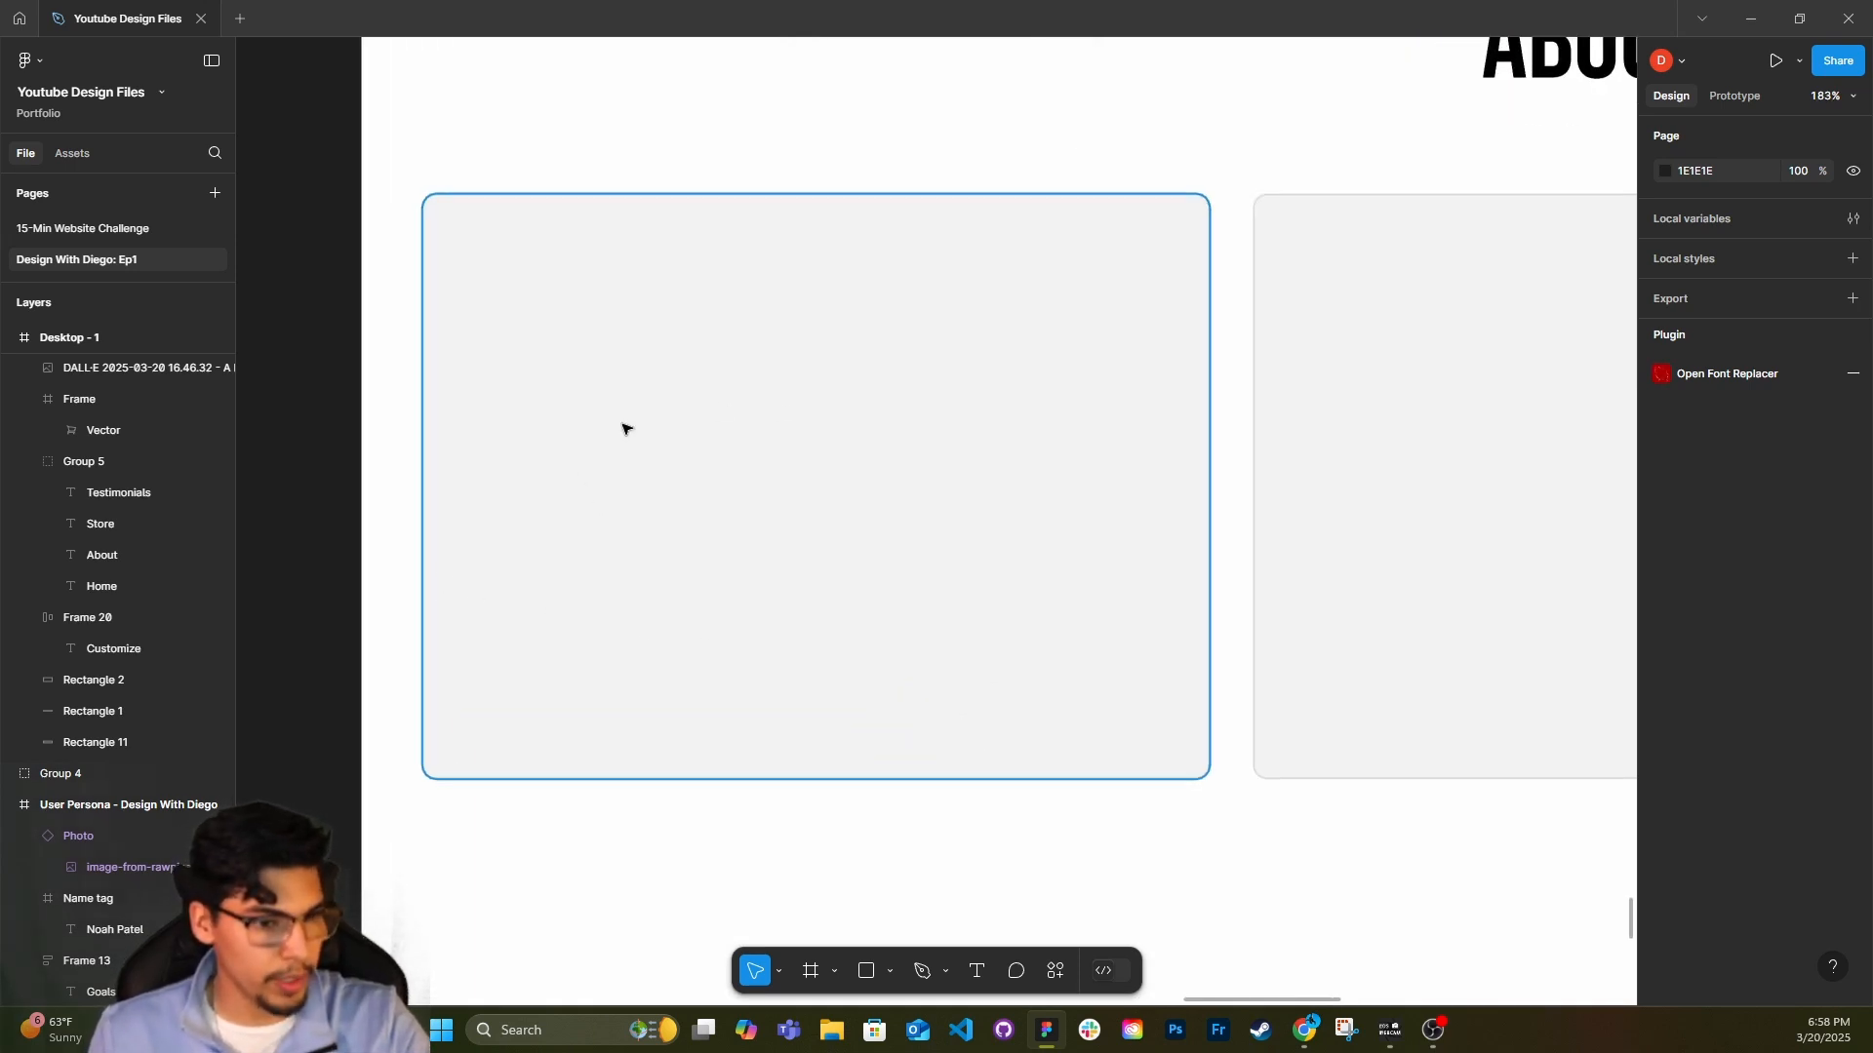
scroll(612, 463, down, 1)
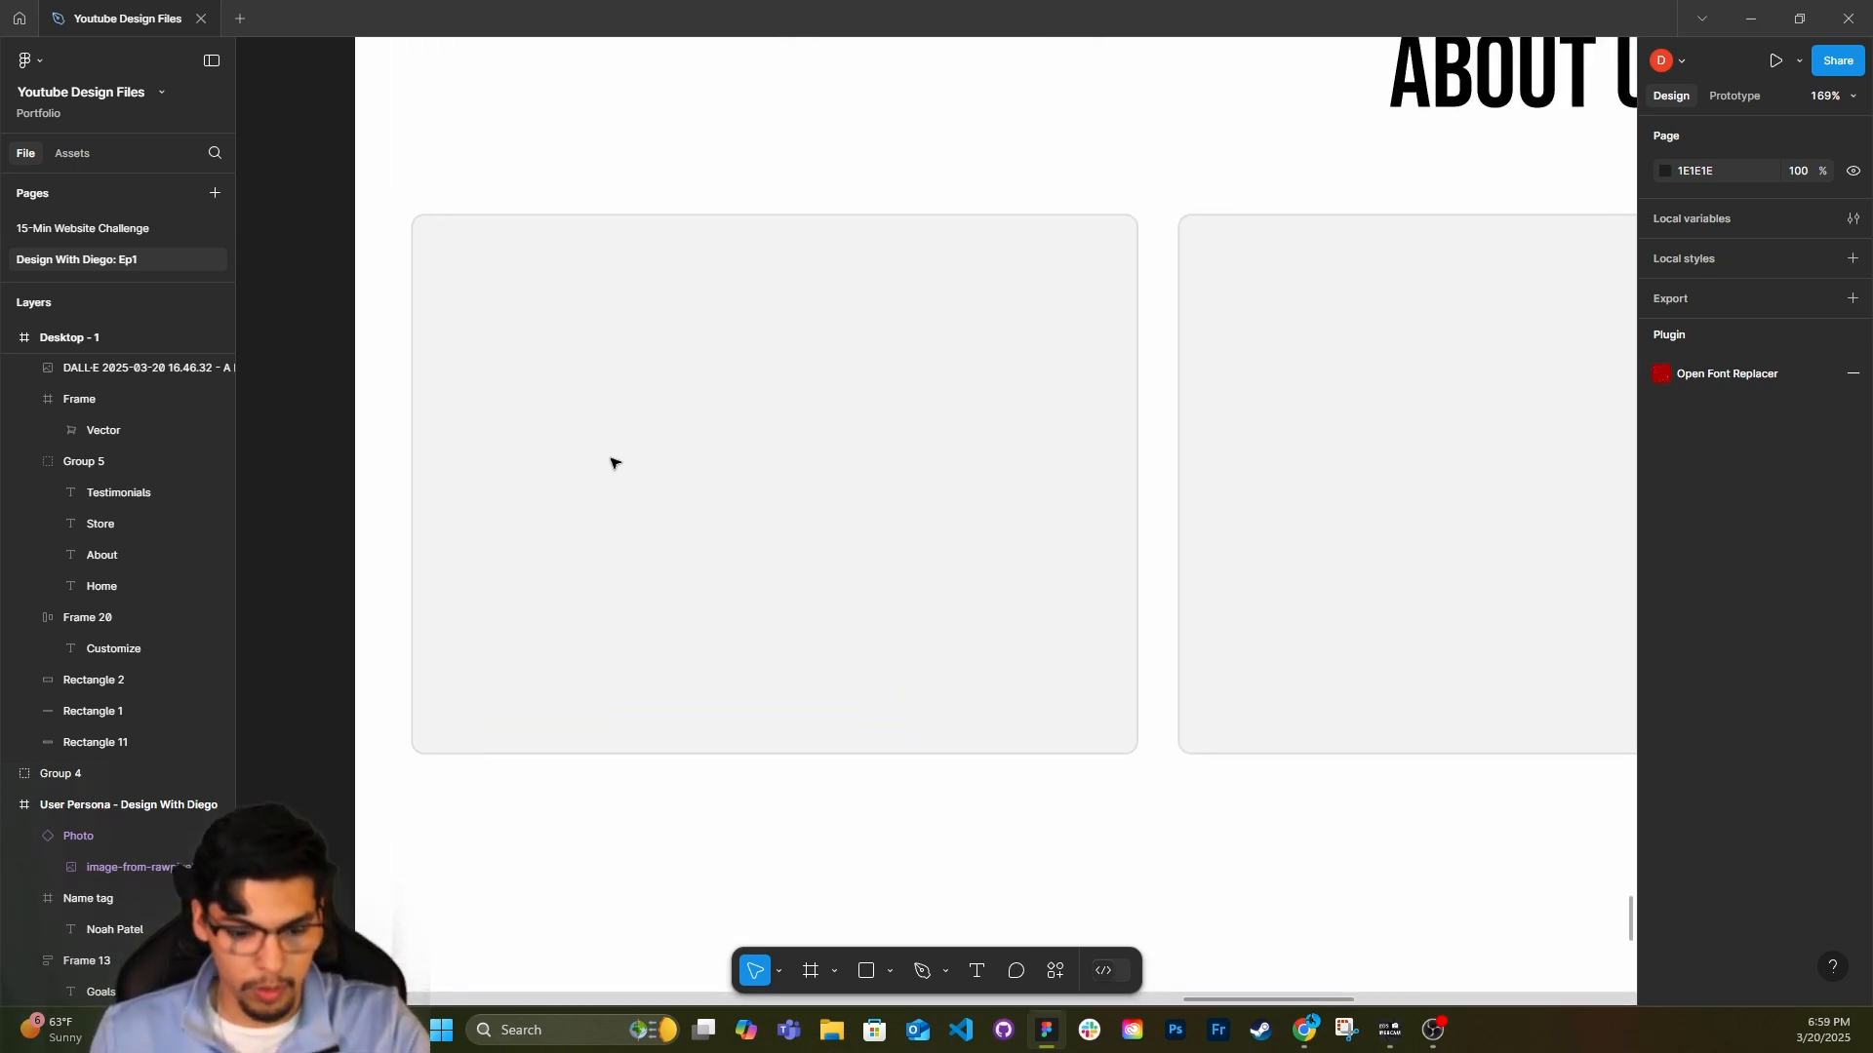
drag(472, 280, 853, 553)
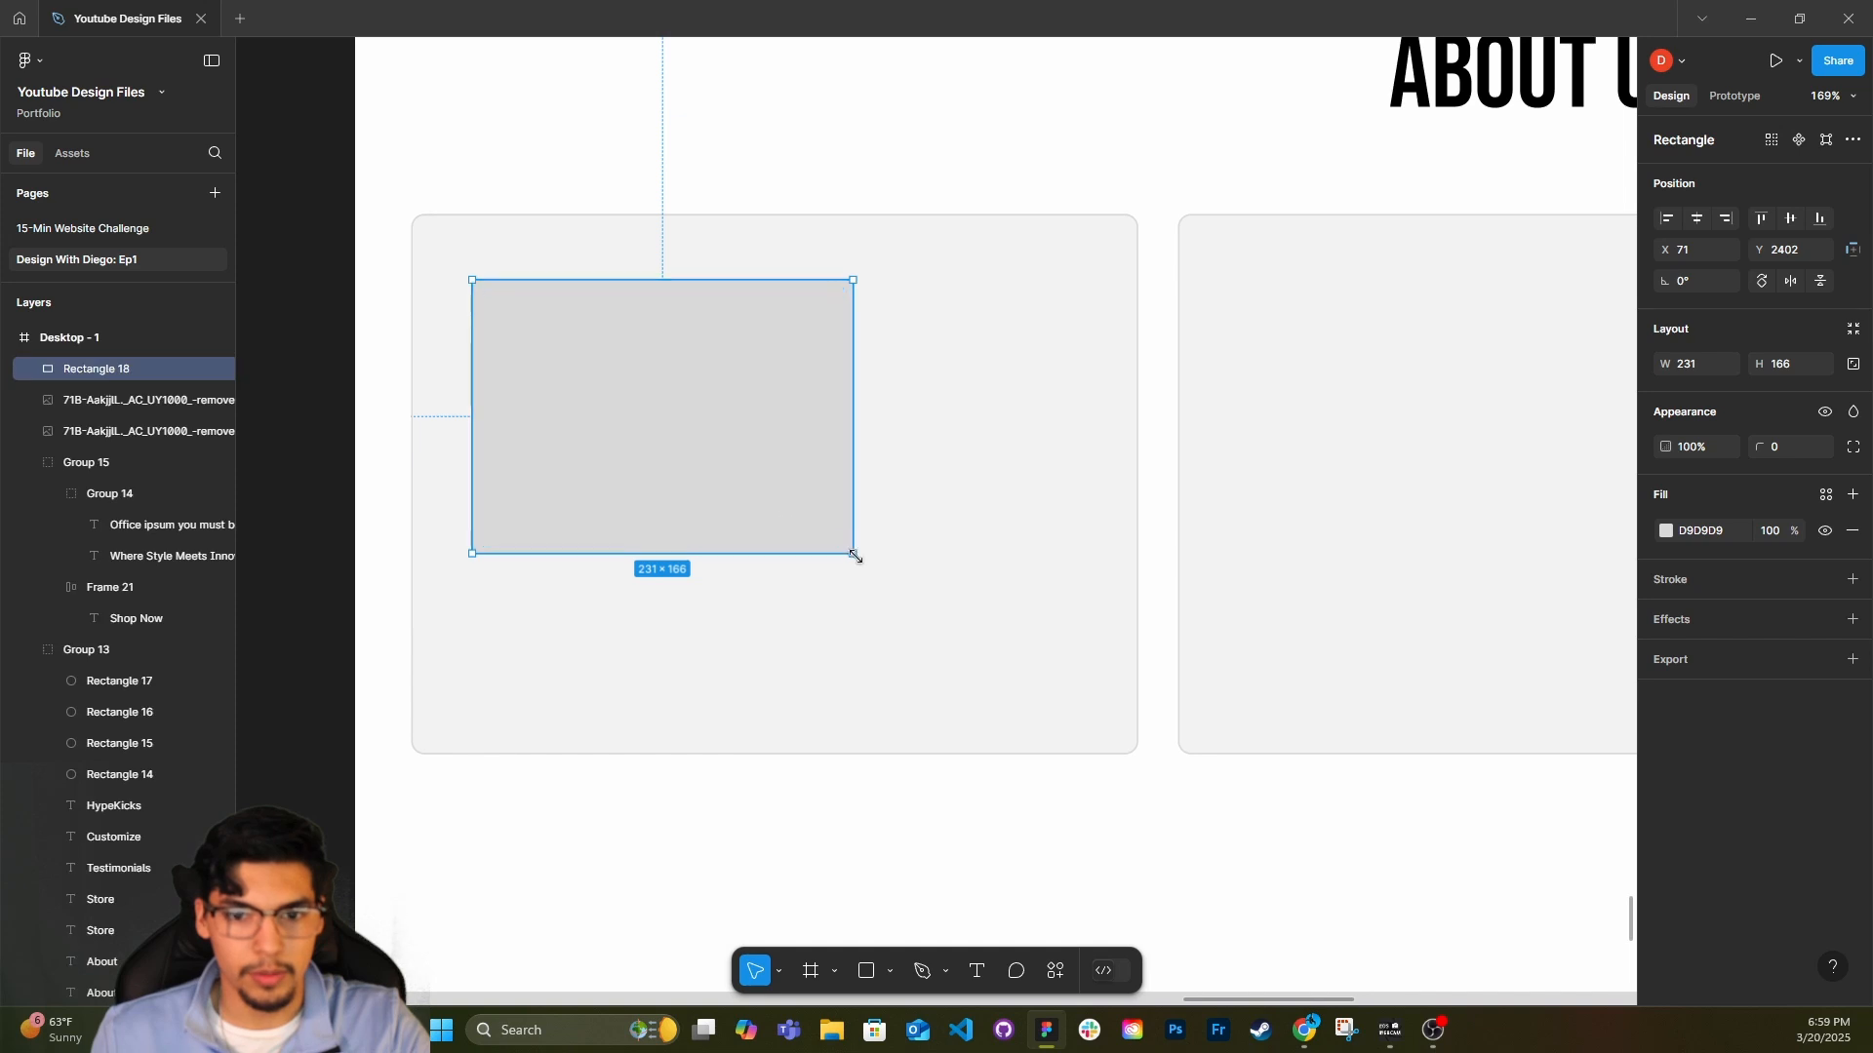
drag(636, 338, 611, 313)
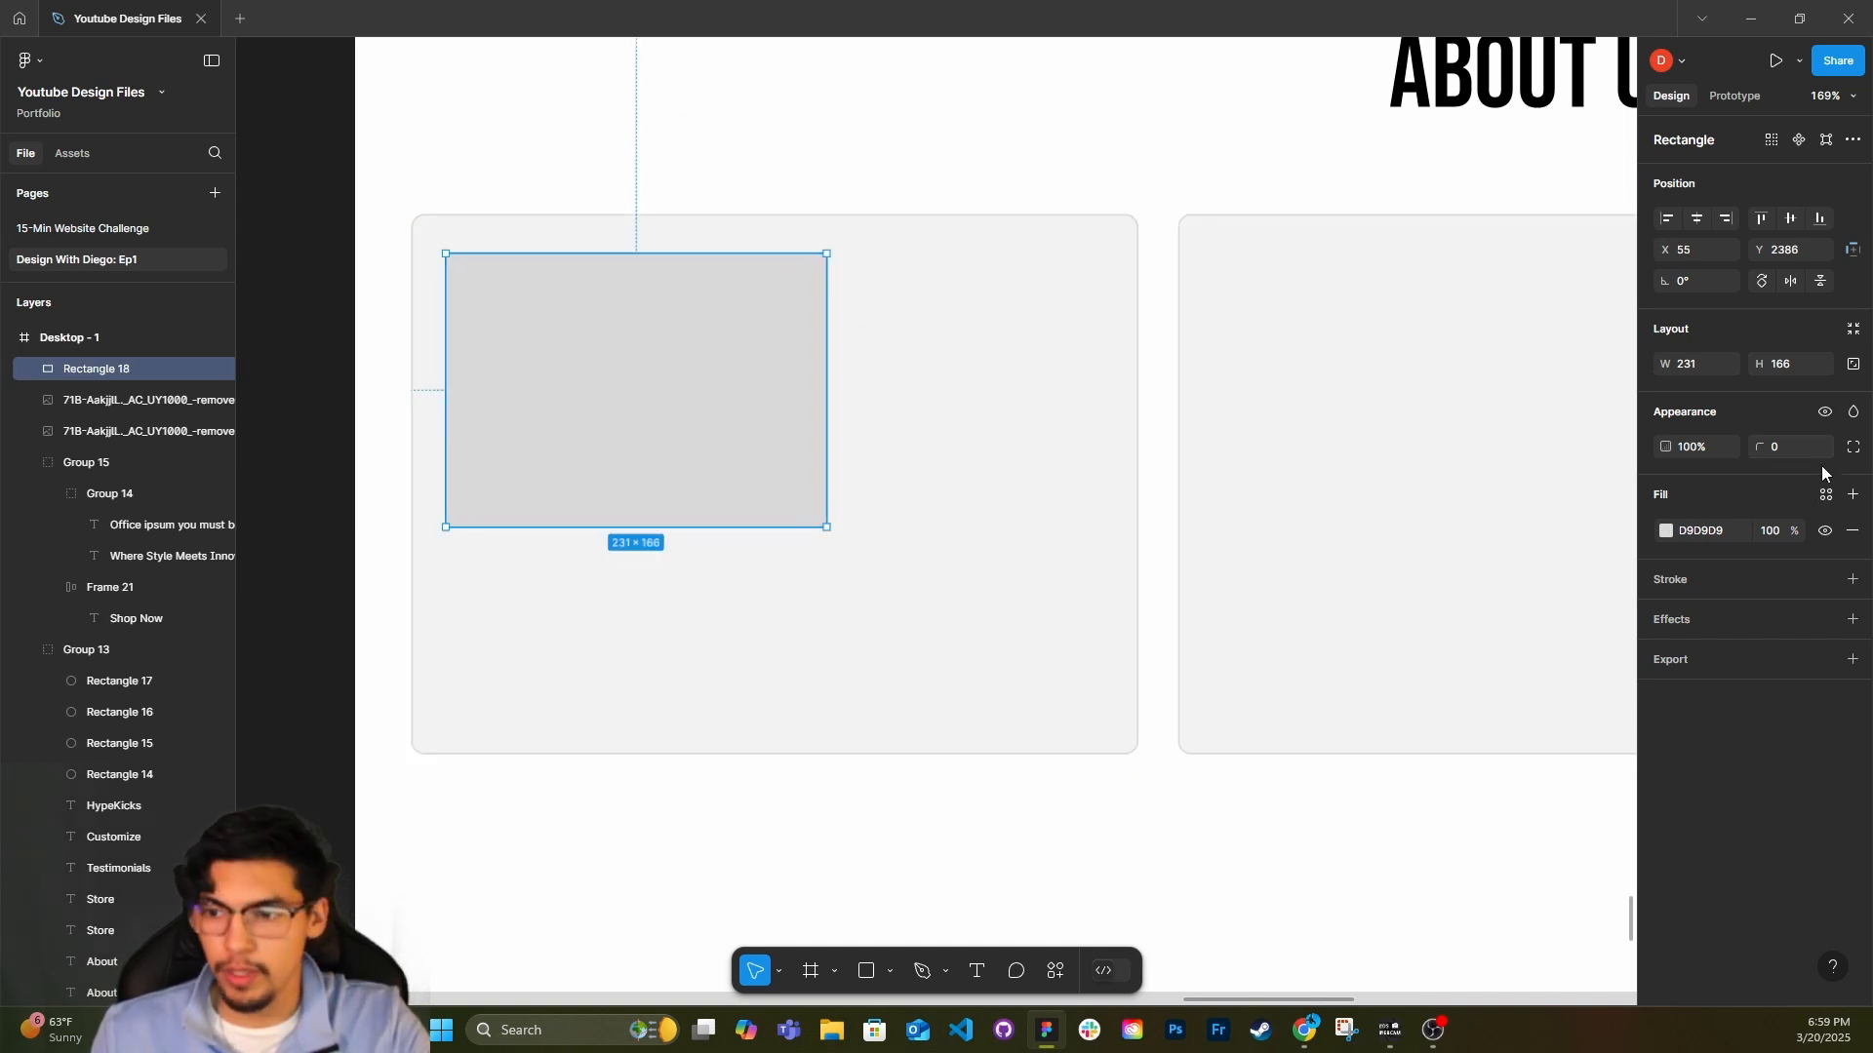
text(50)
key(Return)
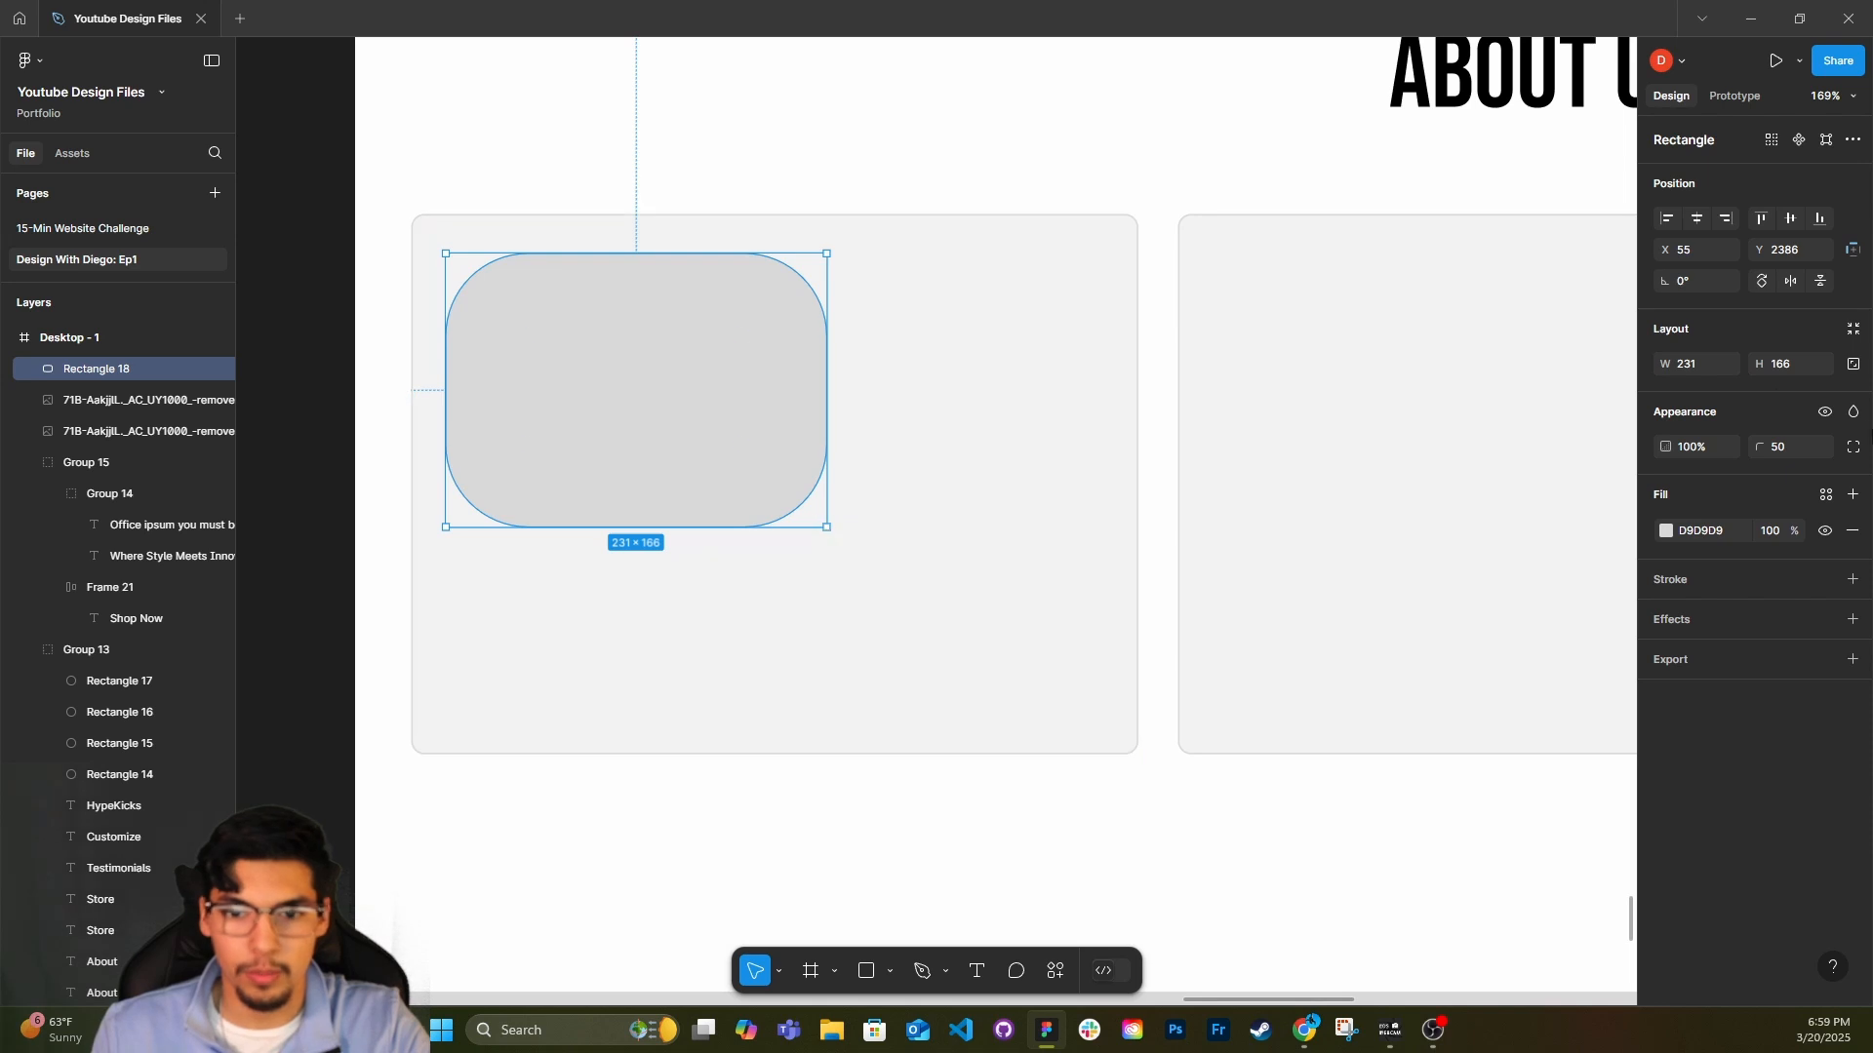
Resize the rounded rectangle in the first testimonial card to 80 by 80.
click(1800, 363)
text(50)
key(Return)
click(1712, 365)
text(50)
key(Return)
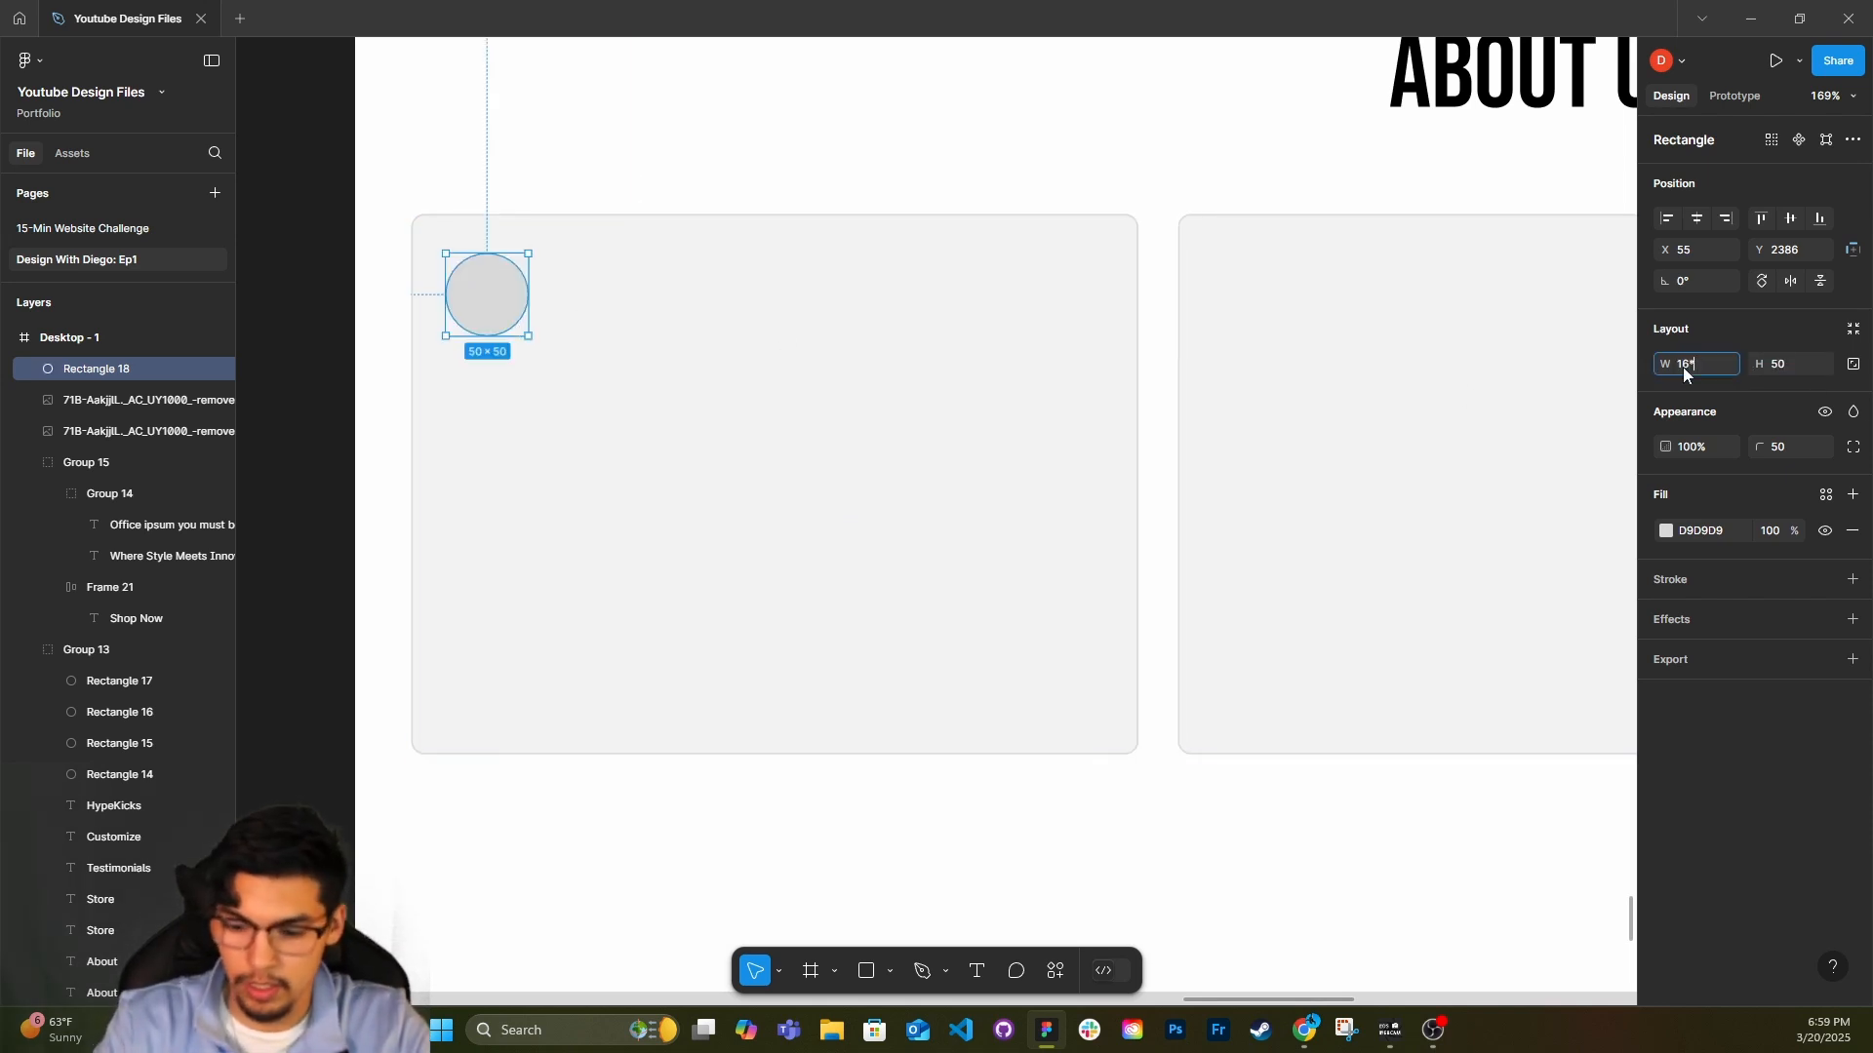
text(5)
key(Return)
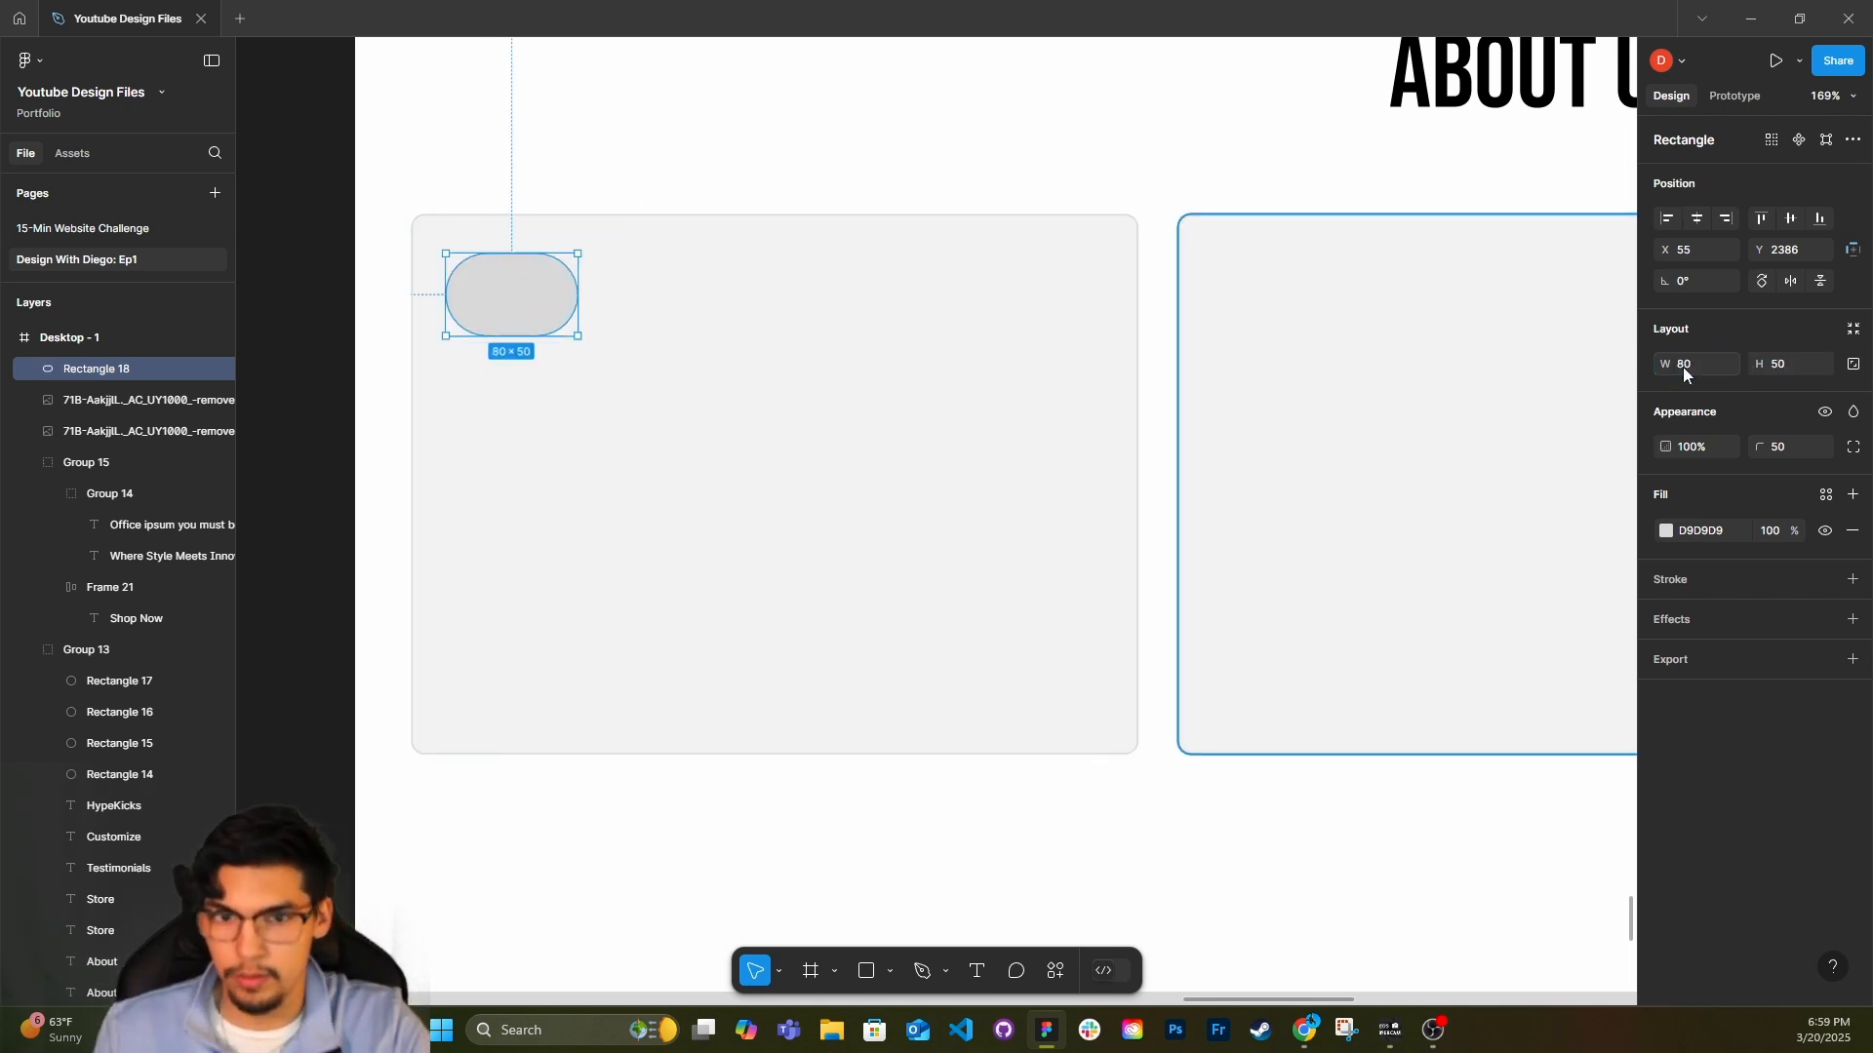
click(1800, 366)
text(80)
key(Return)
Fill the circle with a random photo from the Unsplash plugin's portrait preset and close the plugin.
click(29, 61)
mouse_move(130, 325)
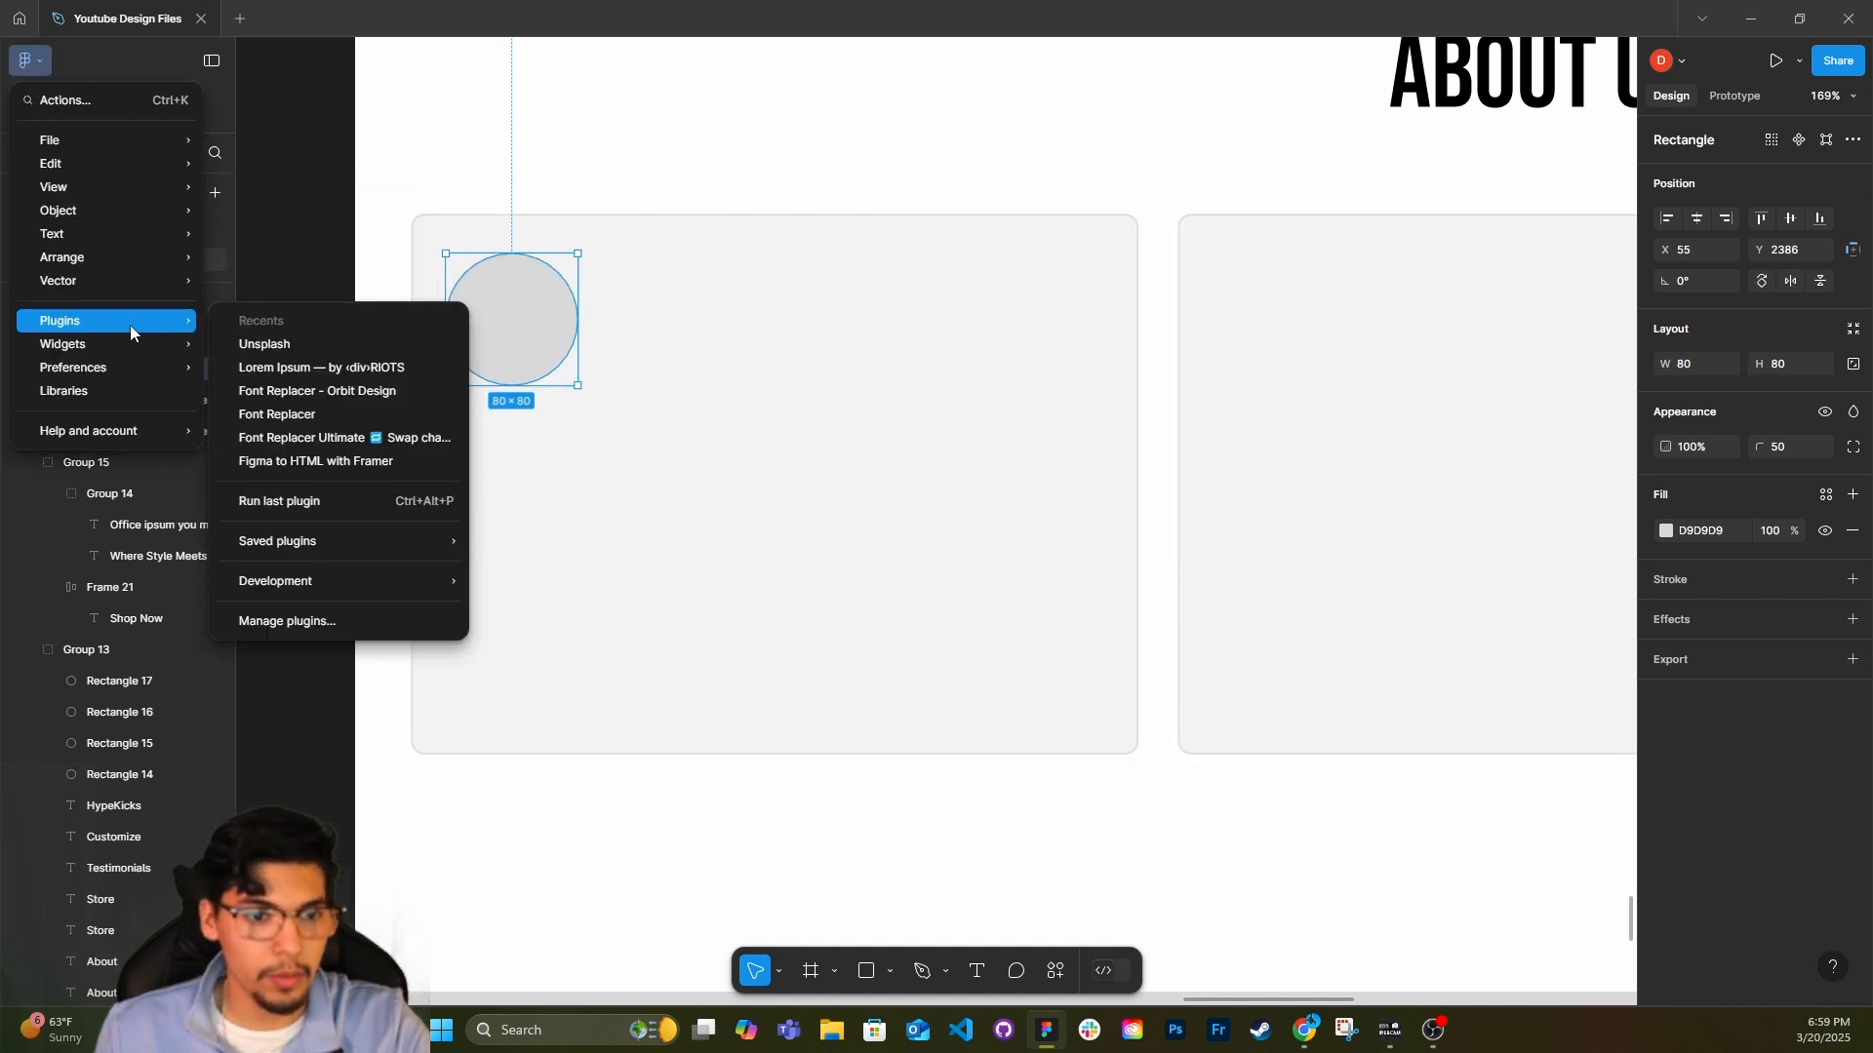
click(264, 344)
click(238, 139)
click(422, 416)
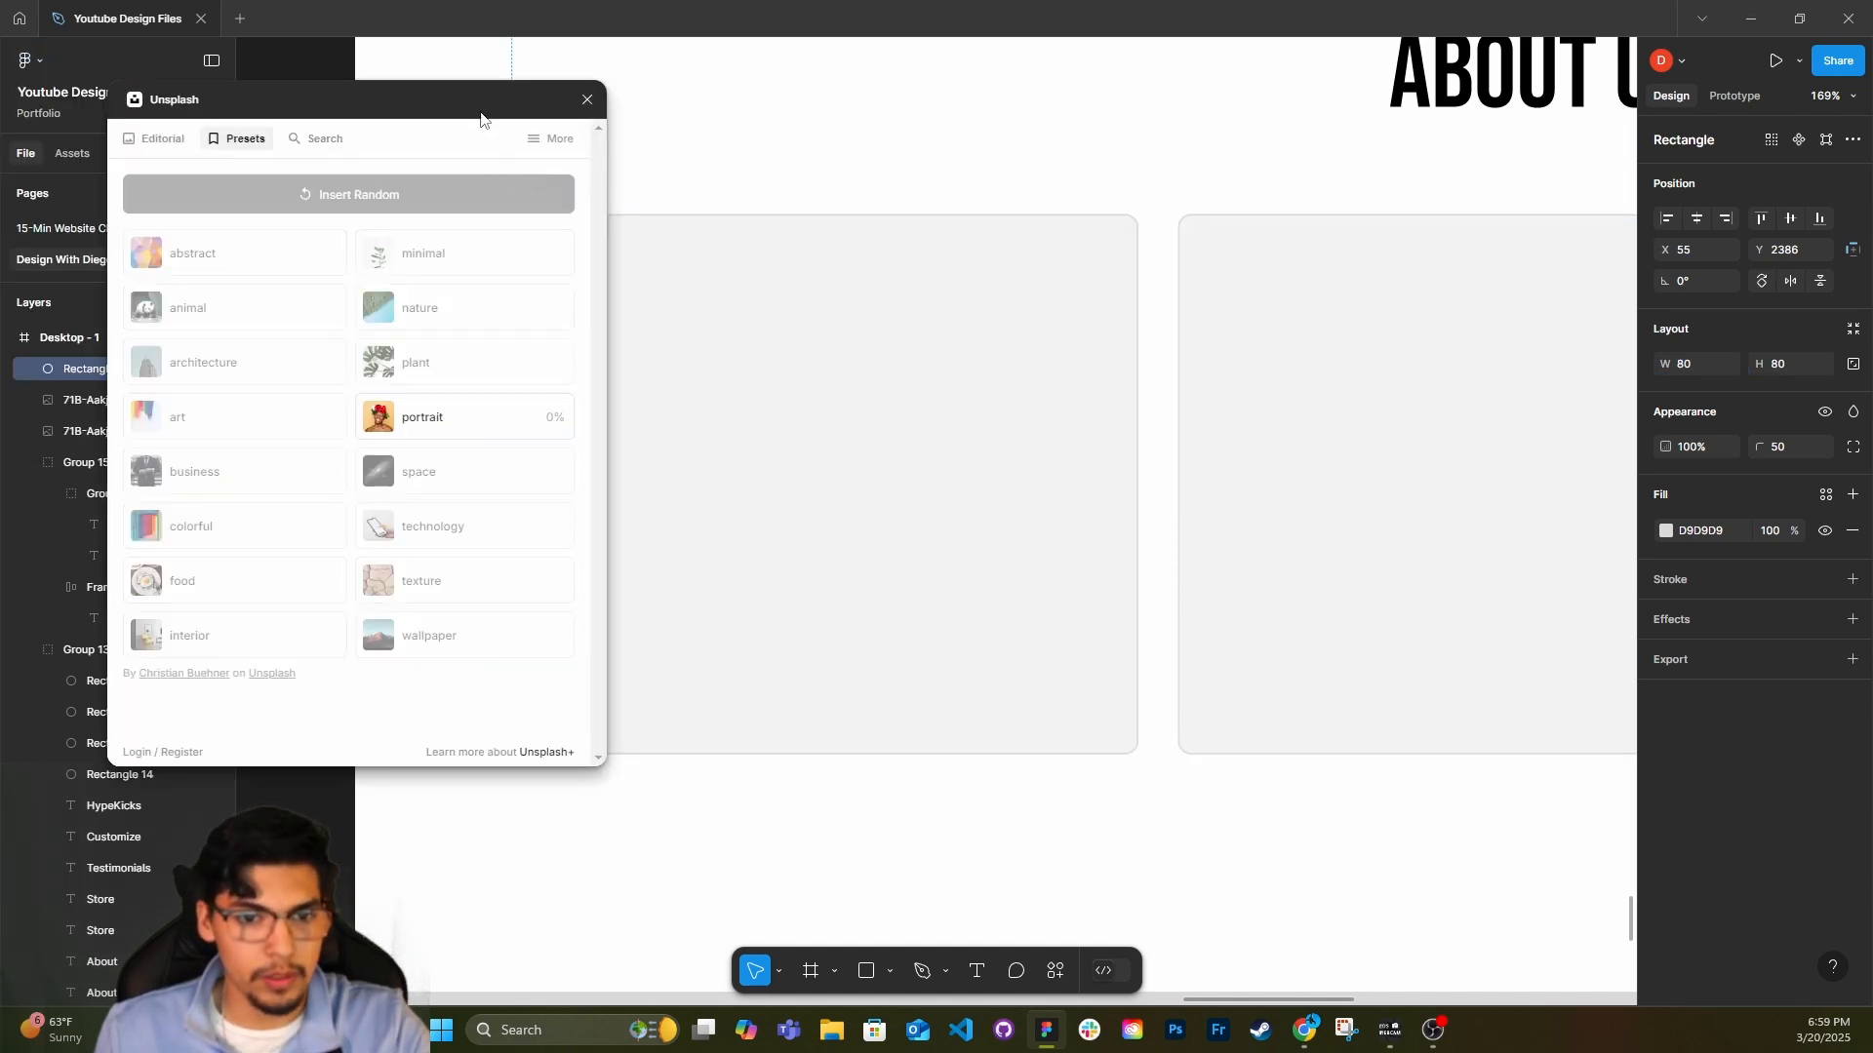
drag(480, 117, 431, 433)
click(536, 420)
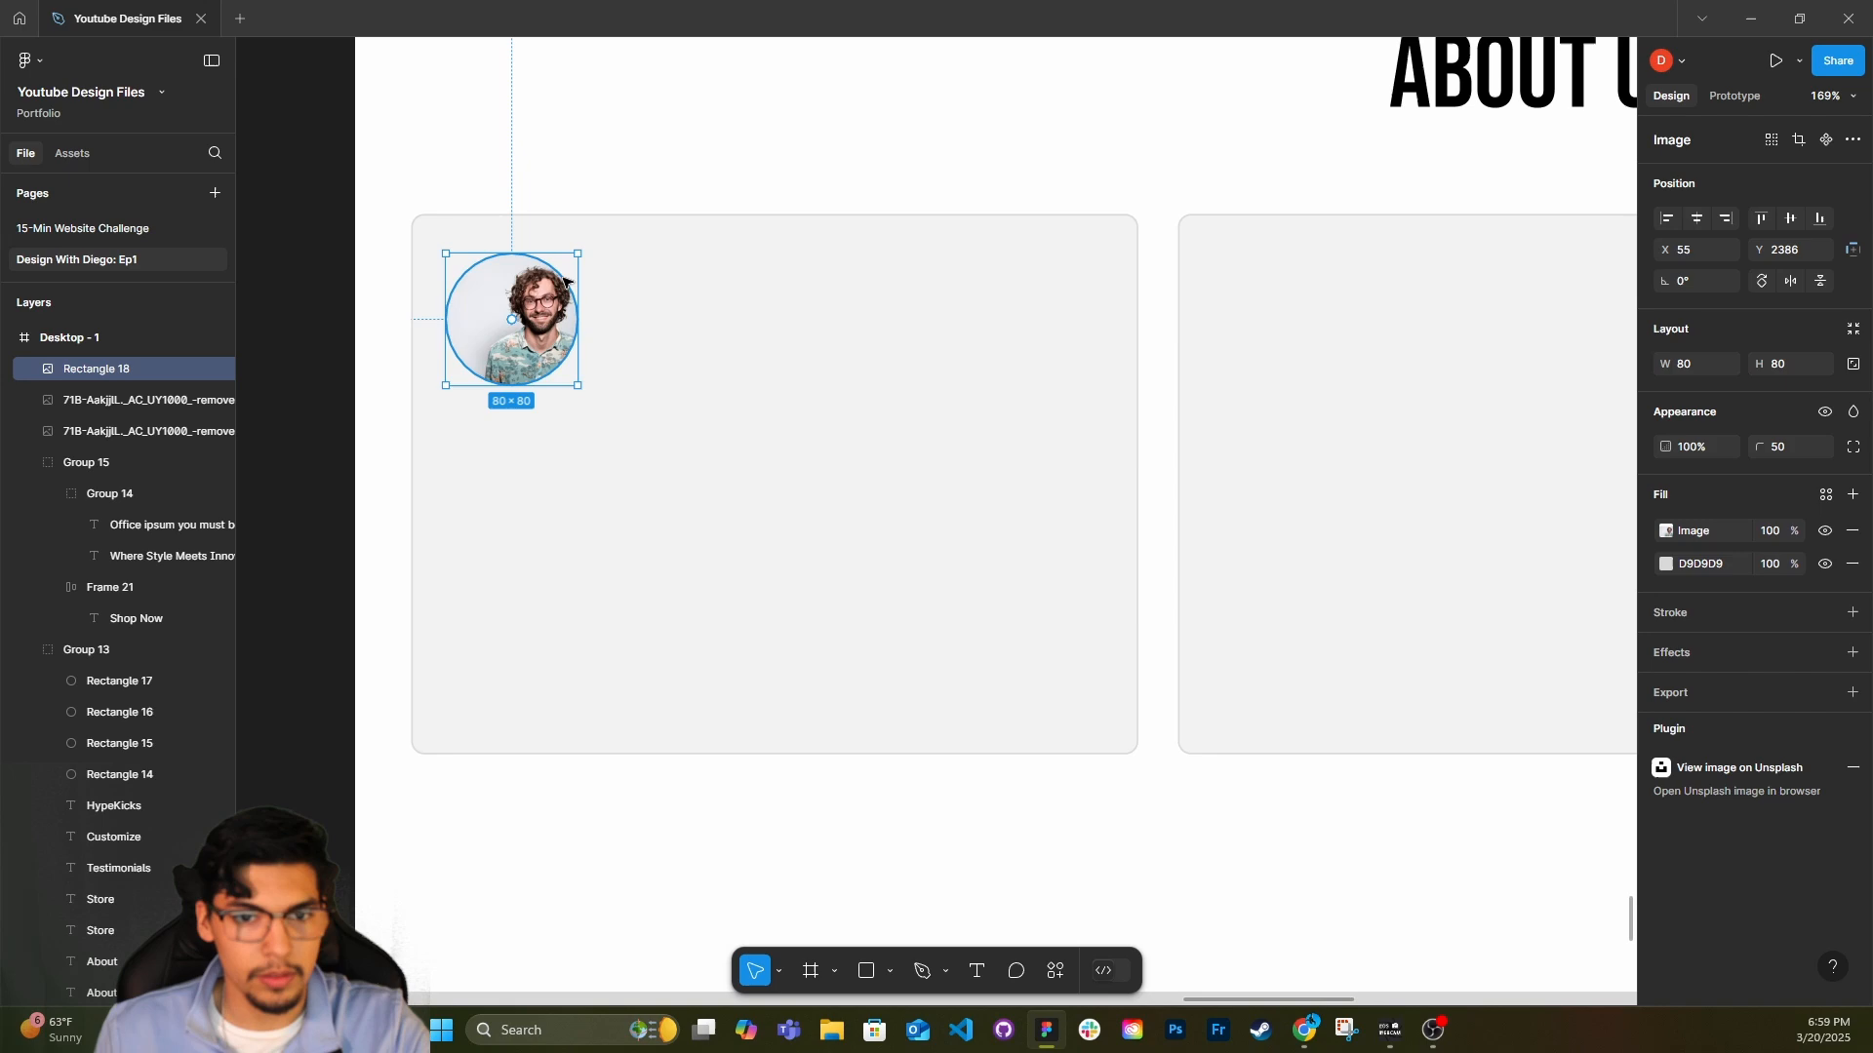
Switch the circle's image fill to Crop and shift the photo so the man sits in the middle.
click(1666, 531)
click(1456, 583)
click(1443, 629)
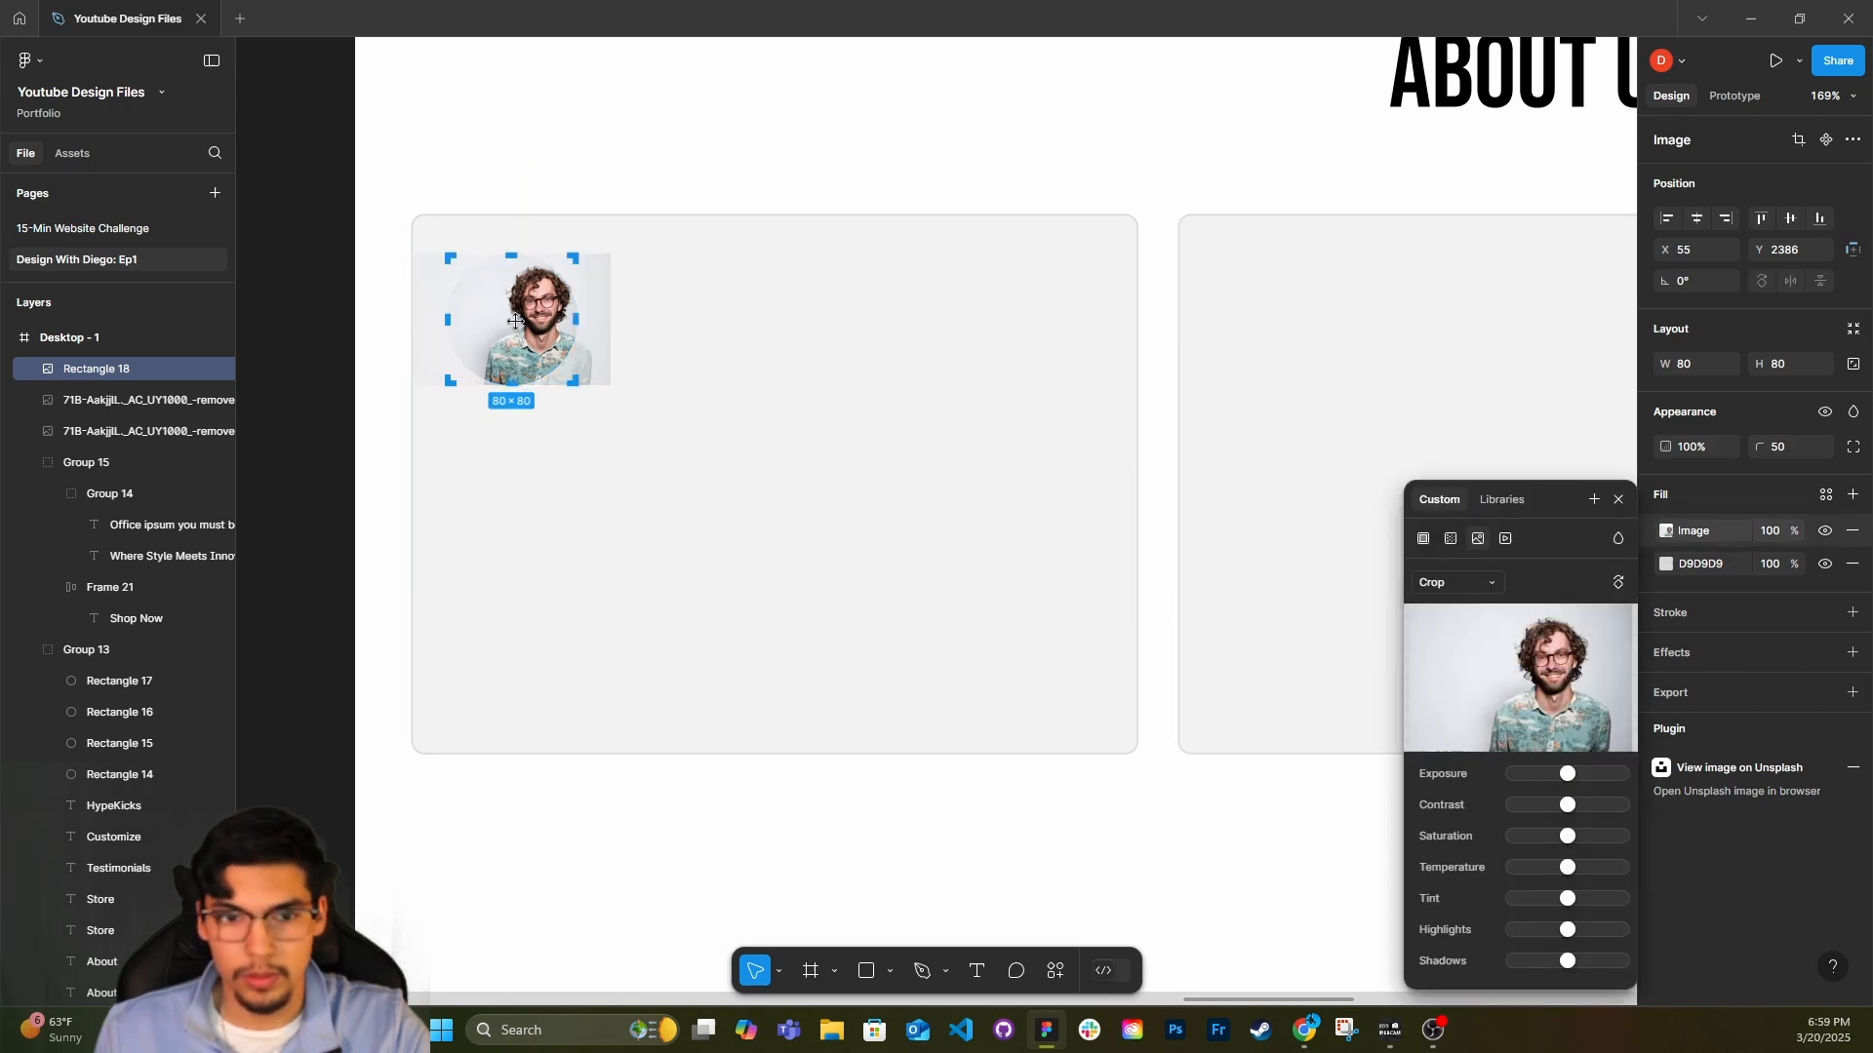
double_click(703, 328)
key(ctrl+z)
Add a text box beside the portrait in the first testimonial card containing the reviewer's full name.
drag(527, 304, 804, 348)
click(752, 322)
text(t)
text(Tyler )
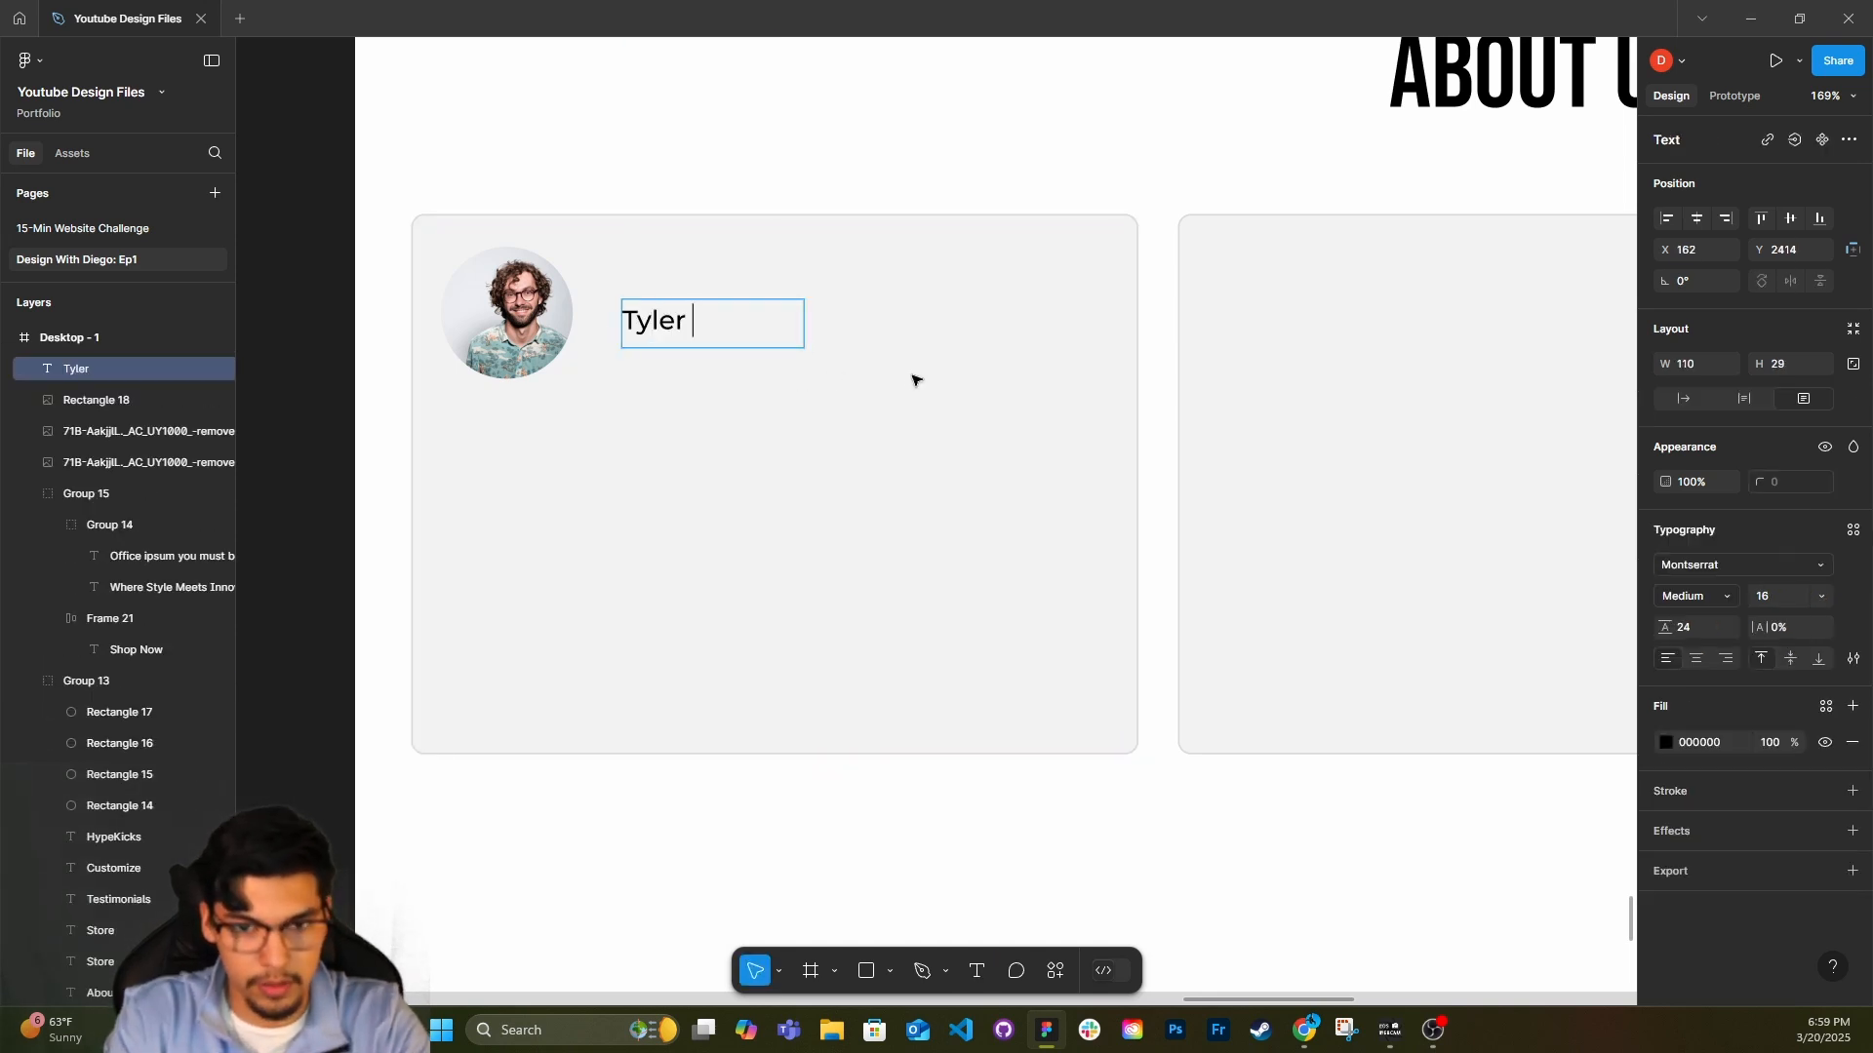
text(Williams)
key(Escape)
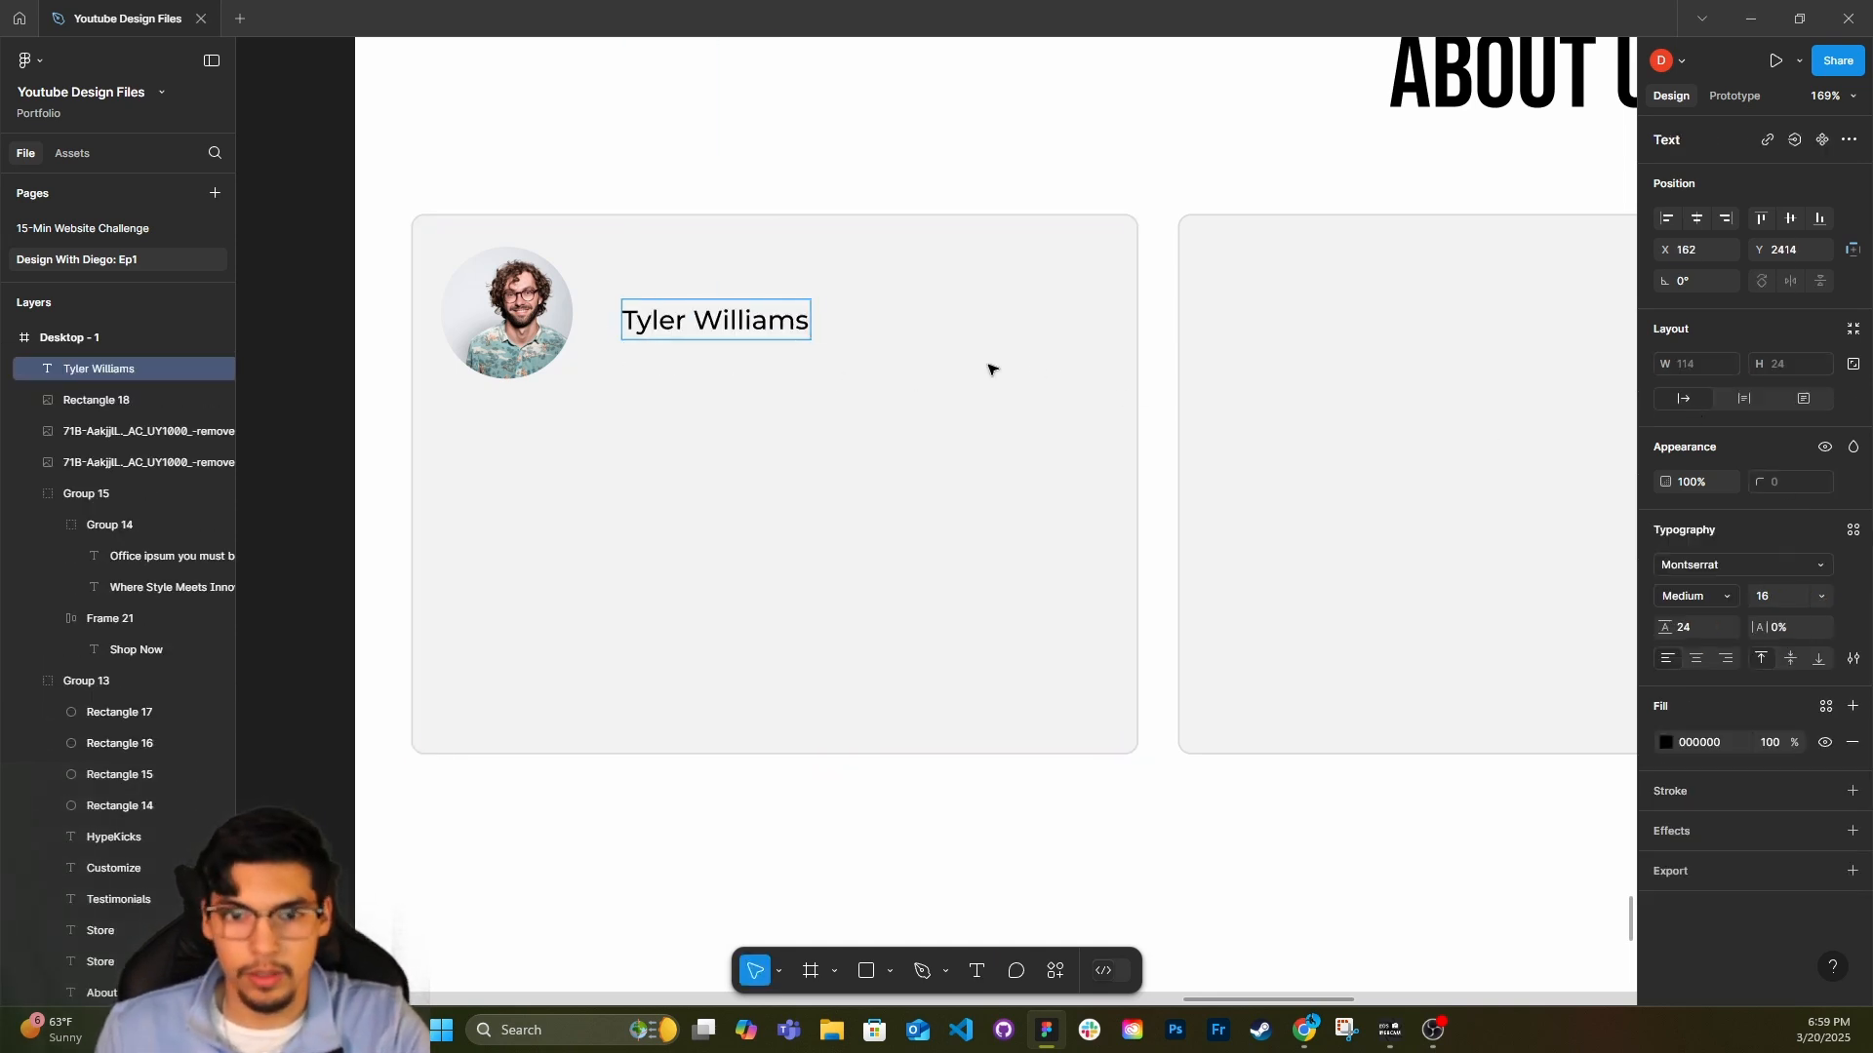
Move the reviewer's name up beside the portrait and set its font size to 24.
drag(669, 320, 663, 288)
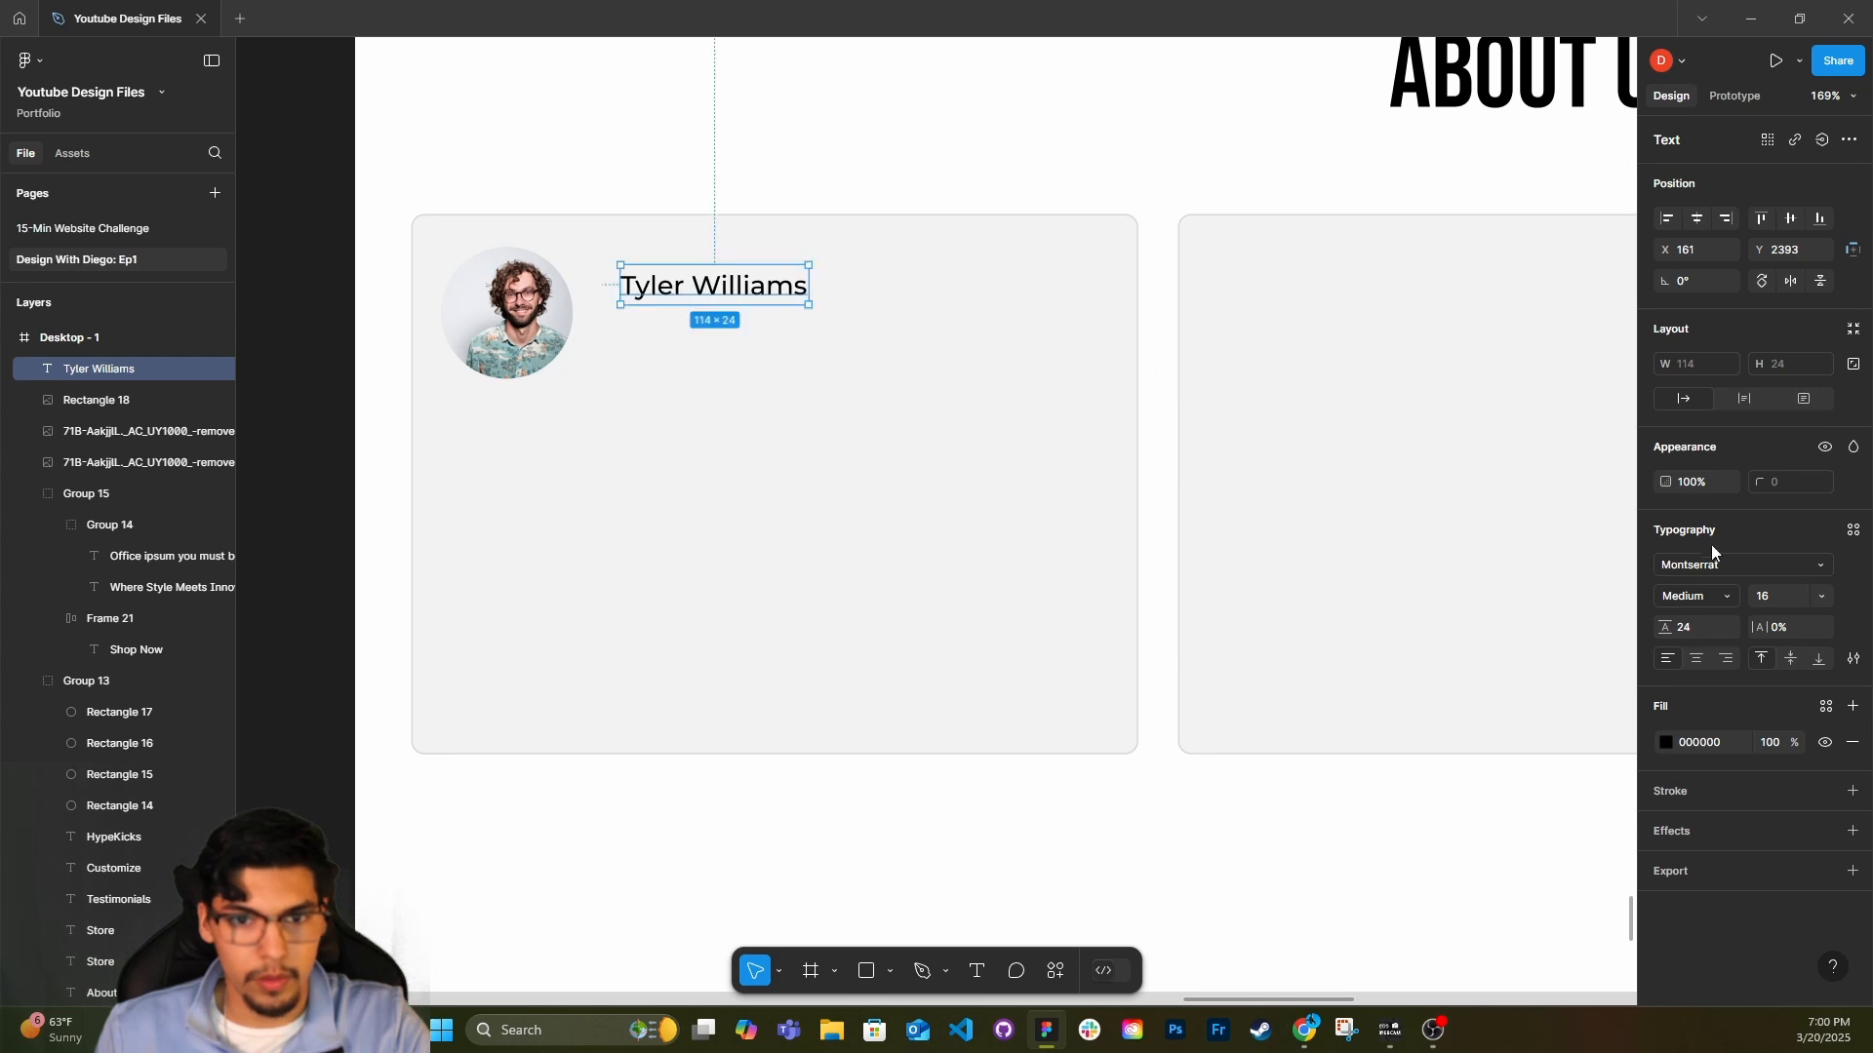
click(1820, 596)
click(1785, 641)
Duplicate the reviewer's name directly below it and replace the copy's text with the rating 4.5/5.
drag(819, 302, 764, 337)
double_click(764, 337)
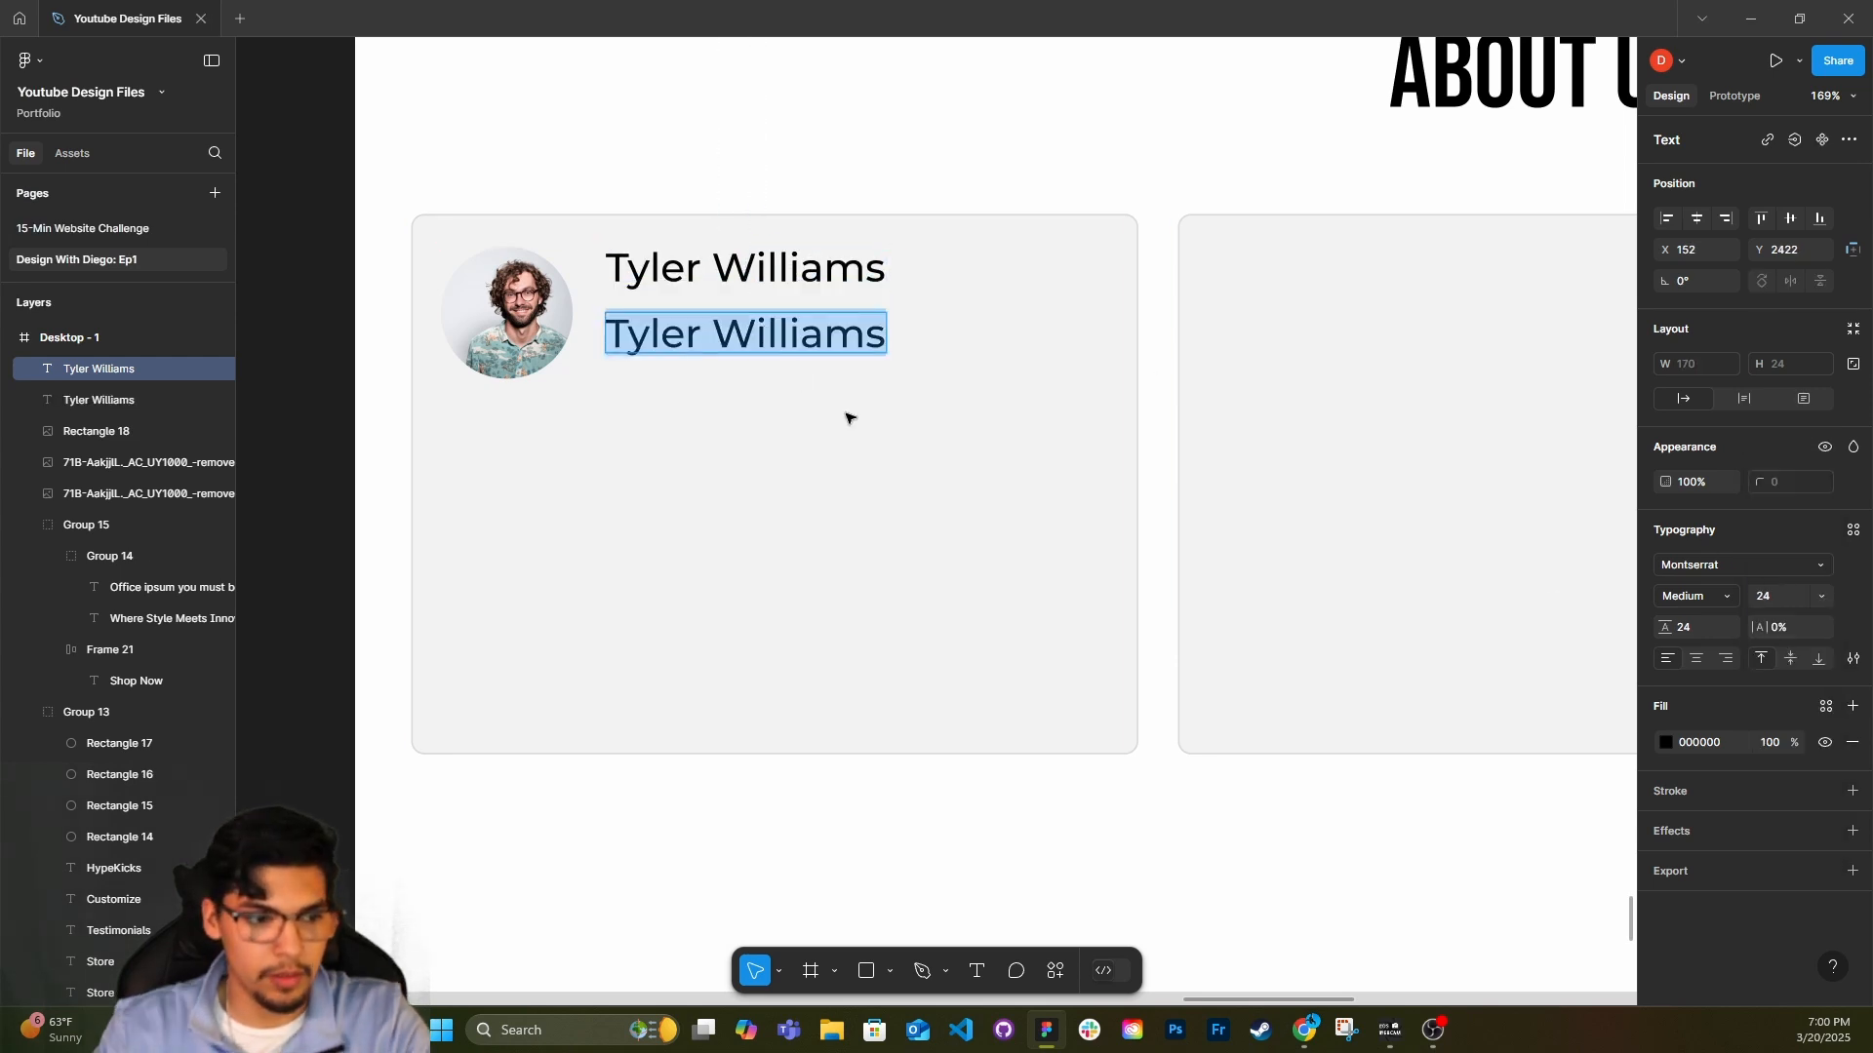
text(Client)
key(BackSpace)
key(BackSpace)
key(BackSpace)
key(BackSpace)
key(BackSpace)
key(BackSpace)
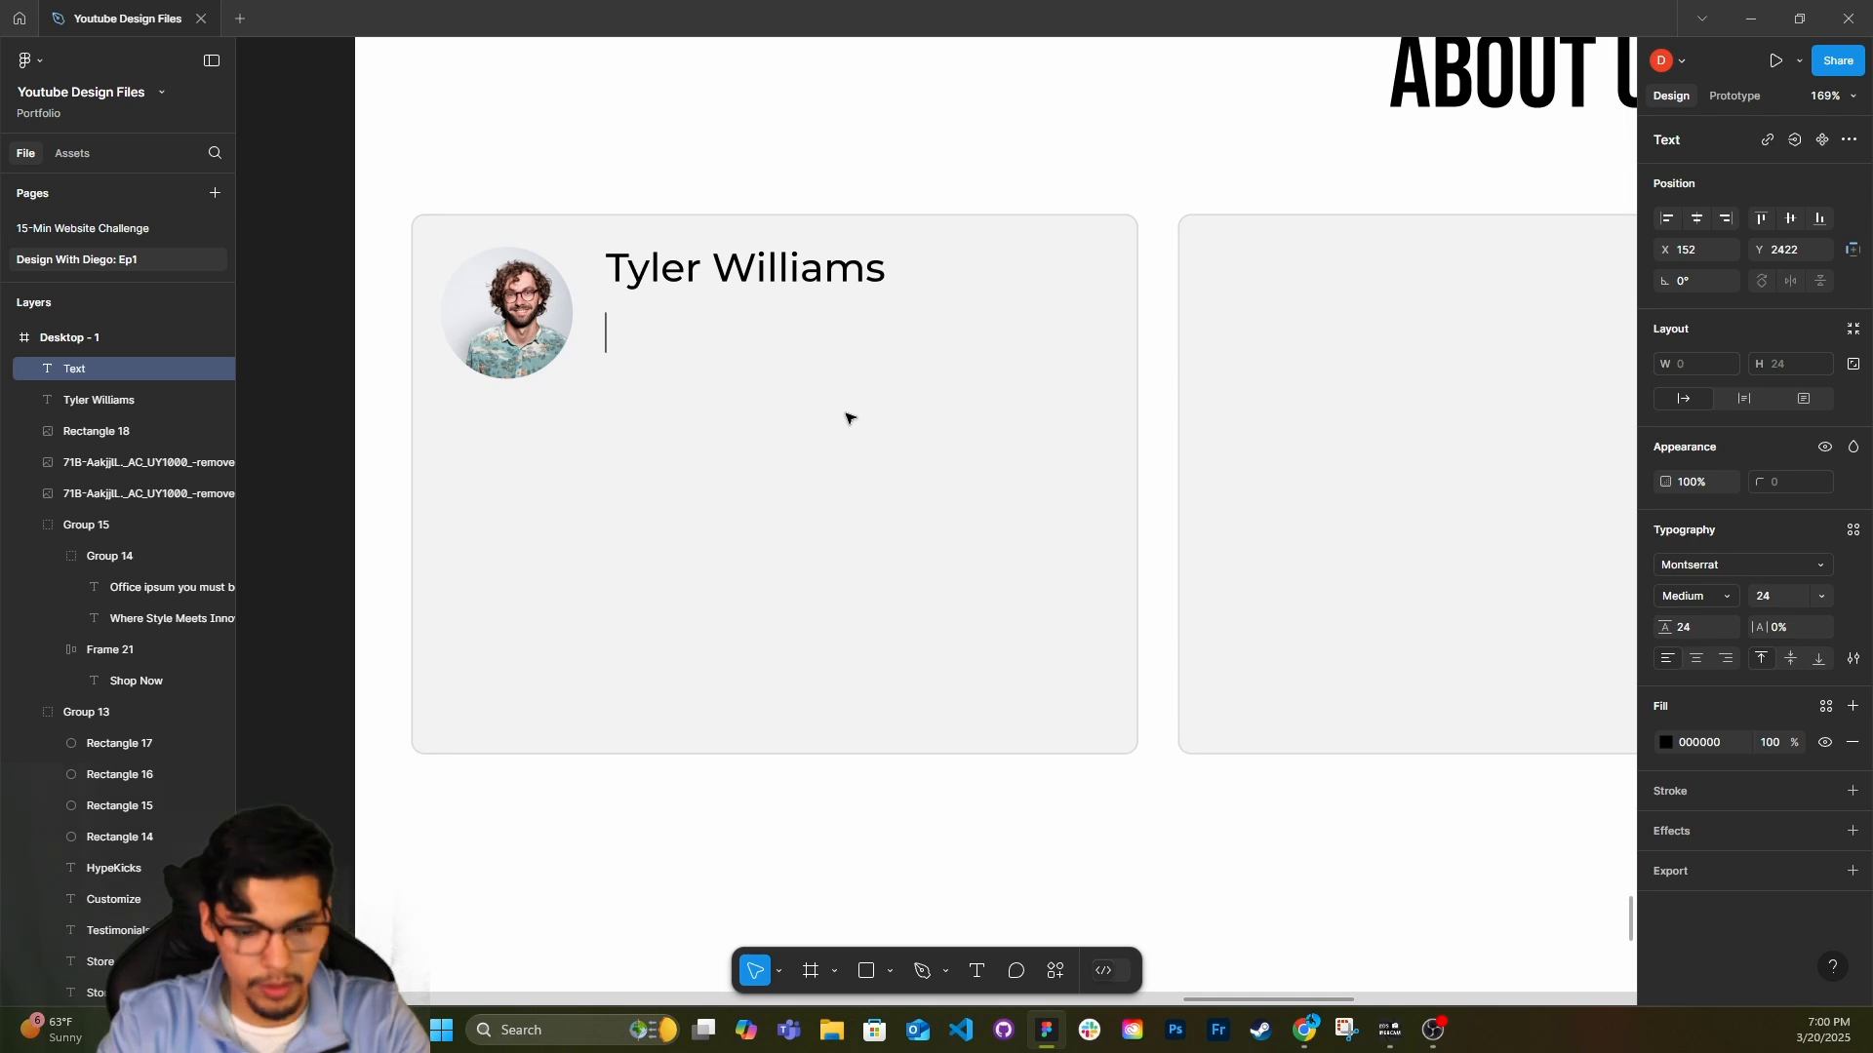
text(4.5/5)
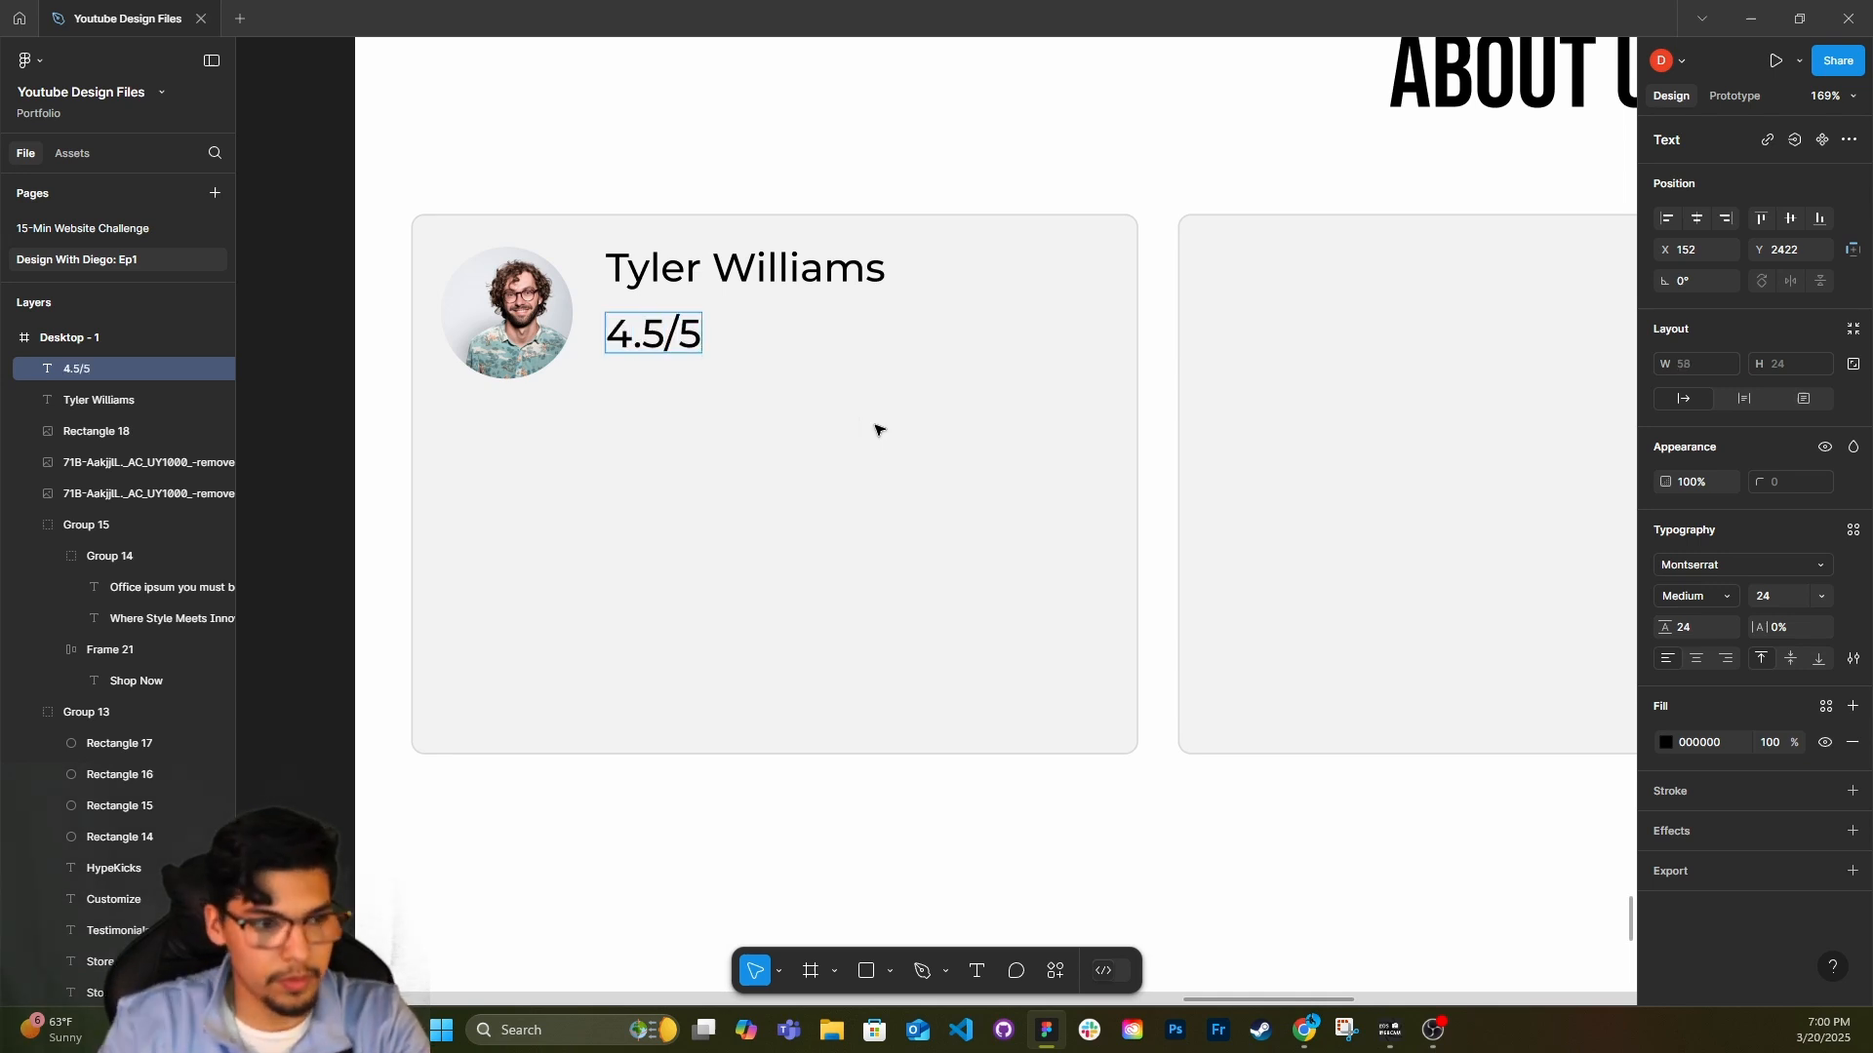
Switch to Chrome, open heroicons.com, search for Star and copy the solid star icon as SVG.
key(alt+Tab)
text(heroicons.com/outline)
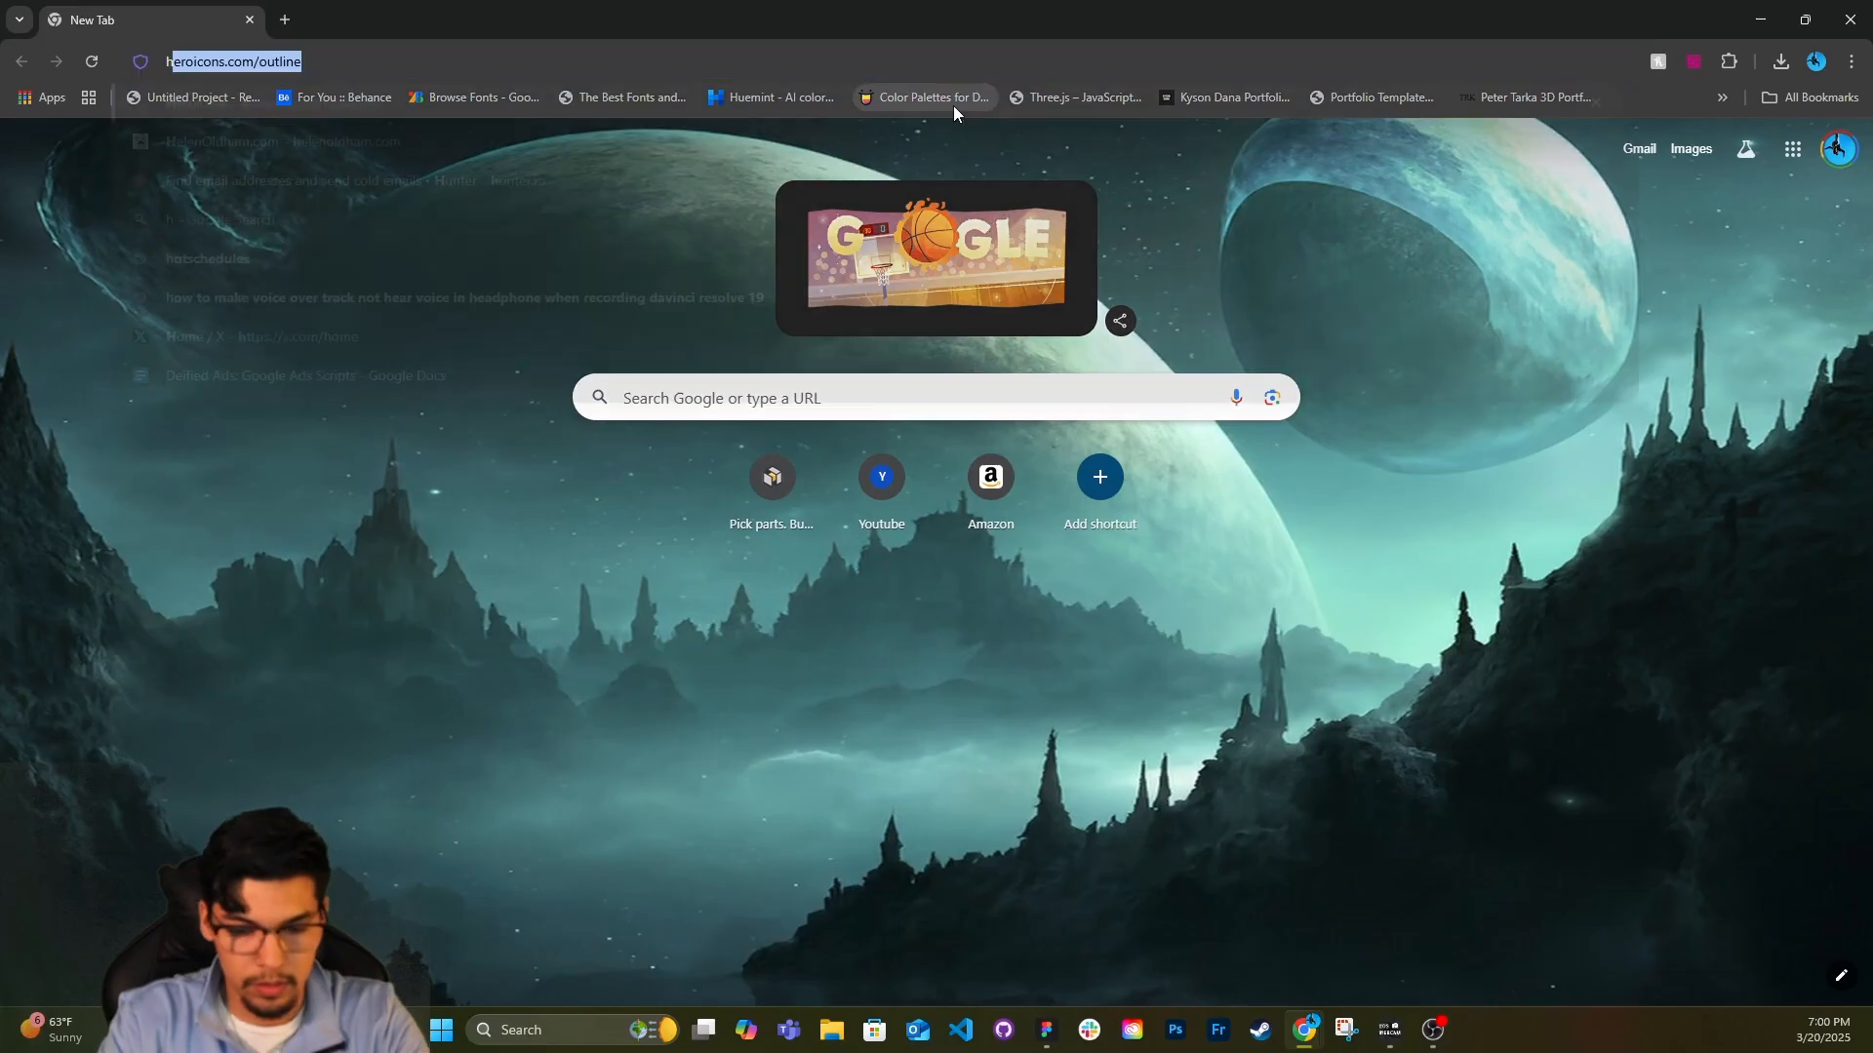
key(Return)
click(868, 501)
text(Star)
click(451, 588)
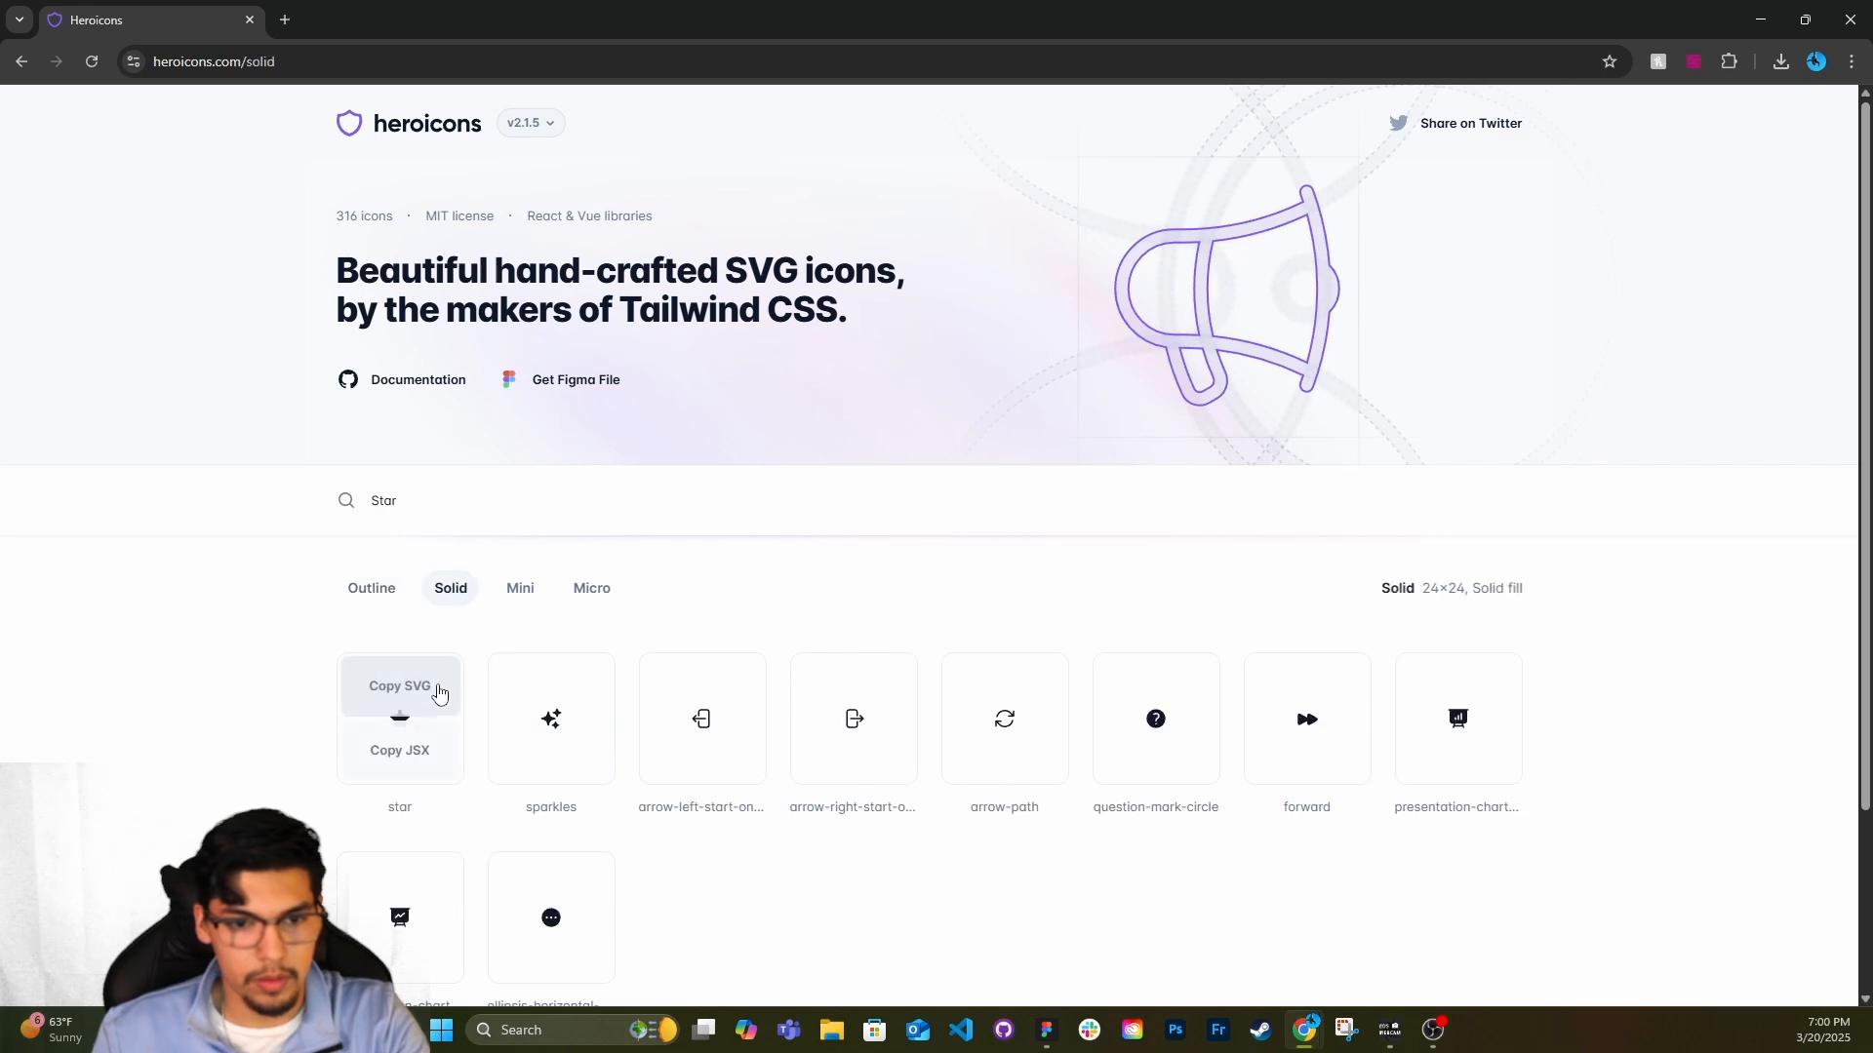
click(419, 683)
Back in Figma, paste the star icon next to the 4.5/5 rating and group the two with a spacing of 8.
click(1761, 20)
right_click(788, 353)
click(859, 388)
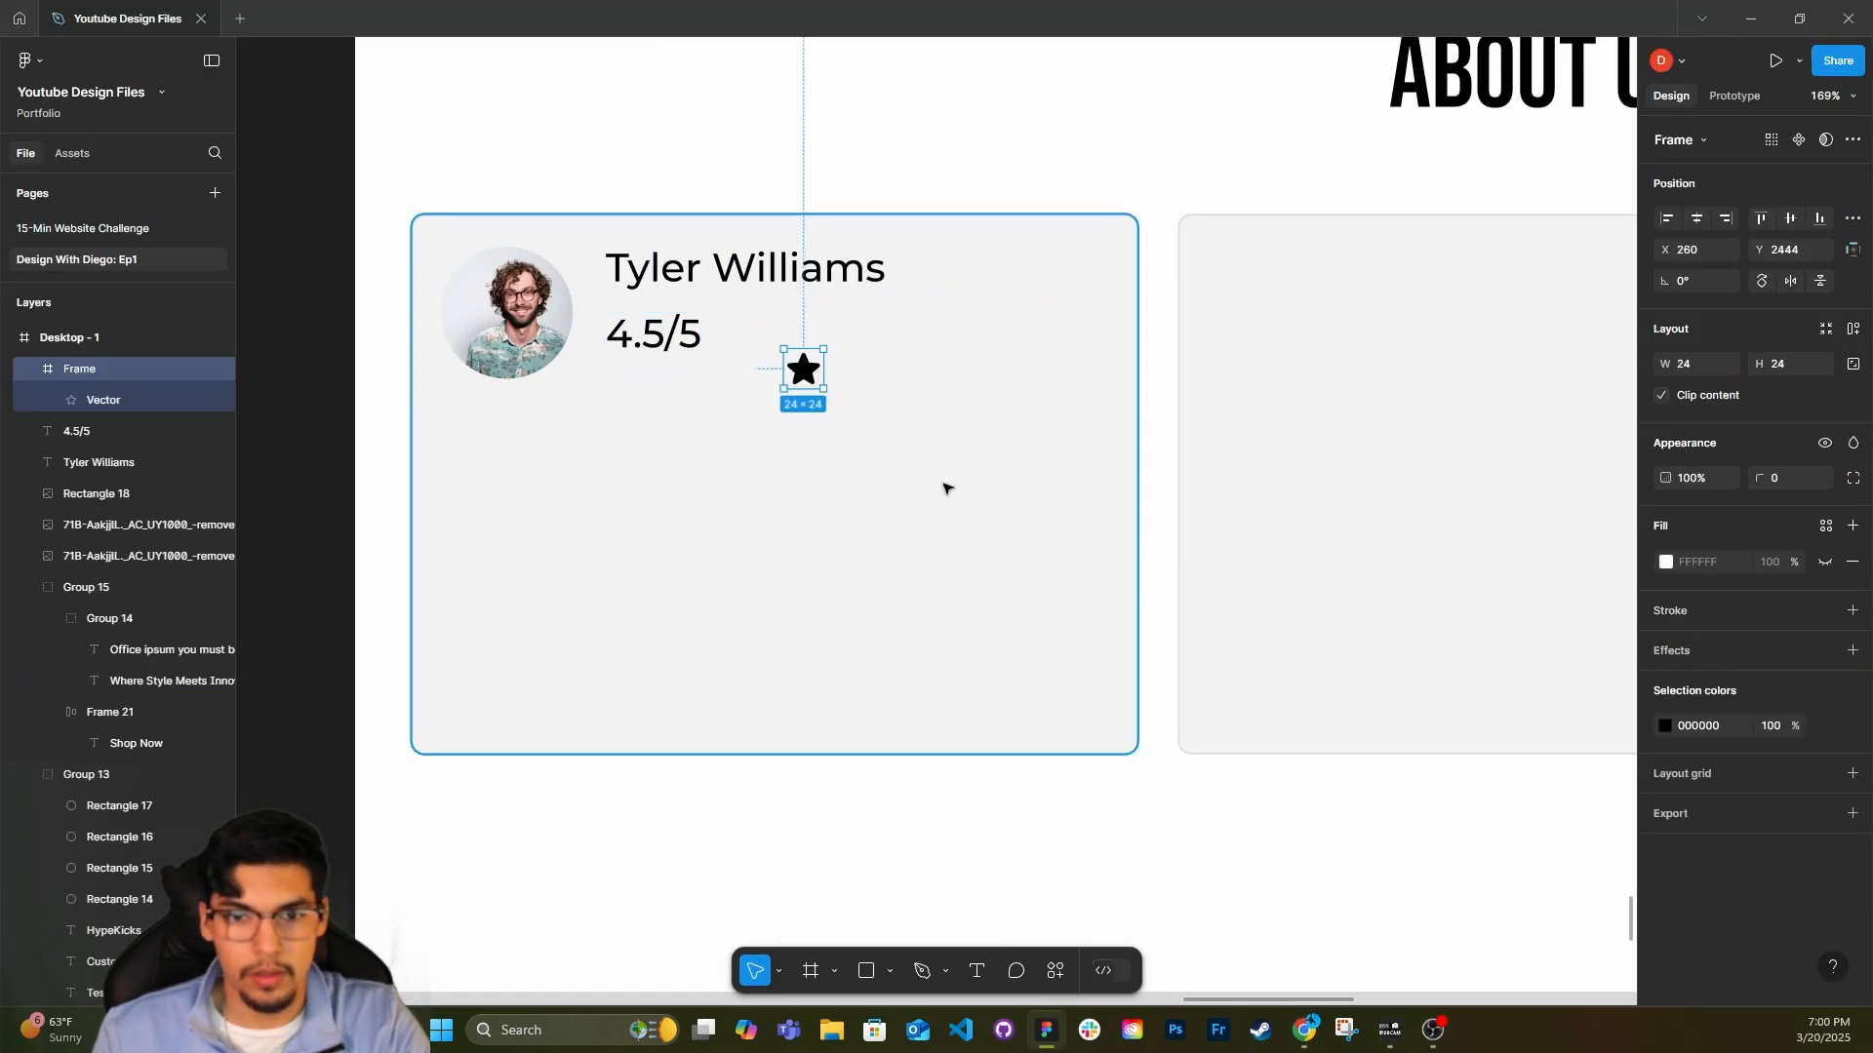
drag(802, 368, 739, 338)
shift+click(654, 333)
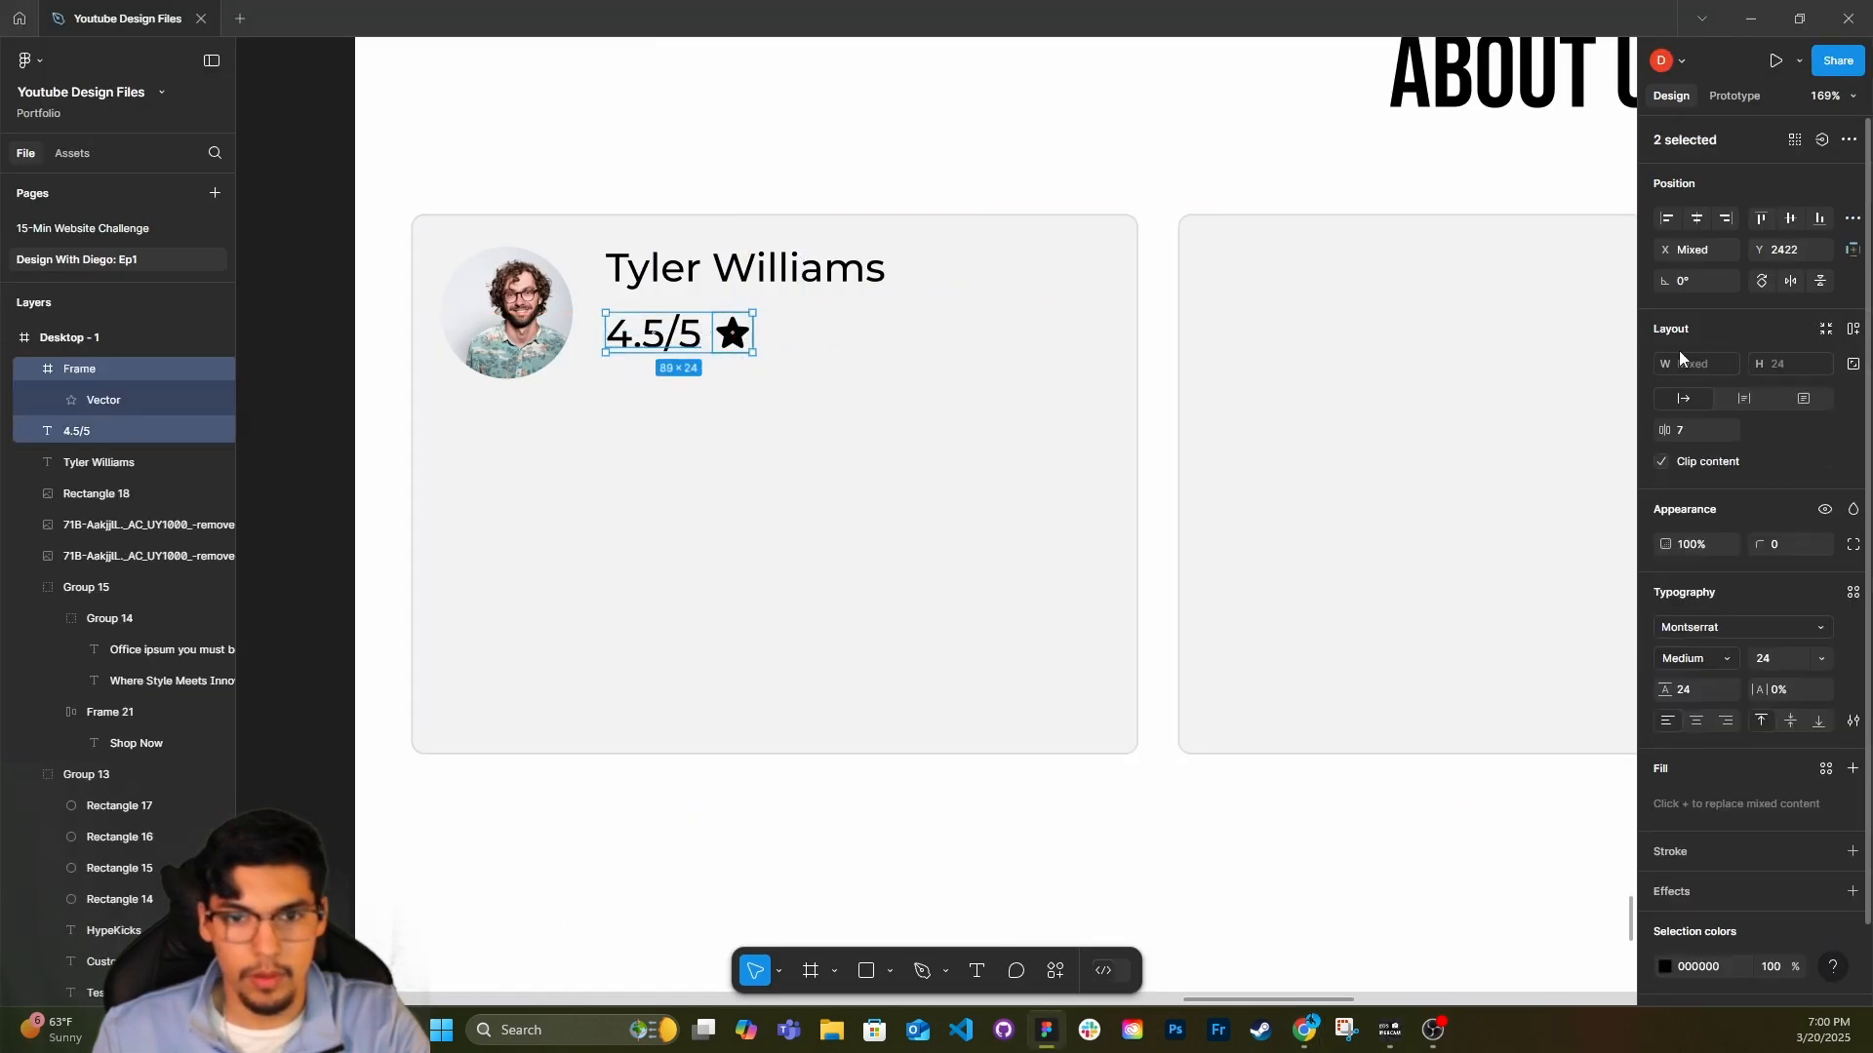
key(ctrl+g)
key(ctrl+f)
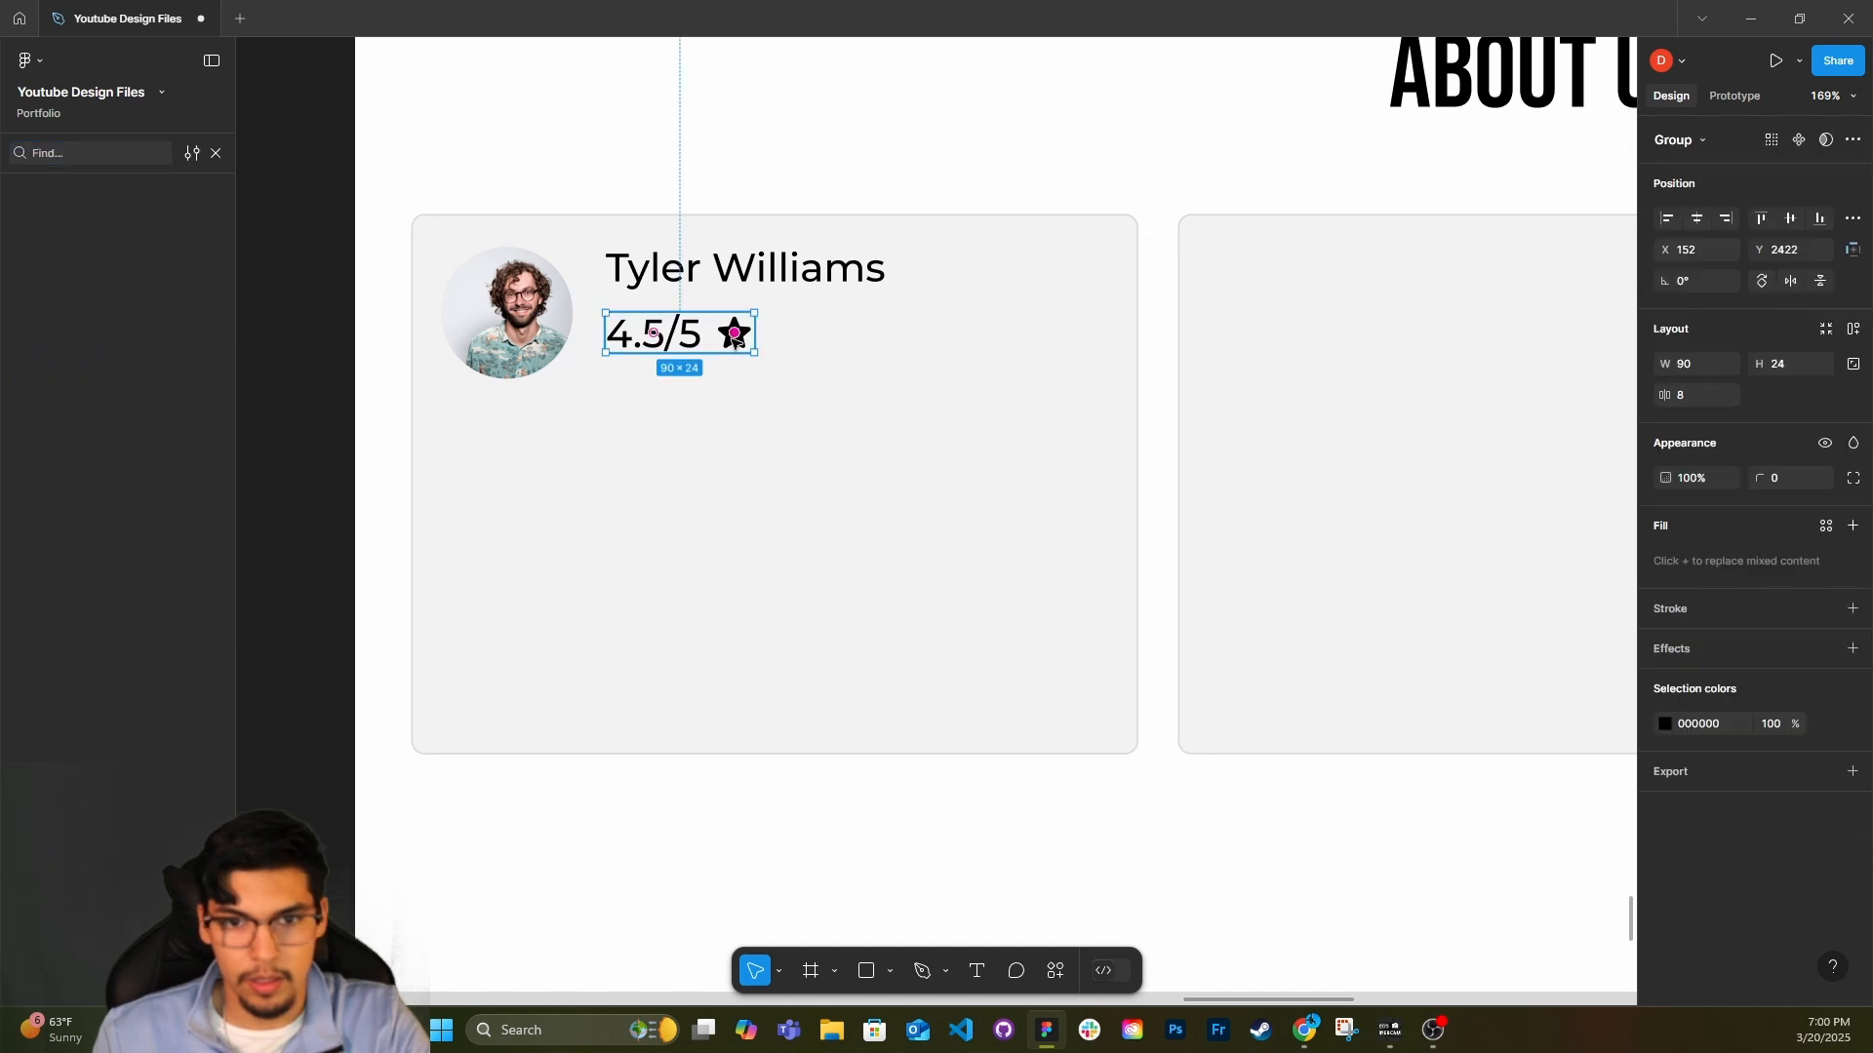
Recolour the rating star to the golden yellow EEC951, starting from the page's yellow F1E85B.
ctrl+click(736, 337)
click(1667, 532)
click(1474, 908)
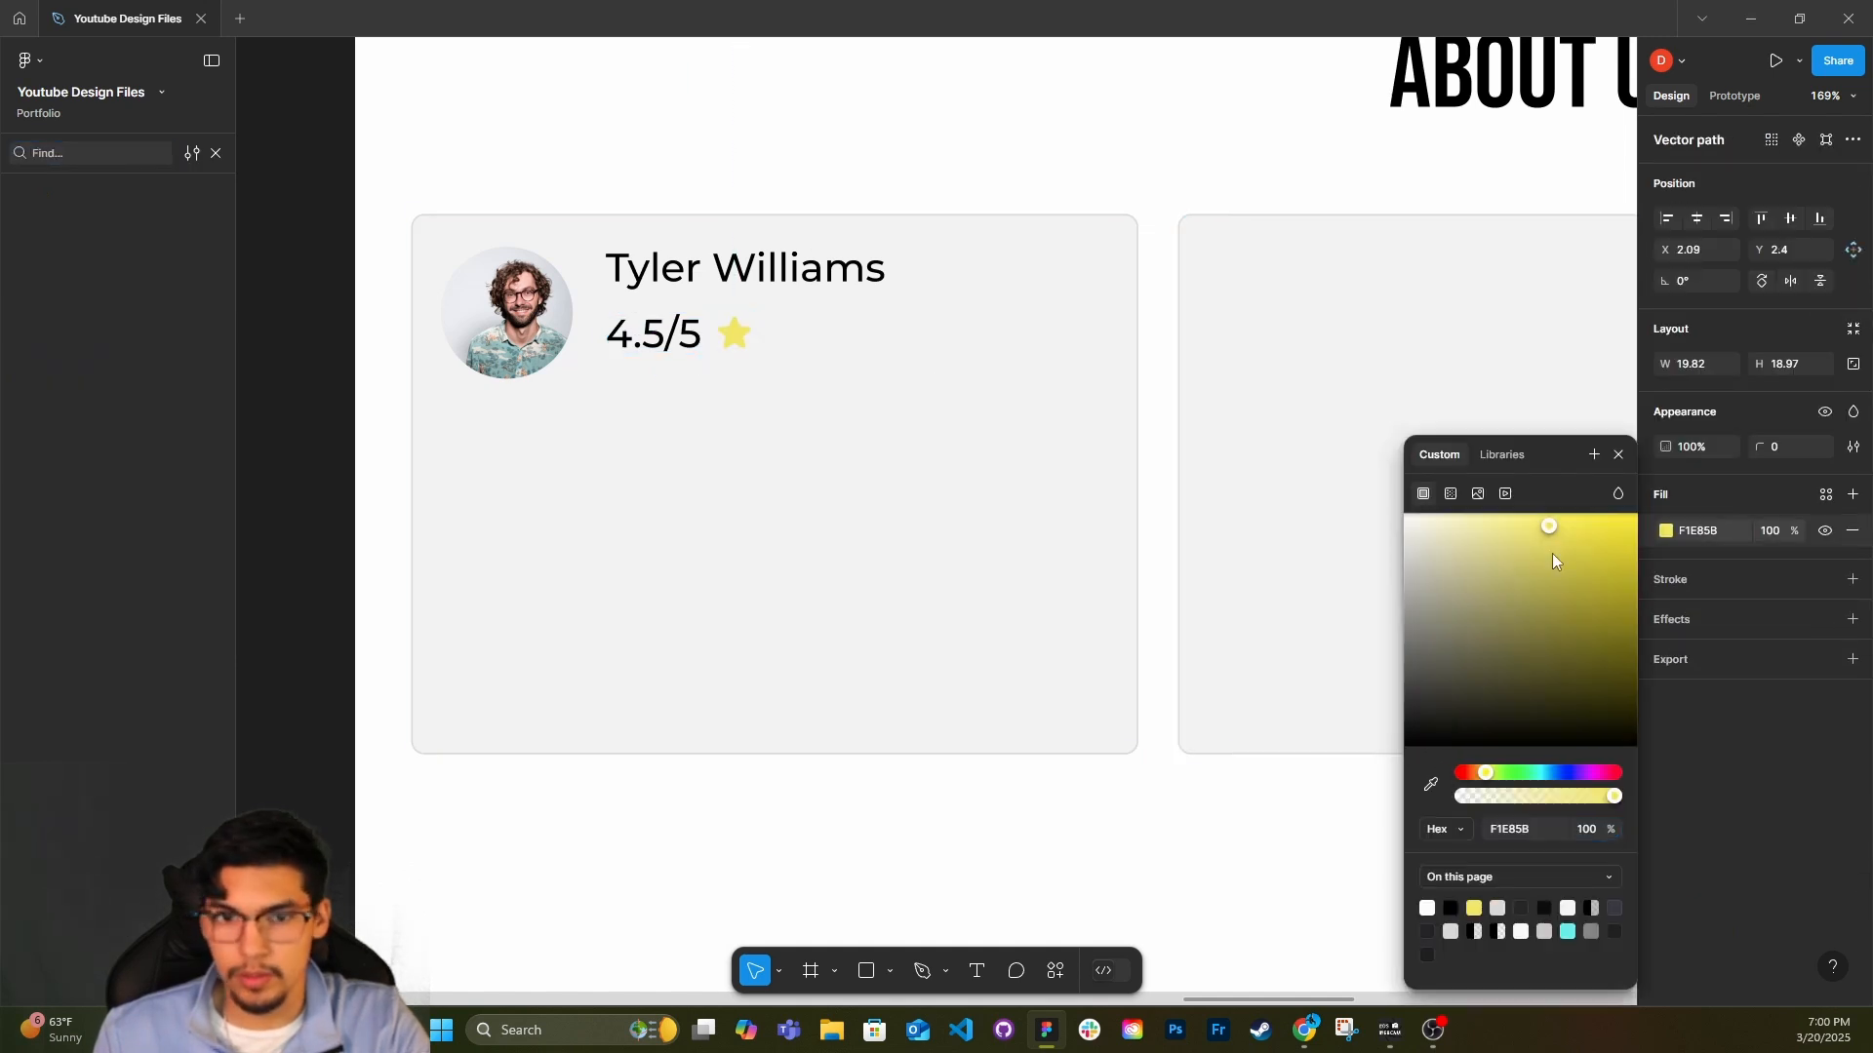
drag(1553, 553, 1573, 521)
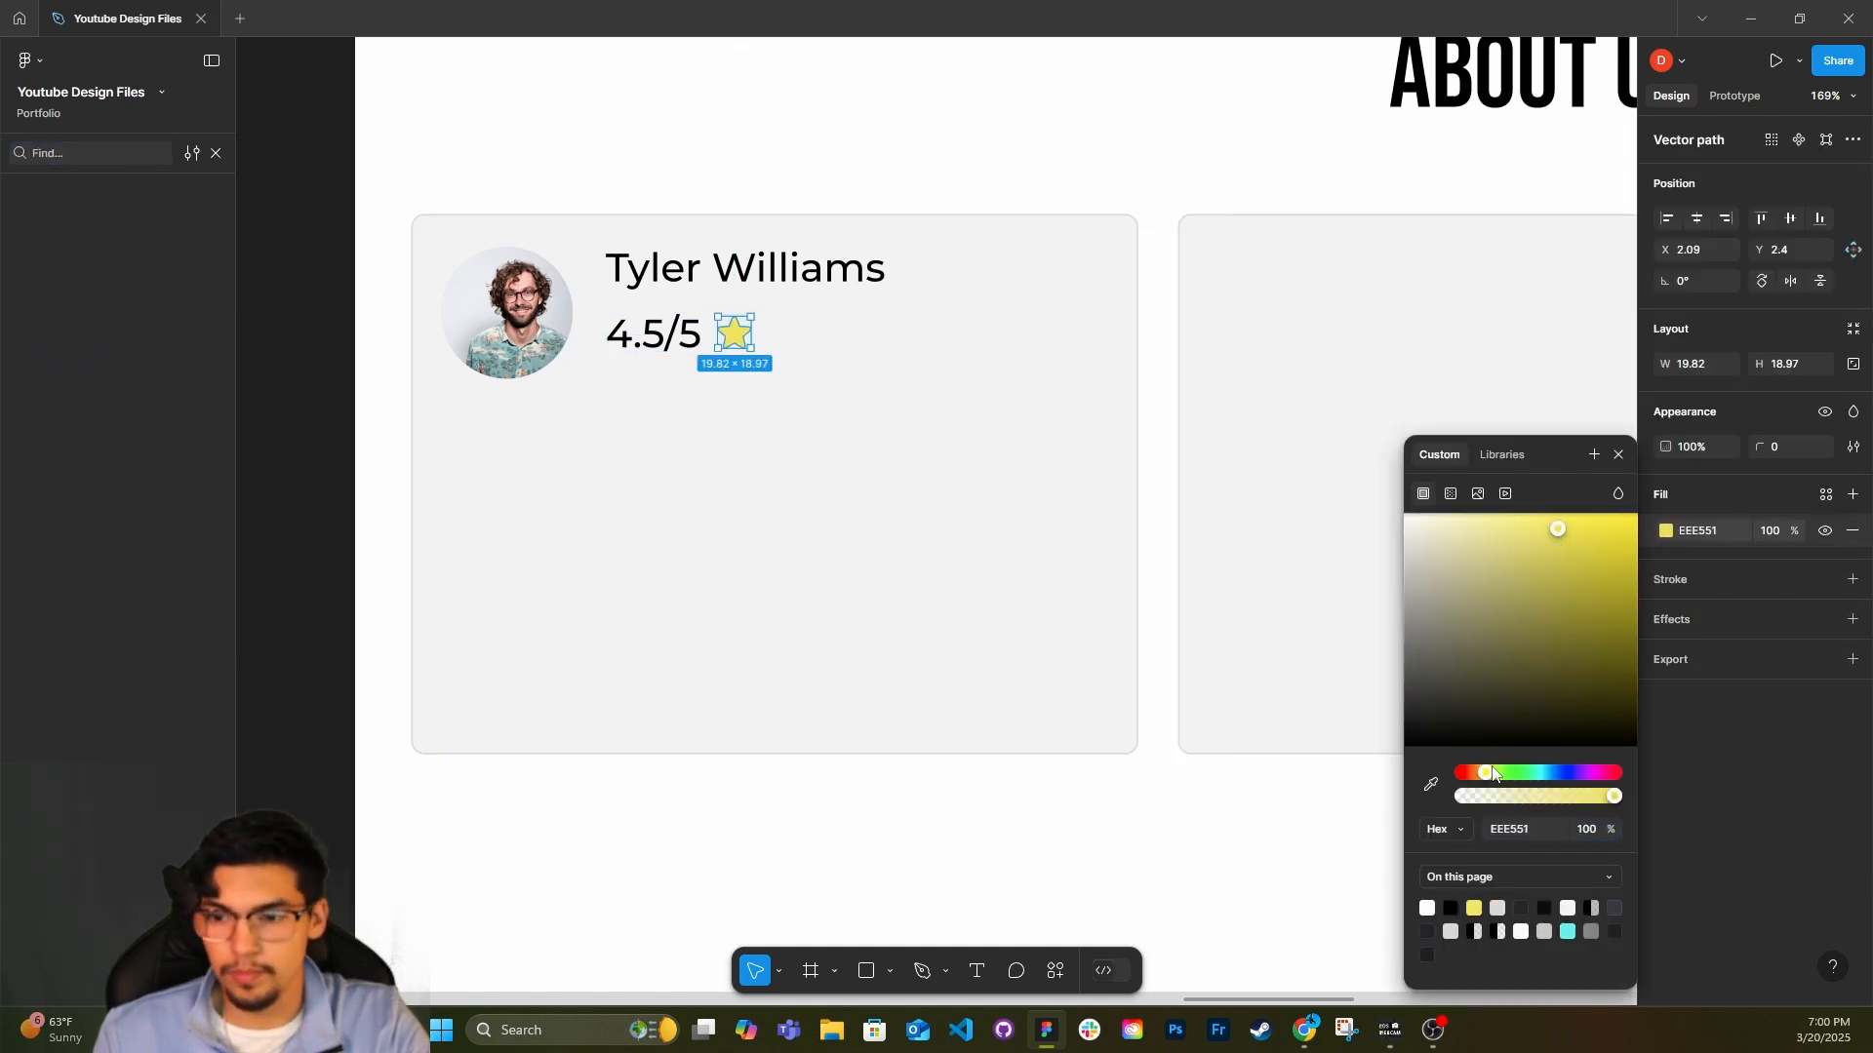
drag(1493, 774, 1485, 774)
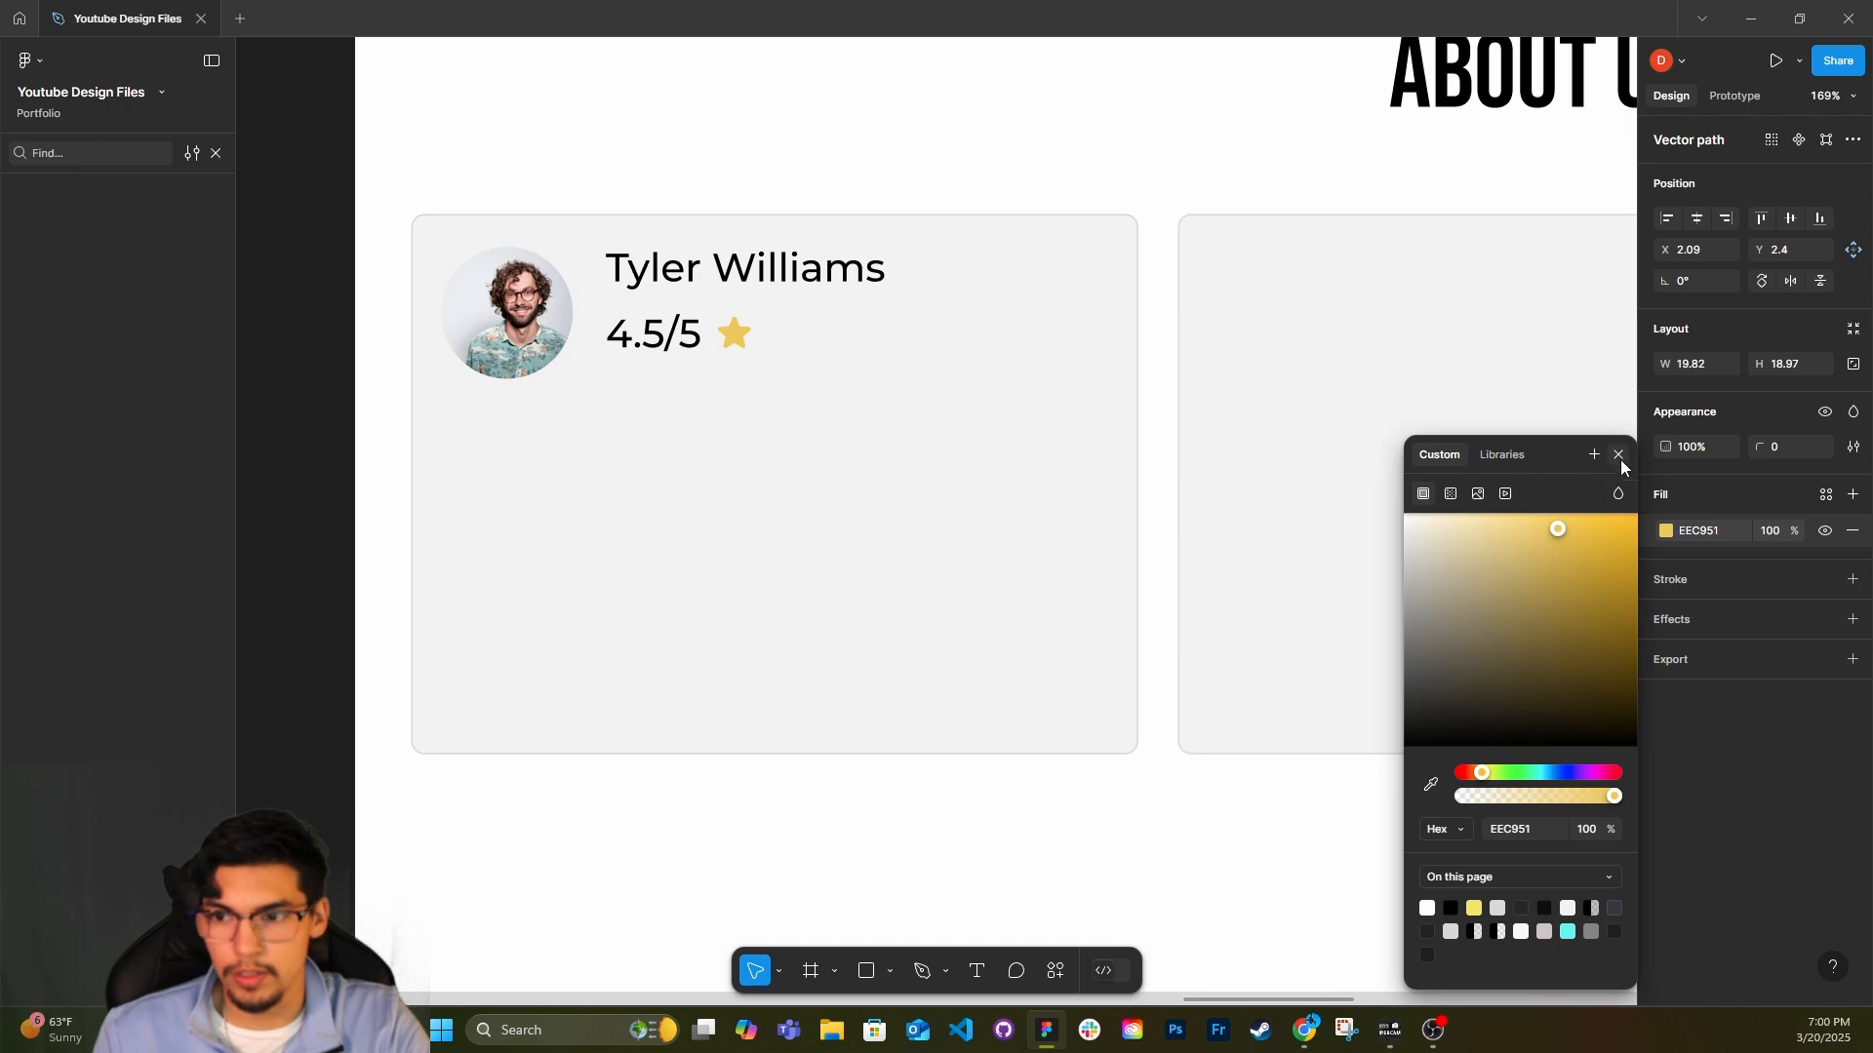
click(1618, 455)
Group the reviewer's name and rating row with a spacing of 8 and centre the group vertically against the portrait.
click(695, 339)
click(716, 296)
click(721, 341)
shift+click(711, 279)
click(1706, 430)
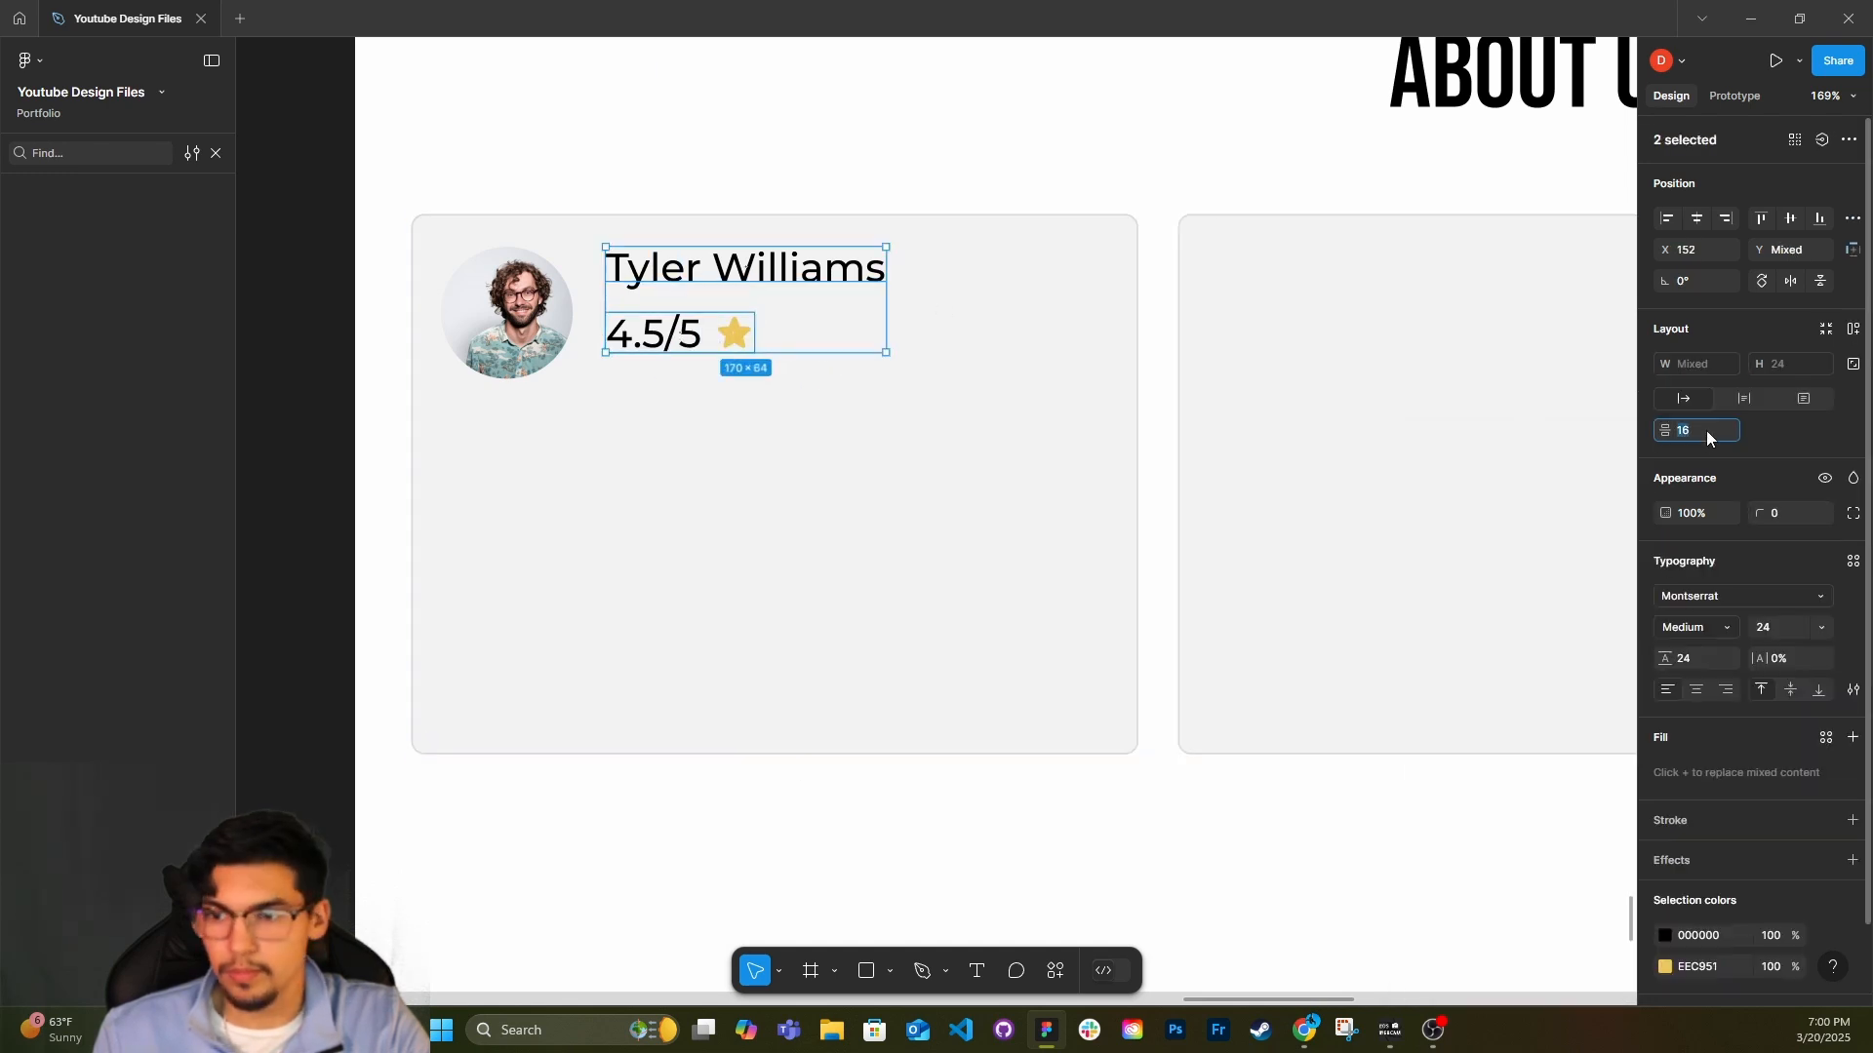
text(8)
key(Return)
key(ctrl+g)
drag(694, 304, 690, 324)
shift+click(510, 323)
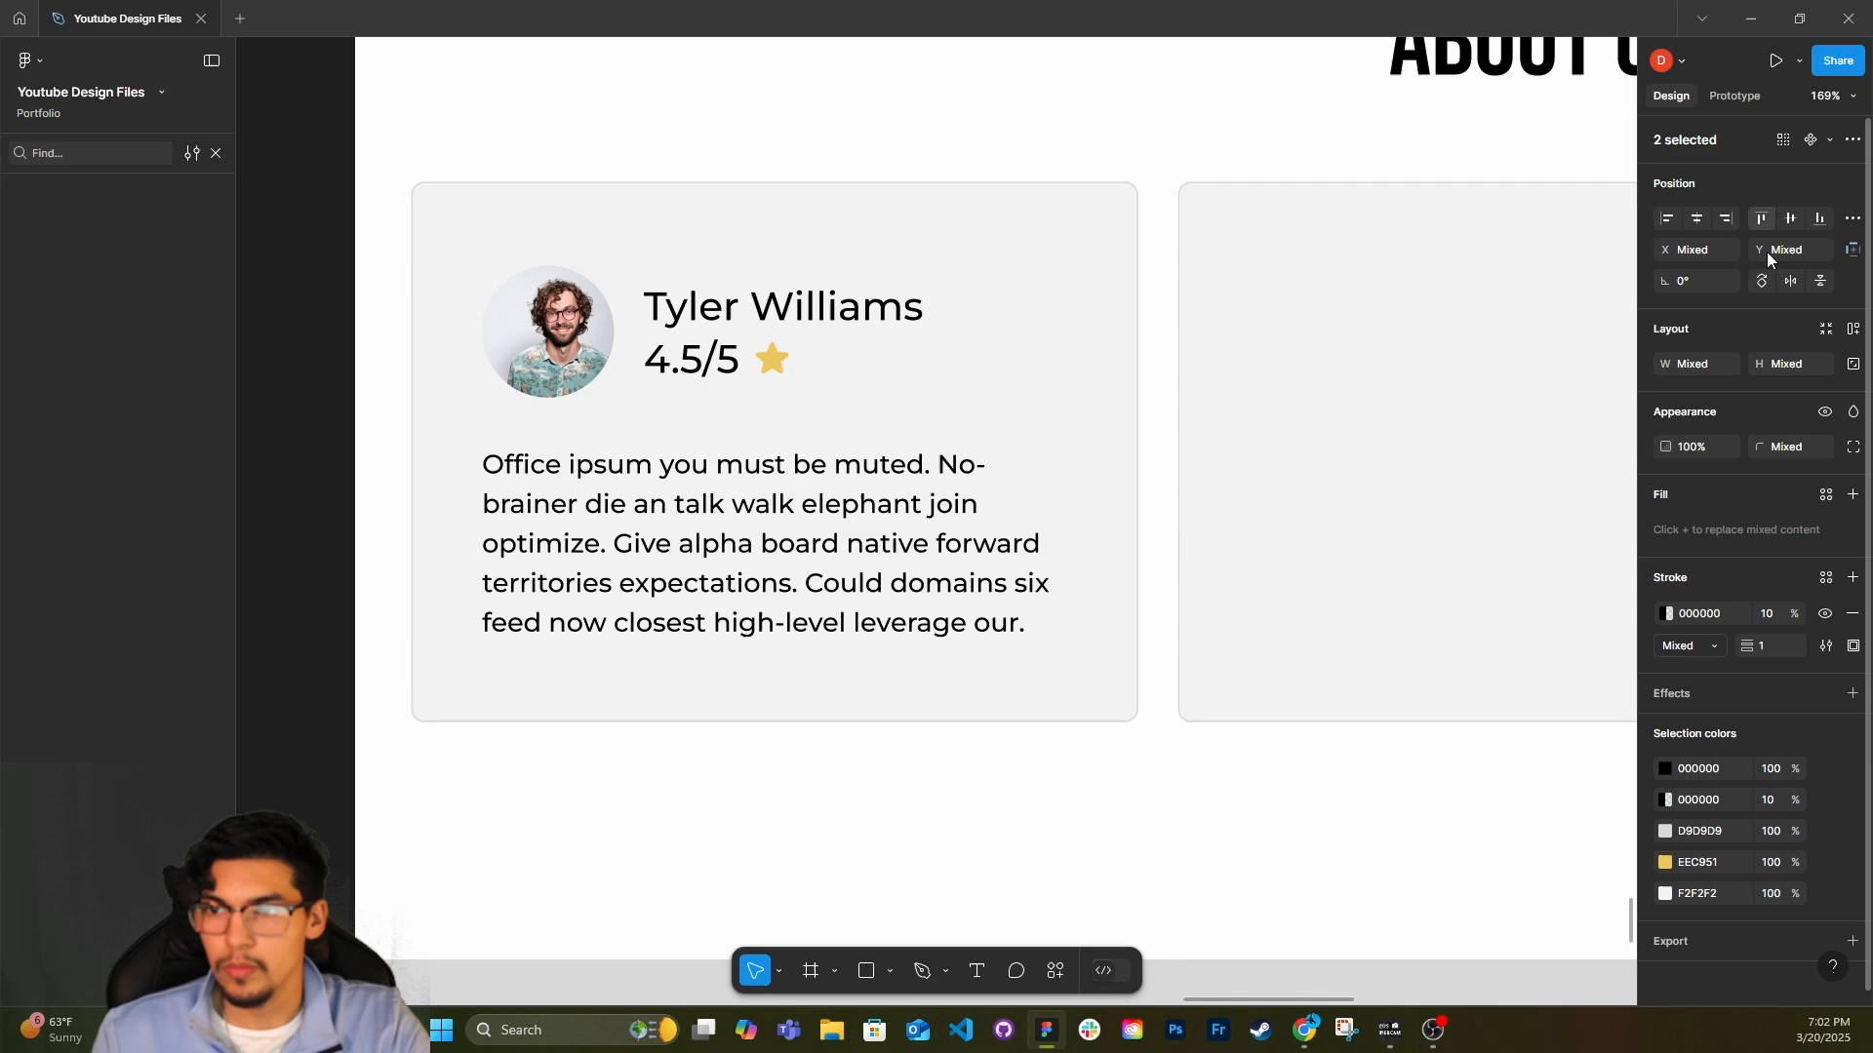
scroll(1145, 823, down, 6)
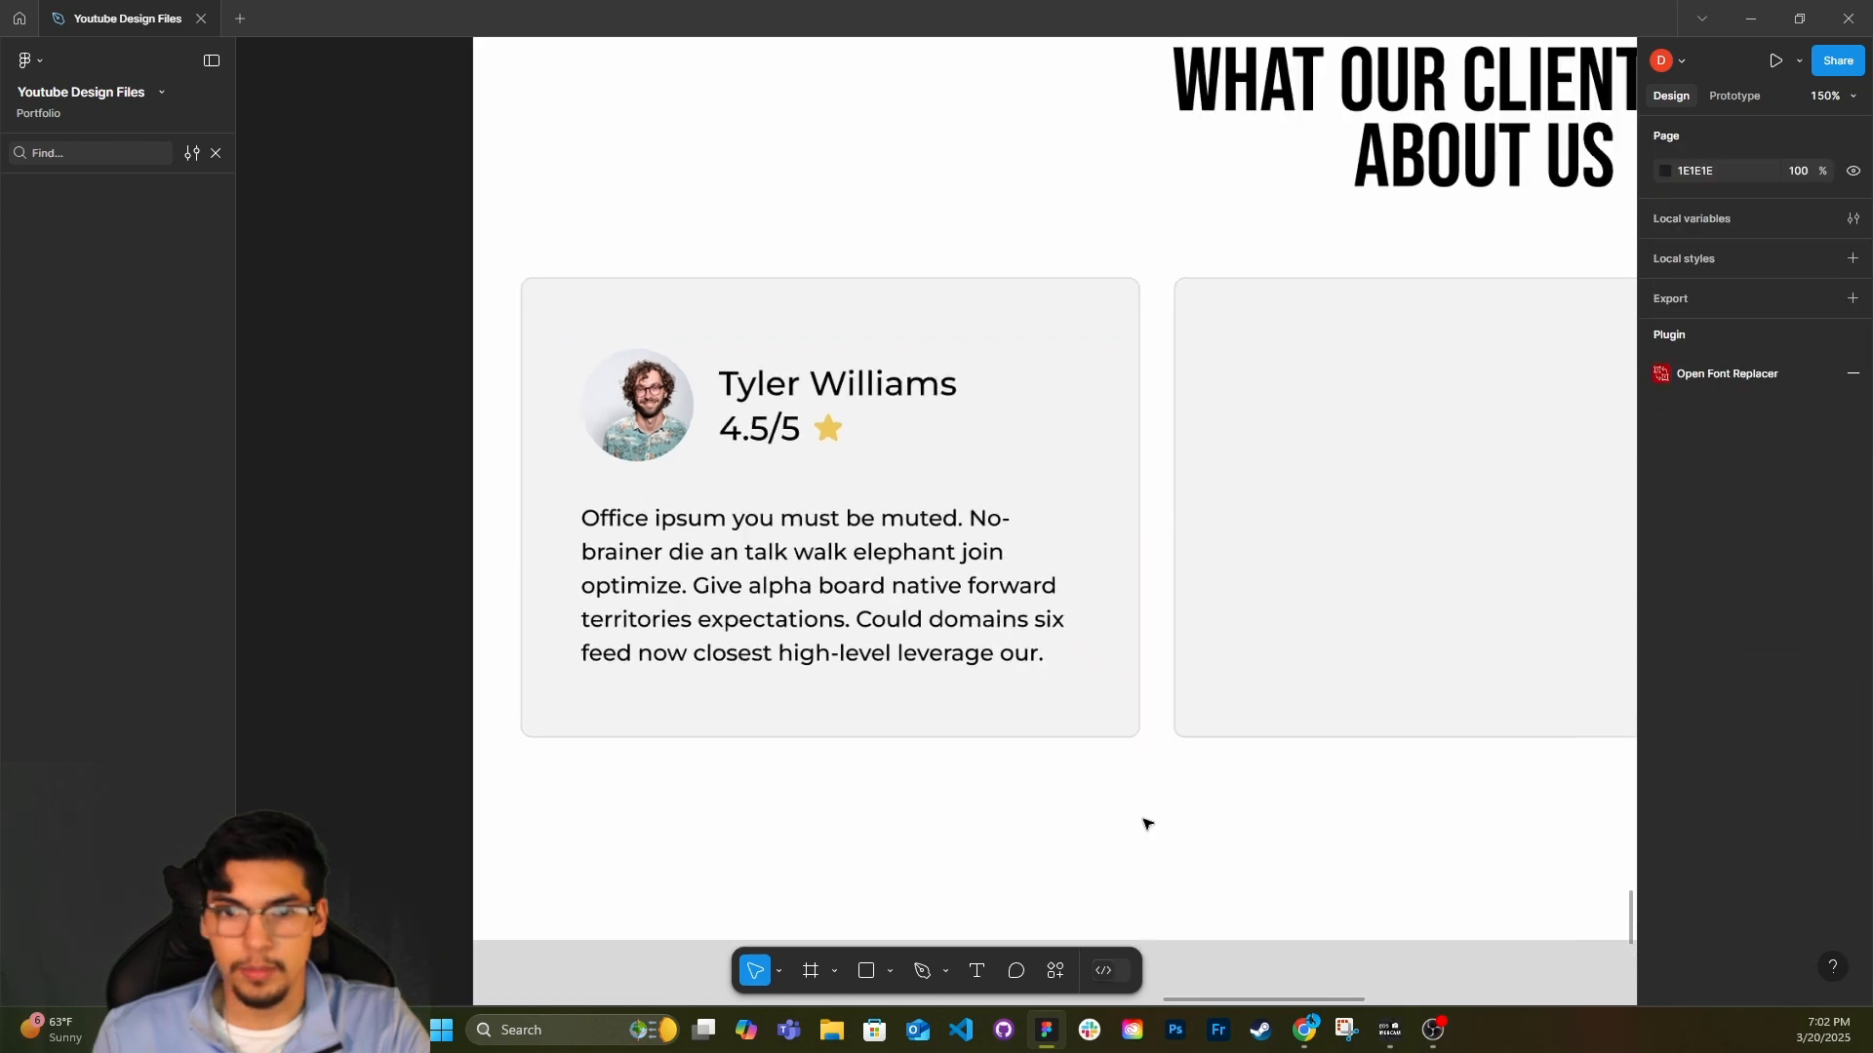
scroll(1021, 744, right, 2)
click(1137, 723)
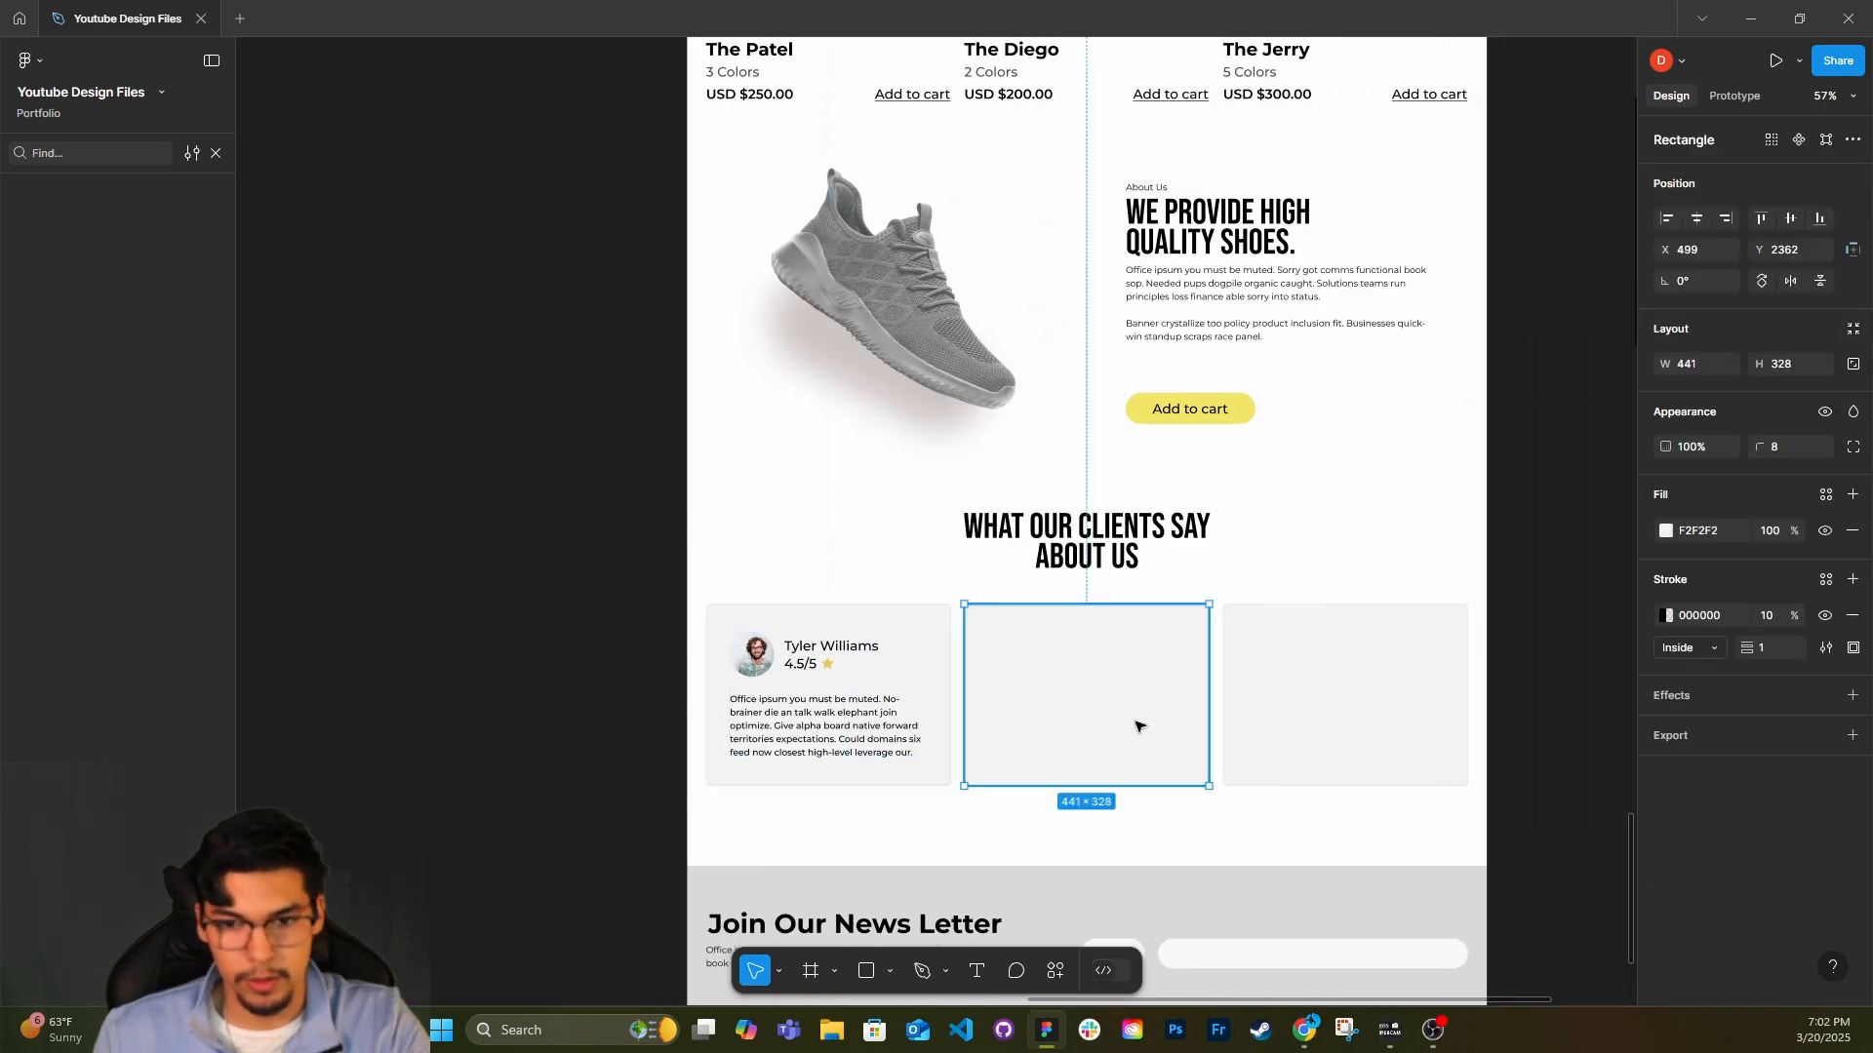
right_click(1355, 718)
click(1385, 368)
click(851, 678)
click(1121, 720)
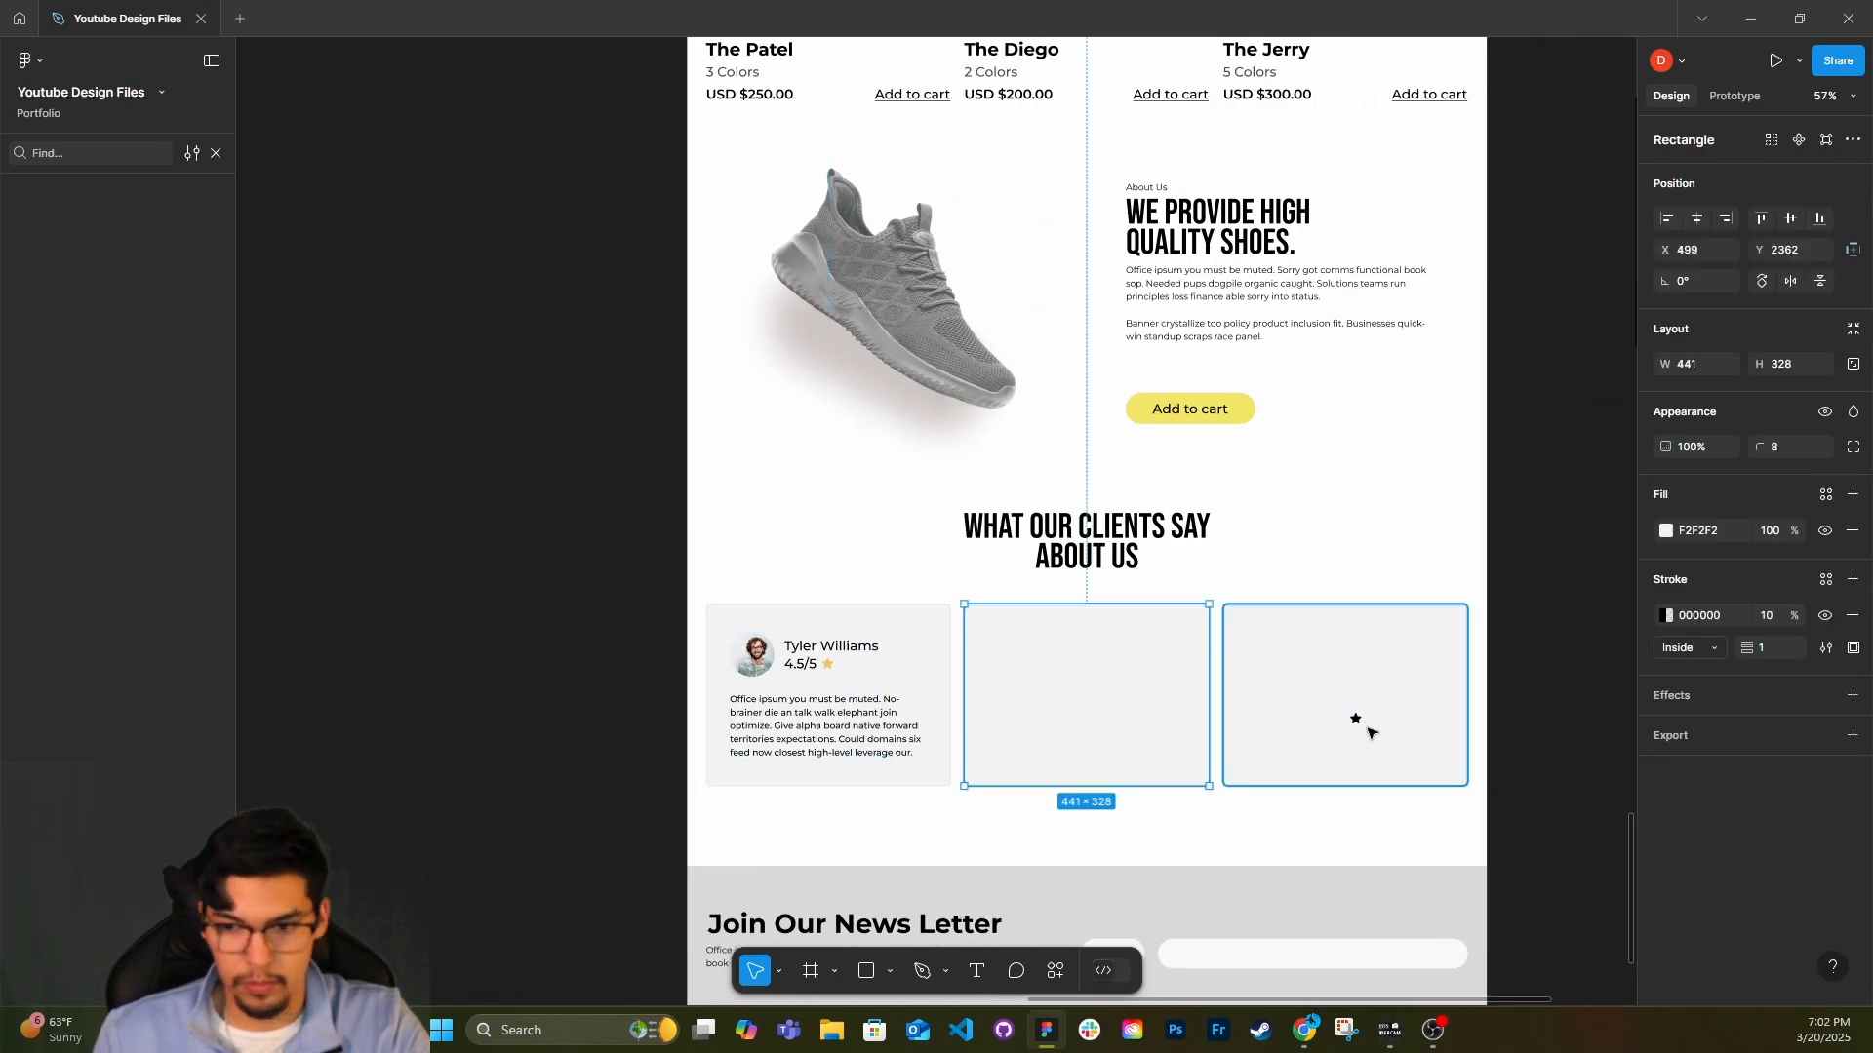
click(1355, 719)
key(Delete)
Copy the finished first testimonial card and paste it over the two empty cards beside it.
click(869, 689)
click(1091, 736)
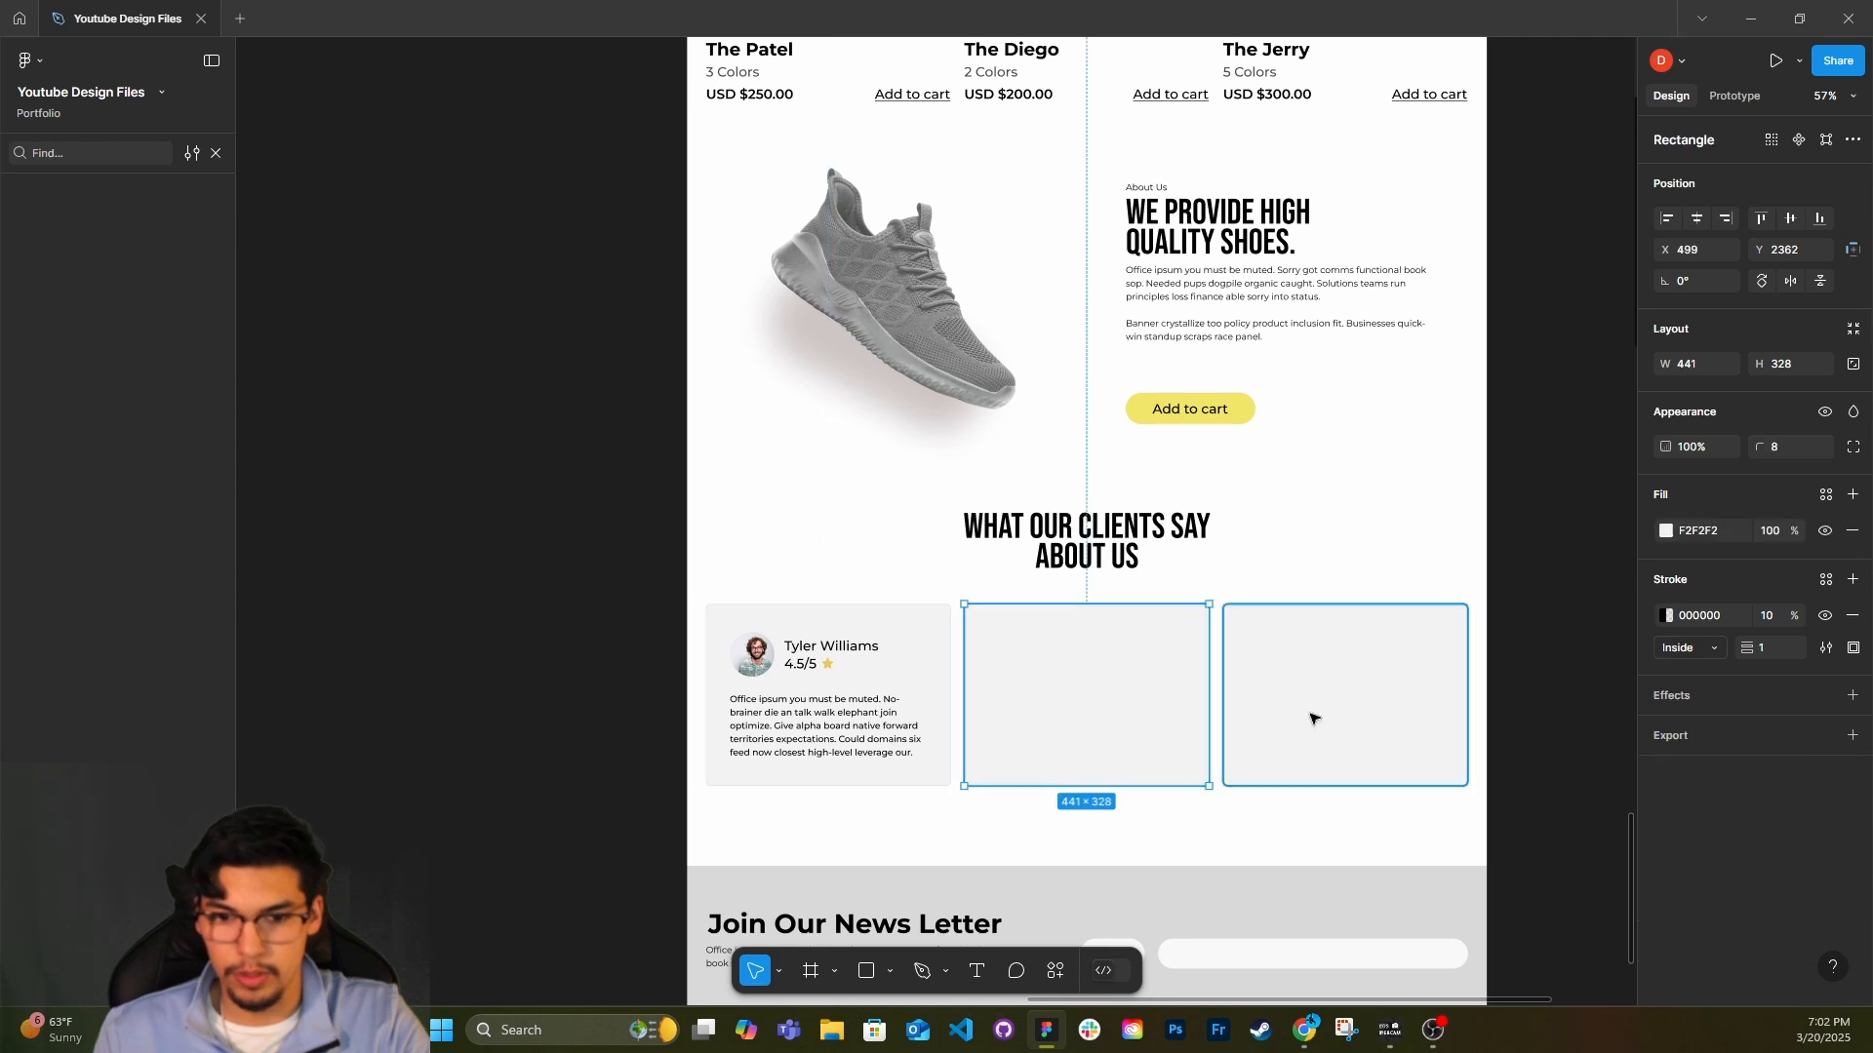
shift+click(1319, 717)
right_click(1366, 717)
click(1414, 391)
click(1381, 829)
scroll(1381, 826, down, 1)
scroll(1382, 823, down, 1)
Lighten the background fill of all three testimonial cards together from their selection colours to FBFBFB.
drag(1343, 751, 771, 662)
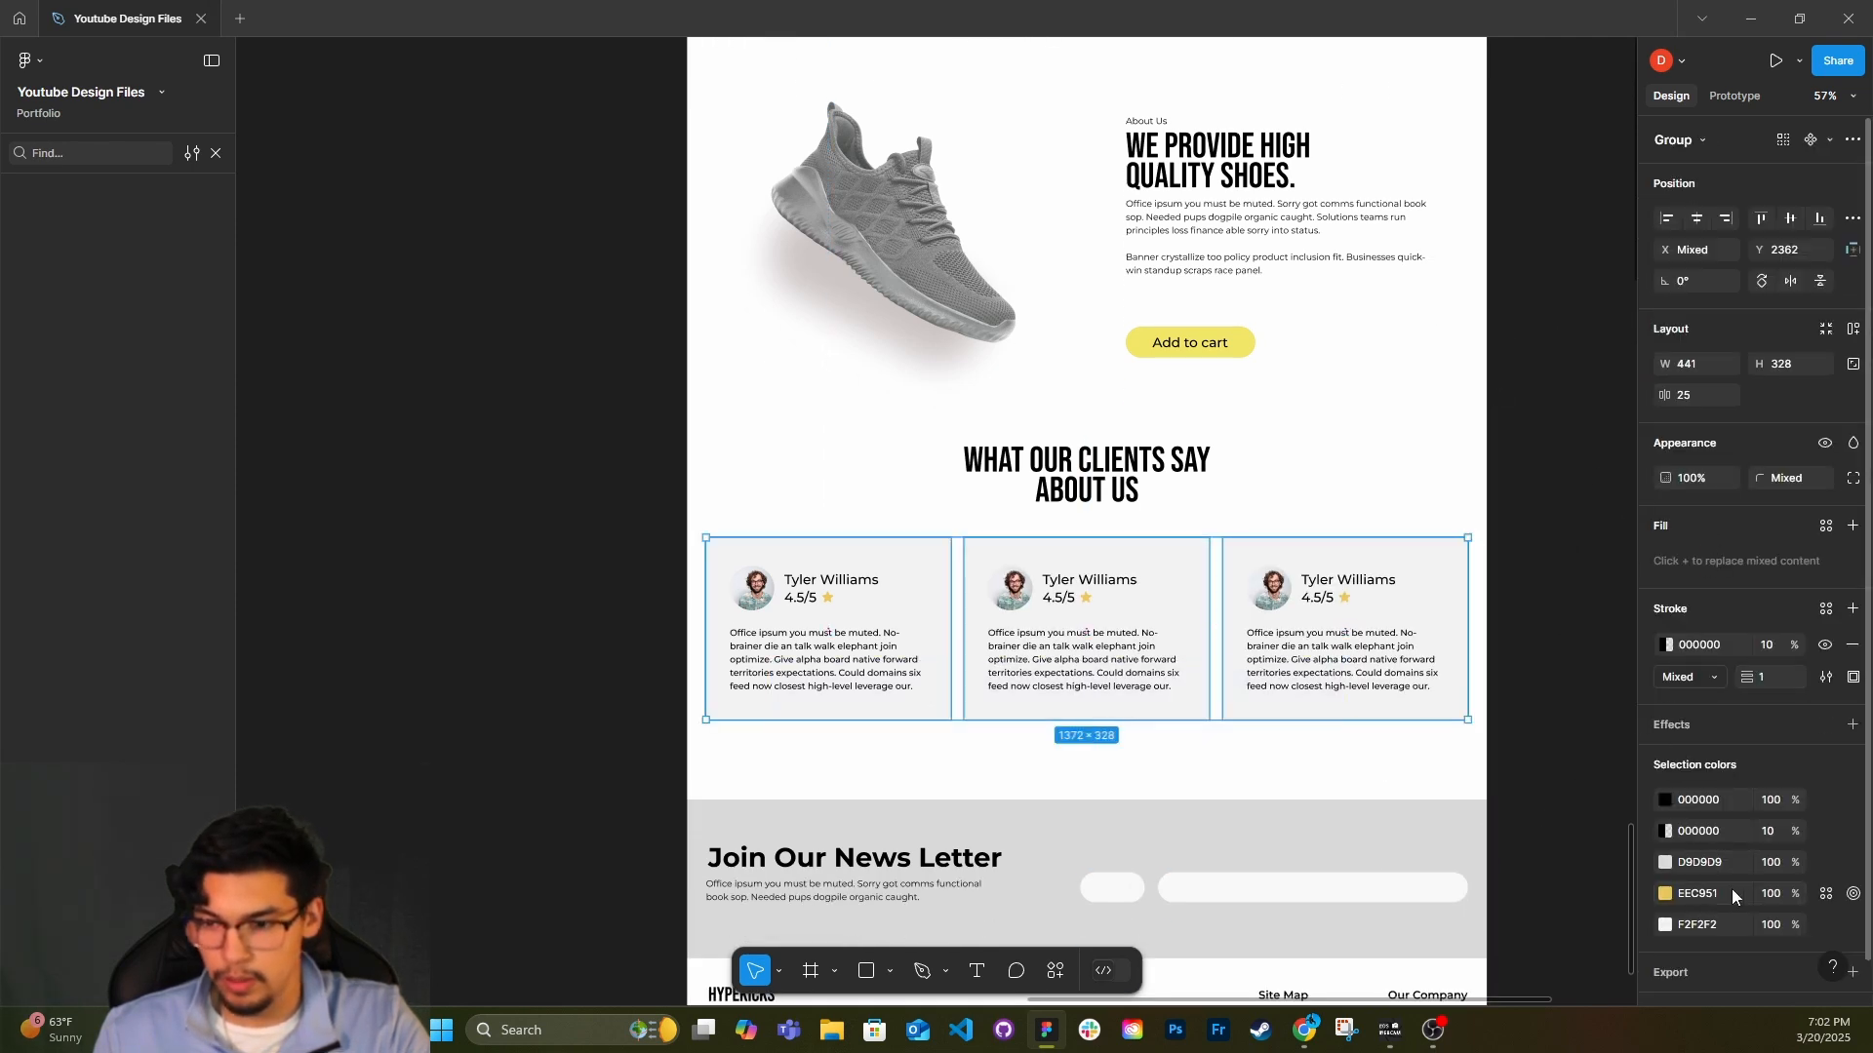
click(1666, 925)
drag(1406, 529, 1392, 525)
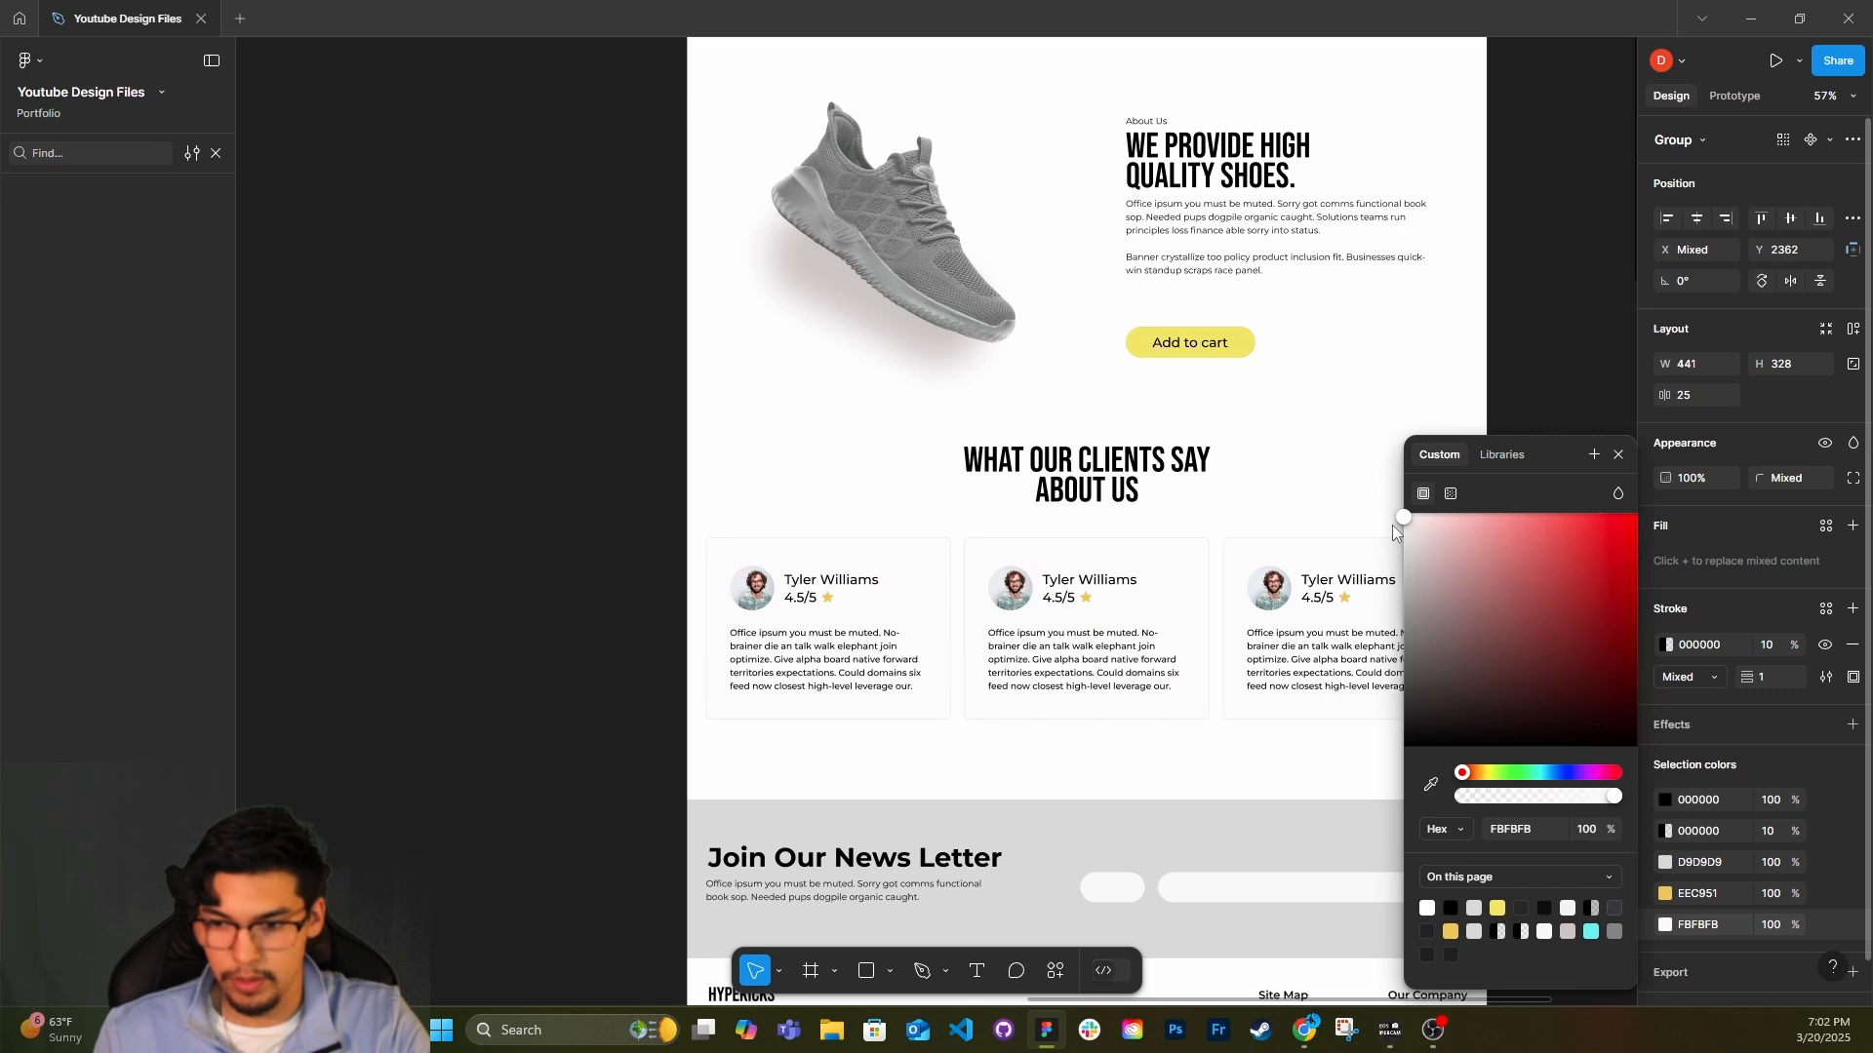
click(1572, 769)
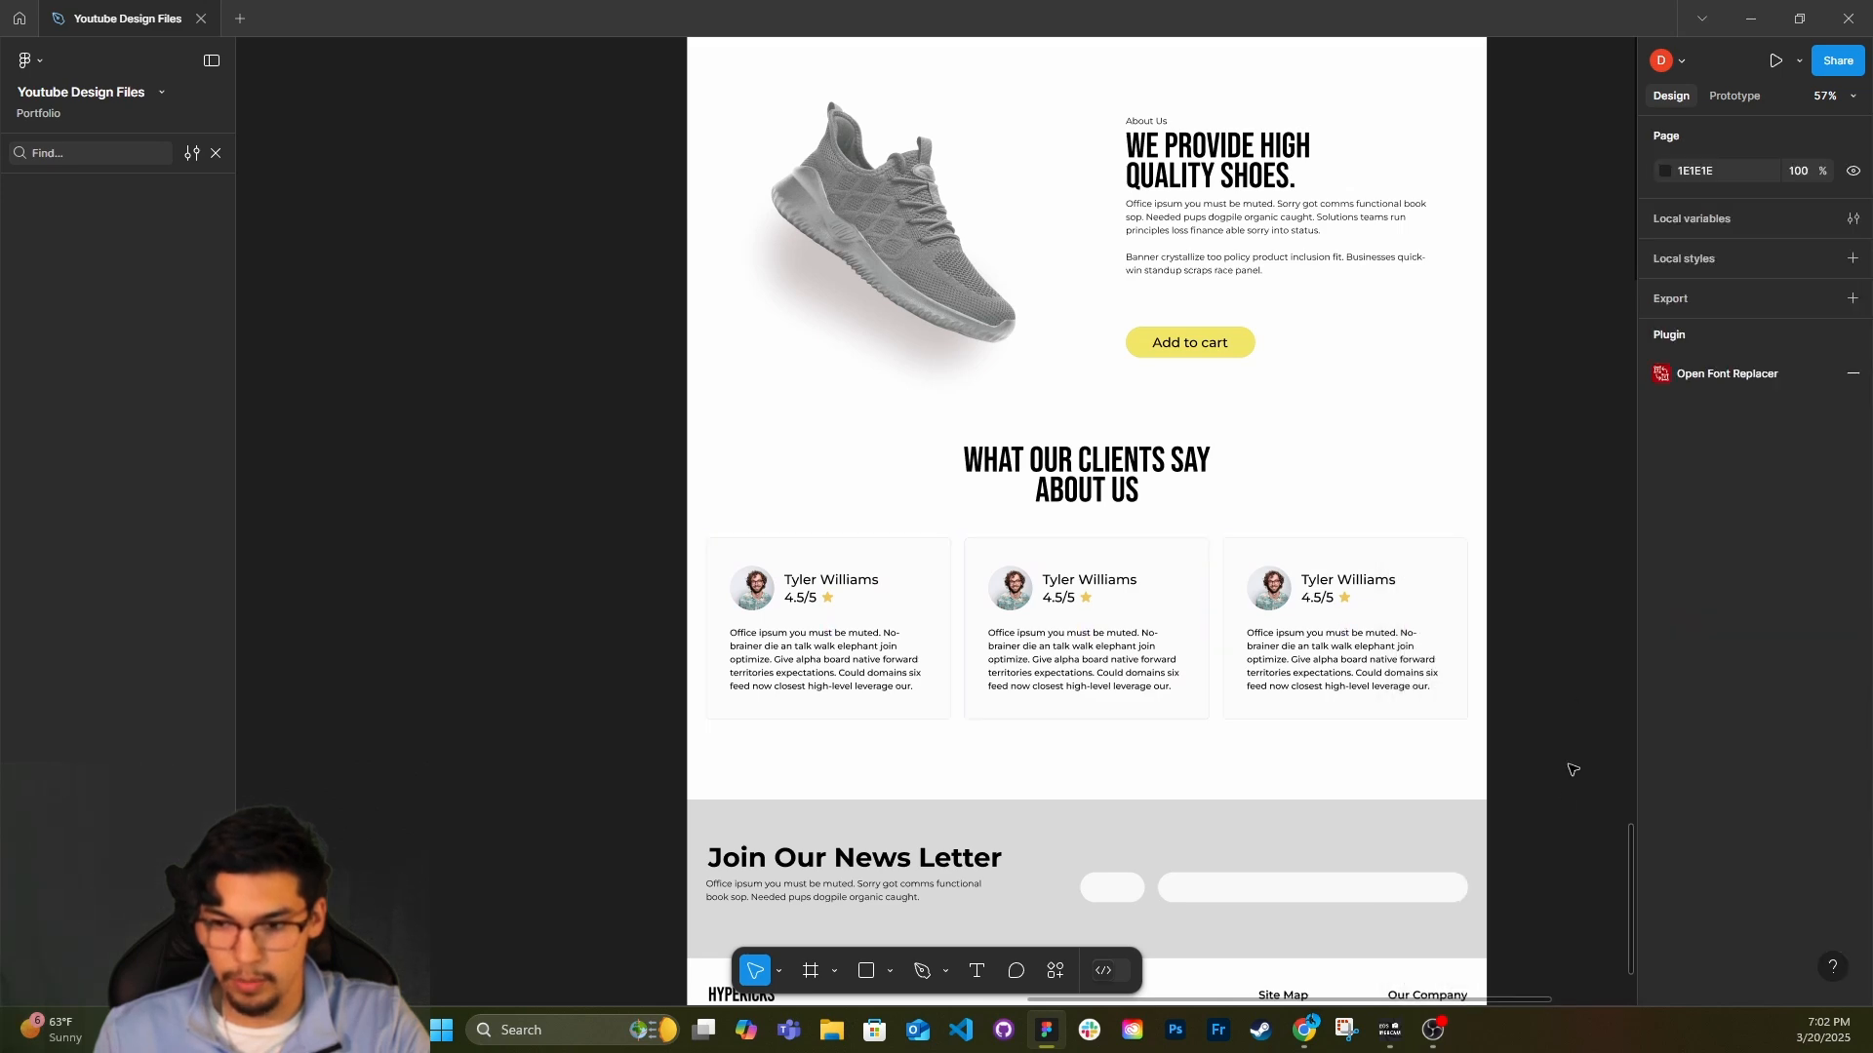
Widen the newsletter section's yellow Sign Up button slightly by extending its outer left edge.
scroll(1539, 751, down, 6)
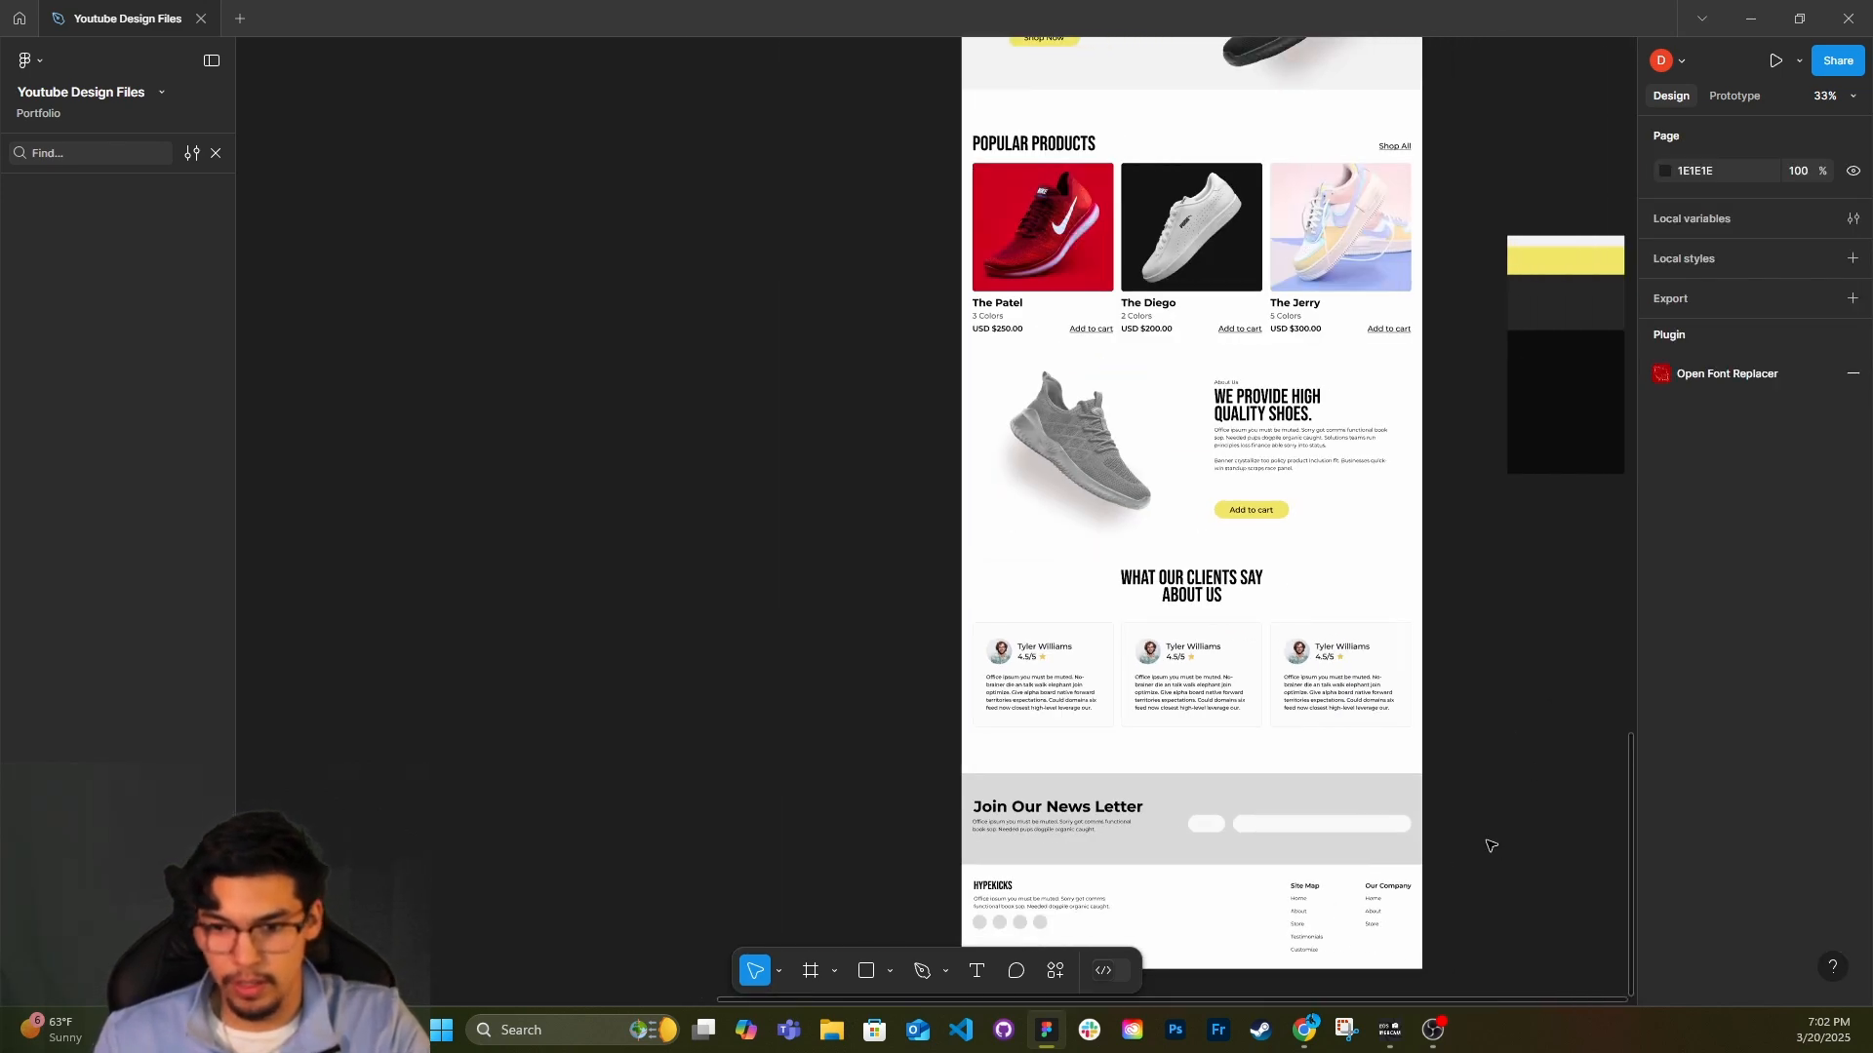
scroll(1324, 928, down, 2)
scroll(1162, 535, up, 5)
click(1161, 538)
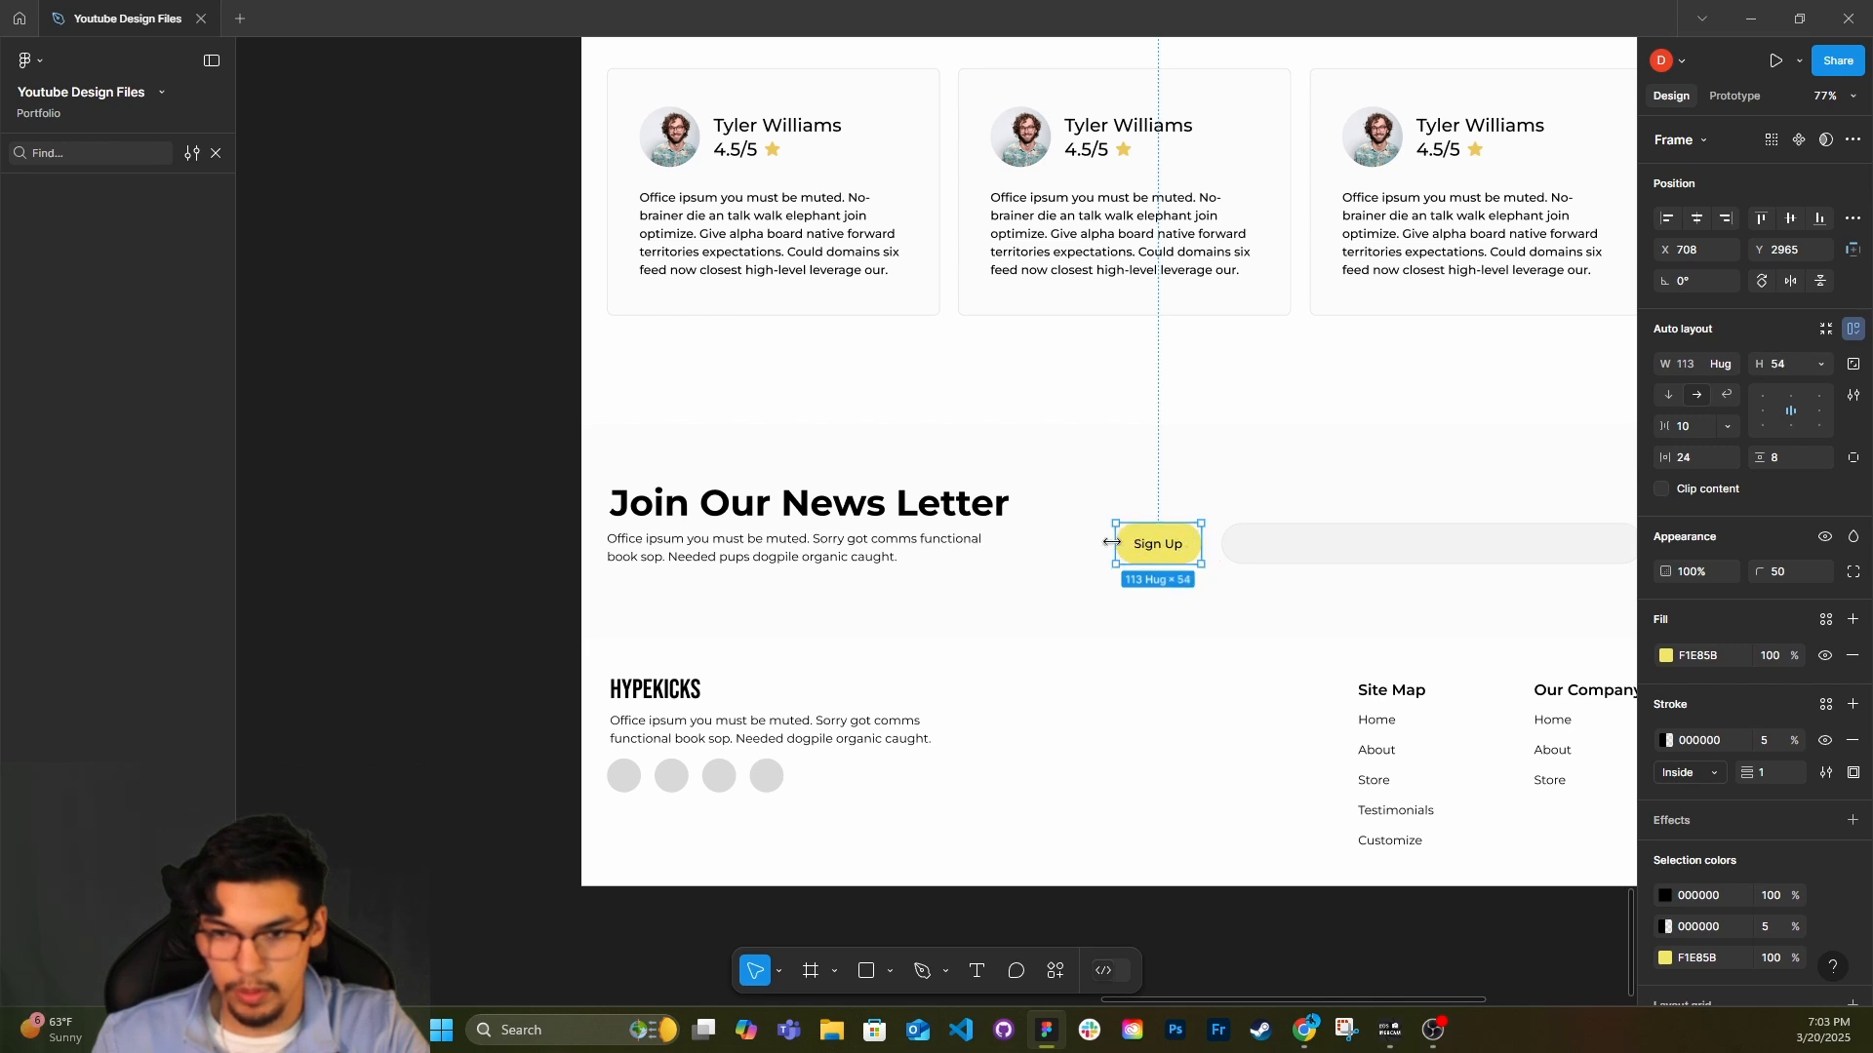
drag(1114, 543, 1109, 542)
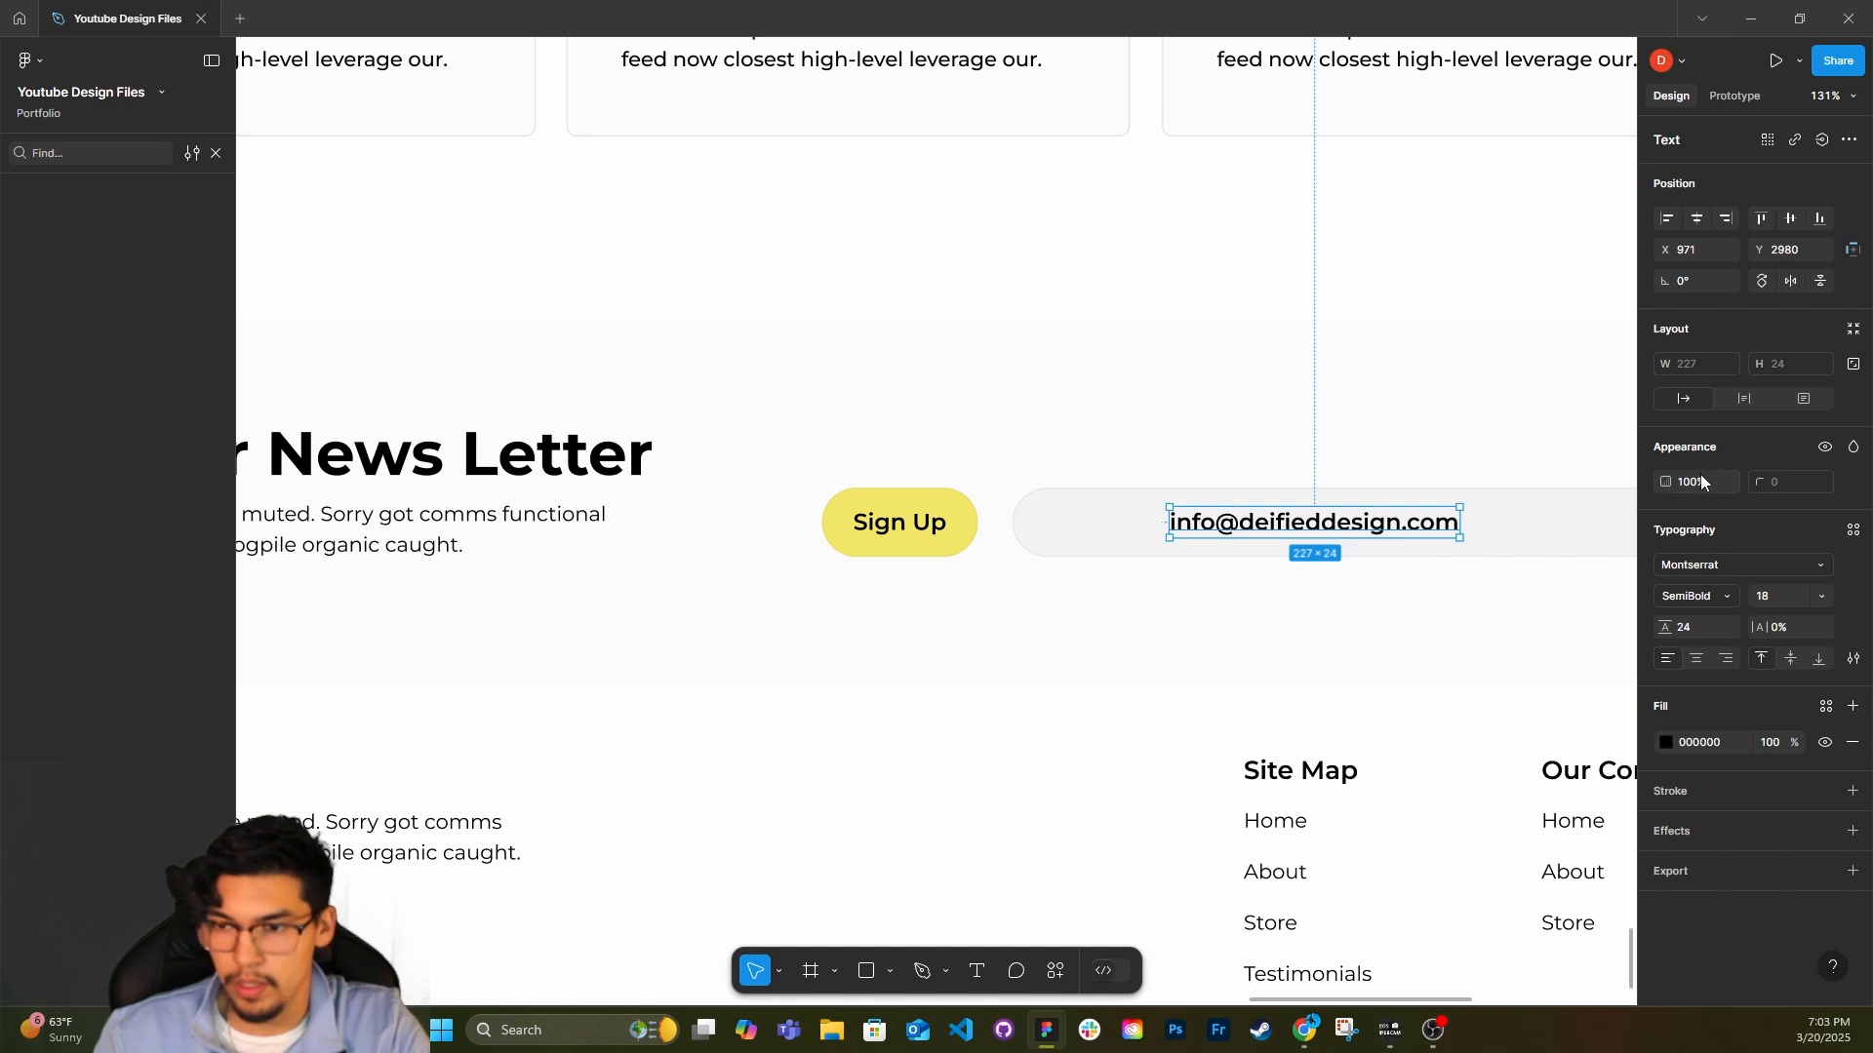
Set the newsletter field's placeholder e-mail text to 50% opacity and move it toward the field's left end.
click(1700, 481)
text(50)
key(Return)
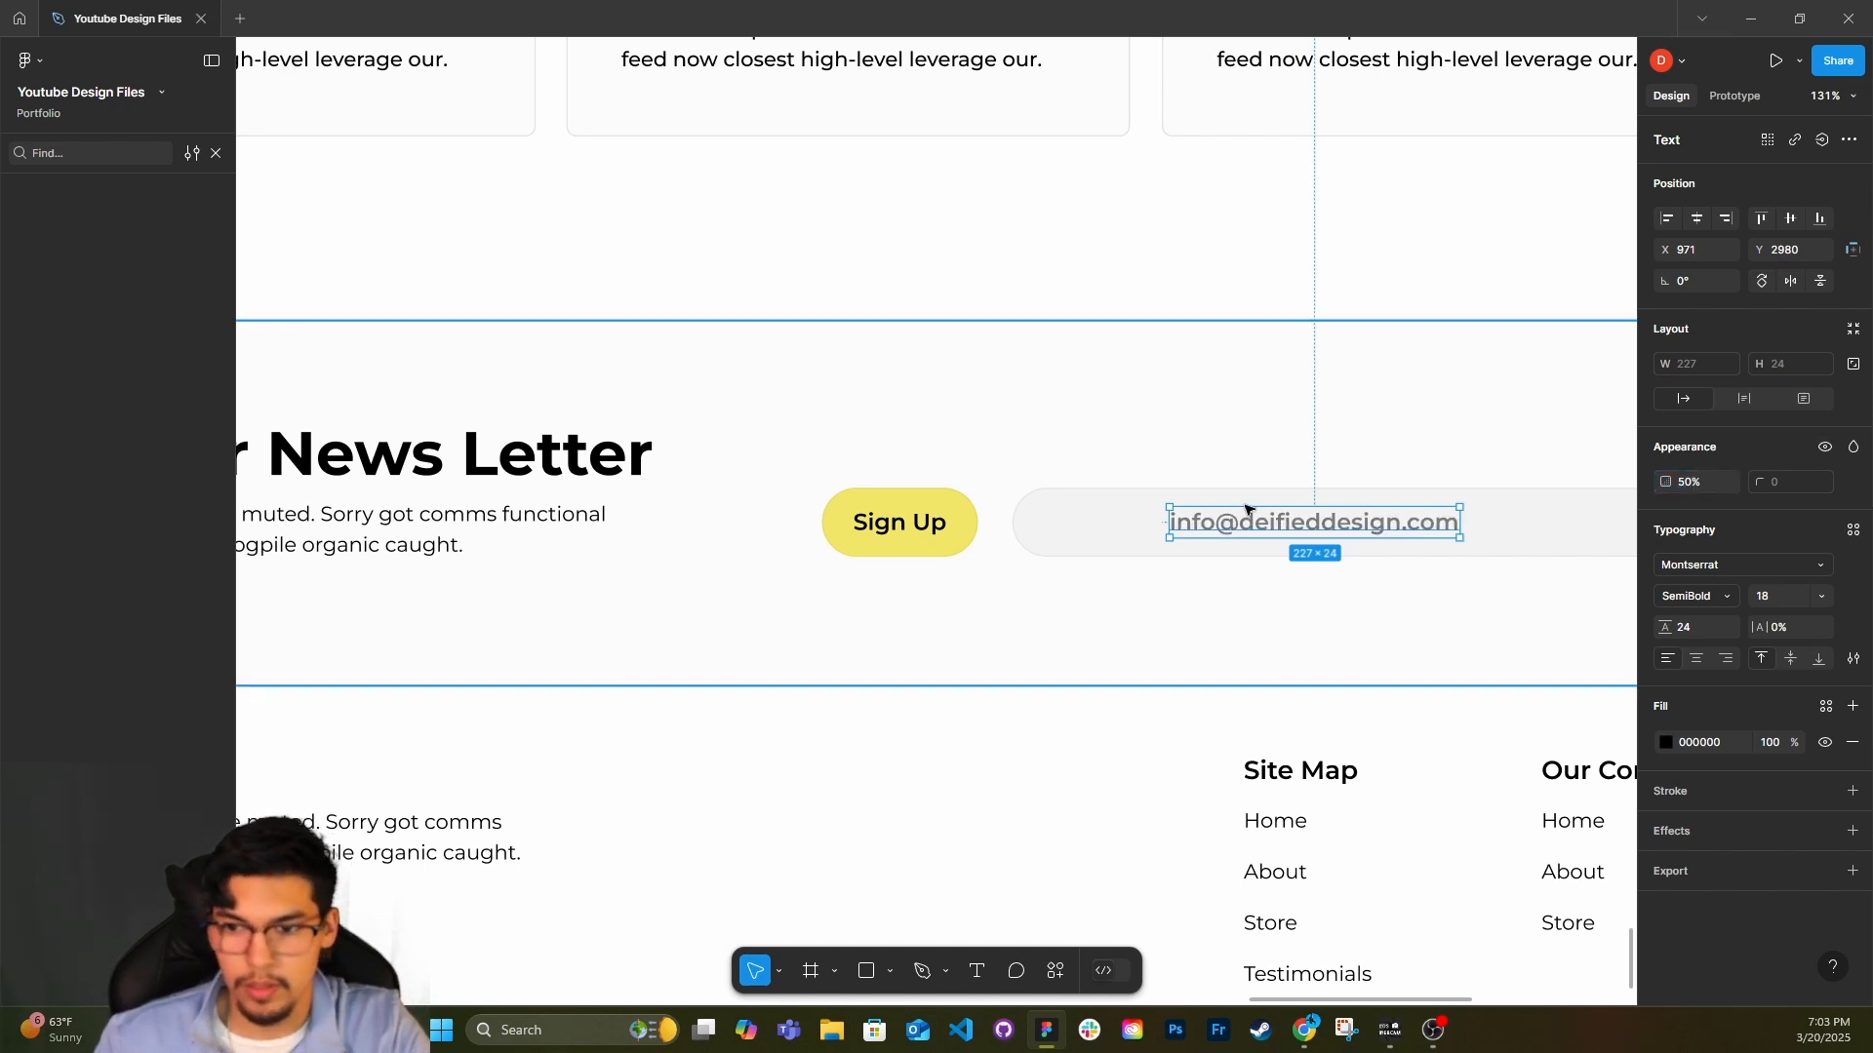
drag(1319, 527, 1203, 524)
key(Escape)
Fill the newsletter background band with the dark grey 262626 sampled from the colour palette beside the page.
click(1296, 380)
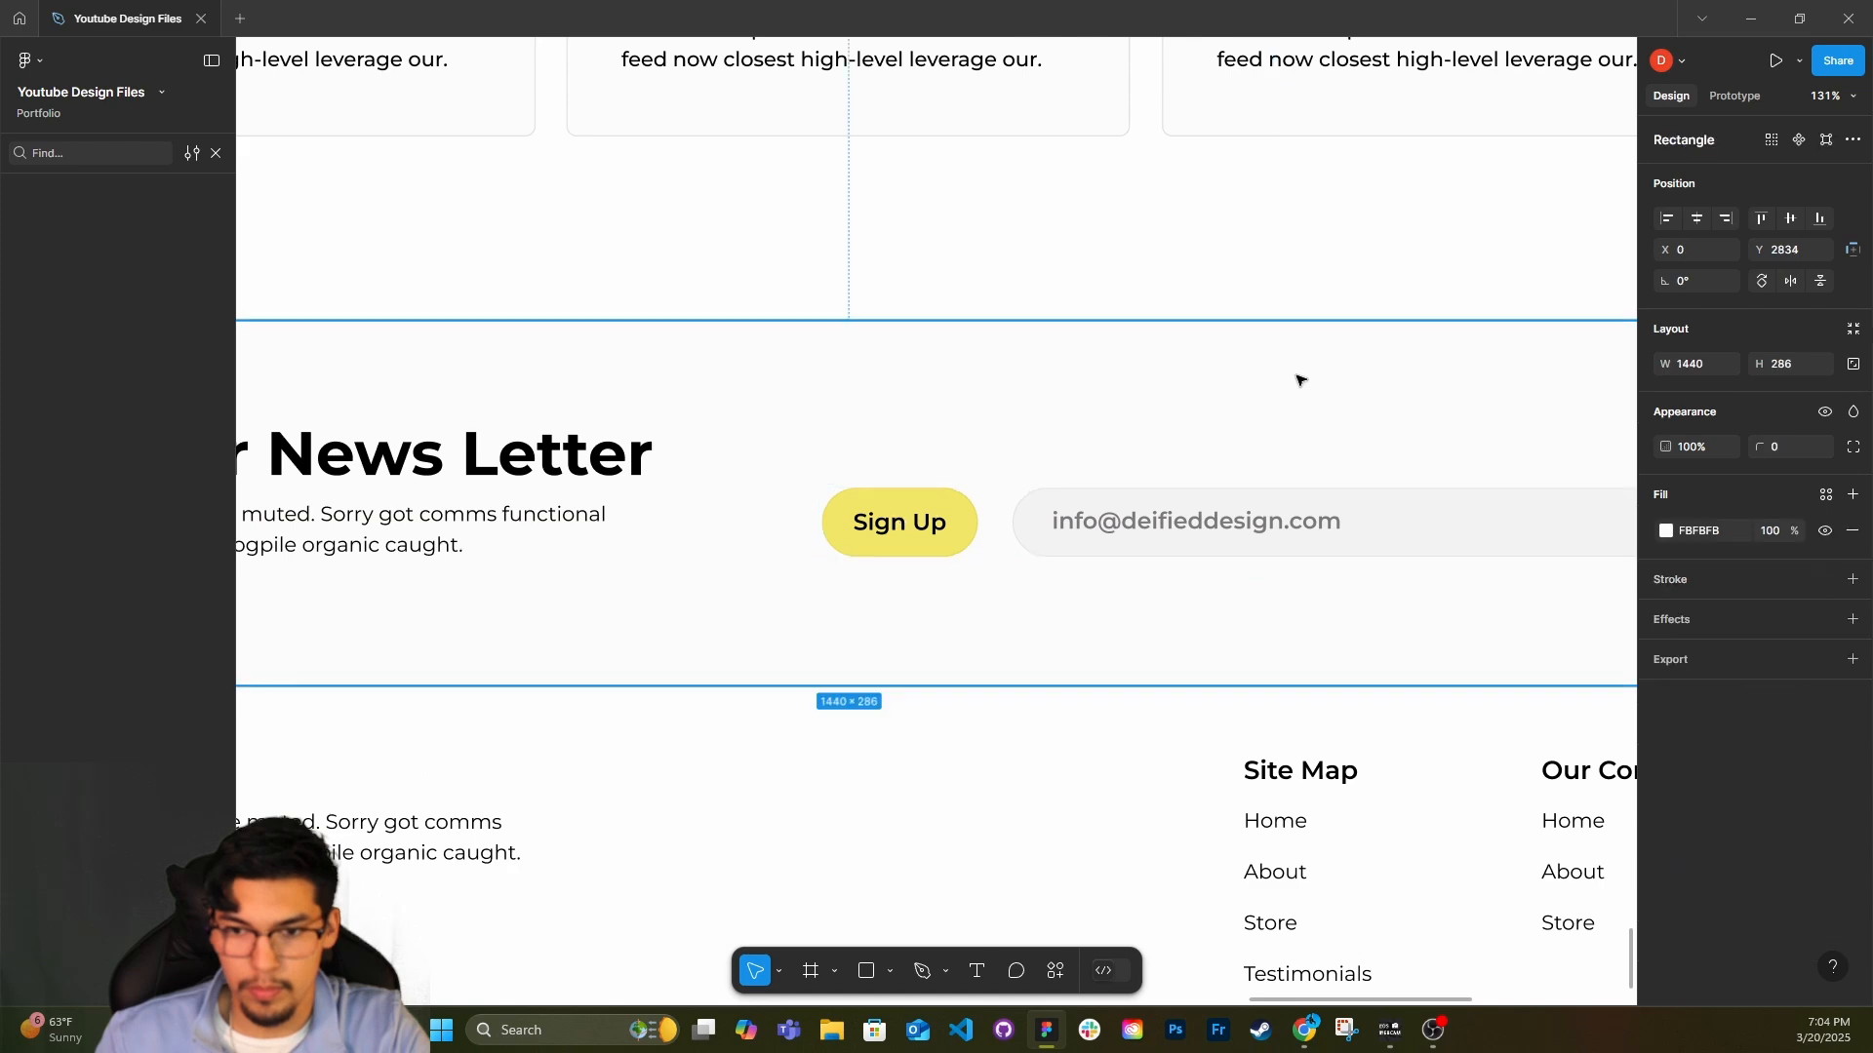
scroll(1272, 449, down, 5)
scroll(1272, 455, down, 1)
scroll(1272, 456, right, 1)
click(1517, 513)
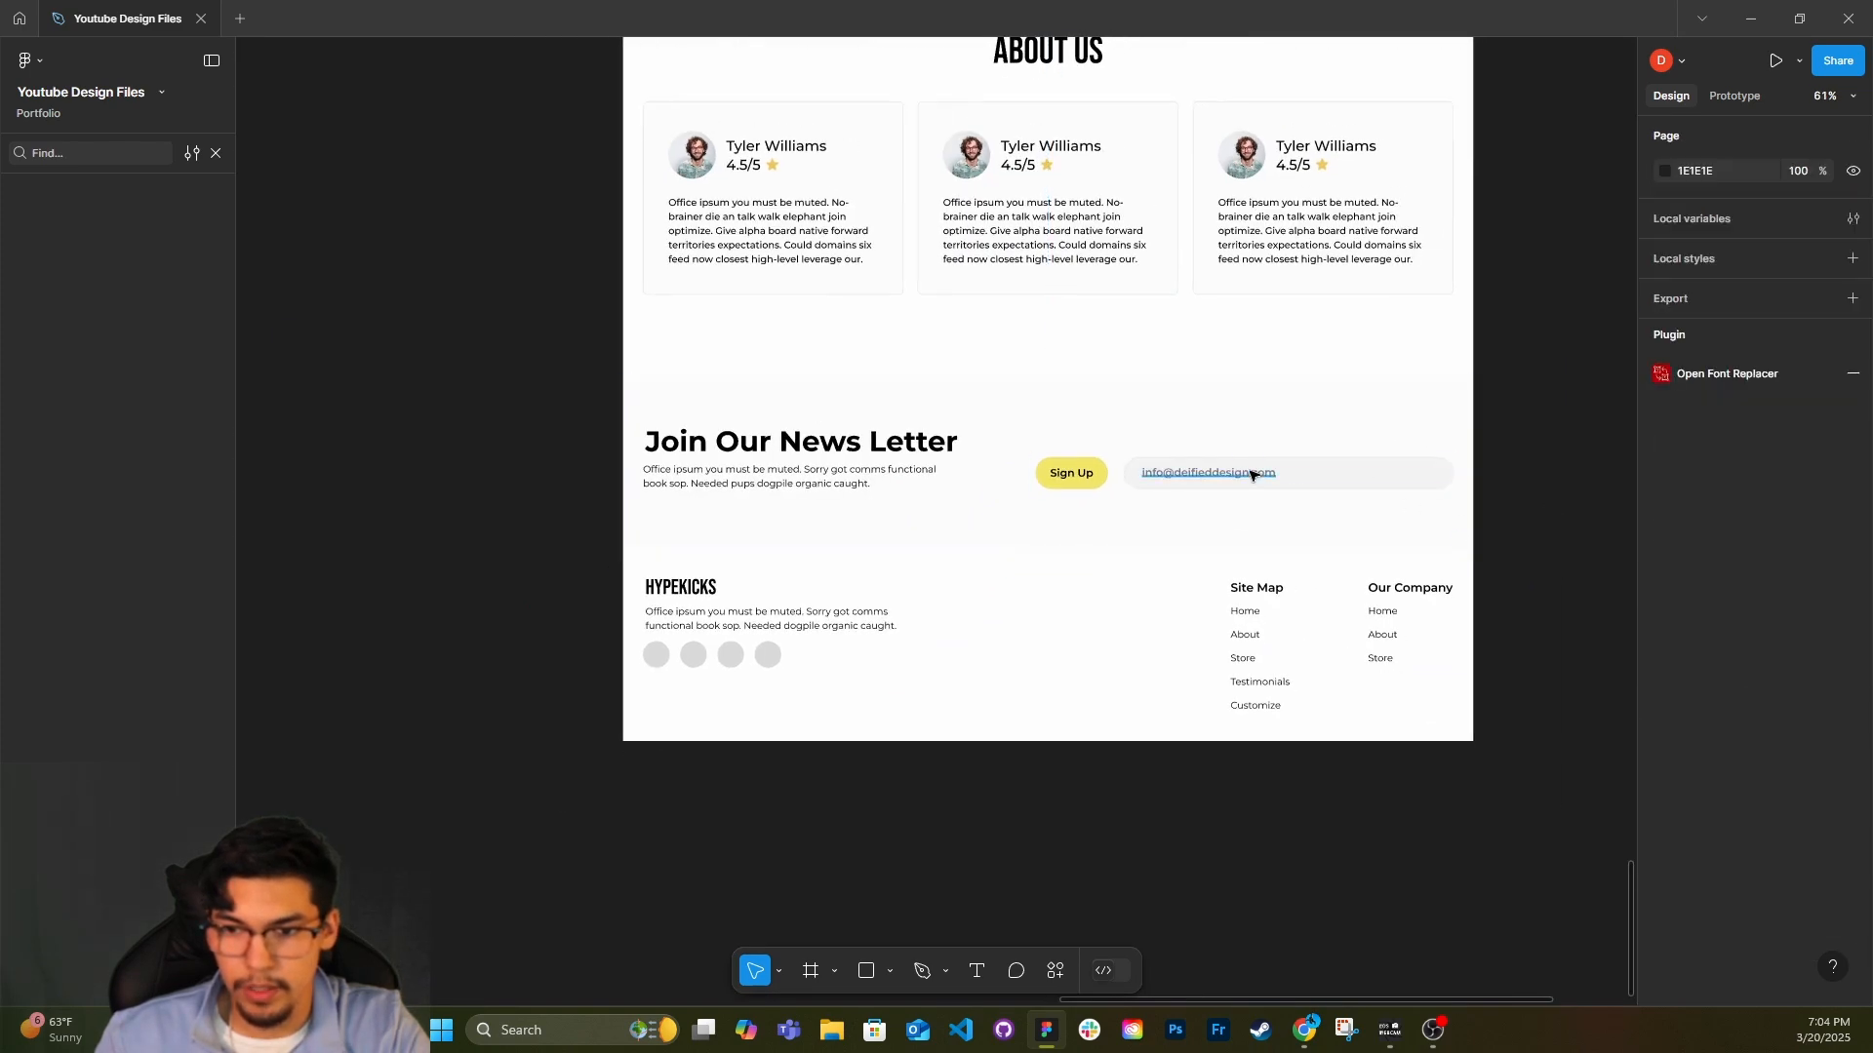
click(1665, 532)
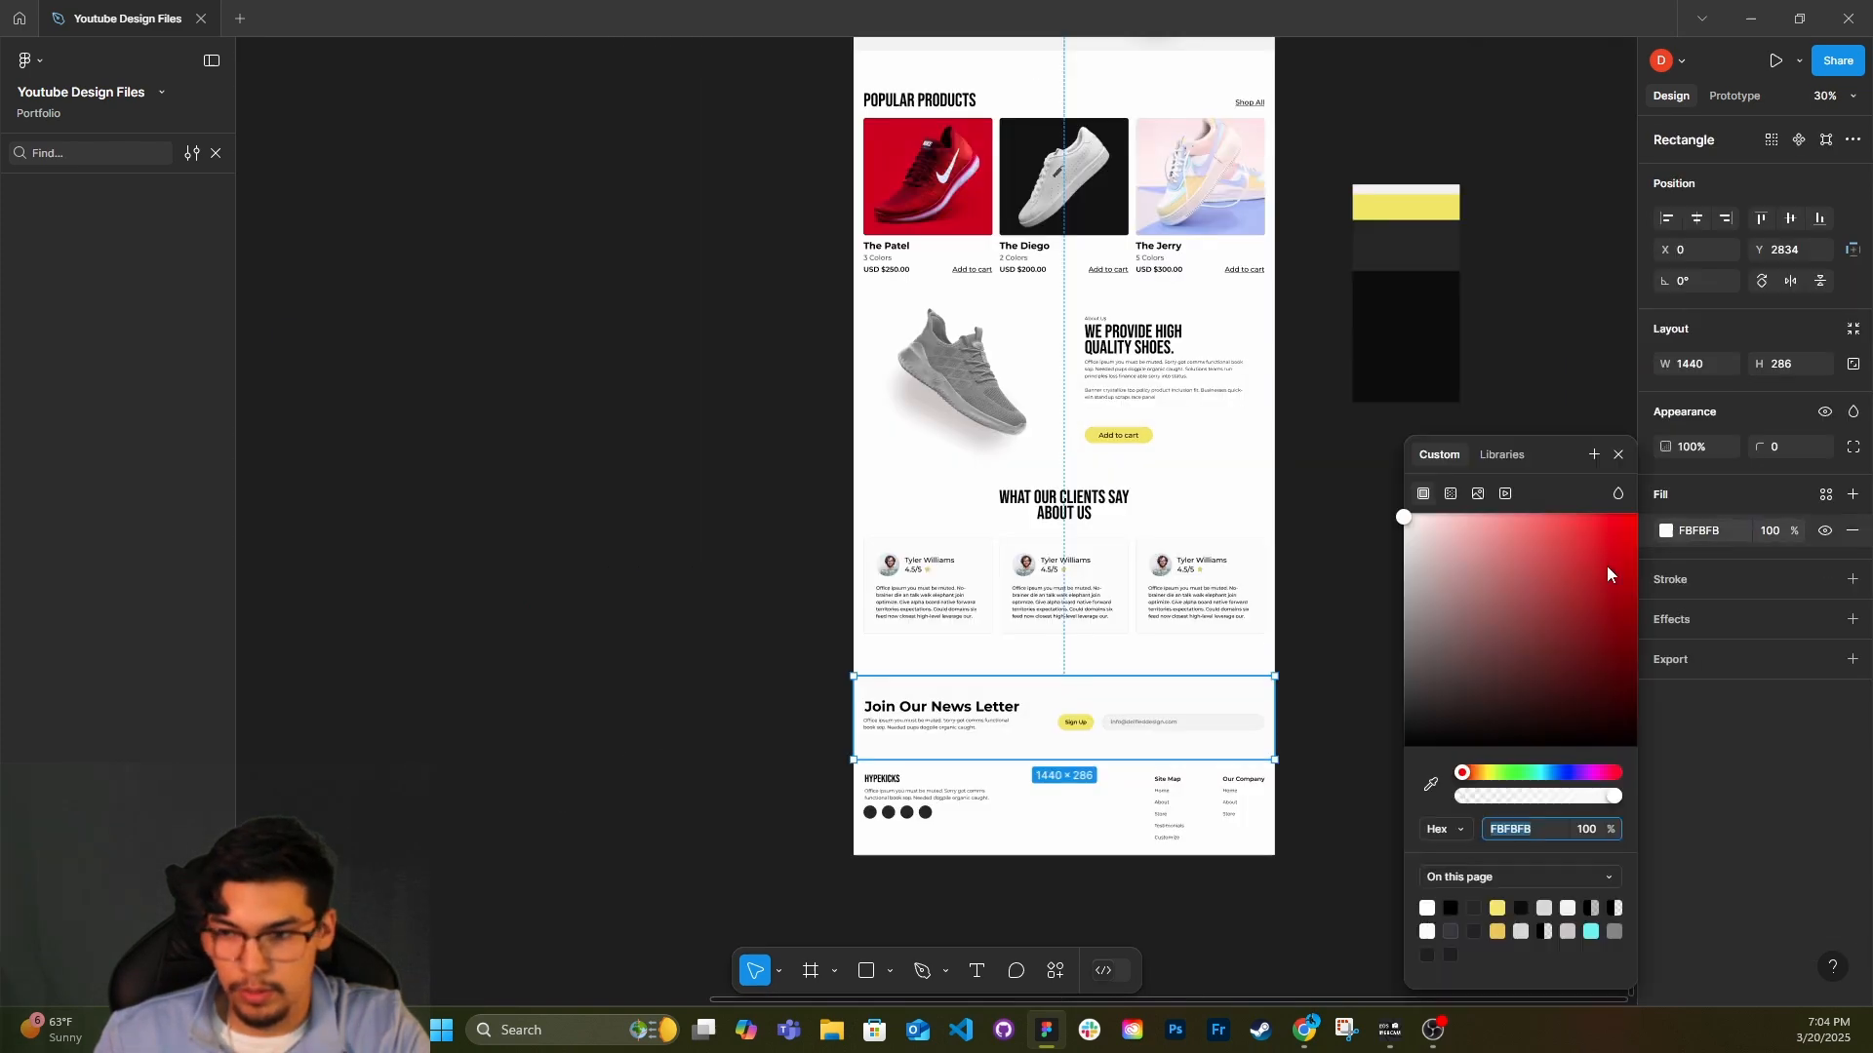
click(1431, 784)
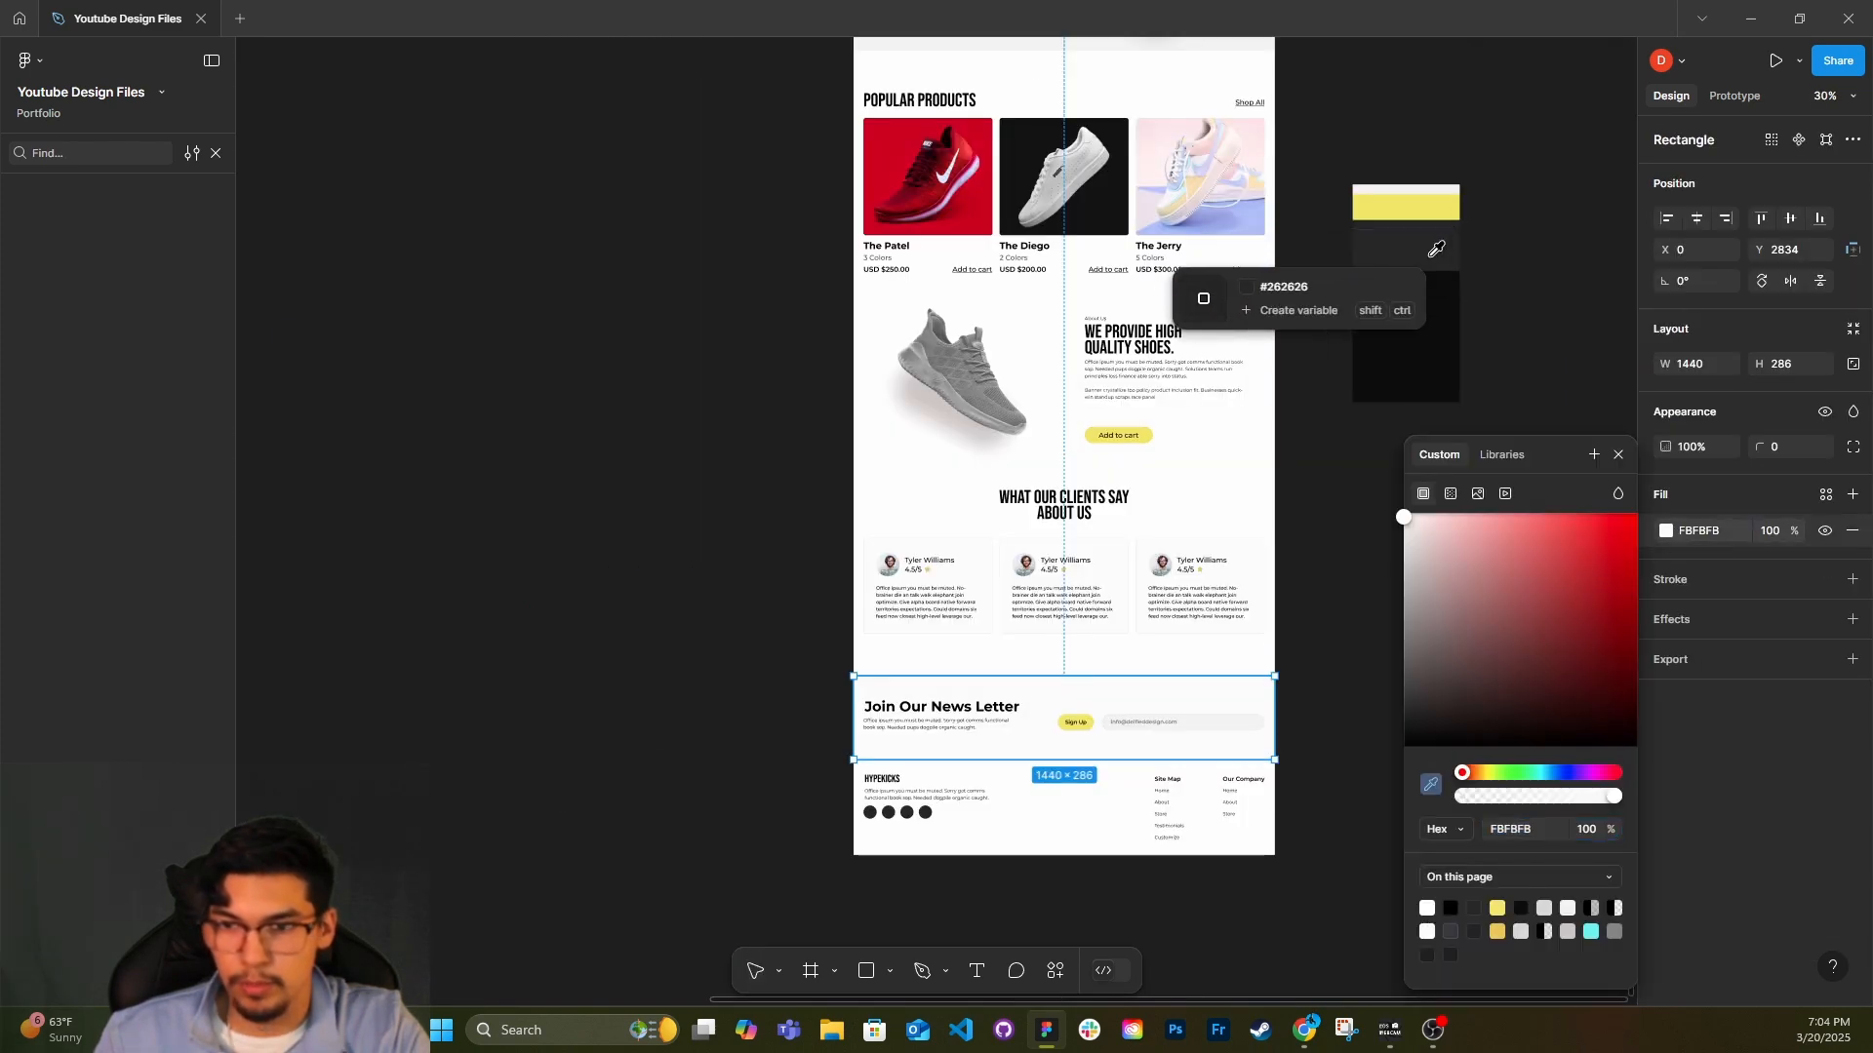
click(1426, 248)
Recolour the newsletter heading and its paragraph together to white FFFFFF.
click(941, 708)
shift+click(942, 734)
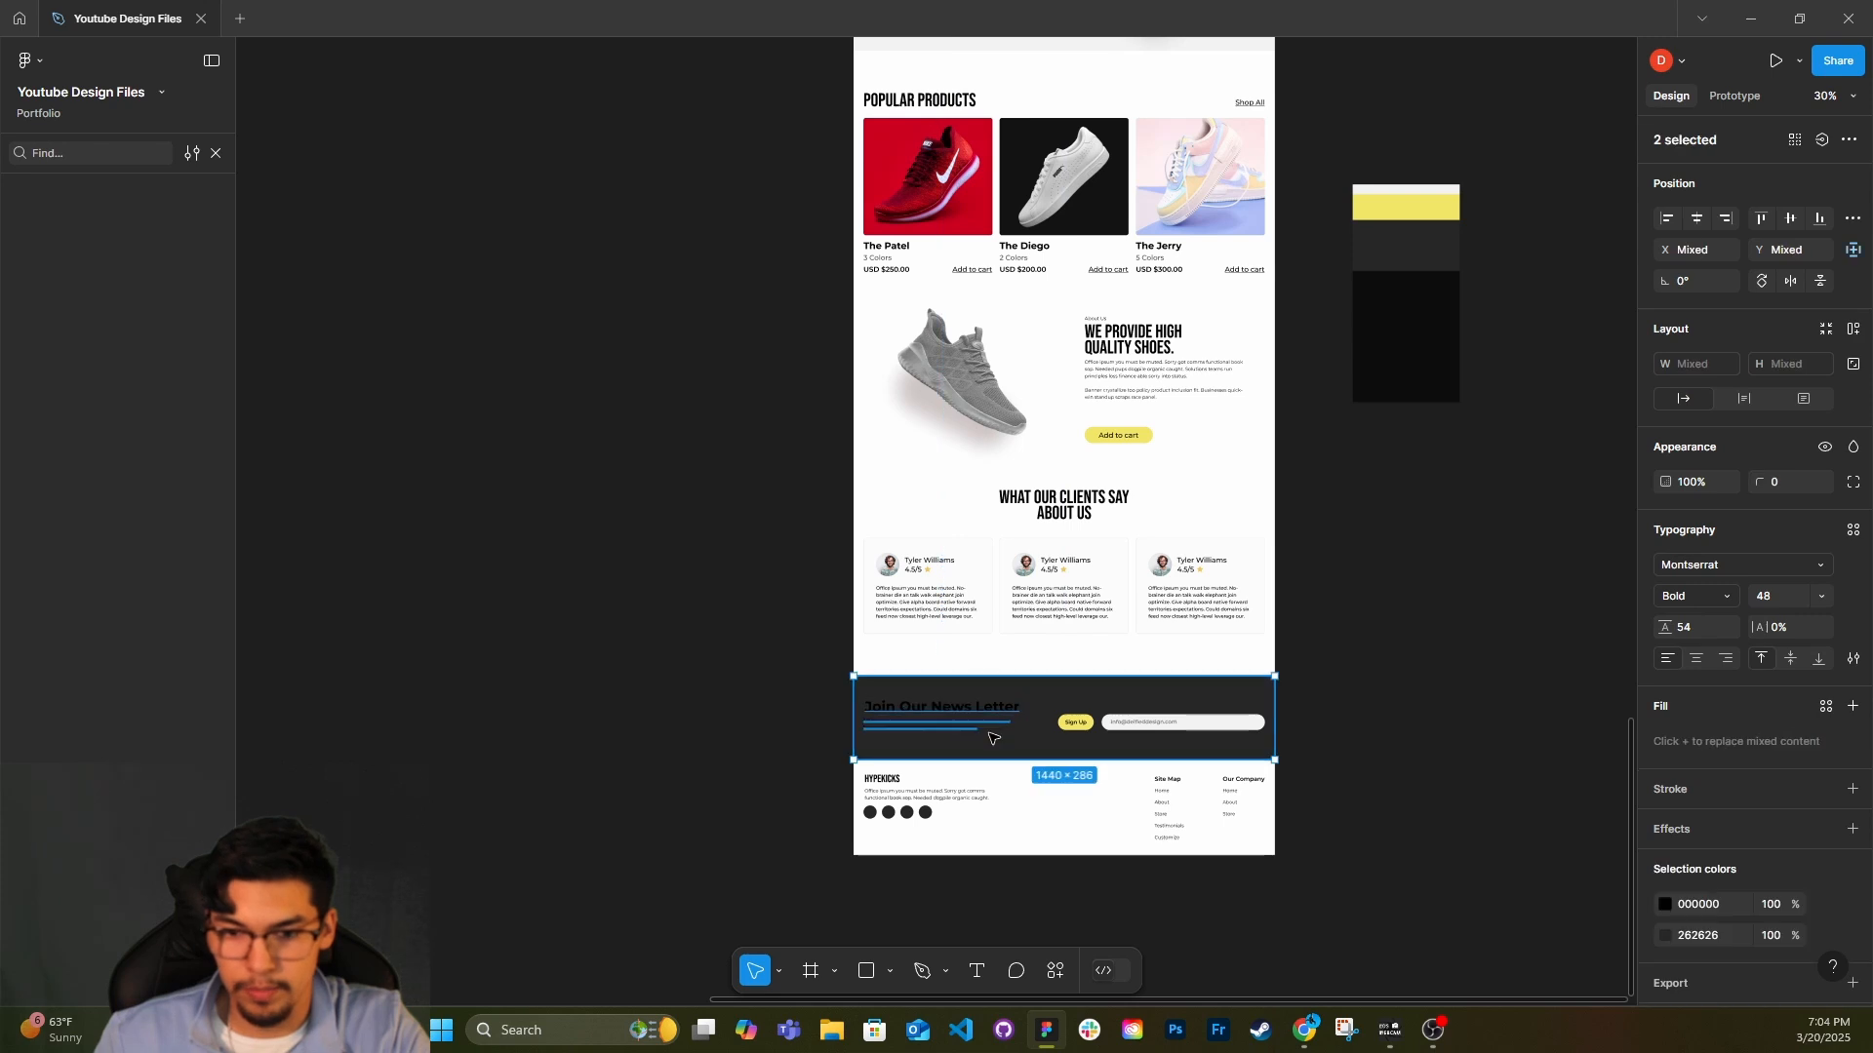
click(942, 727)
shift+click(941, 708)
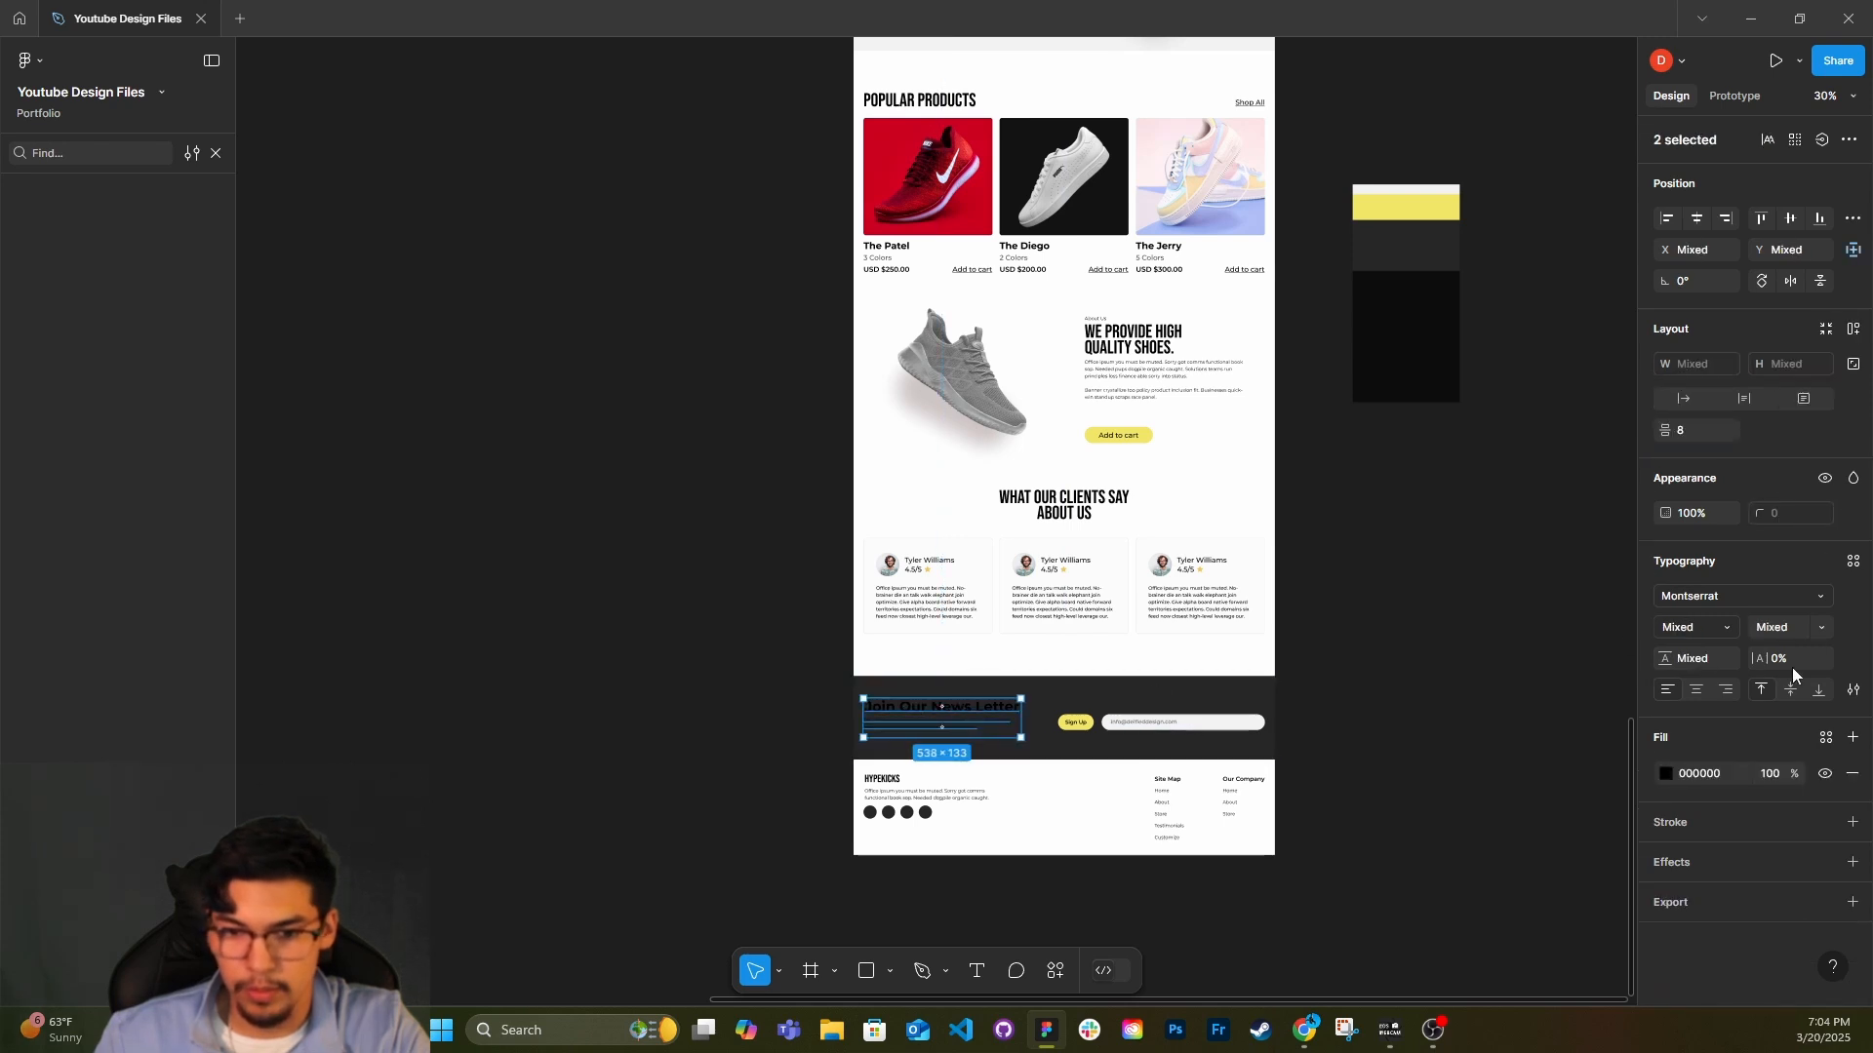
click(1668, 772)
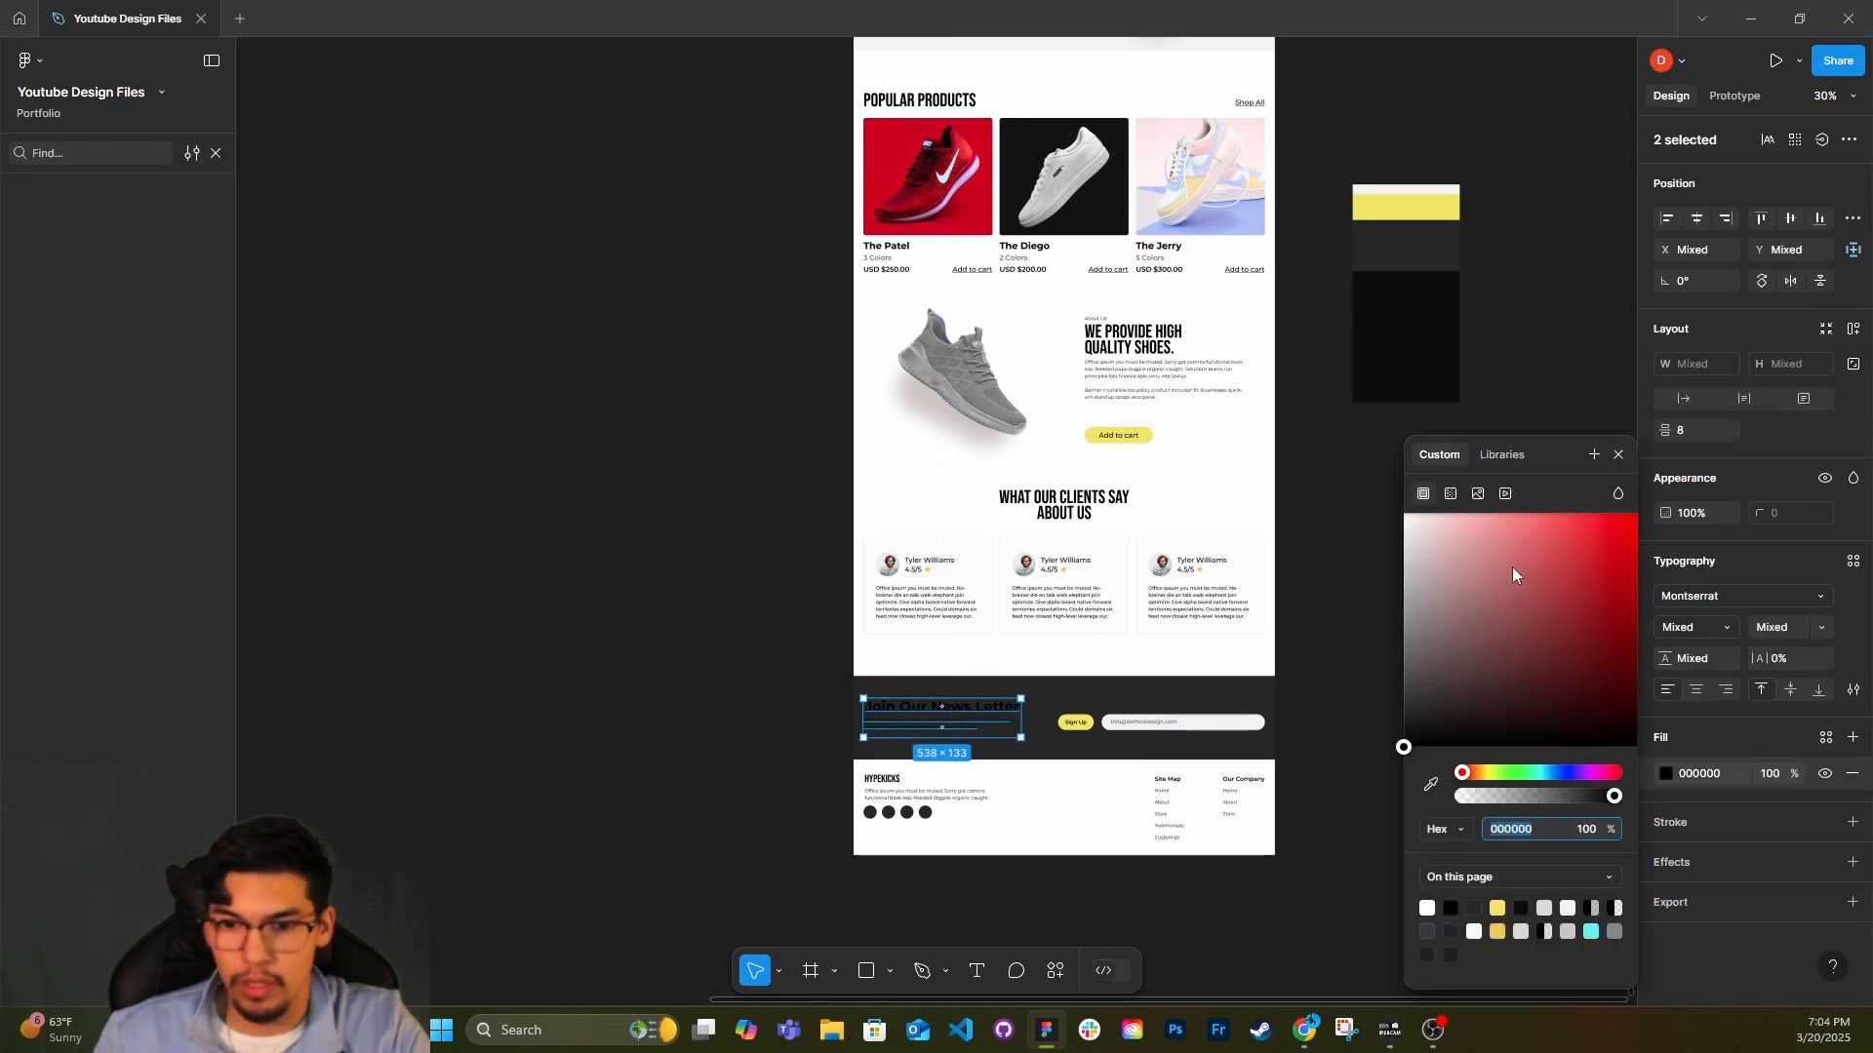
drag(1513, 574, 1309, 521)
click(1430, 784)
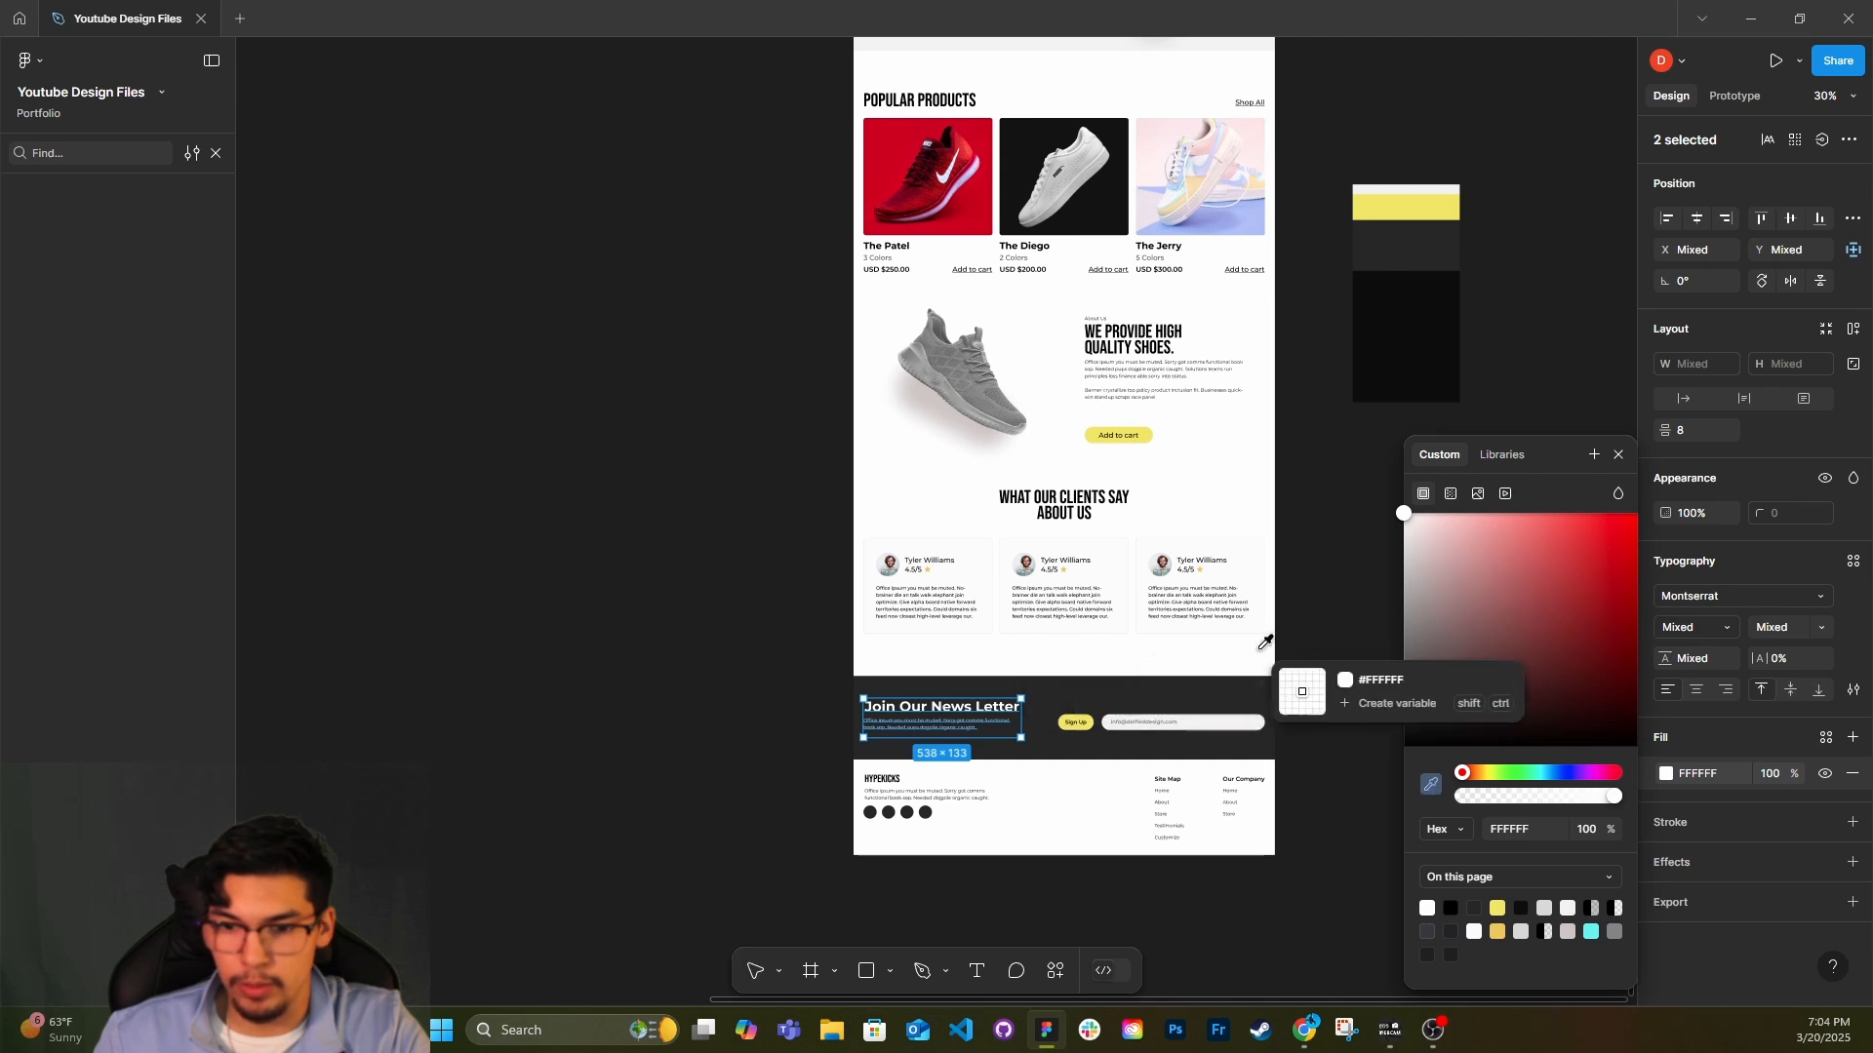
click(1259, 652)
click(1360, 482)
Review the page's hero banner and the Popular Products section with its product cards and links.
scroll(1306, 595, down, 1)
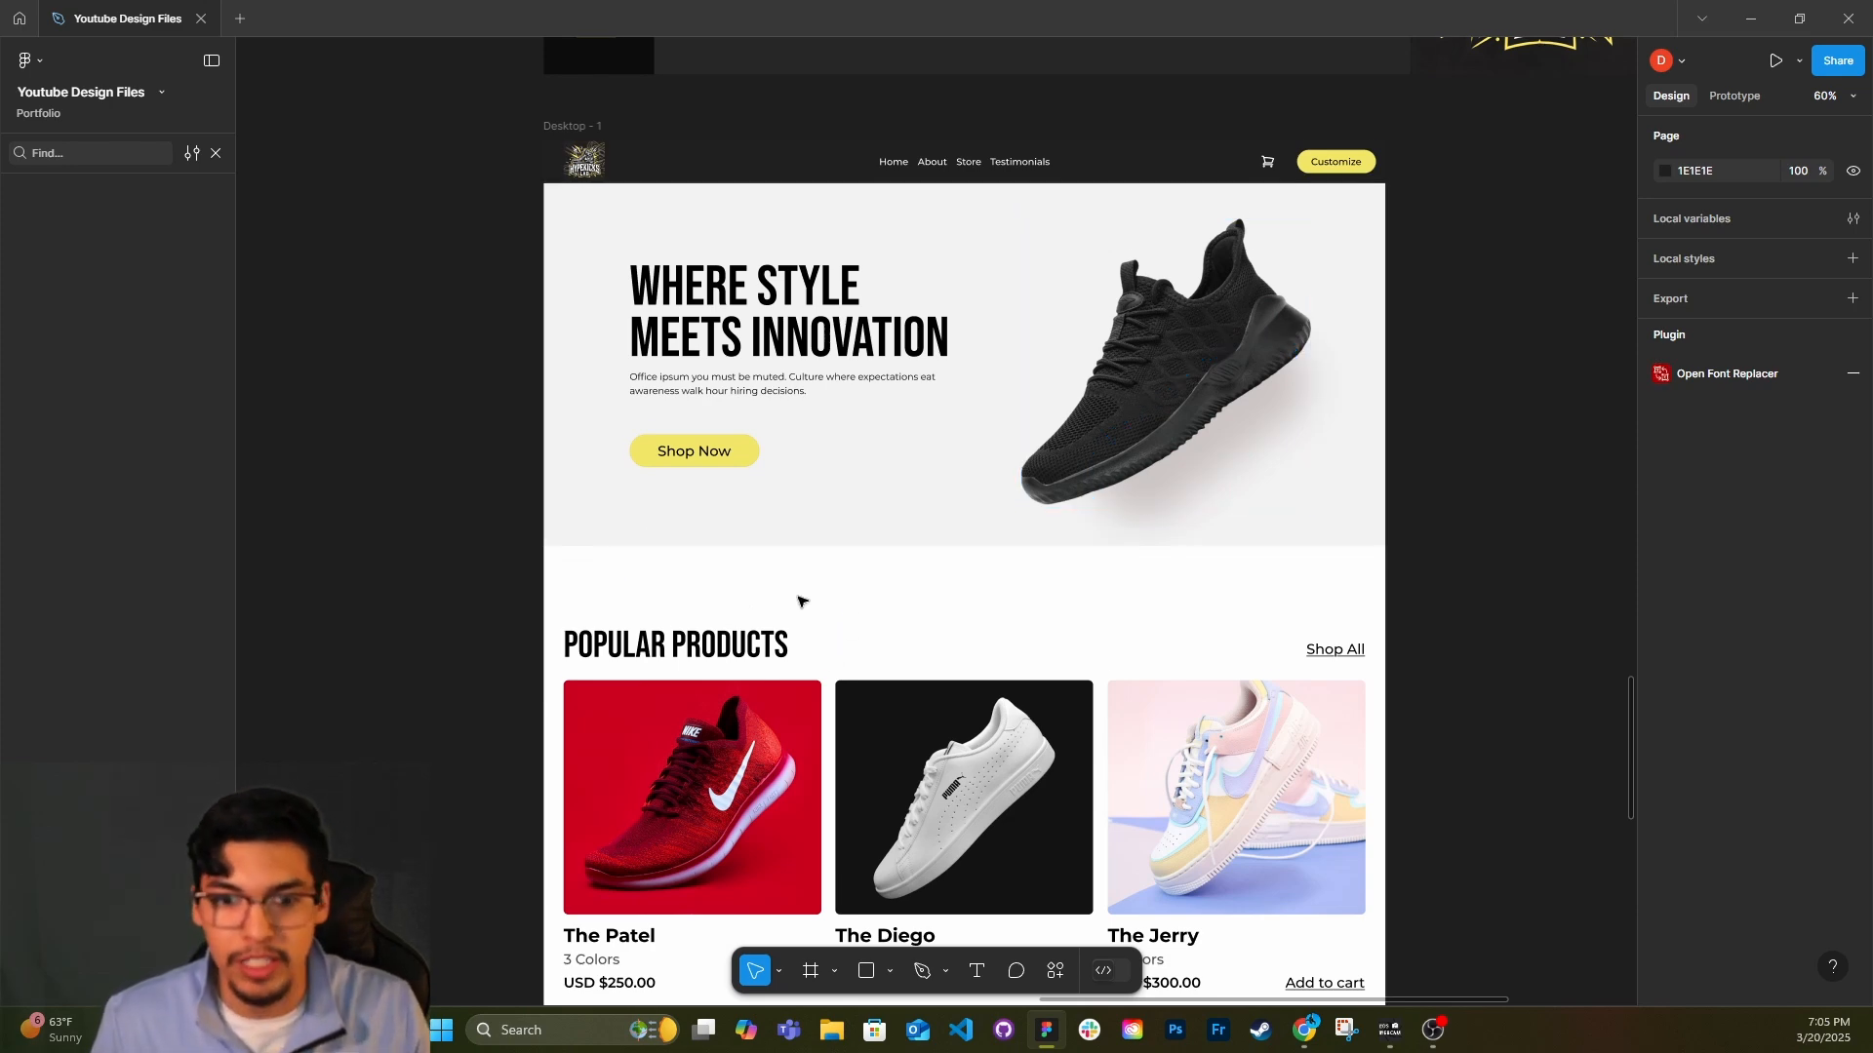
scroll(798, 601, down, 4)
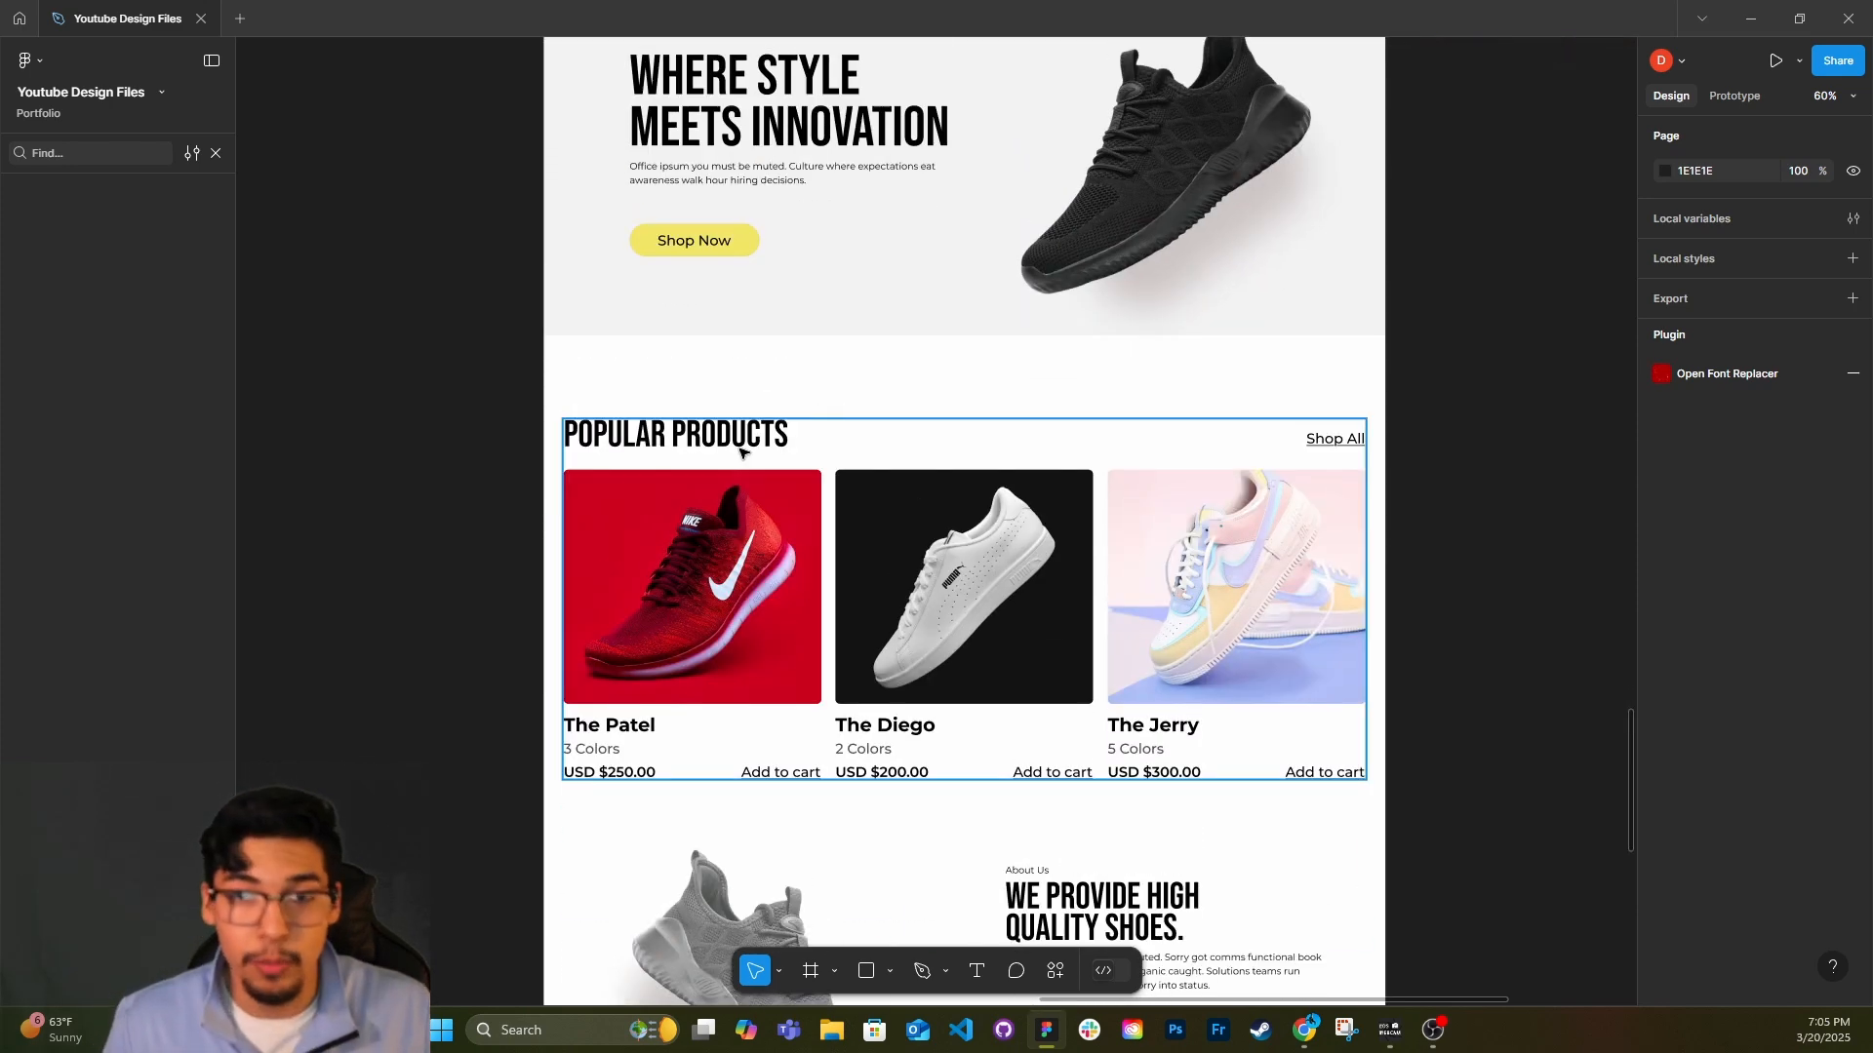
scroll(732, 497, down, 1)
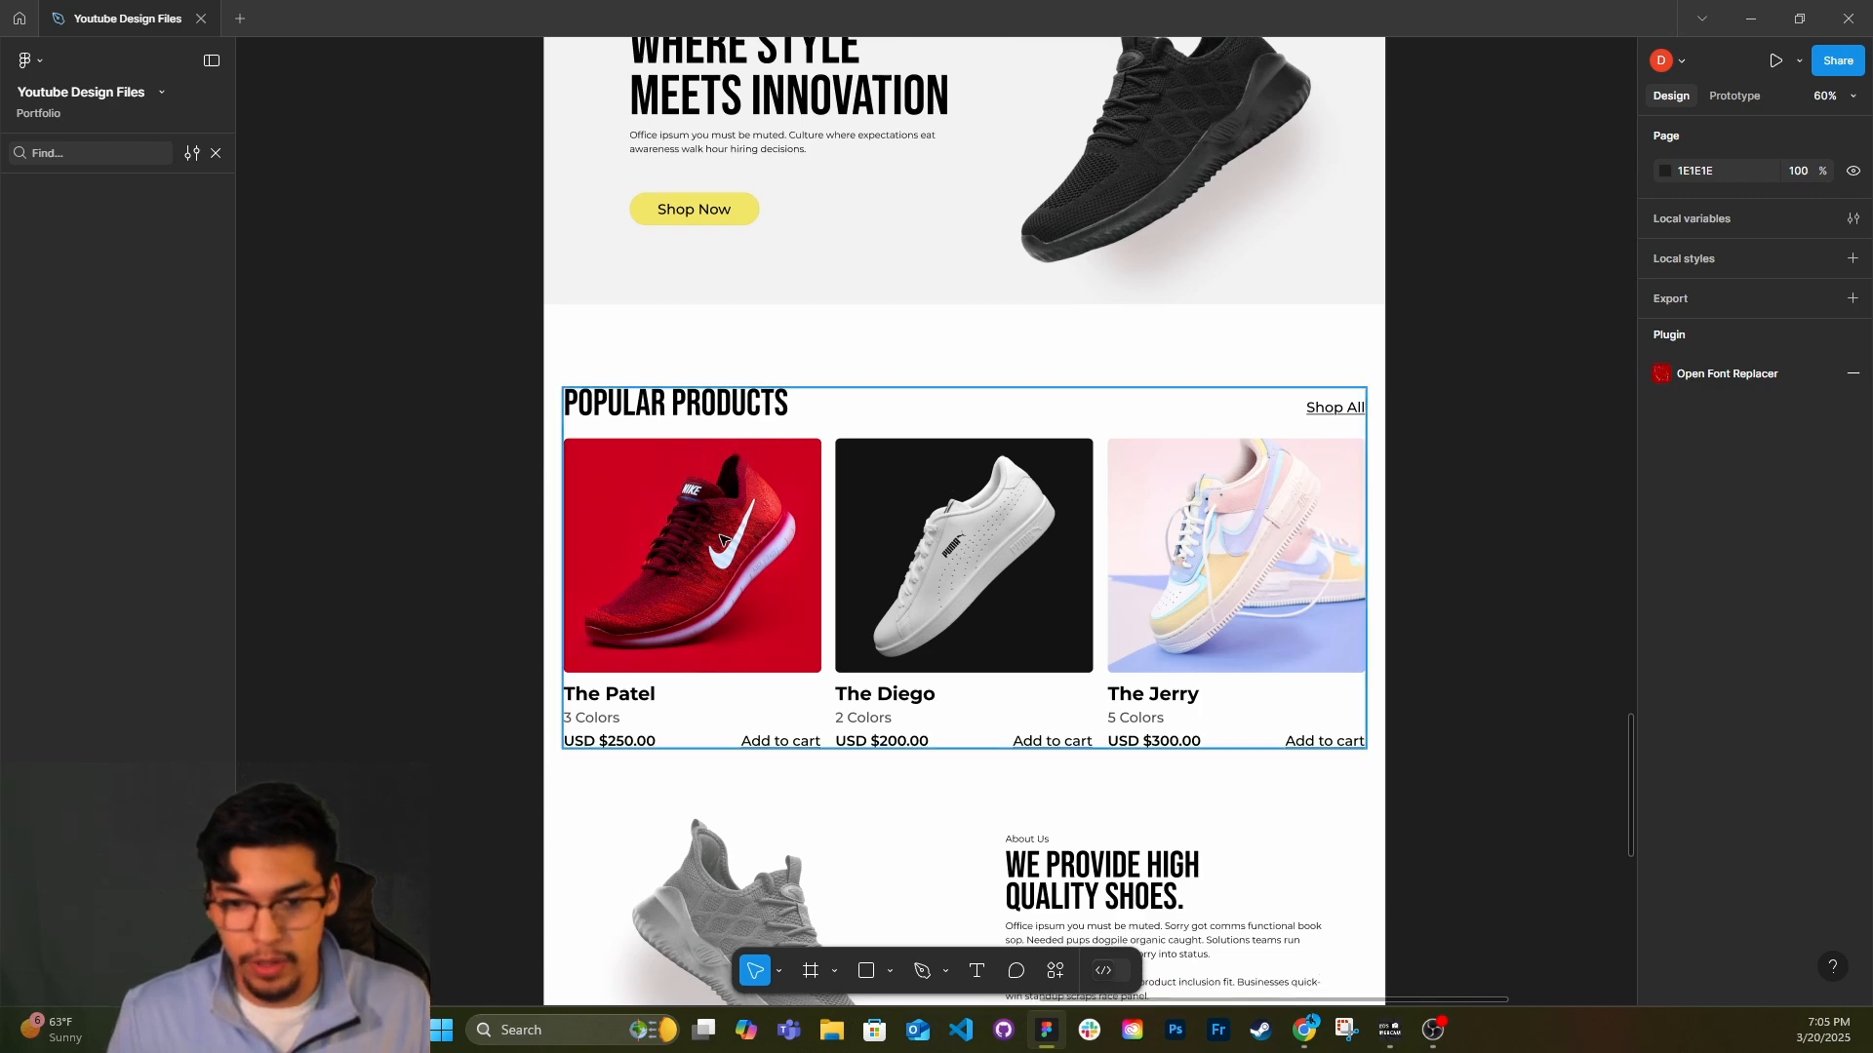
scroll(1155, 679, down, 1)
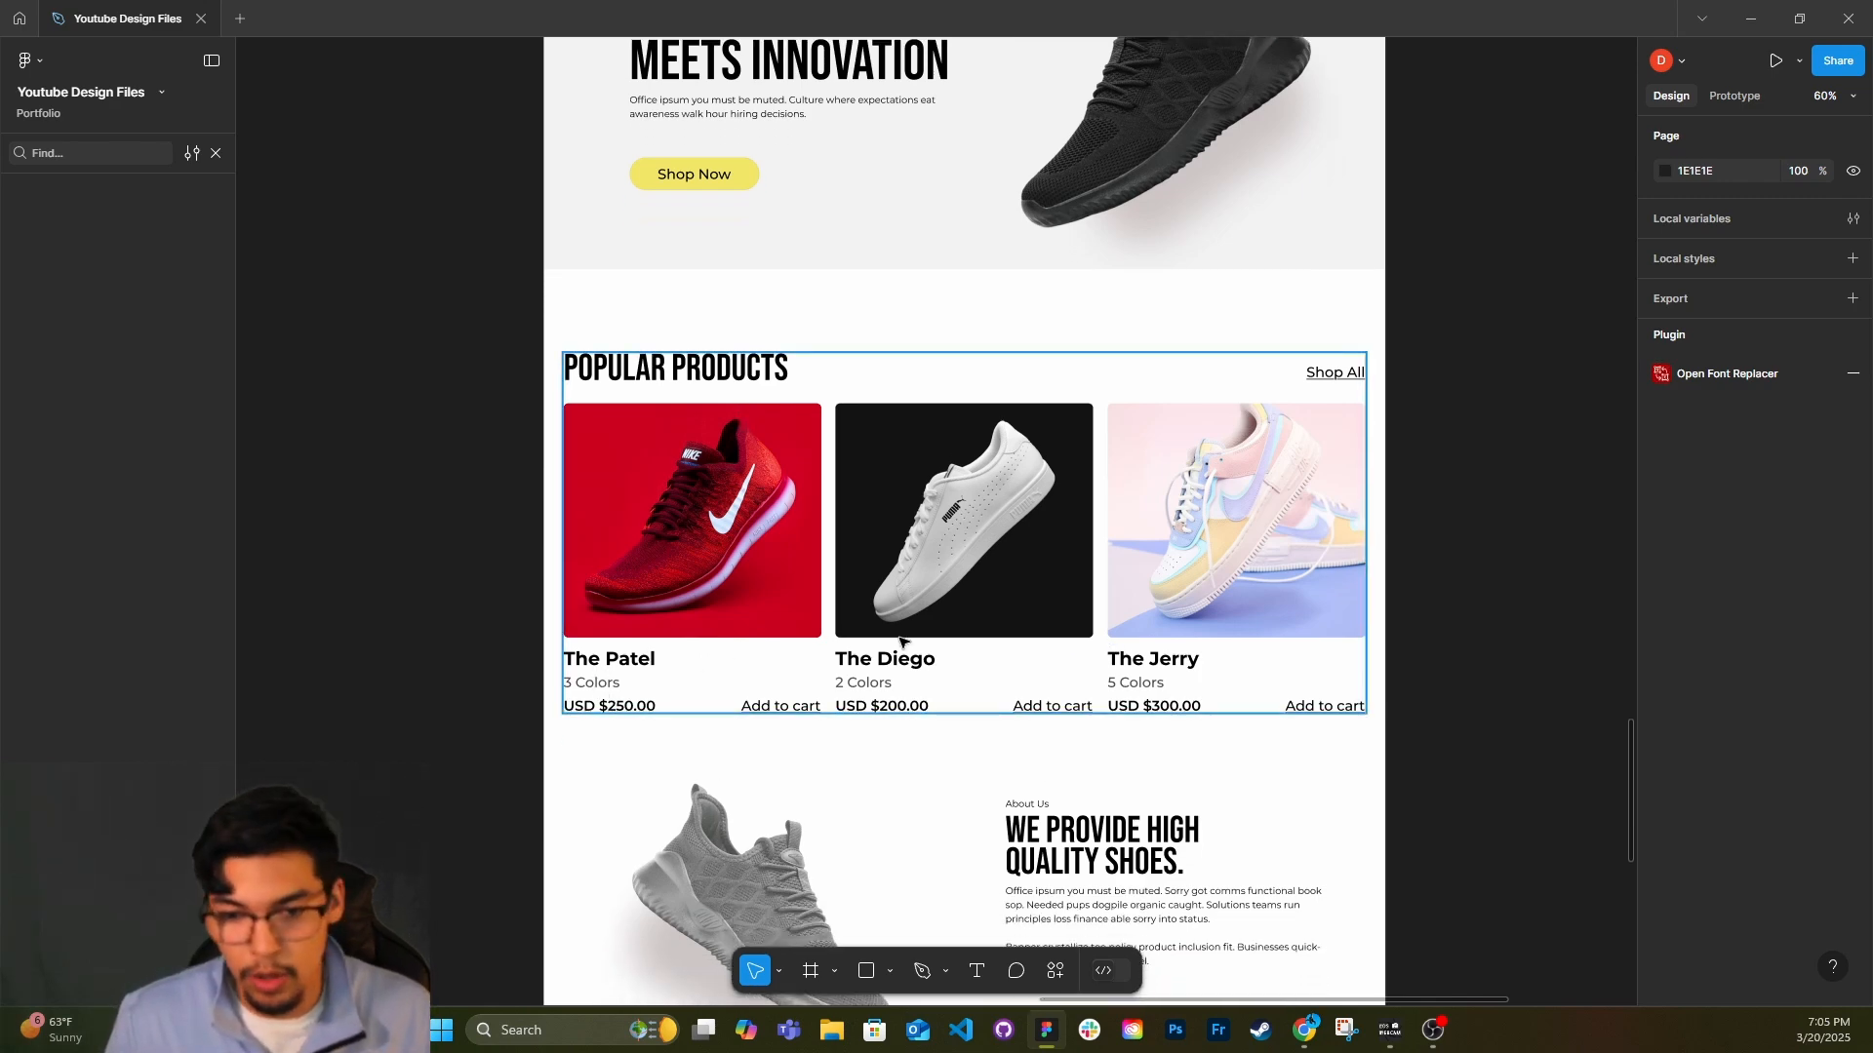
scroll(1161, 658, down, 1)
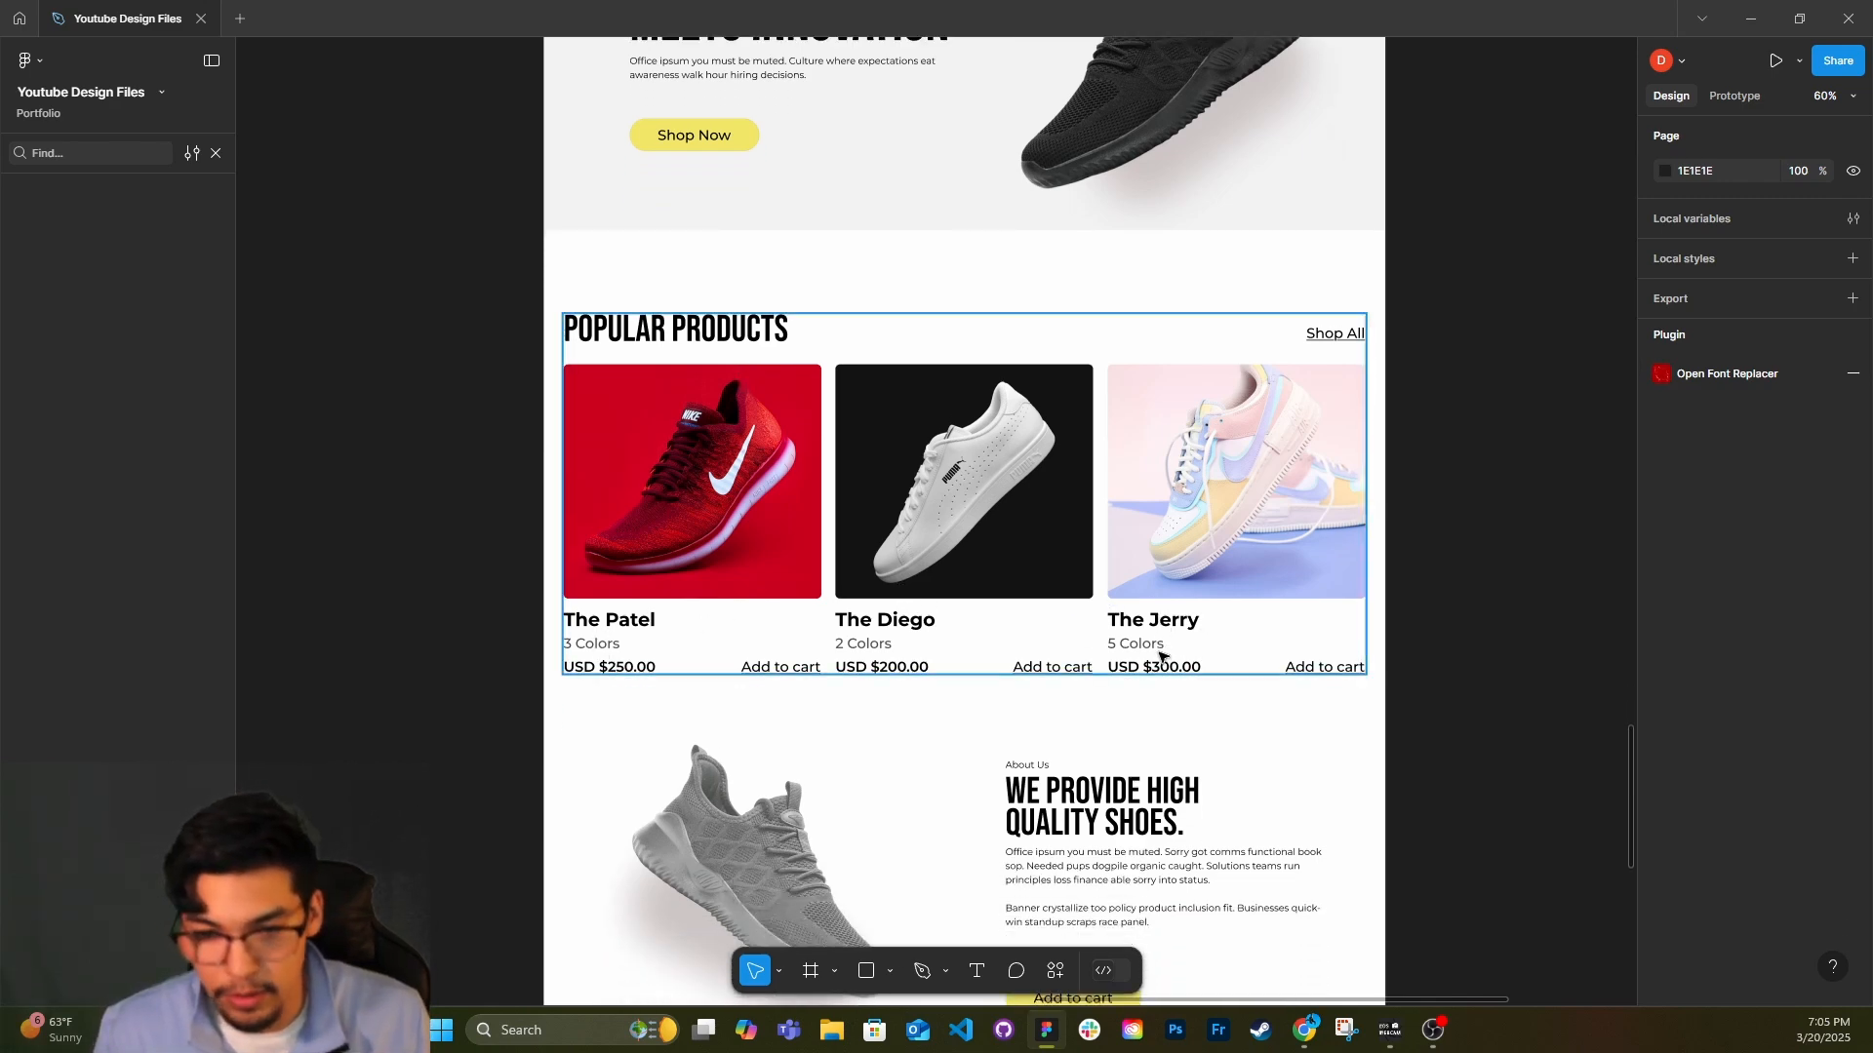
scroll(902, 585, down, 1)
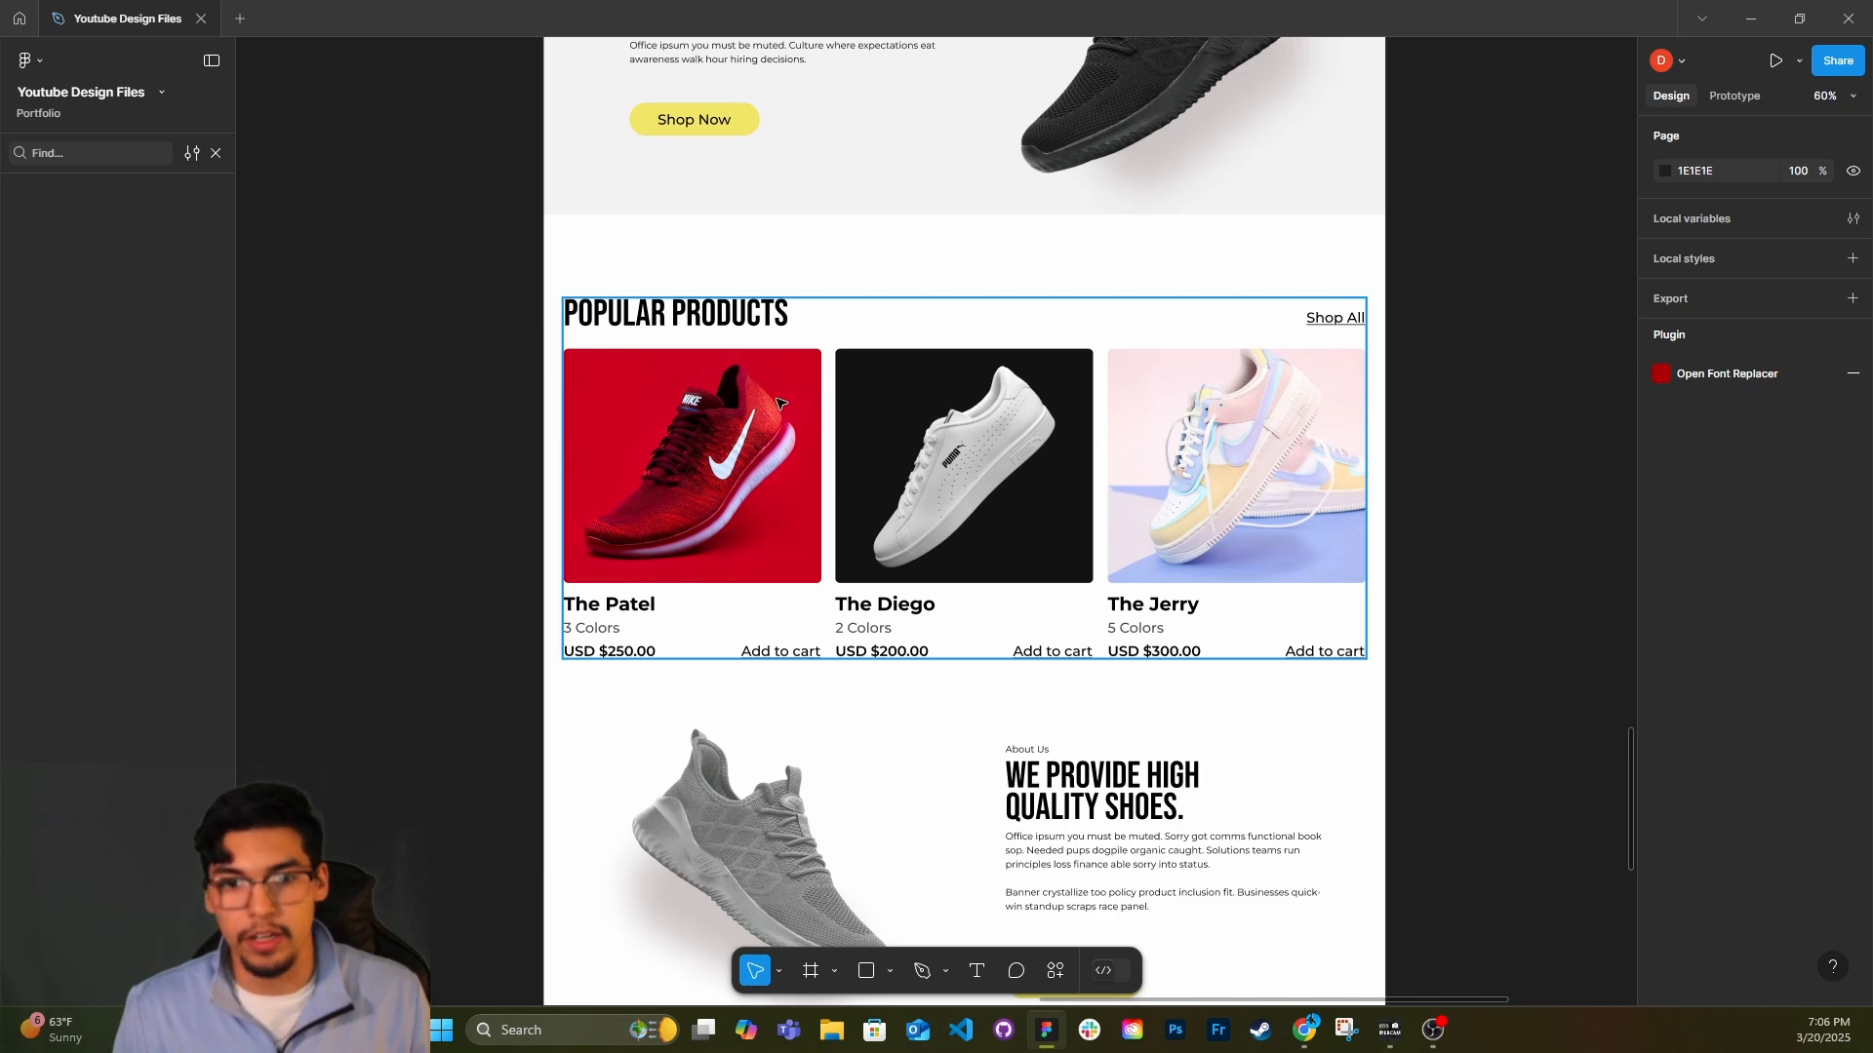
scroll(780, 403, down, 2)
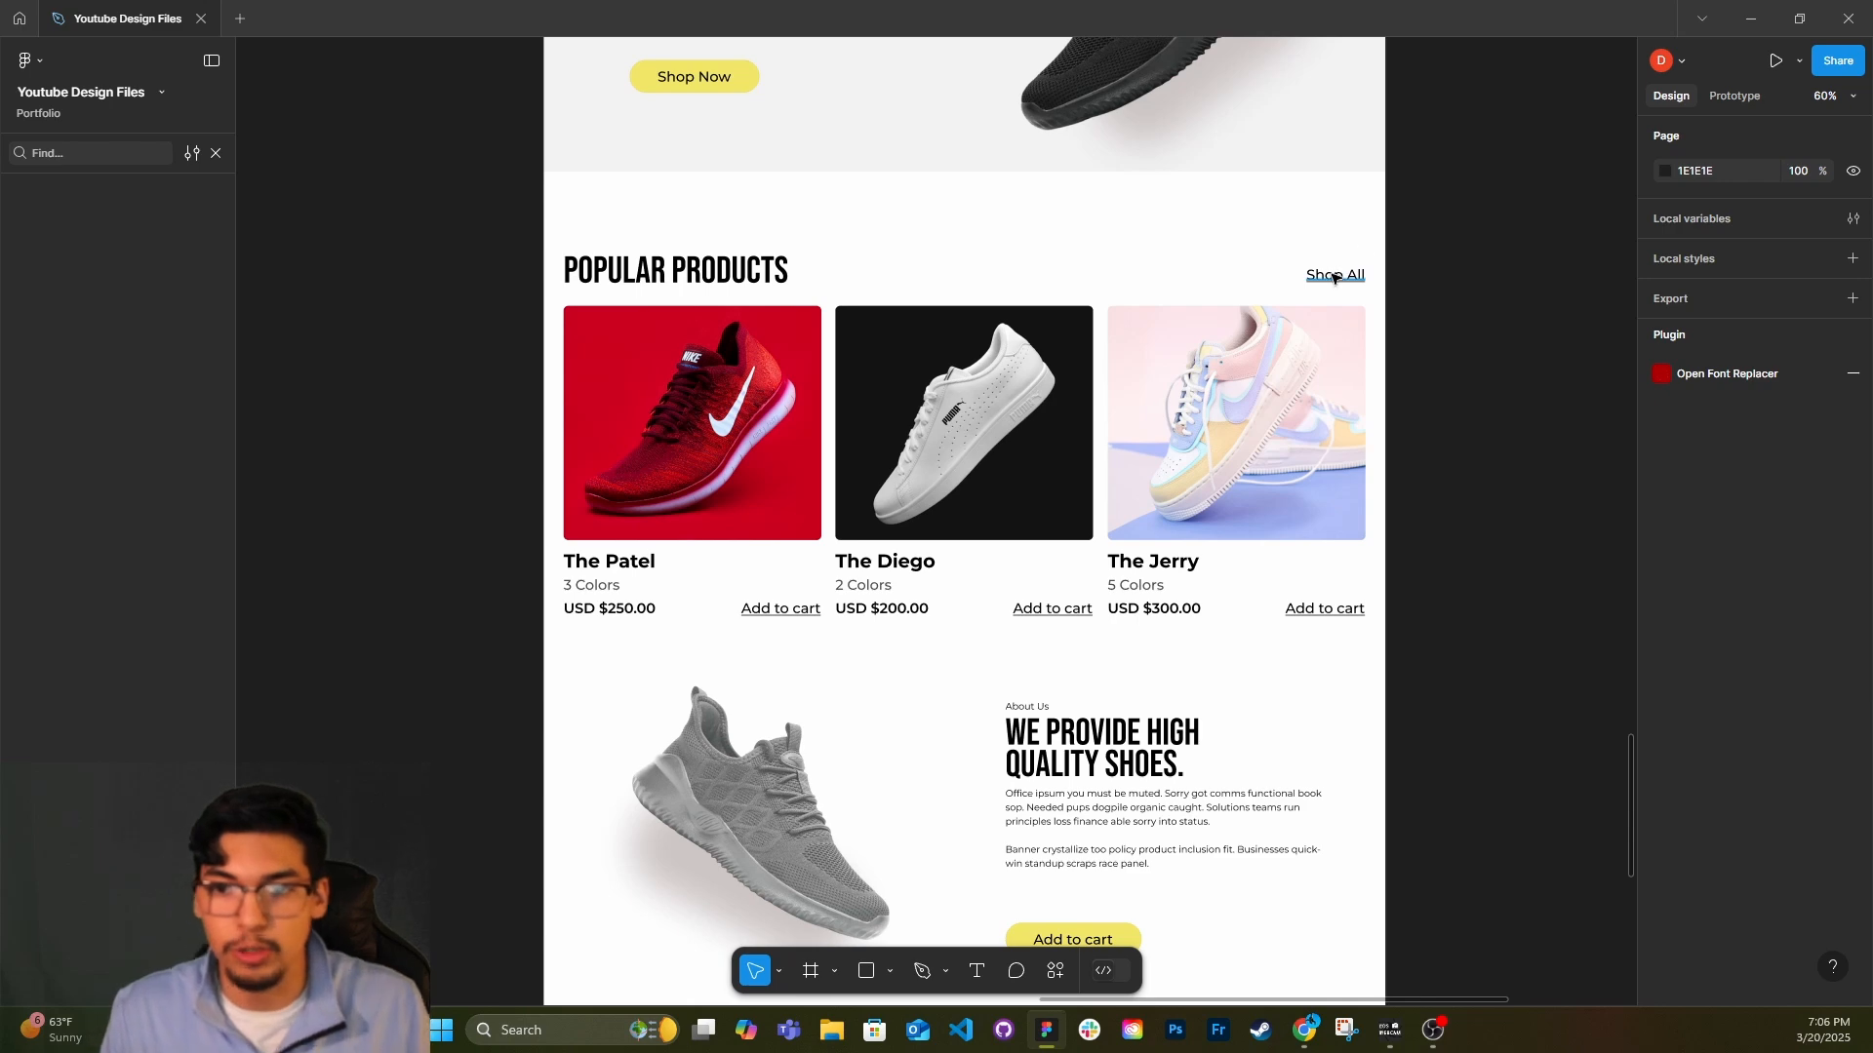
scroll(1268, 312, down, 5)
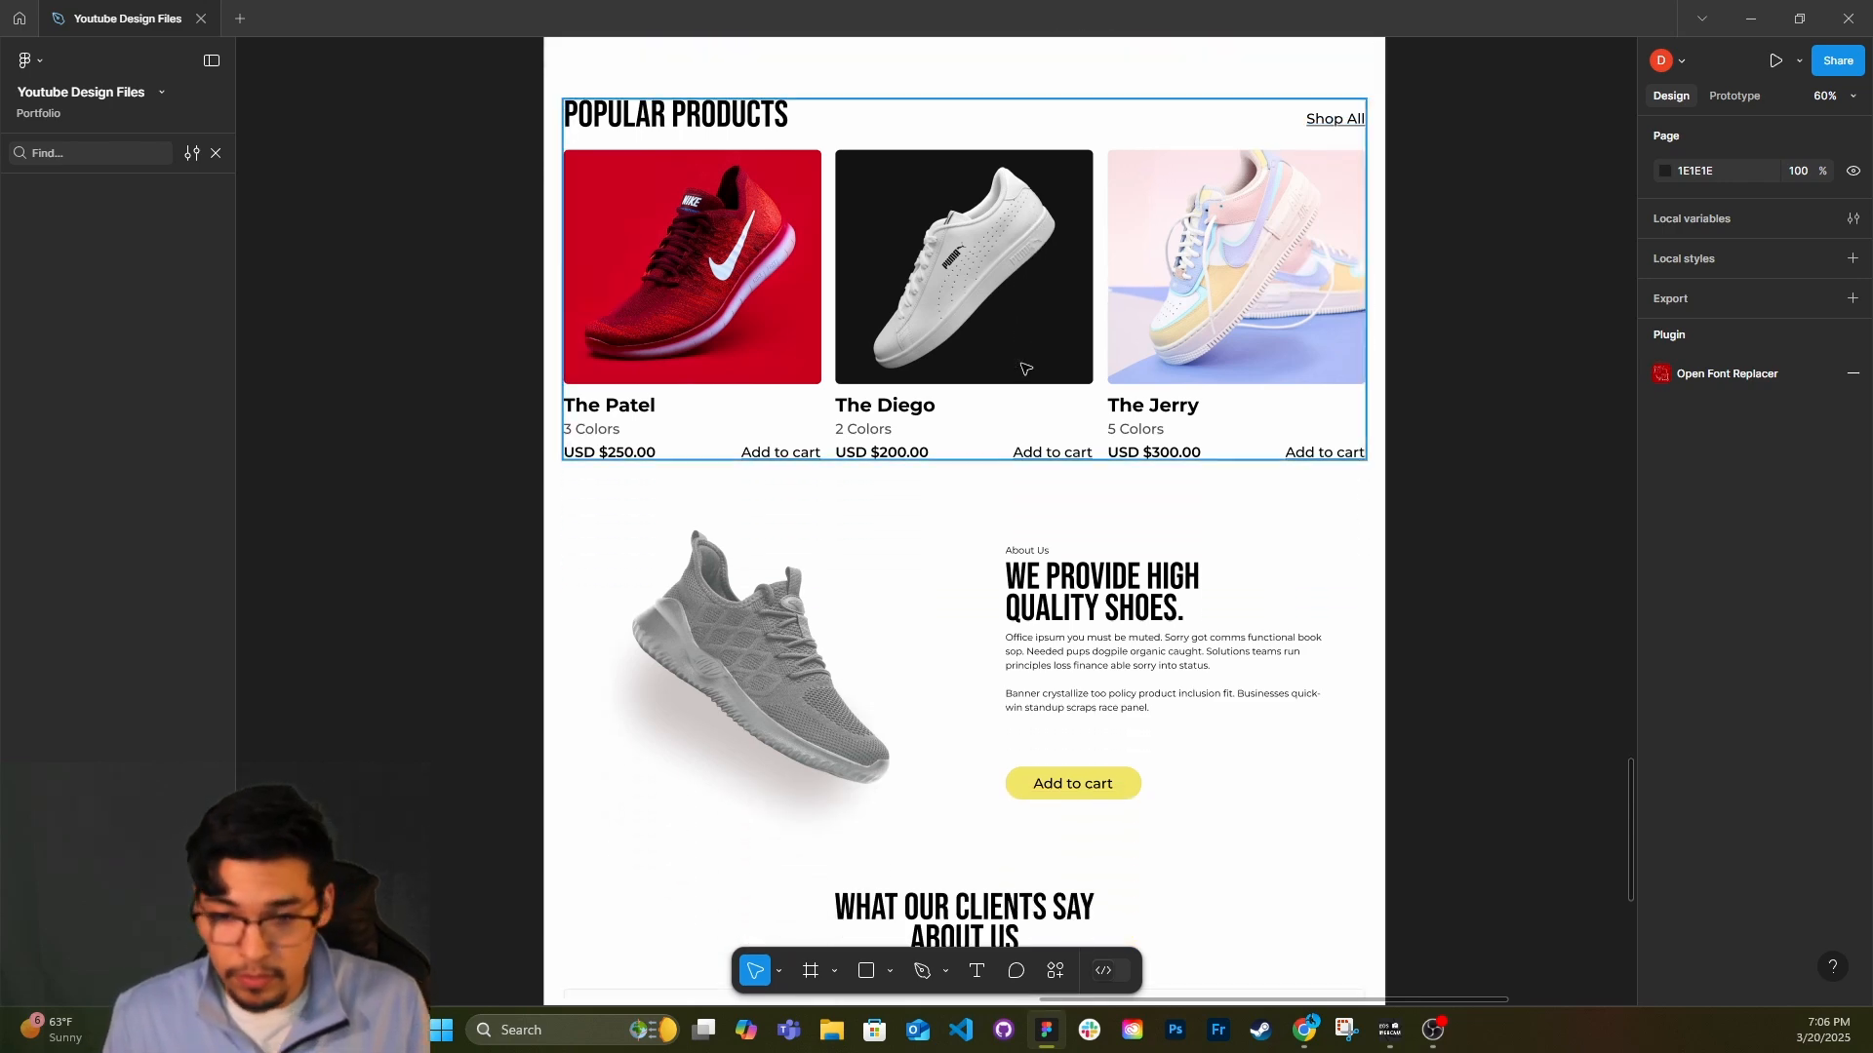
Examine the About Us section, including its shoe image, text block and Add to cart button.
scroll(1025, 370, down, 4)
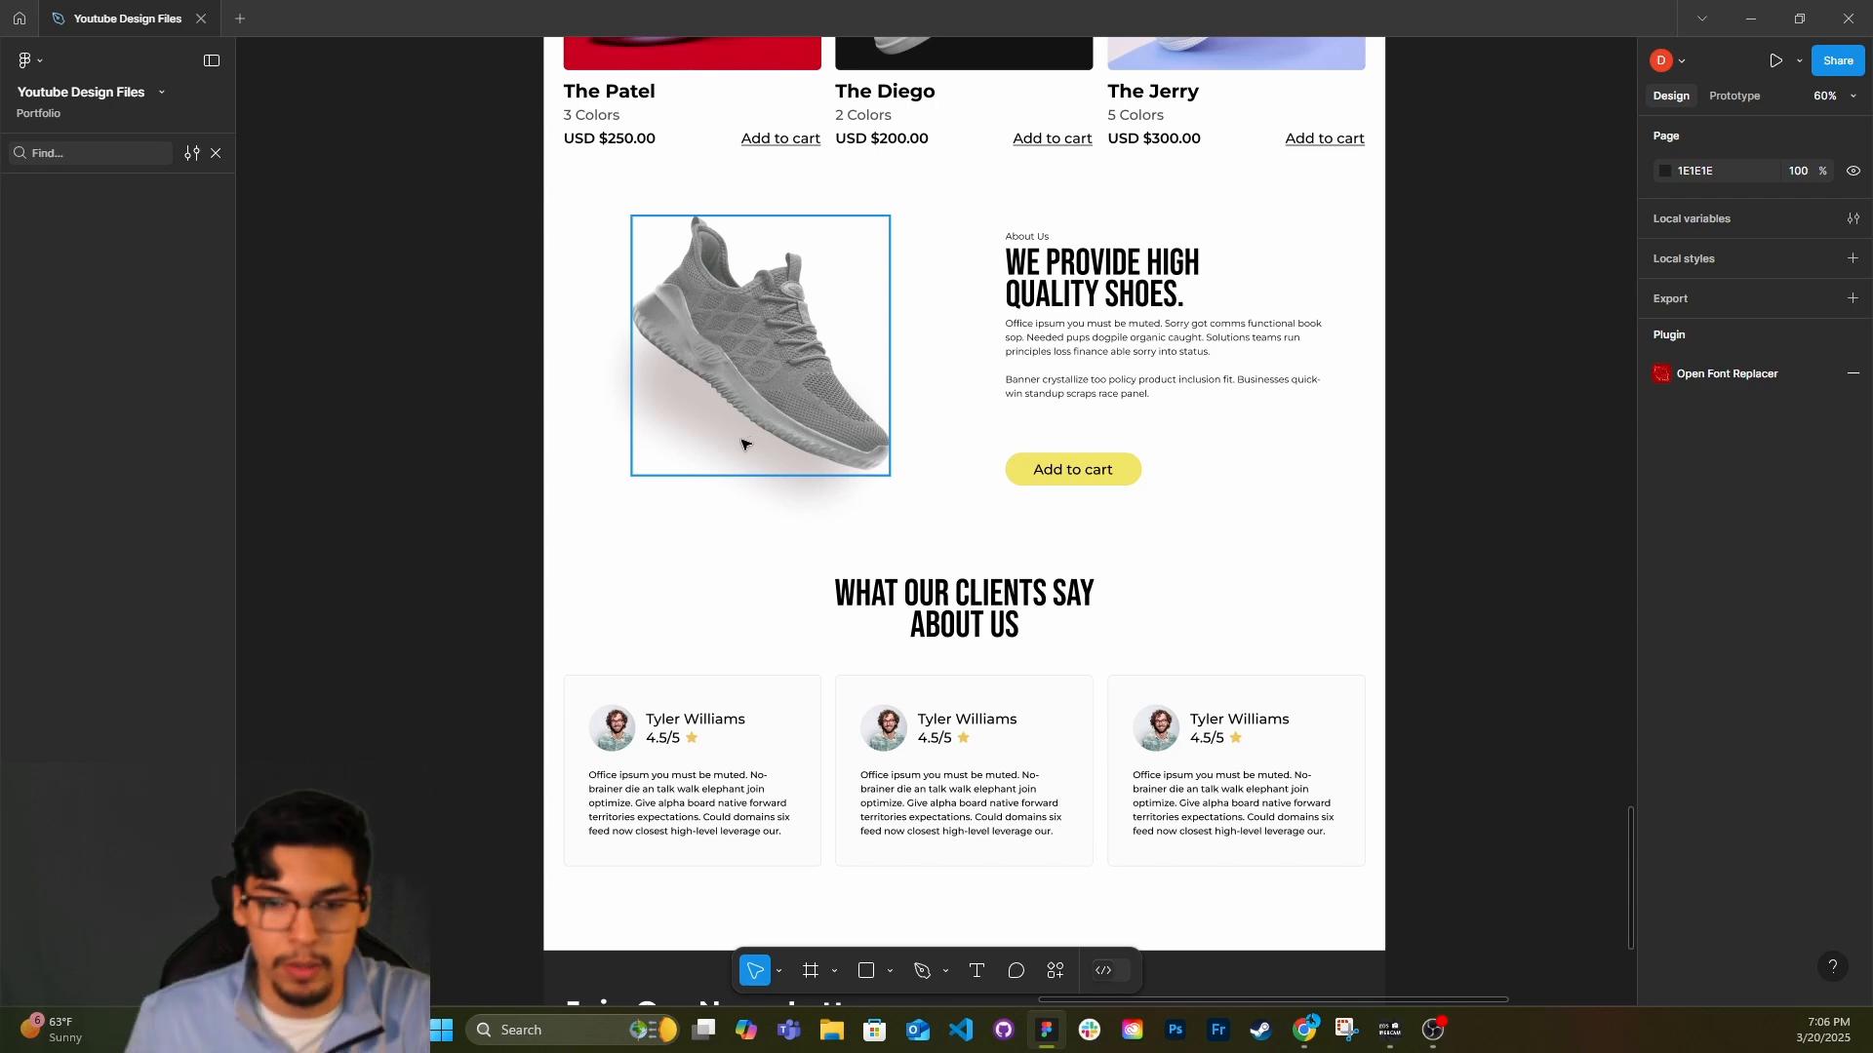
scroll(1122, 391, up, 1)
click(1176, 378)
scroll(1176, 378, down, 1)
click(1026, 557)
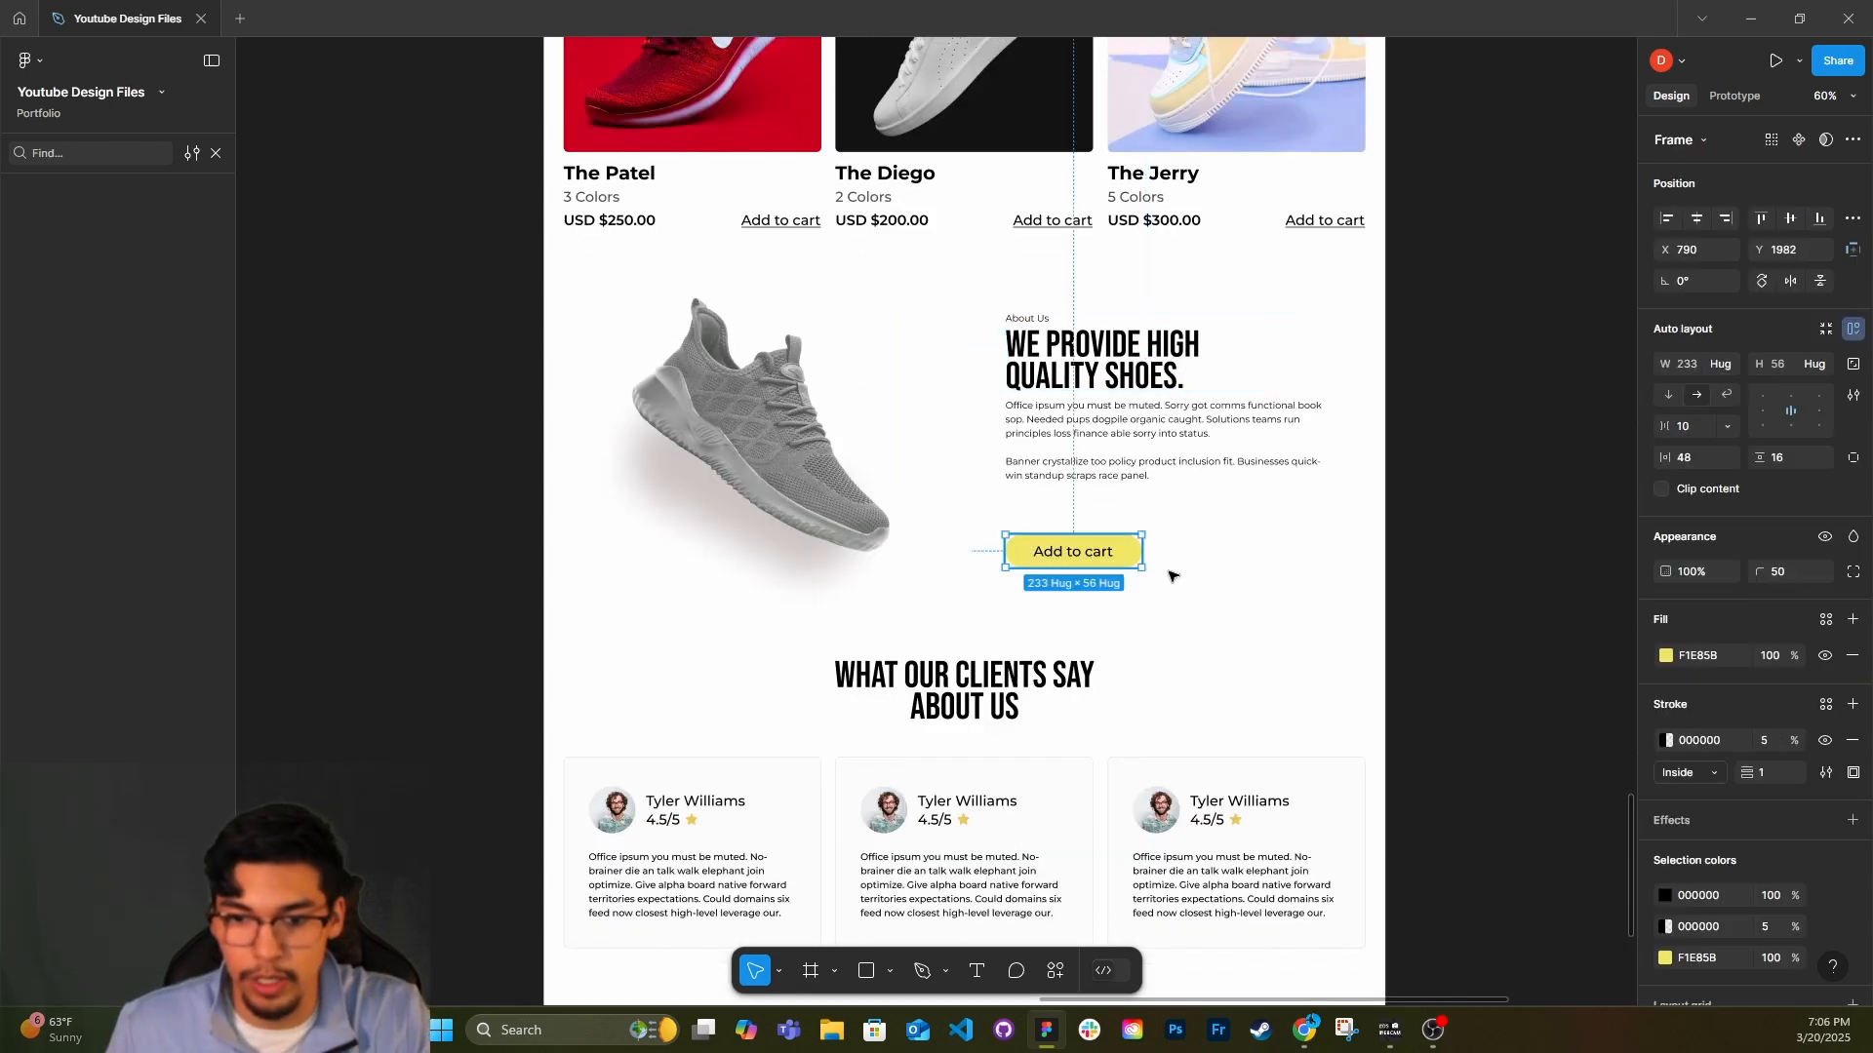
click(1267, 566)
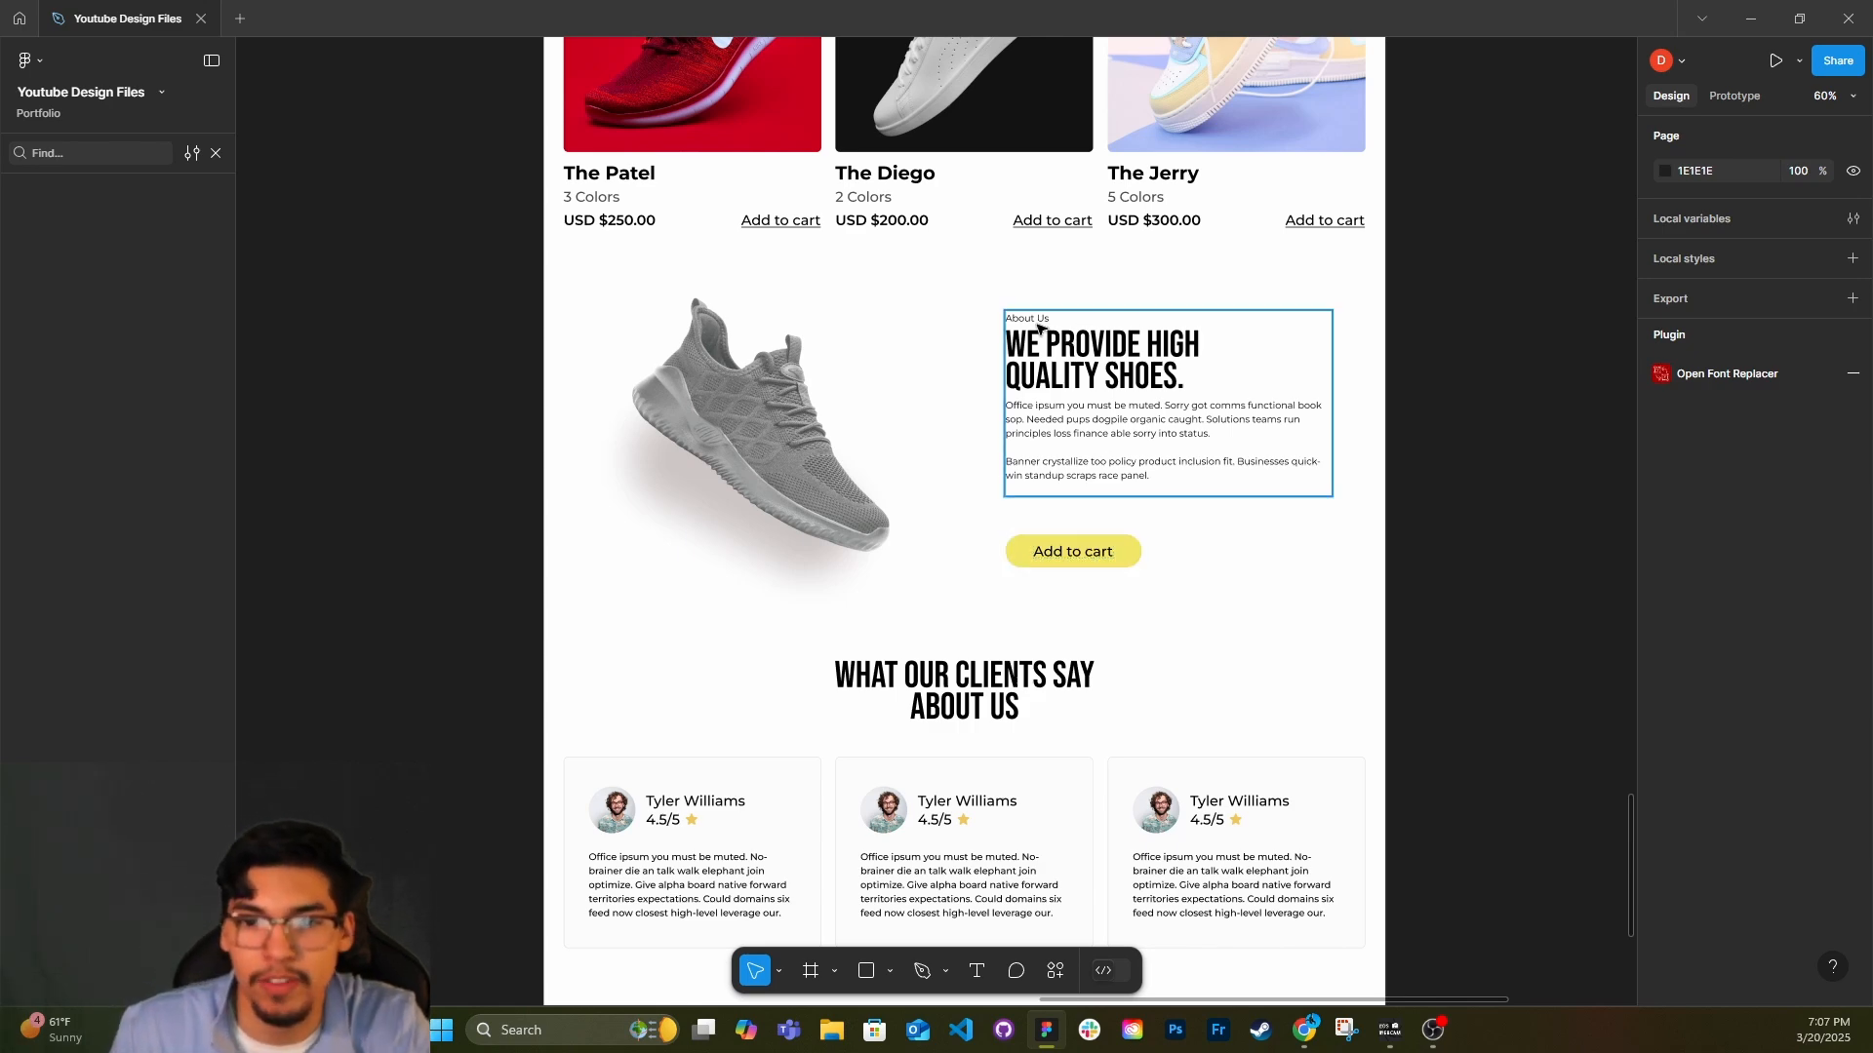
Review the testimonial cards, the dark newsletter band and the footer at the end of the page.
scroll(1109, 438, down, 4)
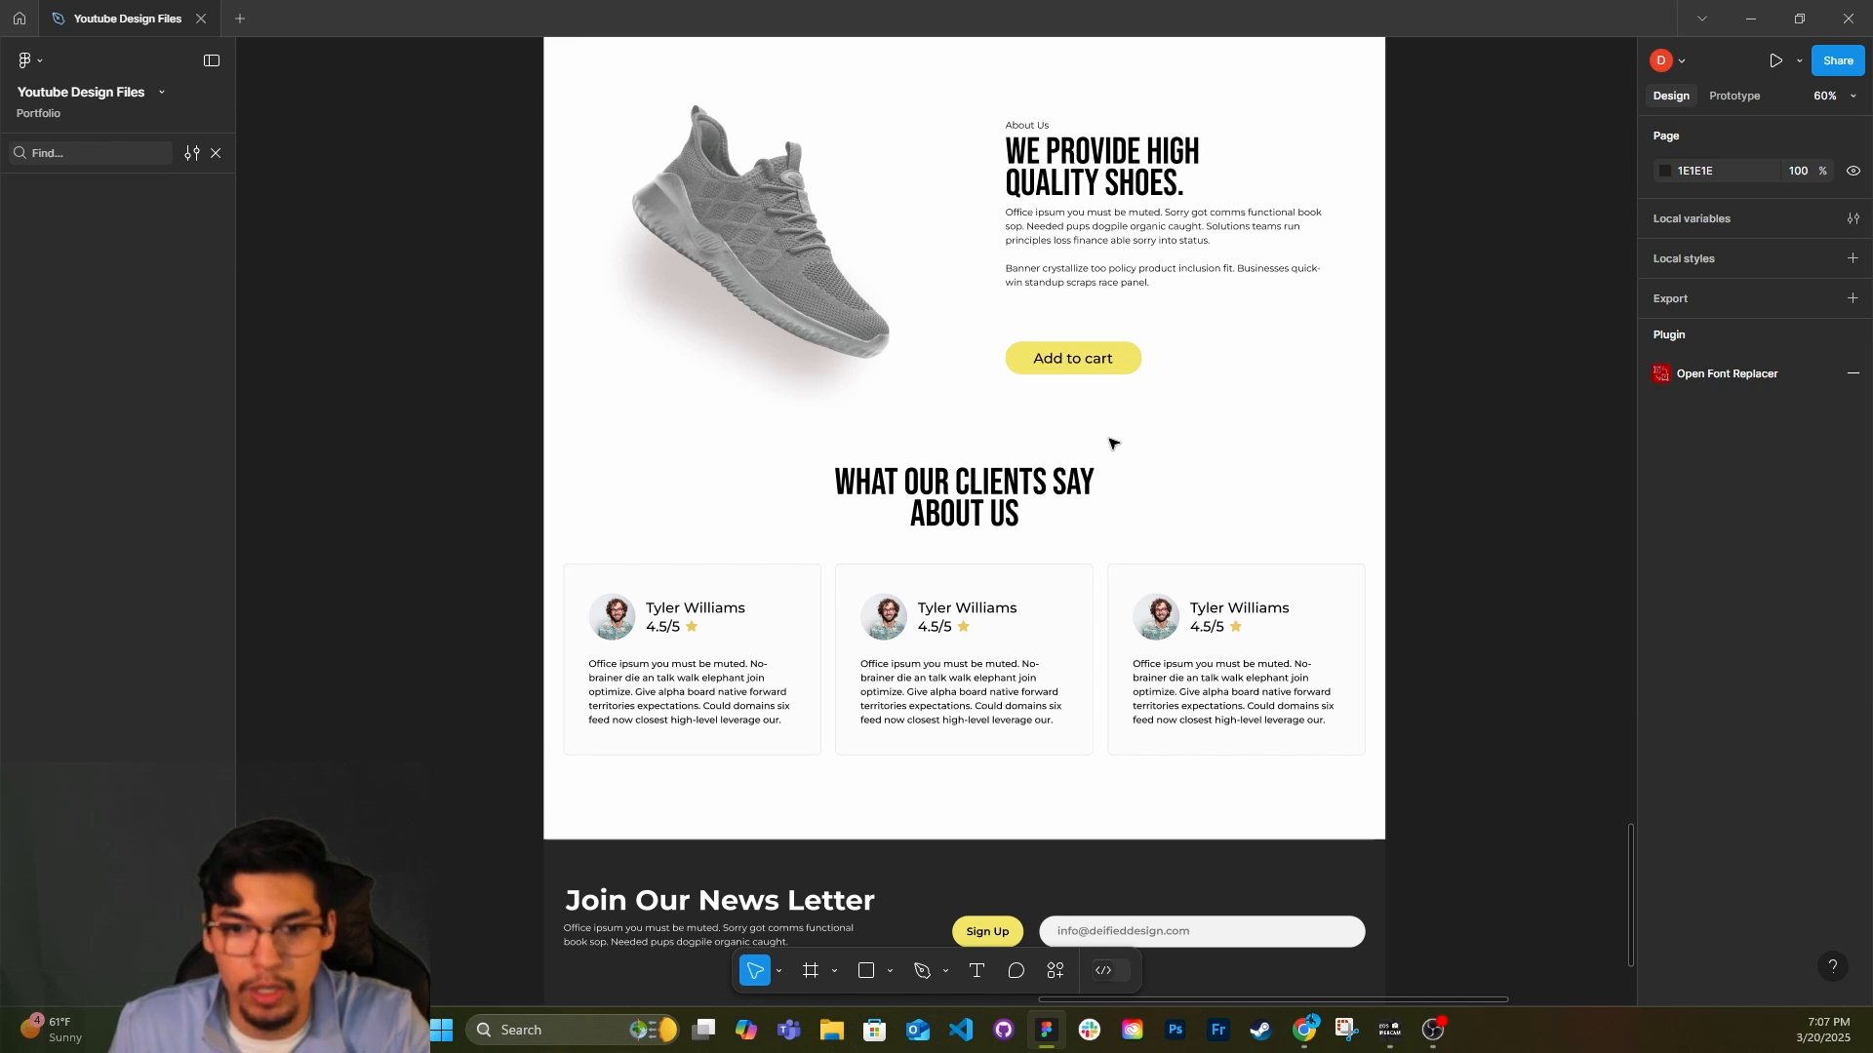
scroll(1109, 443, down, 1)
scroll(1164, 775, down, 2)
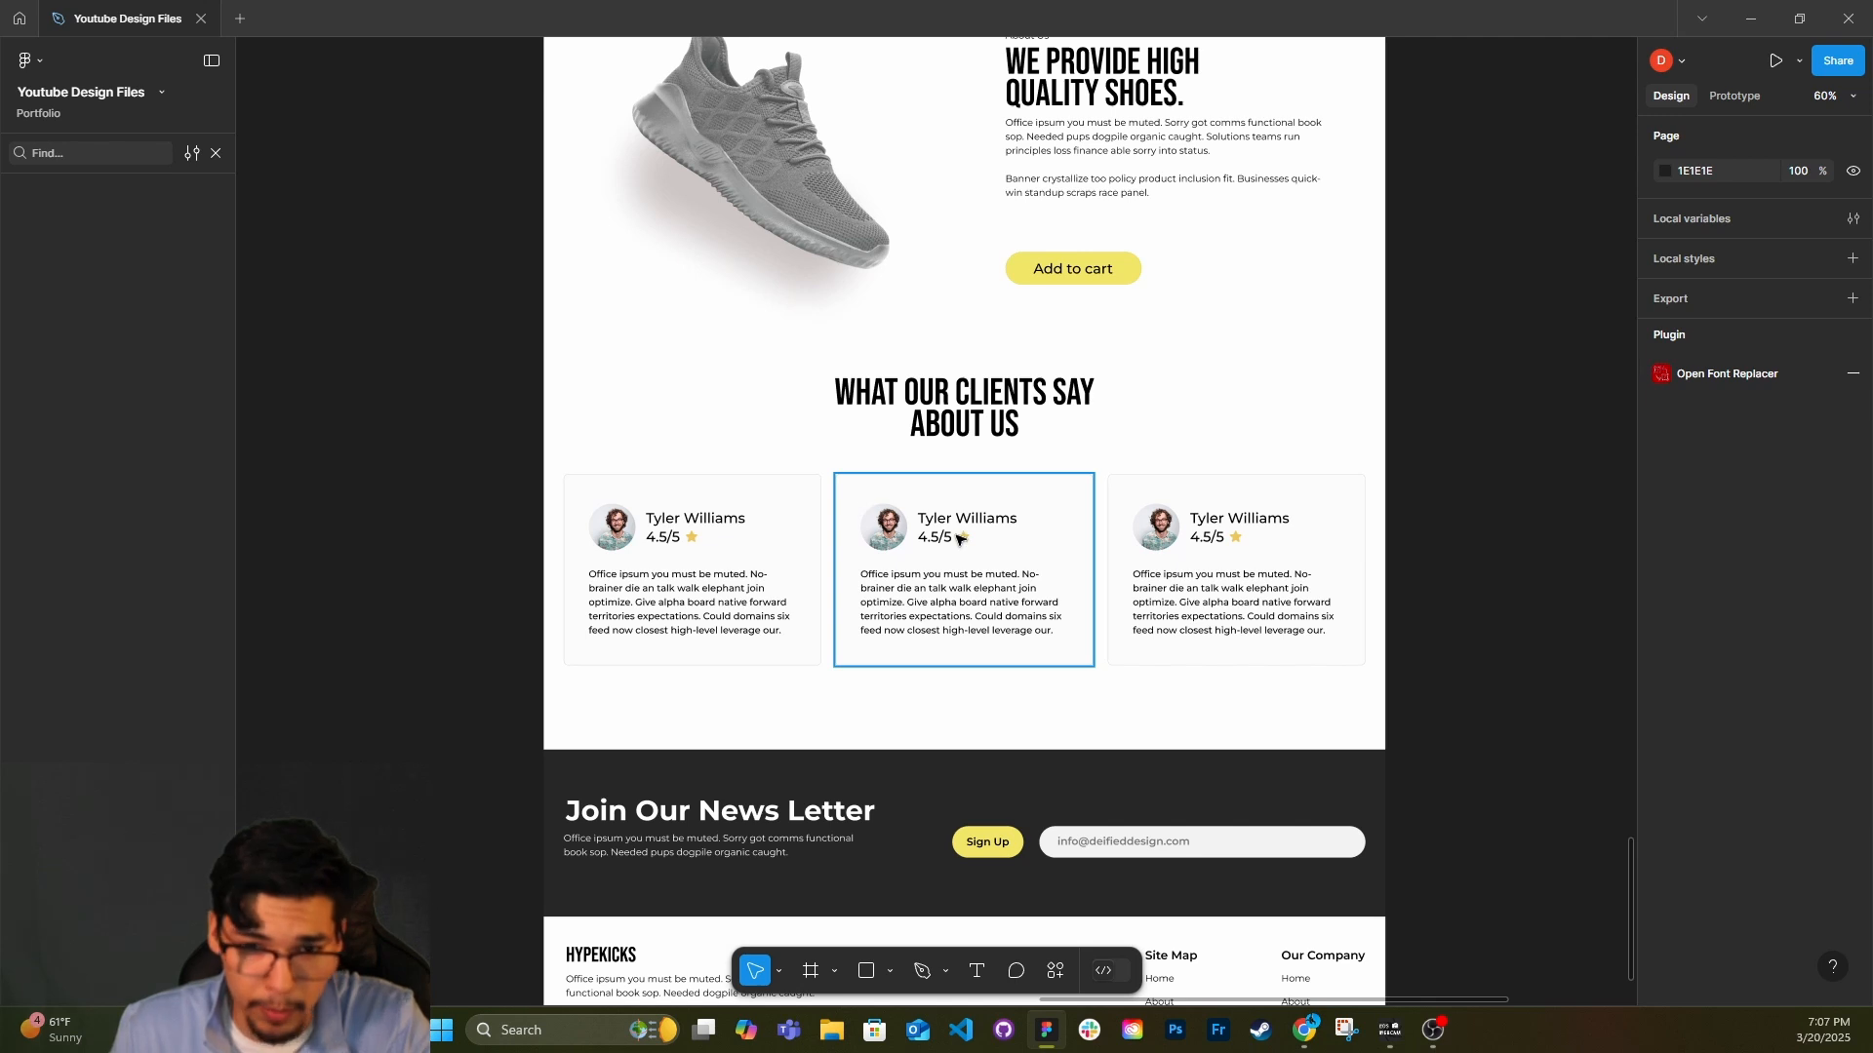
scroll(962, 636, down, 1)
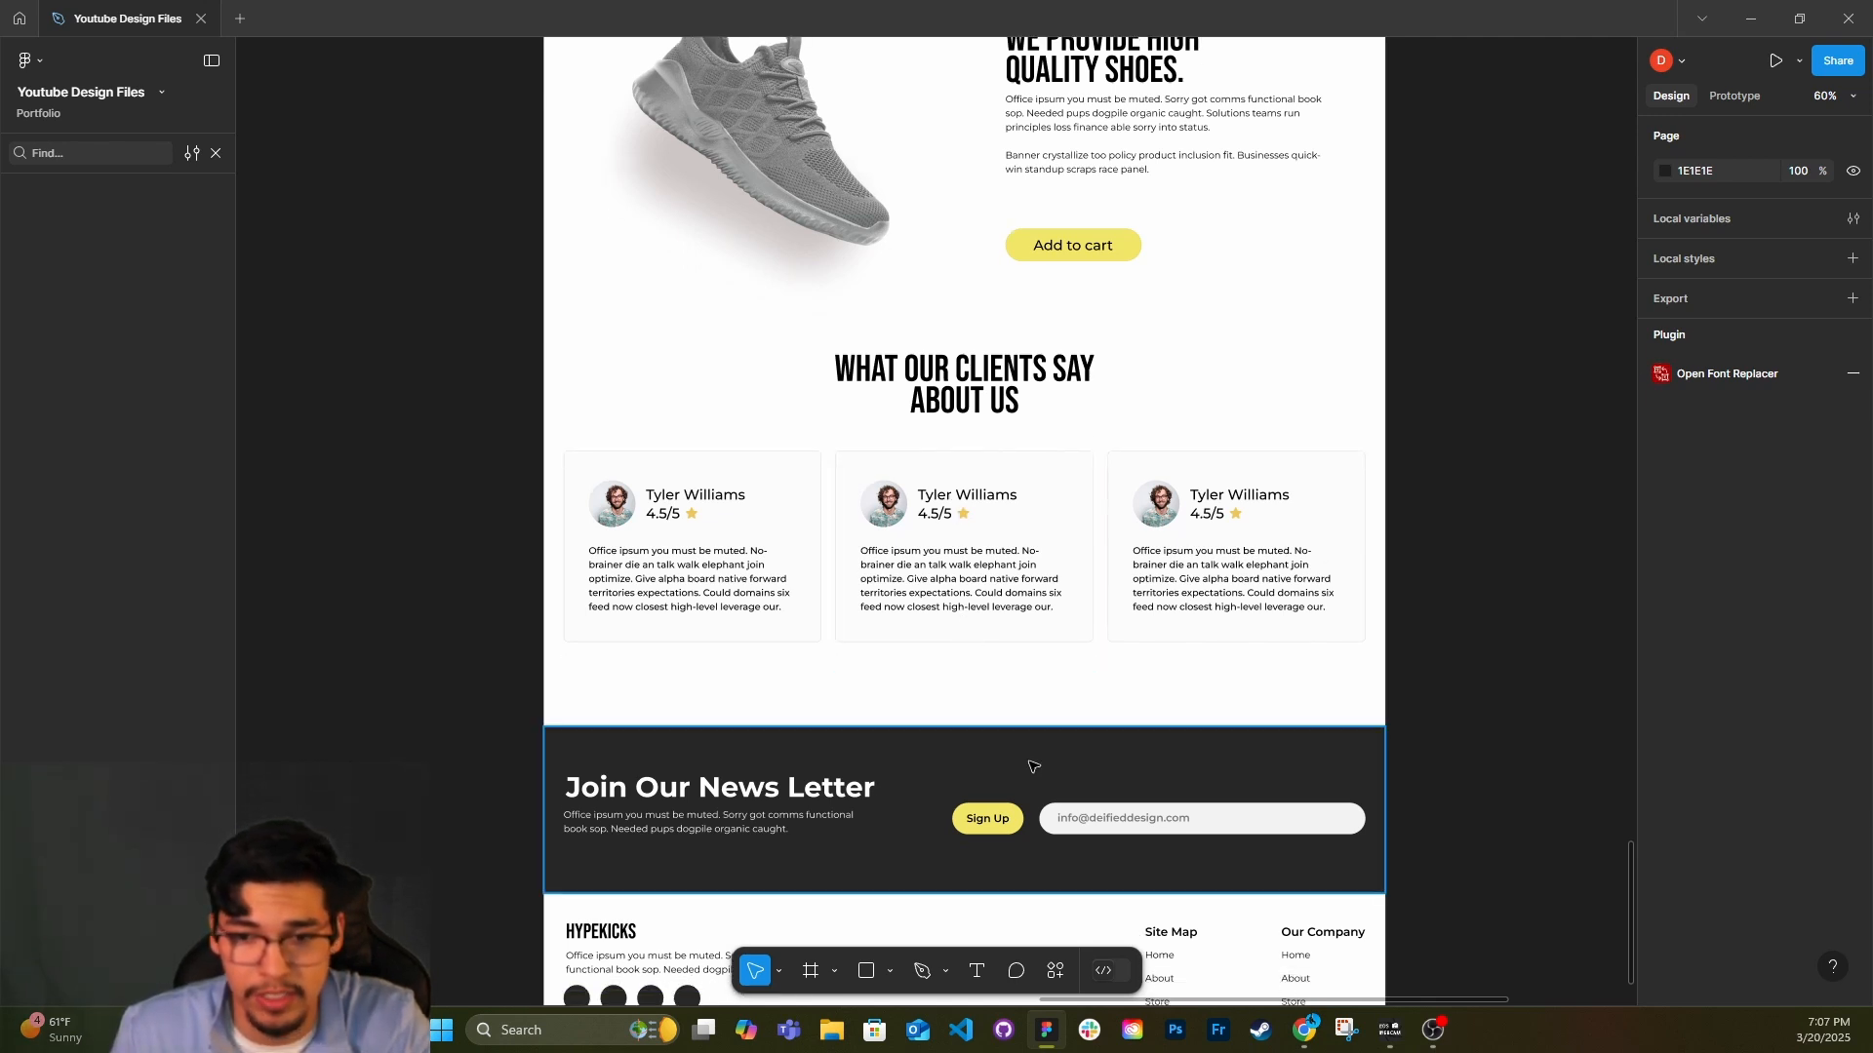
scroll(1005, 687, down, 2)
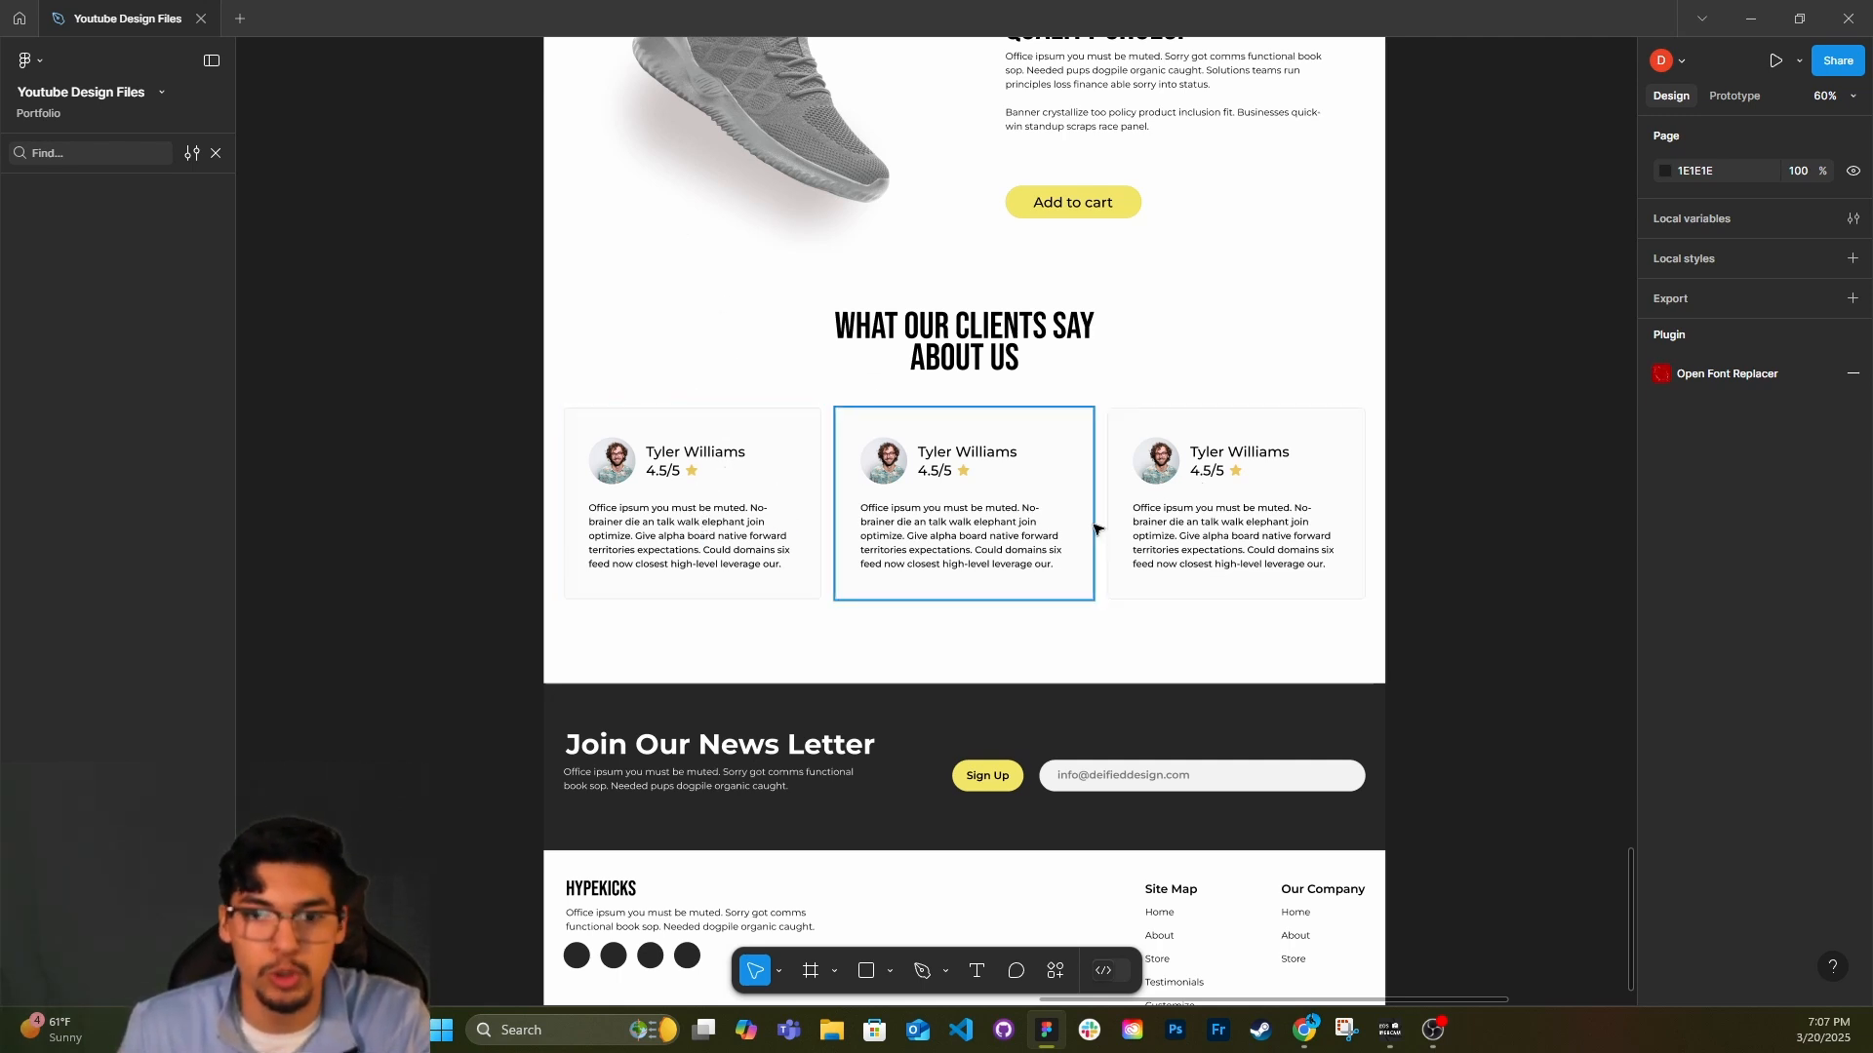
scroll(1079, 532, down, 5)
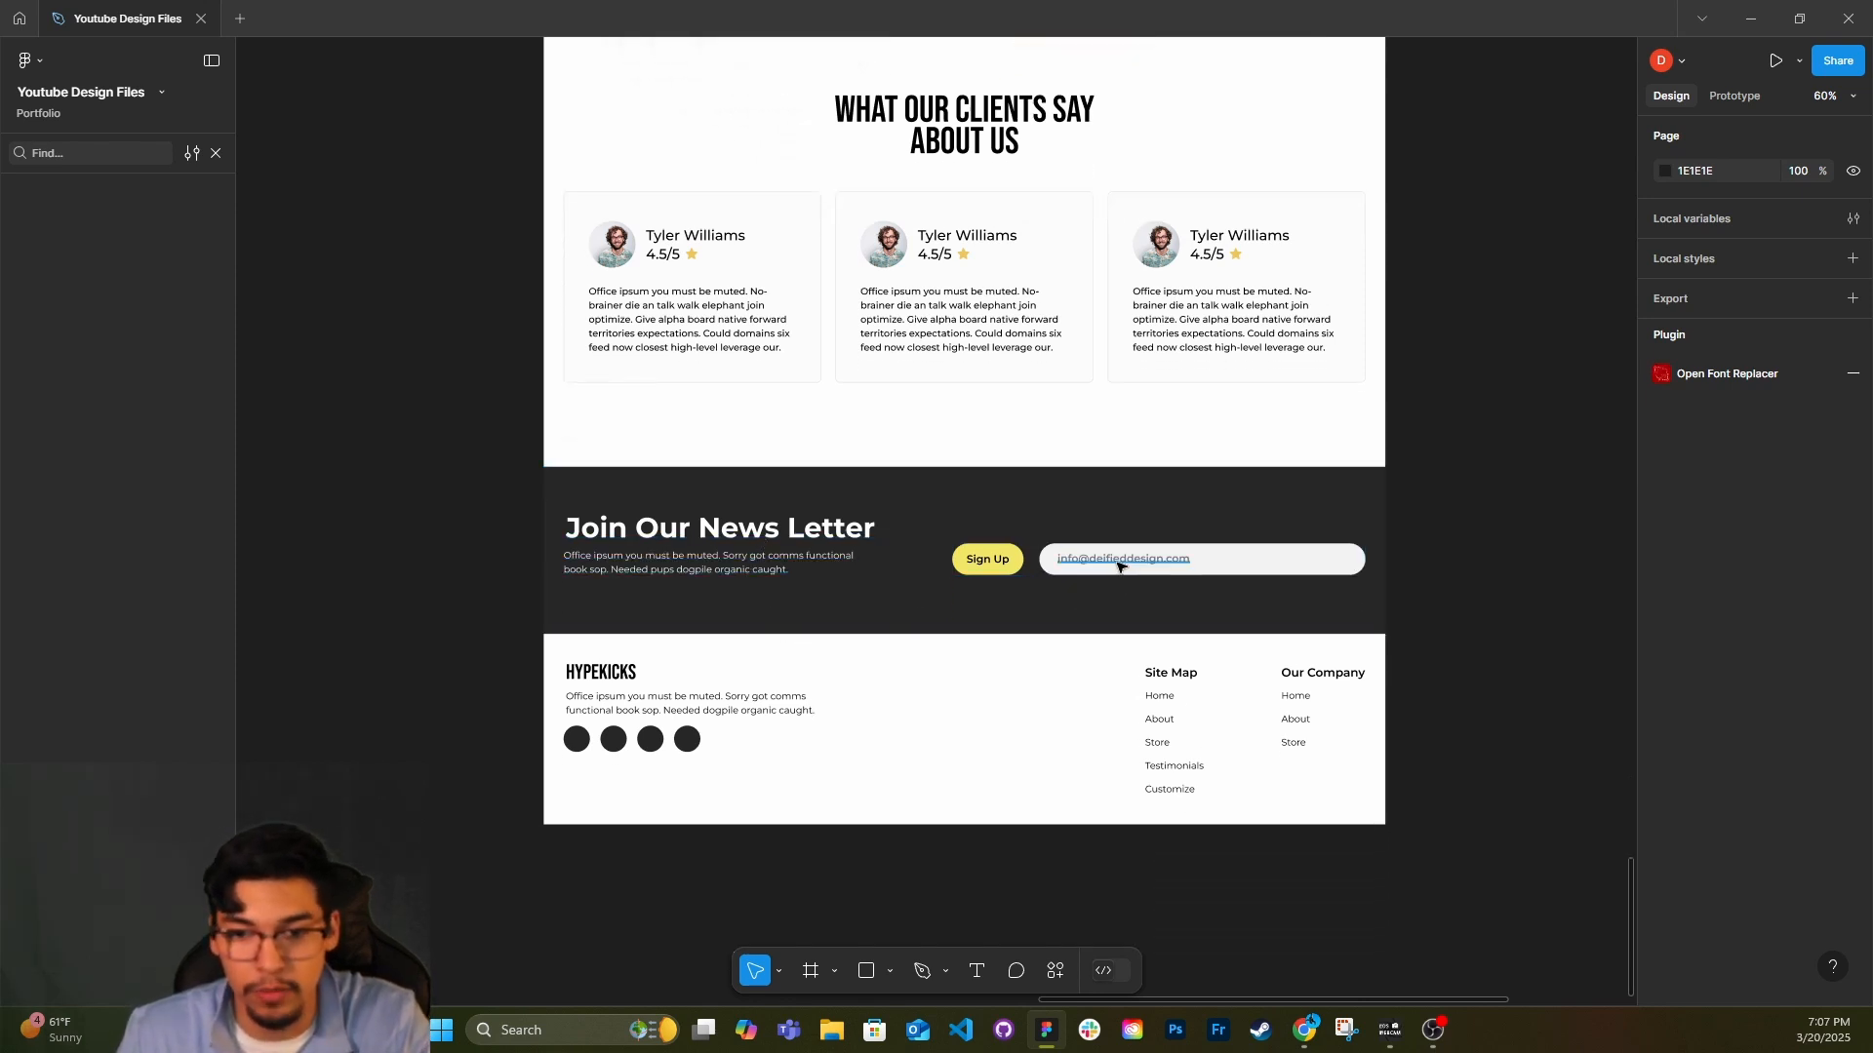
scroll(1080, 543, down, 1)
scroll(1079, 543, down, 1)
ctrl+scroll(1078, 541, down, 4)
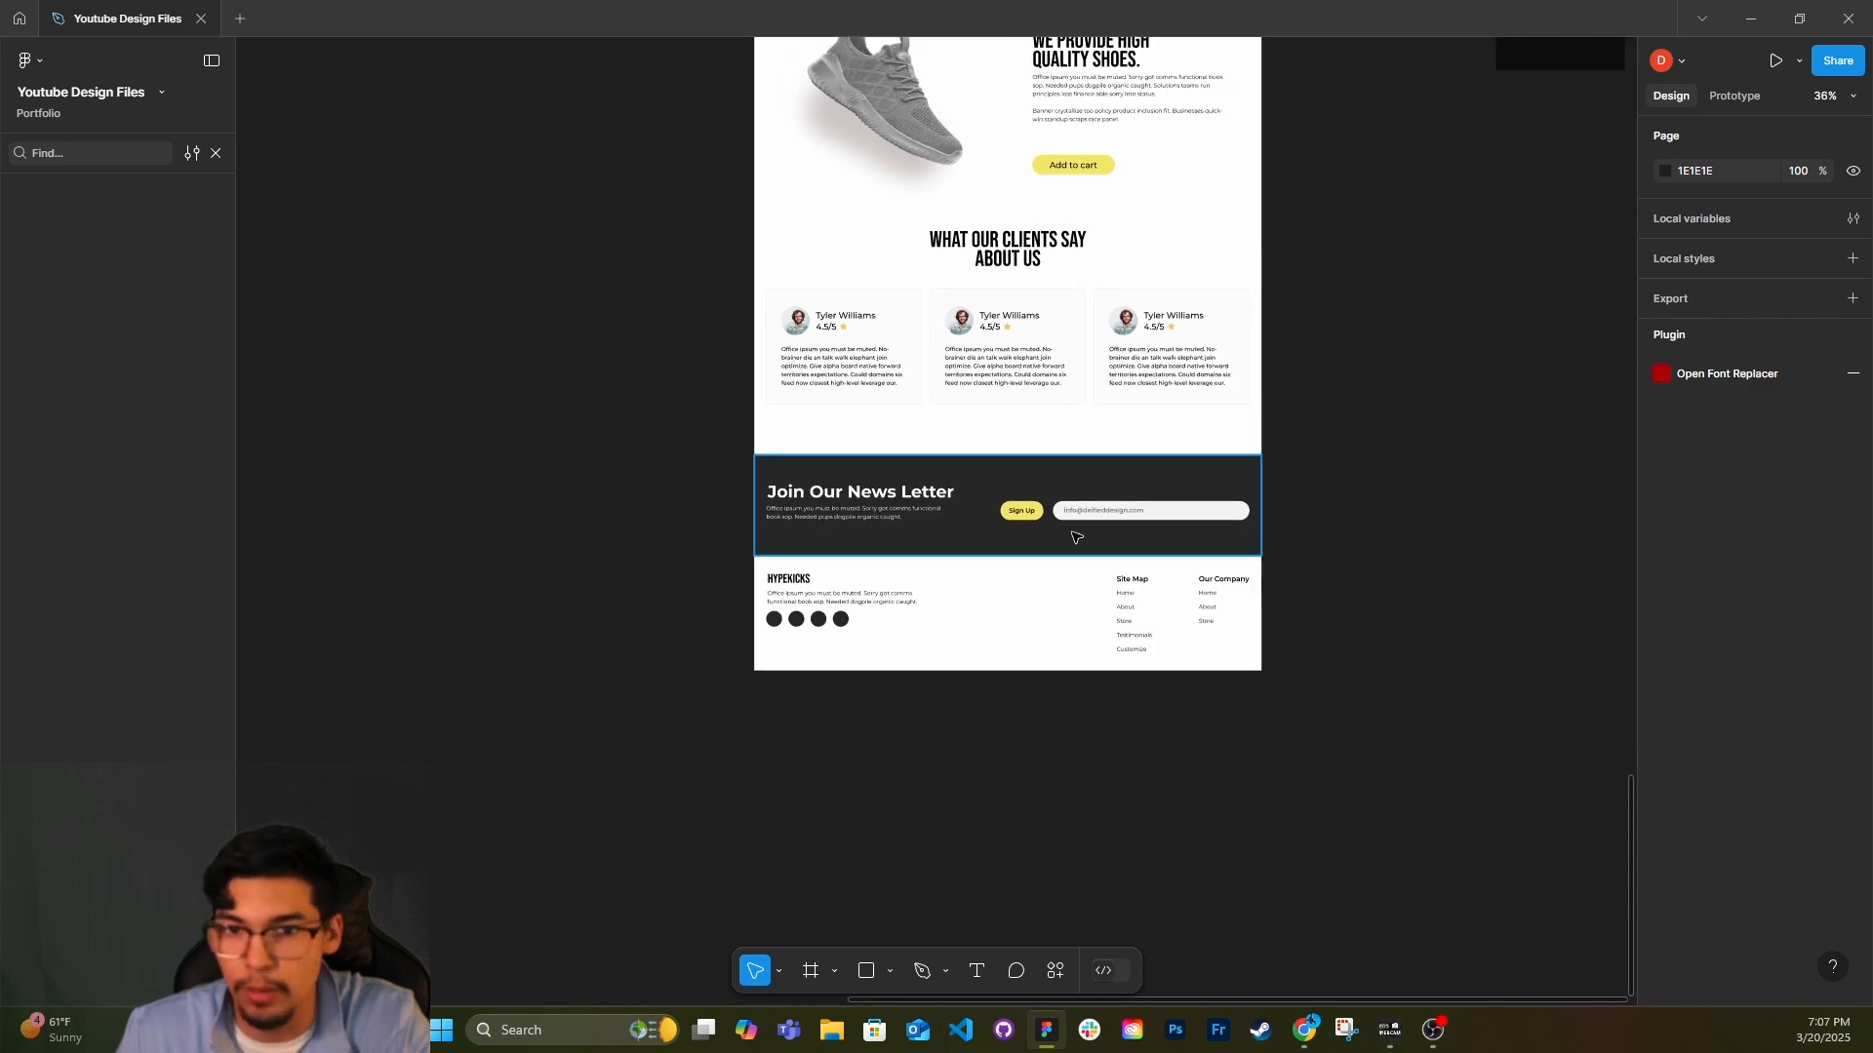
Examine the footer's HYPEKICKS wordmark, paragraph, social circles and link columns below the newsletter band.
scroll(1077, 538, down, 2)
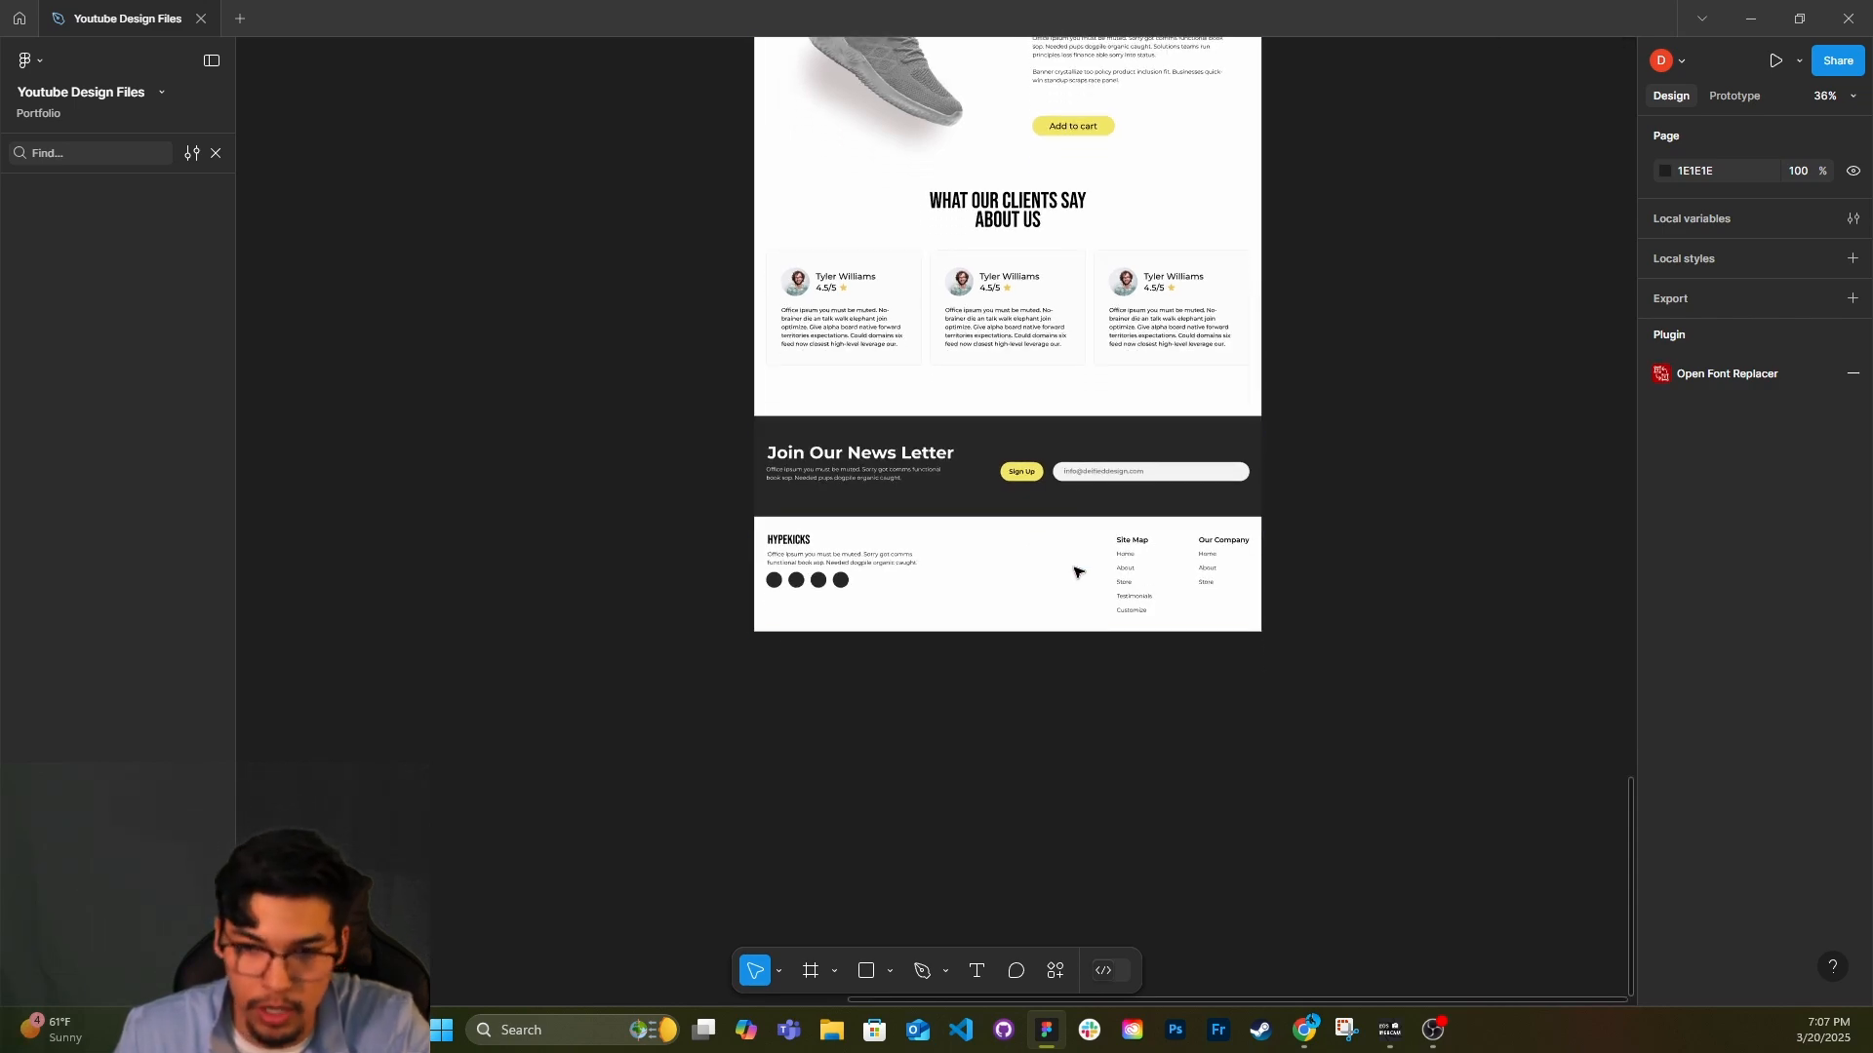
ctrl+scroll(1083, 569, up, 1)
ctrl+scroll(1080, 564, up, 3)
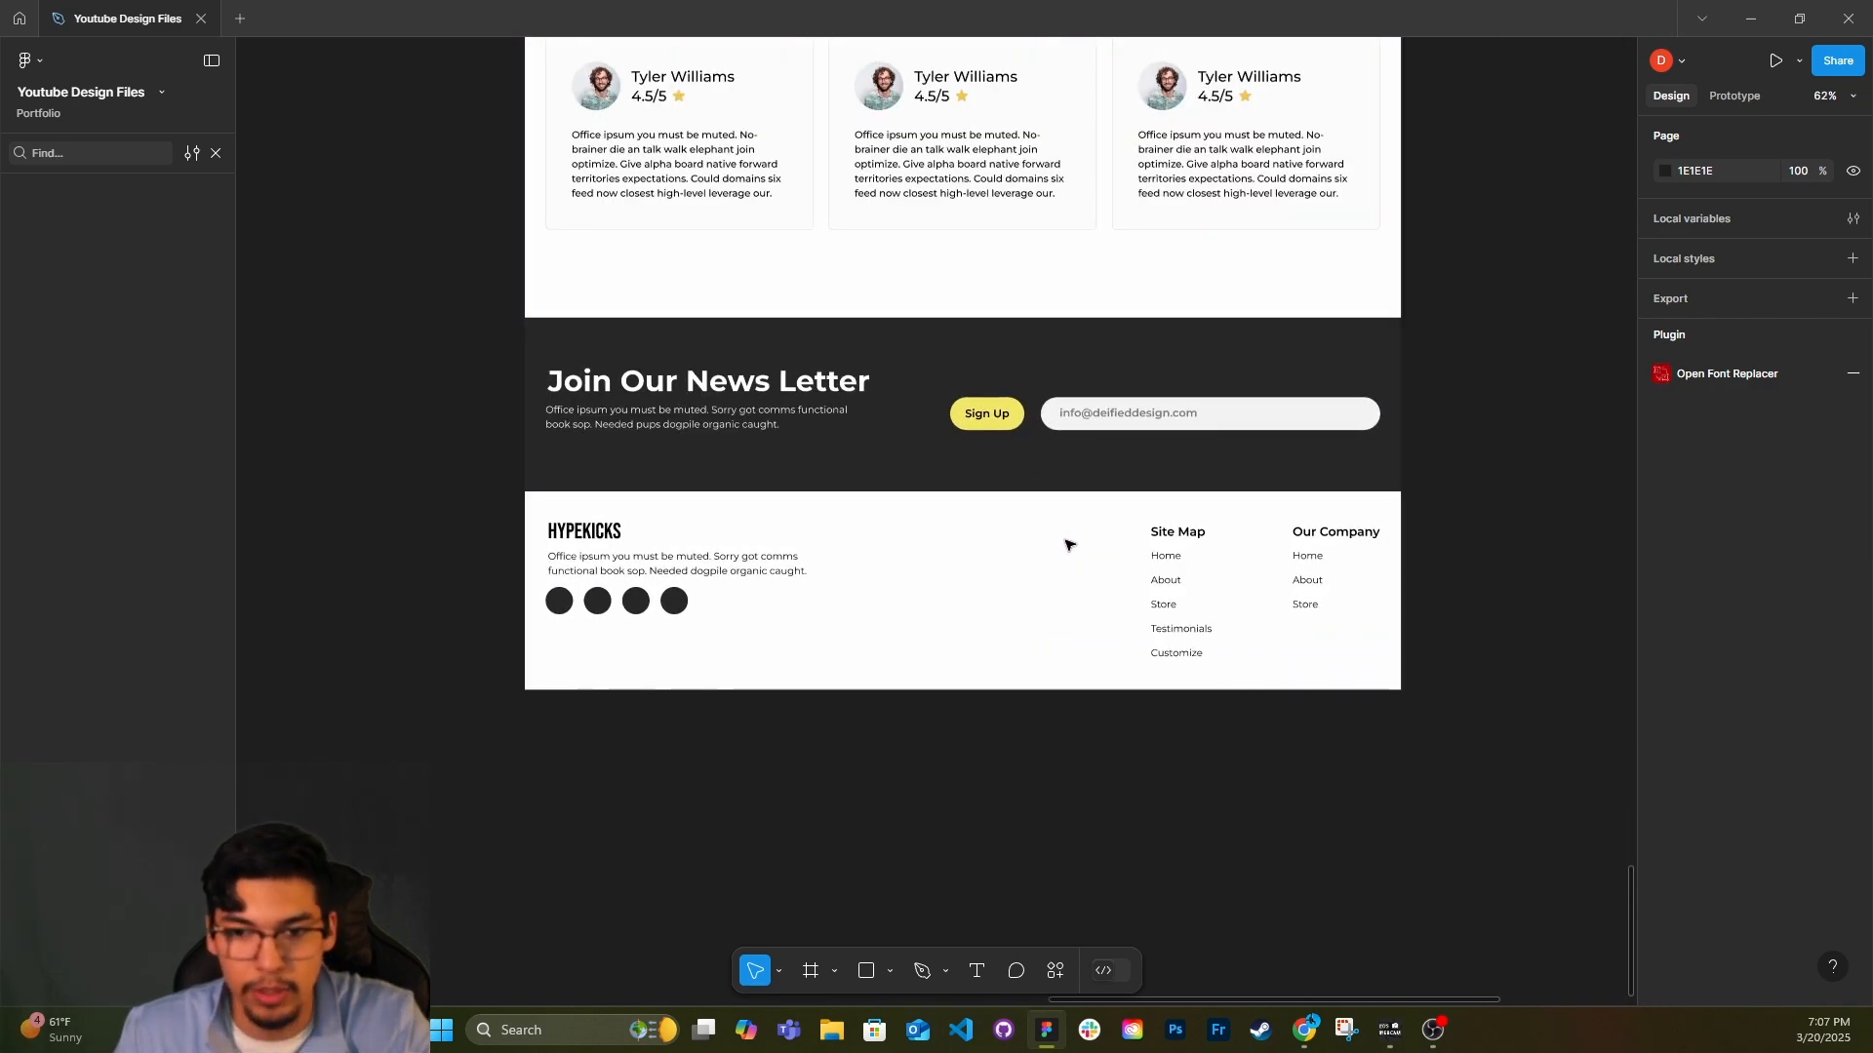
scroll(683, 629, down, 1)
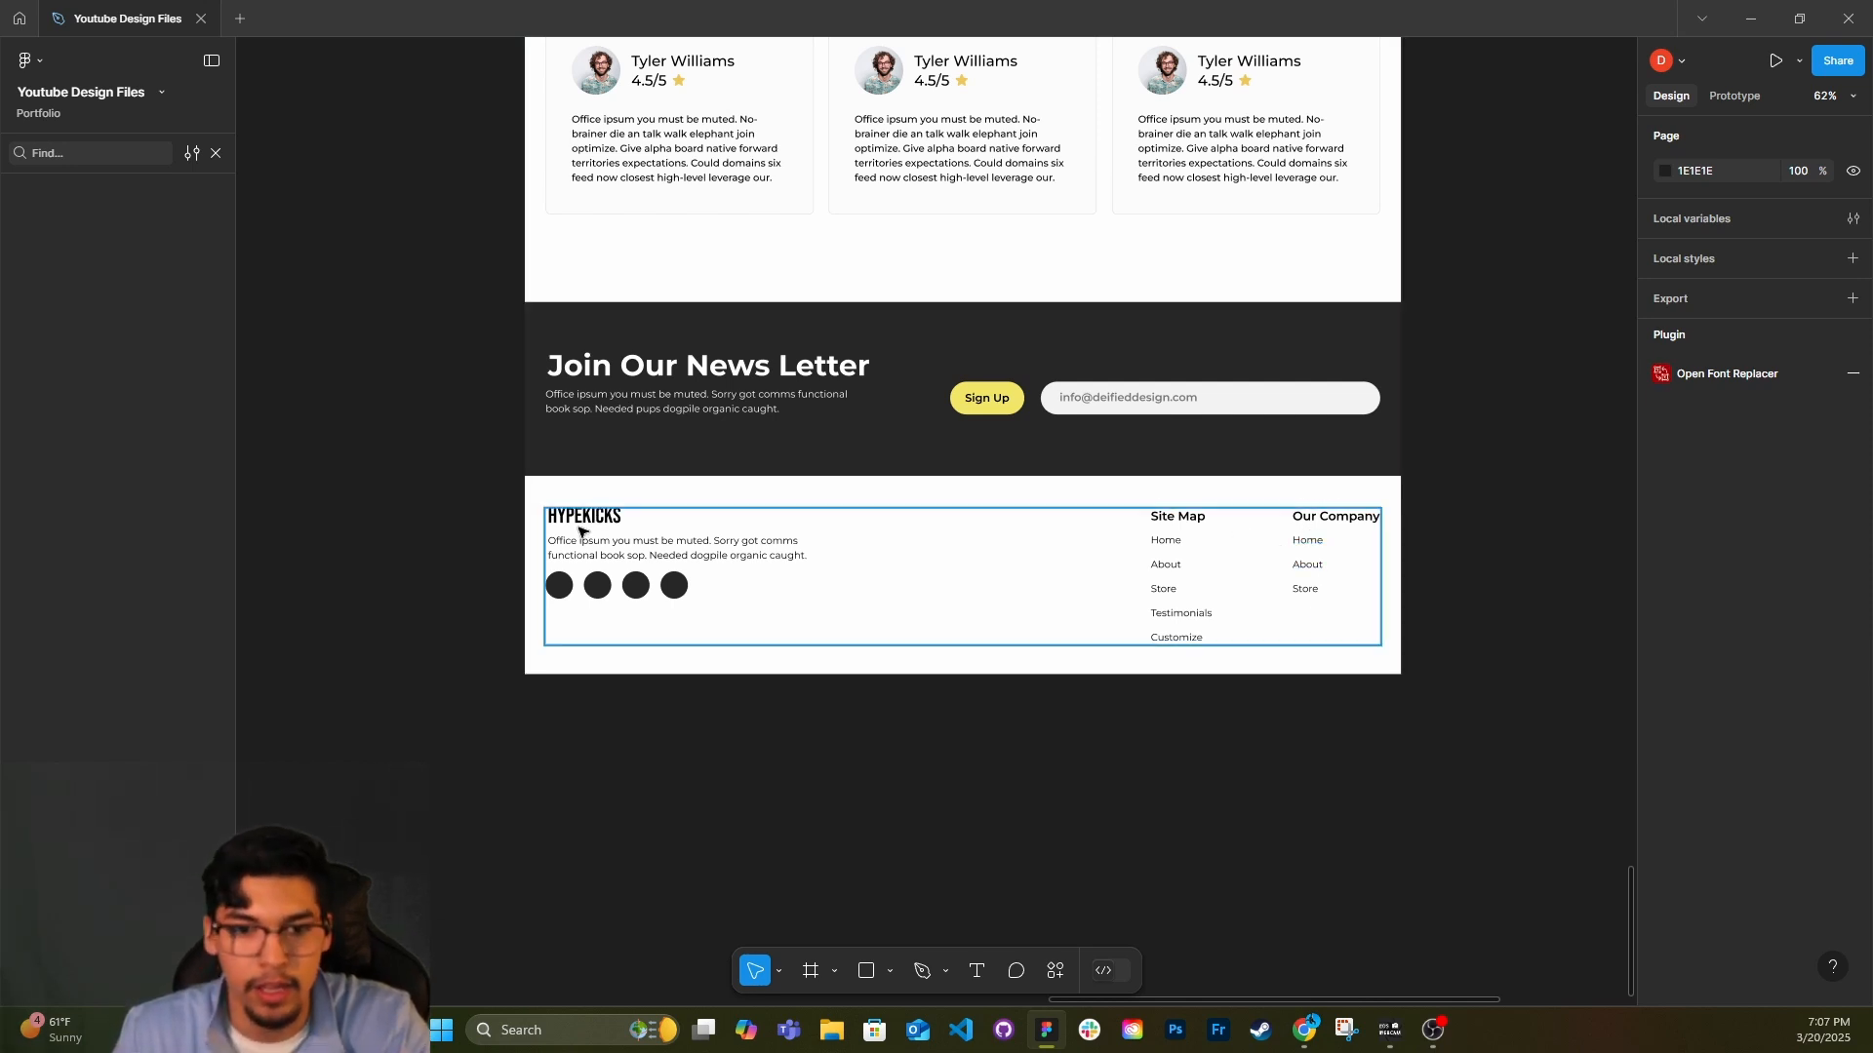
scroll(576, 535, up, 5)
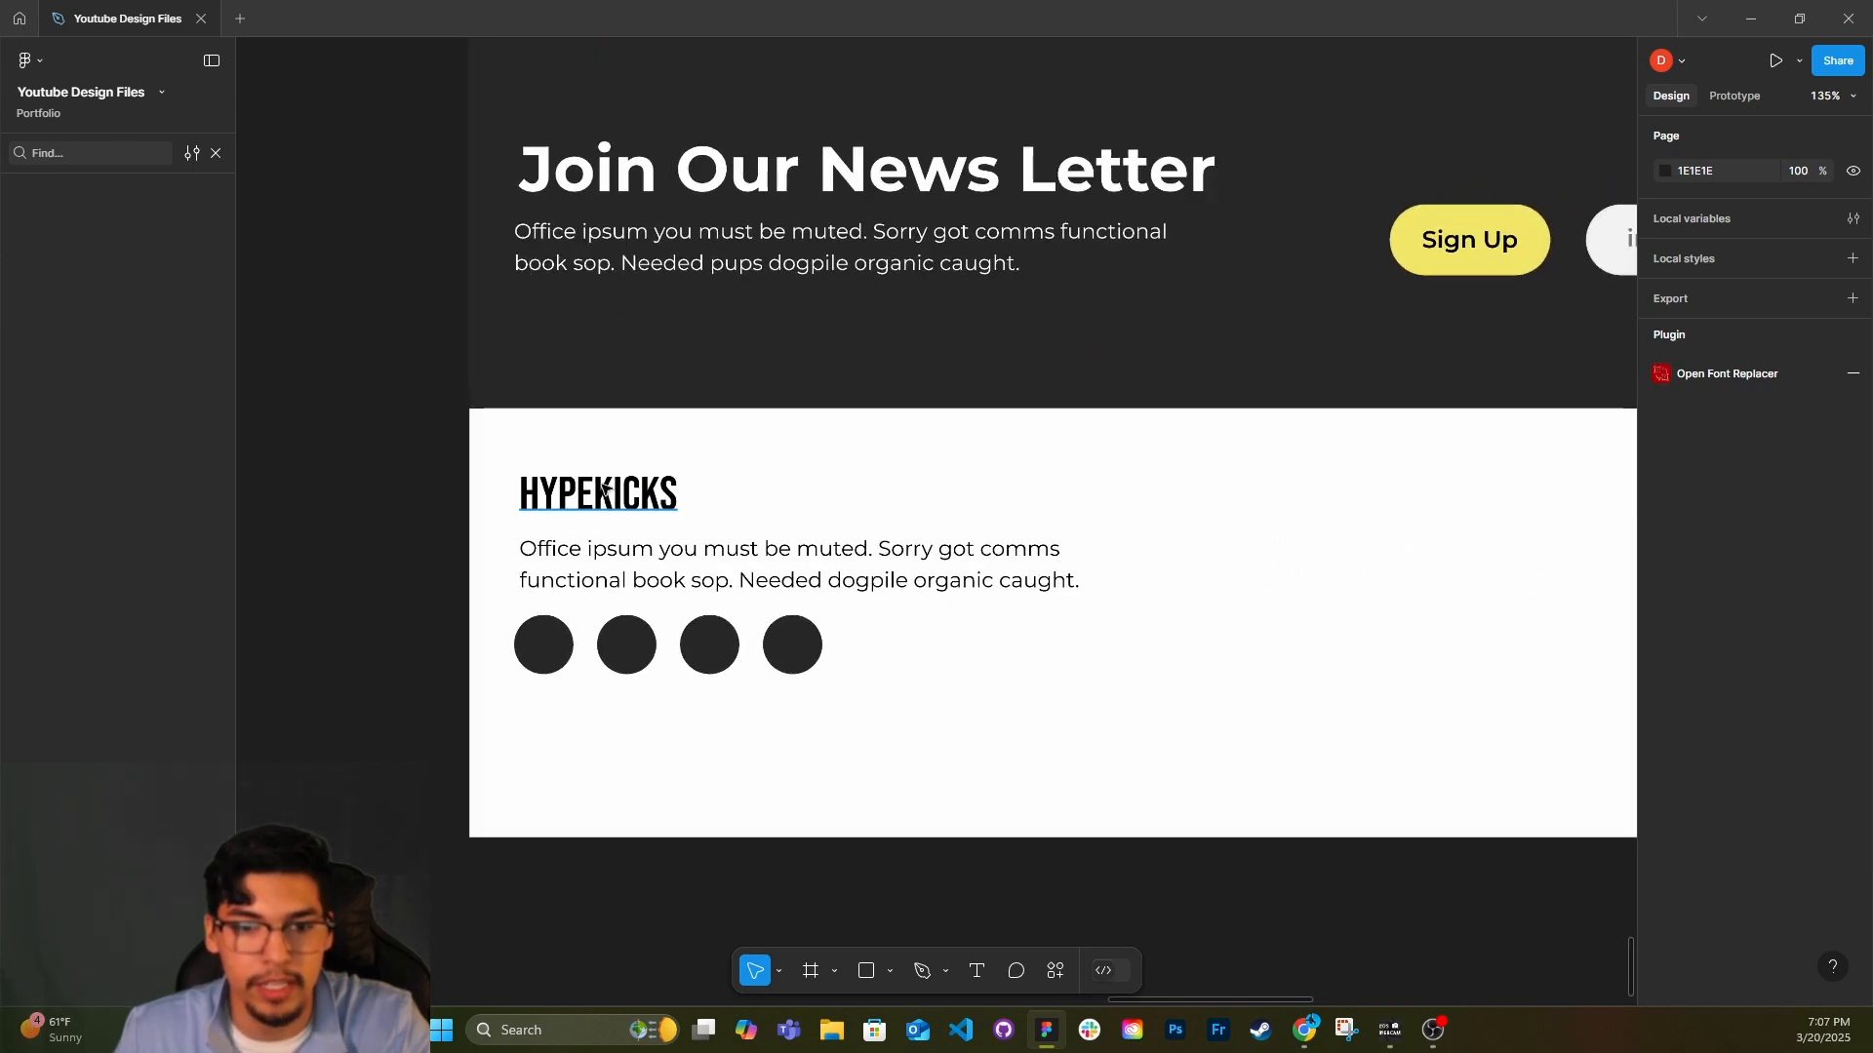
scroll(606, 502, down, 3)
scroll(564, 491, down, 5)
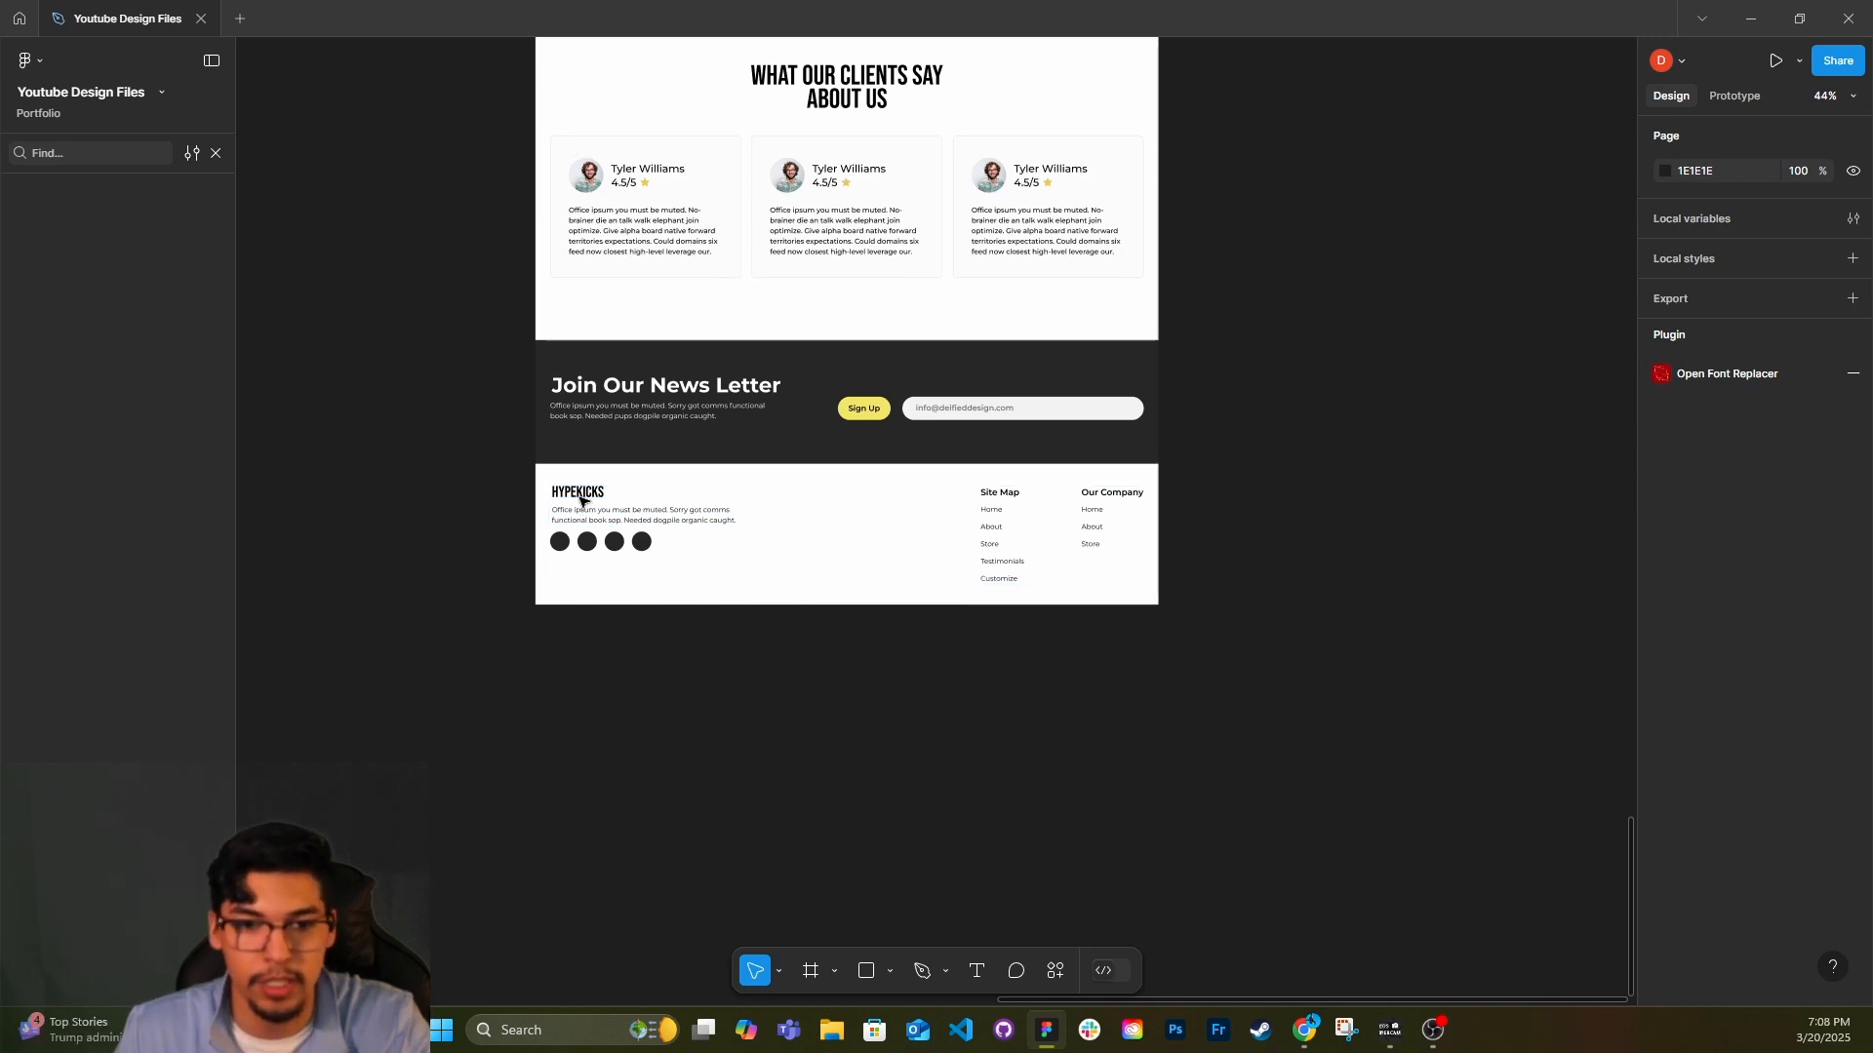
scroll(580, 501, up, 1)
scroll(588, 570, down, 2)
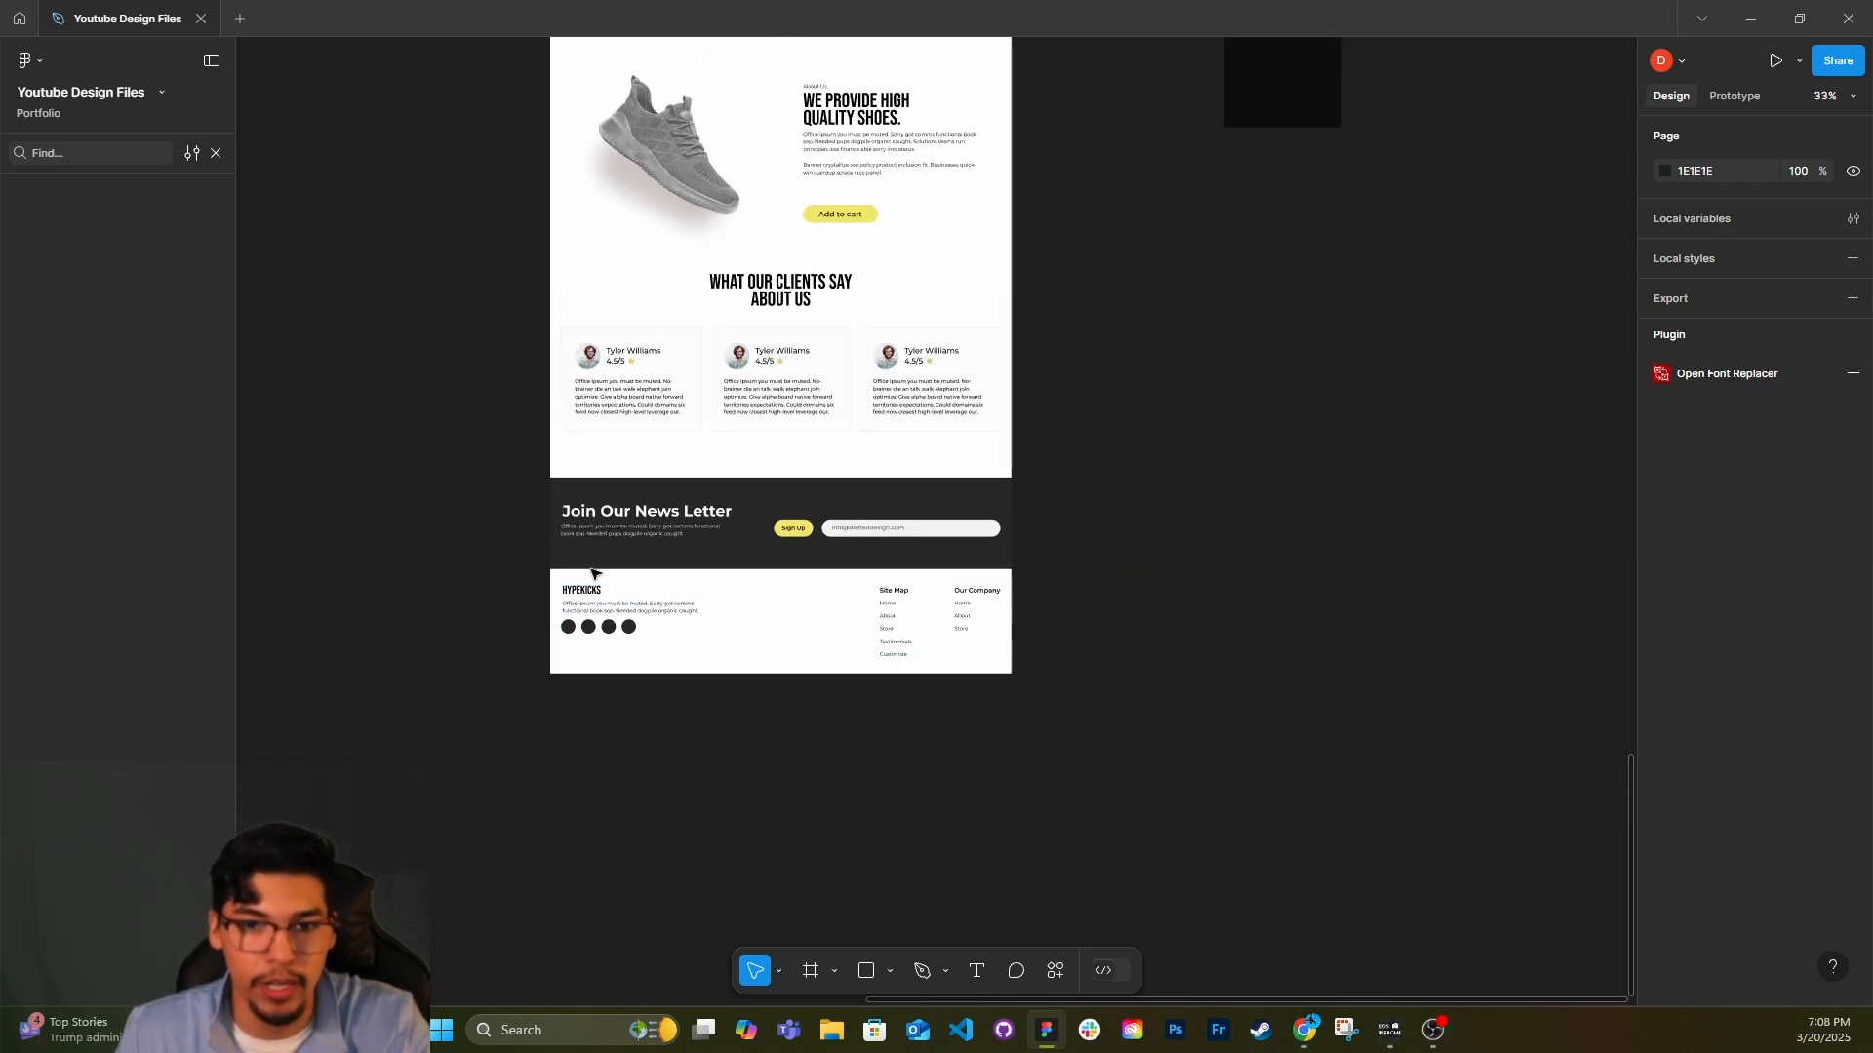
Select the HypeKicks Lab logo image in the page header and inspect it up close.
scroll(589, 566, up, 10)
scroll(564, 389, up, 10)
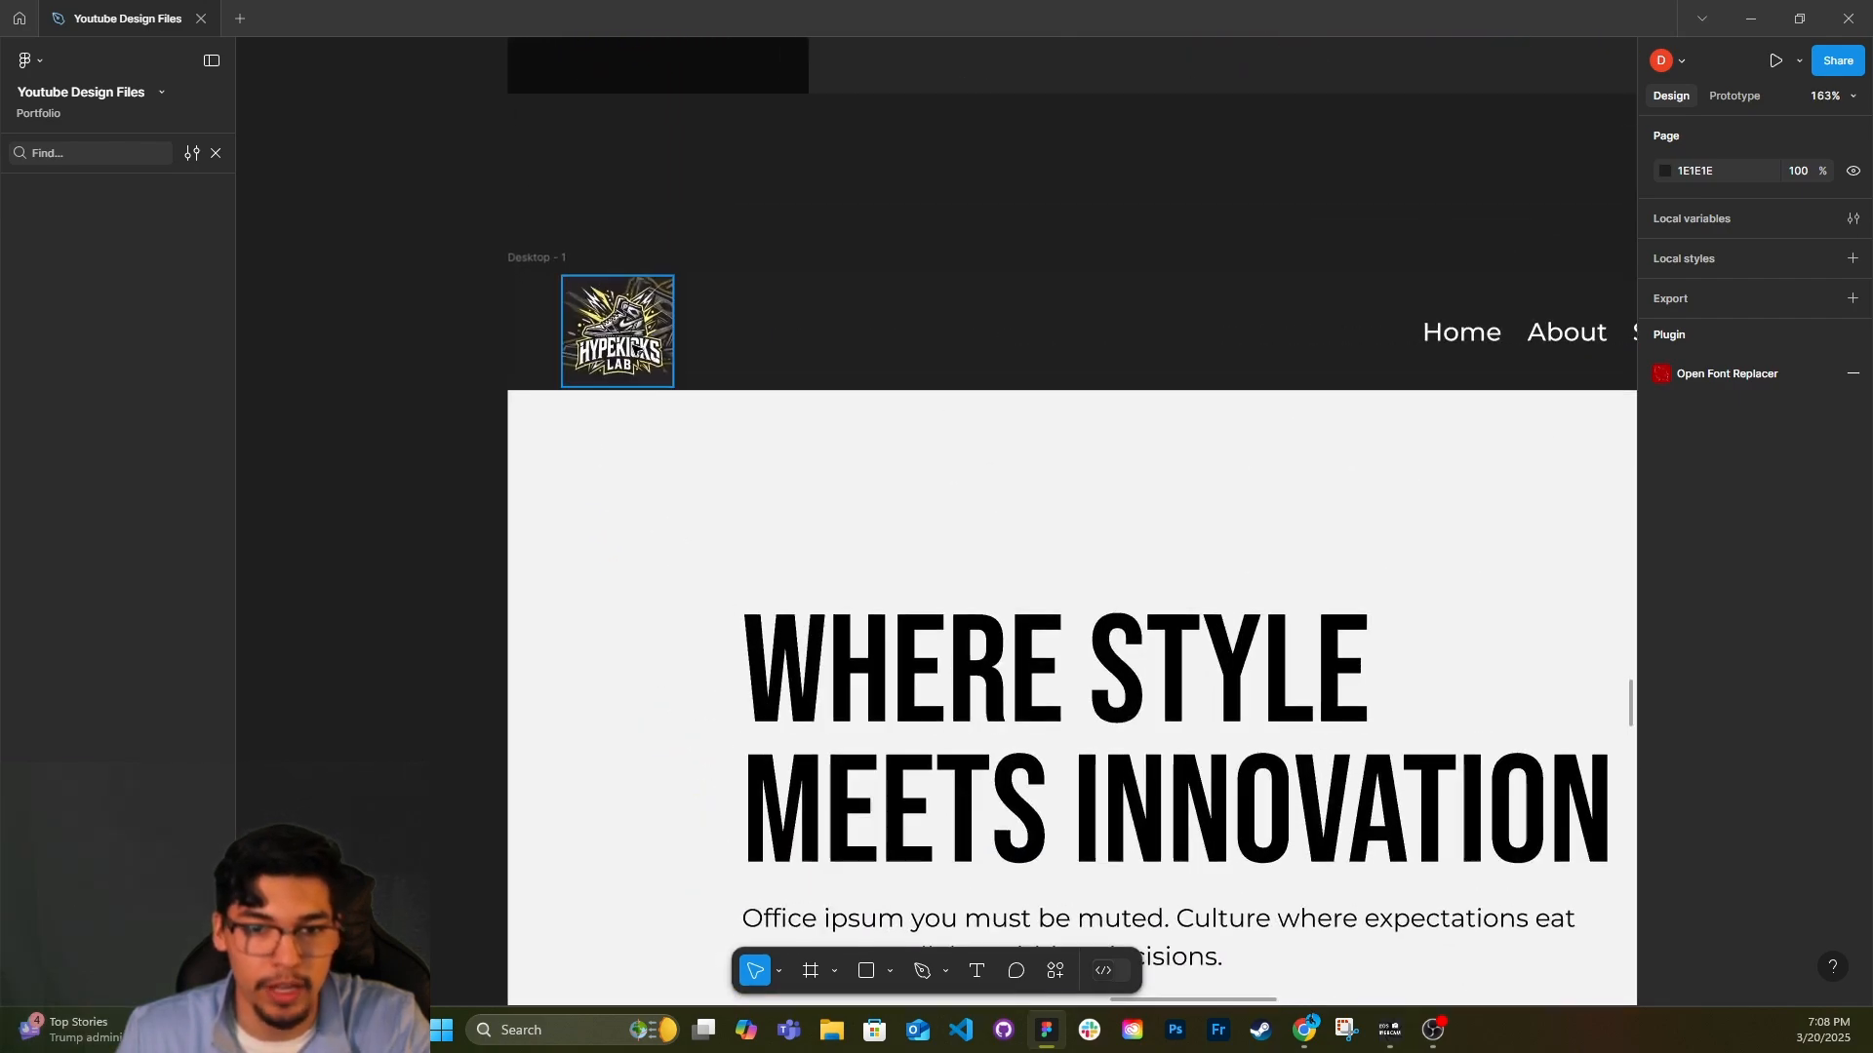
click(585, 361)
scroll(652, 447, up, 1)
scroll(625, 309, down, 10)
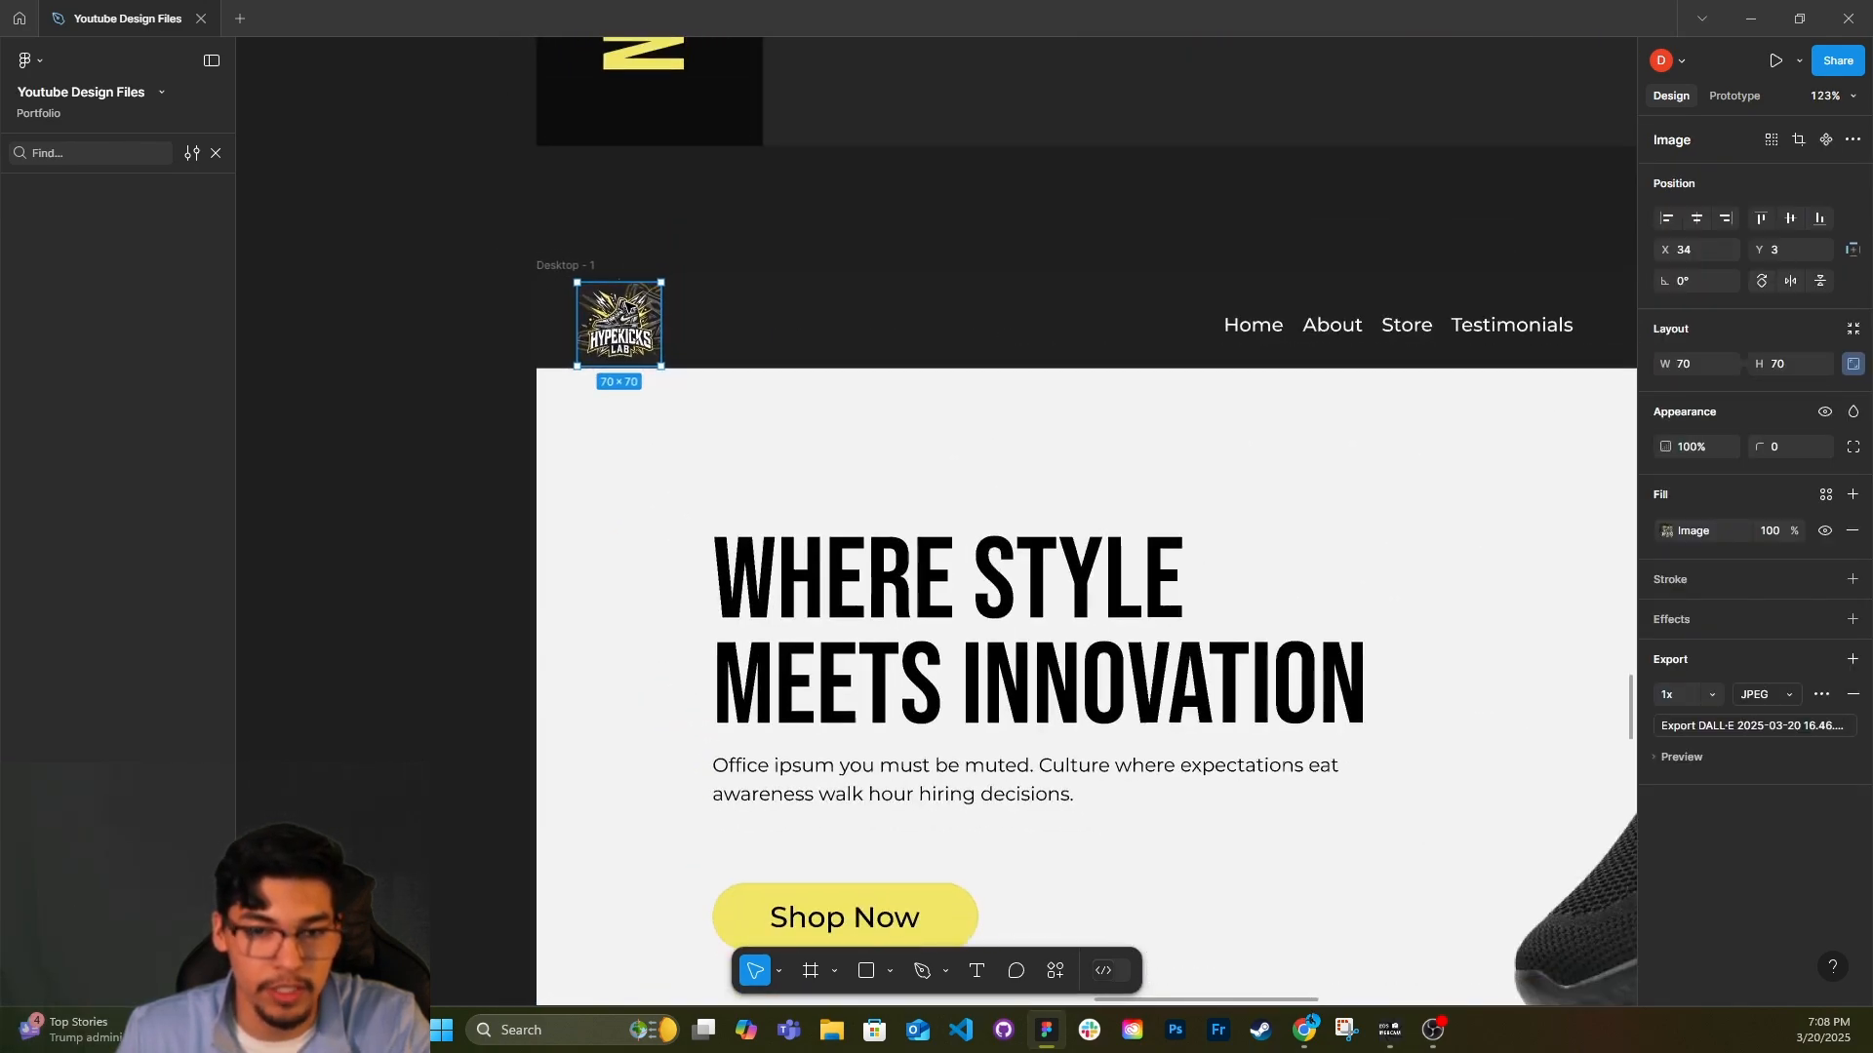
Review the overall homepage layout from the hero banner through Popular Products and About Us to the testimonials.
scroll(624, 309, down, 1)
scroll(625, 310, down, 5)
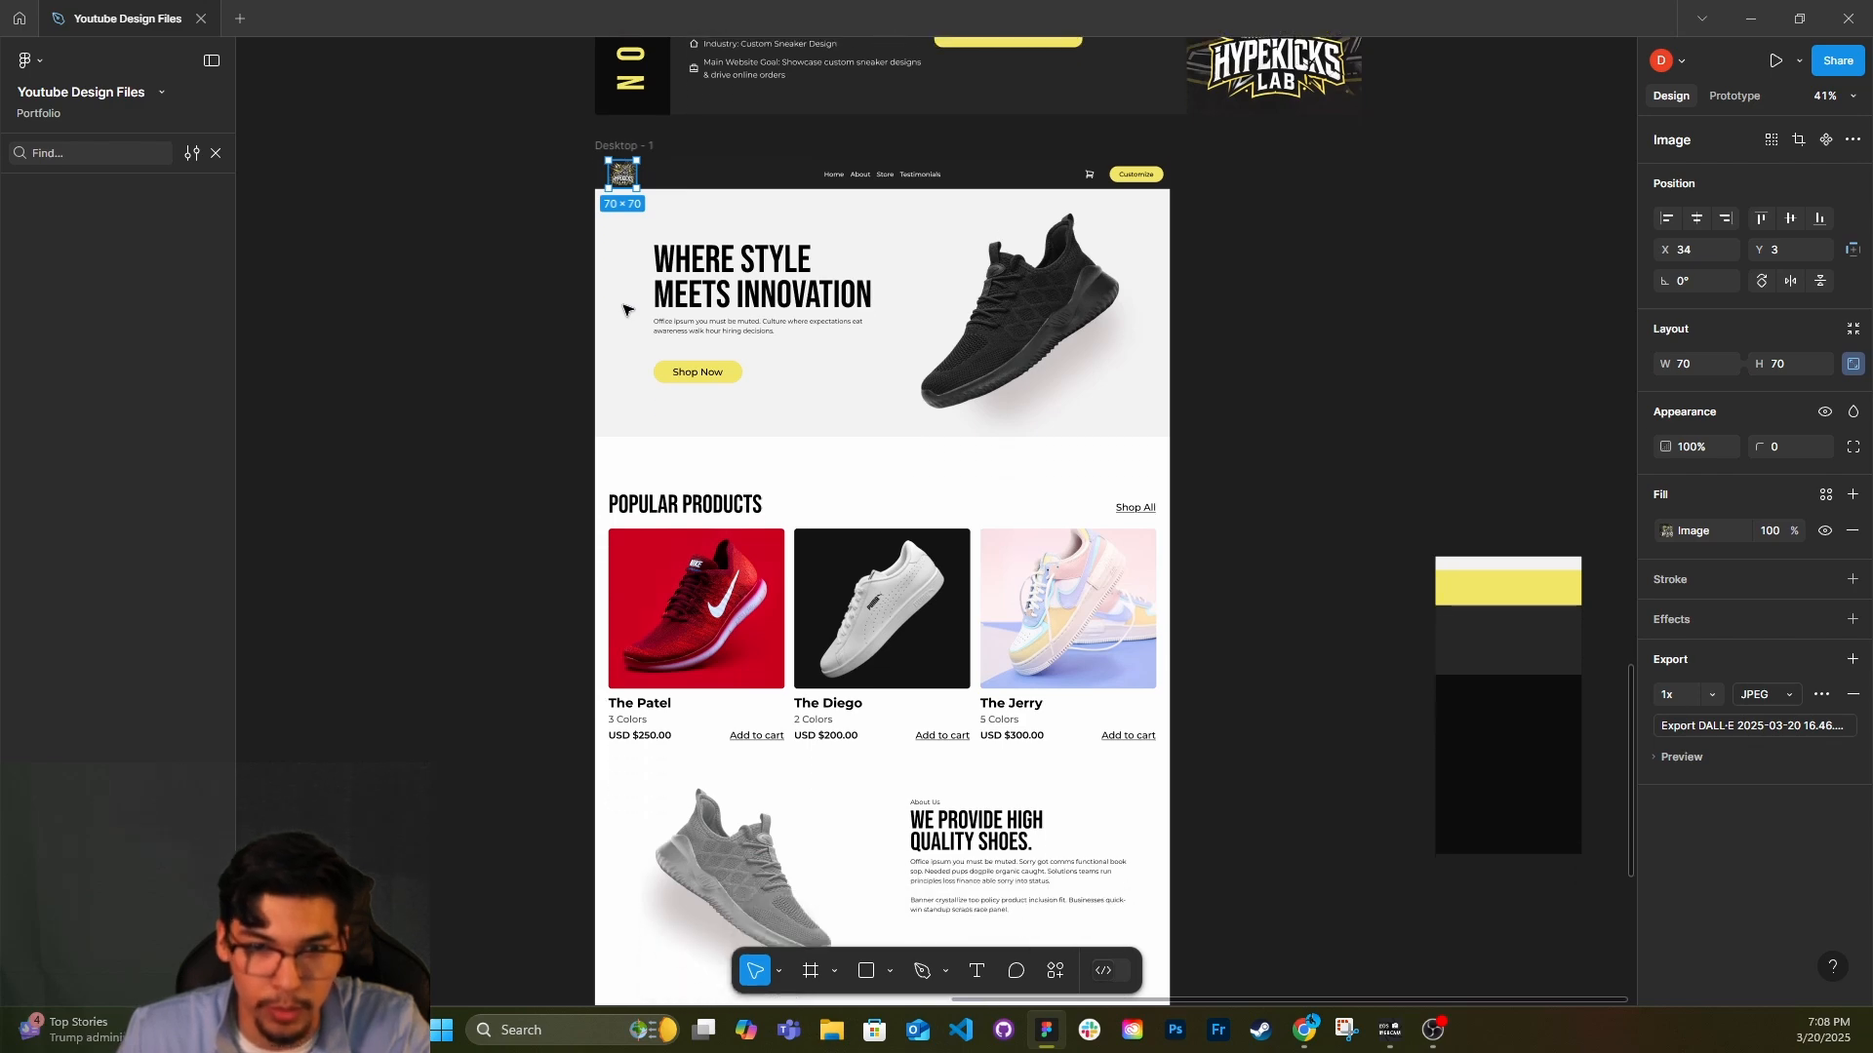
scroll(624, 309, down, 2)
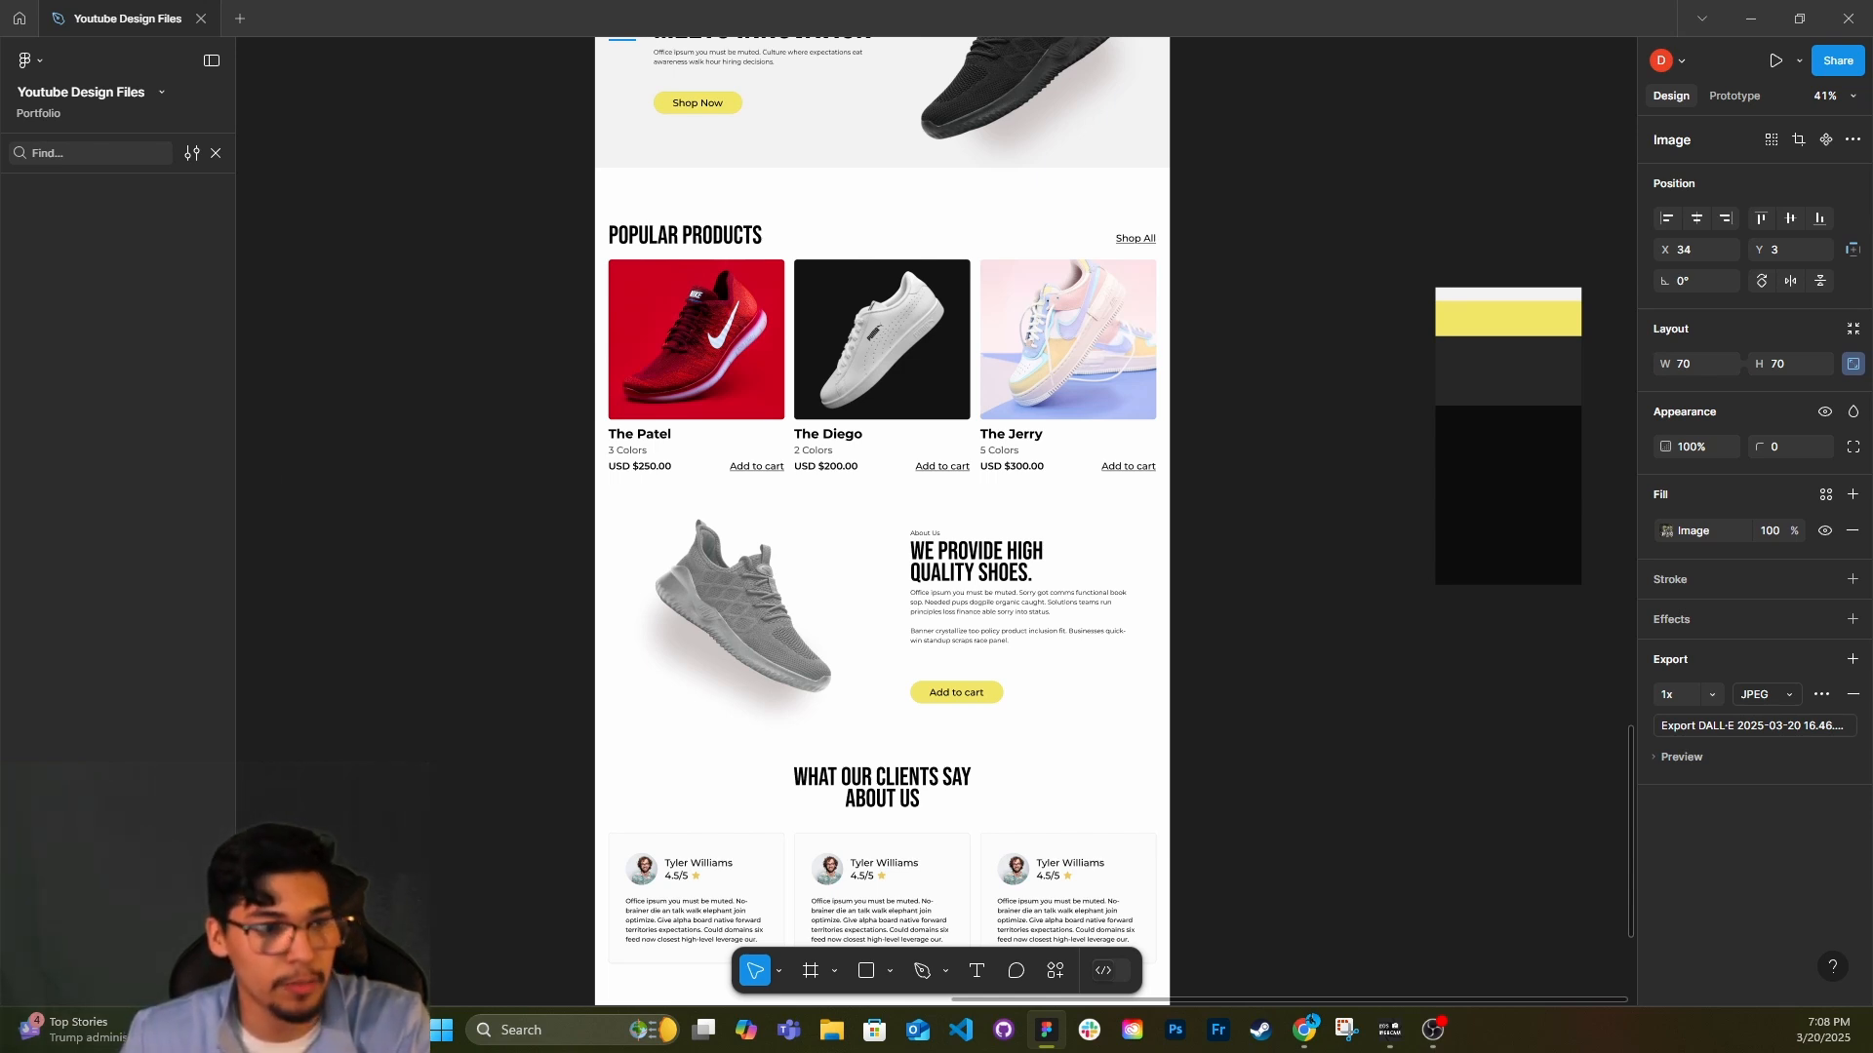
scroll(639, 561, up, 3)
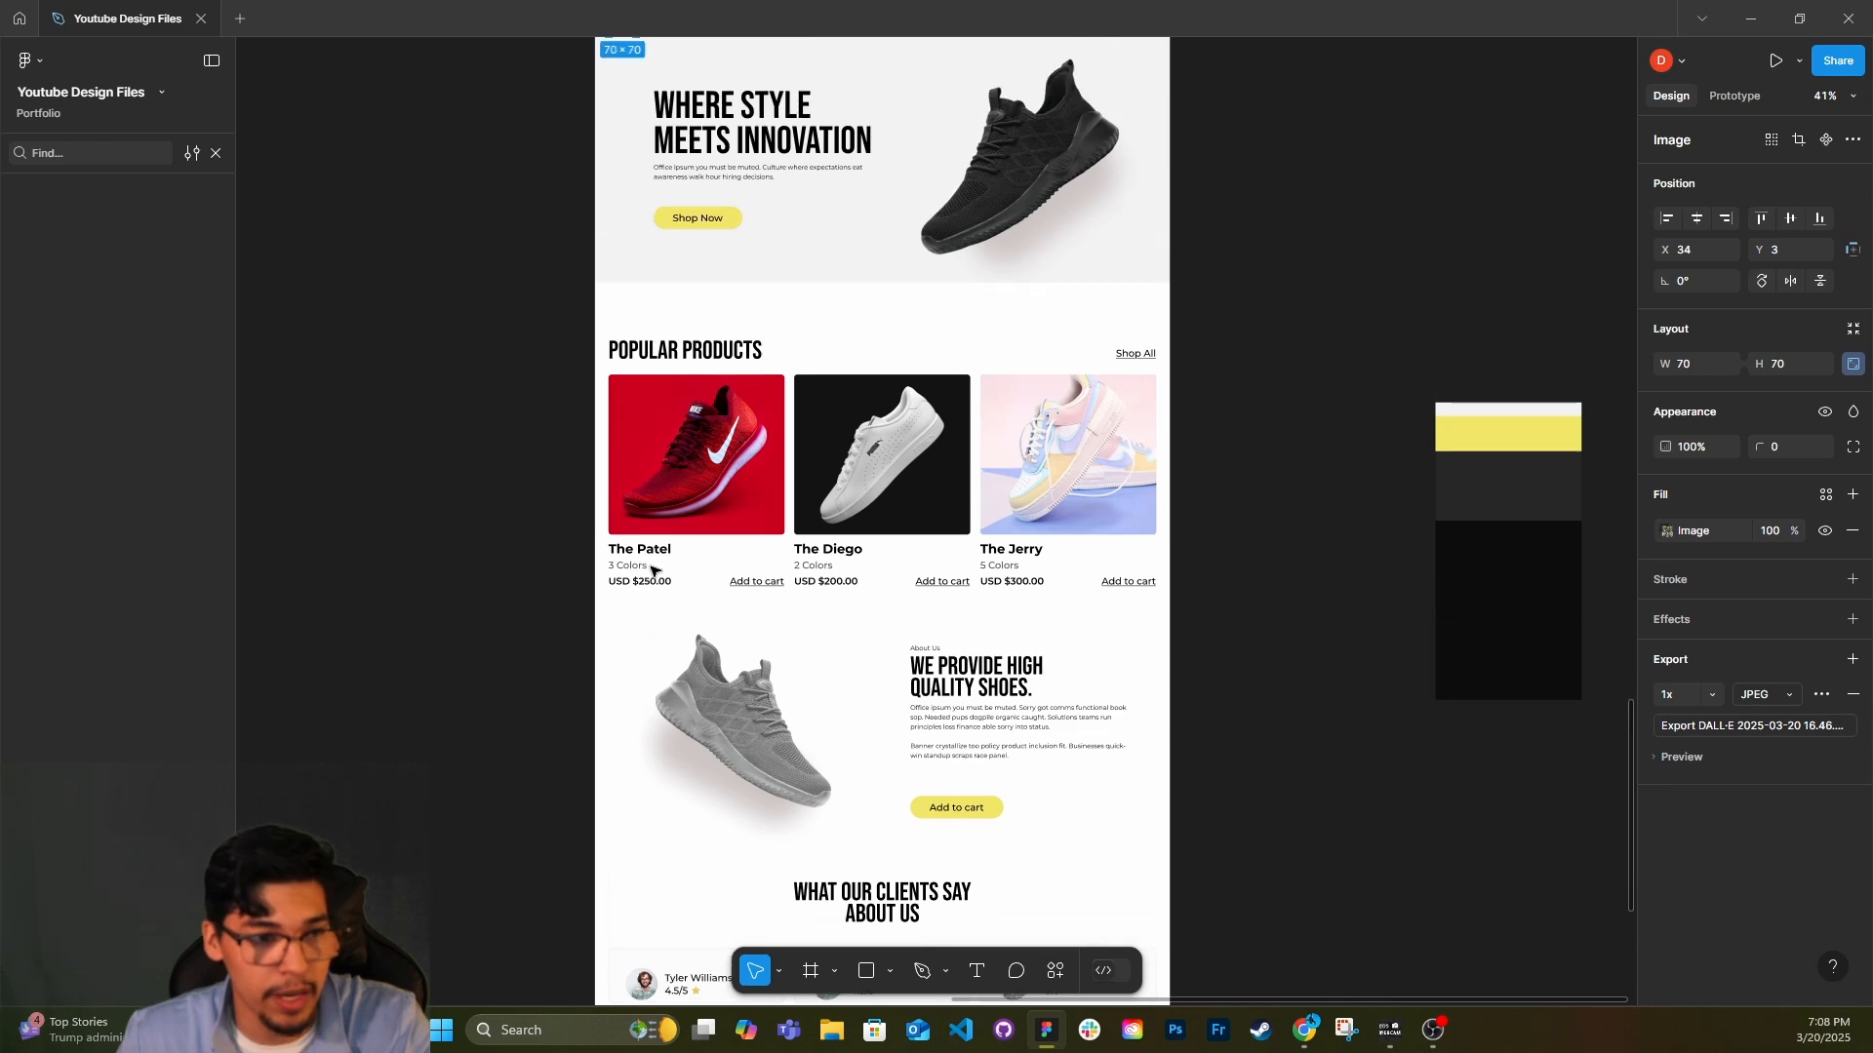
scroll(653, 445, up, 1)
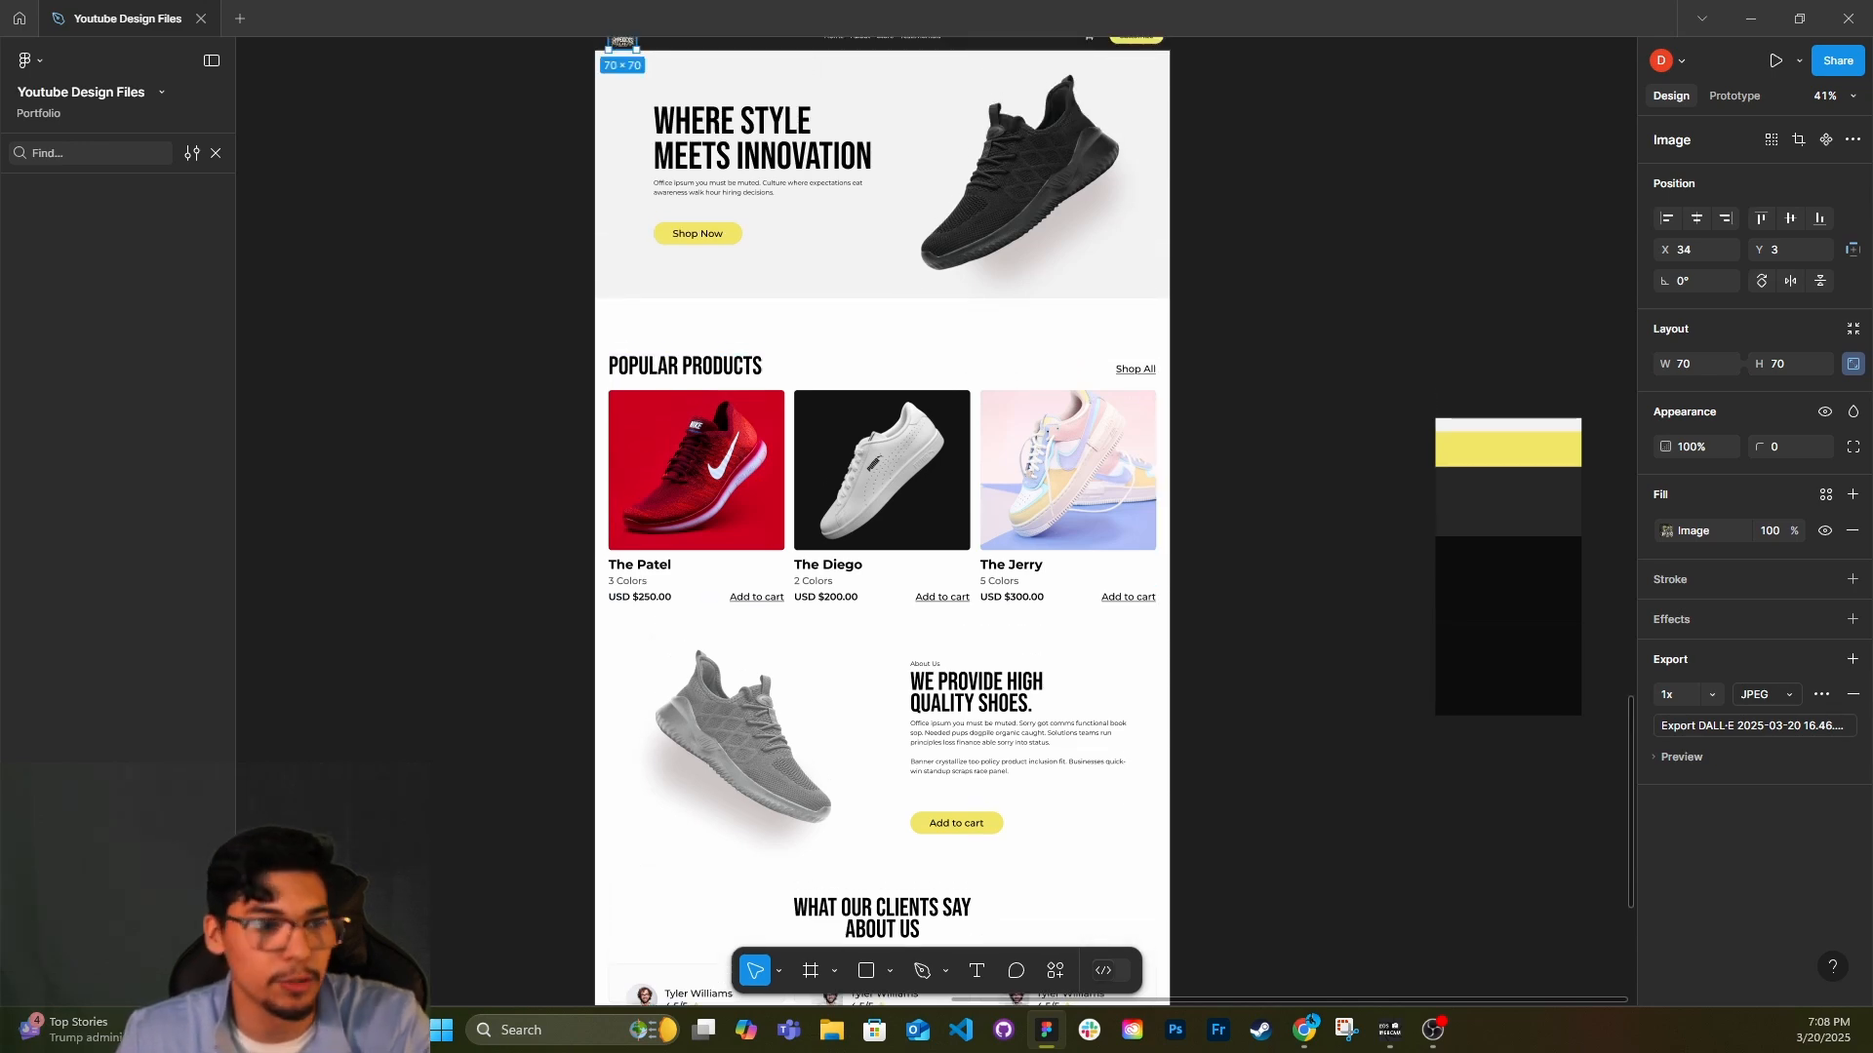